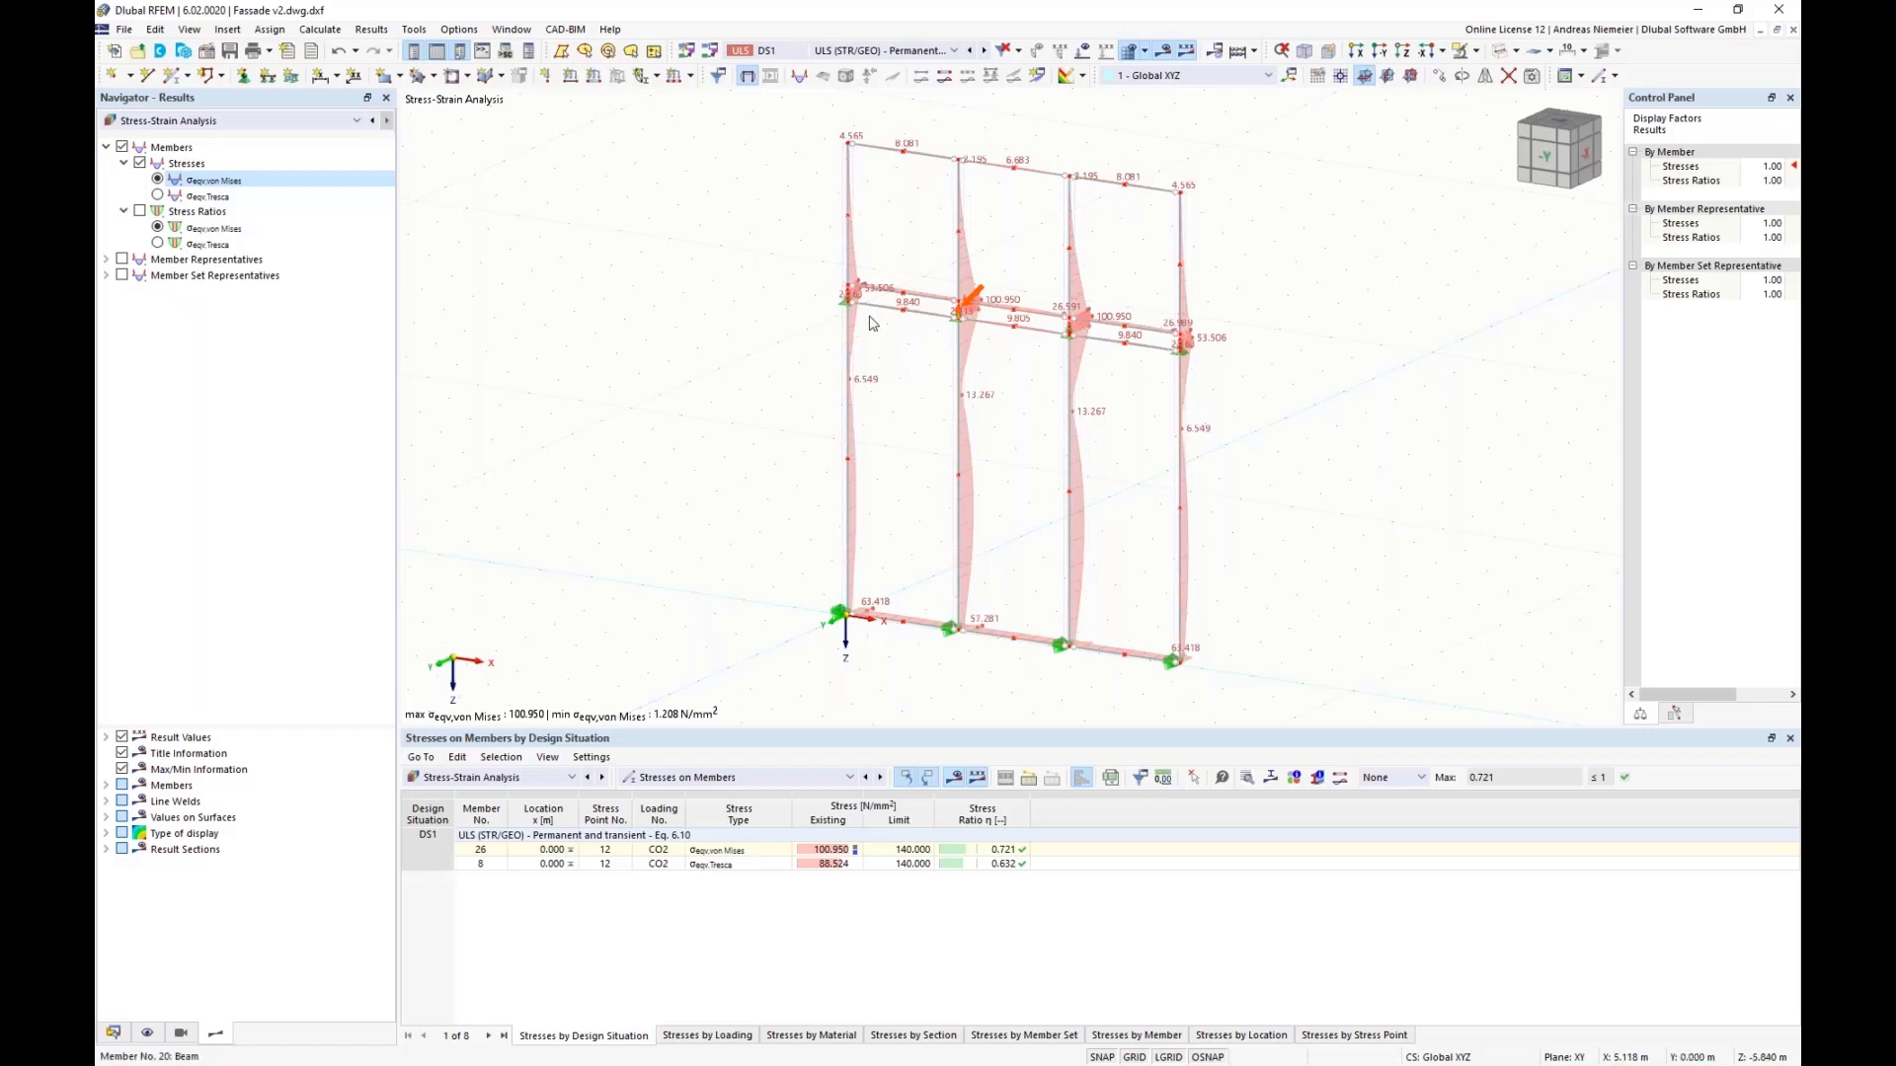
# Step: Display the Tresca equivalent stresses on the members and compare the existing von Mises and Tresca stresses in the results table
pyautogui.click(157, 196)
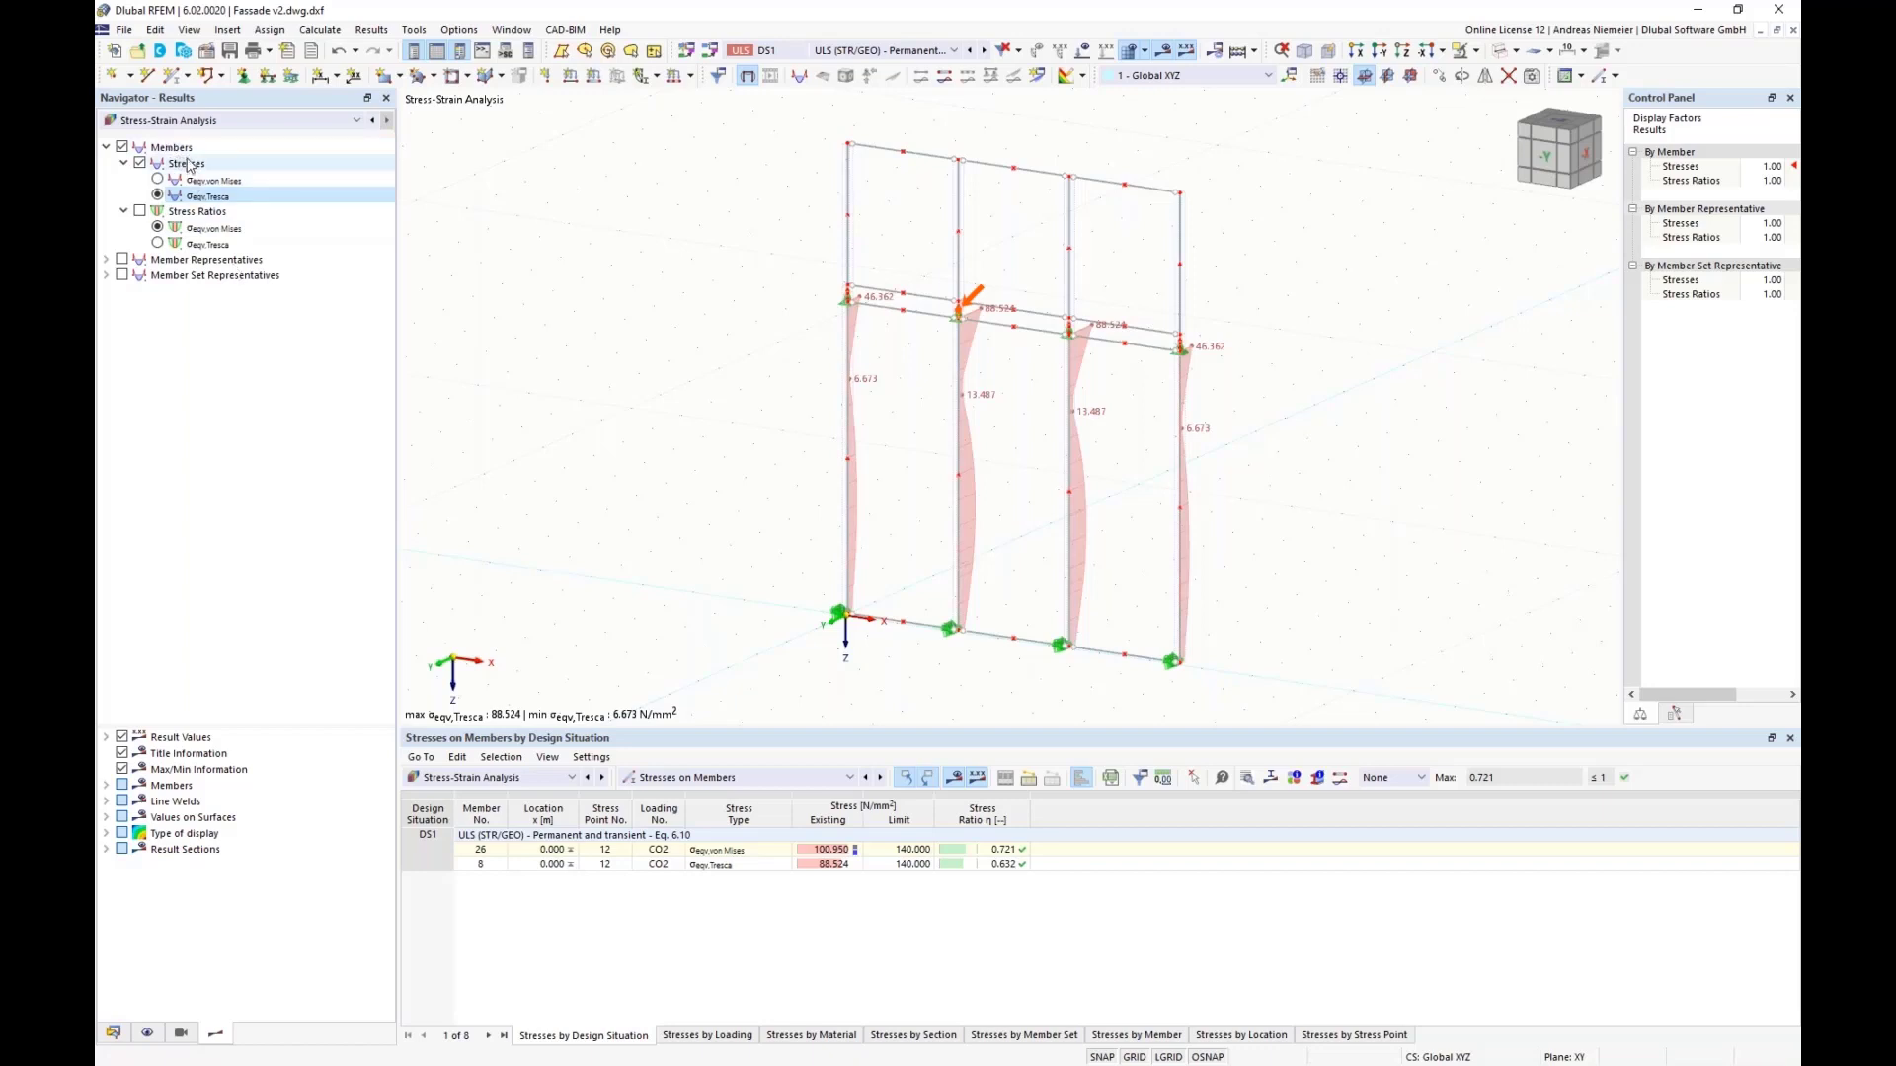
pyautogui.click(826, 851)
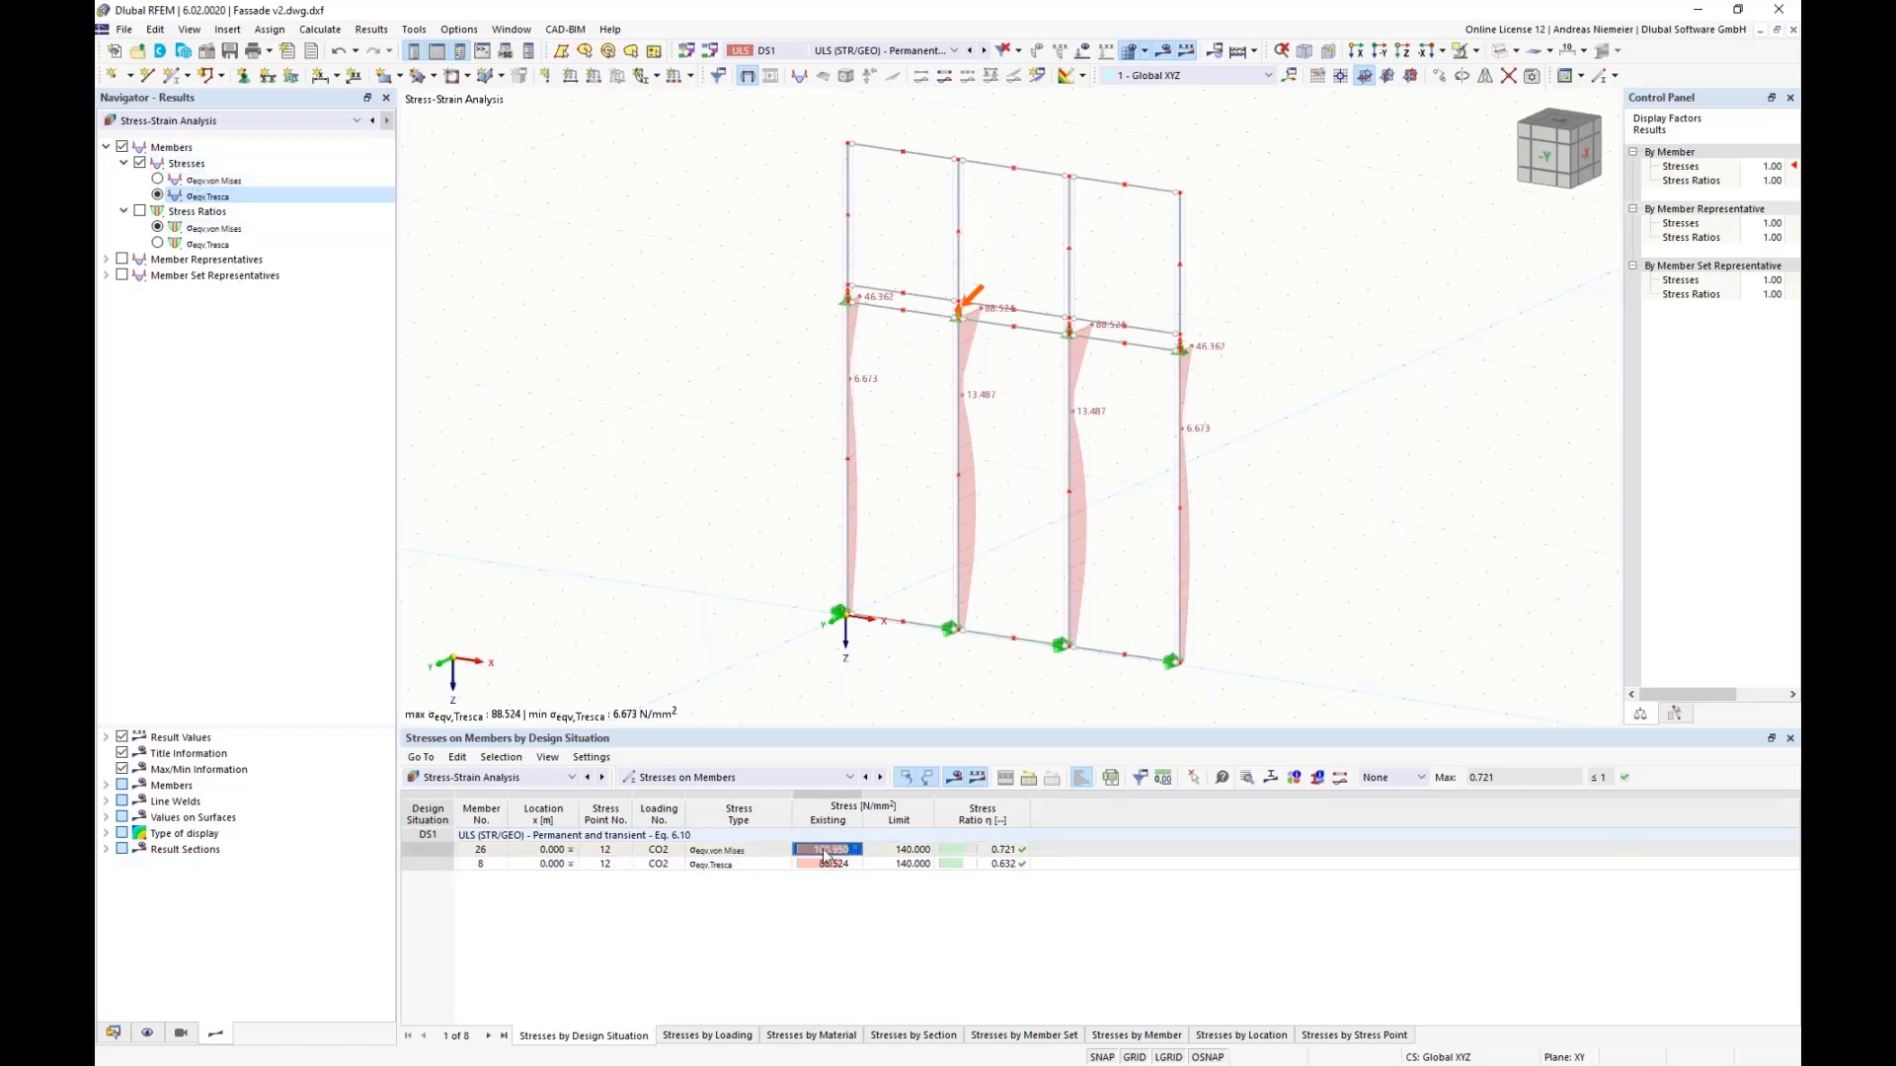
pyautogui.moveTo(827, 857); pyautogui.dragTo(827, 864)
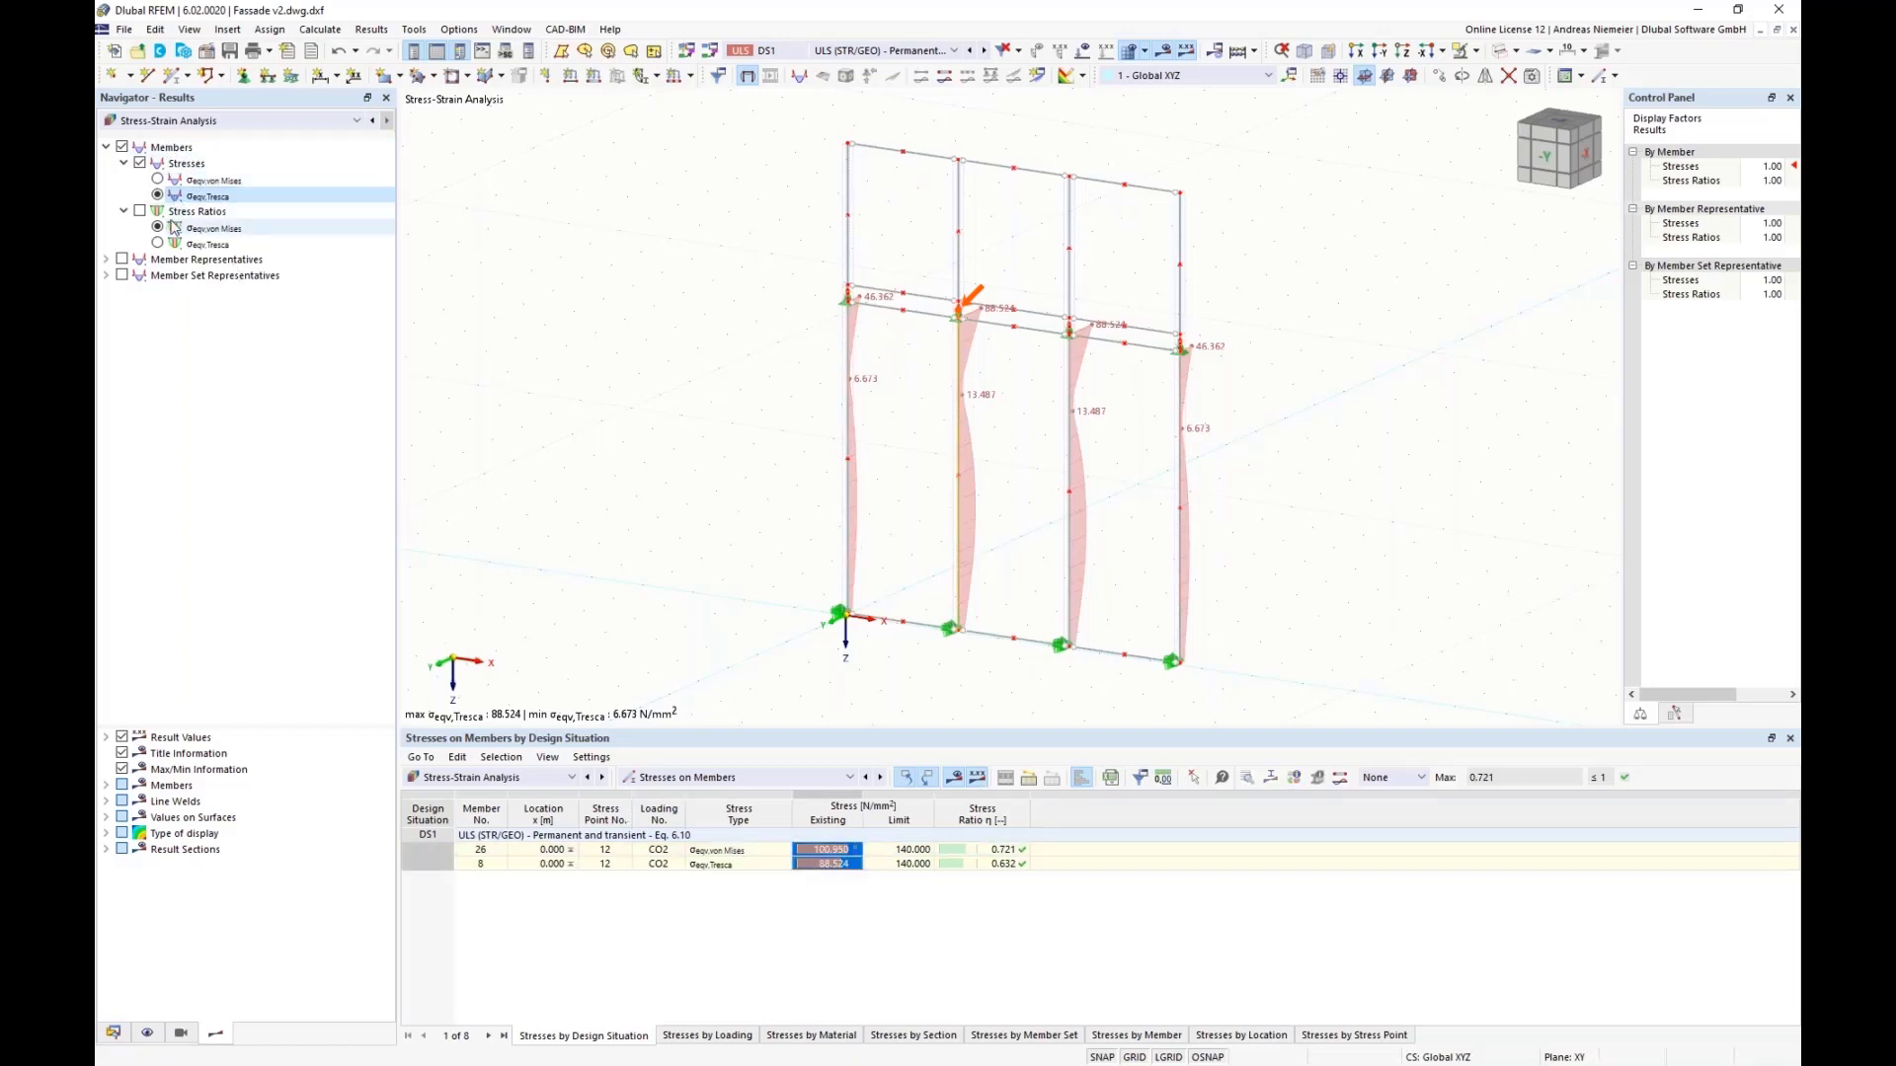
# Step: Display the von Mises stress ratios on the members and examine the tabulated limit stresses and stress ratios for both stress types
pyautogui.click(140, 211)
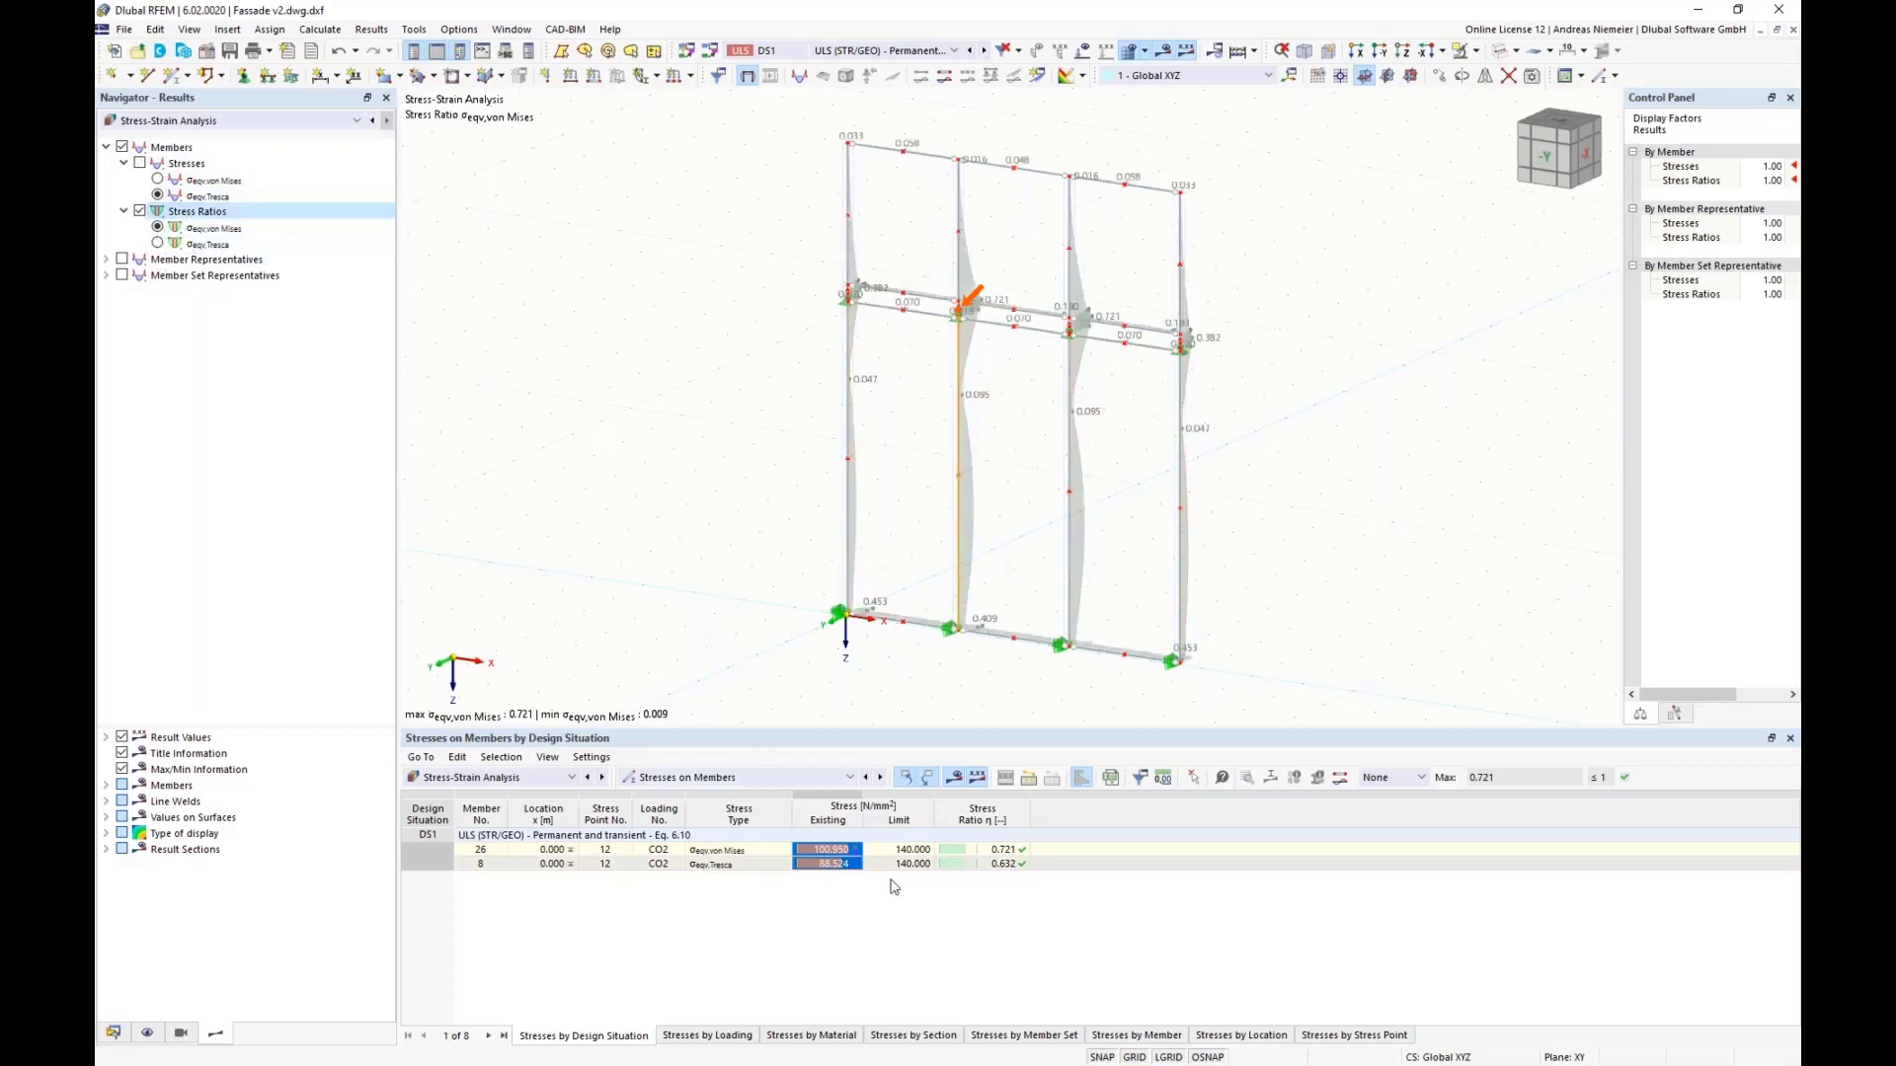
pyautogui.click(918, 863)
pyautogui.moveTo(982, 849); pyautogui.dragTo(982, 864)
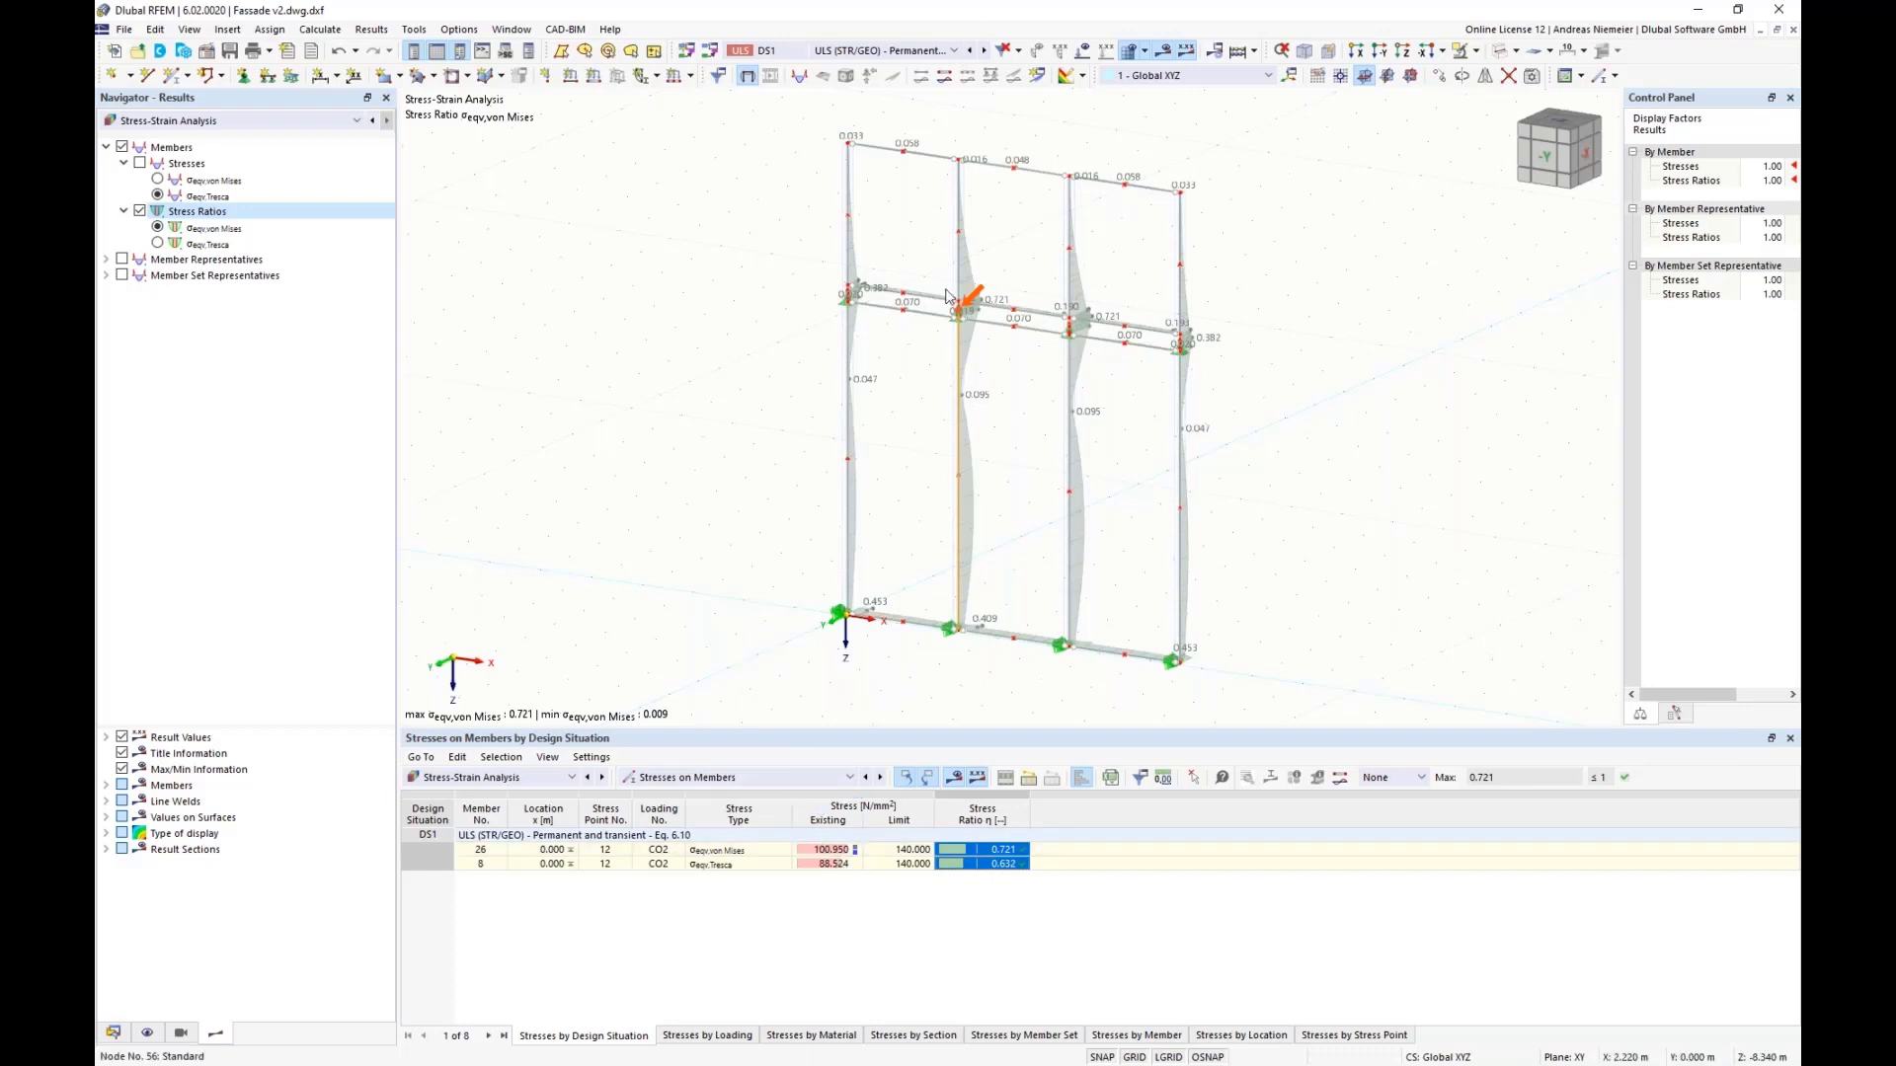
pyautogui.click(736, 778)
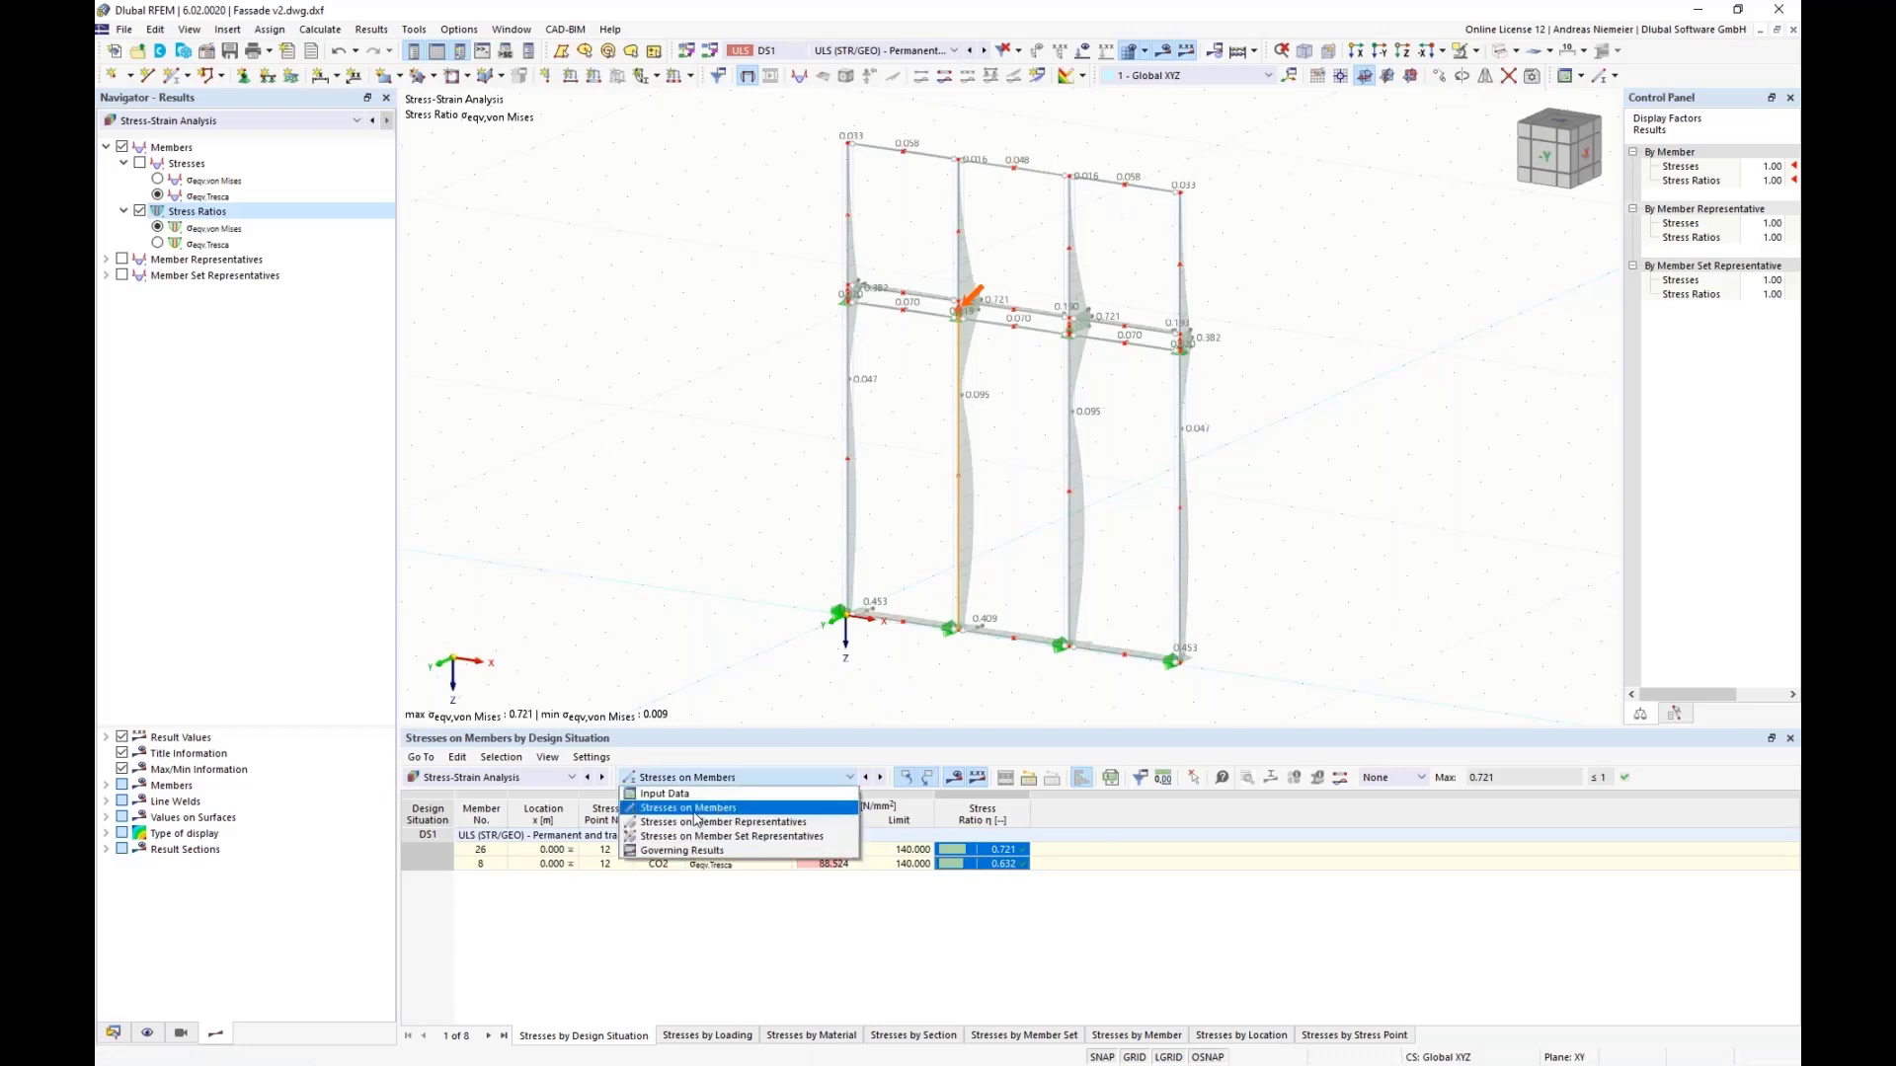
pyautogui.click(685, 873)
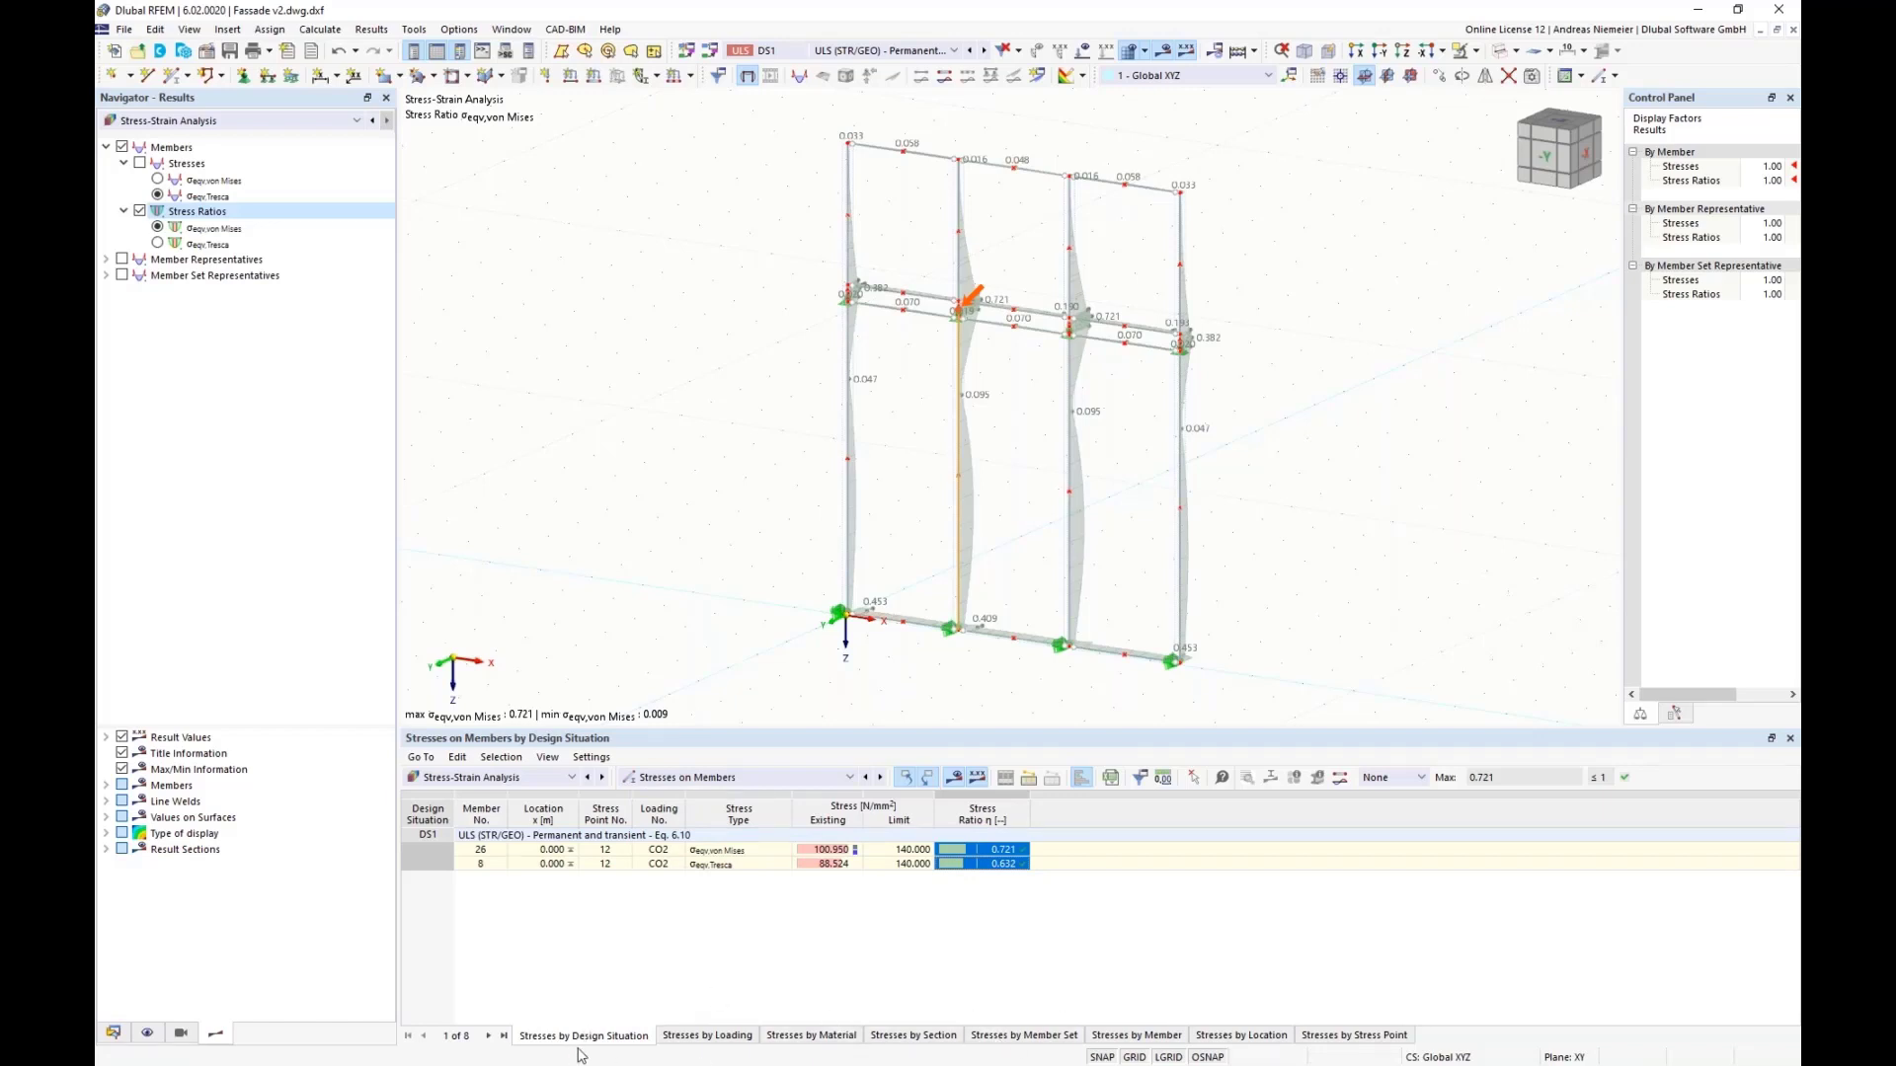
# Step: Review the governing member stresses by loading, including the von Mises result for CO2, and by material and section
pyautogui.click(735, 1040)
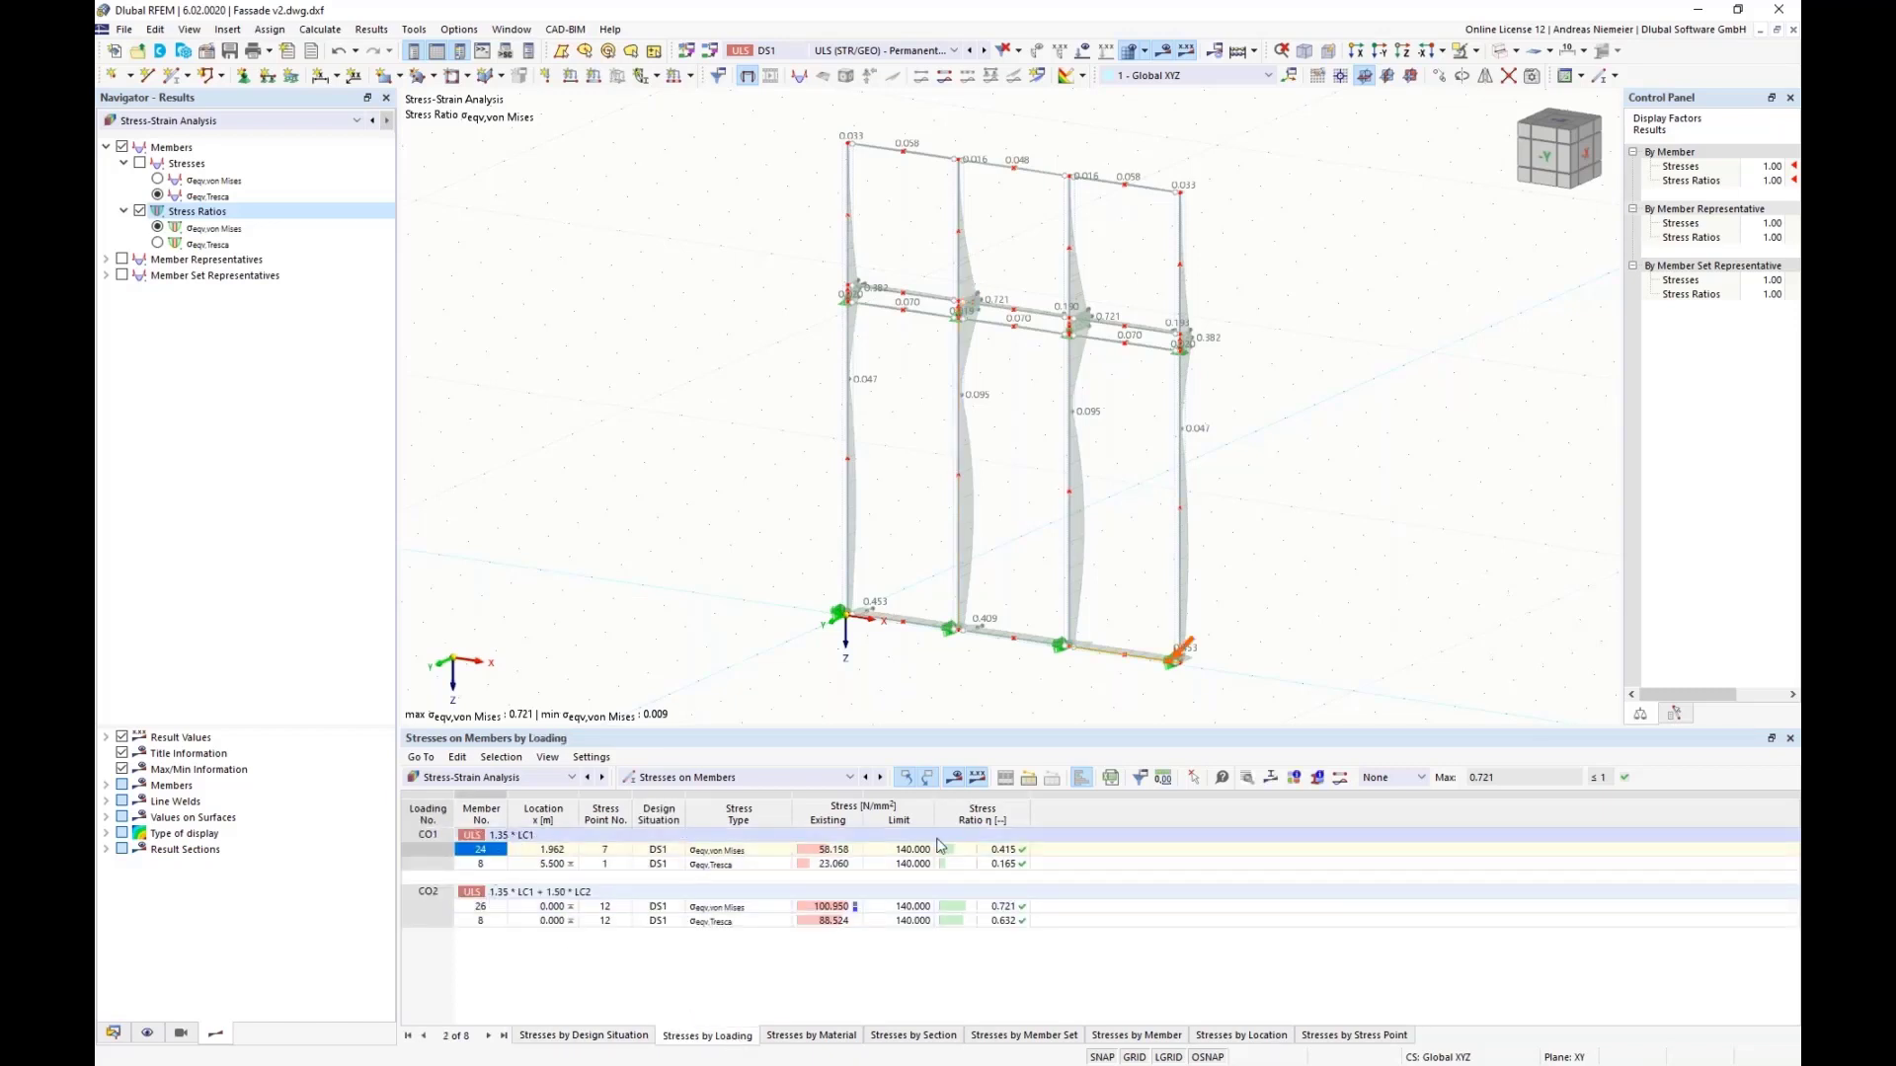
pyautogui.click(943, 907)
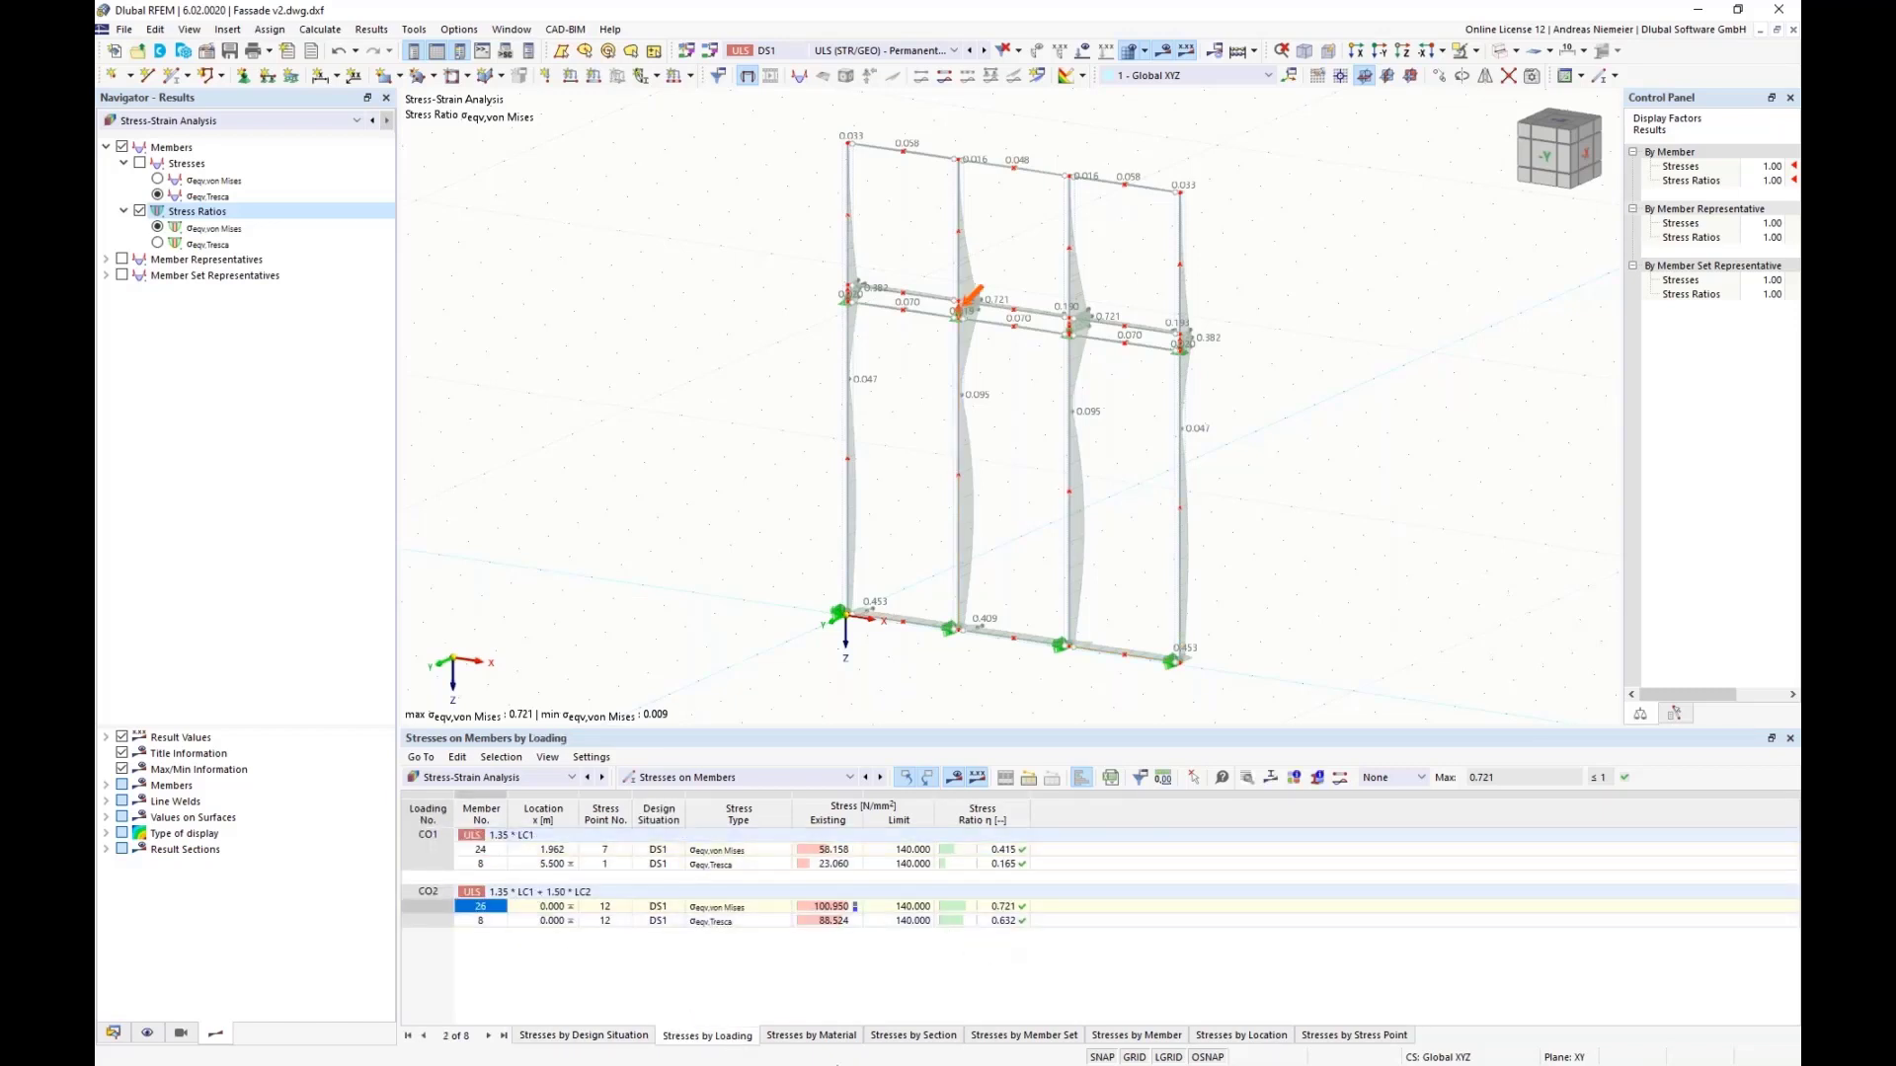
pyautogui.click(811, 1036)
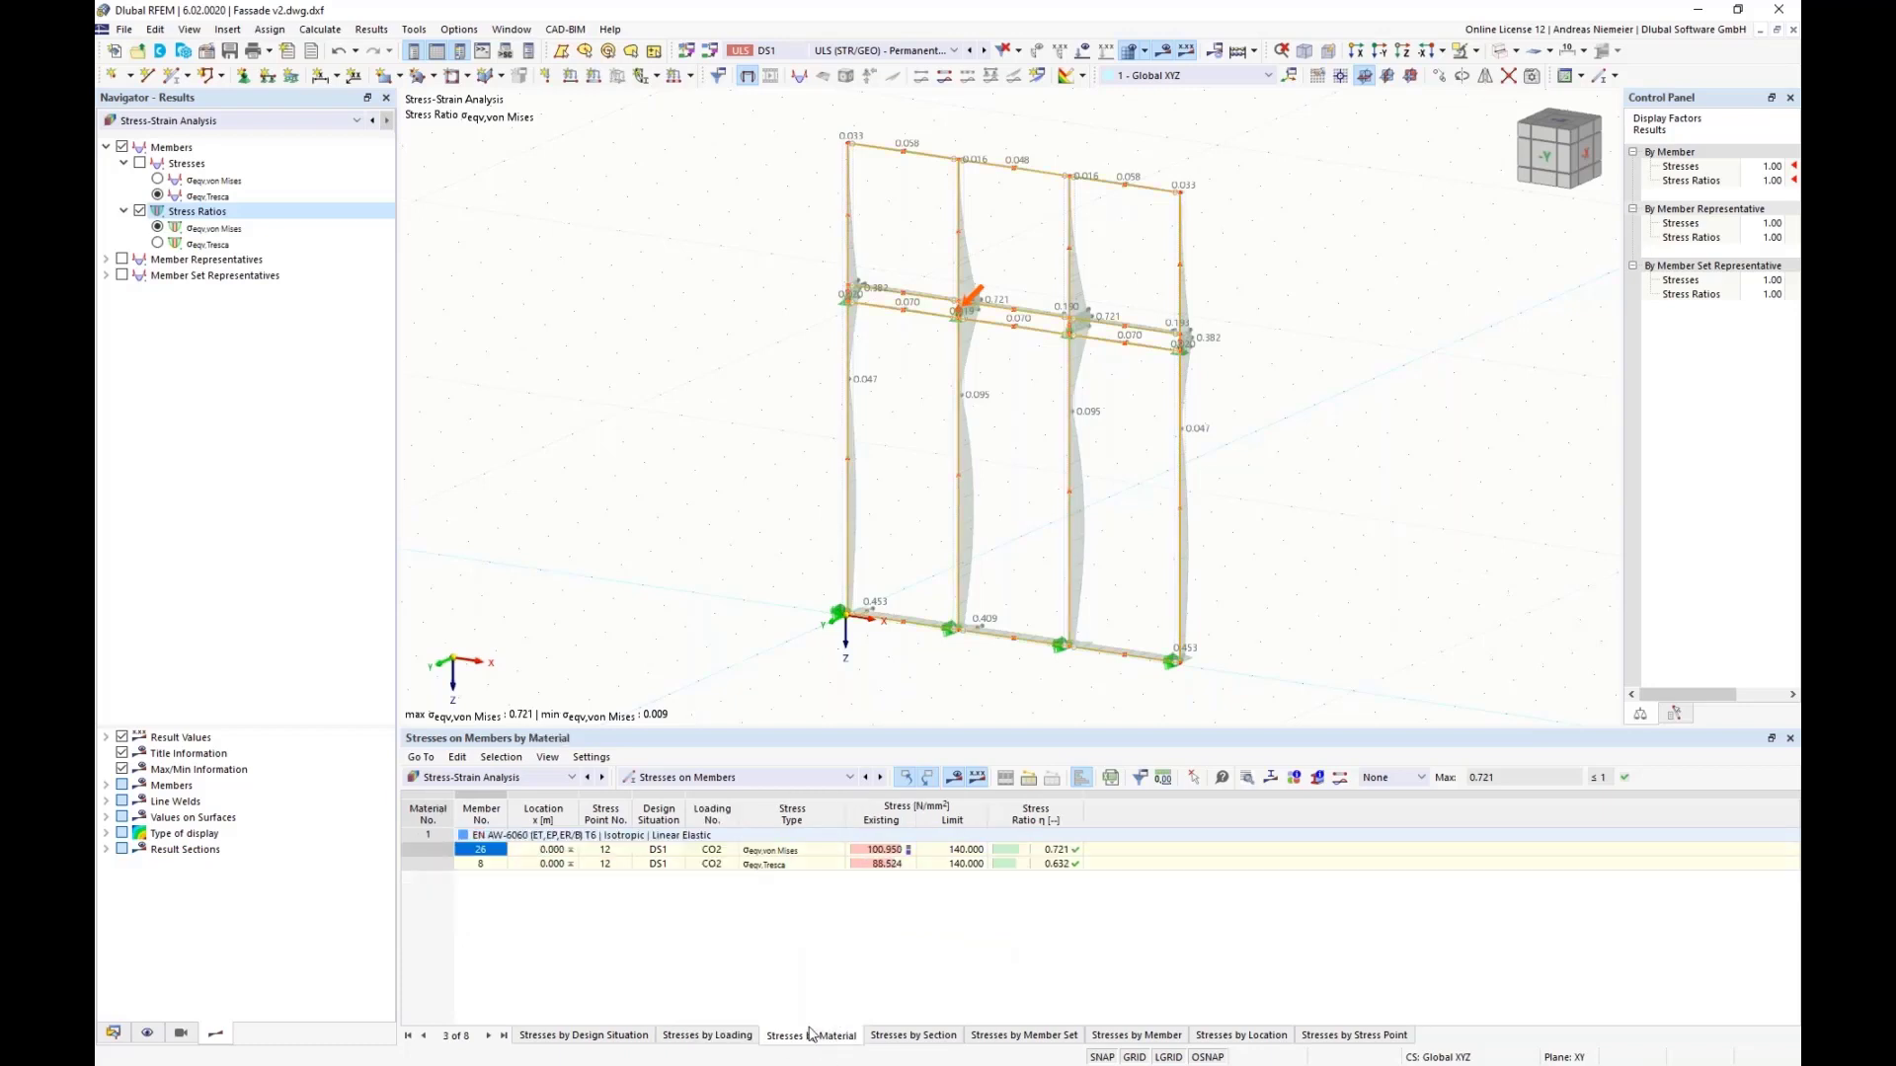
pyautogui.click(946, 1040)
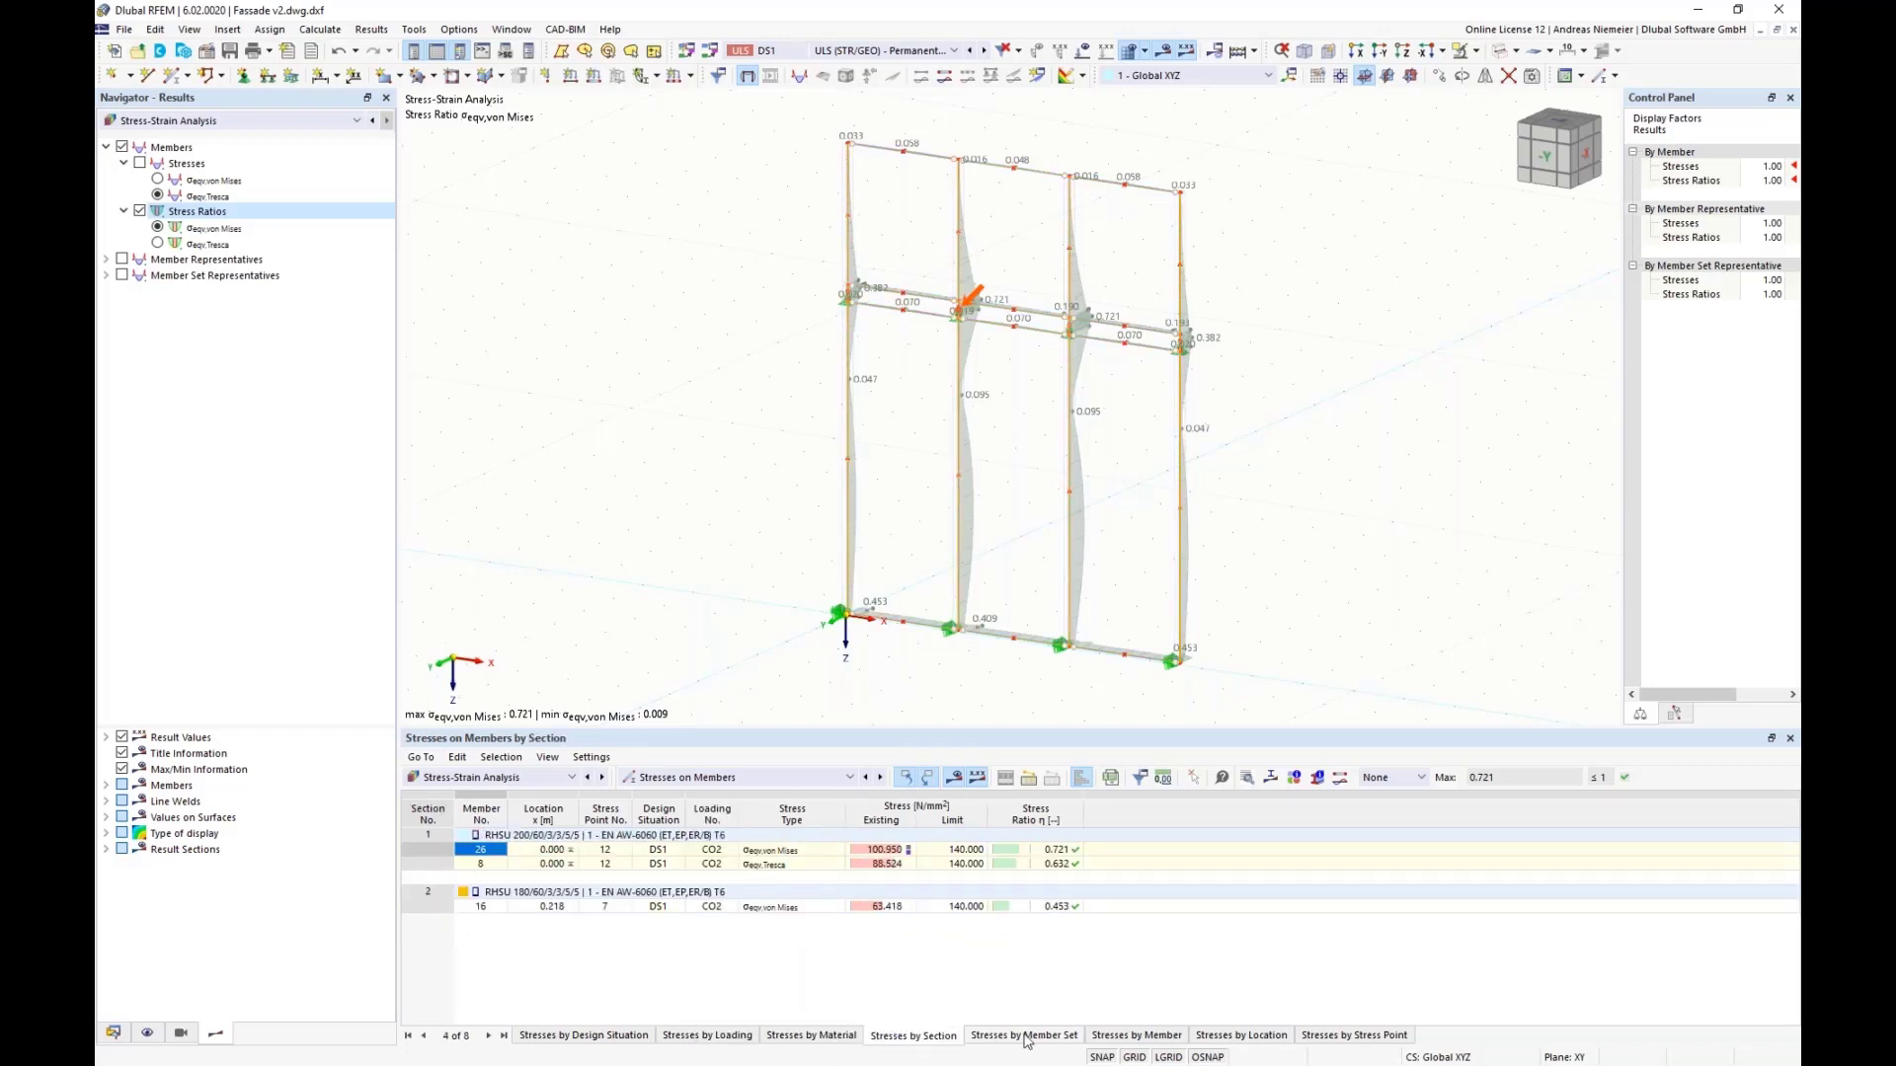
pyautogui.click(1345, 1035)
# Step: List the member stresses by location and step through the locations along member 1 to x = 2.500 m
pyautogui.click(1241, 1036)
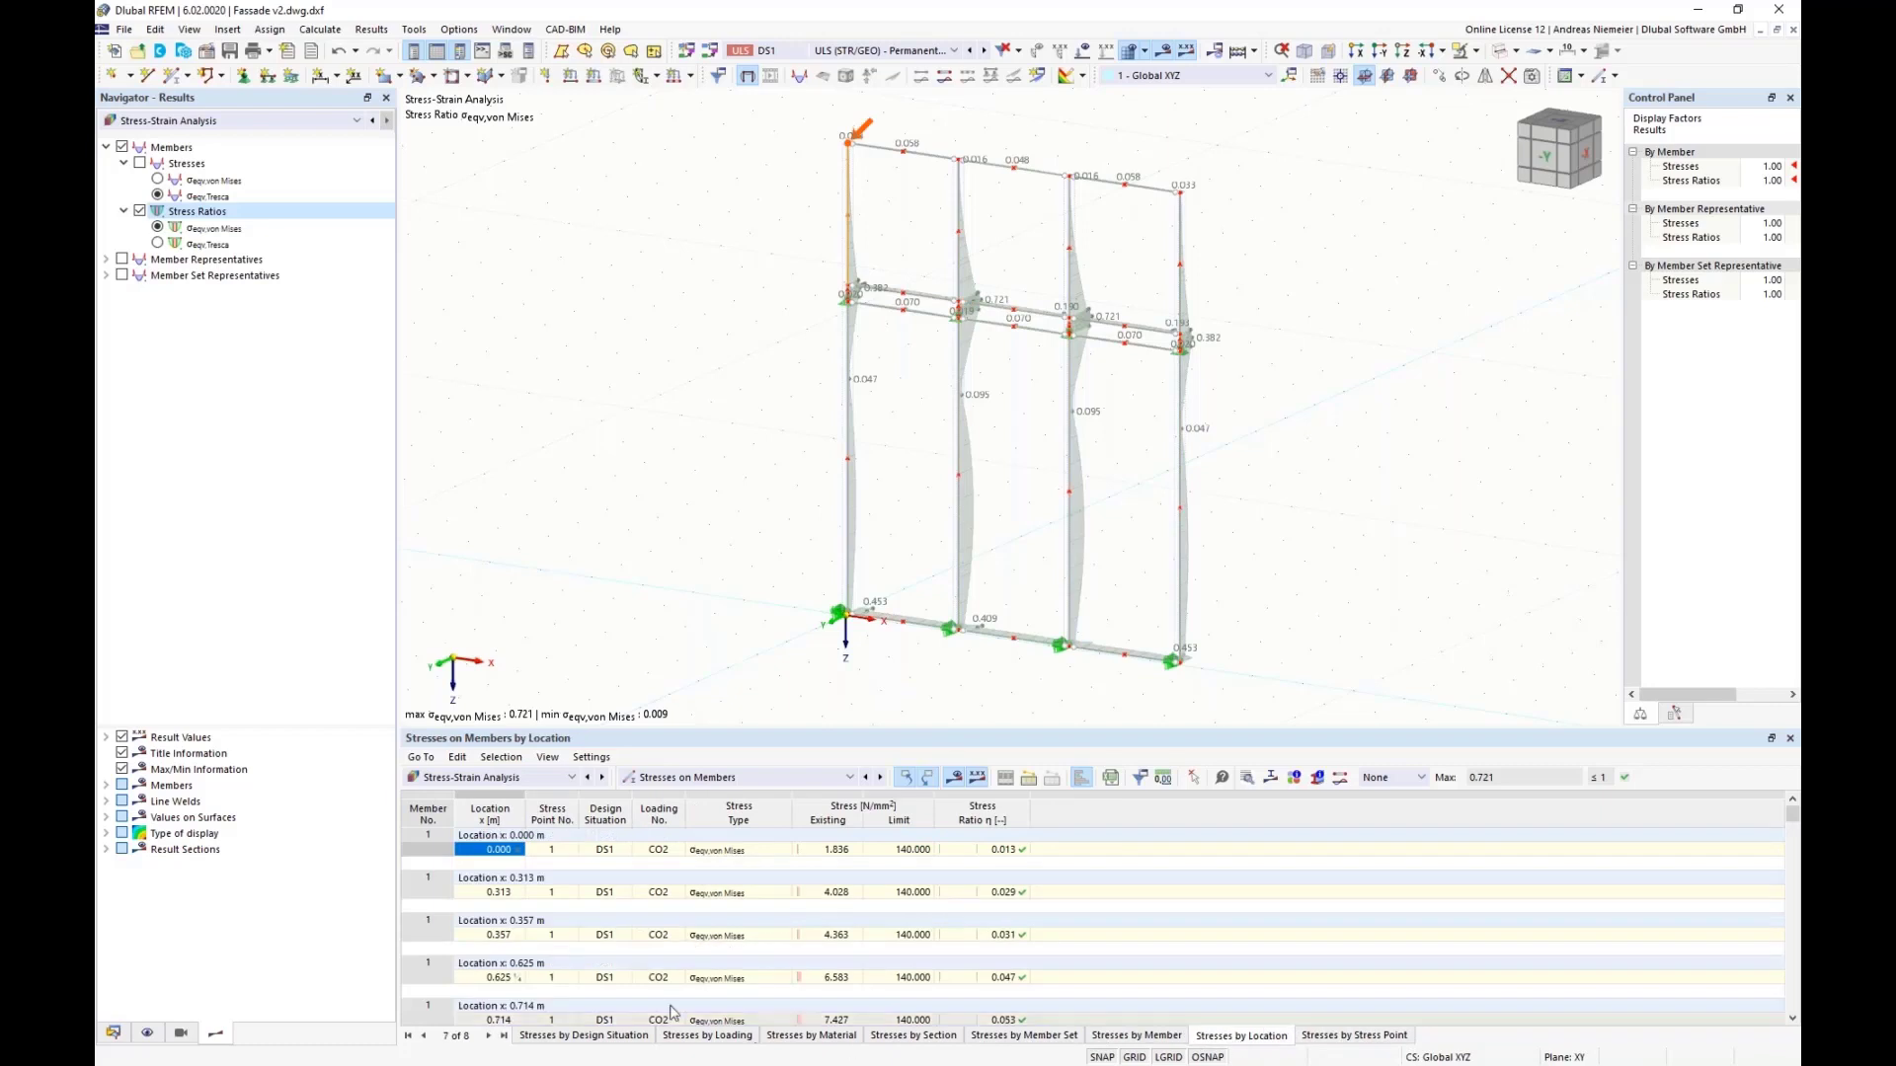
pyautogui.click(500, 892)
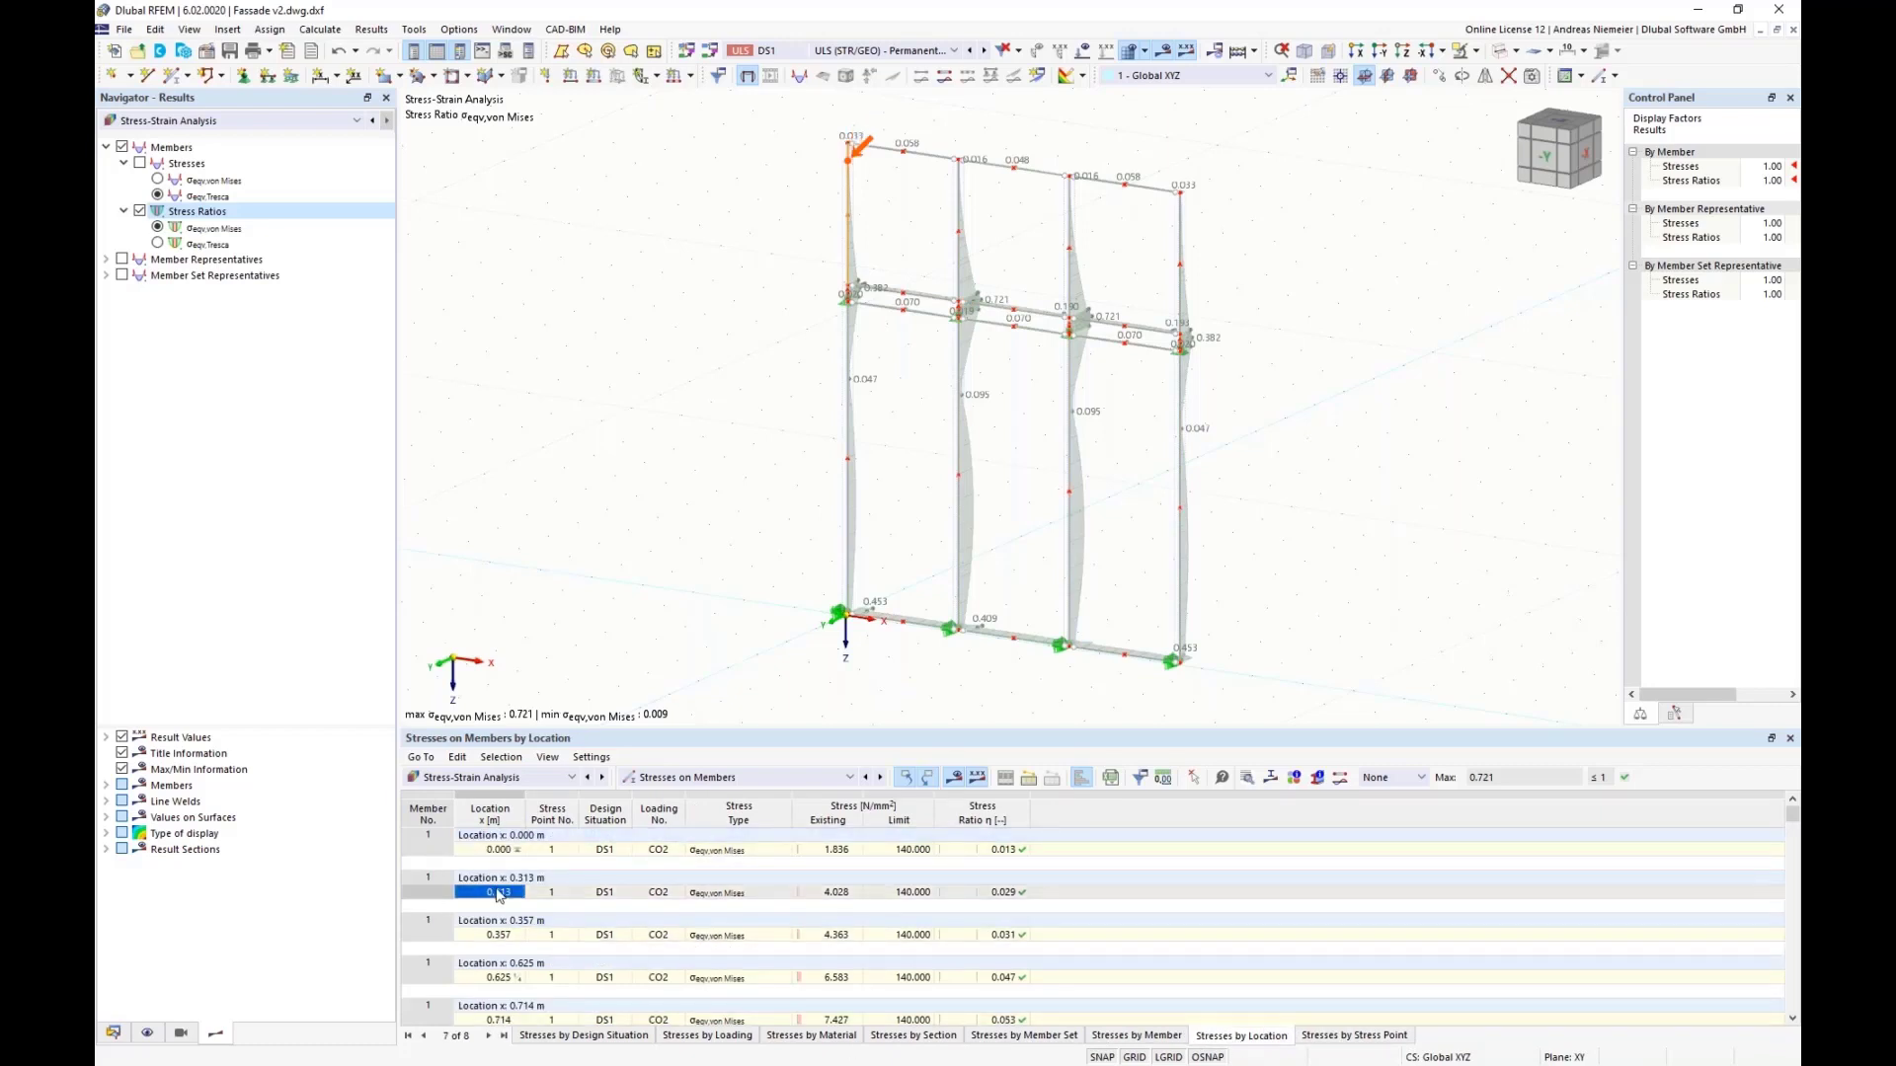
pyautogui.press('Down')
pyautogui.press('Down')
pyautogui.press('Down')
pyautogui.press('Down')
pyautogui.press('Down')
pyautogui.press('Down')
pyautogui.press('Down')
pyautogui.press('Down')
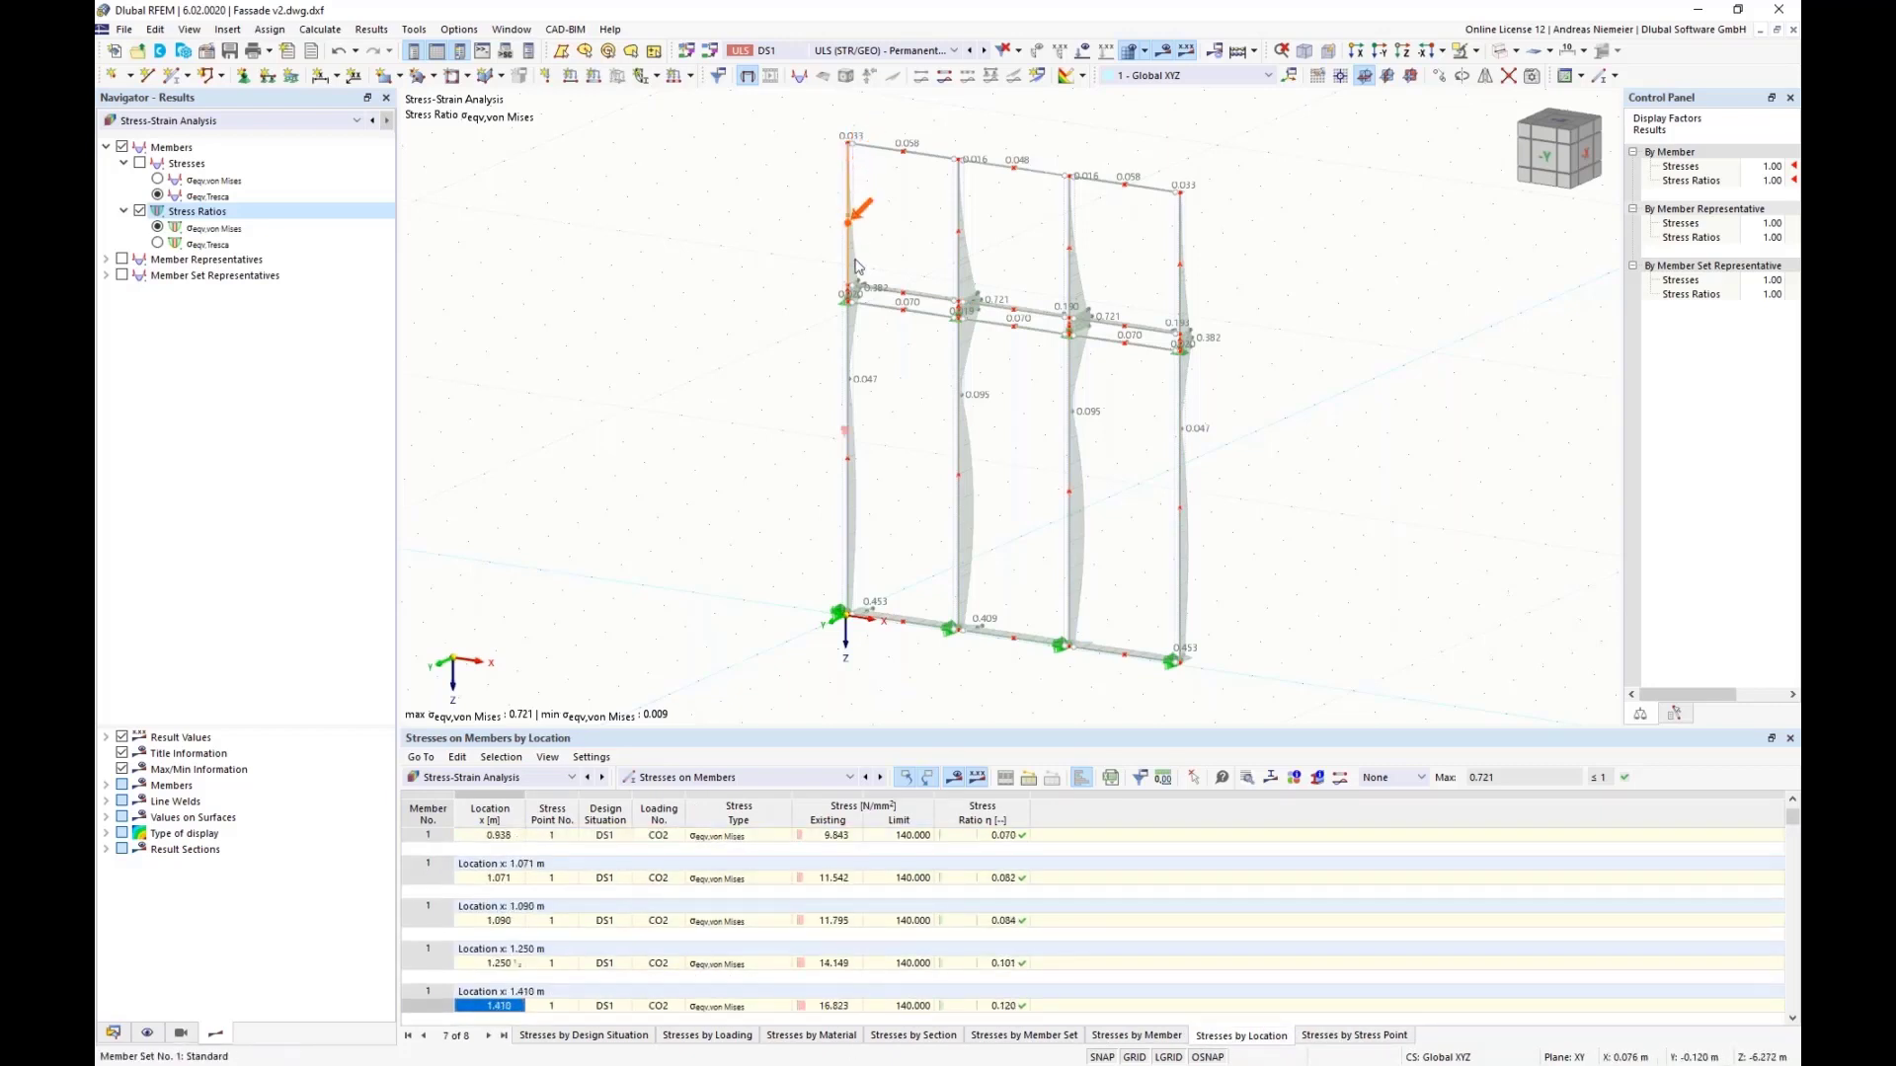
pyautogui.press('Down')
pyautogui.press('Down')
pyautogui.press('Down')
pyautogui.press('Down')
pyautogui.press('Down')
pyautogui.press('Down')
pyautogui.press('Down')
pyautogui.press('Down')
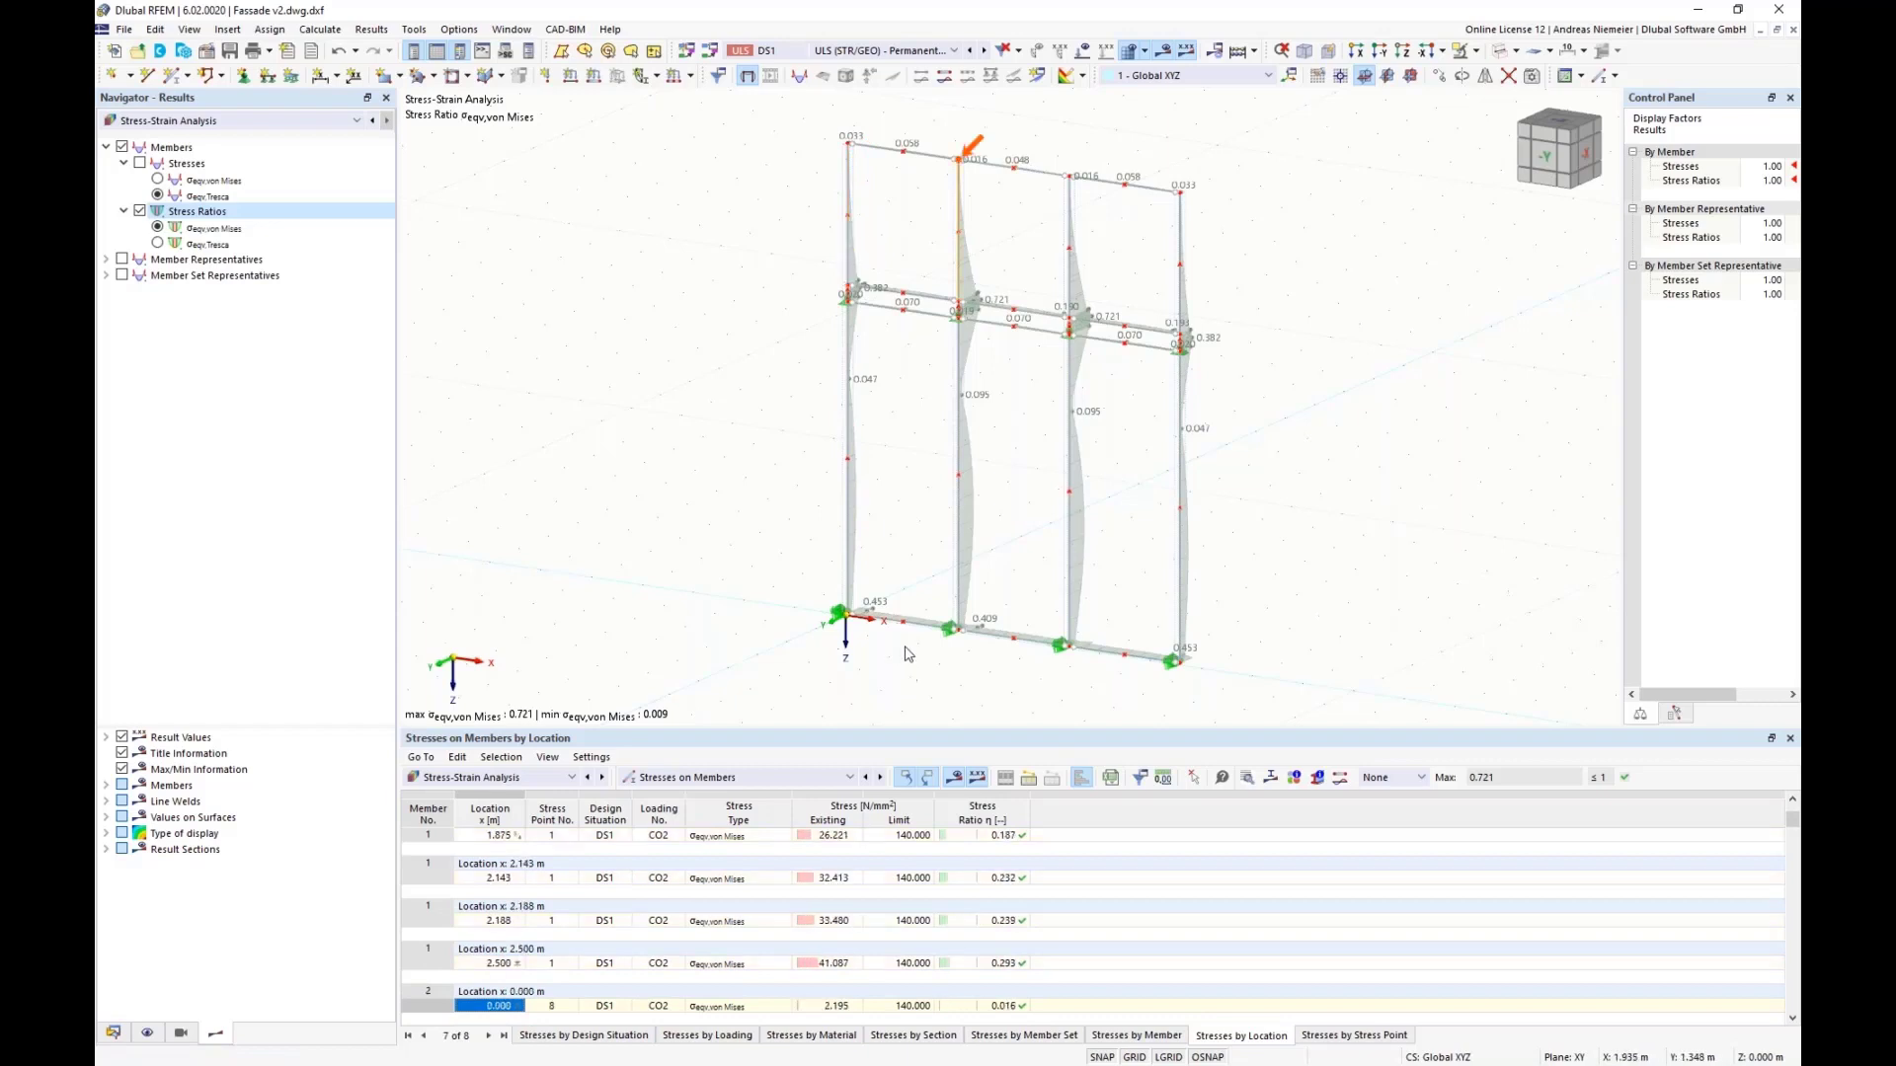
pyautogui.press('Up')
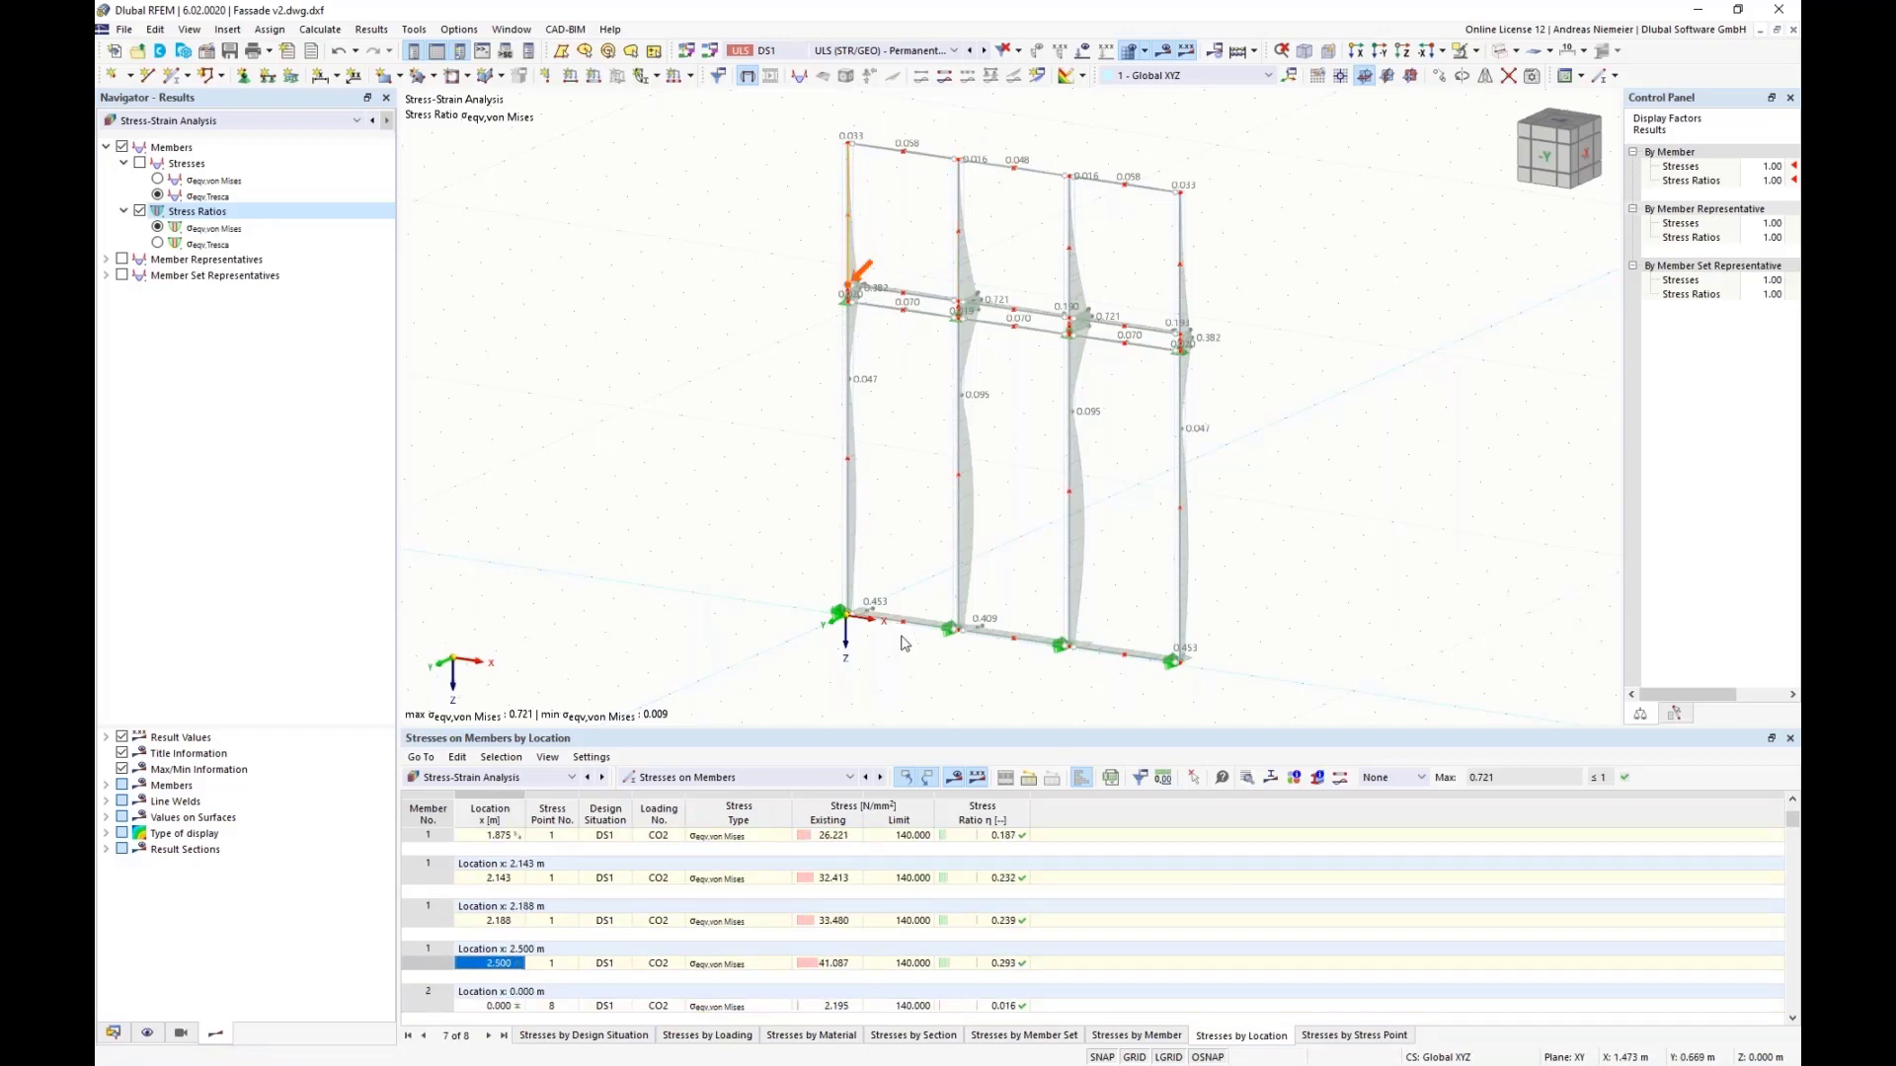
# Step: Open the result details for member 1 at x = 2.500 m and examine its material properties, section properties and design internal forces
pyautogui.click(1011, 965)
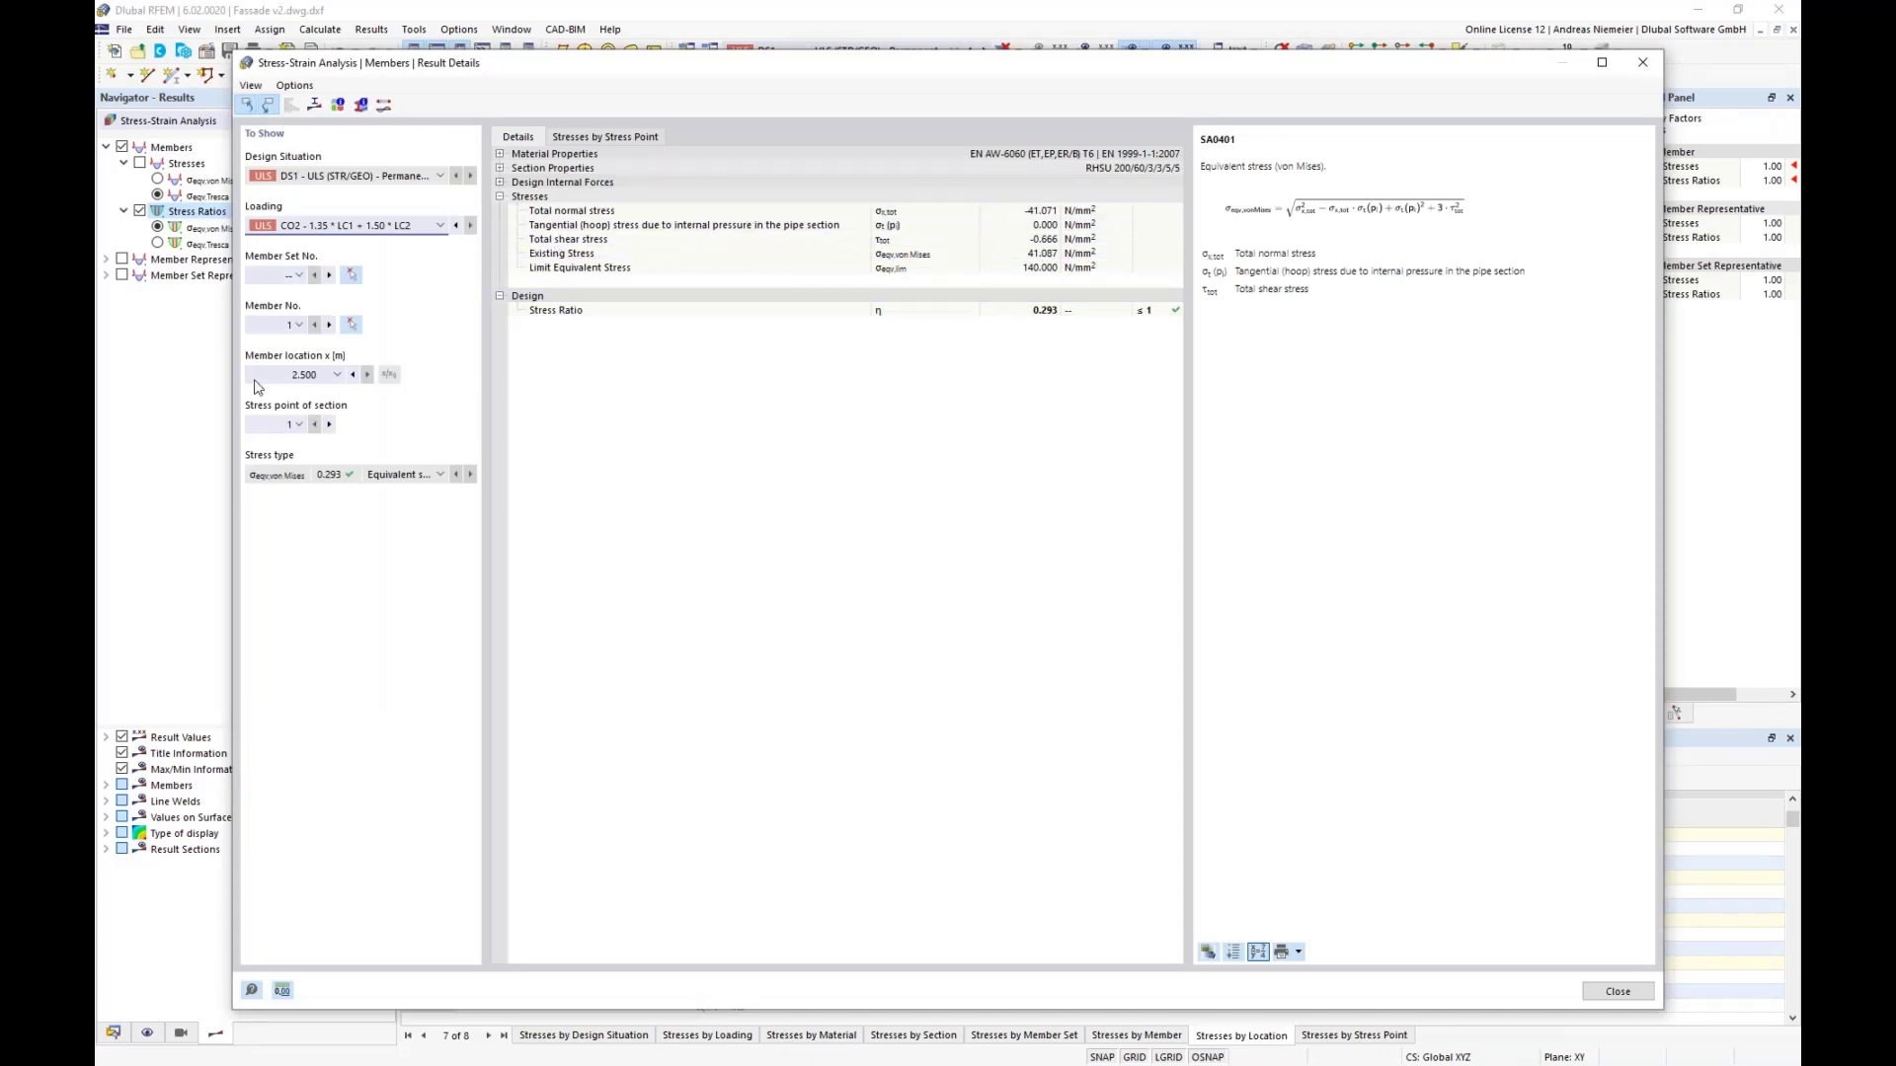
pyautogui.click(500, 154)
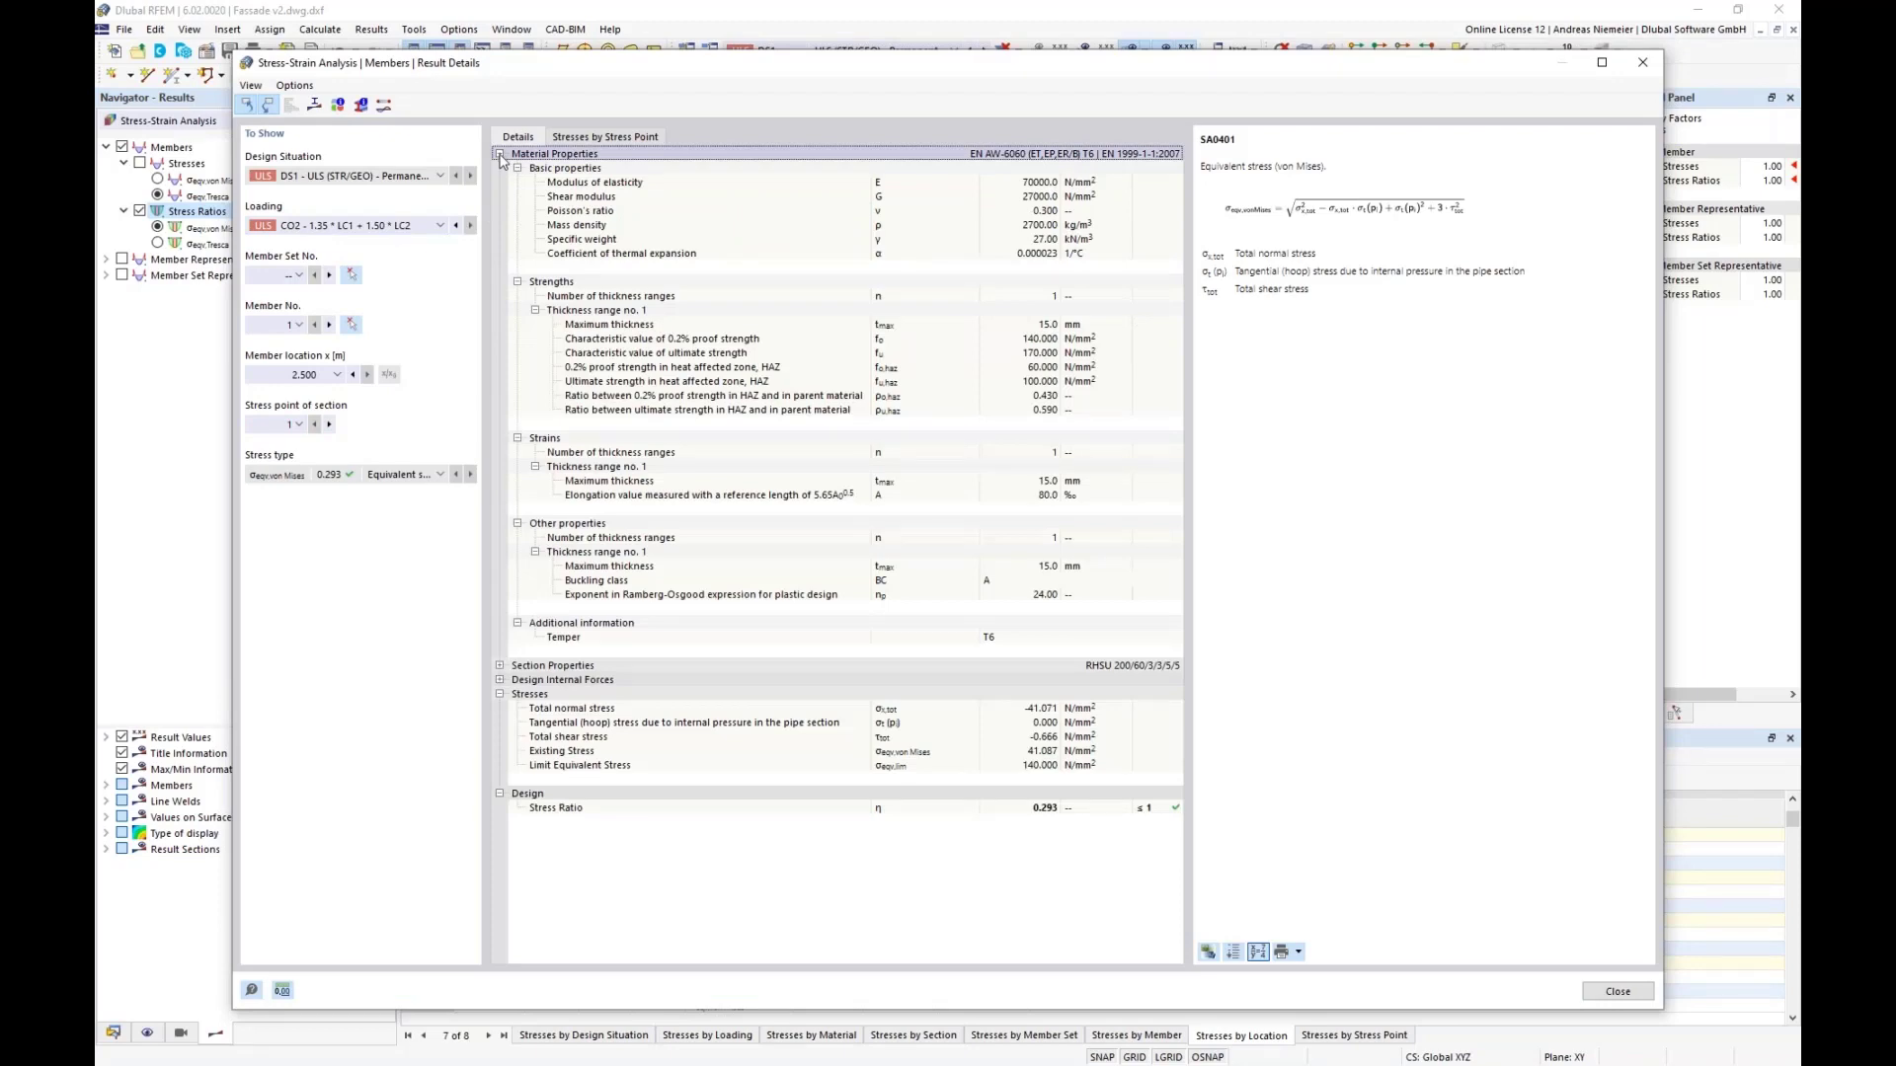
pyautogui.click(500, 154)
pyautogui.click(500, 168)
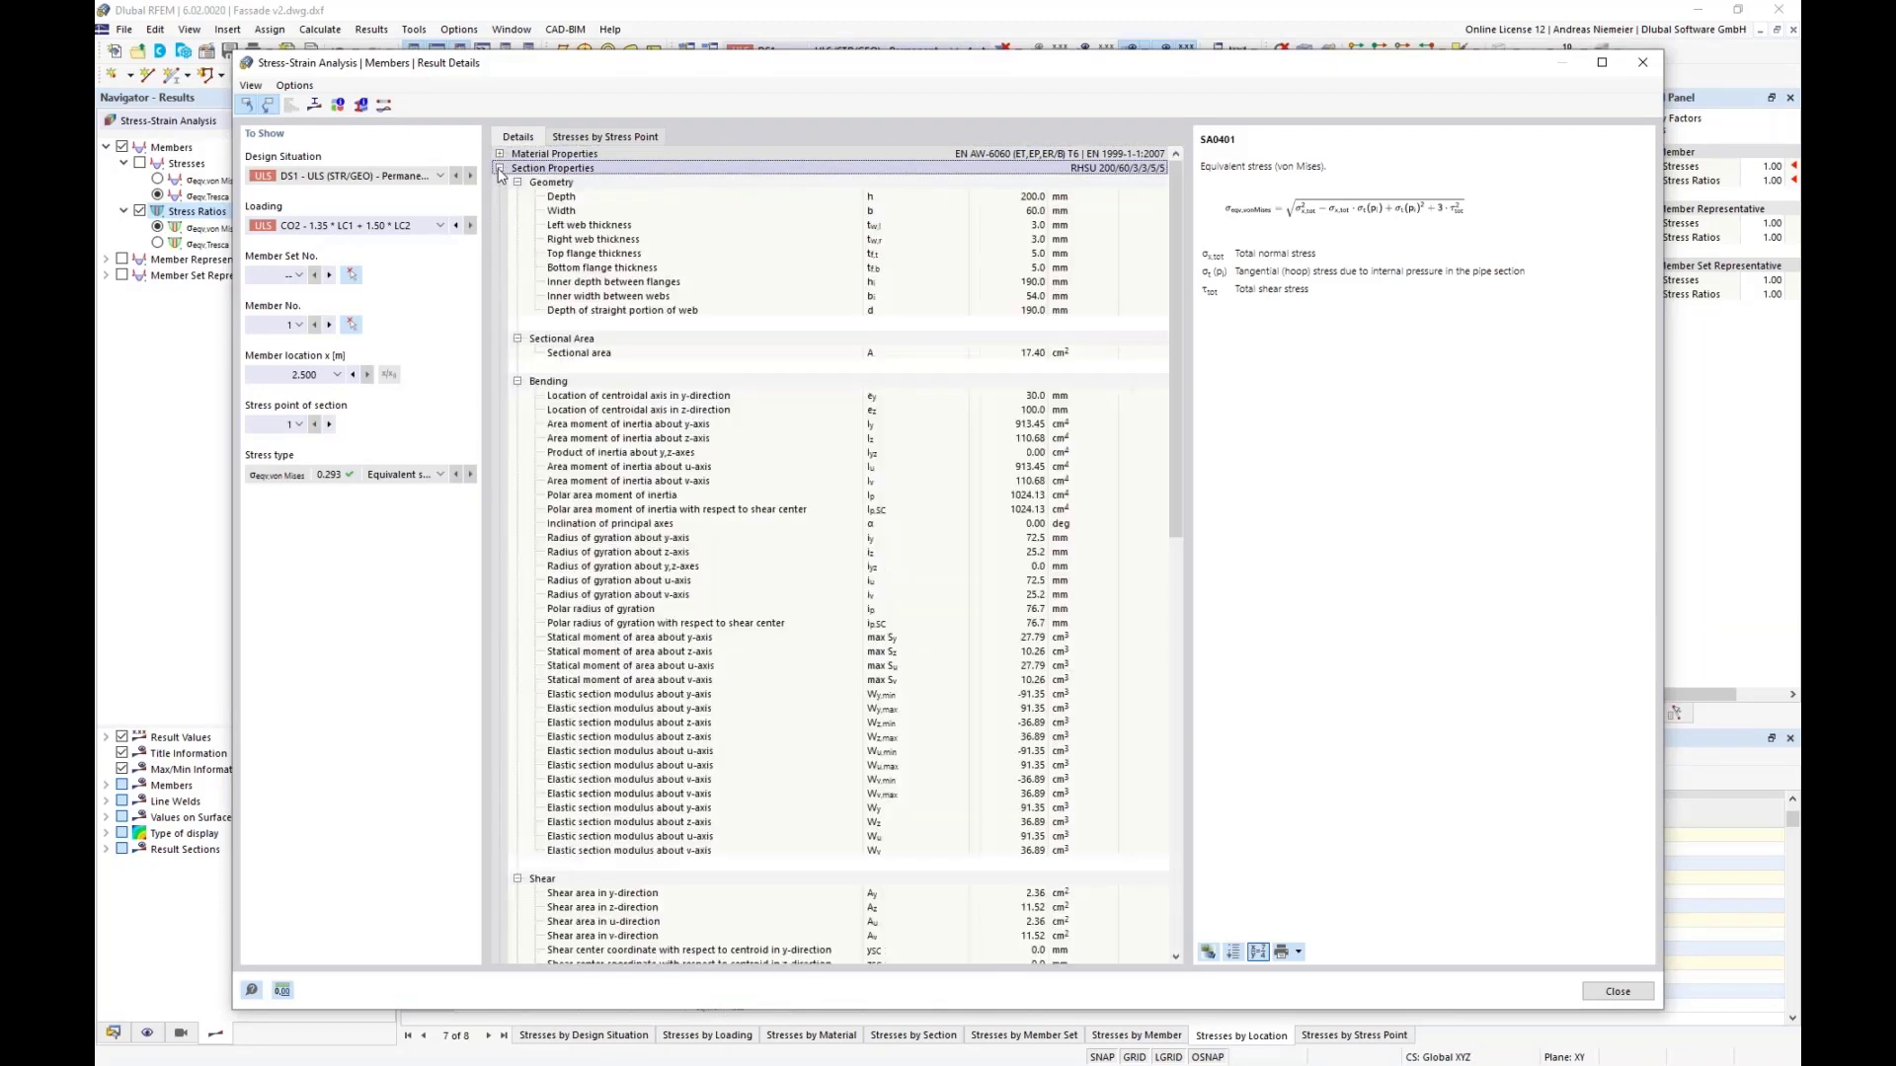
pyautogui.click(500, 168)
pyautogui.click(500, 182)
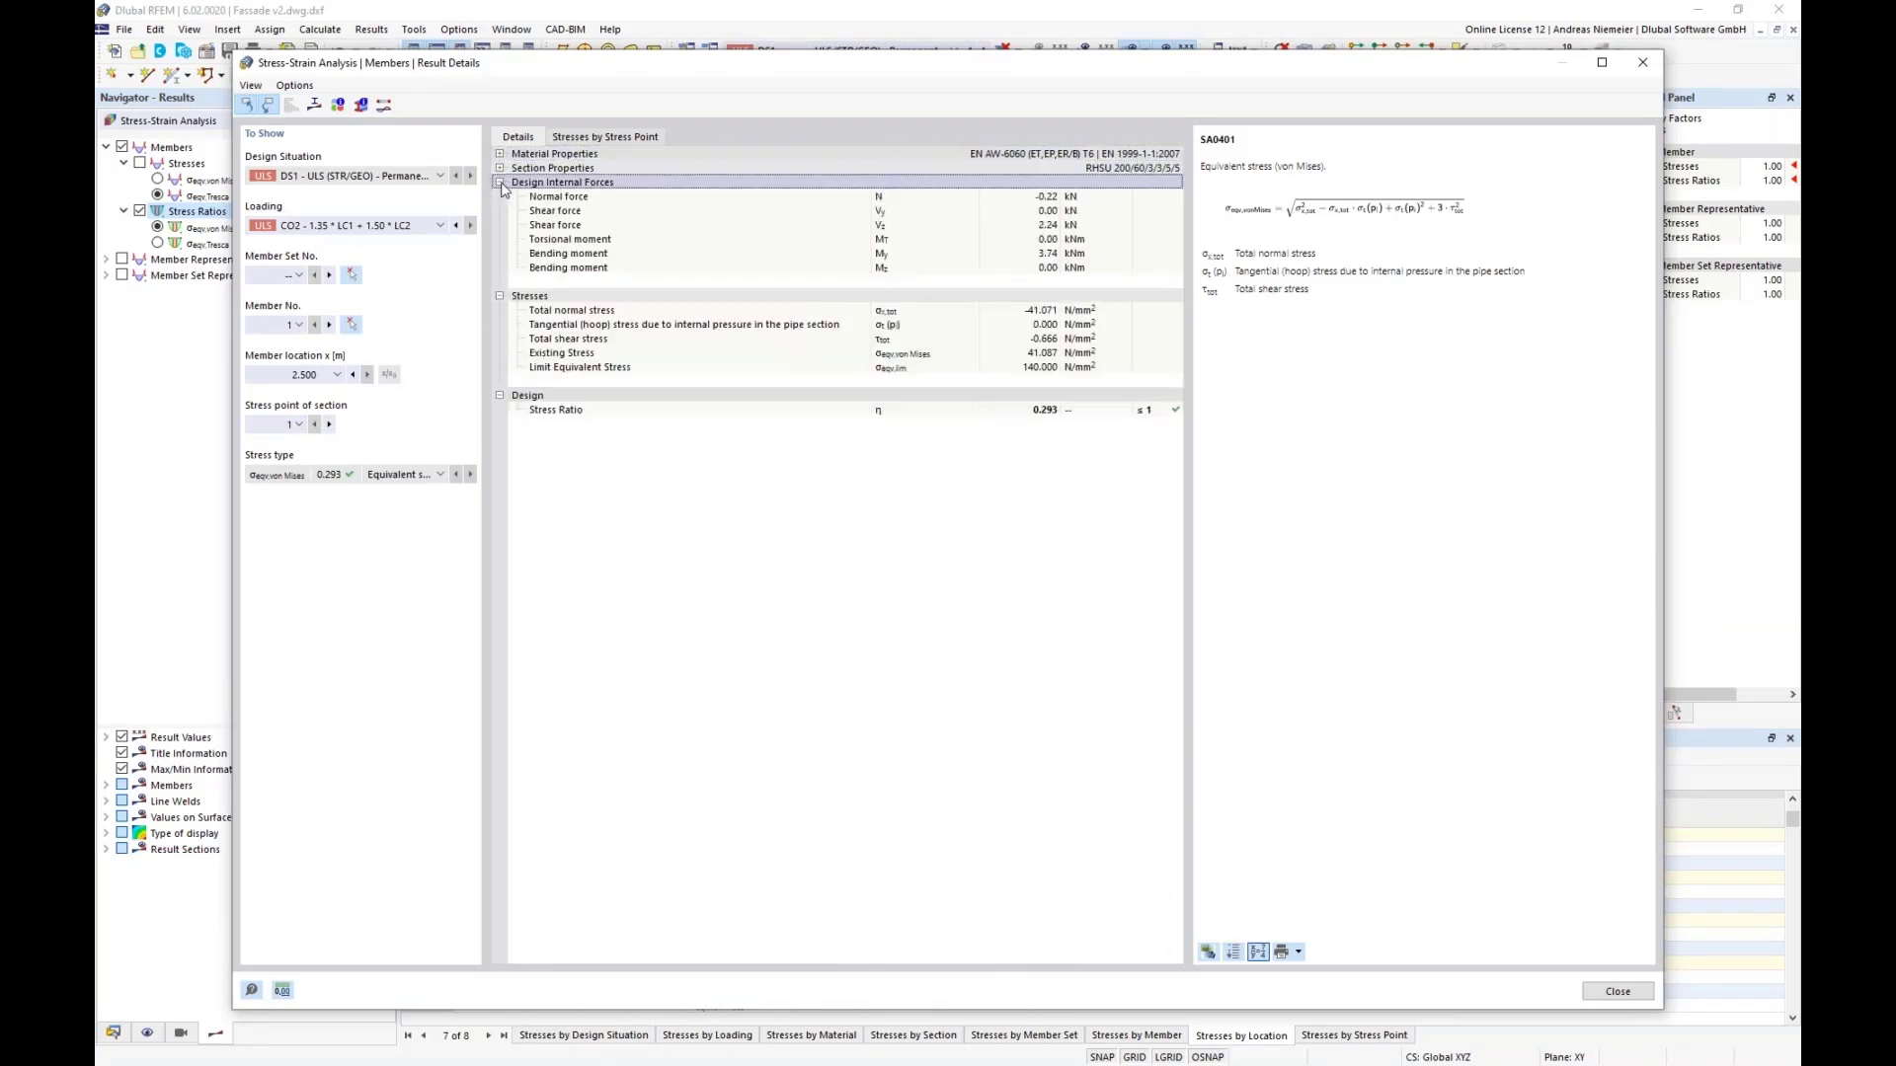
pyautogui.click(500, 183)
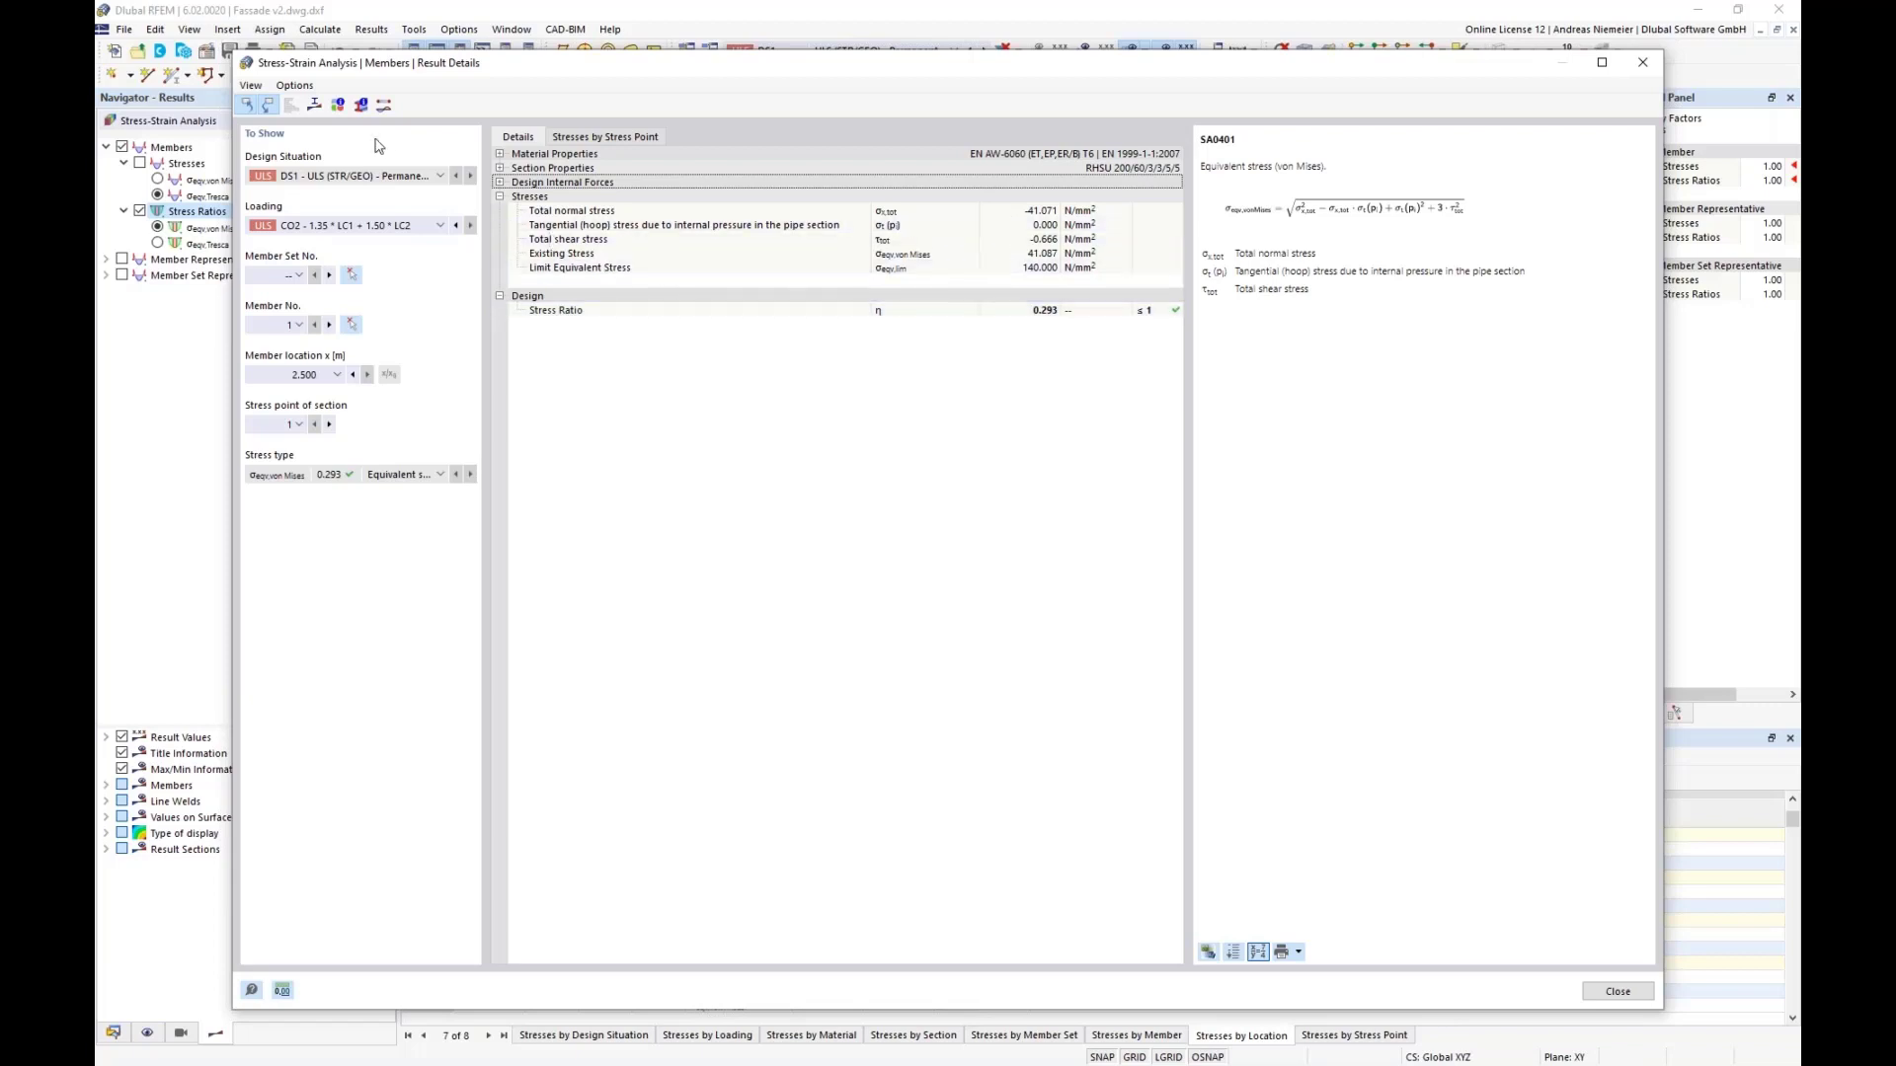
# Step: Open the stress diagram in the section for member 1 and display the stress ratio distribution
pyautogui.click(314, 104)
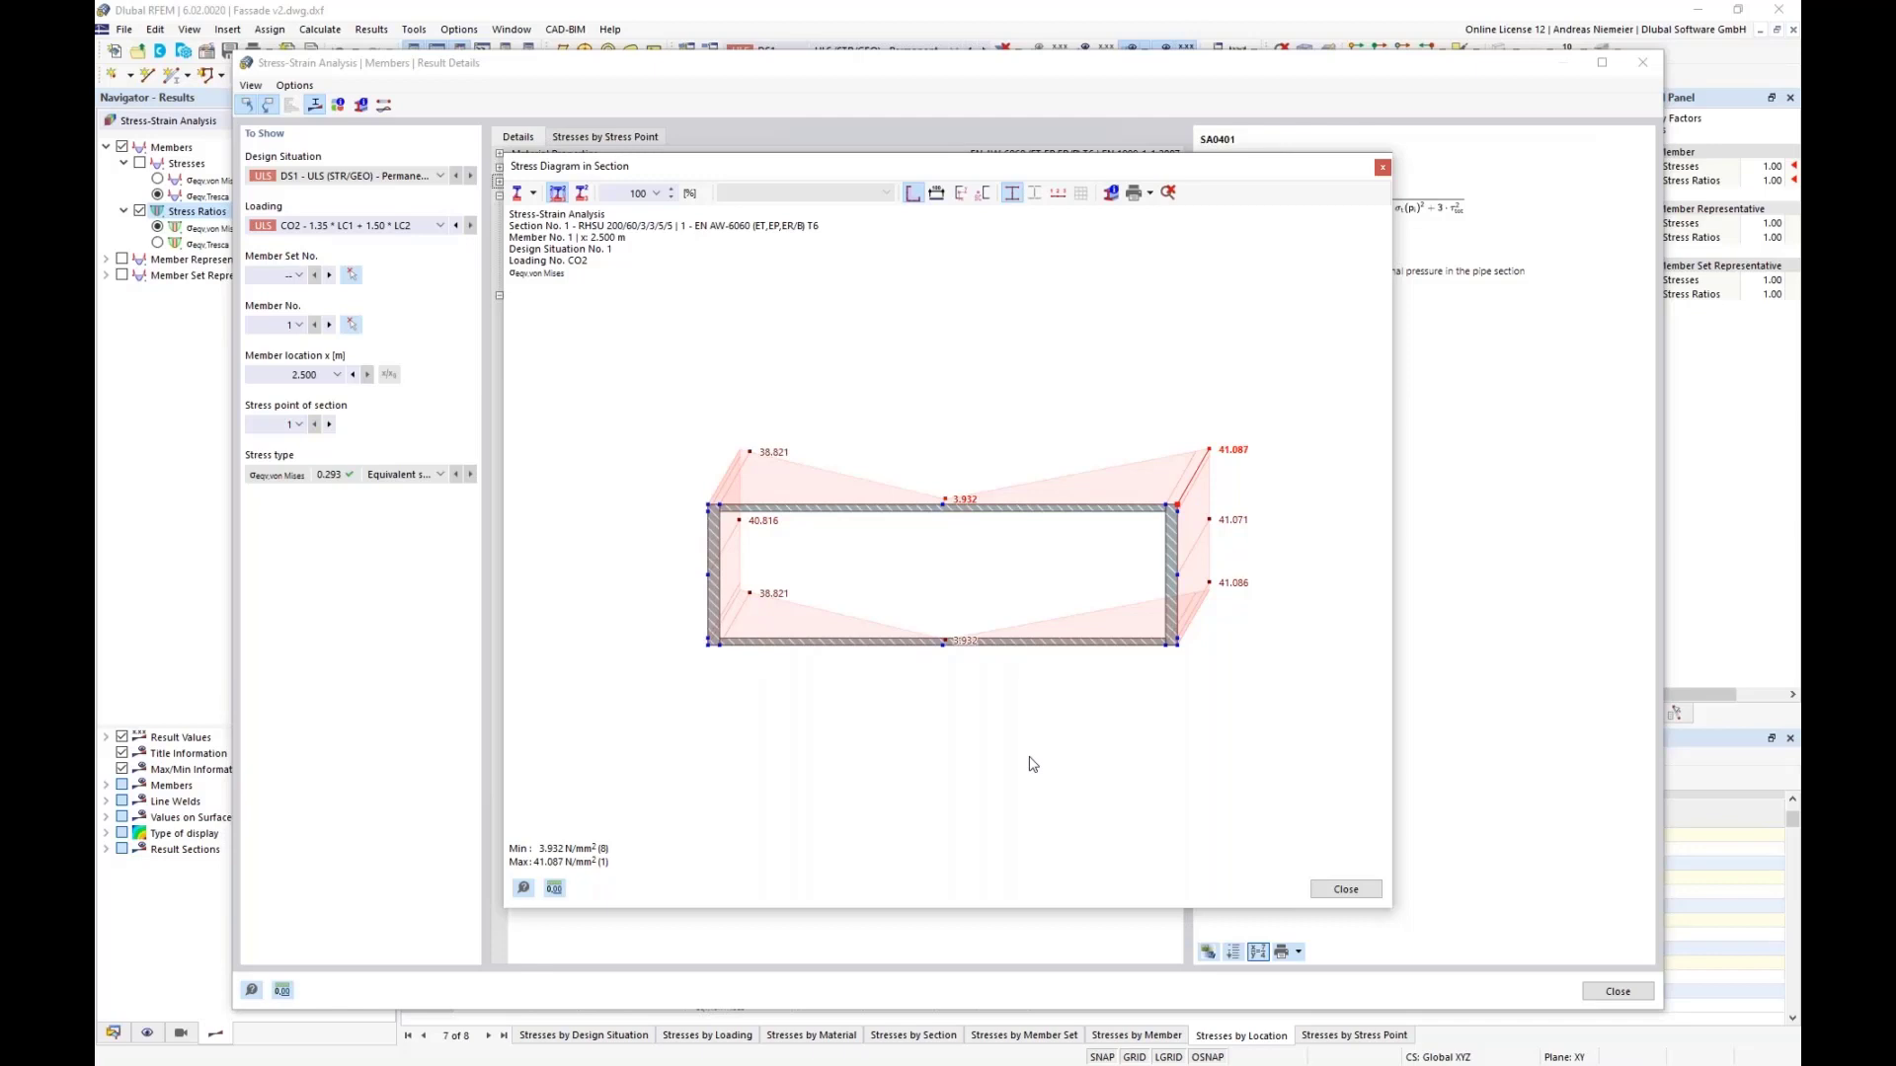
pyautogui.click(535, 193)
pyautogui.click(544, 237)
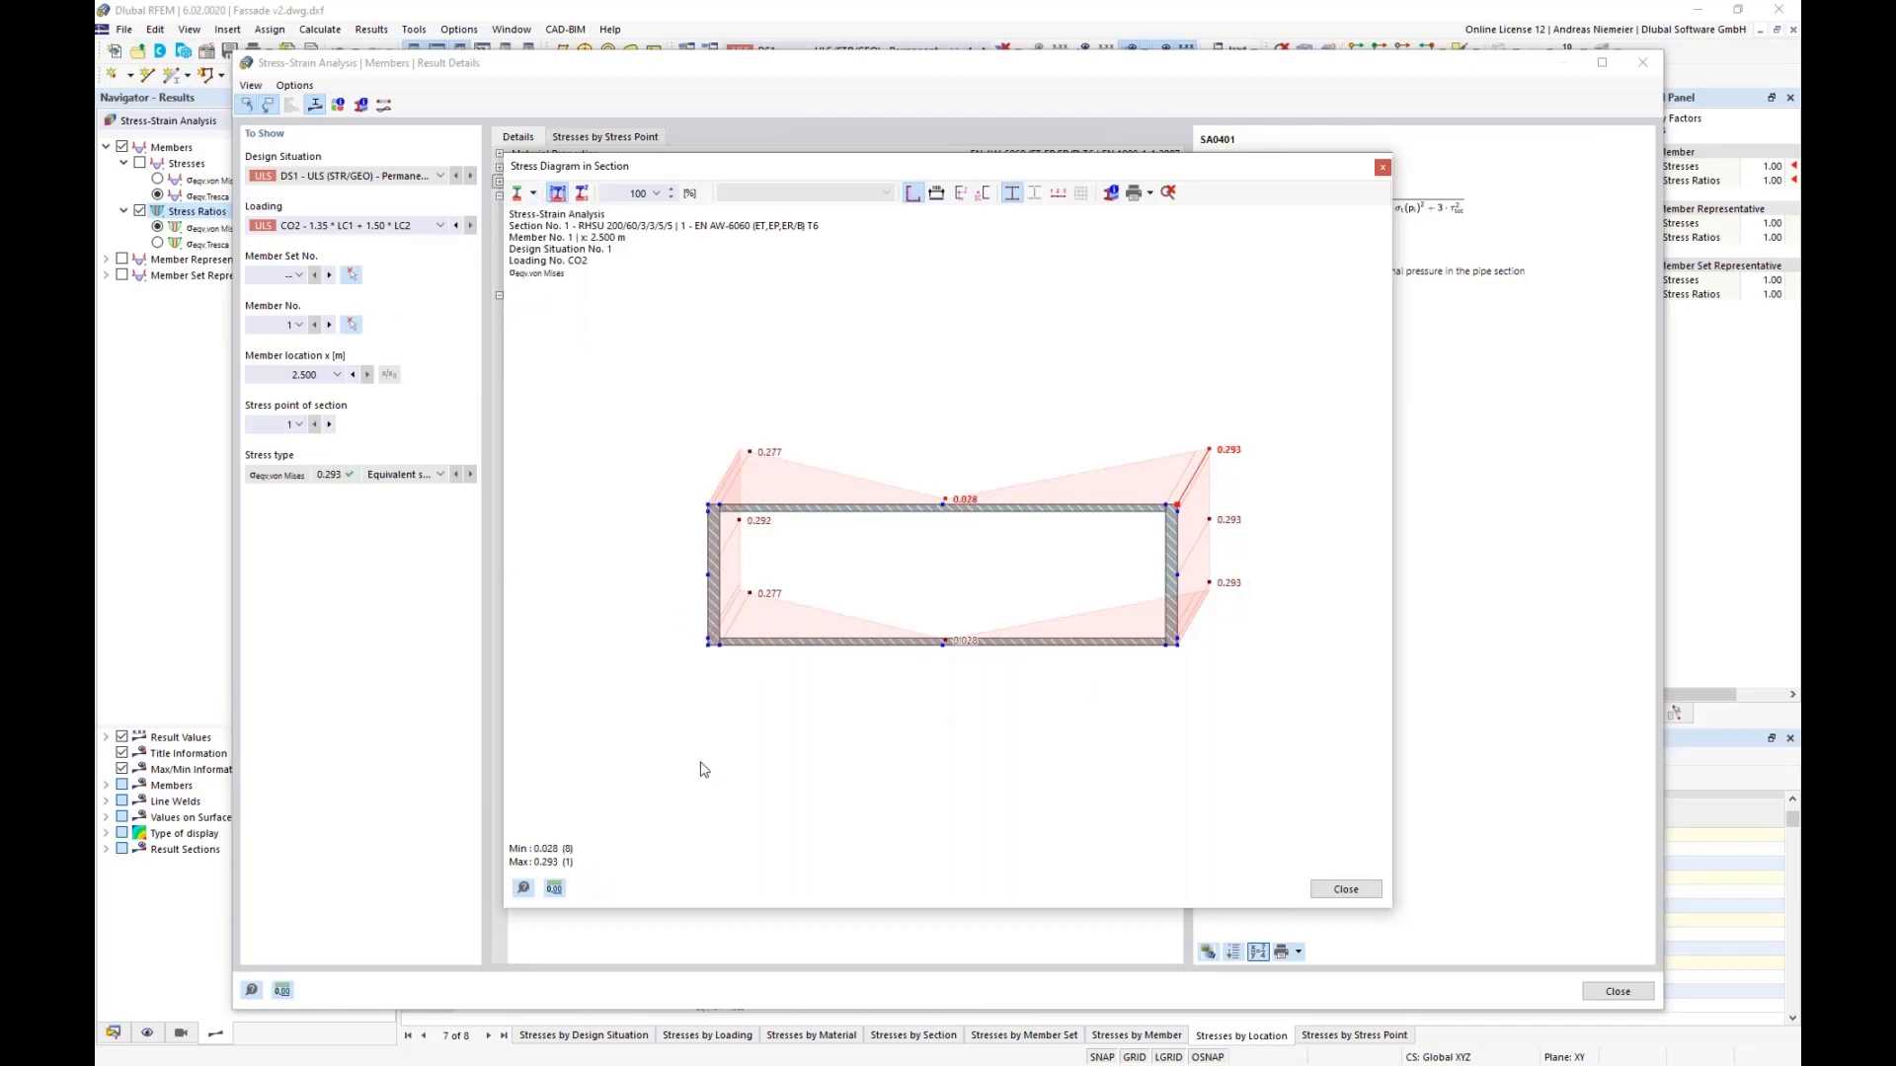
# Step: View the section stresses due to axial force, bending about the local y-axis and normal stress with minimum bending moment, and close the result details
pyautogui.click(534, 193)
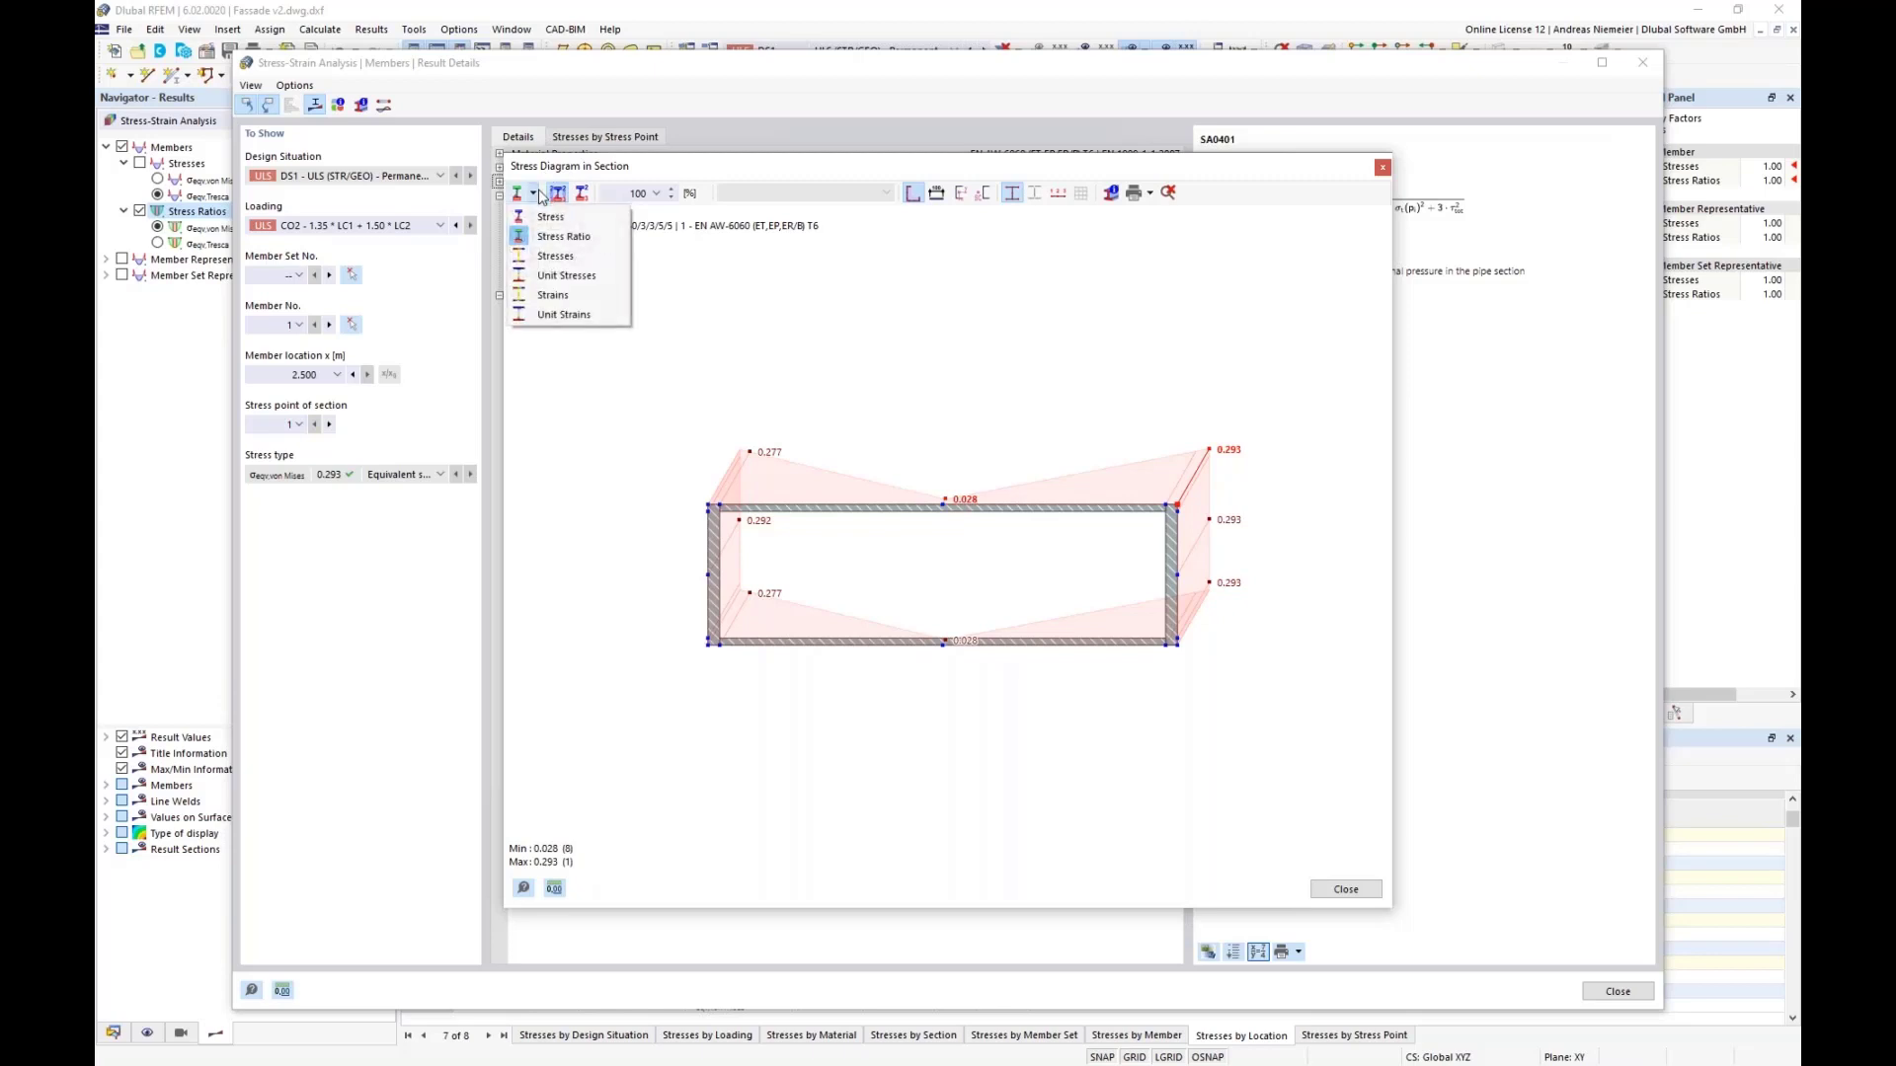
pyautogui.click(556, 258)
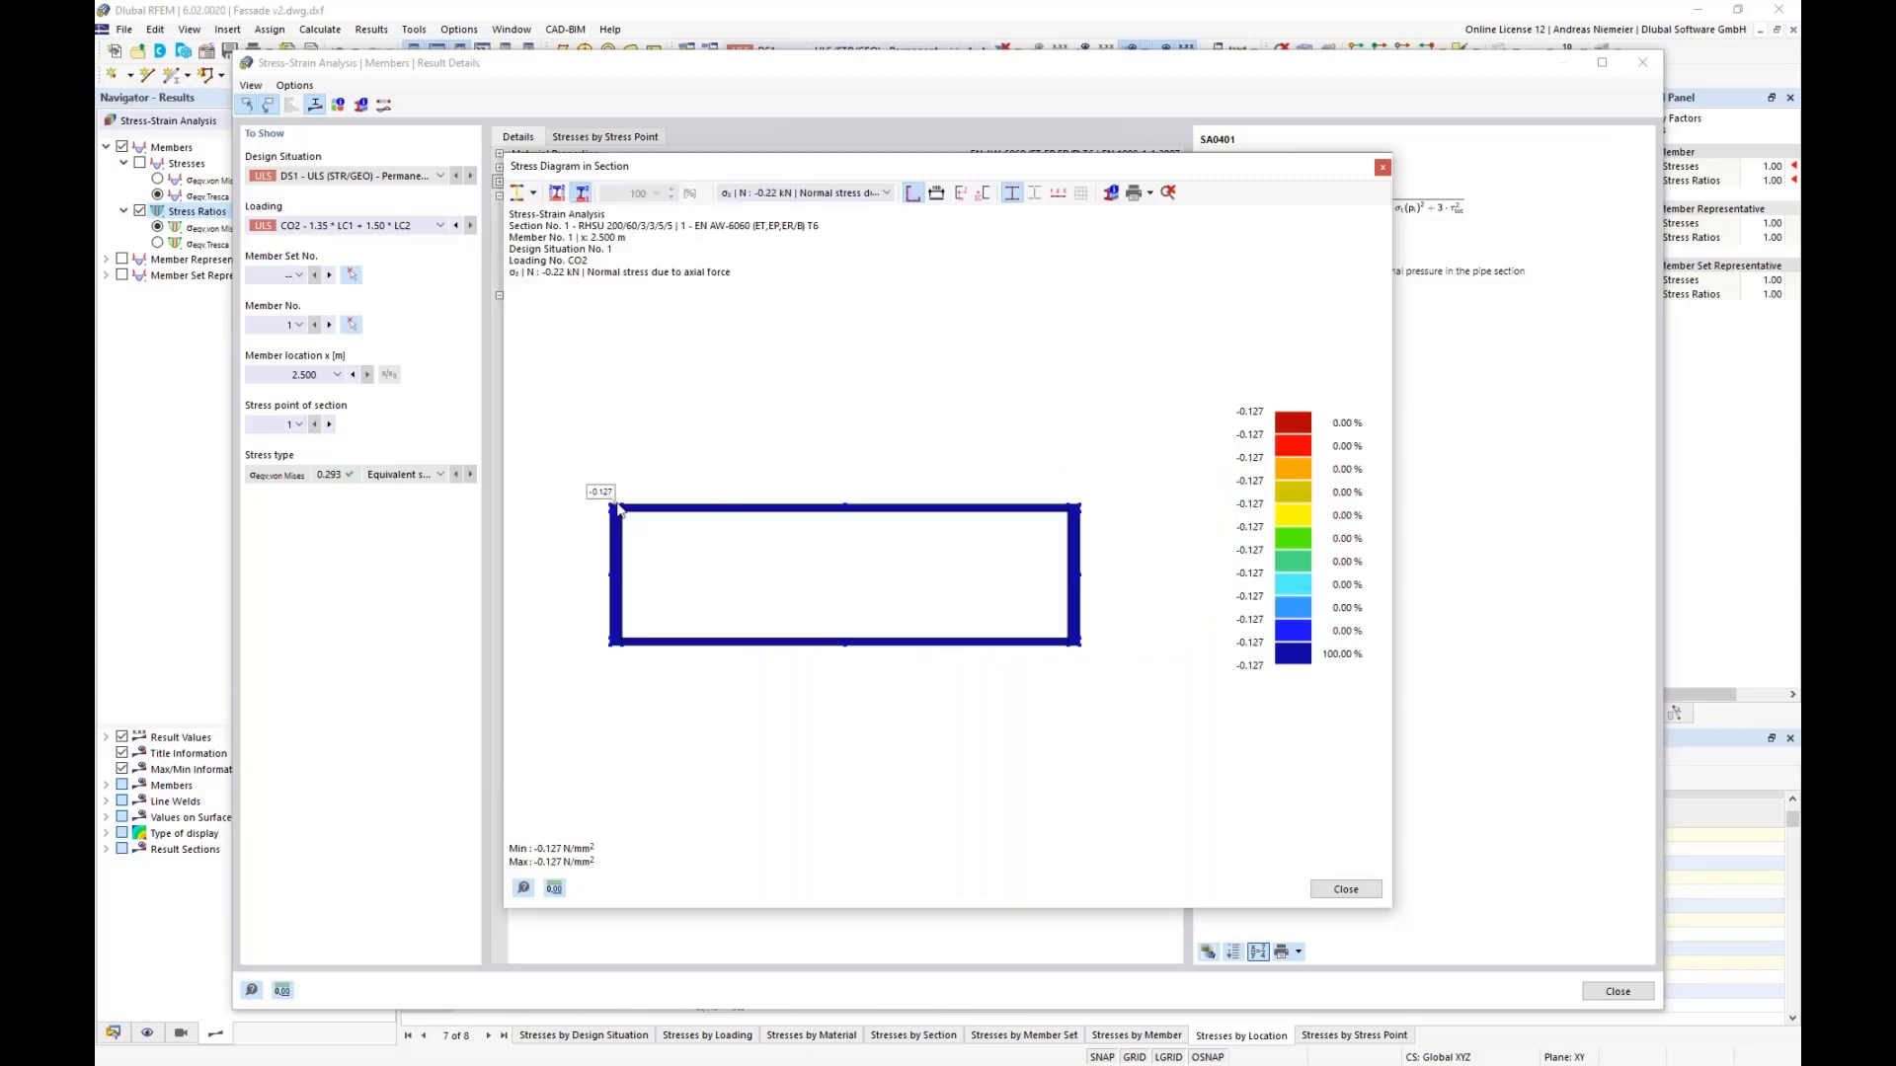
pyautogui.click(816, 193)
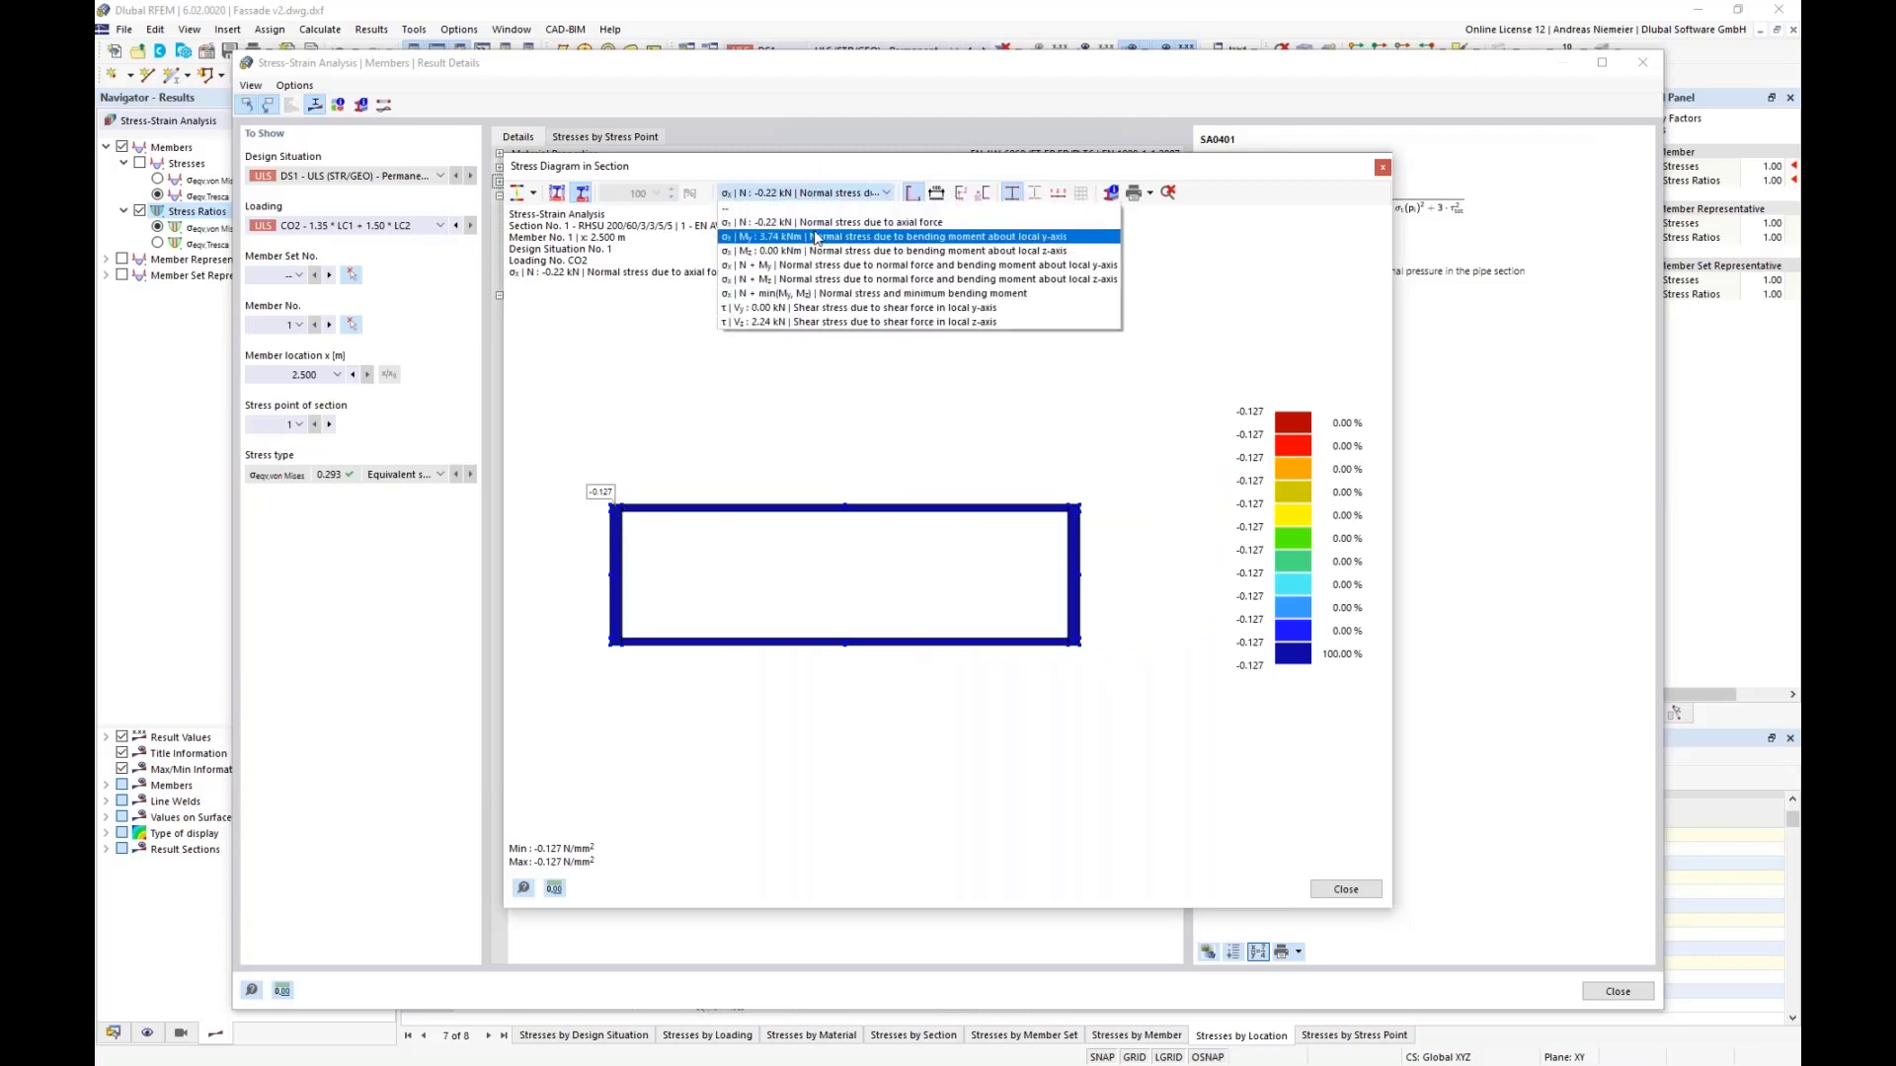
pyautogui.click(815, 237)
pyautogui.click(828, 195)
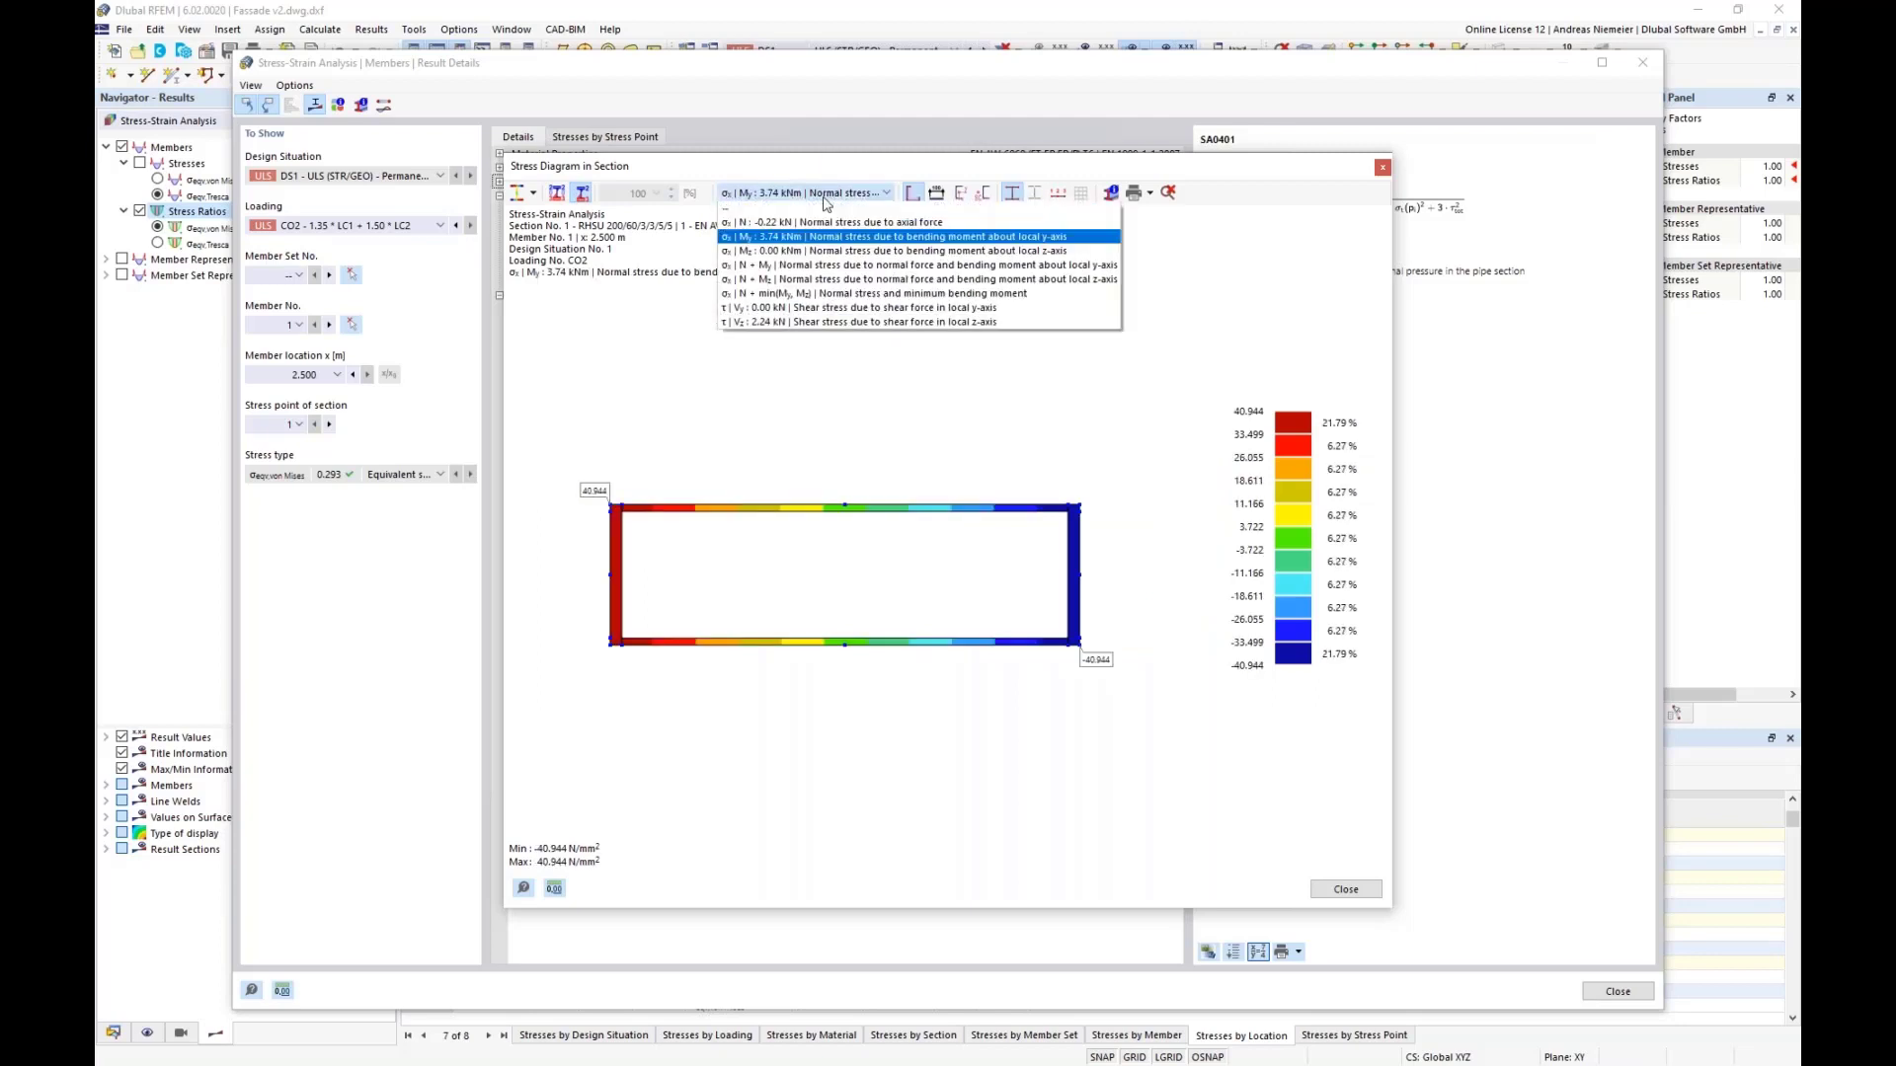
pyautogui.click(824, 297)
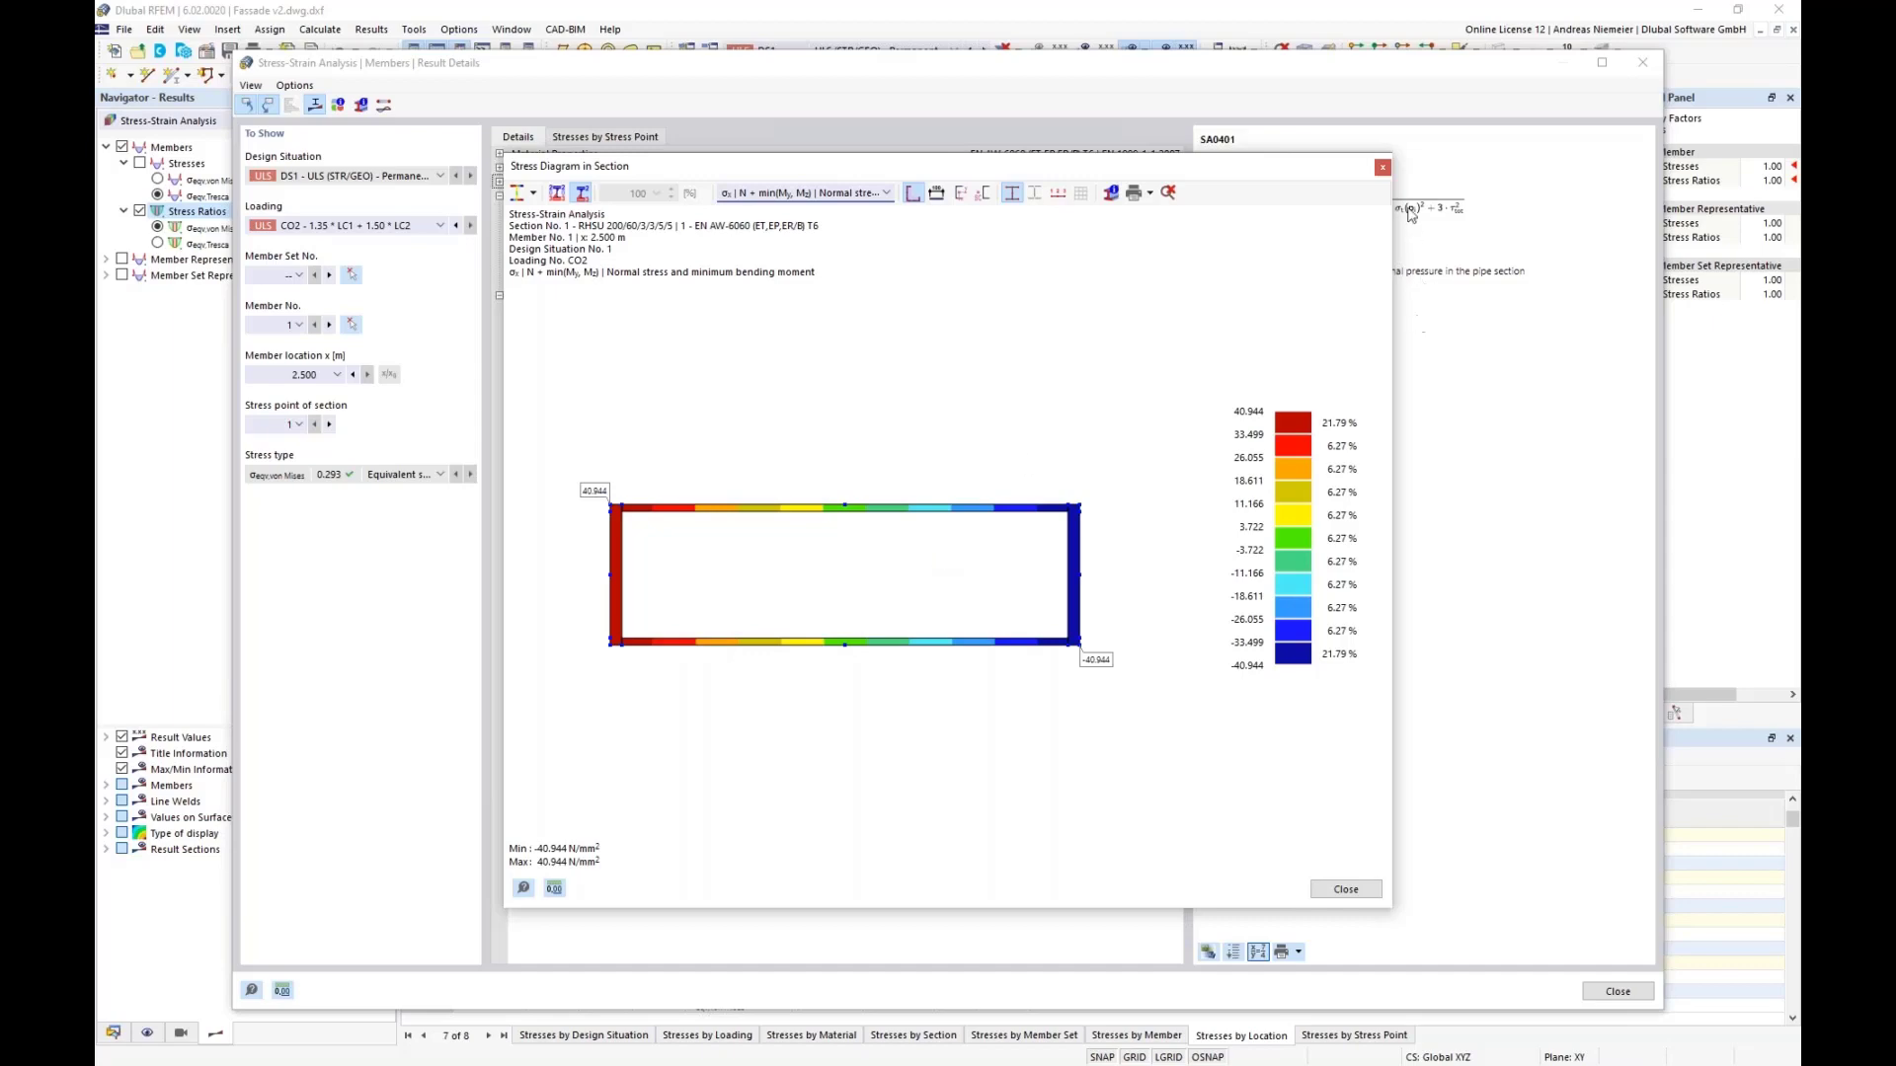
pyautogui.click(1382, 167)
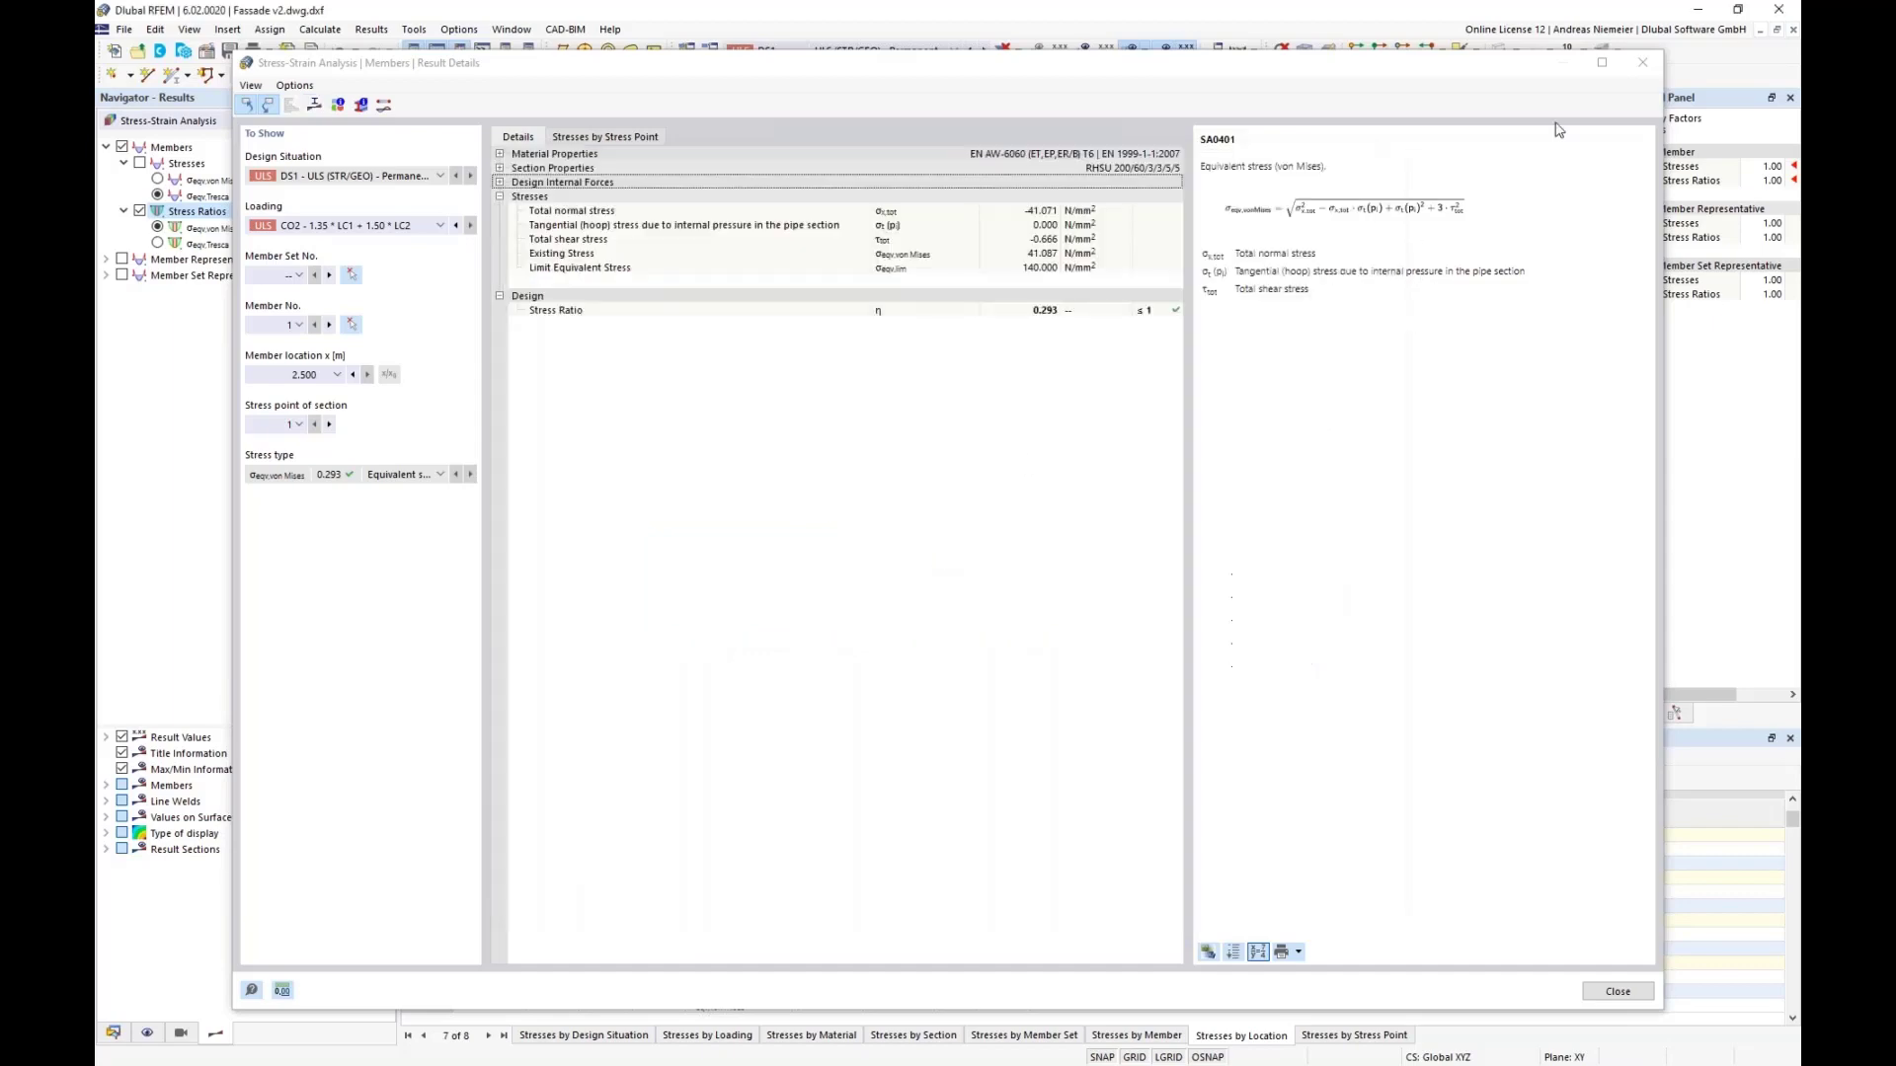
pyautogui.click(1642, 62)
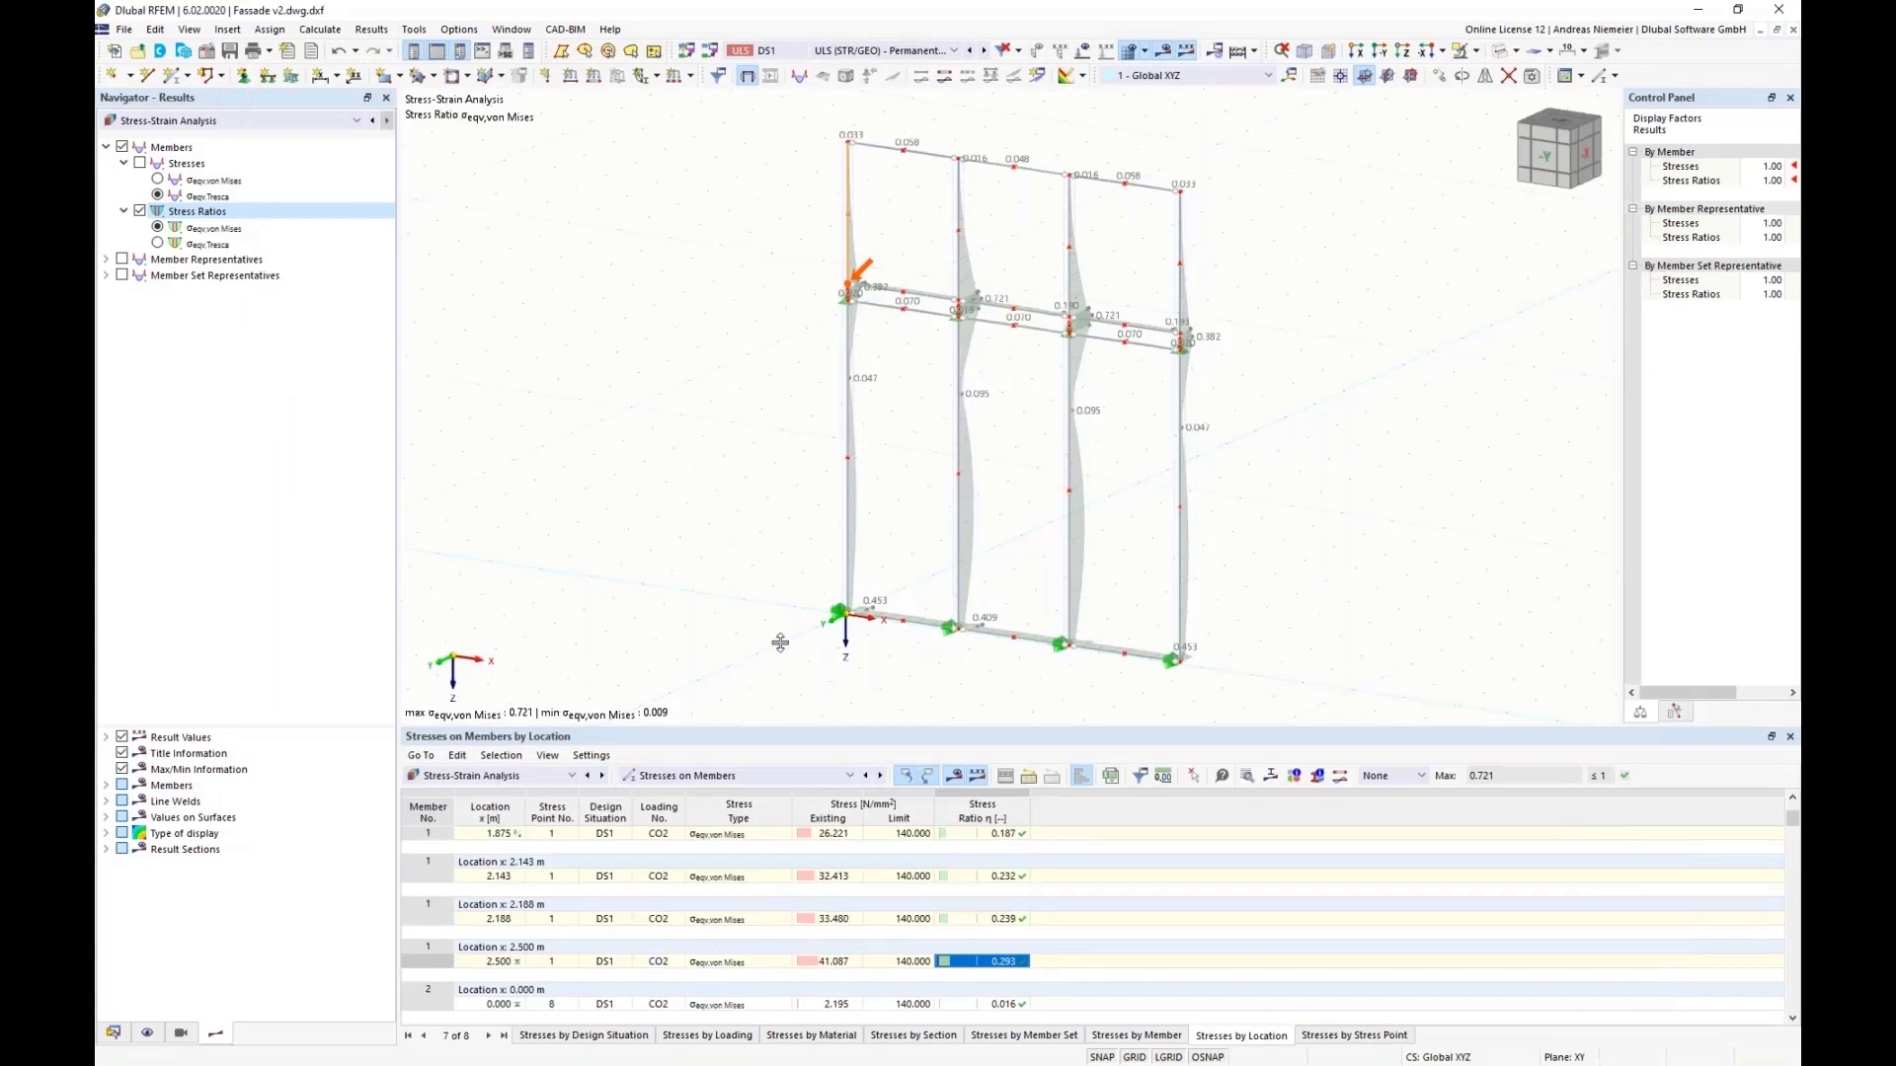
# Step: Enlarge the results table and look through the stresses by location for member 1
pyautogui.moveTo(861, 730); pyautogui.dragTo(862, 525)
pyautogui.scroll(-5, 862, 782)
pyautogui.scroll(10, 862, 781)
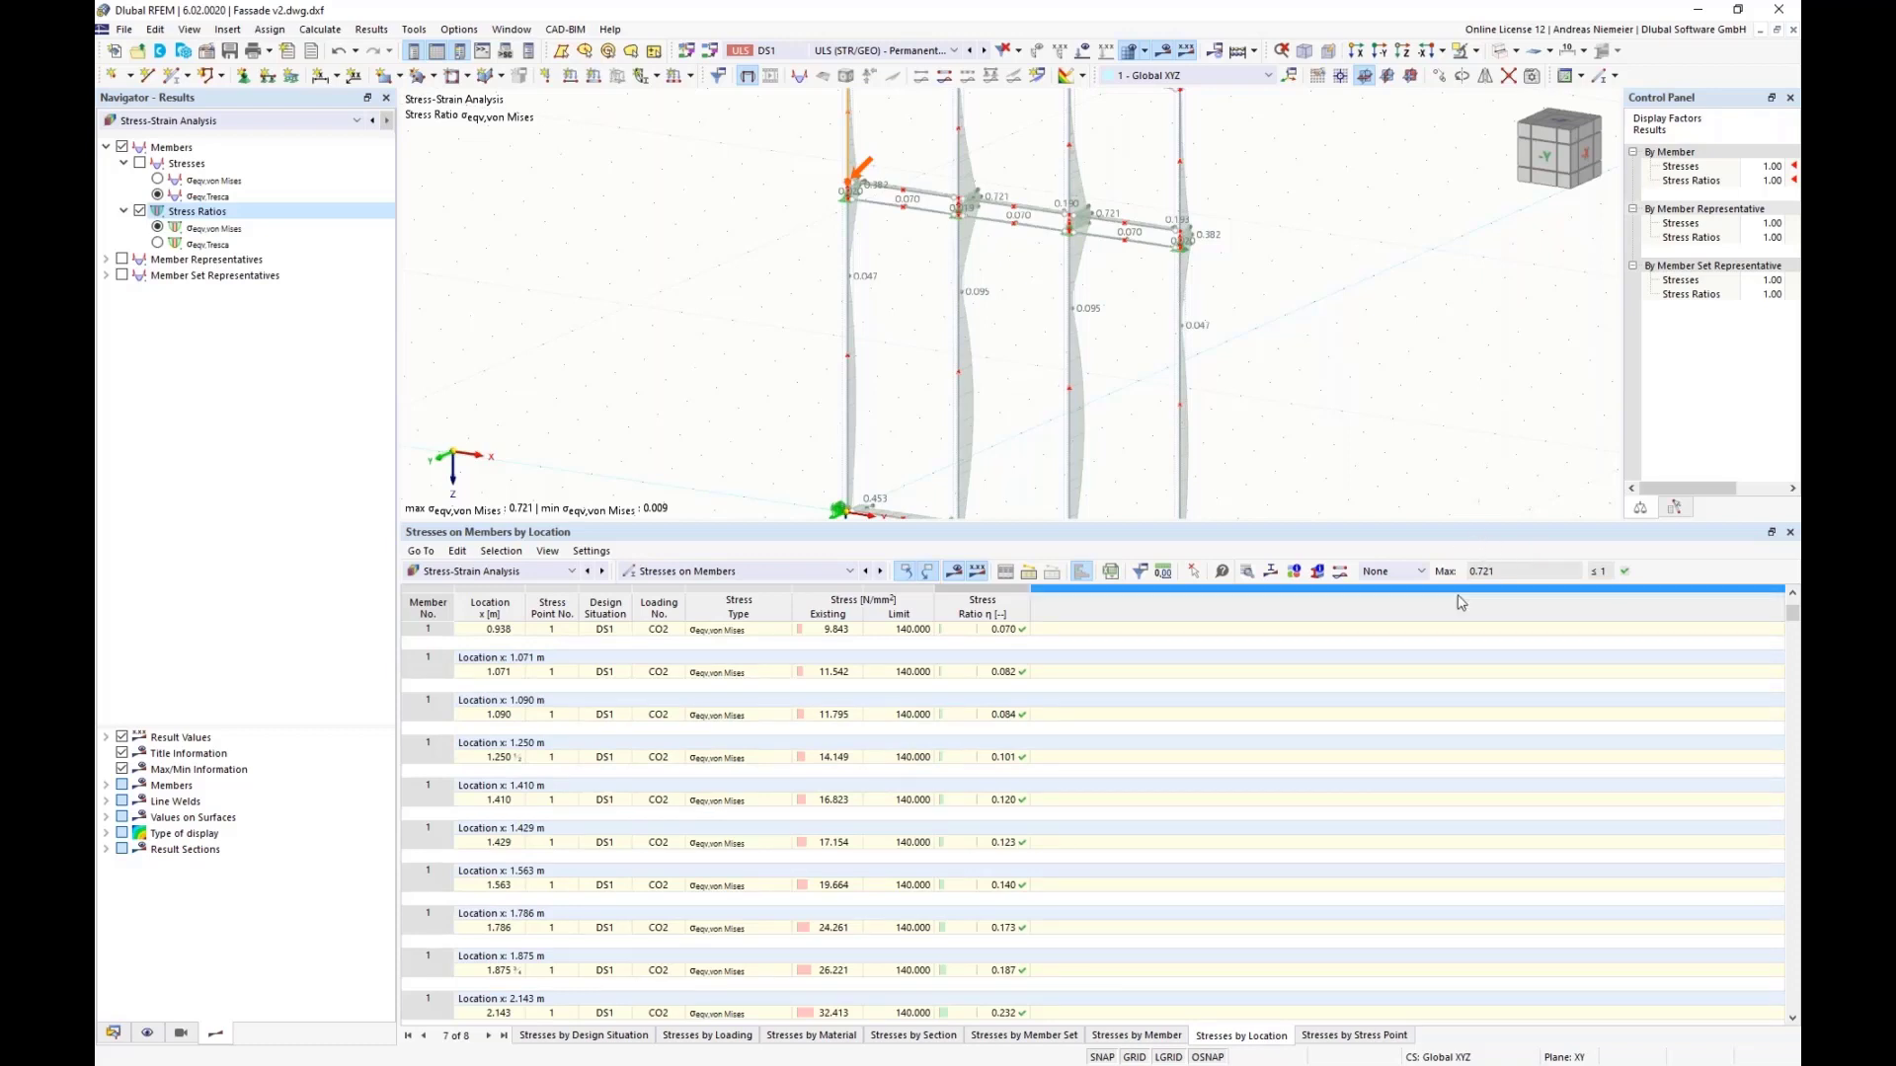
# Step: List the stresses on member representatives and locate the governing stress ratio of member 16 in the model
pyautogui.click(790, 571)
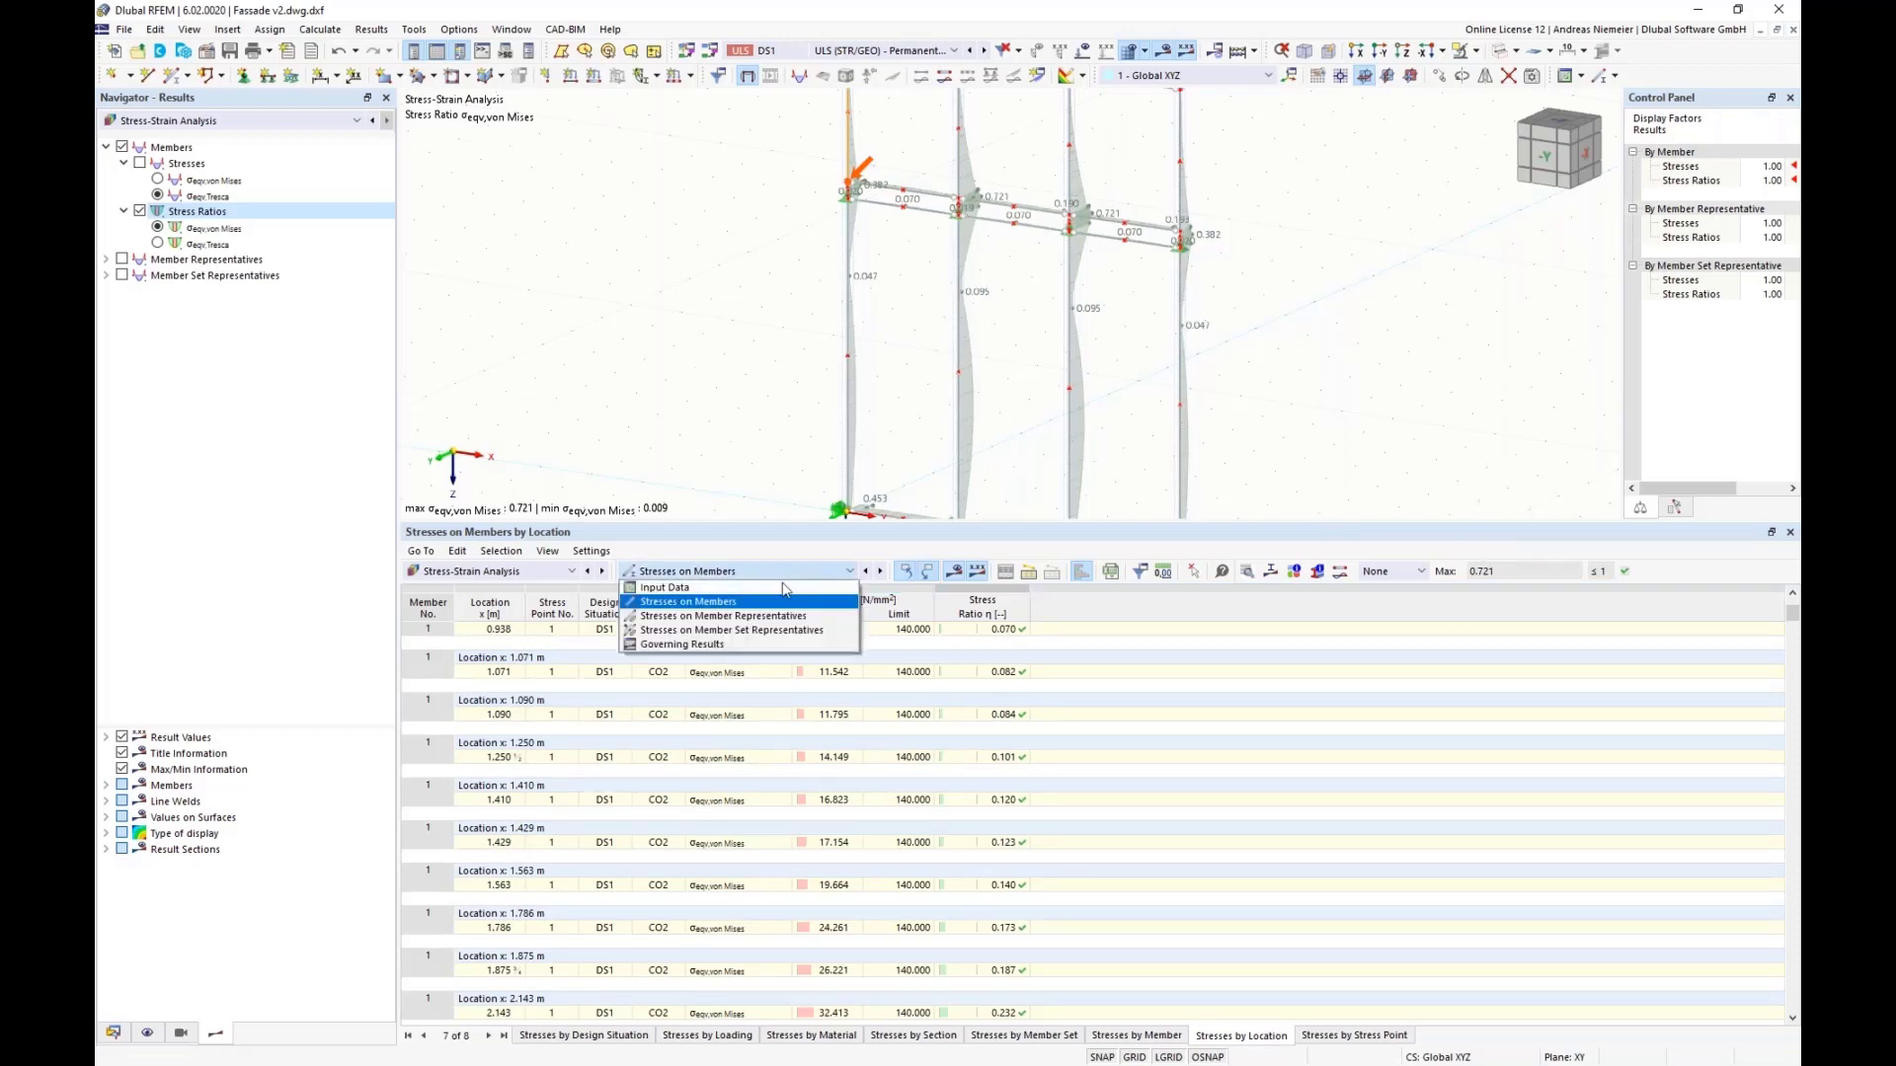
pyautogui.click(776, 616)
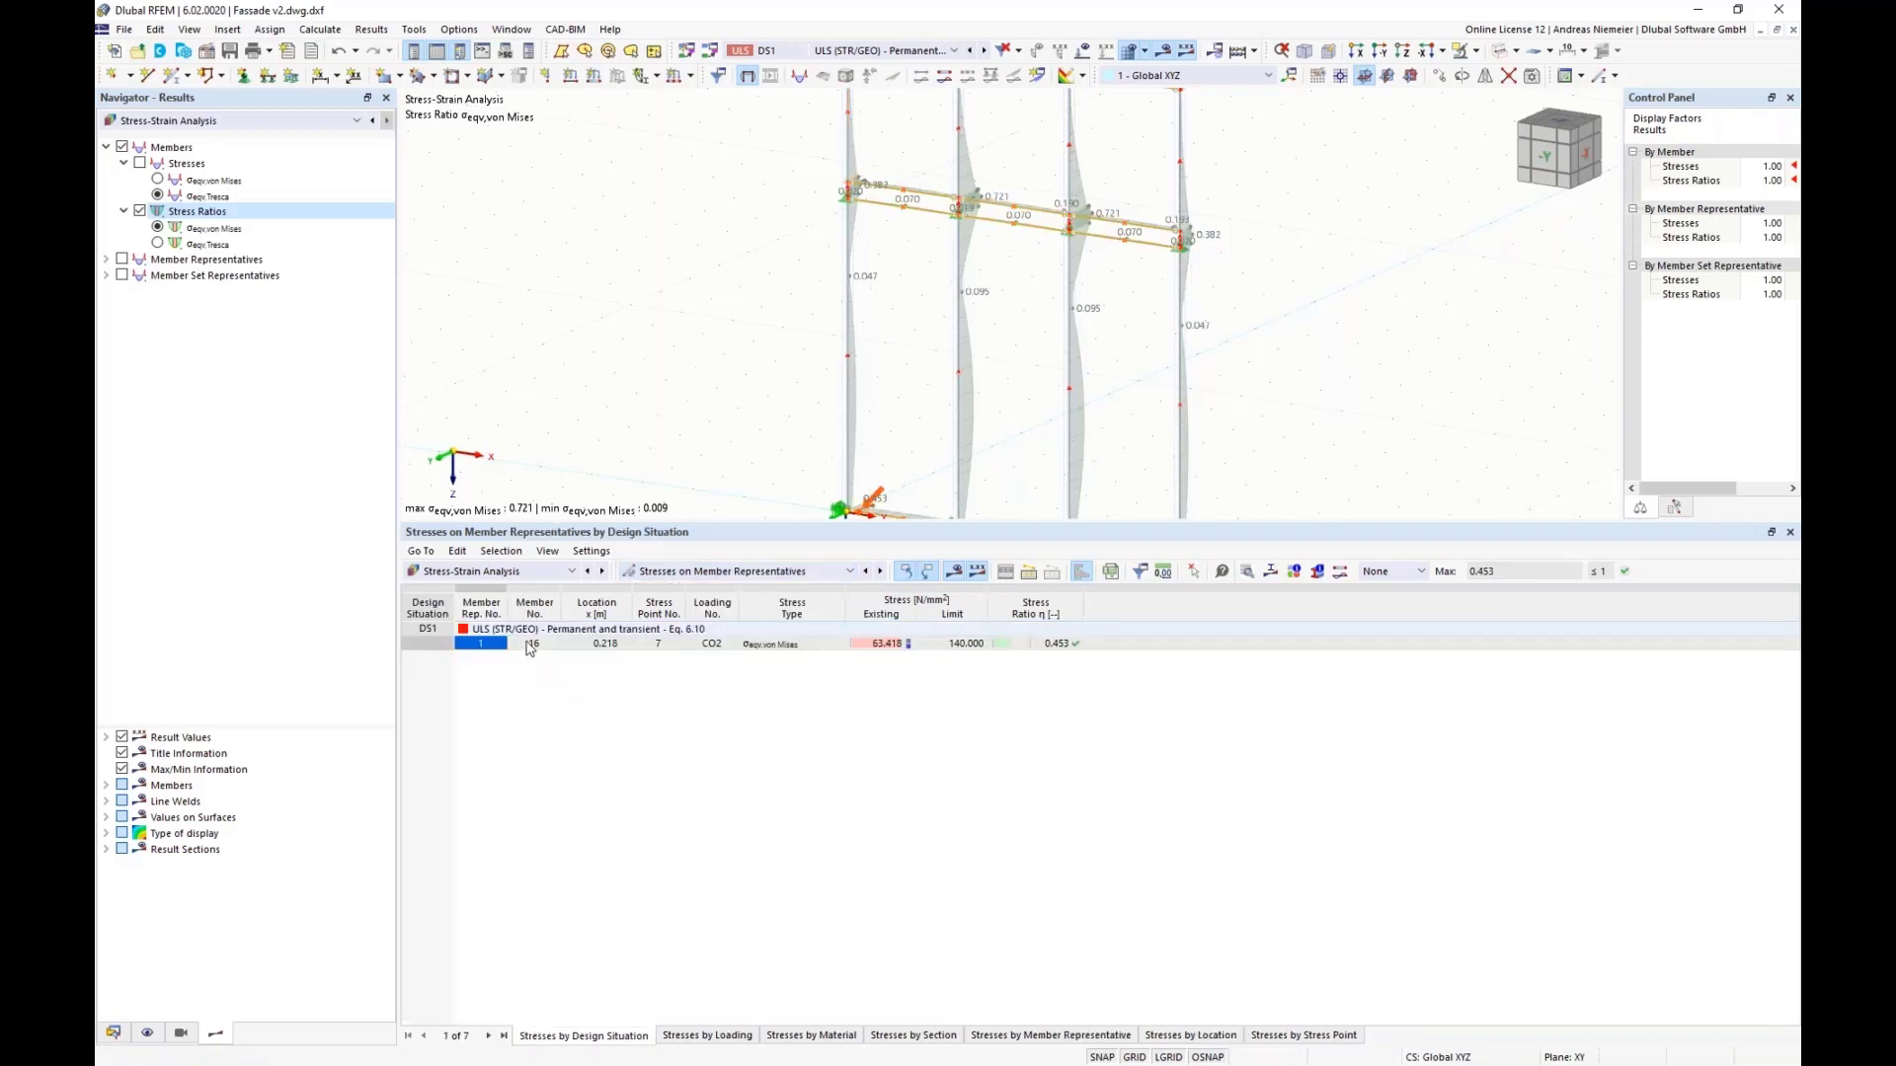
pyautogui.click(1022, 644)
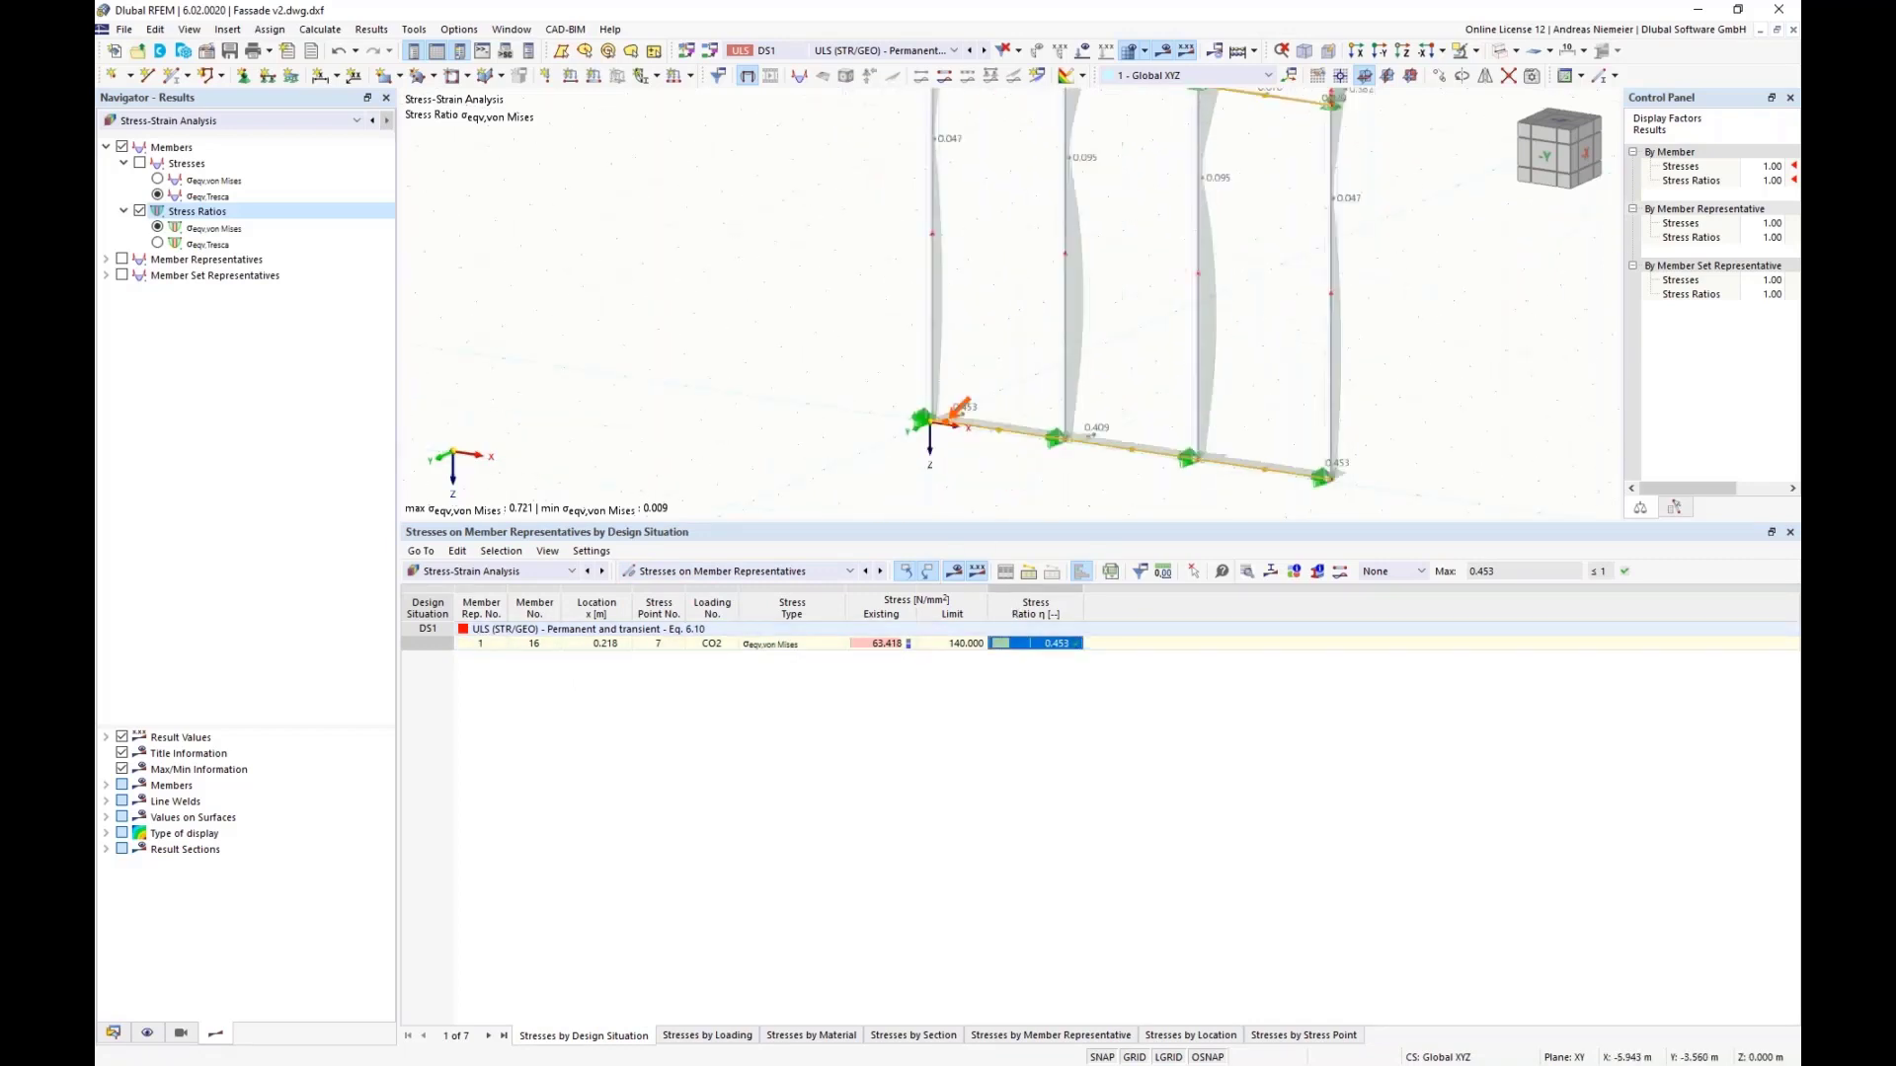
pyautogui.scroll(-2, 1055, 385)
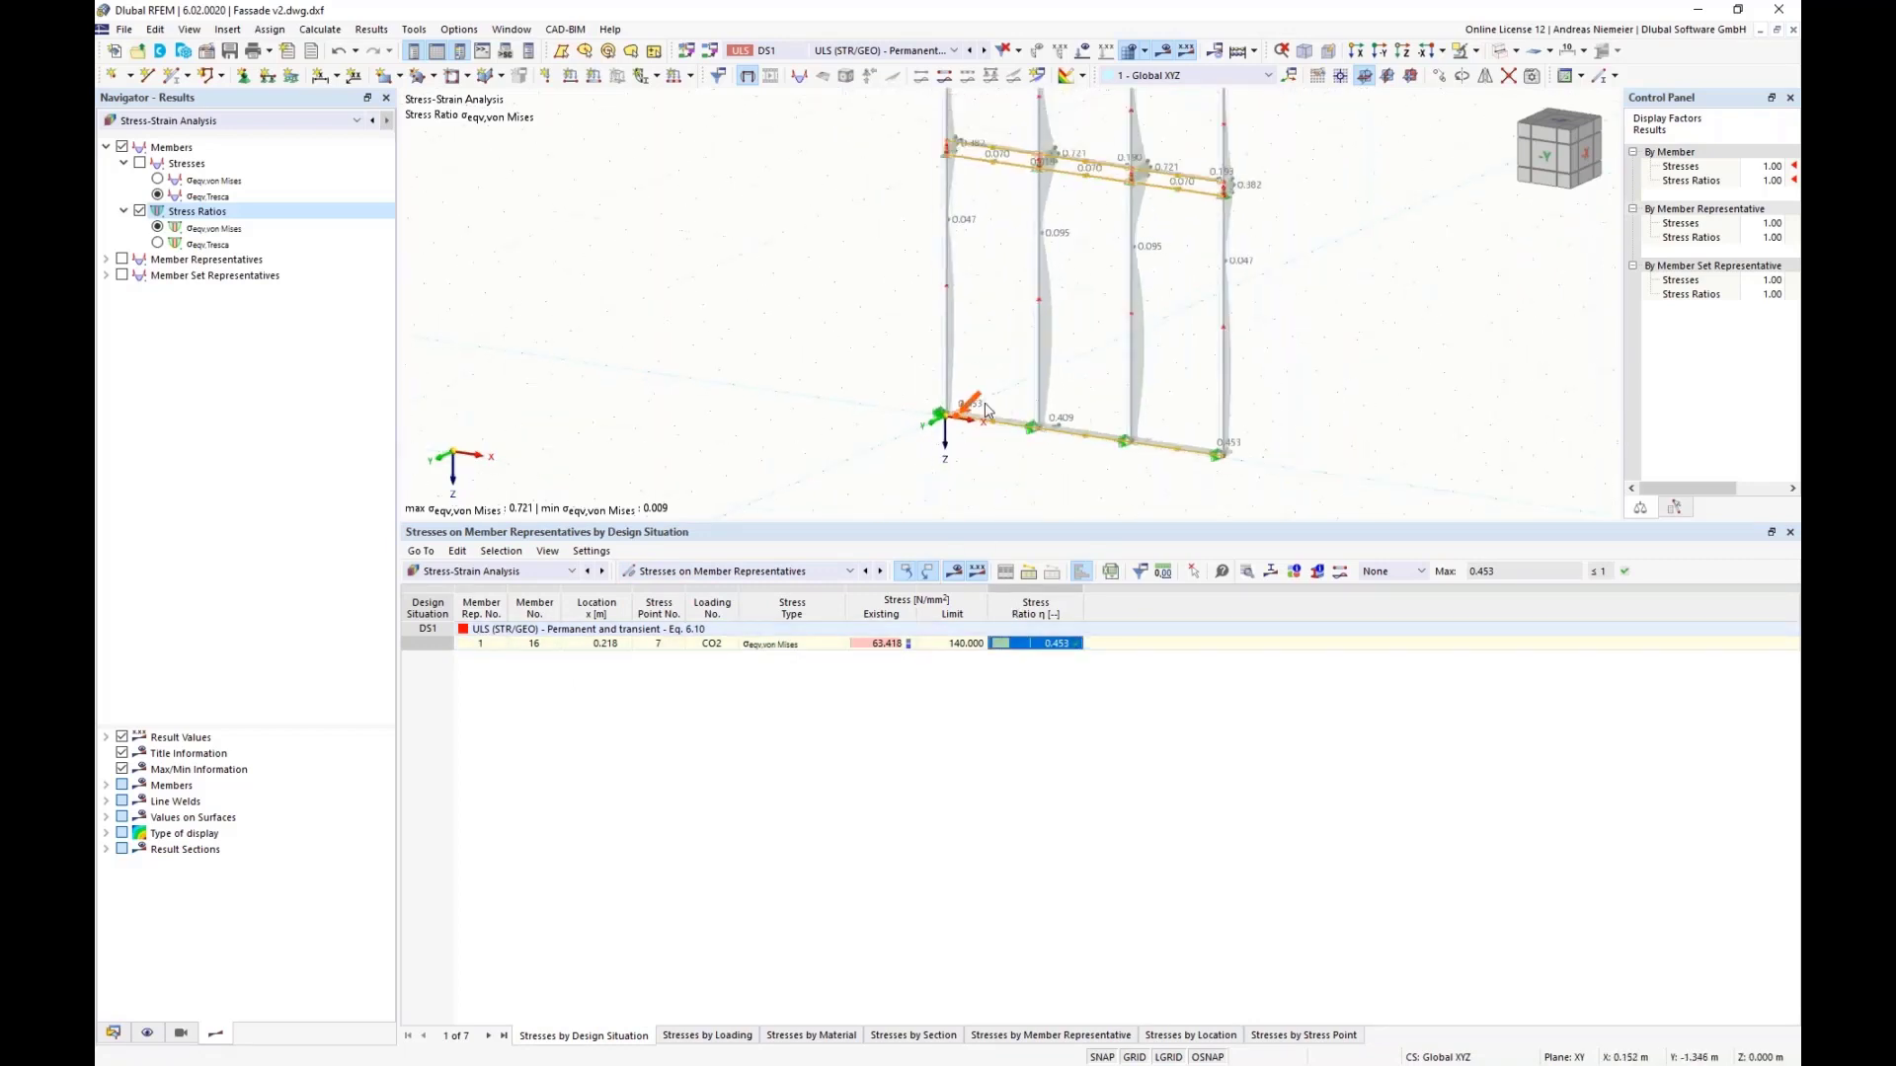
# Step: List the stresses on member set representatives by design situation and reduce the height of the results table
pyautogui.click(735, 570)
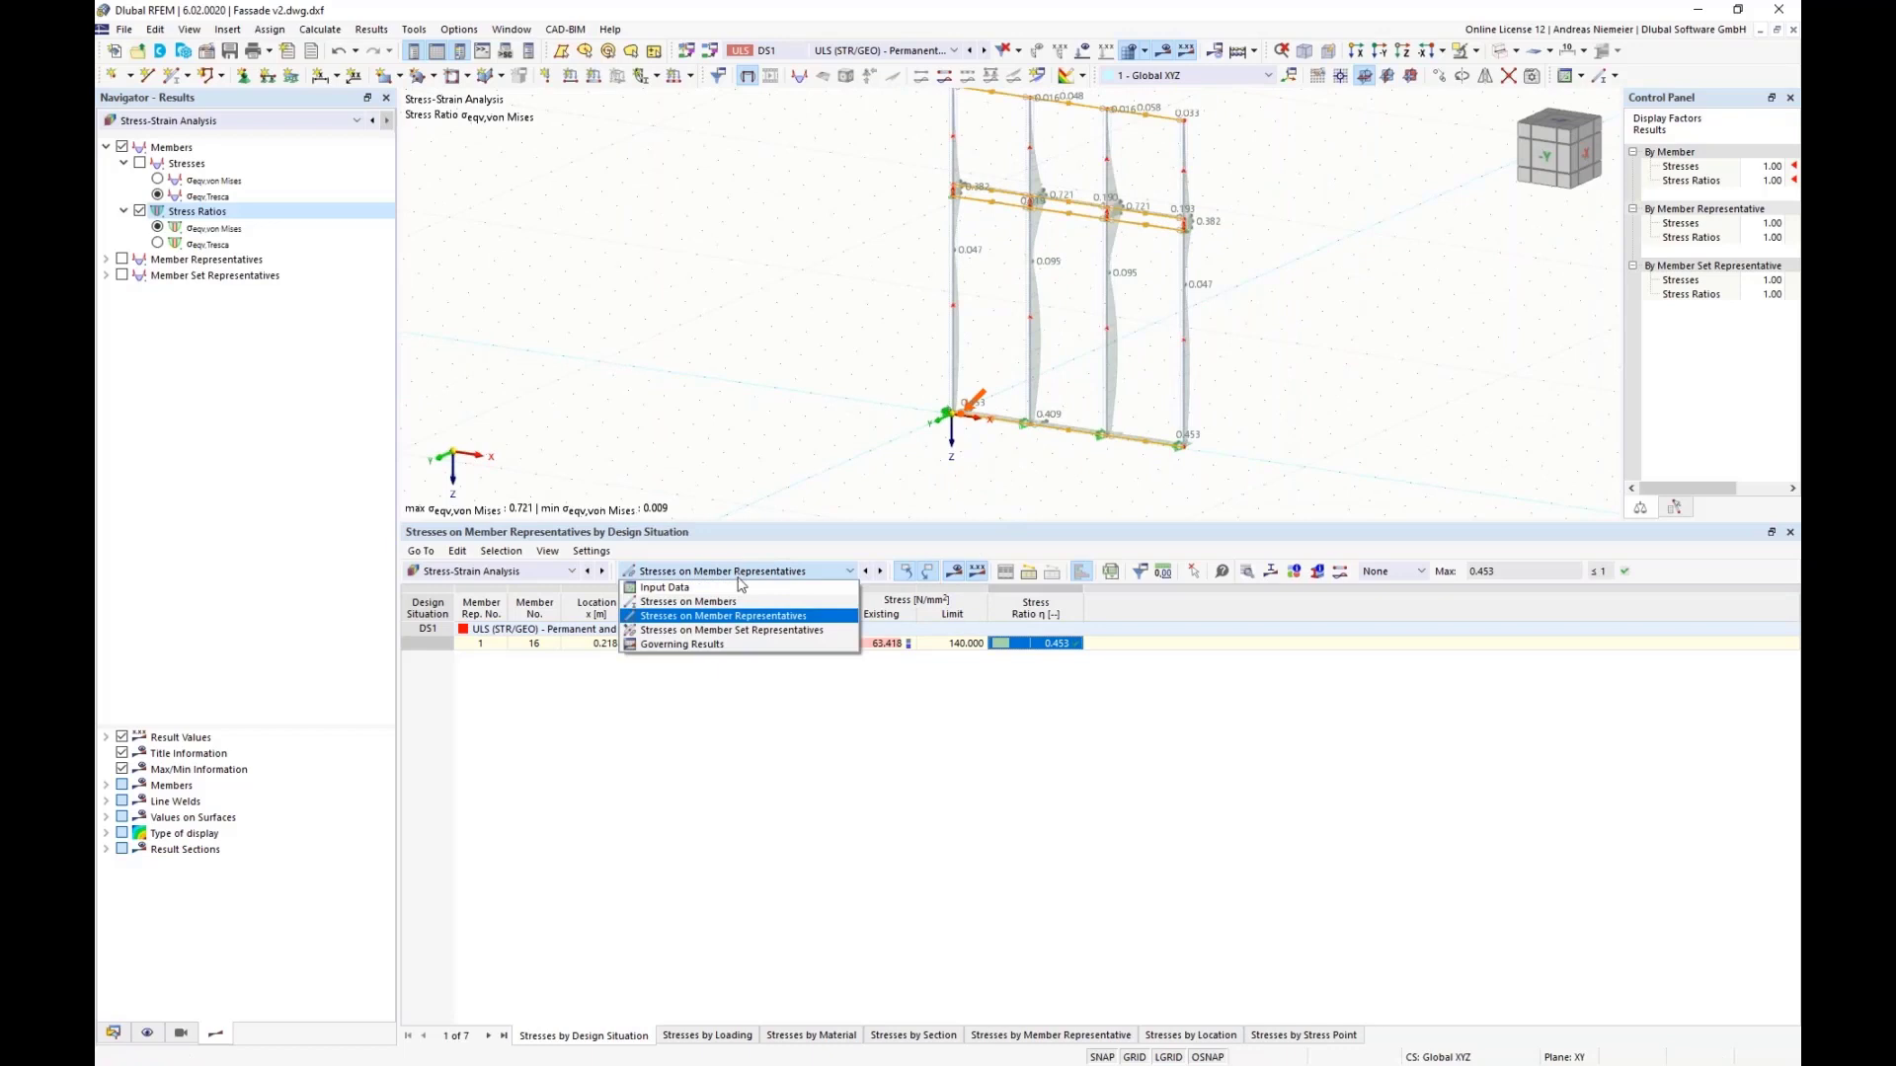
pyautogui.click(755, 635)
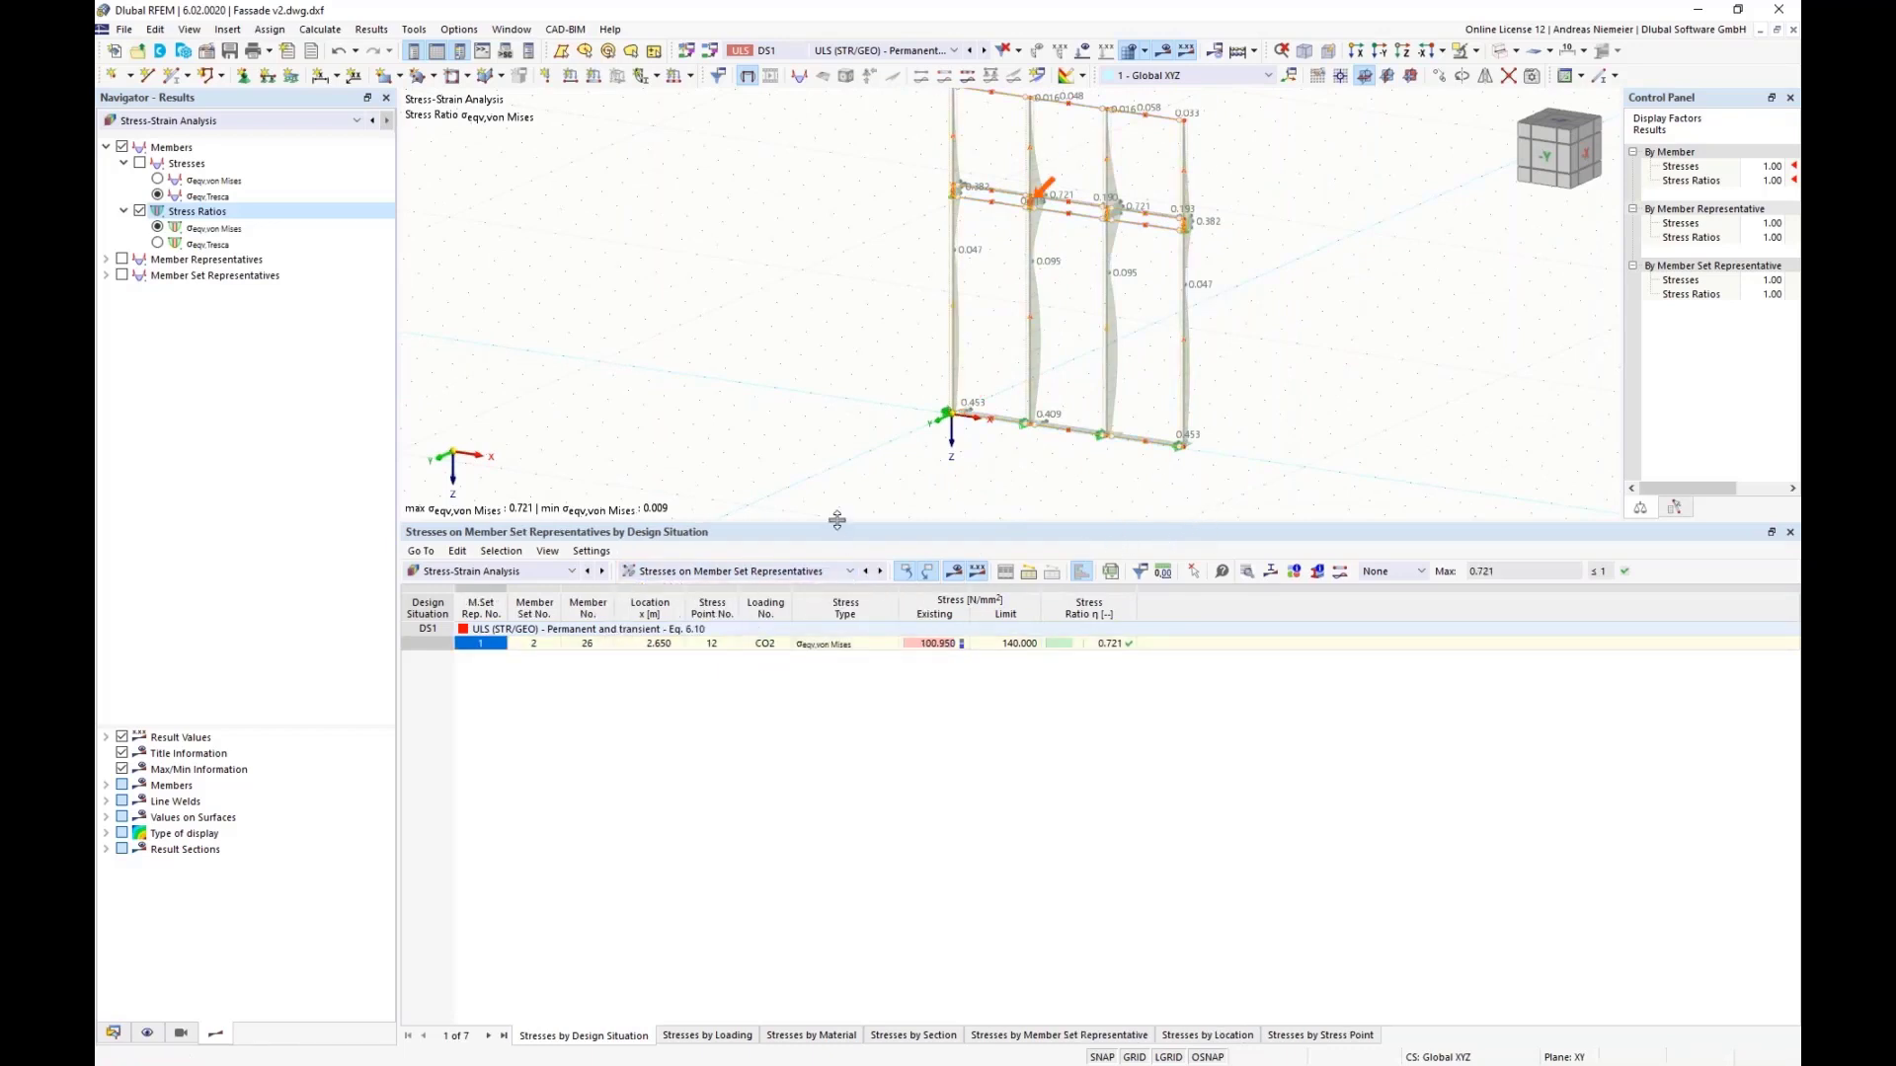
pyautogui.moveTo(835, 530); pyautogui.dragTo(840, 618)
# Step: Hide the member results, display the member representative stresses in the model and examine them along the middle horizontal members
pyautogui.click(121, 146)
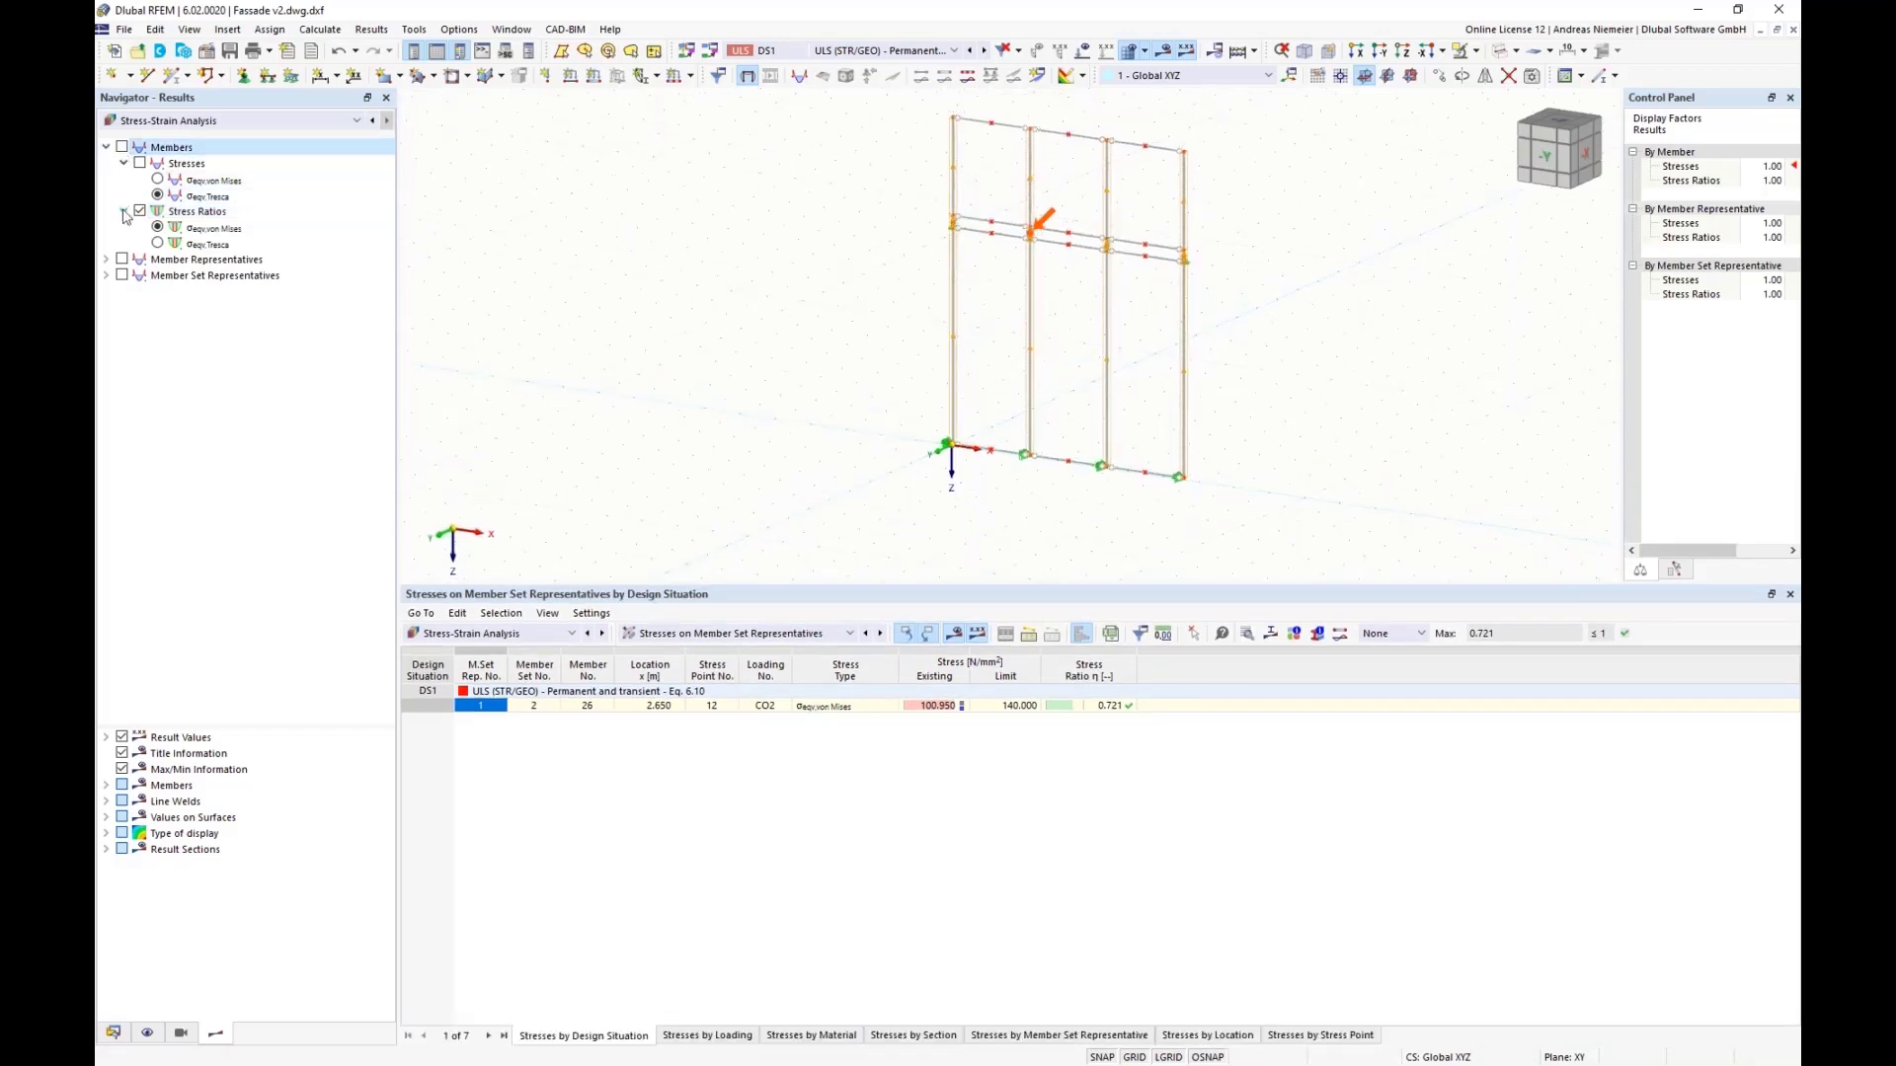
pyautogui.click(123, 259)
pyautogui.moveTo(779, 317); pyautogui.dragTo(735, 318, button='middle')
pyautogui.scroll(3, 1052, 198)
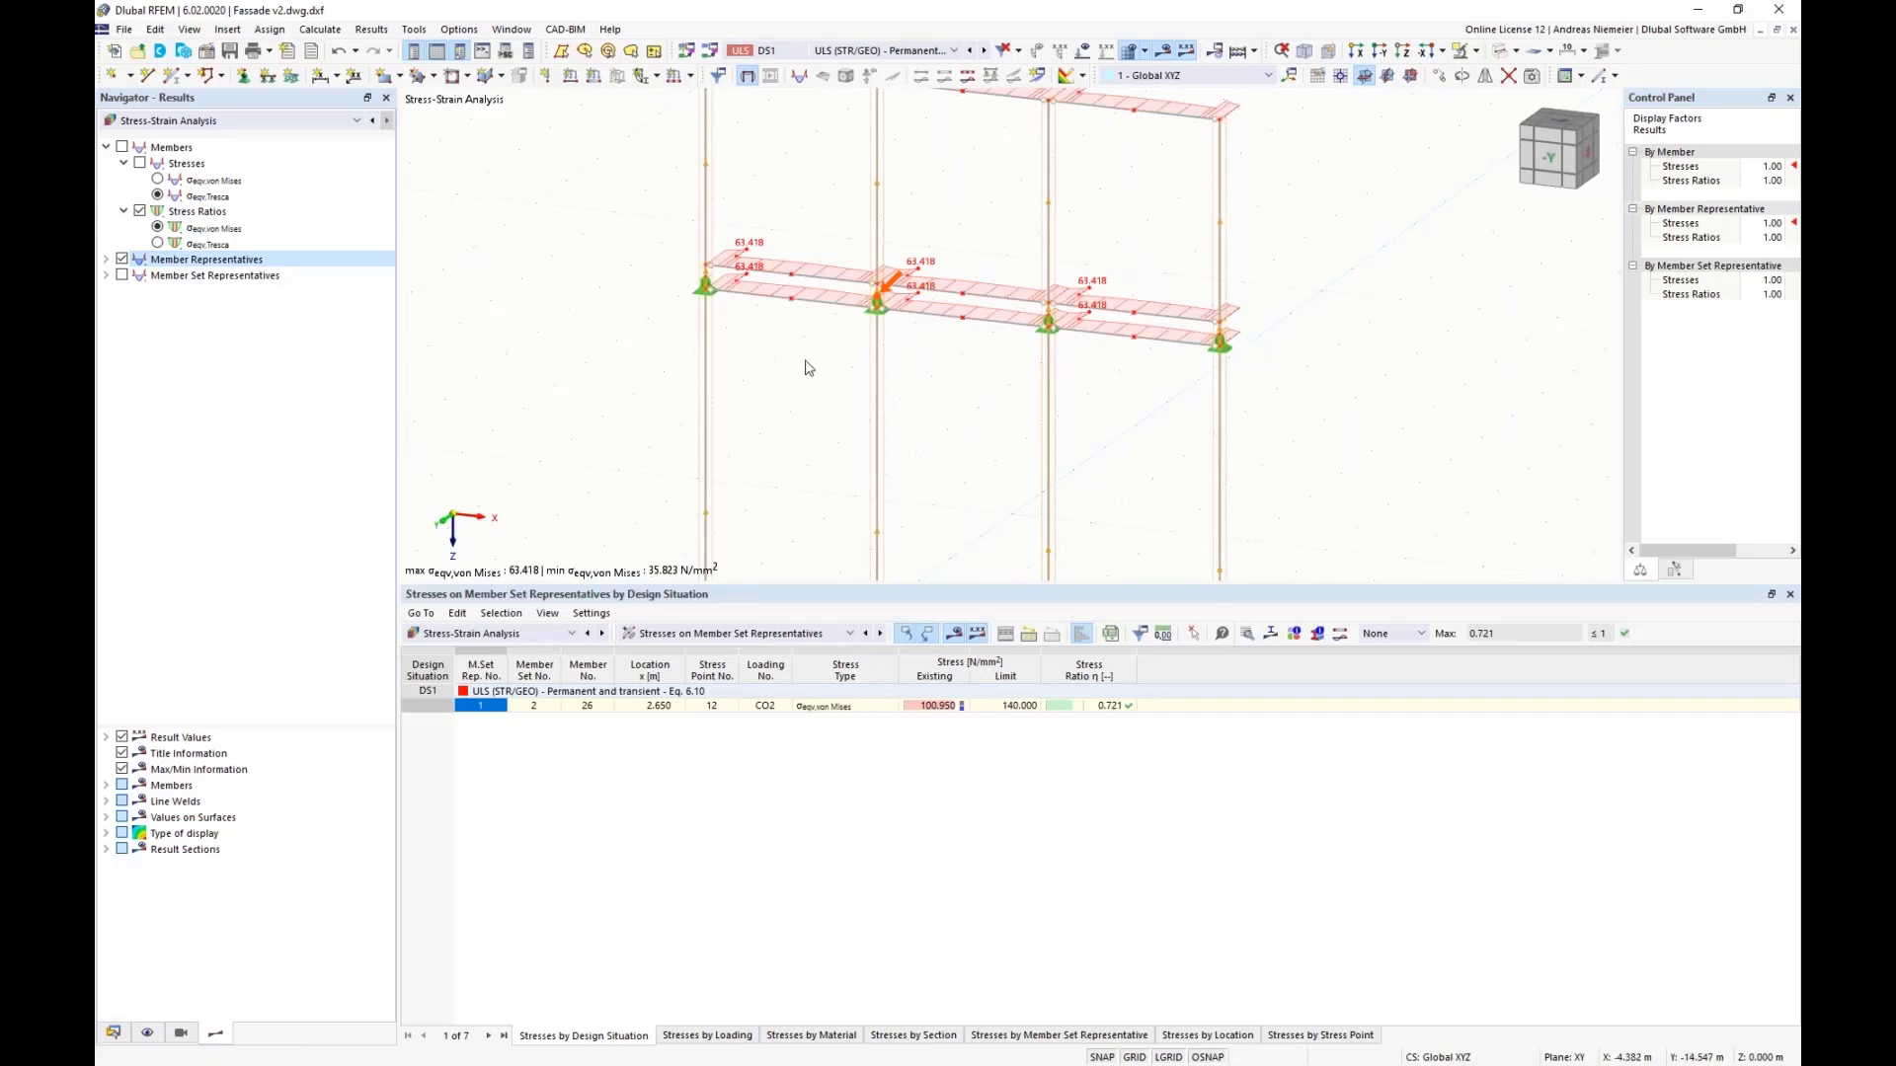
pyautogui.scroll(2, 726, 249)
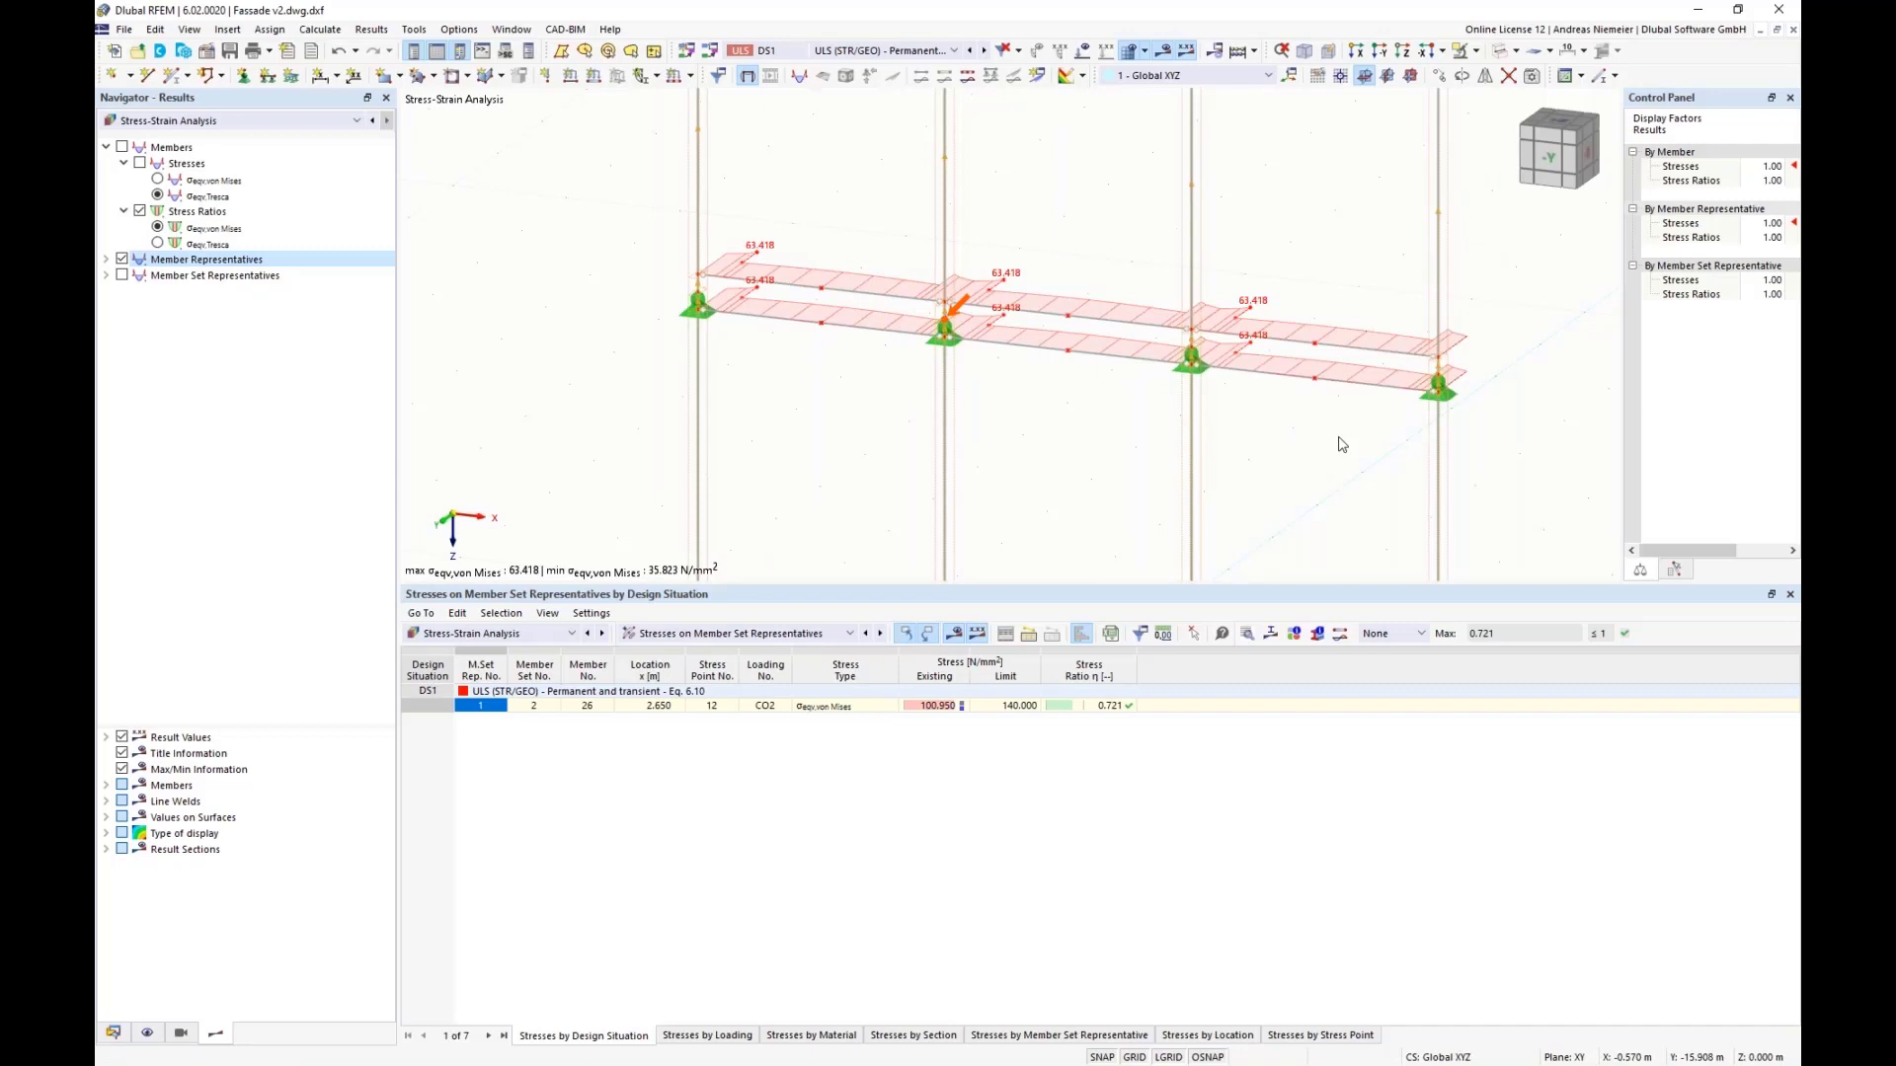
pyautogui.keyDown('ctrl'); pyautogui.moveTo(1032, 503); pyautogui.dragTo(934, 322, button='middle'); pyautogui.keyUp('ctrl')
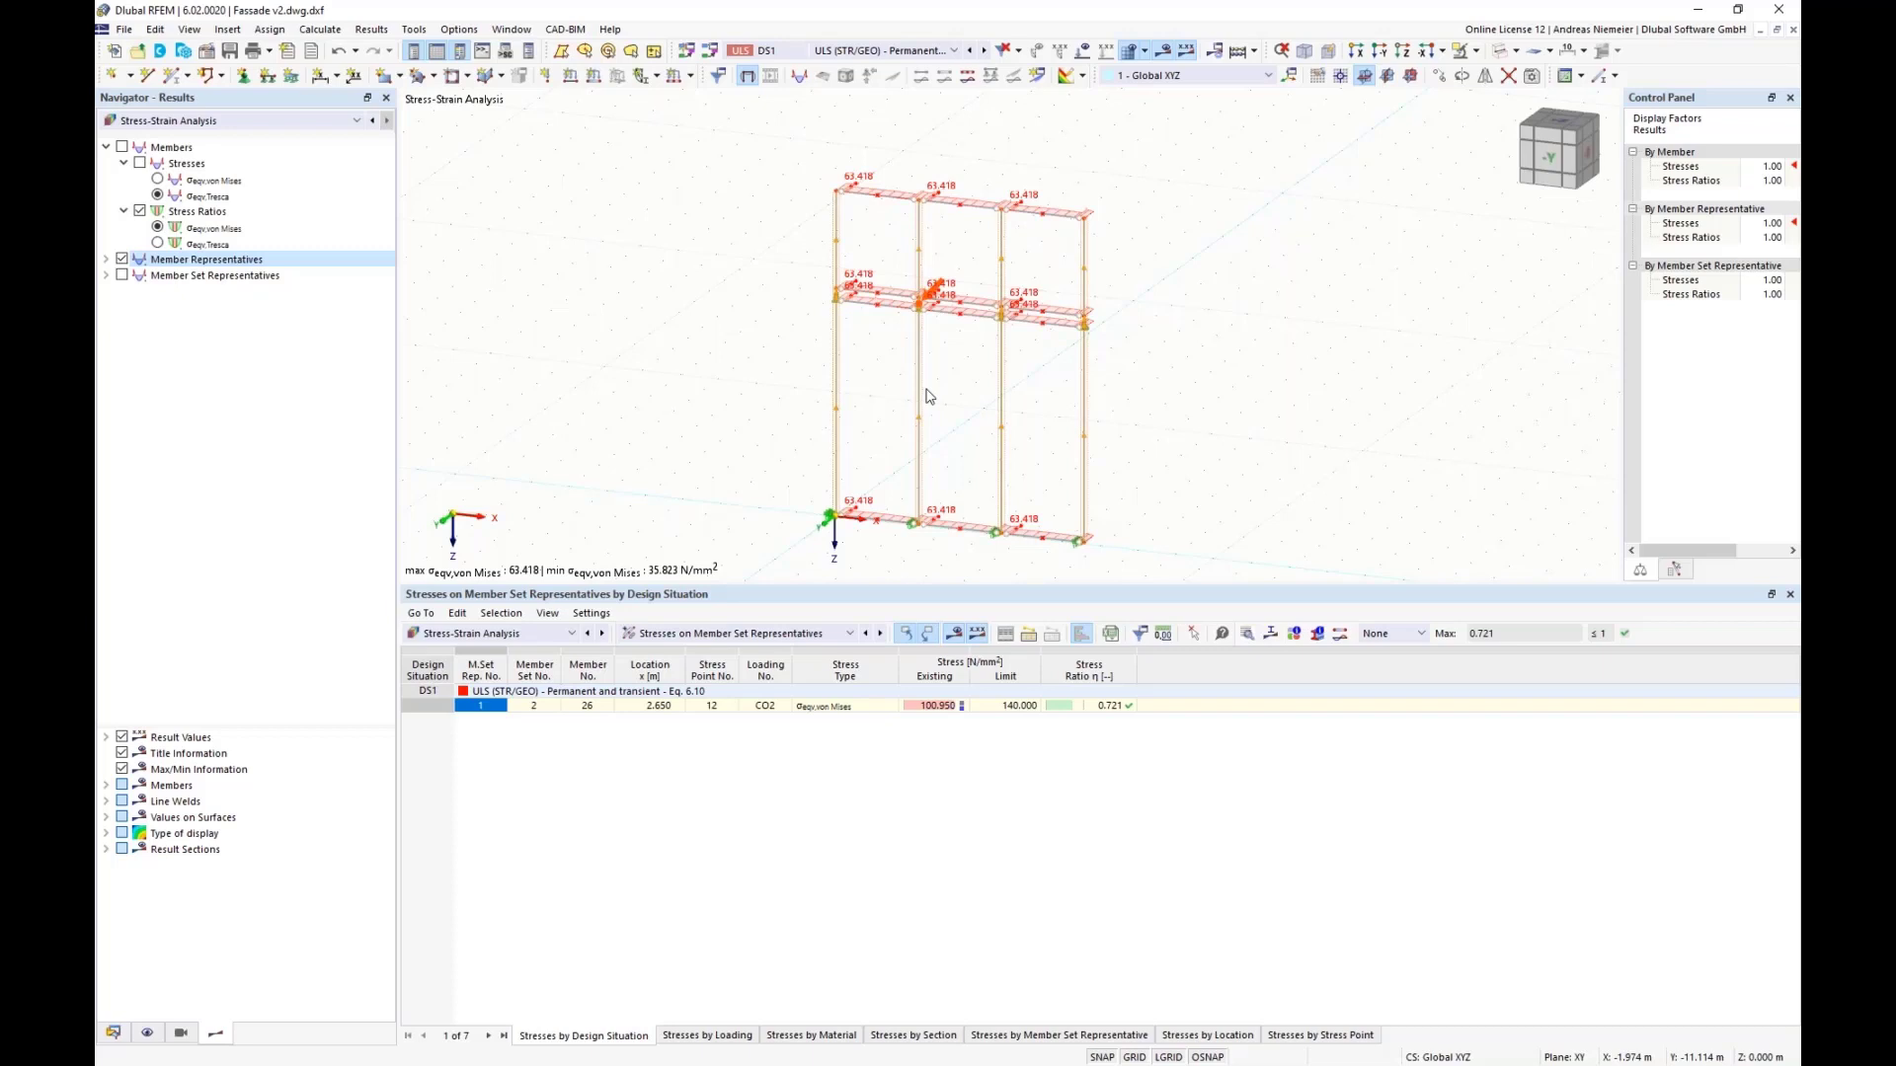
pyautogui.scroll(3, 964, 345)
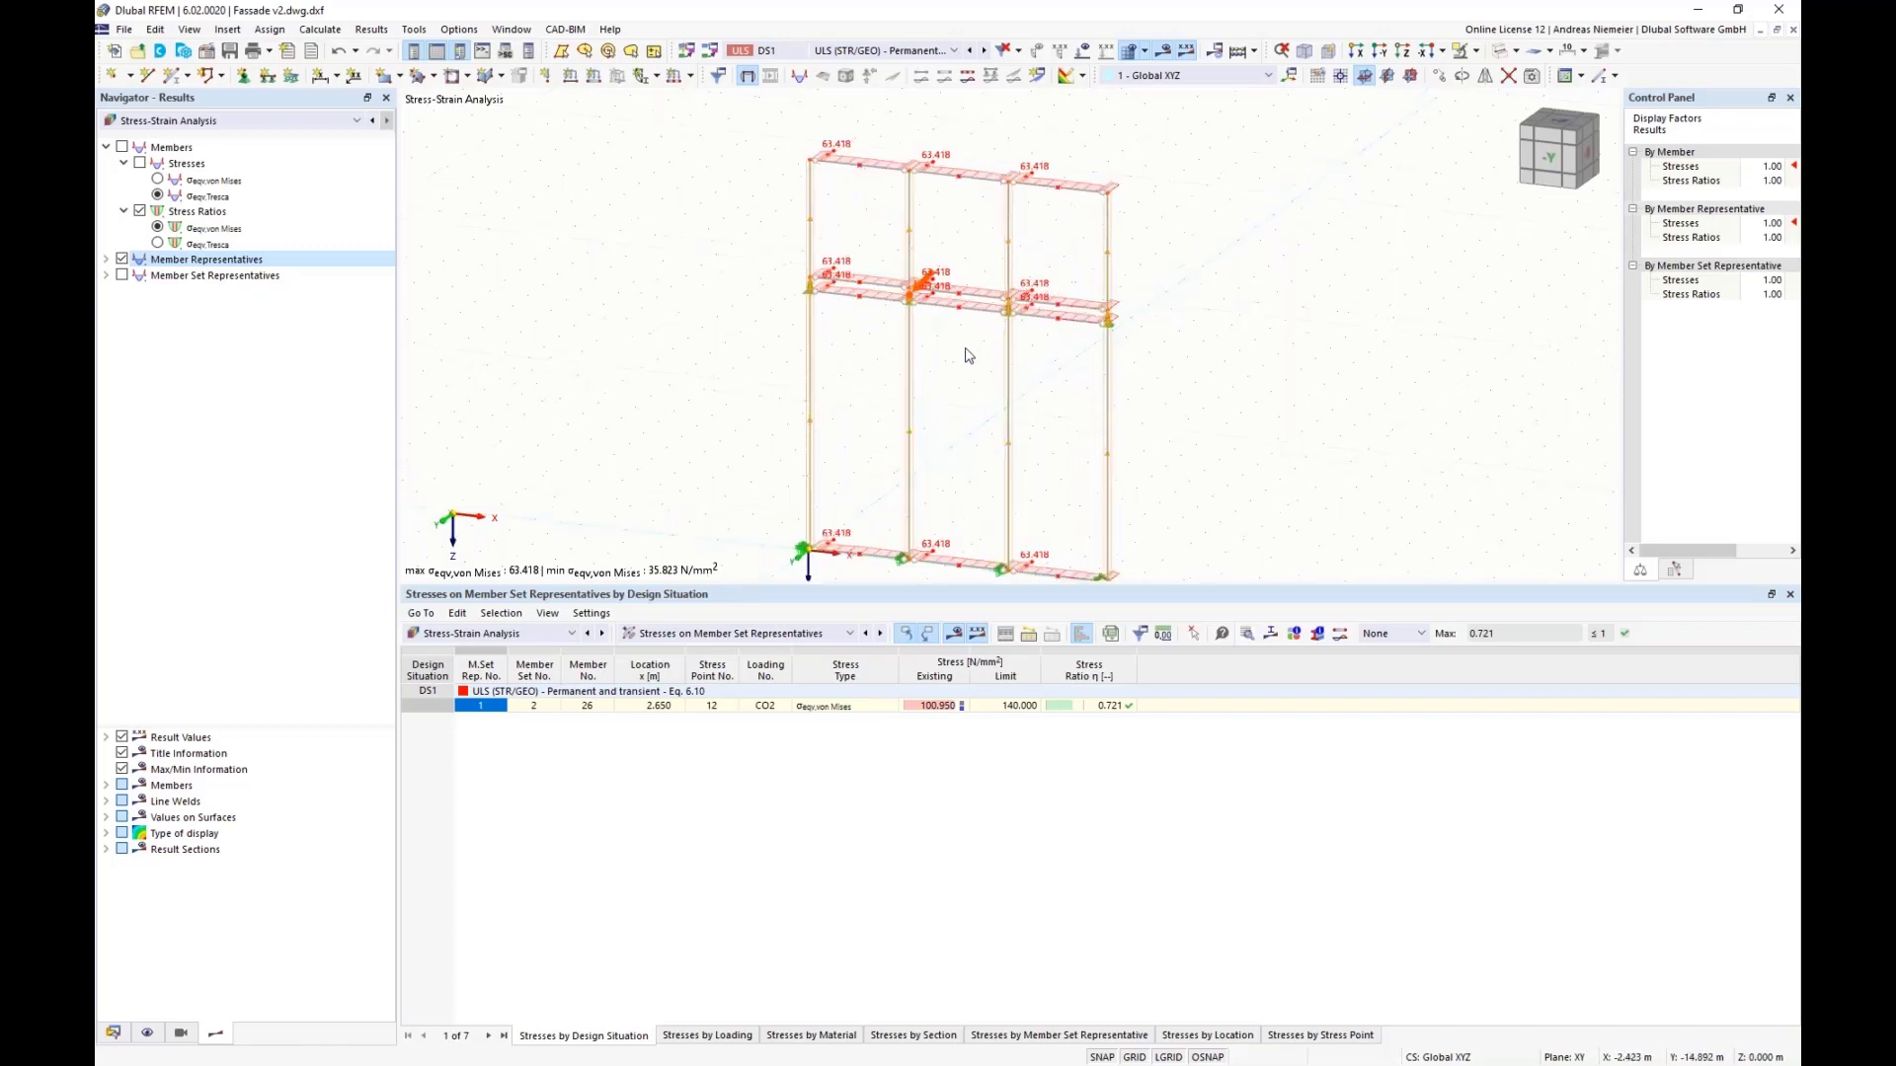
pyautogui.scroll(5, 957, 339)
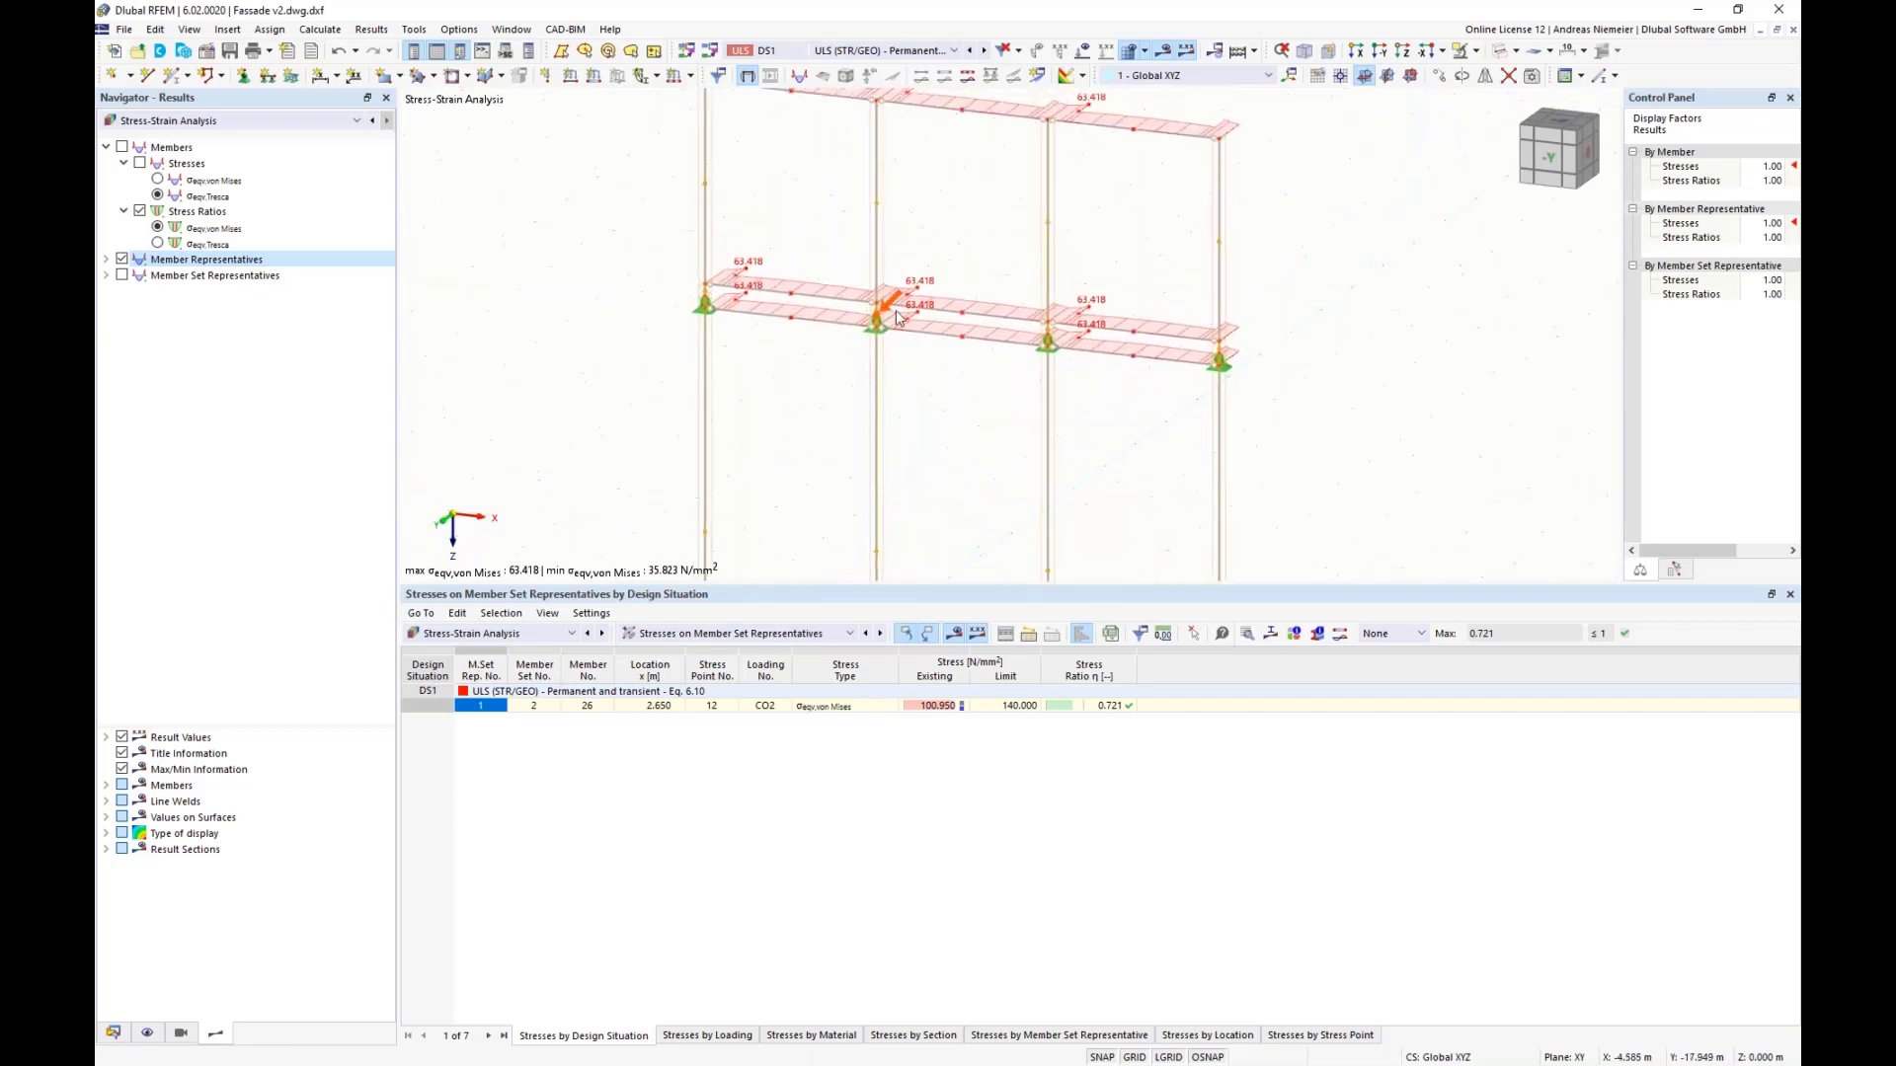
pyautogui.scroll(-2, 886, 321)
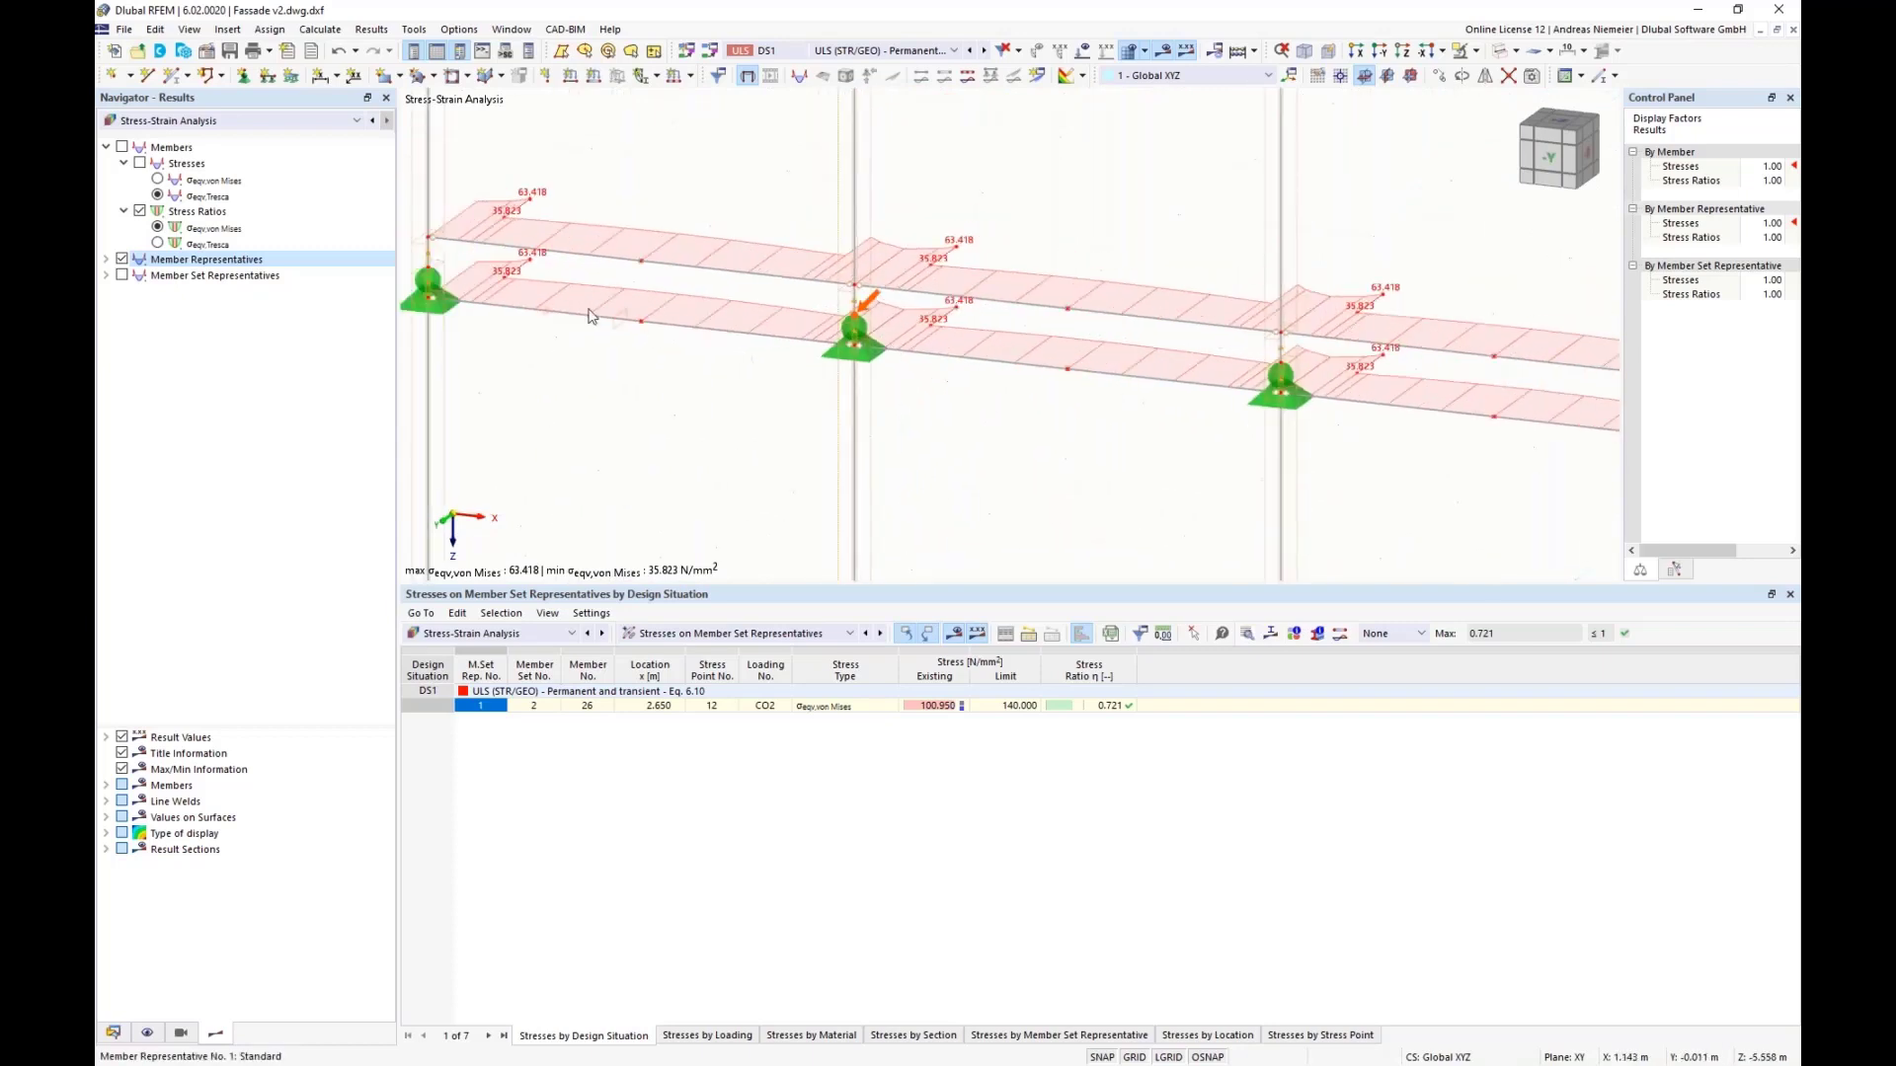
# Step: Switch to the static analysis results, replace the global deformations with the support reactions and examine the forces at the middle supports
pyautogui.click(247, 121)
pyautogui.click(158, 135)
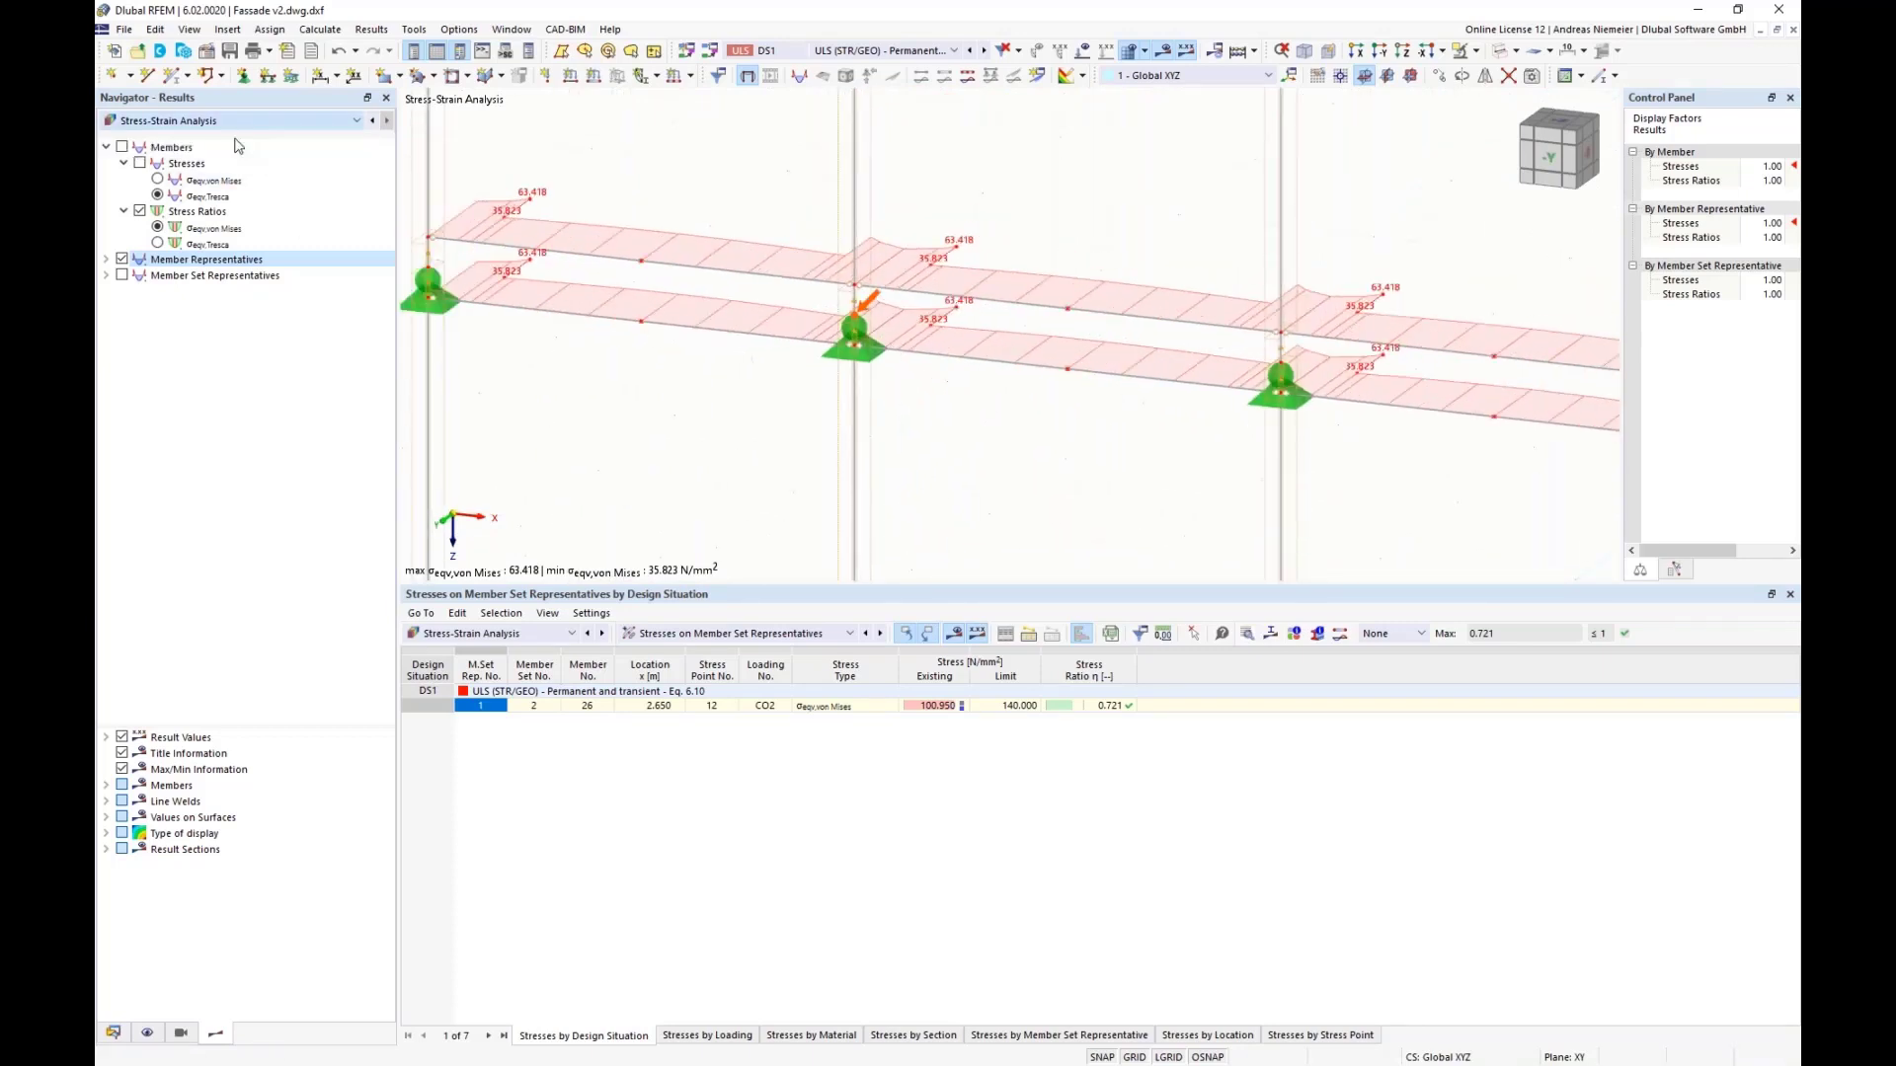
pyautogui.click(122, 292)
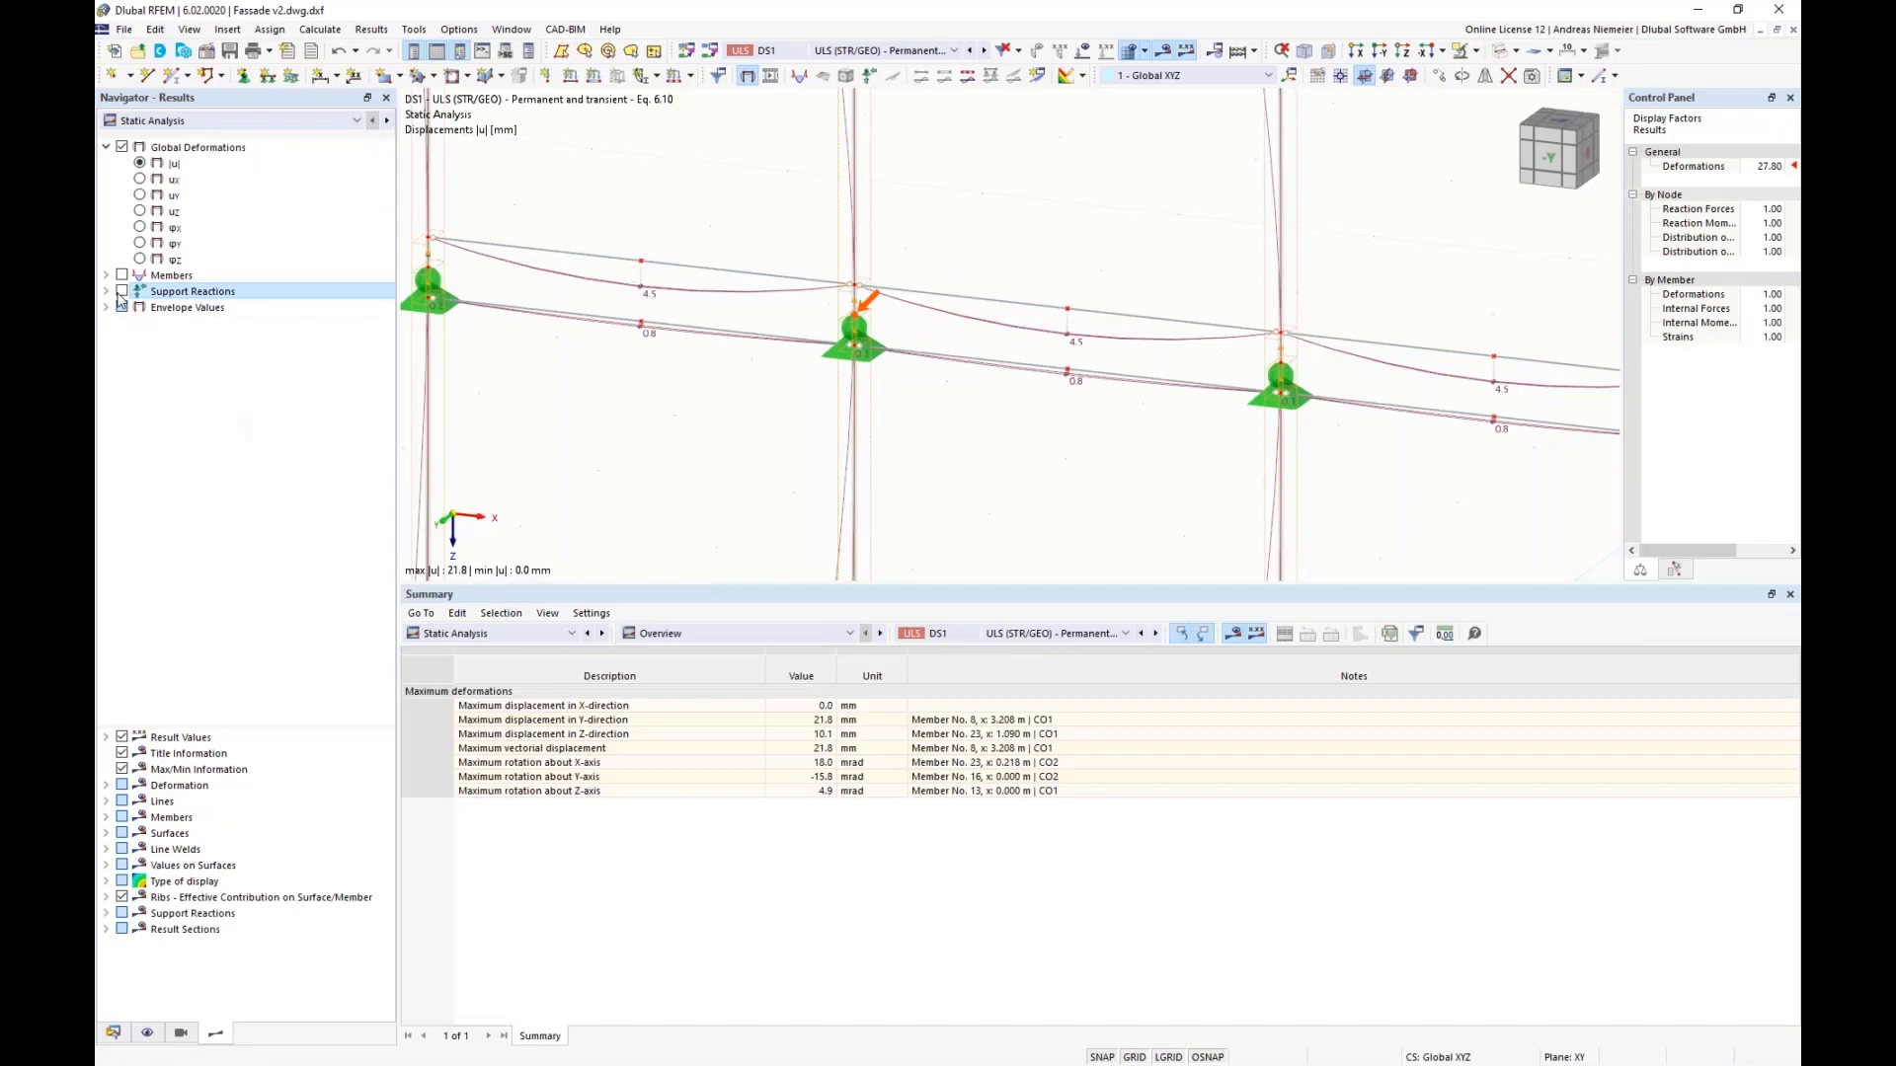
pyautogui.click(122, 147)
pyautogui.scroll(-5, 740, 267)
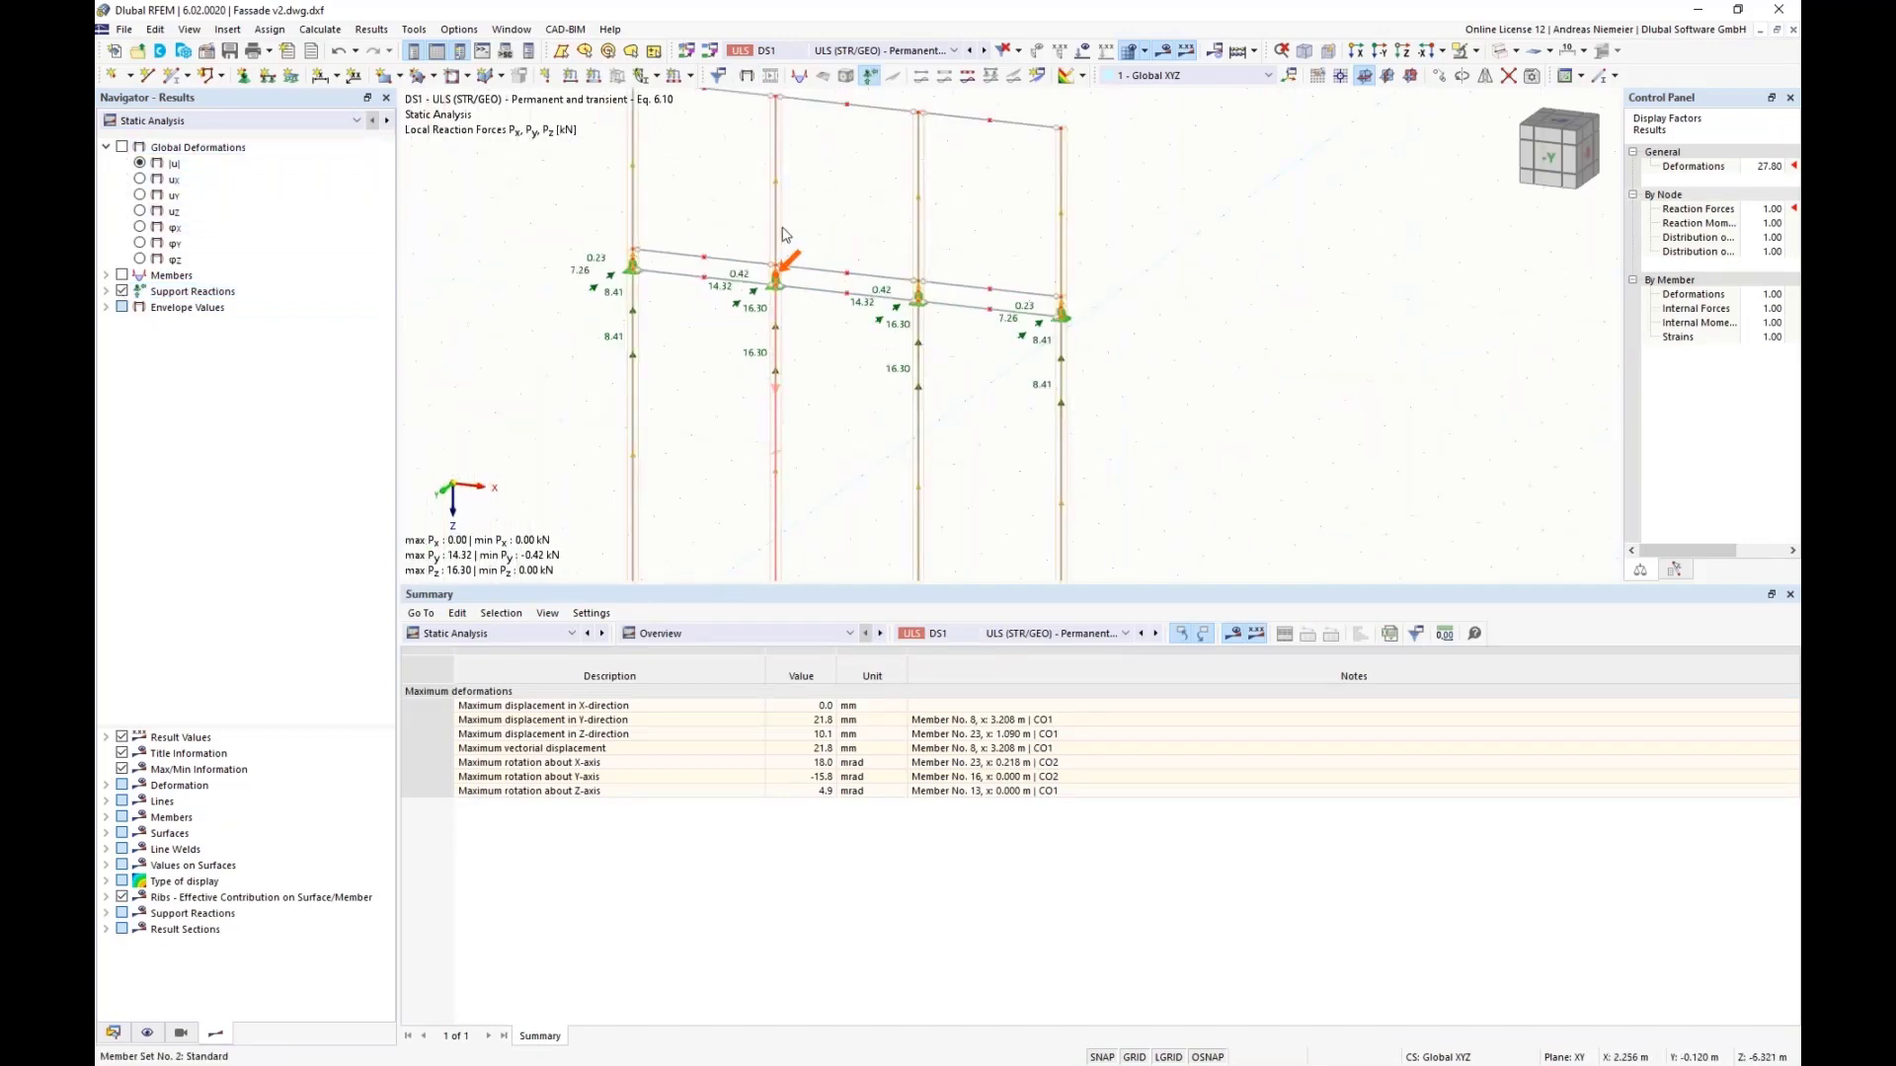
pyautogui.scroll(2, 757, 313)
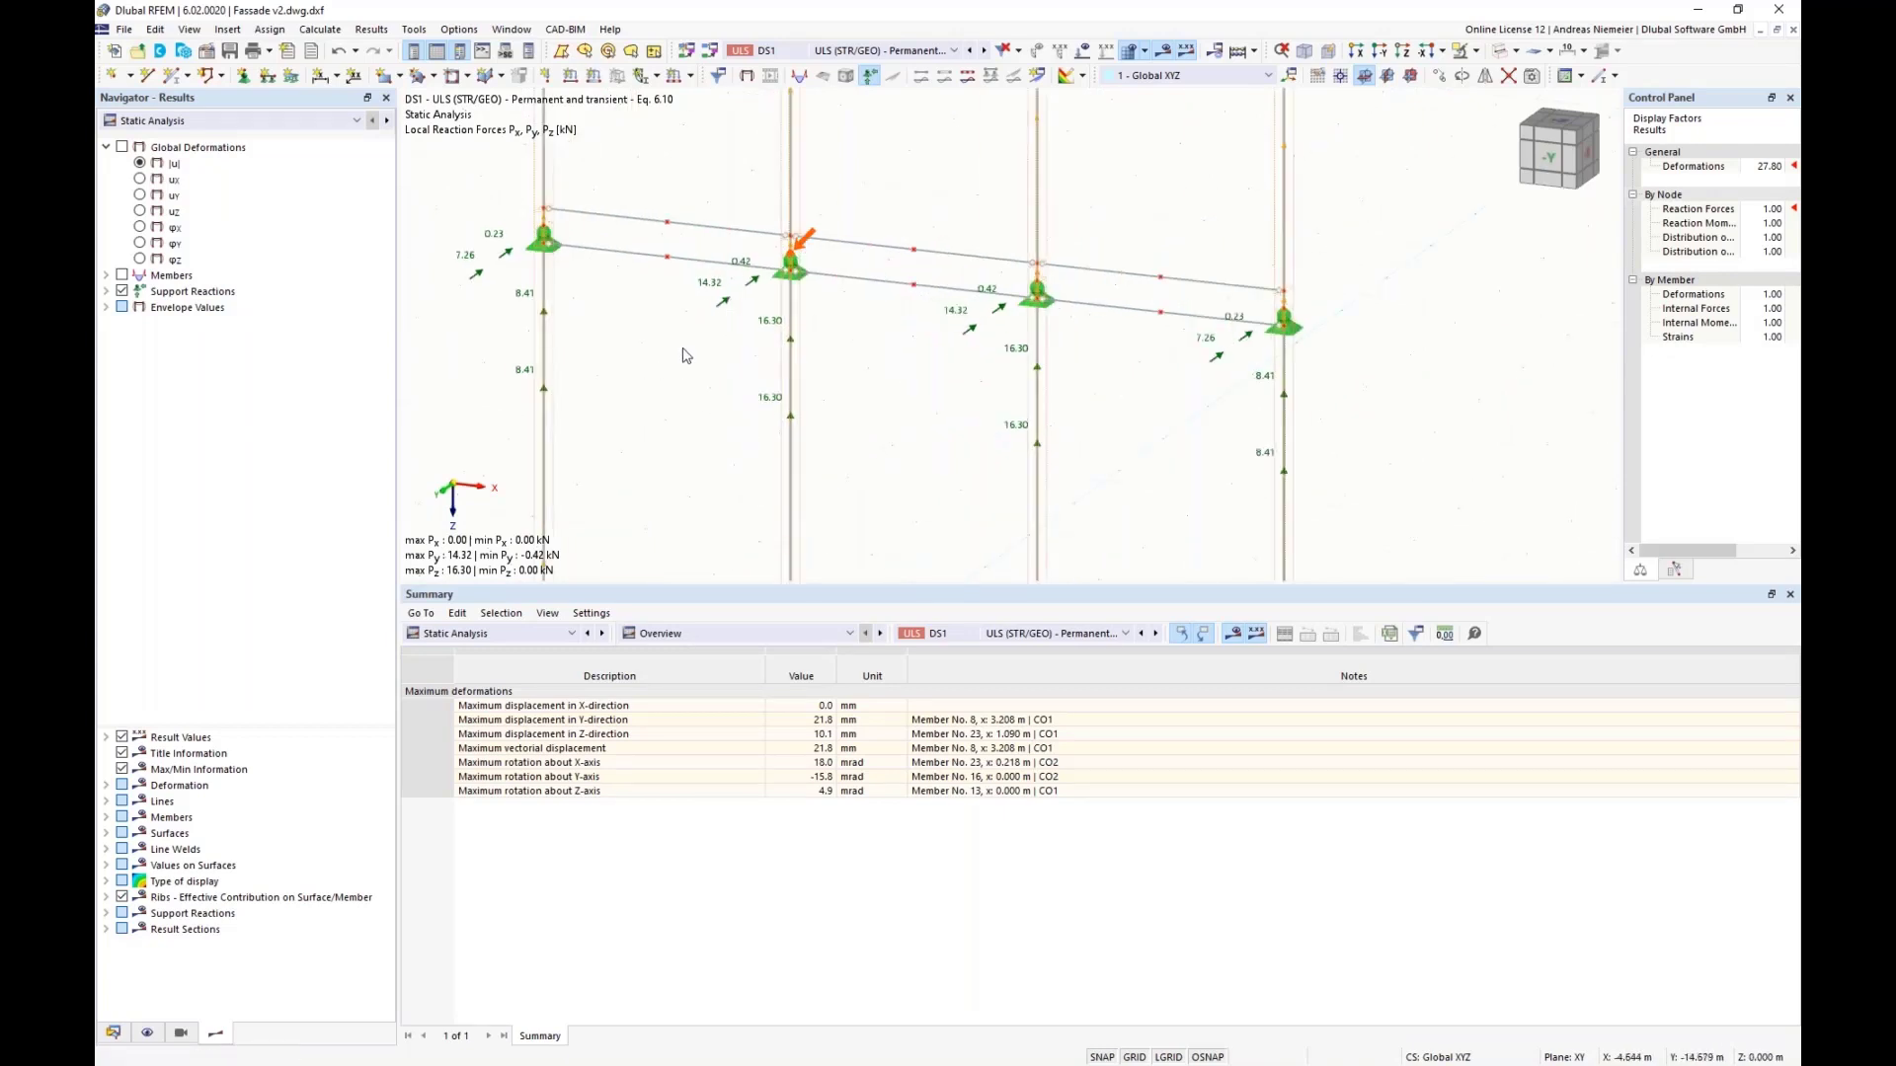
pyautogui.scroll(2, 796, 271)
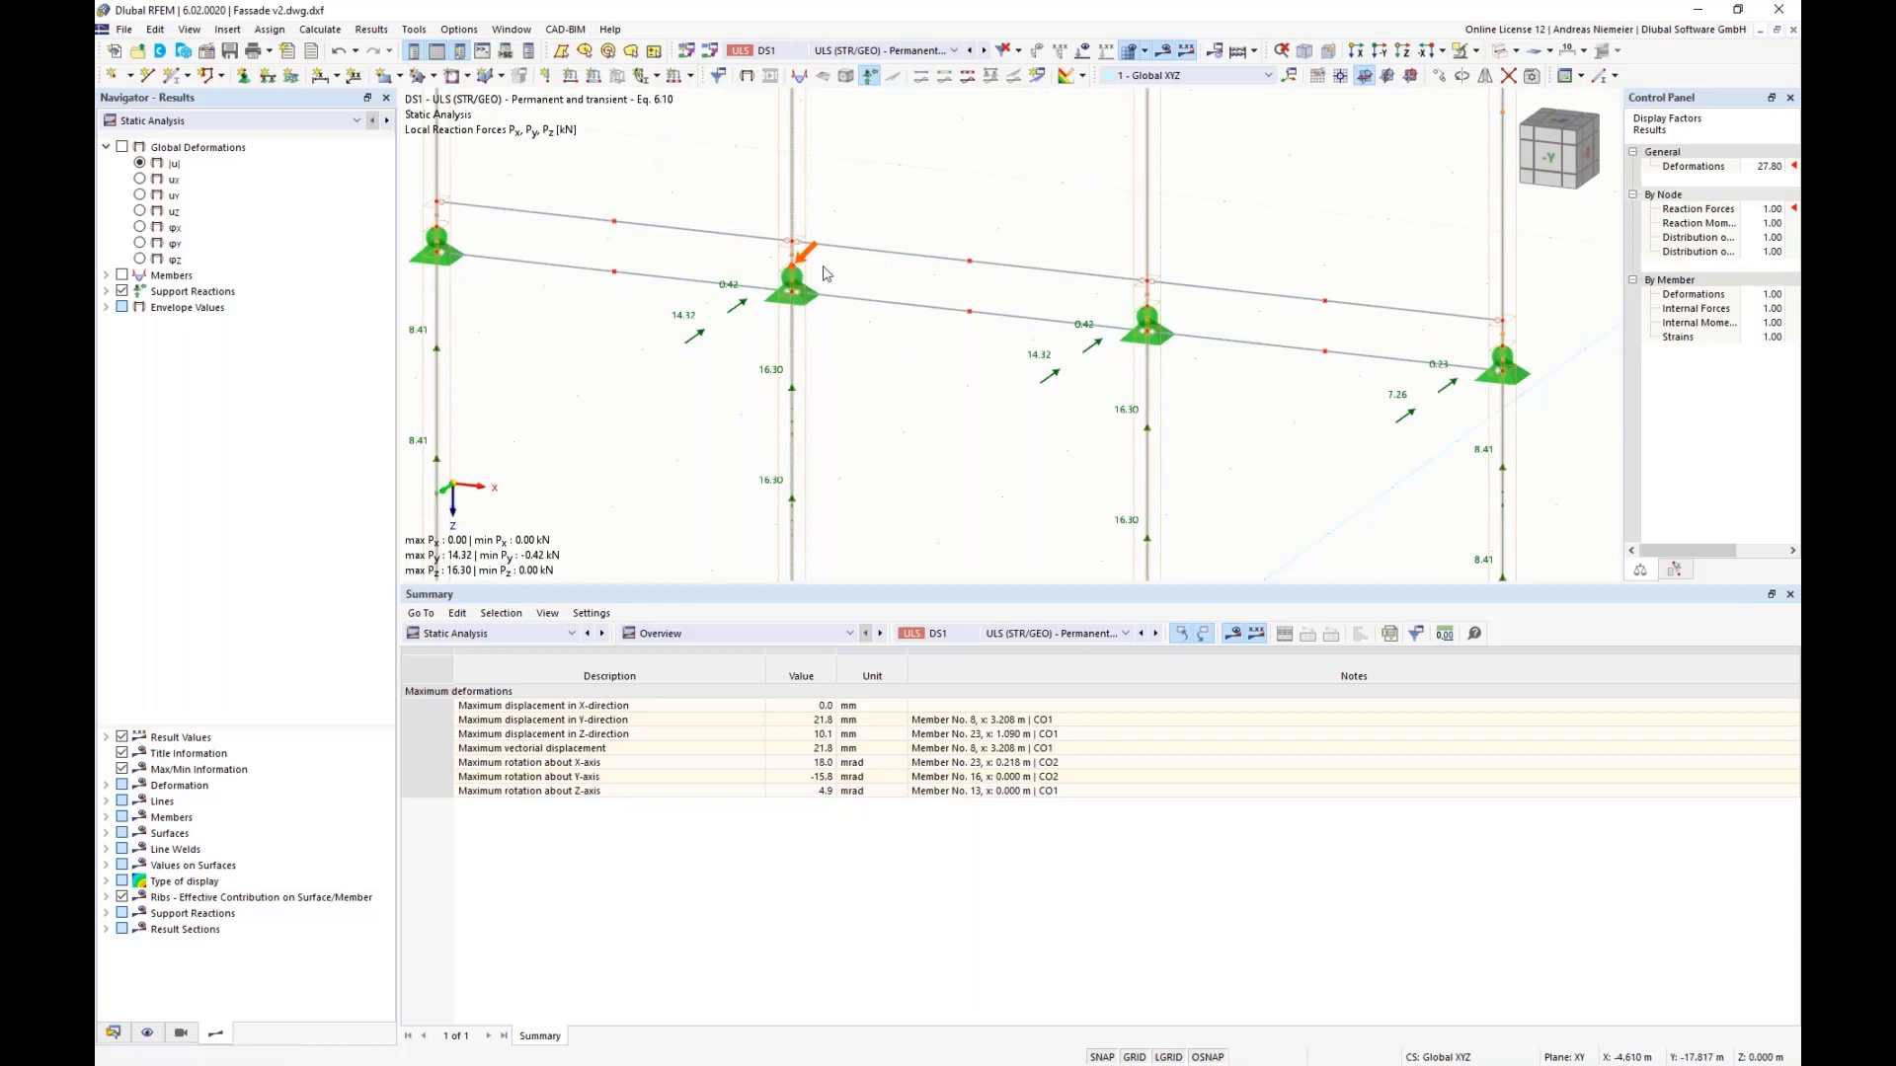
pyautogui.scroll(3, 816, 325)
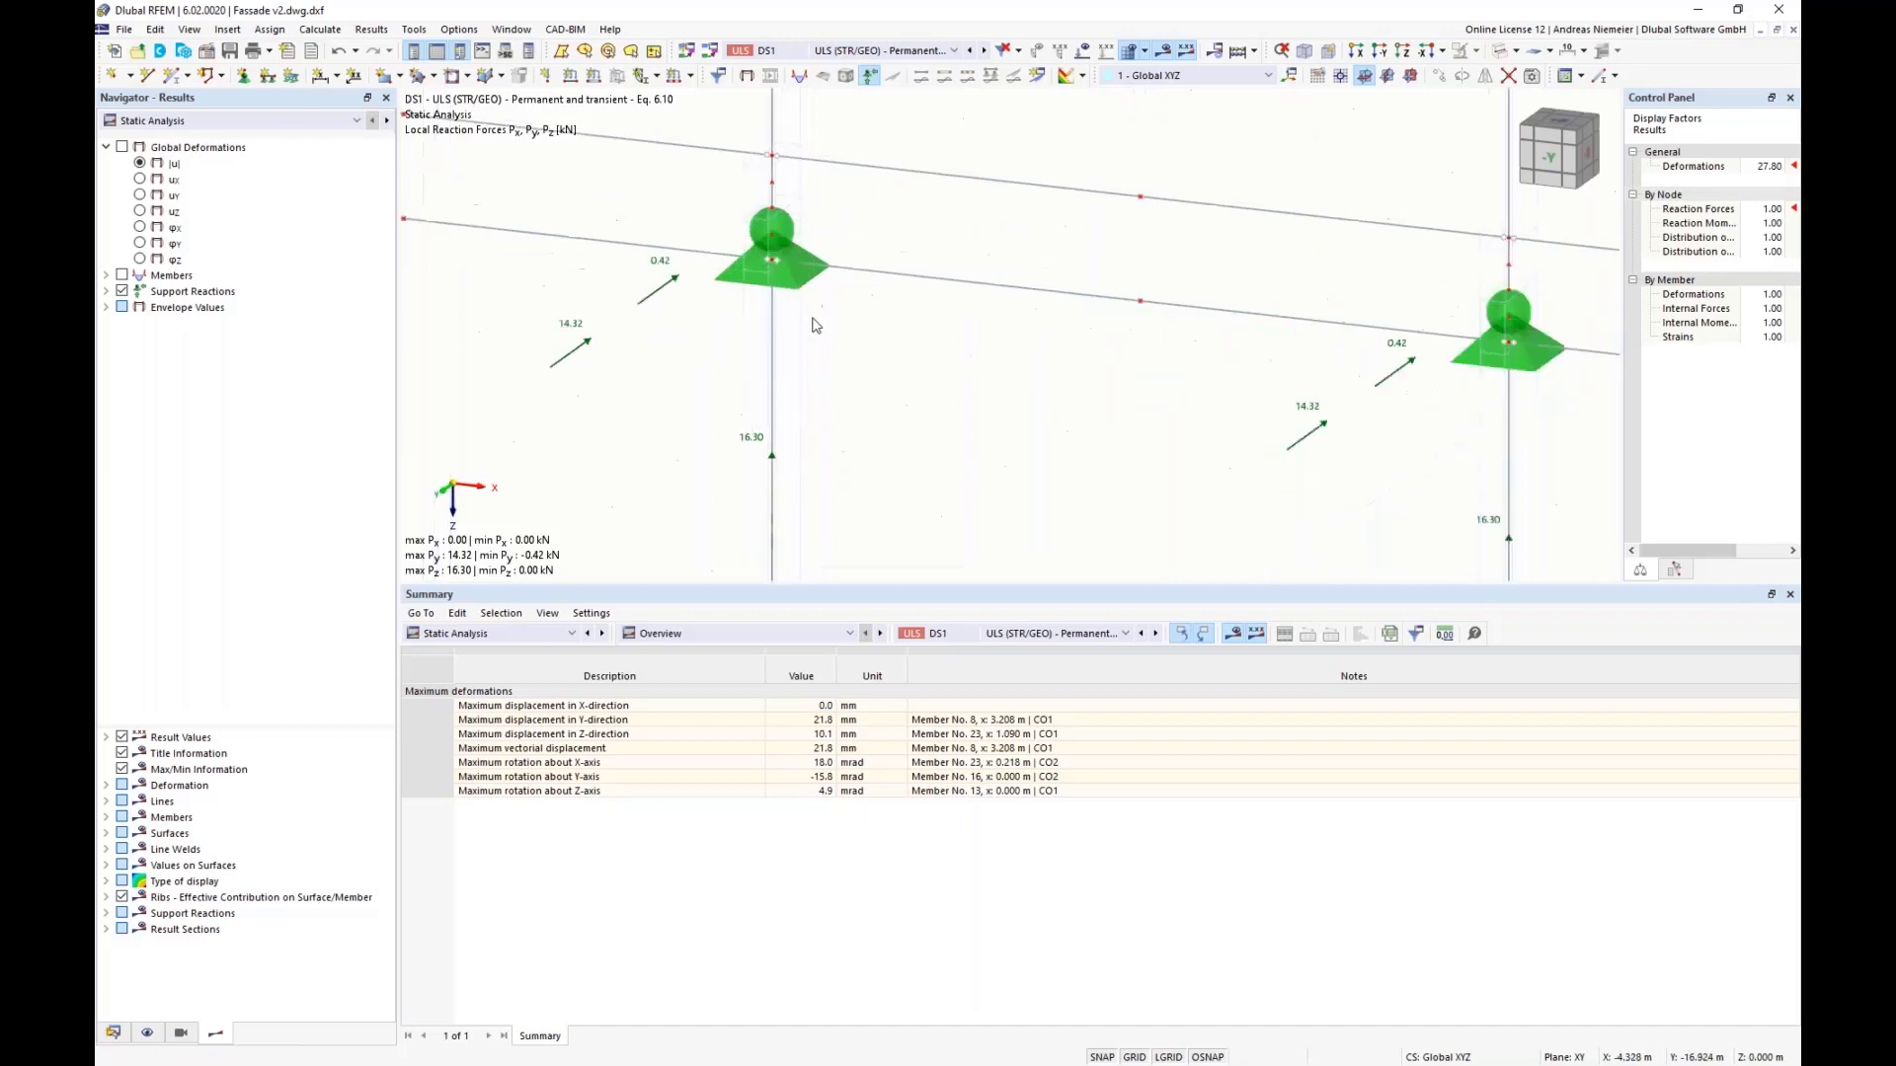
pyautogui.scroll(1, 816, 325)
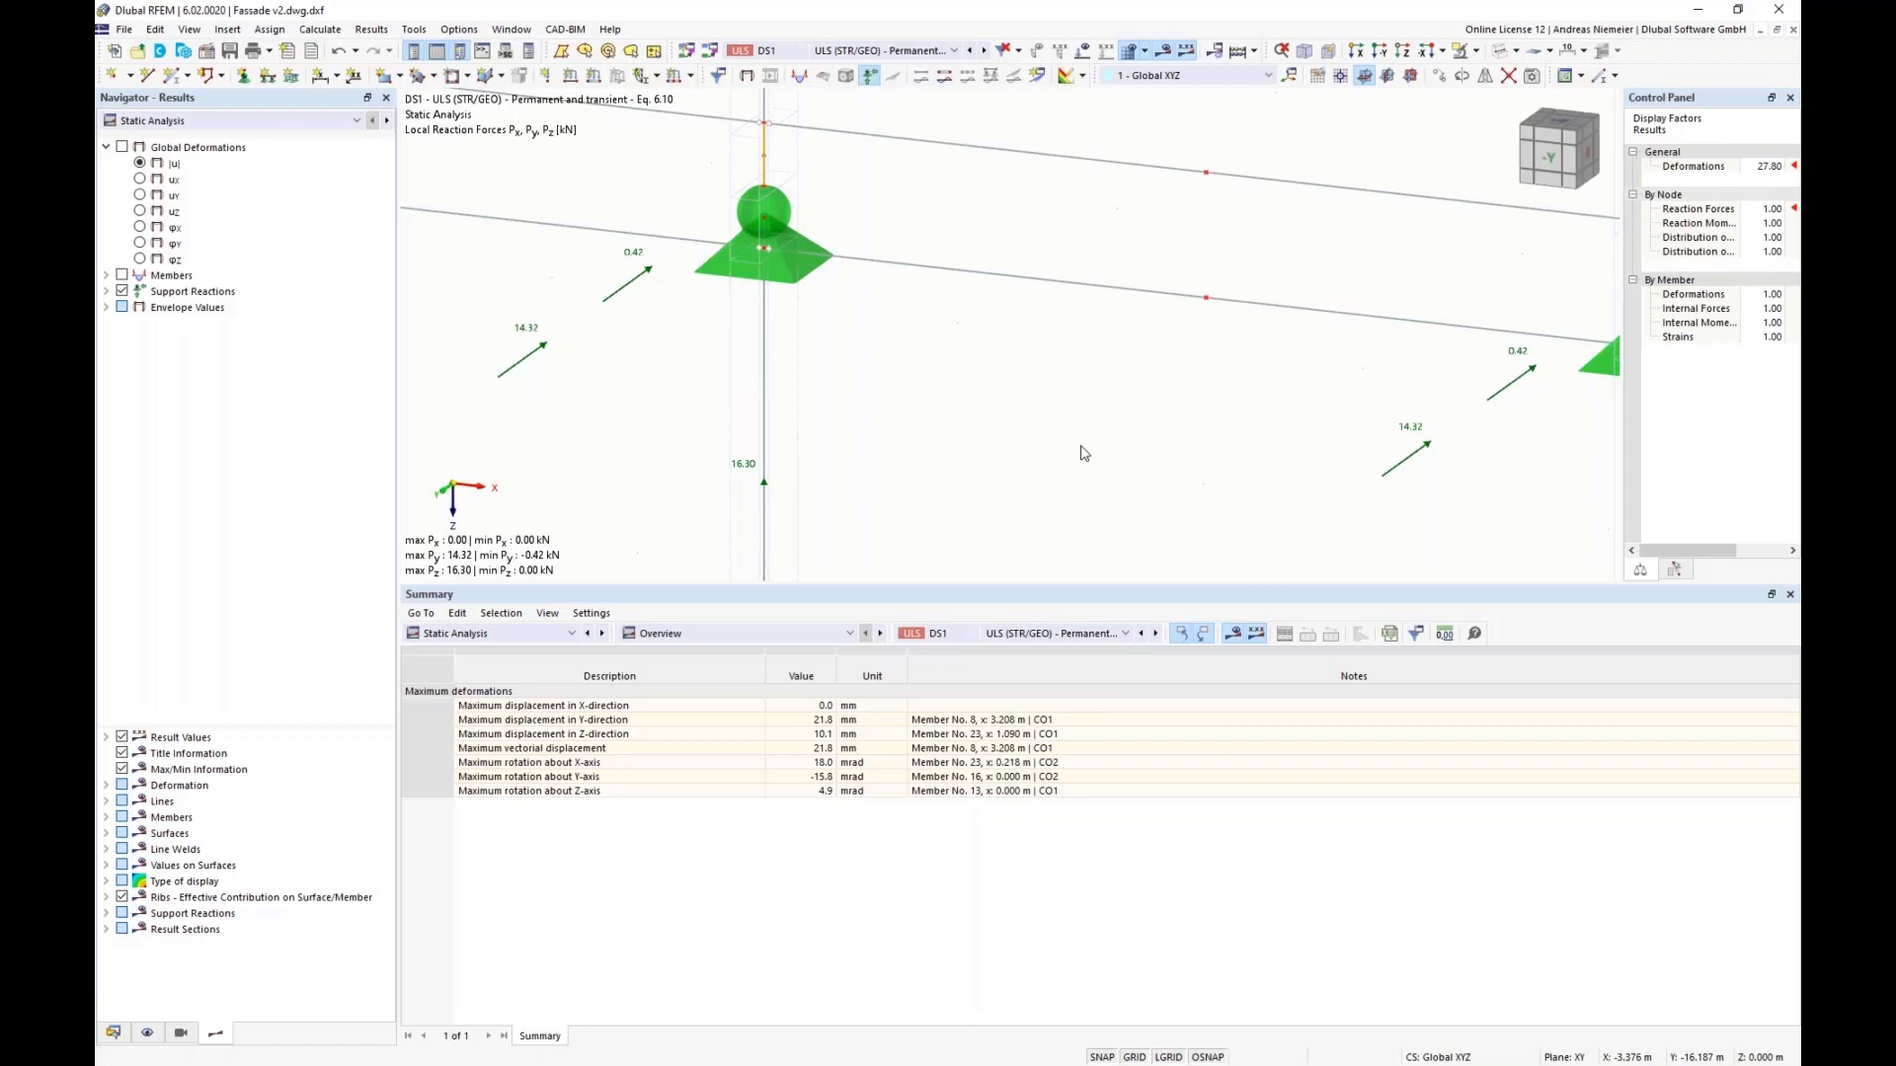
# Step: Create a new 3D model named K5 in the PPO project with the Stress-Strain Analysis add-on activated
pyautogui.click(124, 29)
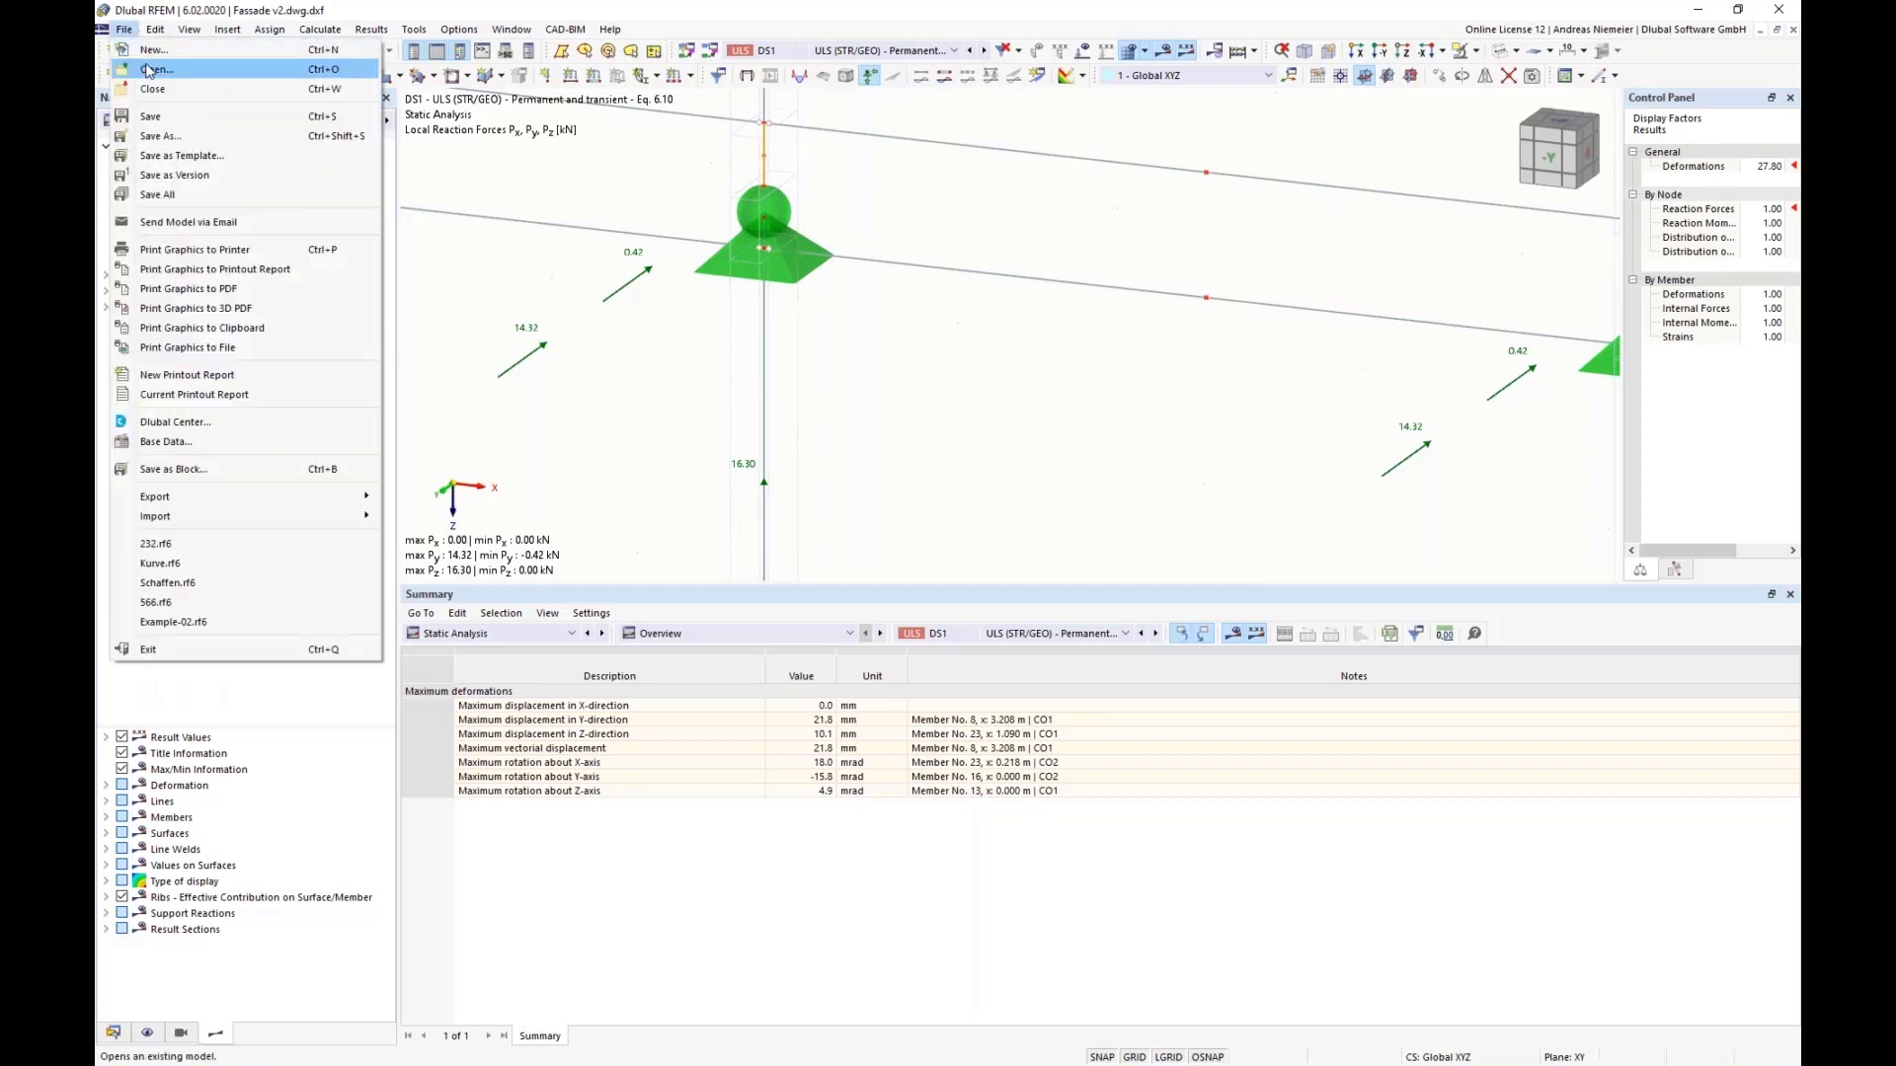
pyautogui.click(1086, 485)
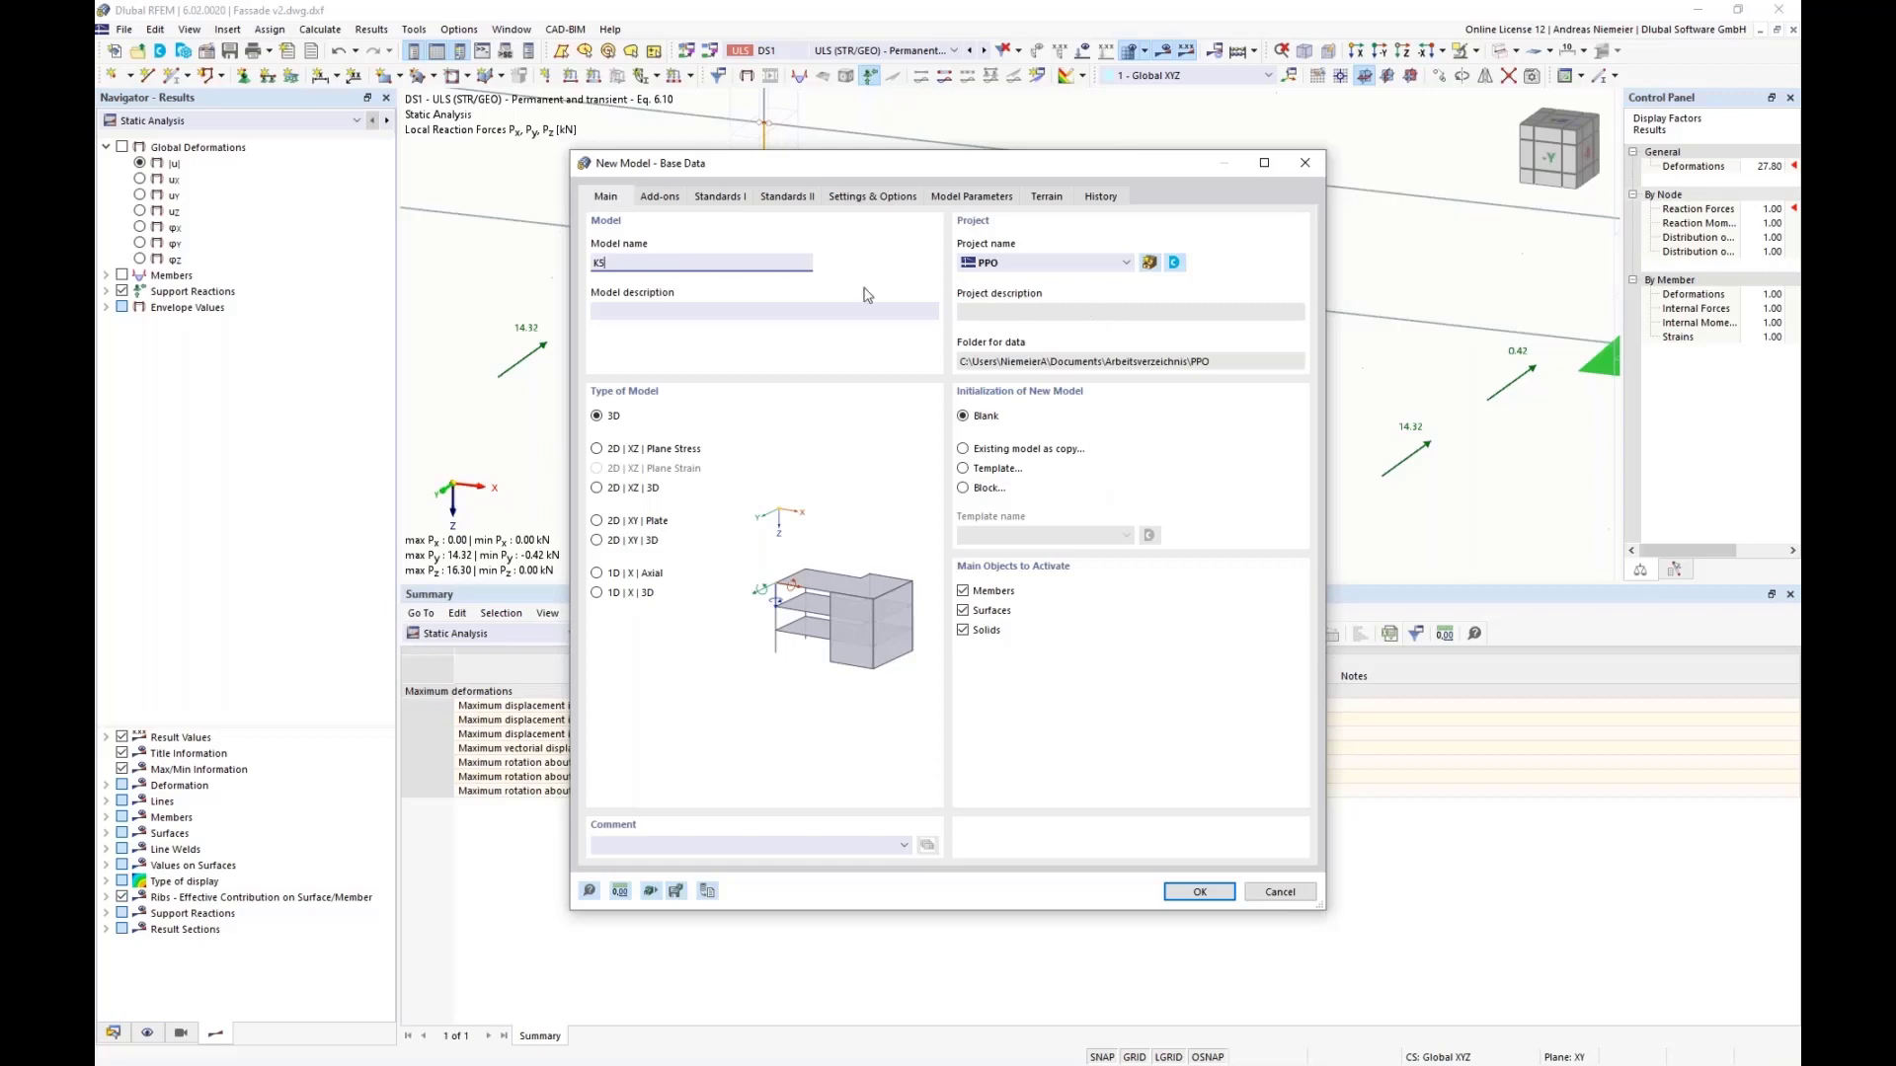
pyautogui.click(659, 196)
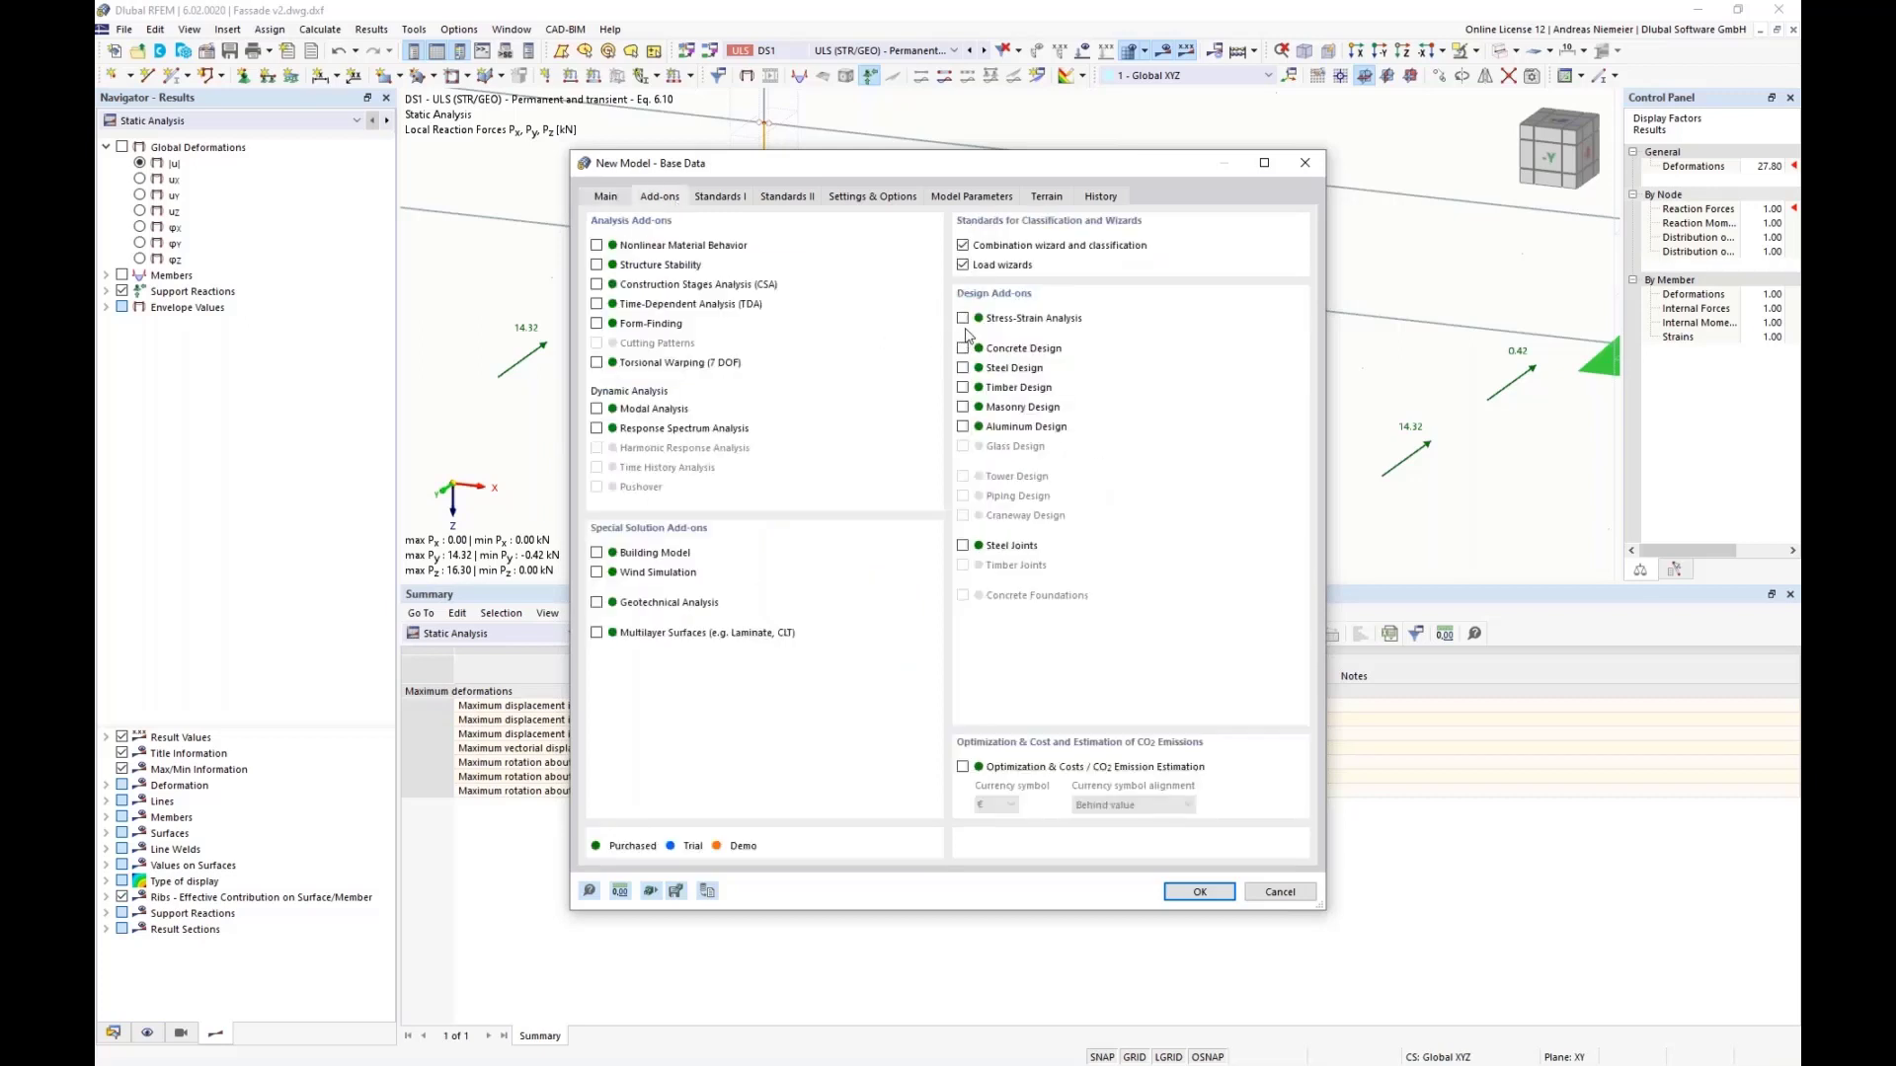
pyautogui.click(963, 319)
pyautogui.click(1200, 892)
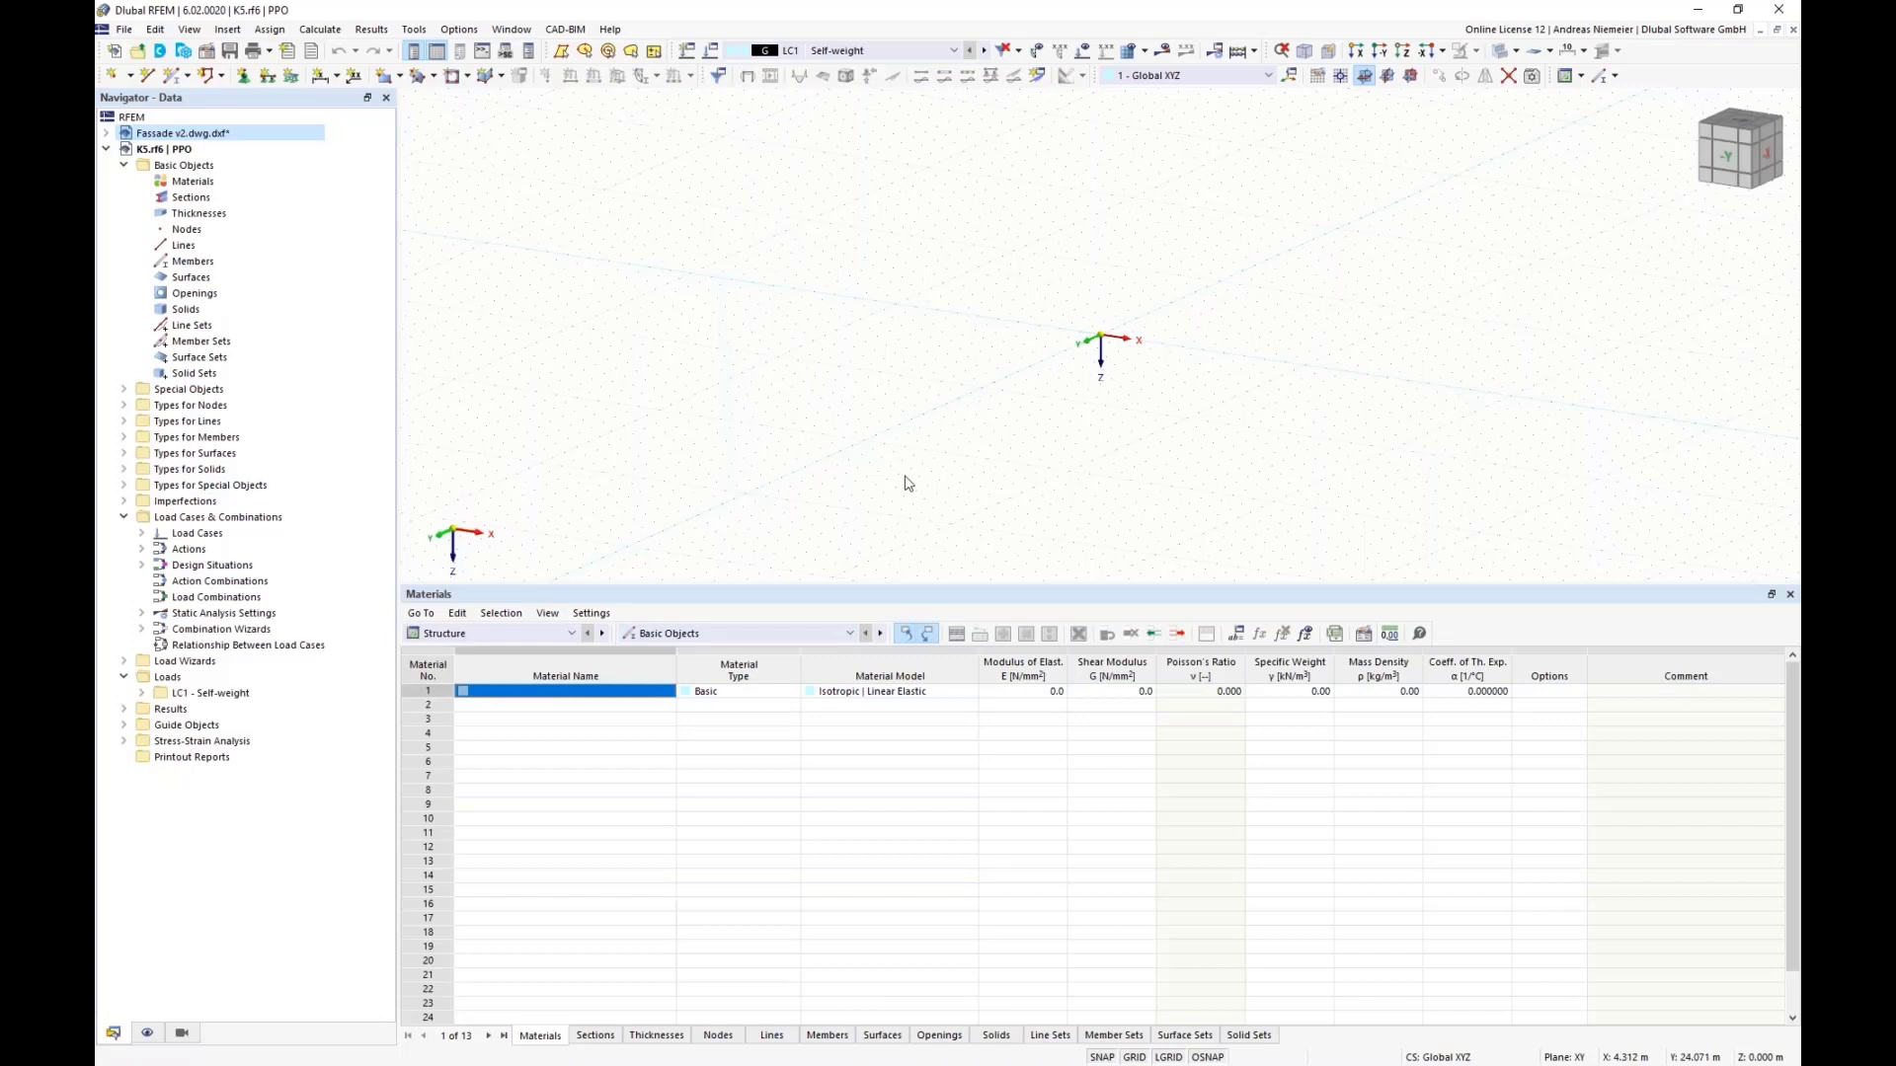
# Step: Paste the copied member into the new model with a displacement vector of 0.000 m in X, Y and Z
pyautogui.hotkey('ctrl', 'v')
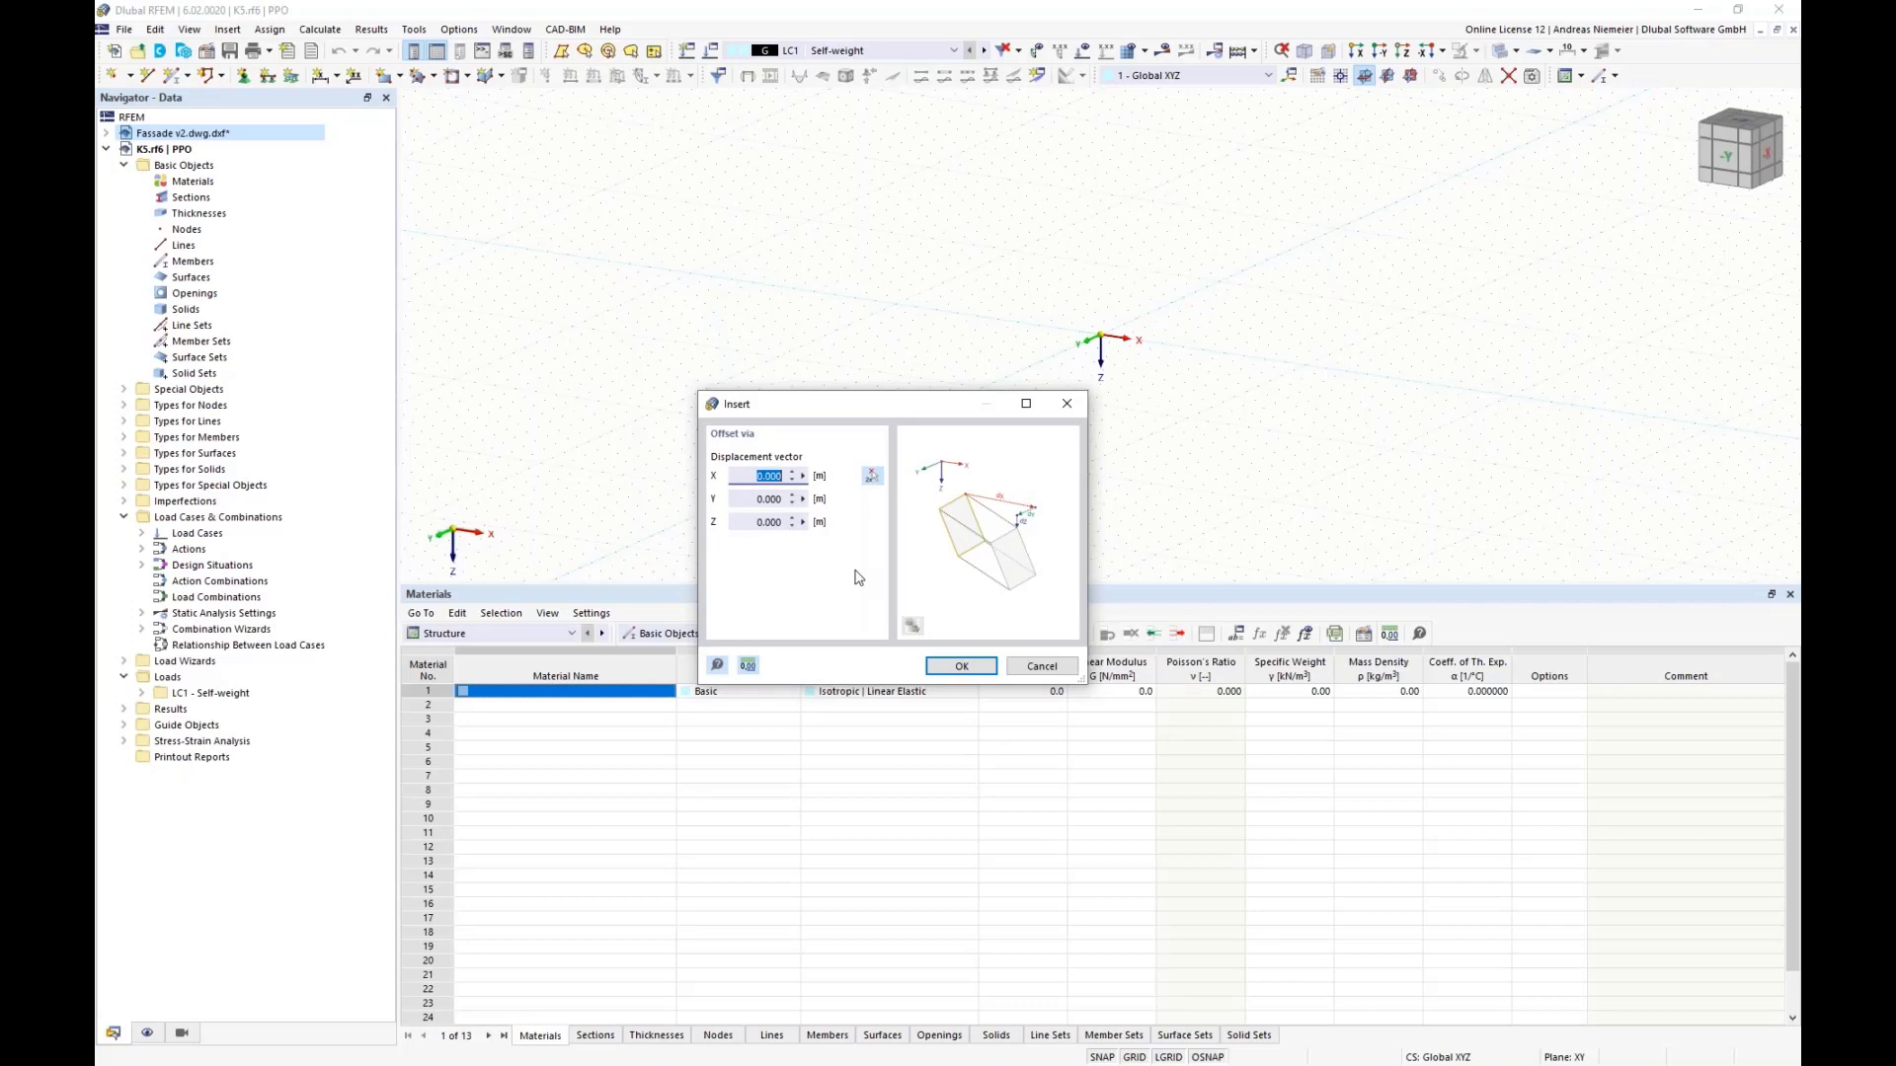
pyautogui.click(943, 667)
pyautogui.scroll(5, 1145, 203)
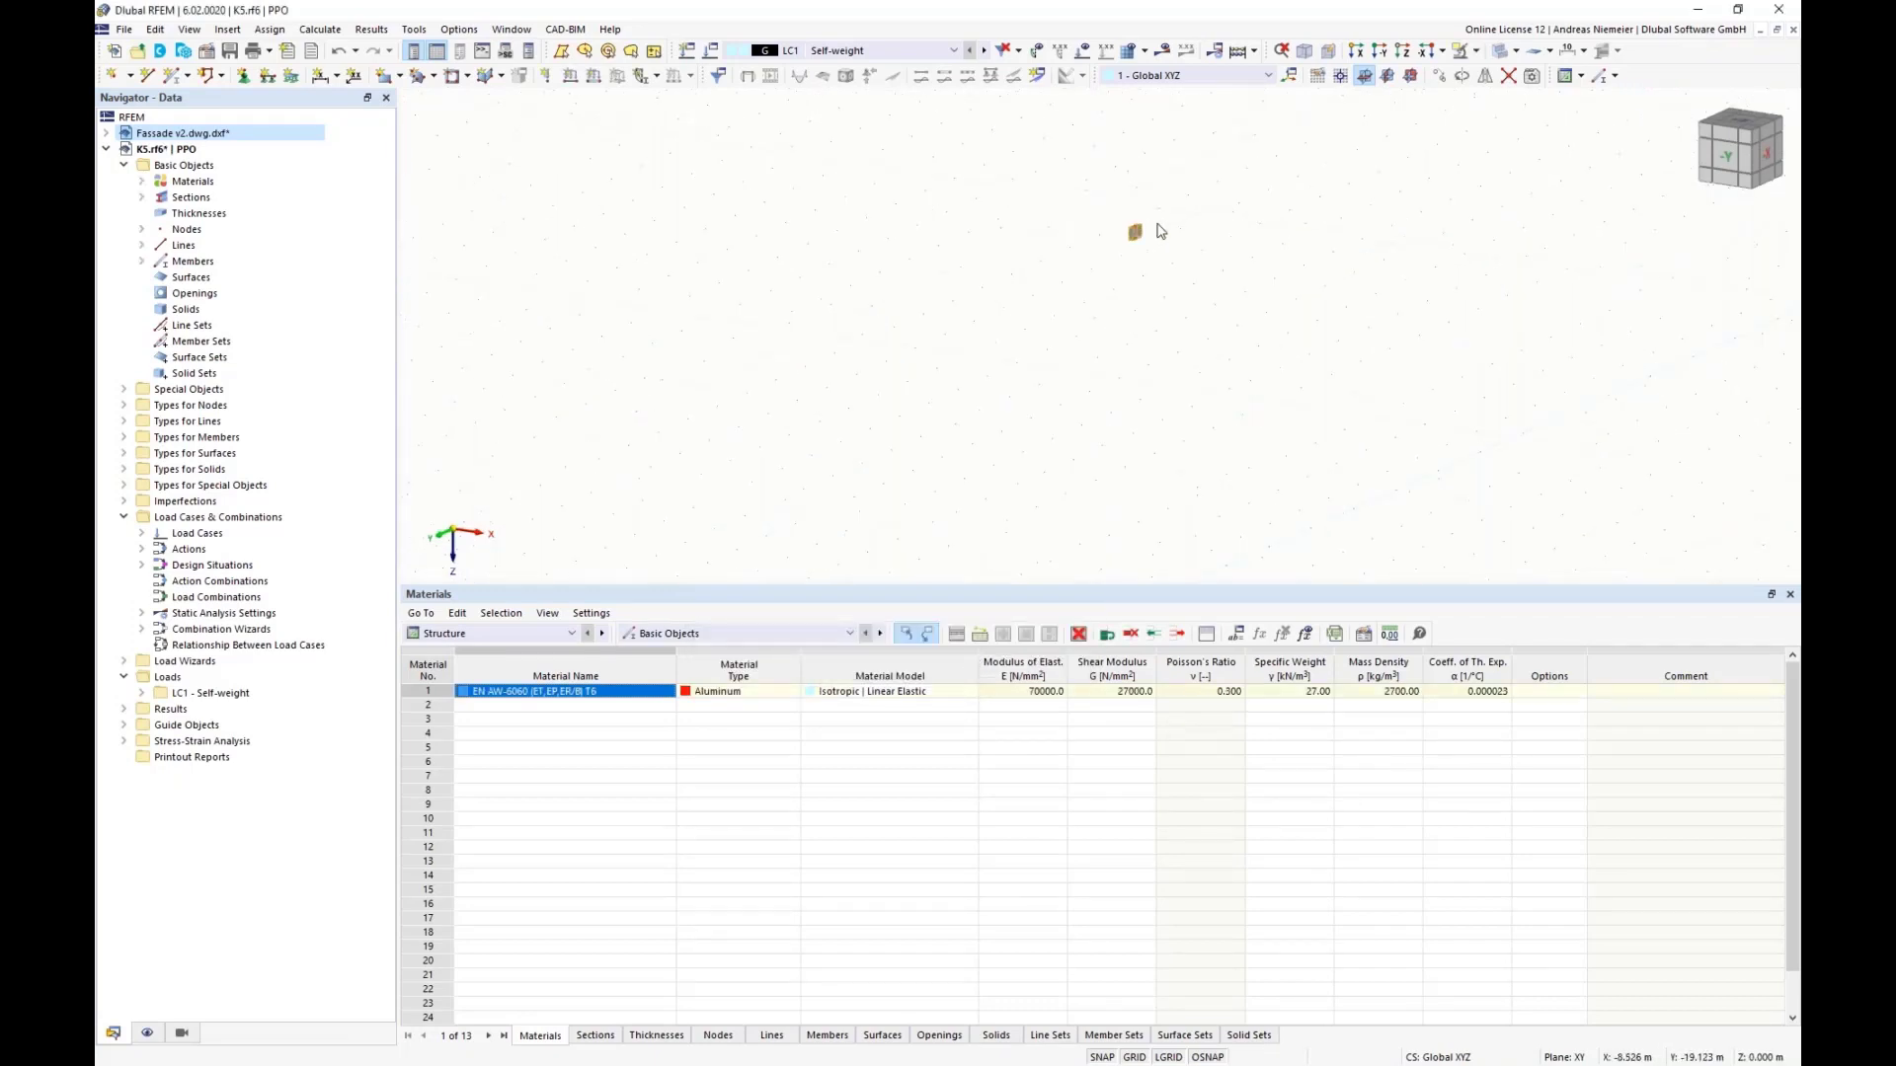
pyautogui.moveTo(1358, 366); pyautogui.dragTo(977, 359, button='middle')
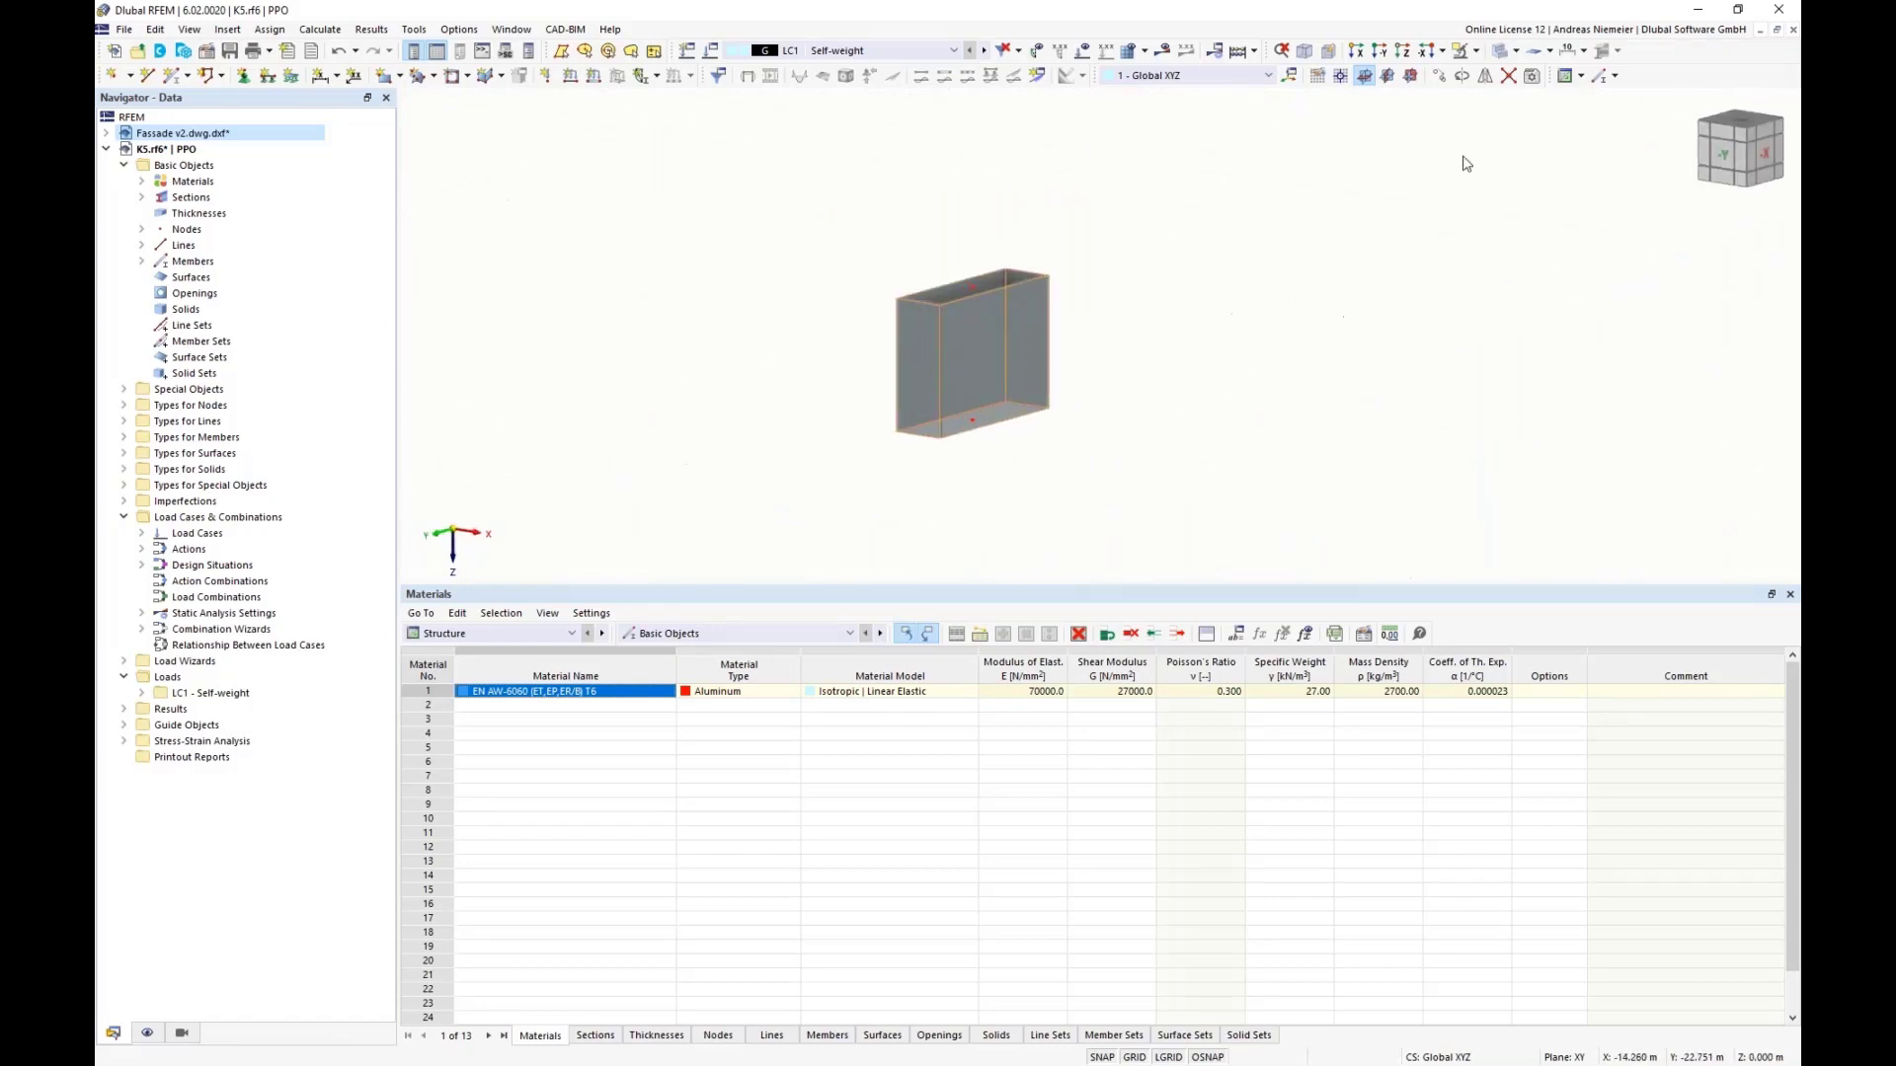
# Step: Display the model in wireframe and generate surfaces from the pasted member
pyautogui.click(1518, 57)
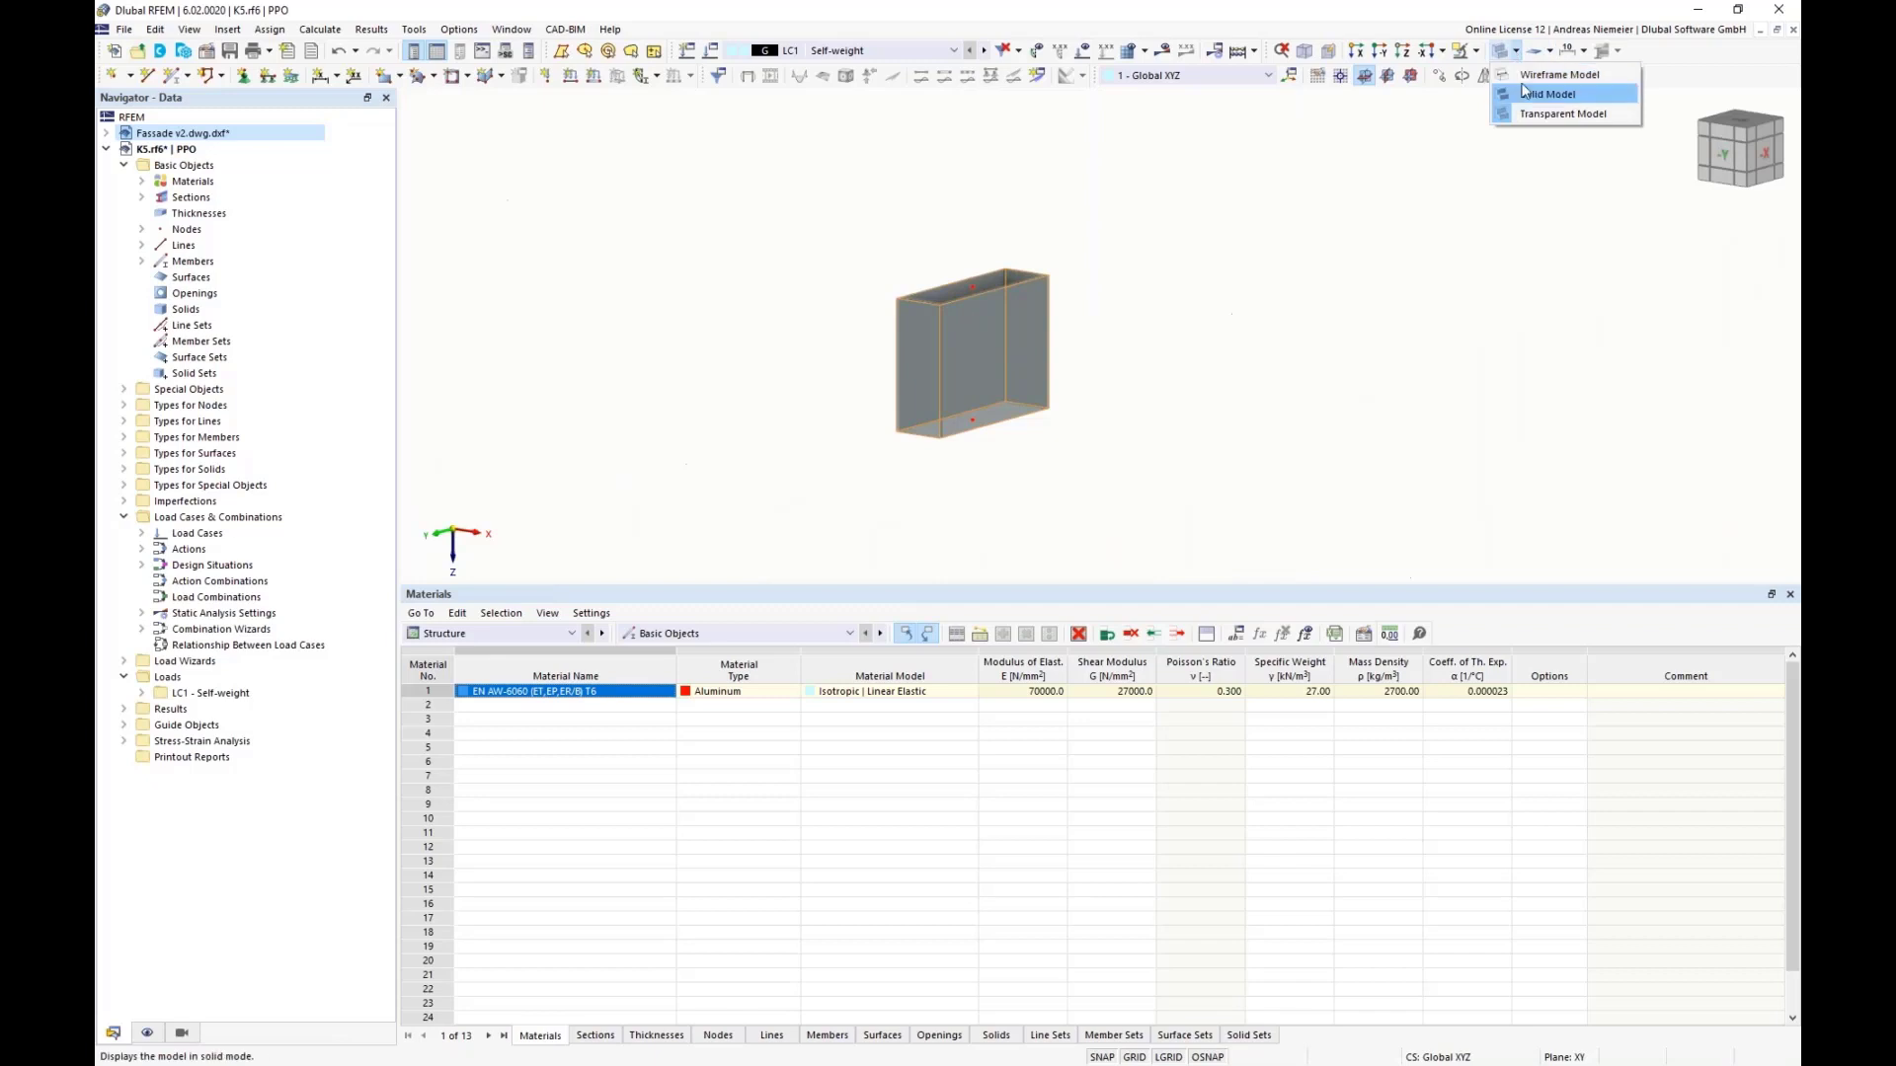
pyautogui.click(1550, 72)
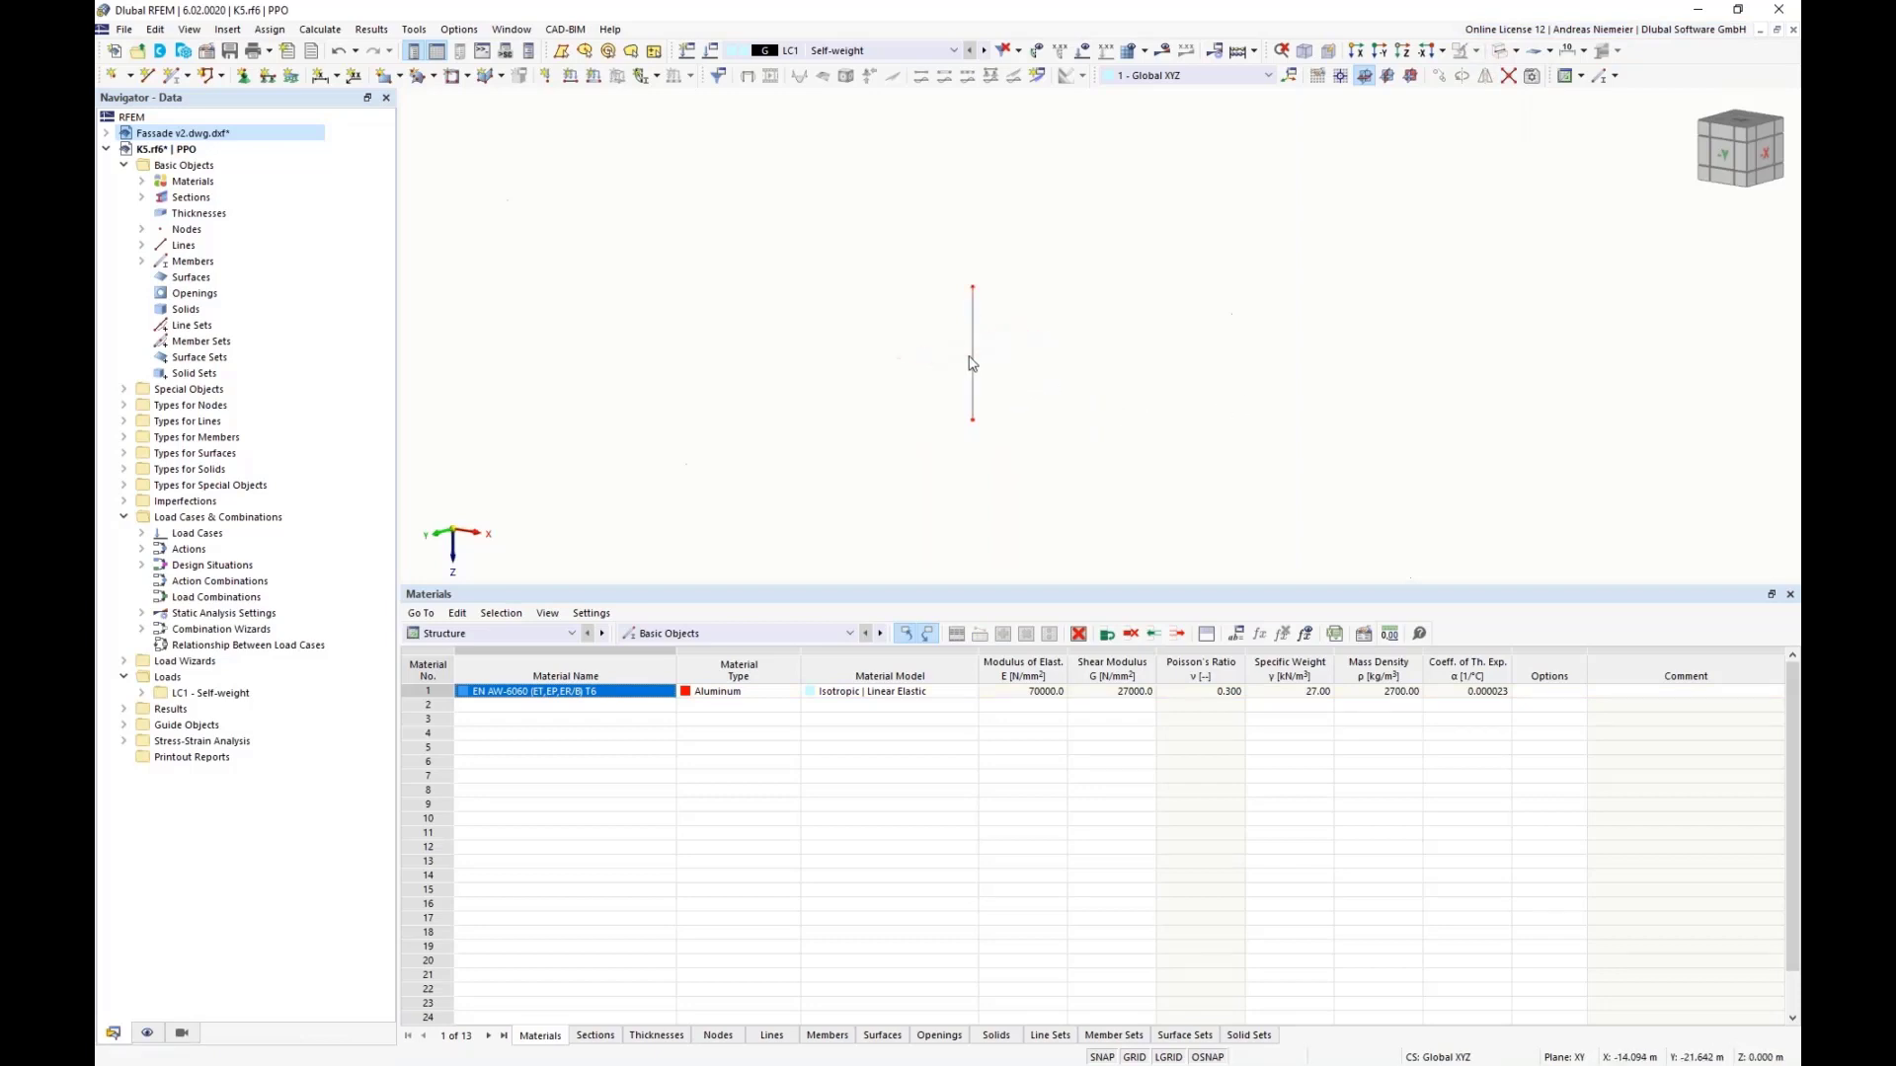
pyautogui.rightClick(973, 357)
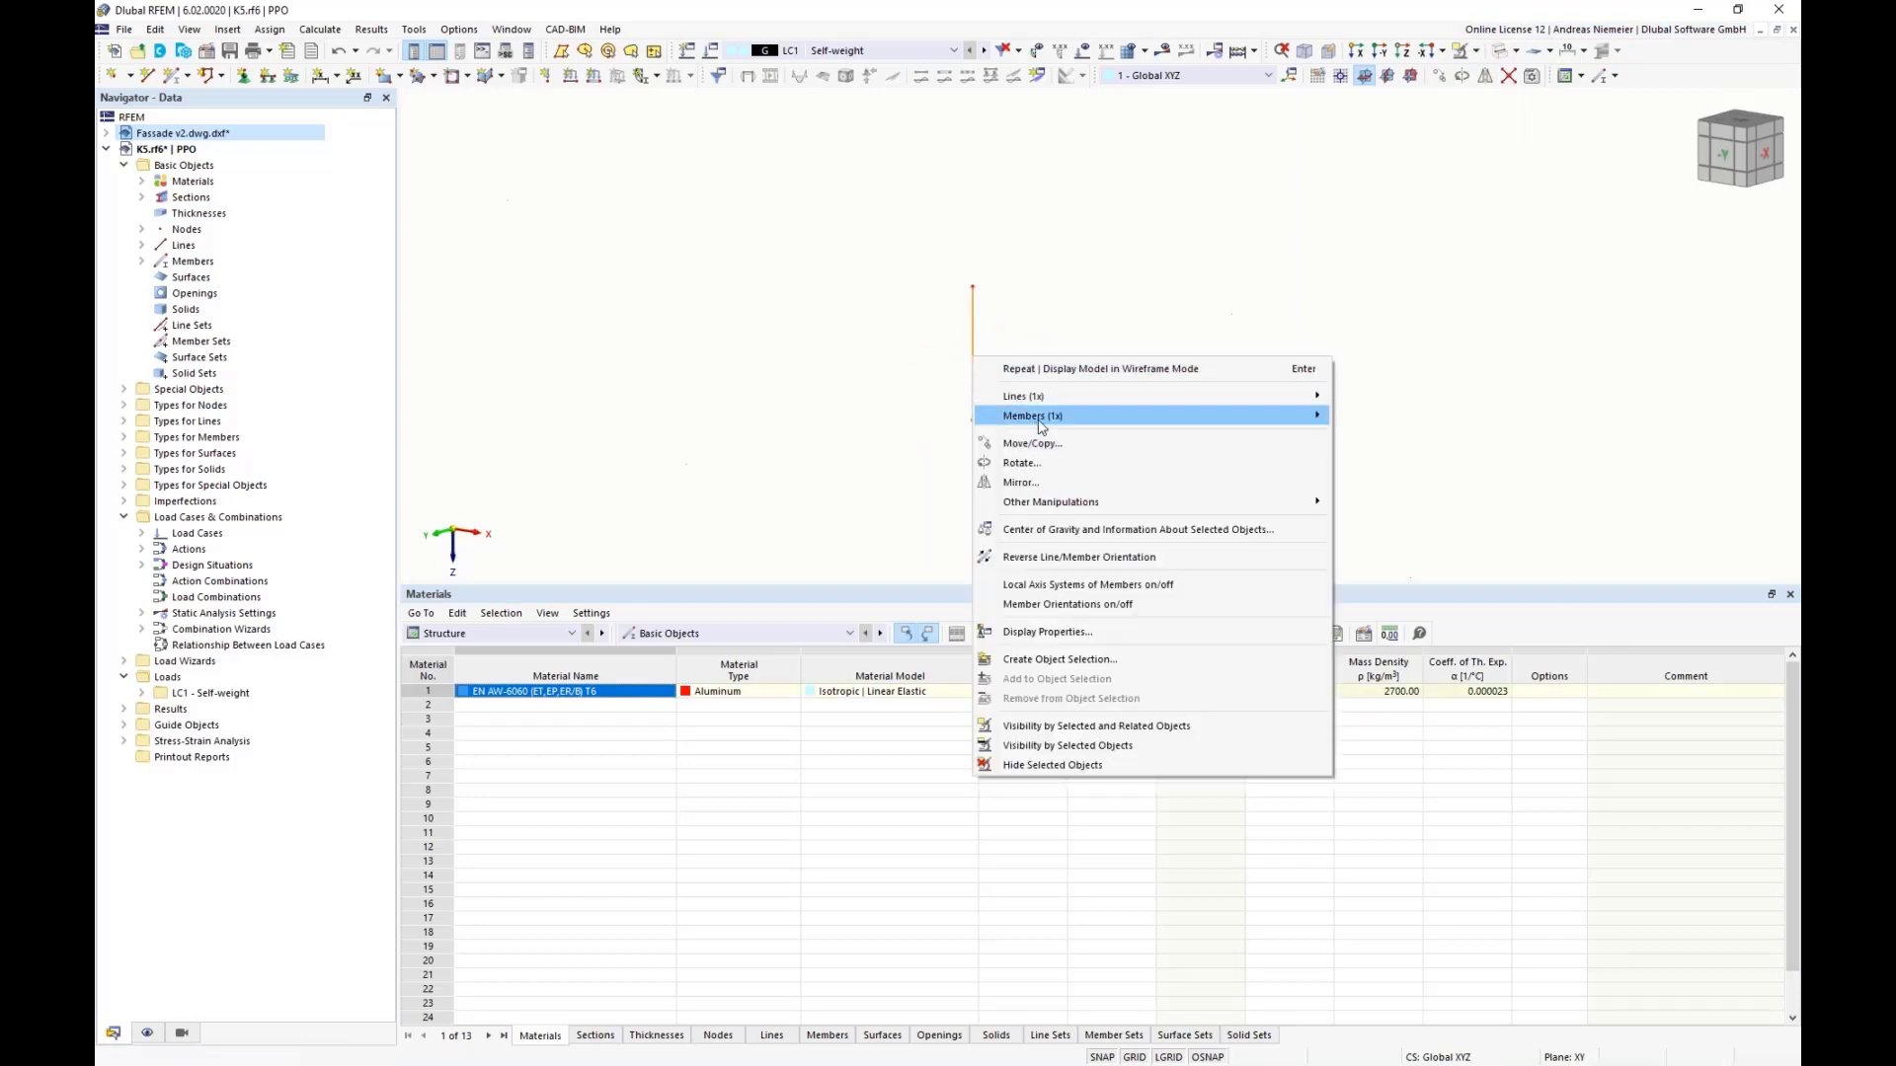
pyautogui.moveTo(1057, 415)
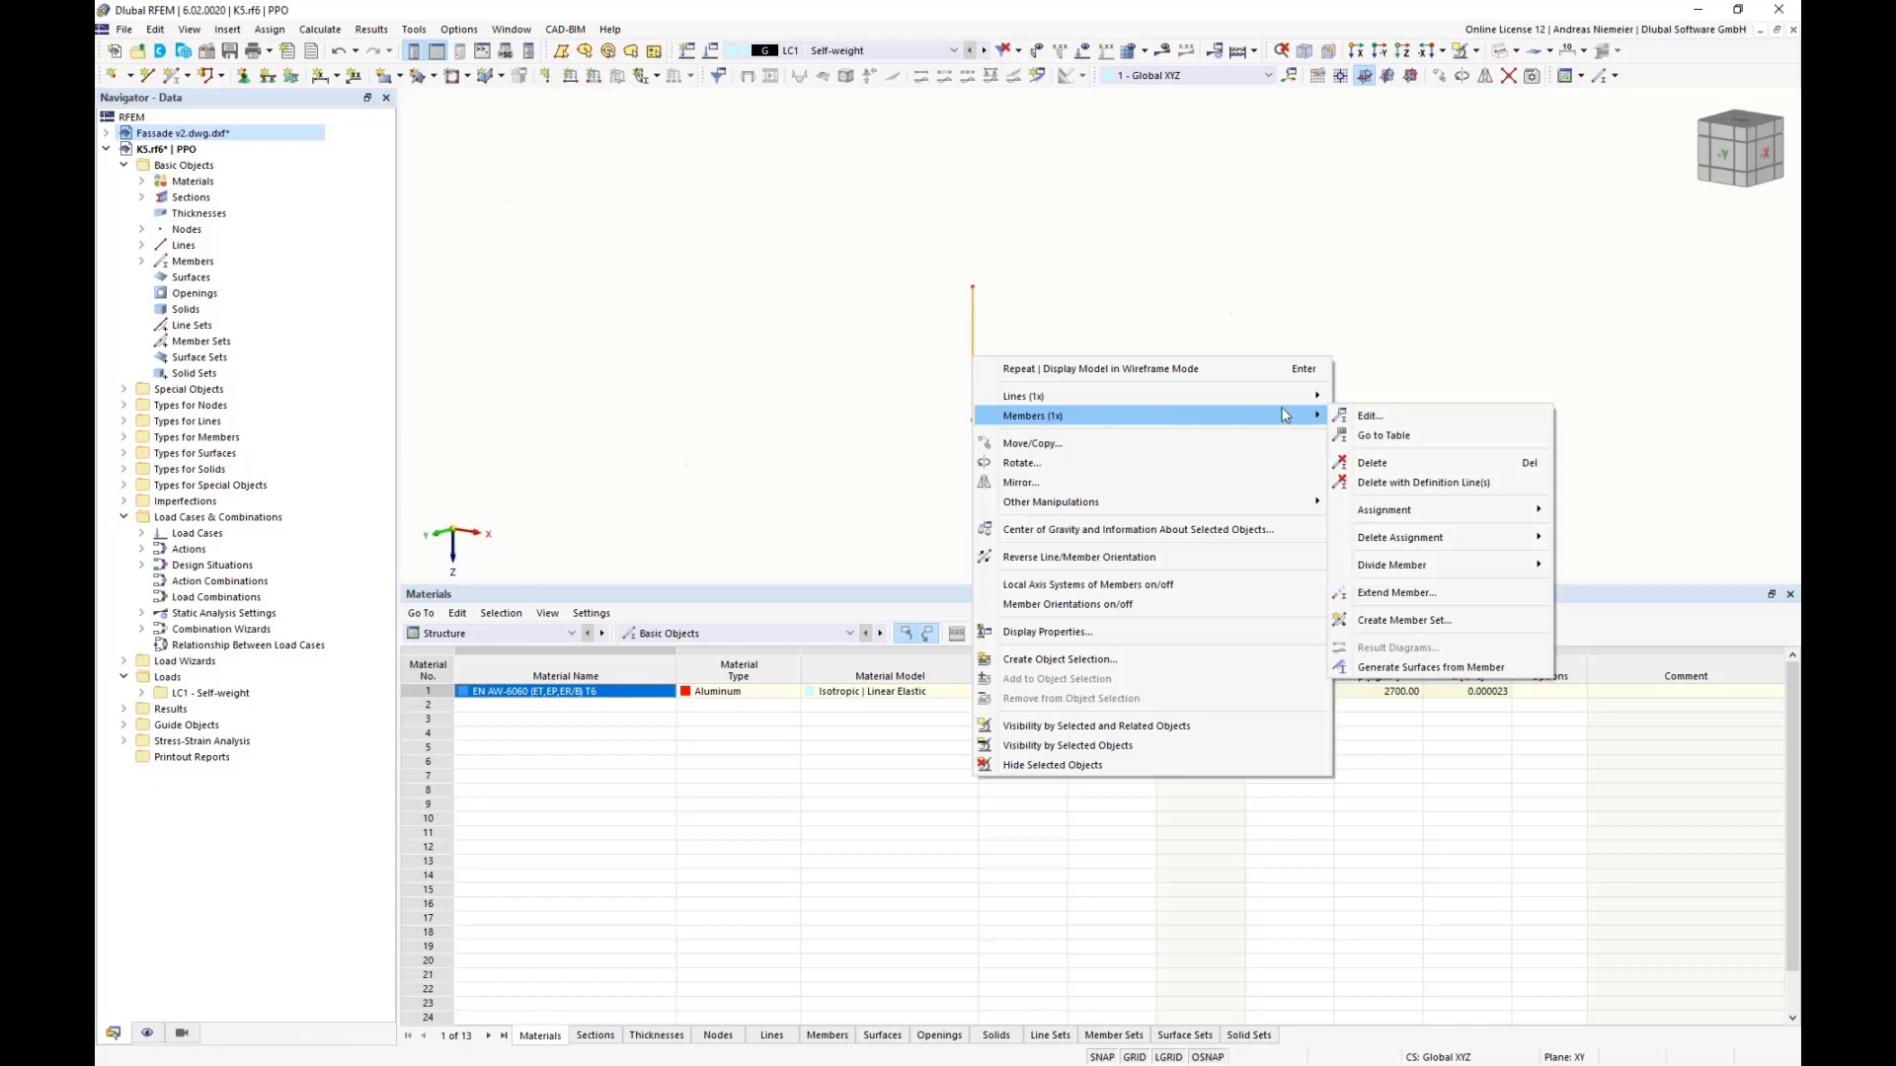
pyautogui.click(1409, 671)
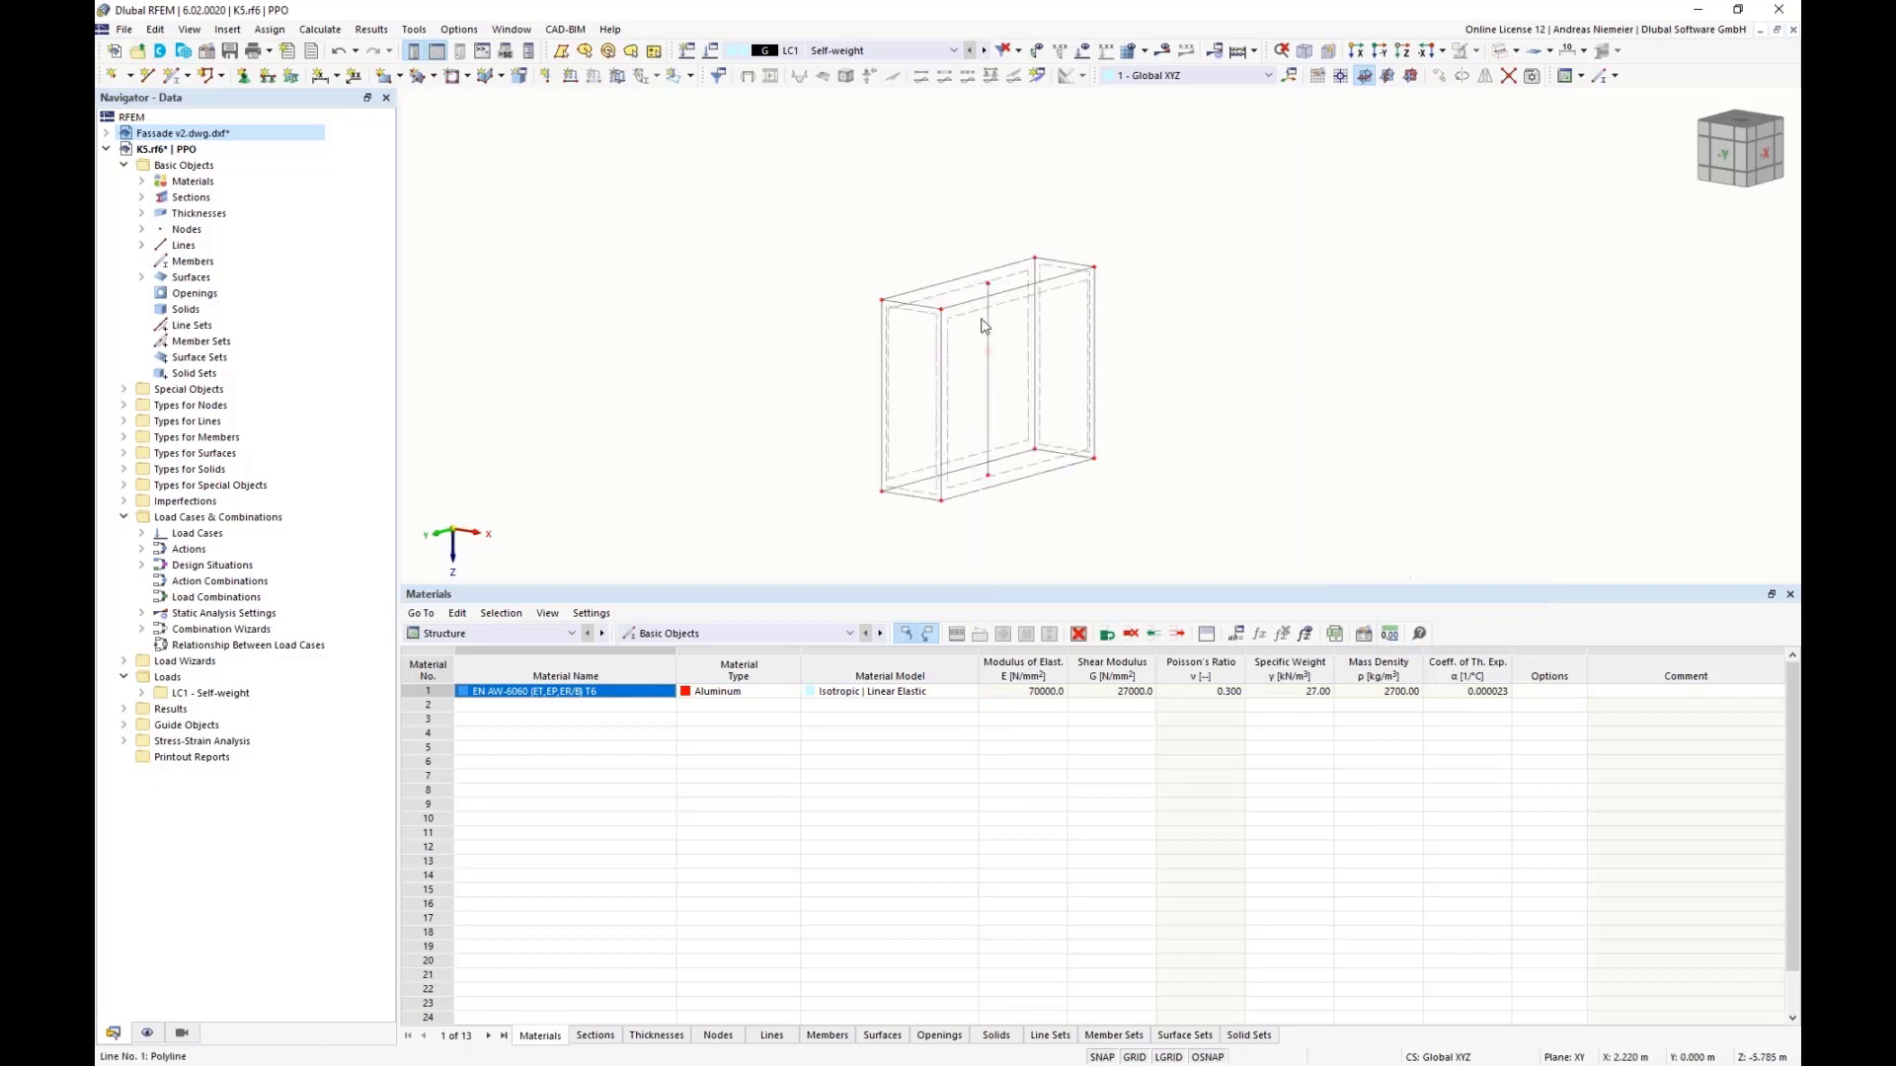
# Step: Delete the upper part of the generated box geometry, keeping only the rectangular outline and centre node at its base
pyautogui.keyDown('ctrl'); pyautogui.moveTo(817, 394); pyautogui.dragTo(1052, 398, button='middle'); pyautogui.keyUp('ctrl')
pyautogui.moveTo(1051, 398); pyautogui.dragTo(1114, 373, button='right')
pyautogui.press('Escape')
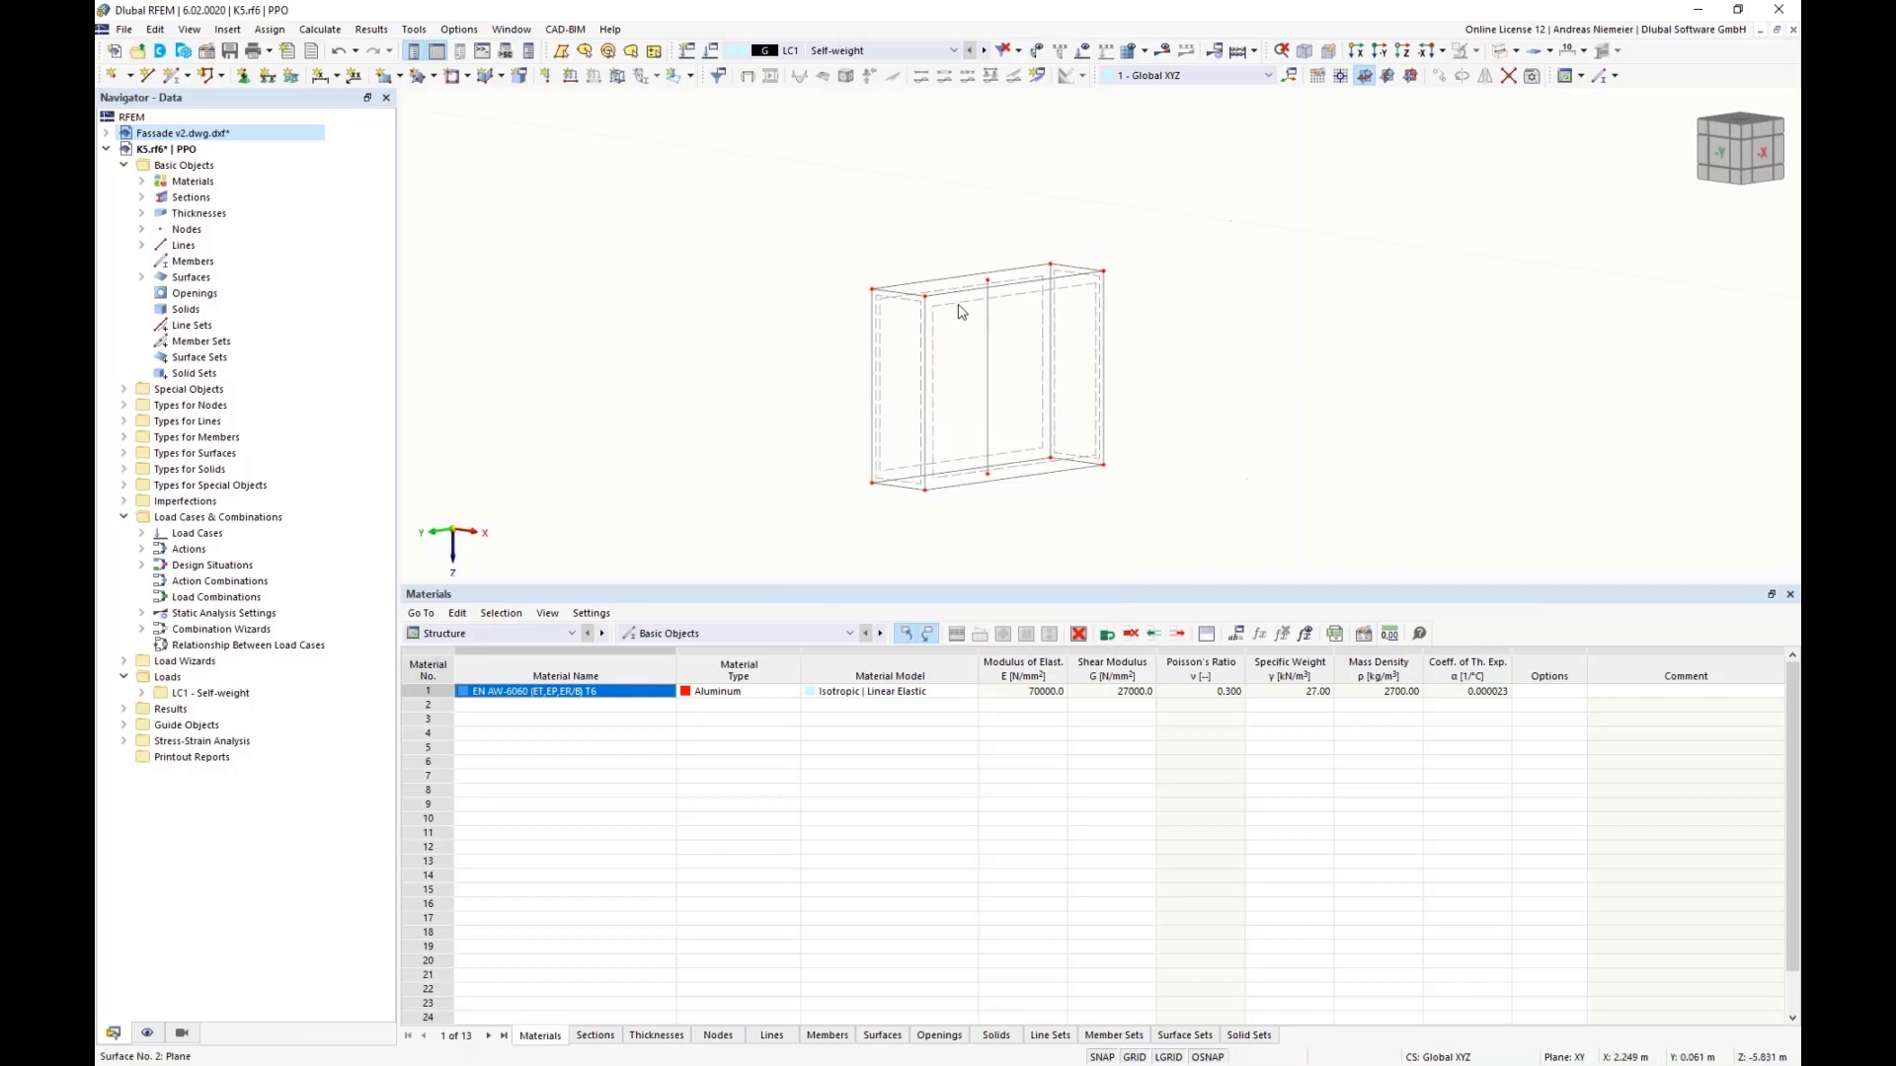
pyautogui.moveTo(957, 312)
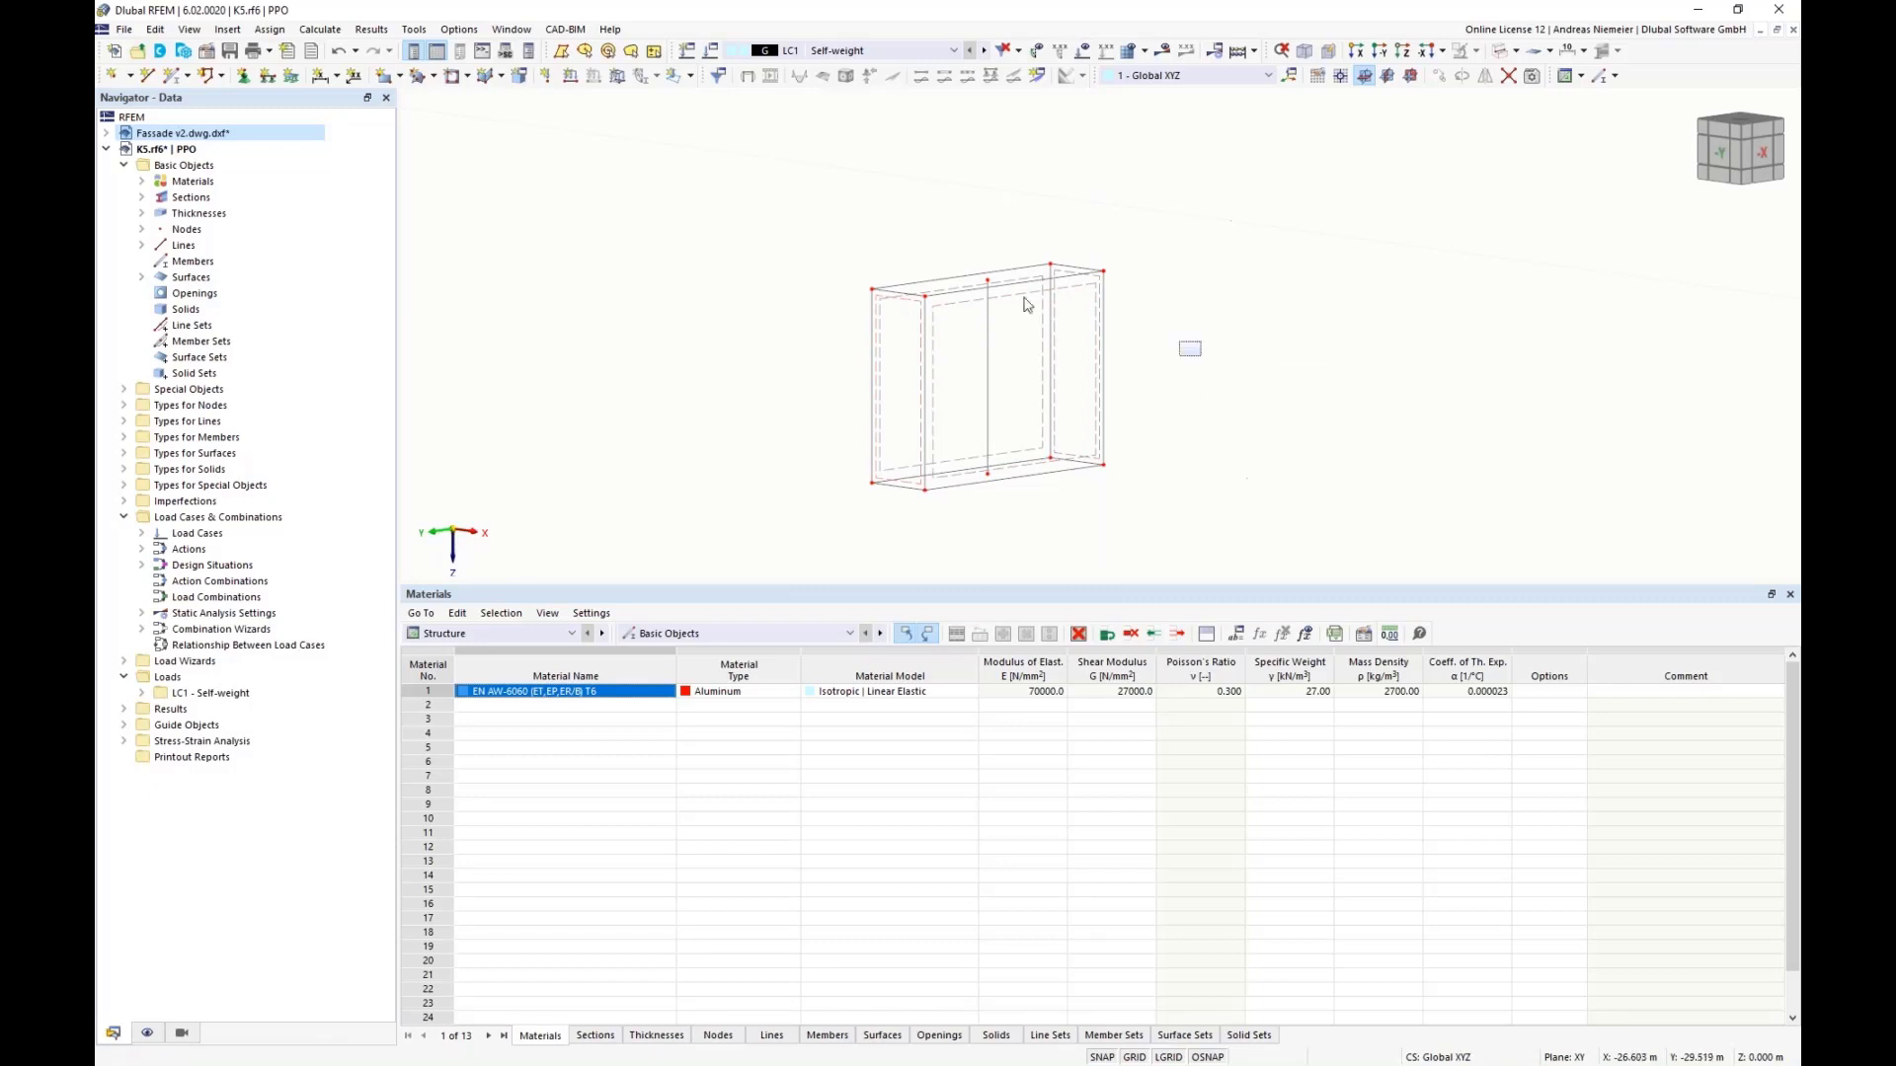
pyautogui.moveTo(1203, 359); pyautogui.dragTo(719, 146)
pyautogui.press('Delete')
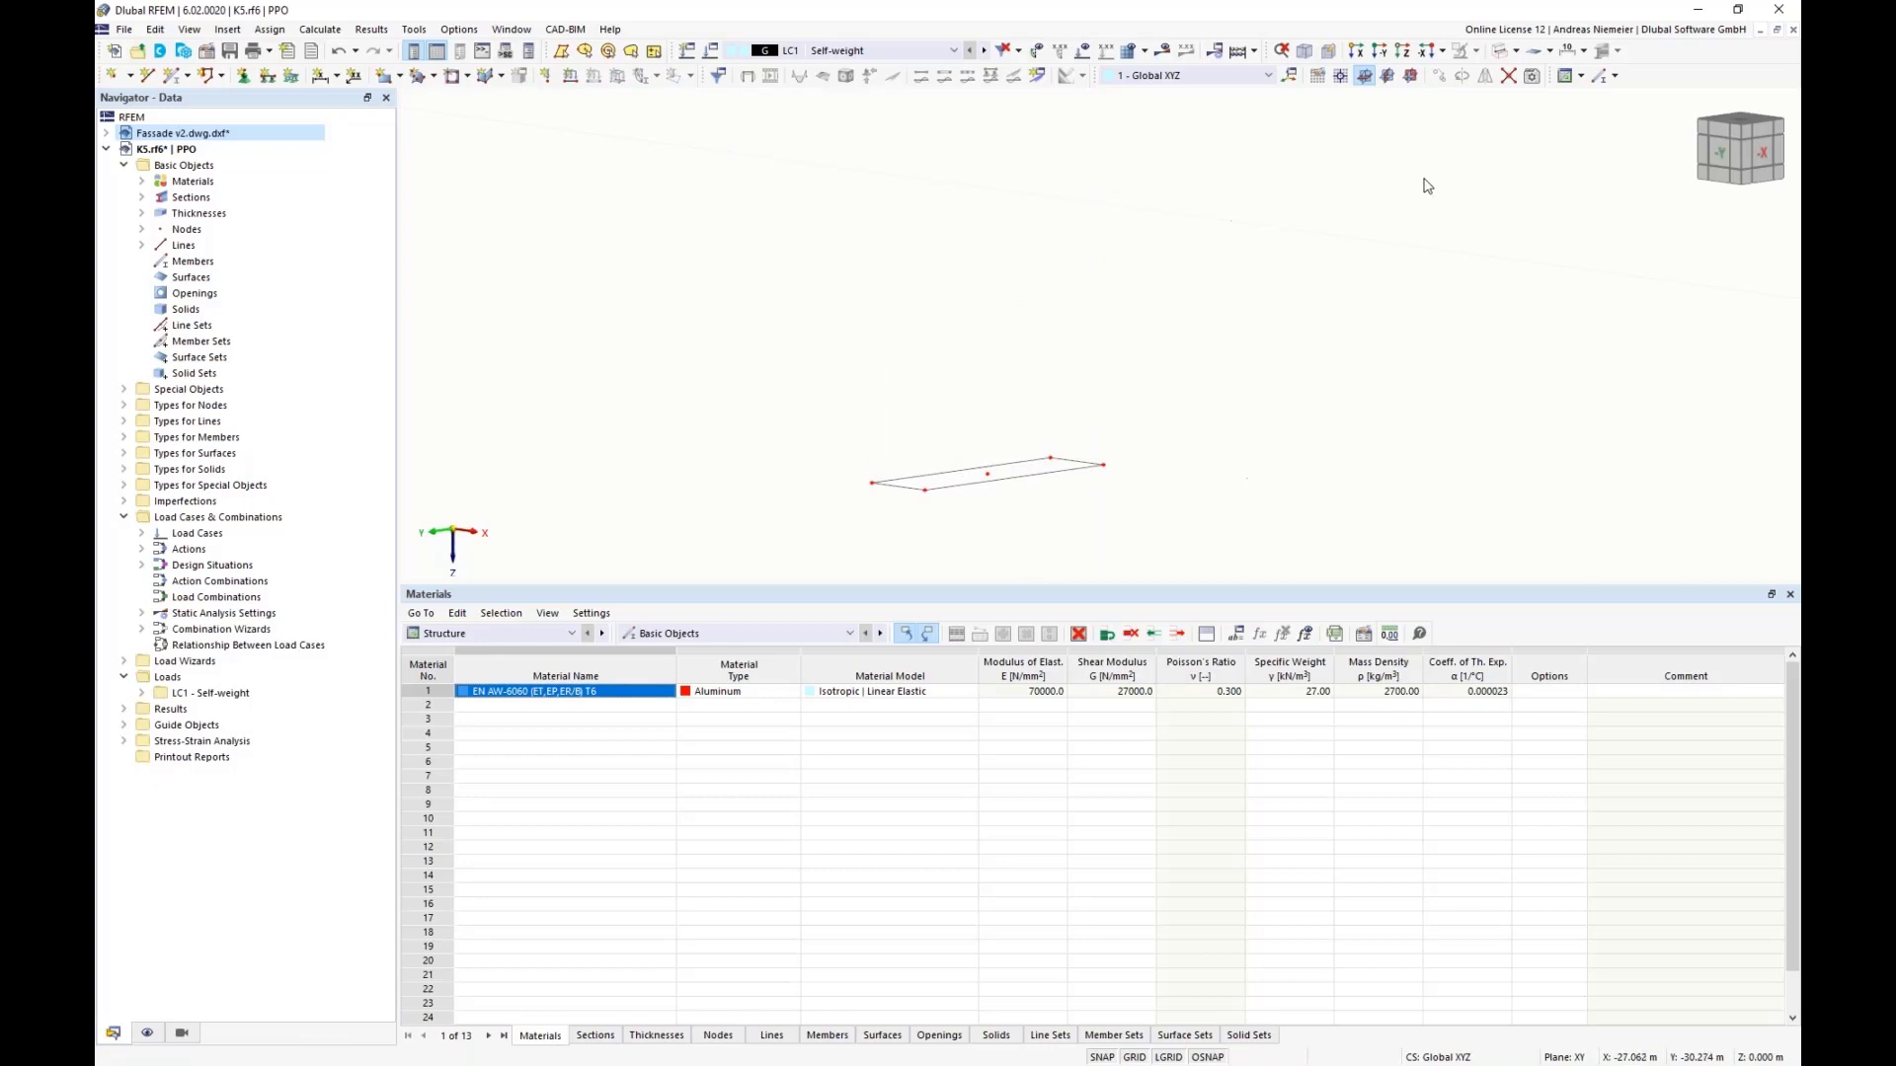
# Step: View the remaining rectangle along the Z-axis and hide the tables to enlarge the work area
pyautogui.click(1402, 50)
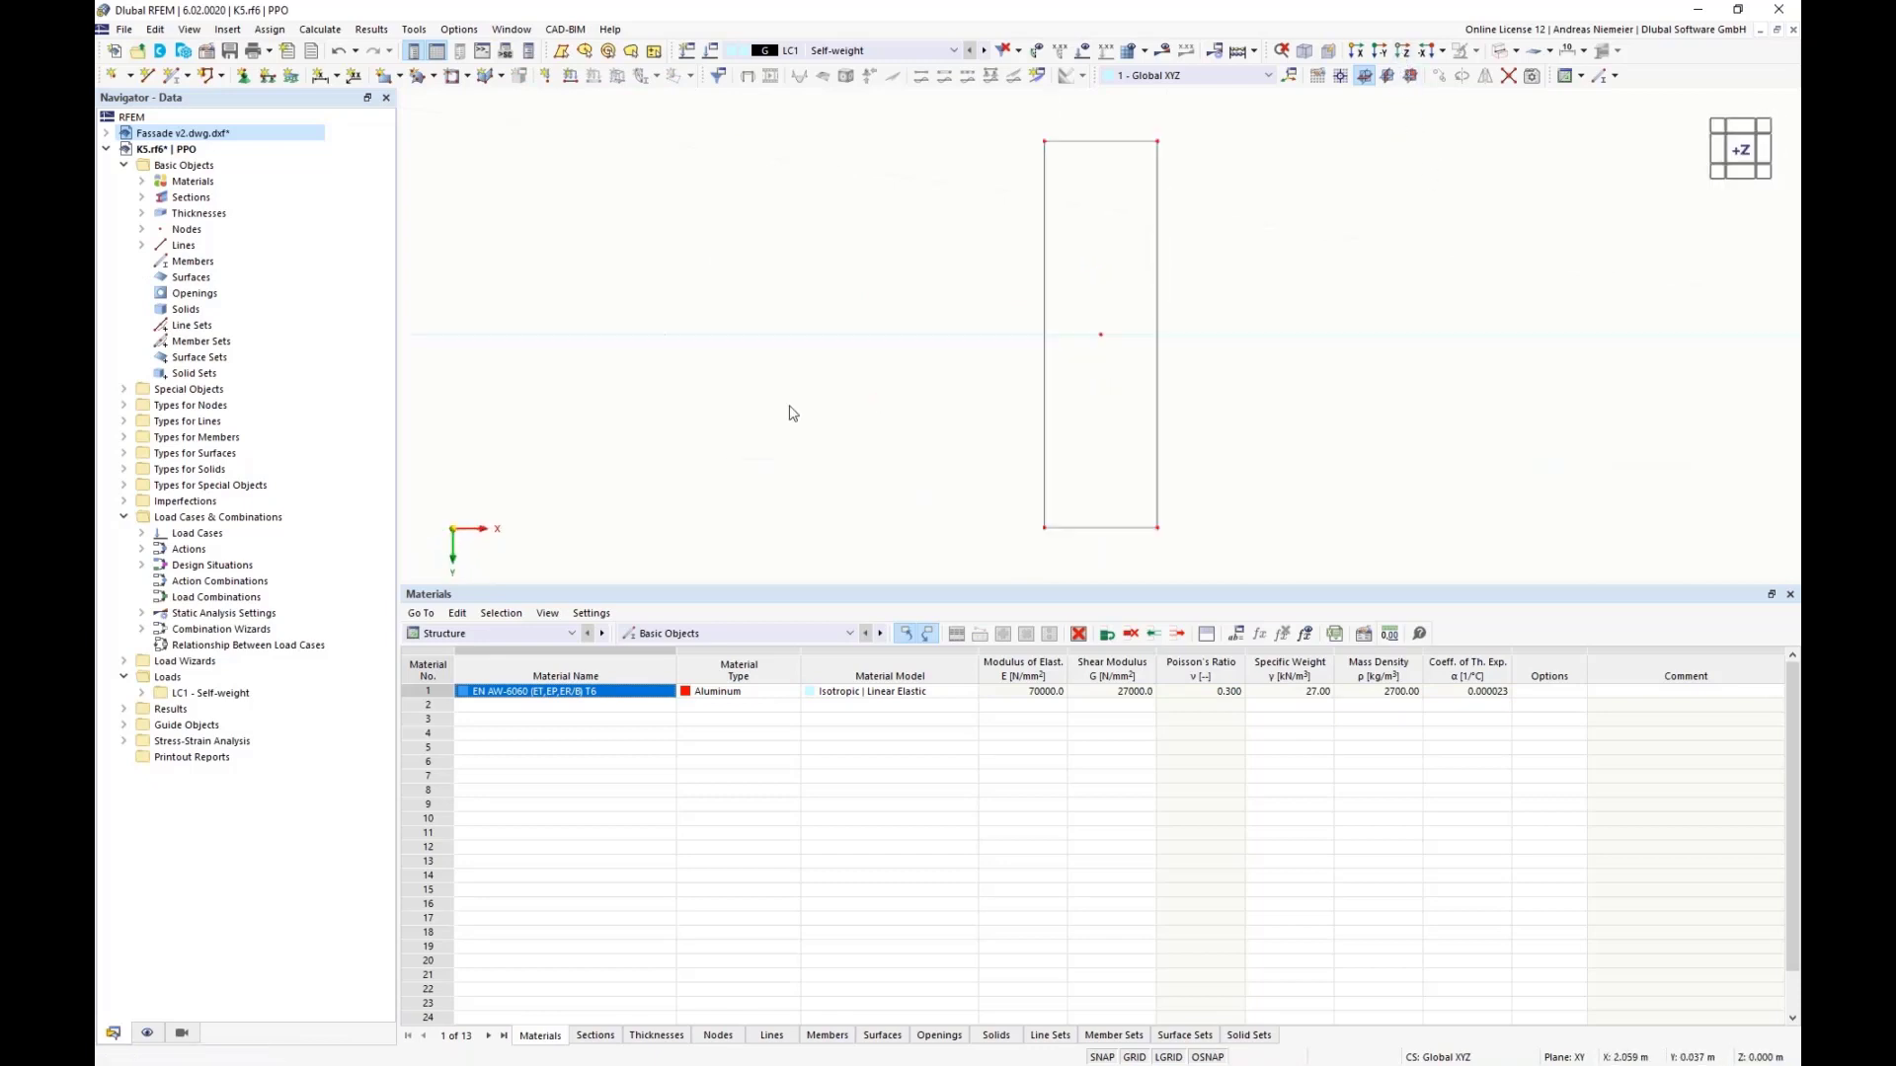
pyautogui.middleClick(1054, 398)
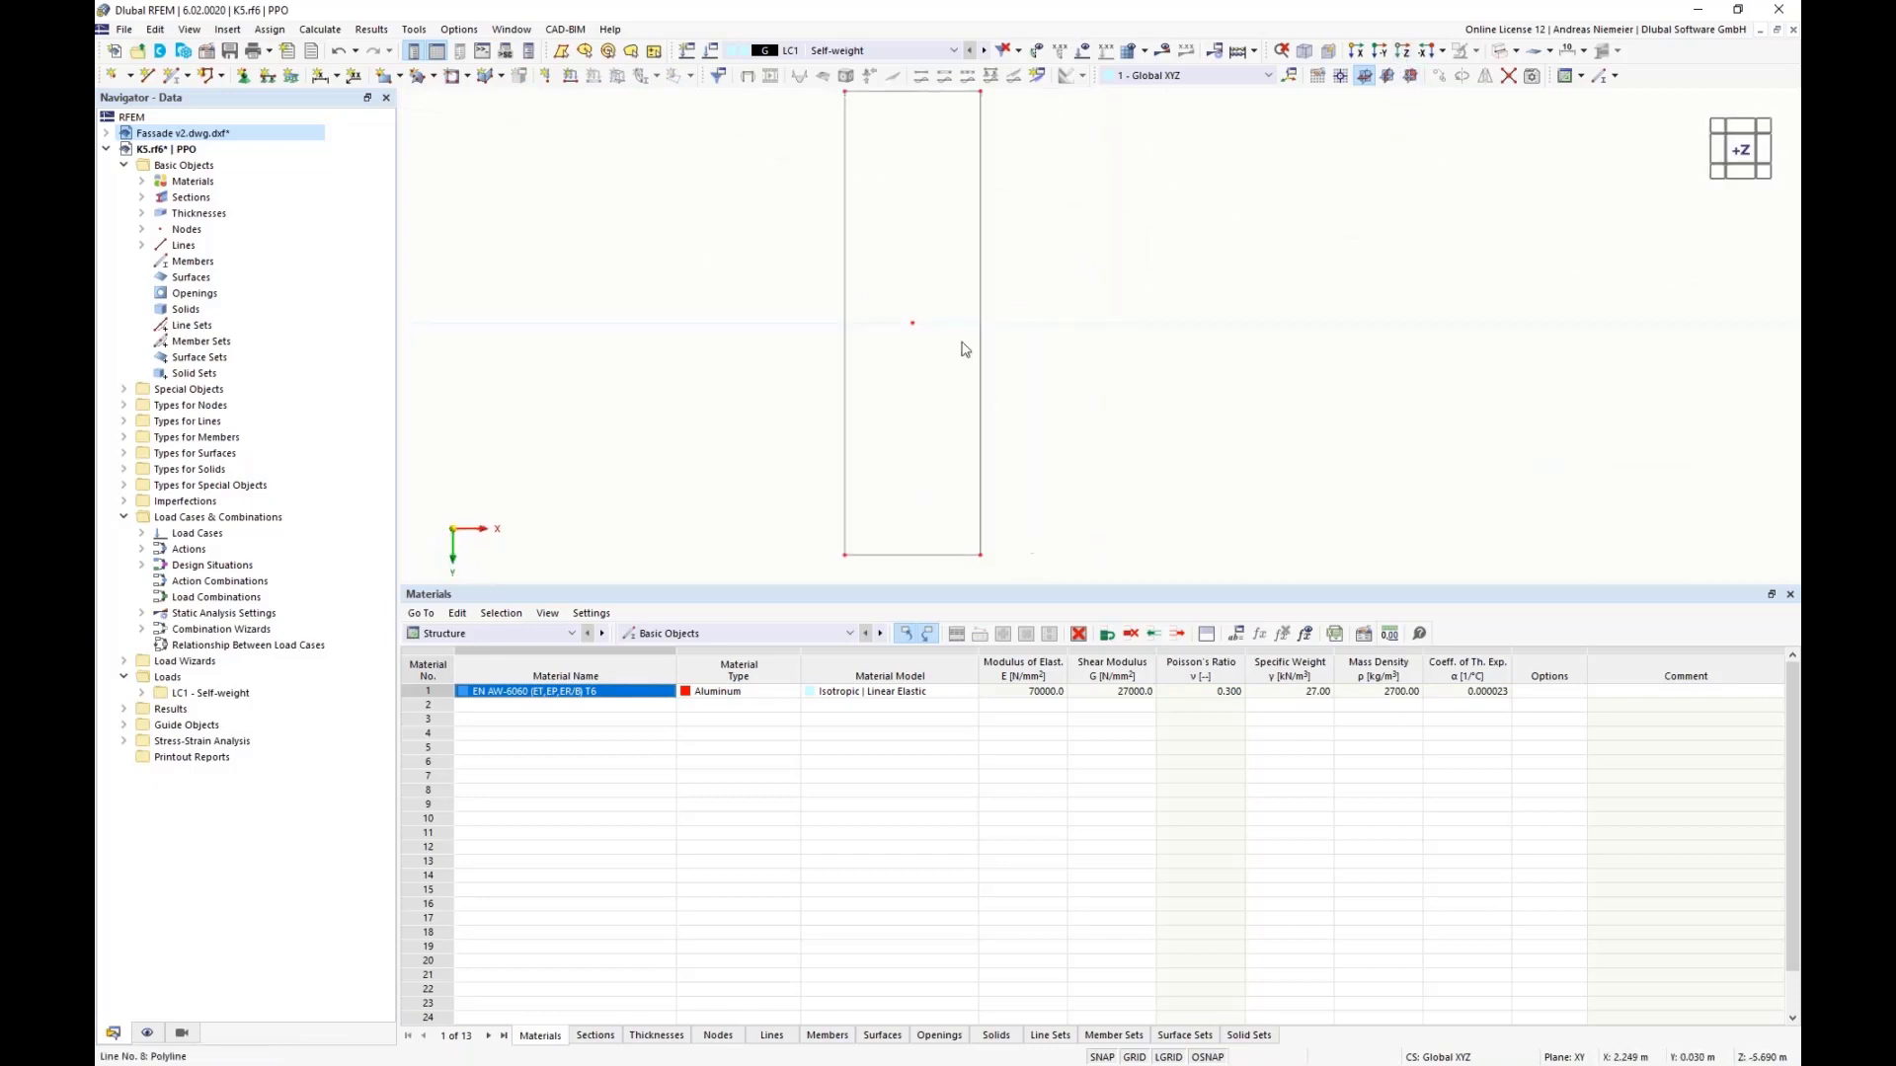
pyautogui.click(483, 59)
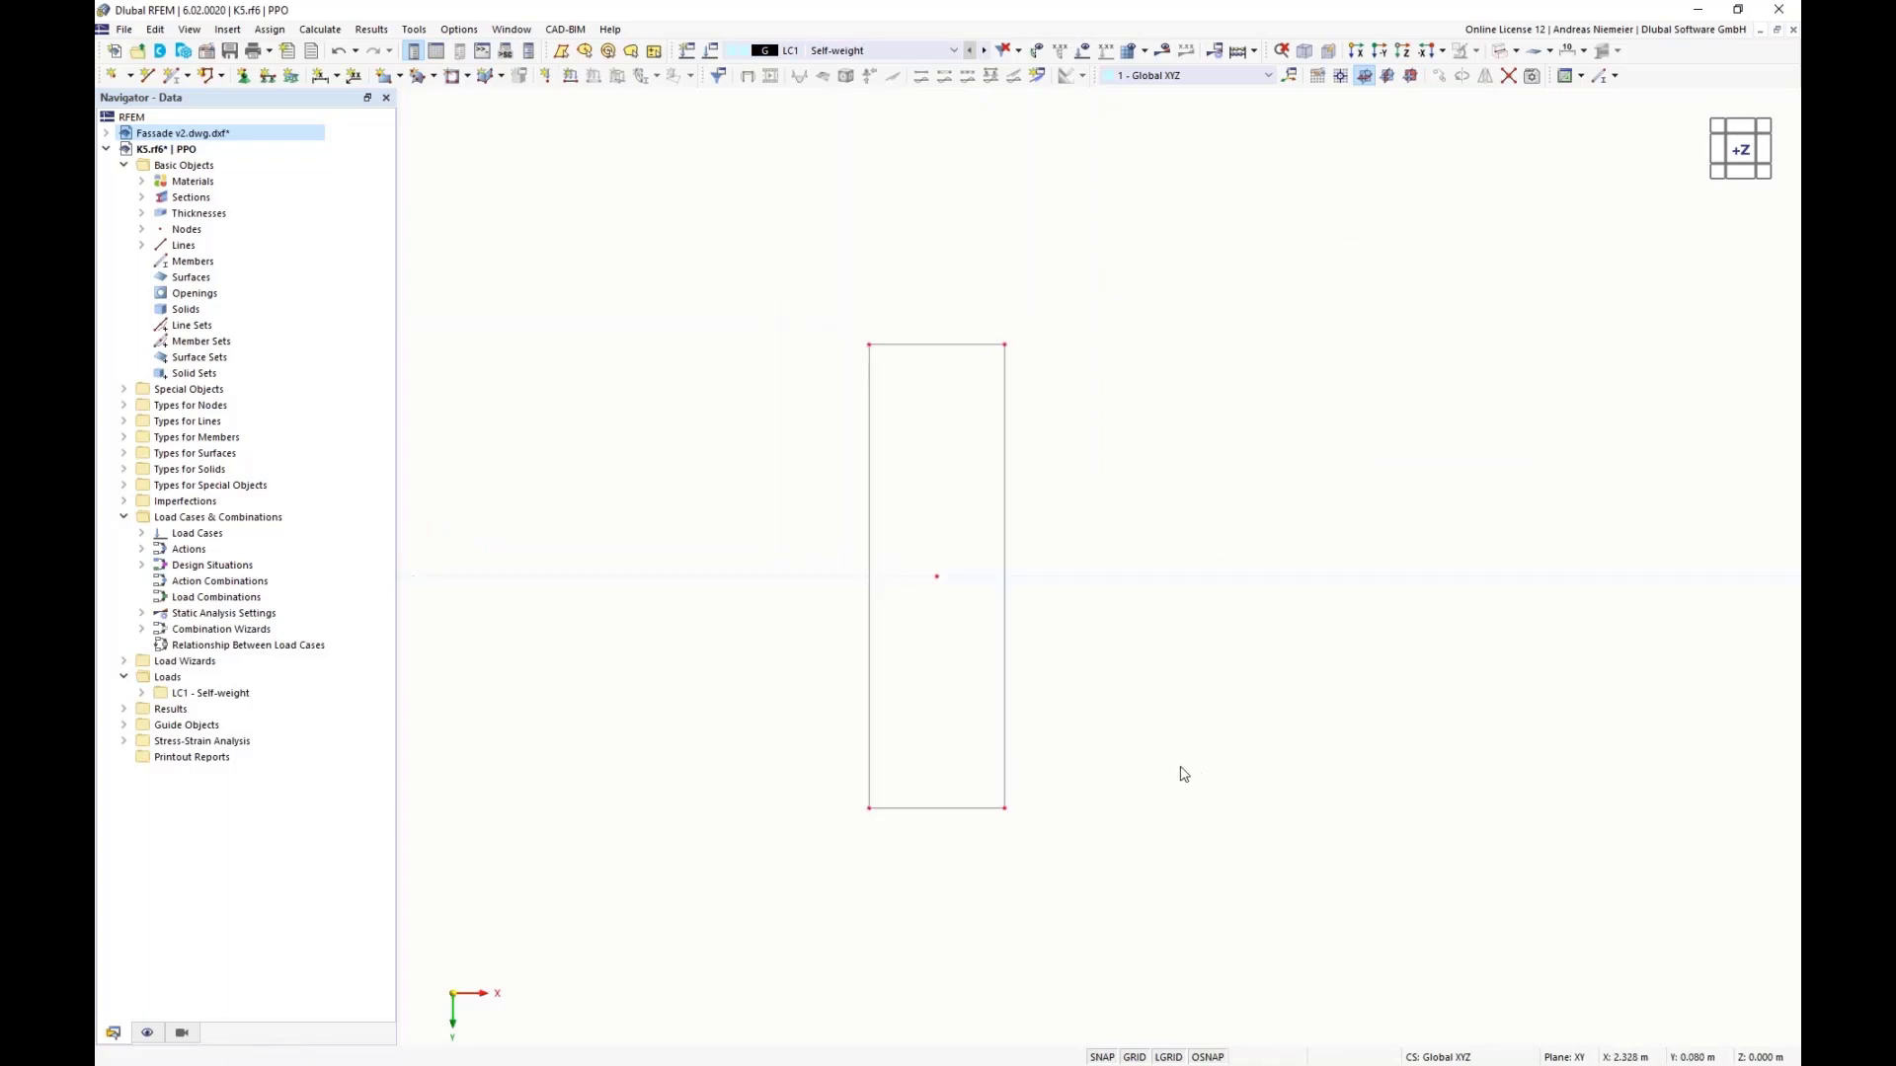
pyautogui.moveTo(1184, 774); pyautogui.dragTo(1107, 776, button='middle')
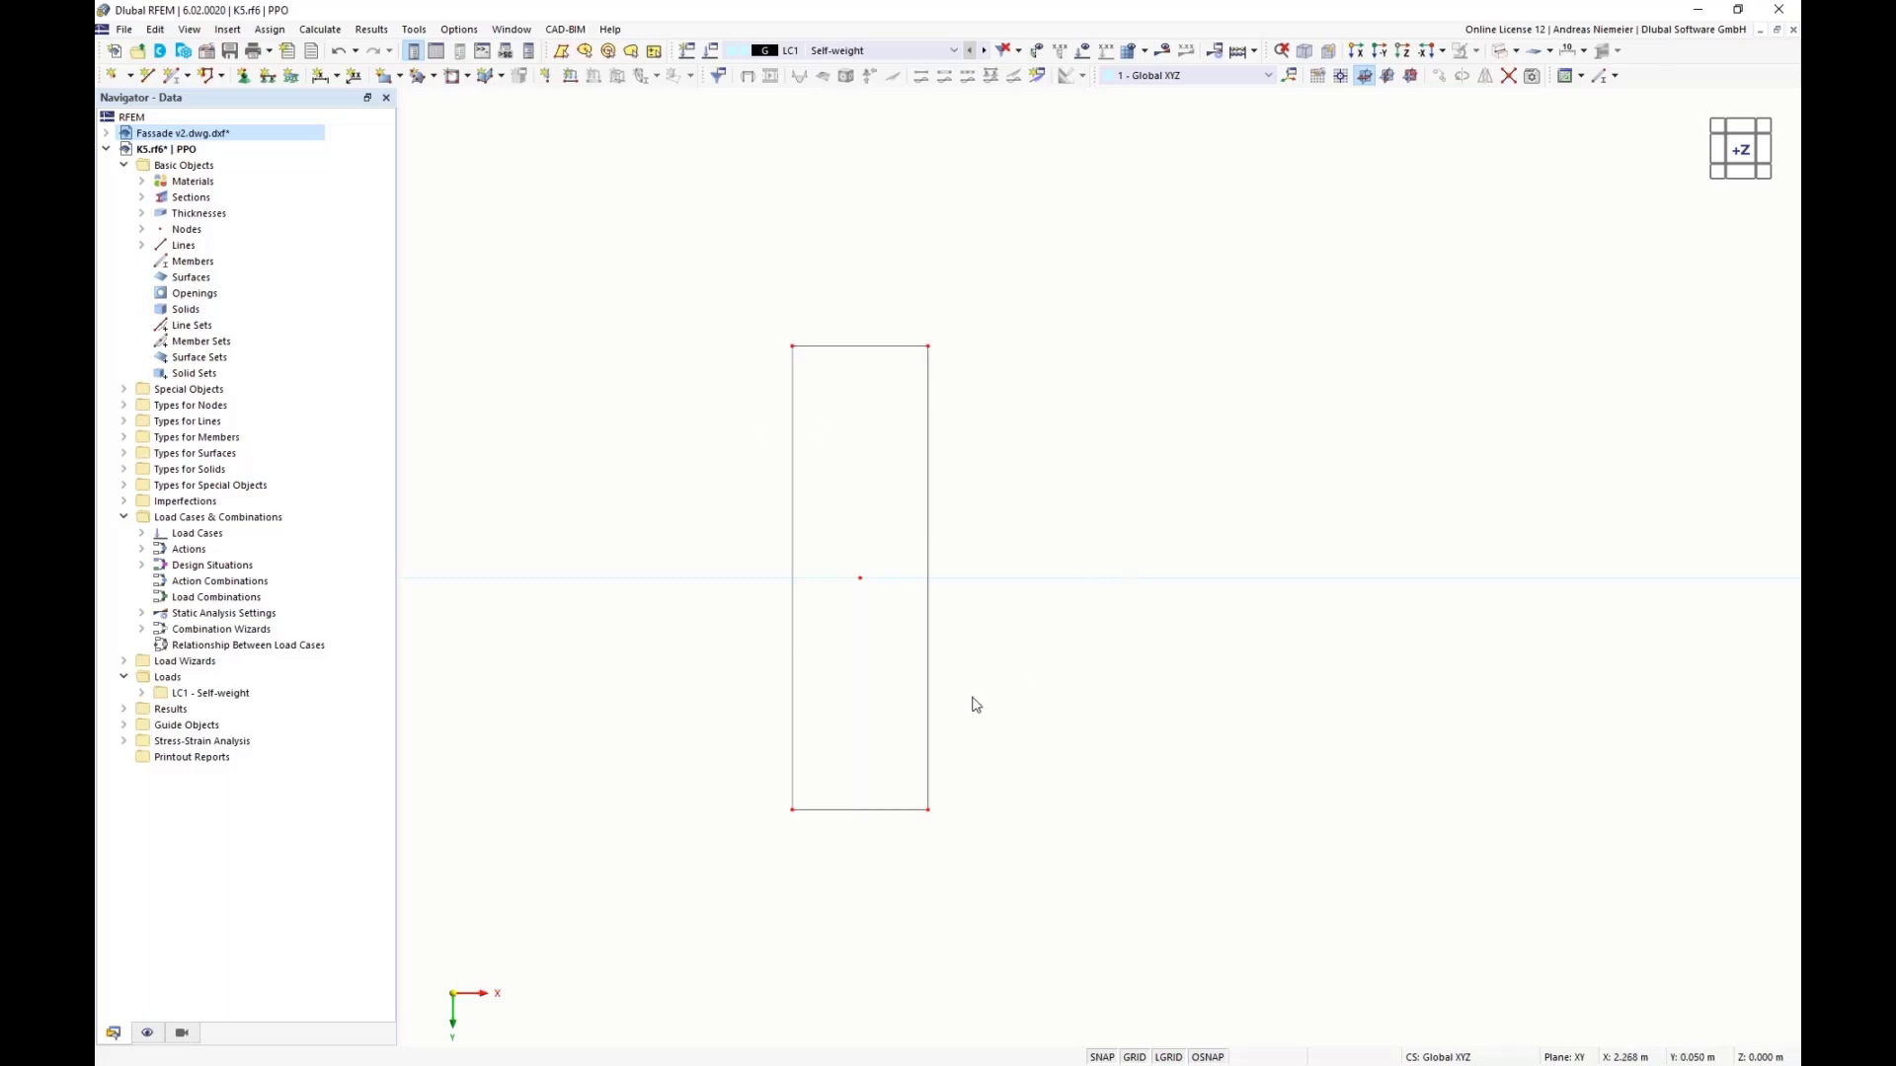
# Step: Start a copy of the rectangle's long edge on the +X side and change the model's length unit to mm
pyautogui.click(929, 686)
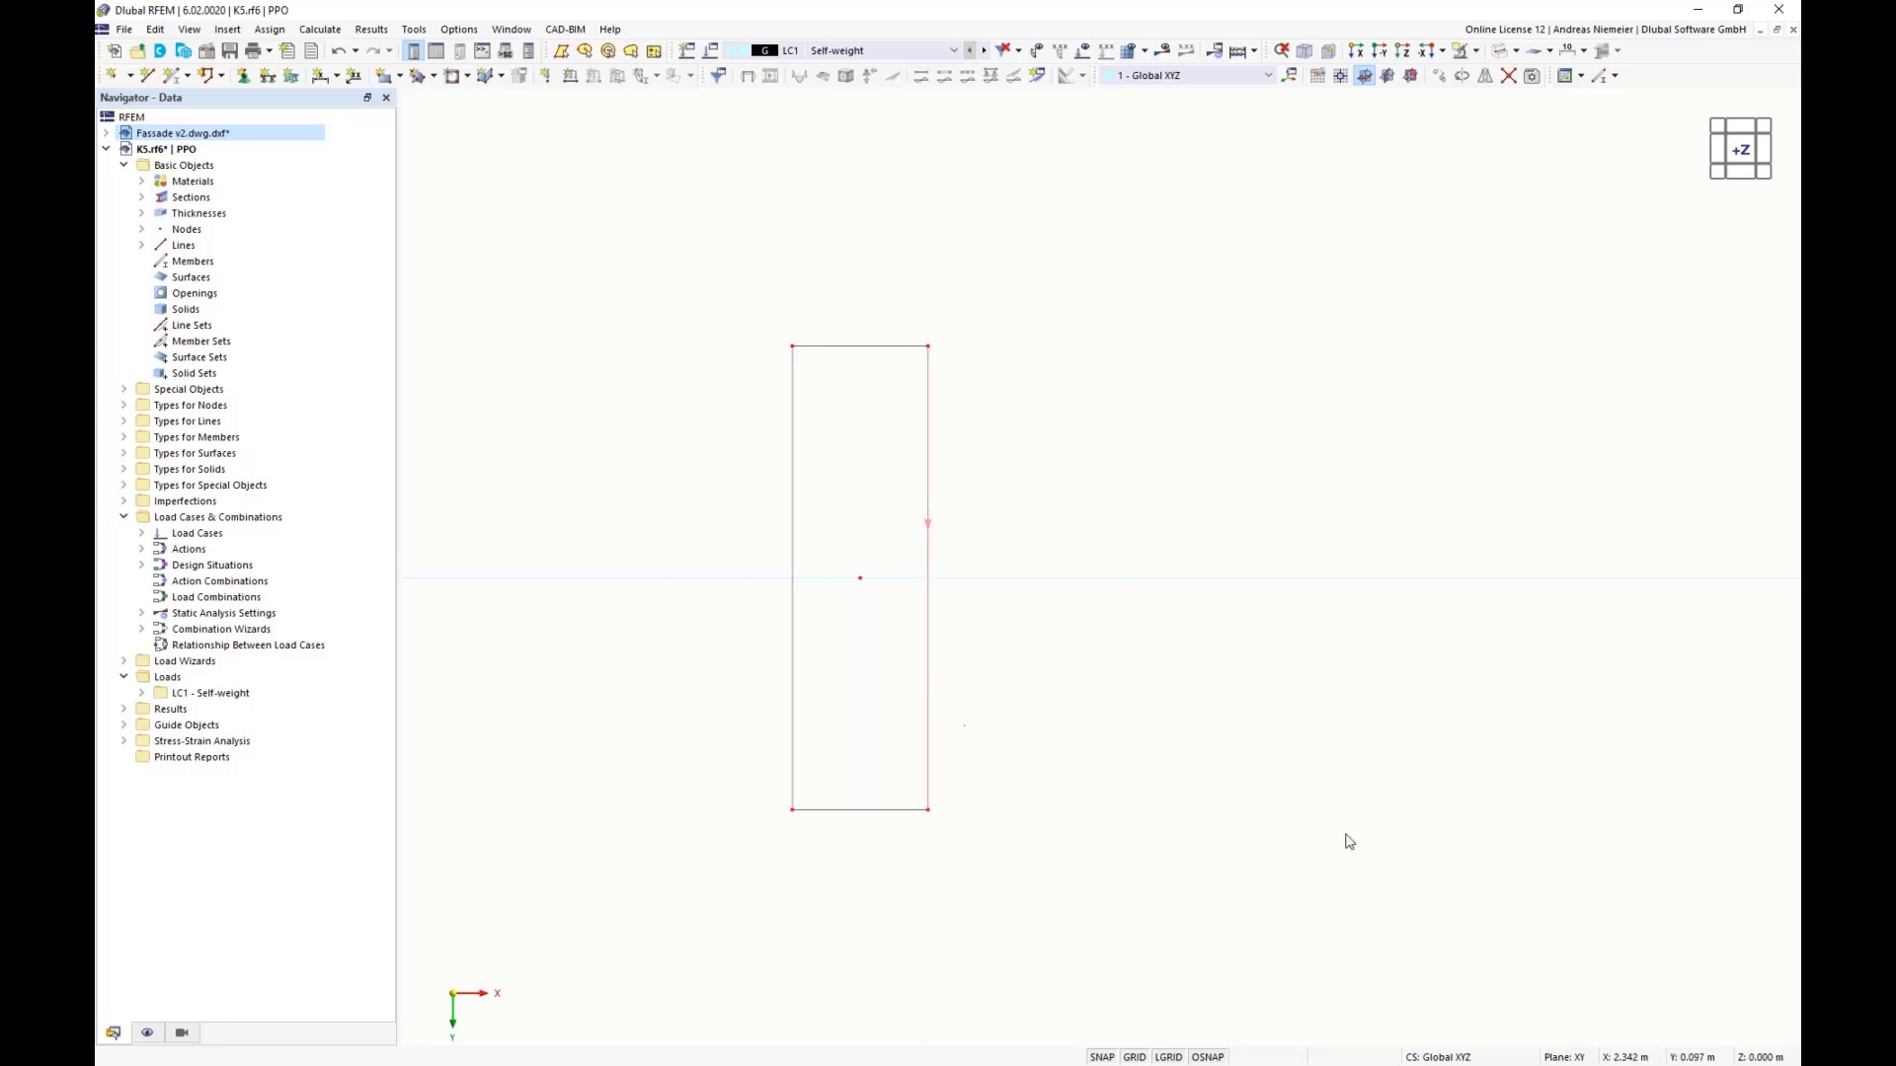
pyautogui.click(1439, 76)
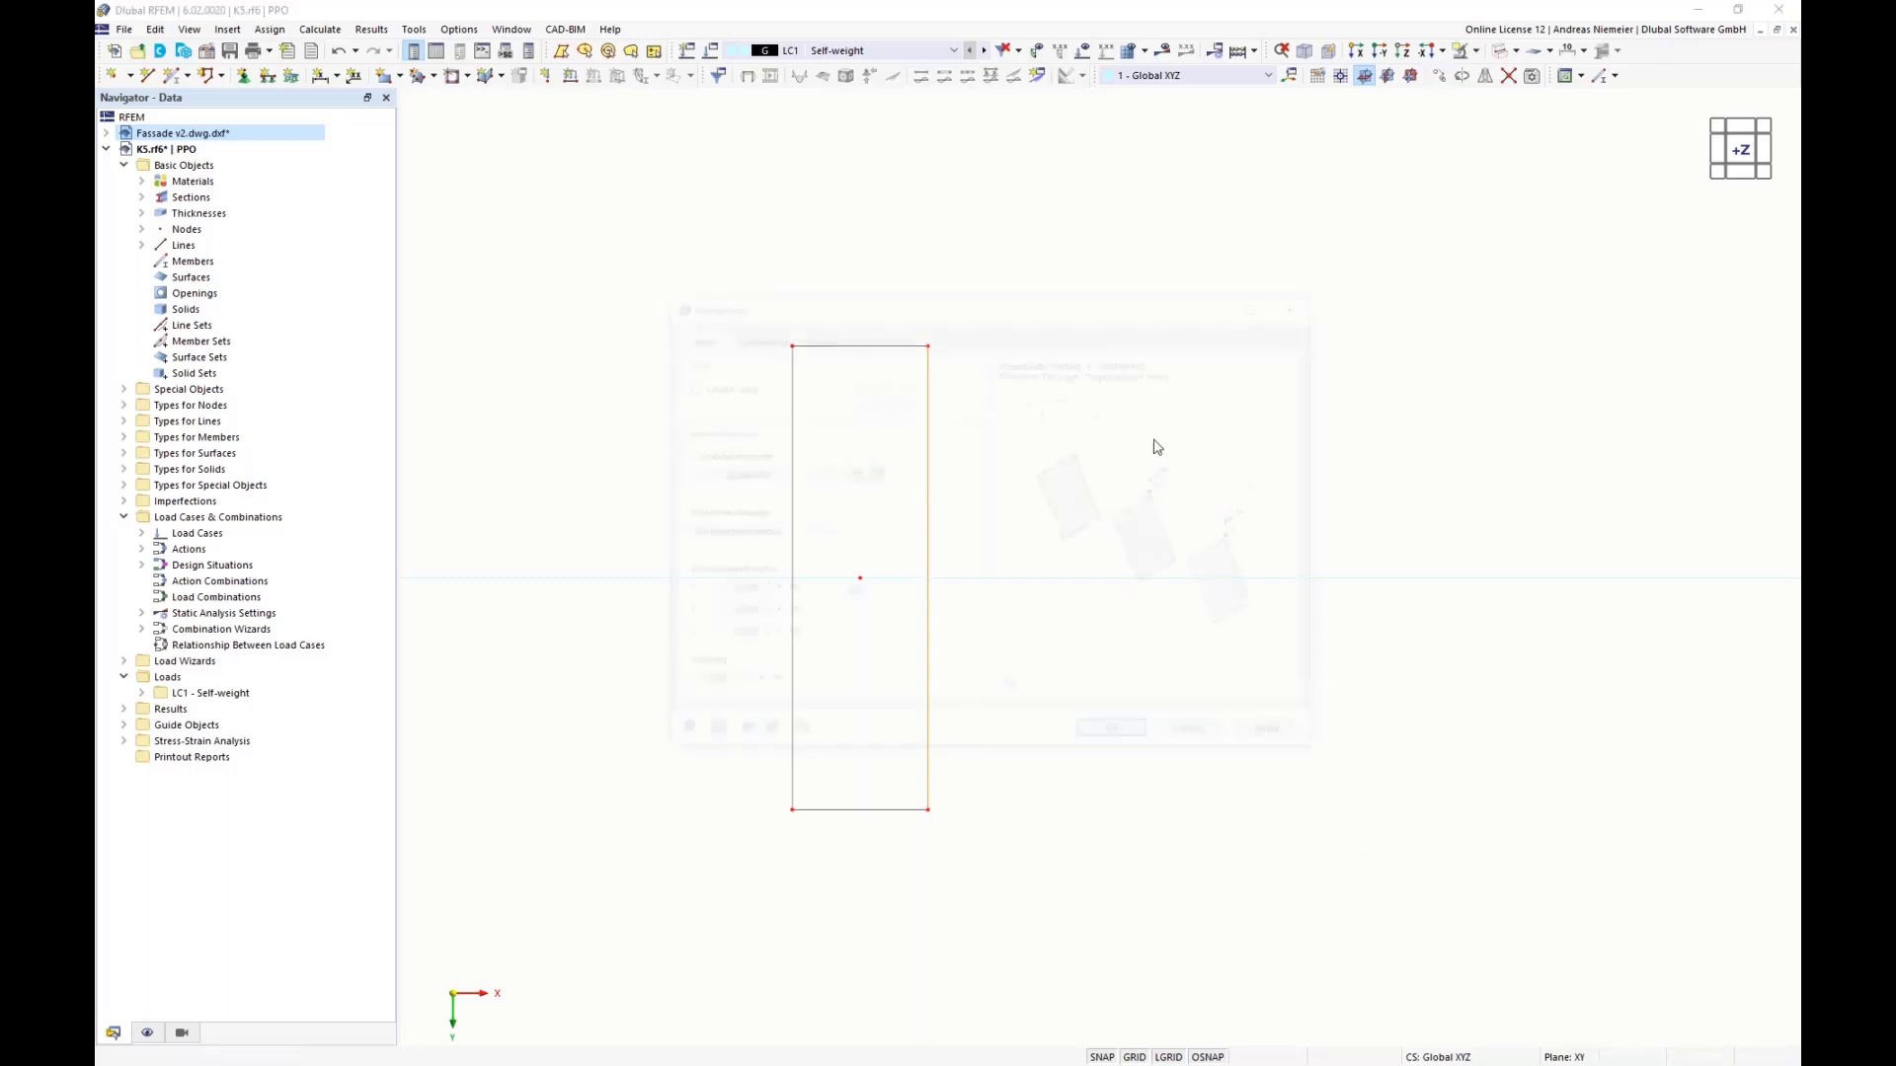
pyautogui.moveTo(1350, 356); pyautogui.dragTo(1371, 348)
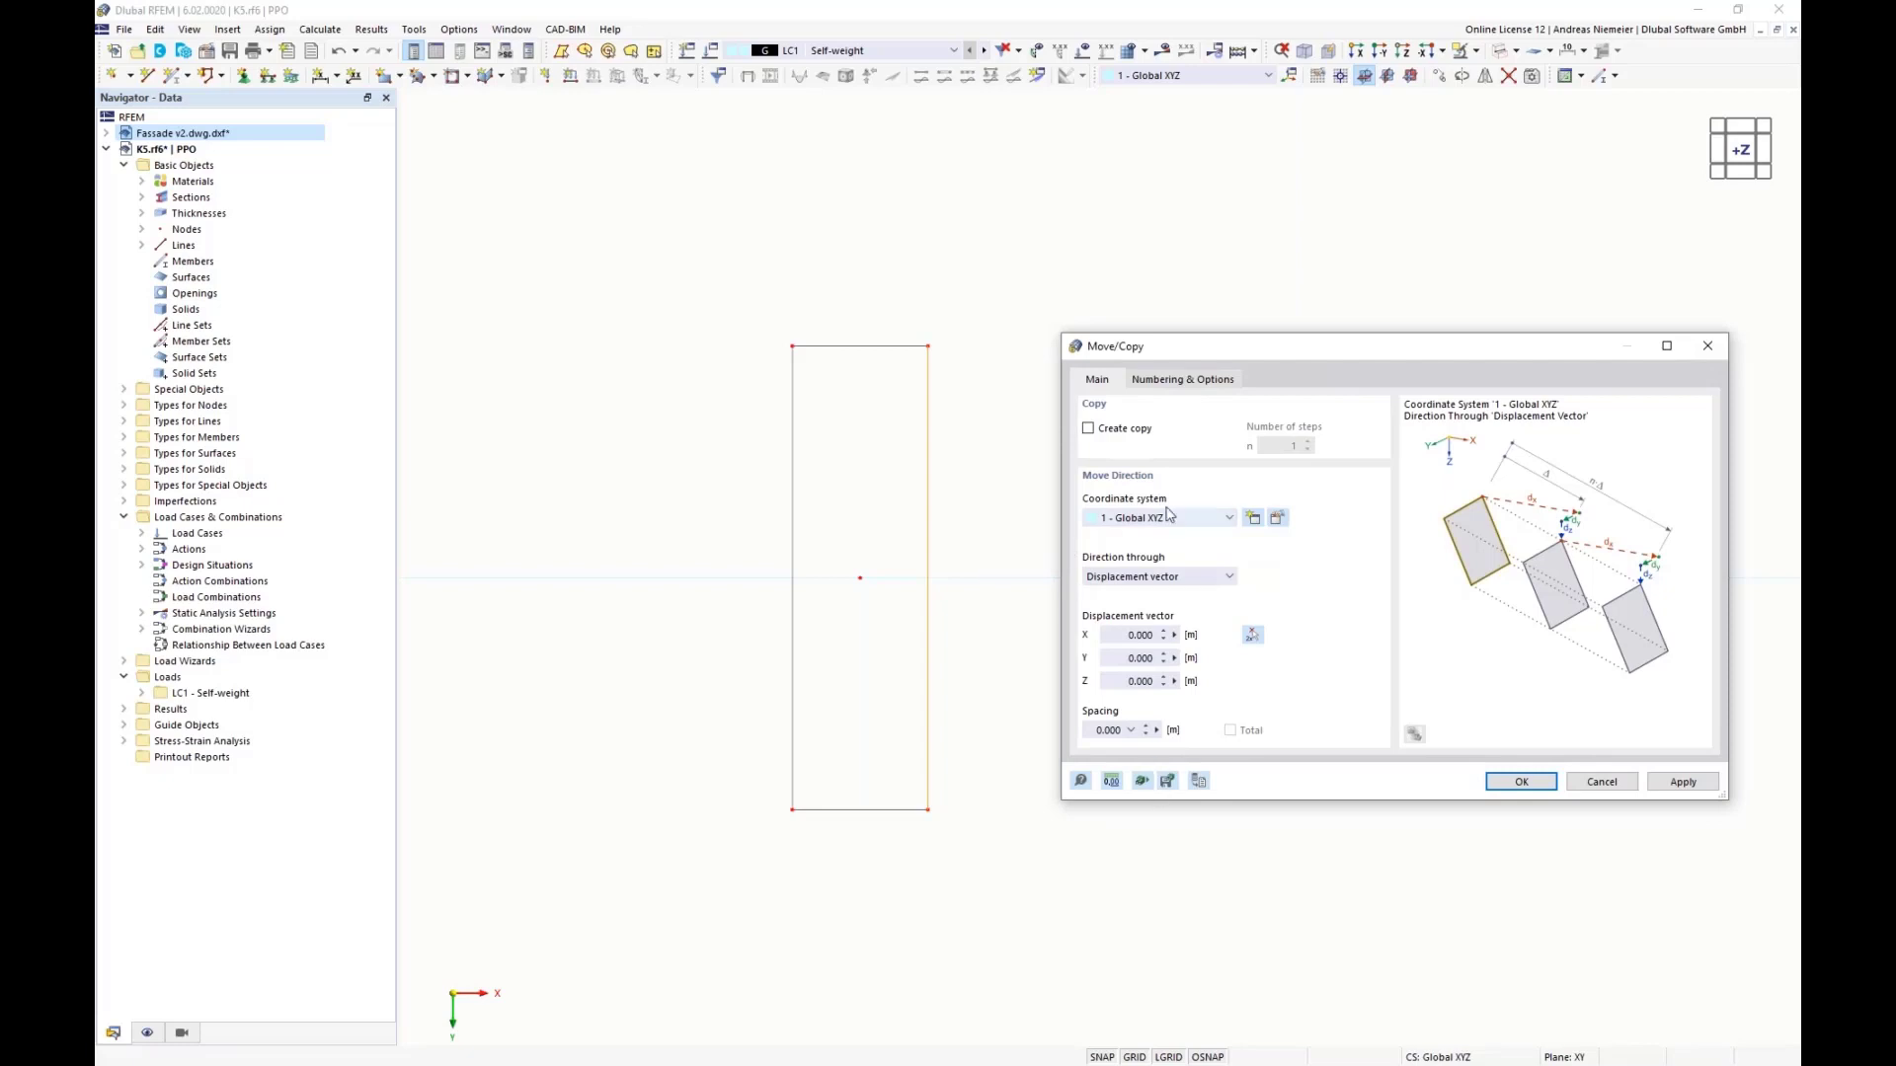
pyautogui.click(1097, 432)
pyautogui.click(1112, 784)
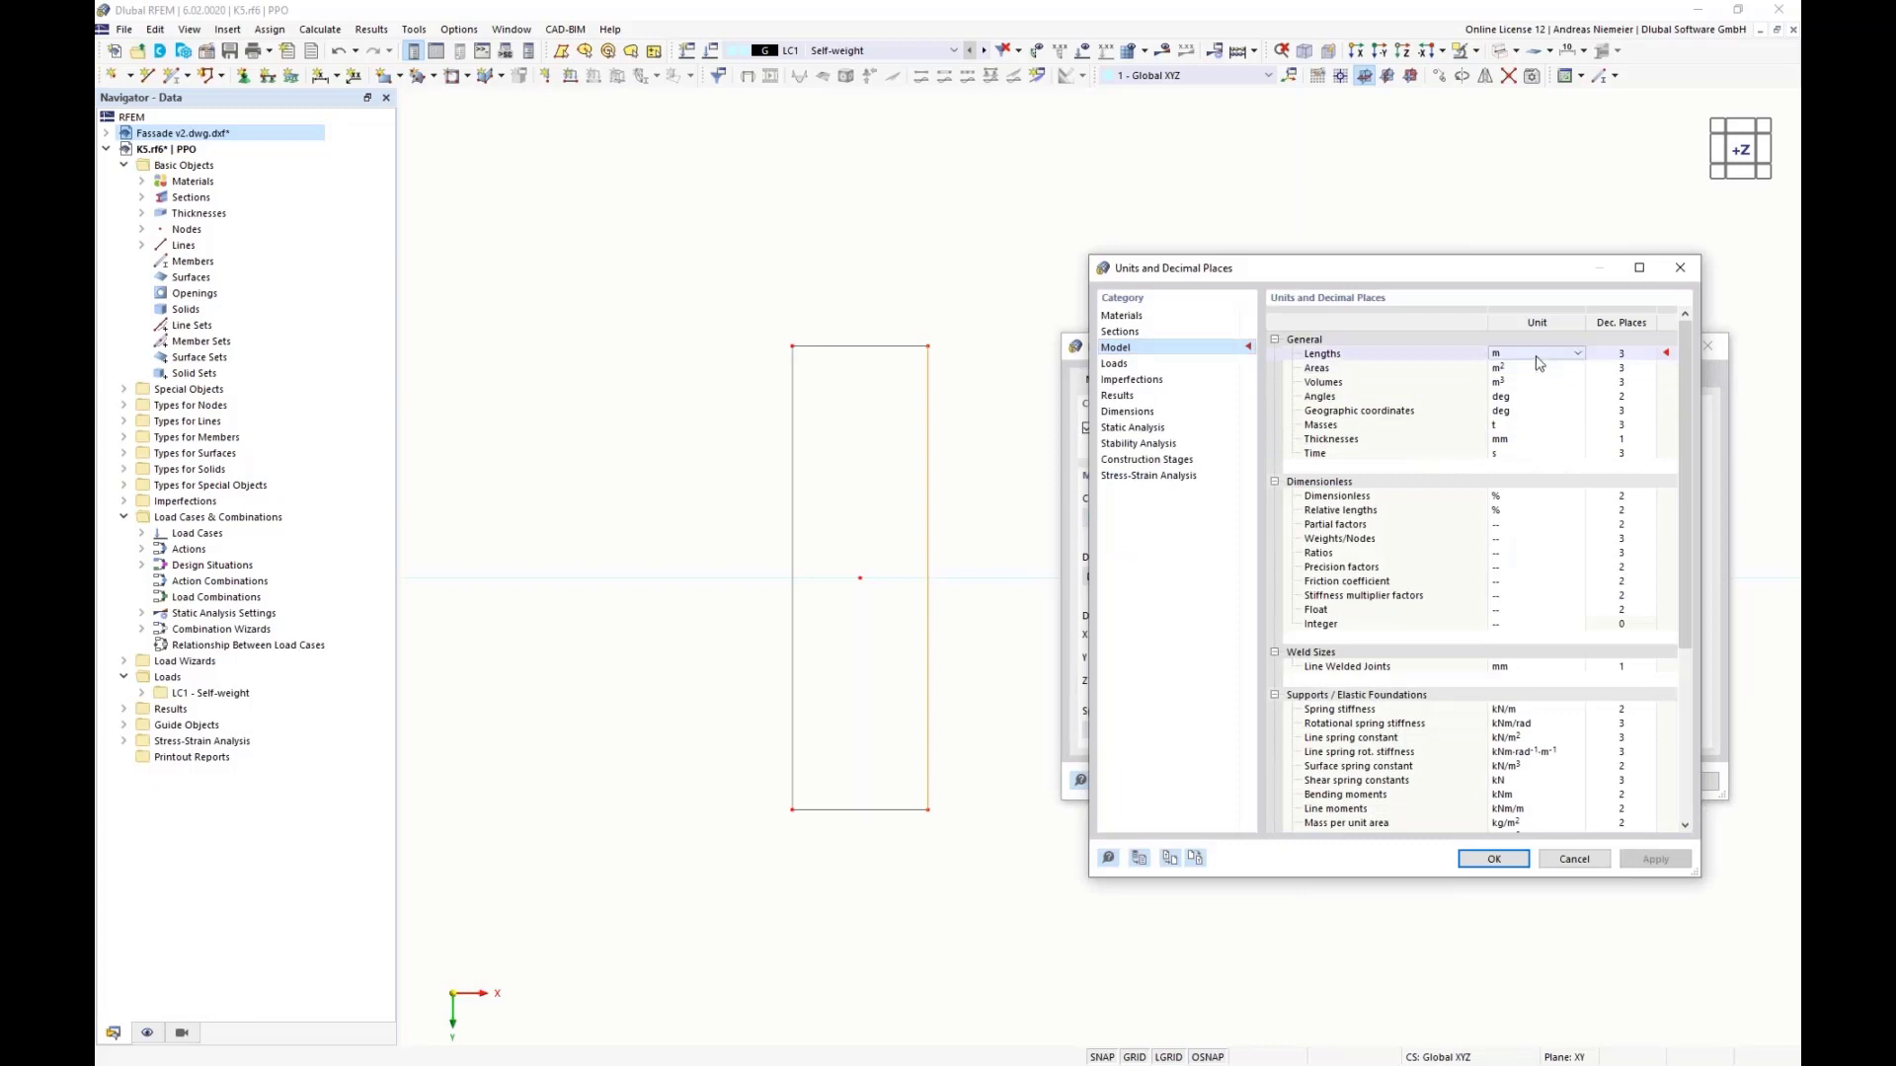
pyautogui.click(1576, 357)
pyautogui.click(1540, 367)
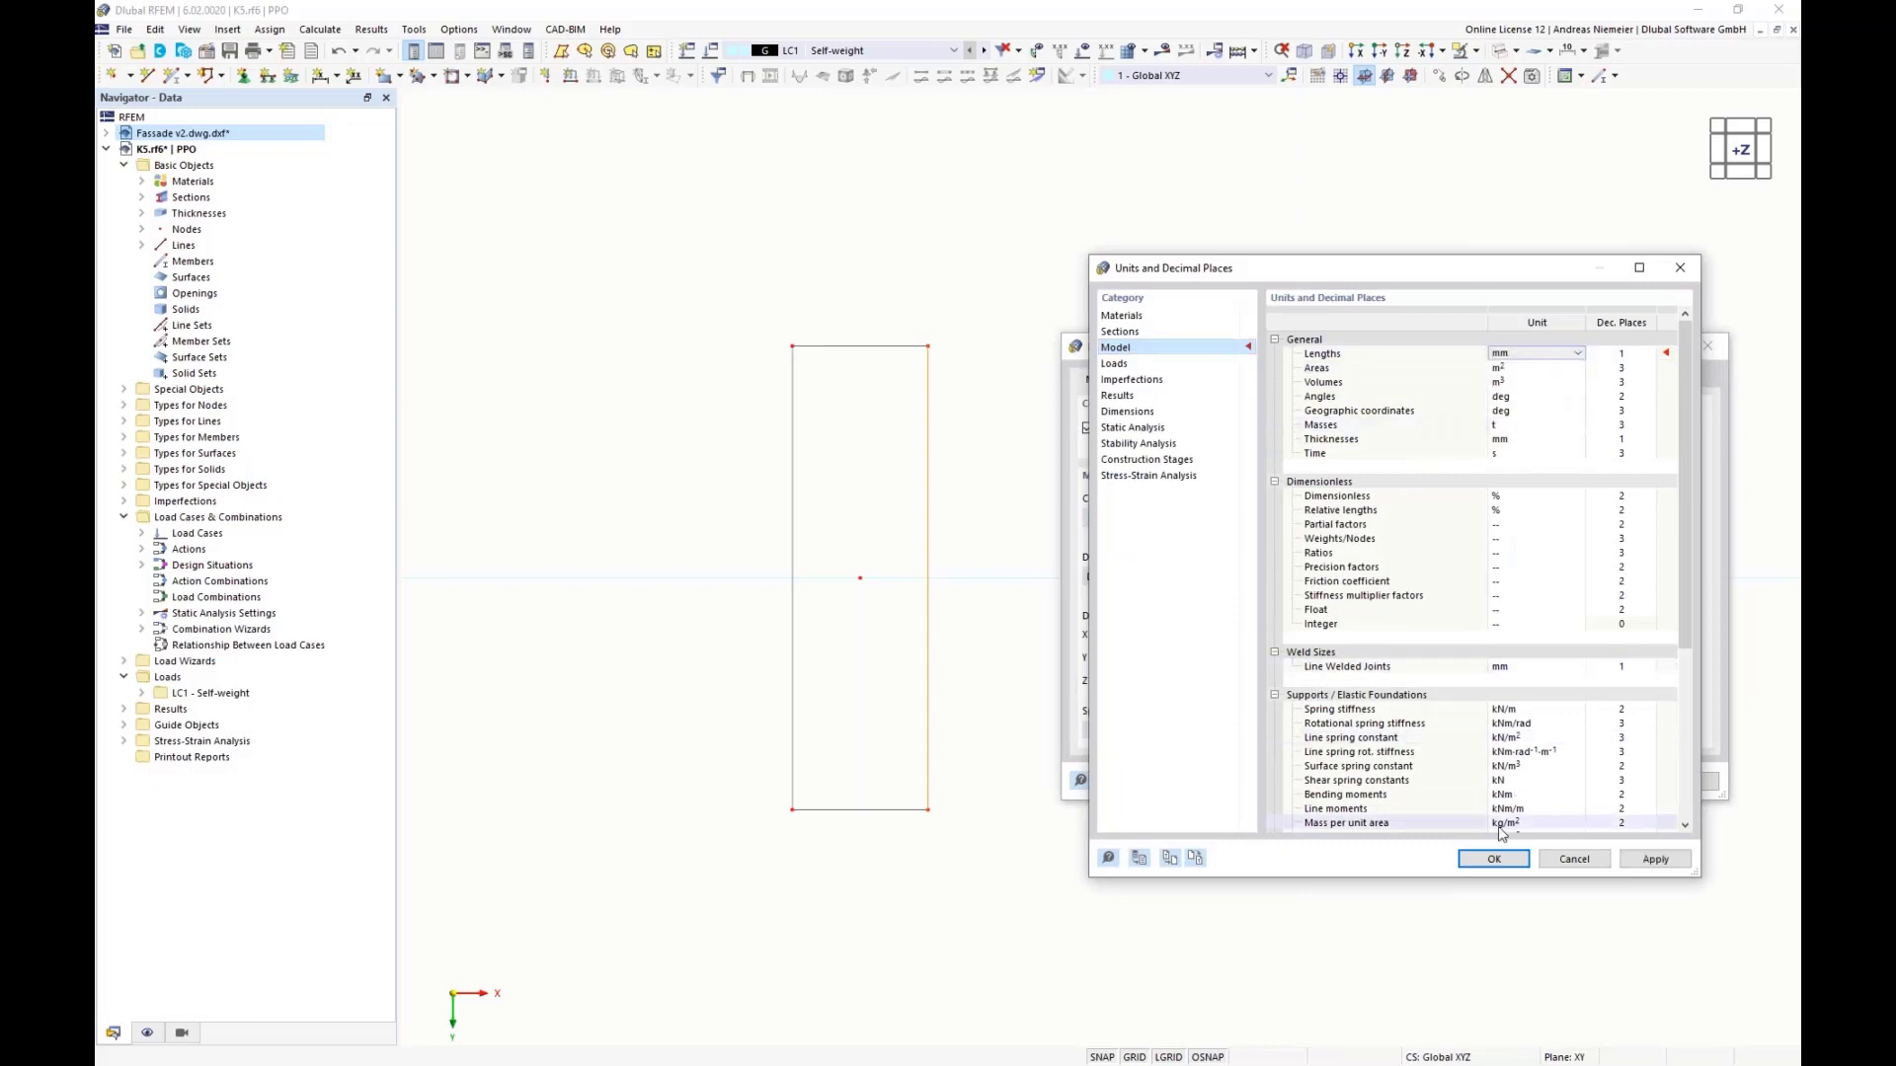
pyautogui.click(1493, 859)
# Step: Copy the edge outward by 1.5+5 mm in X and place a matching copy outside the opposite long edge
pyautogui.click(1128, 630)
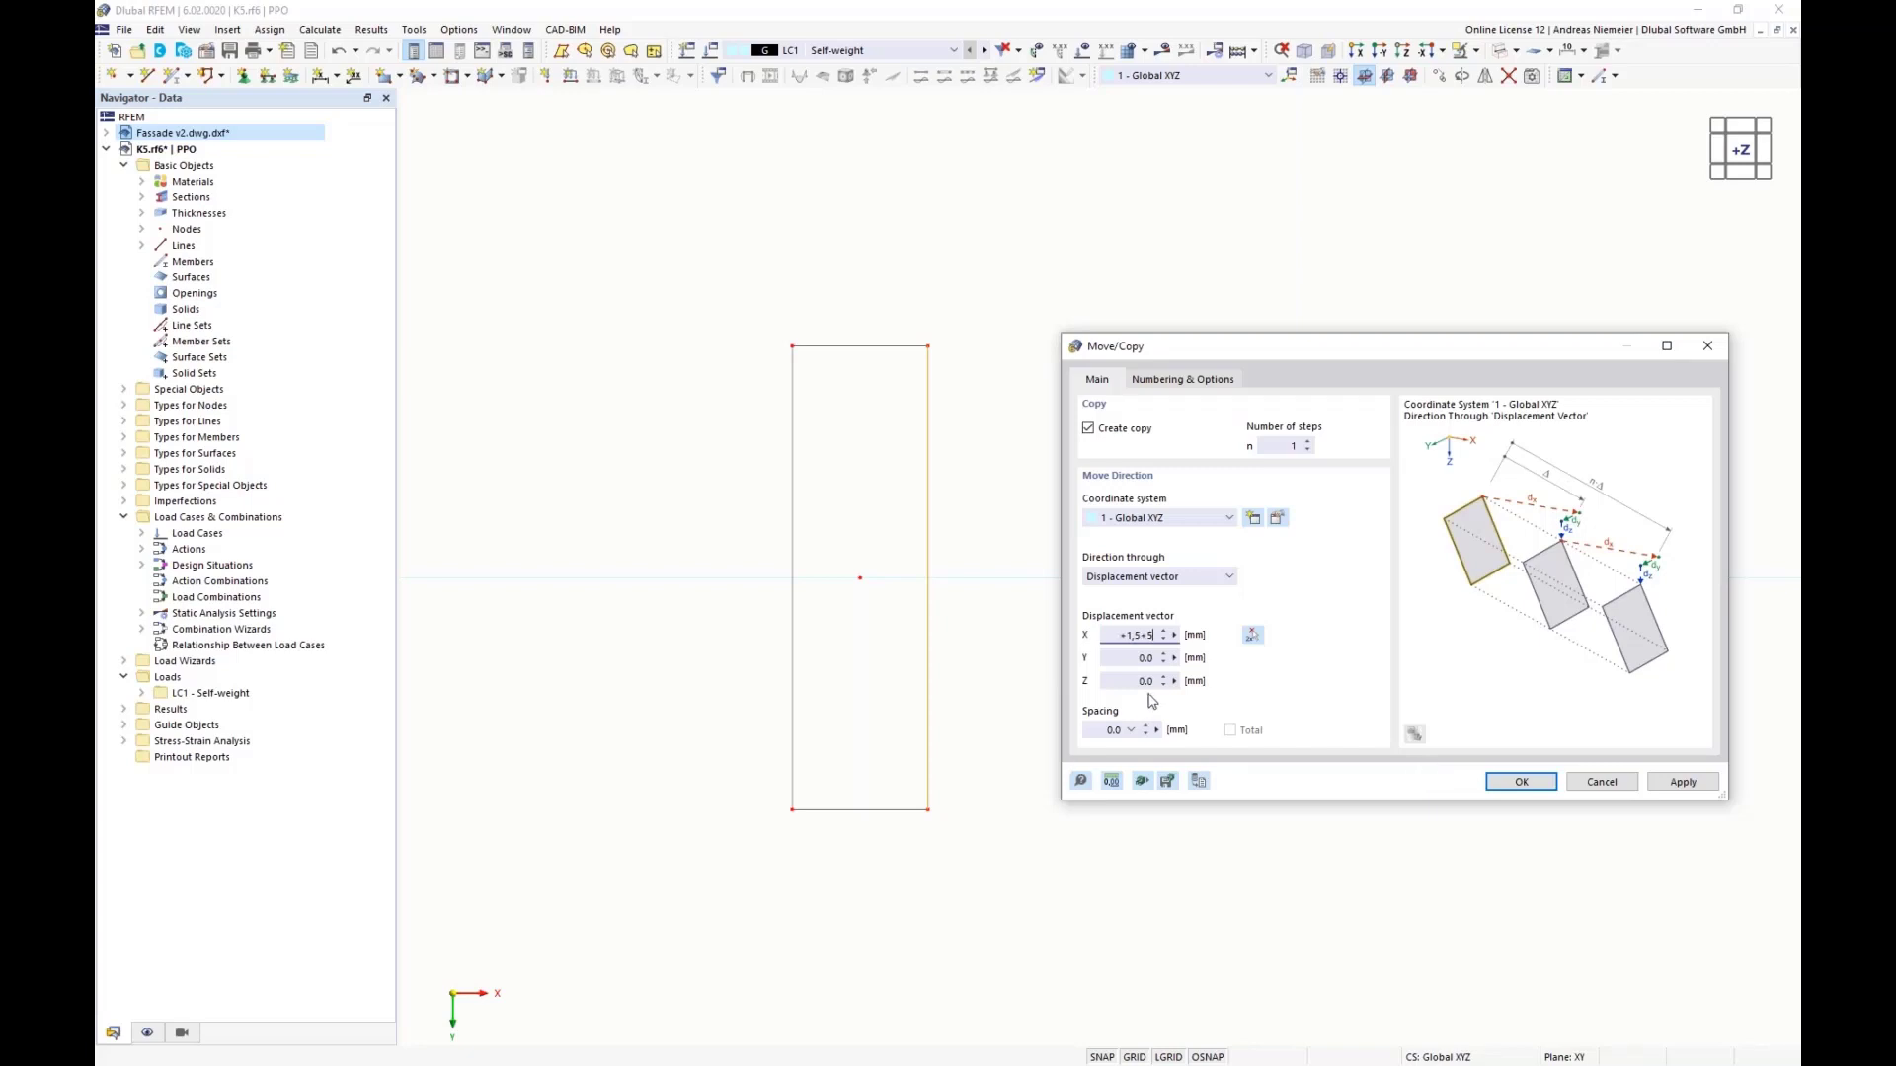
pyautogui.click(1150, 656)
pyautogui.click(1517, 782)
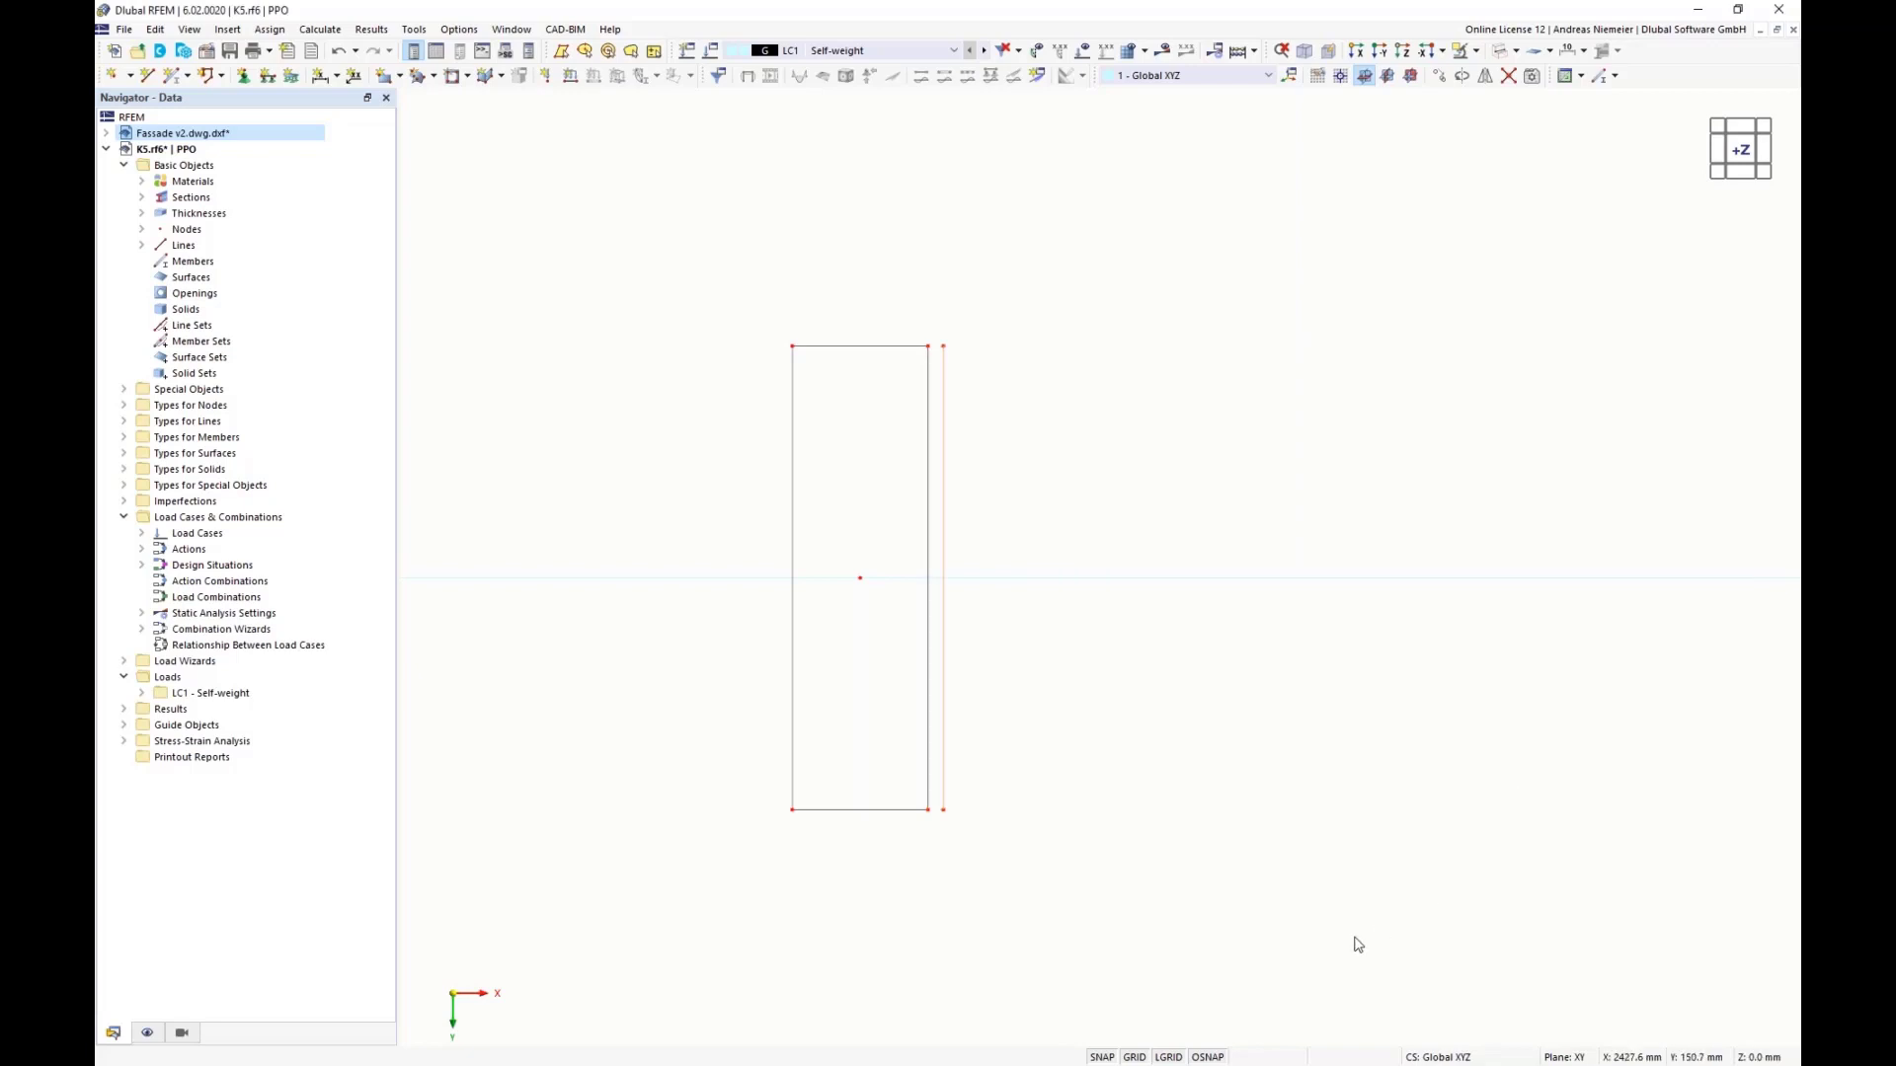
pyautogui.click(928, 600)
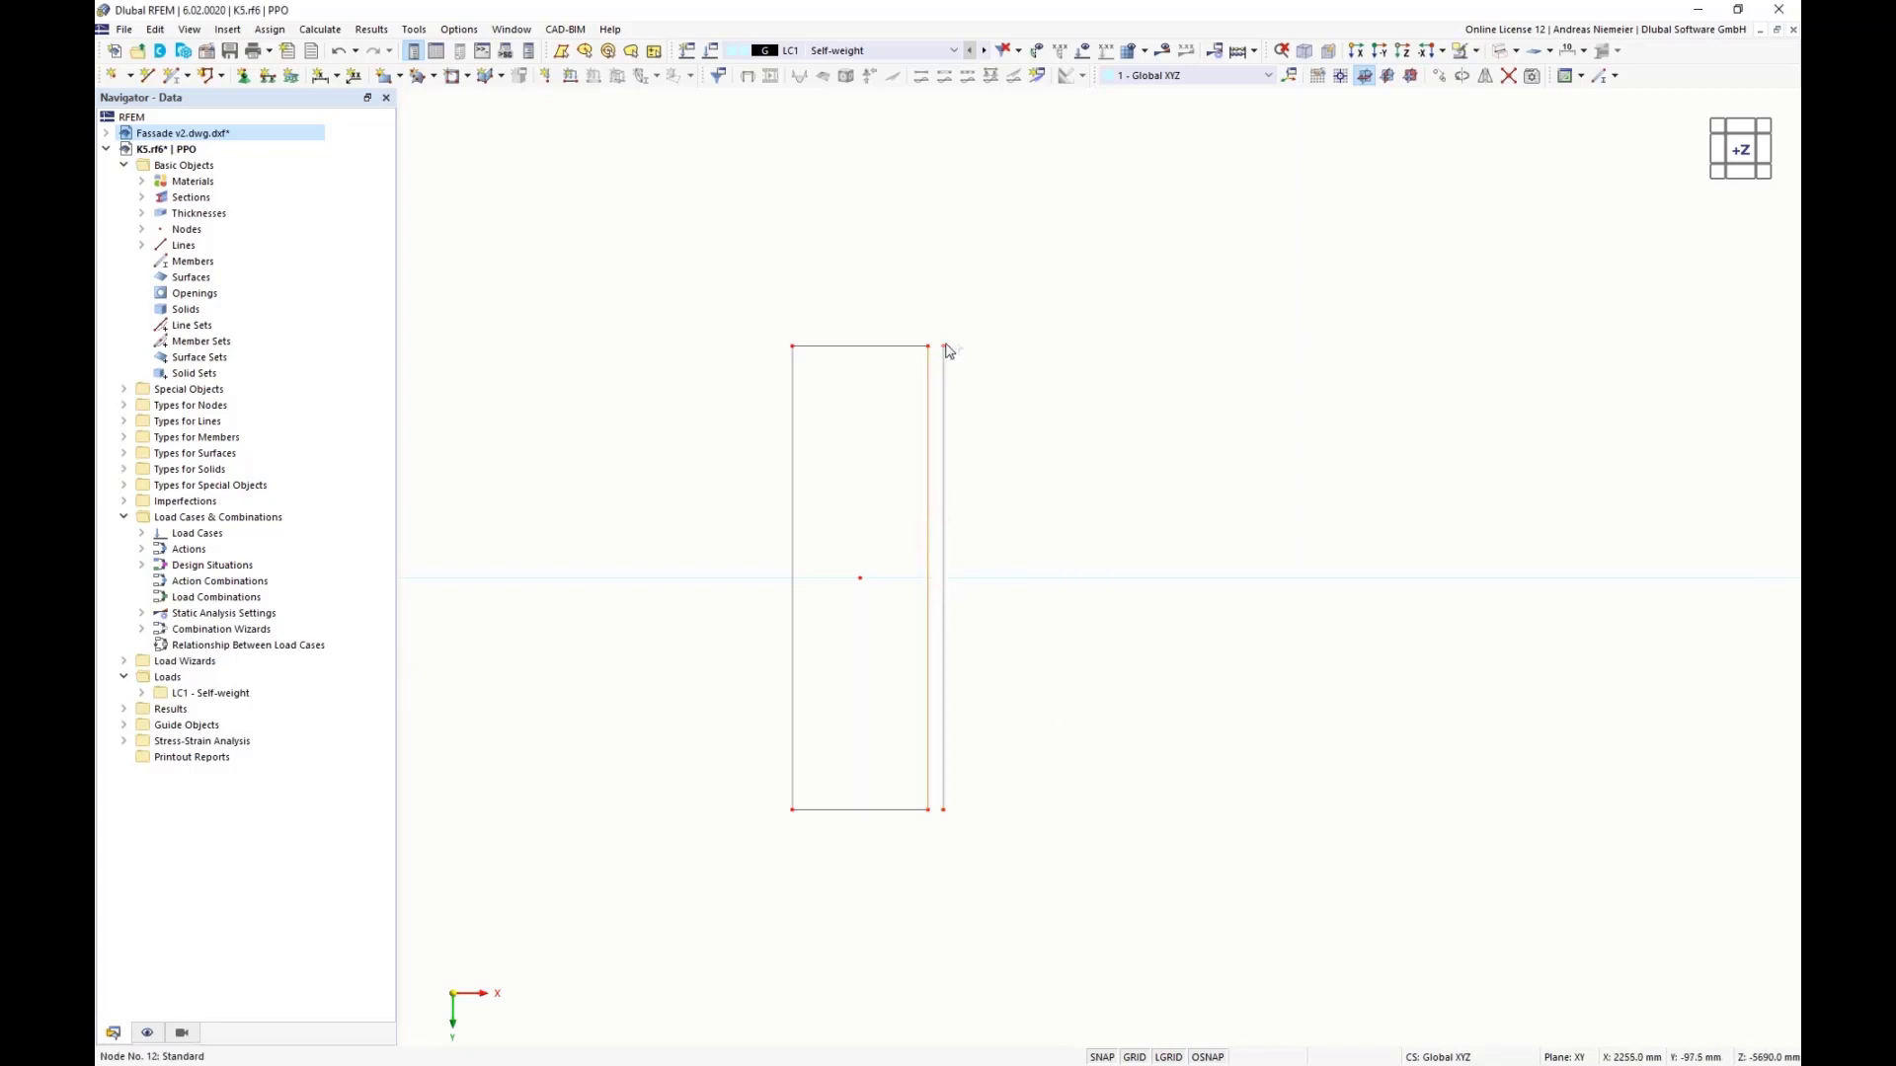
pyautogui.moveTo(945, 347); pyautogui.dragTo(795, 349)
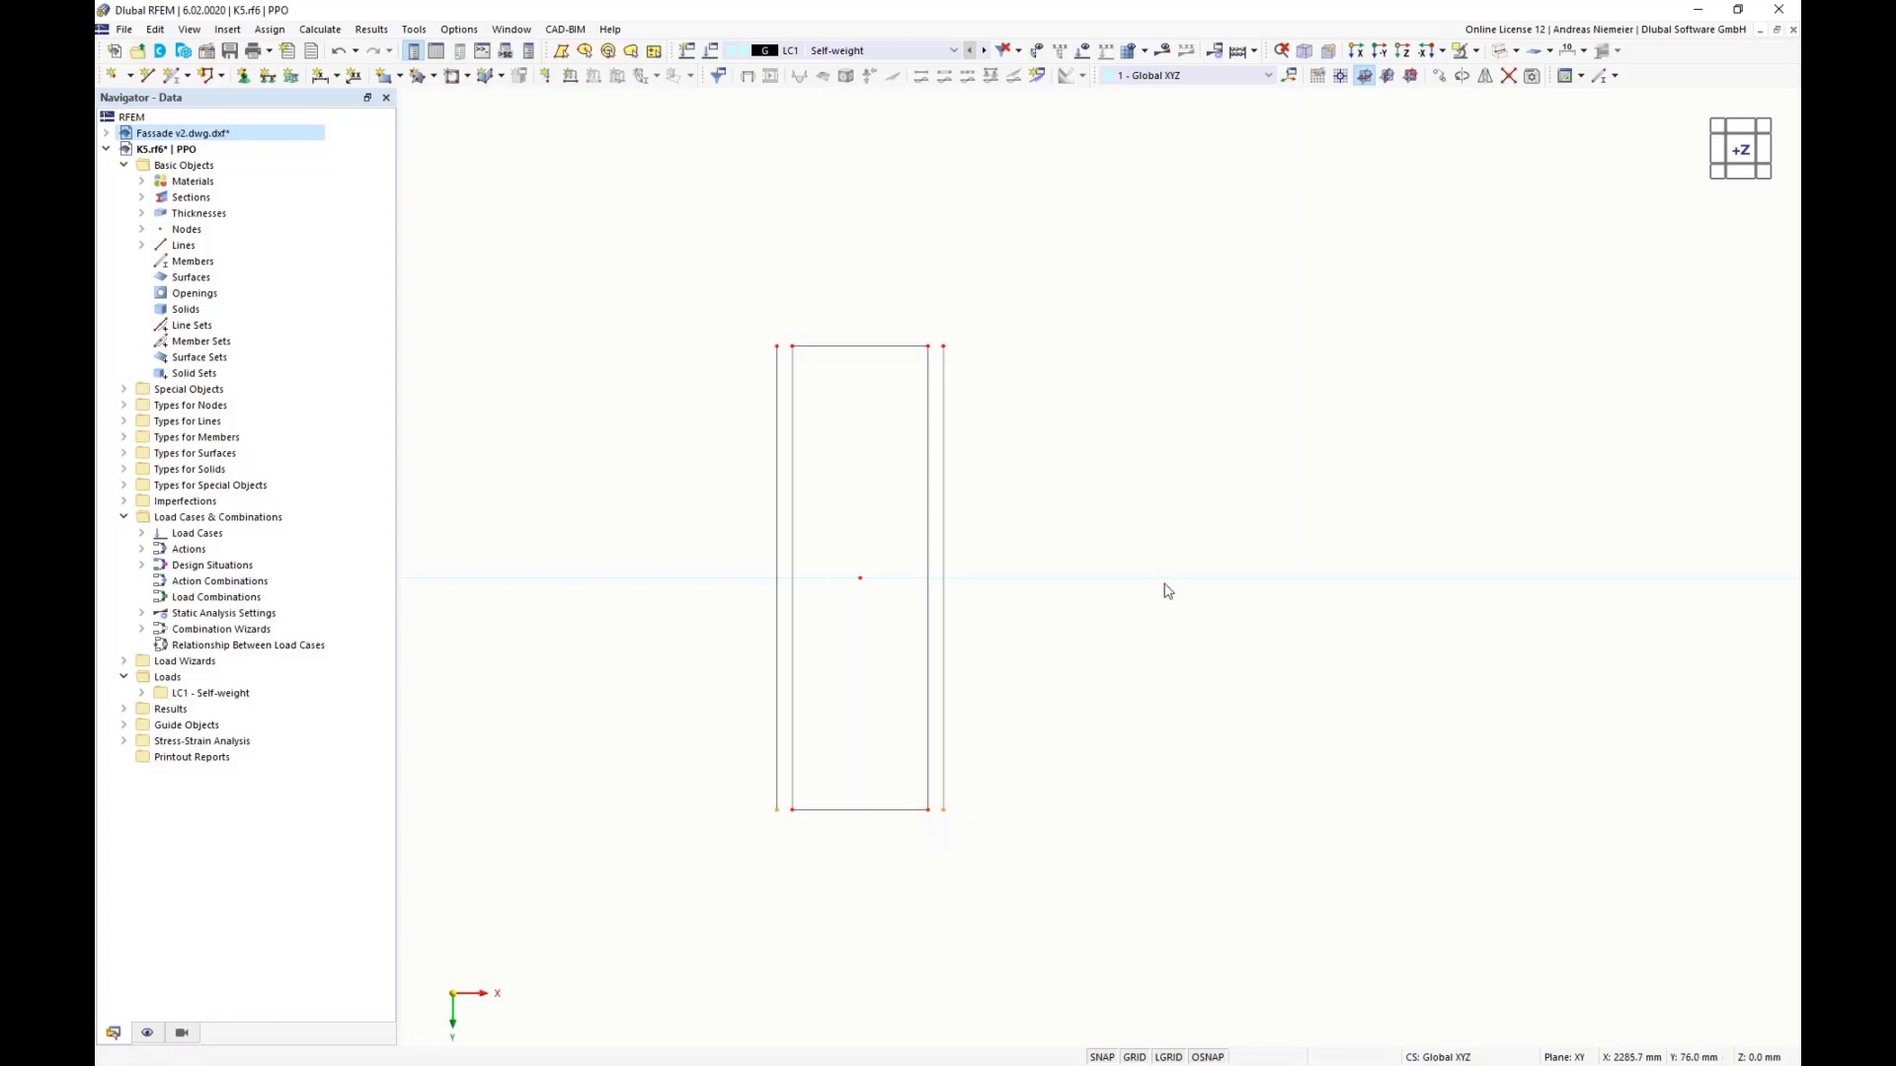
# Step: Move the +Y end nodes of both offset lines by -30 mm in Y without creating a copy
pyautogui.click(1440, 76)
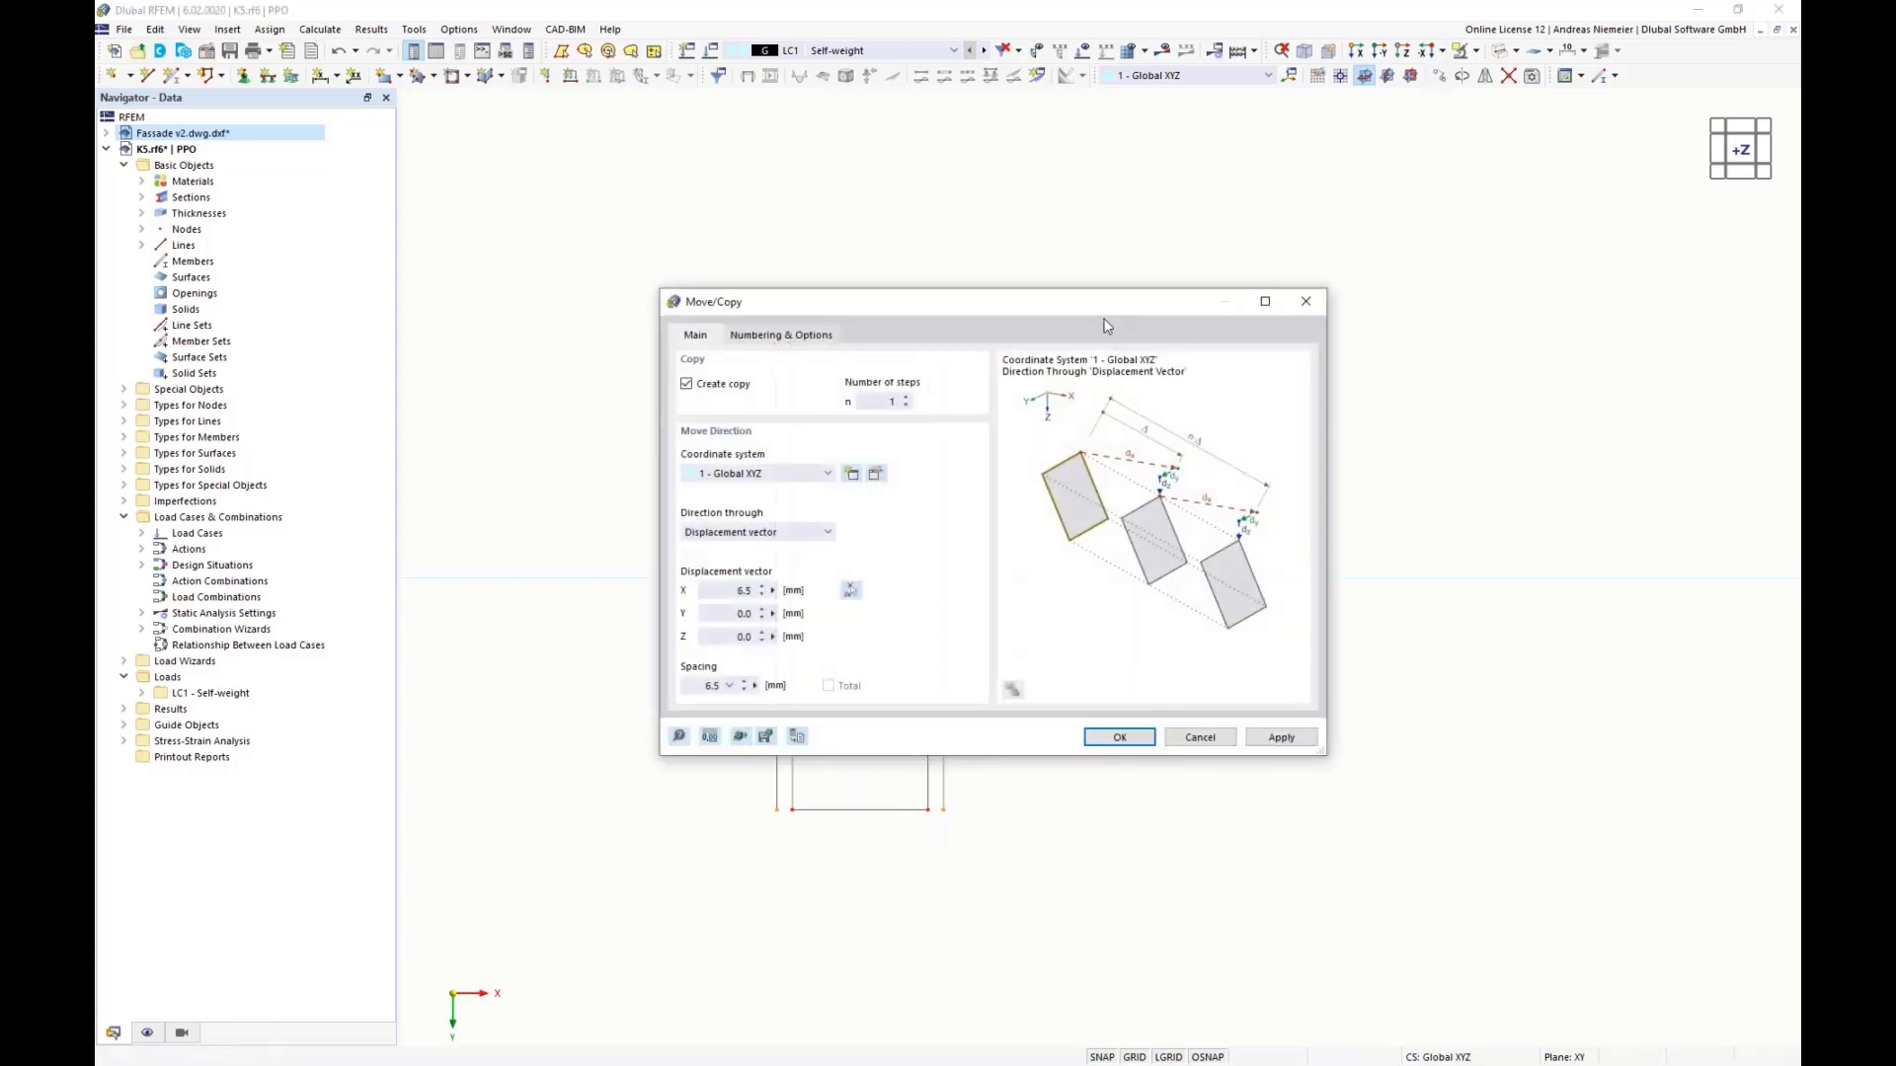
pyautogui.moveTo(1106, 300); pyautogui.dragTo(1581, 317)
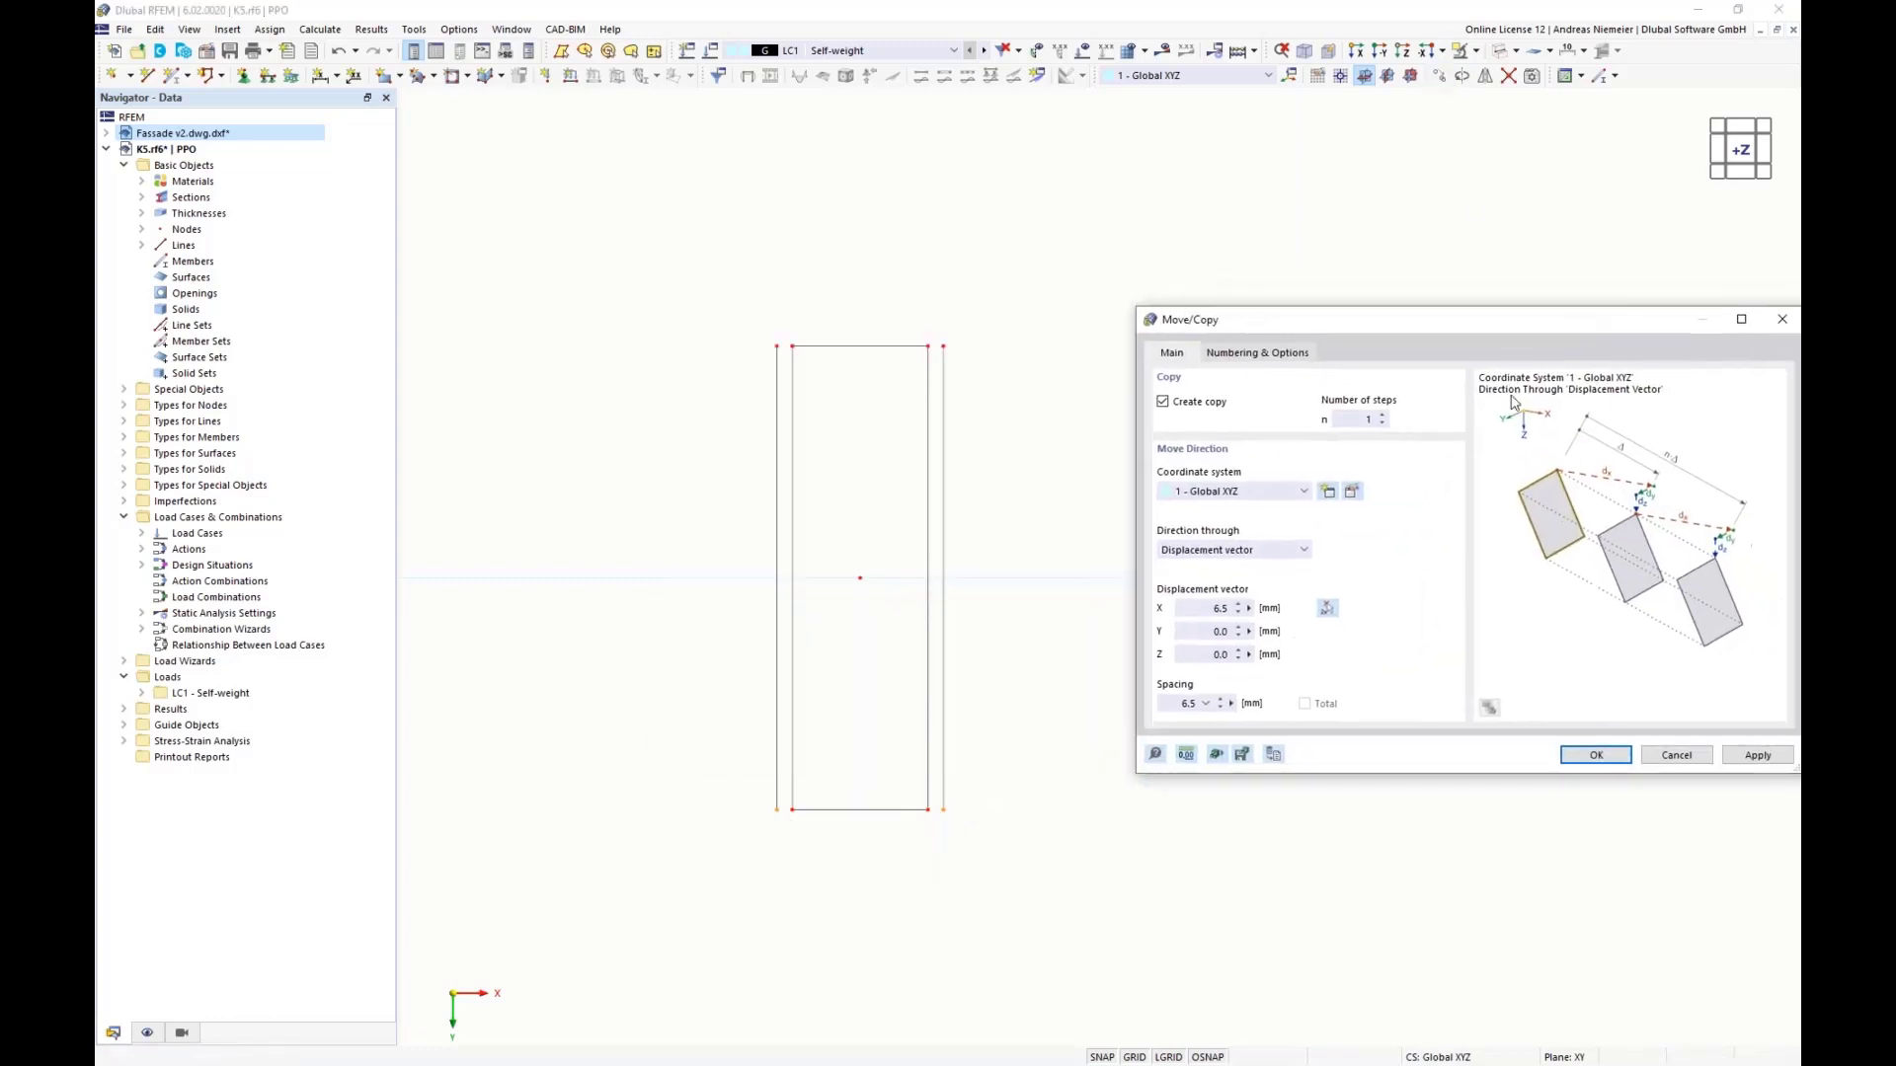
pyautogui.click(1190, 410)
pyautogui.click(1202, 632)
pyautogui.click(1191, 612)
pyautogui.click(1594, 755)
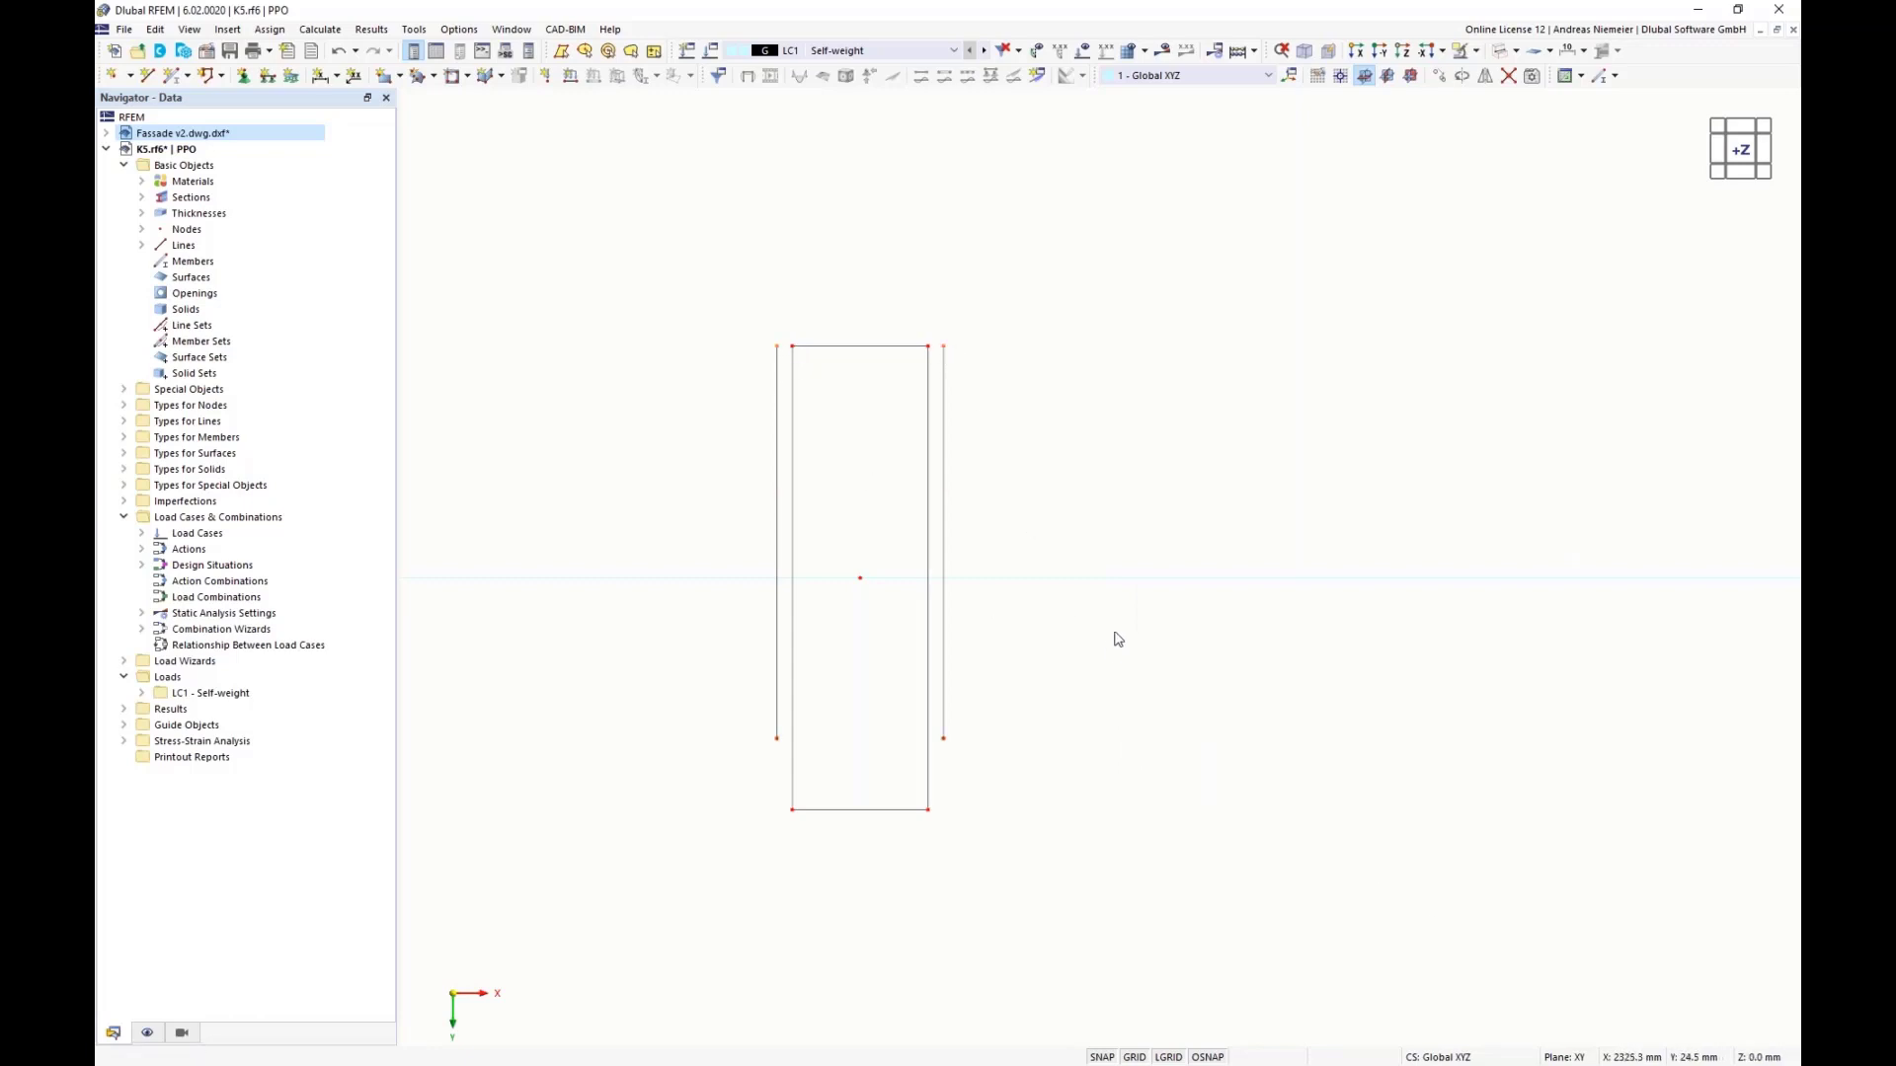
# Step: Move the -Y end nodes of both offset lines by -57.5 mm in Y
pyautogui.click(1438, 76)
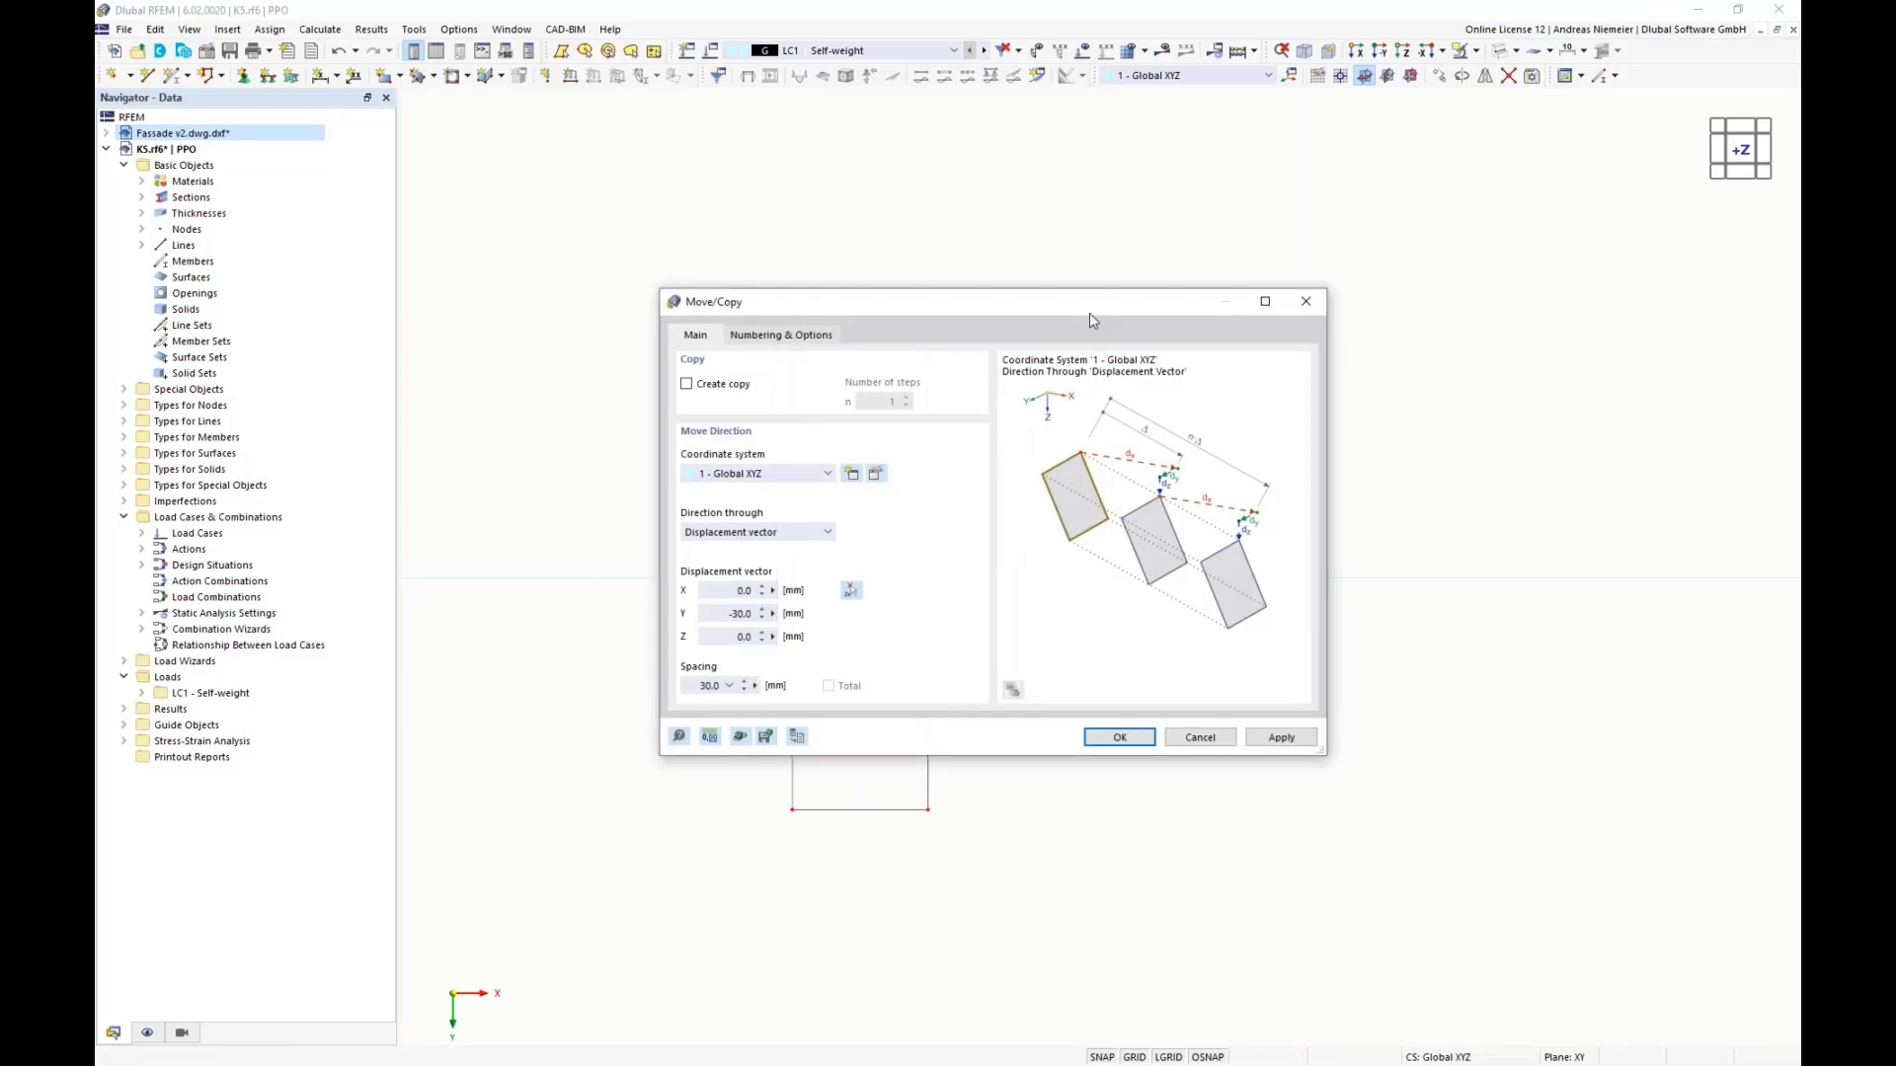
pyautogui.moveTo(1089, 314); pyautogui.dragTo(1191, 482)
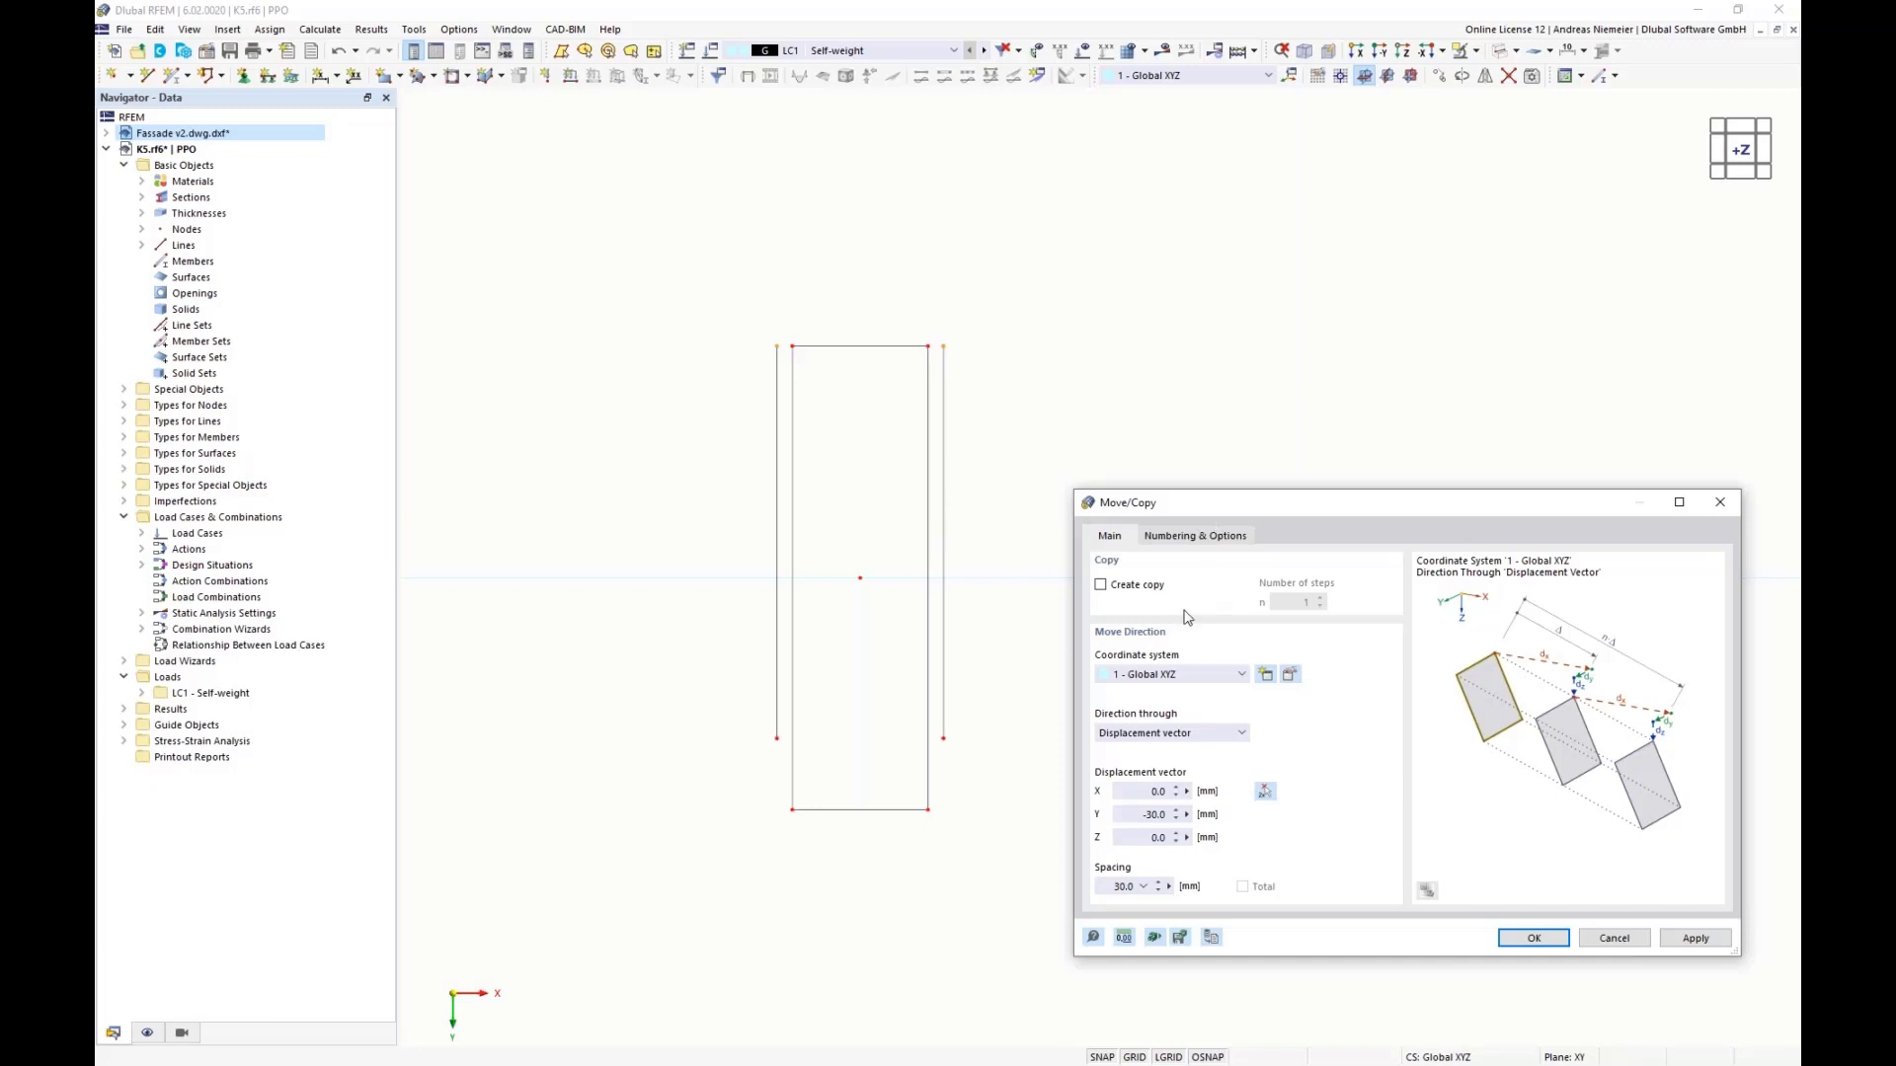
pyautogui.moveTo(1127, 814); pyautogui.dragTo(1186, 812)
pyautogui.click(1534, 938)
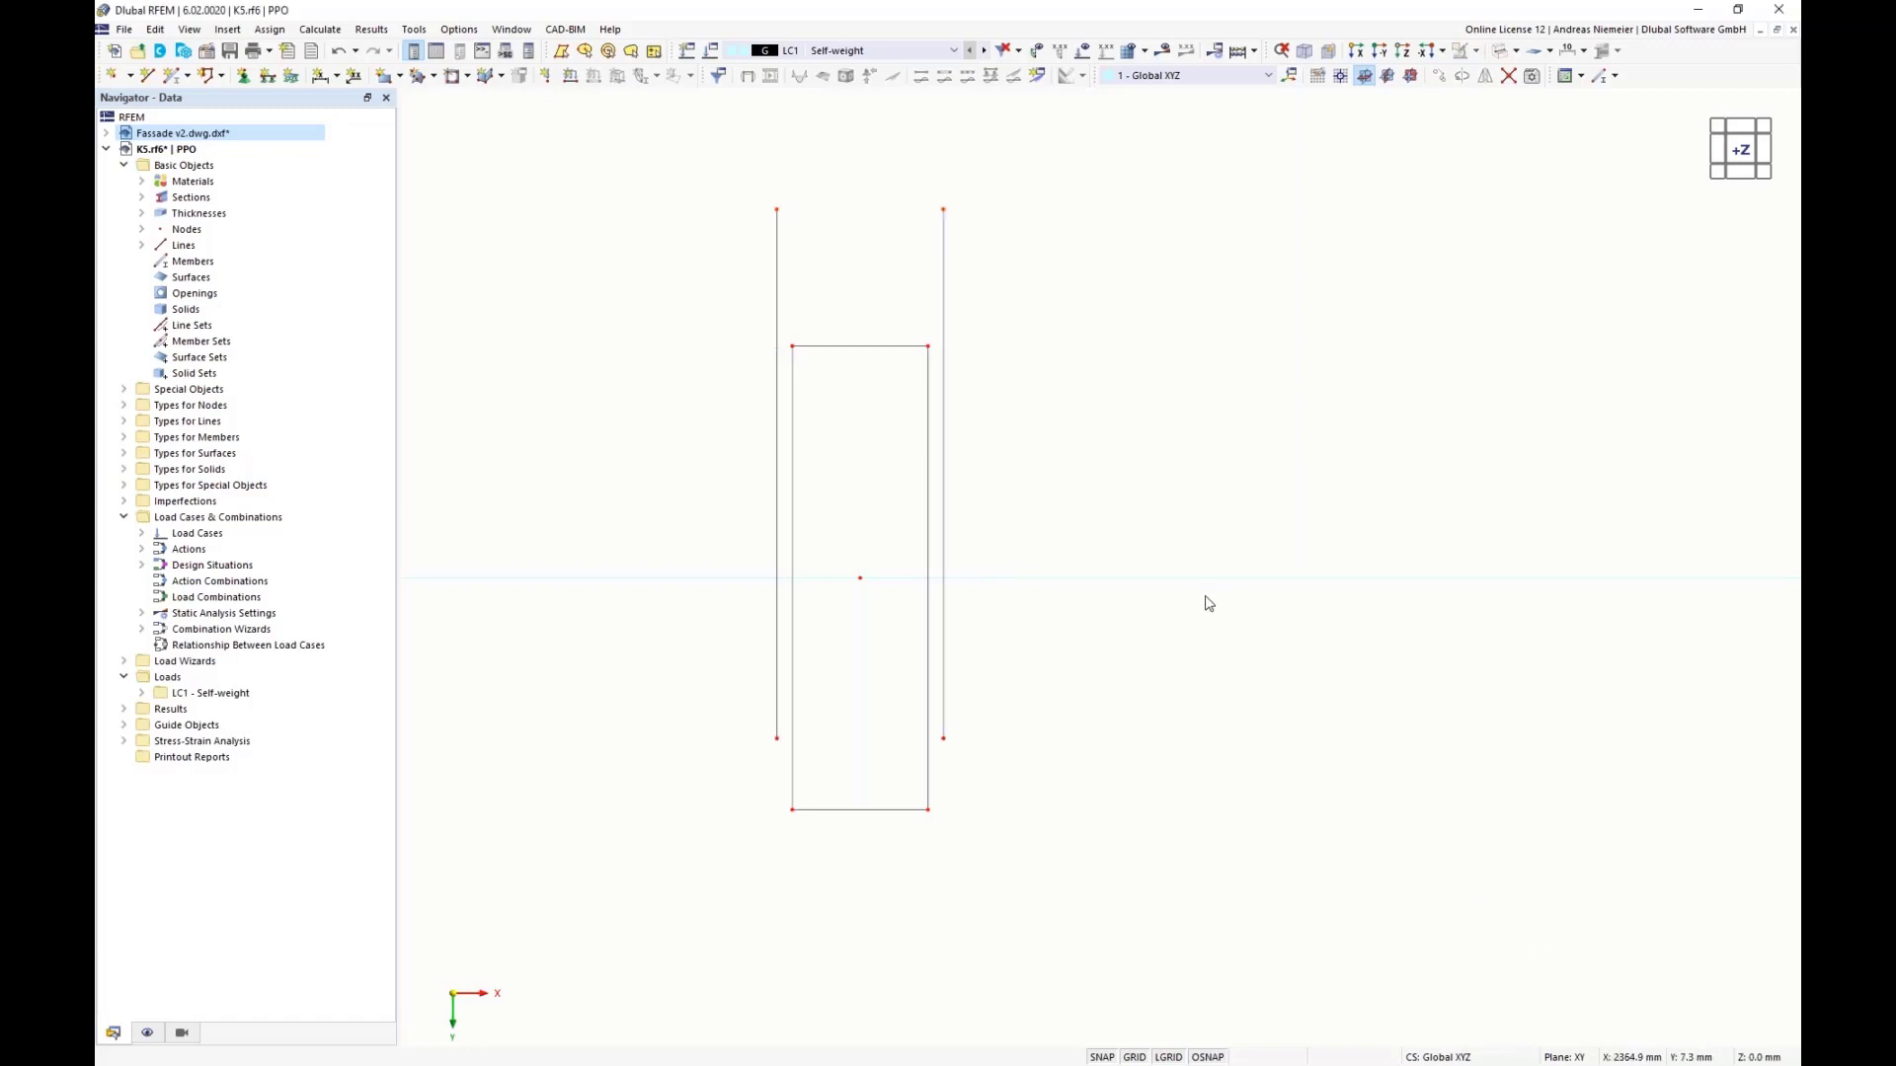
# Step: Select both offset lines in a 3D view and move them by -50 mm in Z only
pyautogui.click(1304, 52)
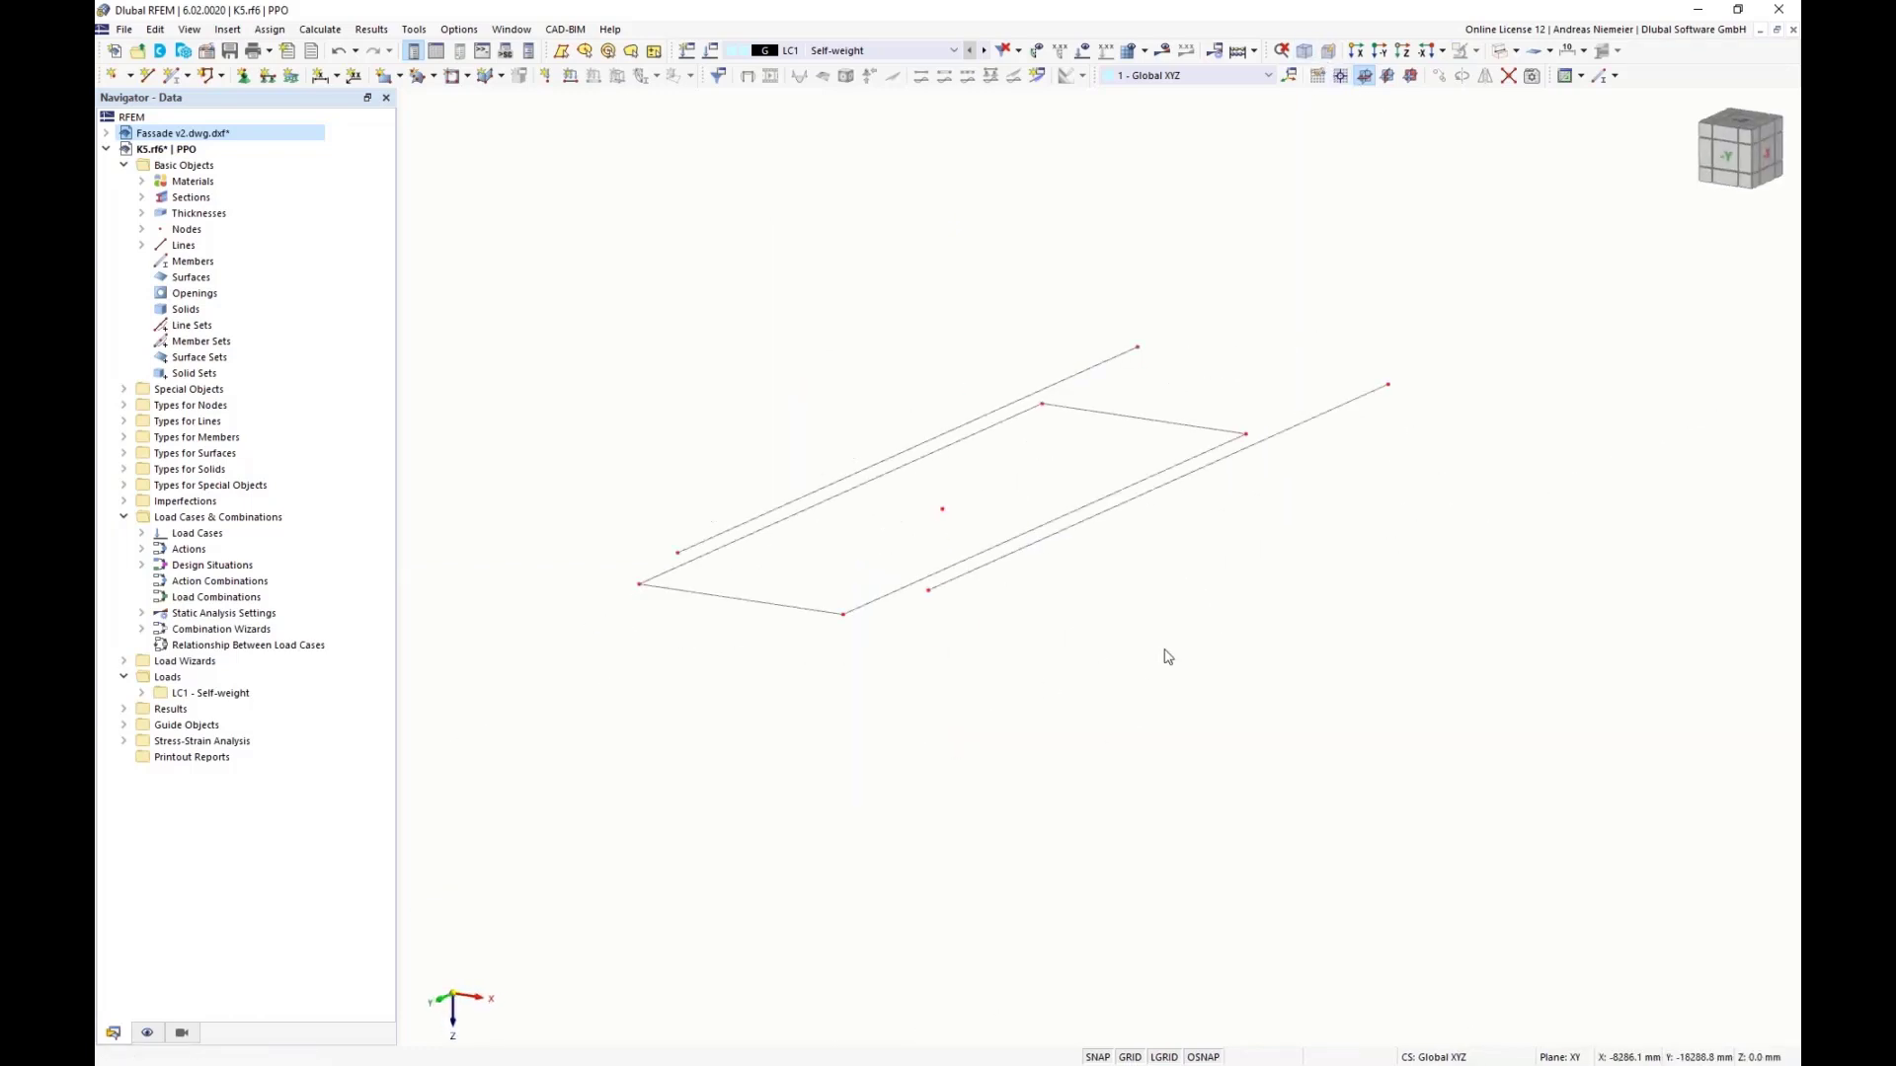
pyautogui.keyDown('ctrl'); pyautogui.moveTo(1164, 647); pyautogui.dragTo(1045, 707, button='middle'); pyautogui.keyUp('ctrl')
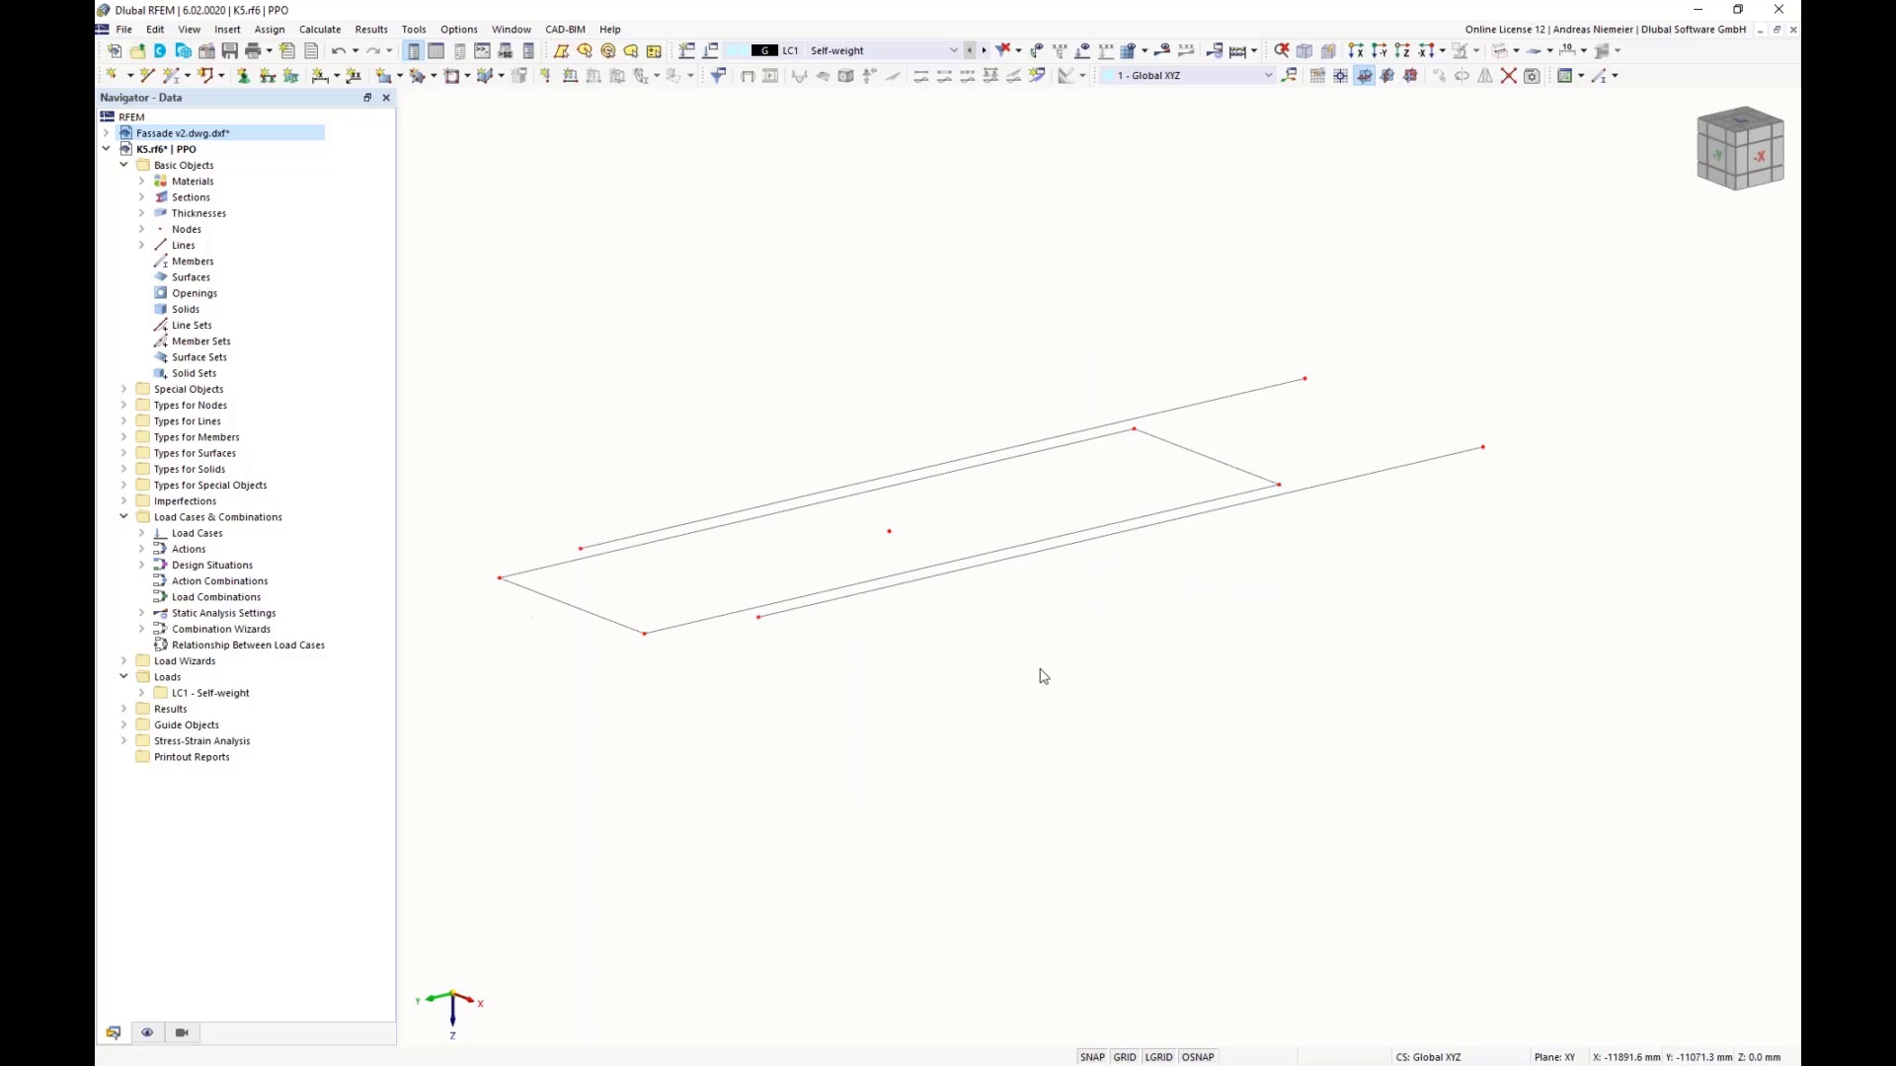
pyautogui.click(1319, 494)
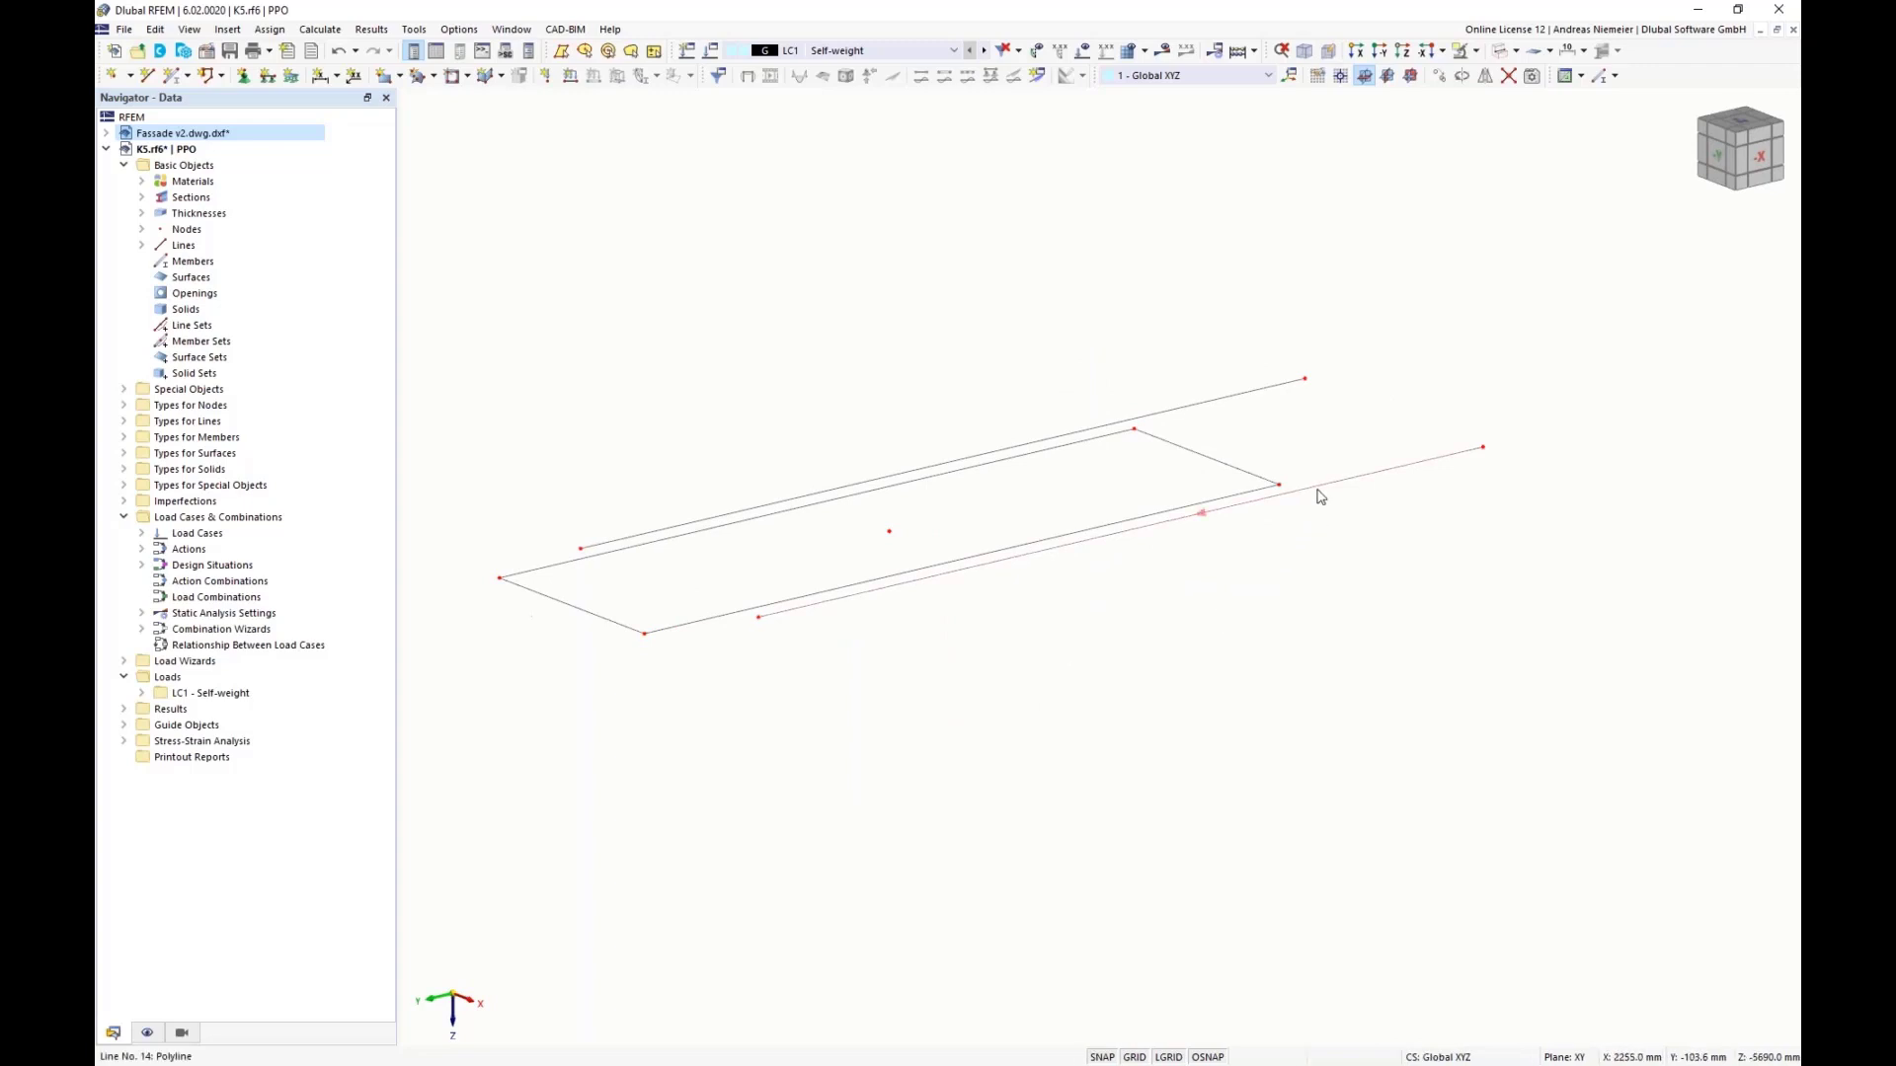
pyautogui.keyDown('ctrl'); pyautogui.click(1257, 390); pyautogui.keyUp('ctrl')
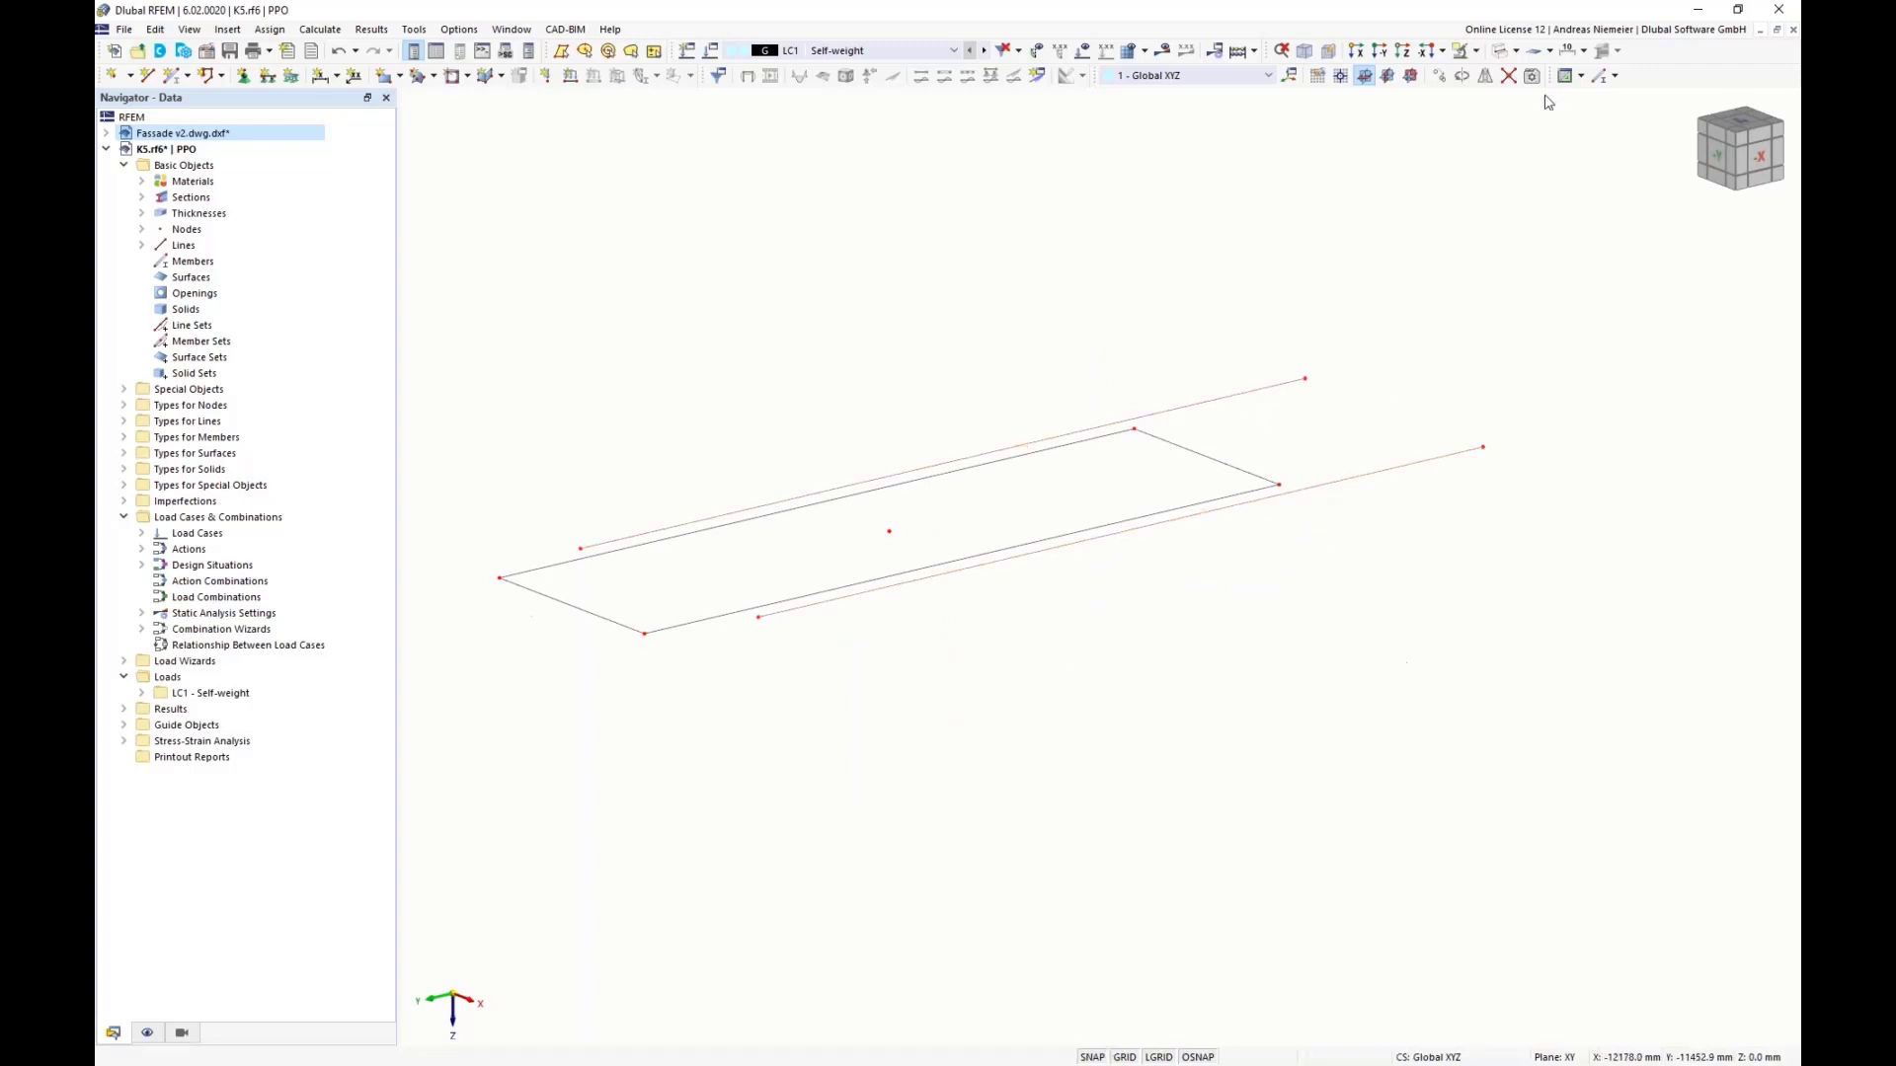
pyautogui.click(1439, 78)
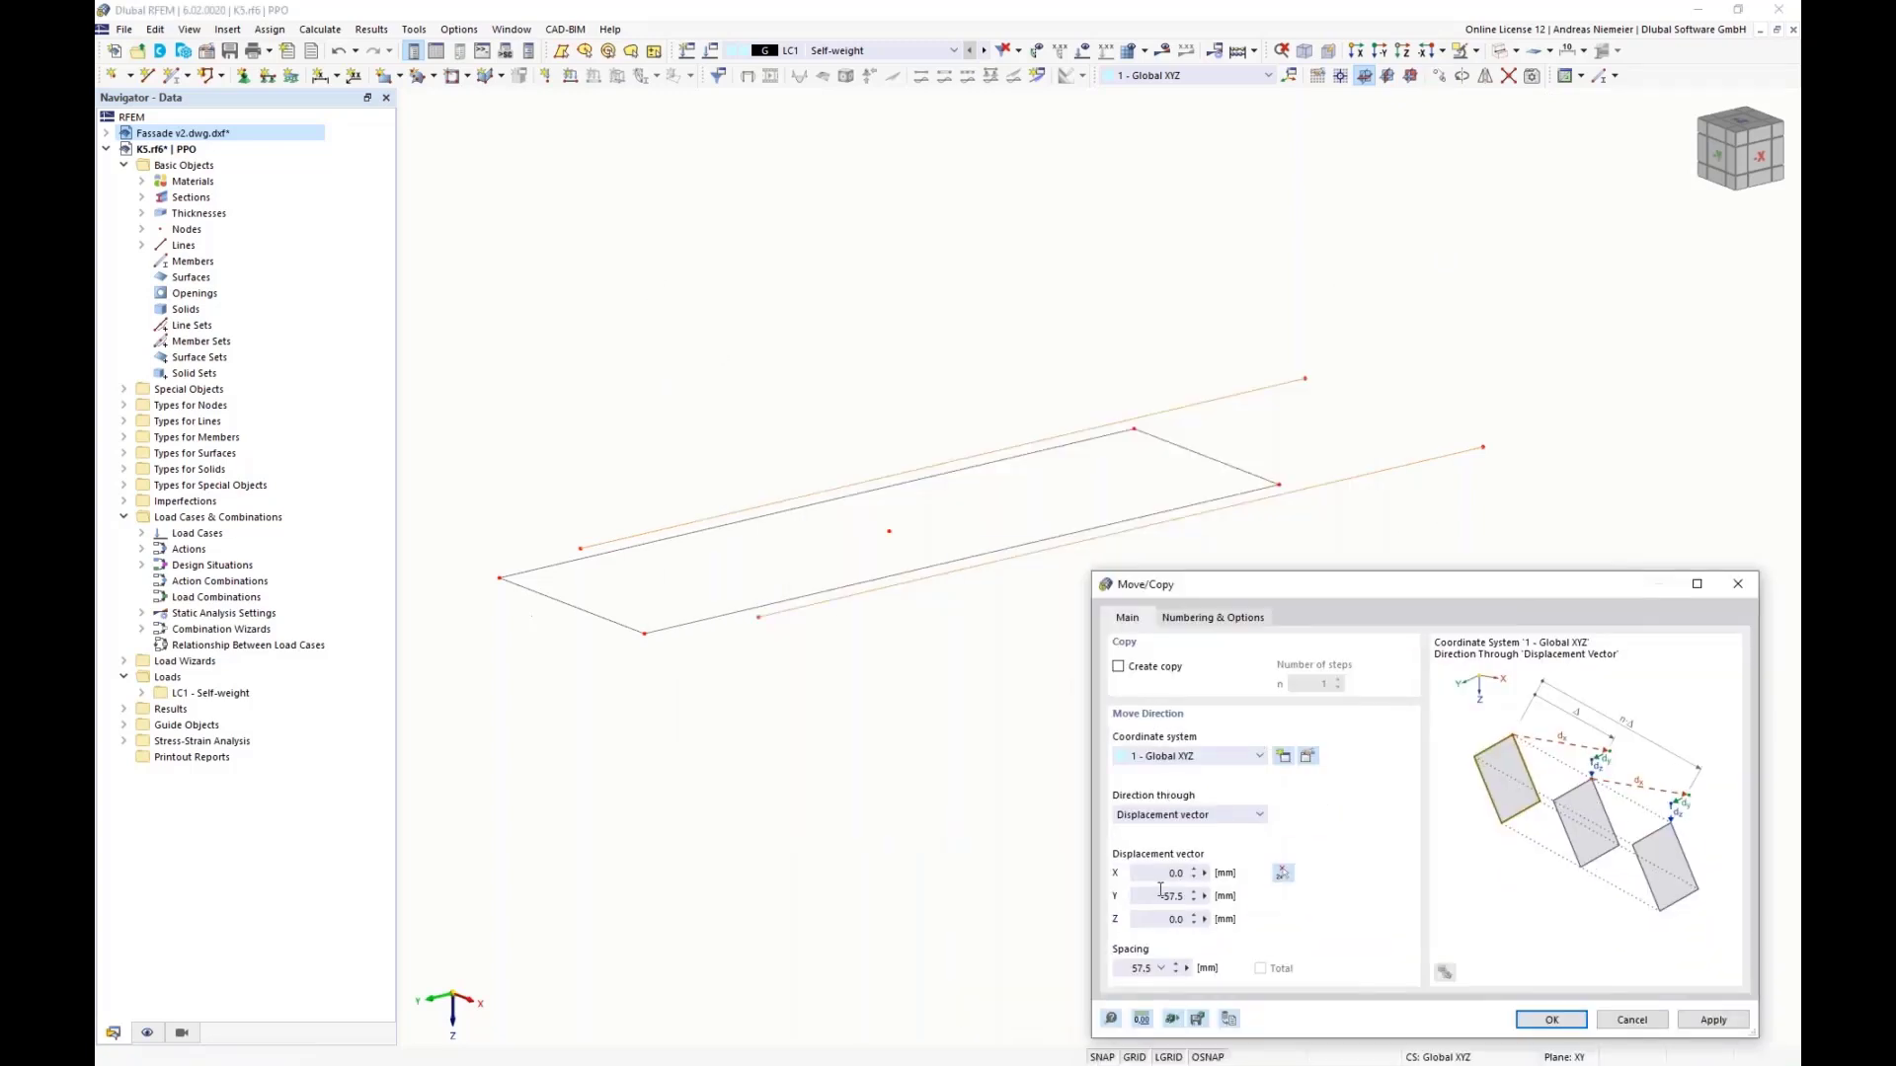
pyautogui.doubleClick(1161, 890)
pyautogui.write('0')
pyautogui.press('Tab')
pyautogui.write('-50')
pyautogui.click(1551, 1020)
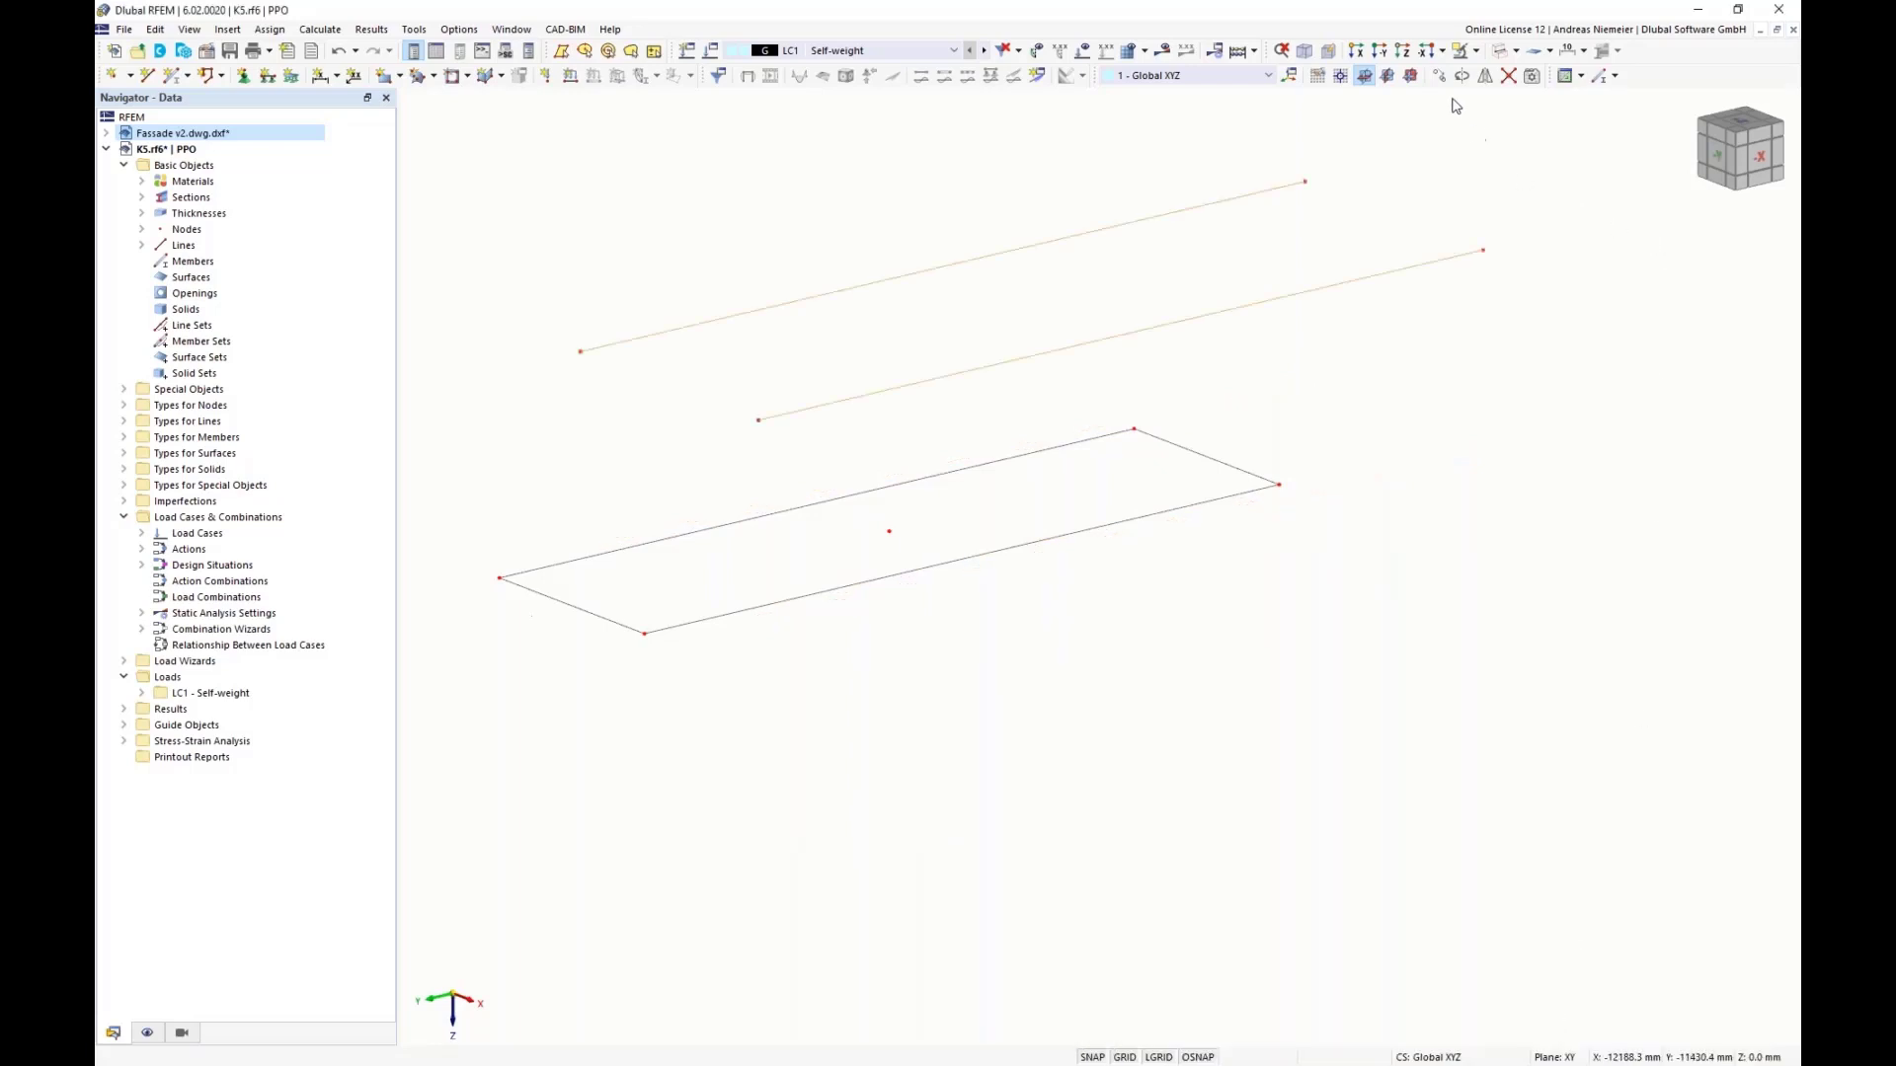
# Step: Copy both lines 100 mm in Z with step links that connect the lines with surfaces
pyautogui.hotkey('ctrl', 'm')
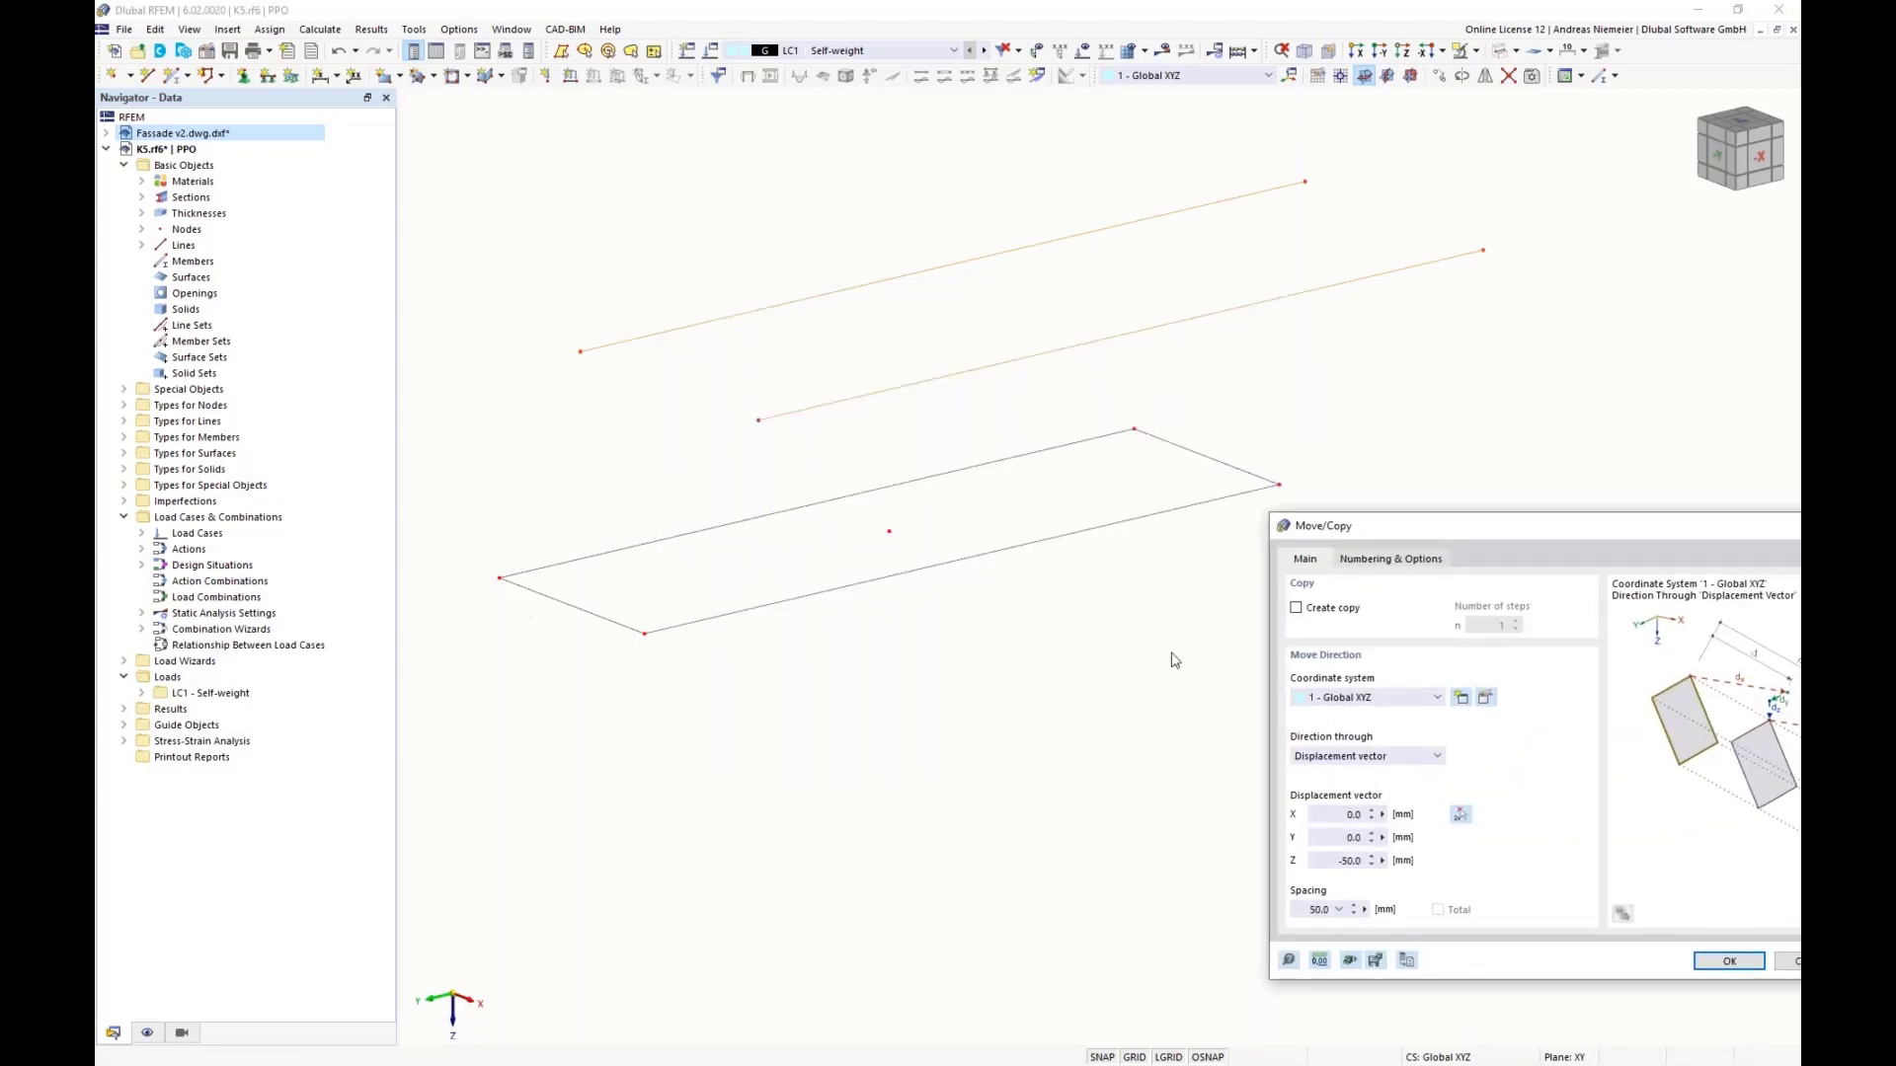
pyautogui.click(1314, 612)
pyautogui.click(1348, 861)
pyautogui.moveTo(1322, 866); pyautogui.dragTo(1378, 868)
pyautogui.write('100')
pyautogui.click(1393, 560)
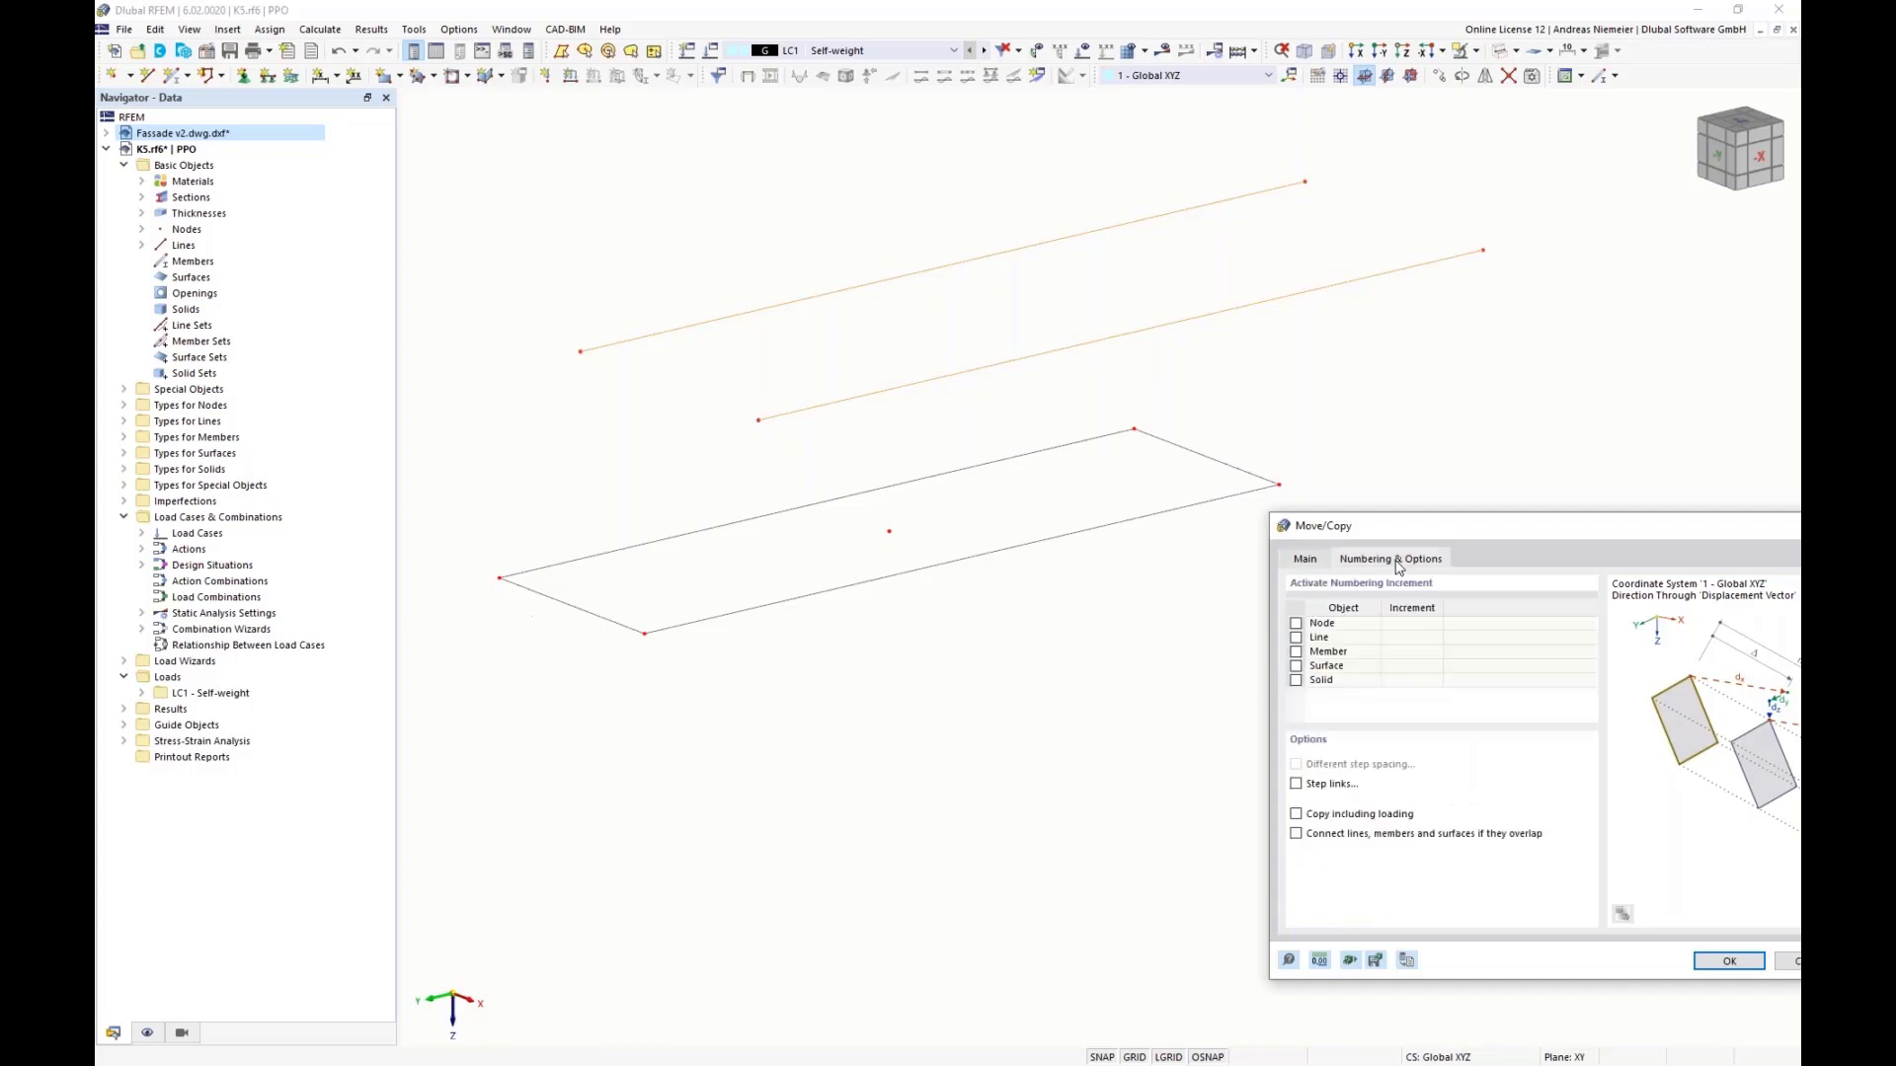
pyautogui.click(1295, 784)
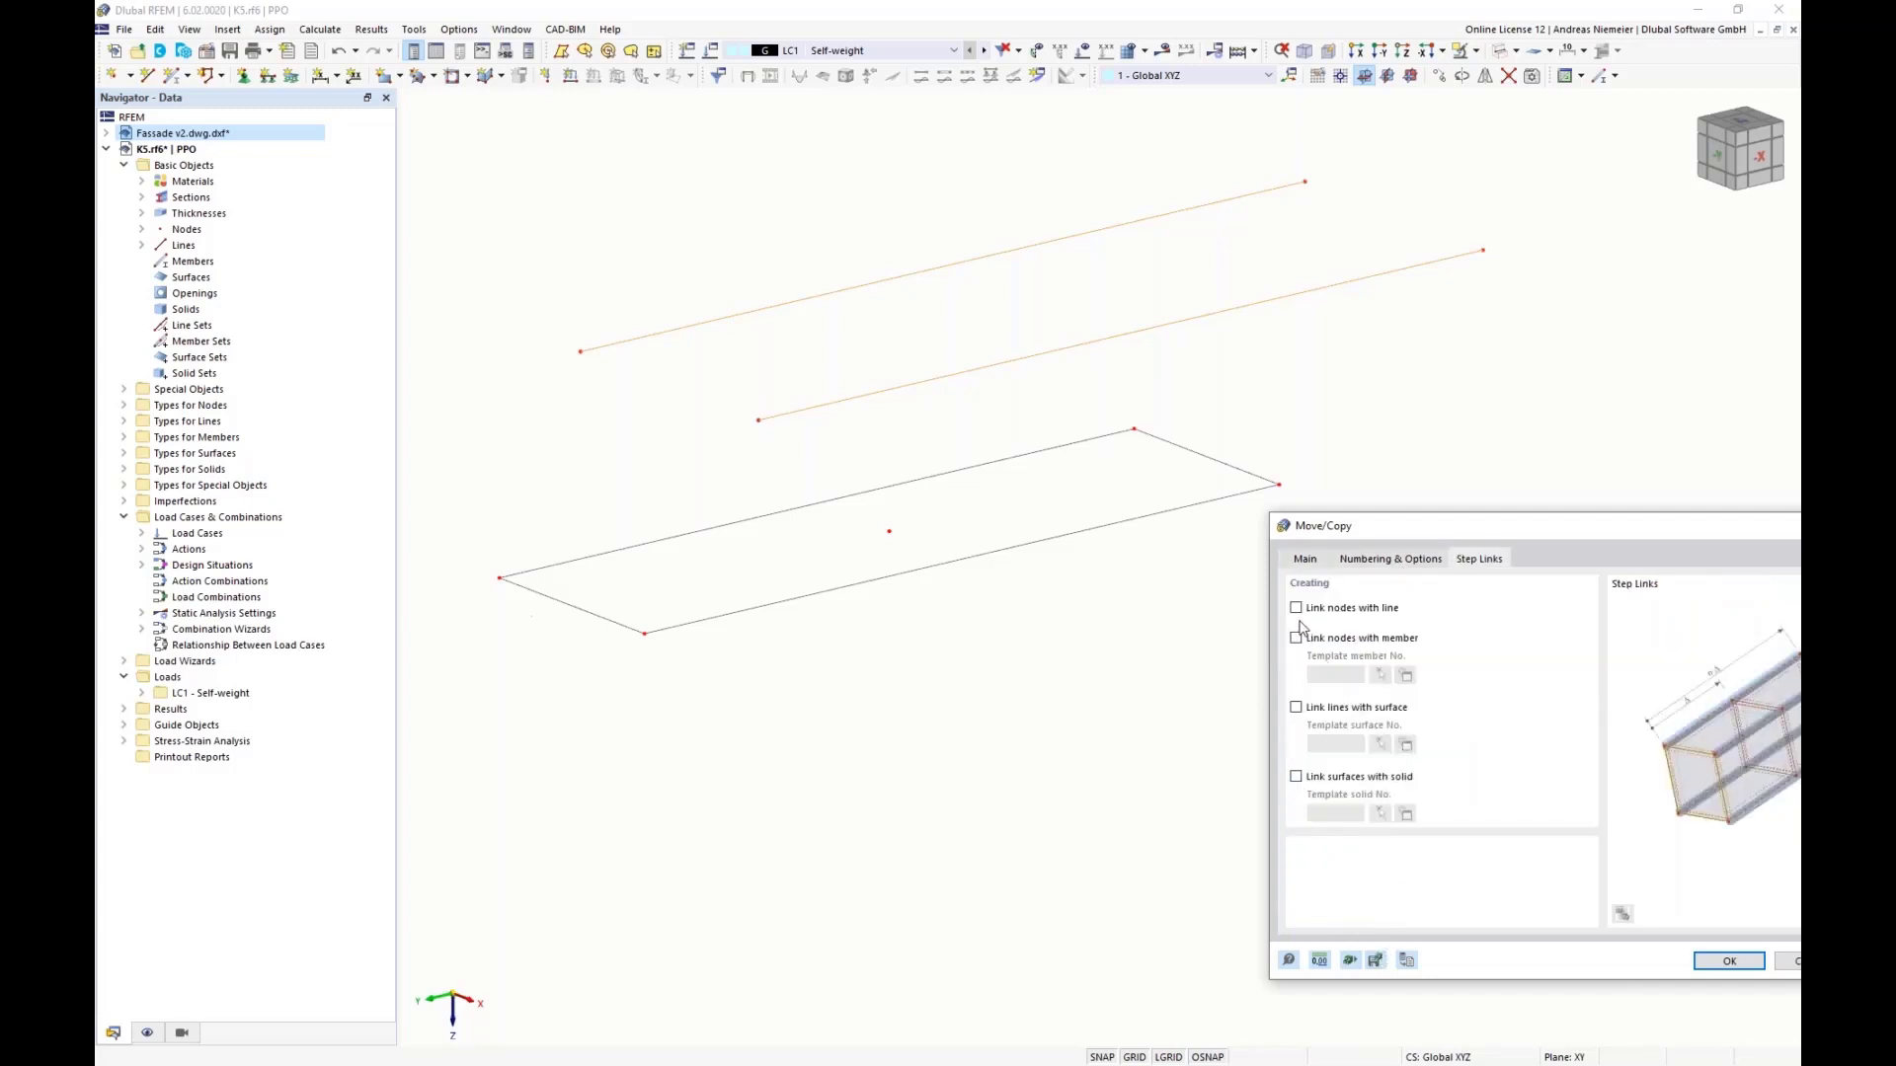
pyautogui.click(1296, 708)
pyautogui.click(1716, 963)
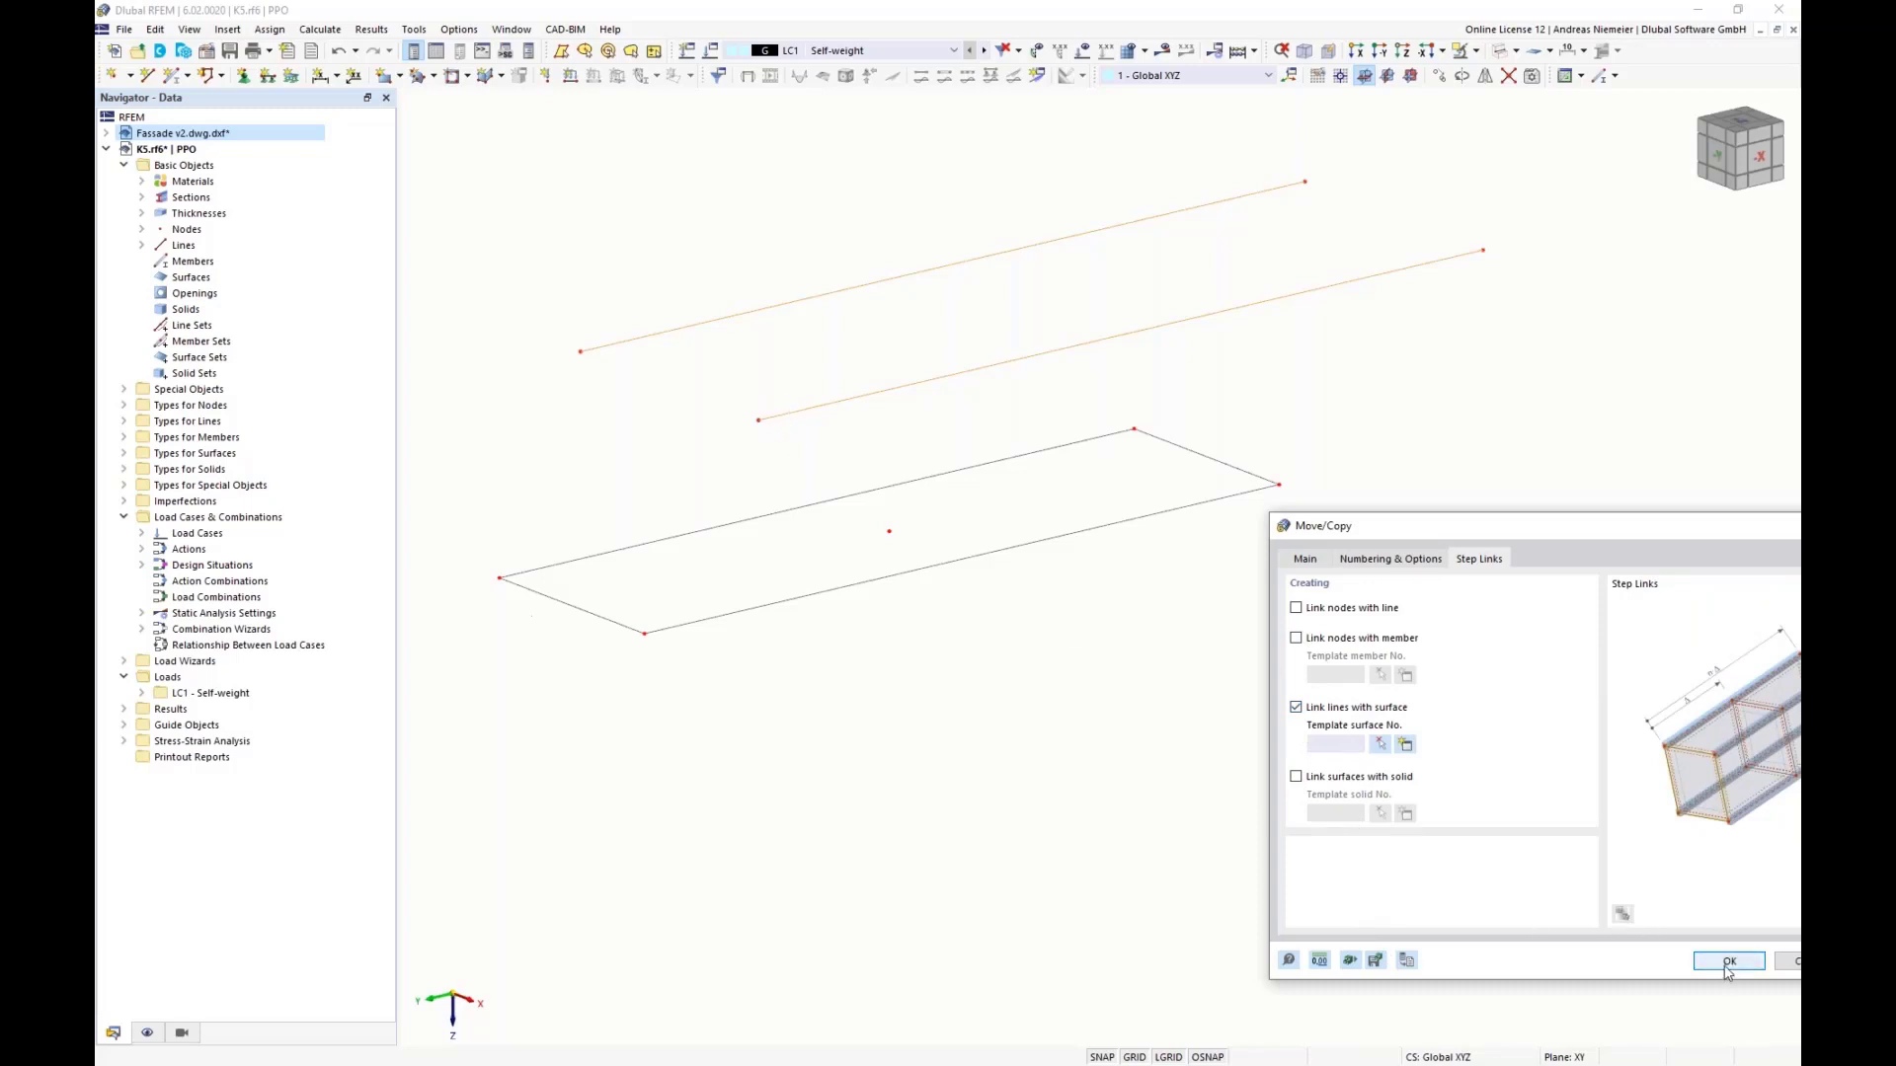
# Step: Display the two plate surfaces transparently and orient the view towards their ends
pyautogui.click(1499, 50)
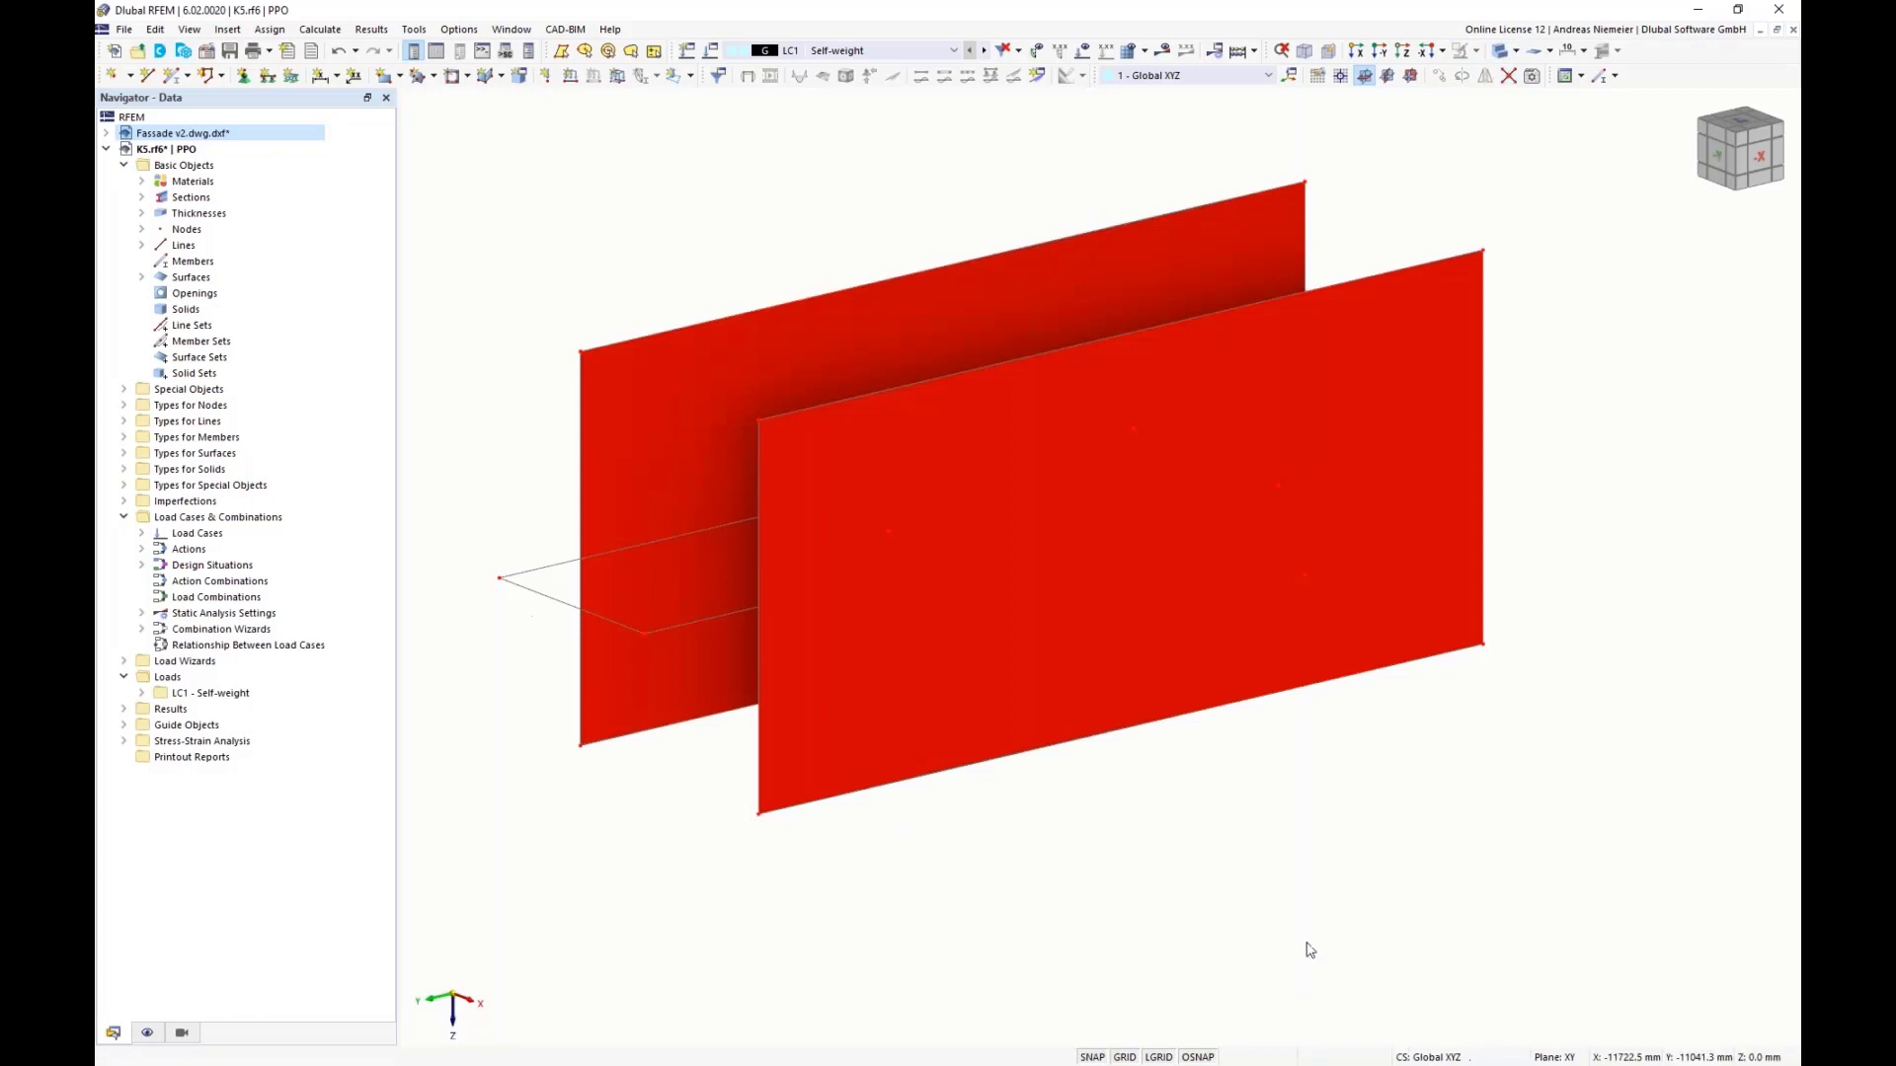
pyautogui.click(1500, 51)
pyautogui.moveTo(889, 809)
pyautogui.keyDown('ctrl'); pyautogui.mouseDown(button='middle')
pyautogui.moveTo(1151, 797)
pyautogui.moveTo(998, 753)
pyautogui.moveTo(892, 817)
pyautogui.moveTo(897, 843)
pyautogui.mouseUp(button='middle'); pyautogui.keyUp('ctrl')
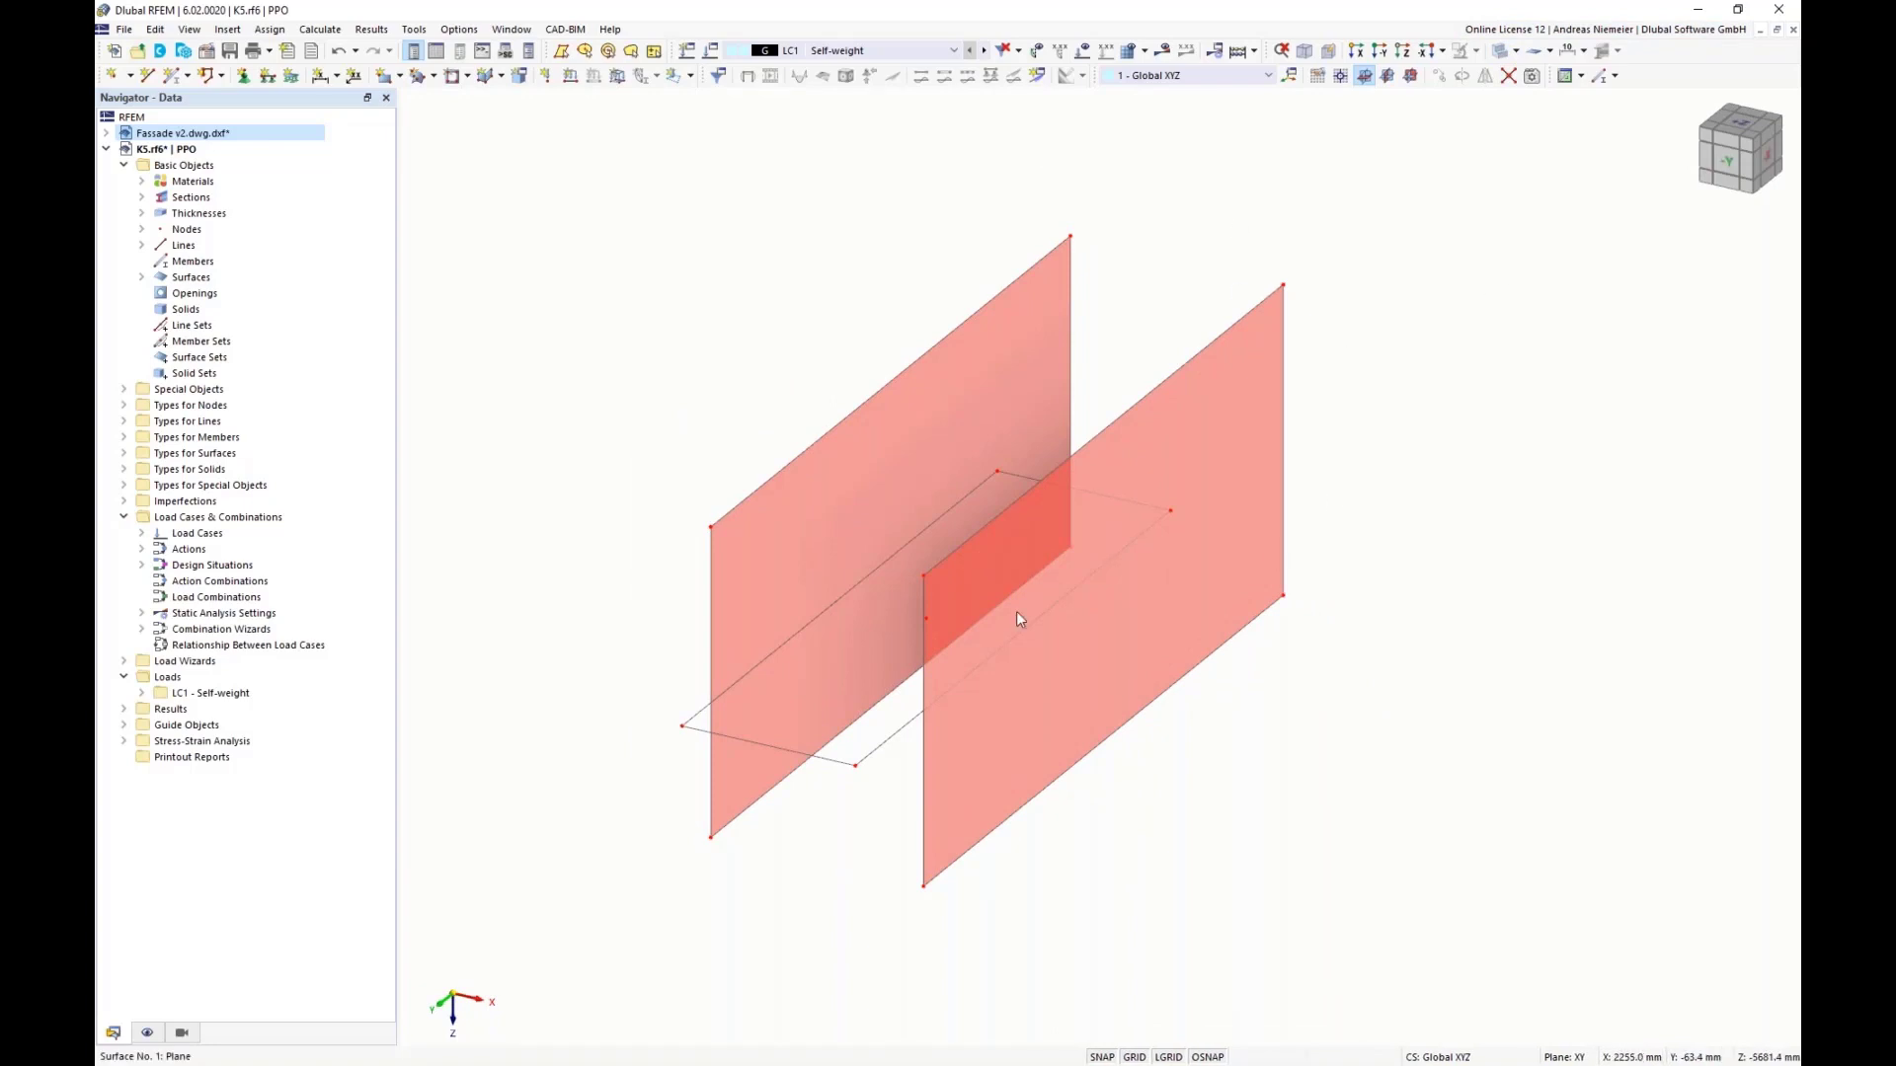
# Step: Create a standard-type node midway between the plates' upper end corners at 50% and copy it down to the lower corner level
pyautogui.click(129, 75)
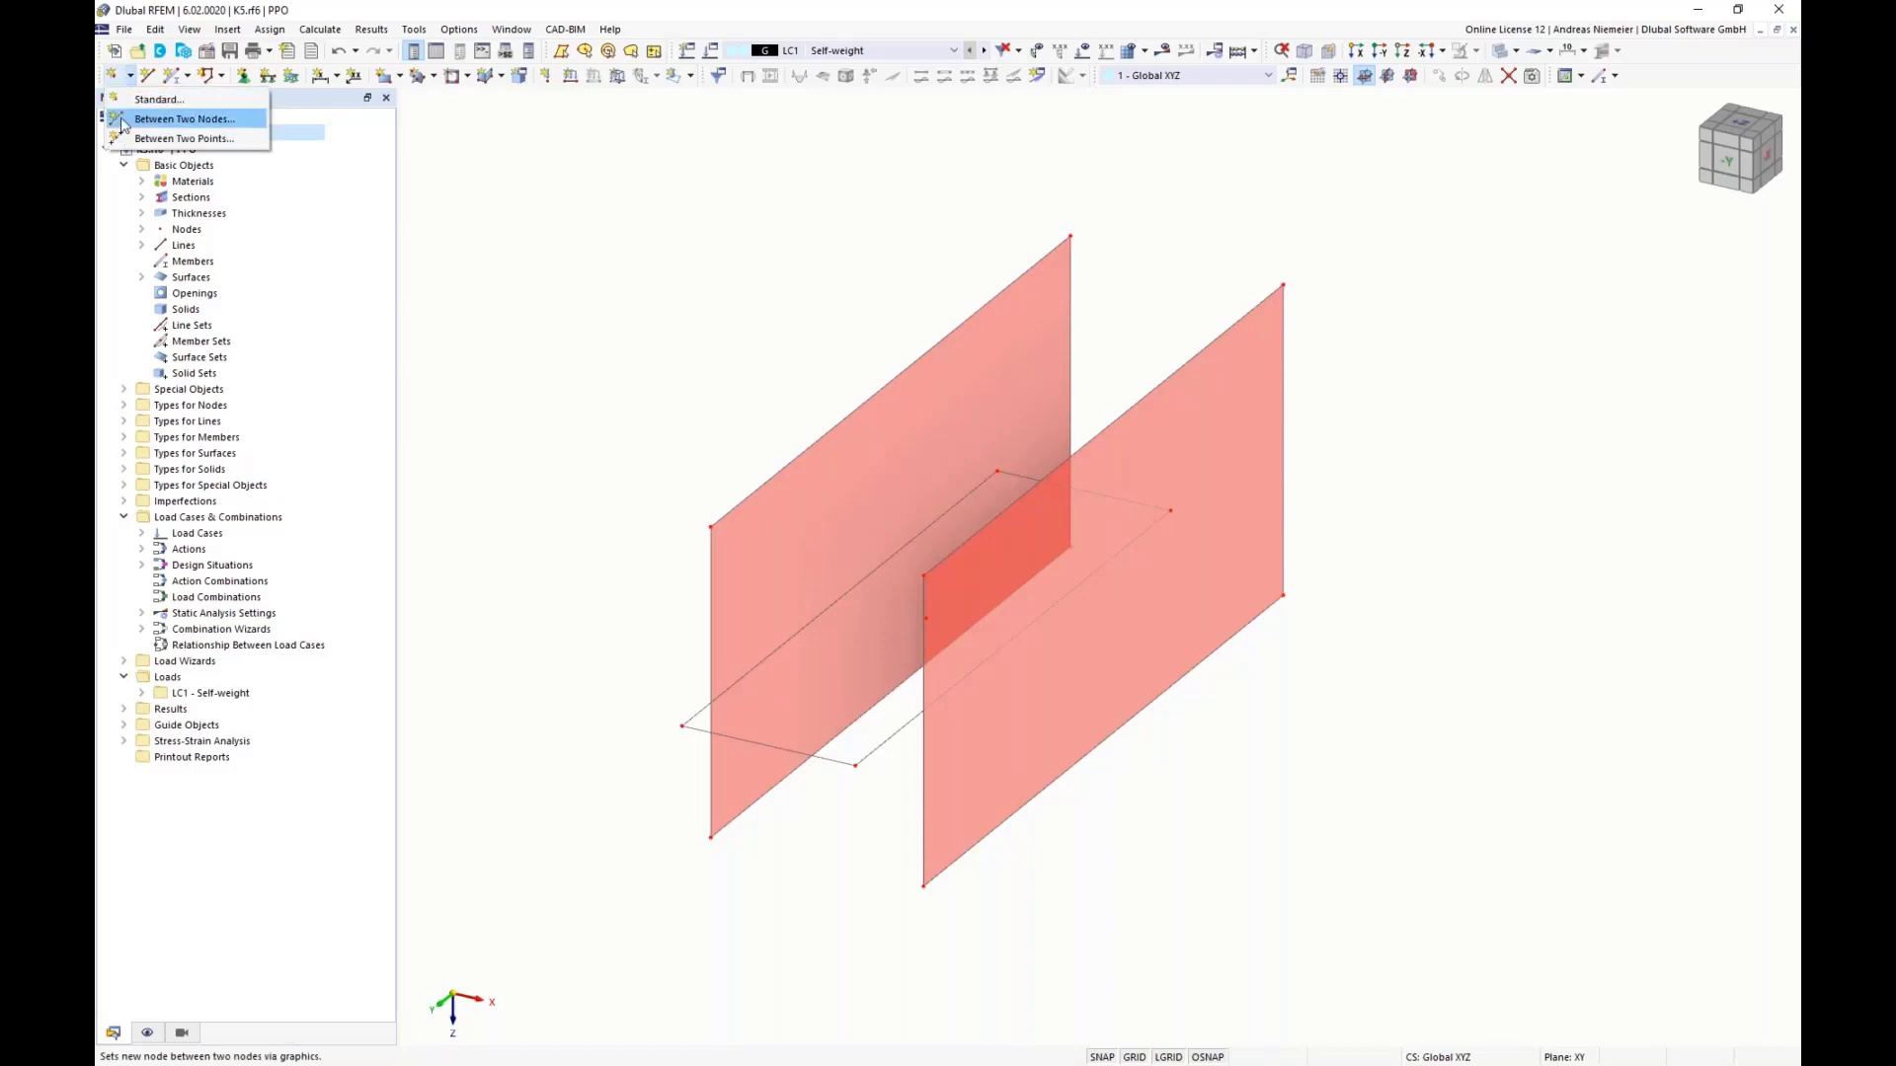
pyautogui.click(153, 119)
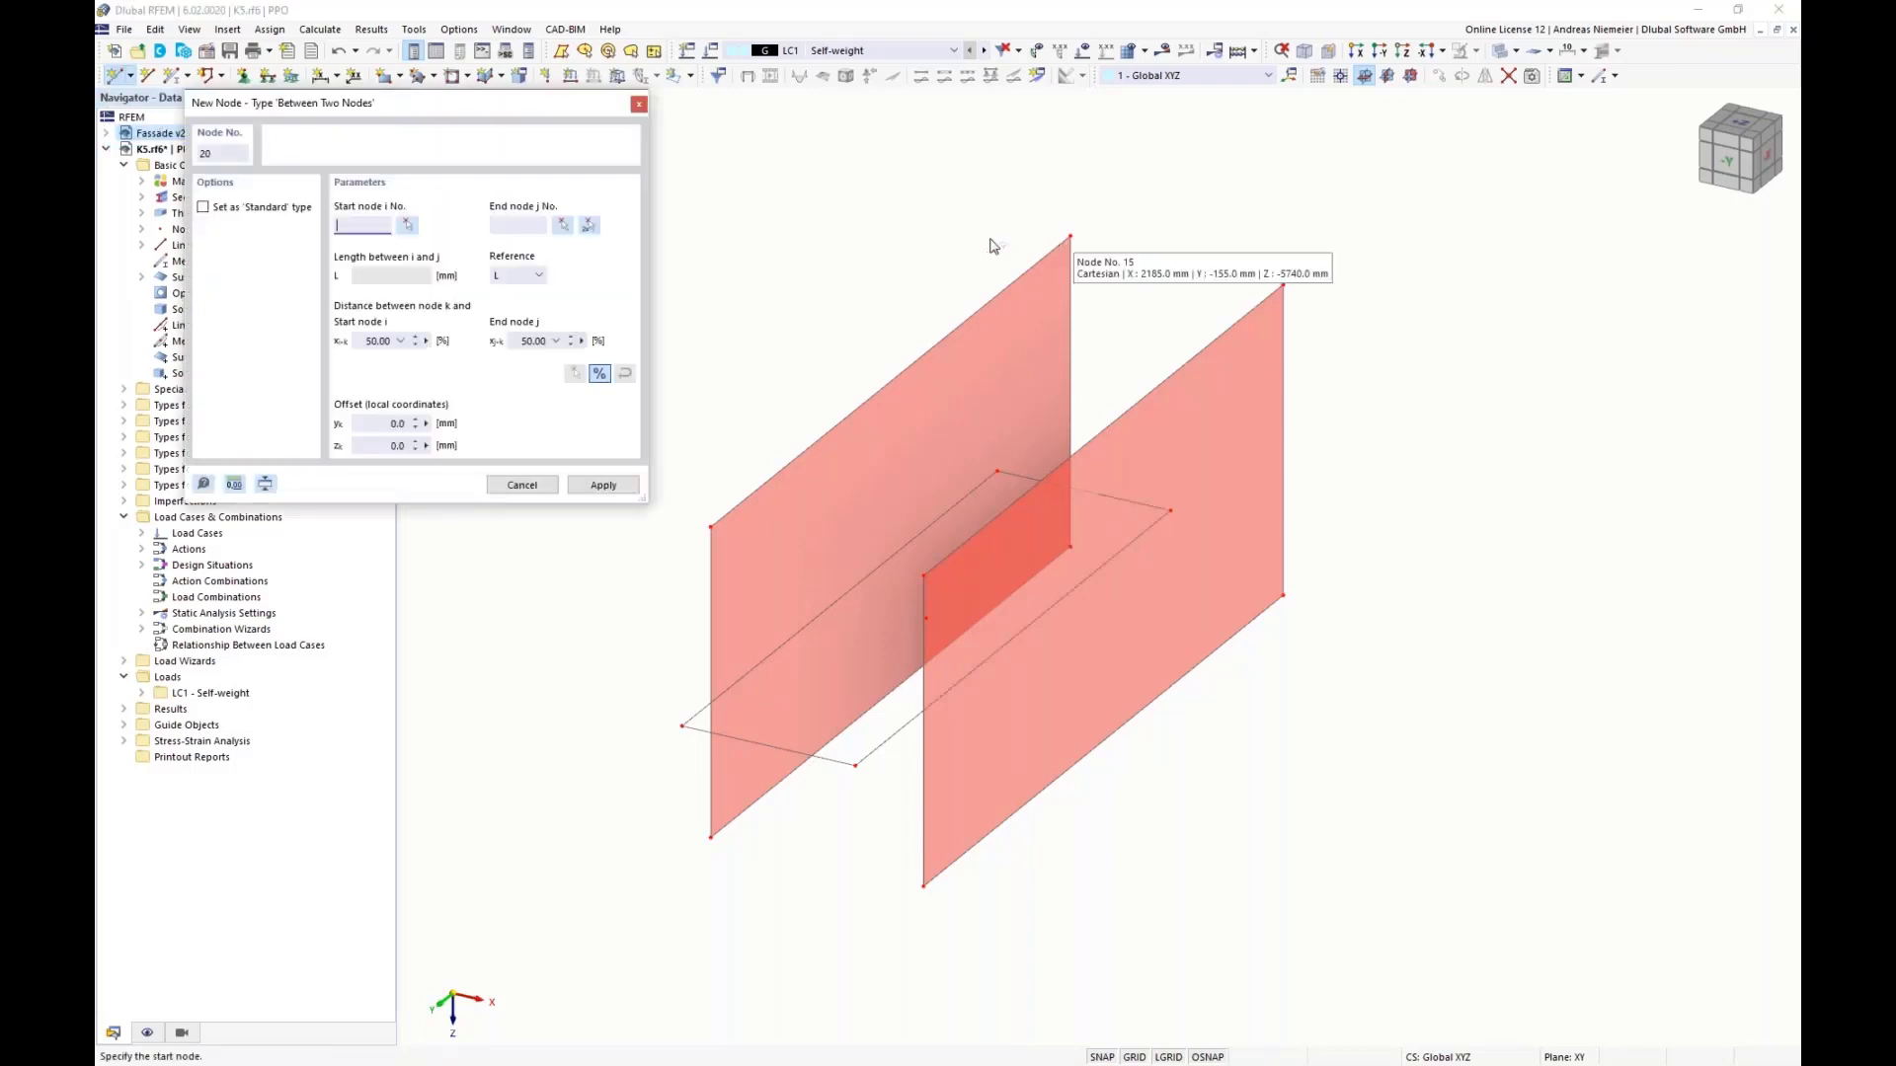
pyautogui.click(1071, 238)
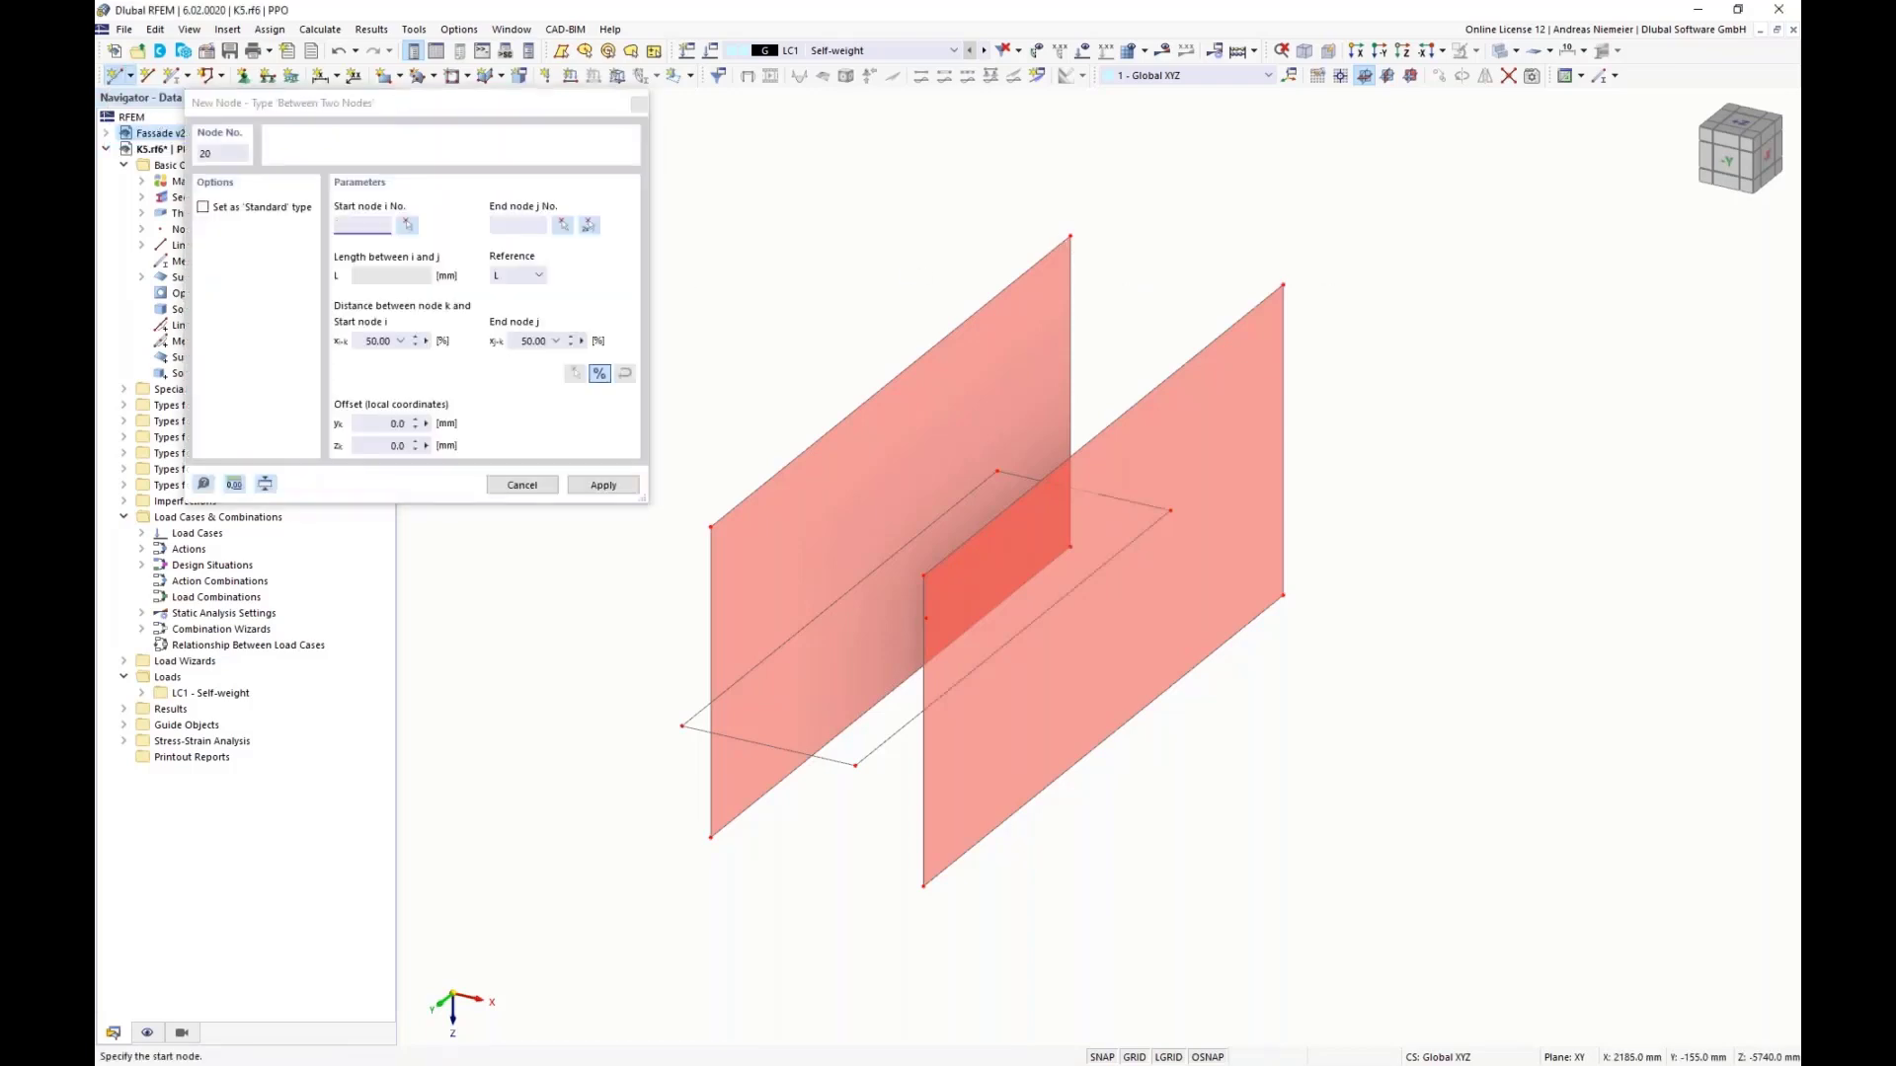
pyautogui.click(1283, 284)
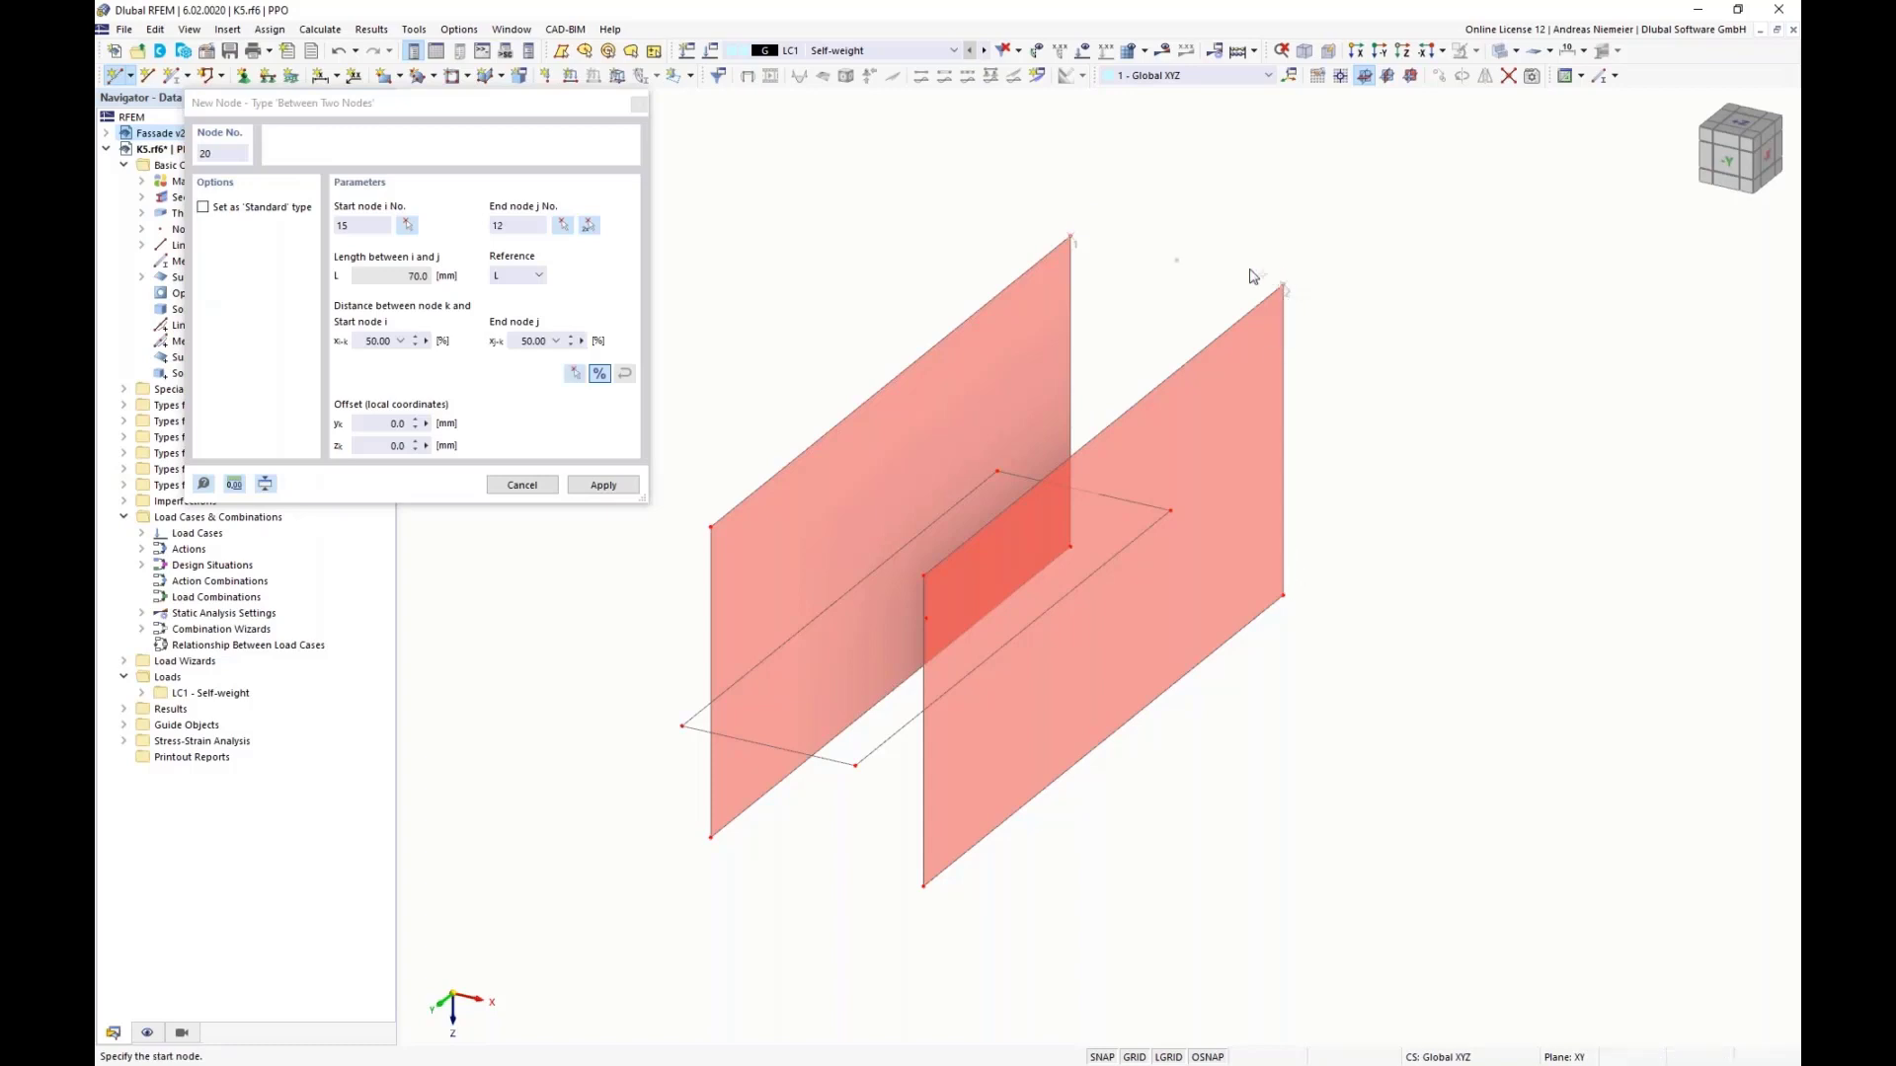
pyautogui.click(227, 210)
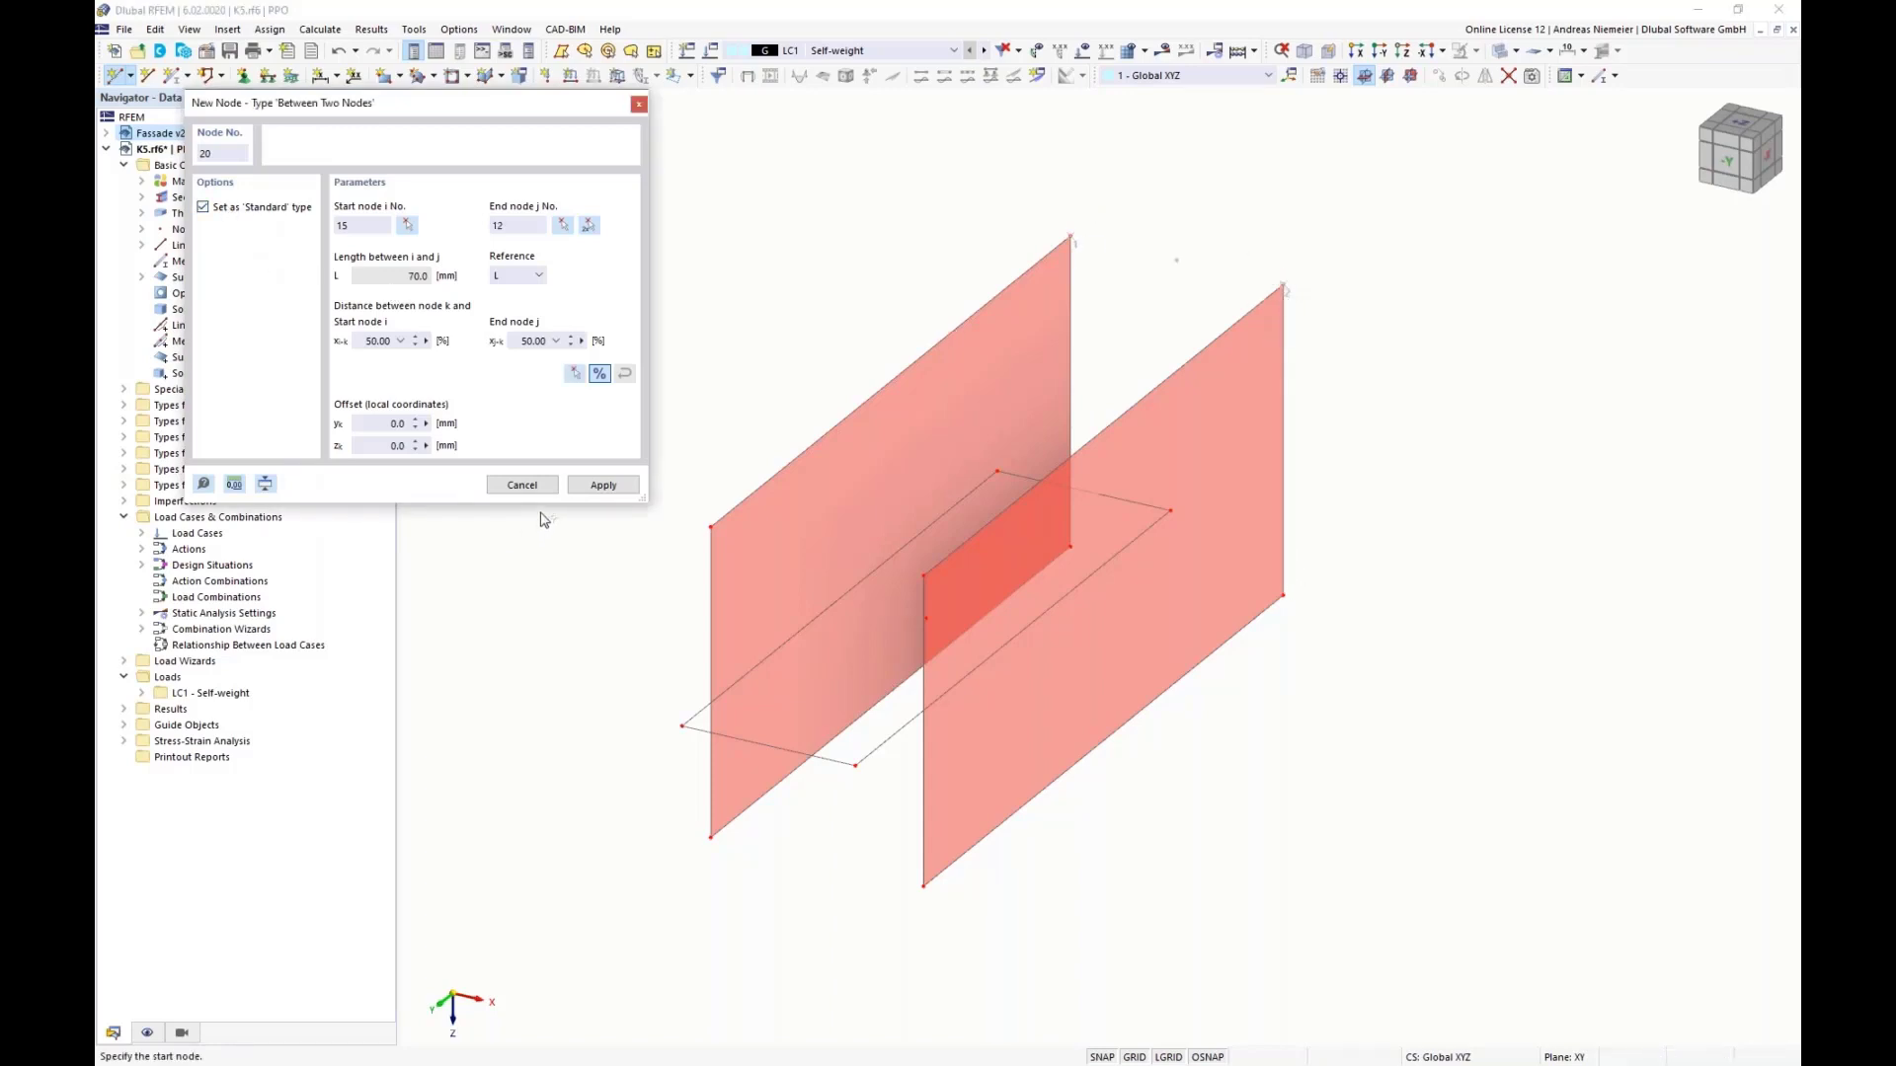
pyautogui.click(604, 485)
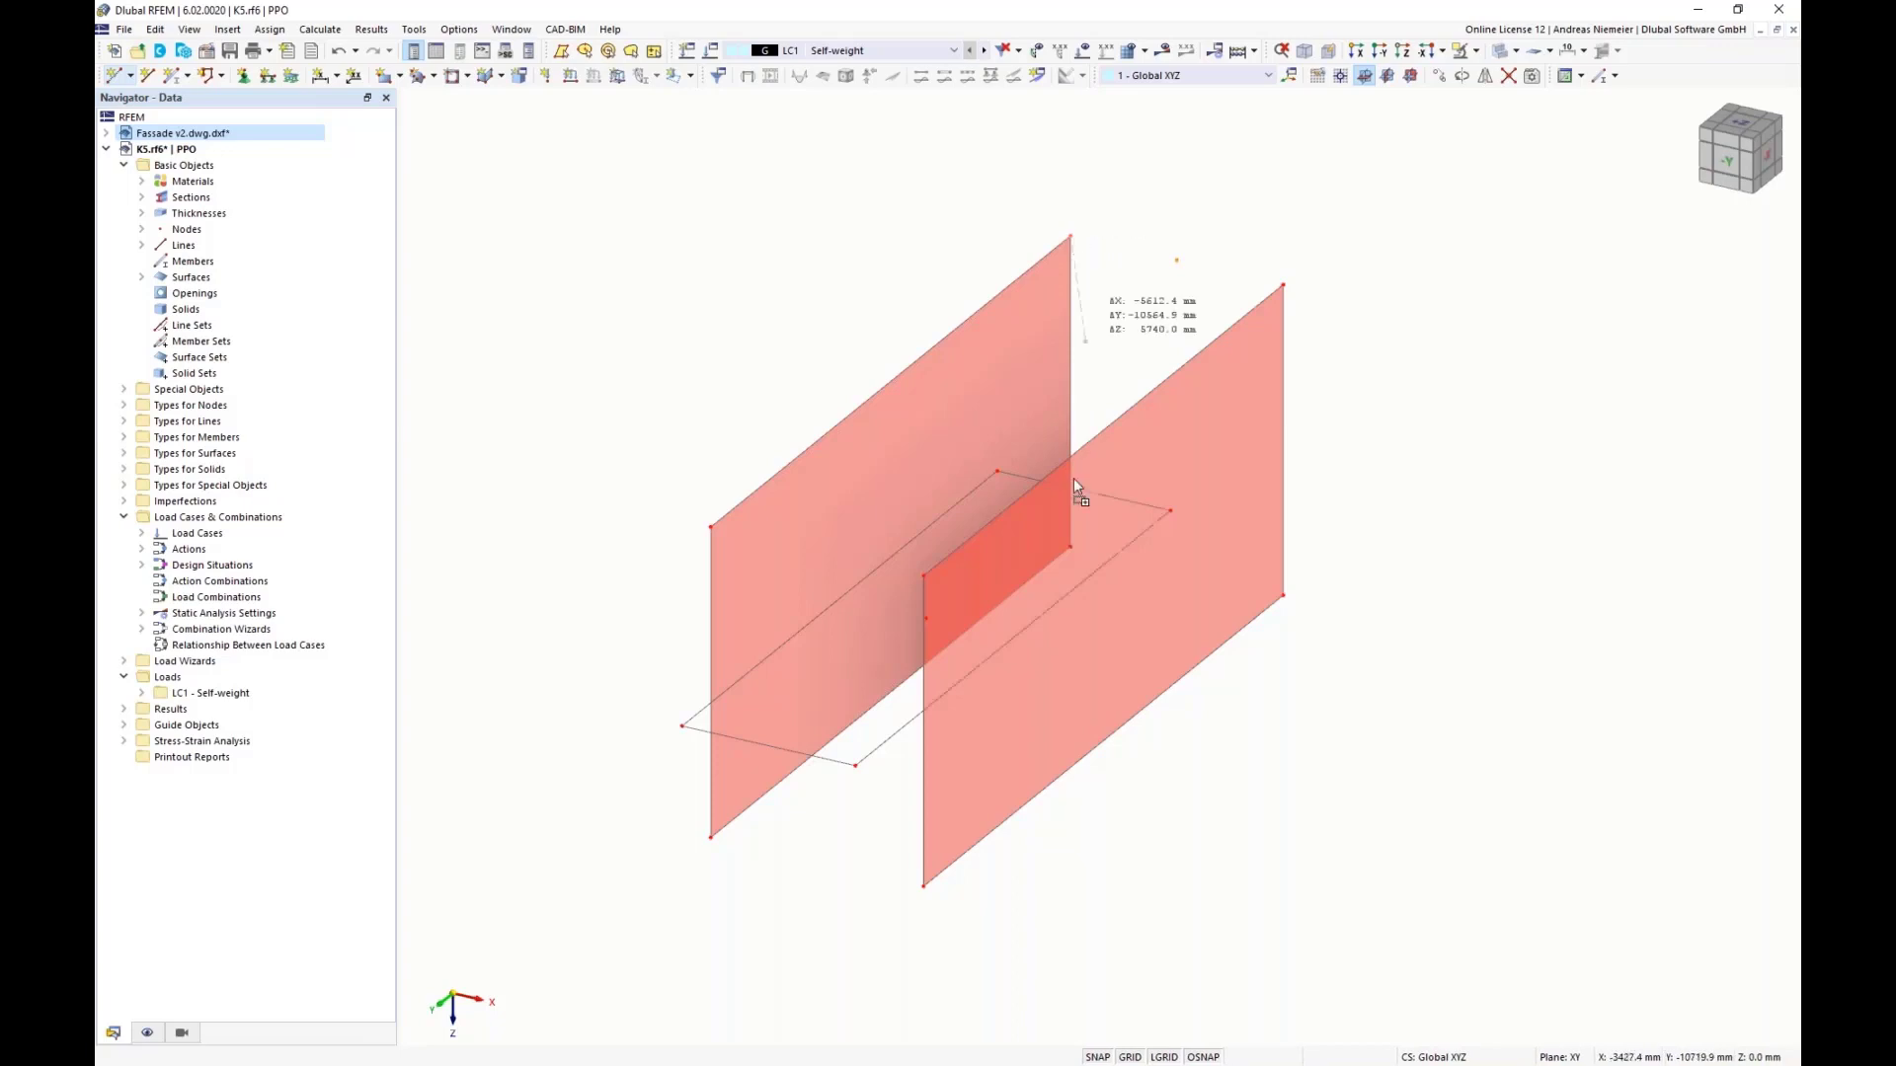
pyautogui.click(1069, 548)
pyautogui.press('Escape')
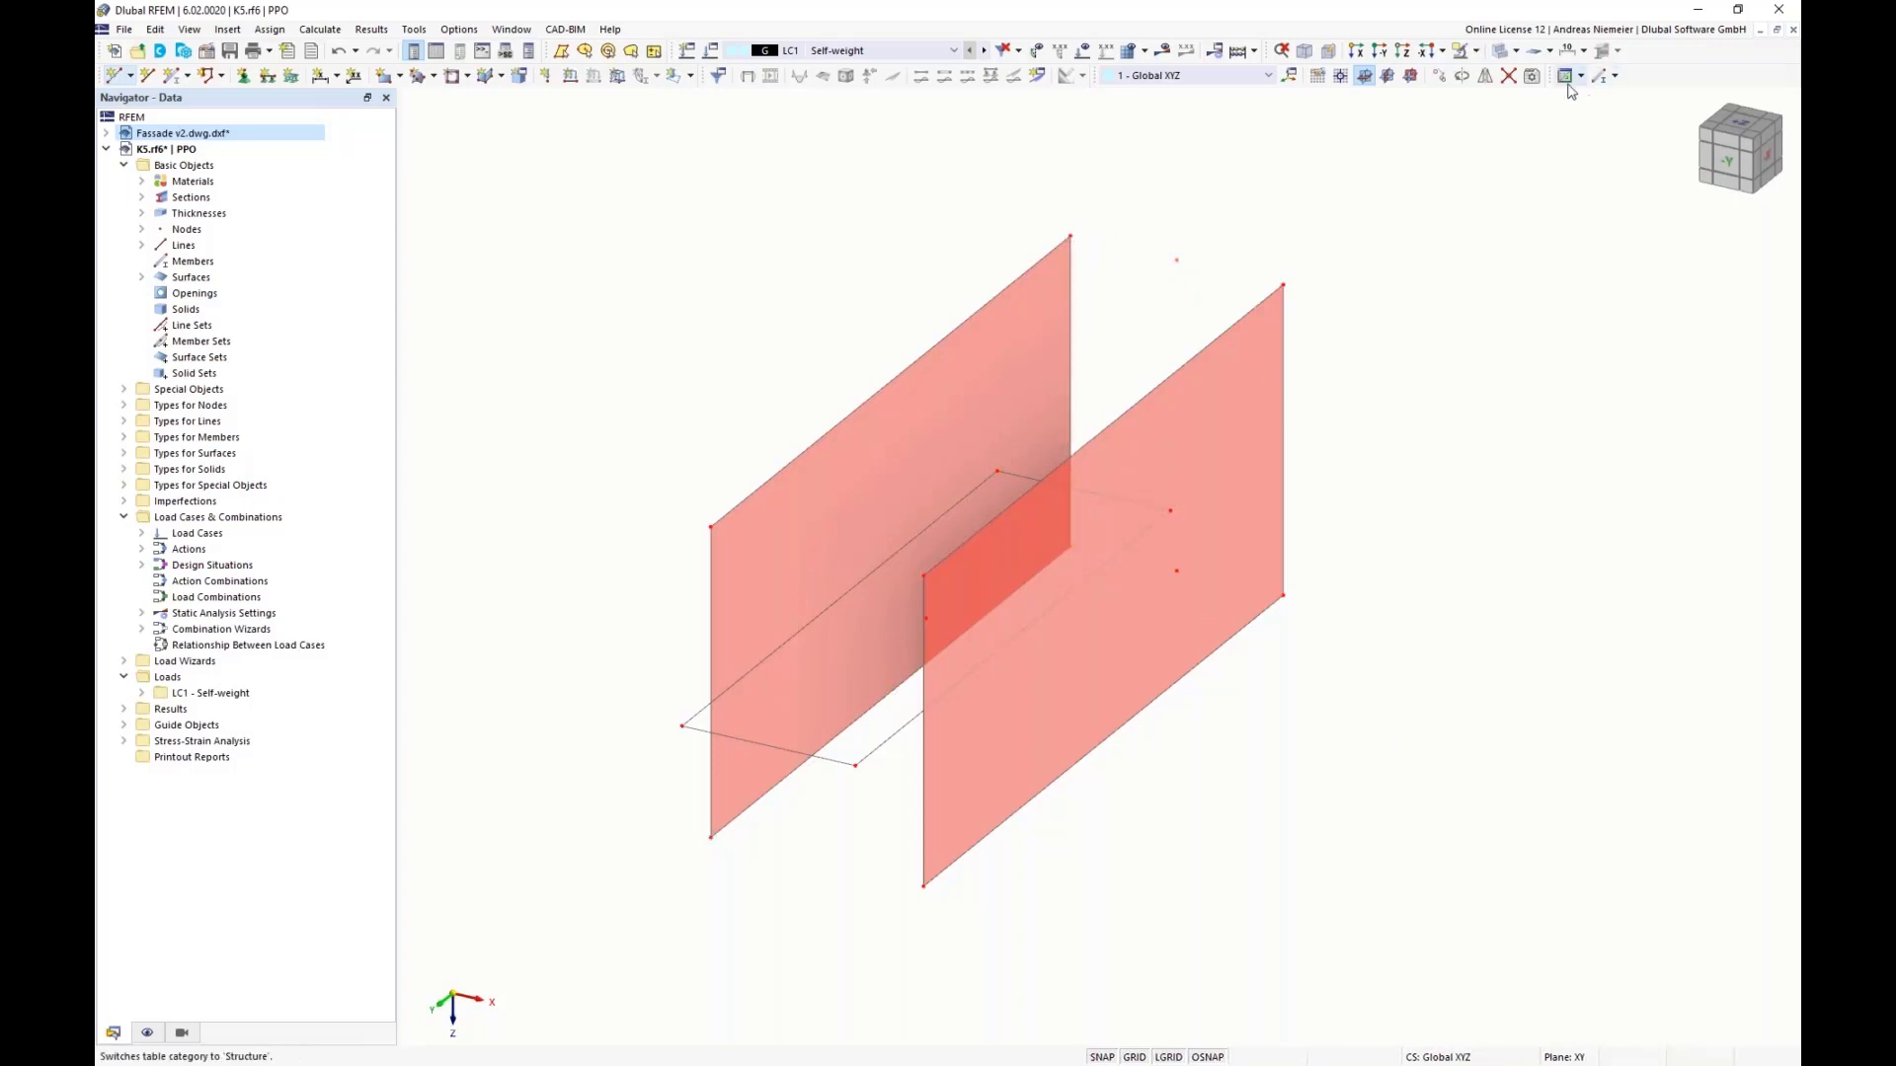
# Step: Move the upper midpoint node by -10 mm and the lower midpoint node by 10 mm in Z, without creating copies
pyautogui.click(1439, 76)
pyautogui.click(727, 385)
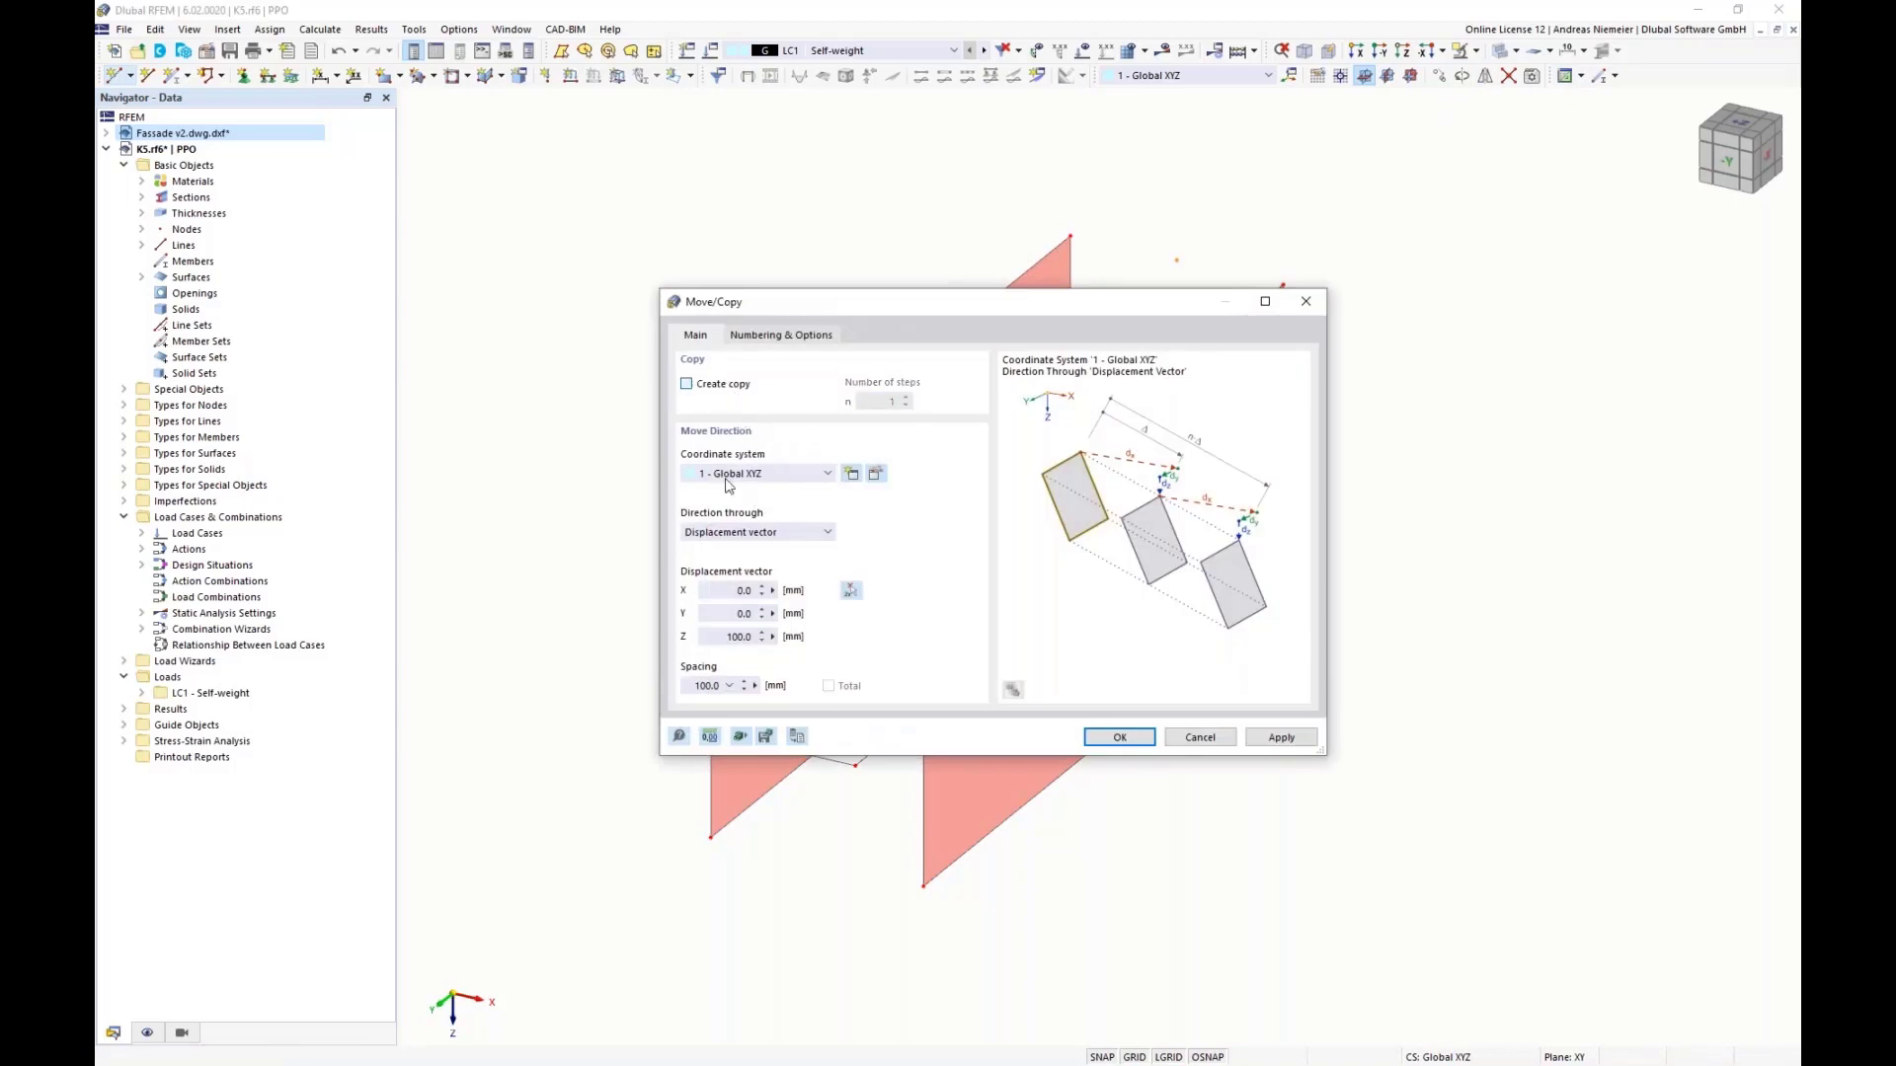
pyautogui.click(709, 633)
pyautogui.write('-10')
pyautogui.moveTo(1012, 307); pyautogui.dragTo(1402, 492)
pyautogui.click(1509, 922)
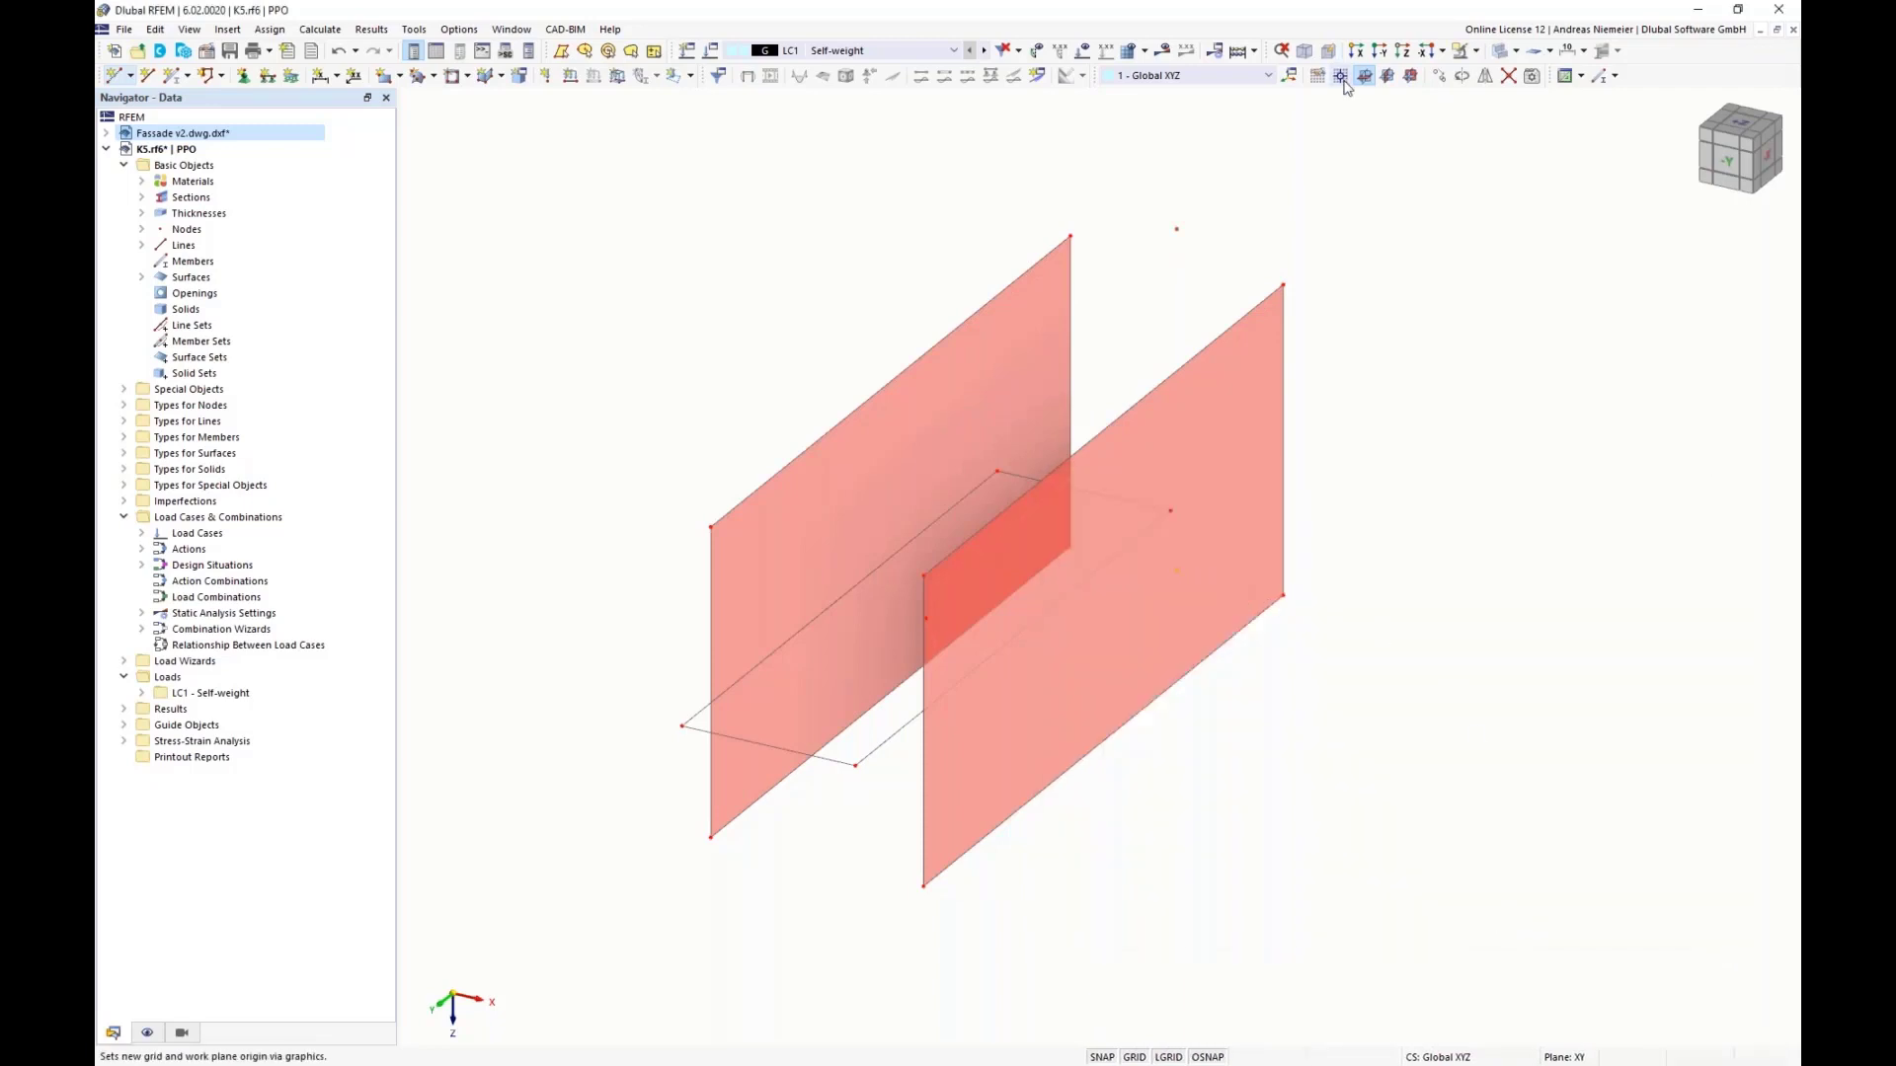
pyautogui.click(1438, 75)
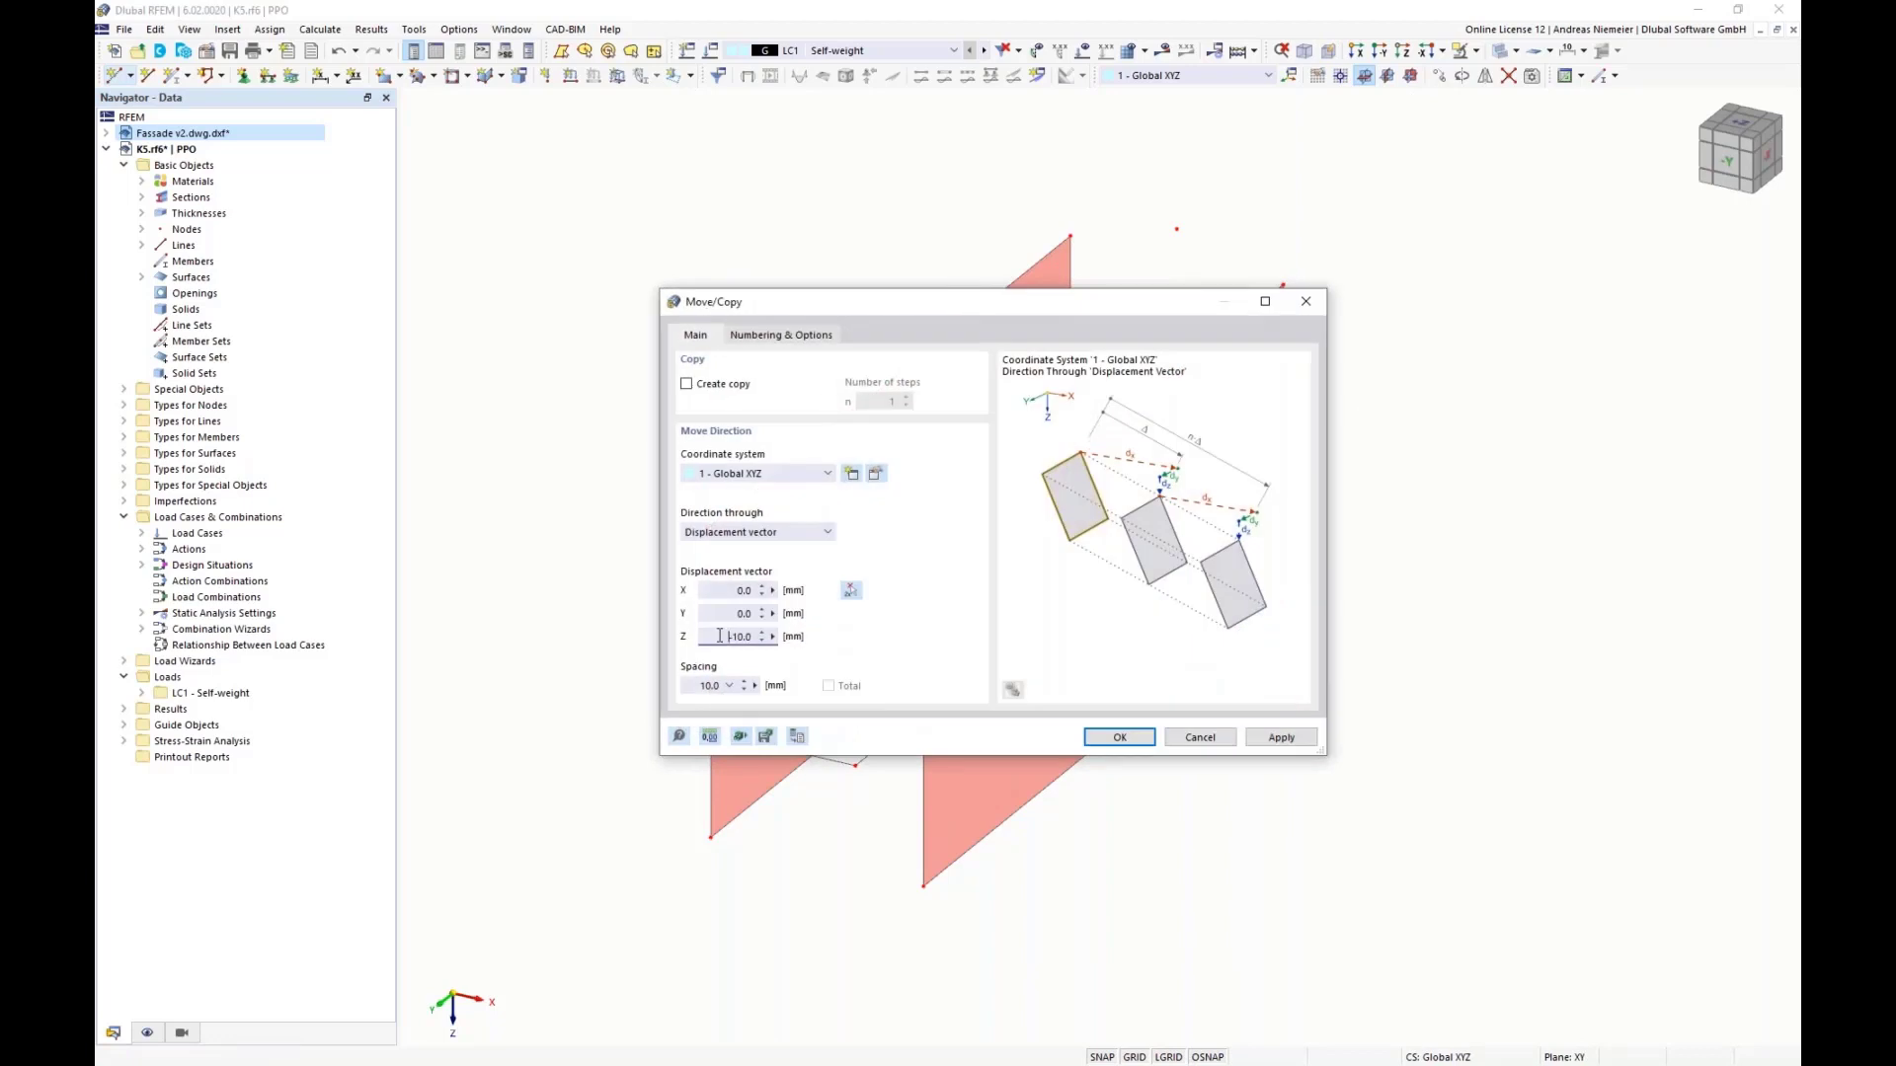
pyautogui.click(1119, 737)
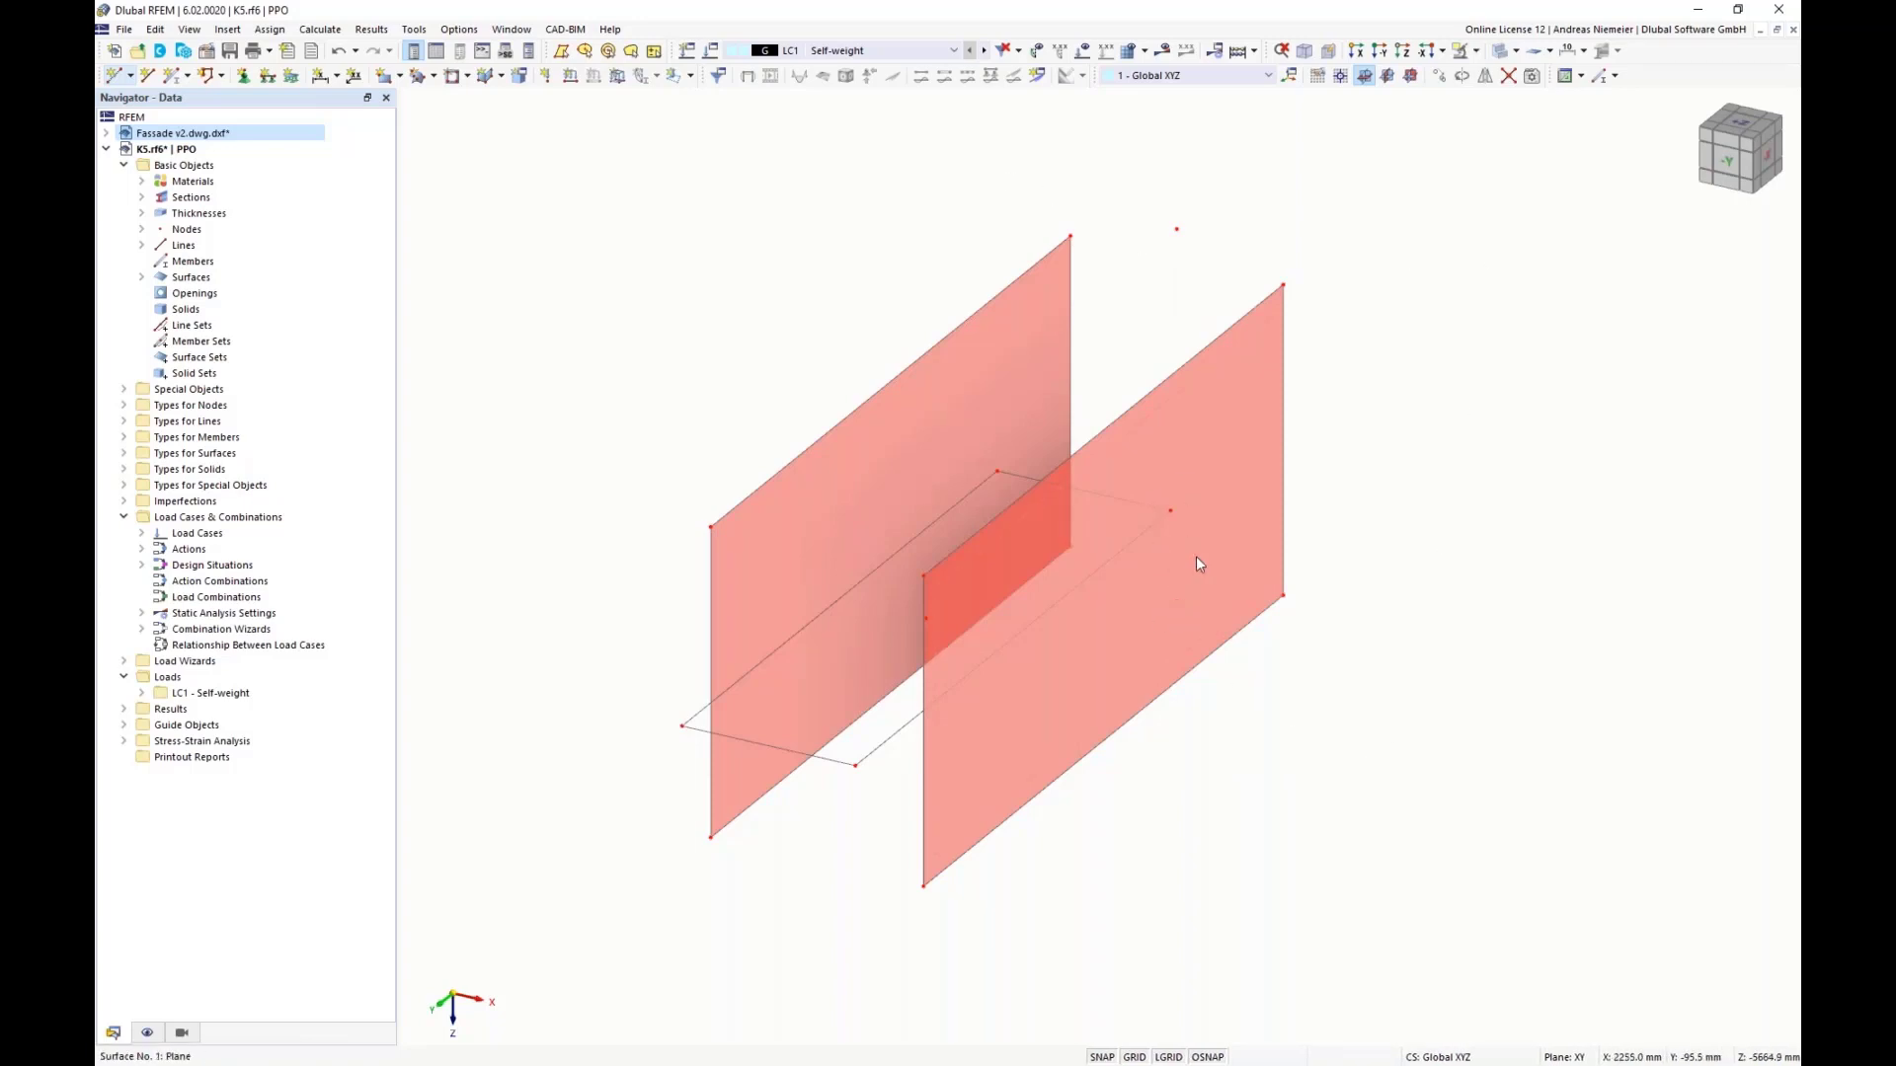
# Step: Move both midpoint nodes by 100 mm in X and 10 mm in Z without creating copies
pyautogui.doubleClick(1177, 233)
pyautogui.click(1426, 205)
pyautogui.click(1443, 83)
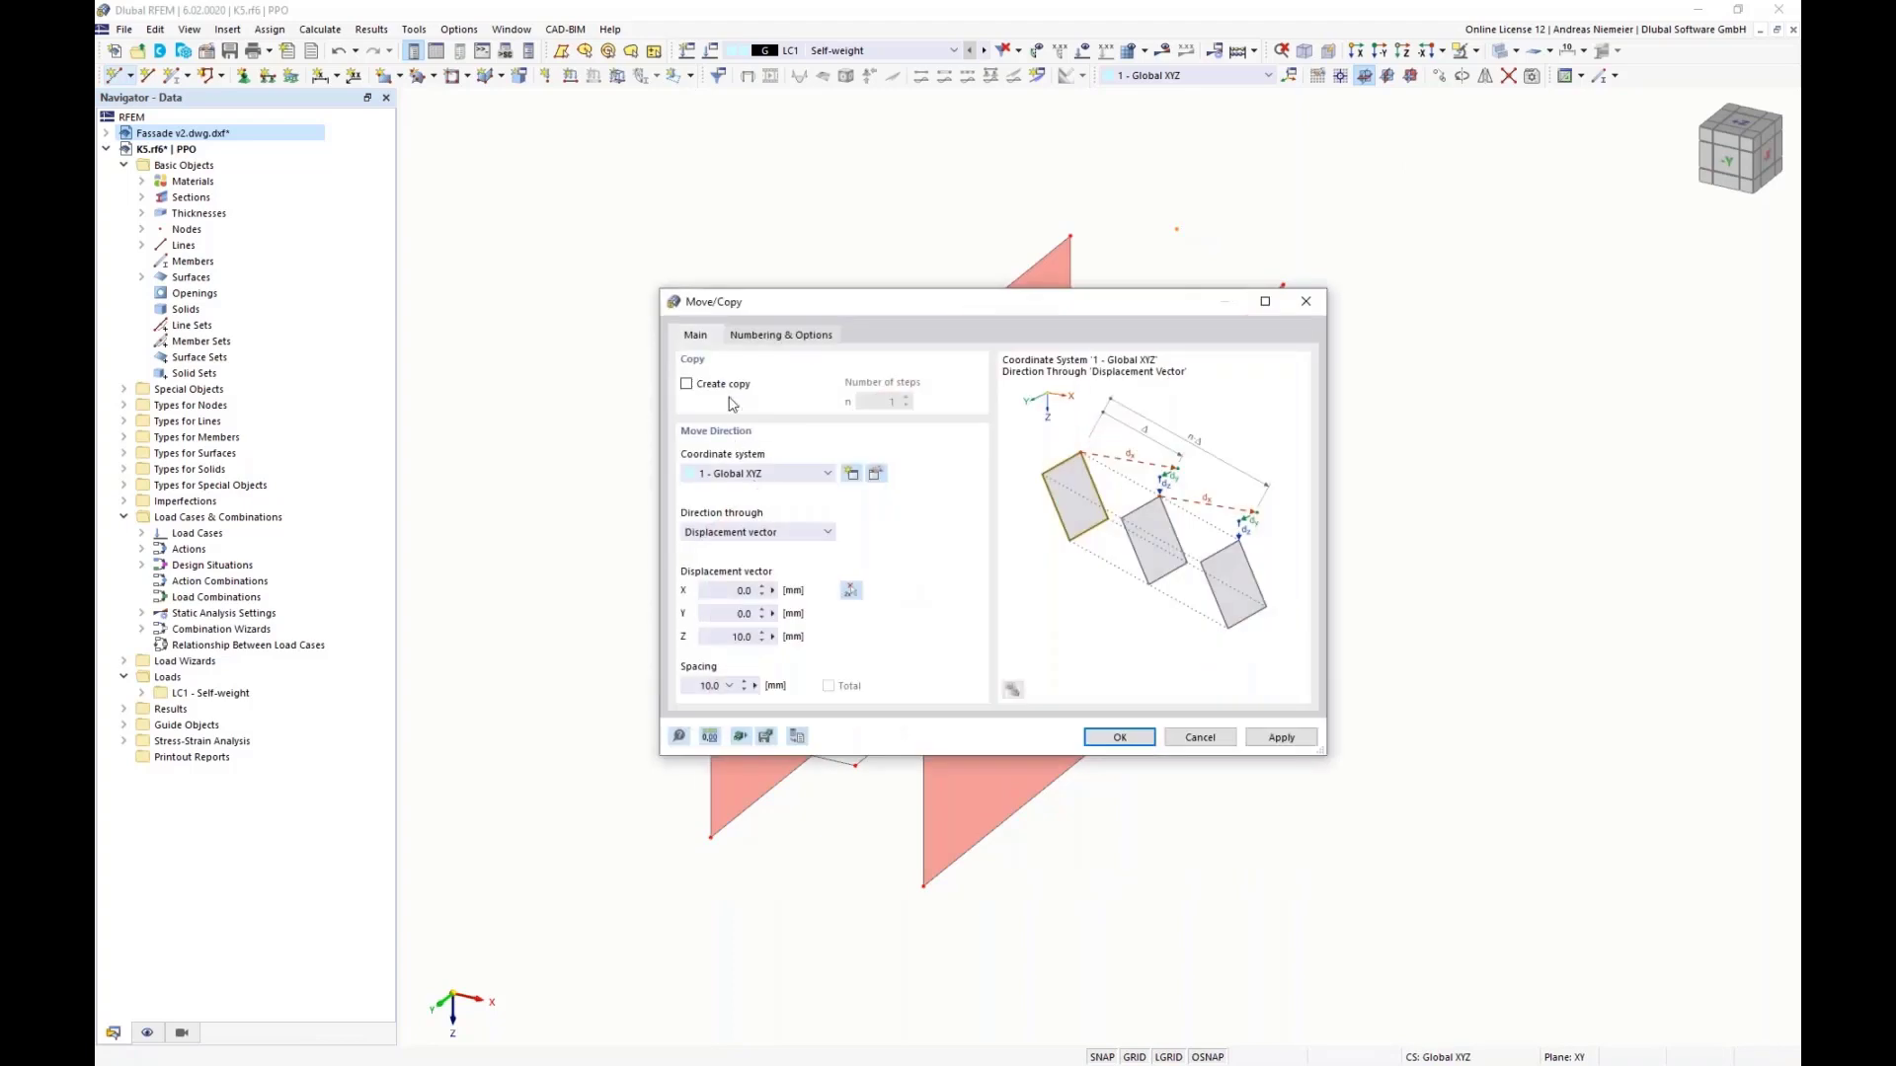
pyautogui.click(724, 588)
pyautogui.click(1099, 737)
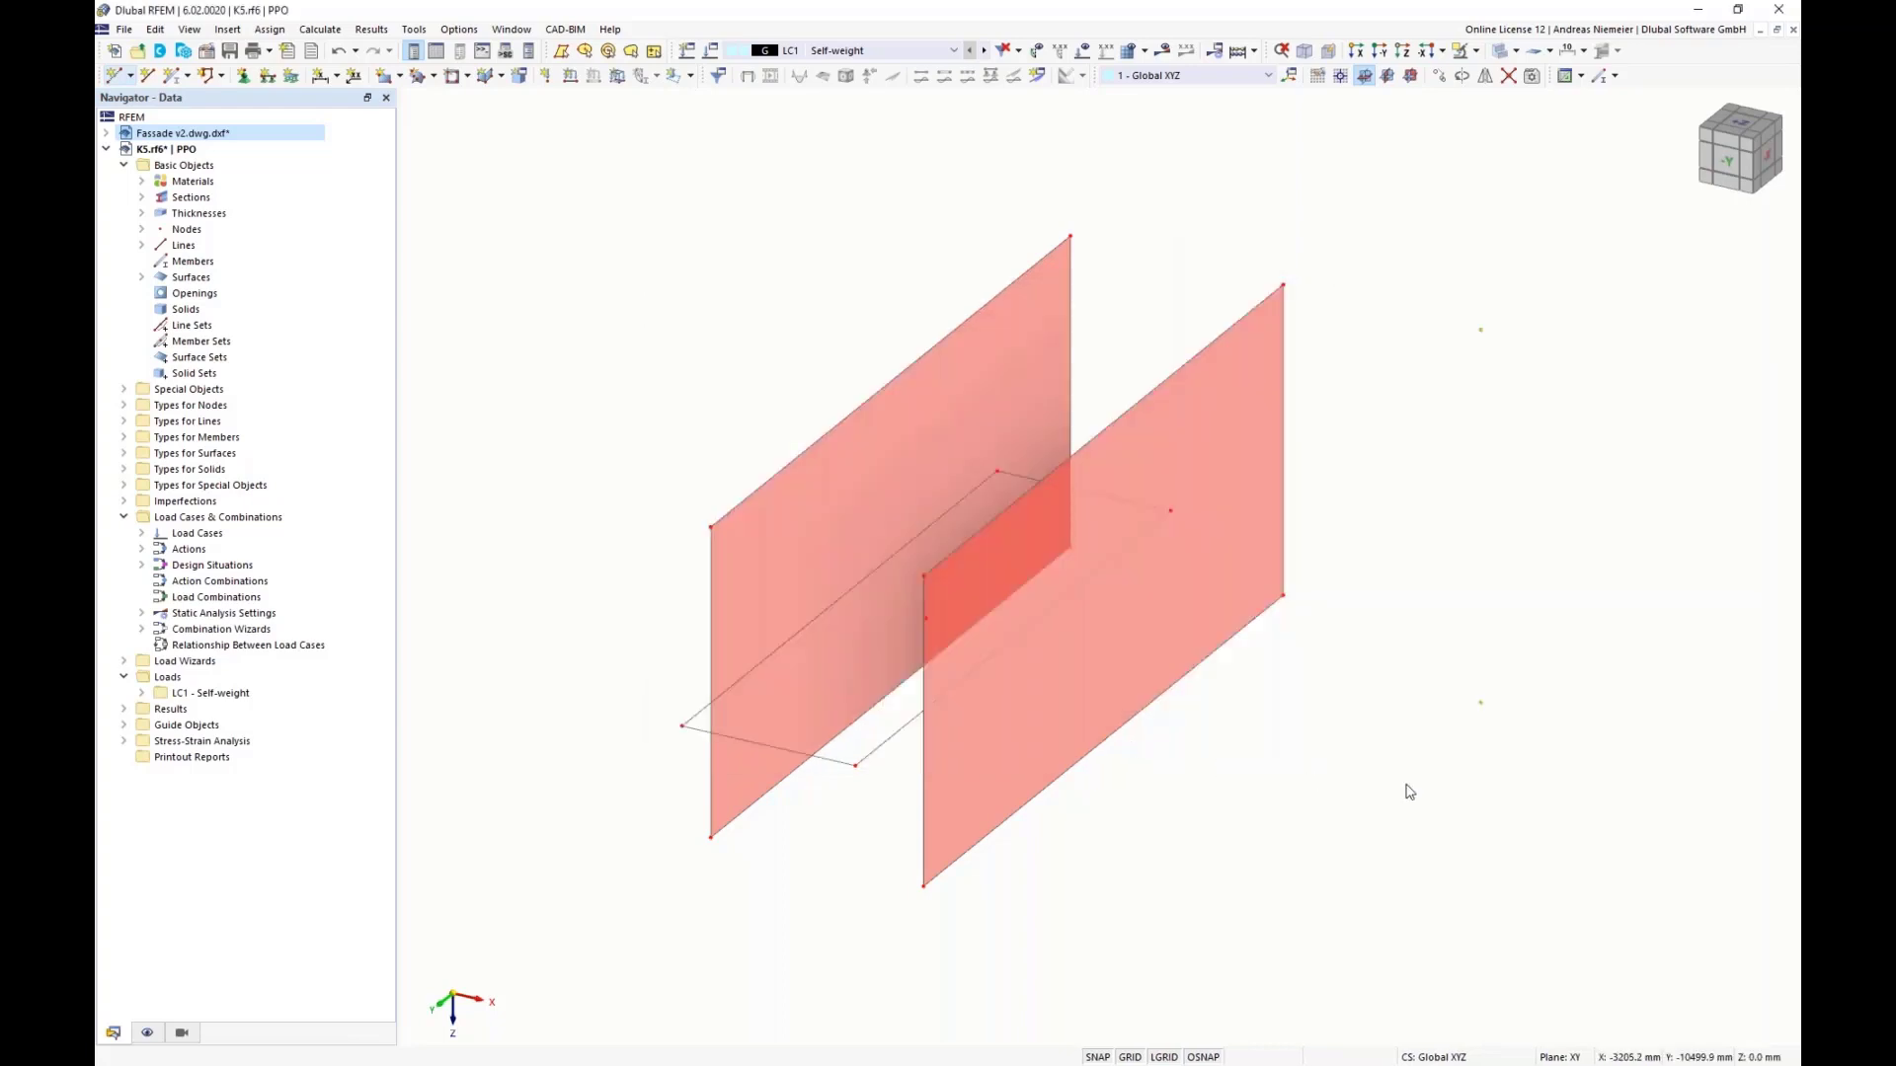
# Step: Draw a vertical single line connecting the two displaced nodes
pyautogui.click(146, 77)
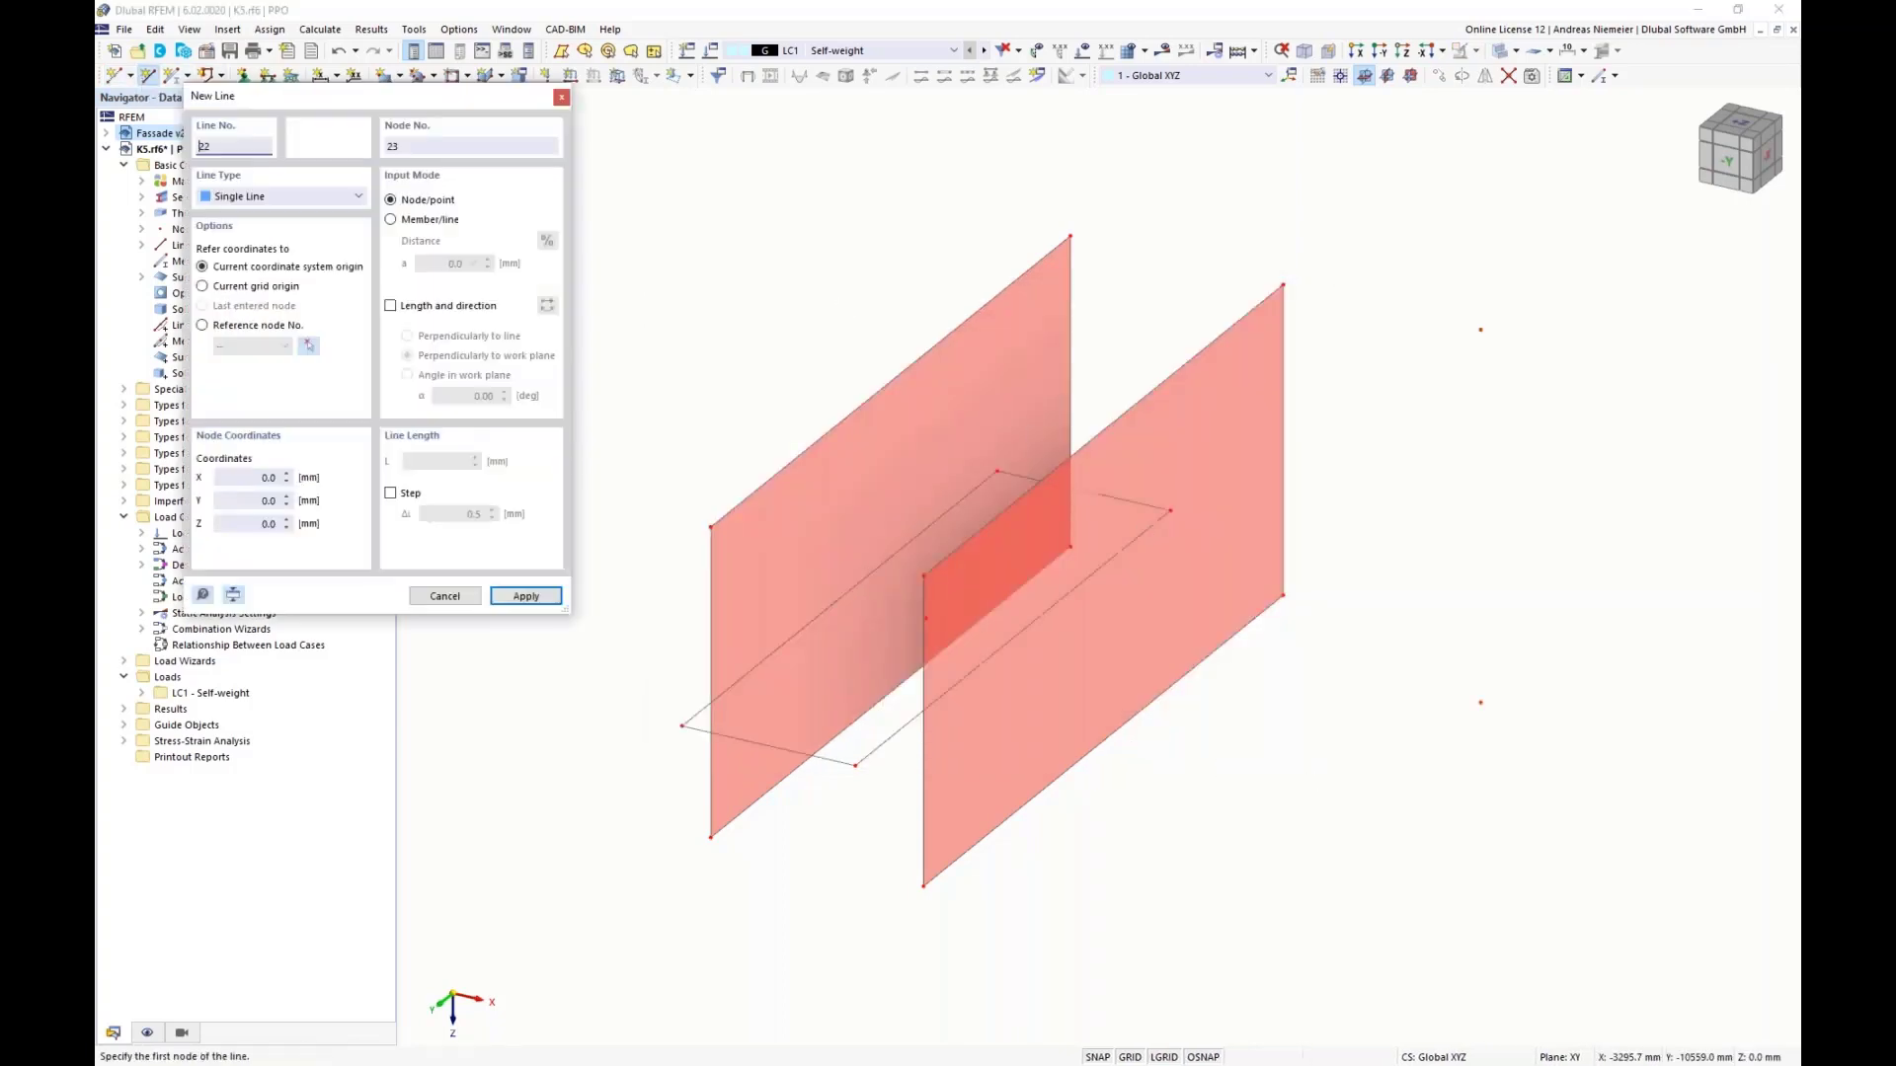
pyautogui.click(1480, 702)
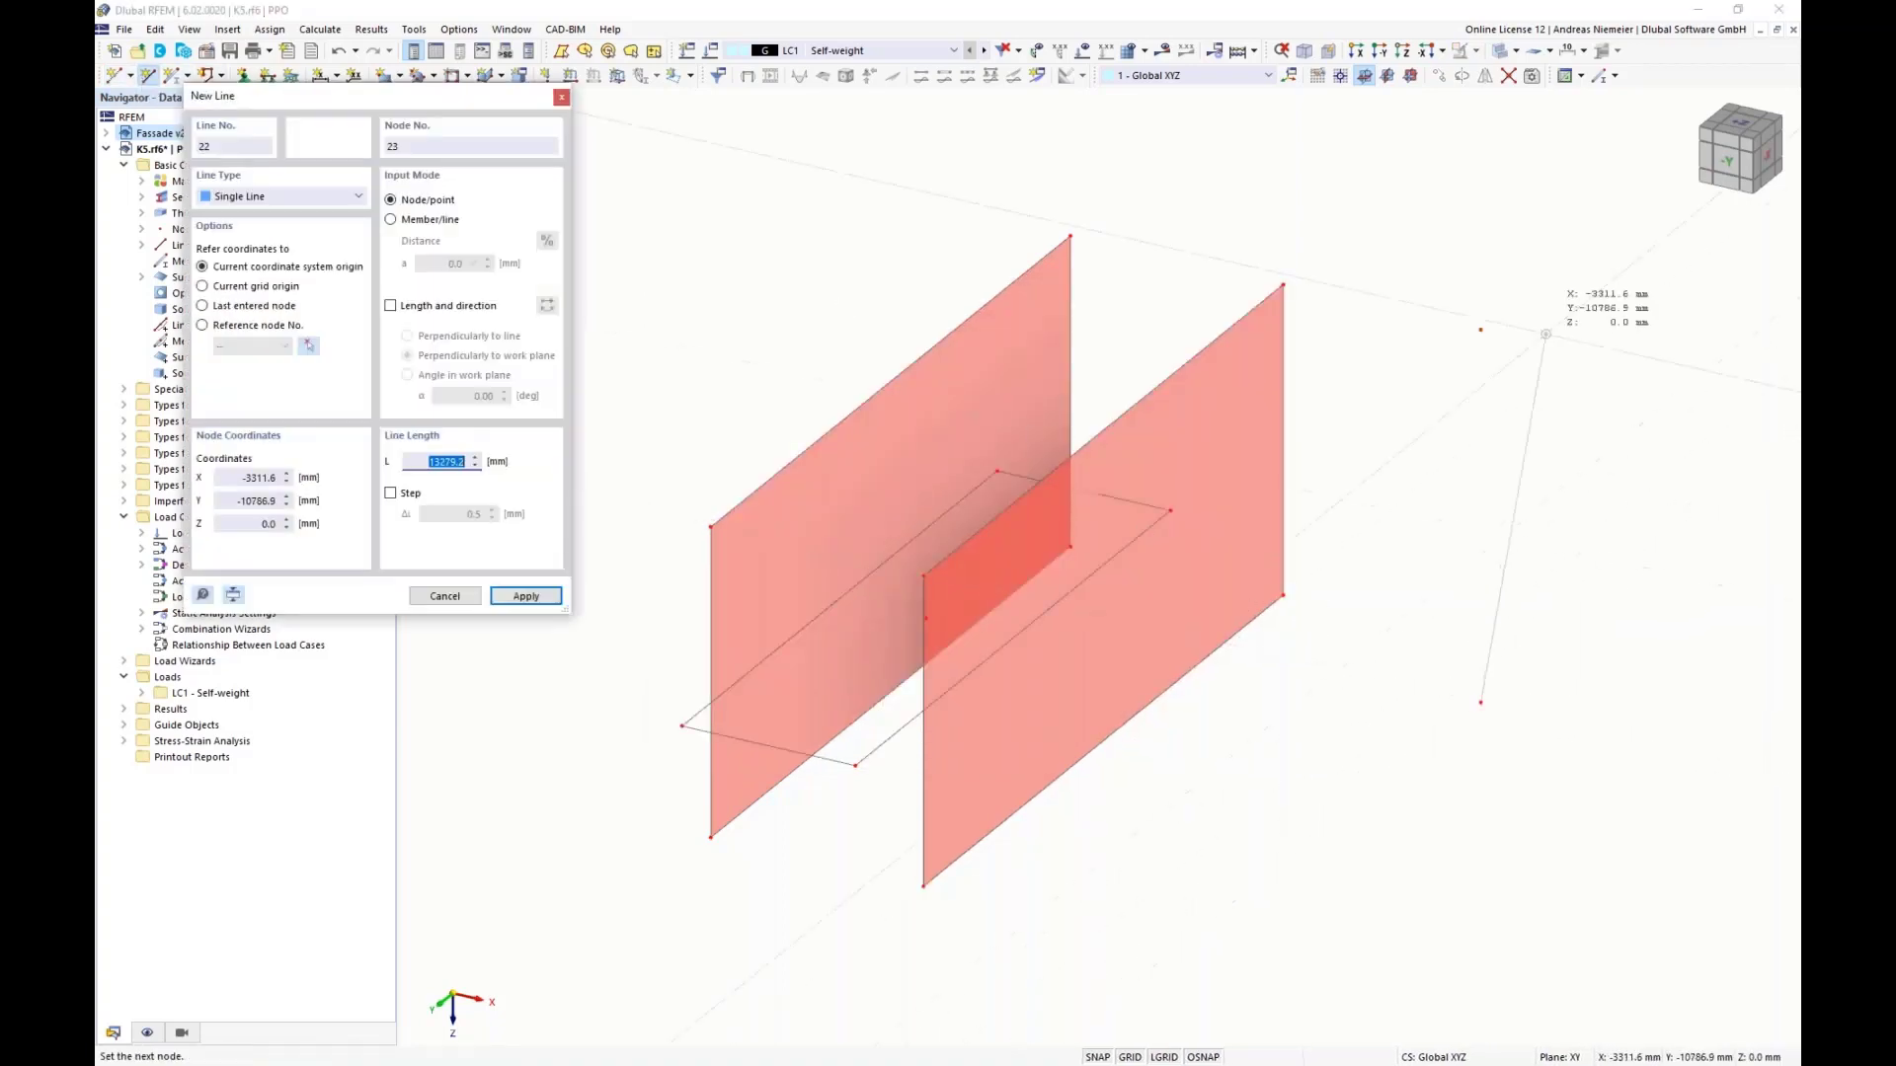
pyautogui.click(1480, 329)
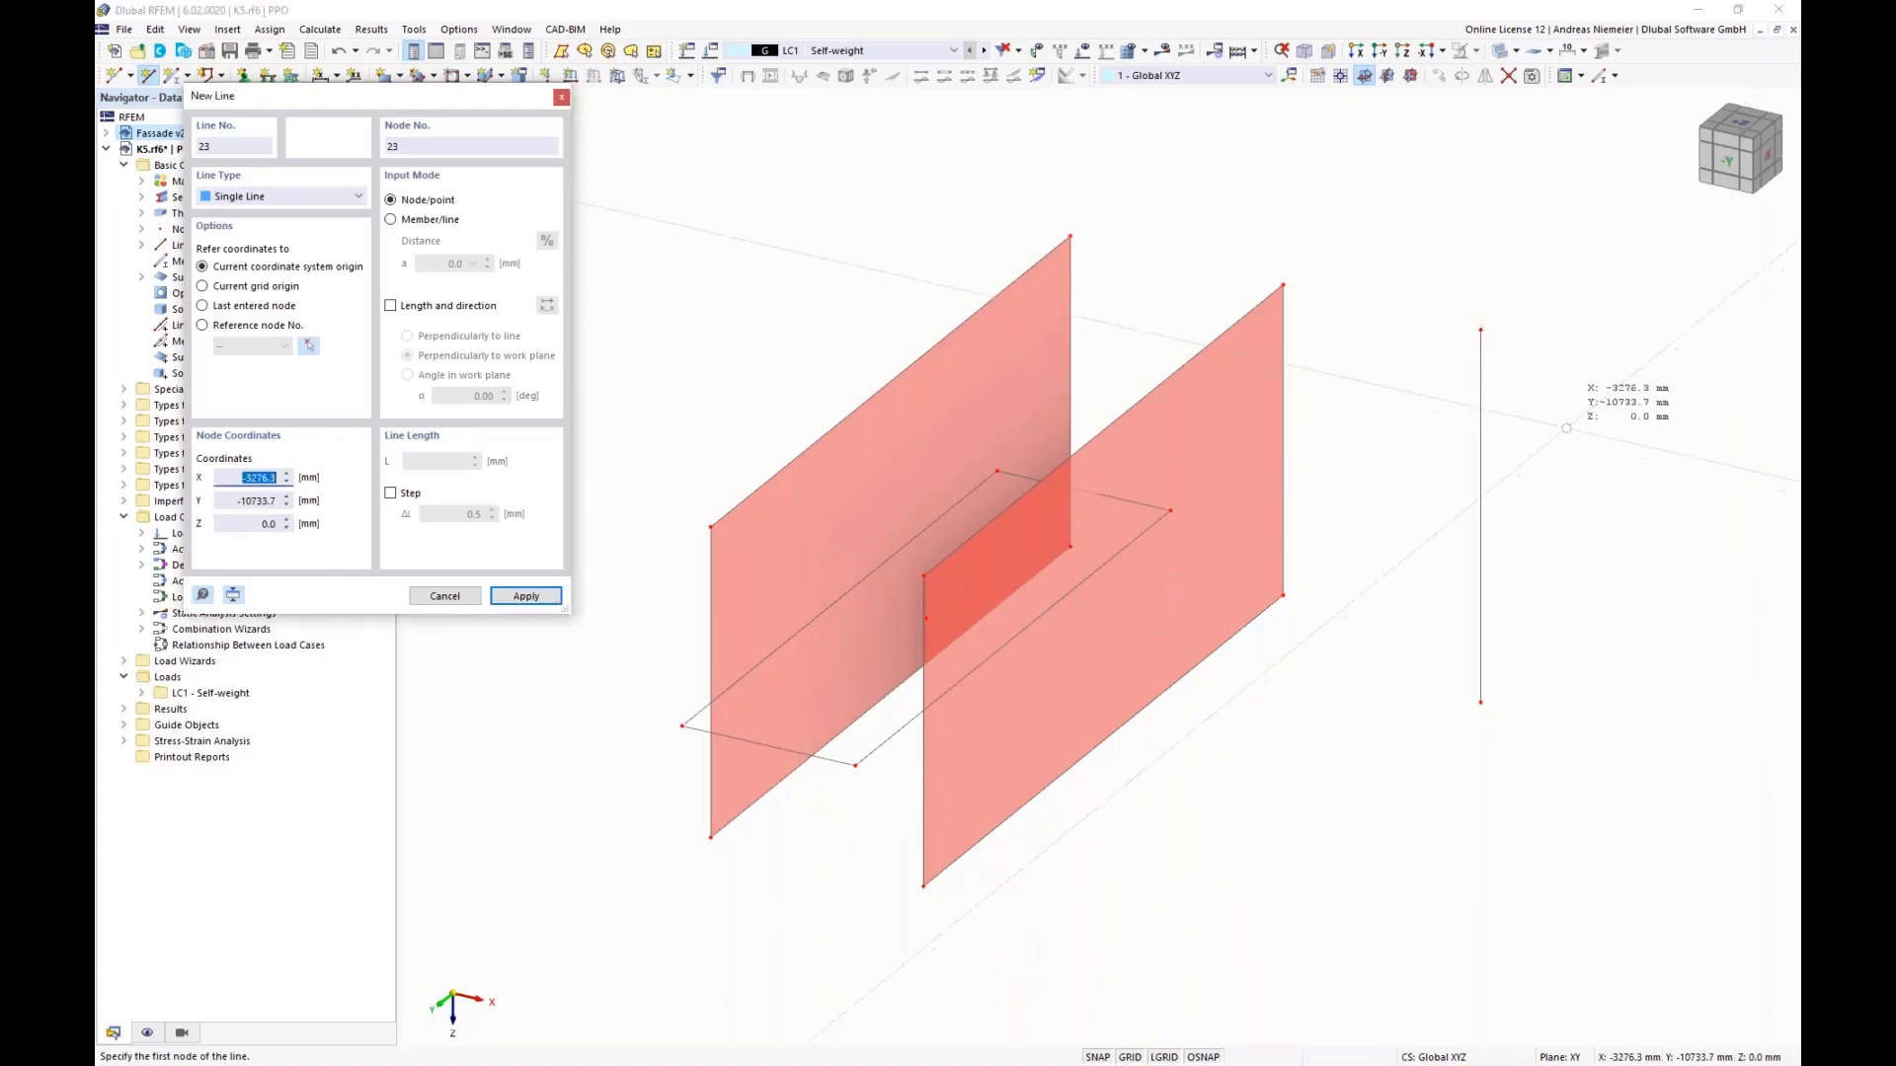
pyautogui.press('Escape')
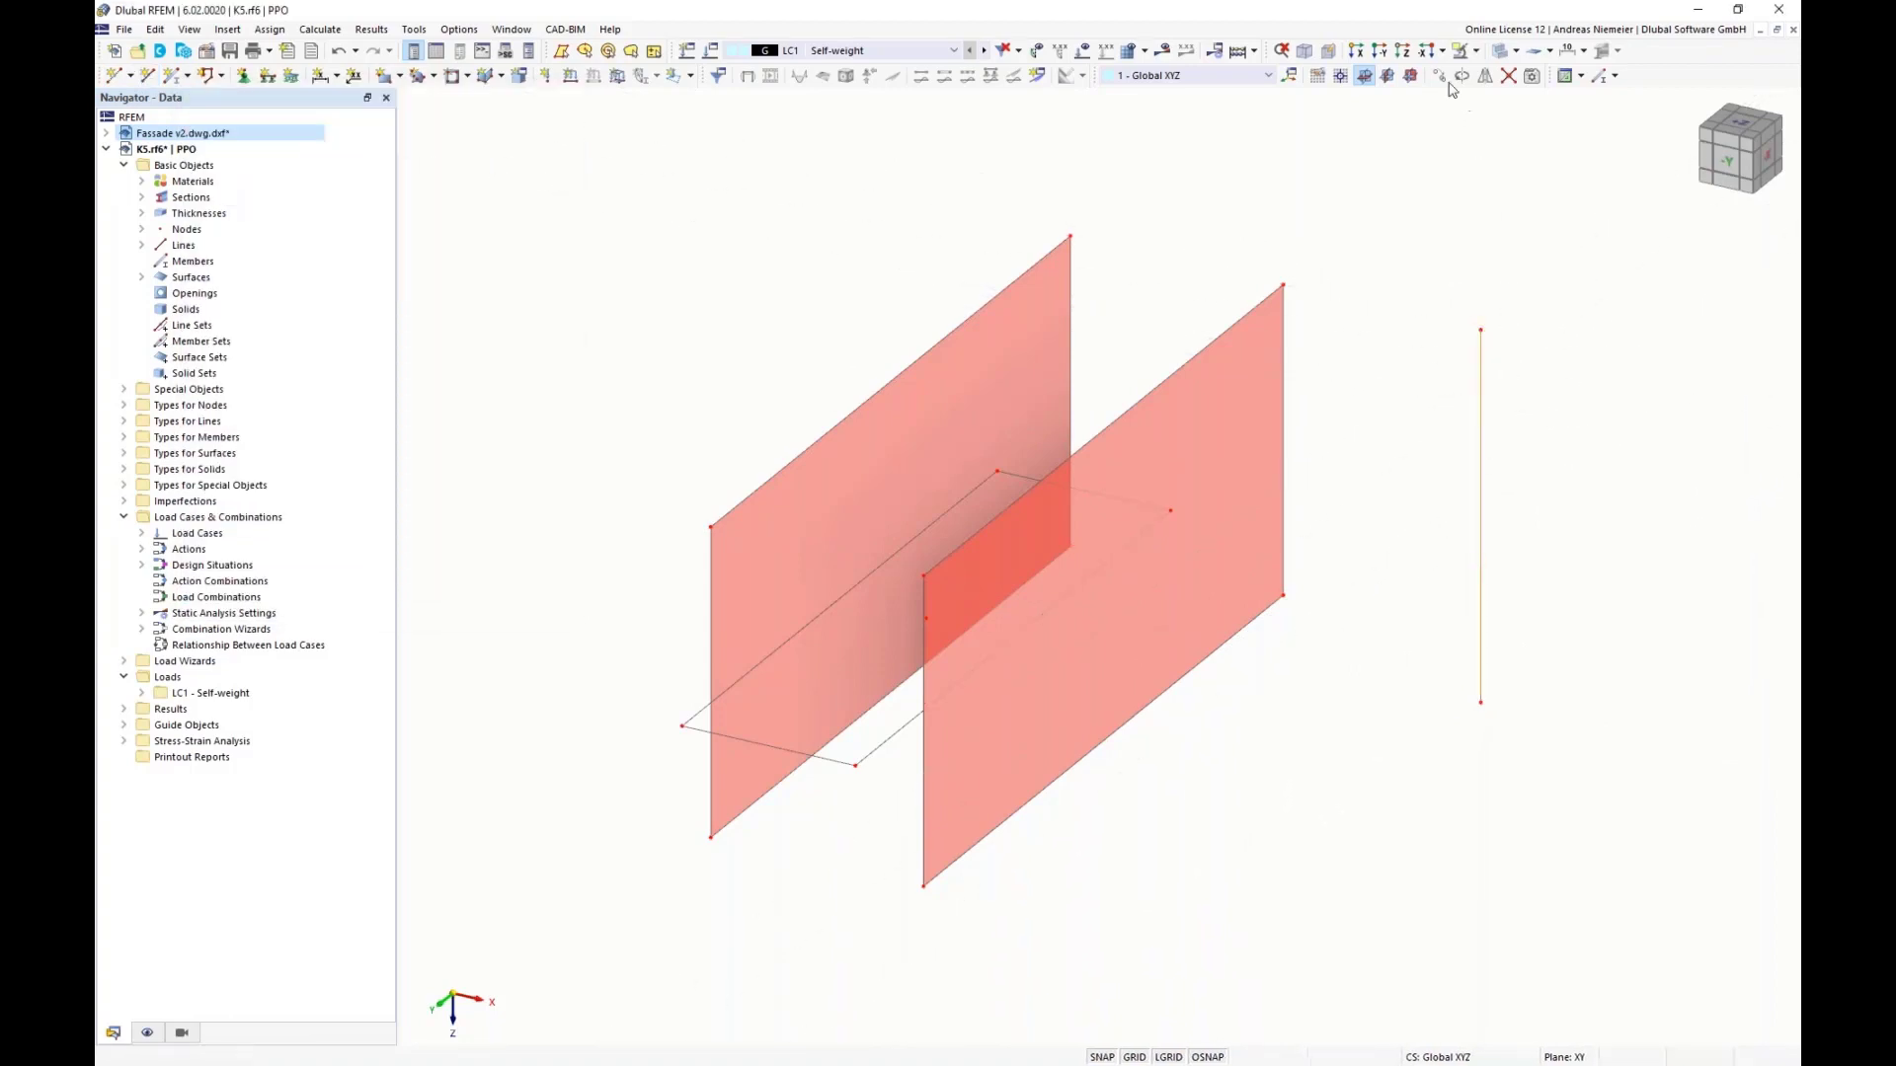
# Step: Cancel copying the vertical line and undo both the line and the displacement of the two nodes
pyautogui.click(1439, 76)
pyautogui.click(688, 385)
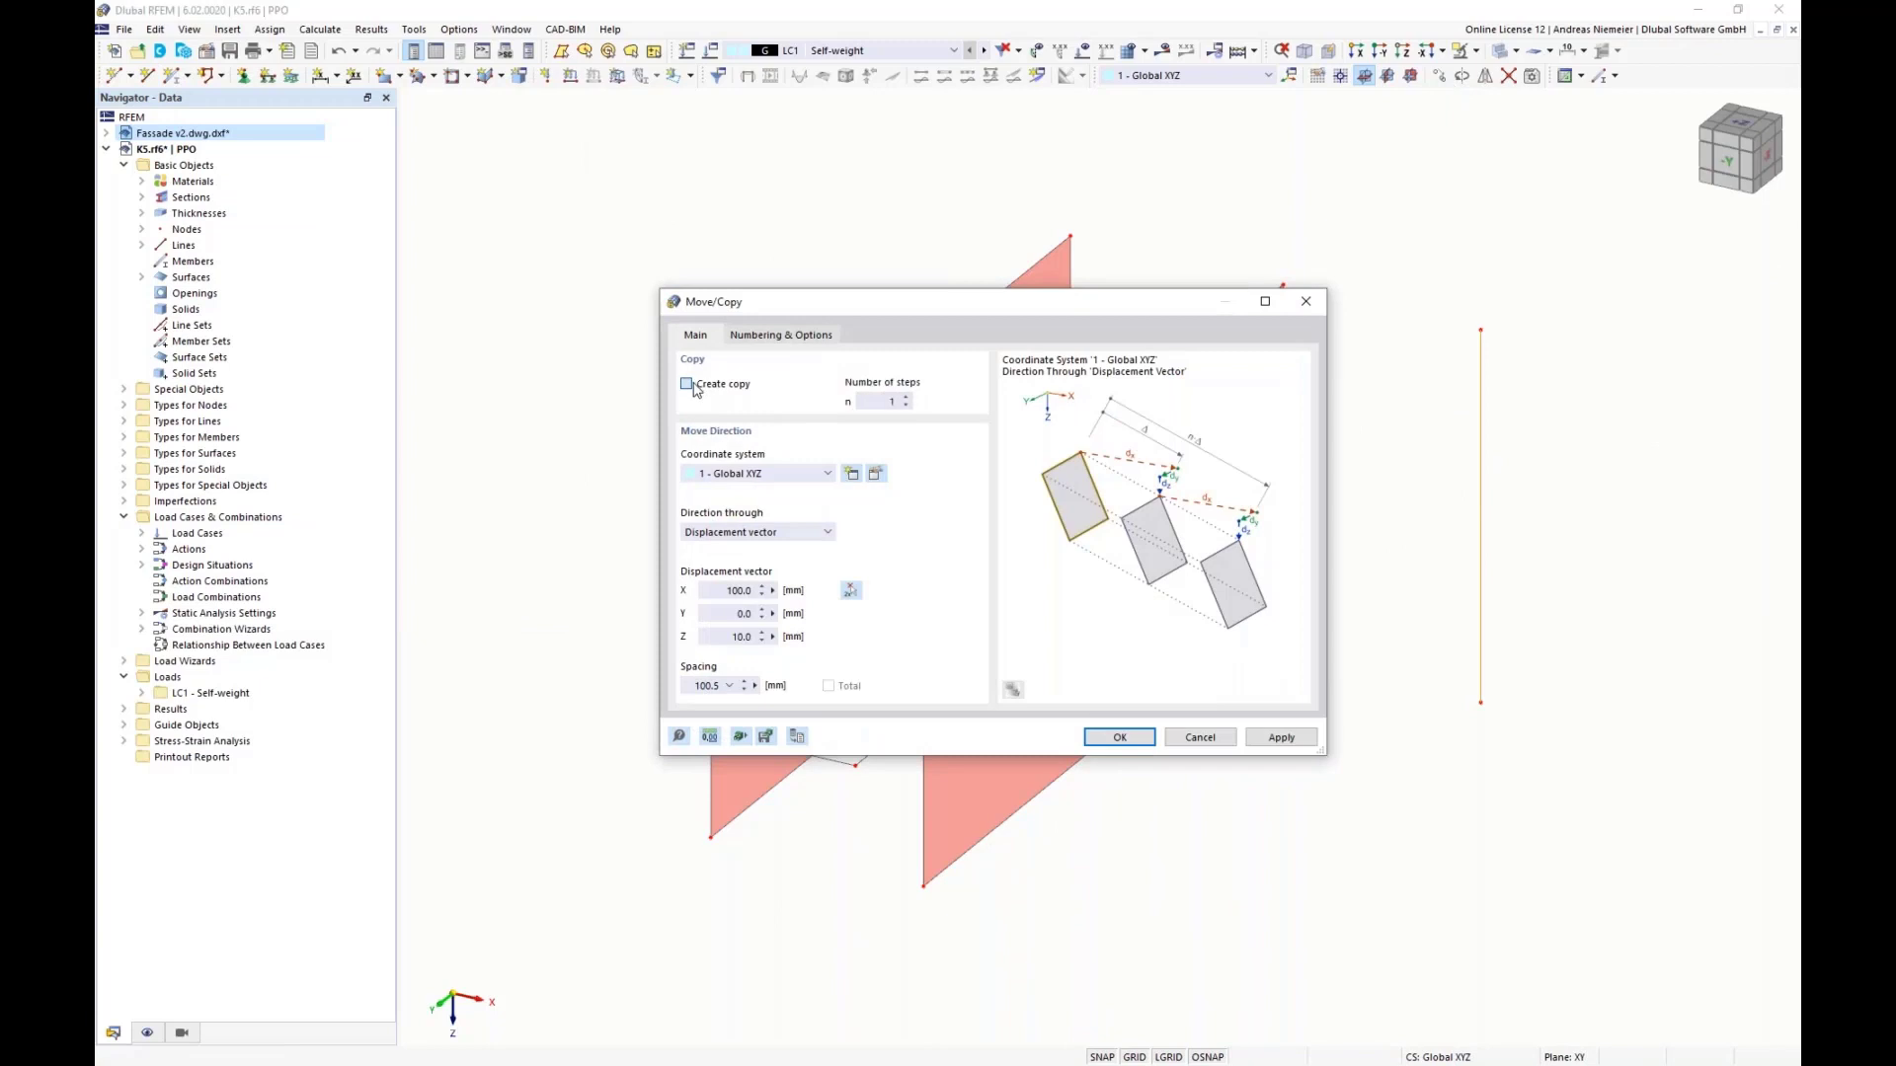
pyautogui.moveTo(727, 590); pyautogui.dragTo(785, 589)
pyautogui.click(1206, 743)
pyautogui.click(339, 52)
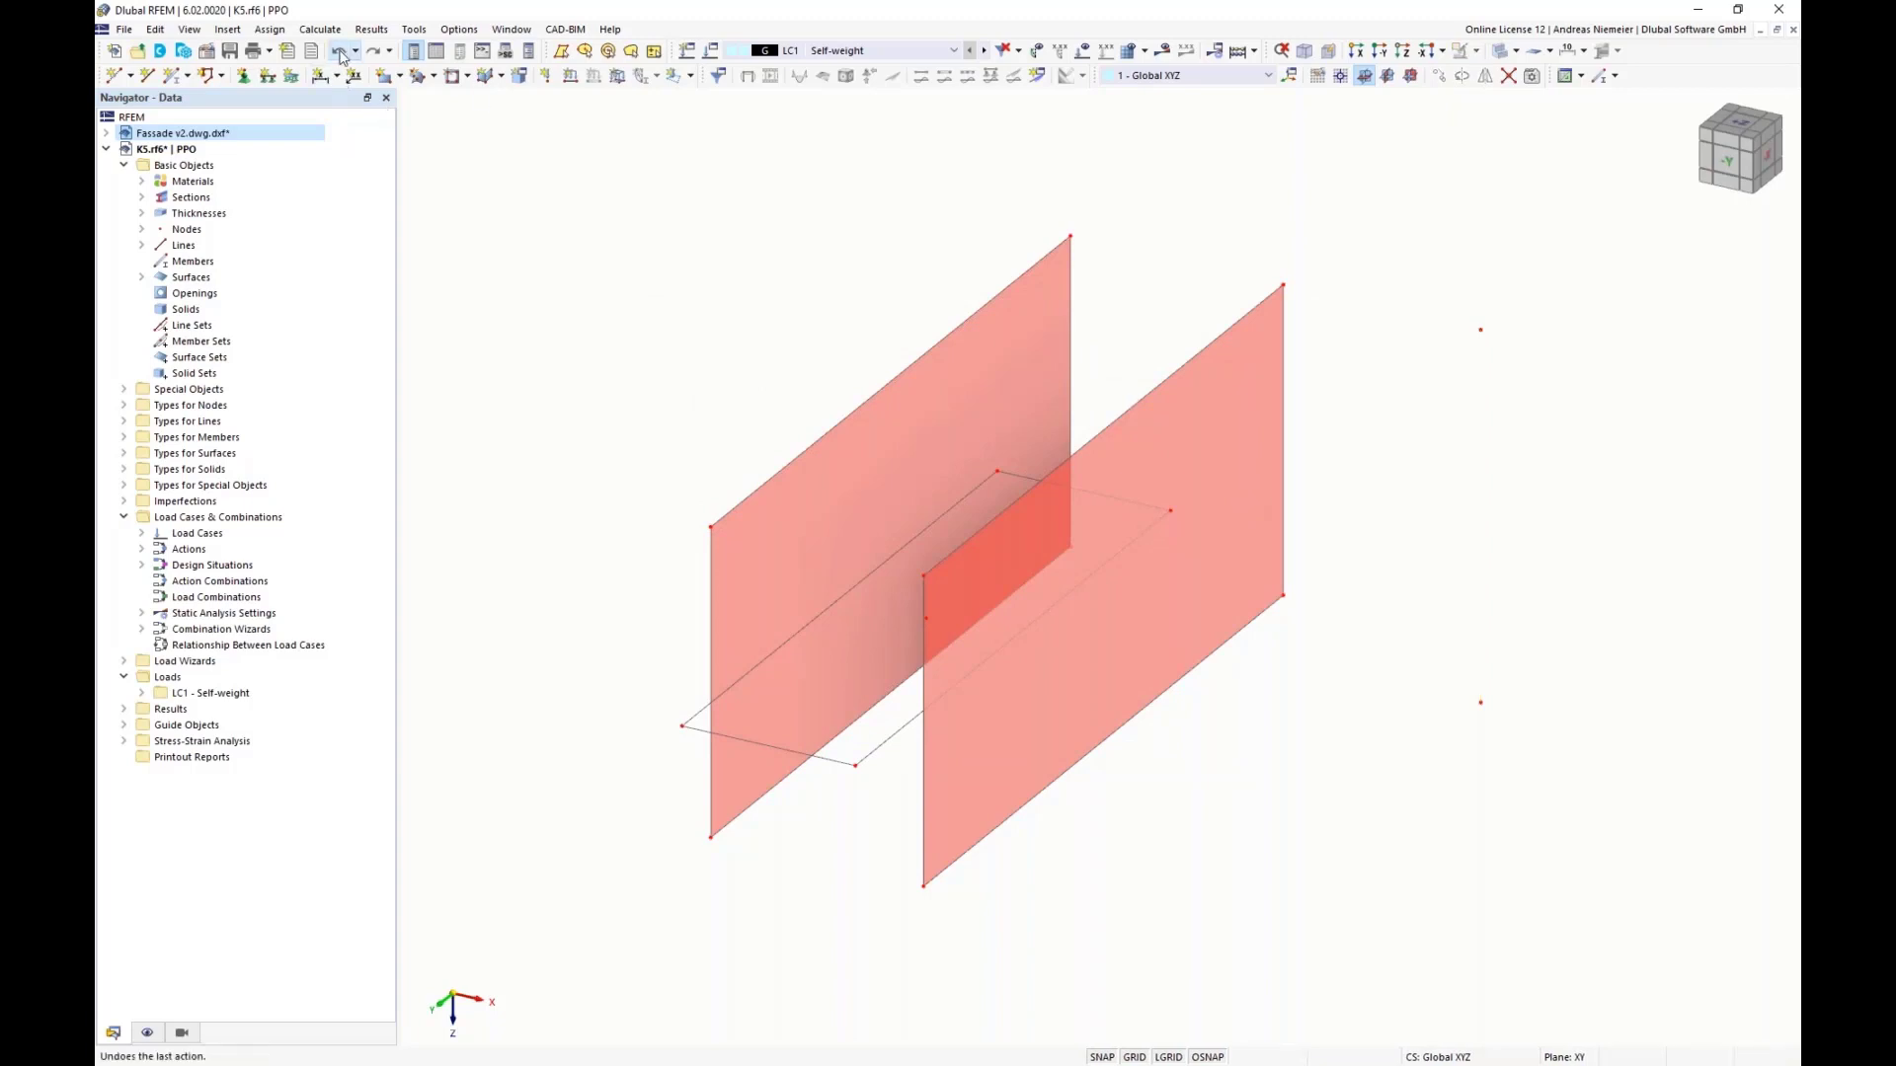
pyautogui.click(340, 52)
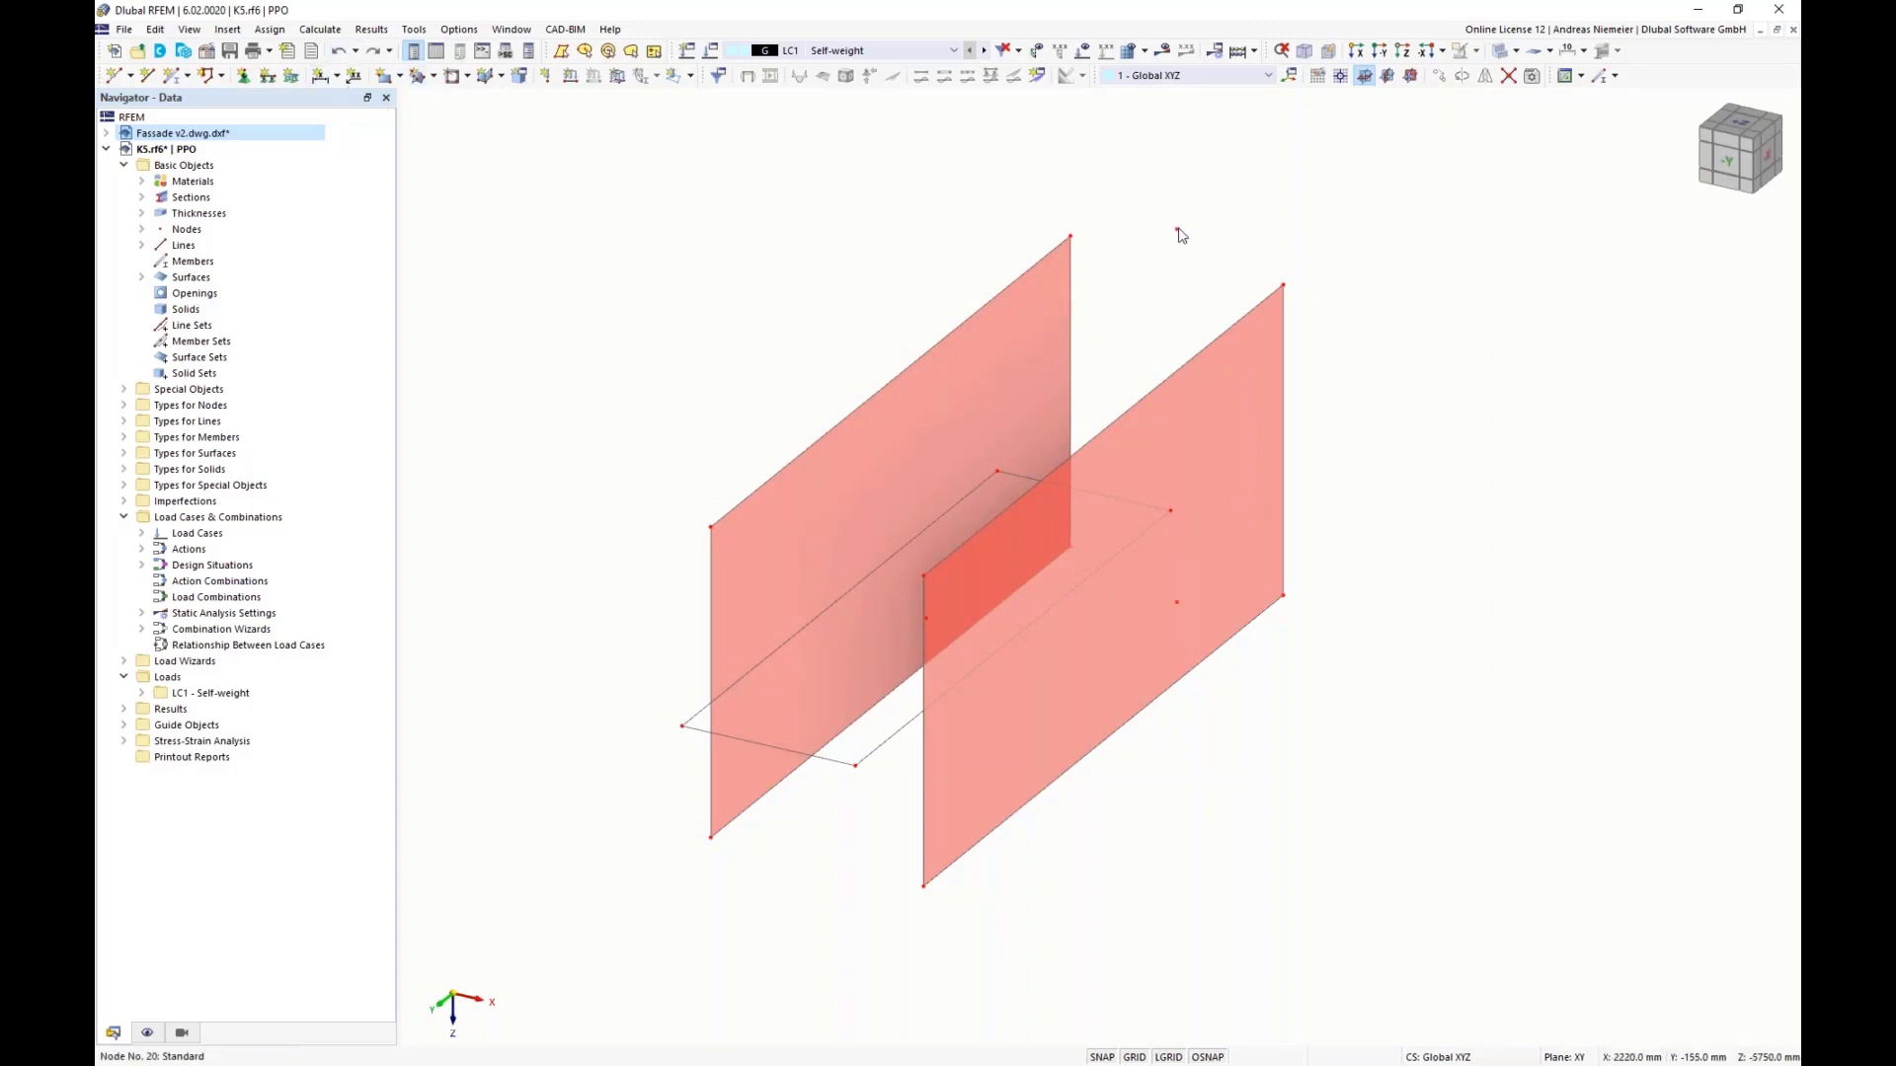
# Step: Move both midpoint nodes by 100 mm in X only, without copying, and connect them with a vertical single line
pyautogui.click(1177, 603)
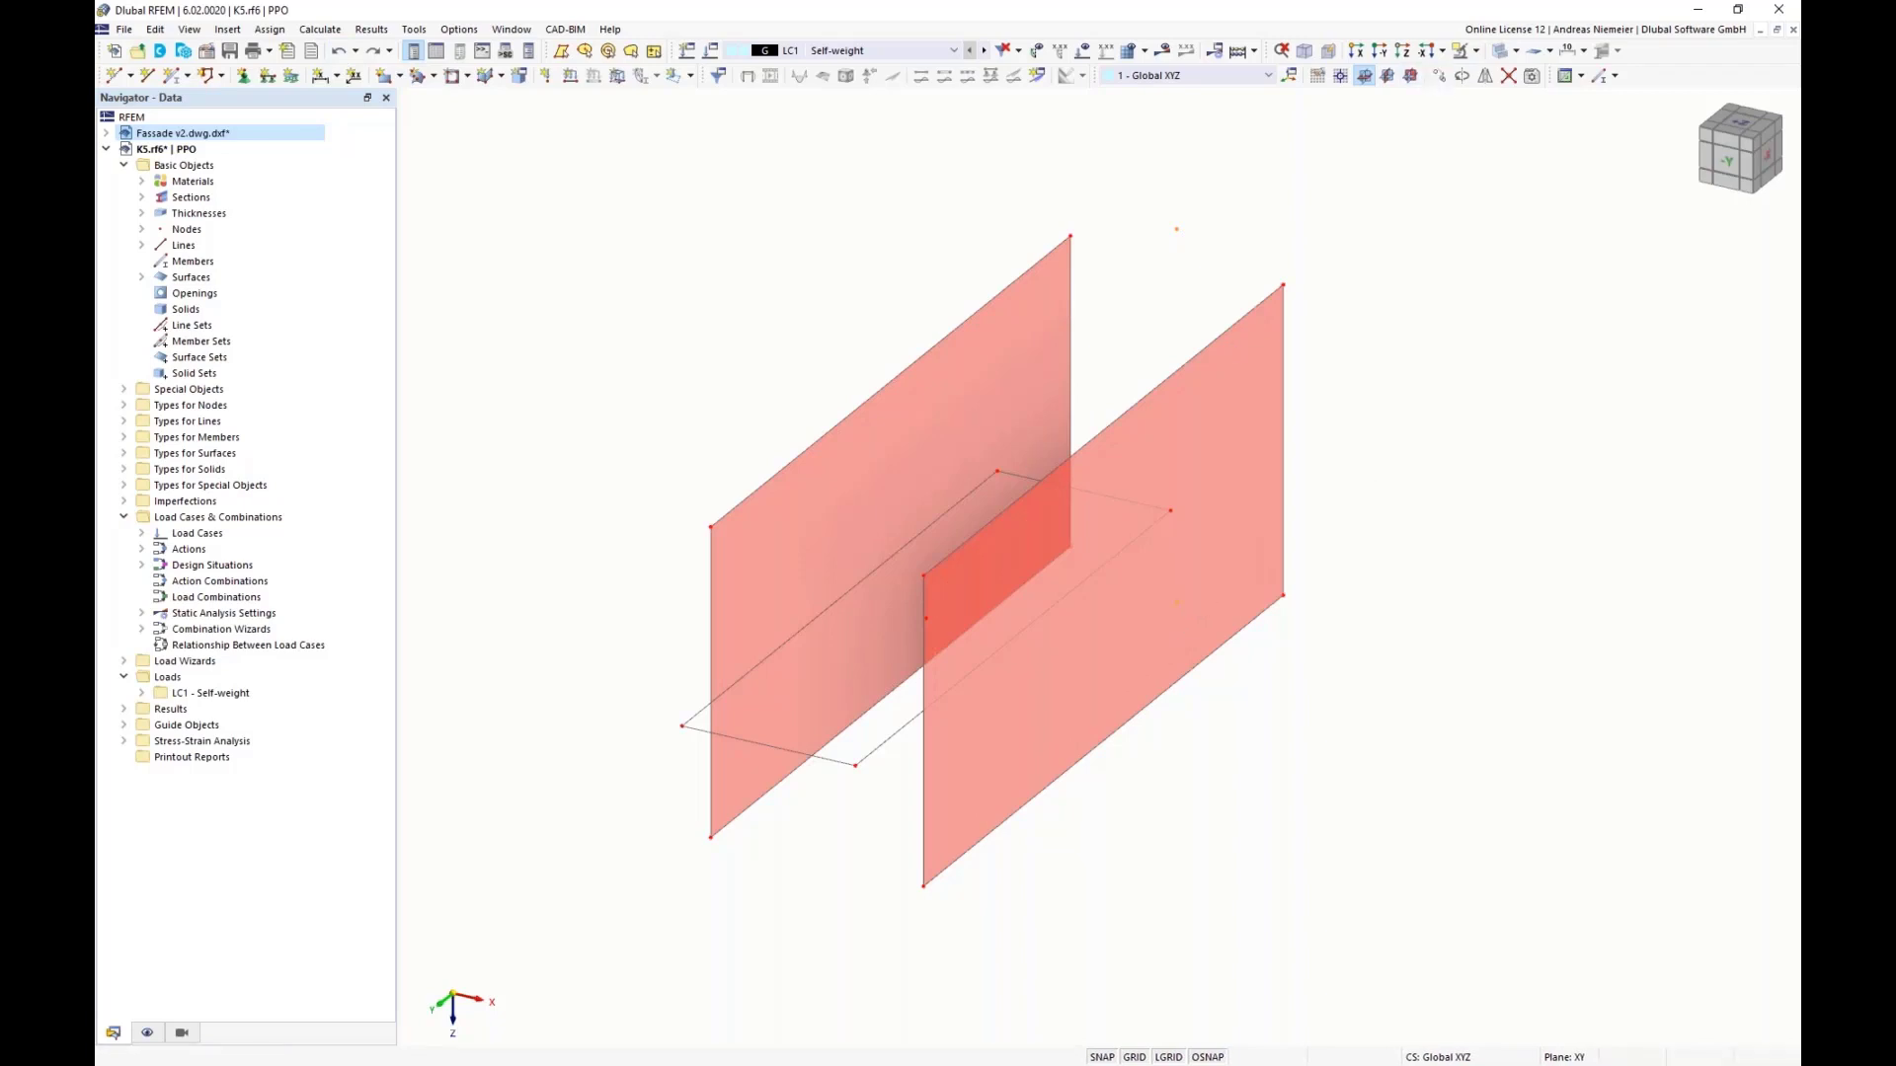
pyautogui.hotkey('ctrl', 'm')
pyautogui.write('100')
pyautogui.press('Tab')
pyautogui.press('Tab')
pyautogui.write('0')
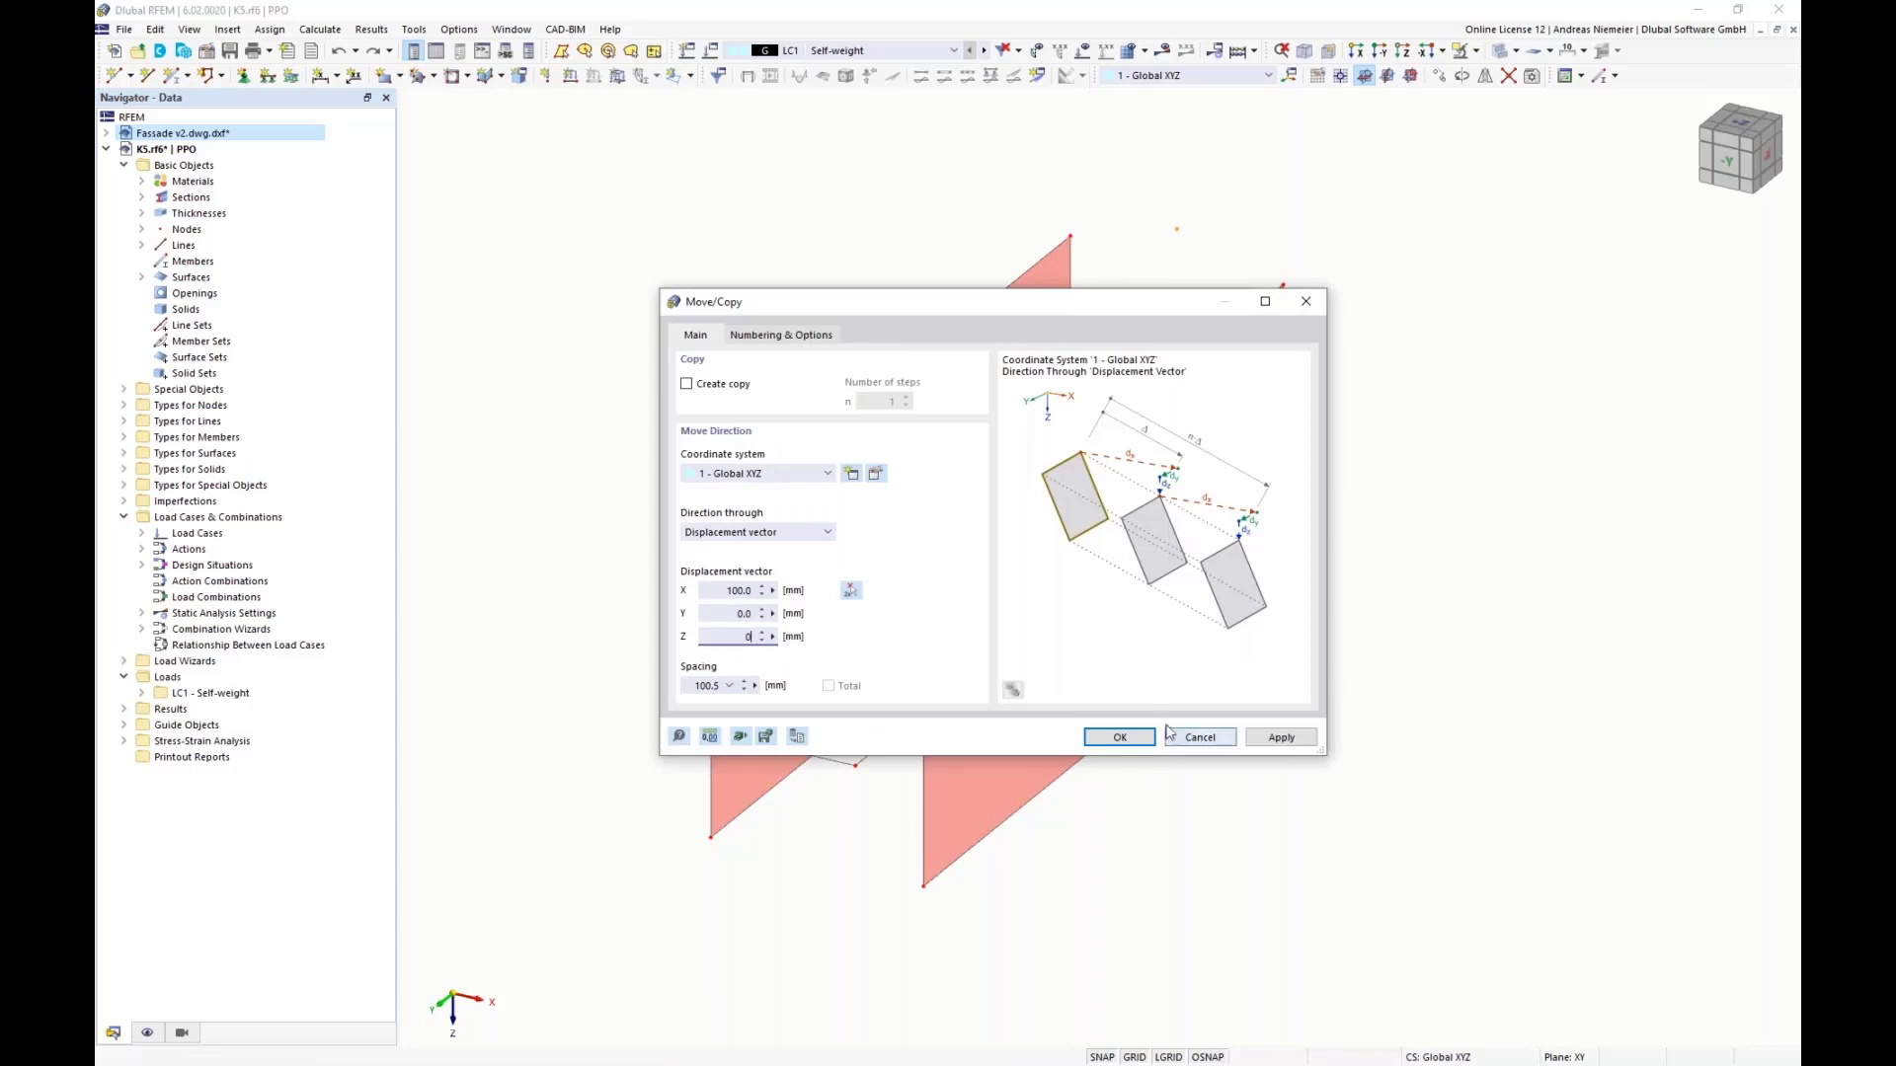
pyautogui.click(1119, 738)
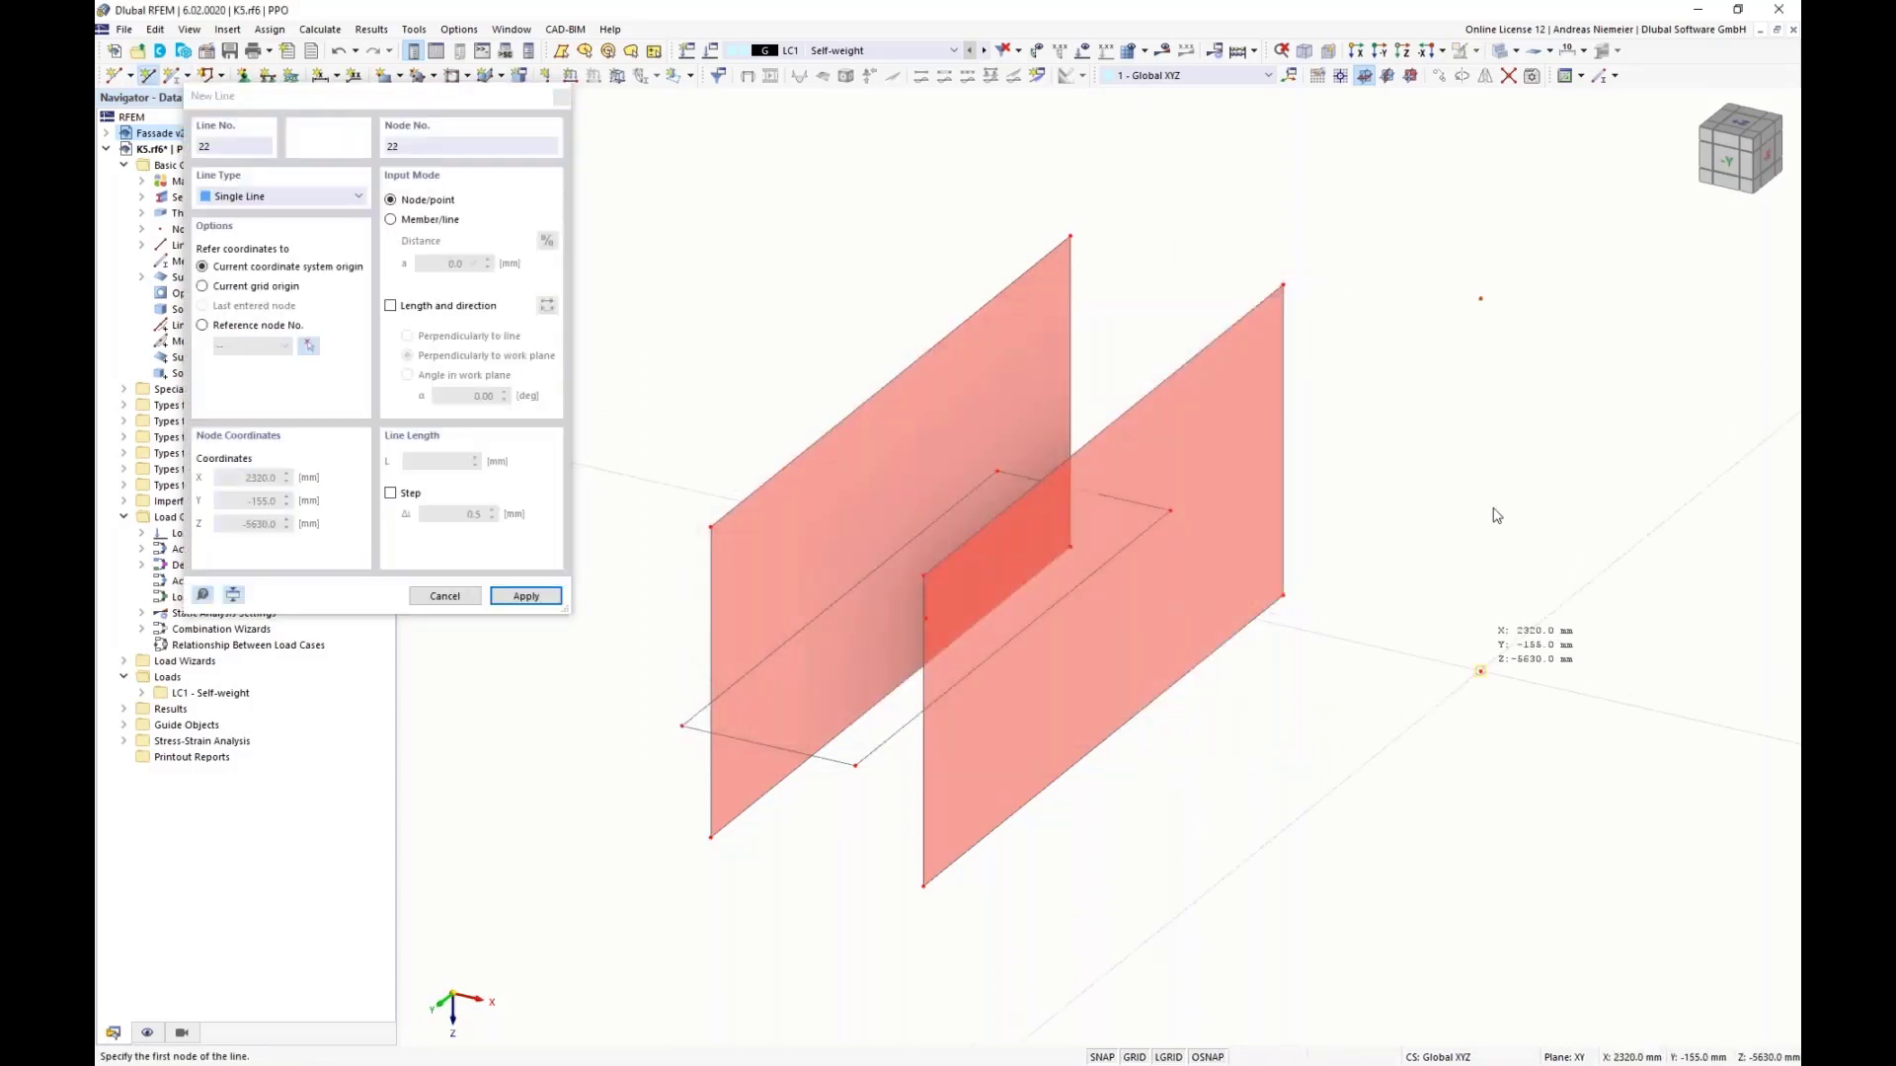
pyautogui.click(1478, 301)
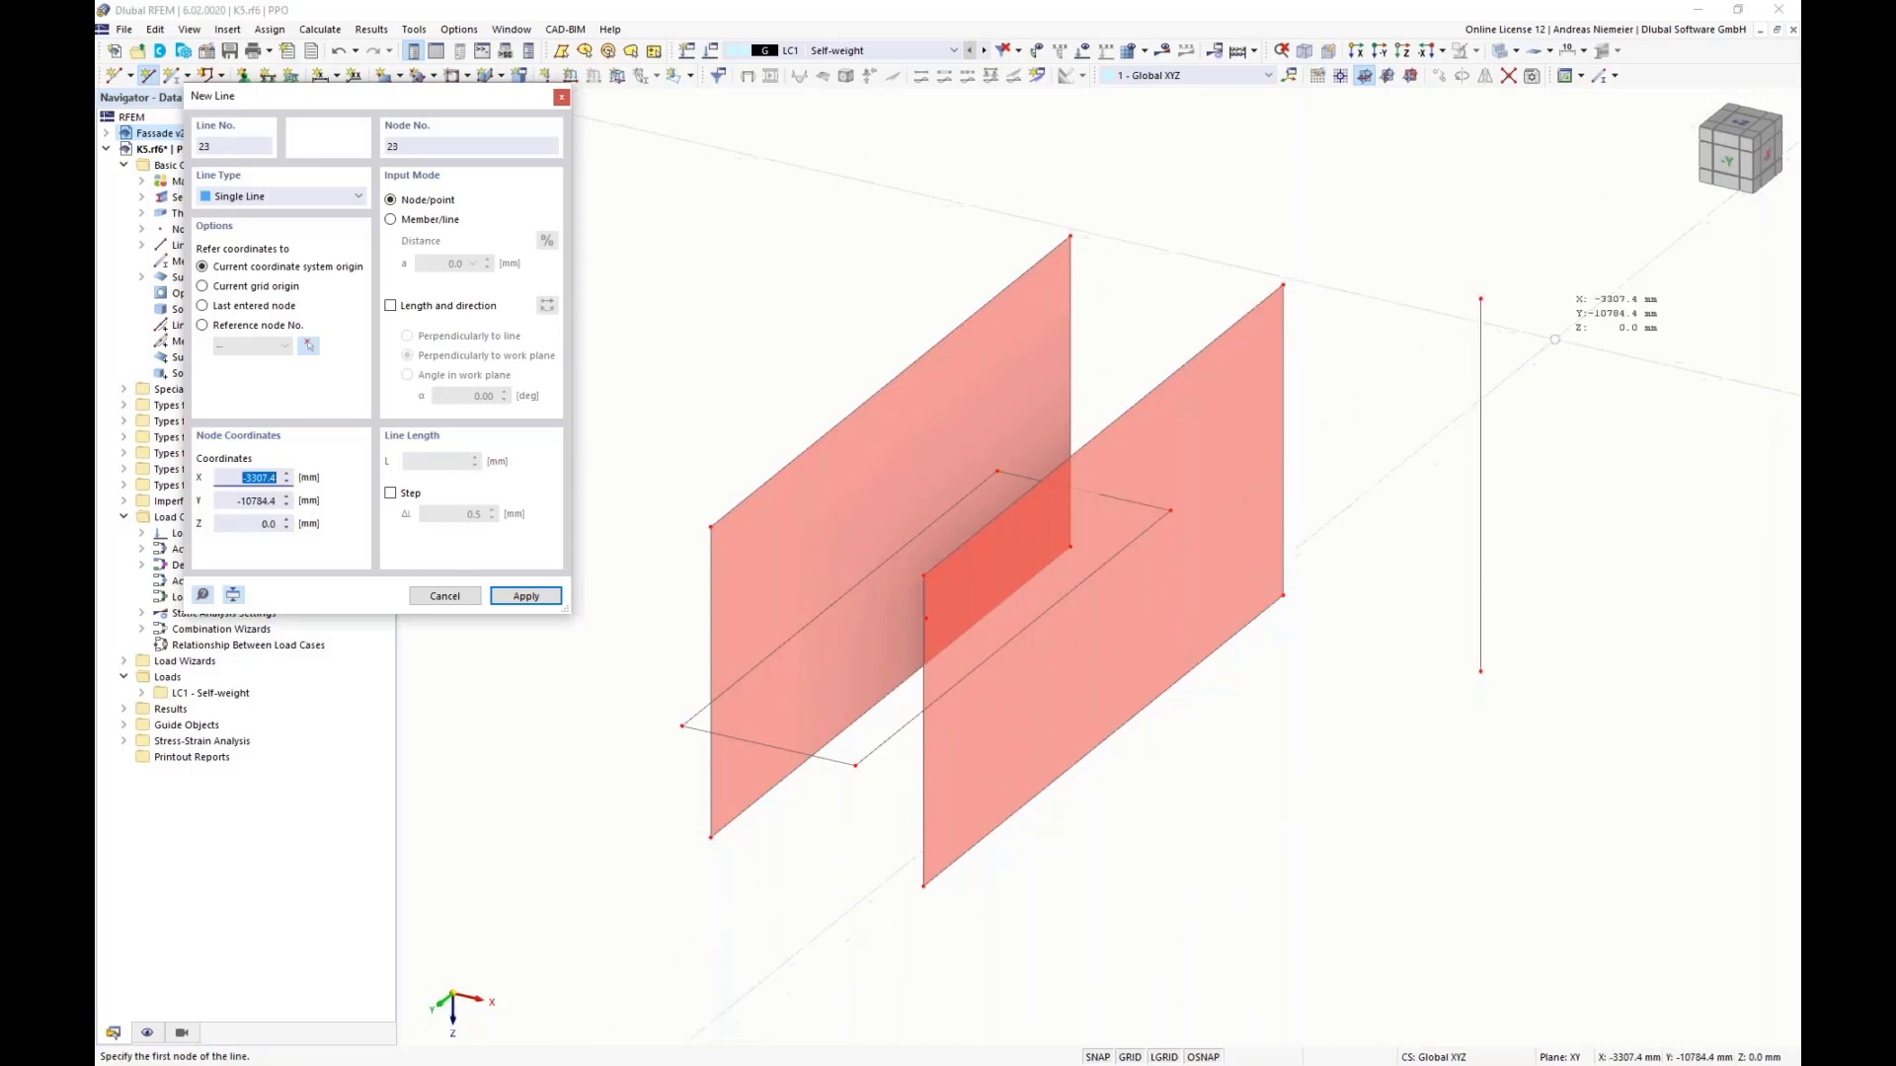
pyautogui.press('Escape')
# Step: Copy the vertical line by -200 mm in X with step links that connect the lines with a surface
pyautogui.click(1440, 75)
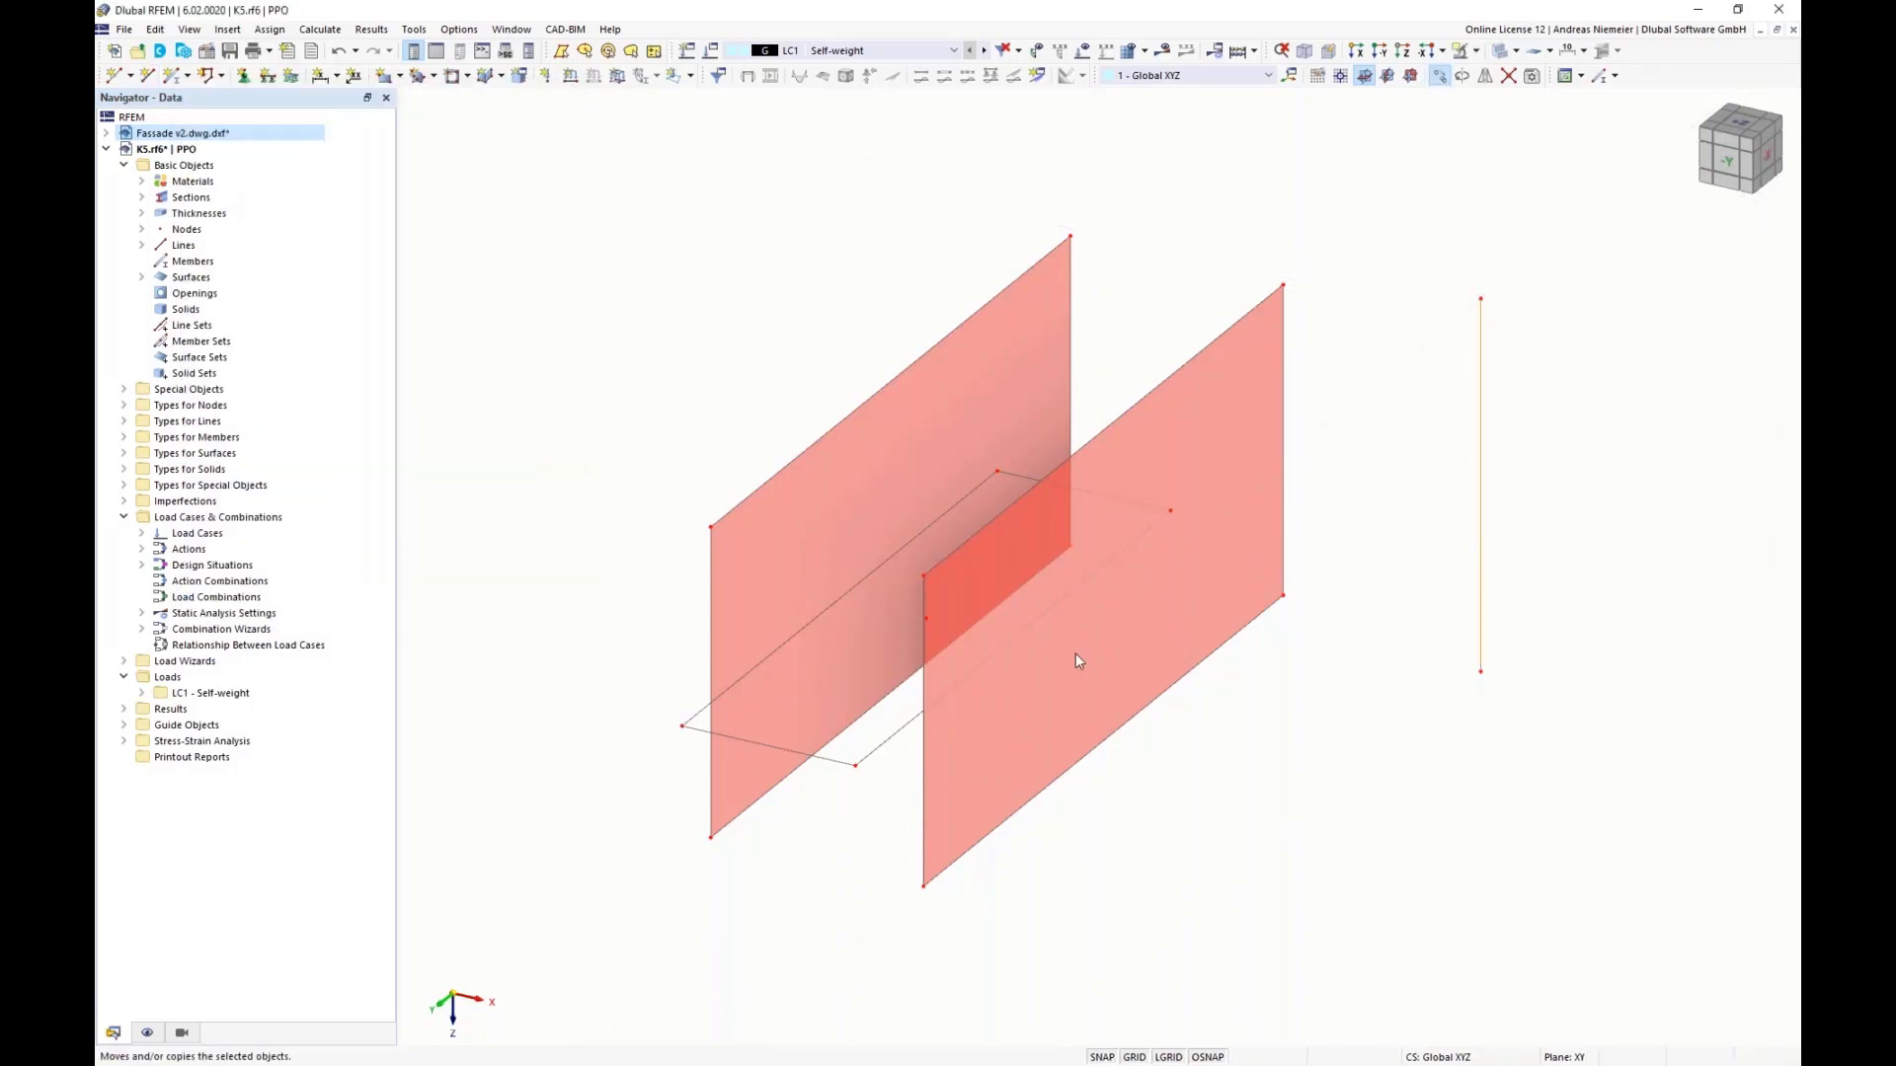
pyautogui.click(1075, 654)
pyautogui.click(726, 589)
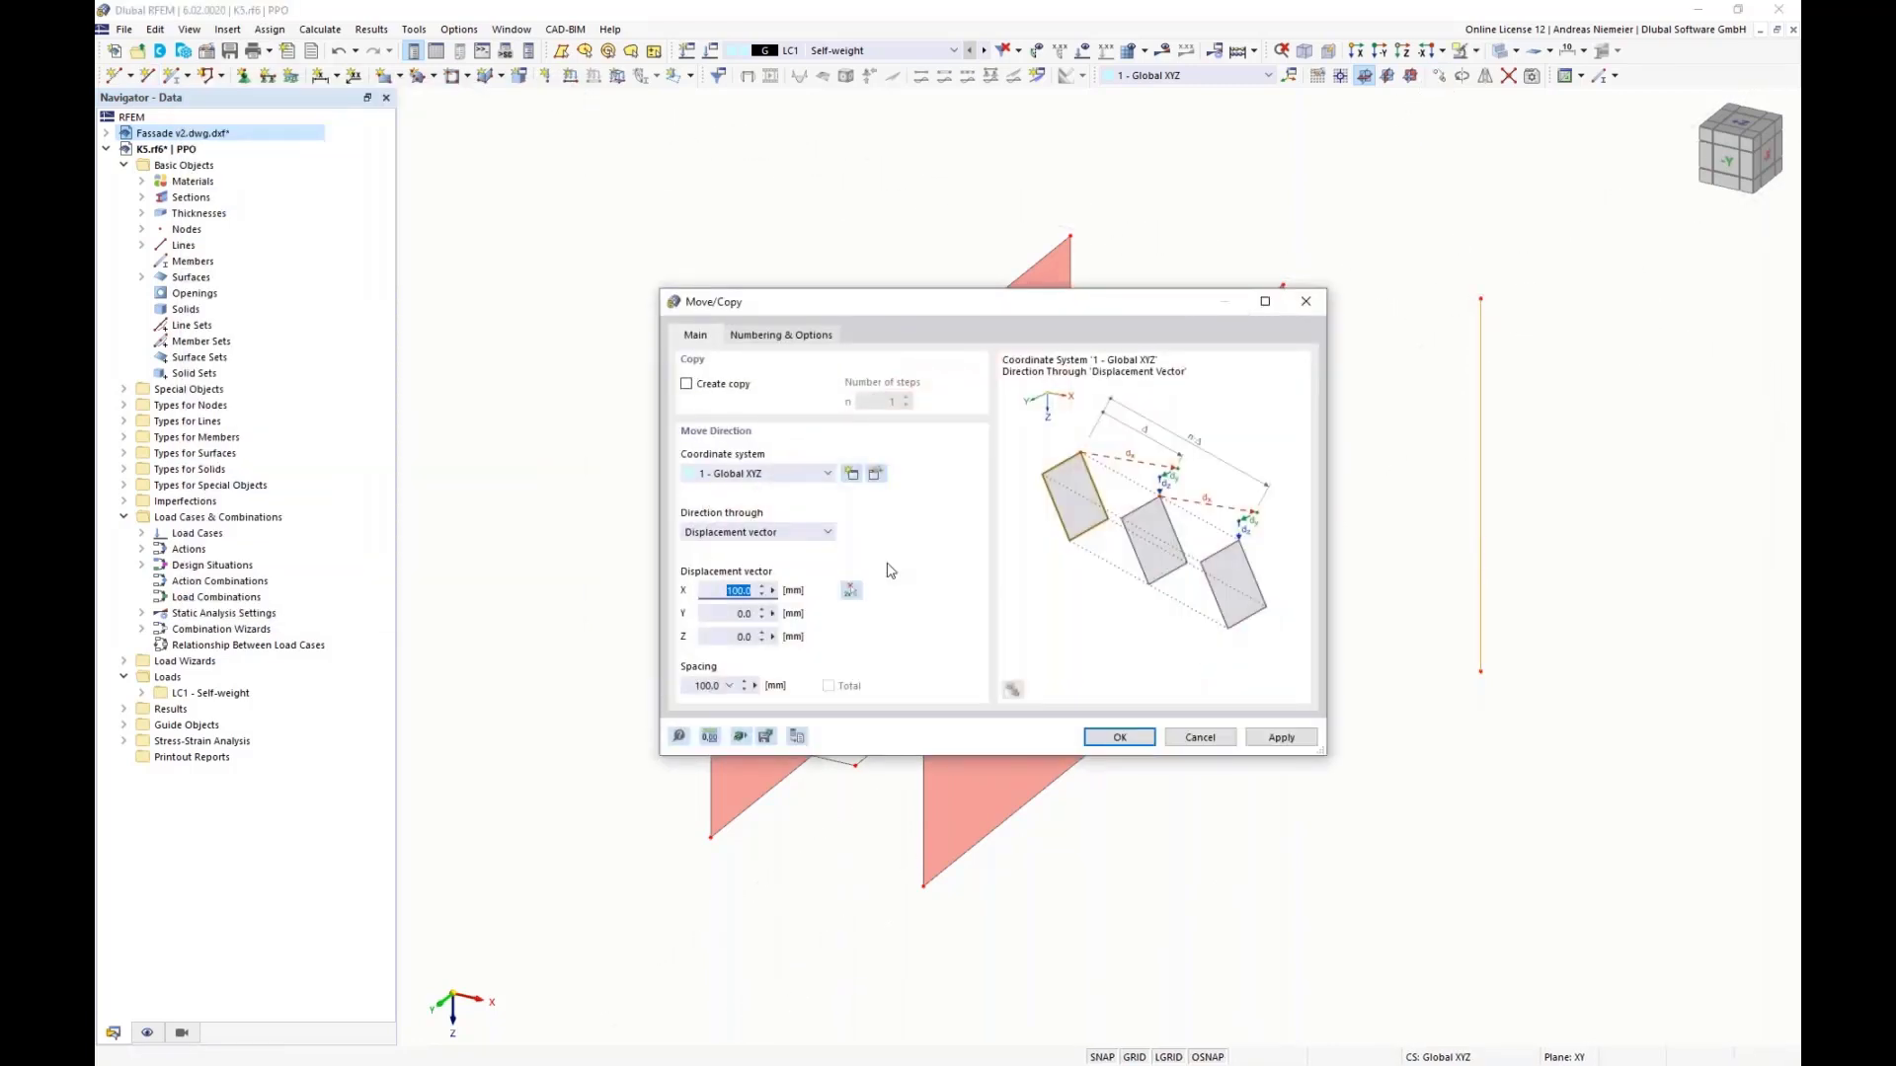
pyautogui.press('BackSpace')
pyautogui.click(780, 334)
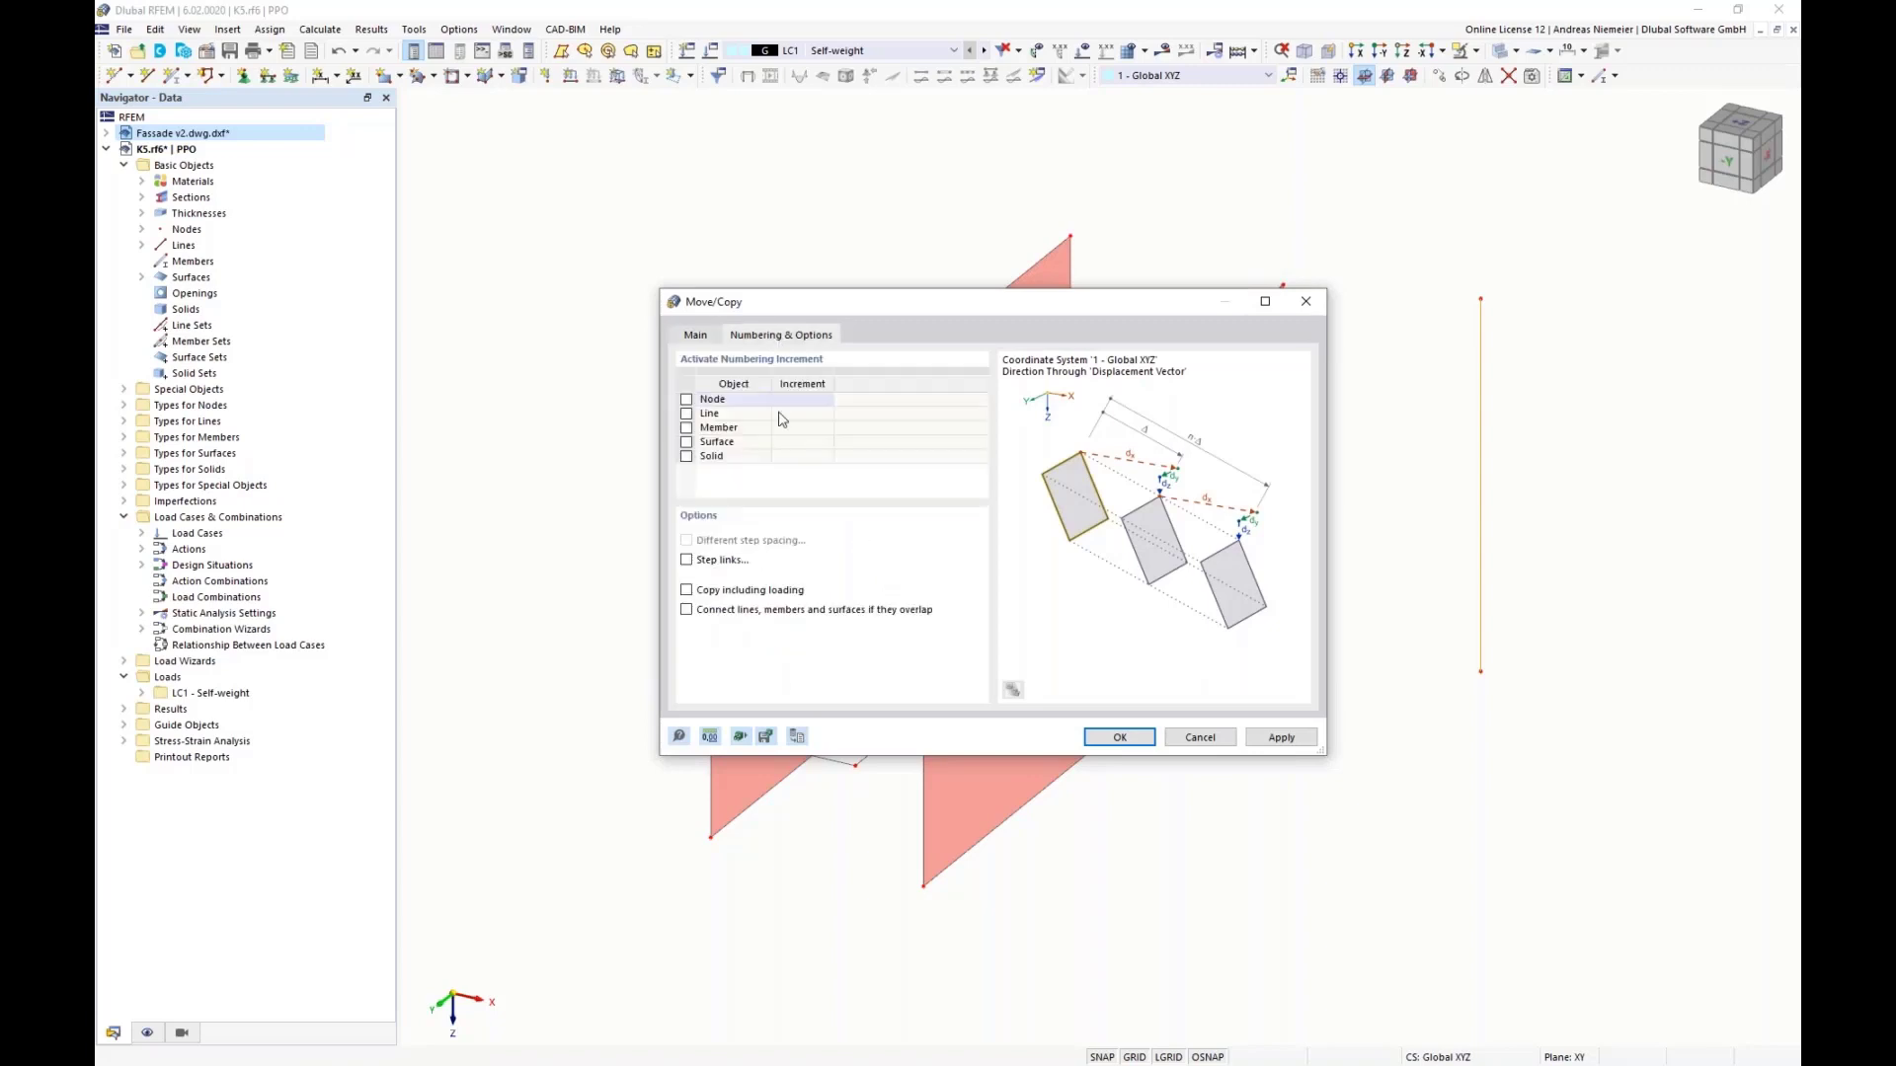
pyautogui.click(709, 563)
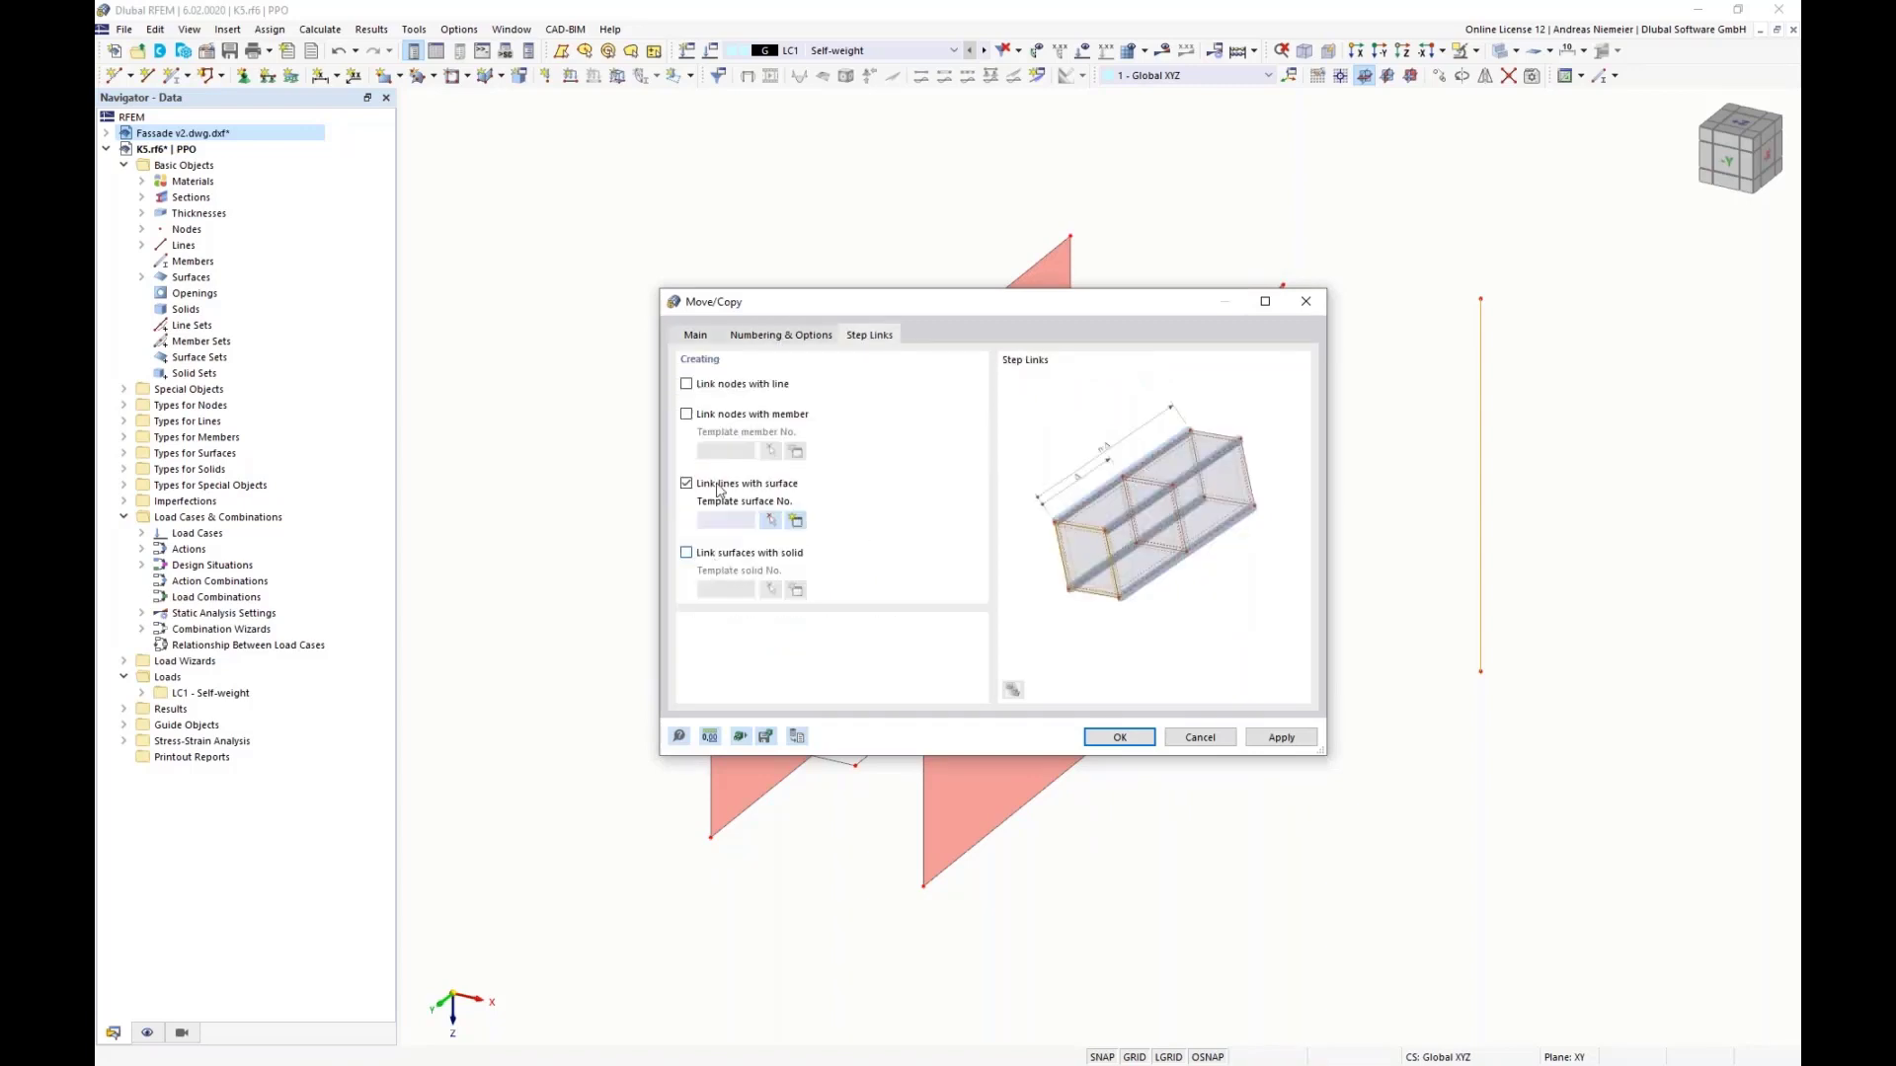
pyautogui.click(1115, 738)
# Step: Copy the upper edge of the new vertical plate in negative Y only, linking the lines with a horizontal surface
pyautogui.keyDown('ctrl'); pyautogui.moveTo(826, 811); pyautogui.dragTo(1092, 813, button='middle'); pyautogui.keyUp('ctrl')
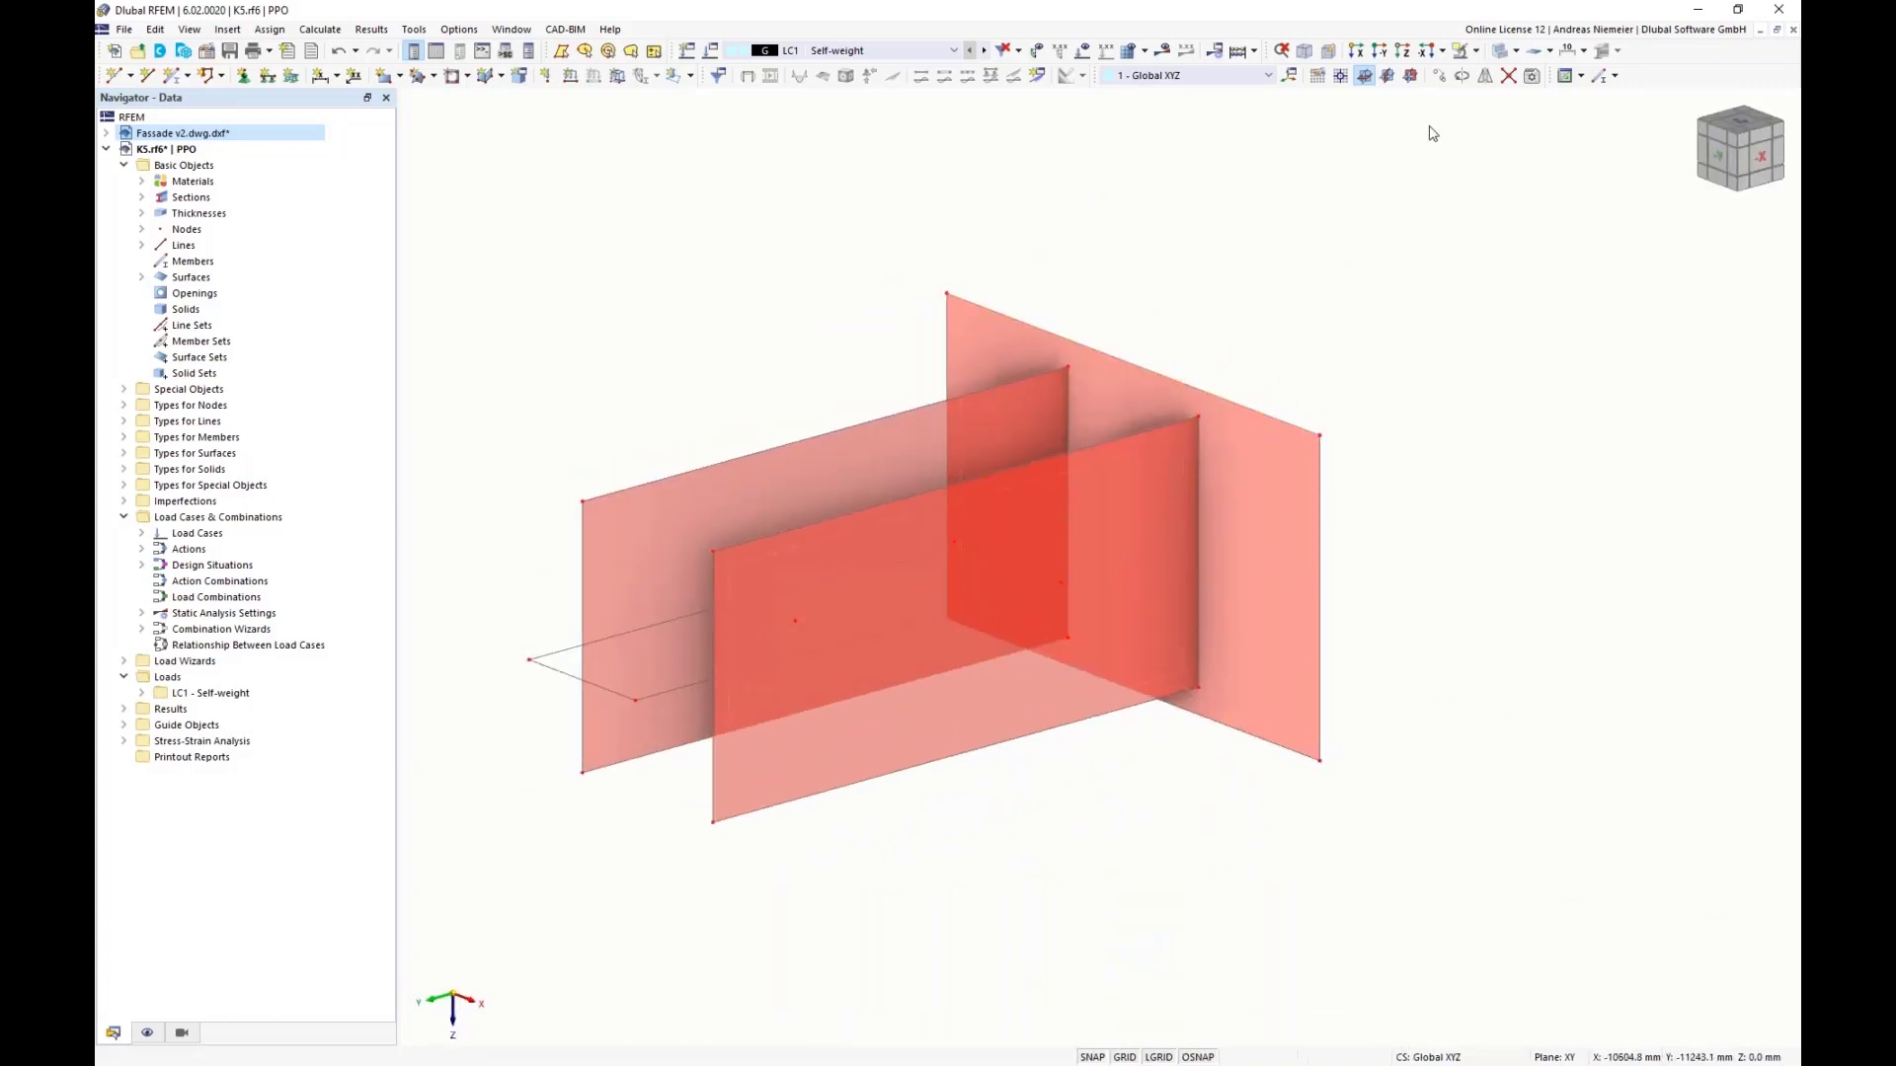
pyautogui.click(1439, 75)
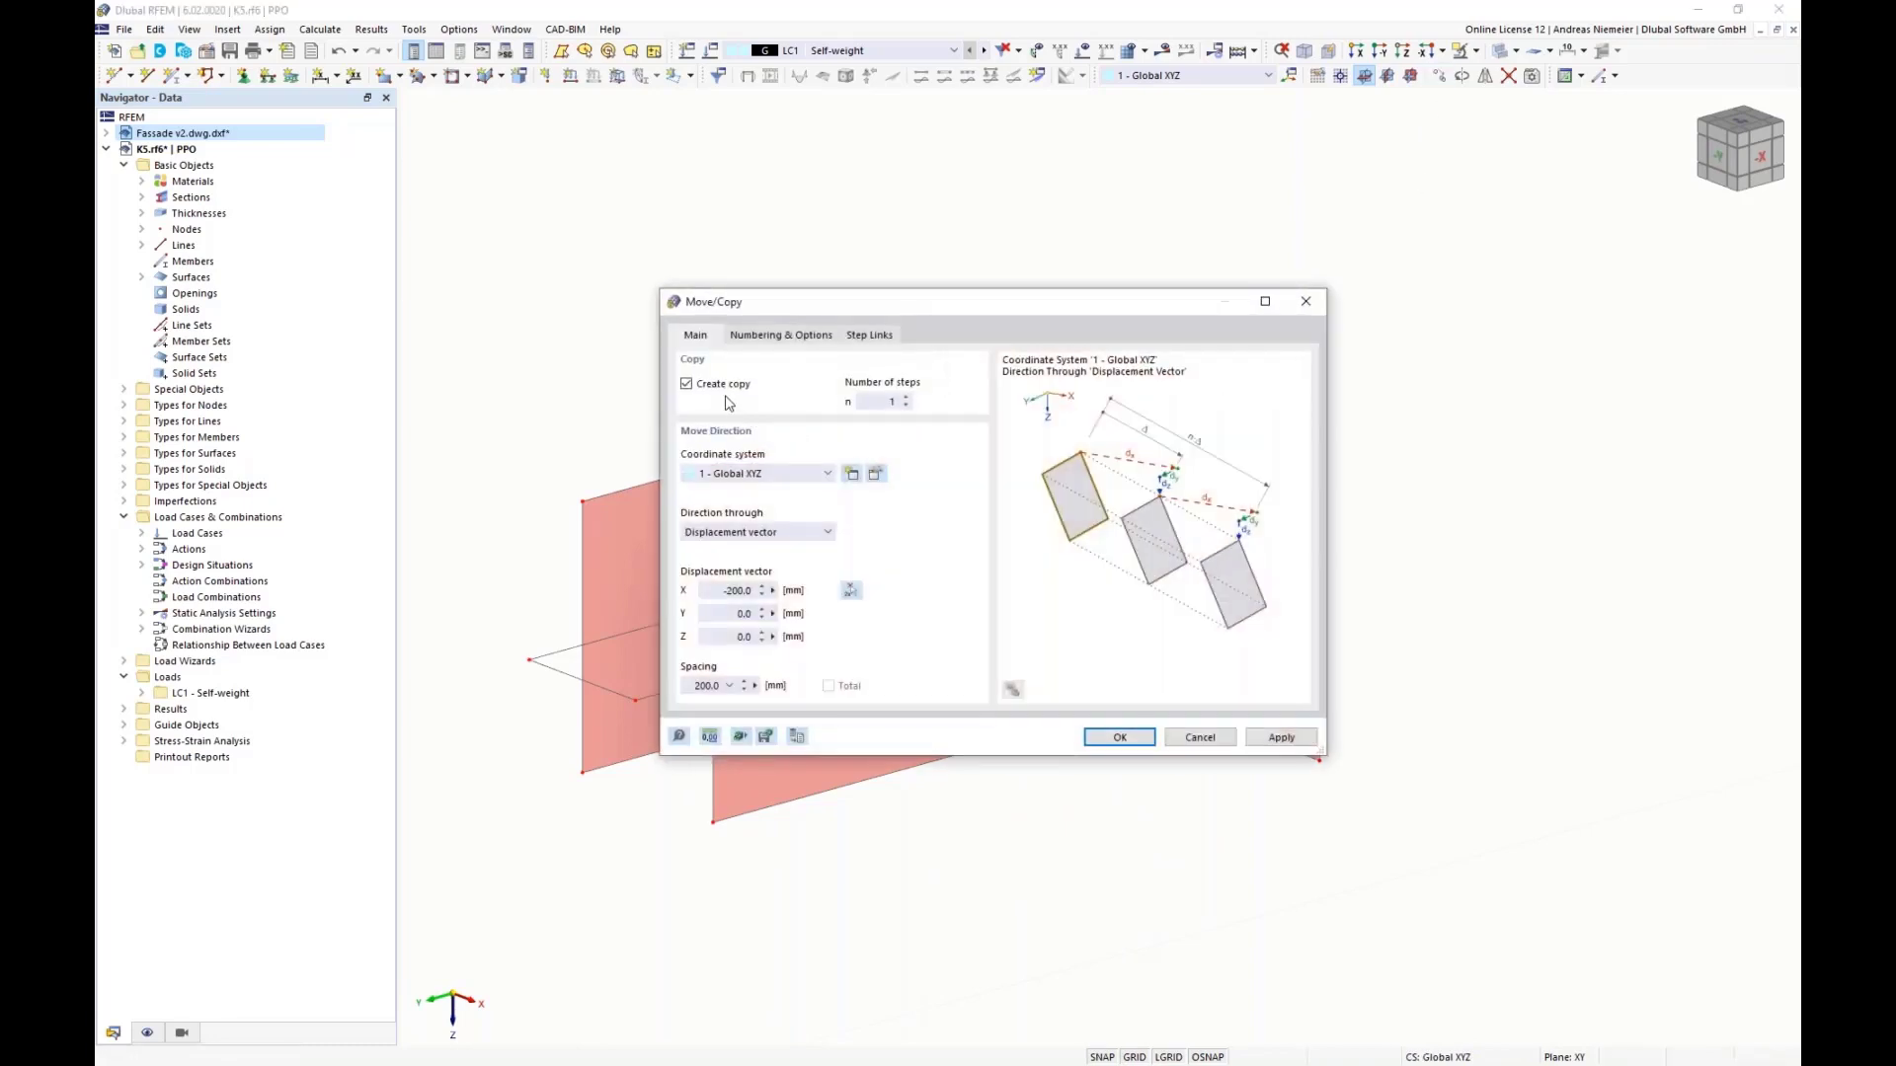
pyautogui.doubleClick(742, 590)
pyautogui.write('0')
pyautogui.doubleClick(709, 613)
pyautogui.click(868, 335)
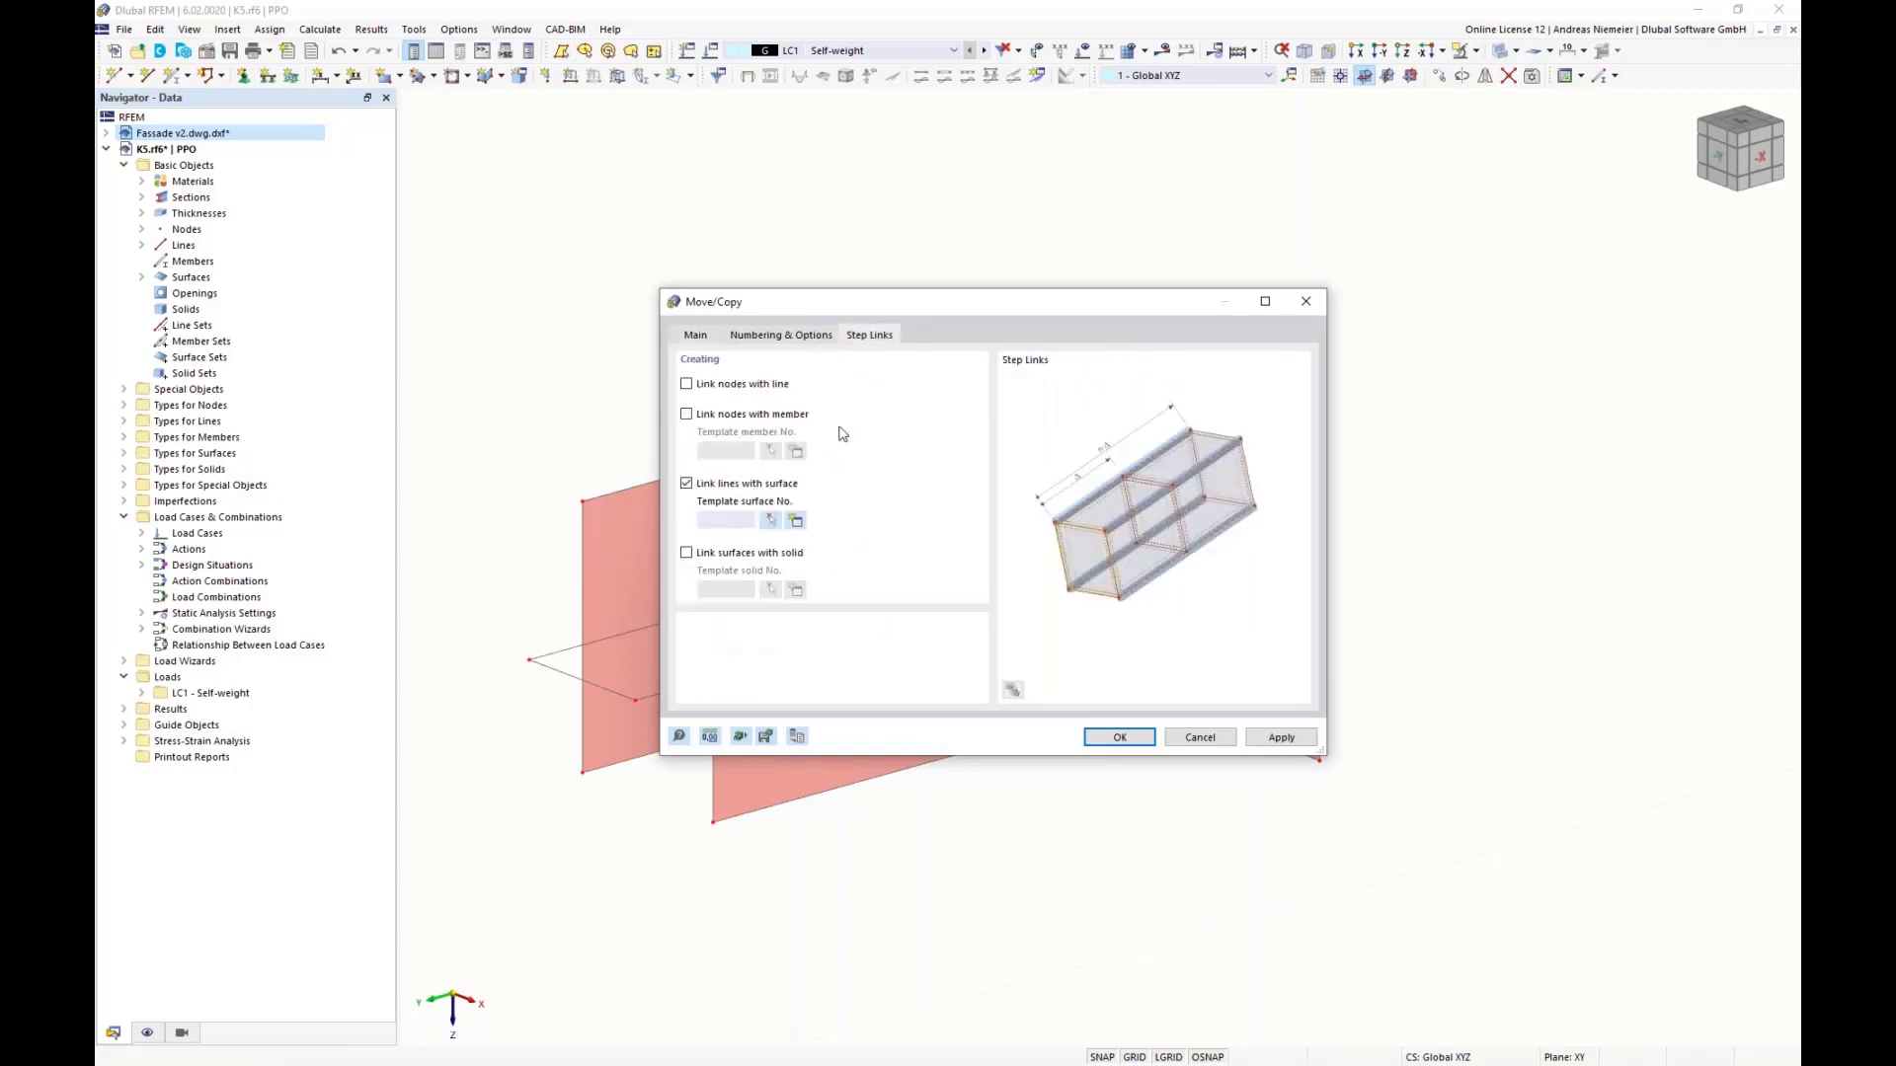
pyautogui.click(1120, 737)
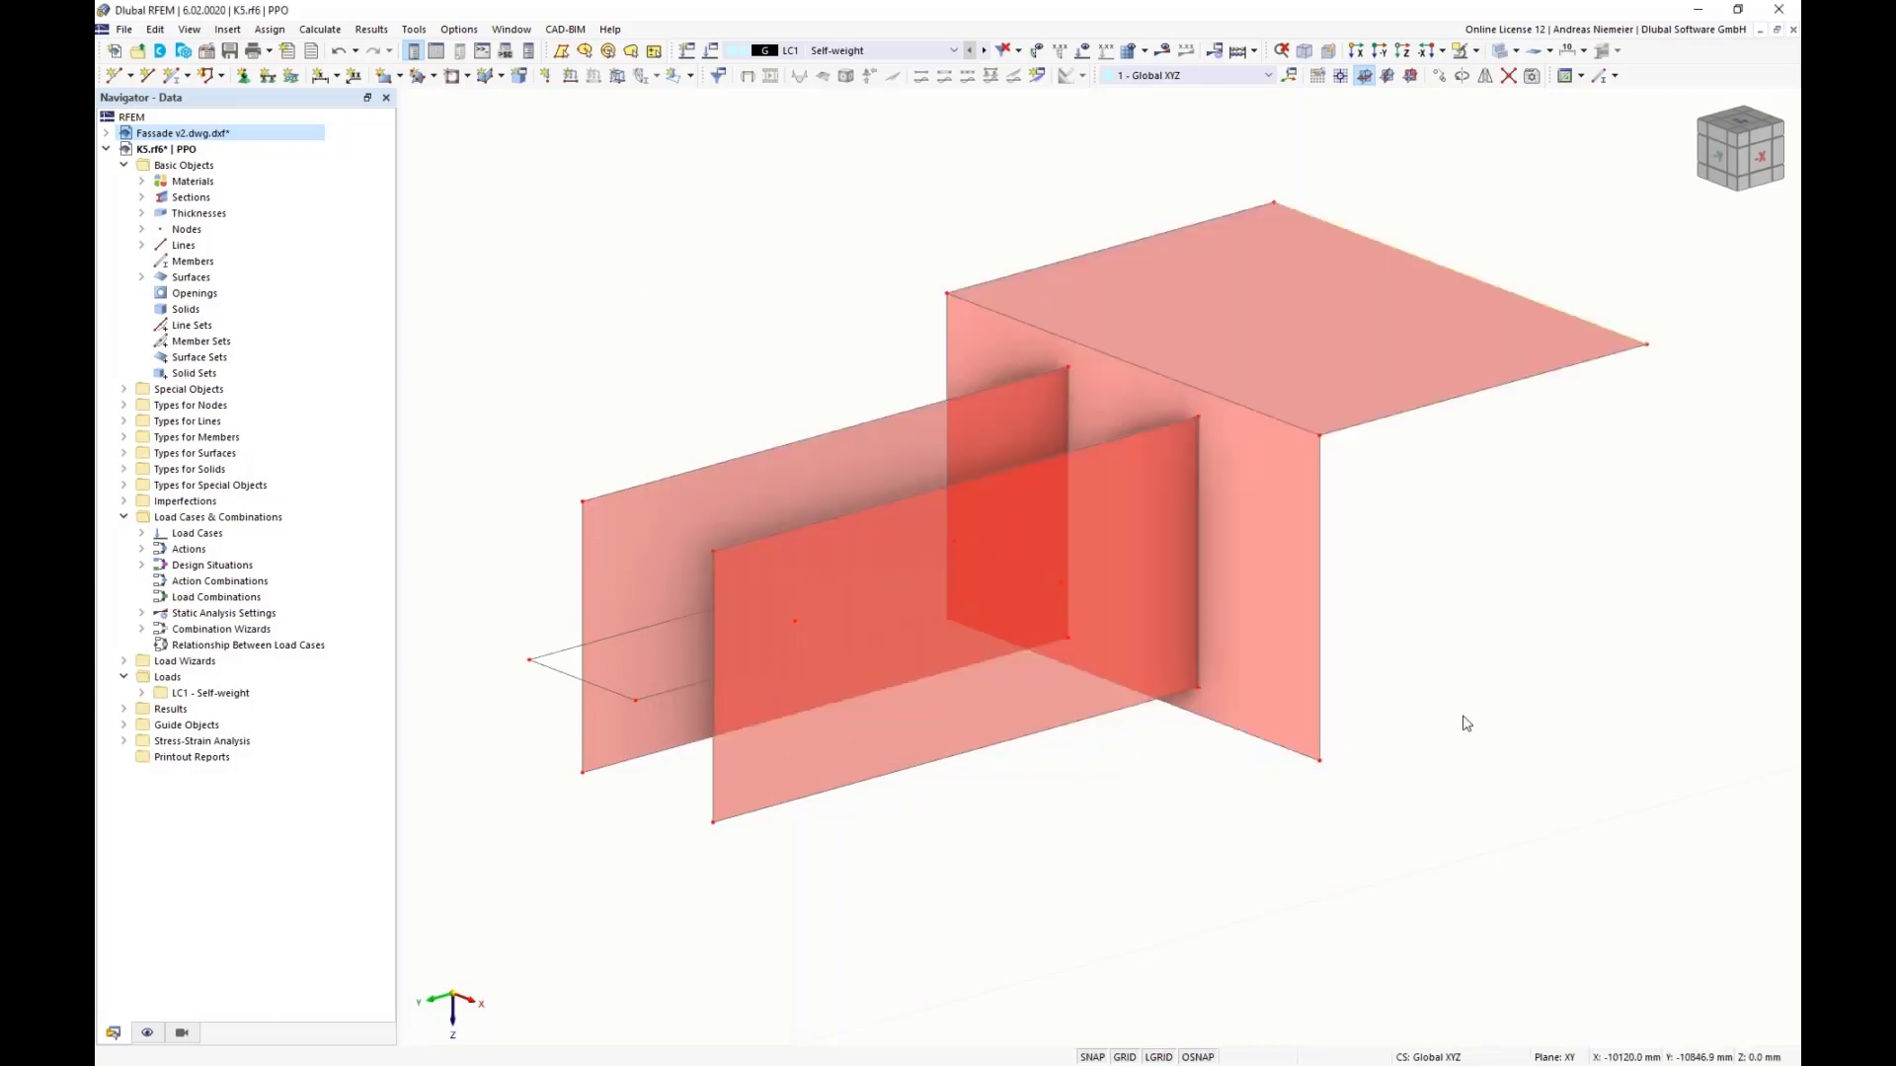
# Step: Select all four plate surfaces and change their stiffness type to Standard
pyautogui.keyDown('ctrl'); pyautogui.moveTo(1327, 550); pyautogui.dragTo(1234, 553, button='middle'); pyautogui.keyUp('ctrl')
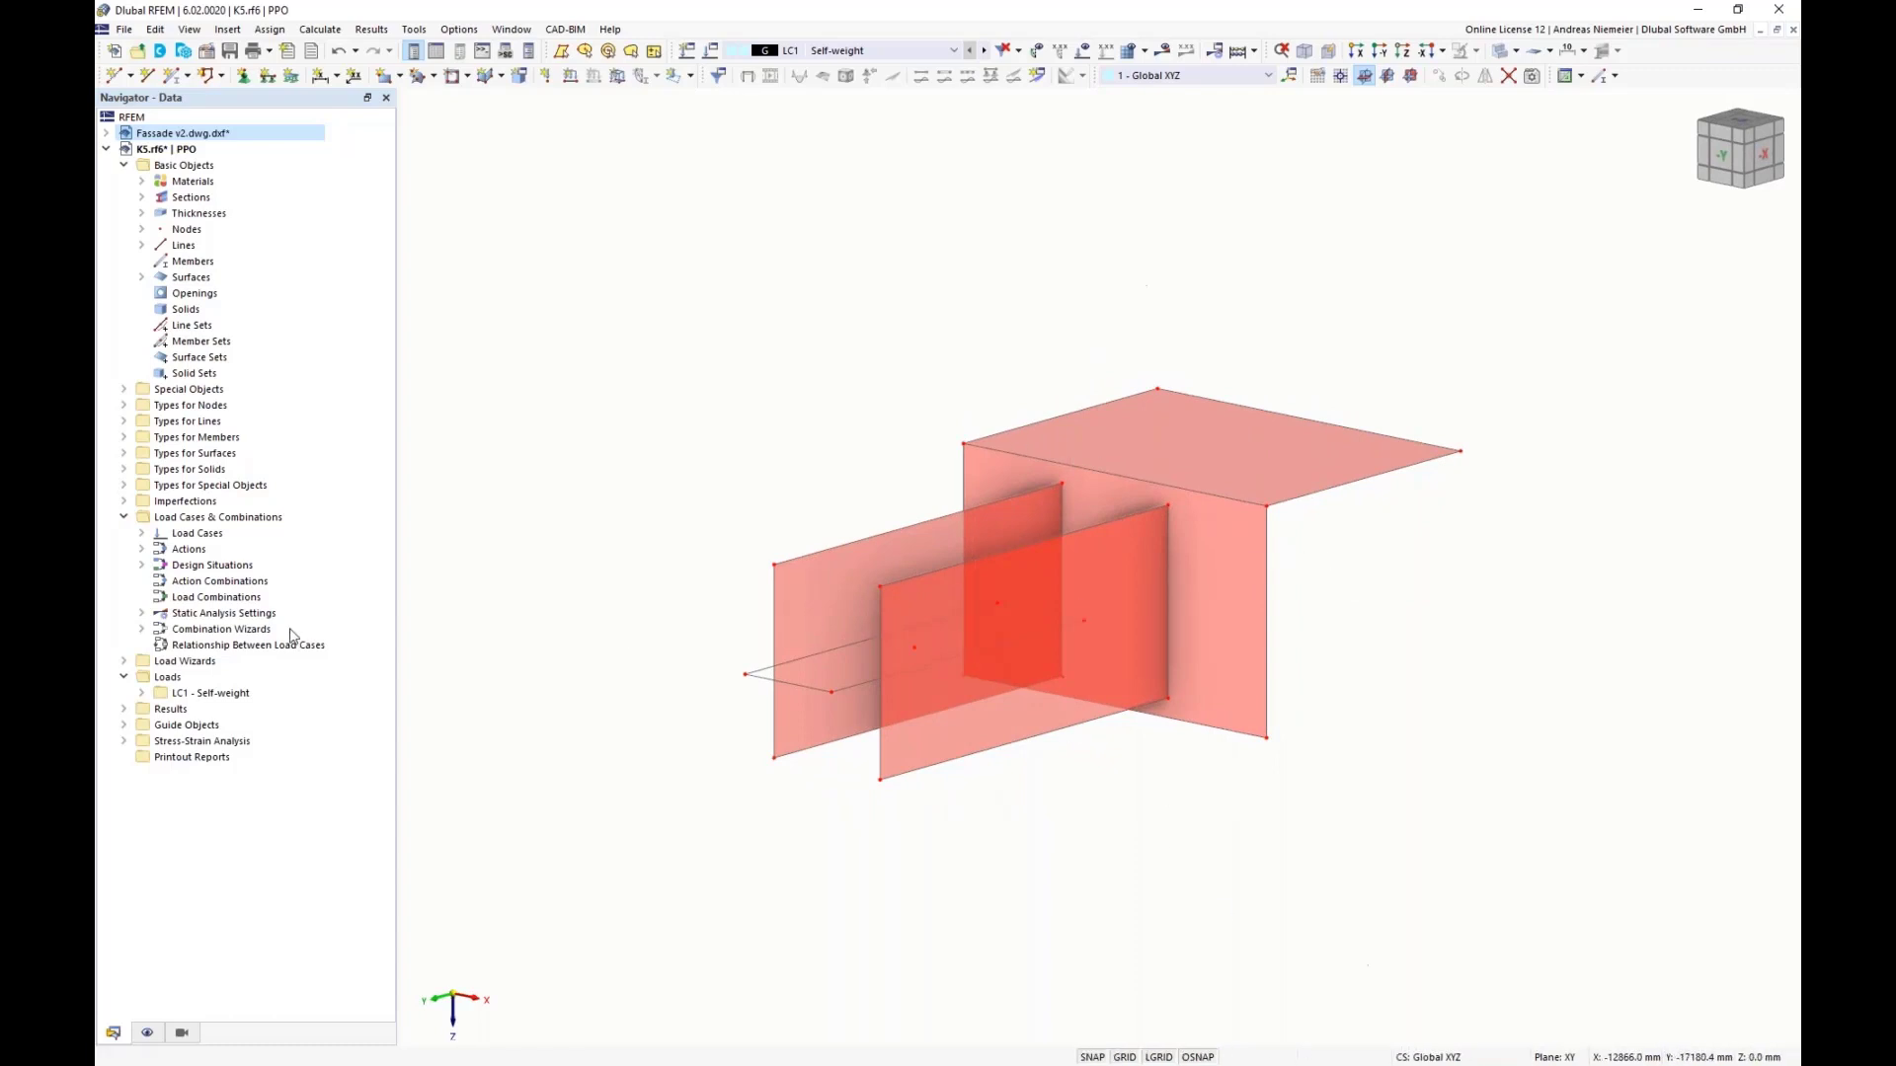
pyautogui.moveTo(1469, 603); pyautogui.dragTo(997, 424)
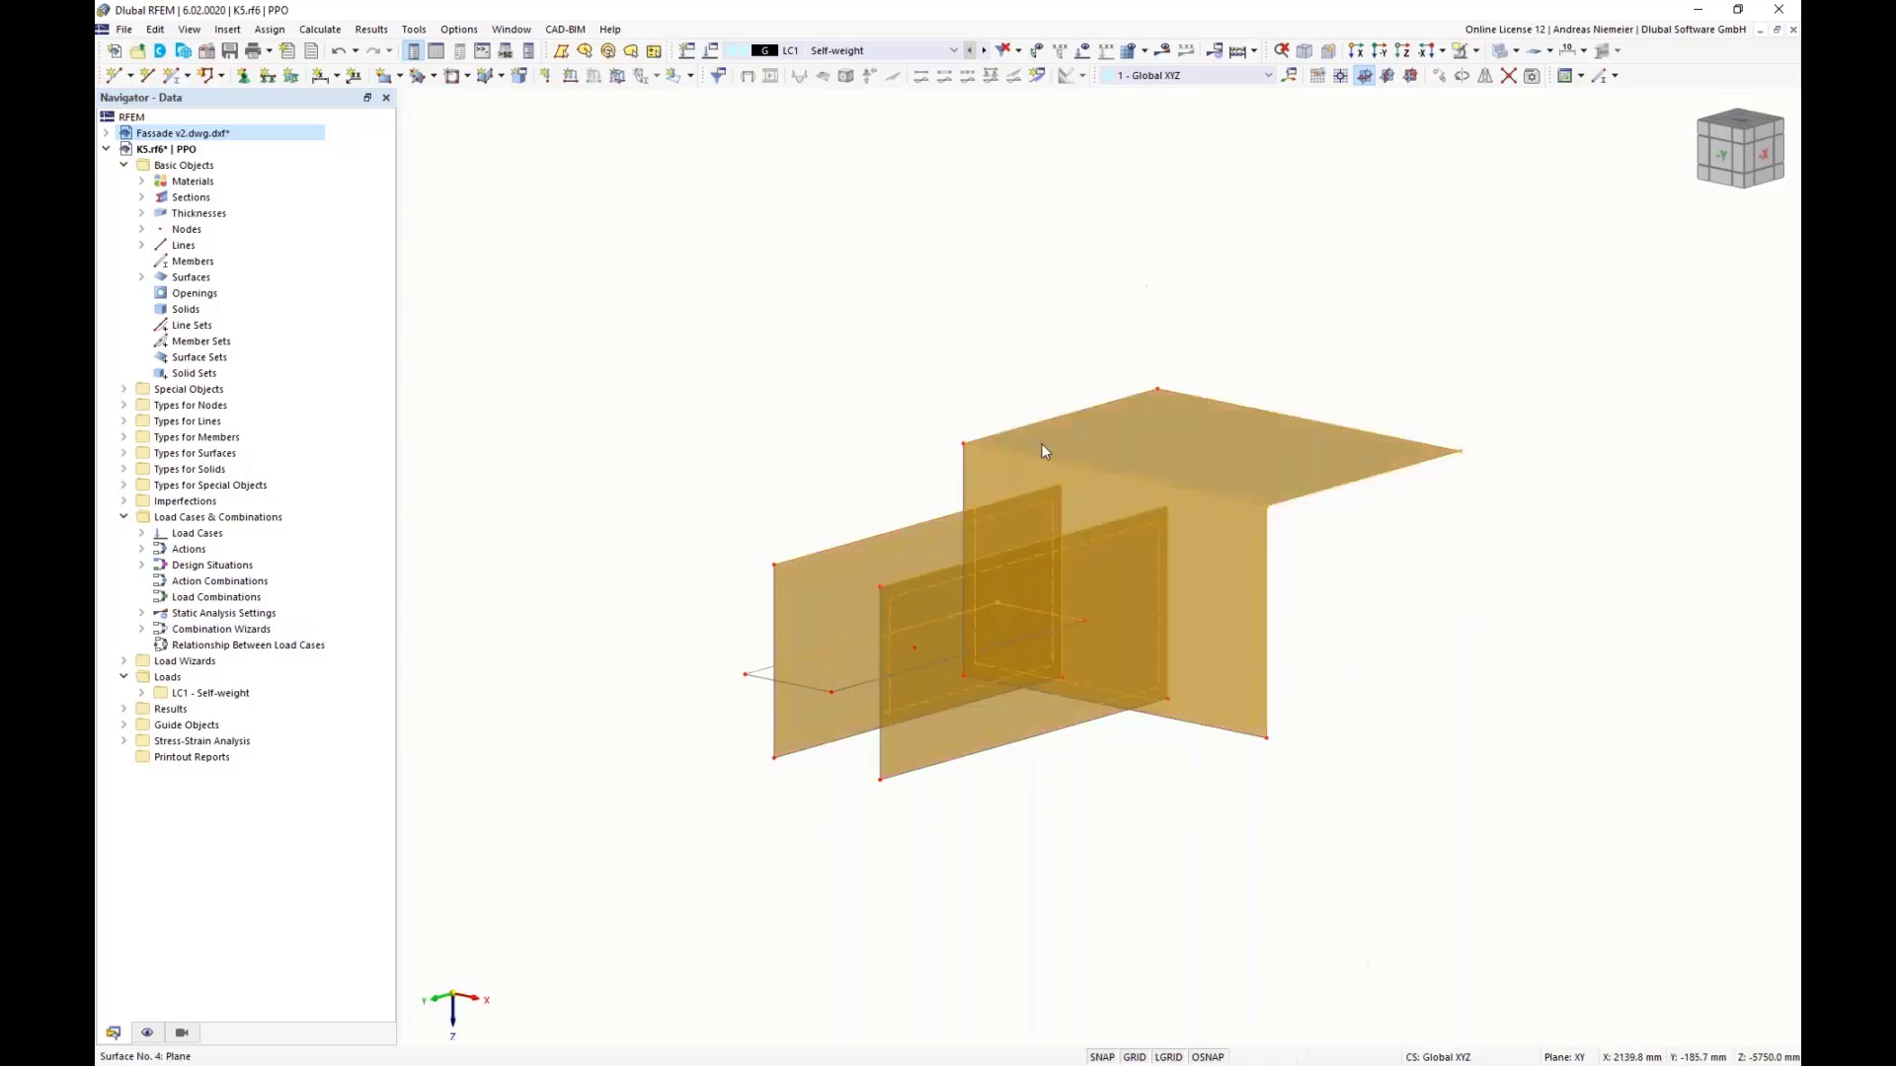
pyautogui.rightClick(1041, 460)
pyautogui.moveTo(1145, 541)
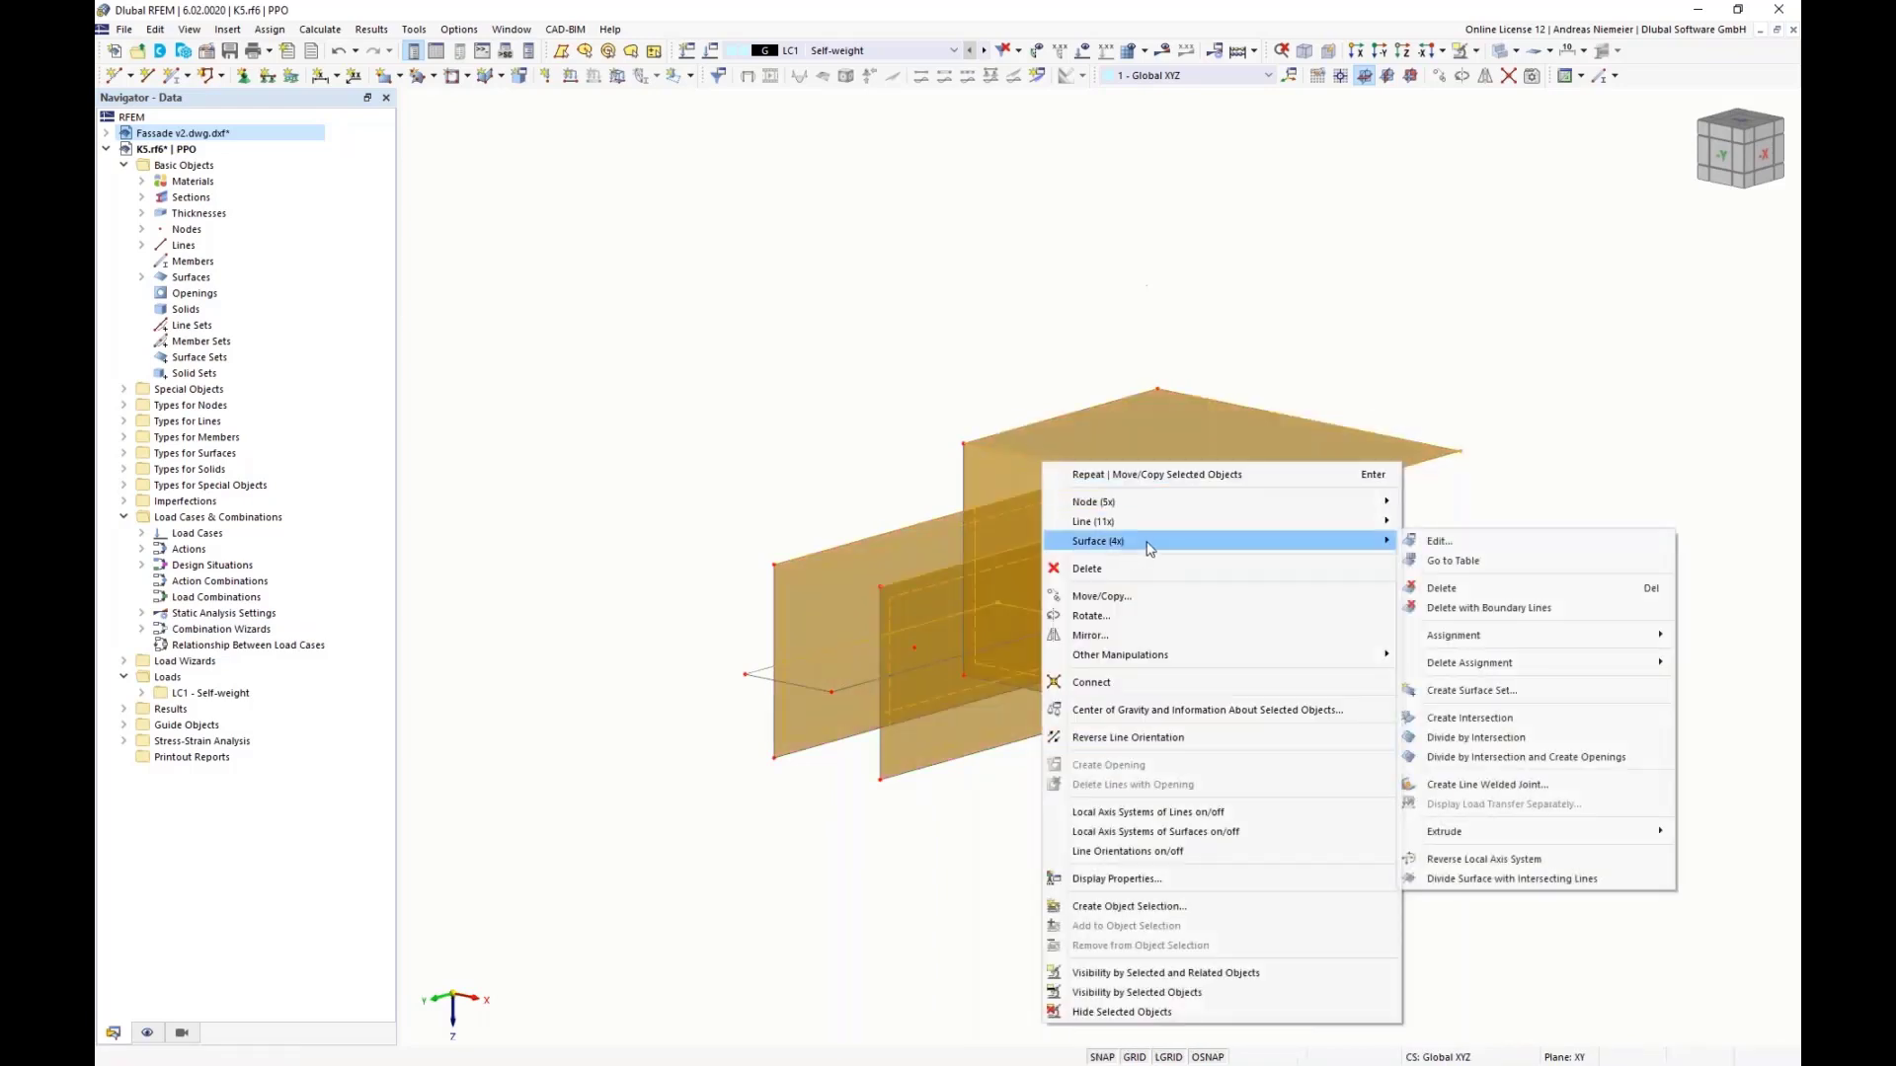
pyautogui.click(1475, 542)
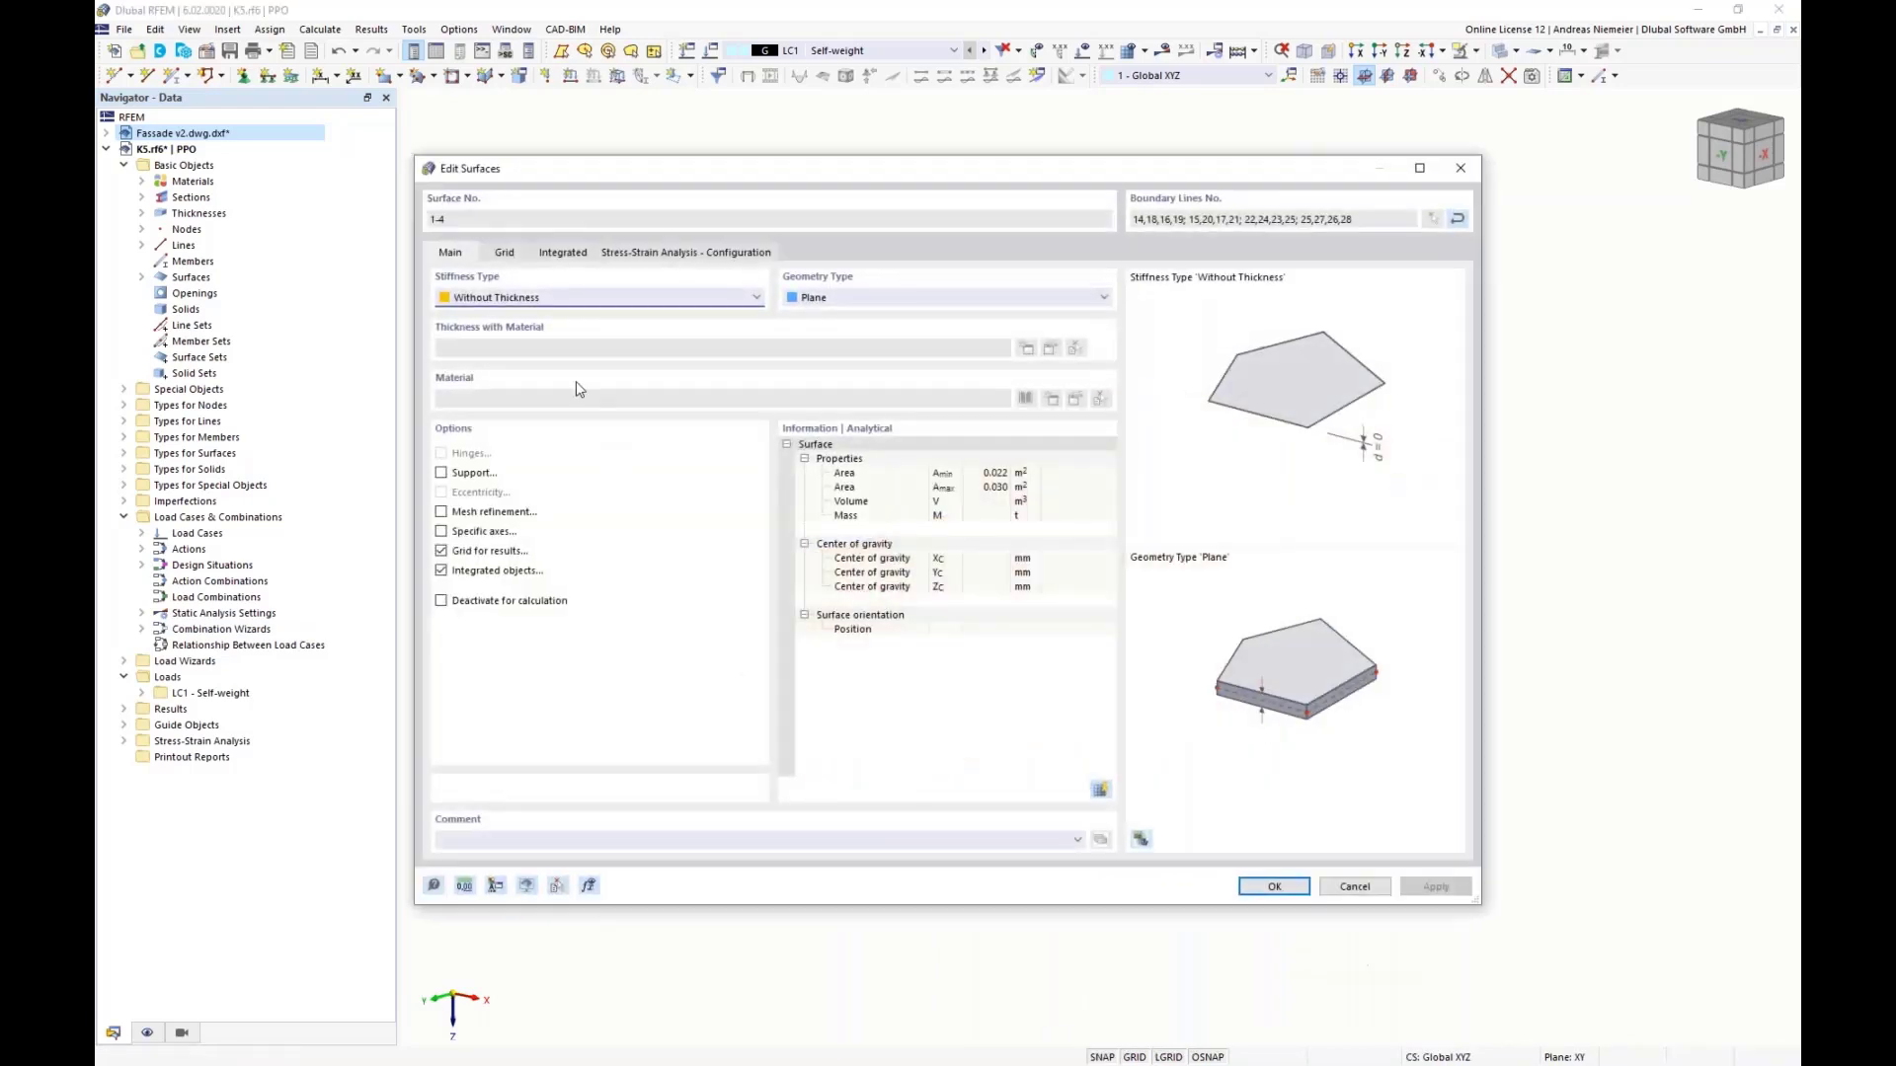
pyautogui.click(494, 299)
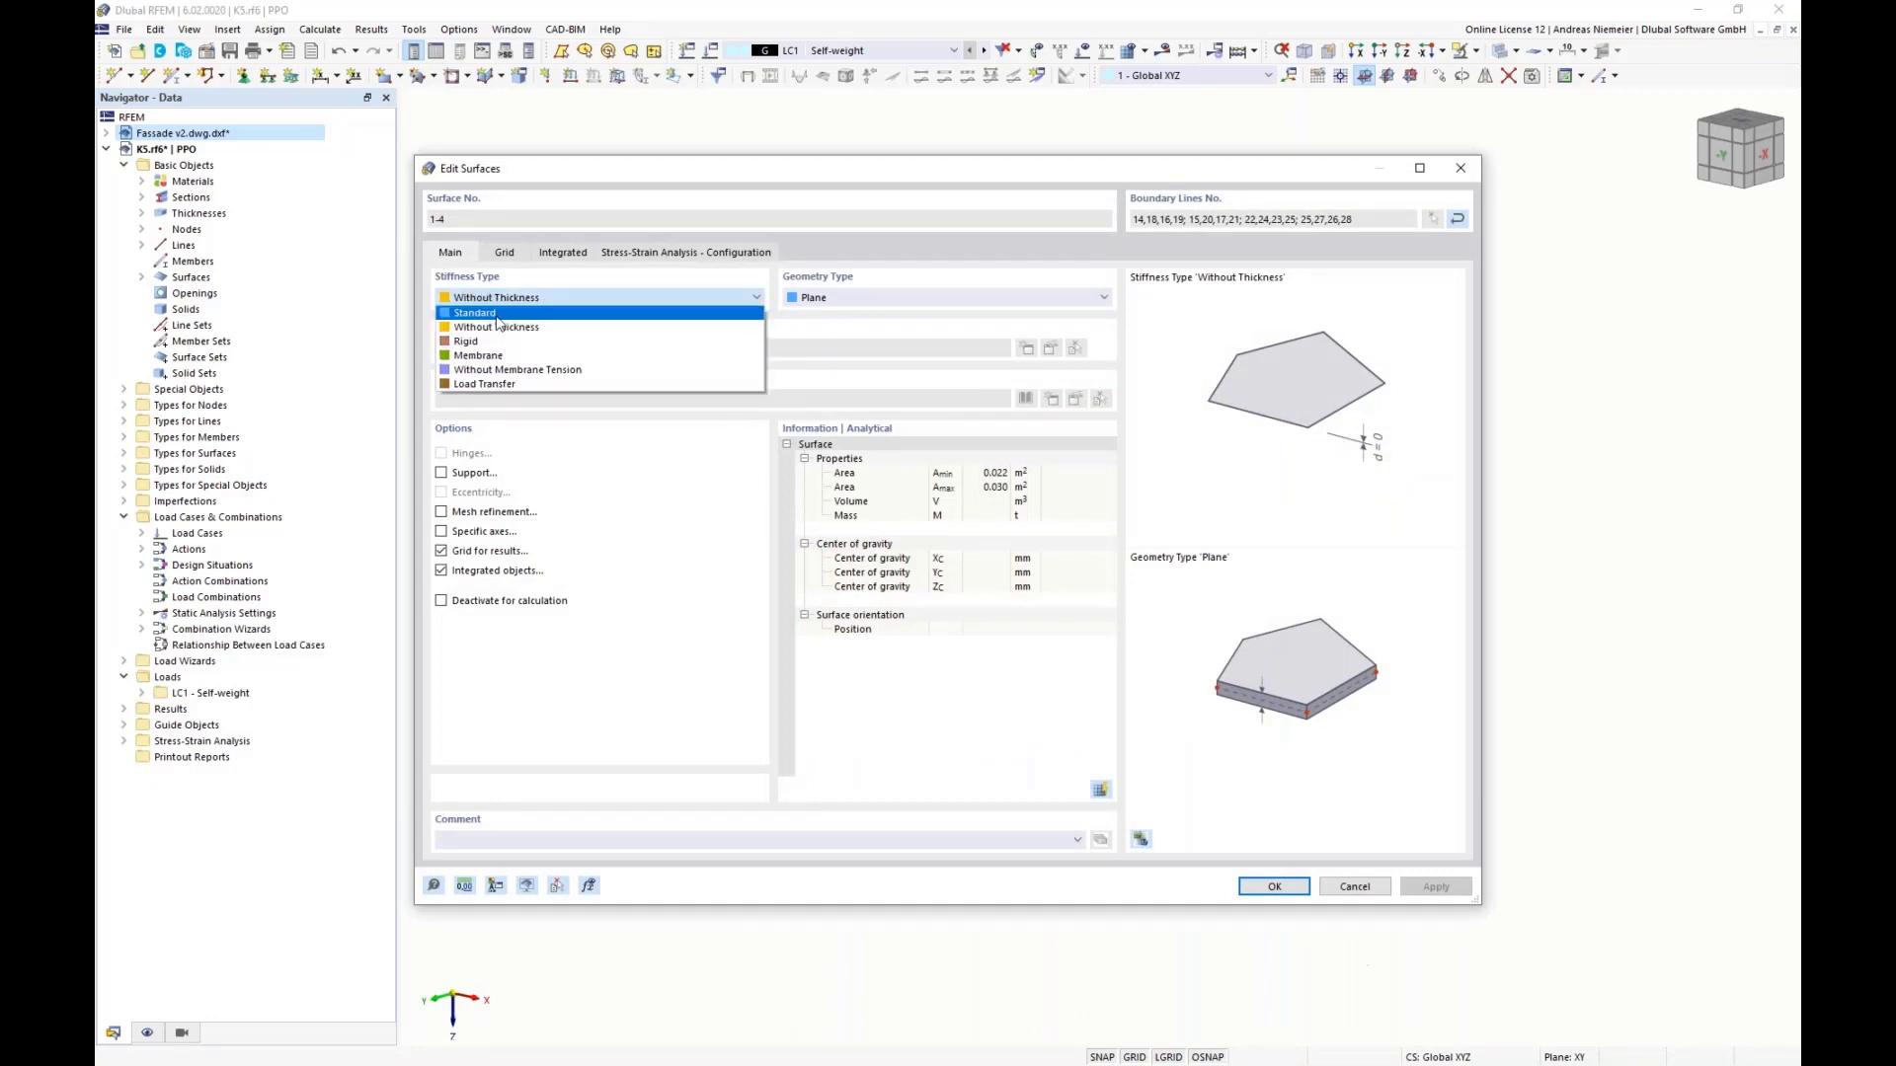
pyautogui.click(485, 314)
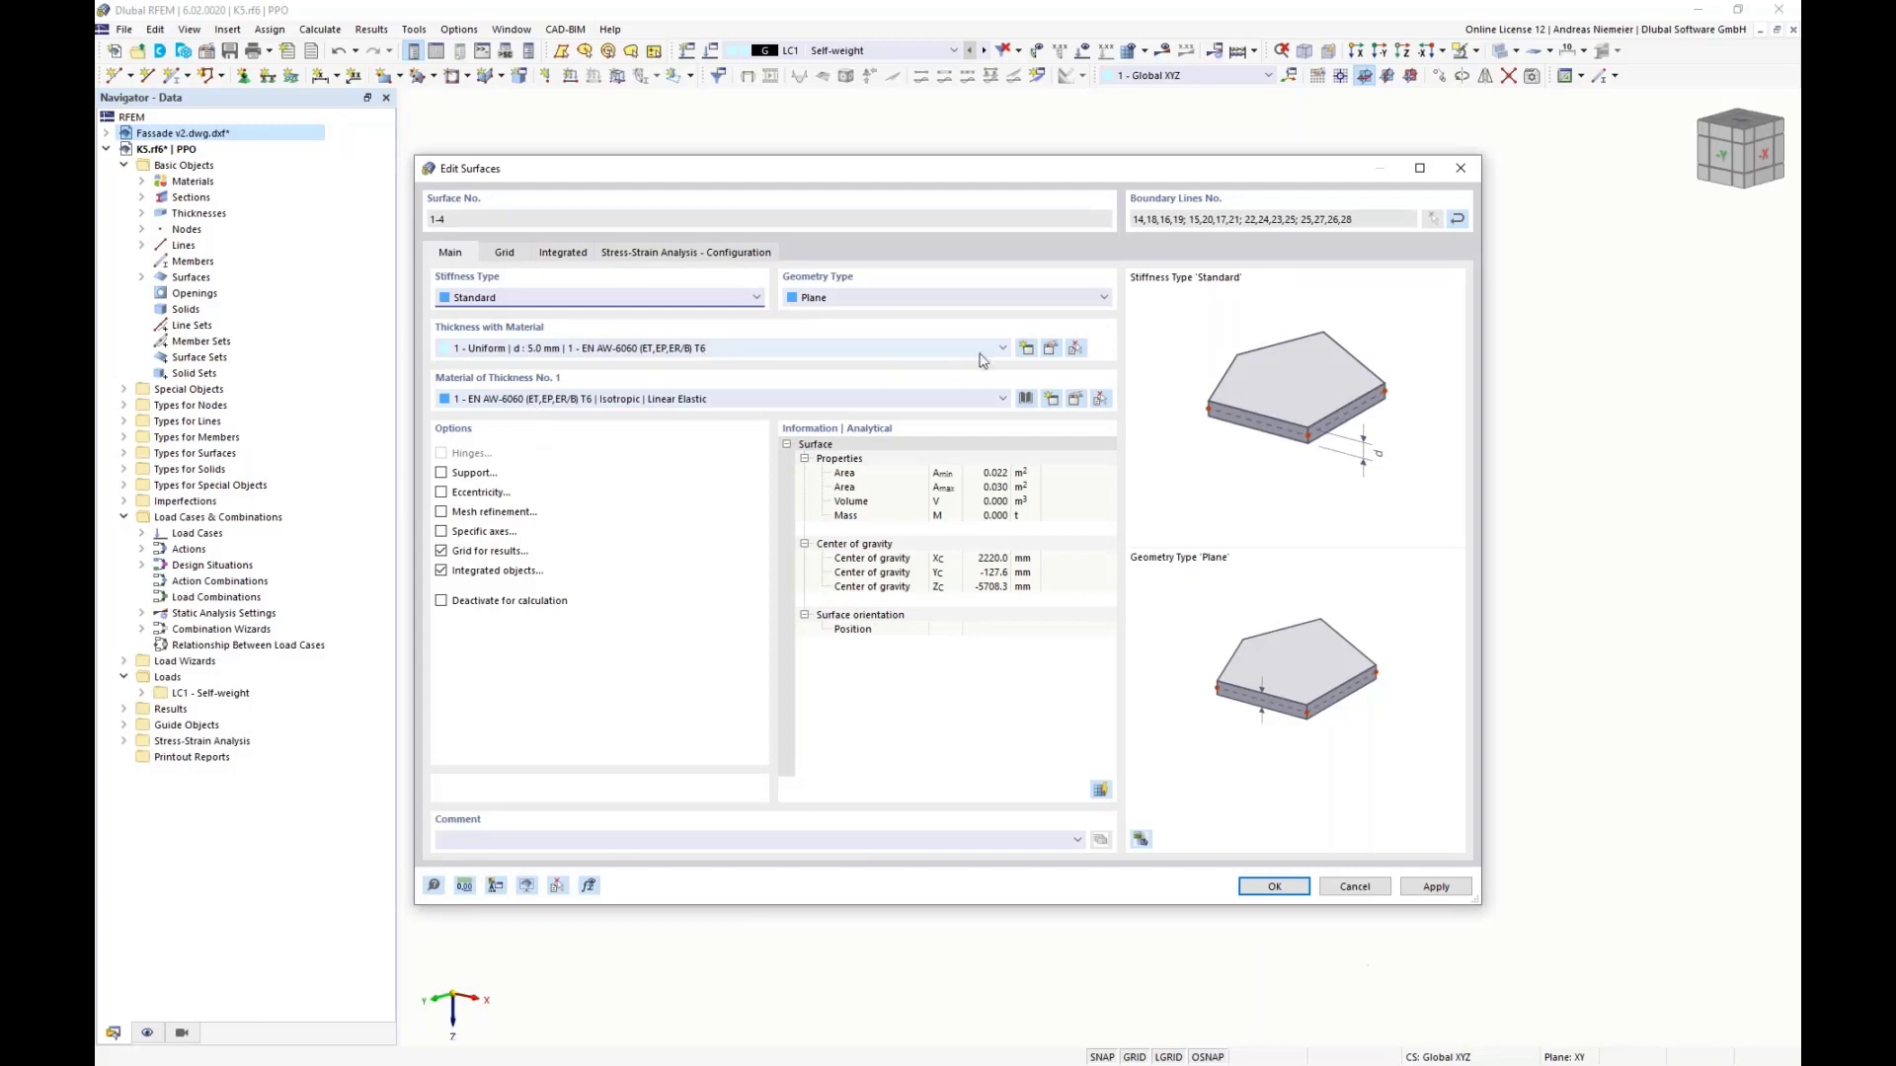
# Step: Create a uniform 10 mm thickness with S235 steel per EN 1993-1-1:2005-05 and assign it to all four plate surfaces
pyautogui.click(1030, 351)
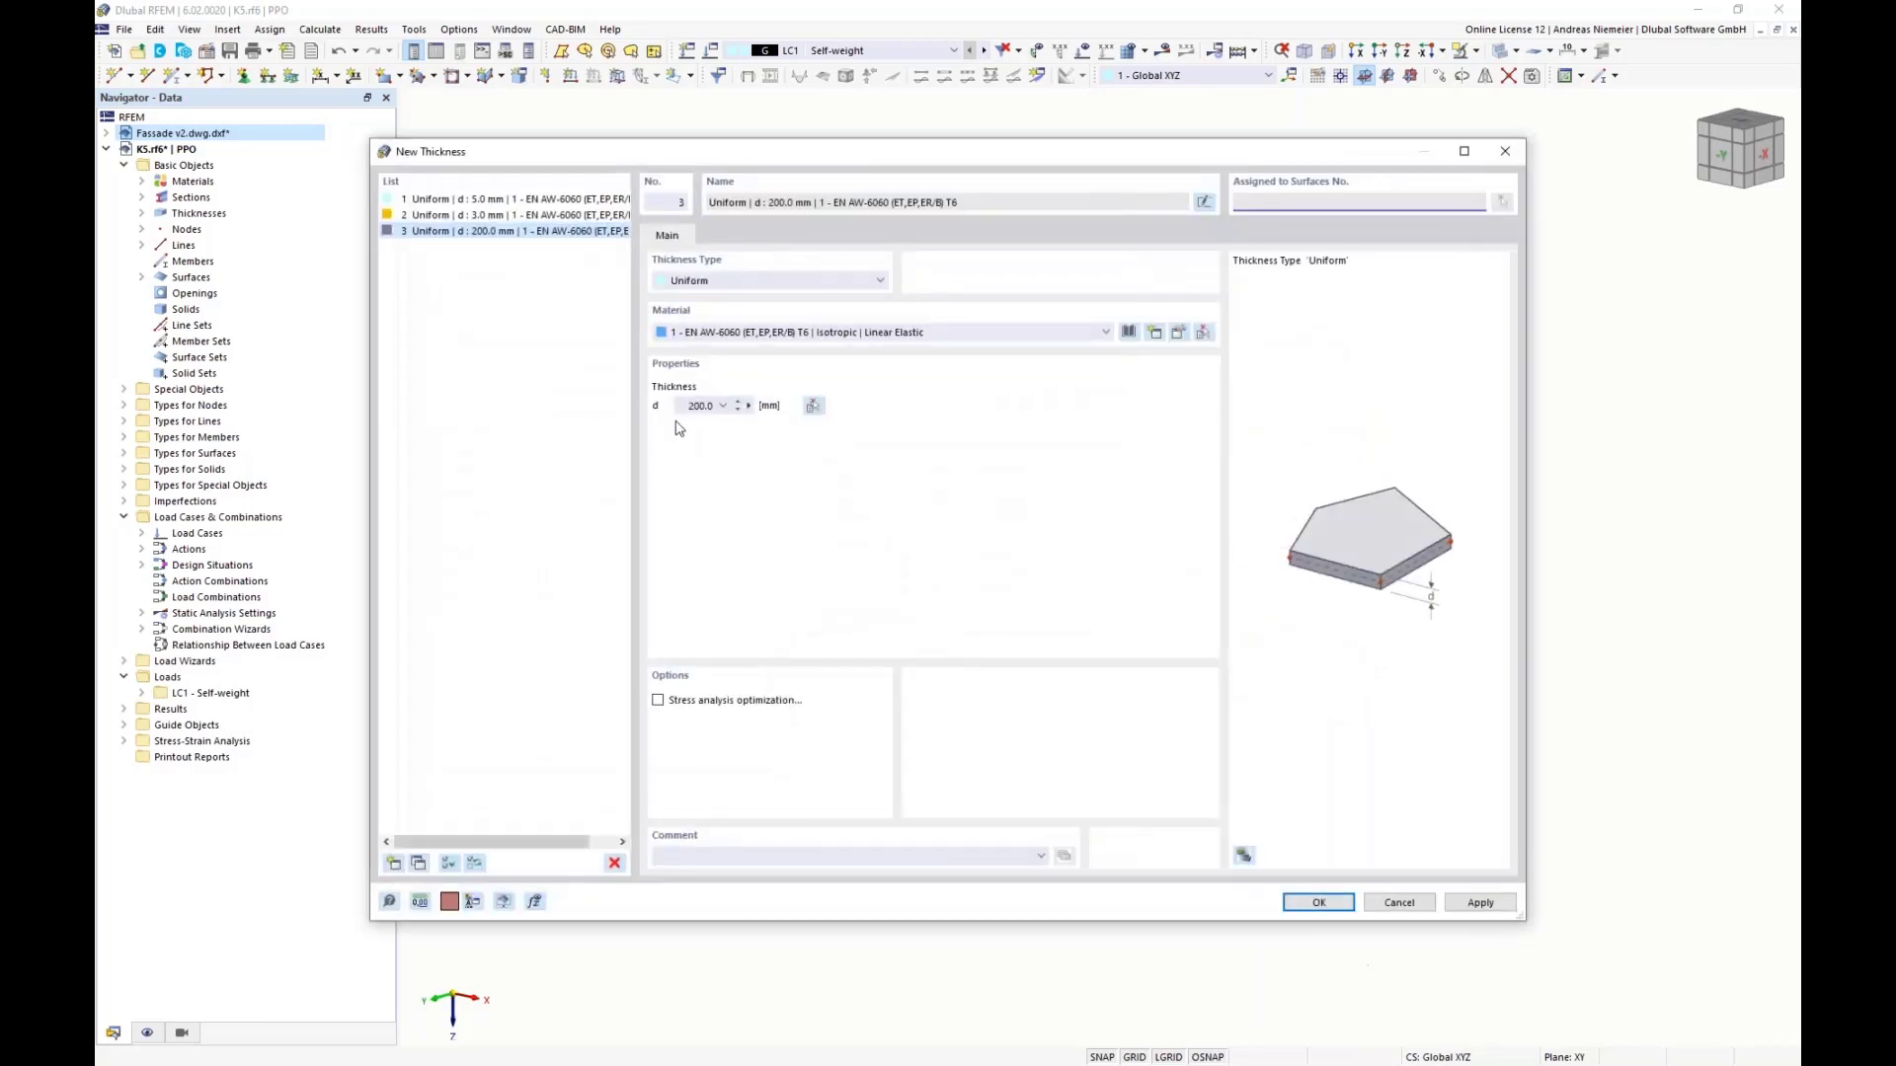
pyautogui.write('10')
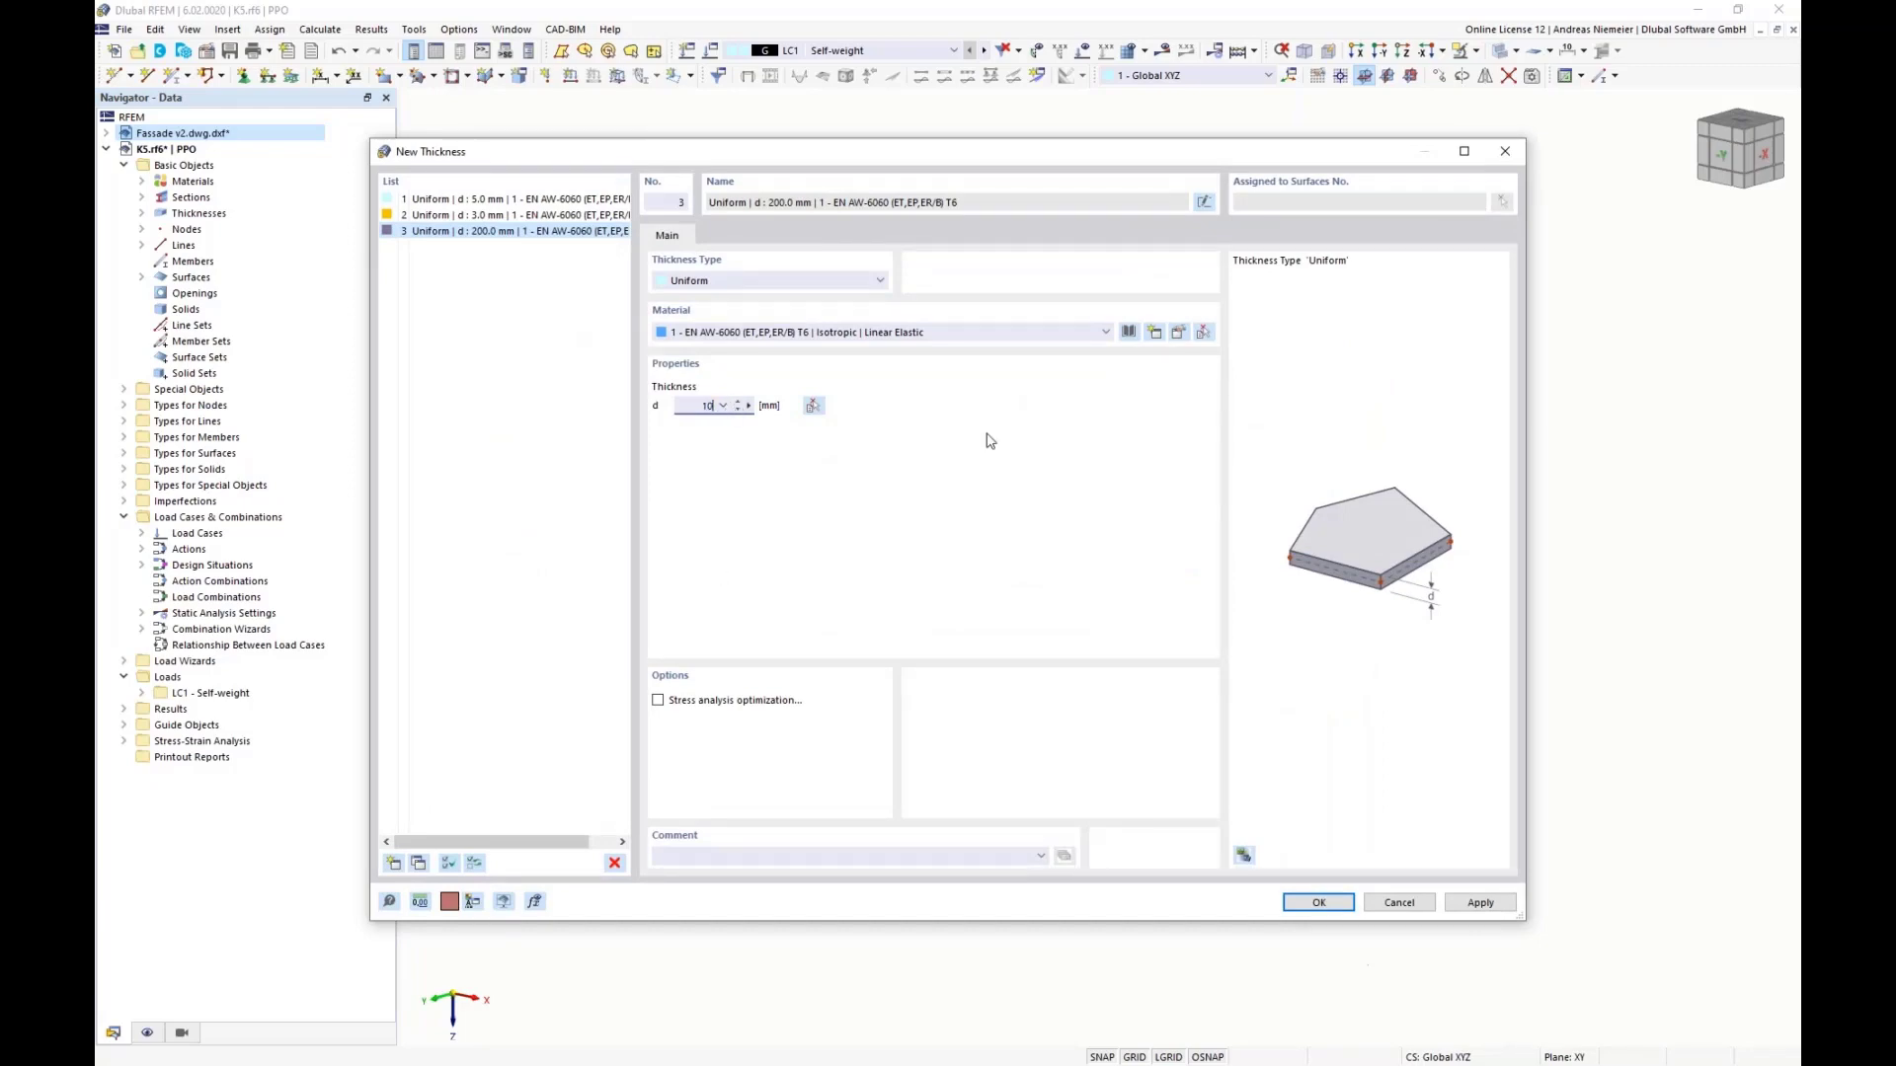
pyautogui.click(1127, 333)
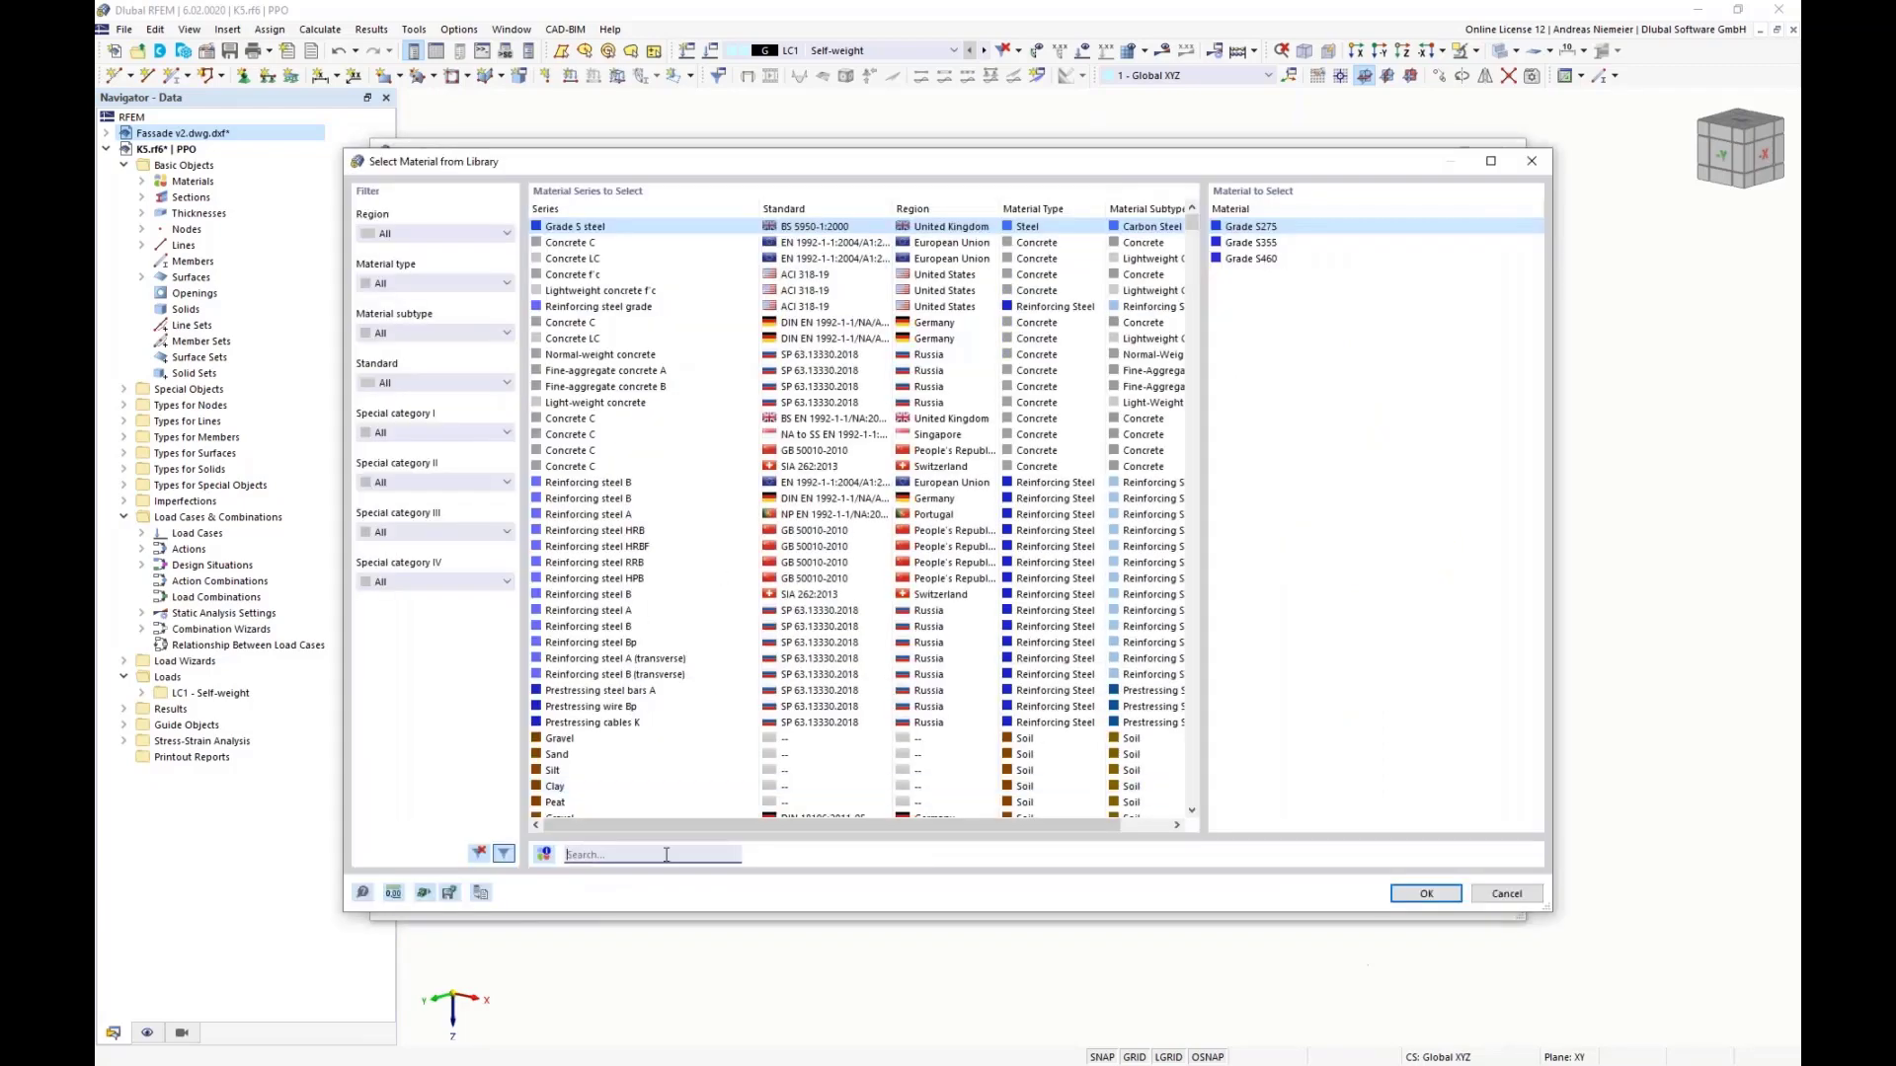
pyautogui.write('s235')
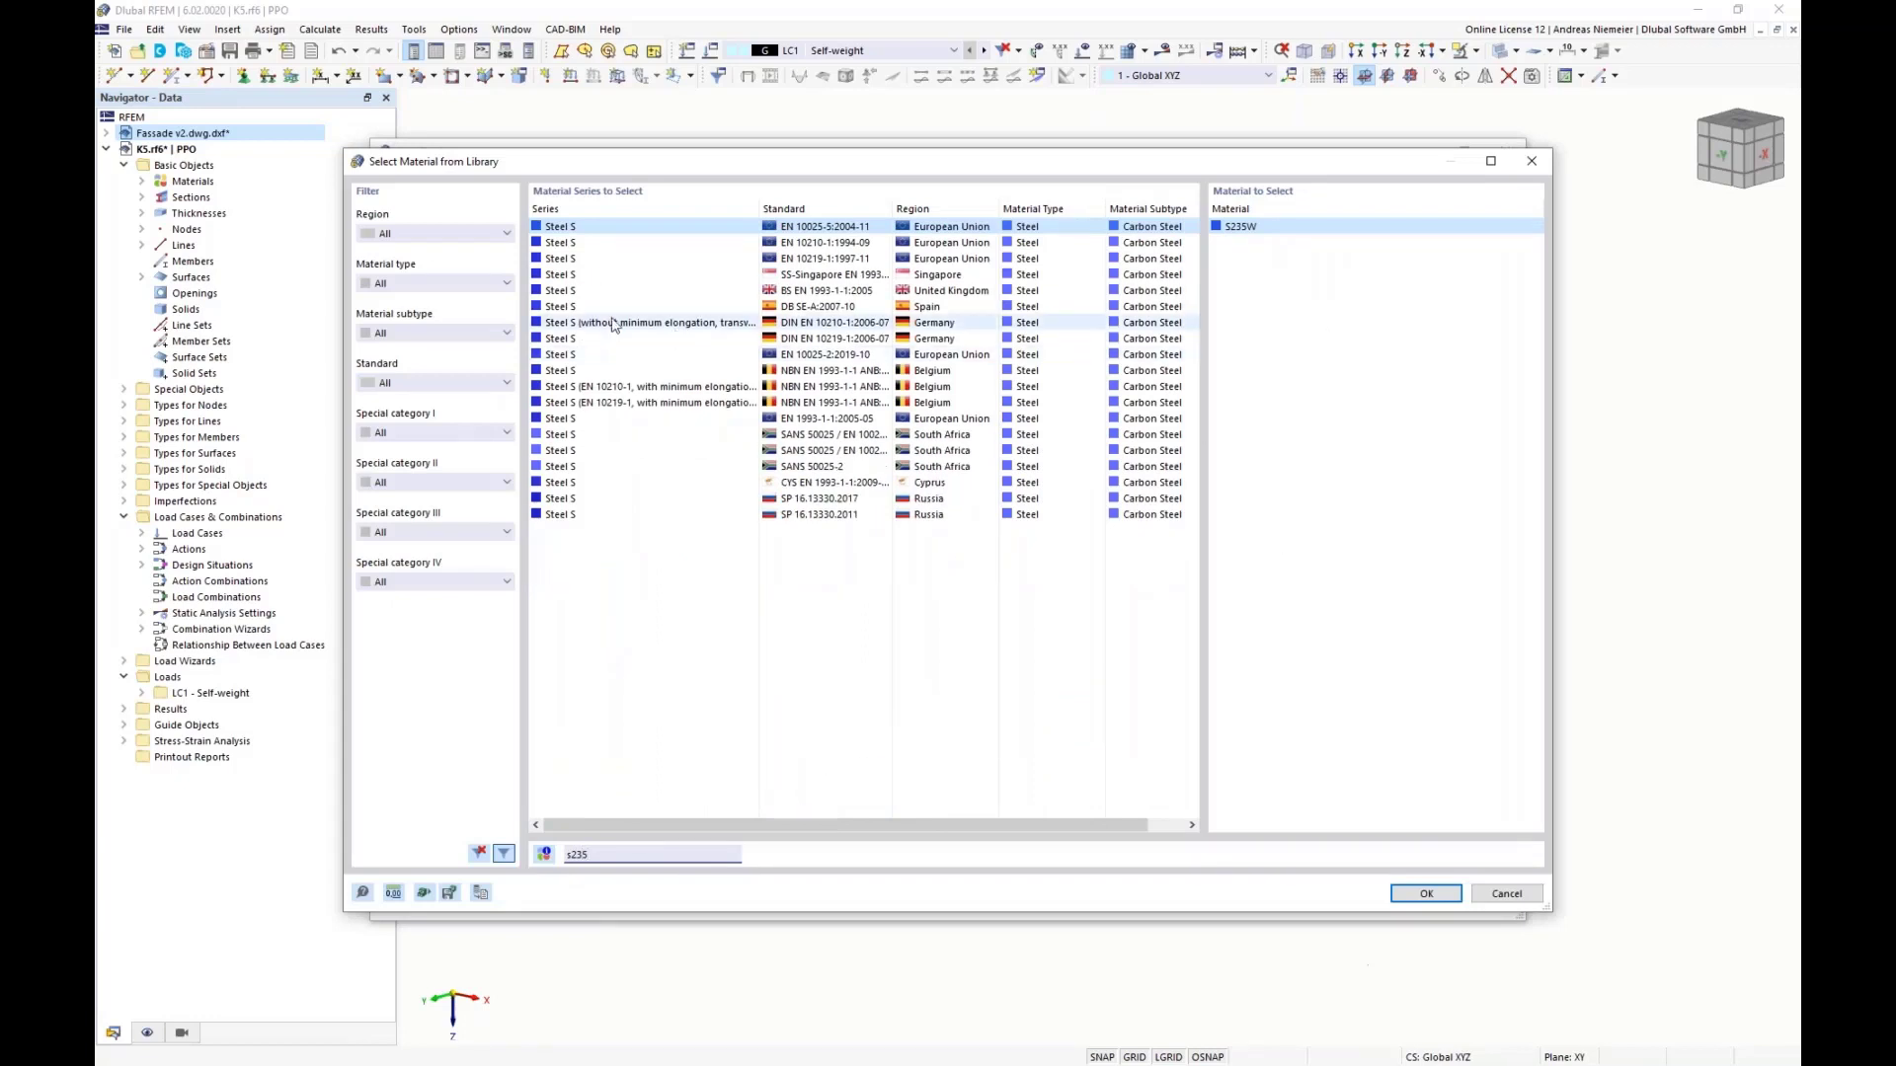
pyautogui.click(808, 419)
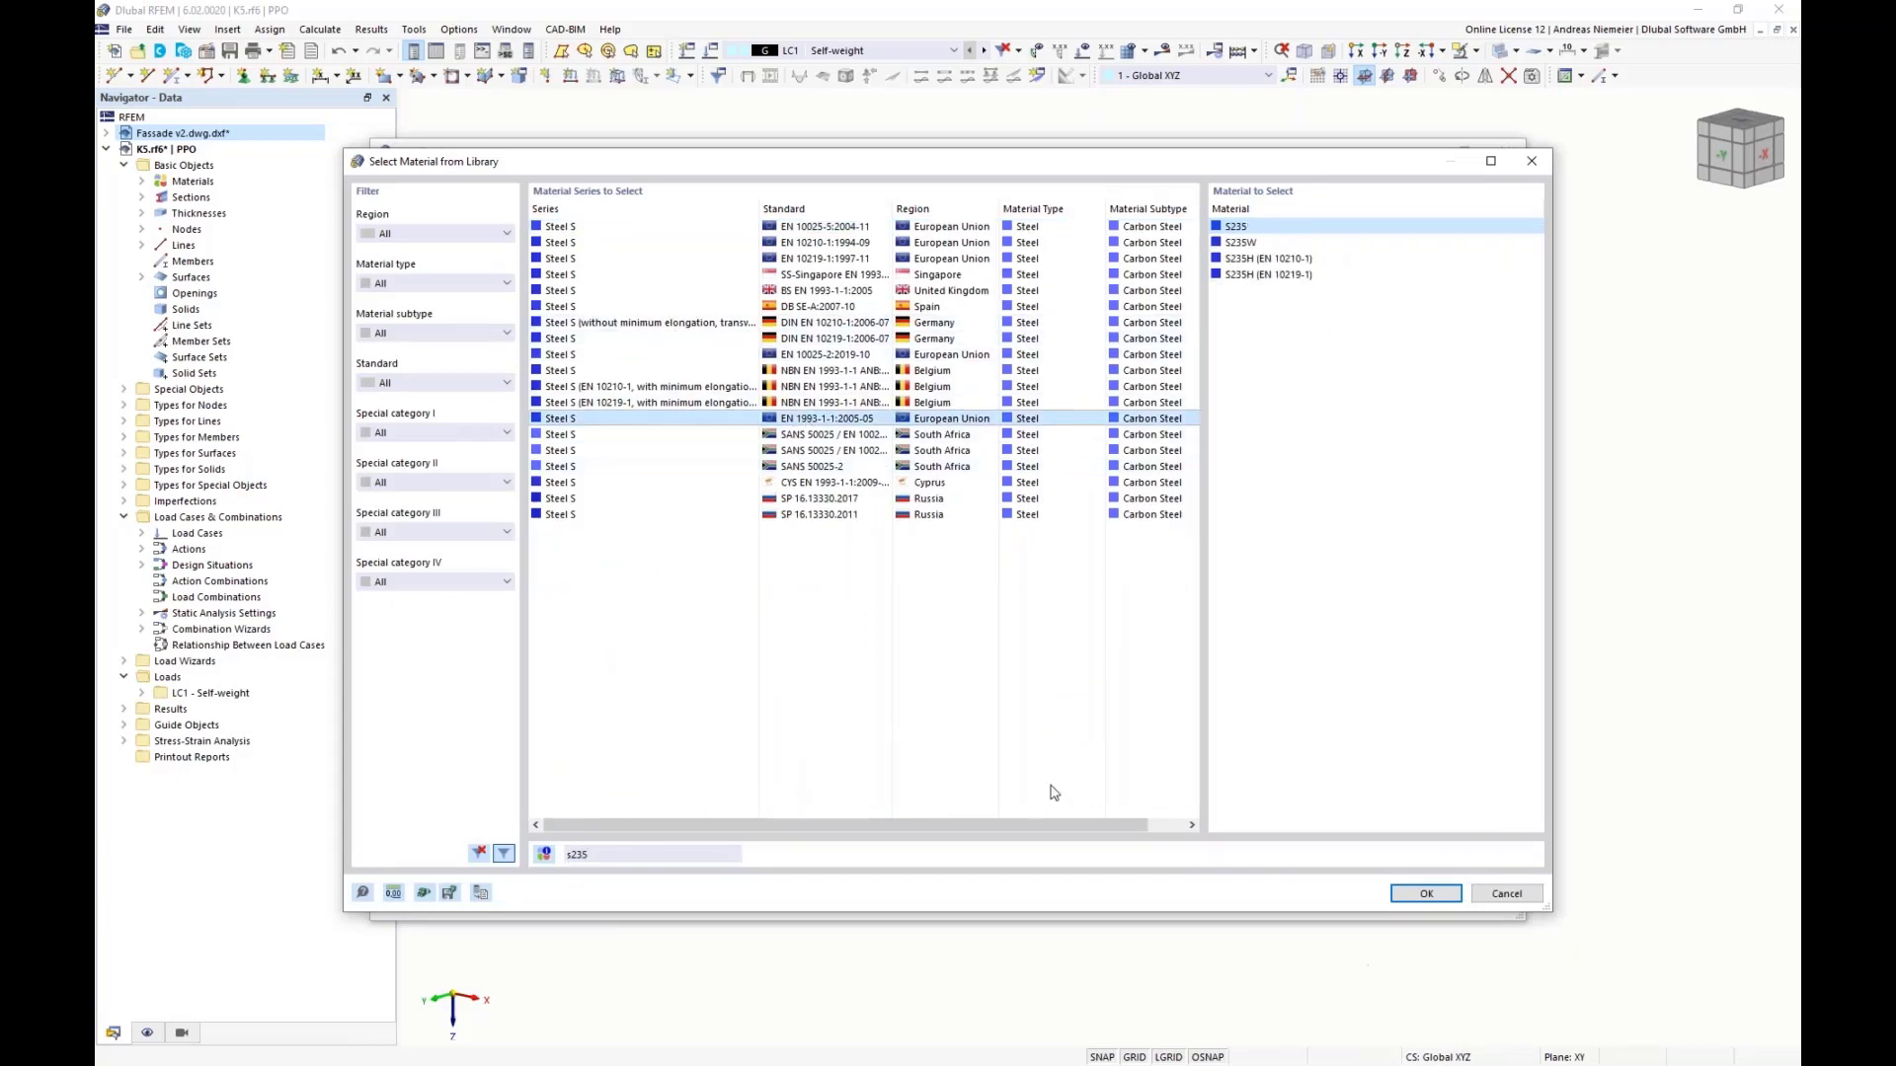
pyautogui.click(1424, 894)
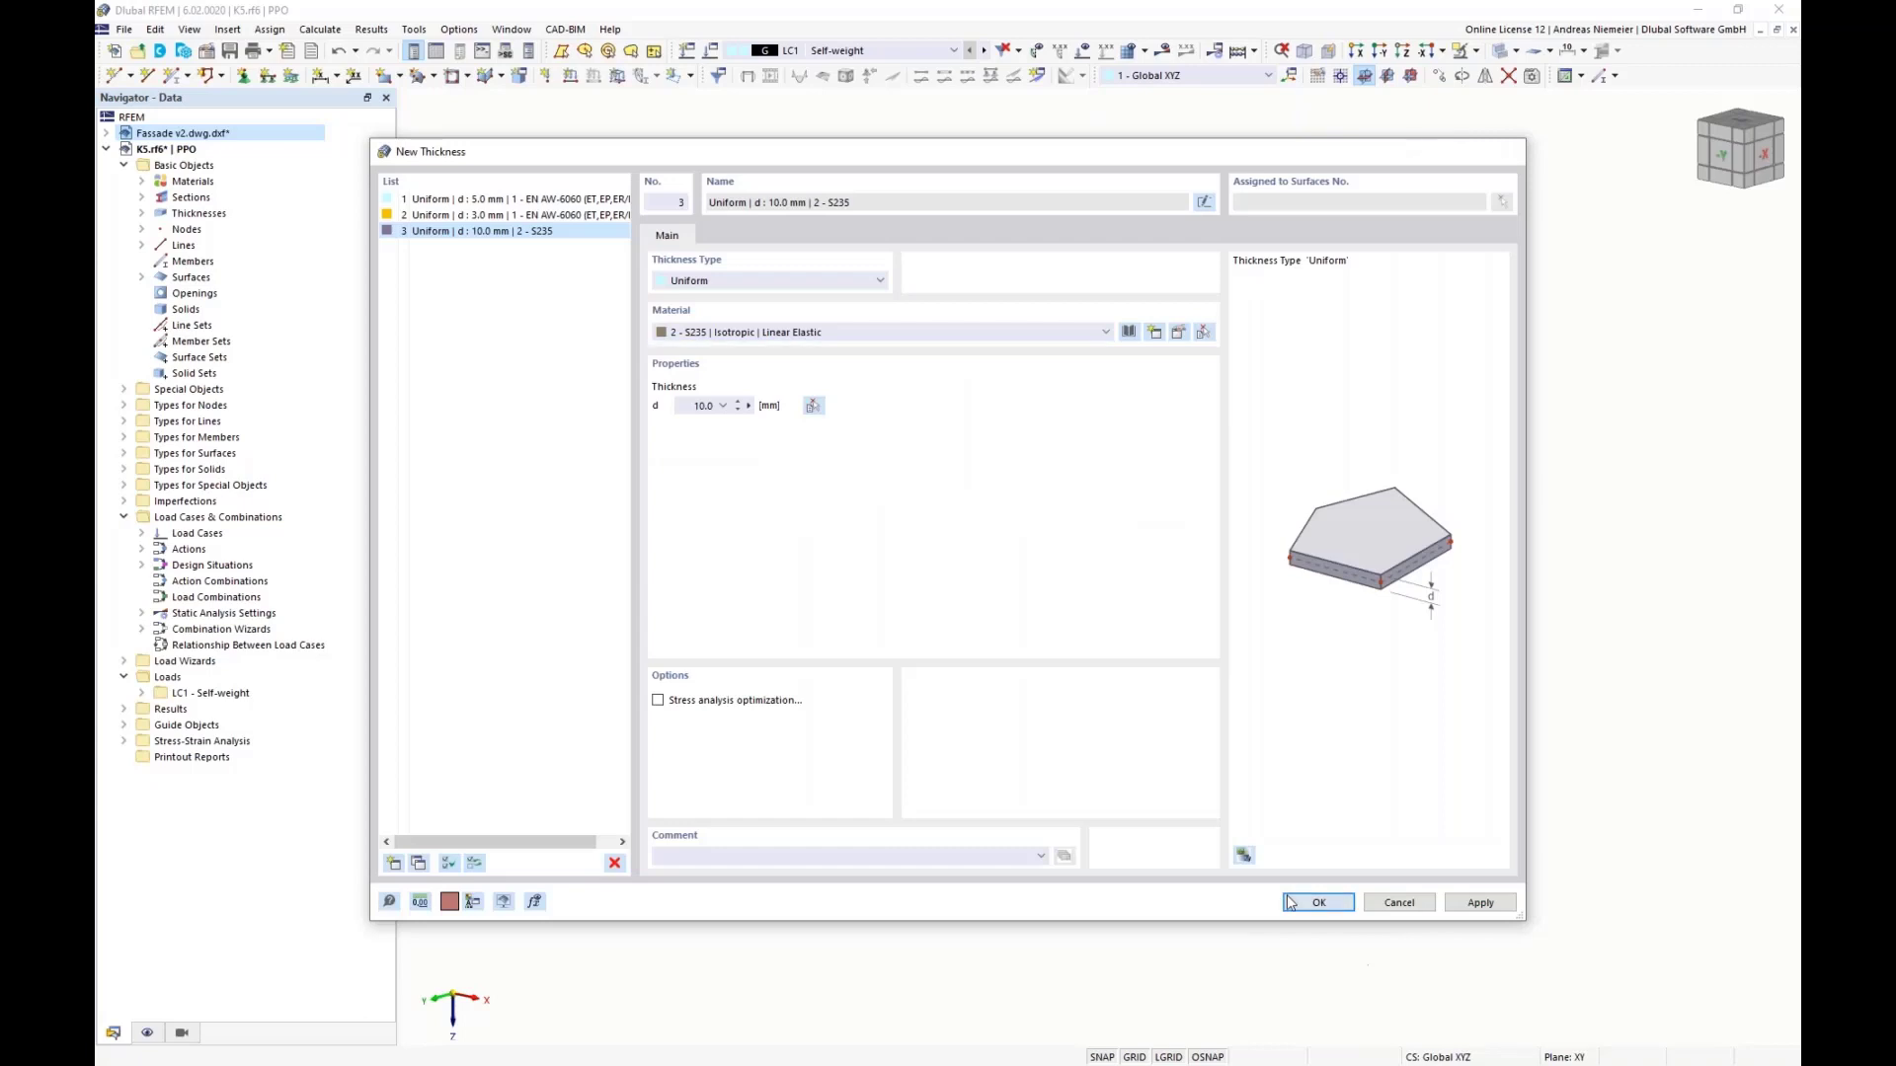
pyautogui.click(1286, 902)
pyautogui.click(1276, 887)
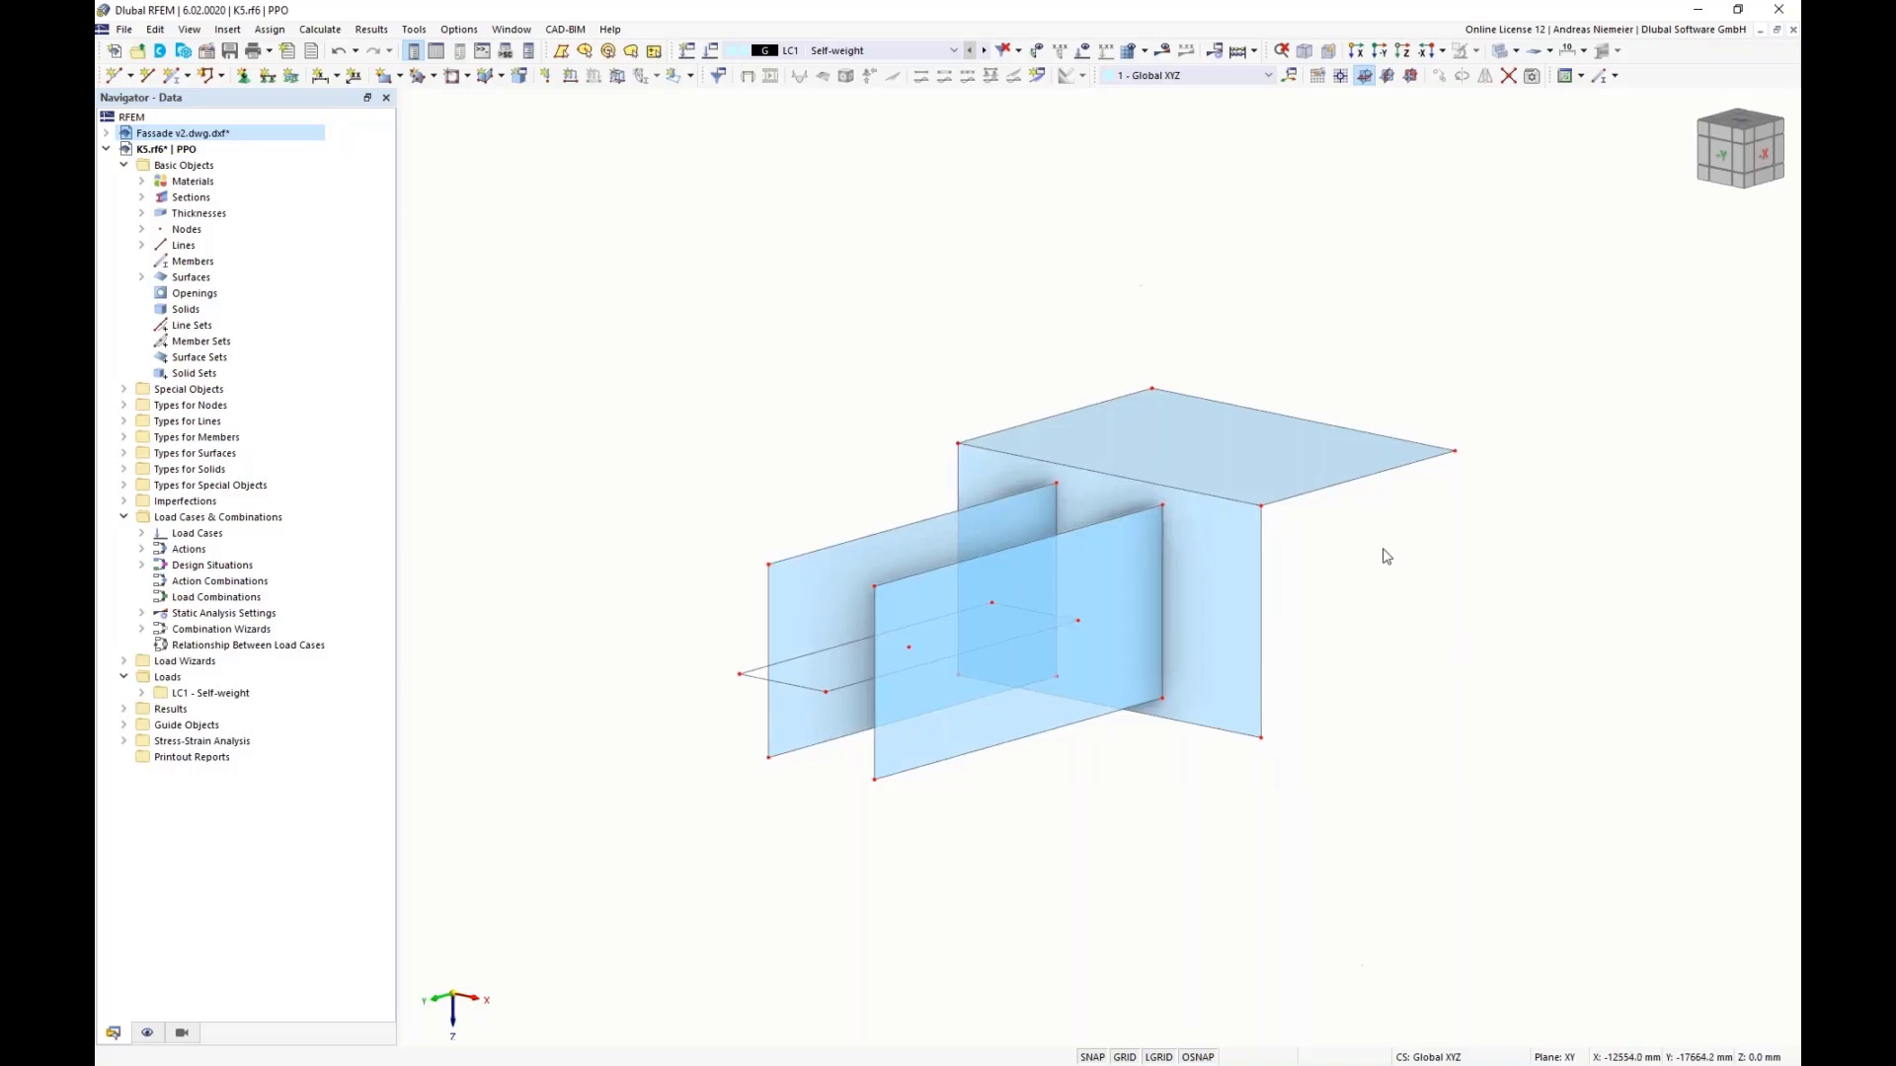
# Step: Turn on the display of the surface axis systems x, y, z
pyautogui.moveTo(1386, 556); pyautogui.dragTo(1273, 595, button='middle')
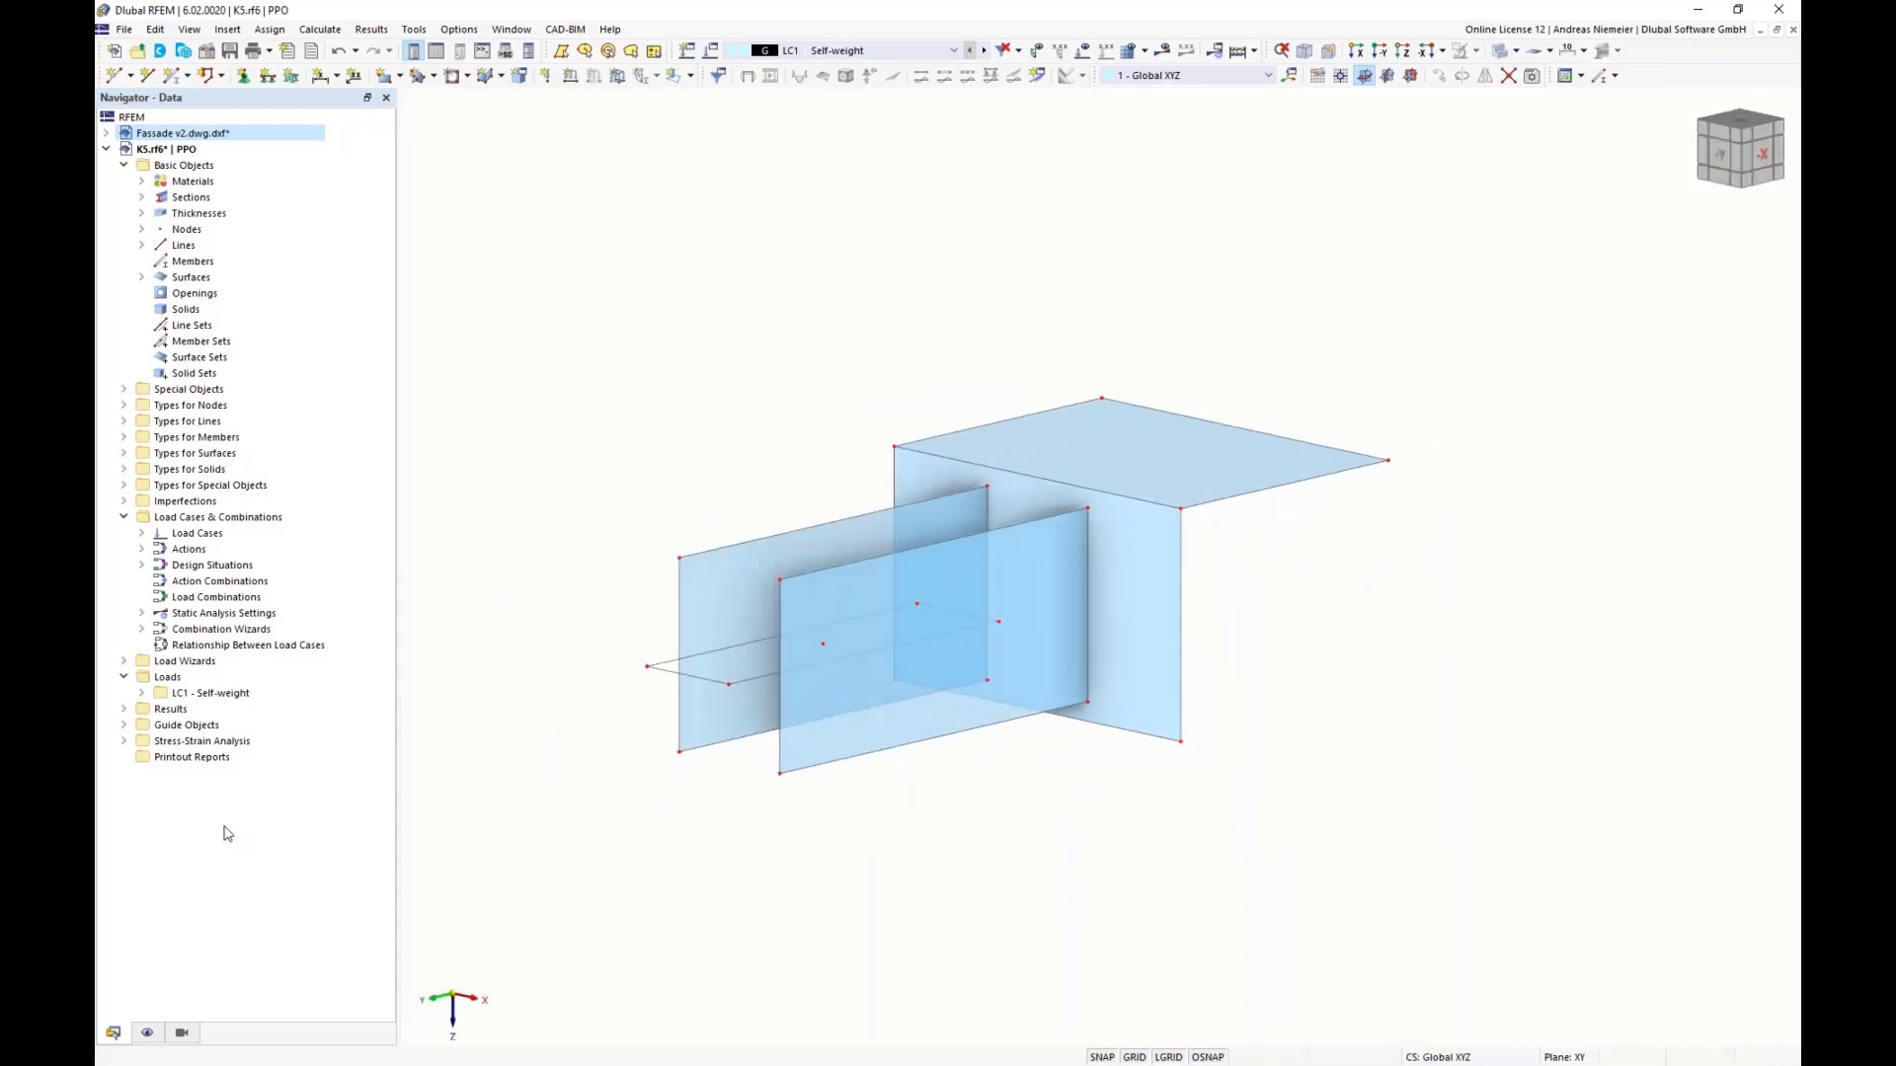
pyautogui.click(148, 1034)
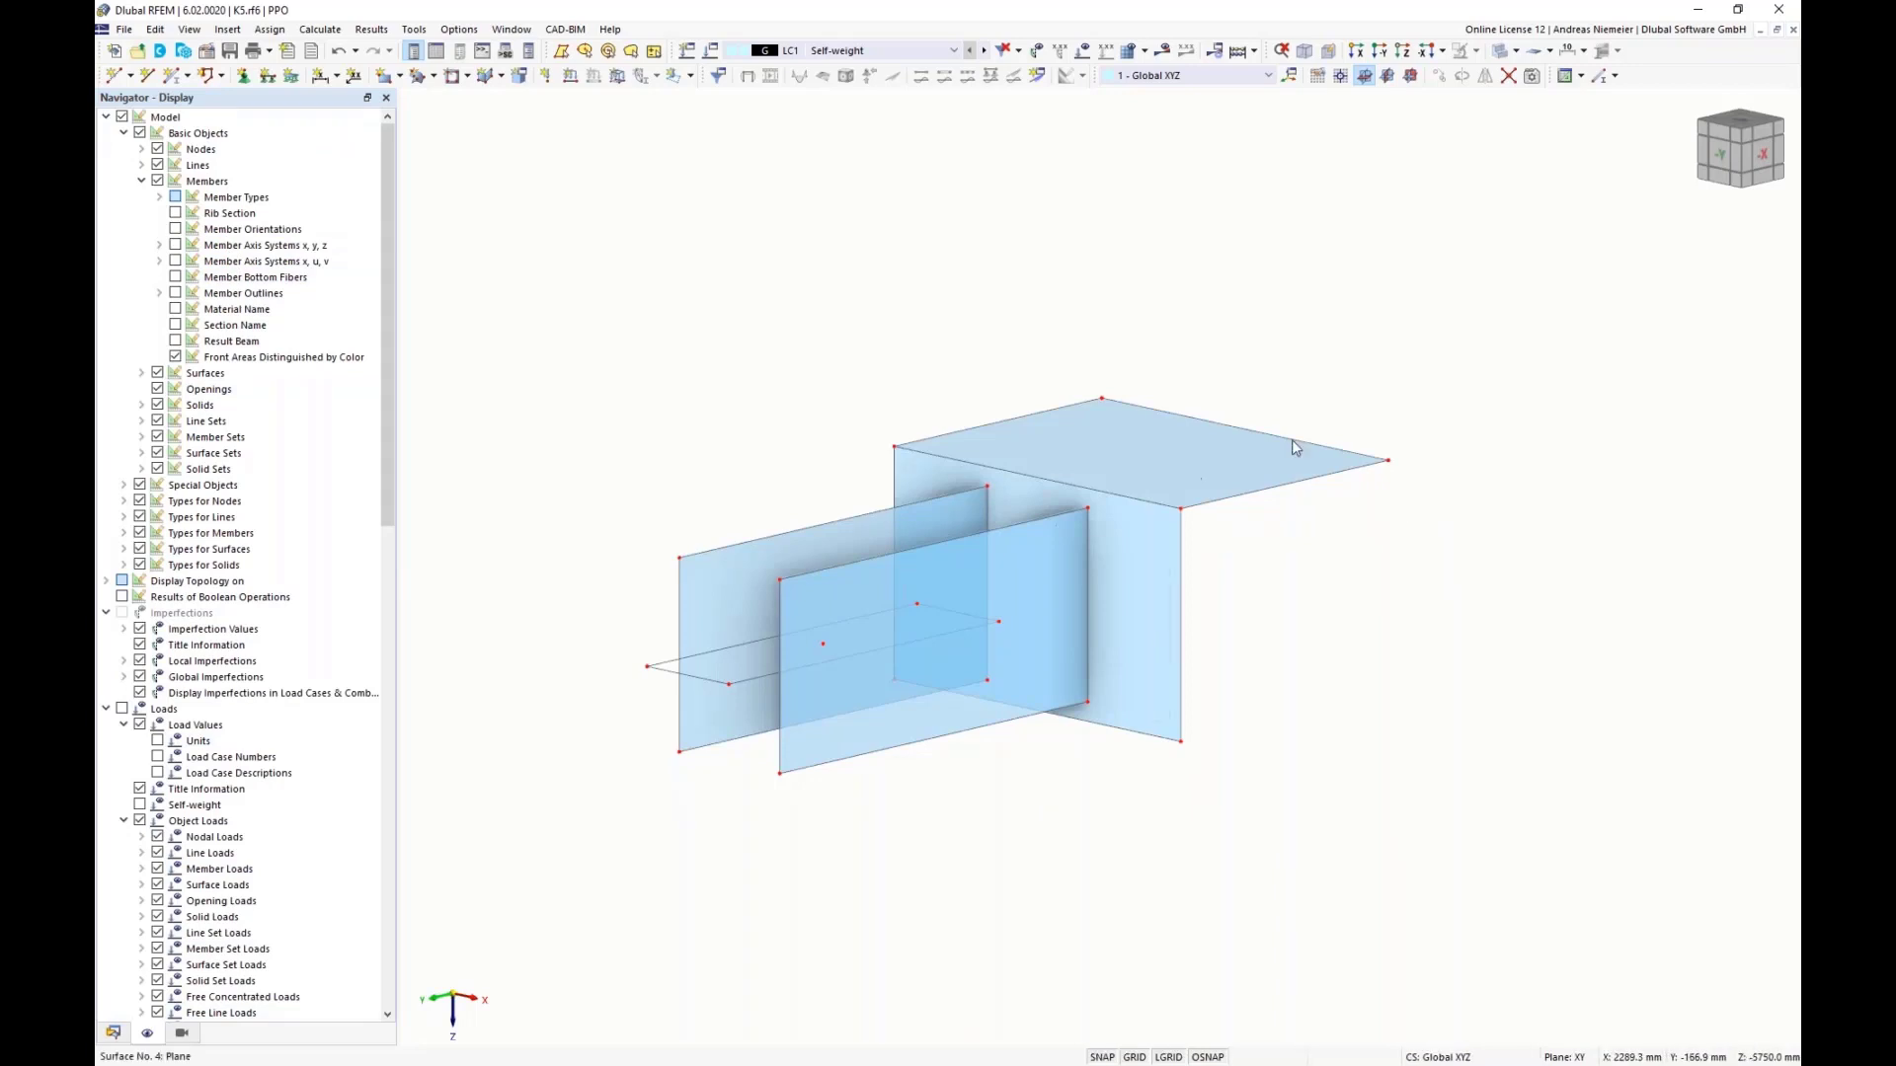
pyautogui.click(141, 180)
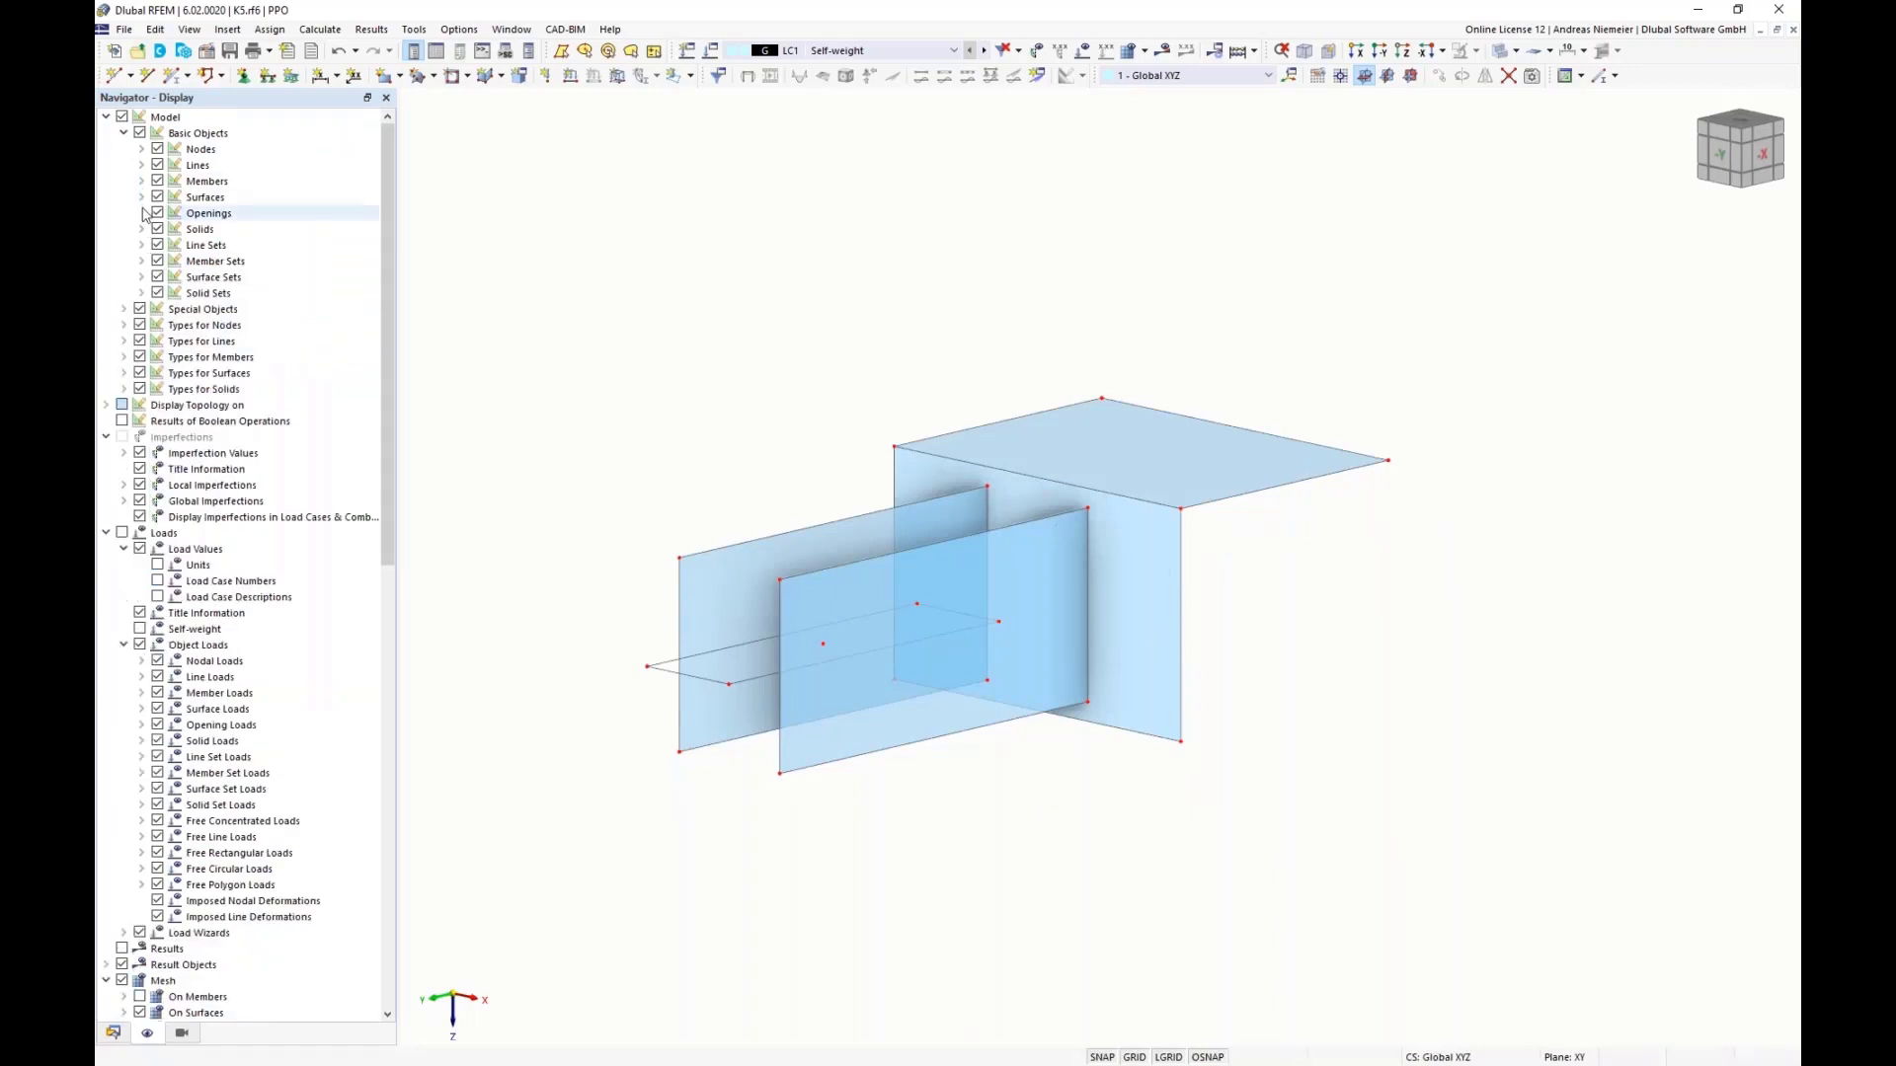
pyautogui.click(141, 196)
pyautogui.click(174, 245)
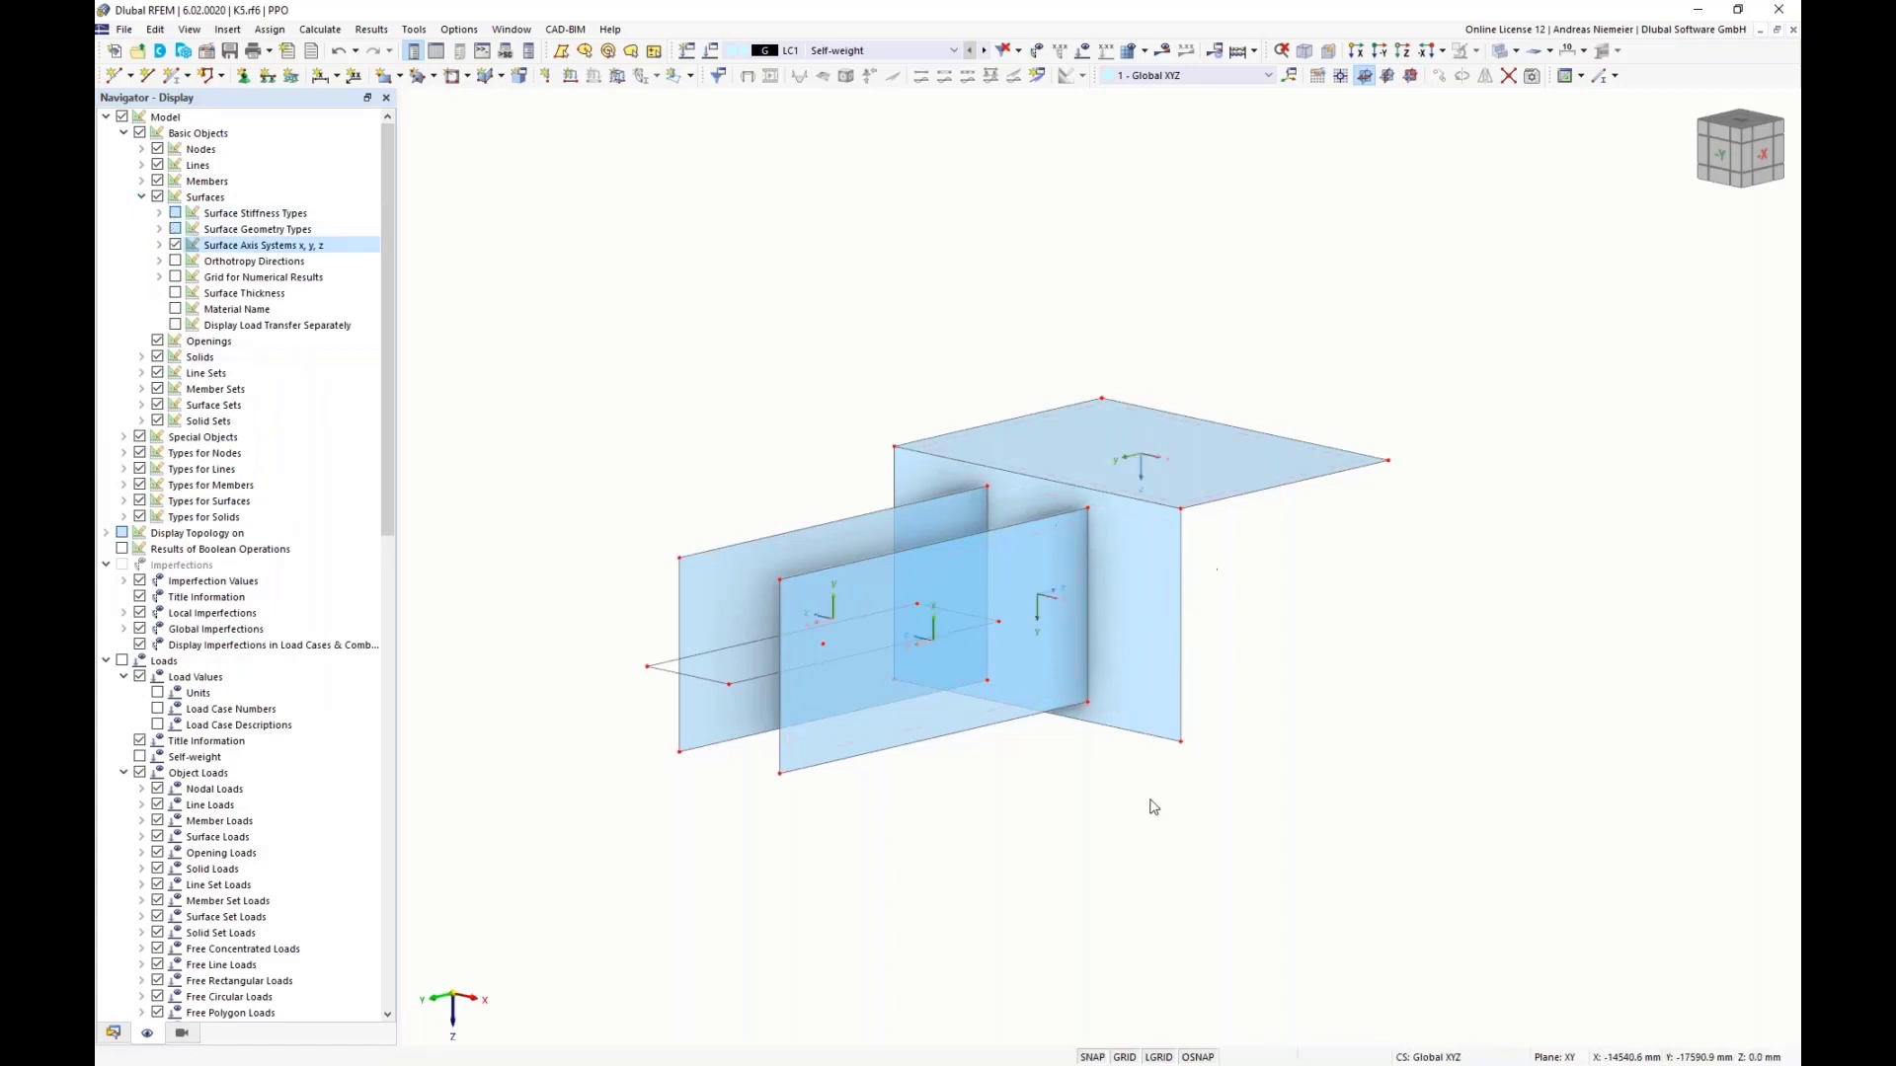
# Step: Create a new surface support for the angle bracket's two surfaces with a z-direction spring constant of 2.00e+08 kN/m³
pyautogui.rightClick(1169, 517)
pyautogui.moveTo(1278, 84)
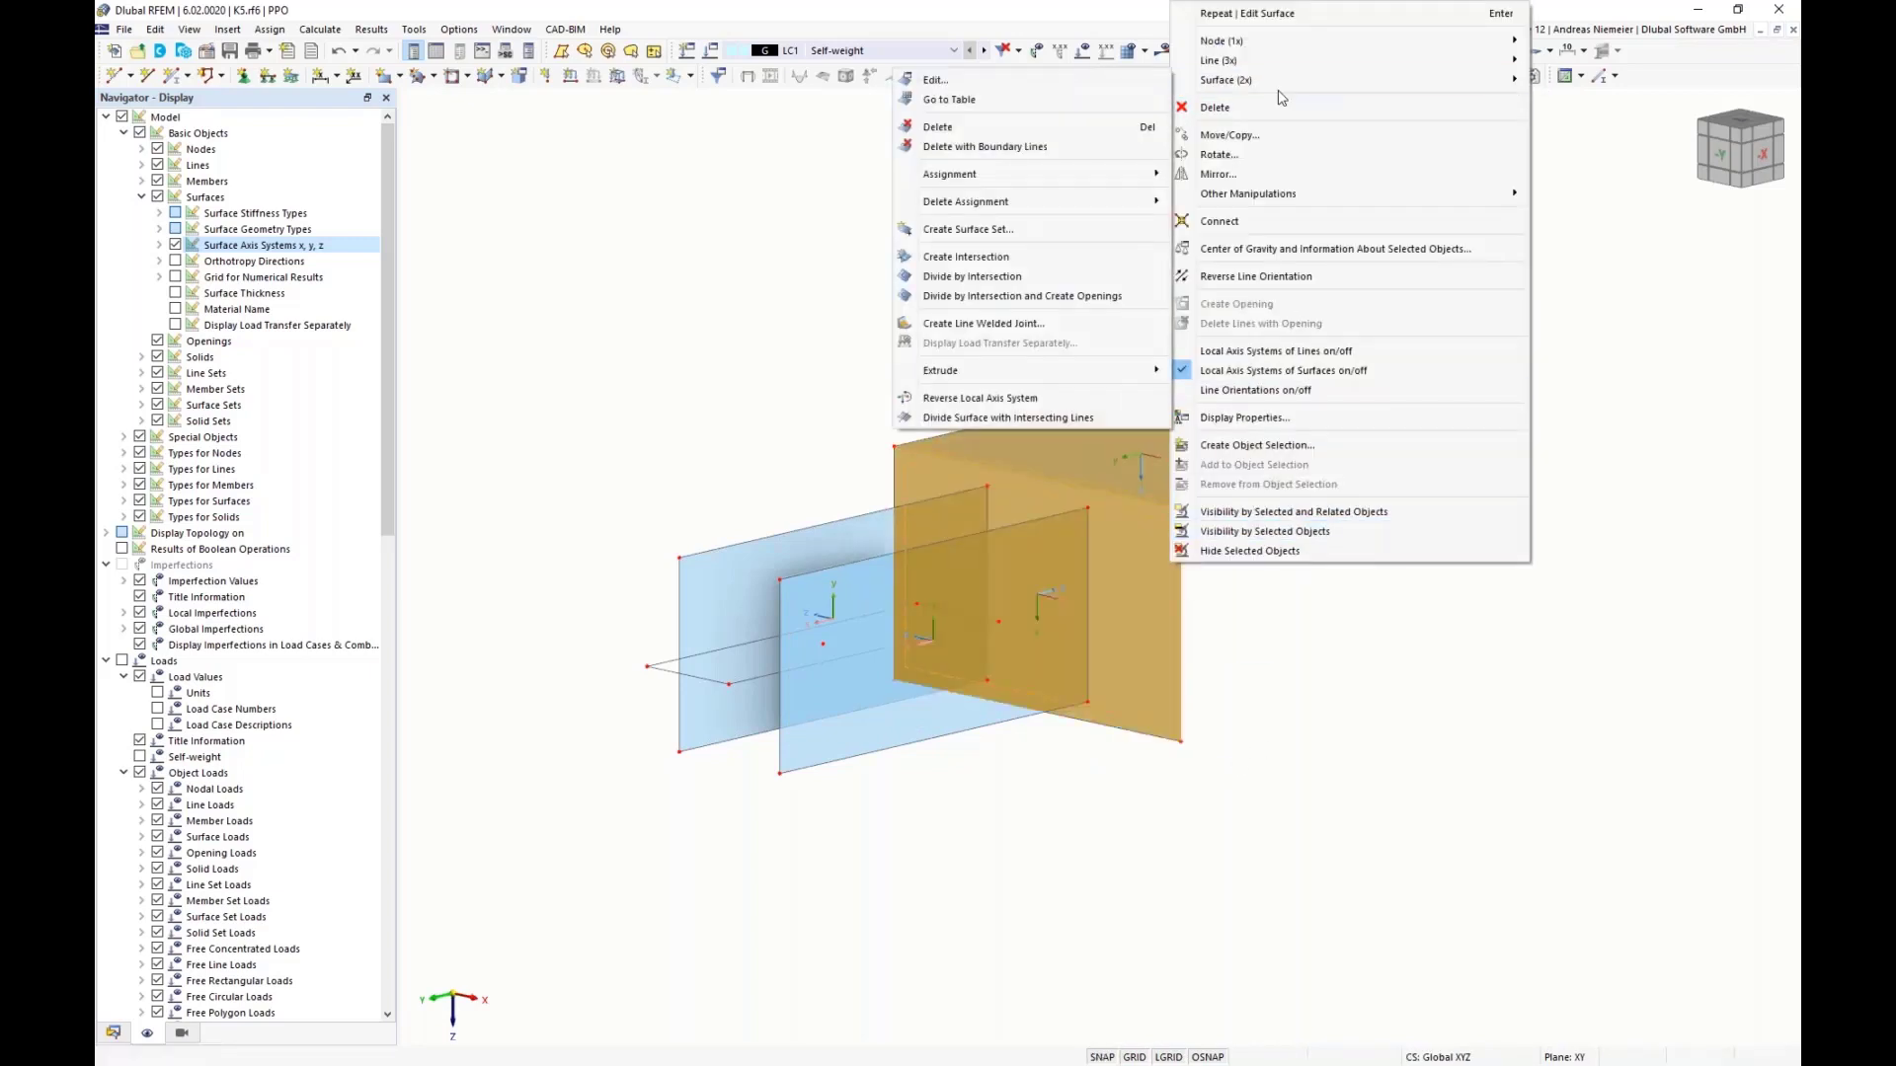
pyautogui.click(1076, 94)
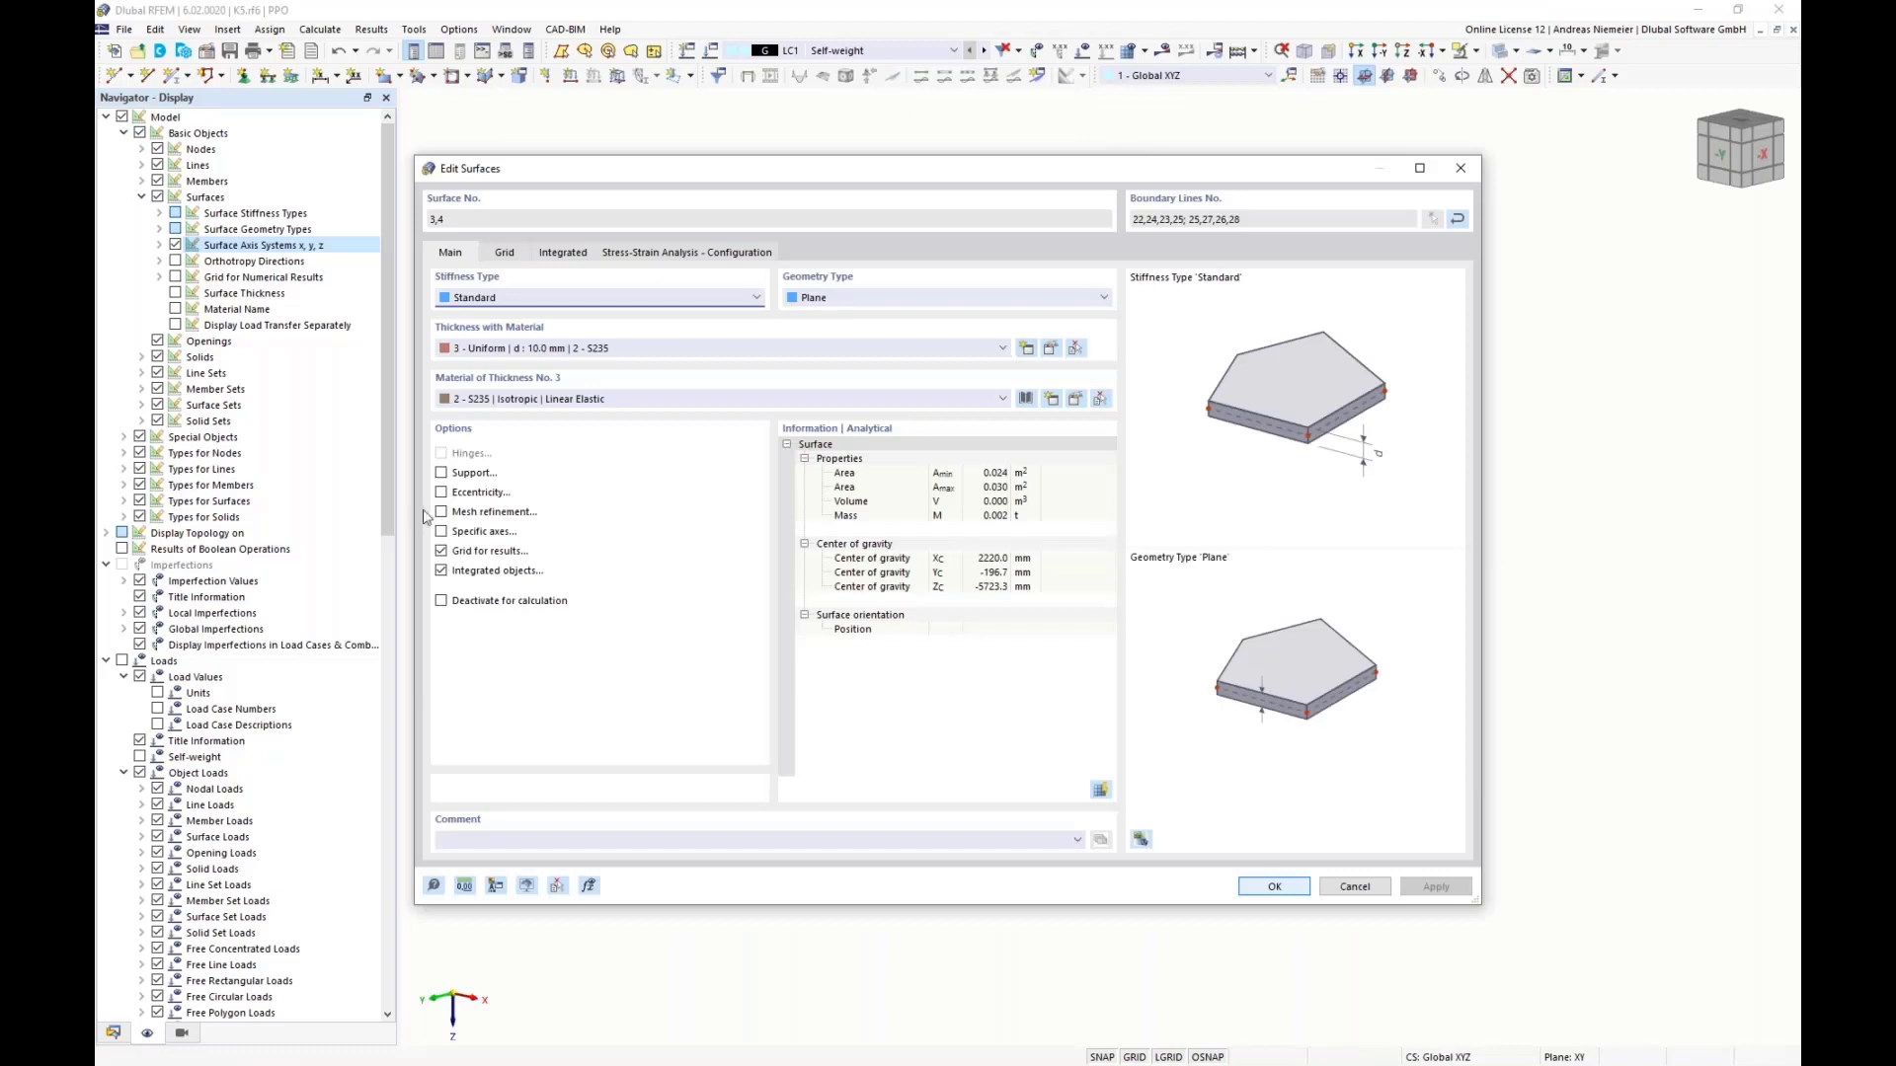
pyautogui.click(441, 473)
pyautogui.click(504, 253)
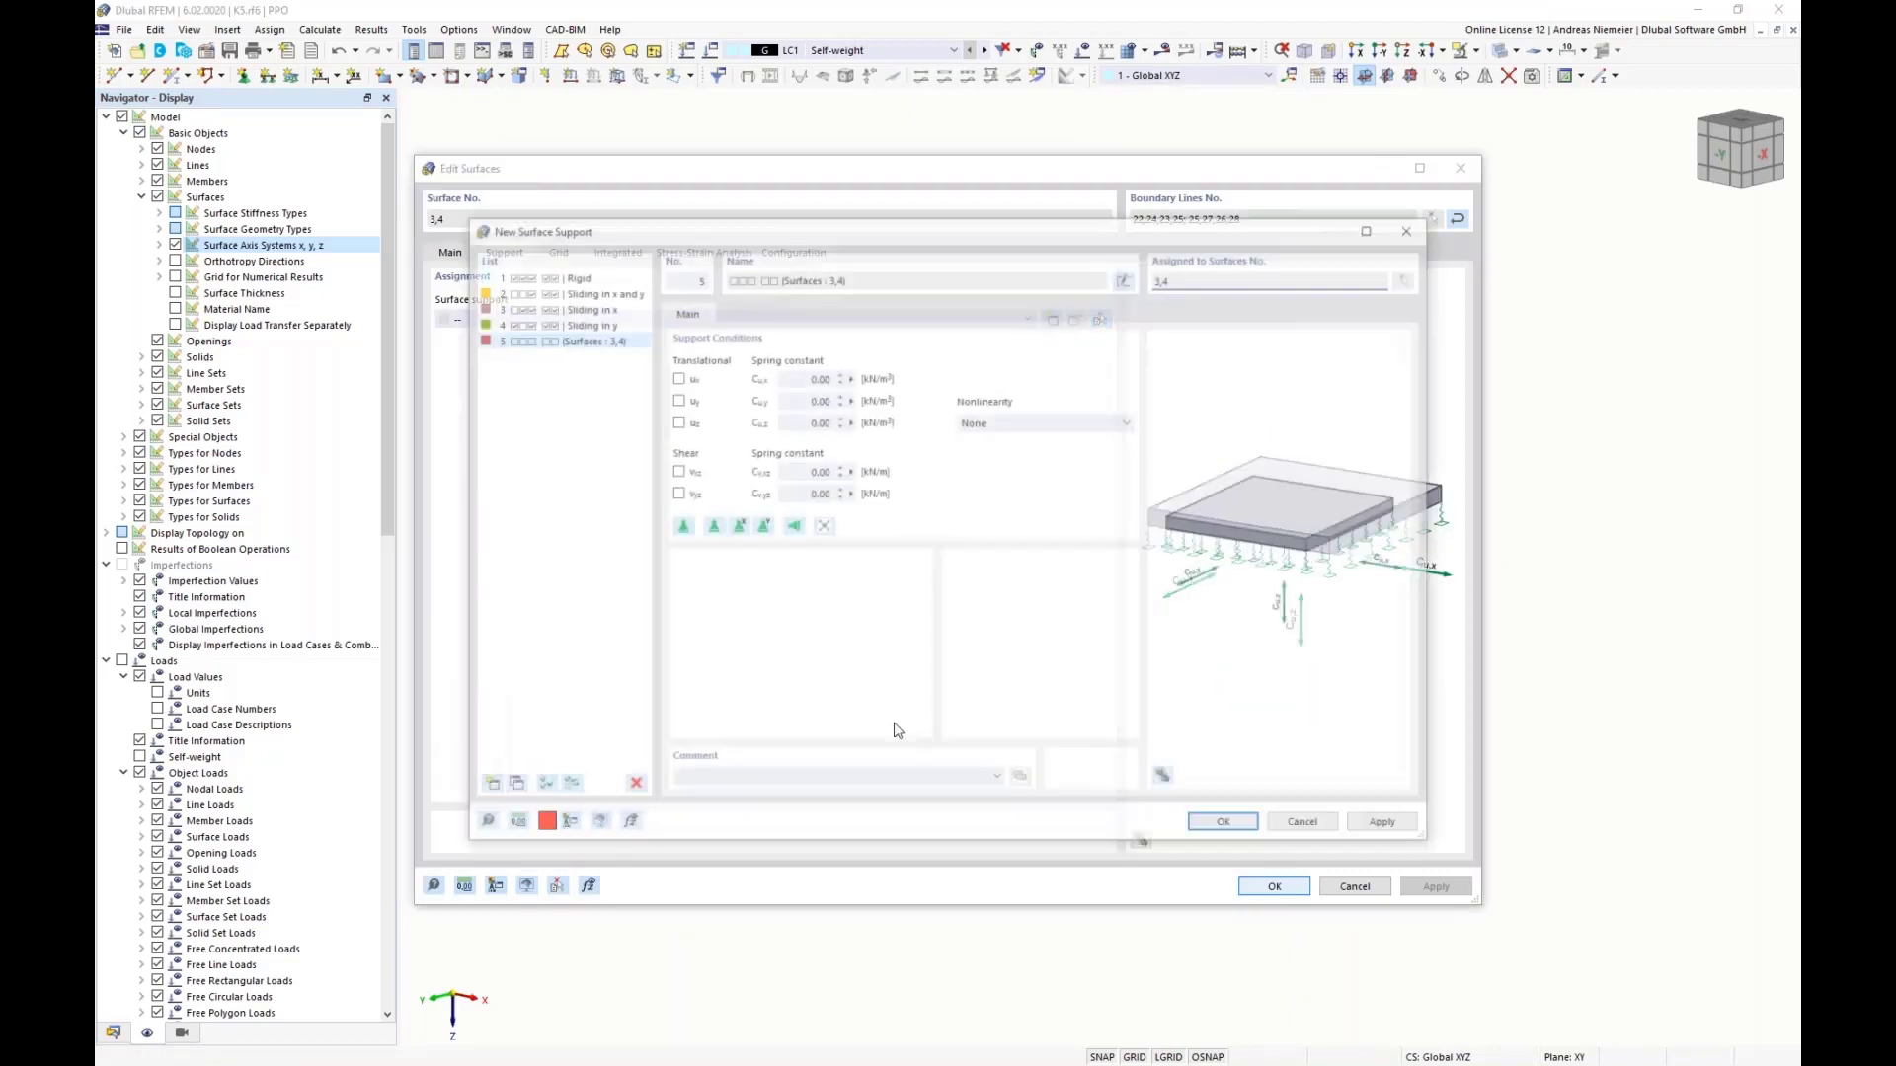
pyautogui.click(675, 421)
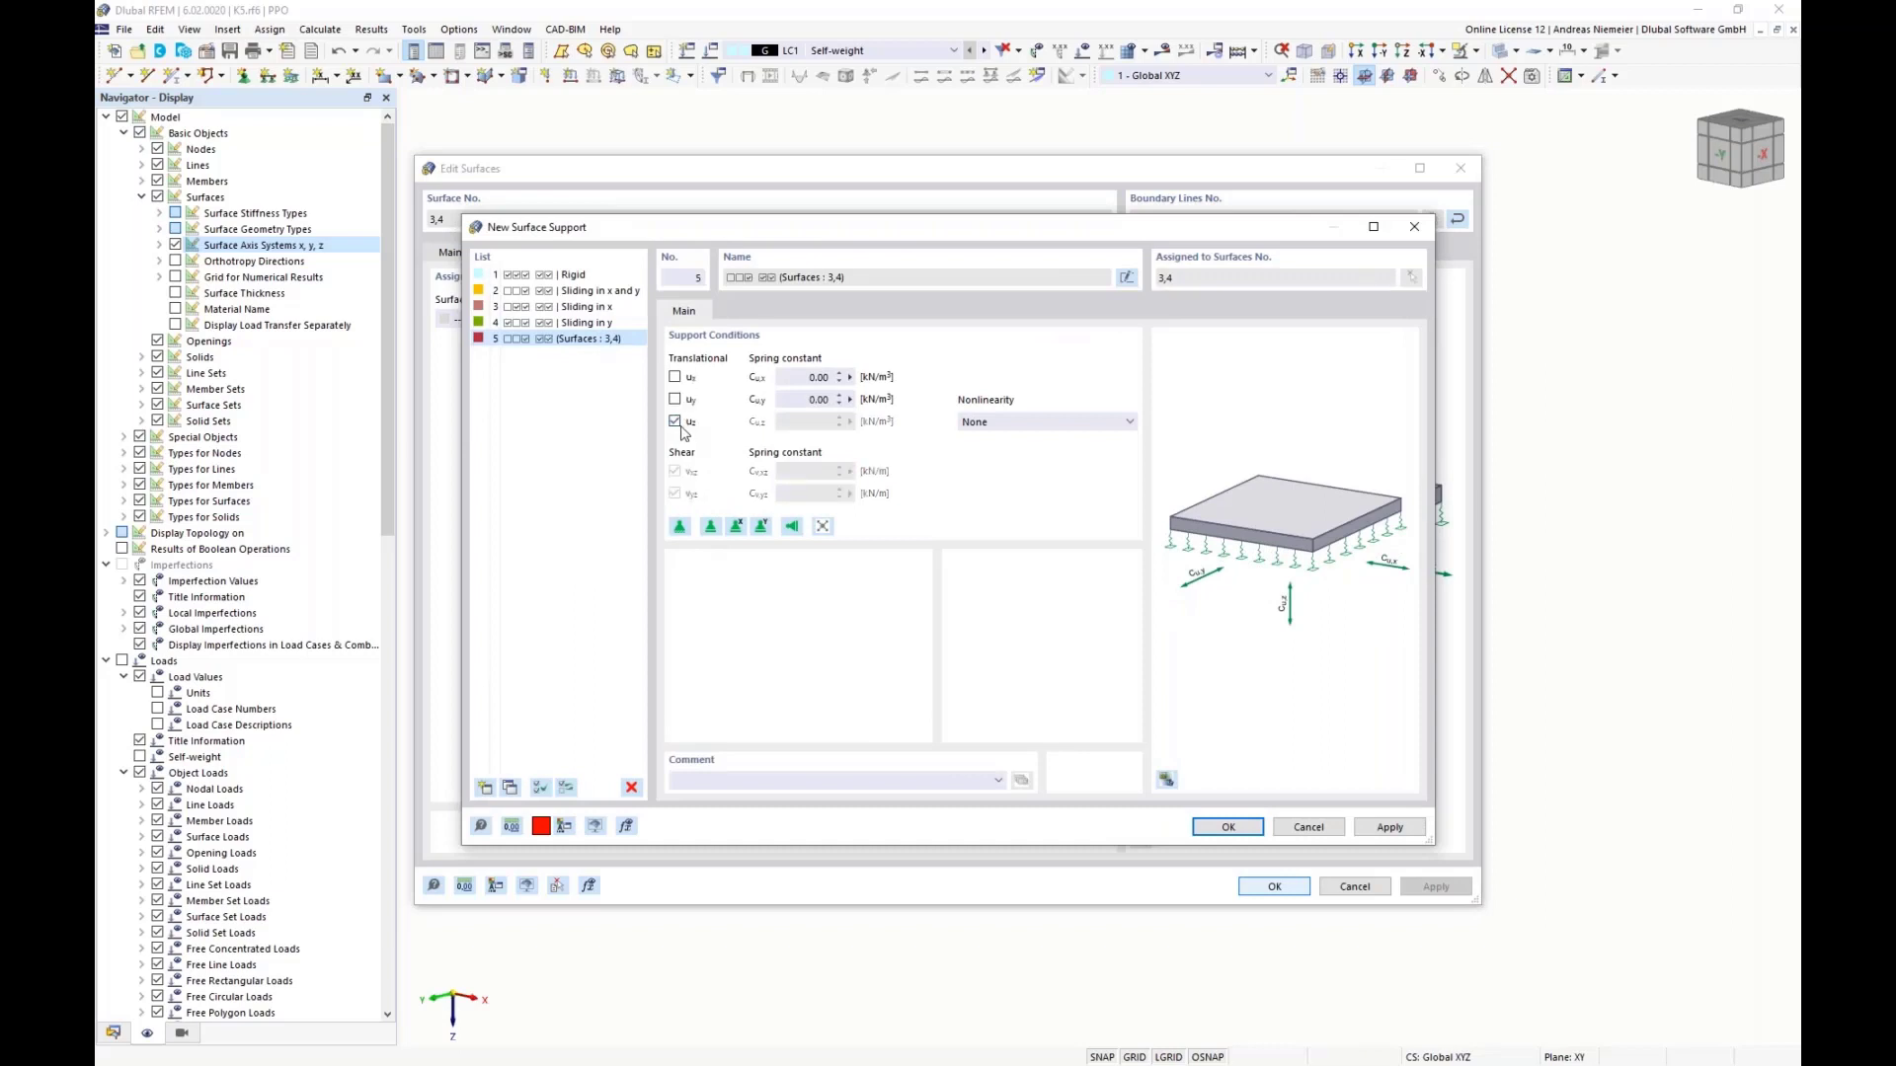
pyautogui.click(674, 422)
# Step: Set the surface support's nonlinearity to failure if negative contact stress and apply it to both bracket surfaces
pyautogui.click(992, 428)
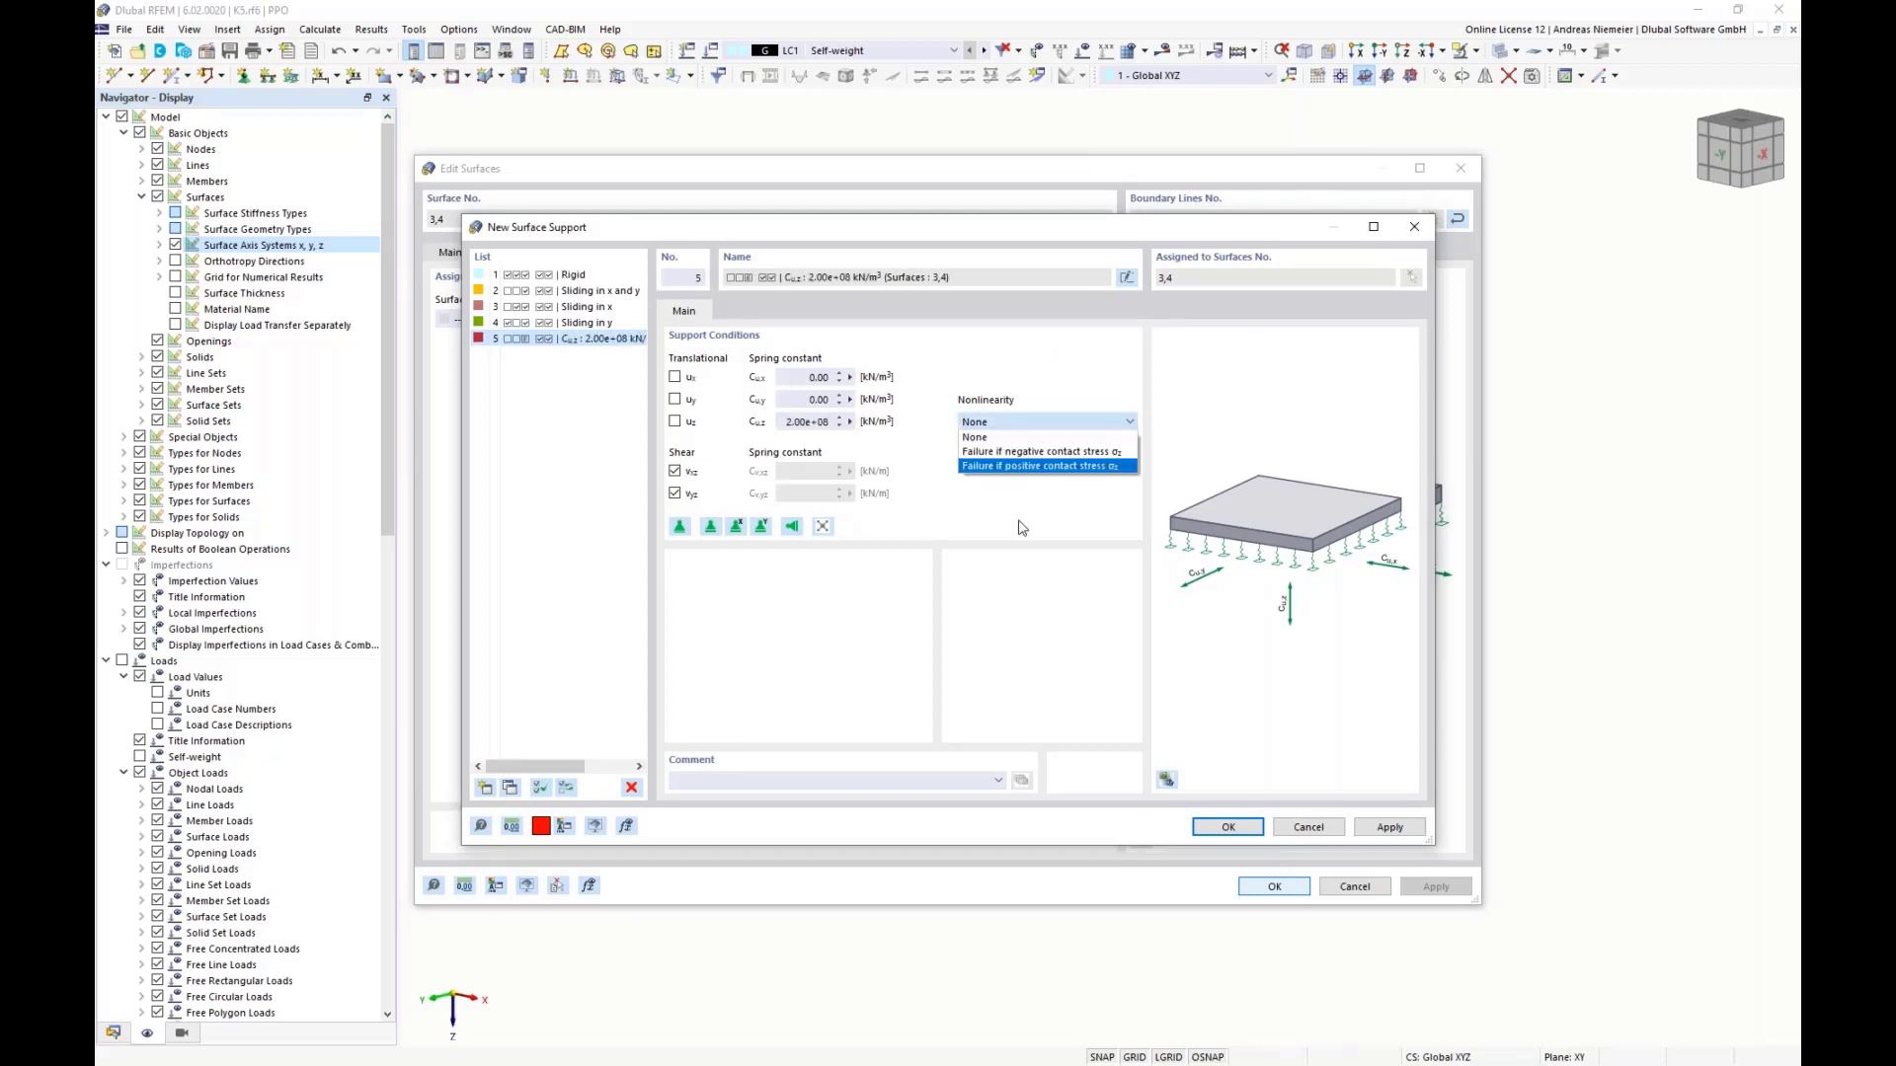
pyautogui.click(1037, 452)
pyautogui.click(1228, 827)
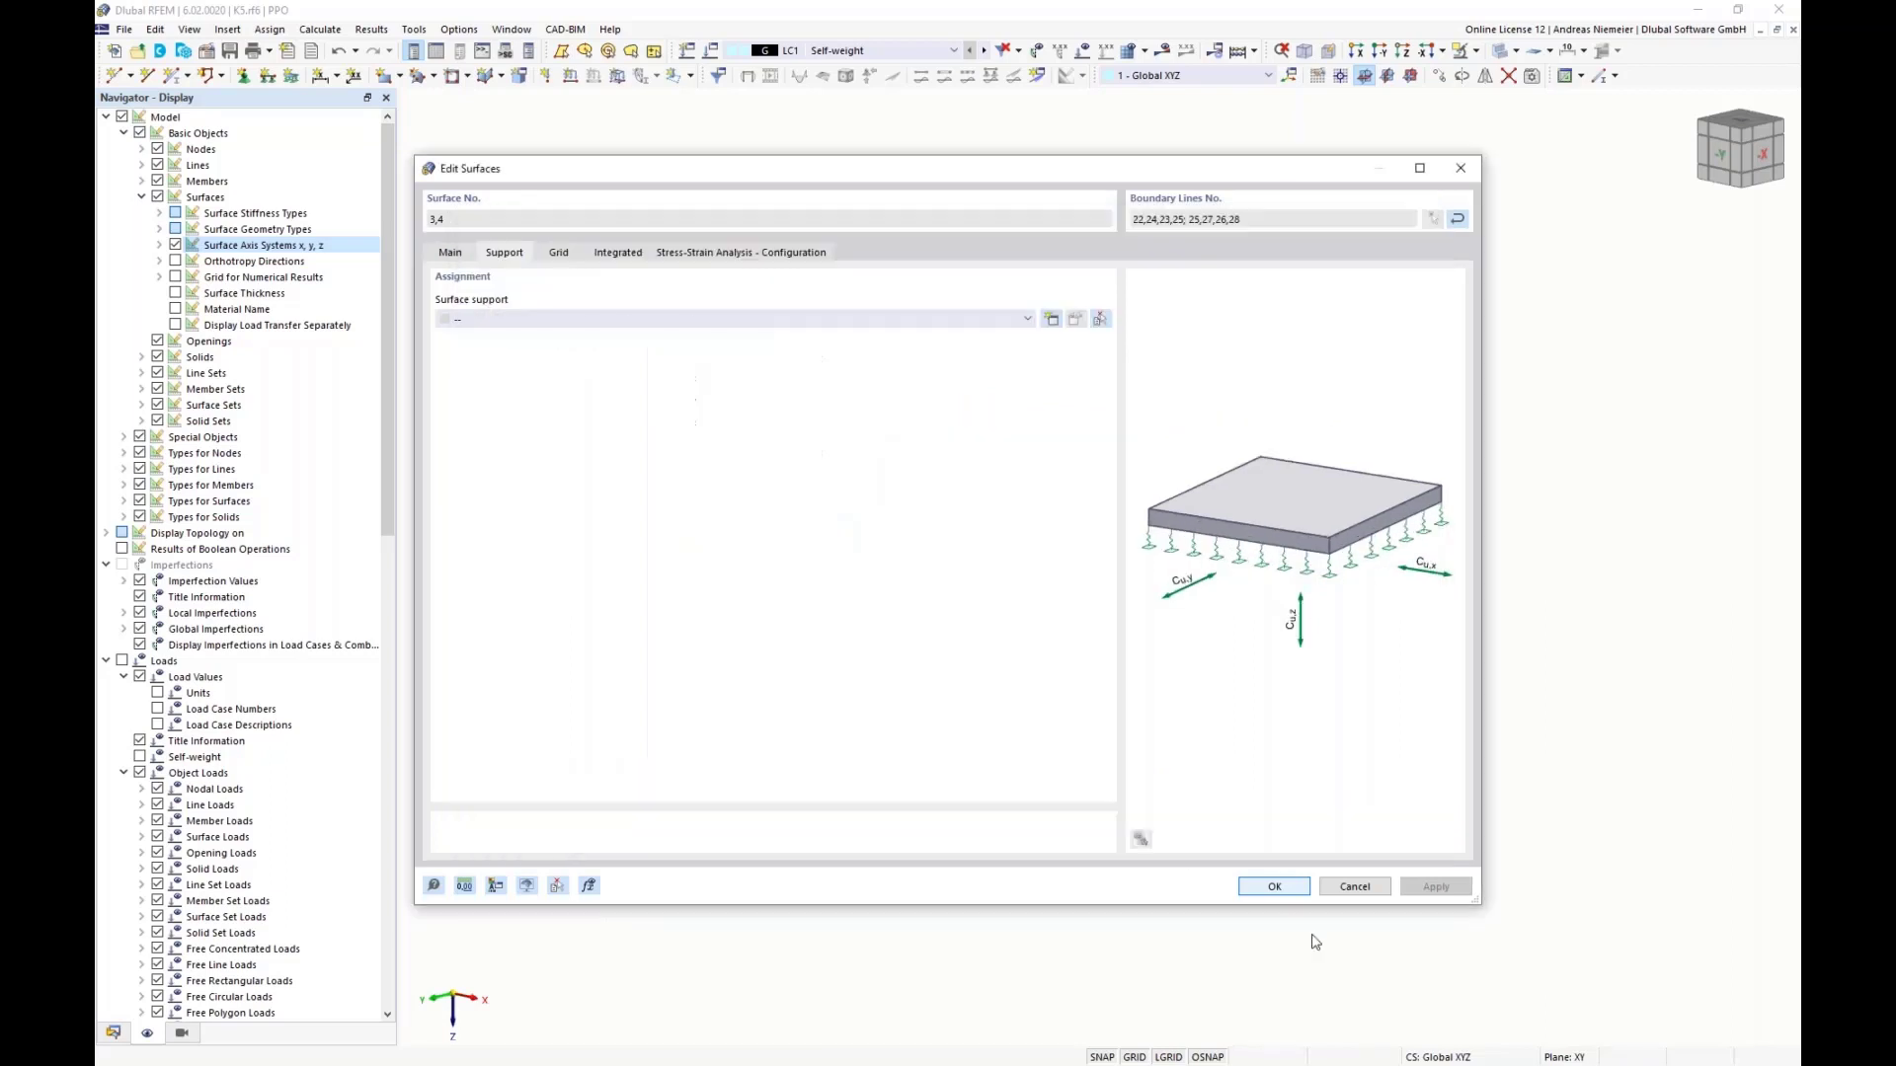
pyautogui.click(1273, 886)
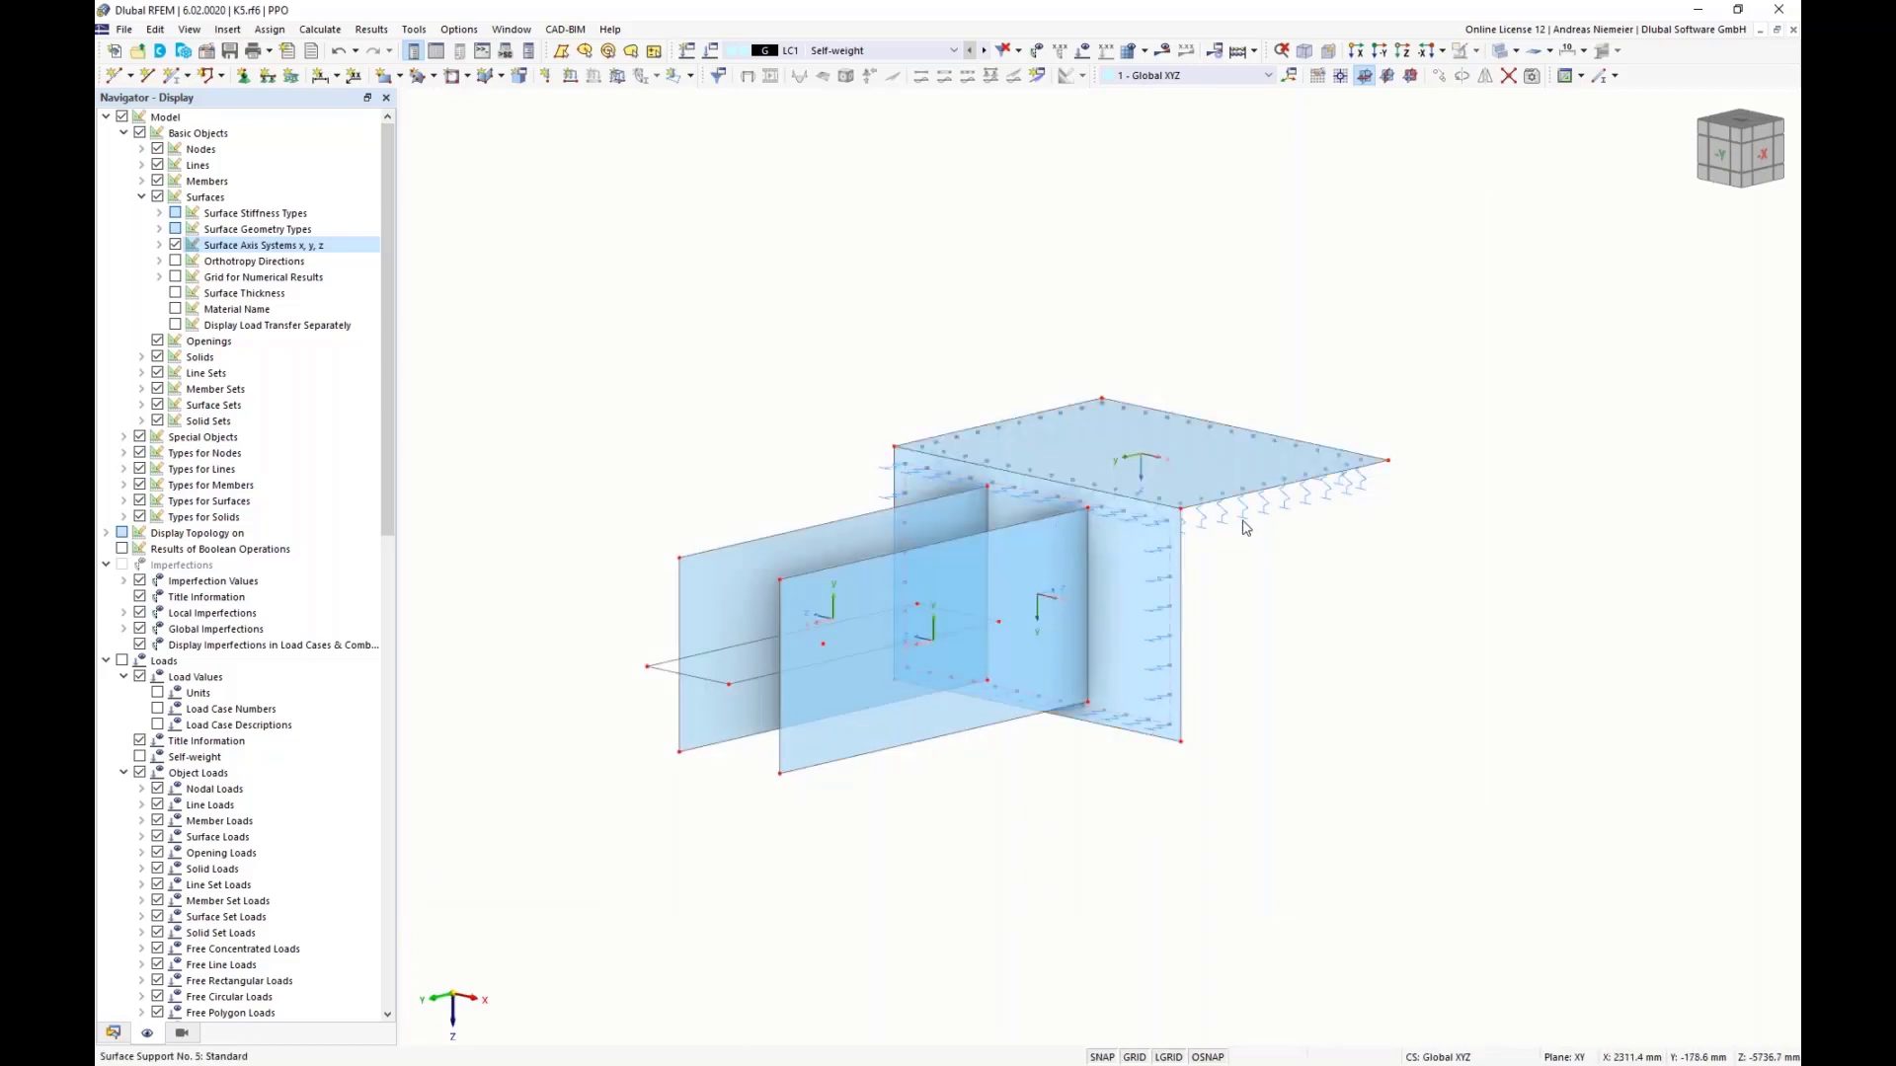
# Step: Copy the horizontal plate's outer corner node at the positive X end by -50 mm in X and 50 mm in Y
pyautogui.keyDown('ctrl'); pyautogui.moveTo(1306, 642); pyautogui.dragTo(1280, 365, button='middle'); pyautogui.keyUp('ctrl')
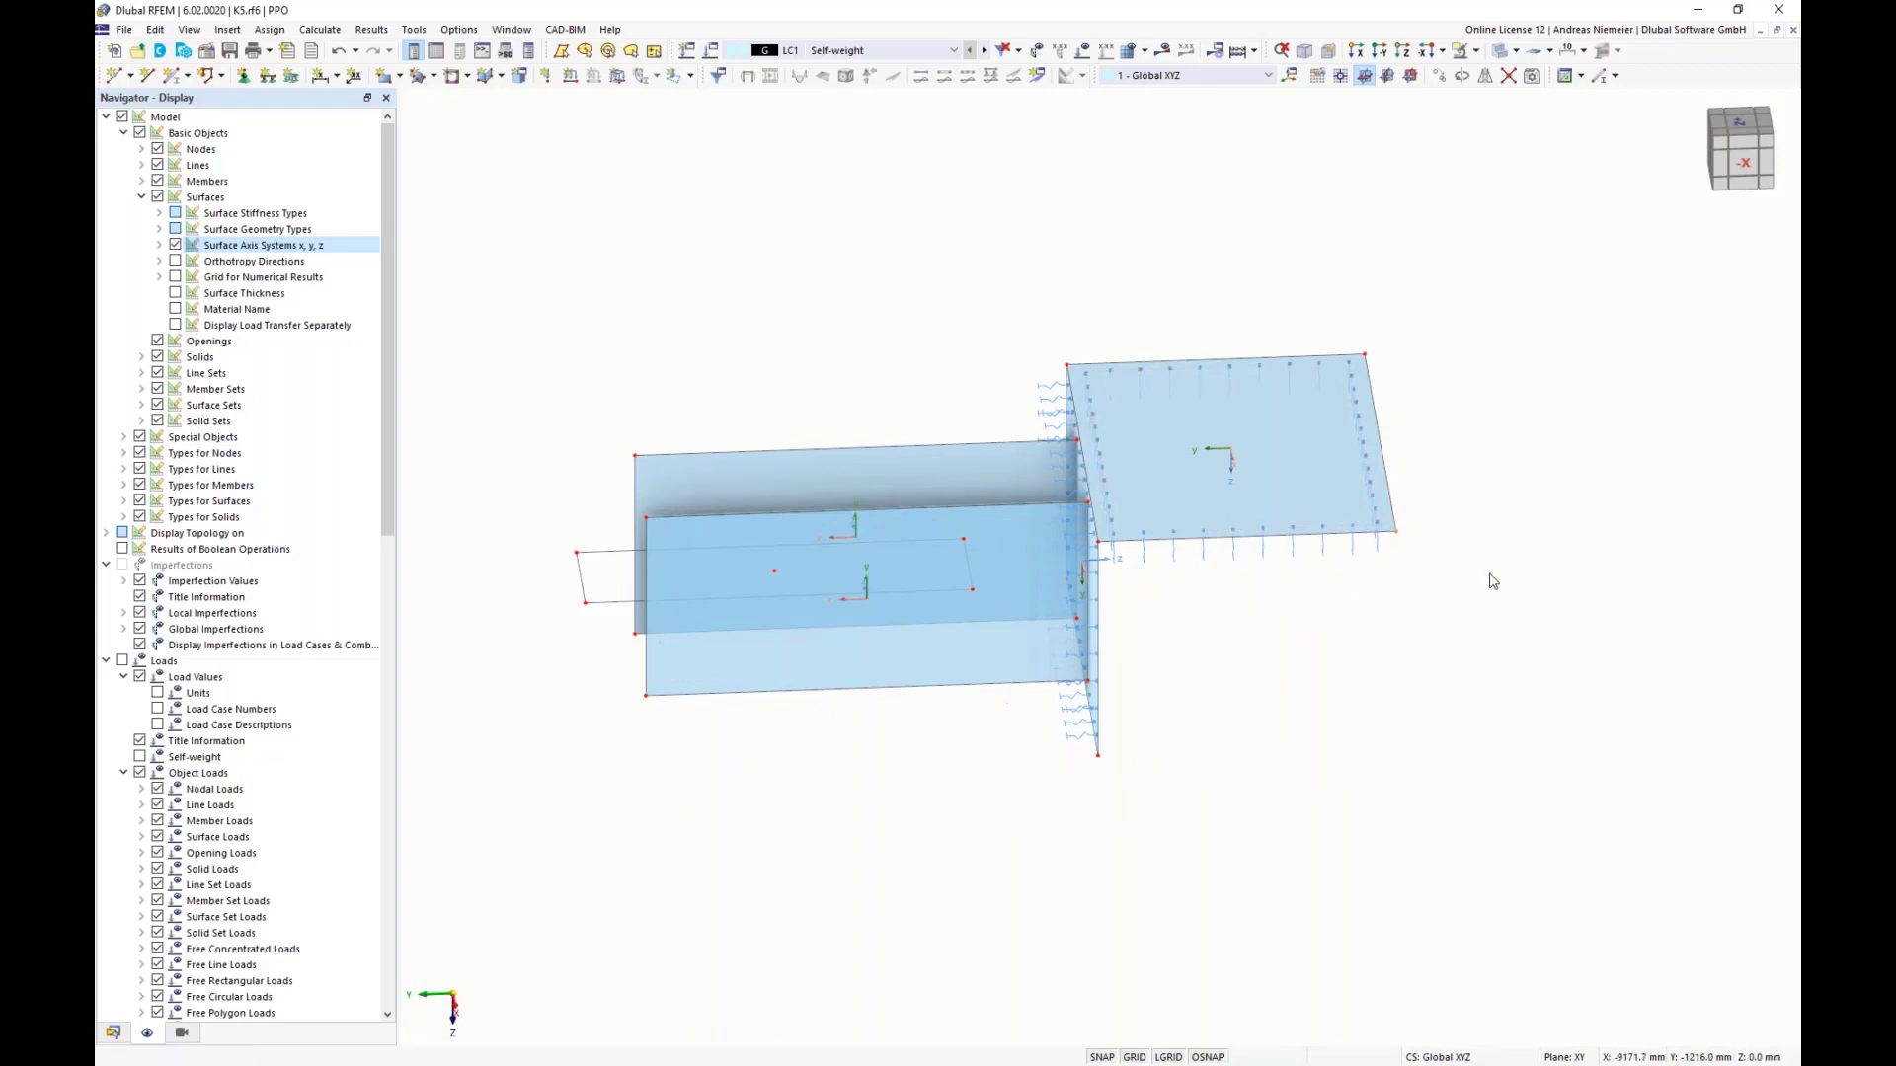
pyautogui.click(1440, 75)
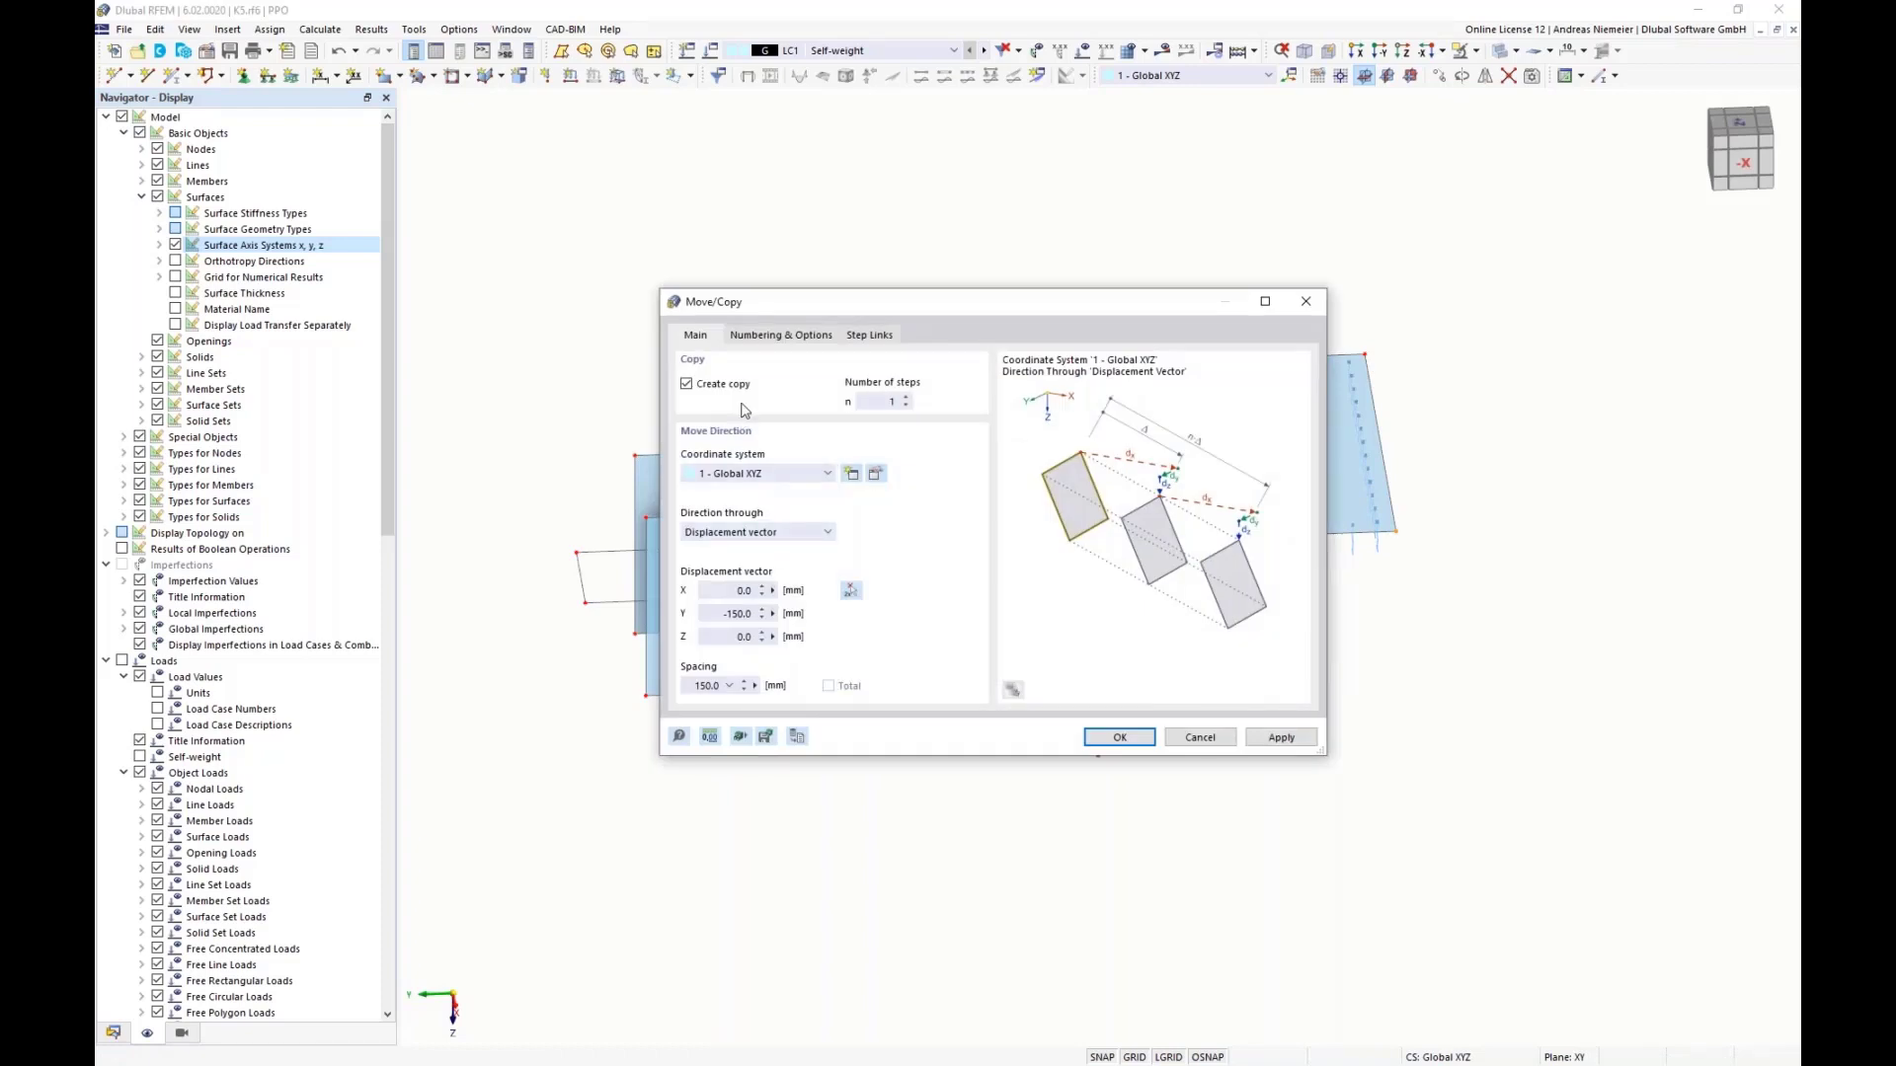
pyautogui.click(718, 592)
pyautogui.write('-50')
pyautogui.press('Tab')
pyautogui.write('50')
pyautogui.click(1126, 741)
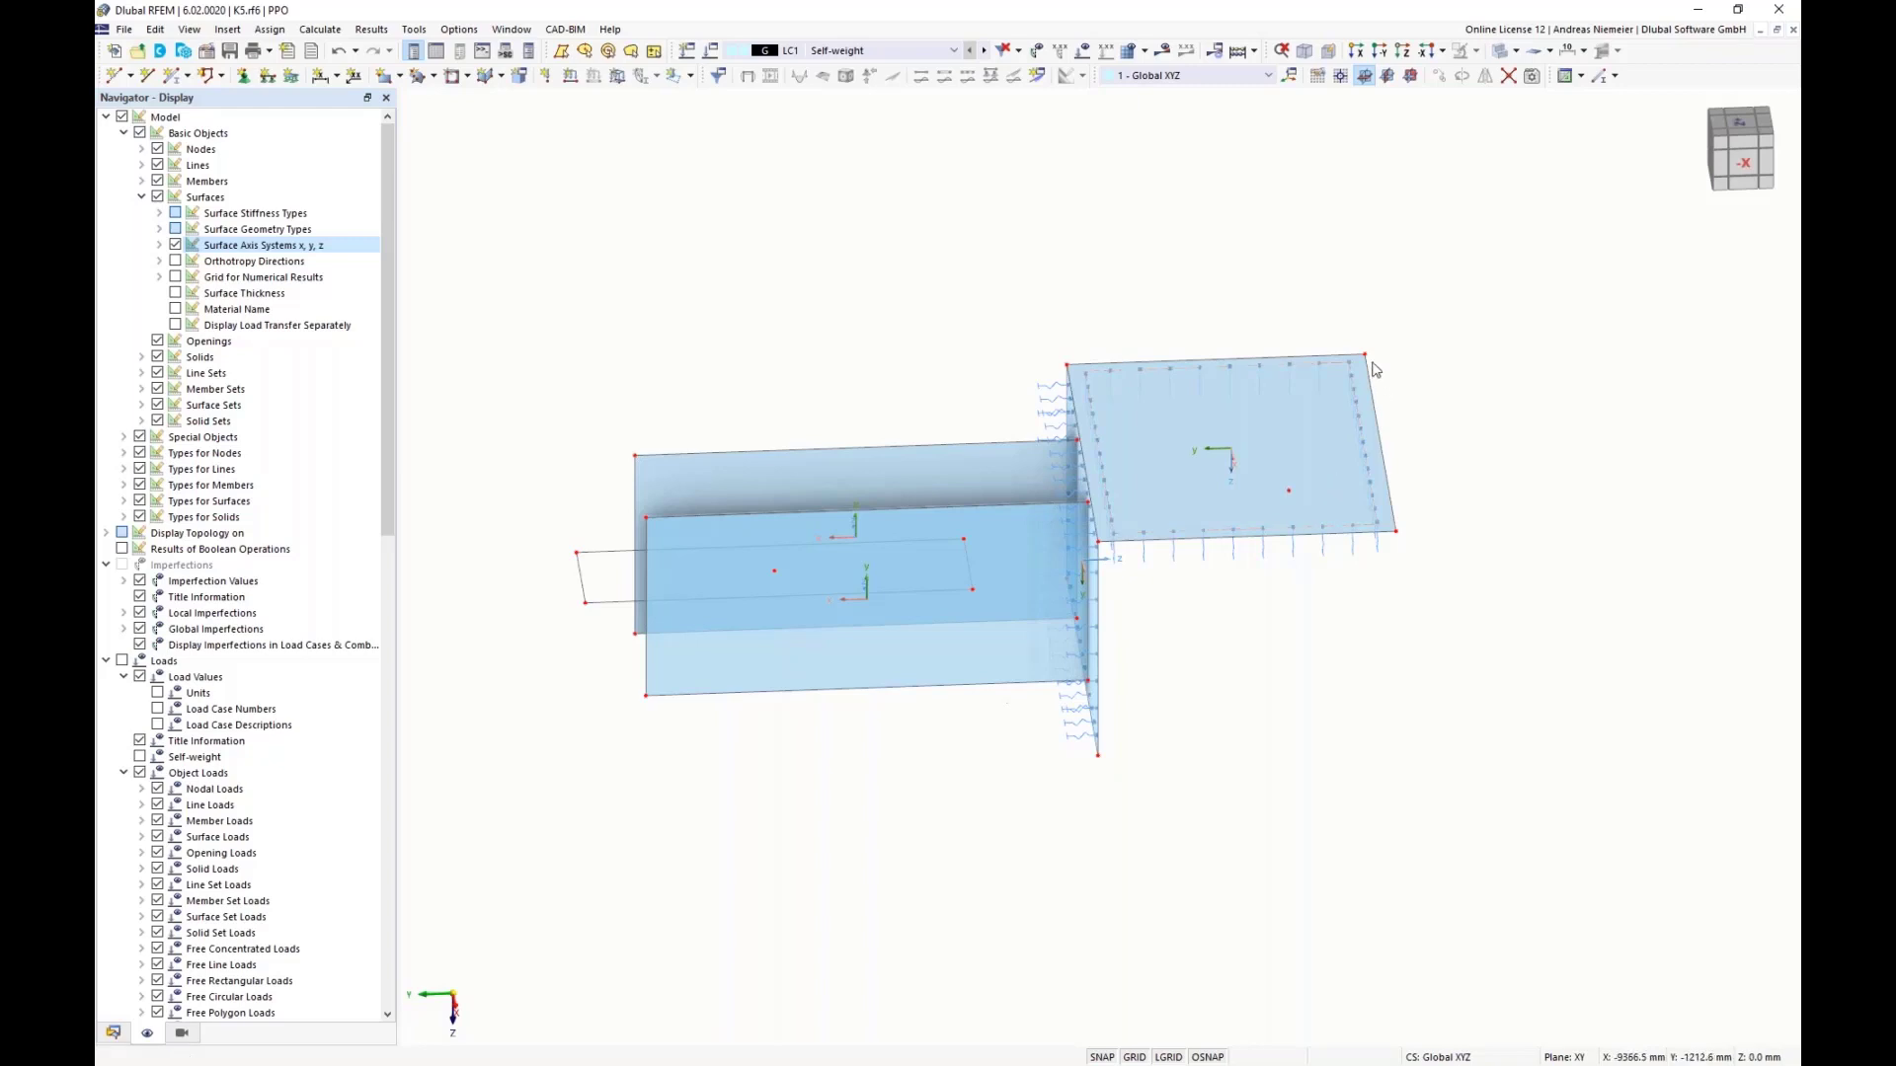
# Step: Copy the horizontal plate's other outer corner node by 50 mm in X and 50 mm in Y
pyautogui.click(1438, 75)
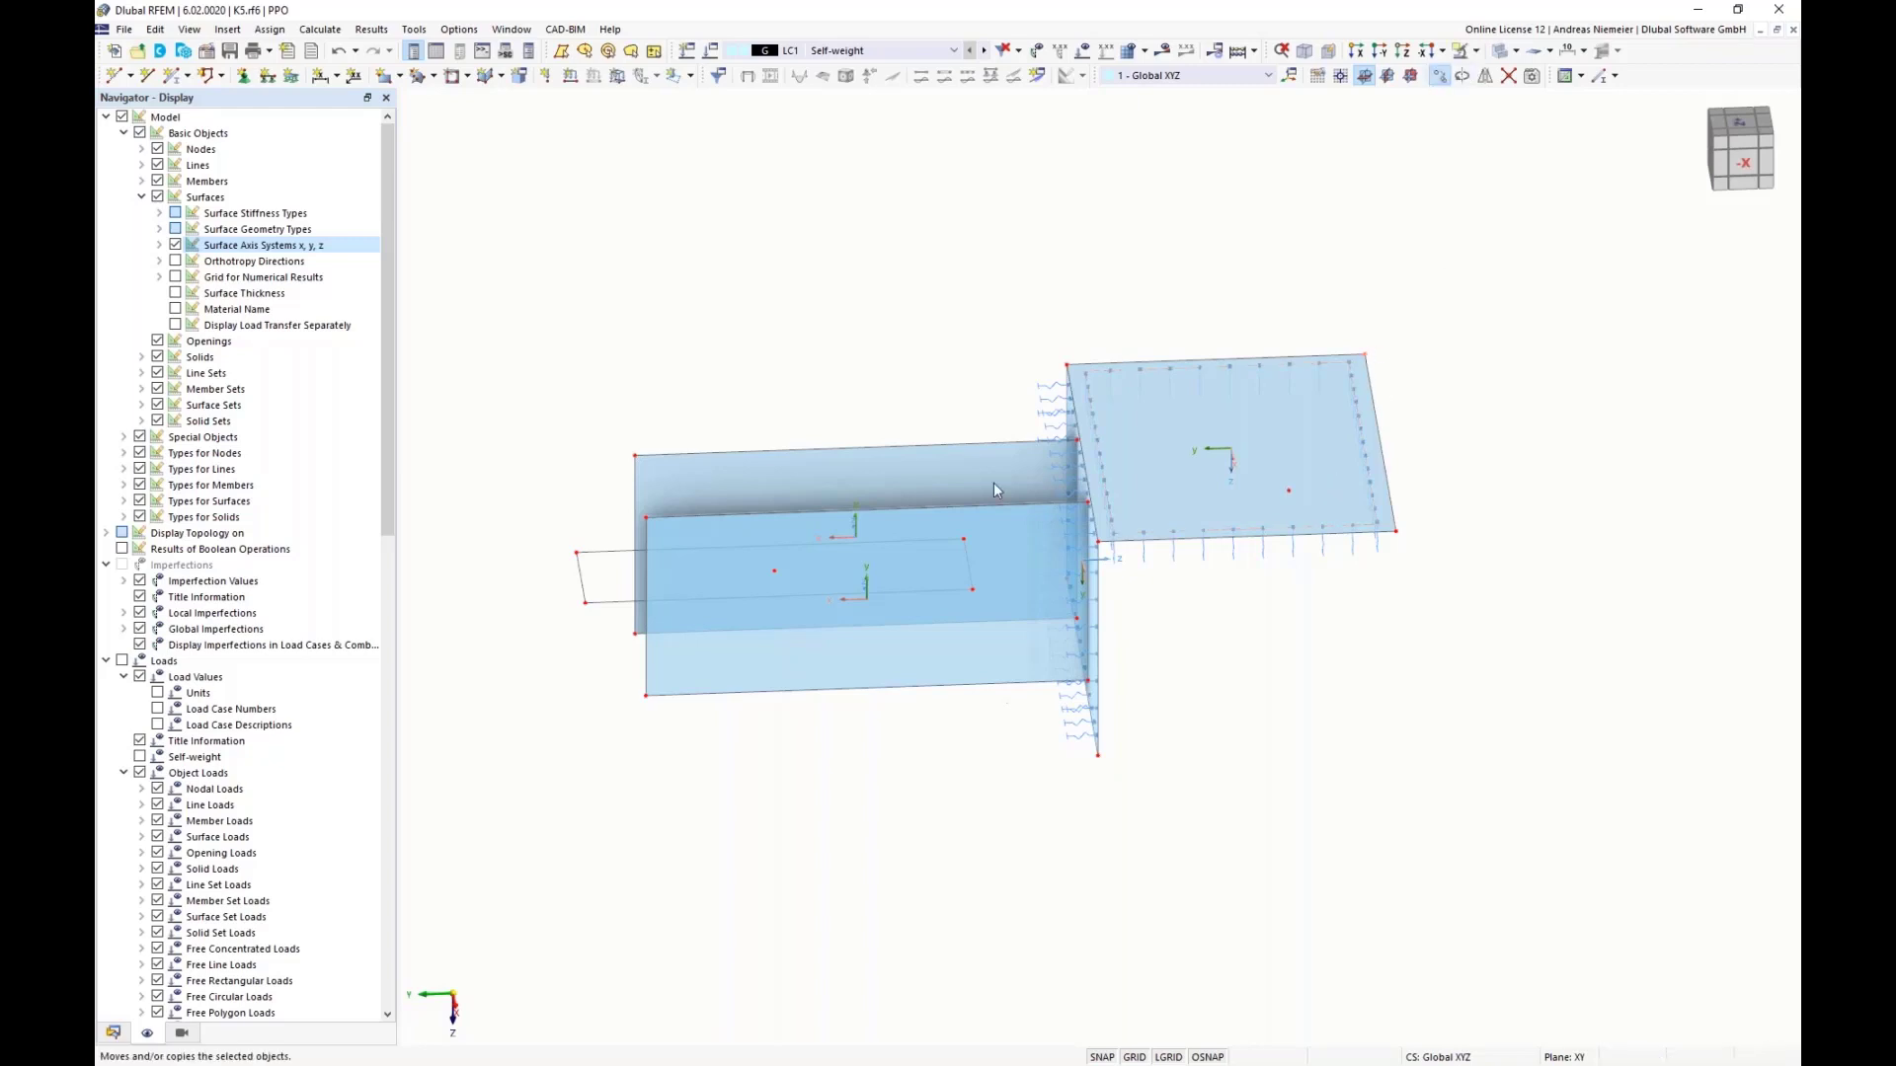
pyautogui.click(998, 491)
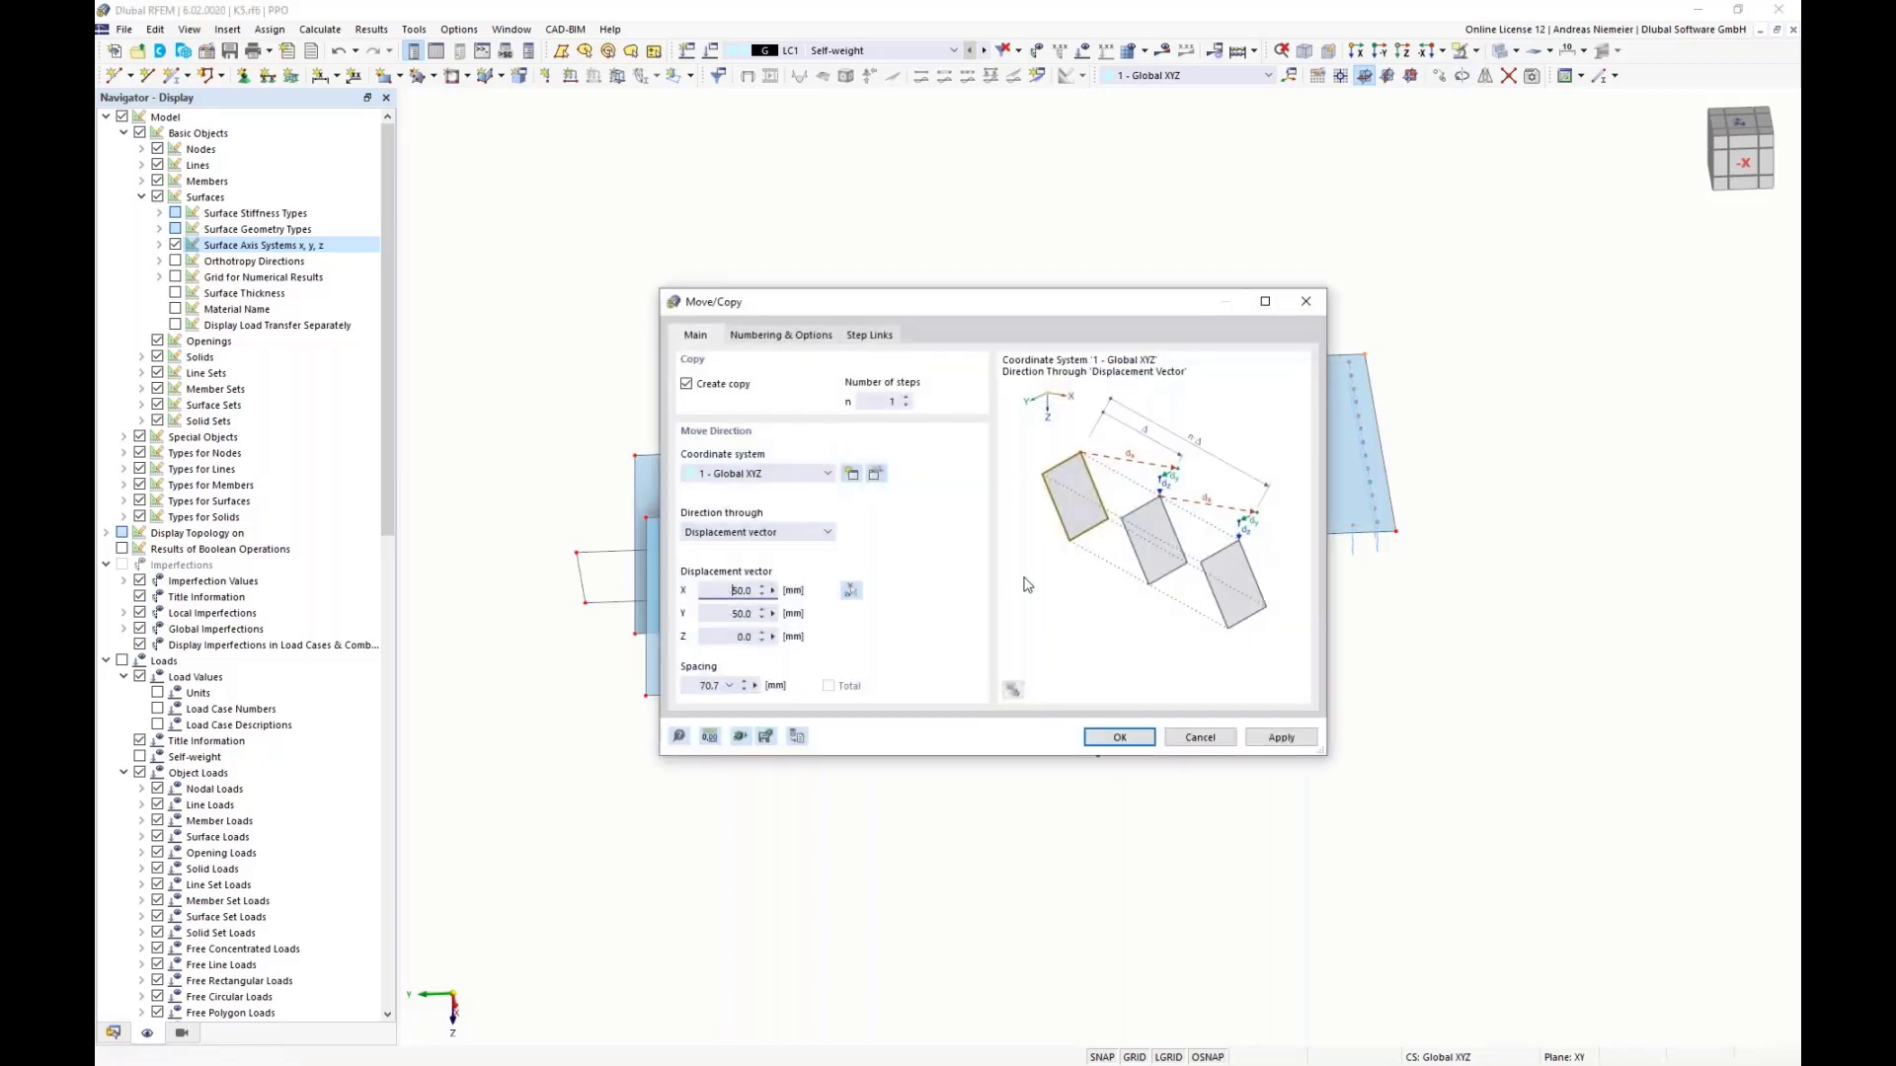
pyautogui.press('Return')
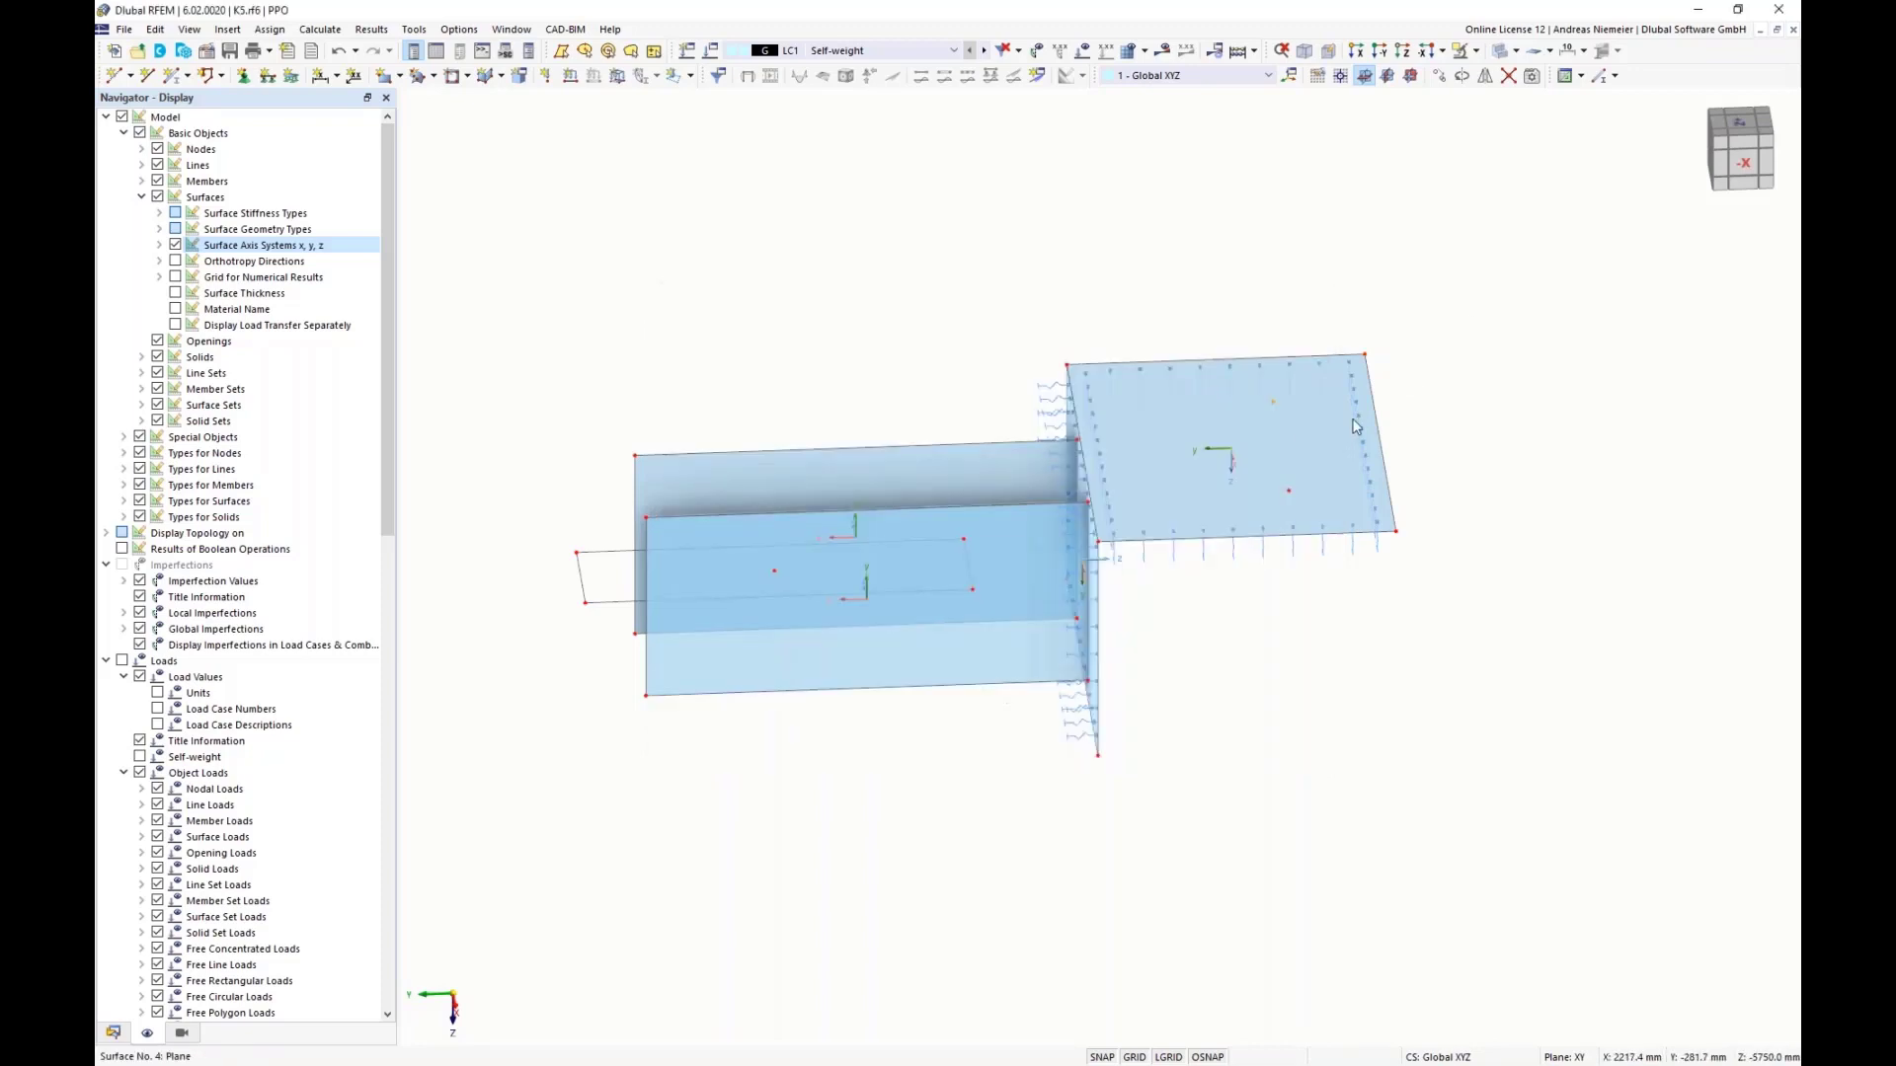
# Step: Cut two circular openings with a 6 mm radius into the horizontal plate, centred on the two copied nodes
pyautogui.moveTo(1544, 525); pyautogui.dragTo(1297, 567, button='middle')
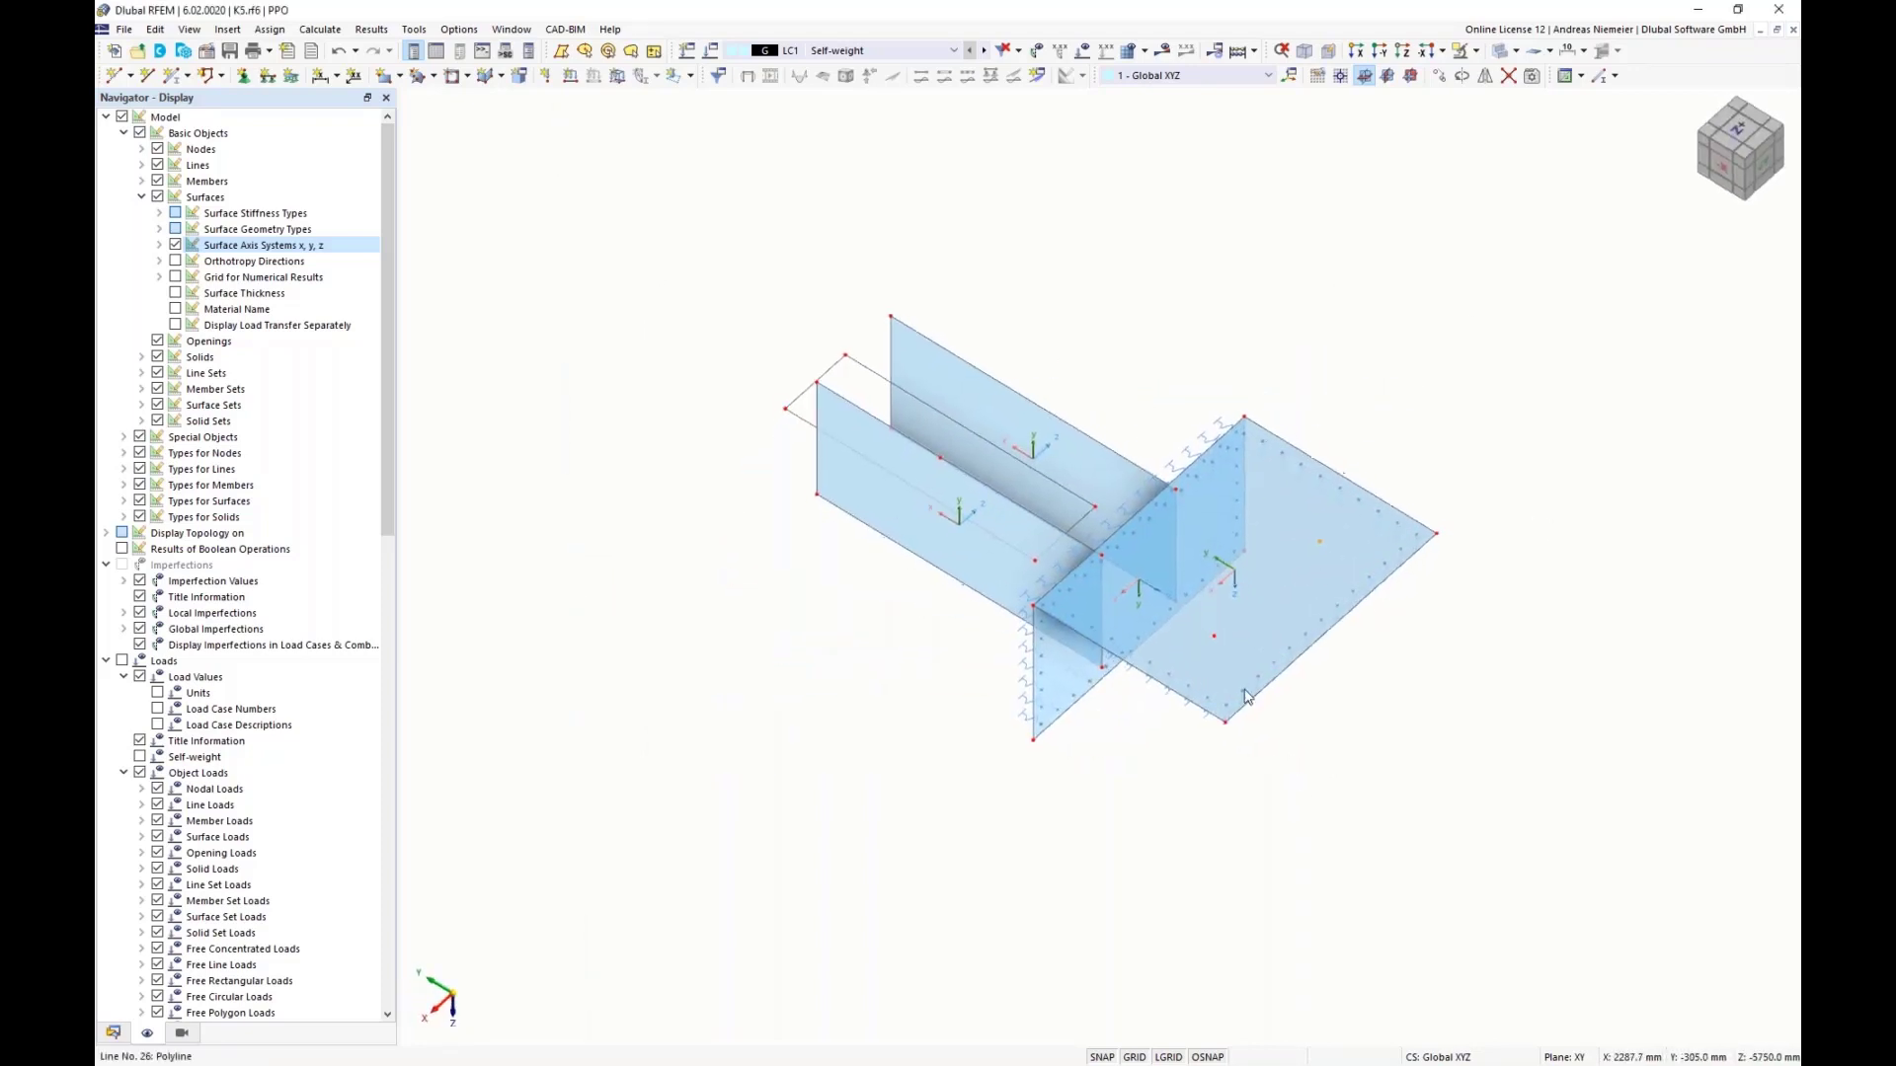
pyautogui.scroll(3, 1216, 660)
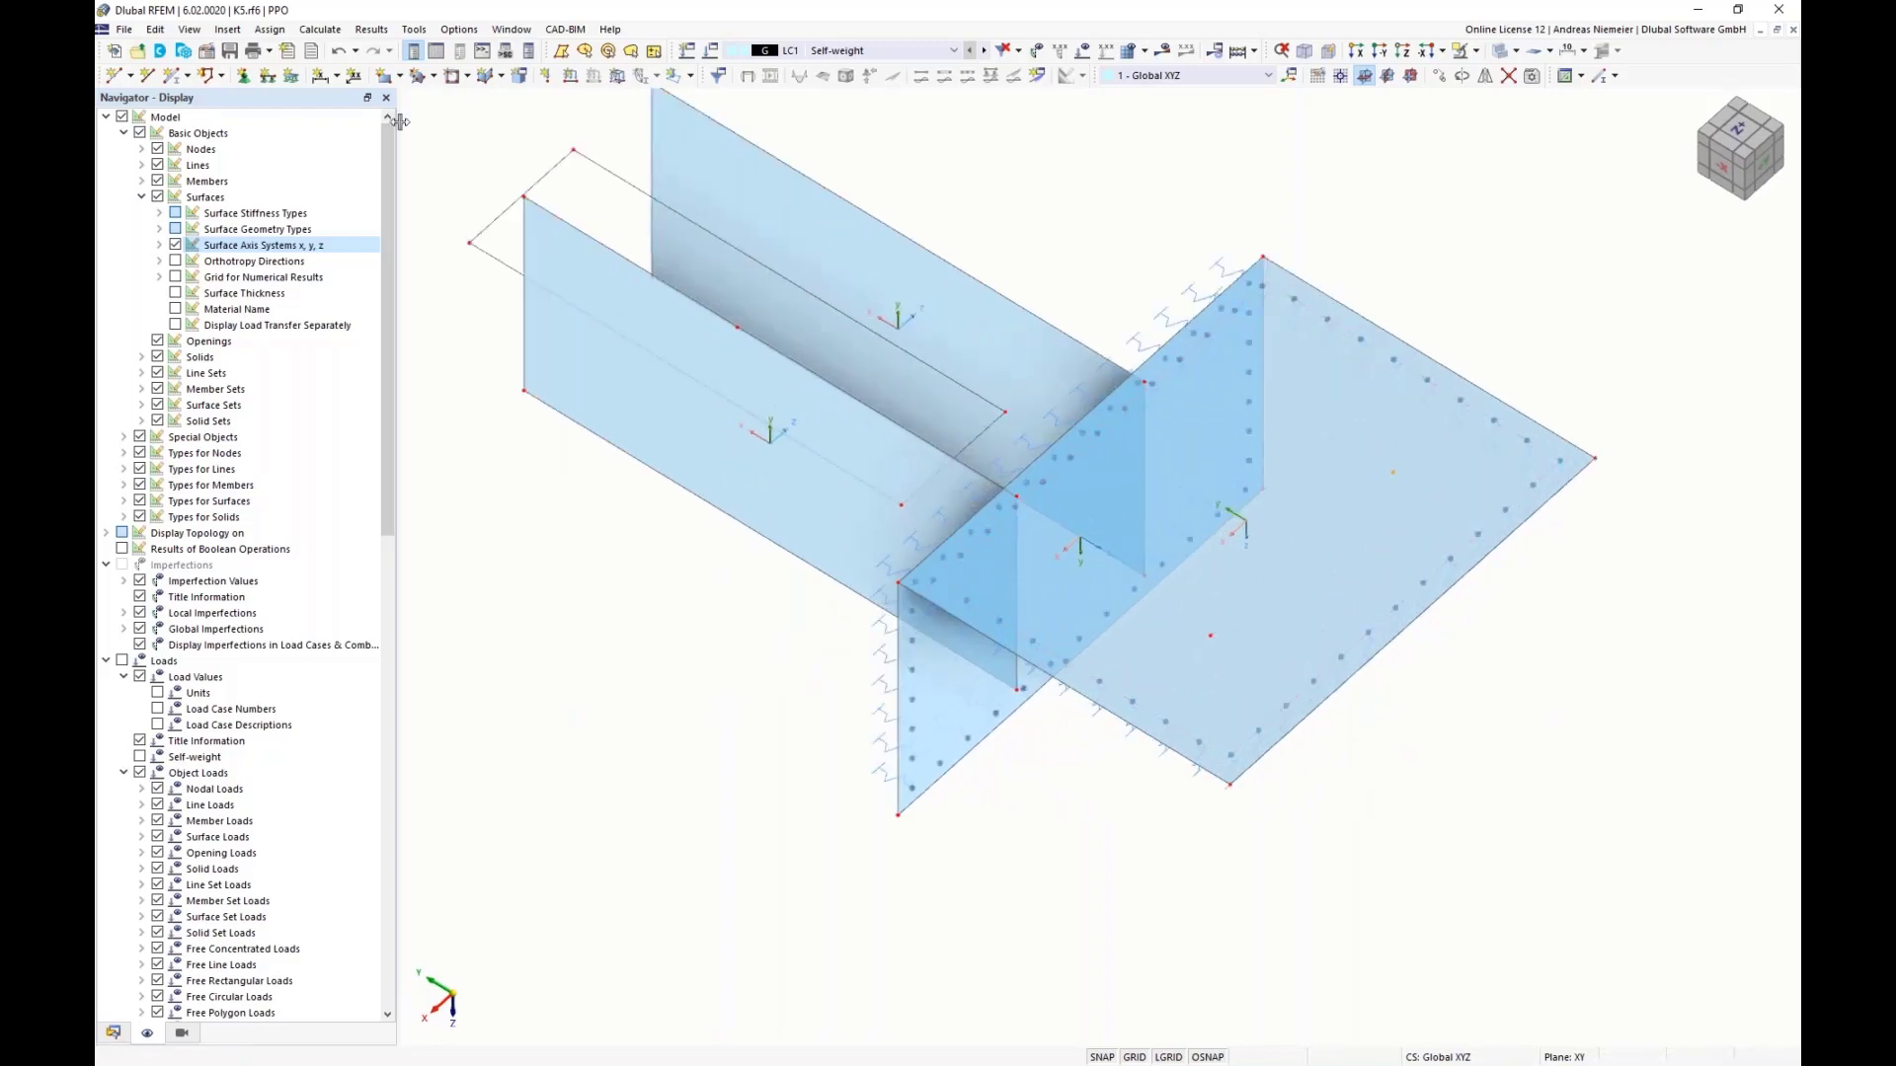
pyautogui.click(466, 76)
pyautogui.click(484, 138)
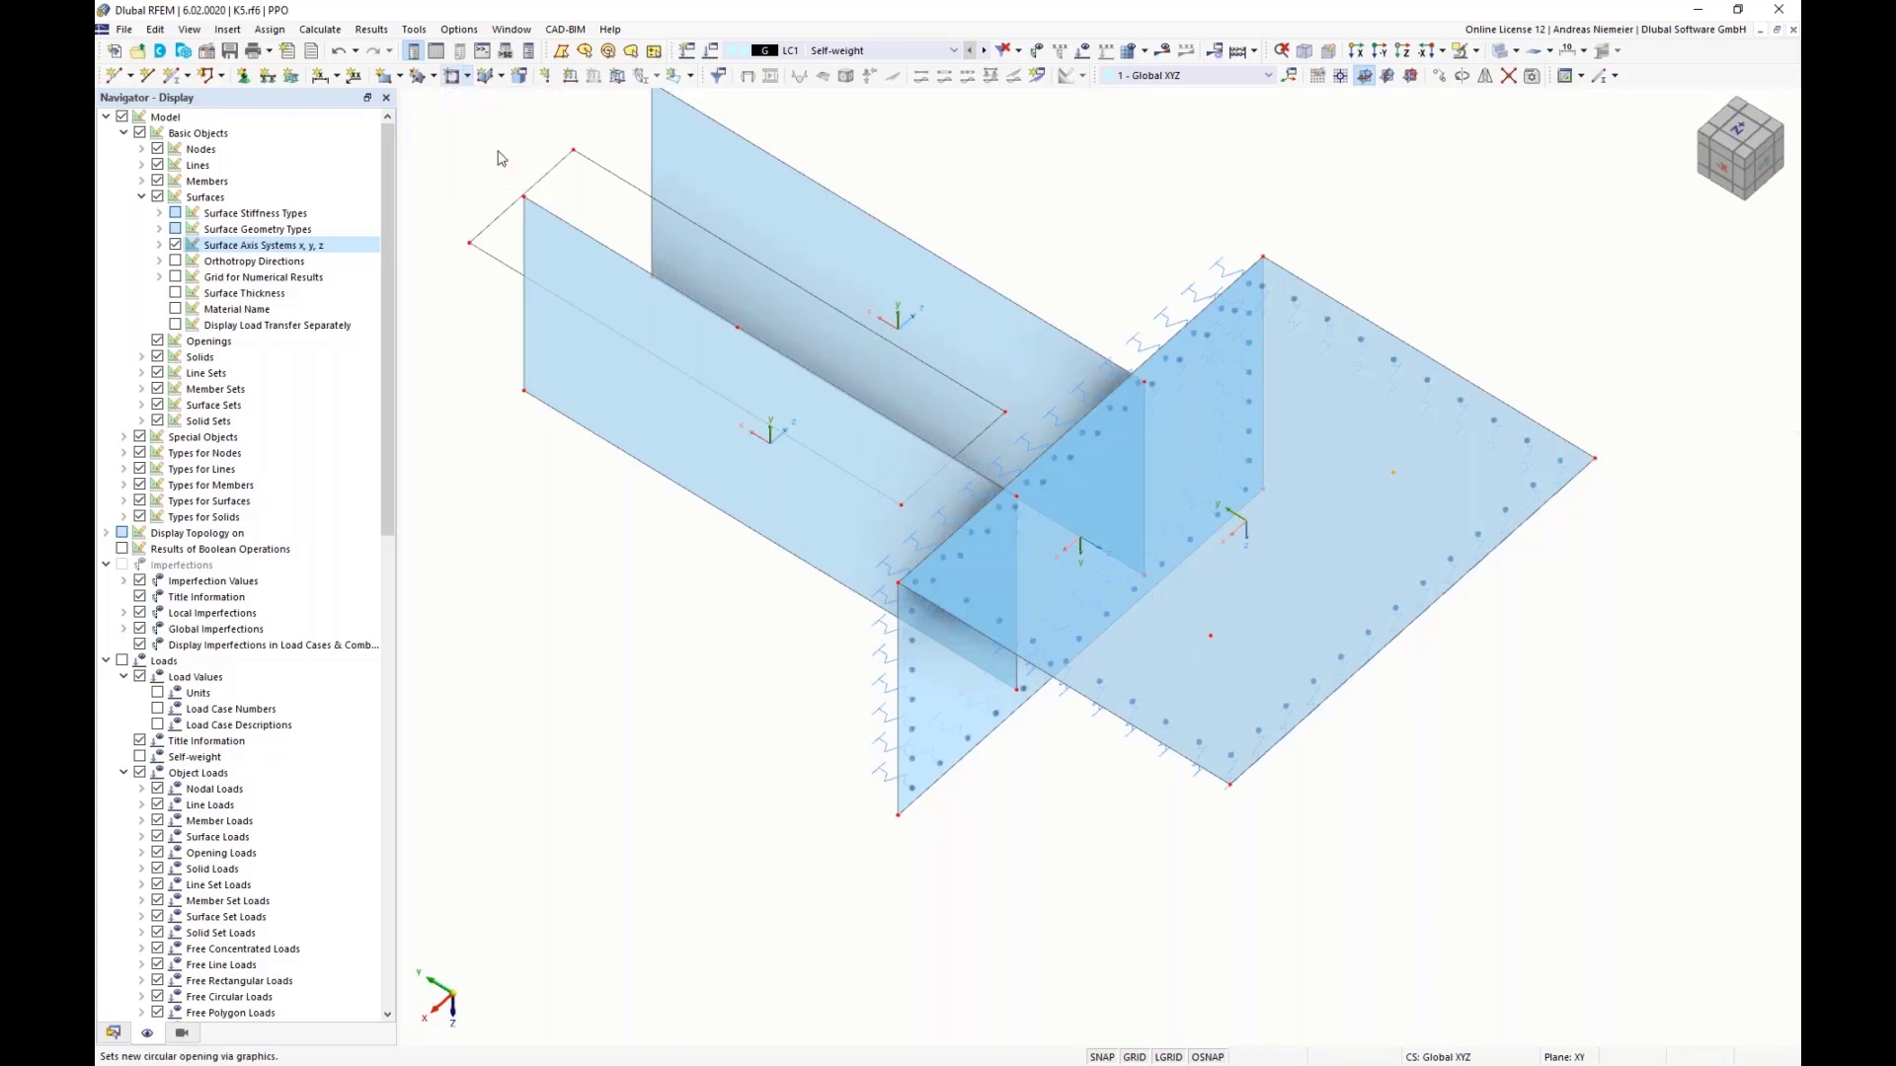
pyautogui.click(1198, 630)
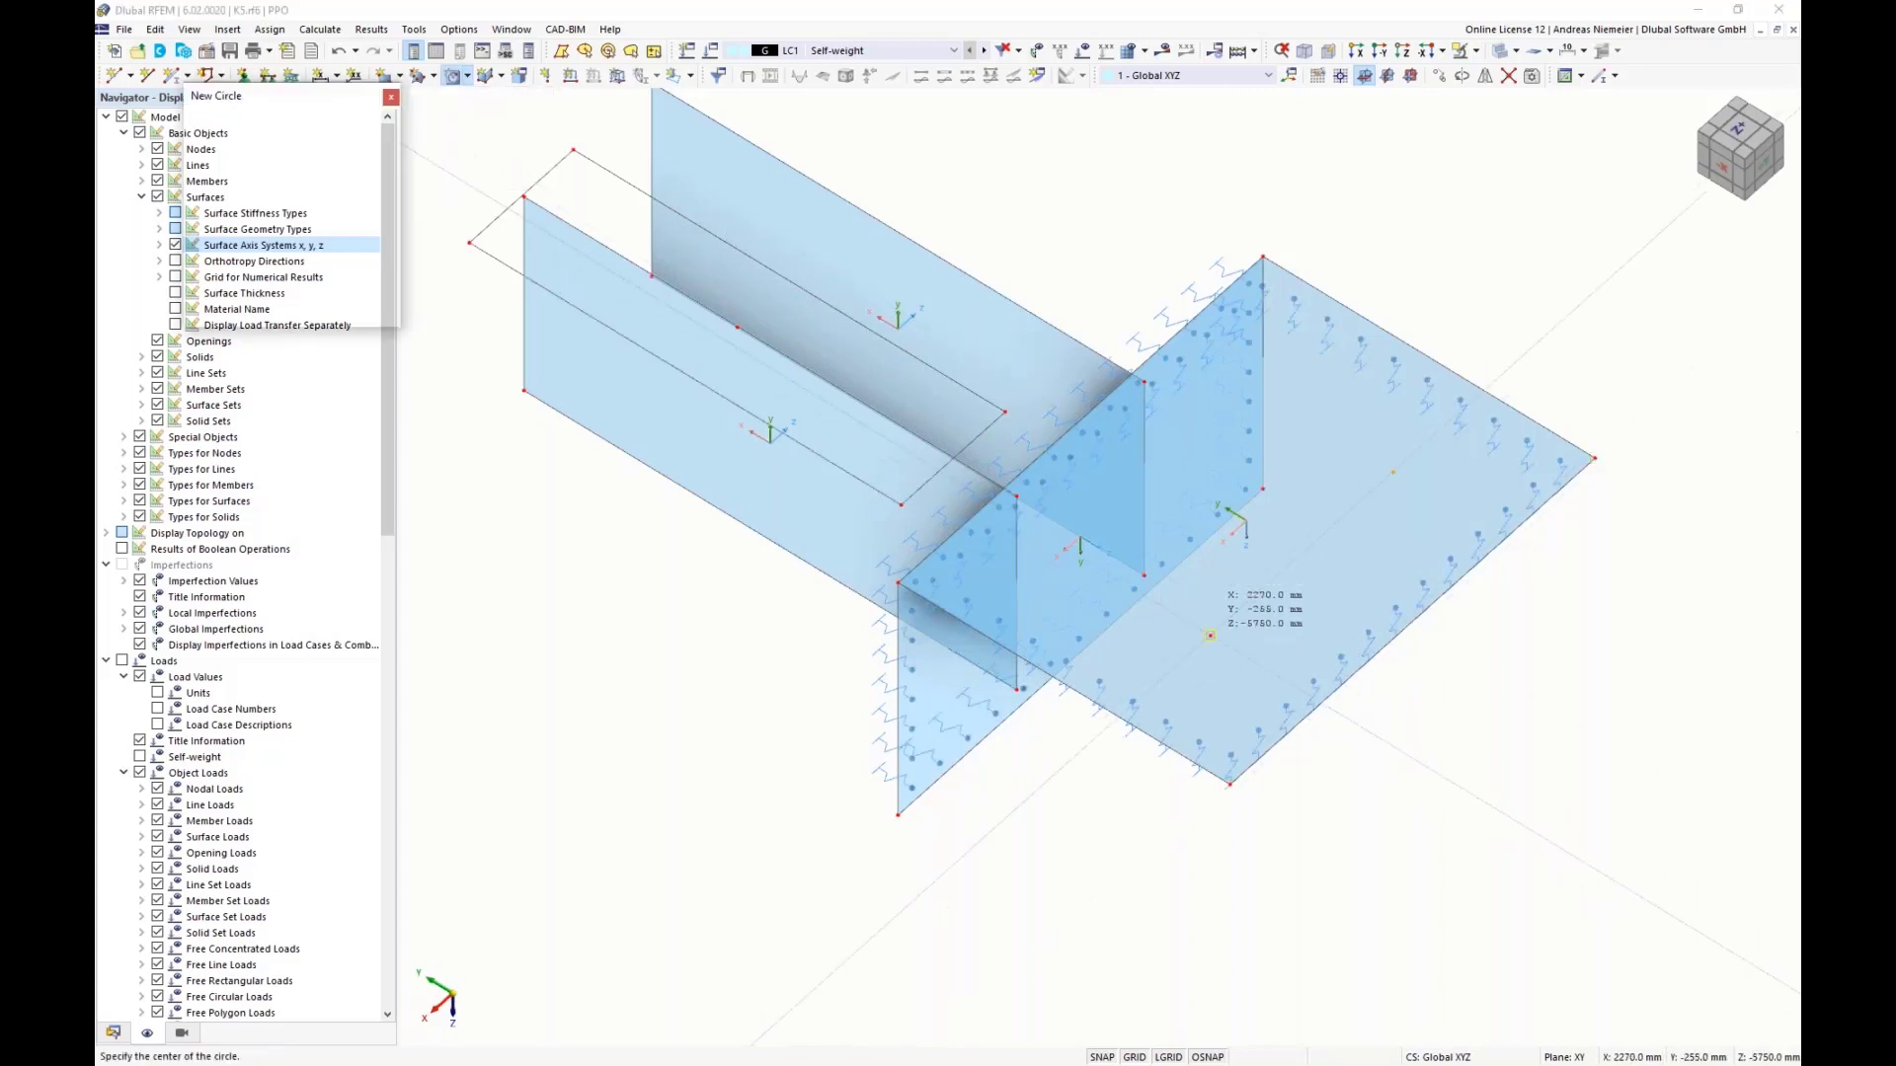
pyautogui.write('6')
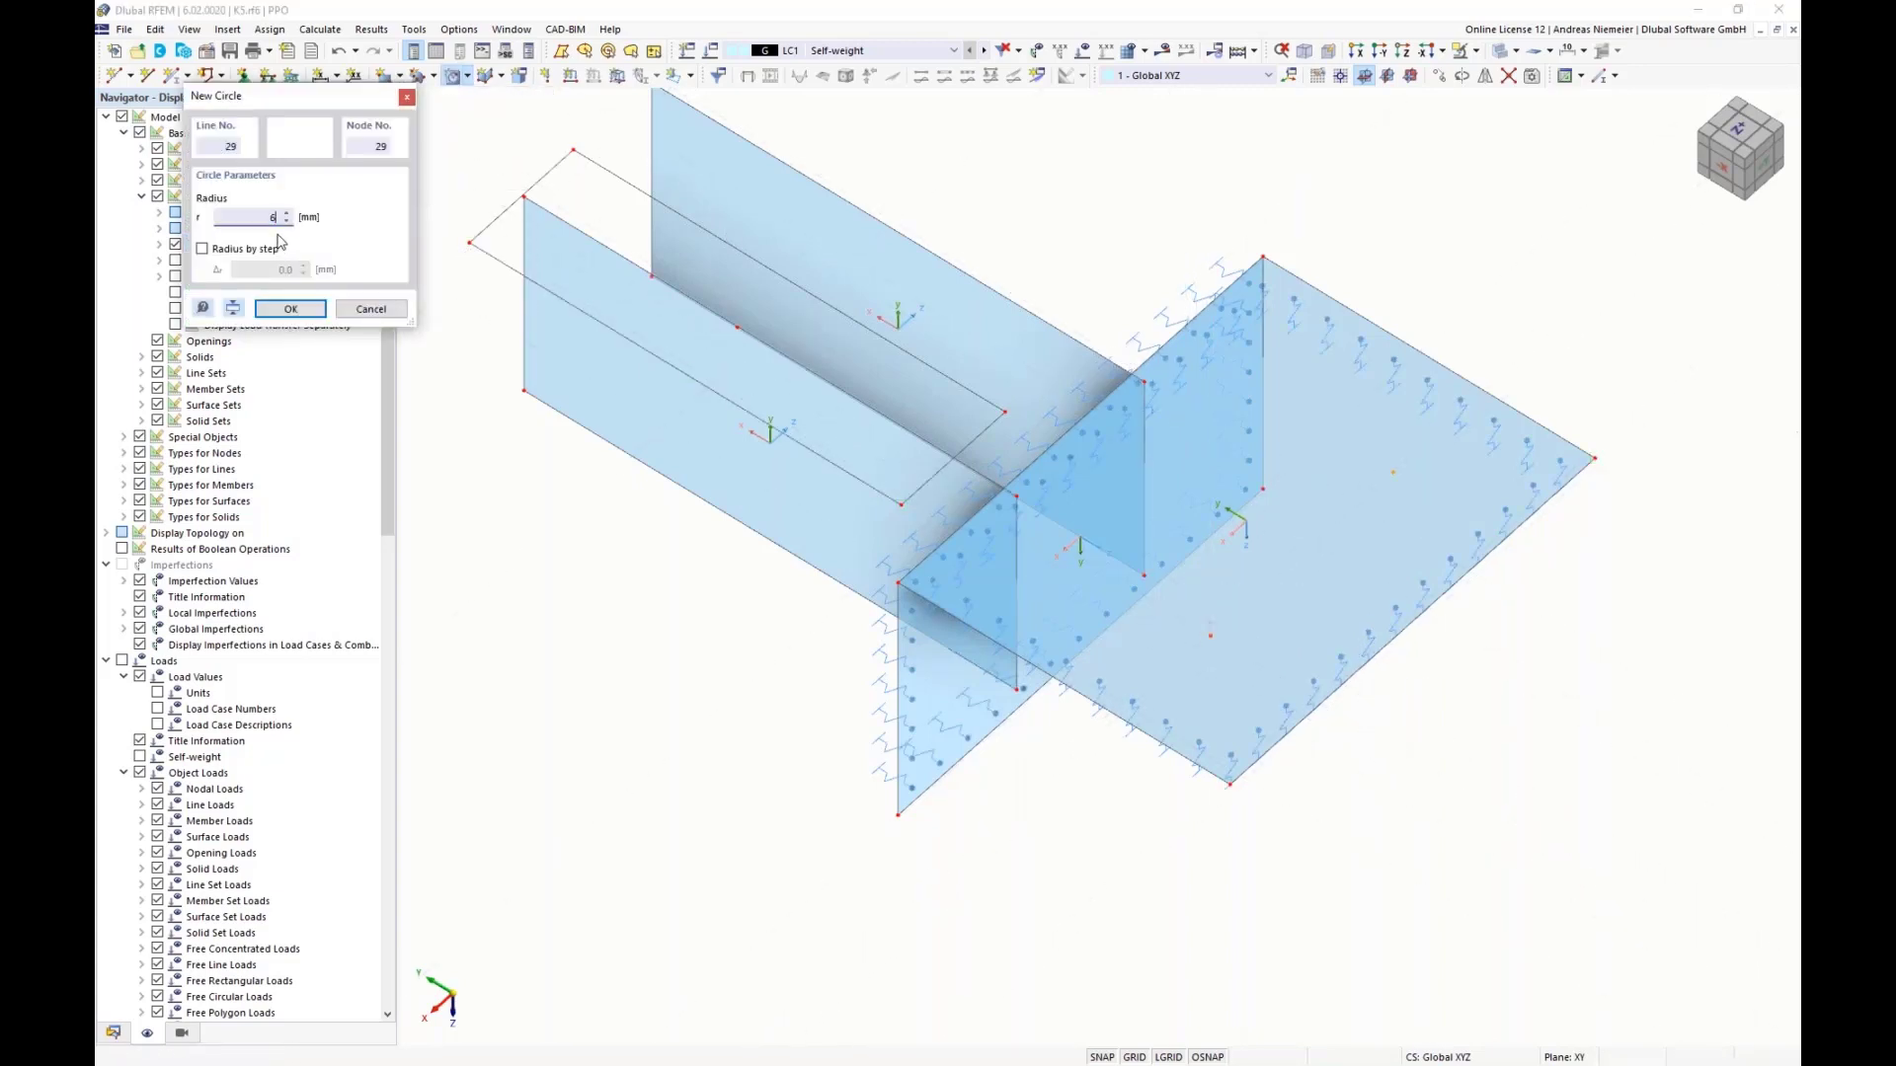
pyautogui.click(298, 309)
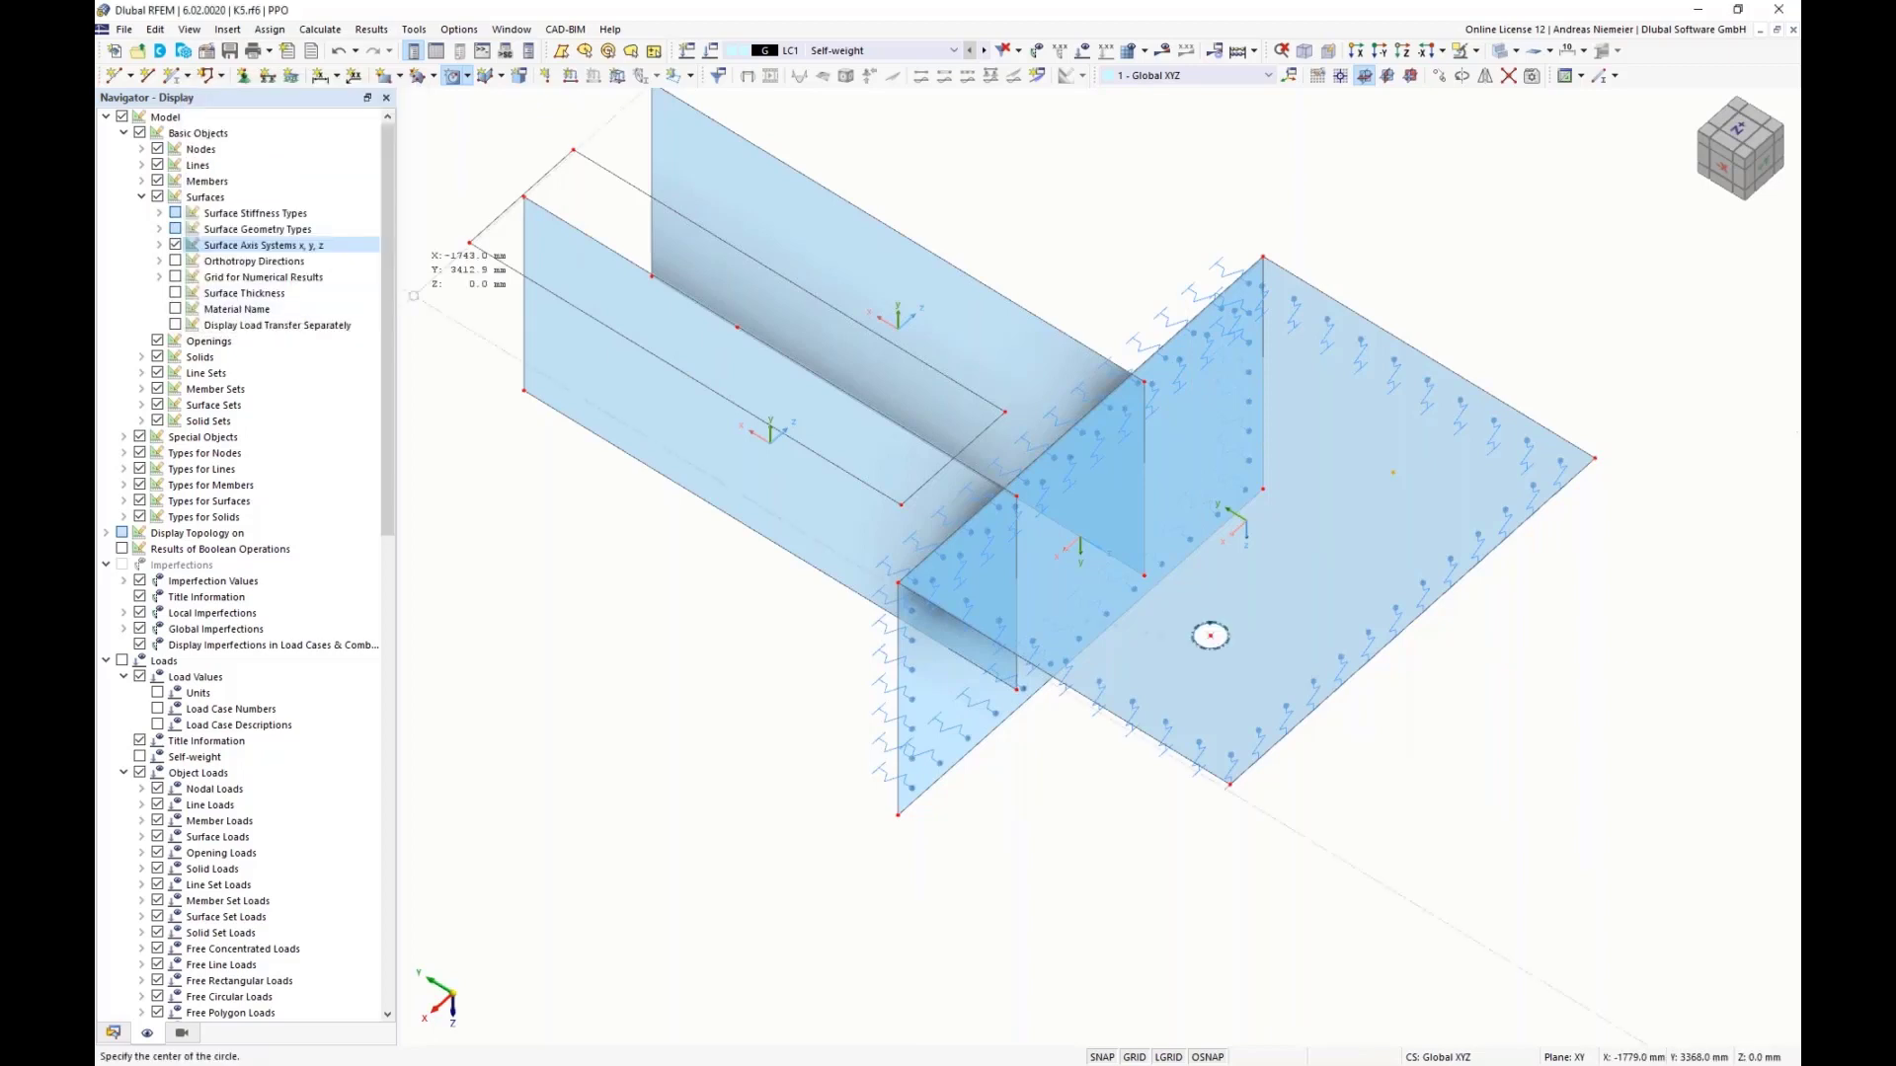
pyautogui.click(1394, 471)
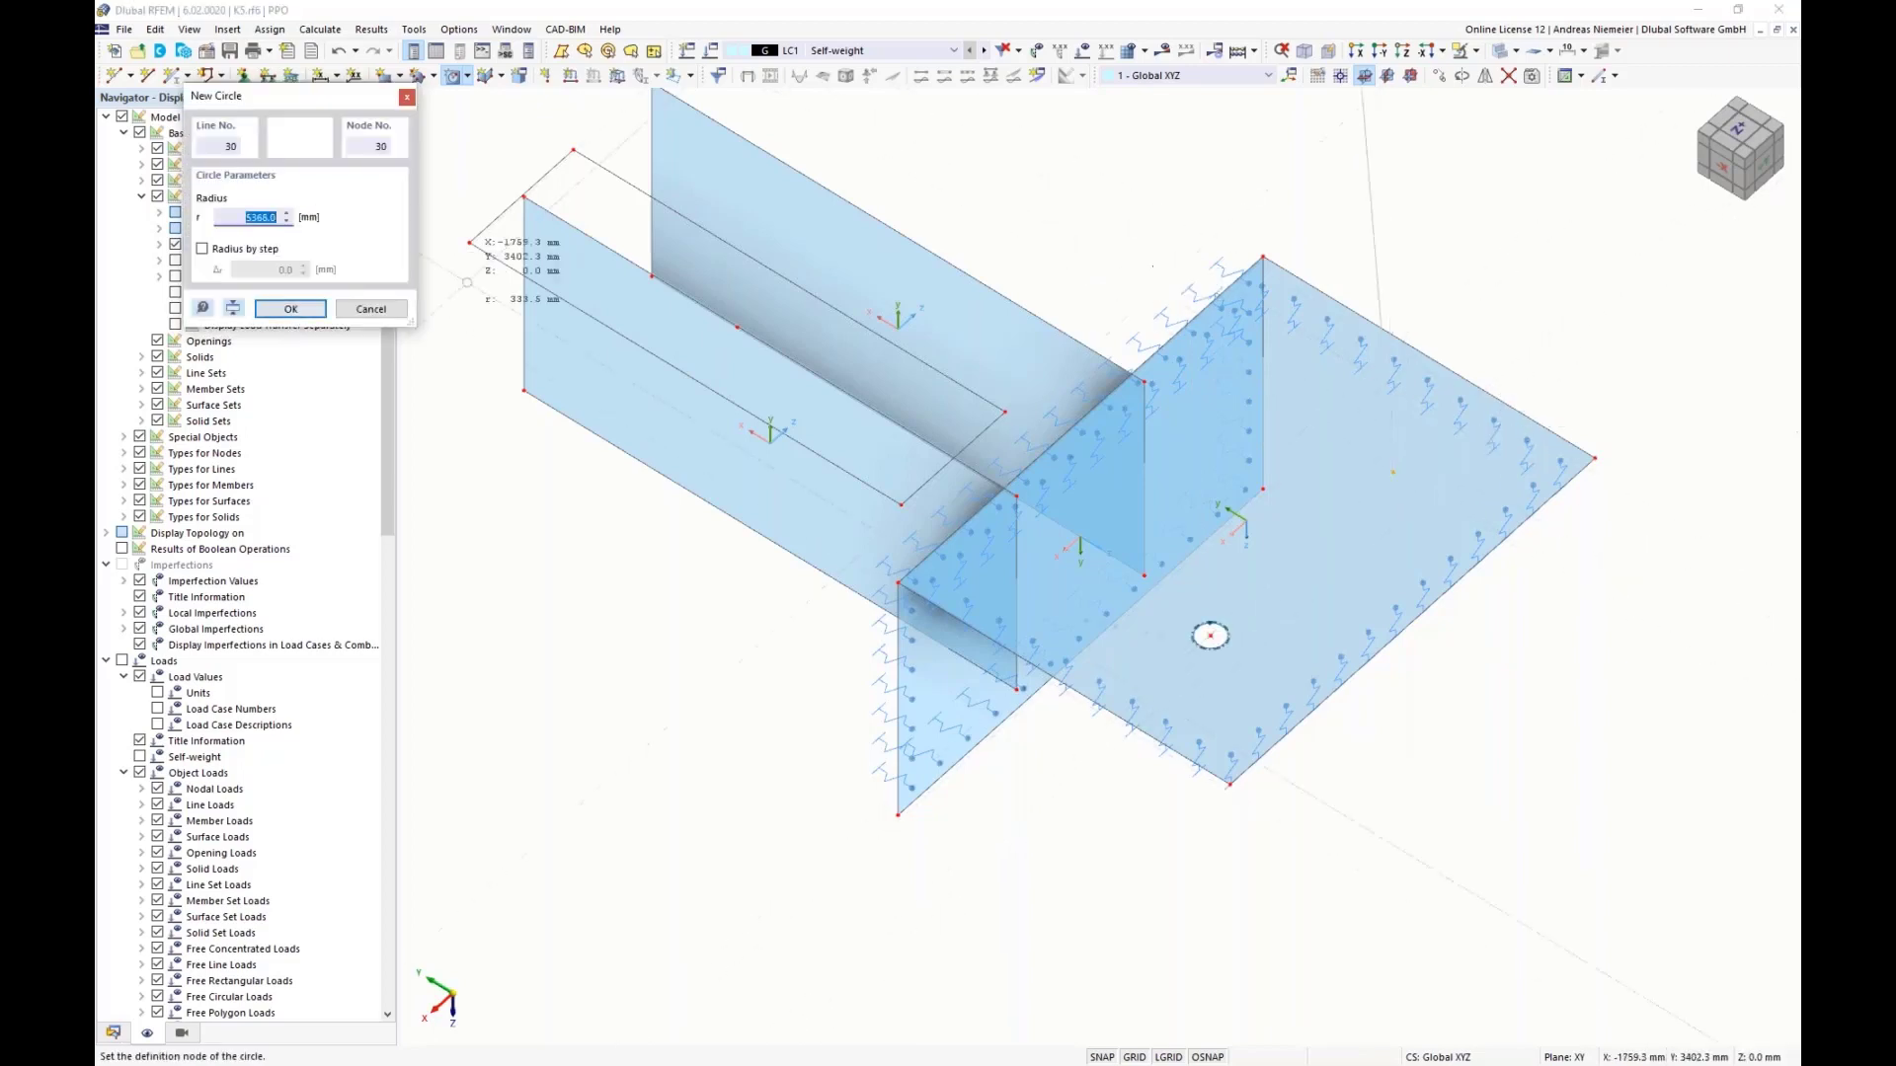
pyautogui.click(277, 308)
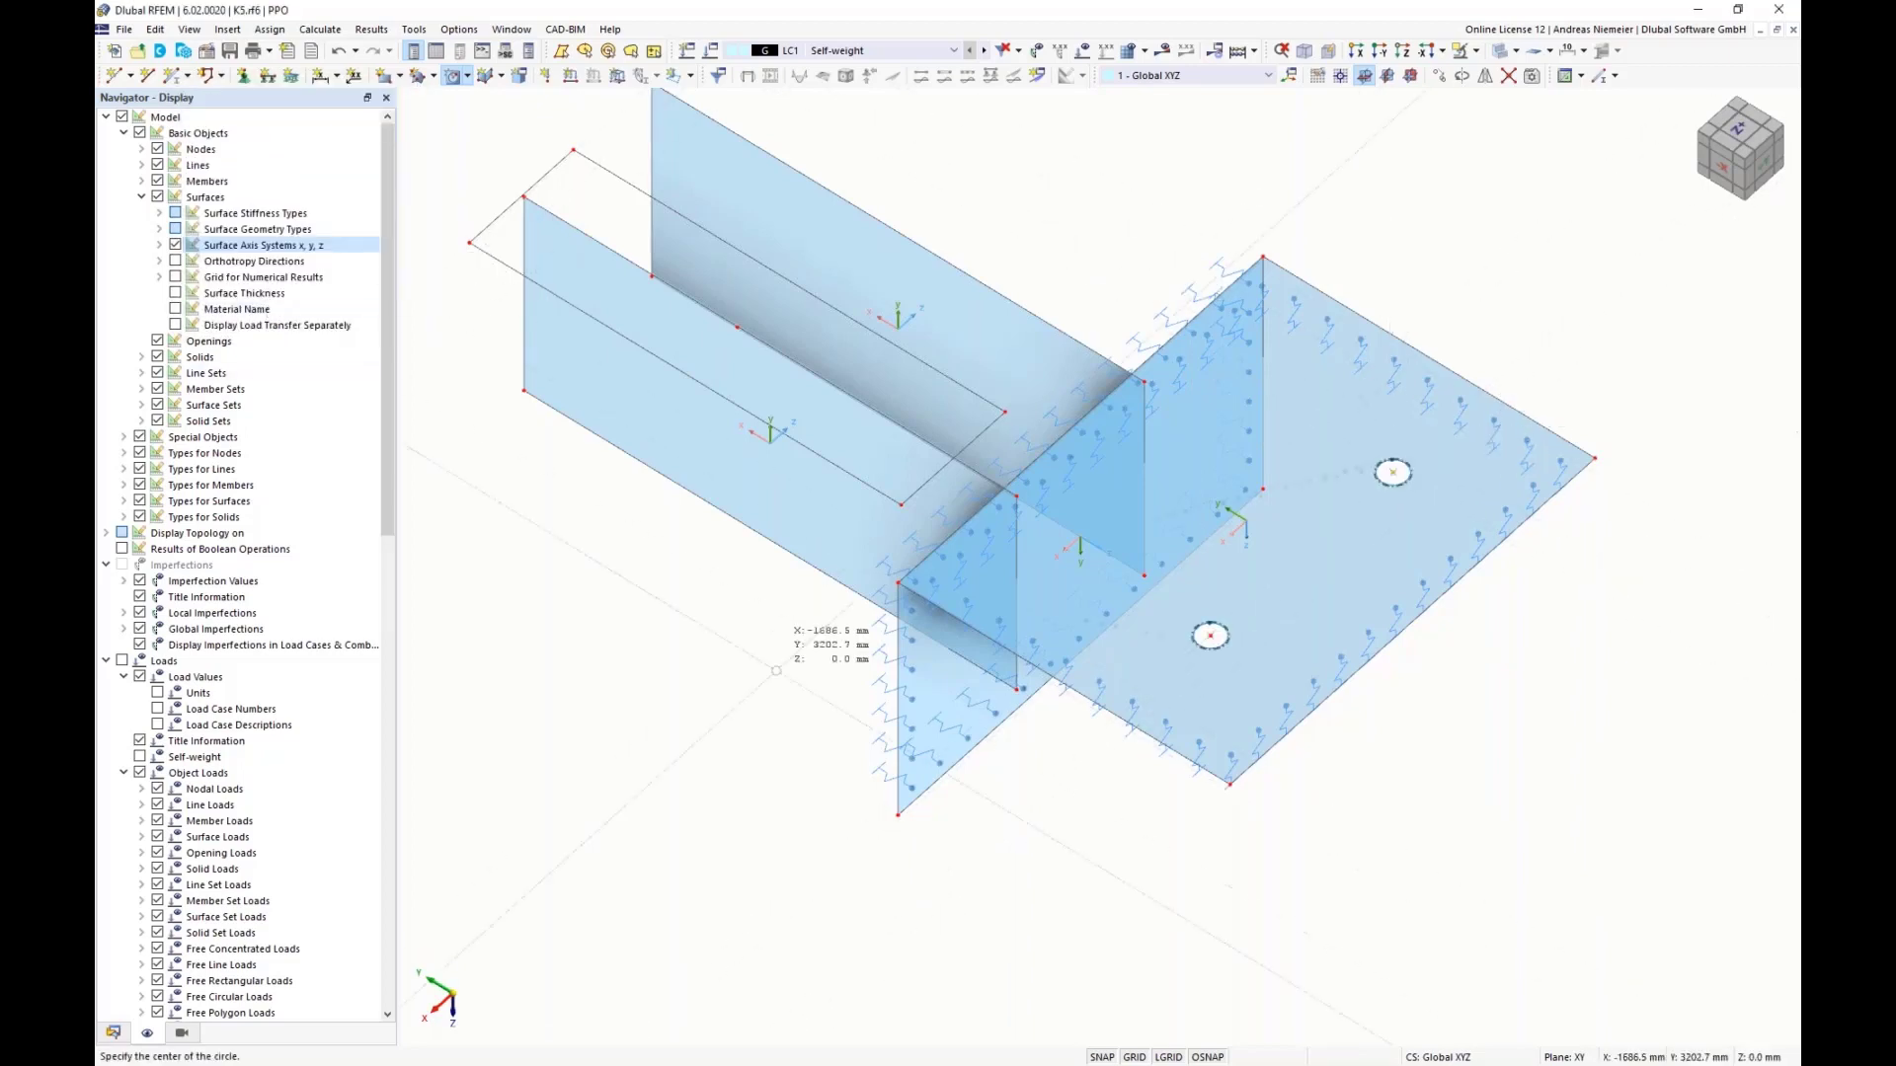
pyautogui.scroll(5, 1118, 628)
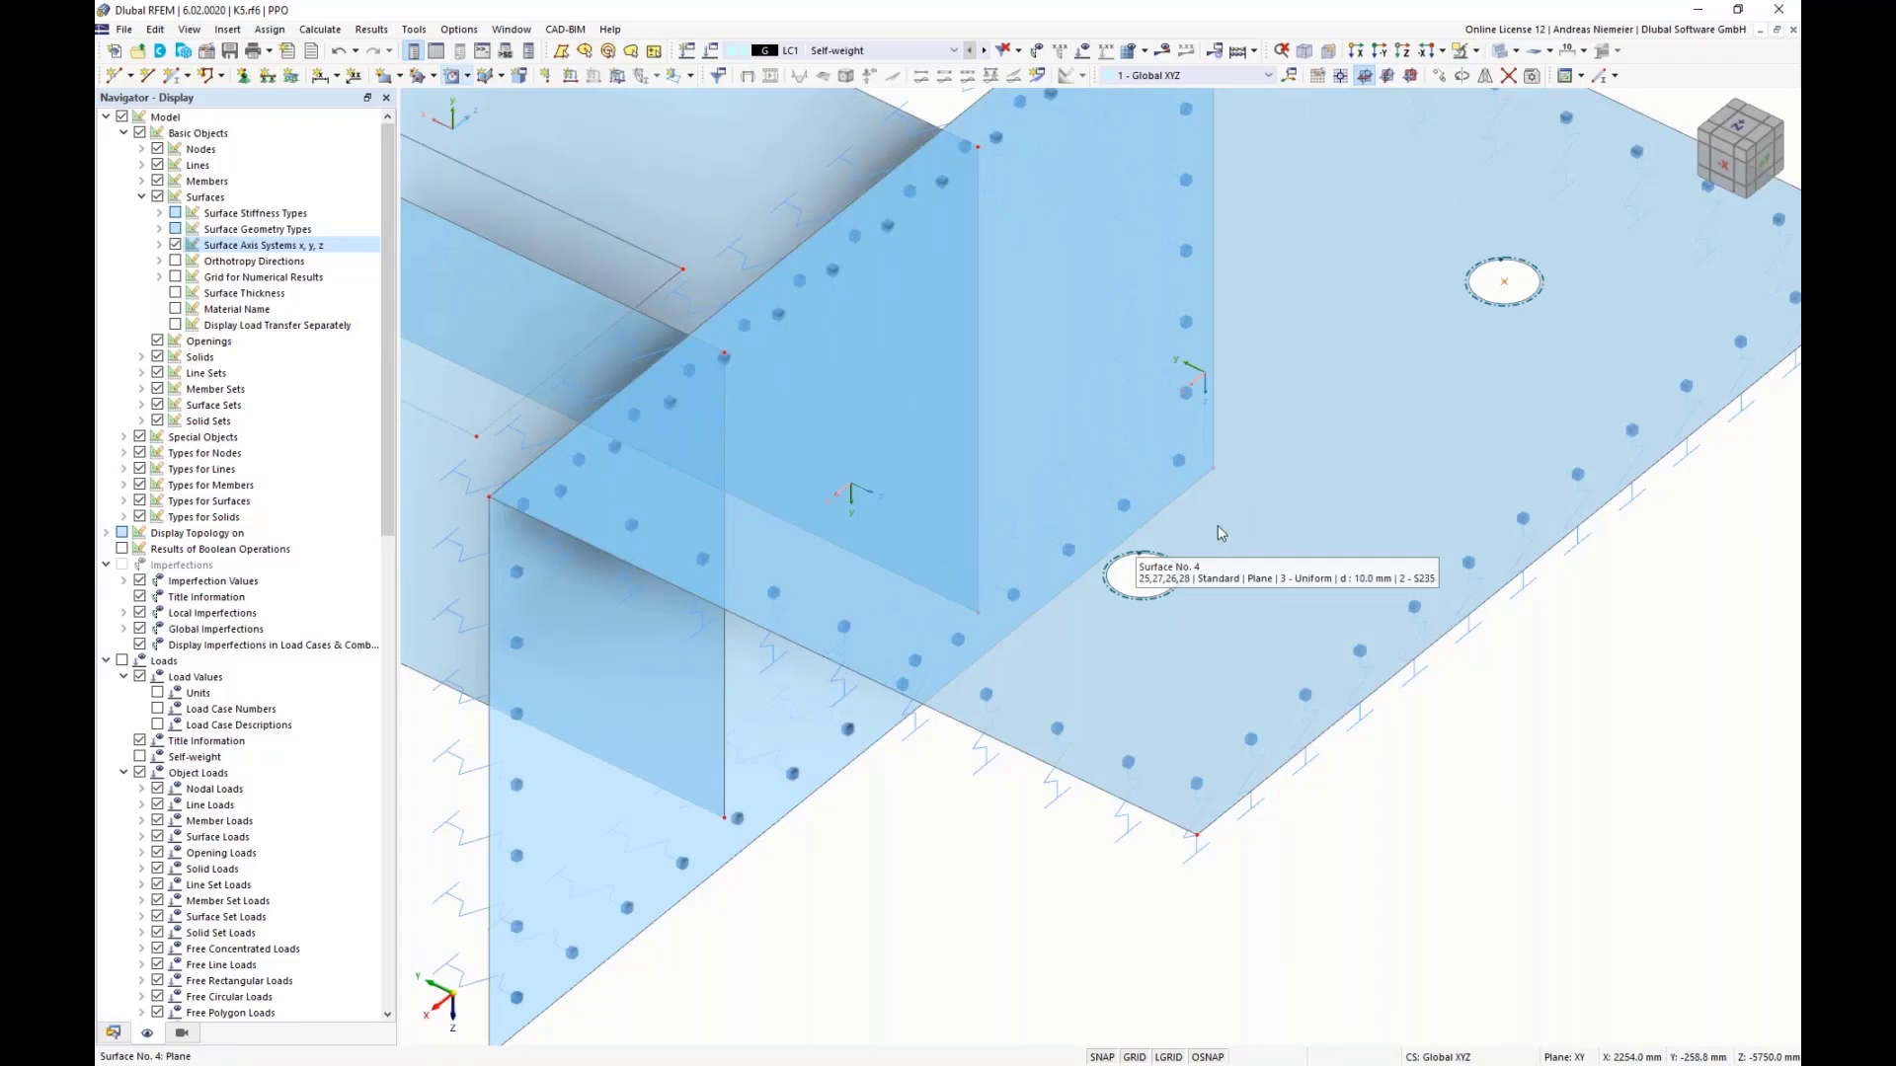
pyautogui.click(1218, 527)
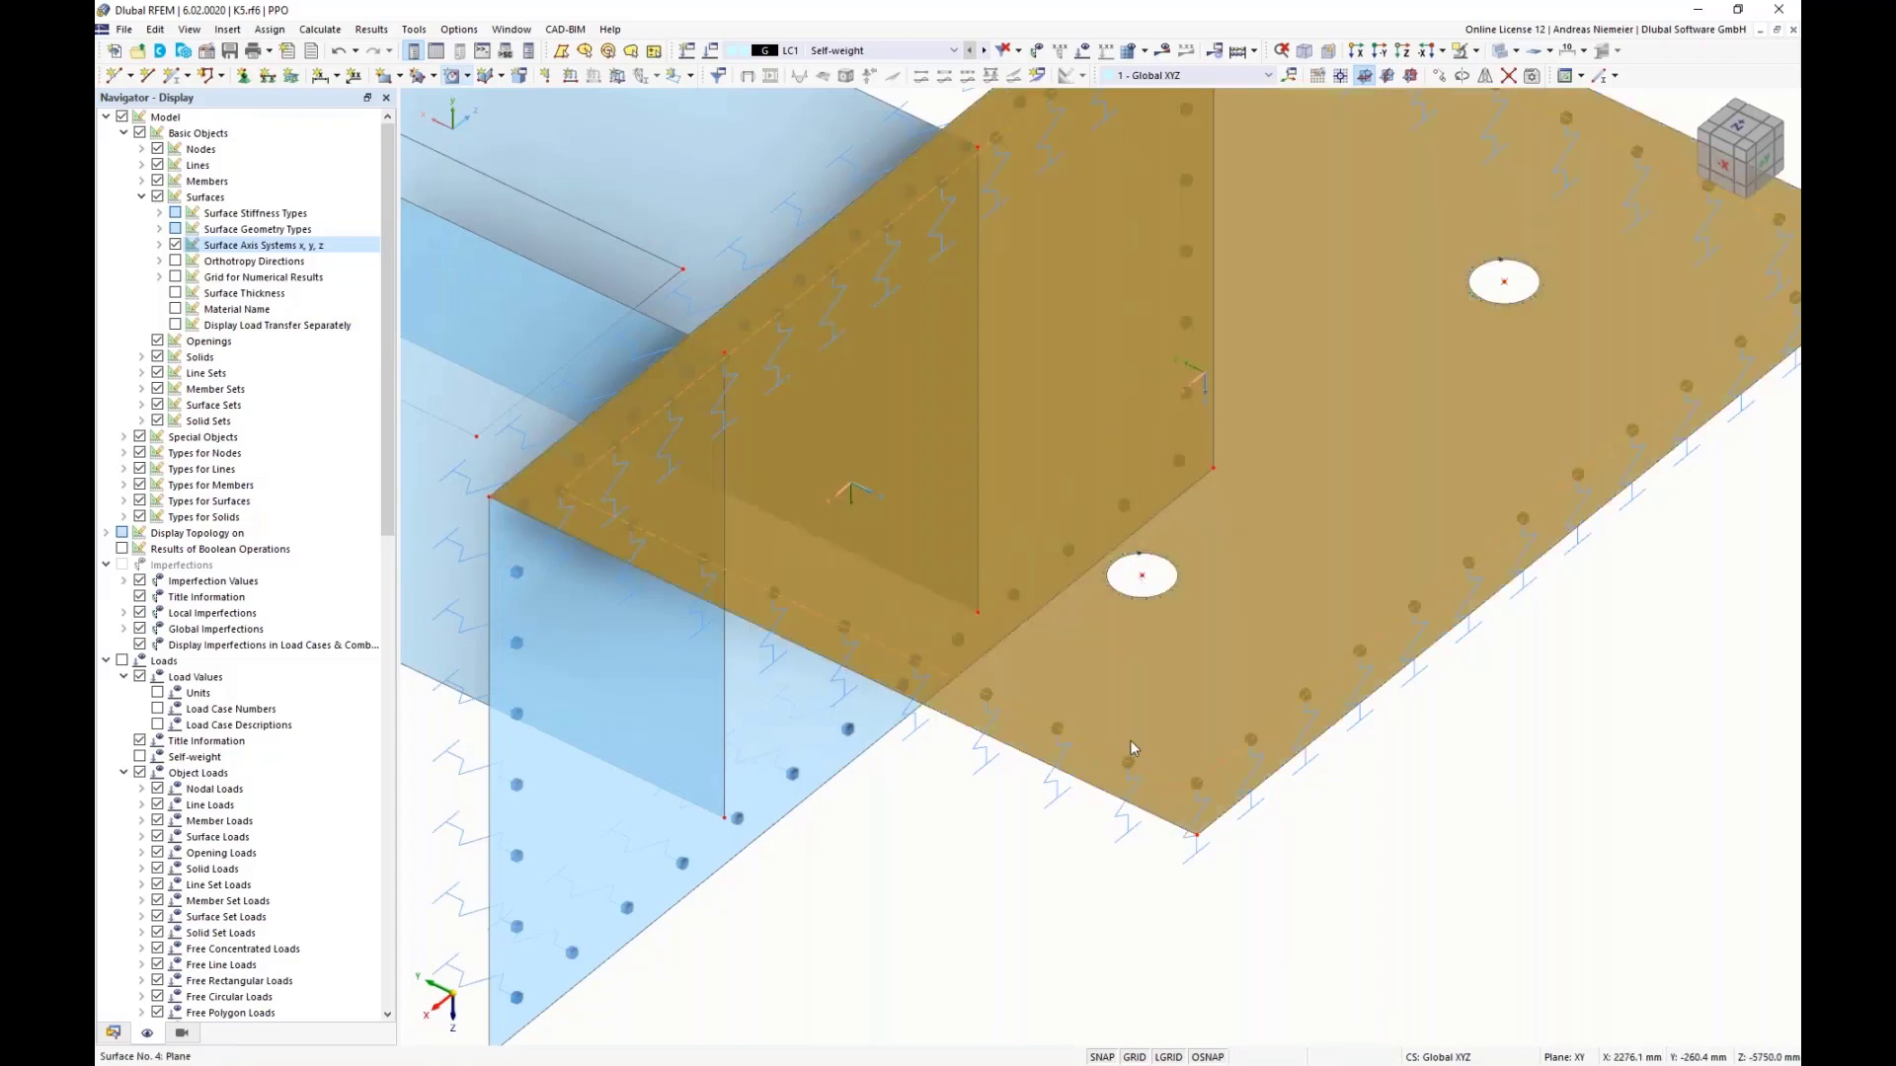
pyautogui.click(1002, 923)
pyautogui.scroll(-1, 978, 841)
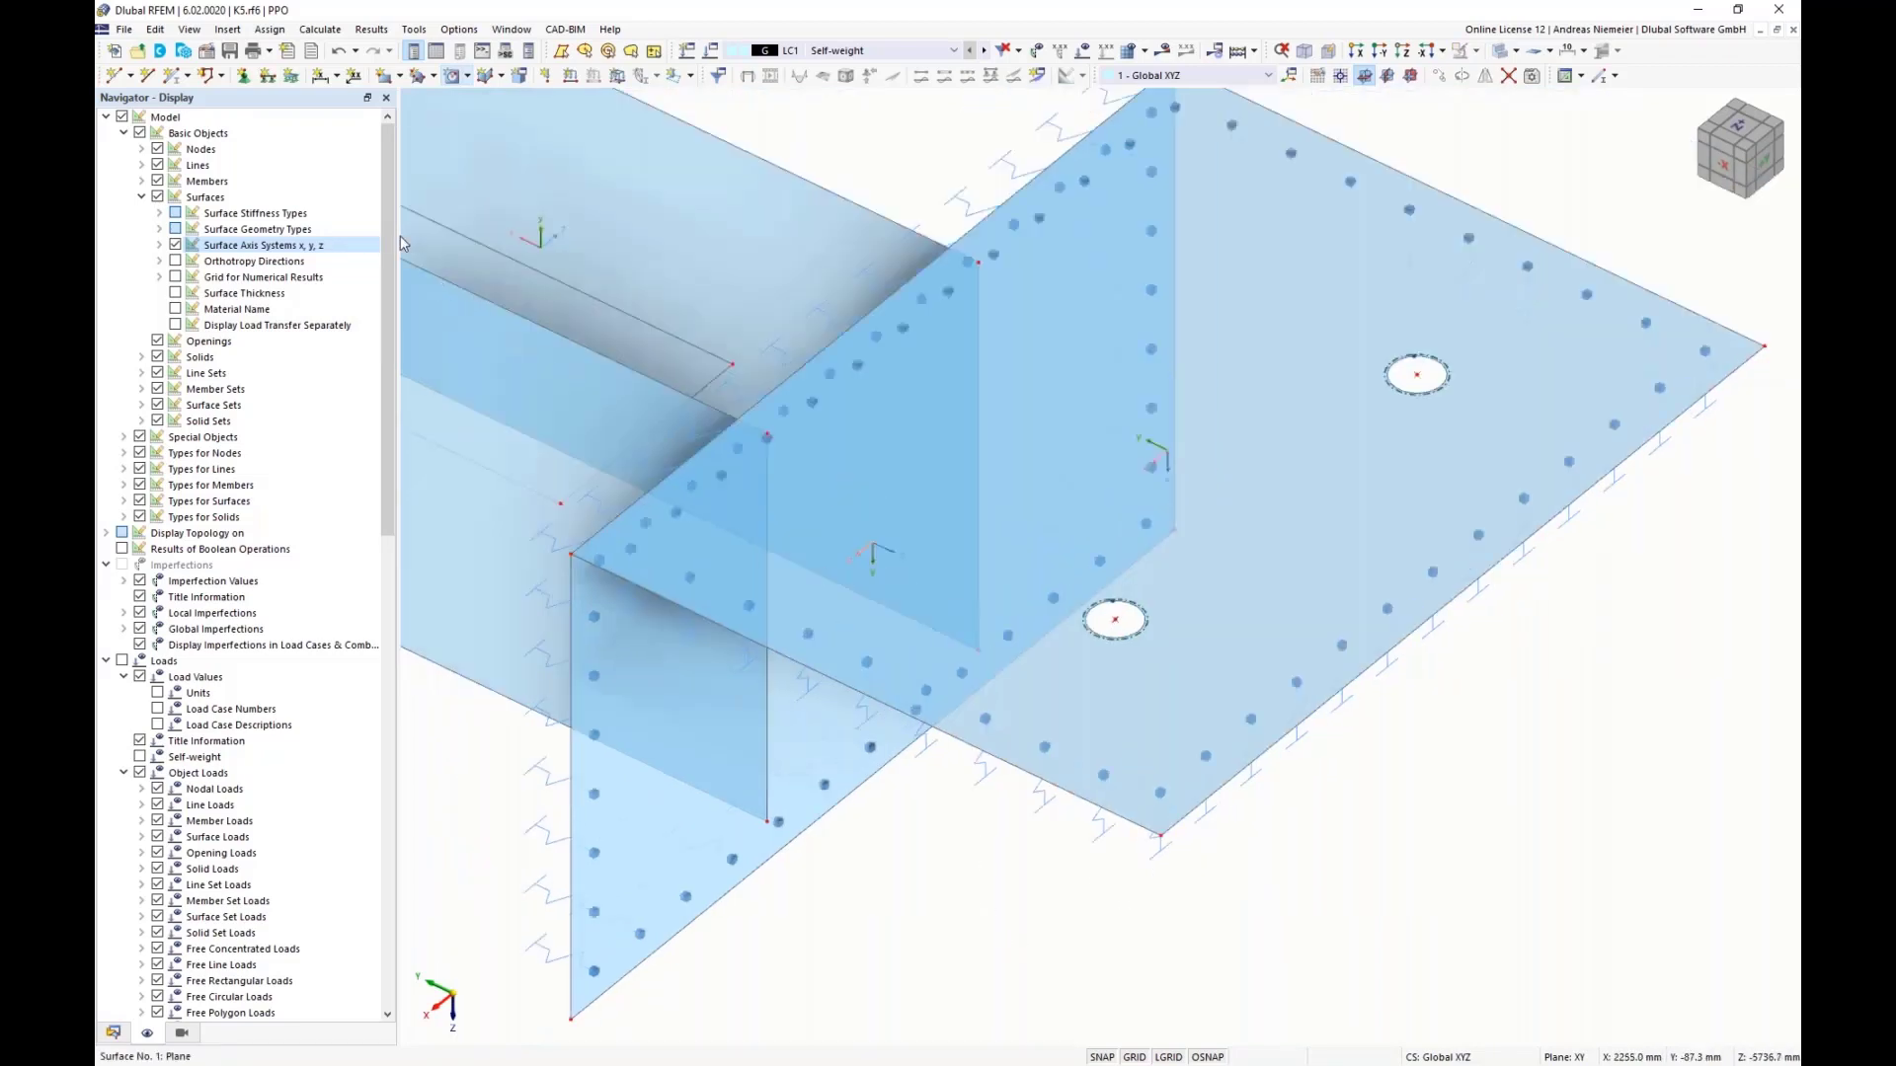
# Step: Start a new surface defined by selecting its boundary lines, with the stiffness type Without Membrane Tension
pyautogui.click(434, 78)
pyautogui.click(398, 76)
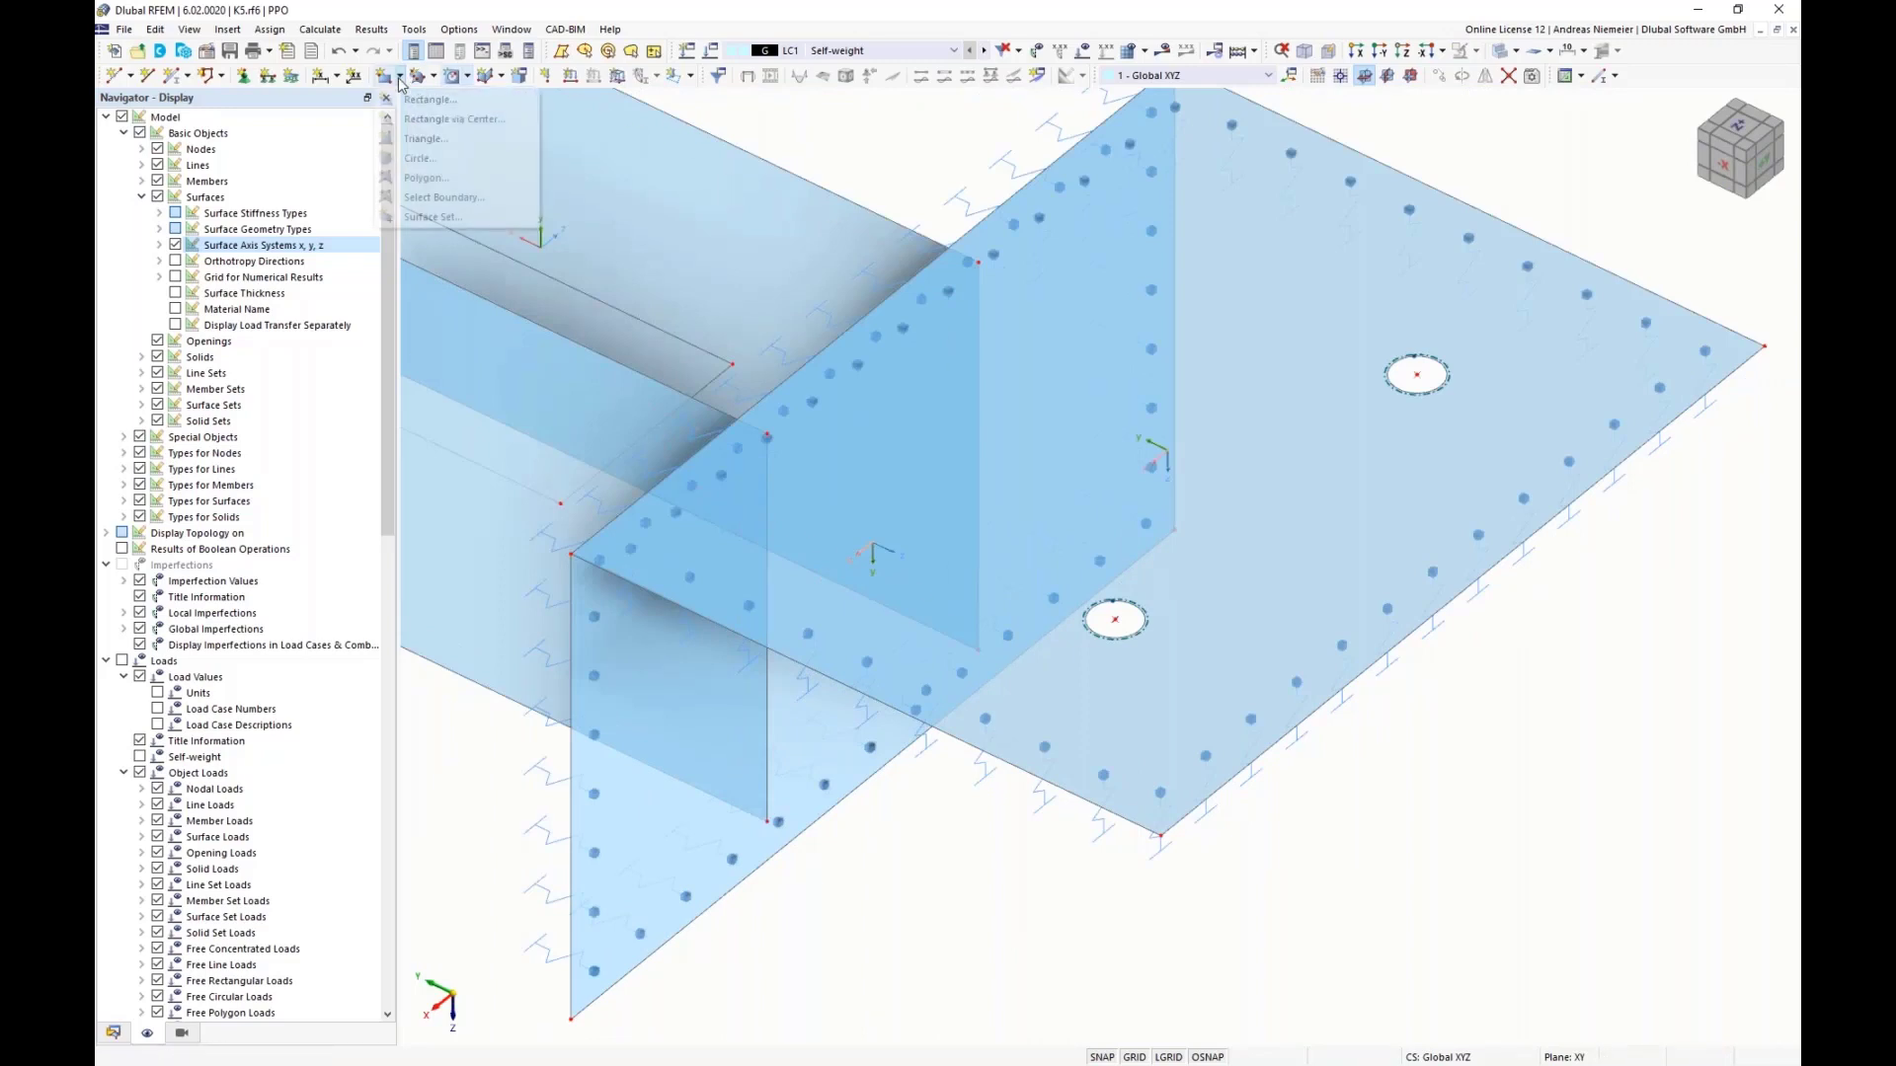
pyautogui.click(434, 195)
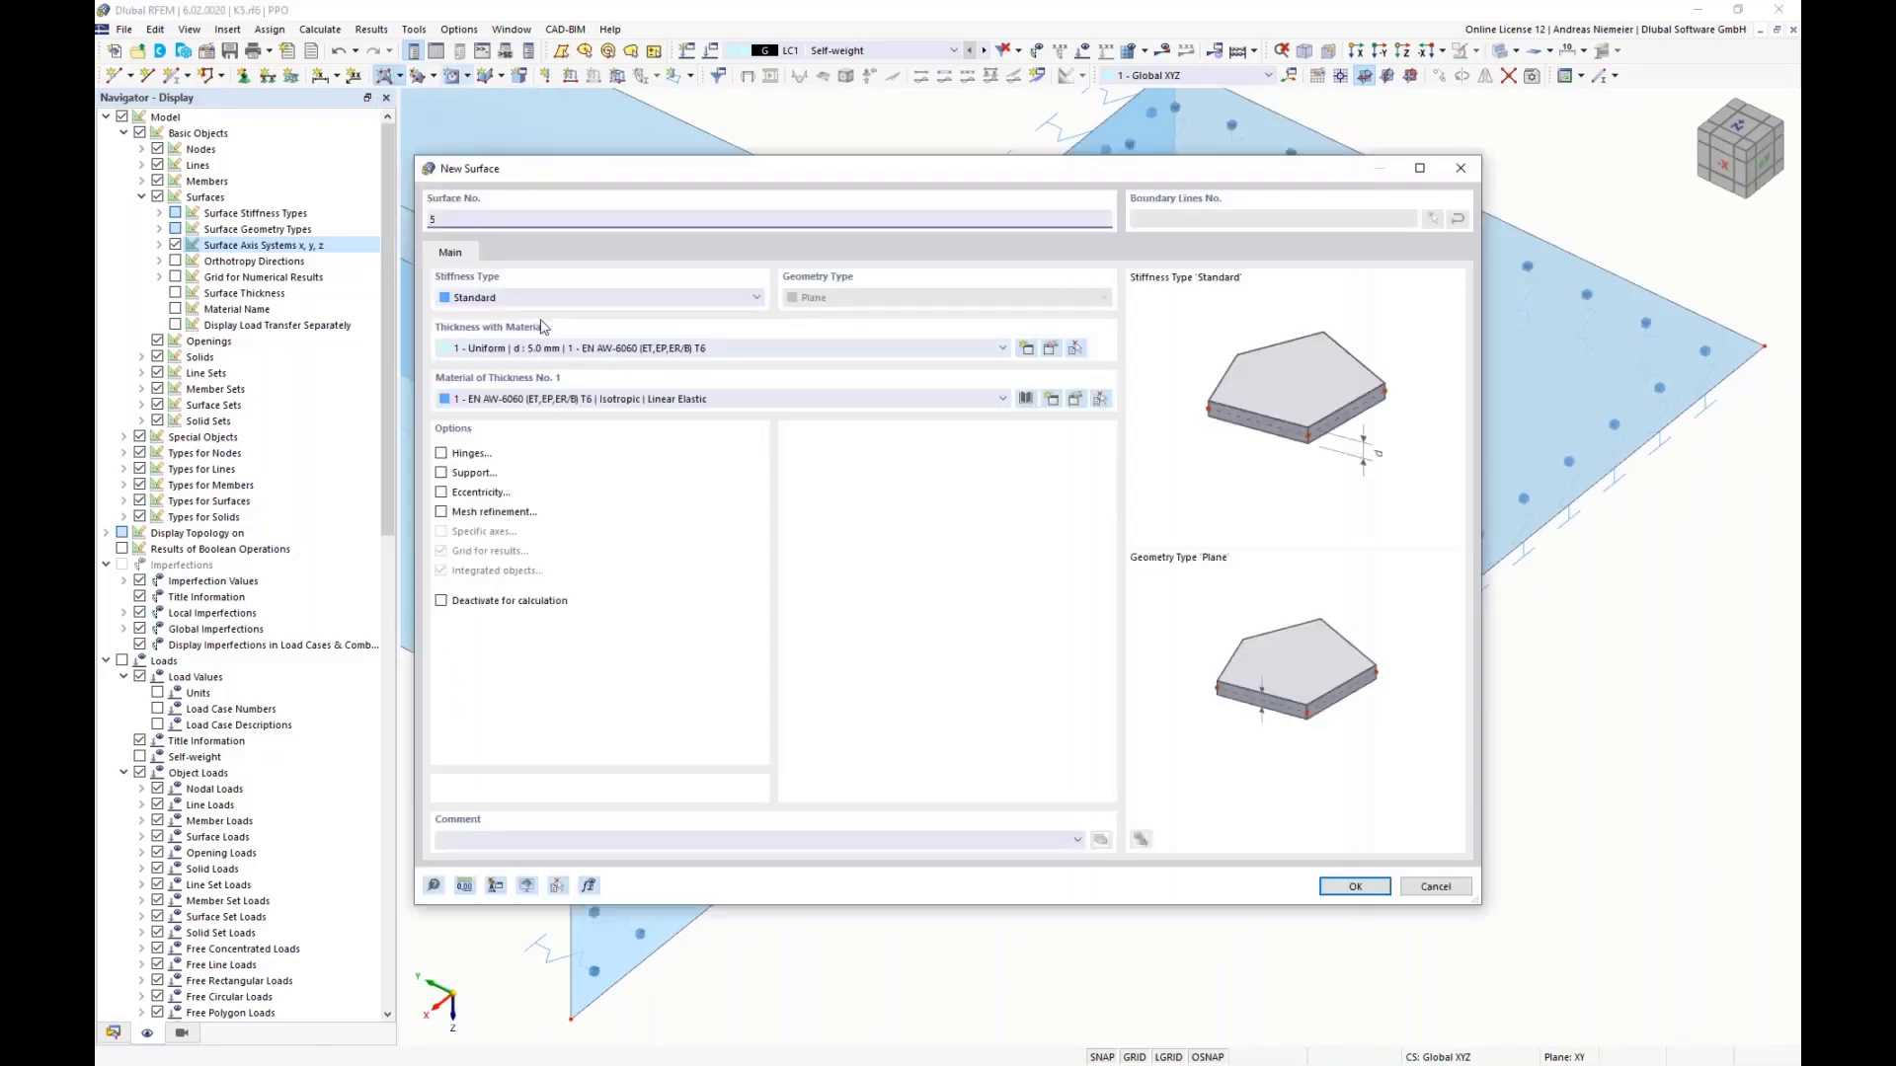
pyautogui.click(536, 297)
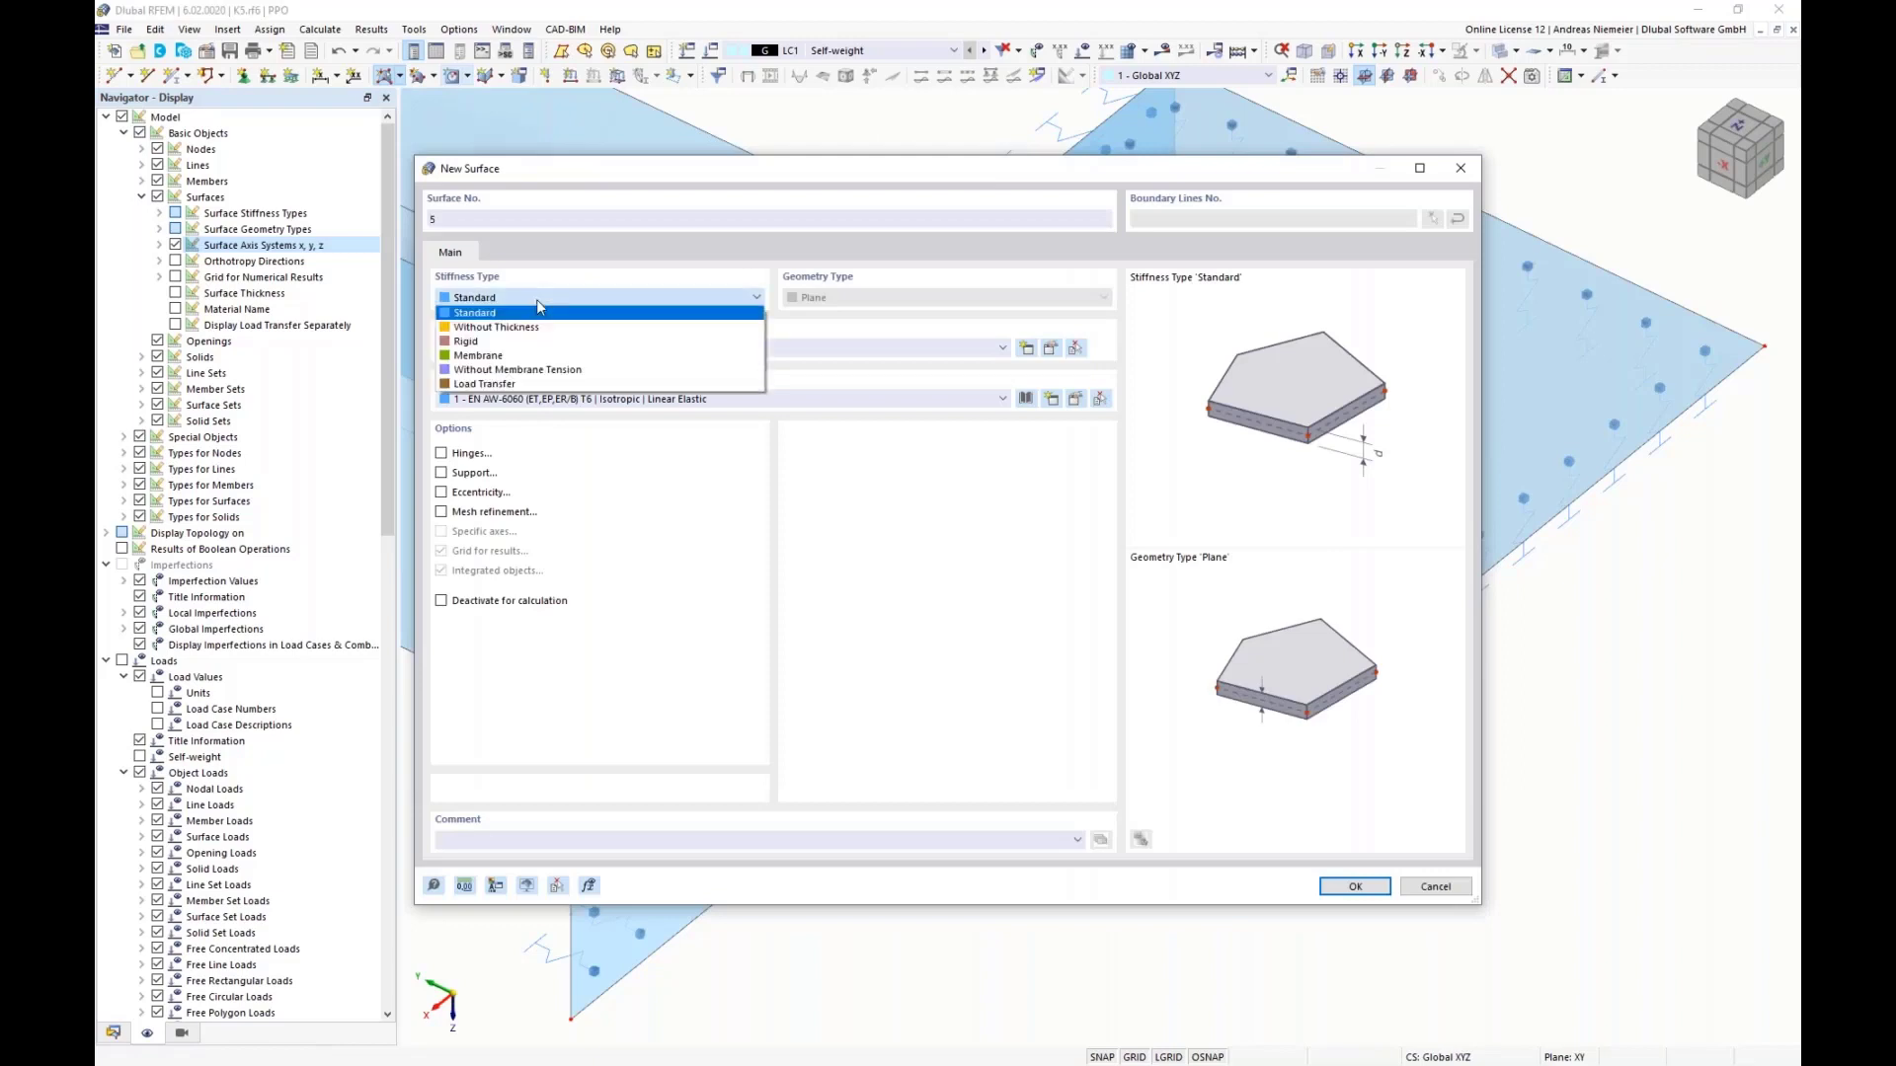
pyautogui.click(533, 370)
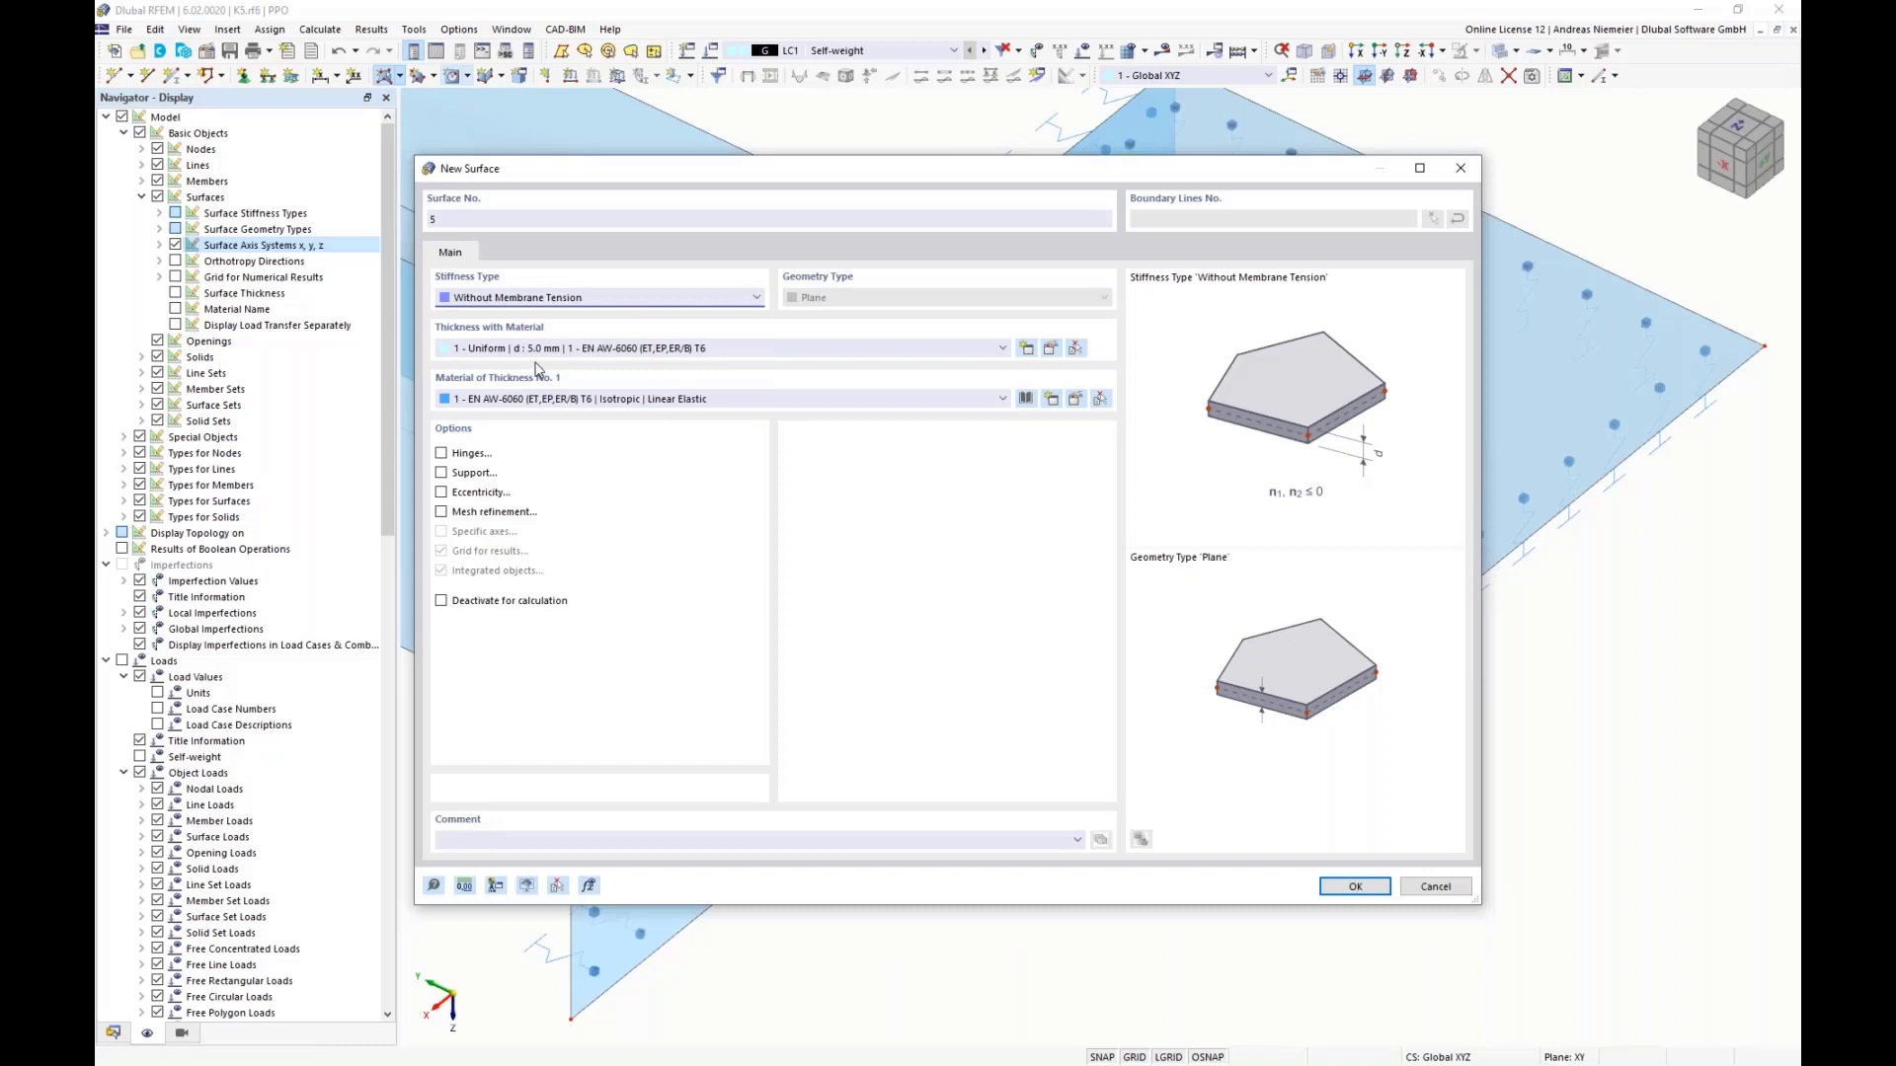
# Step: Create a new uniform thickness of 10 mm with S235 steel from the material library for the new surface
pyautogui.click(1027, 348)
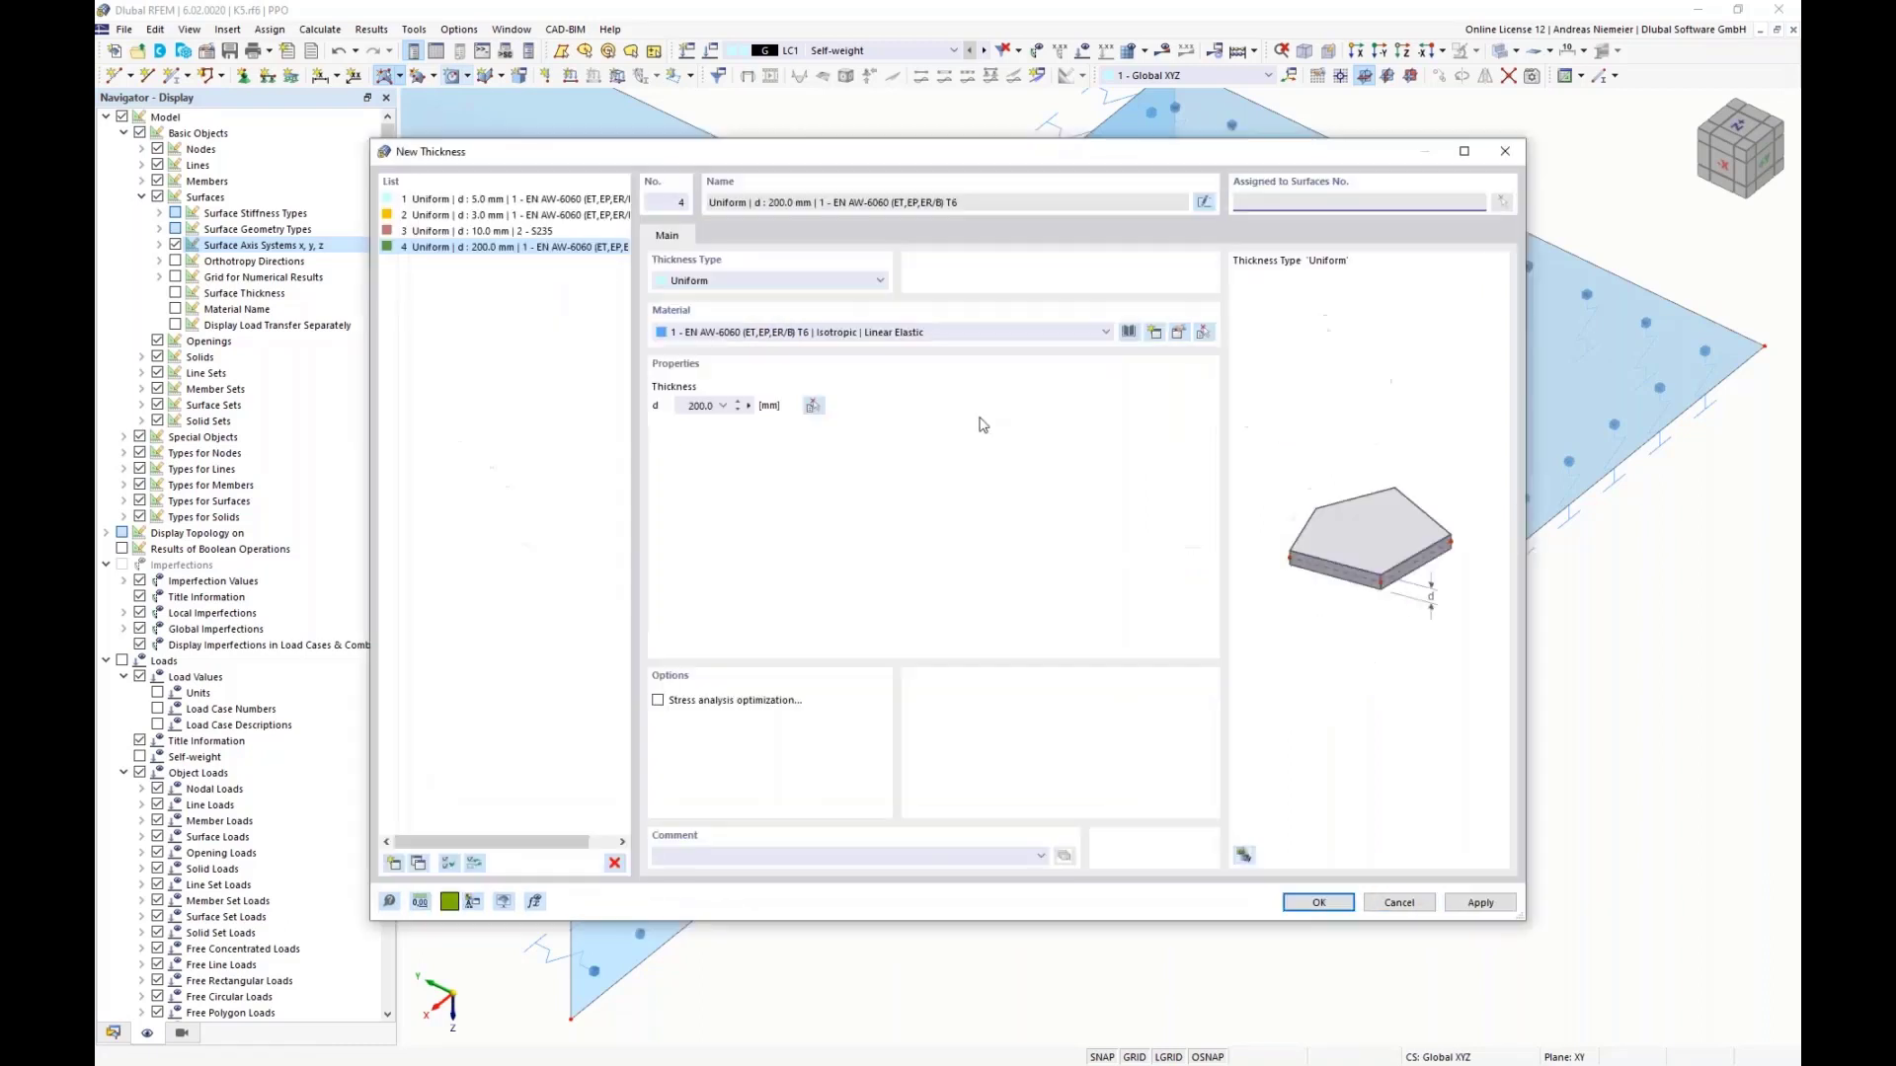
pyautogui.doubleClick(697, 406)
pyautogui.write('10')
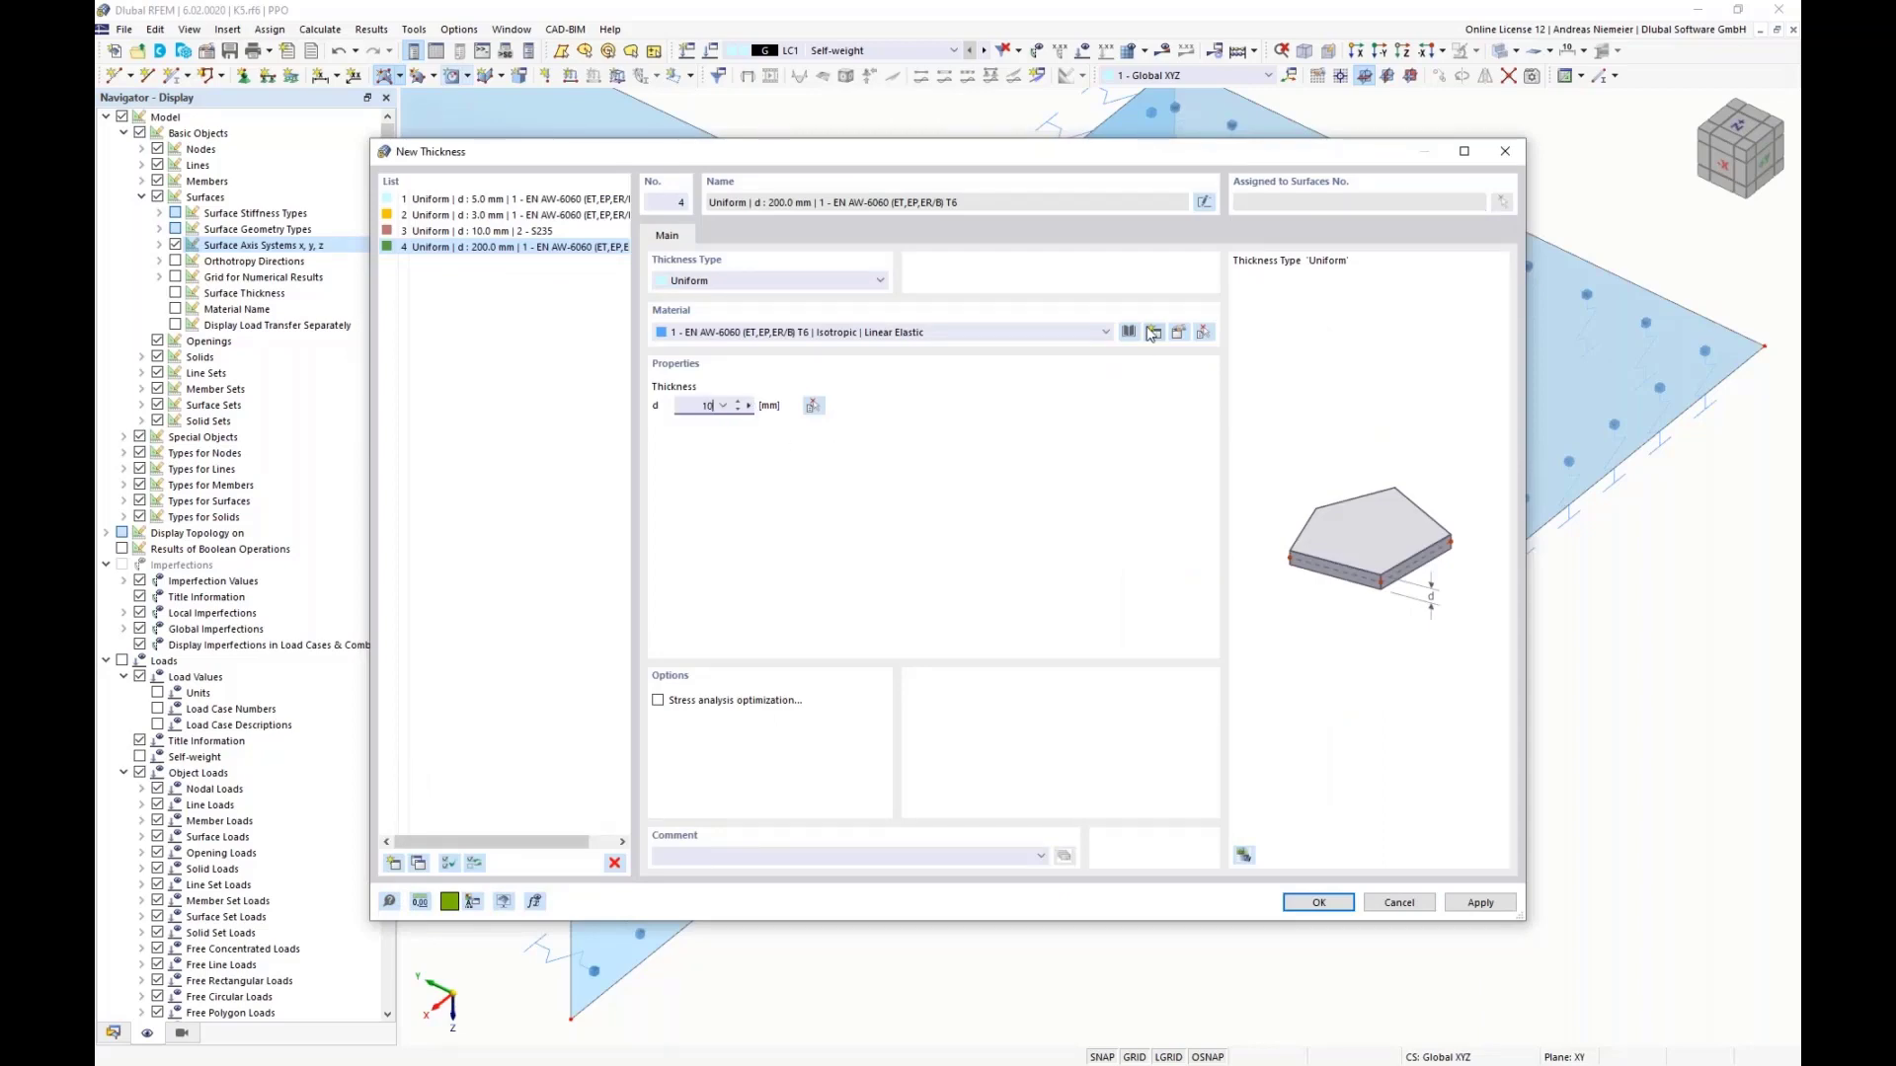
pyautogui.click(1130, 333)
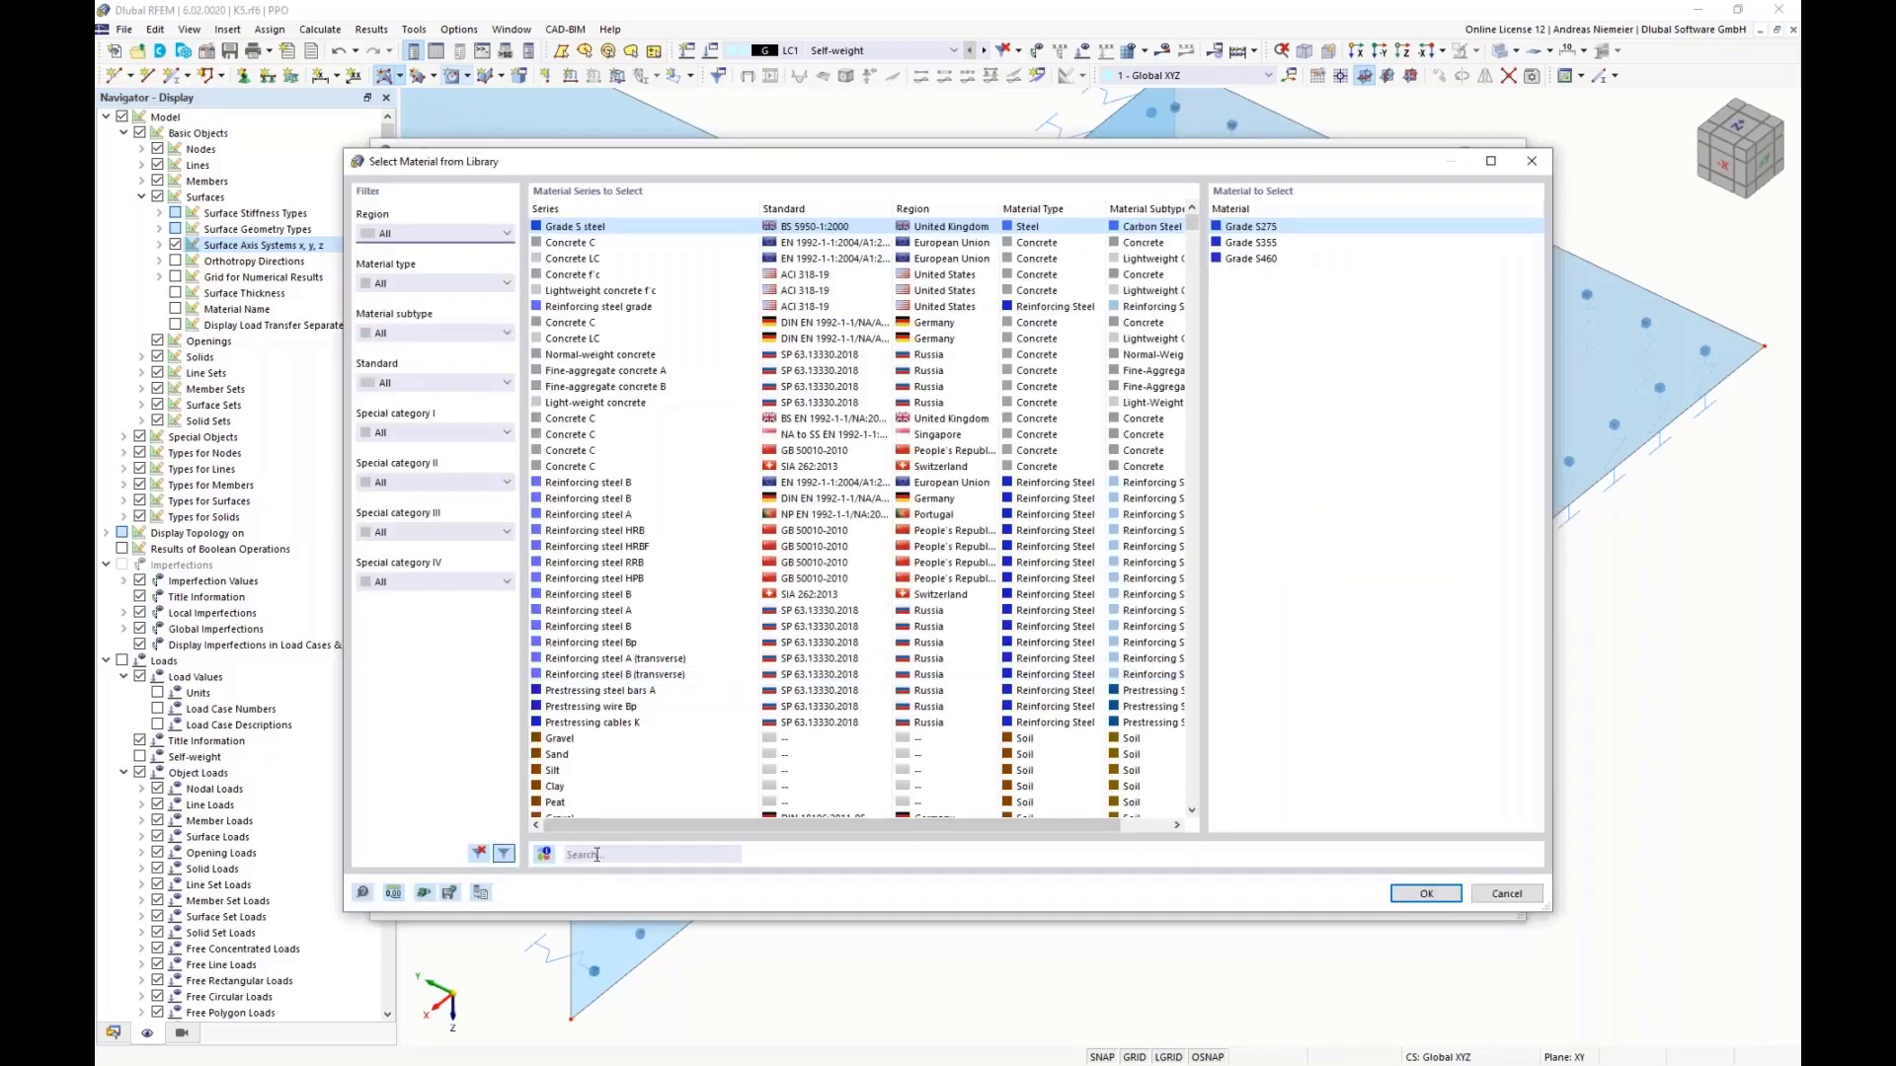
pyautogui.write('s')
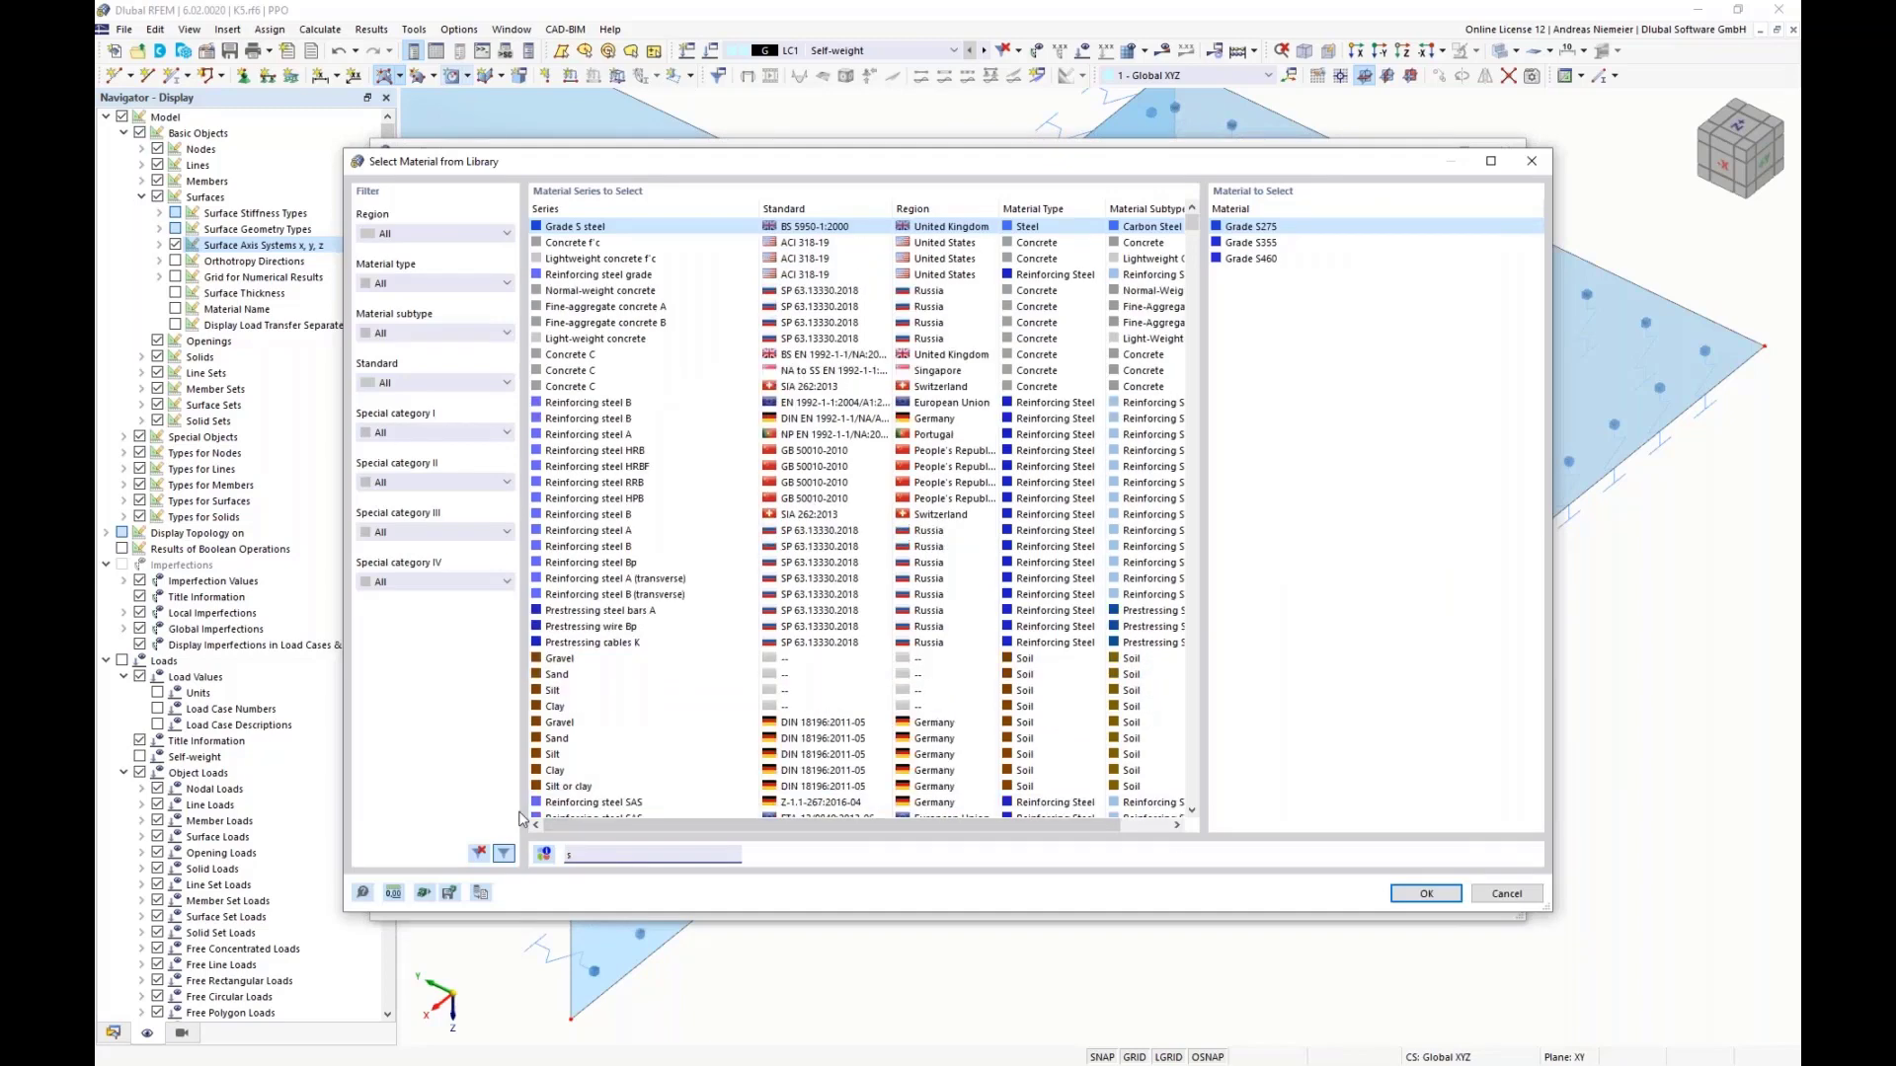
pyautogui.write('235')
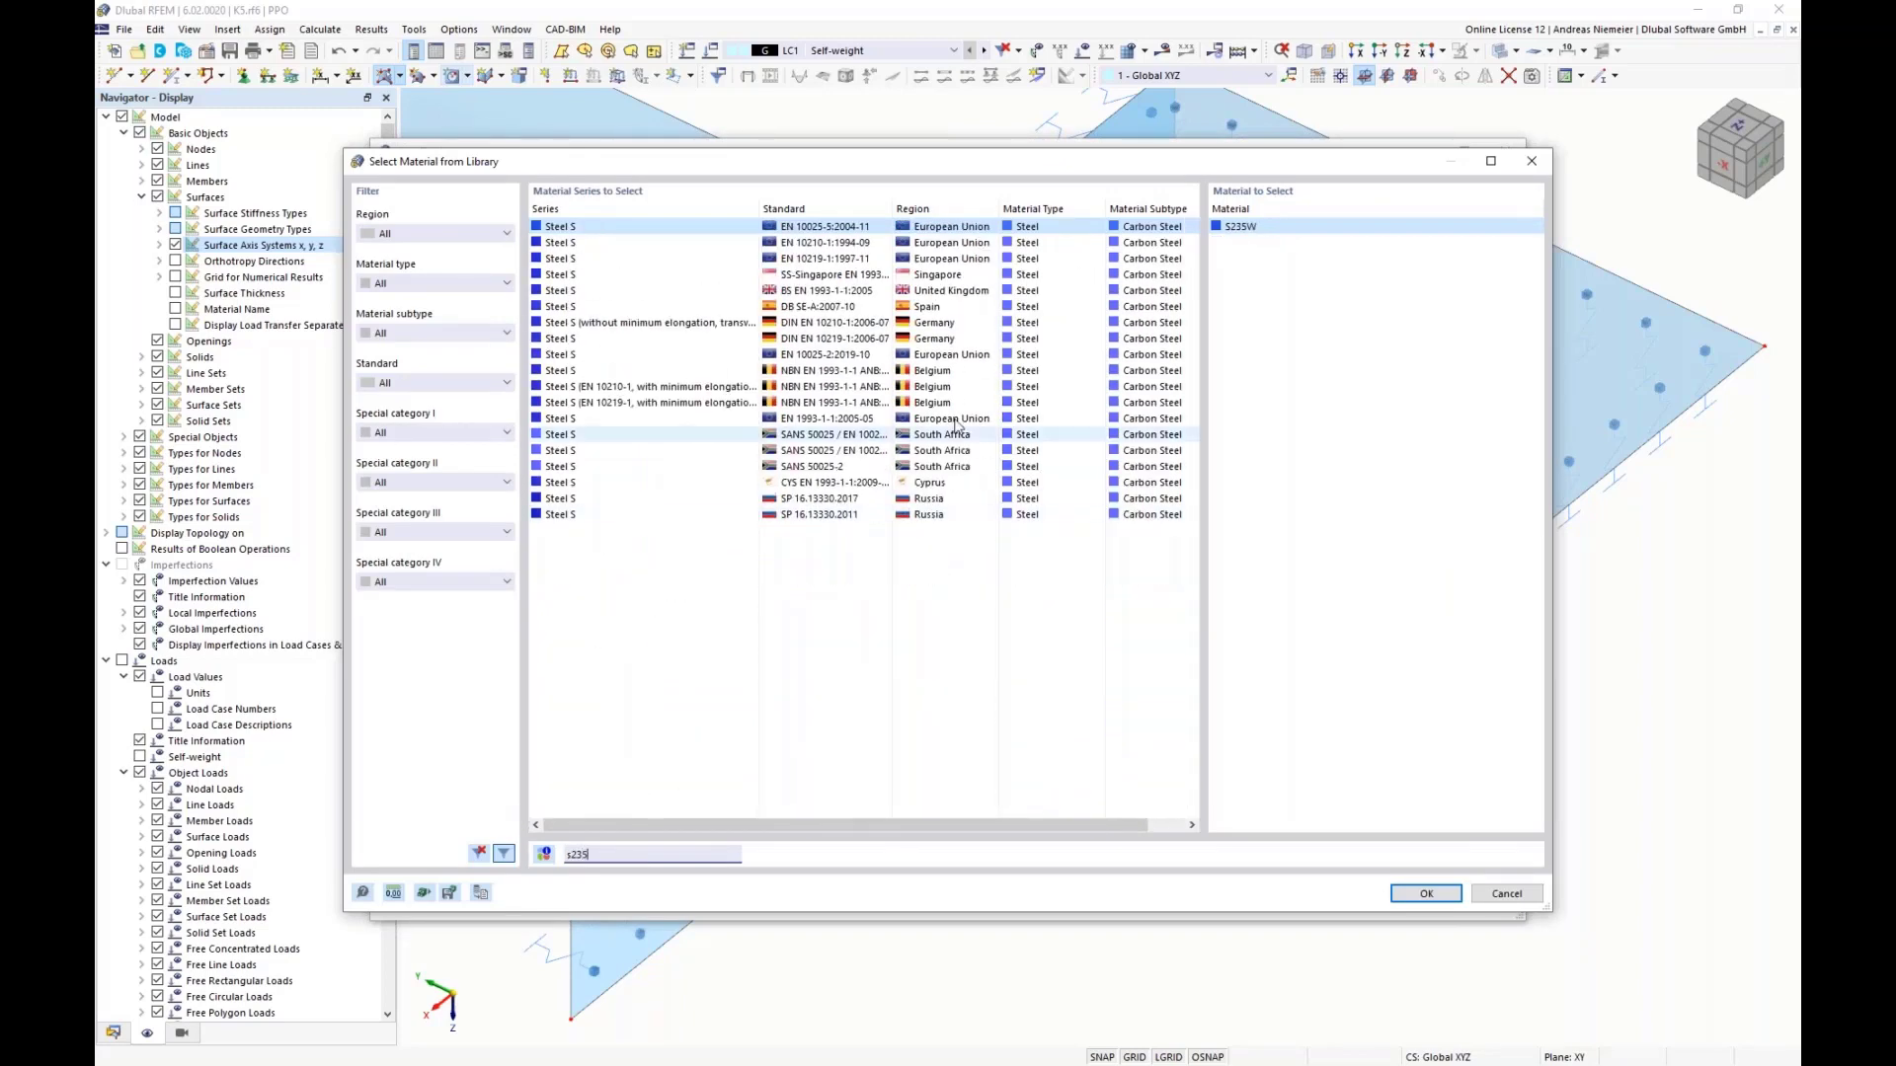
pyautogui.click(1423, 894)
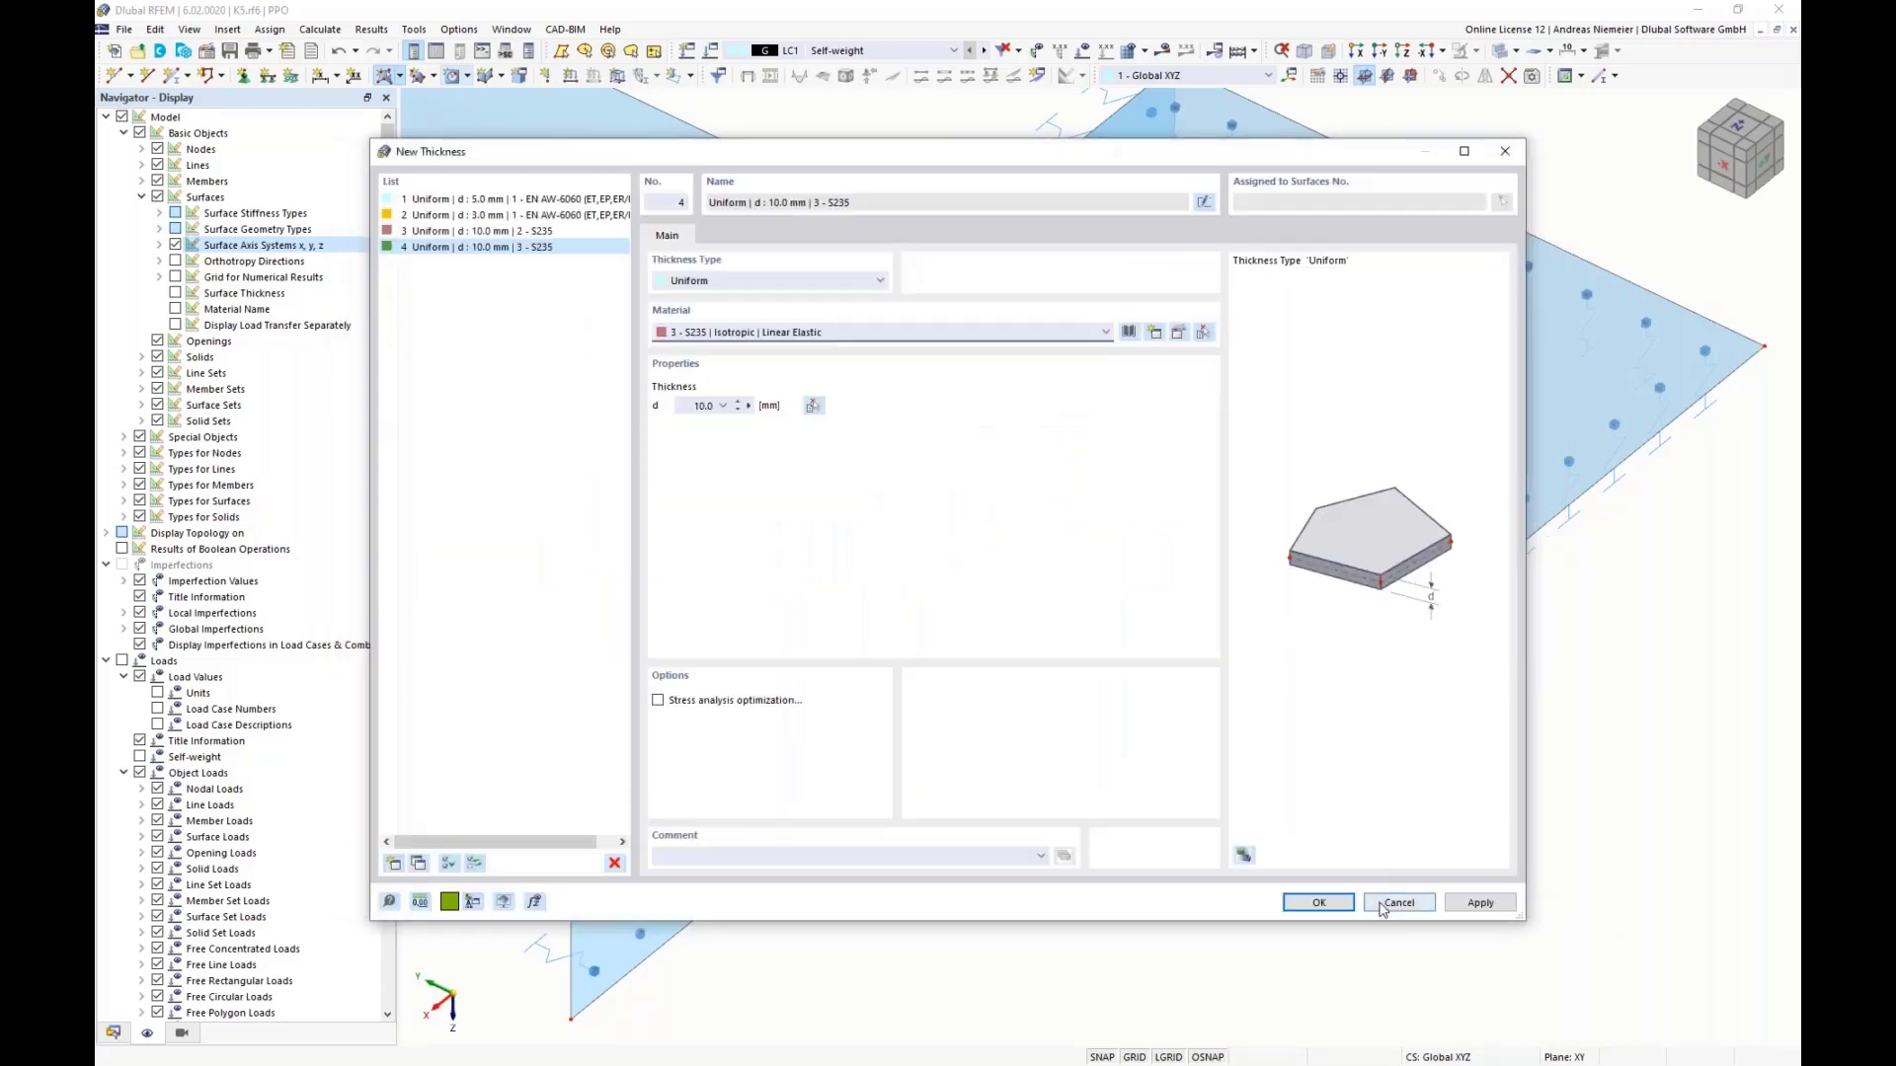
pyautogui.click(1321, 903)
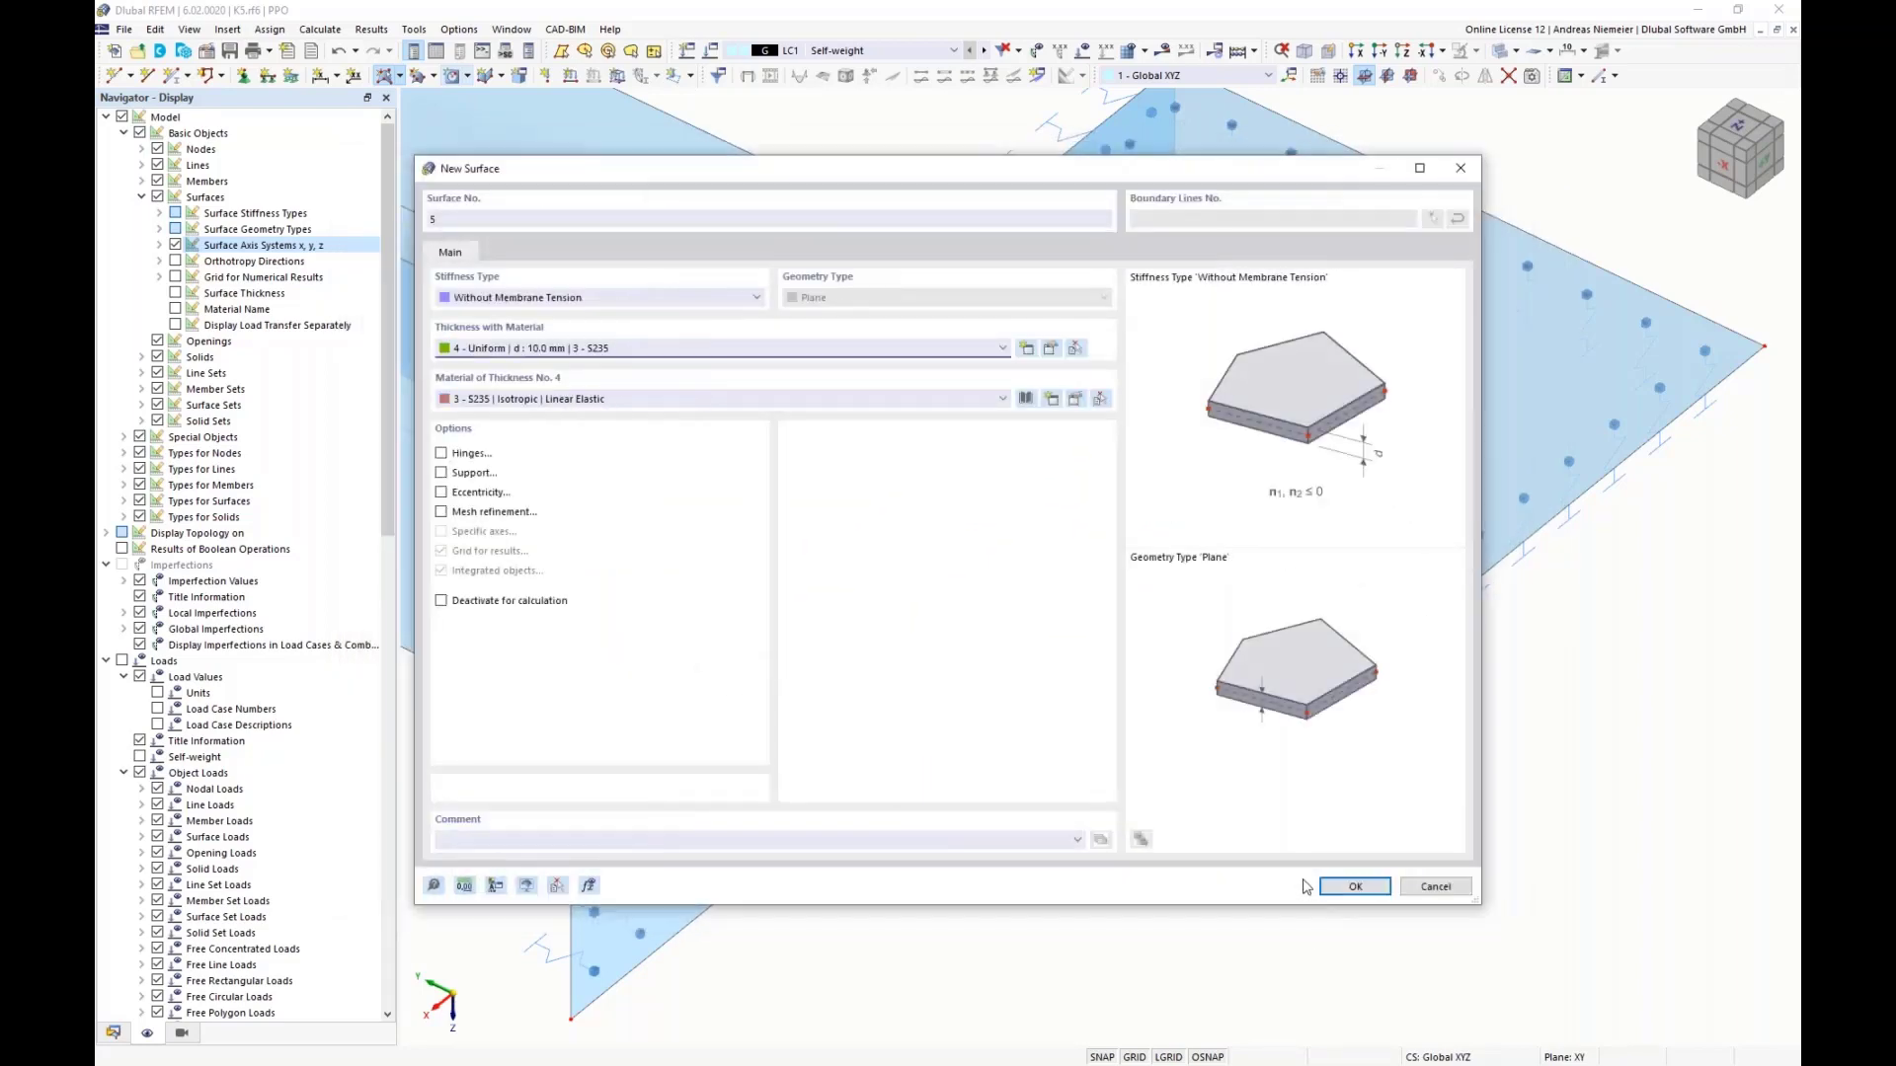
# Step: Fill both circular bolt holes in the horizontal plate with the surface without membrane tension
pyautogui.click(1356, 886)
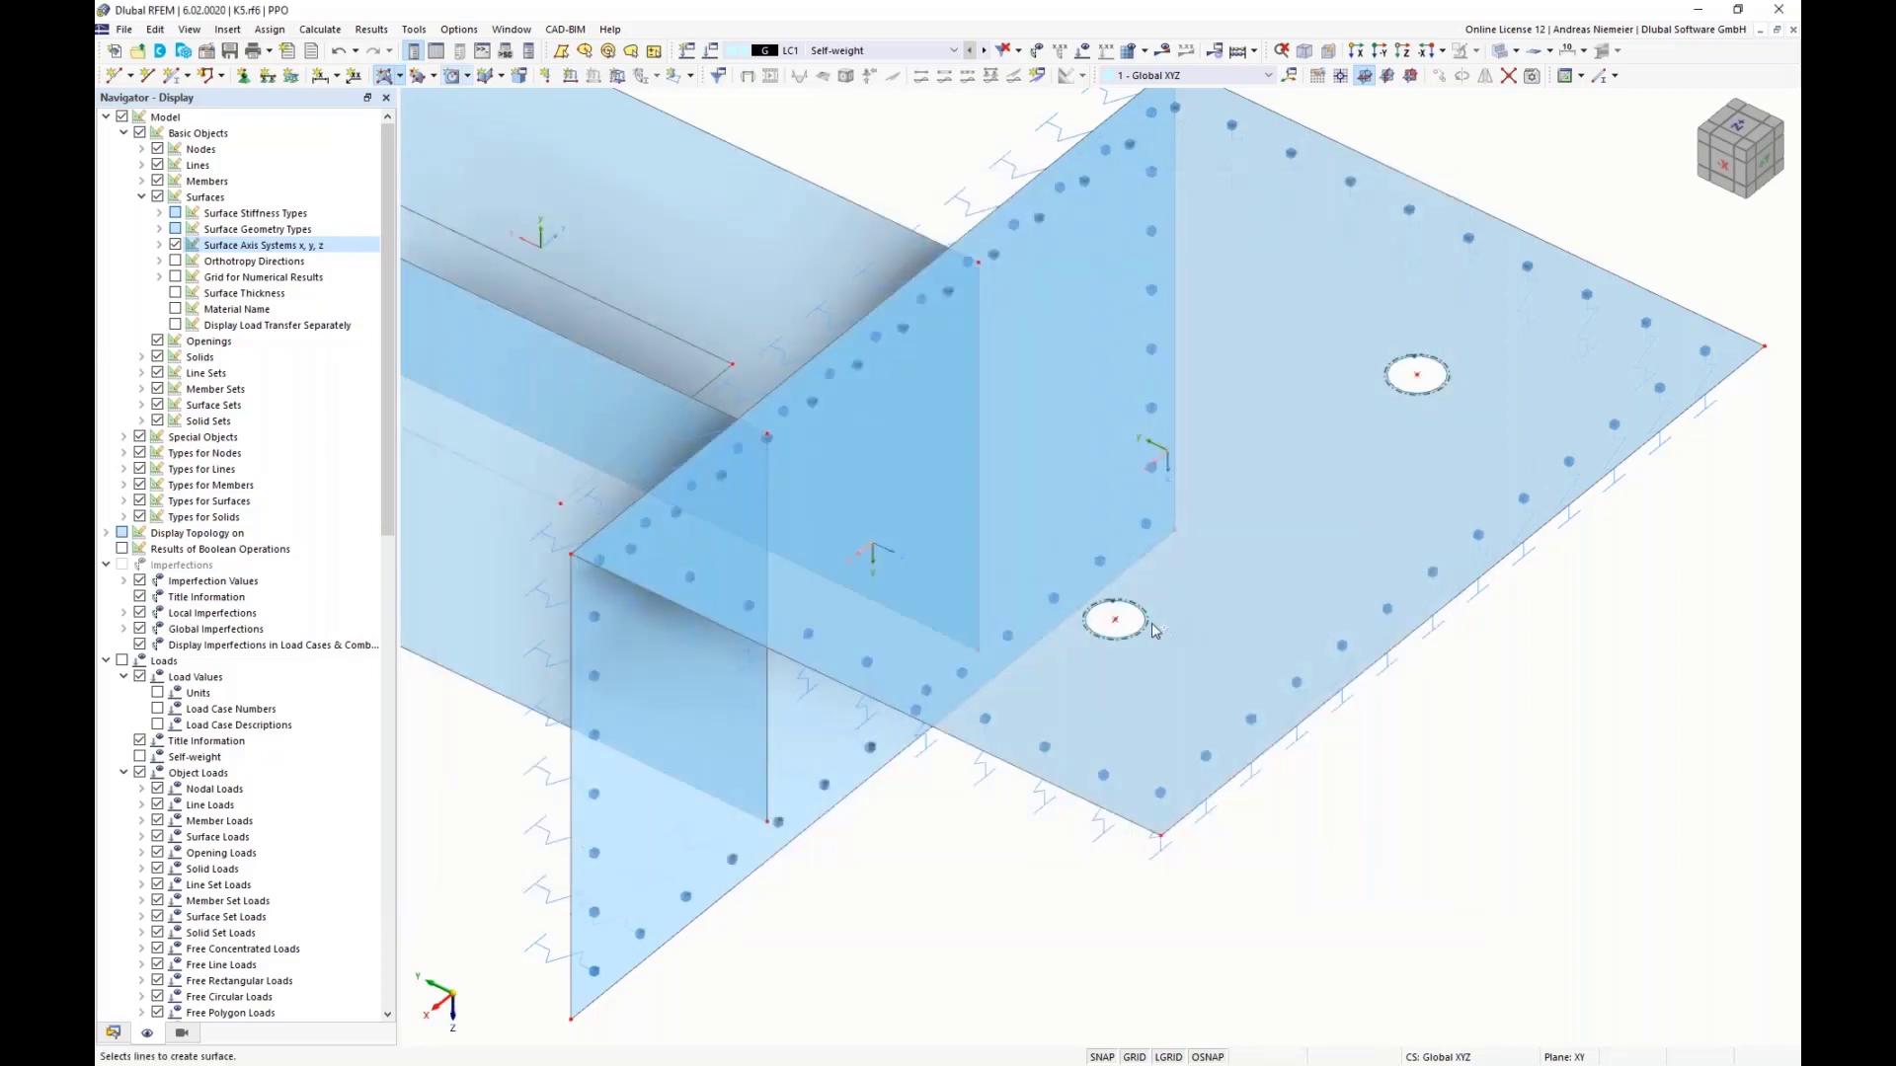
pyautogui.click(1145, 624)
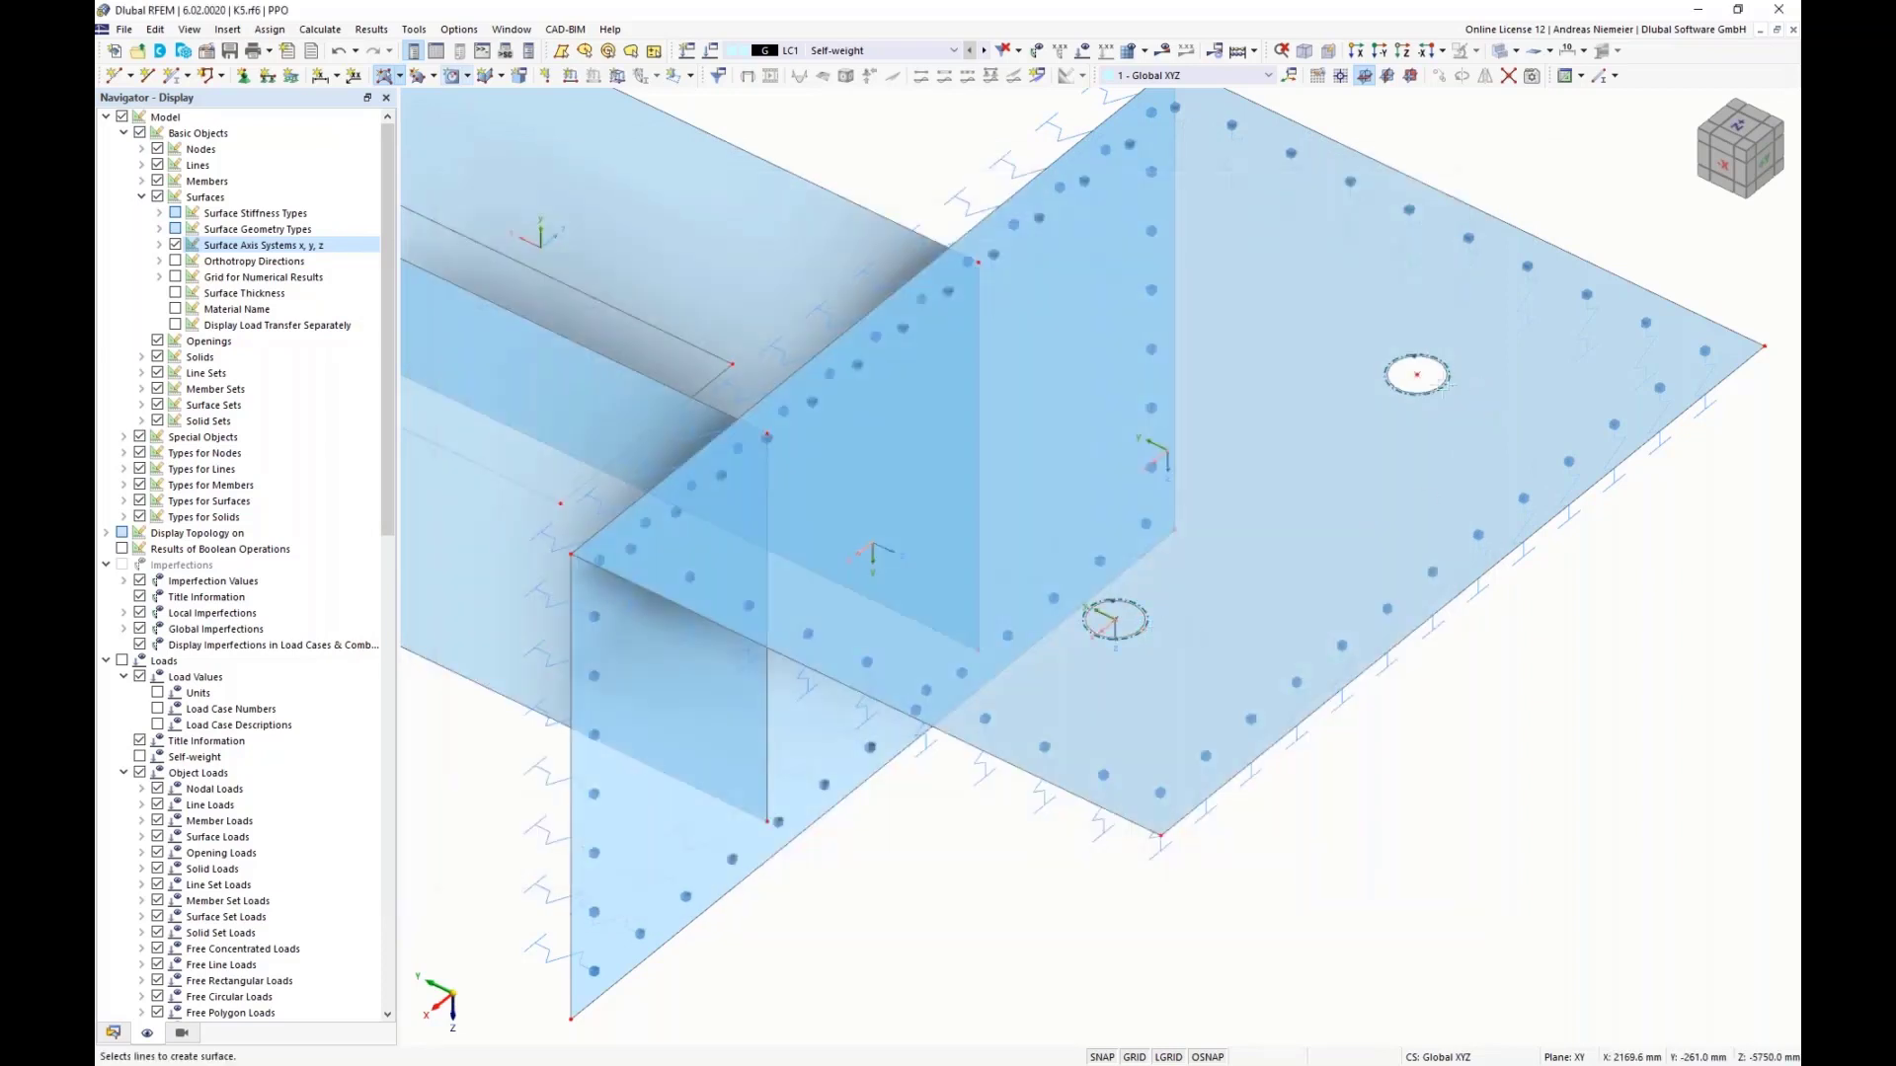
pyautogui.click(1443, 385)
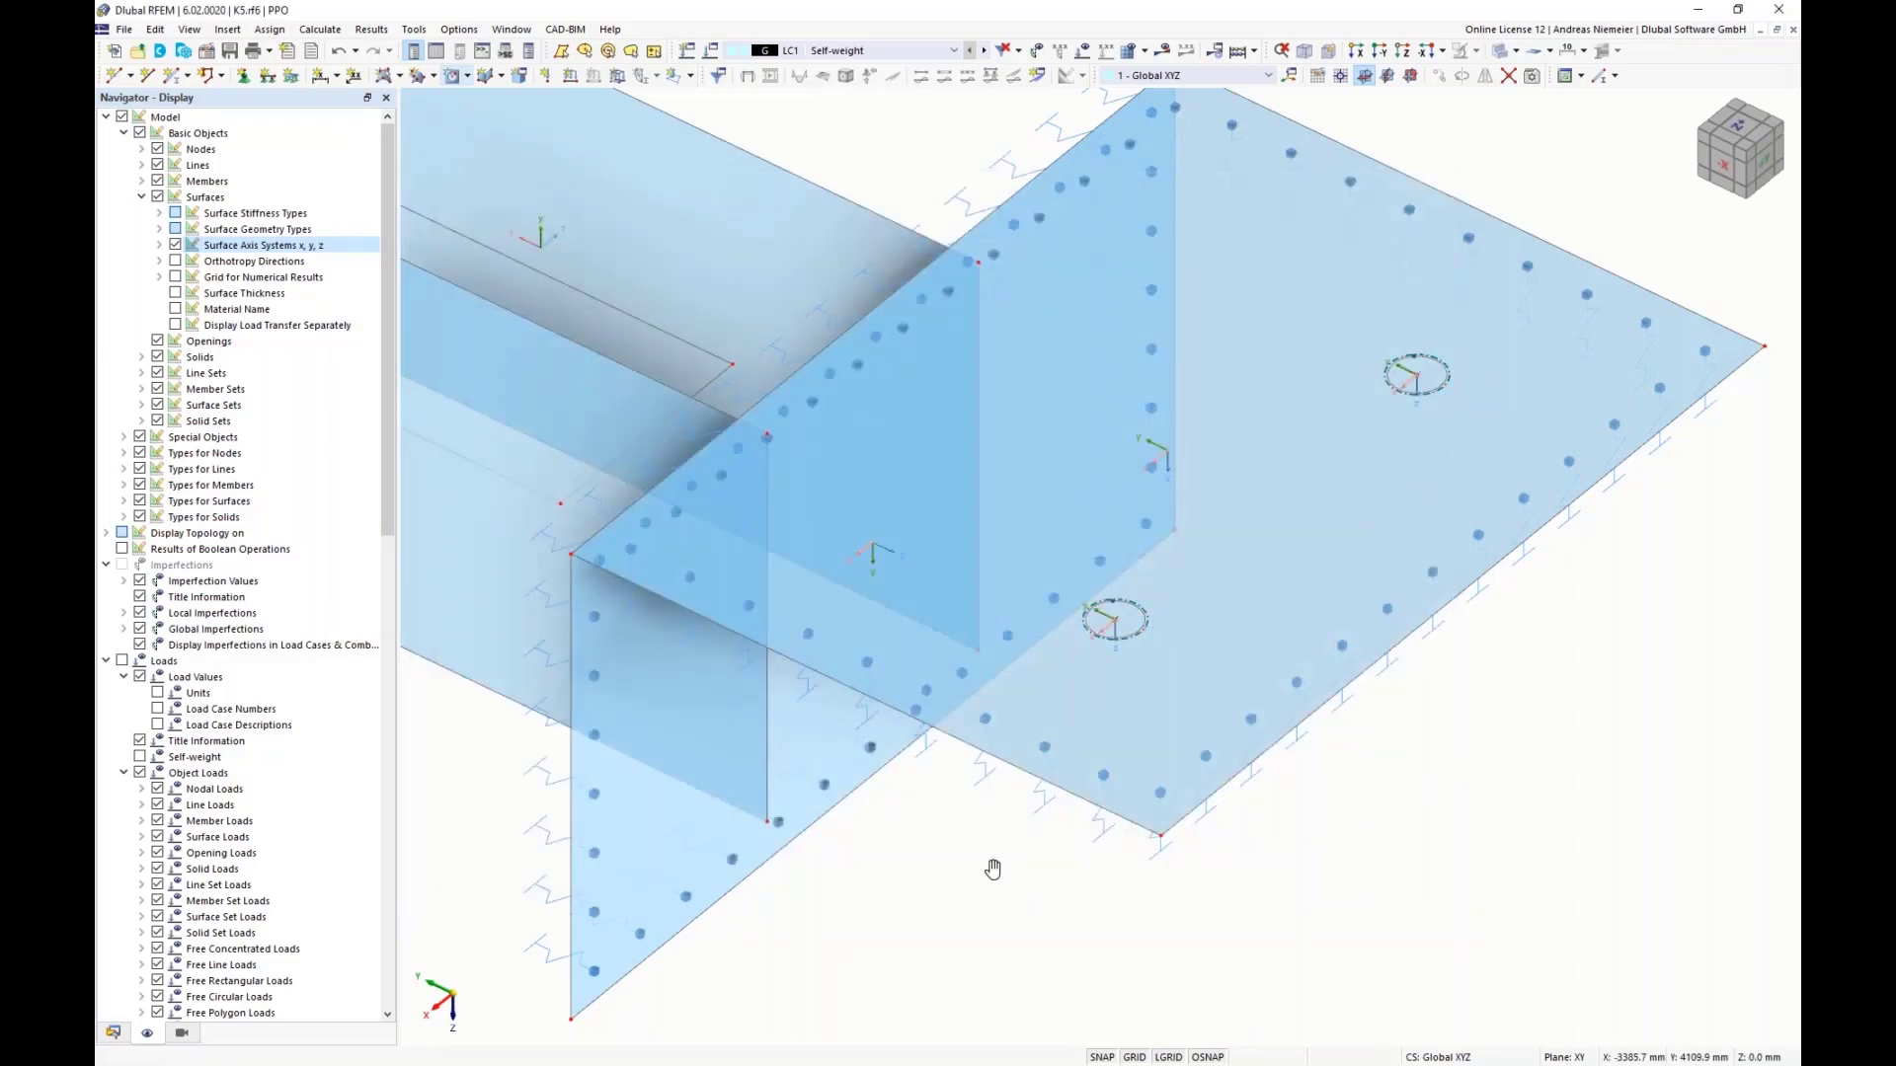
# Step: Create a nodal support with uX, uY and uZ fixed and all rotations free, and assign it to the centre of the negative-X bolt hole
pyautogui.keyDown('ctrl'); pyautogui.moveTo(991, 871); pyautogui.dragTo(1087, 913, button='middle'); pyautogui.keyUp('ctrl')
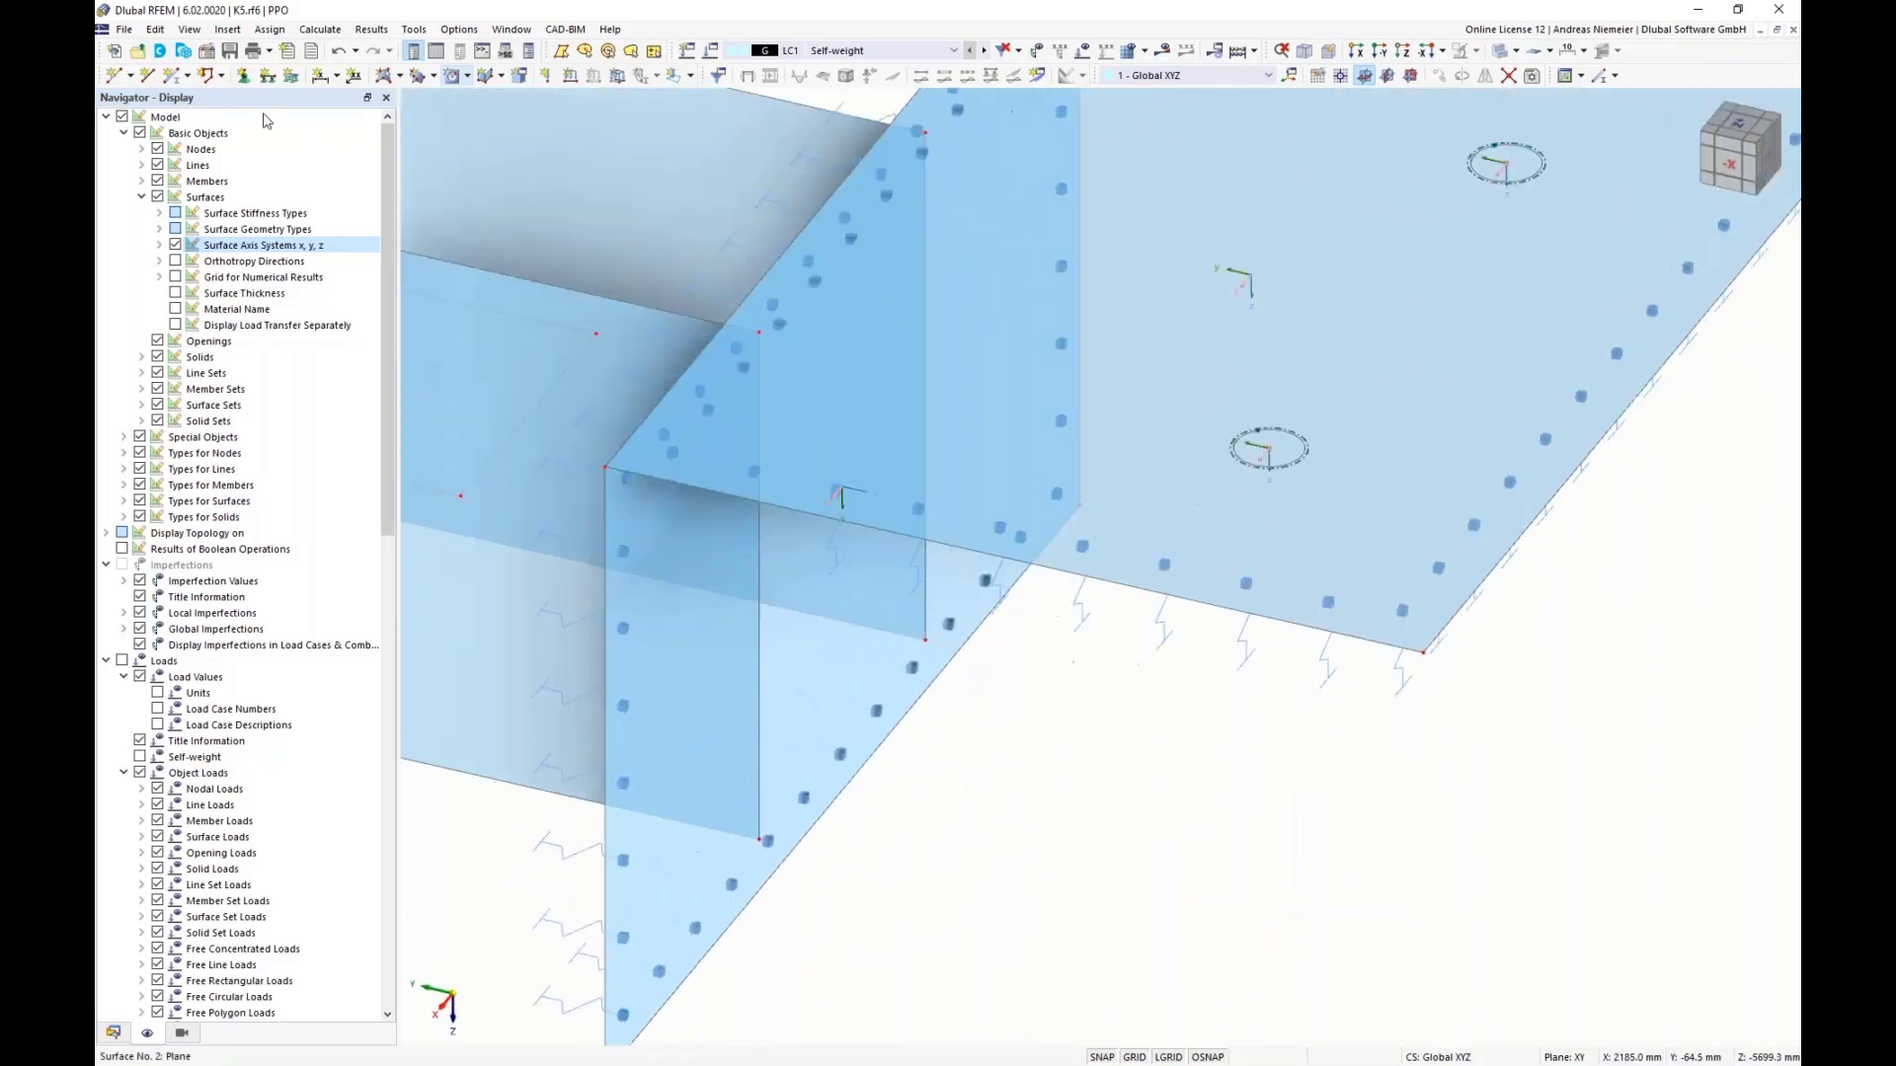
pyautogui.click(244, 75)
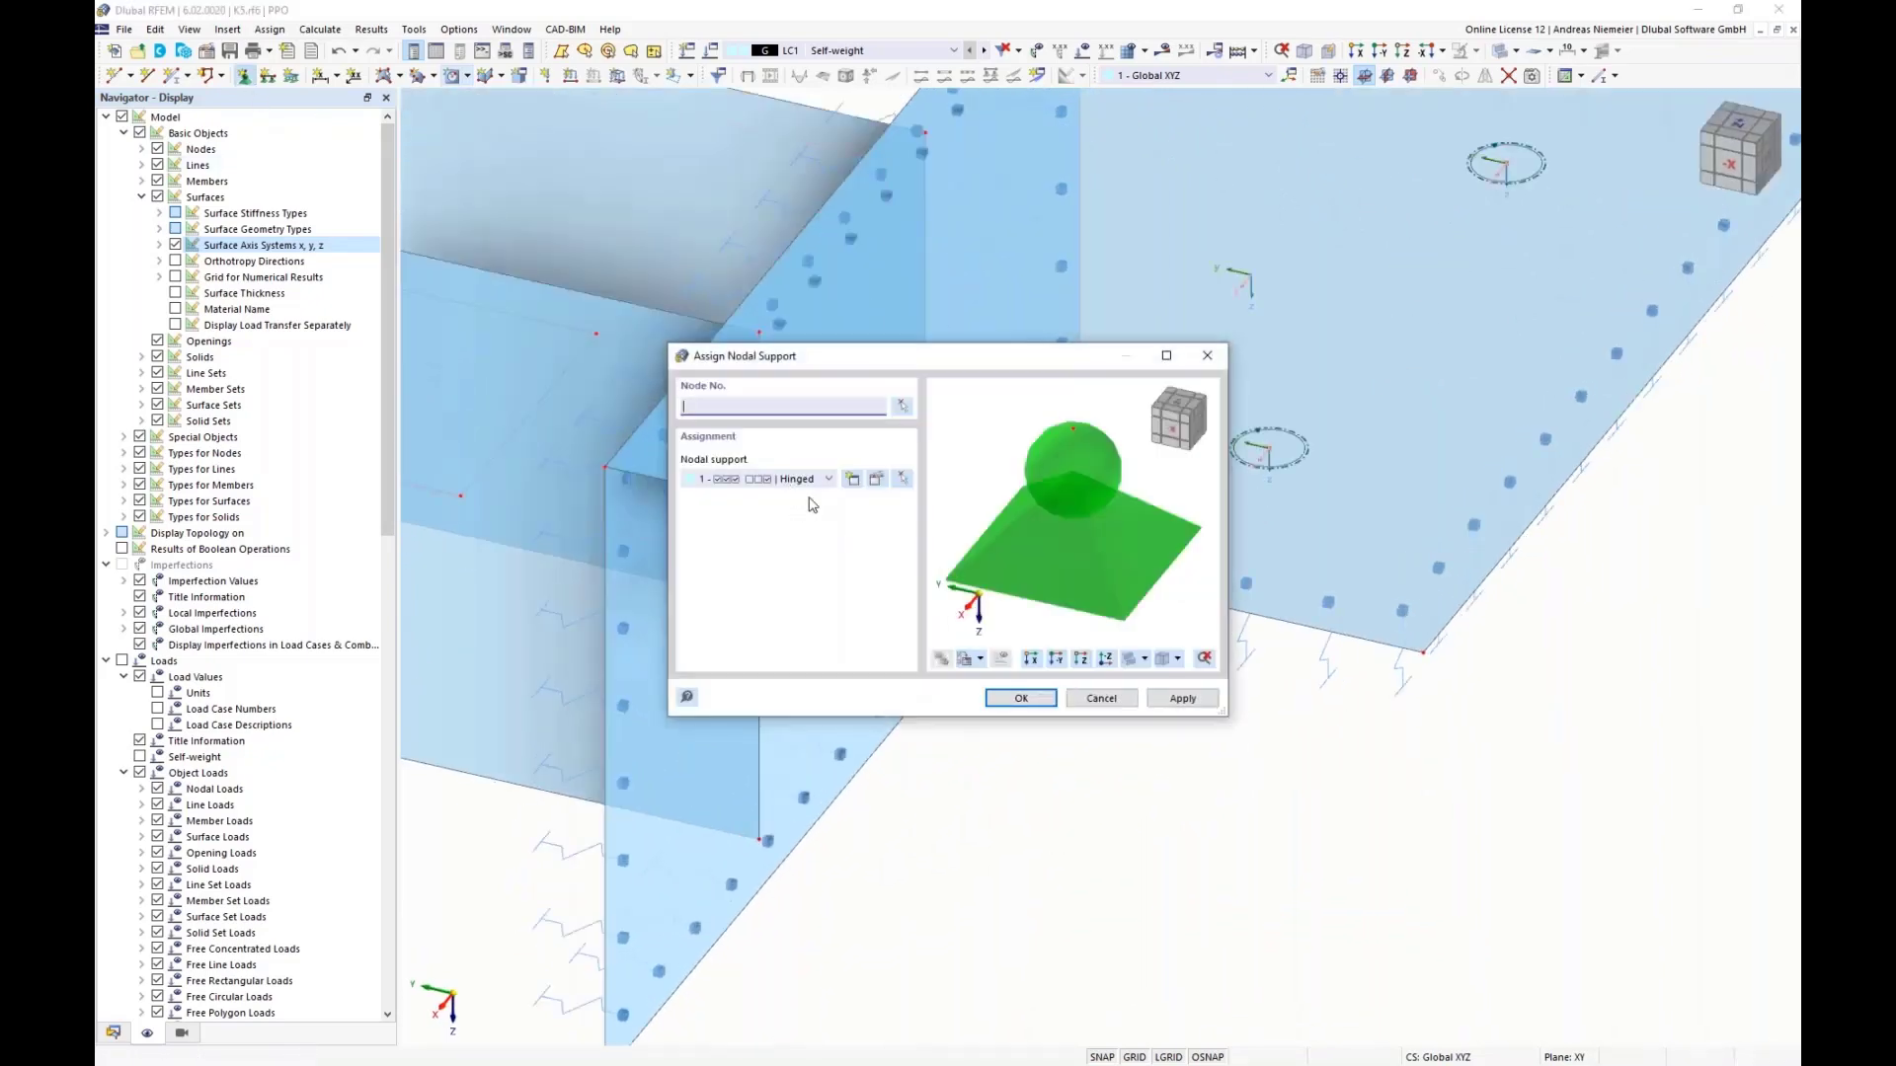
pyautogui.click(853, 480)
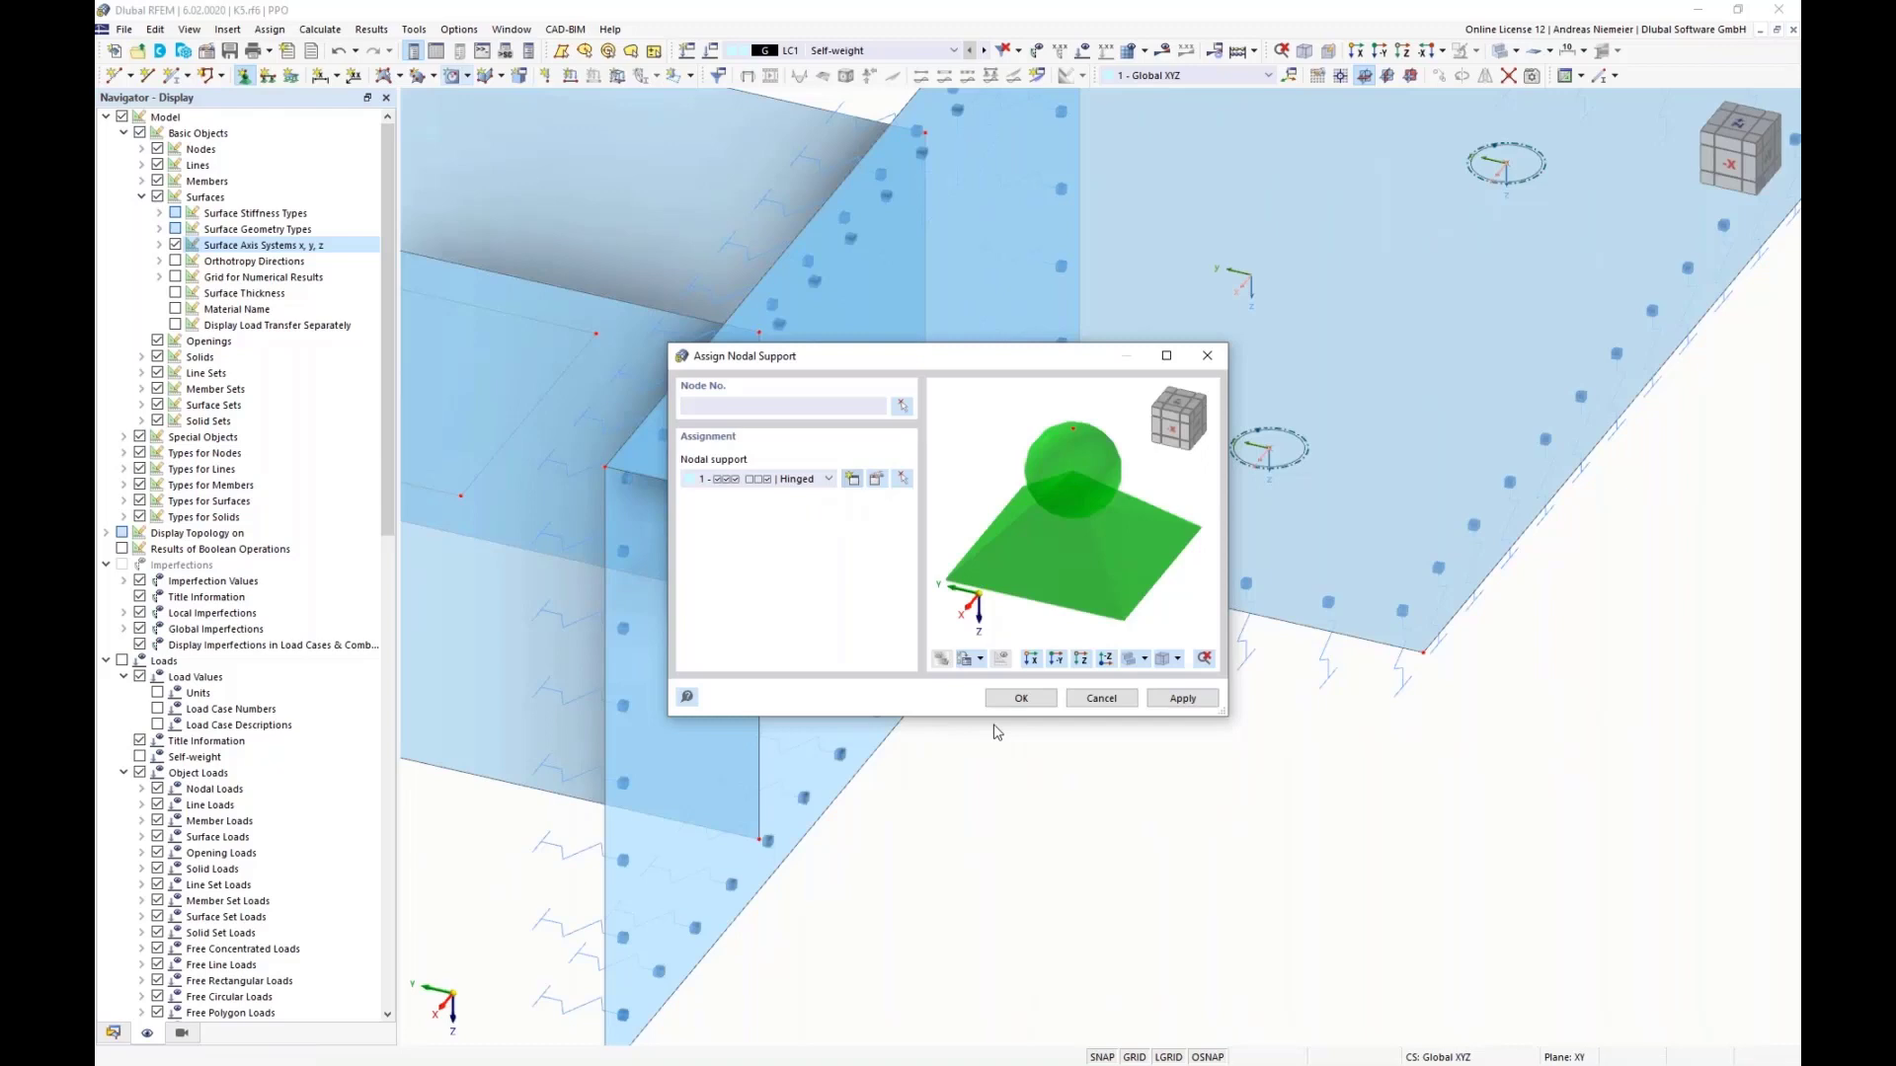
pyautogui.click(852, 480)
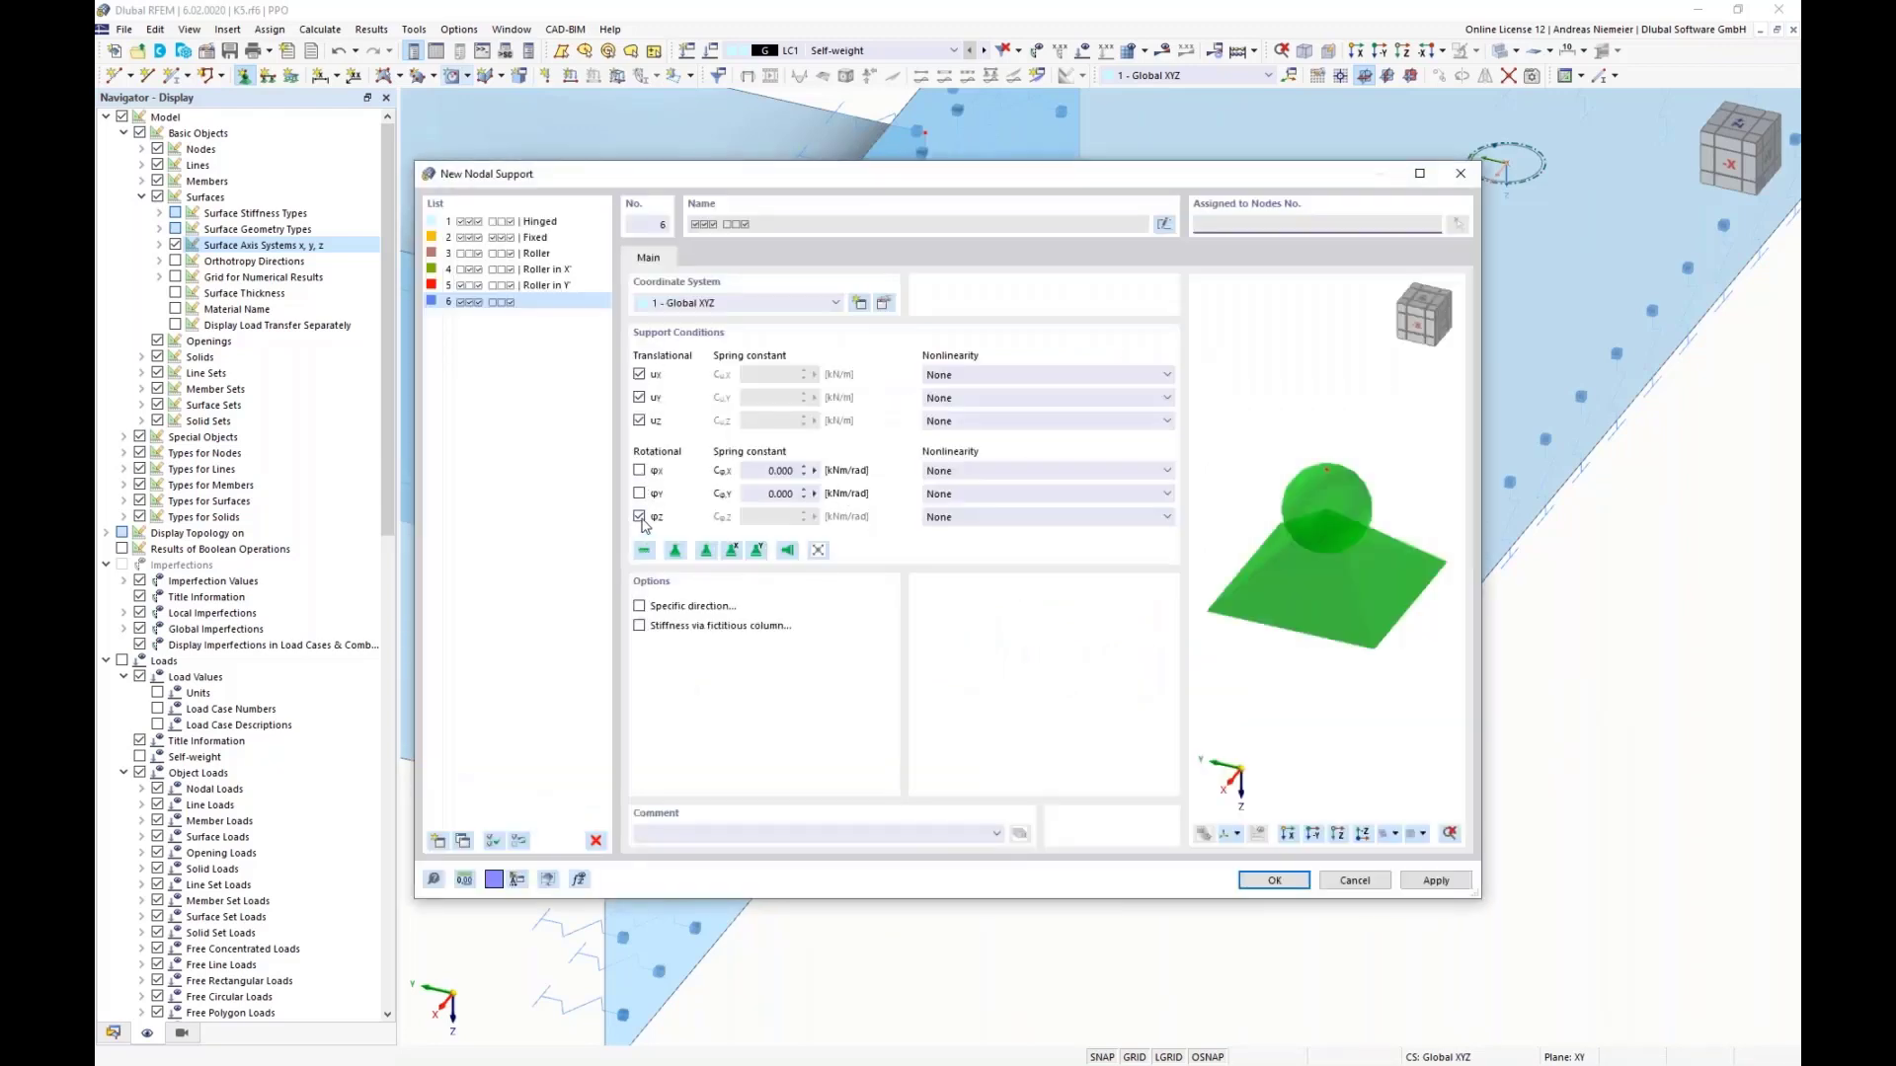
pyautogui.click(640, 517)
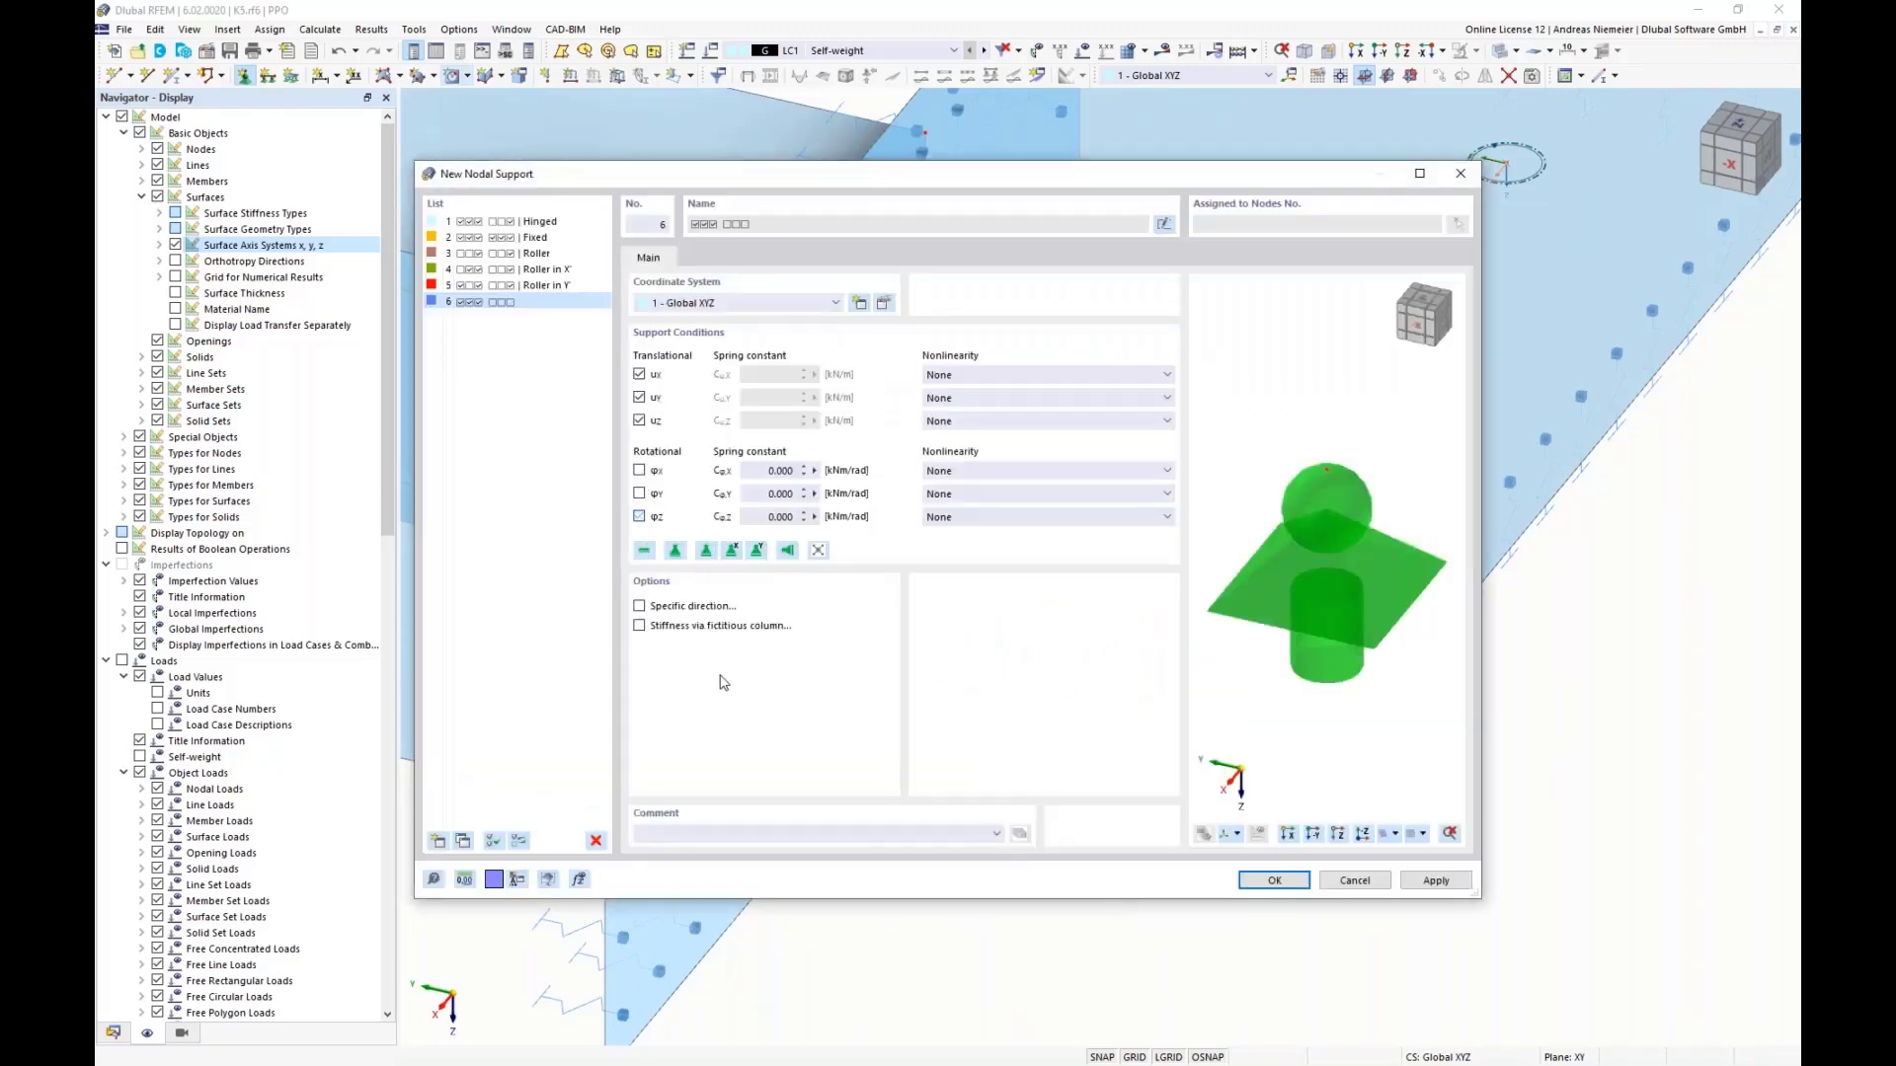
pyautogui.click(1273, 880)
pyautogui.click(1027, 697)
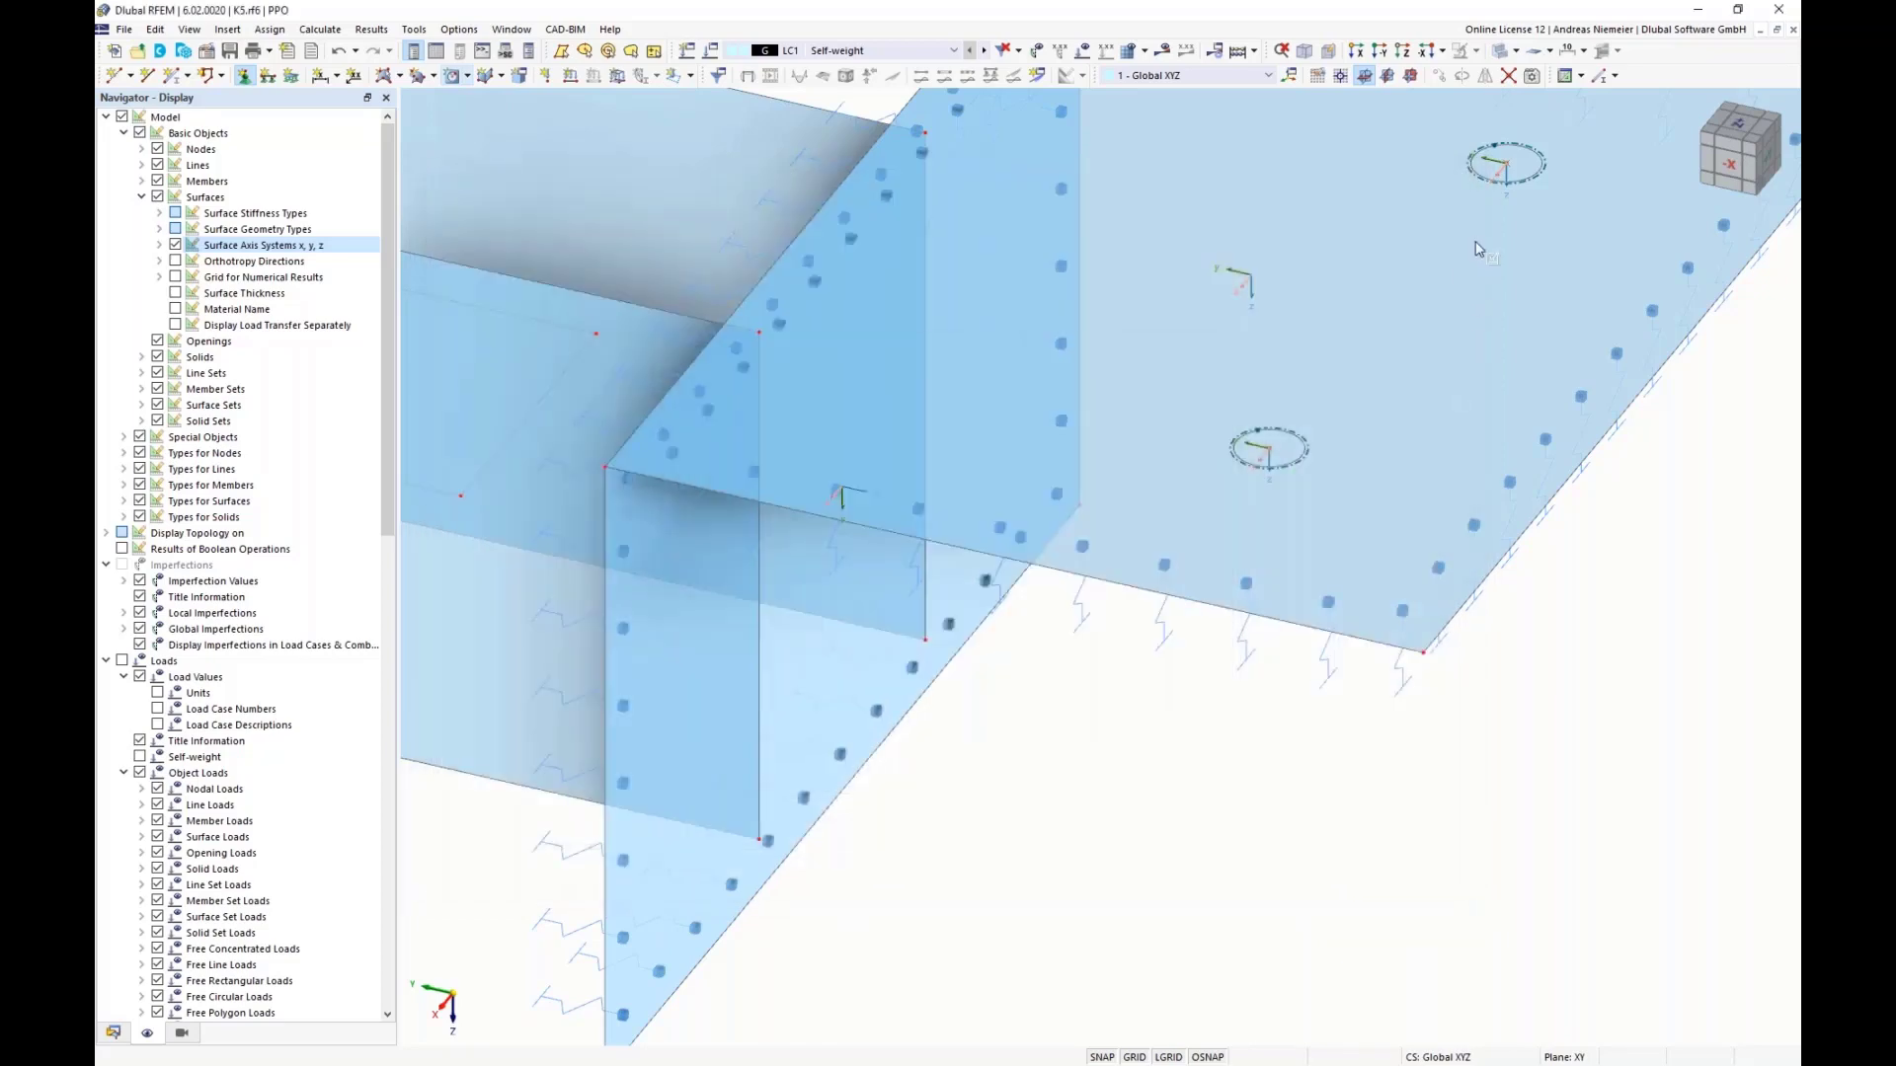
pyautogui.click(1509, 170)
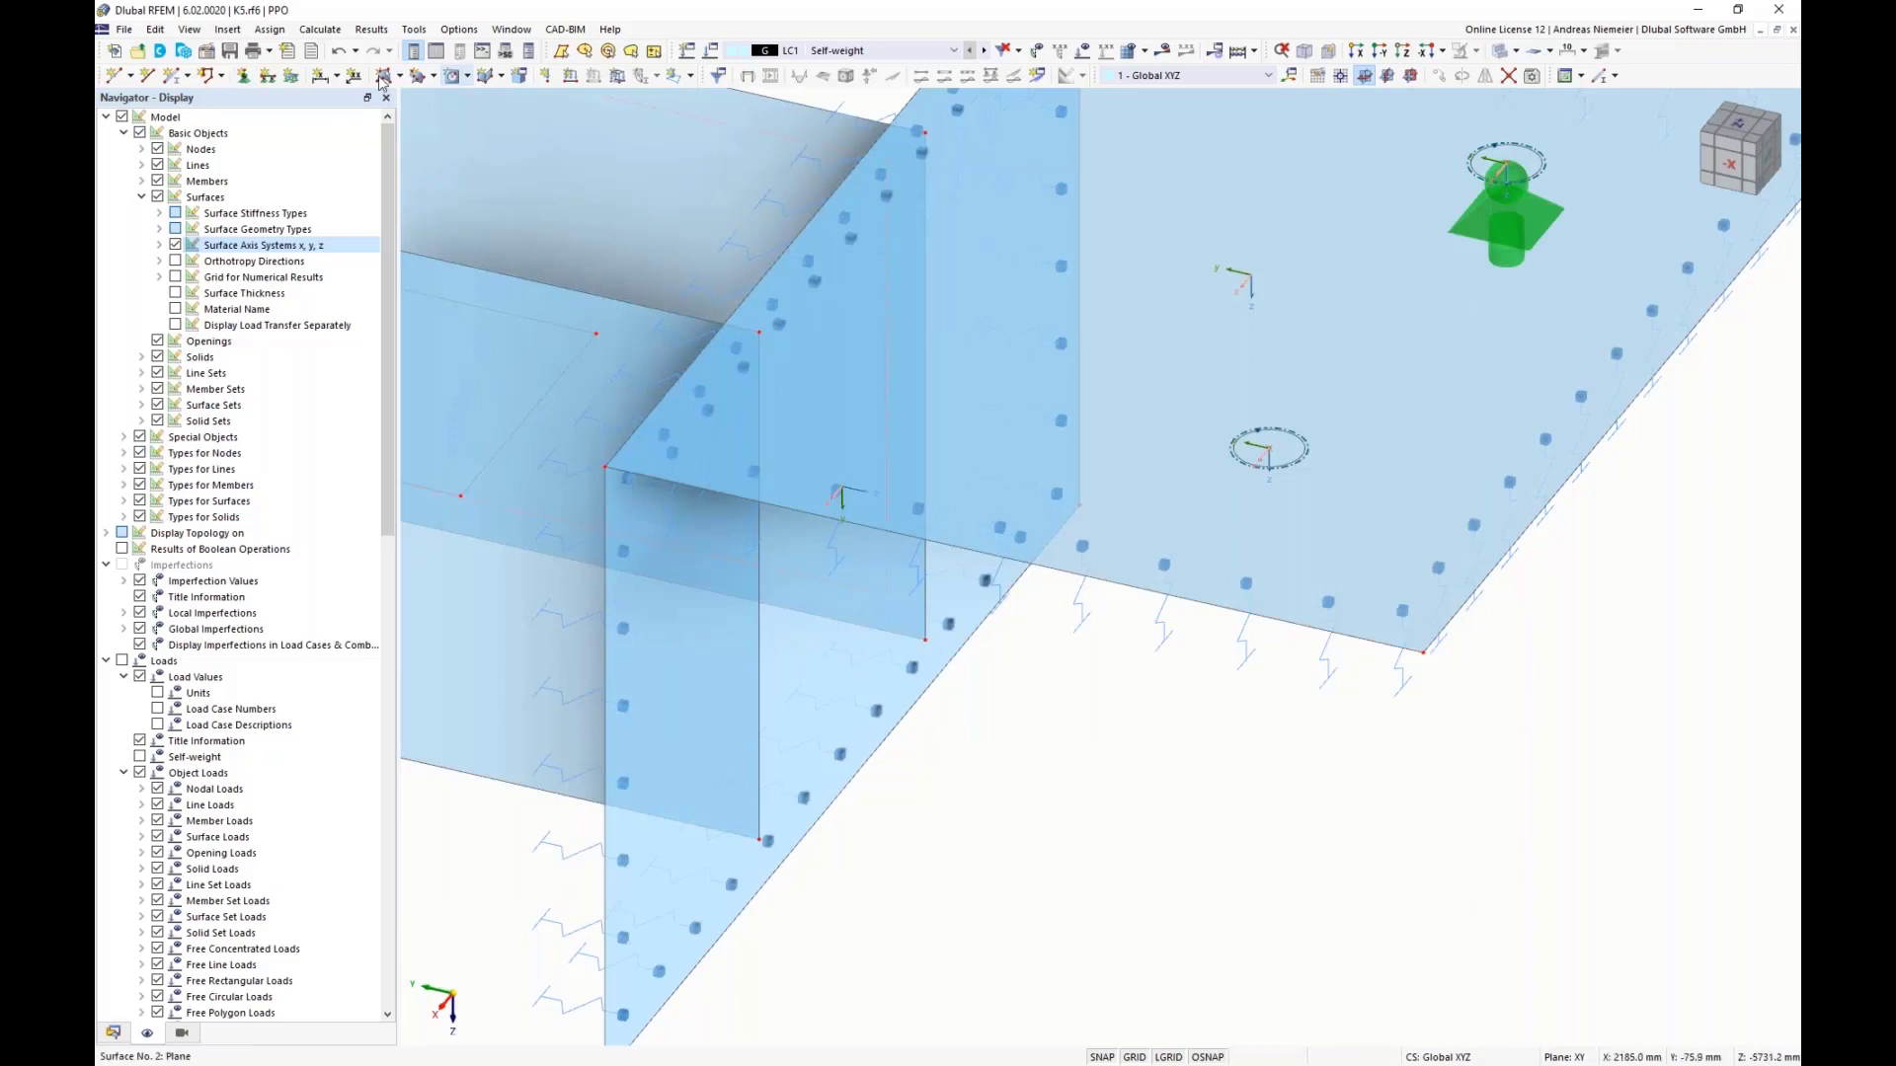
# Step: Create a nodal support with only uY and uZ fixed and assign it to the centre of the positive-X bolt hole
pyautogui.click(249, 77)
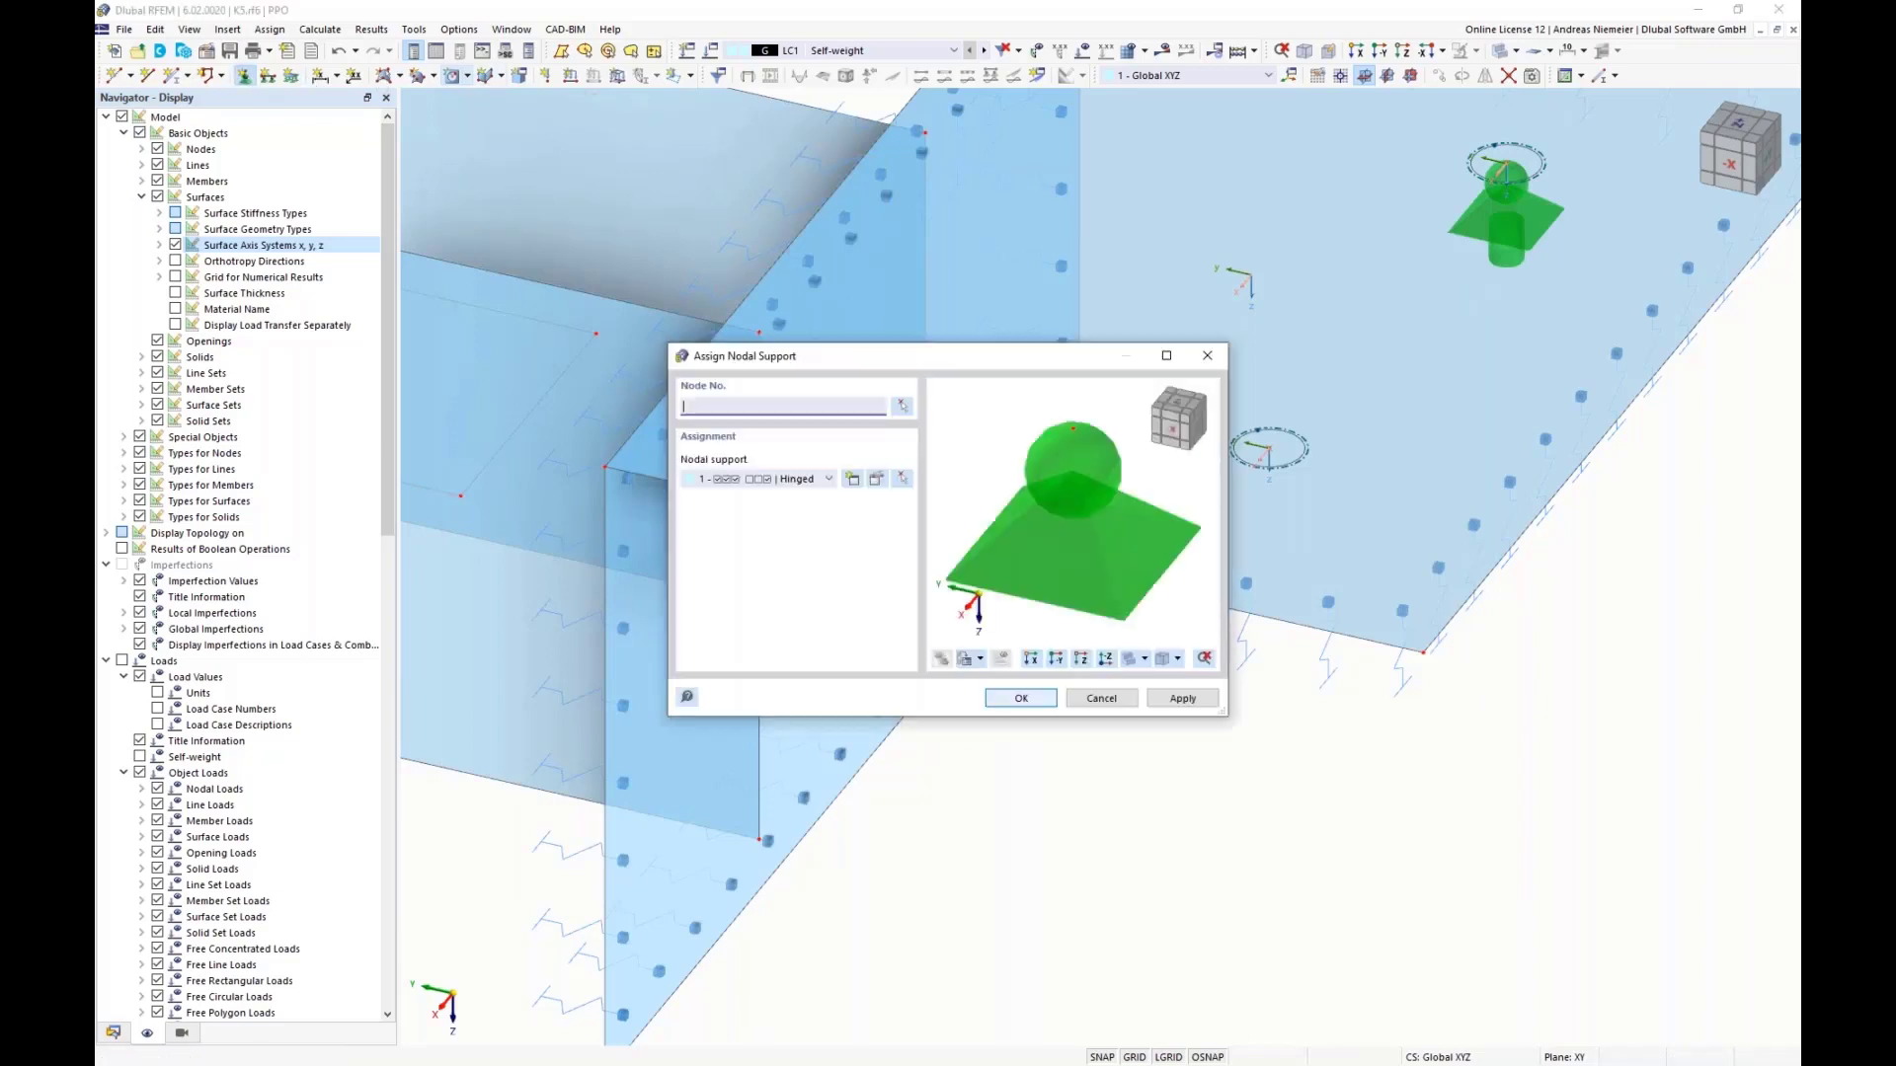
pyautogui.click(852, 479)
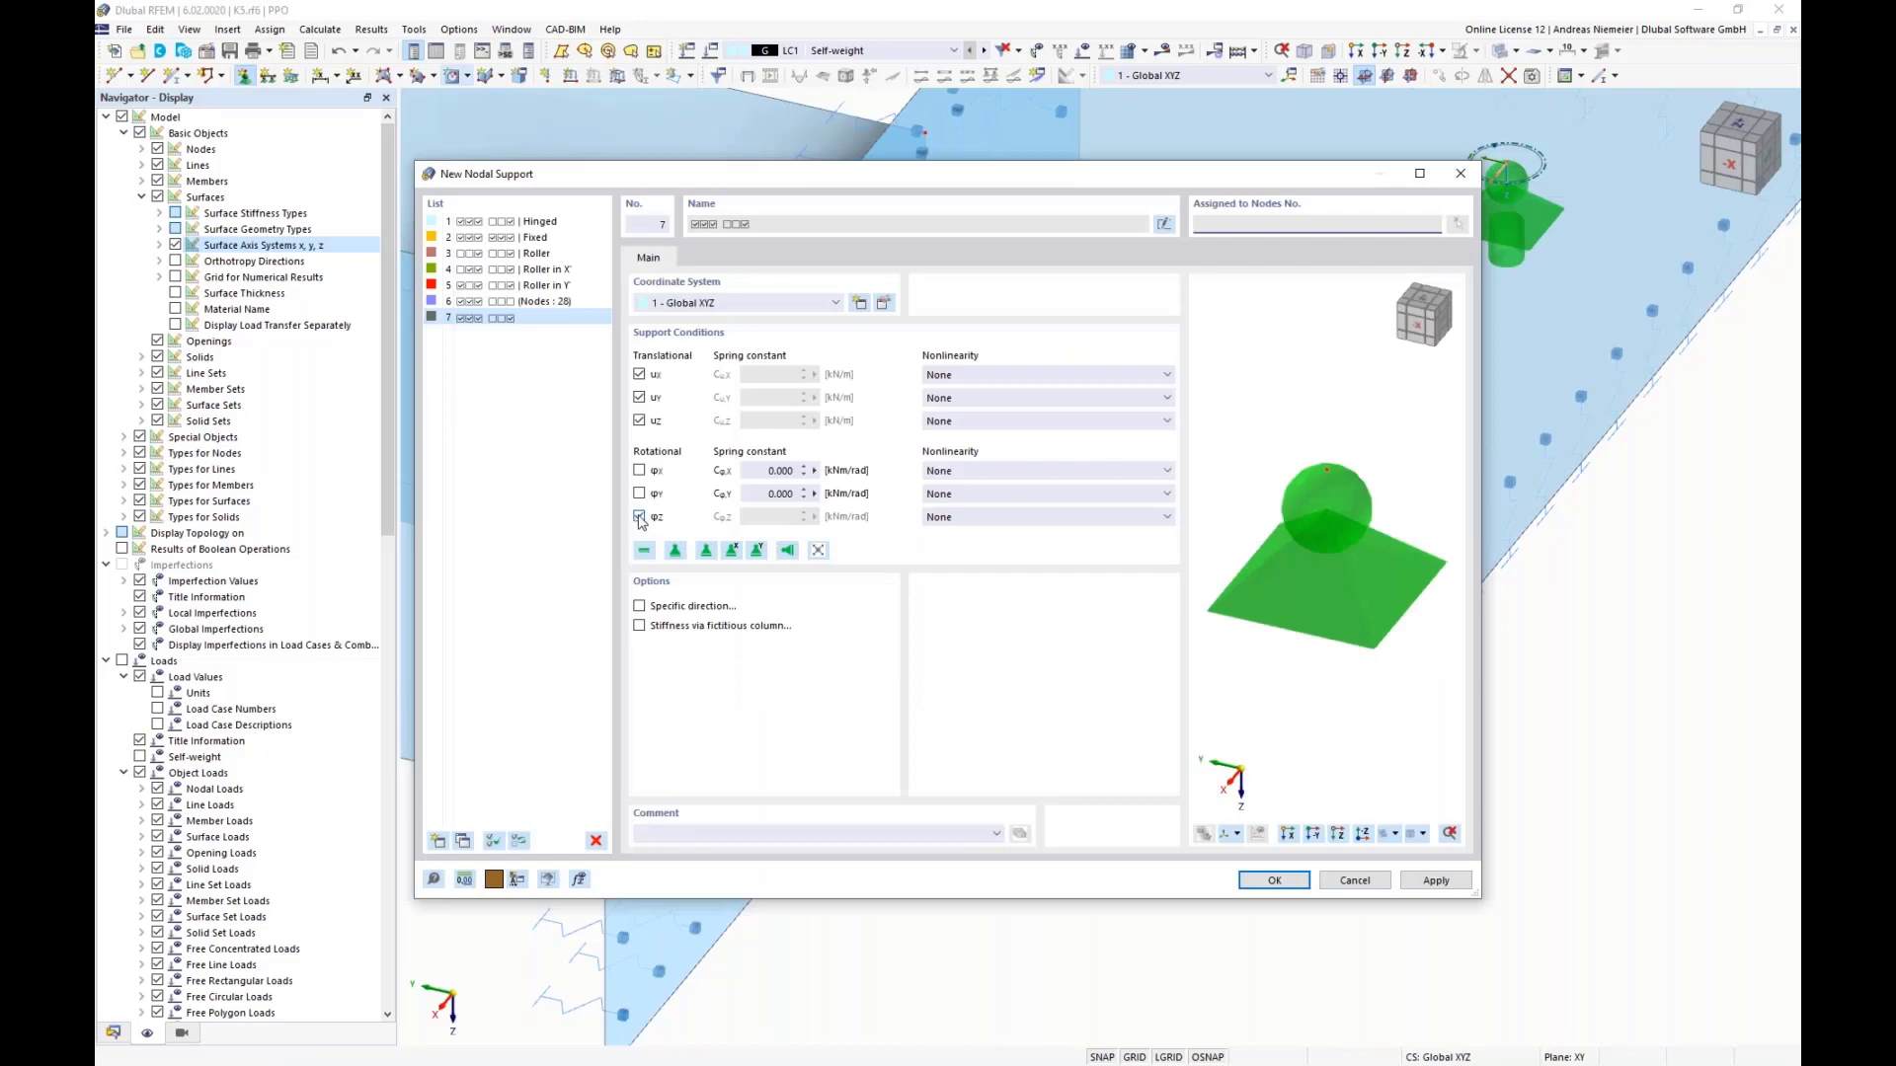
pyautogui.click(639, 517)
pyautogui.click(639, 374)
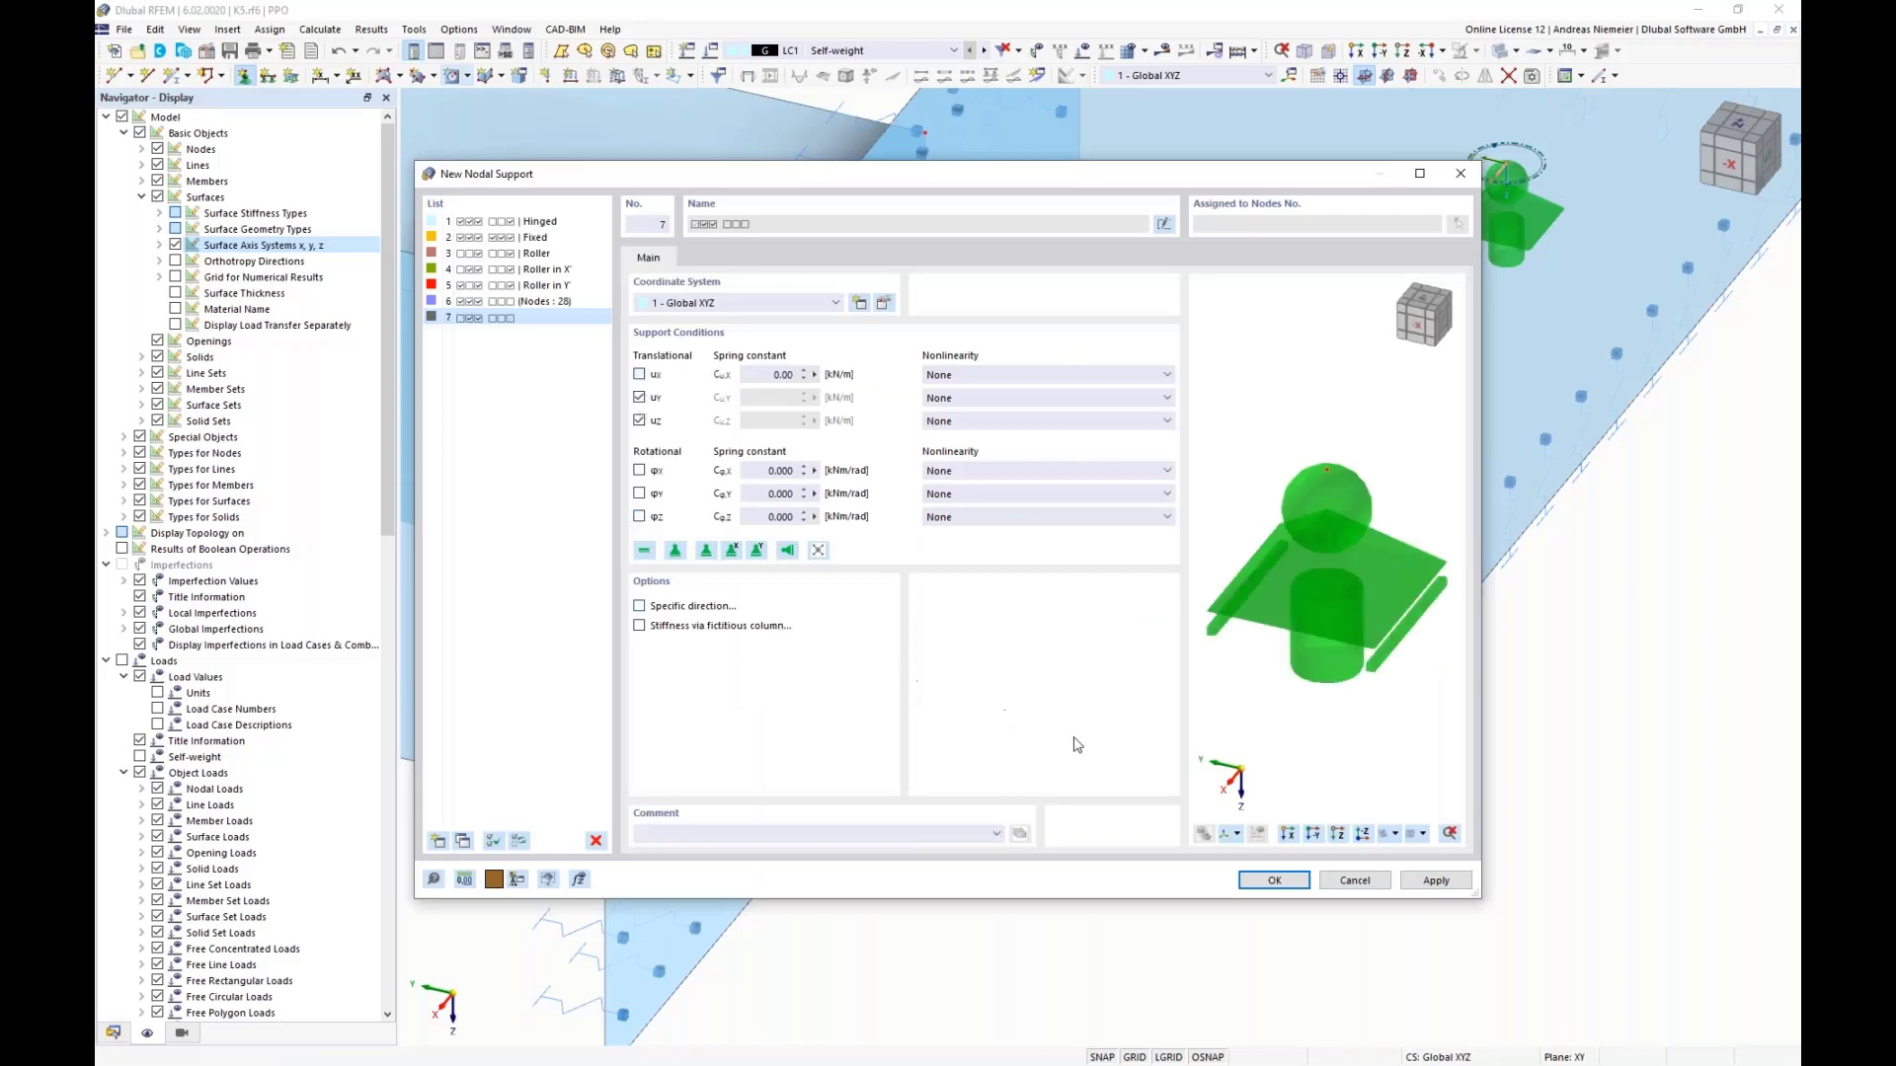
pyautogui.click(1267, 883)
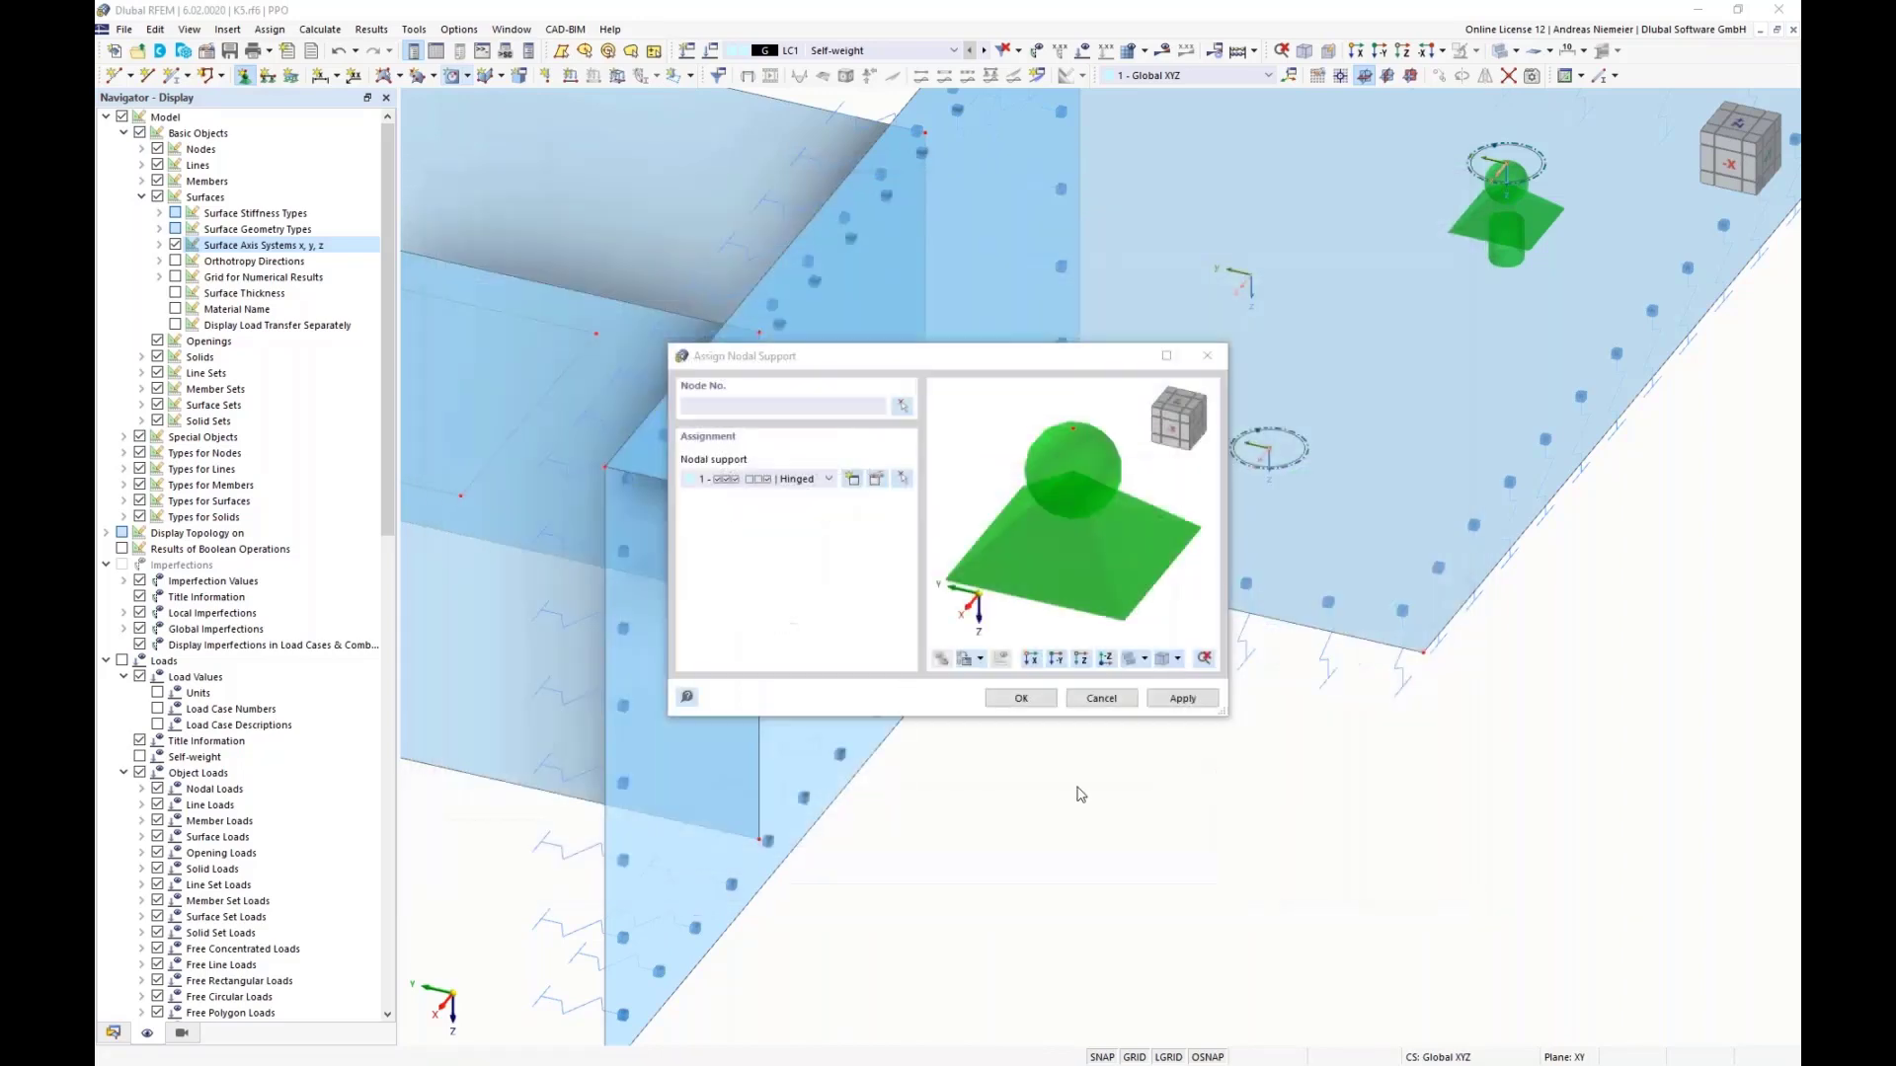
pyautogui.click(1020, 698)
pyautogui.click(1277, 539)
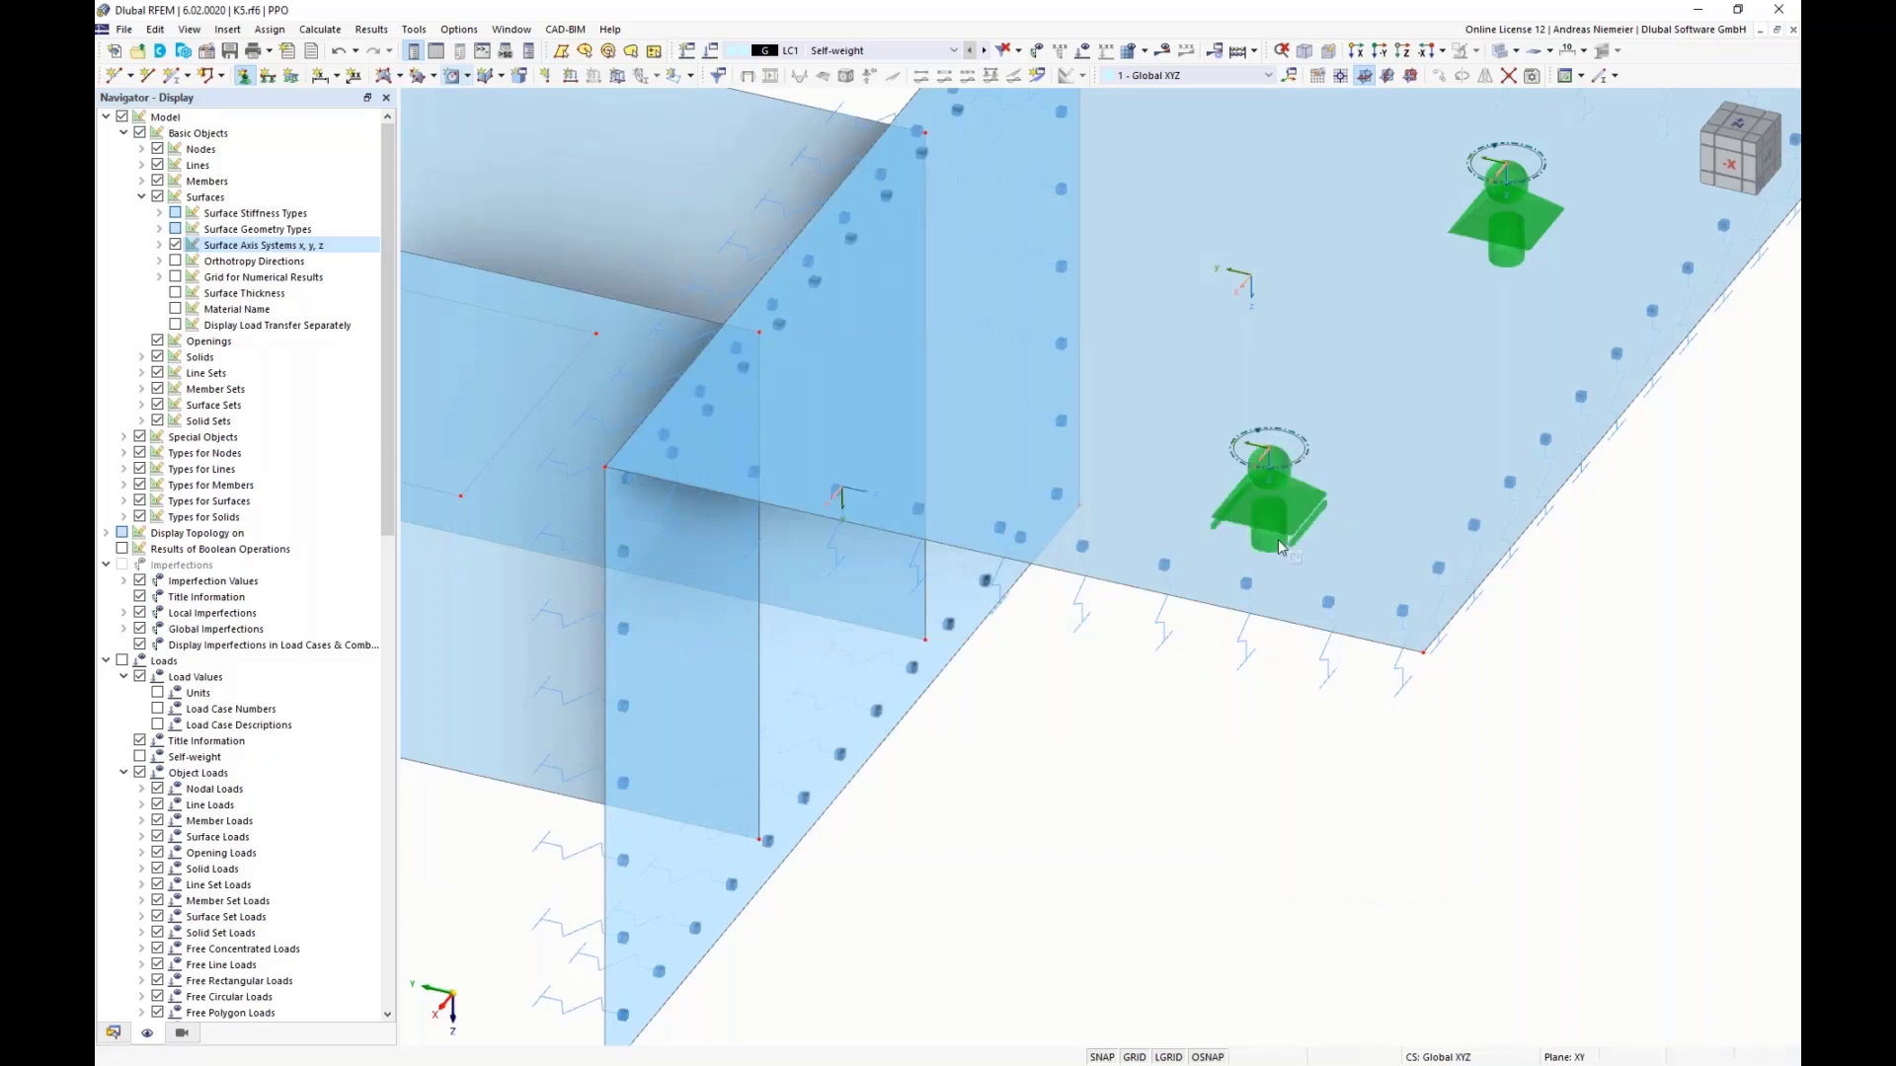
# Step: Set a new work plane origin and draw a line parallel to X through the node between the fin plates, extending beyond both plates
pyautogui.scroll(-3, 1172, 689)
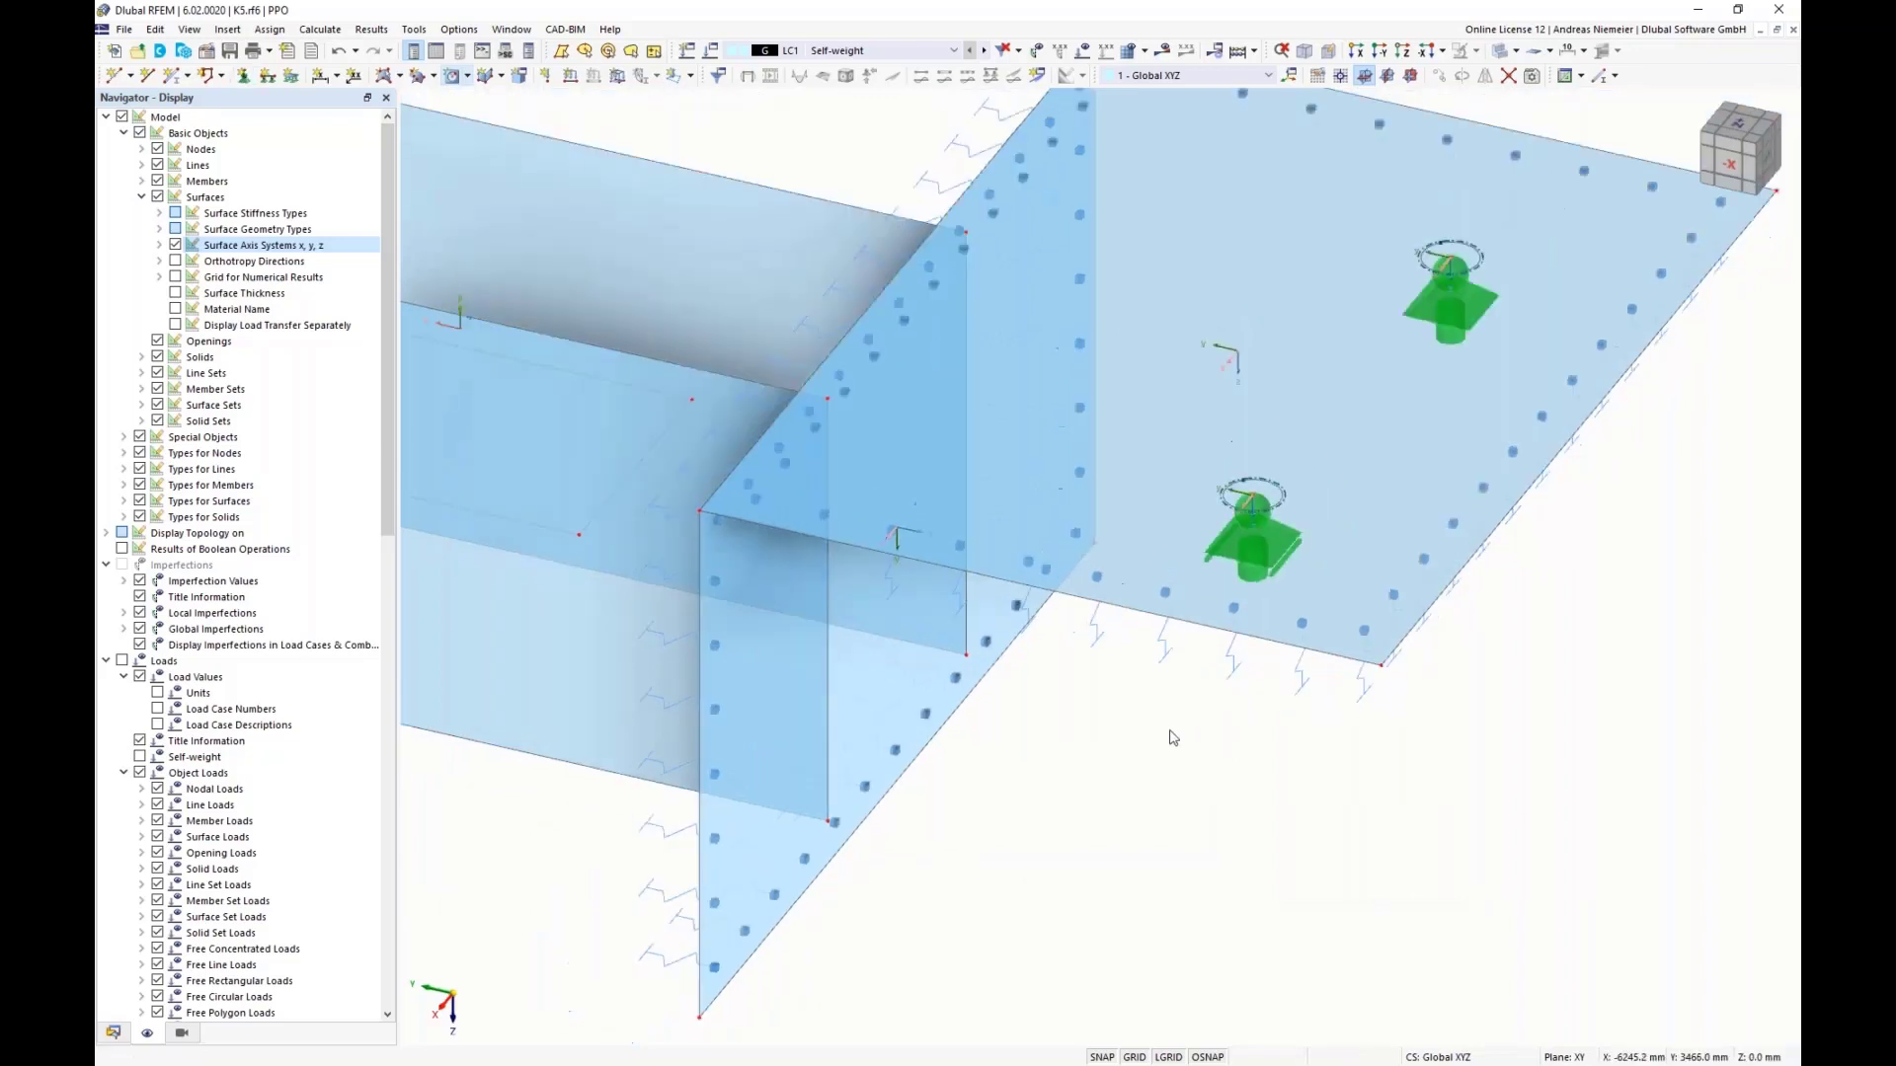
pyautogui.keyDown('ctrl'); pyautogui.moveTo(1168, 728); pyautogui.dragTo(974, 758, button='middle'); pyautogui.keyUp('ctrl')
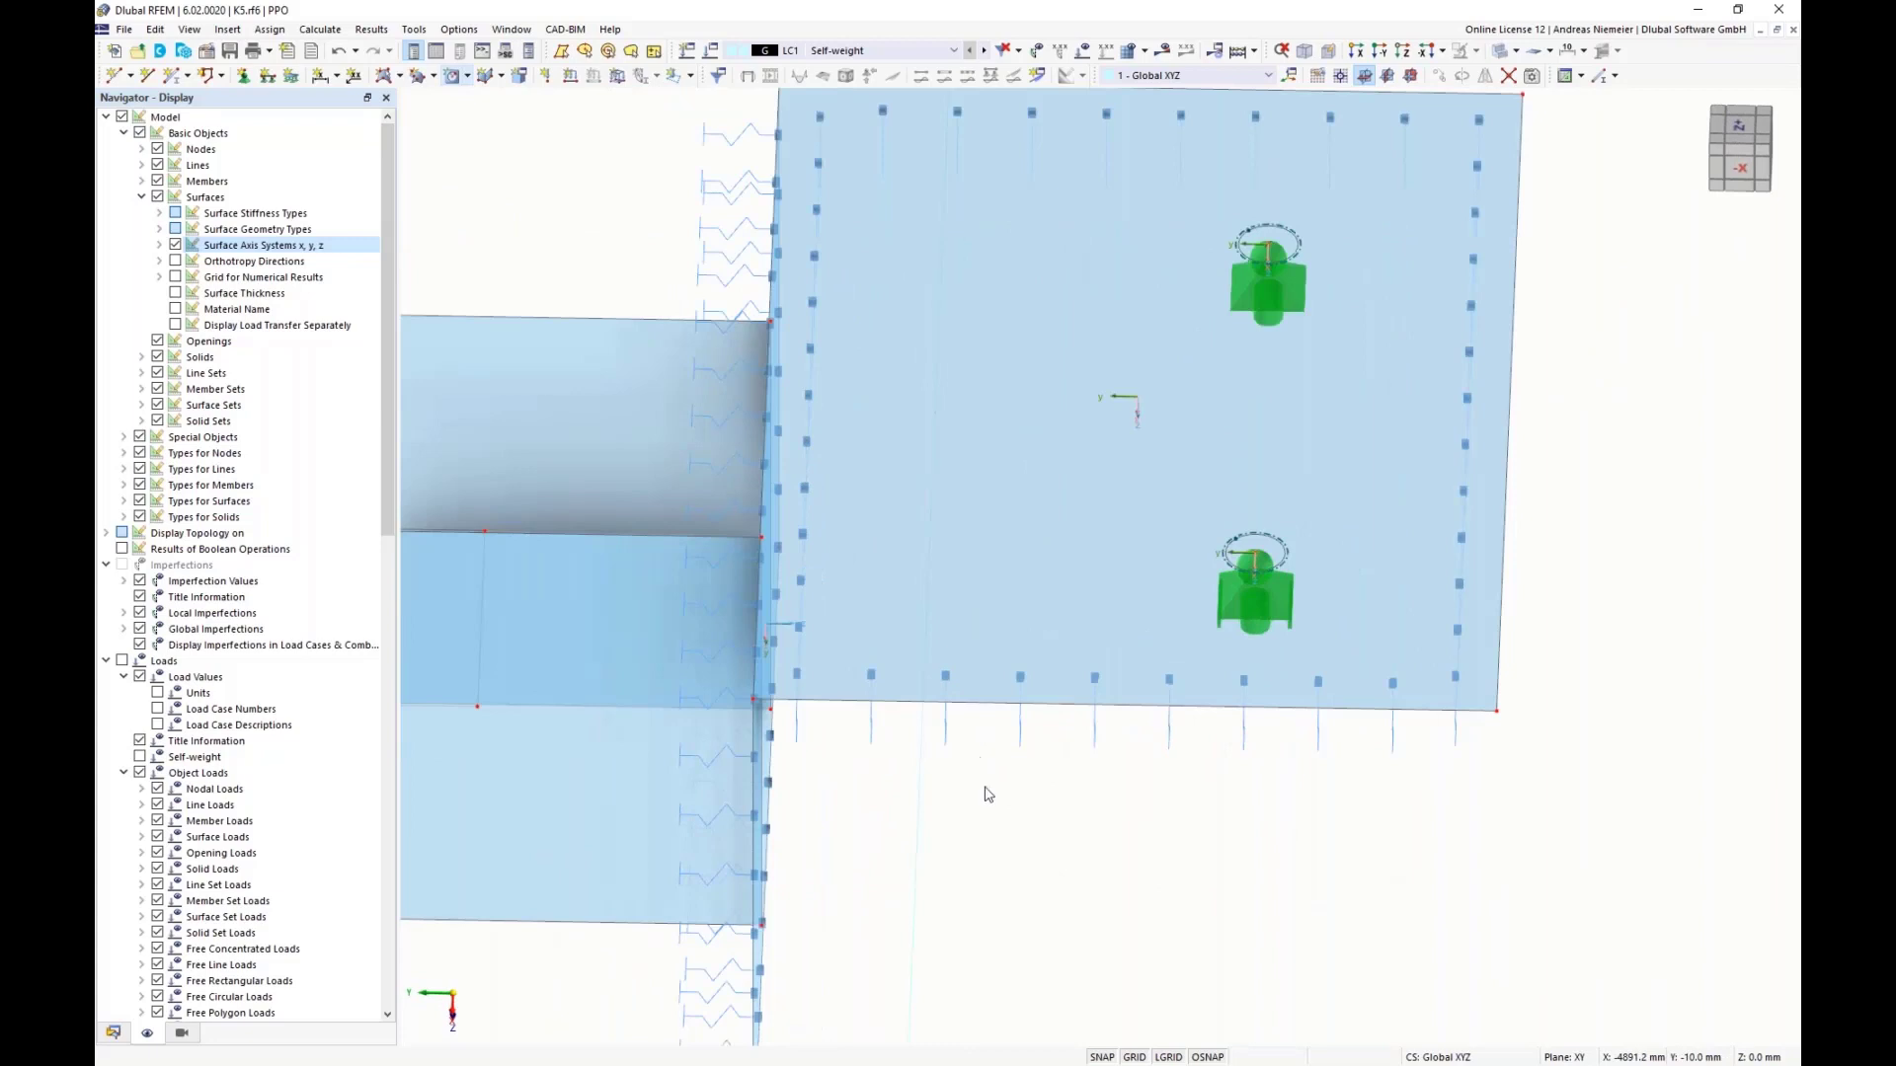
pyautogui.press('F7')
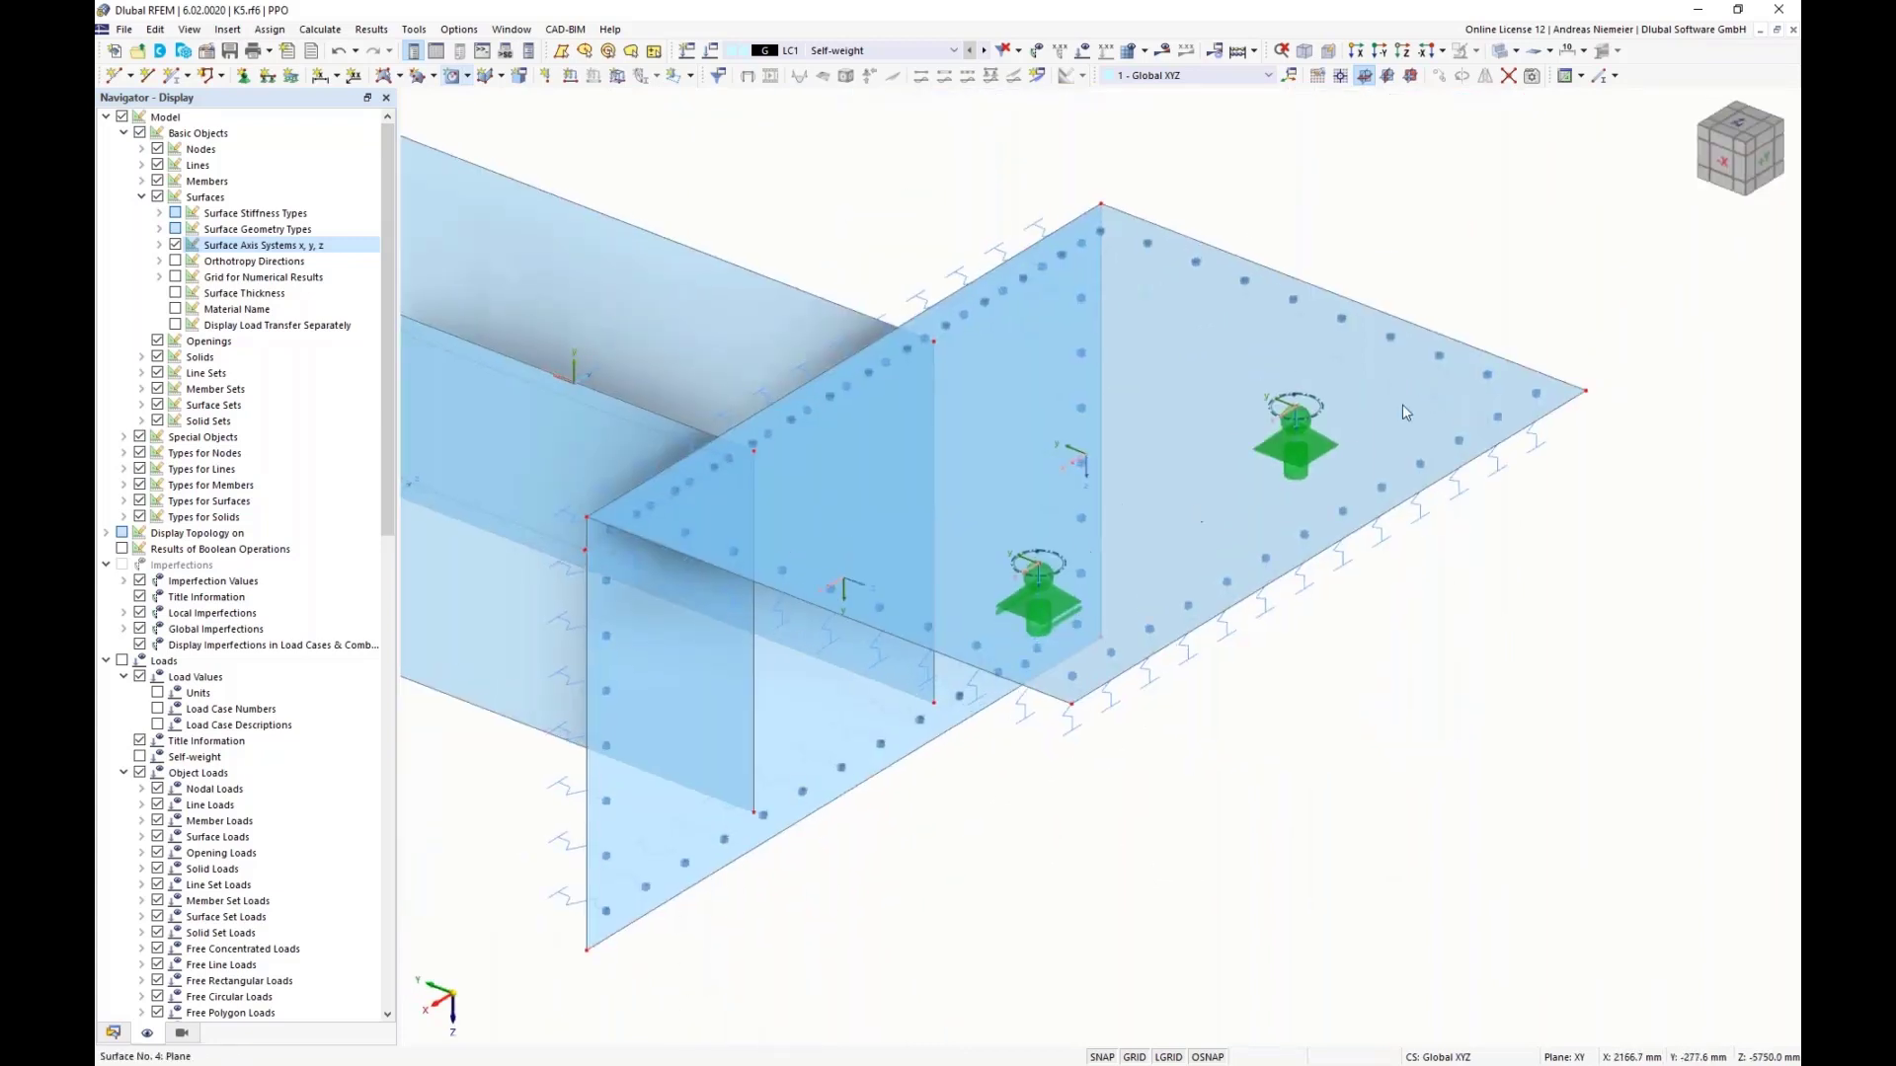
pyautogui.scroll(-2, 990, 846)
pyautogui.keyDown('ctrl'); pyautogui.moveTo(990, 846); pyautogui.dragTo(1284, 847, button='middle'); pyautogui.keyUp('ctrl')
pyautogui.scroll(-2, 1485, 817)
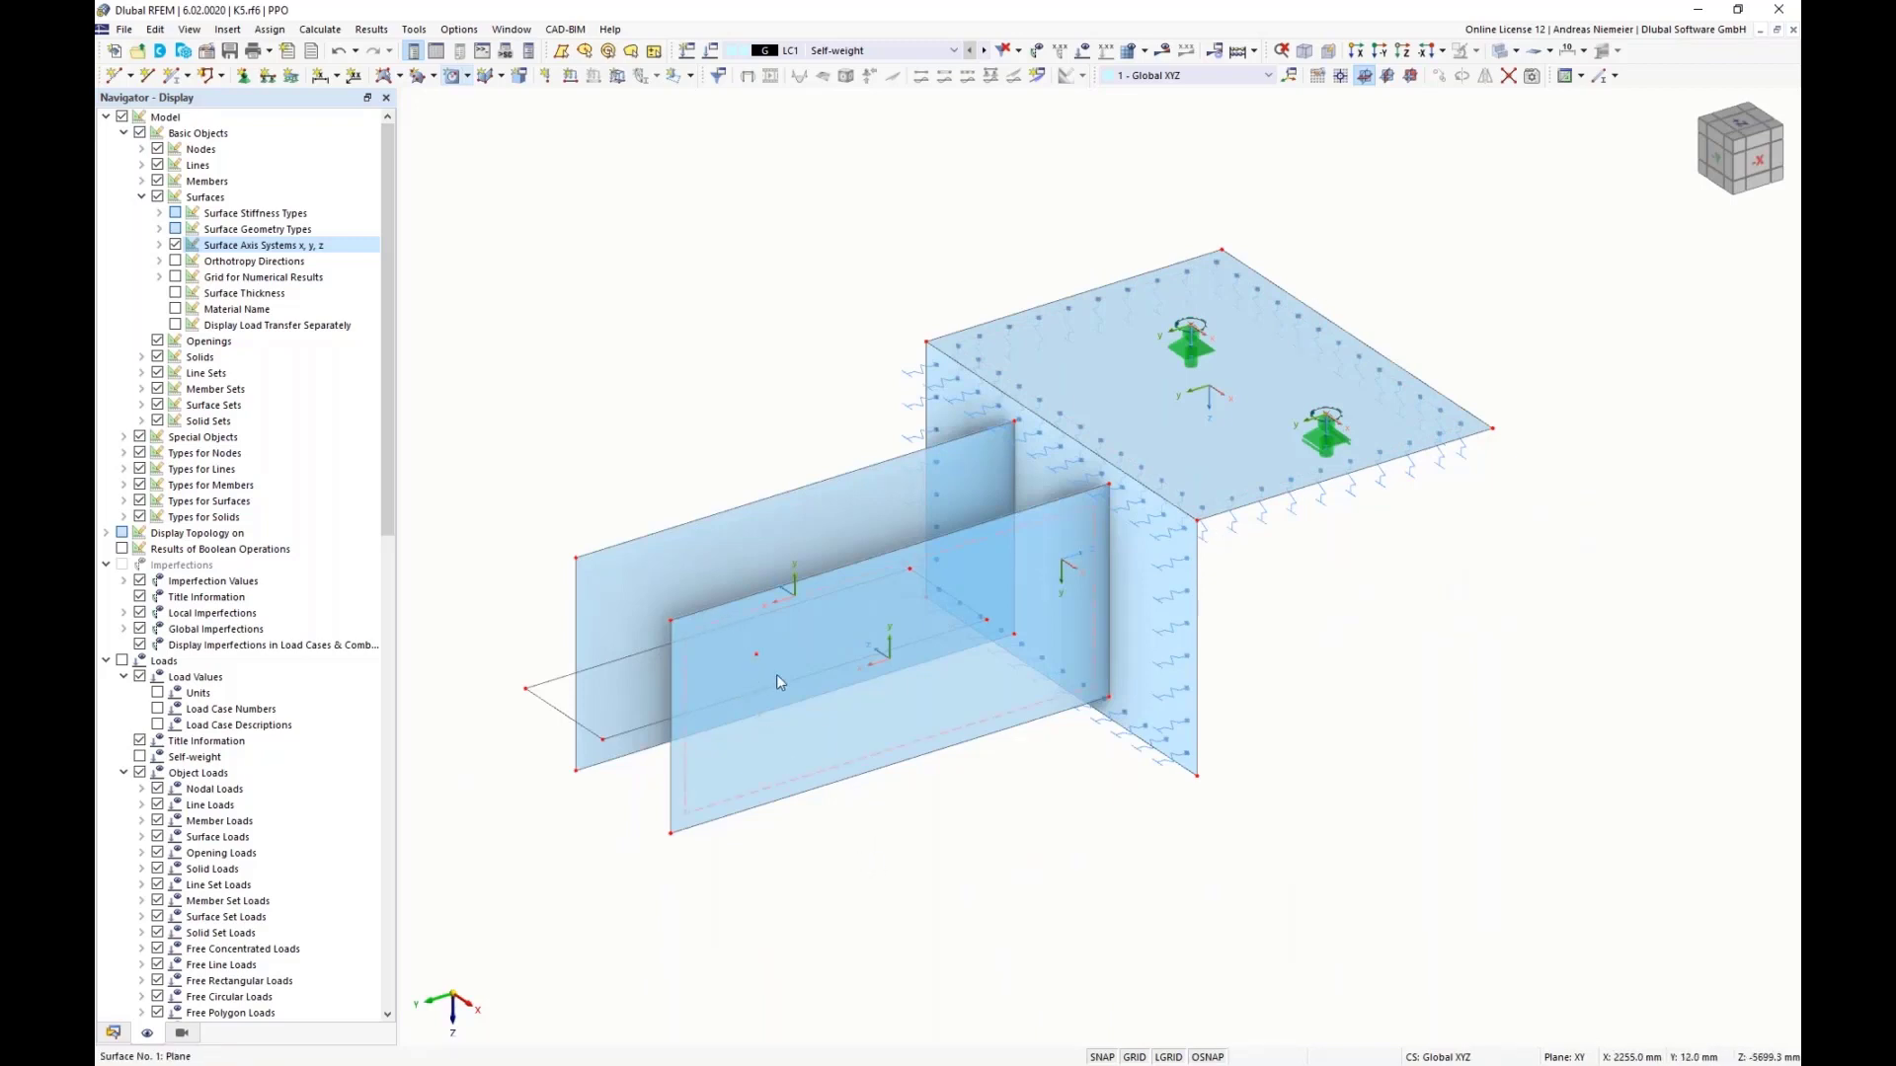
pyautogui.click(1340, 76)
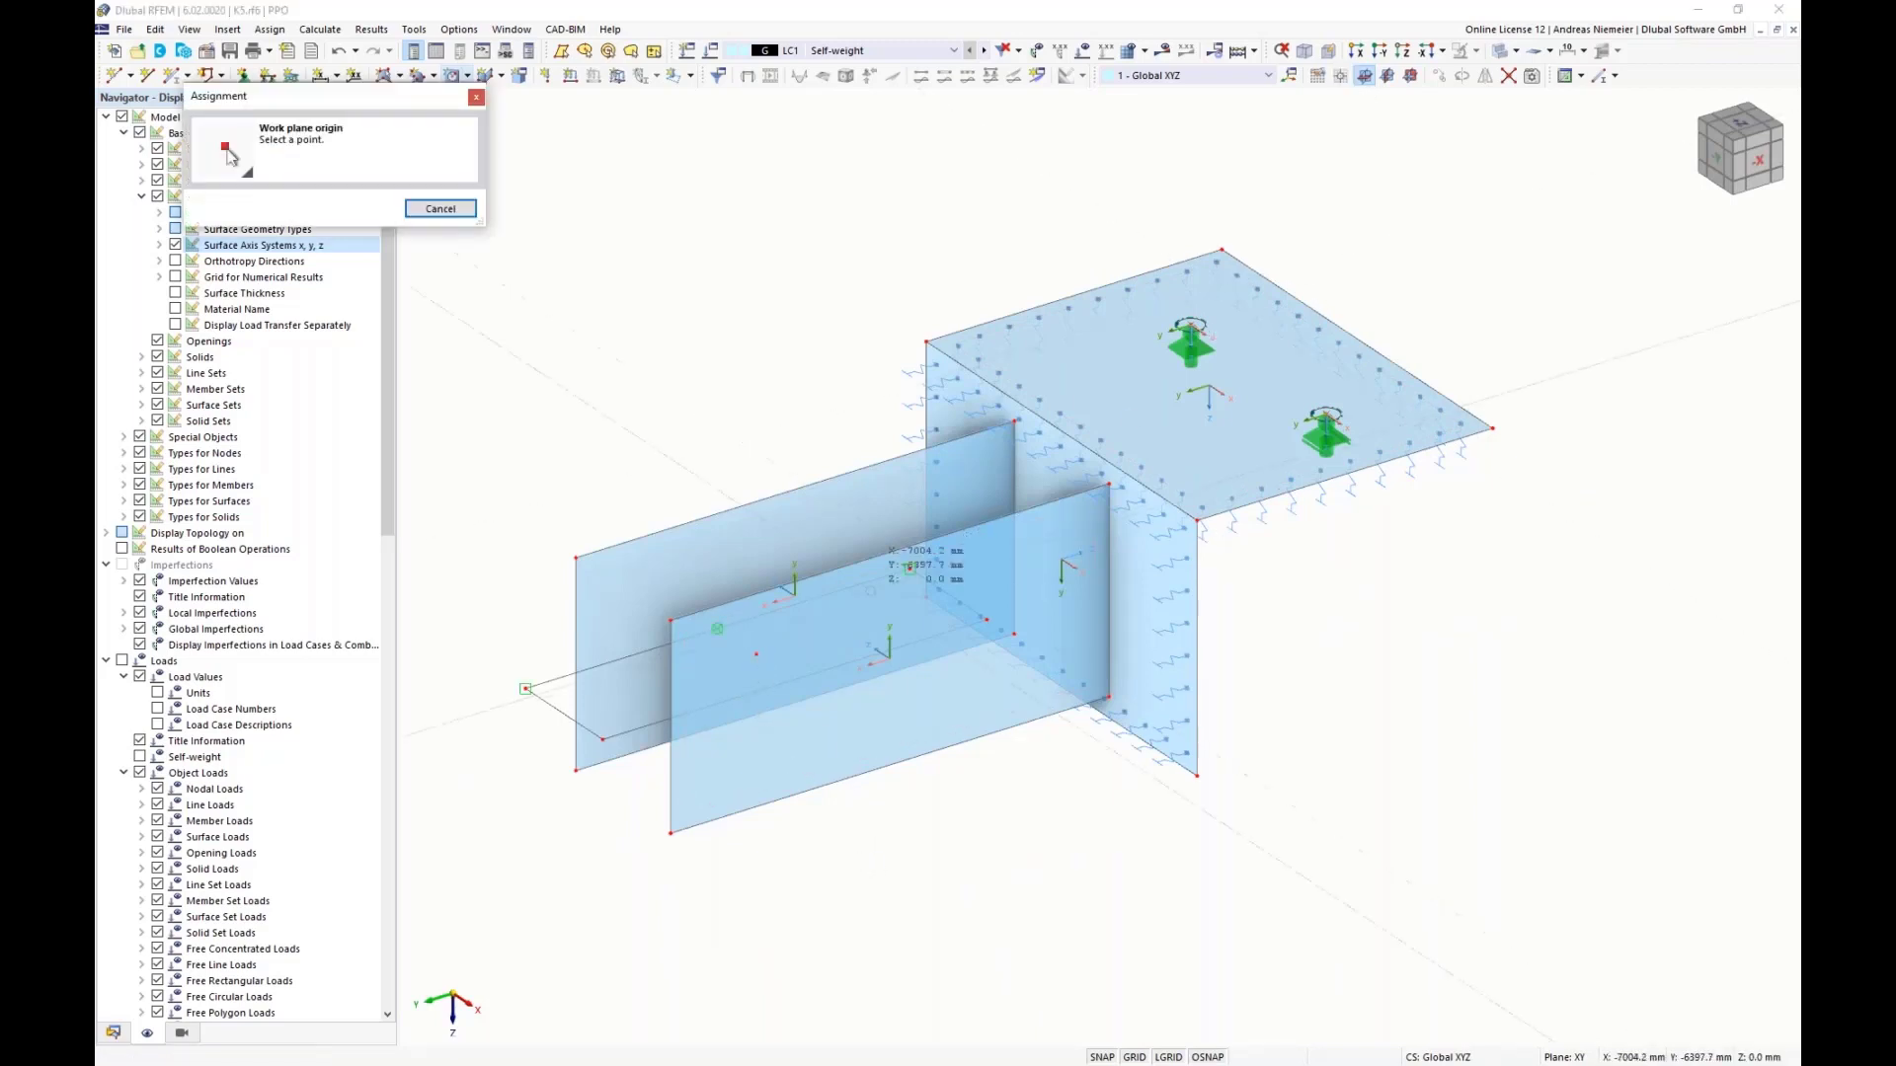
pyautogui.click(1184, 550)
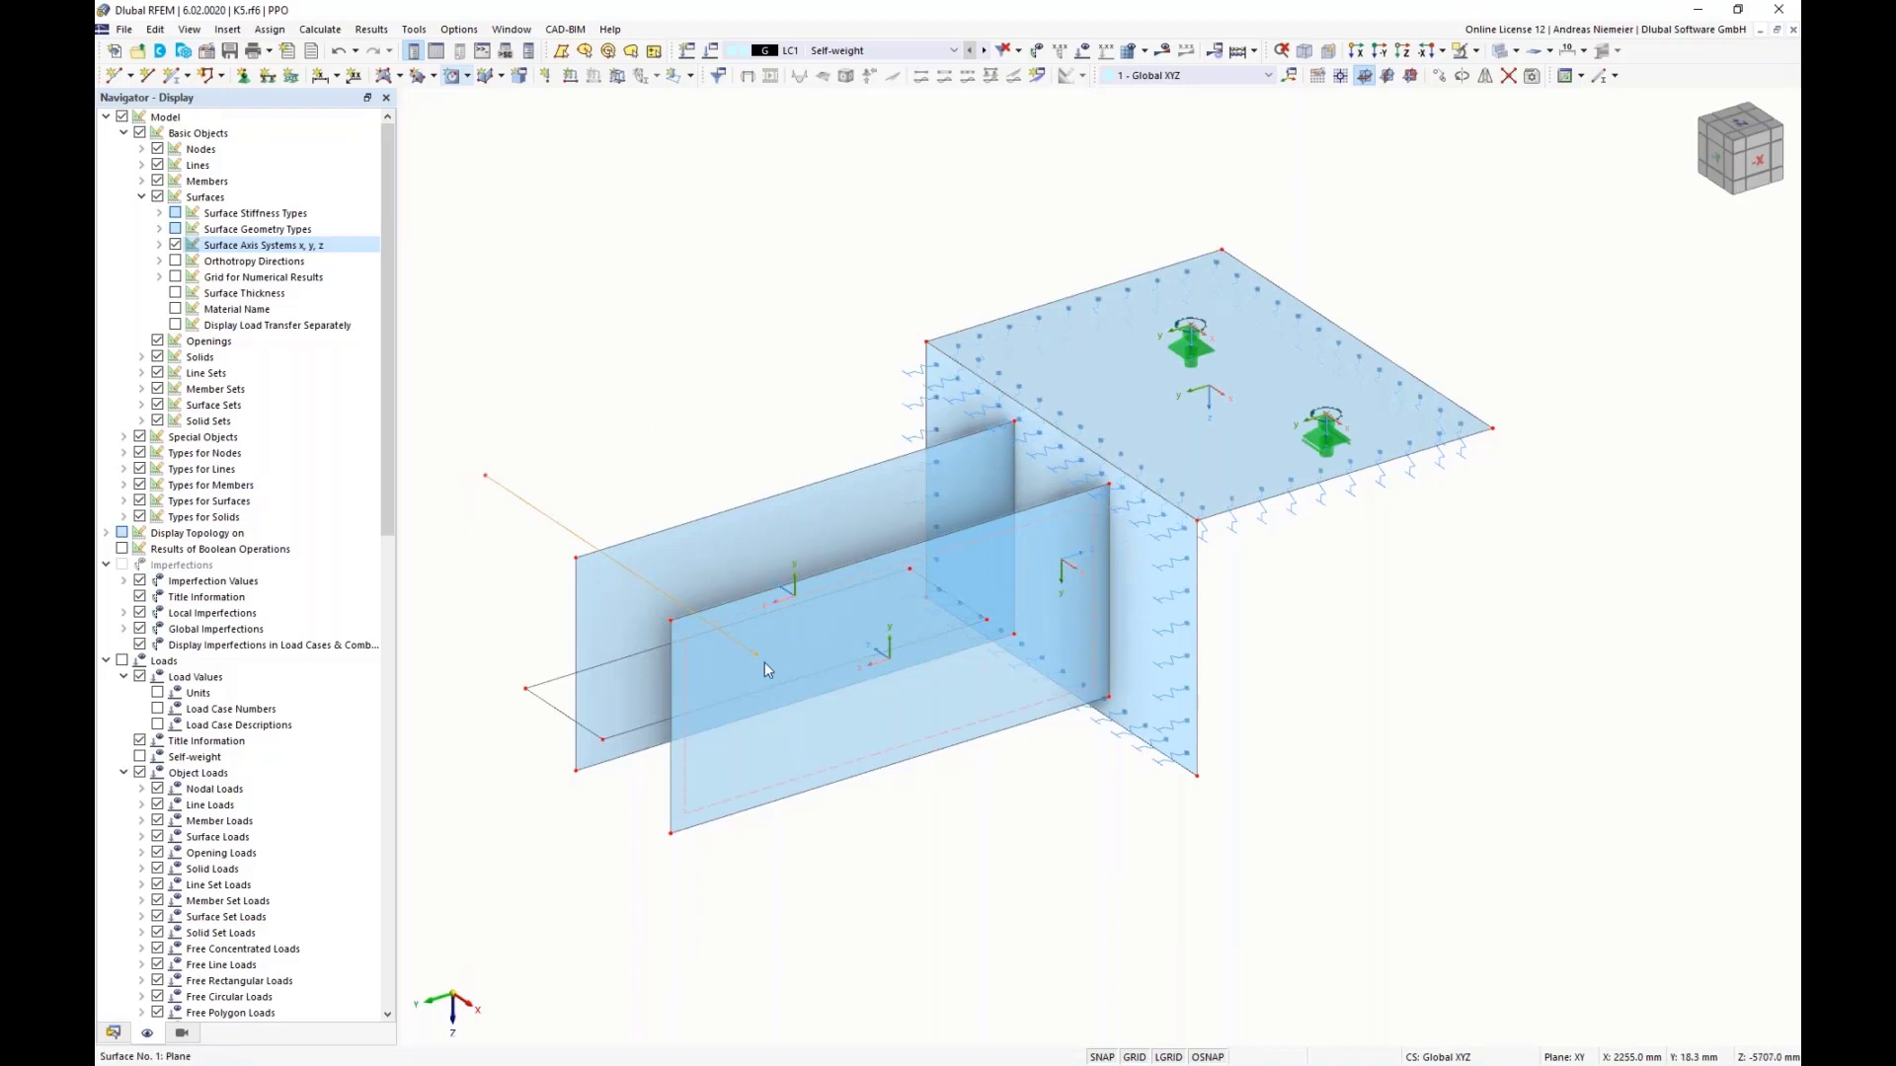
pyautogui.click(487, 481)
pyautogui.press('Escape')
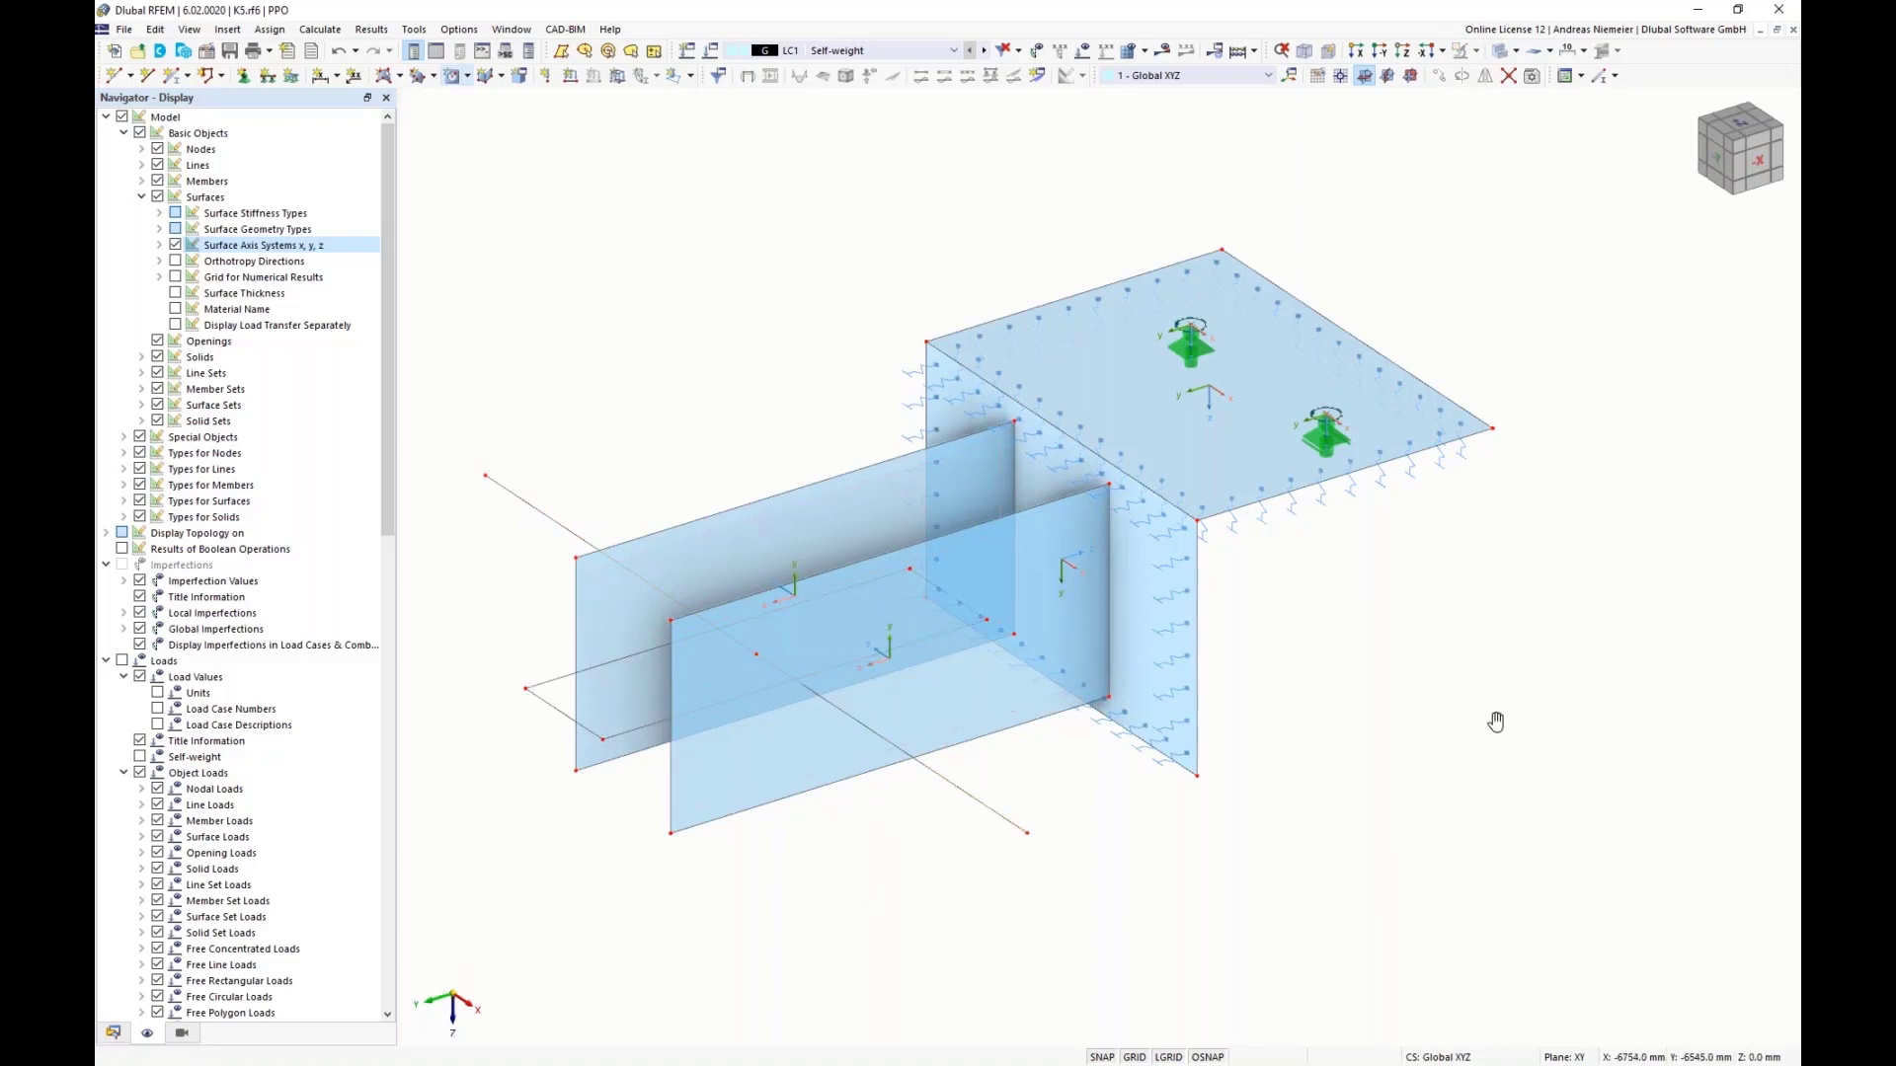
pyautogui.keyDown('ctrl'); pyautogui.moveTo(1496, 721); pyautogui.dragTo(1054, 770, button='middle'); pyautogui.keyUp('ctrl')
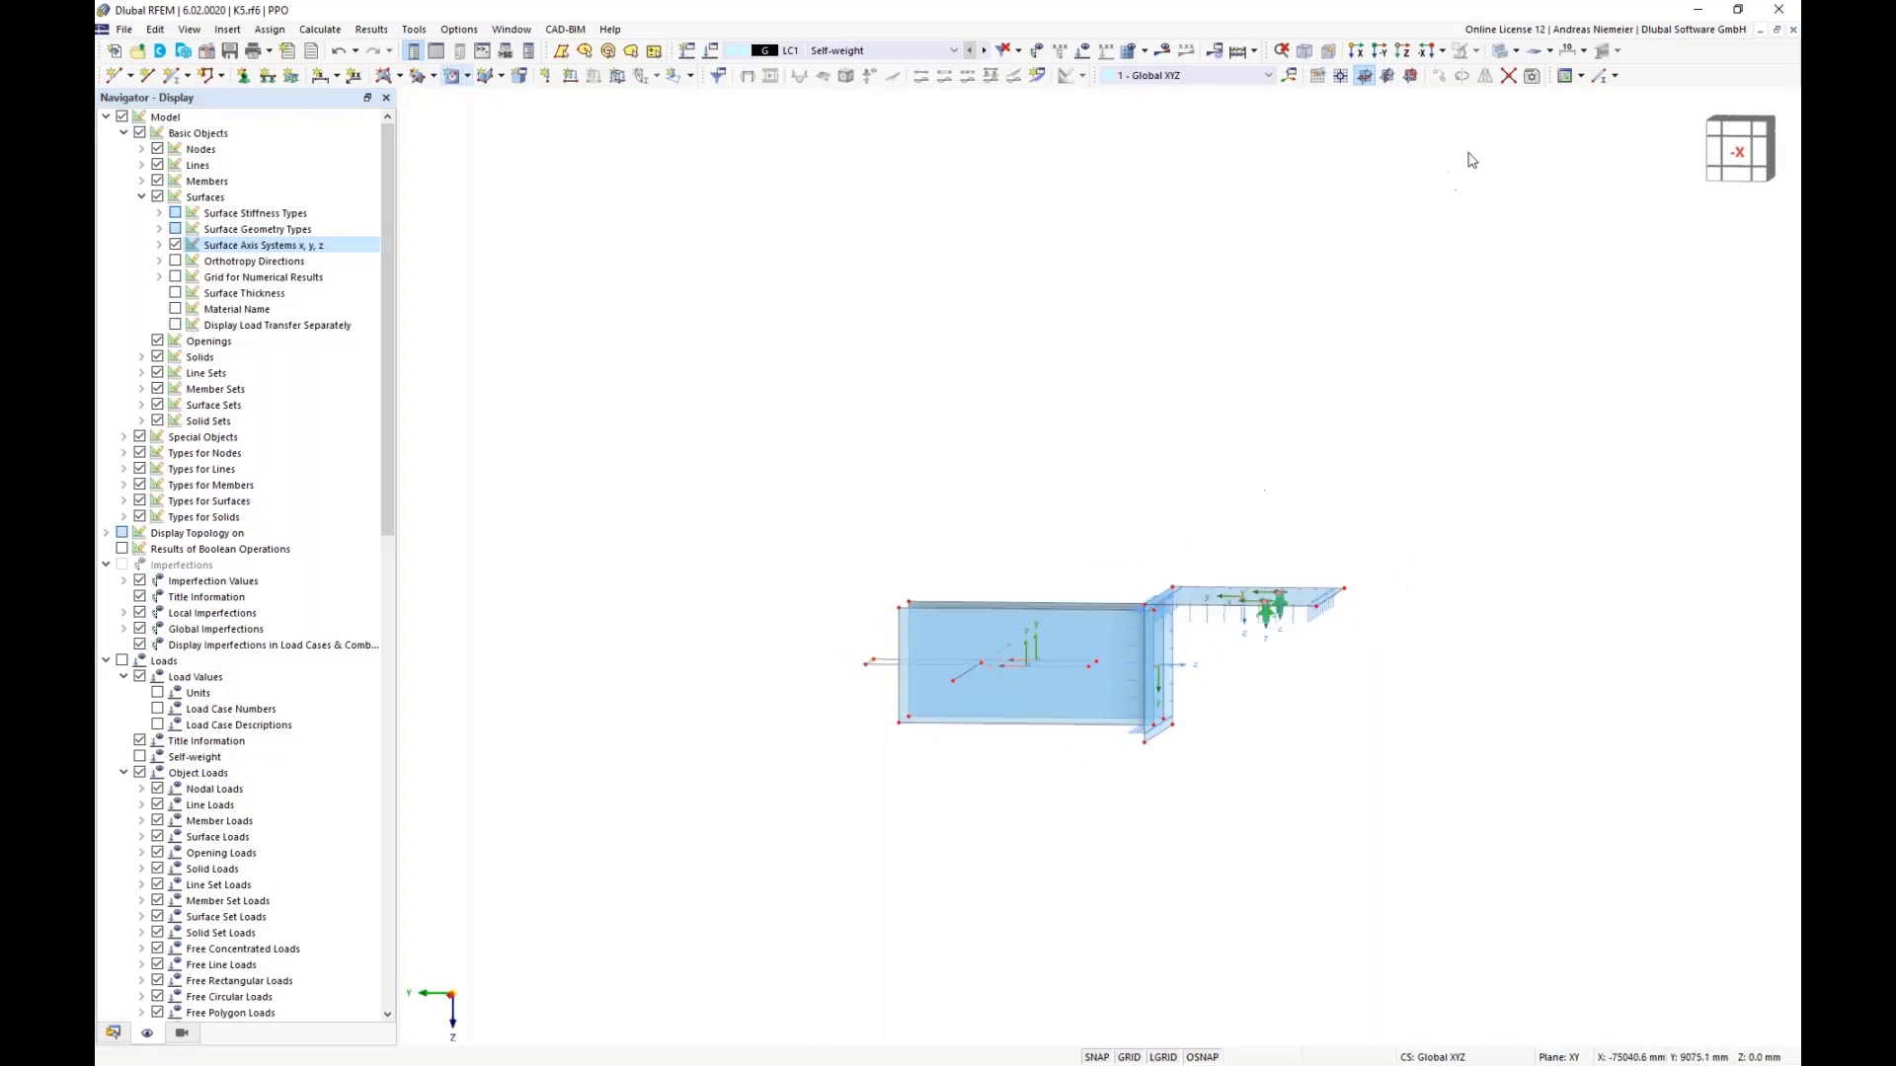
pyautogui.moveTo(1048, 553); pyautogui.dragTo(930, 760)
pyautogui.keyDown('ctrl'); pyautogui.moveTo(968, 812); pyautogui.dragTo(1143, 728, button='middle'); pyautogui.keyUp('ctrl')
pyautogui.scroll(3, 1142, 728)
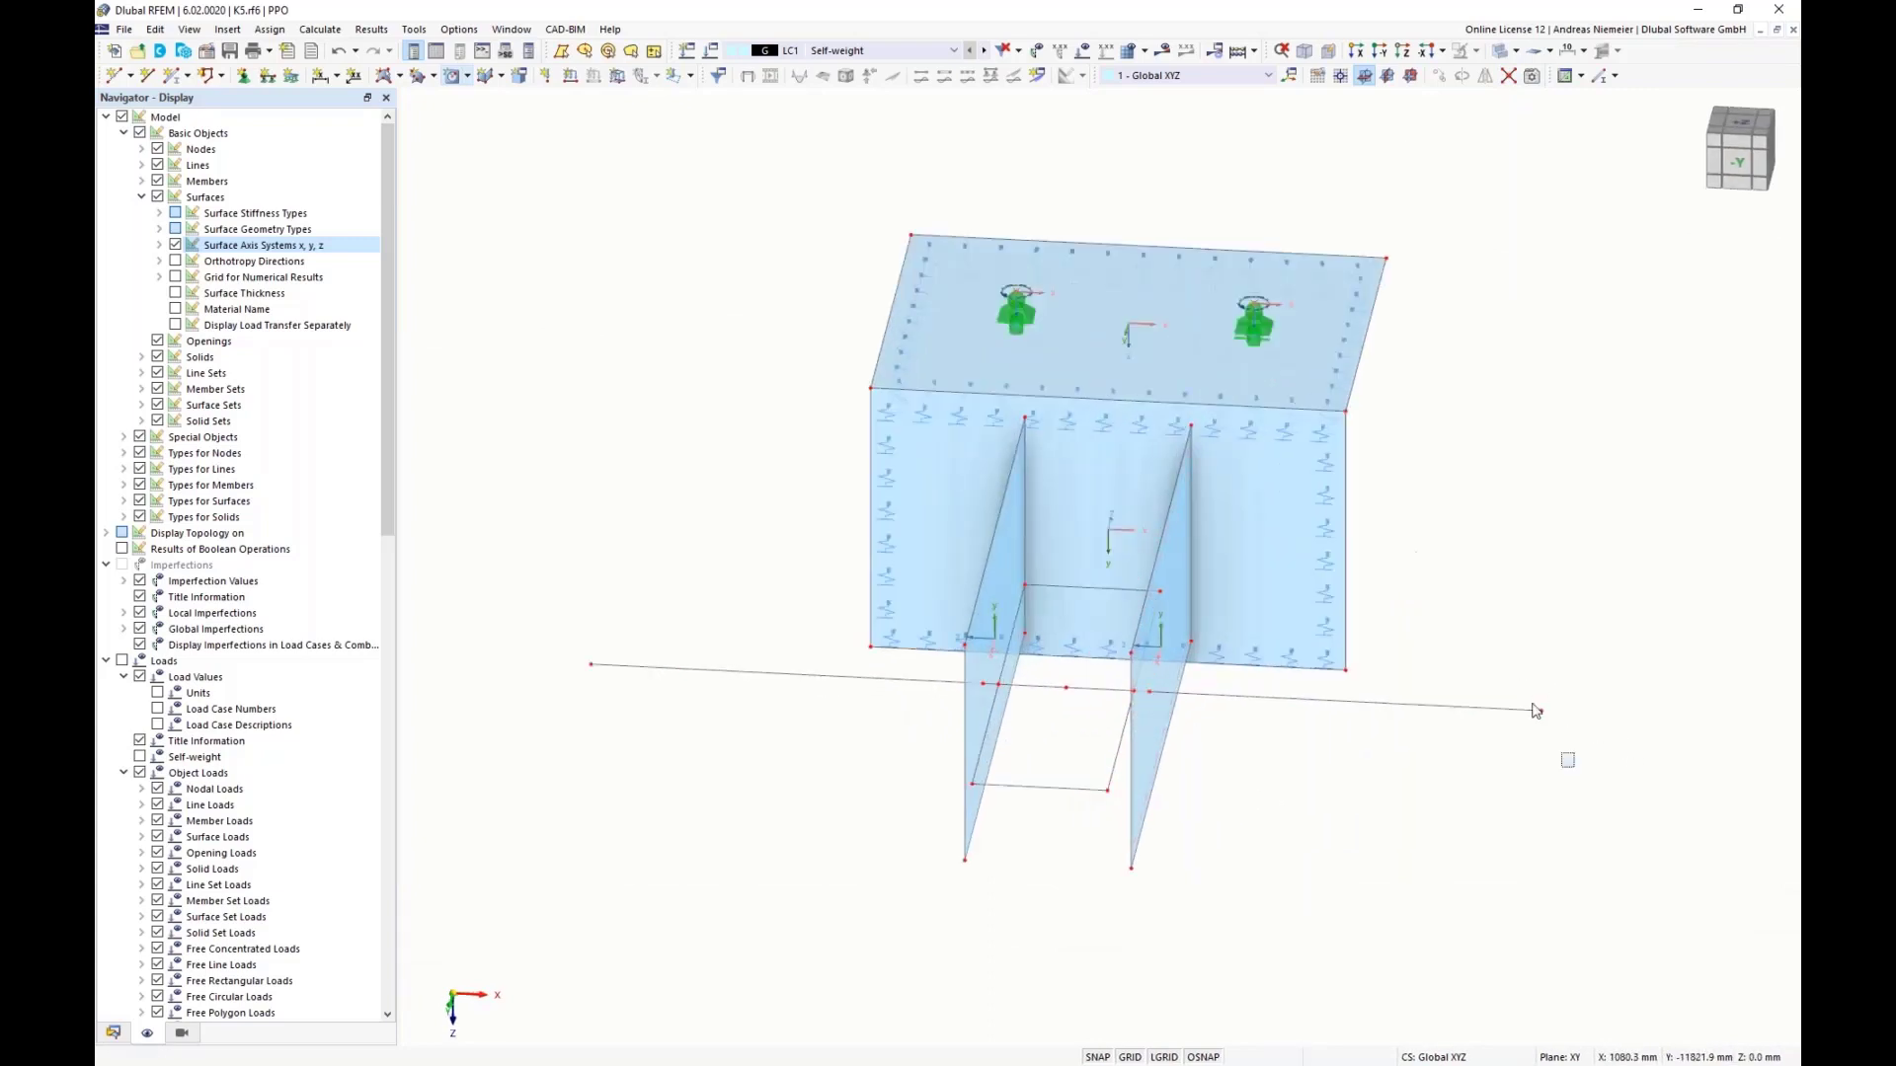
# Step: Delete the line piece projecting beyond the negative-X fin plate and define the four remaining segments between the plates as rigid members
pyautogui.moveTo(728, 762); pyautogui.dragTo(582, 654)
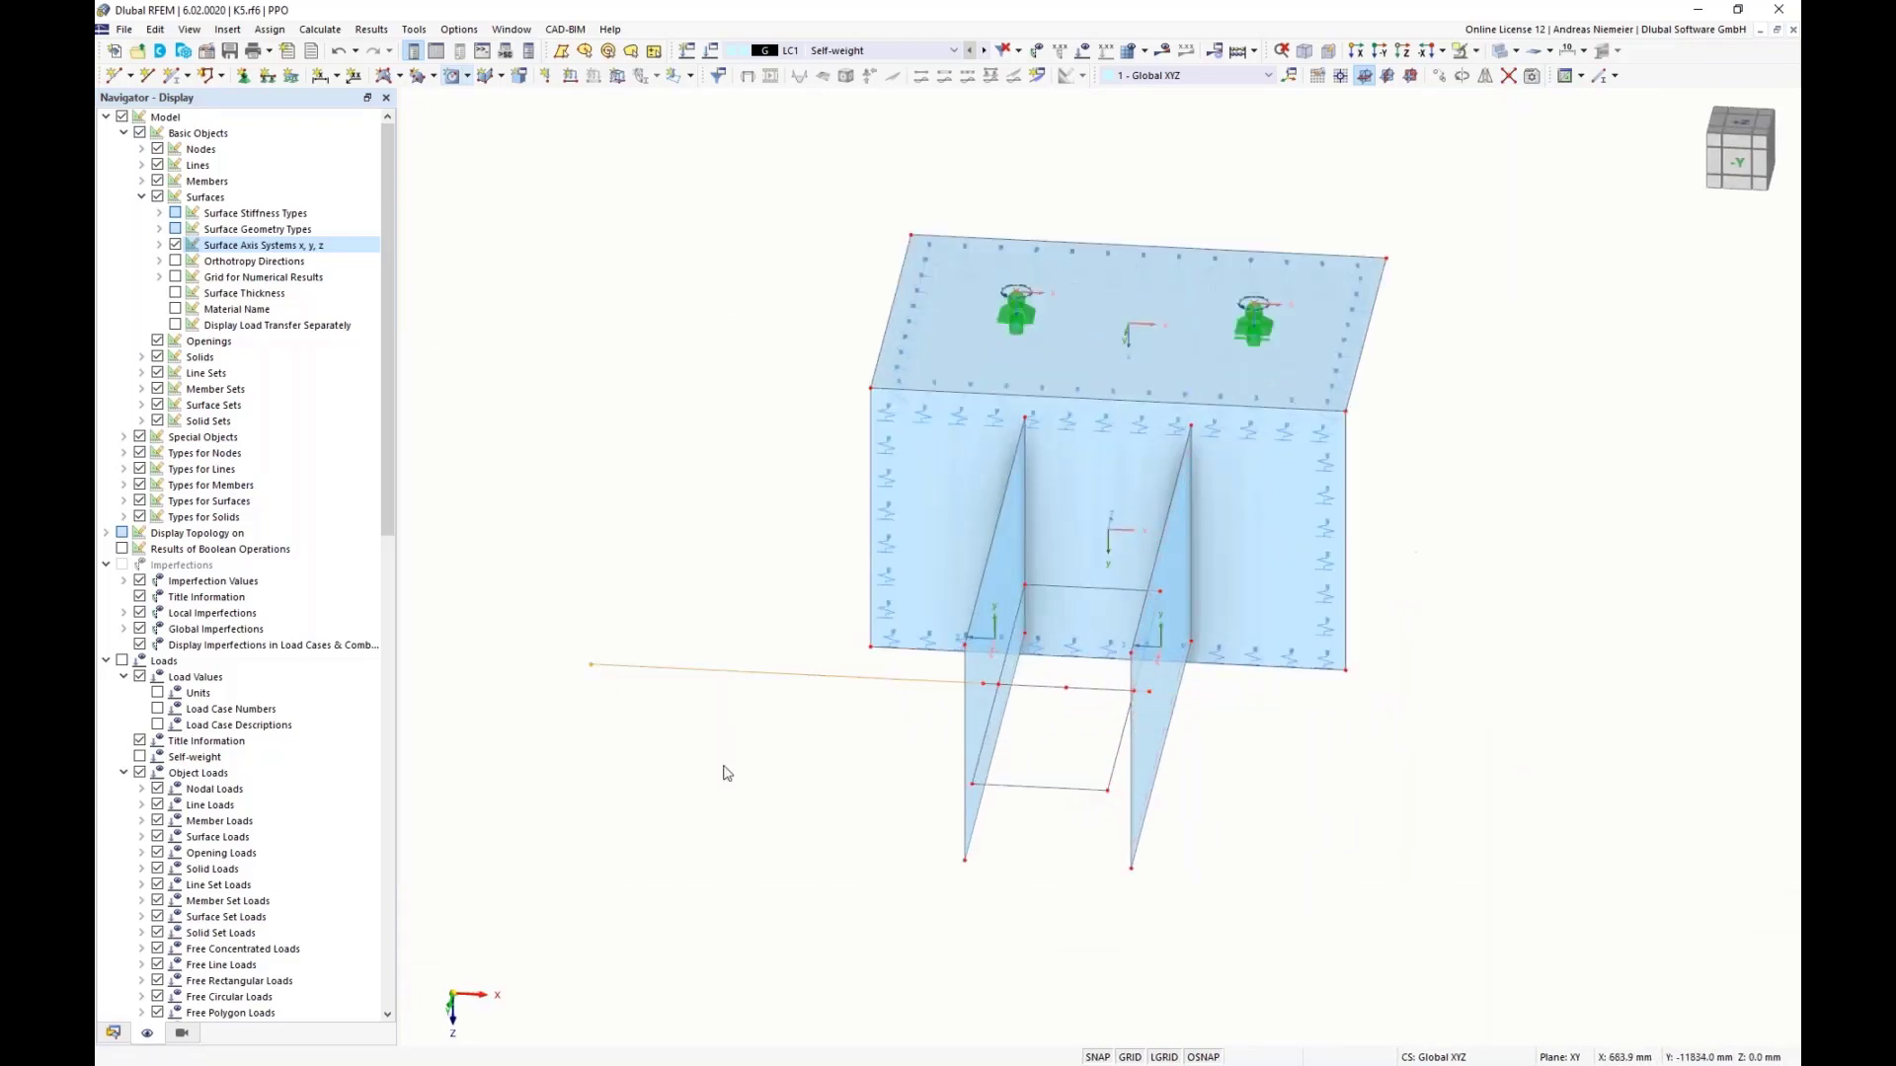
pyautogui.press('Delete')
pyautogui.moveTo(915, 671); pyautogui.dragTo(1209, 734)
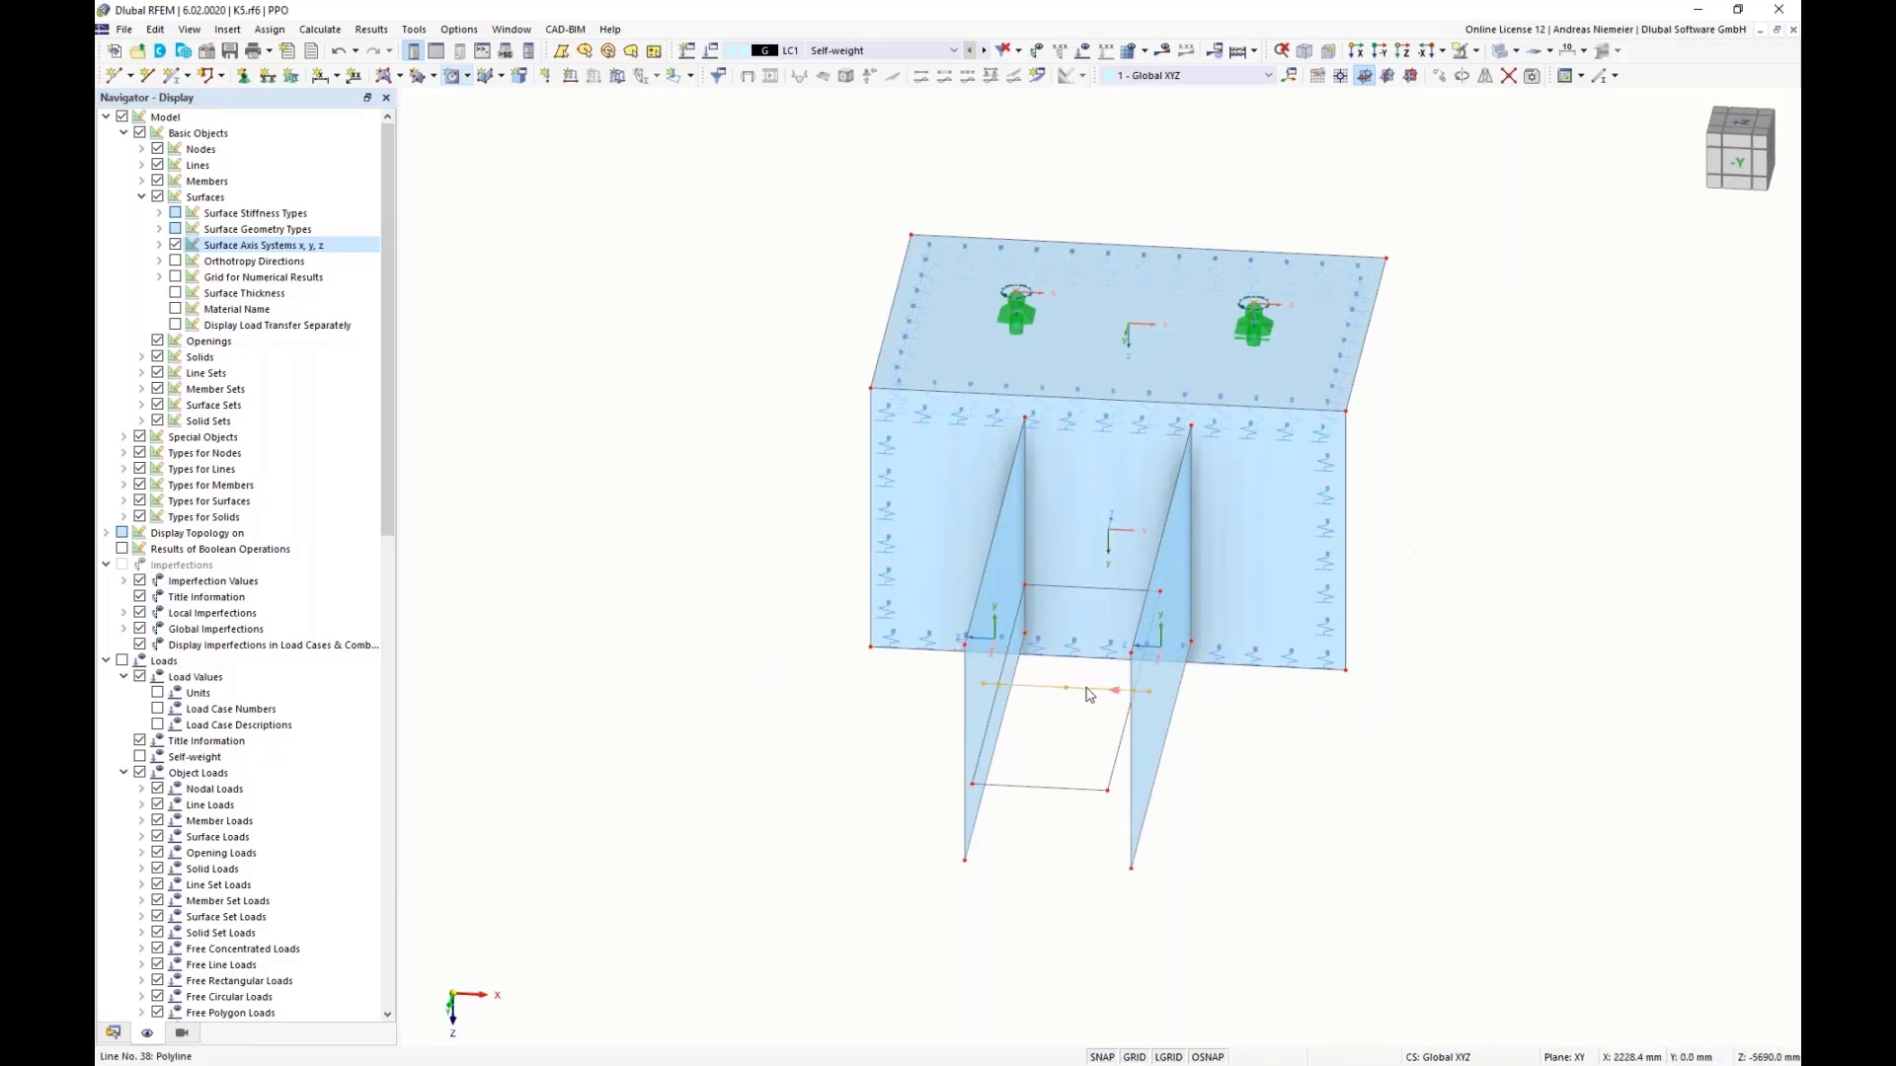
pyautogui.rightClick(1087, 168)
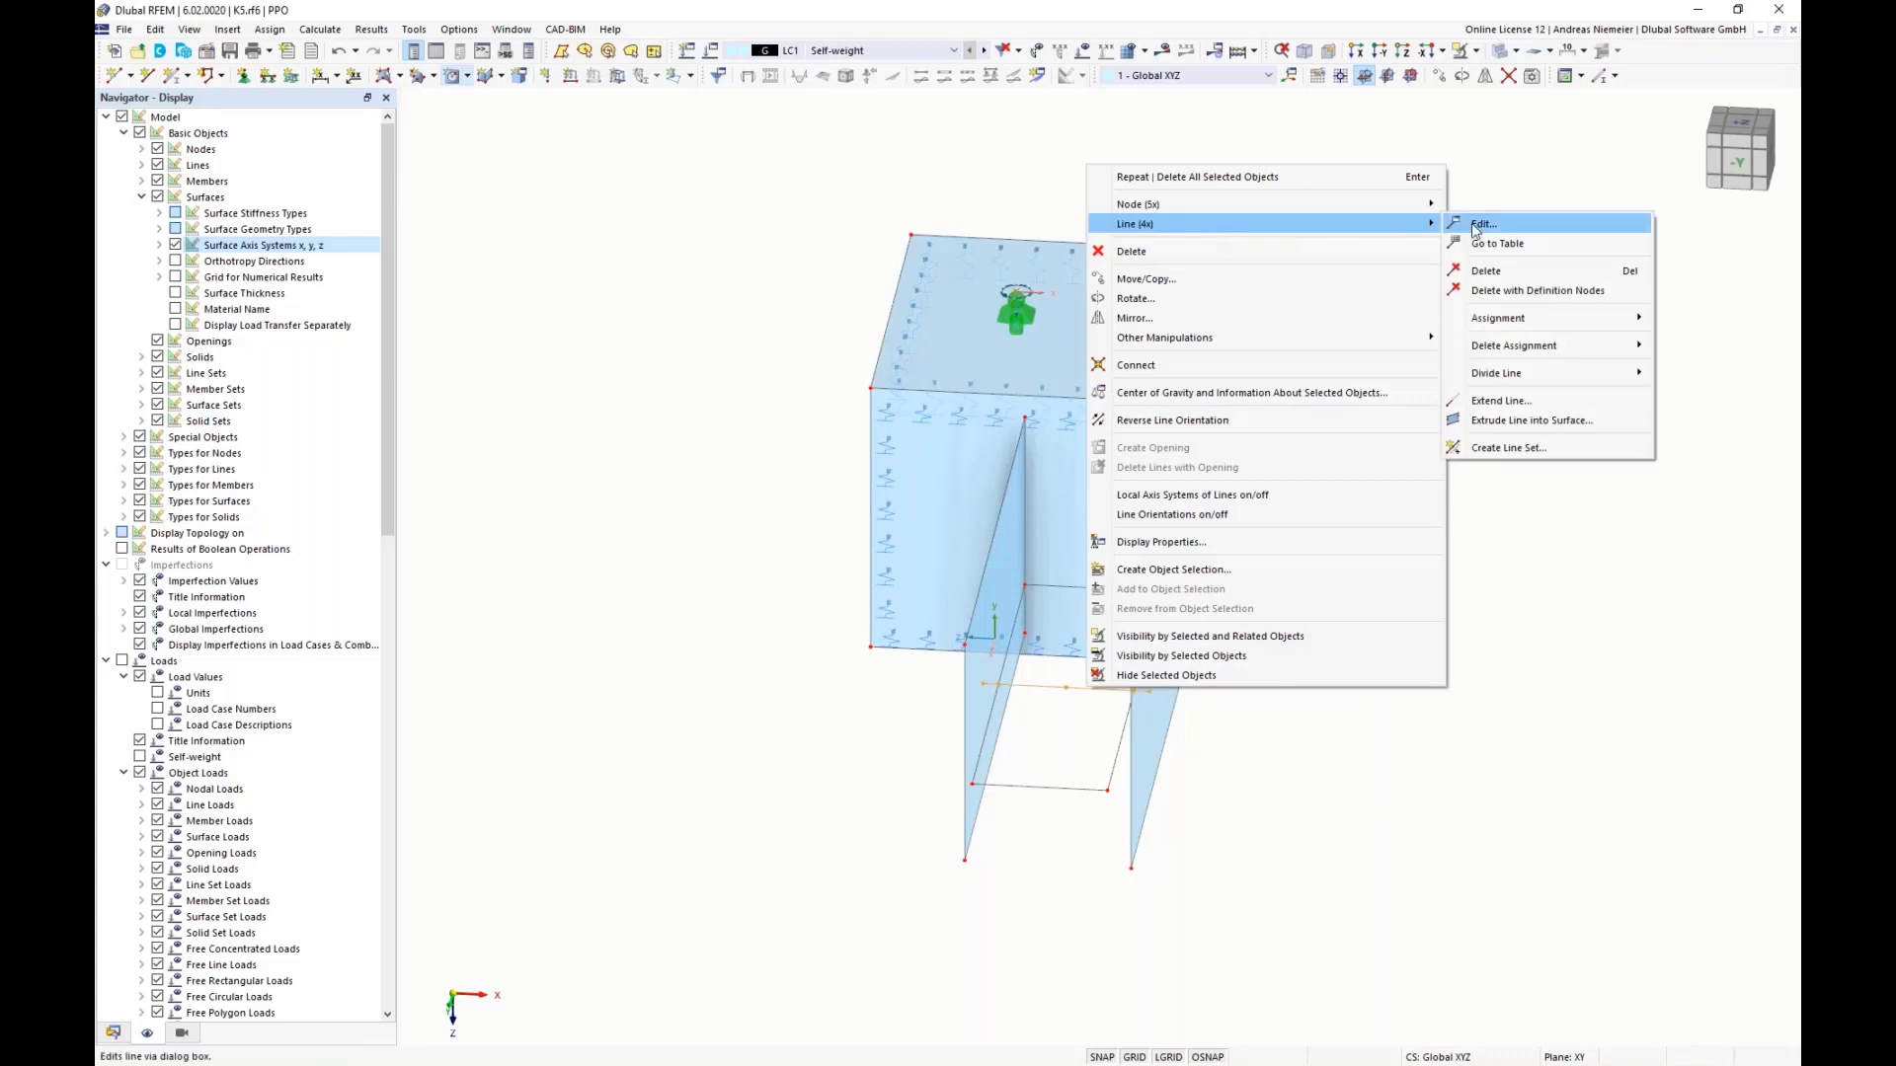
pyautogui.click(1486, 221)
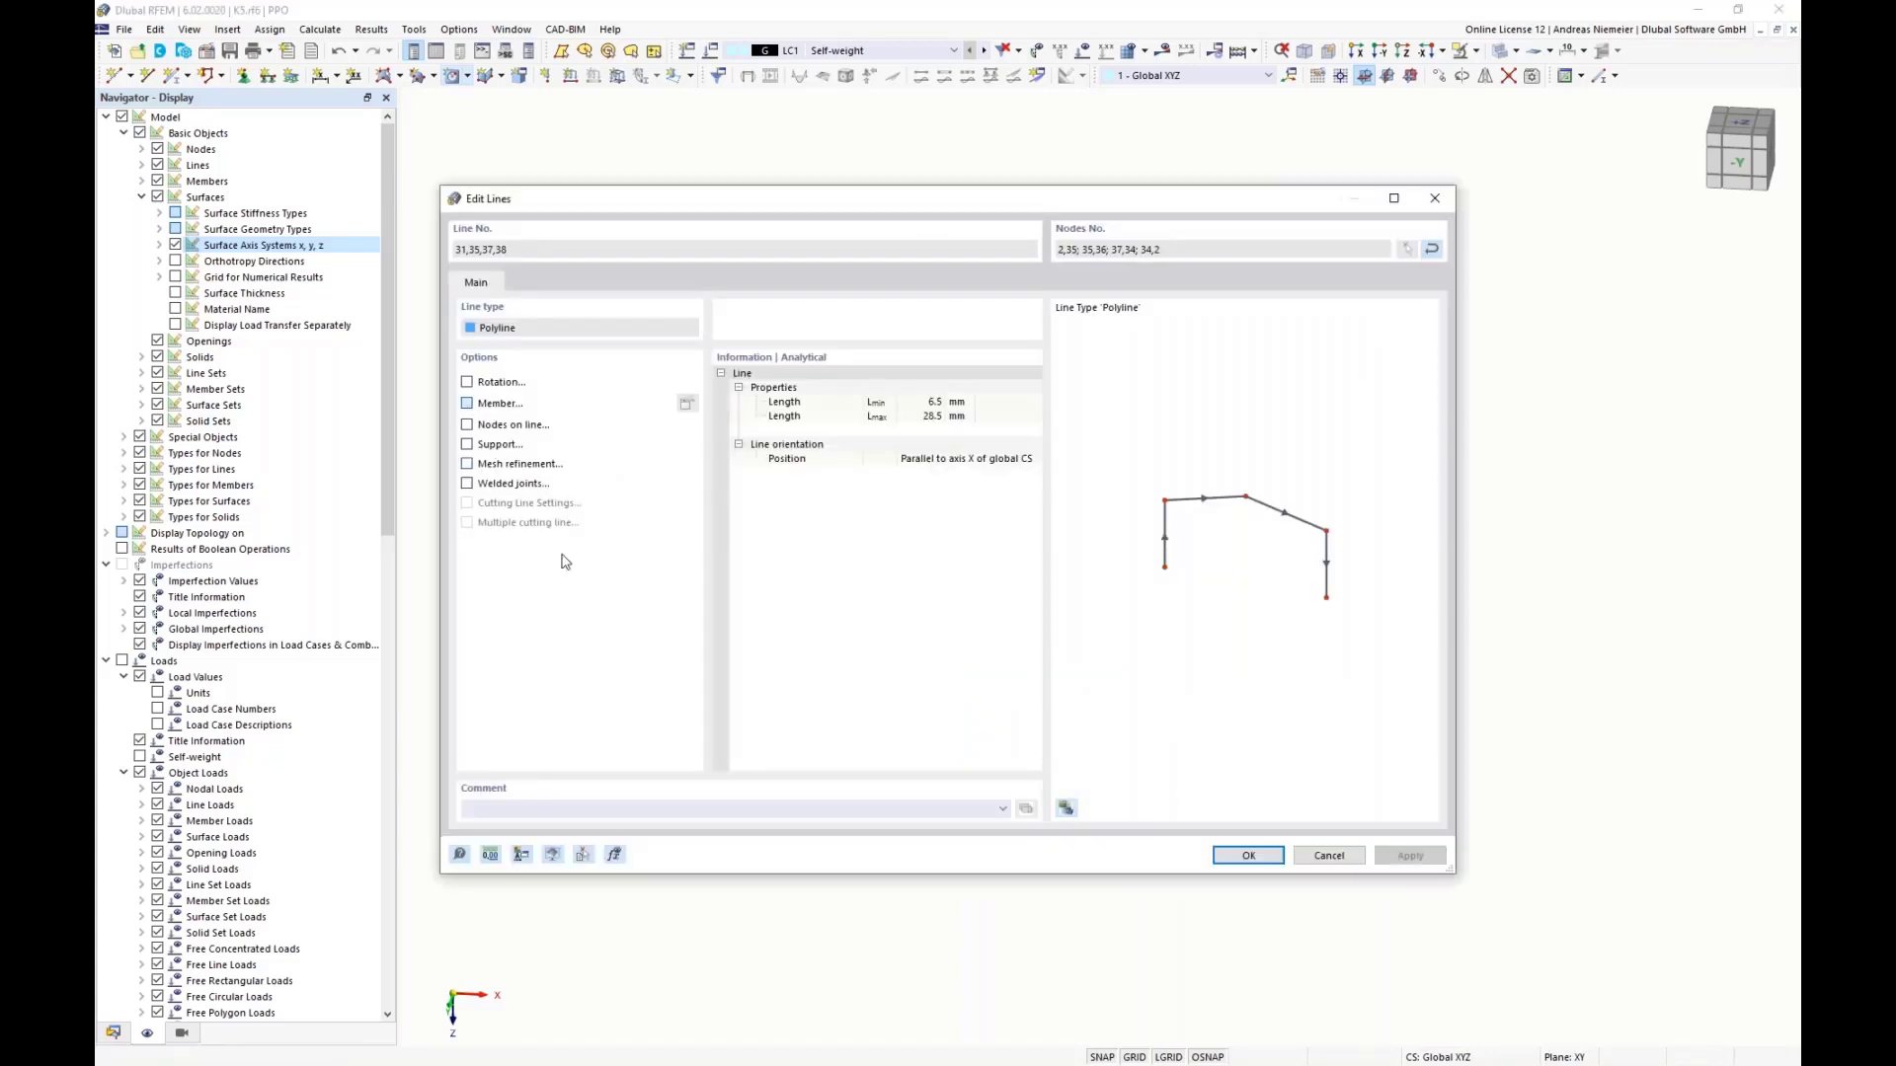
pyautogui.click(492, 403)
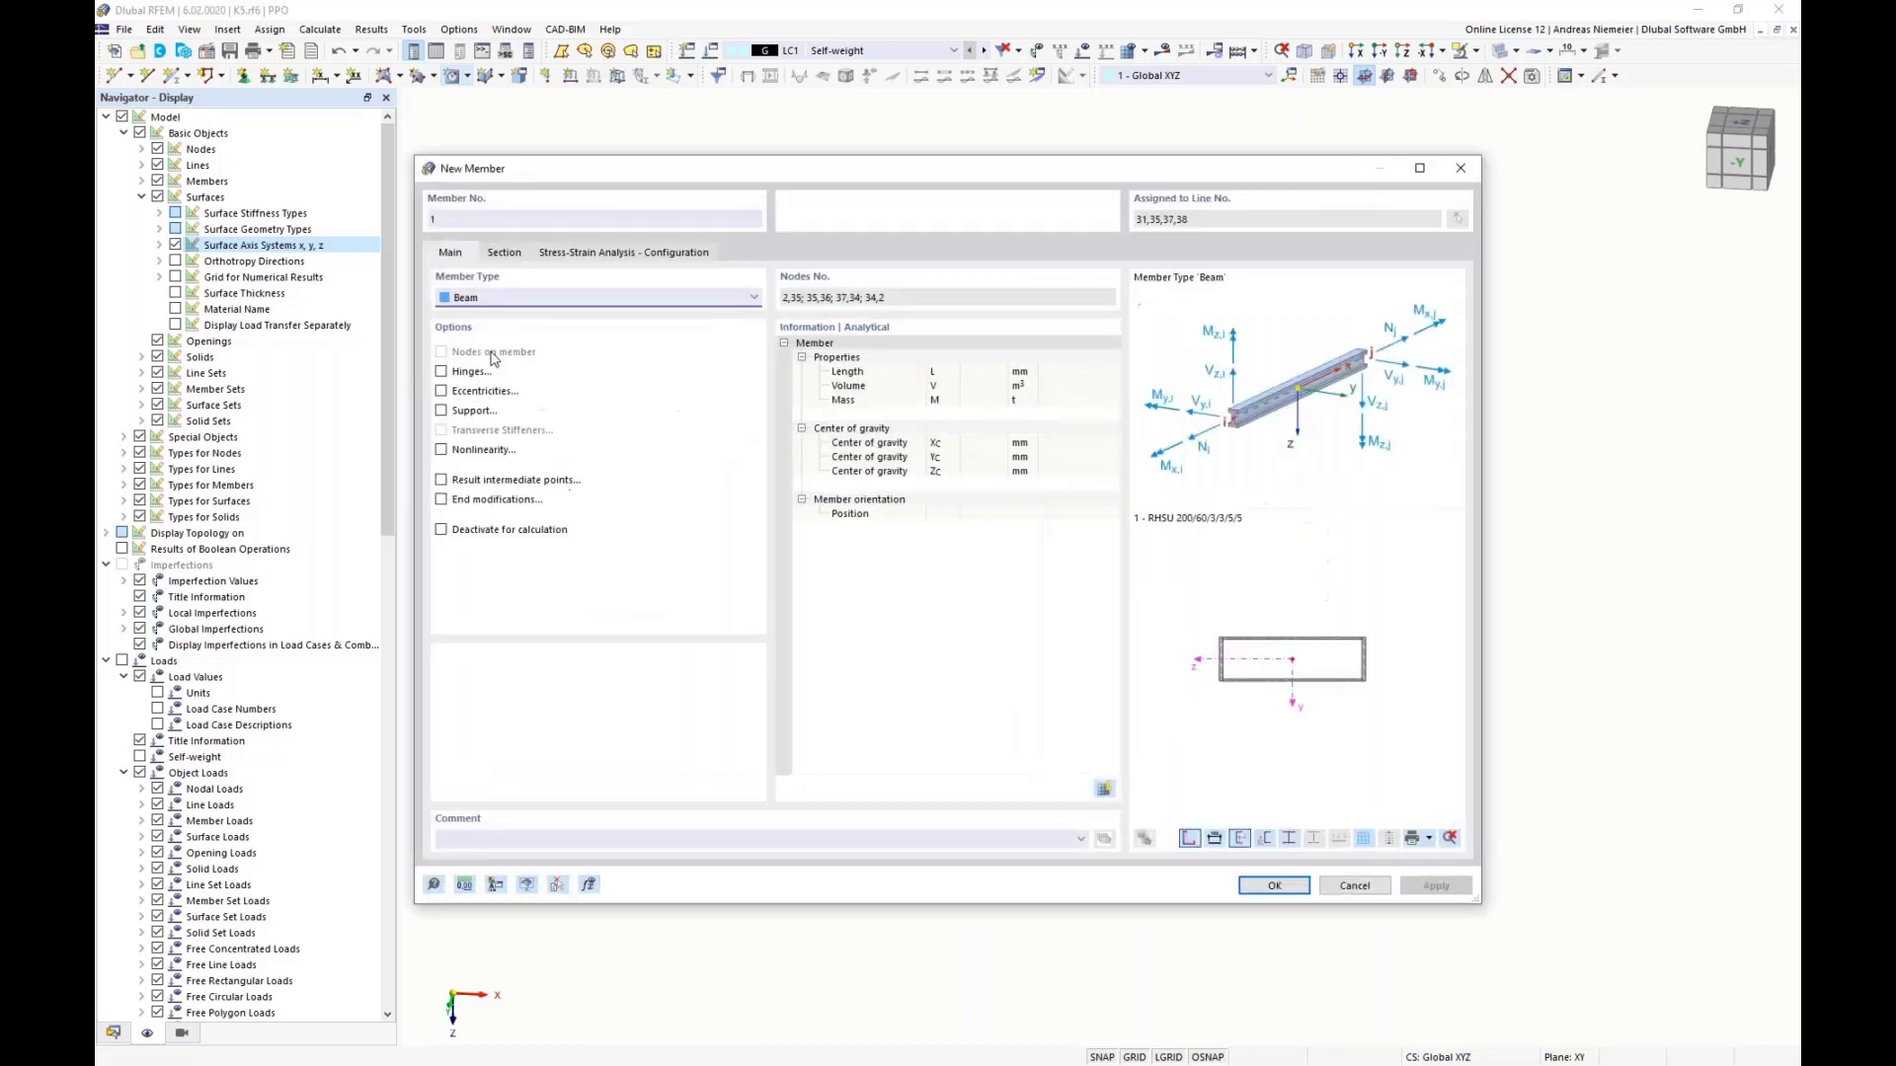
pyautogui.click(522, 301)
pyautogui.click(515, 332)
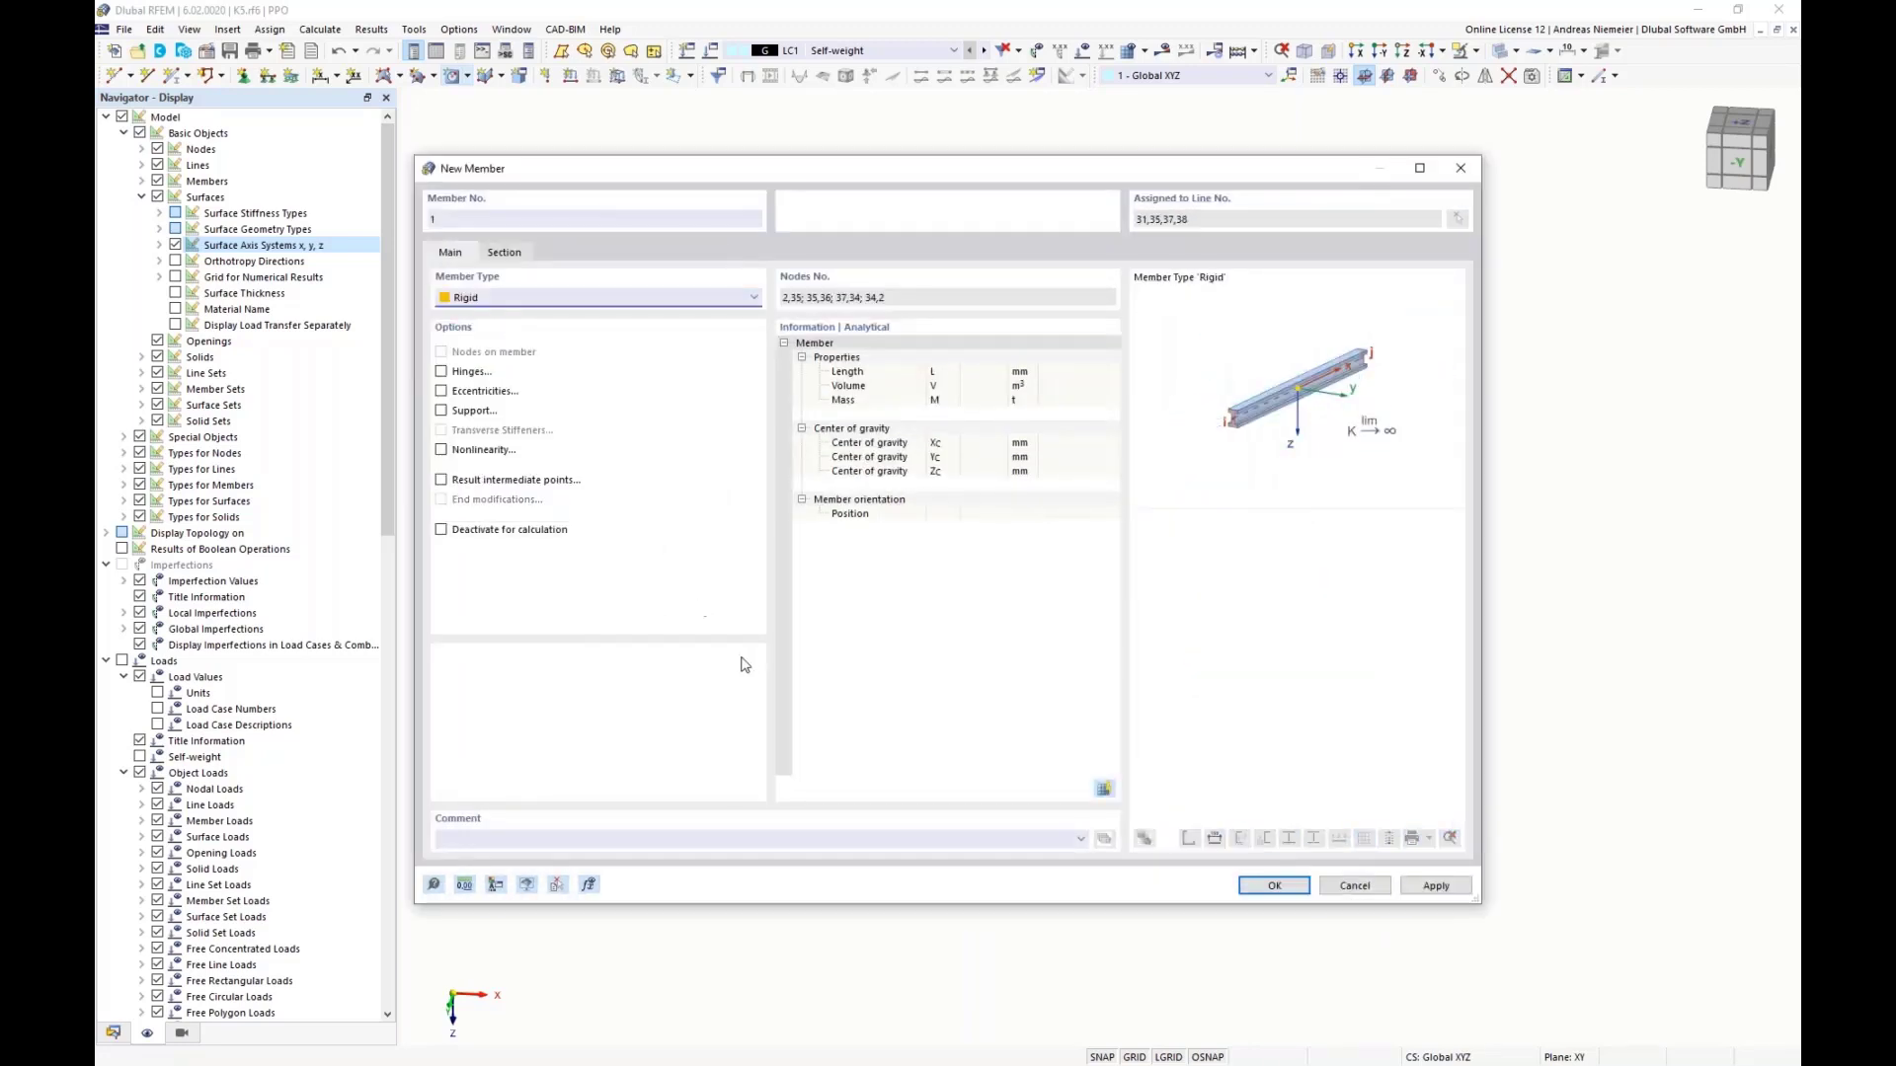
pyautogui.click(1256, 892)
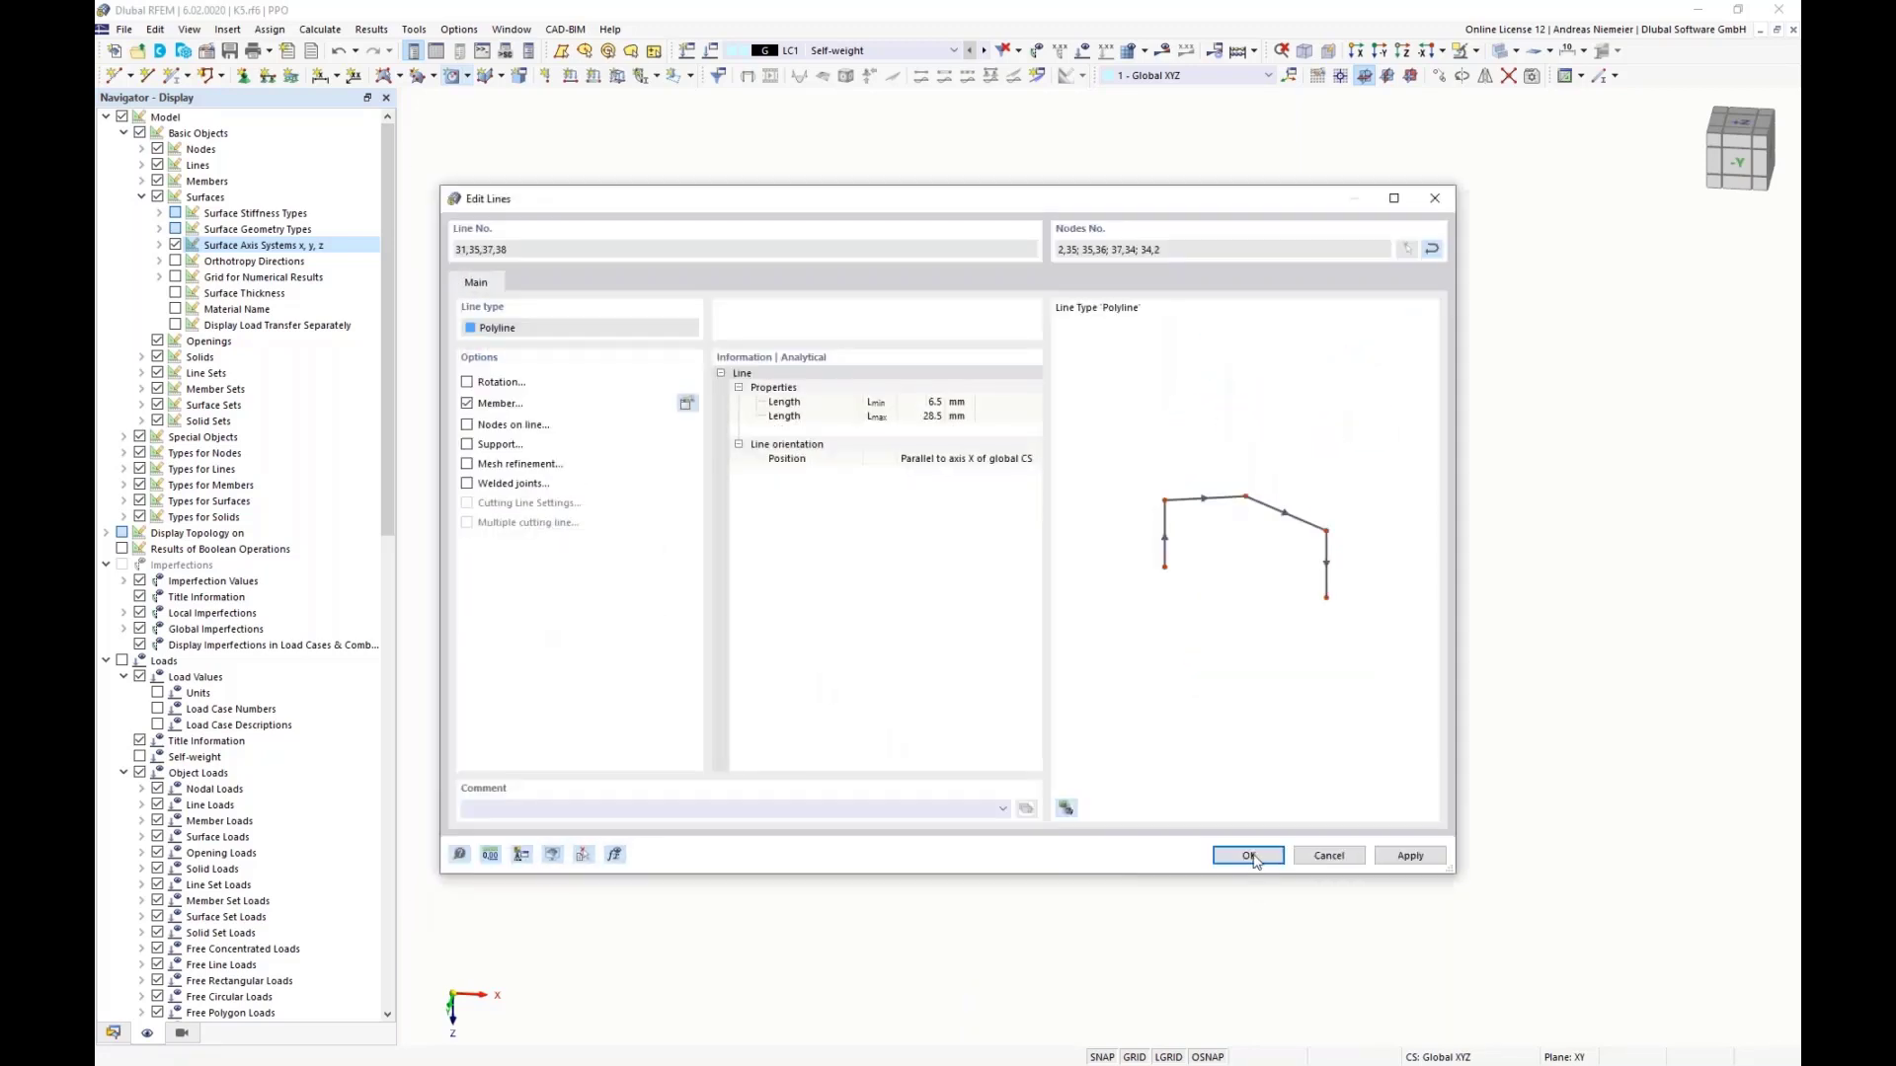
pyautogui.click(1262, 853)
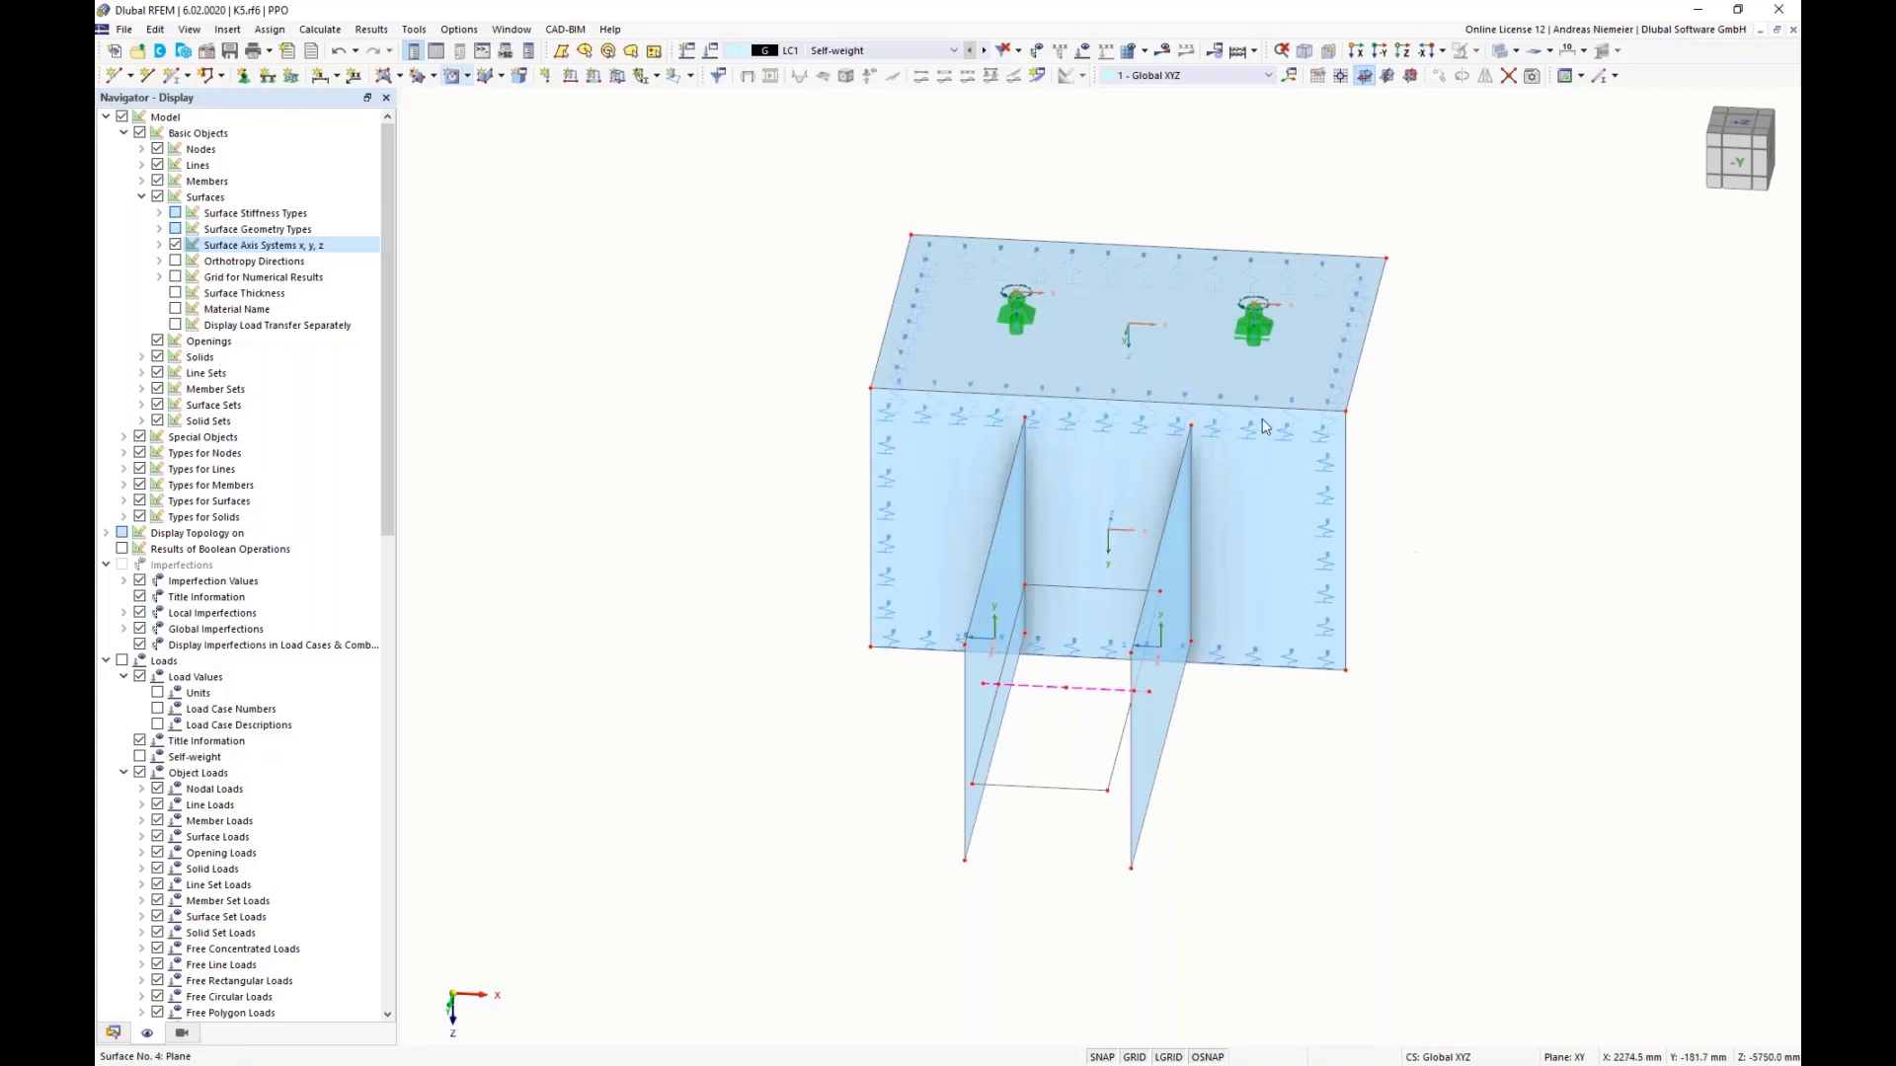
# Step: Switch the work plane to YZ and draw a circle of 10 mm radius around each end node of the rigid line
pyautogui.keyDown('ctrl'); pyautogui.moveTo(1265, 427); pyautogui.dragTo(910, 771, button='middle'); pyautogui.keyUp('ctrl')
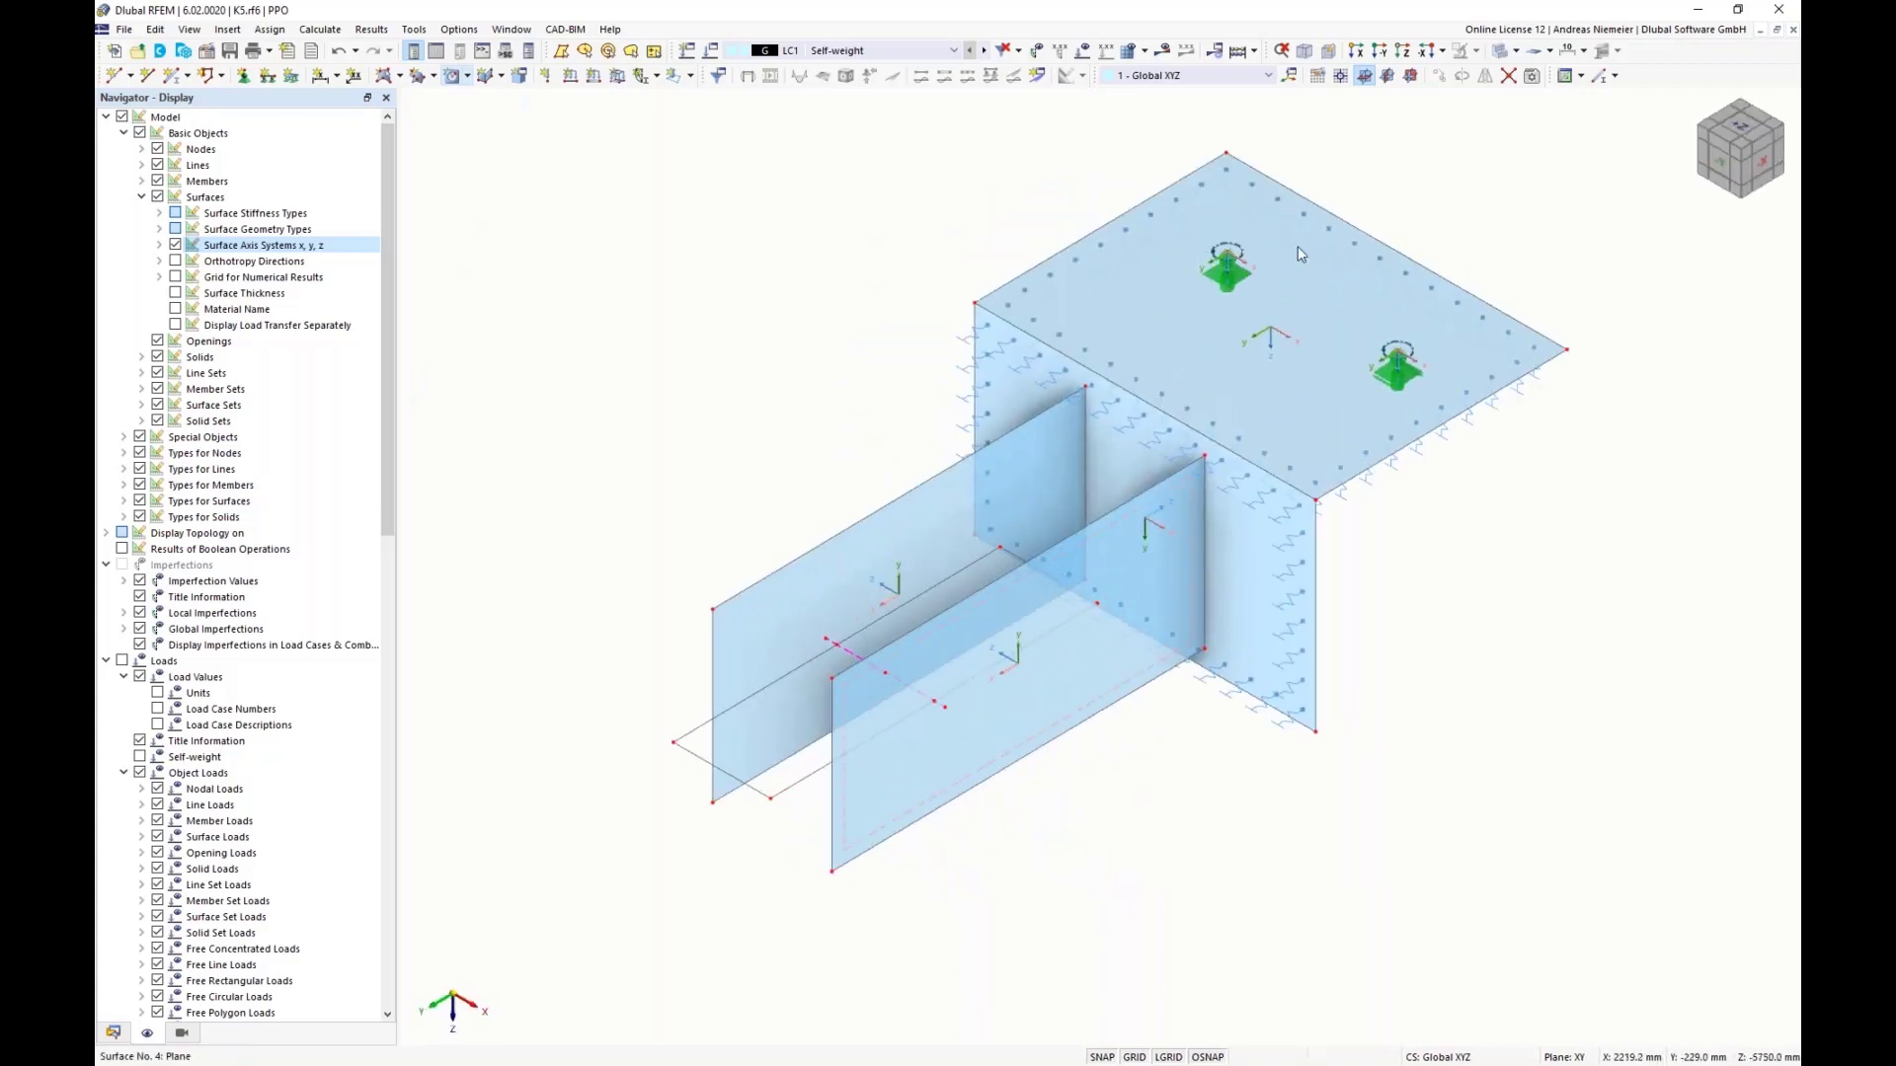
pyautogui.click(1387, 75)
pyautogui.click(453, 76)
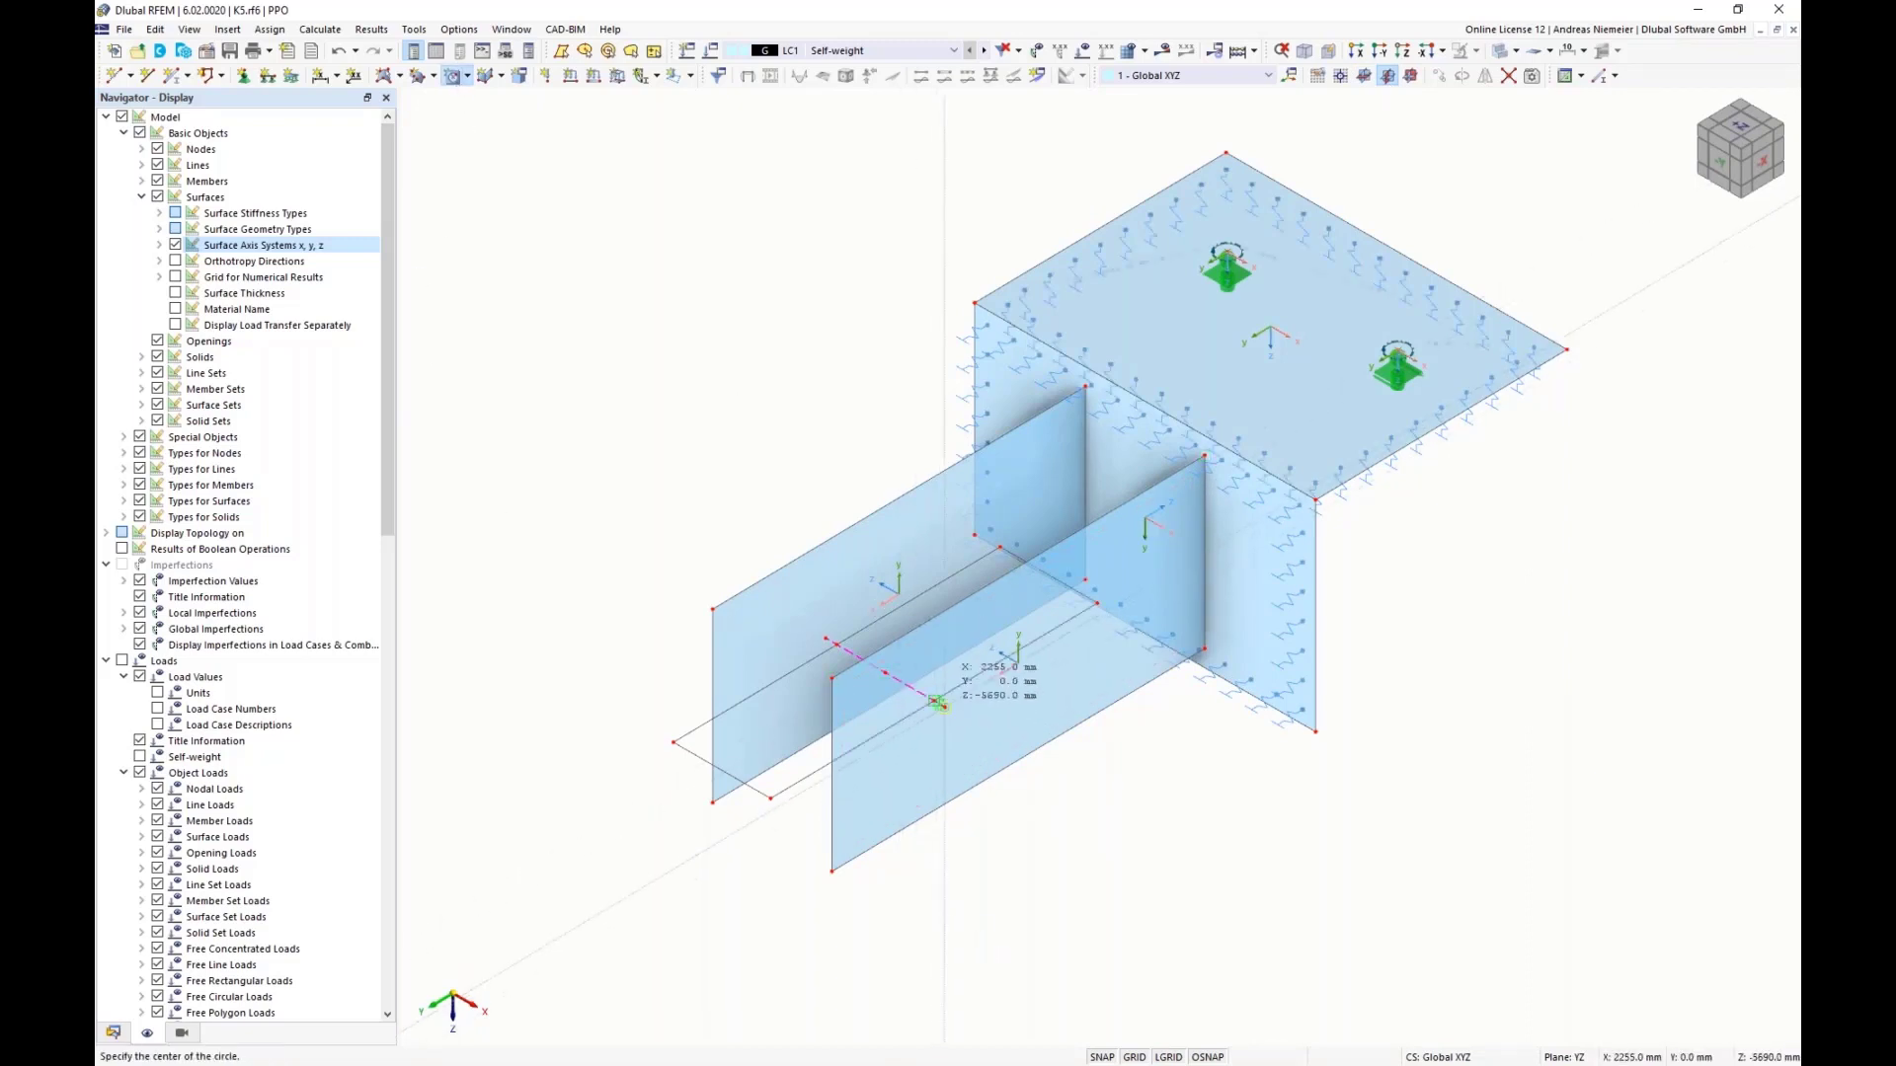
pyautogui.click(933, 701)
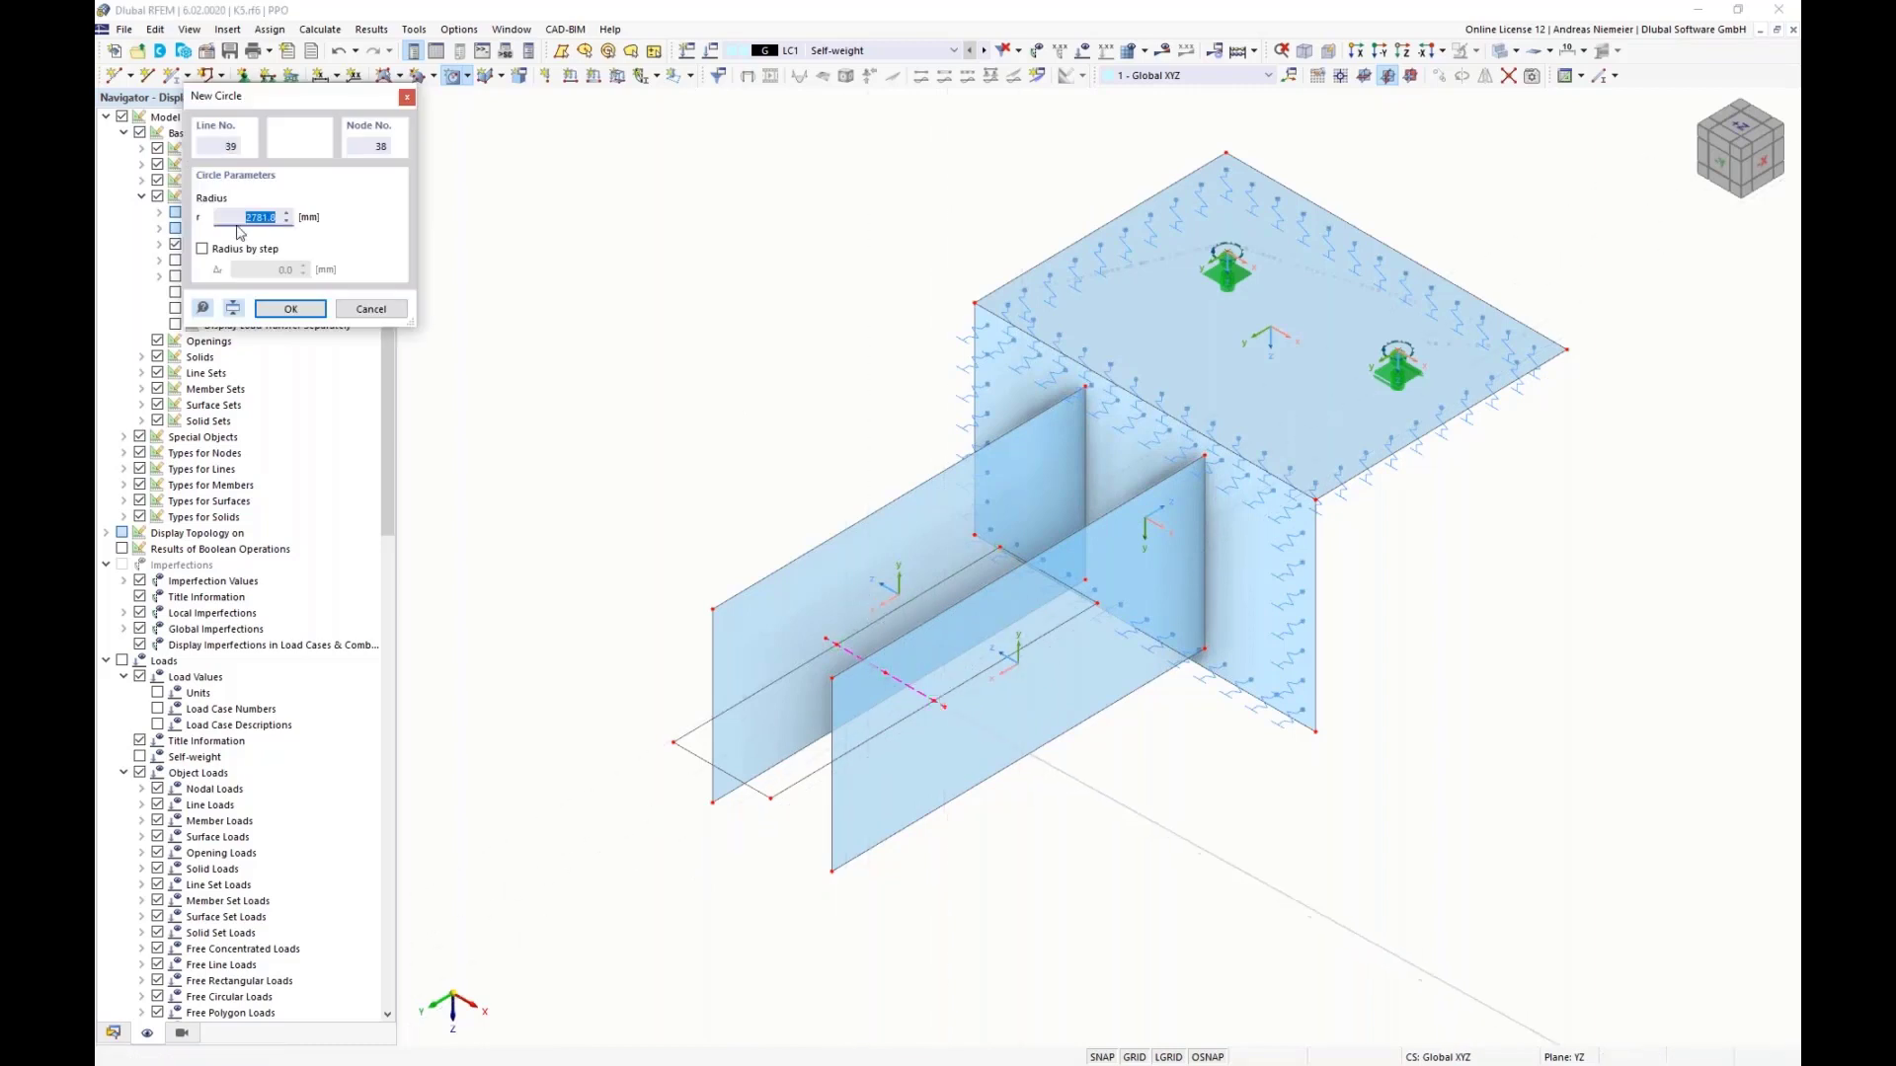
pyautogui.write('10')
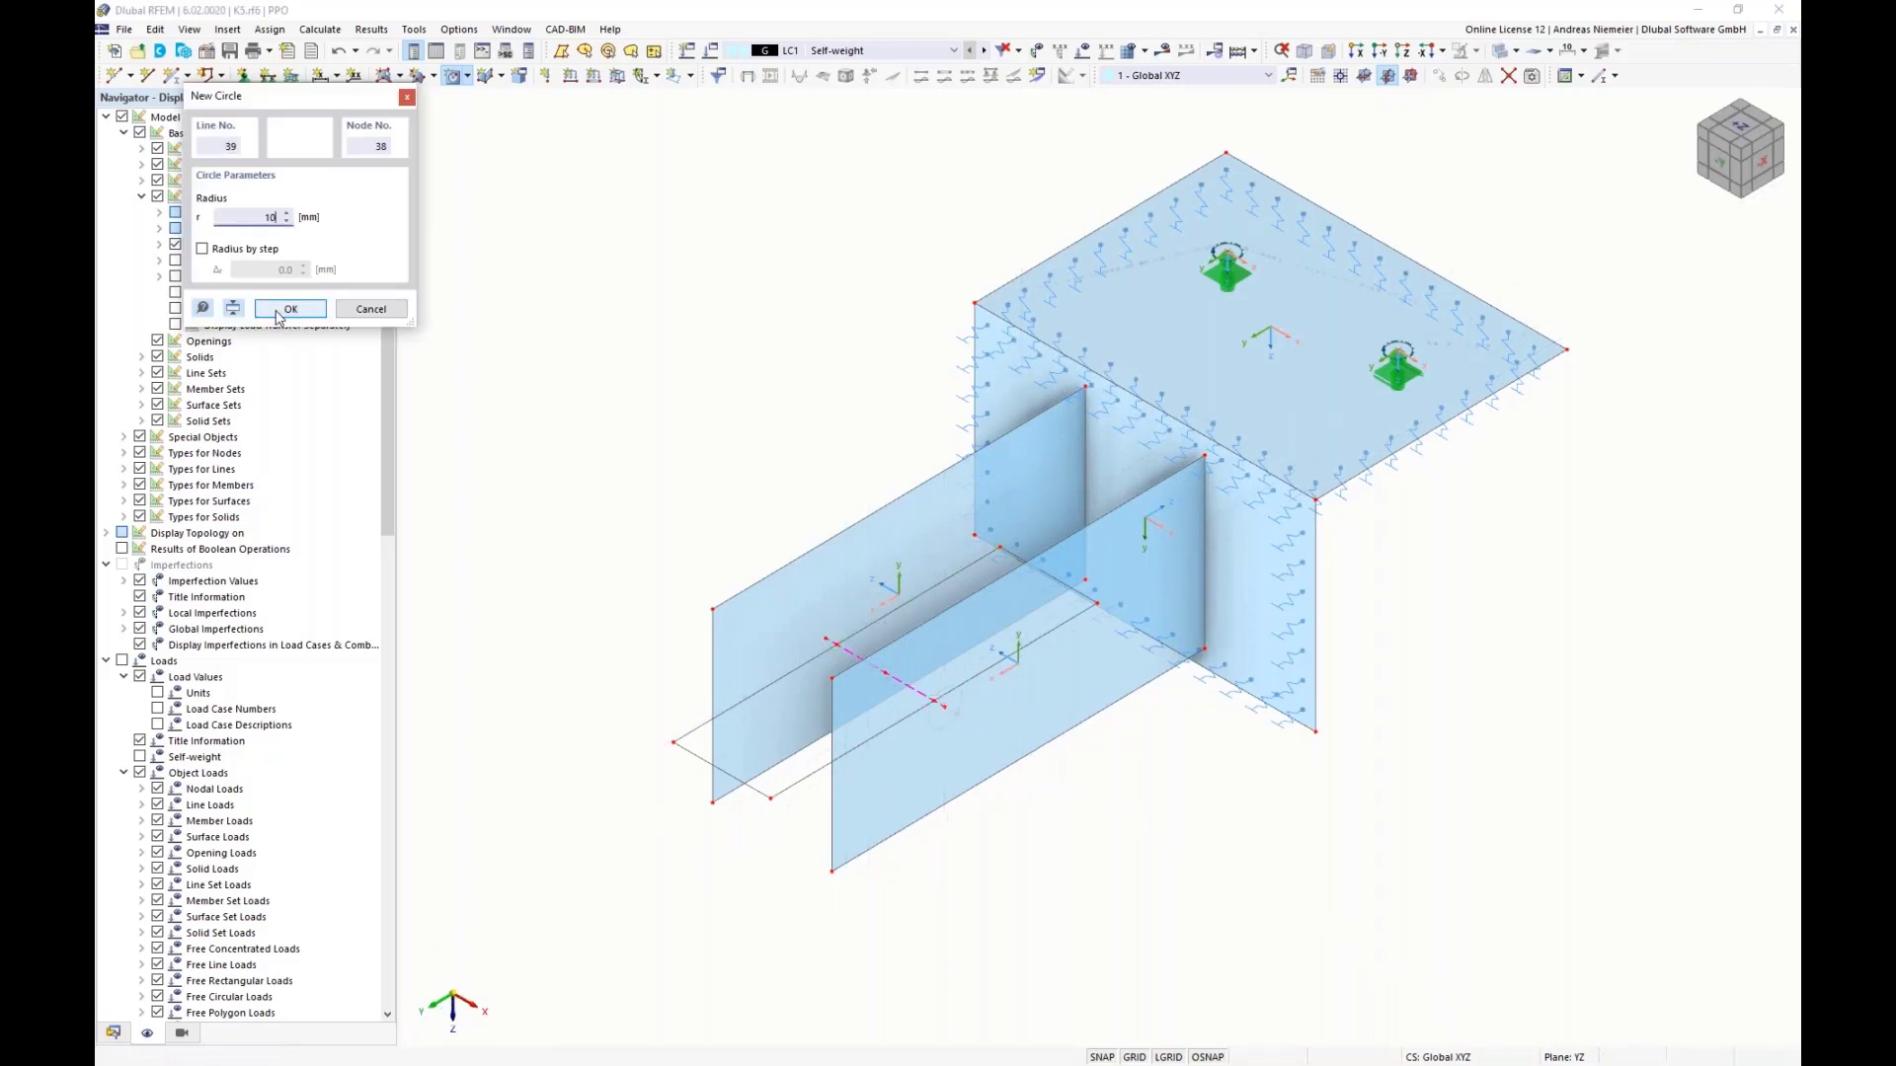
pyautogui.click(288, 309)
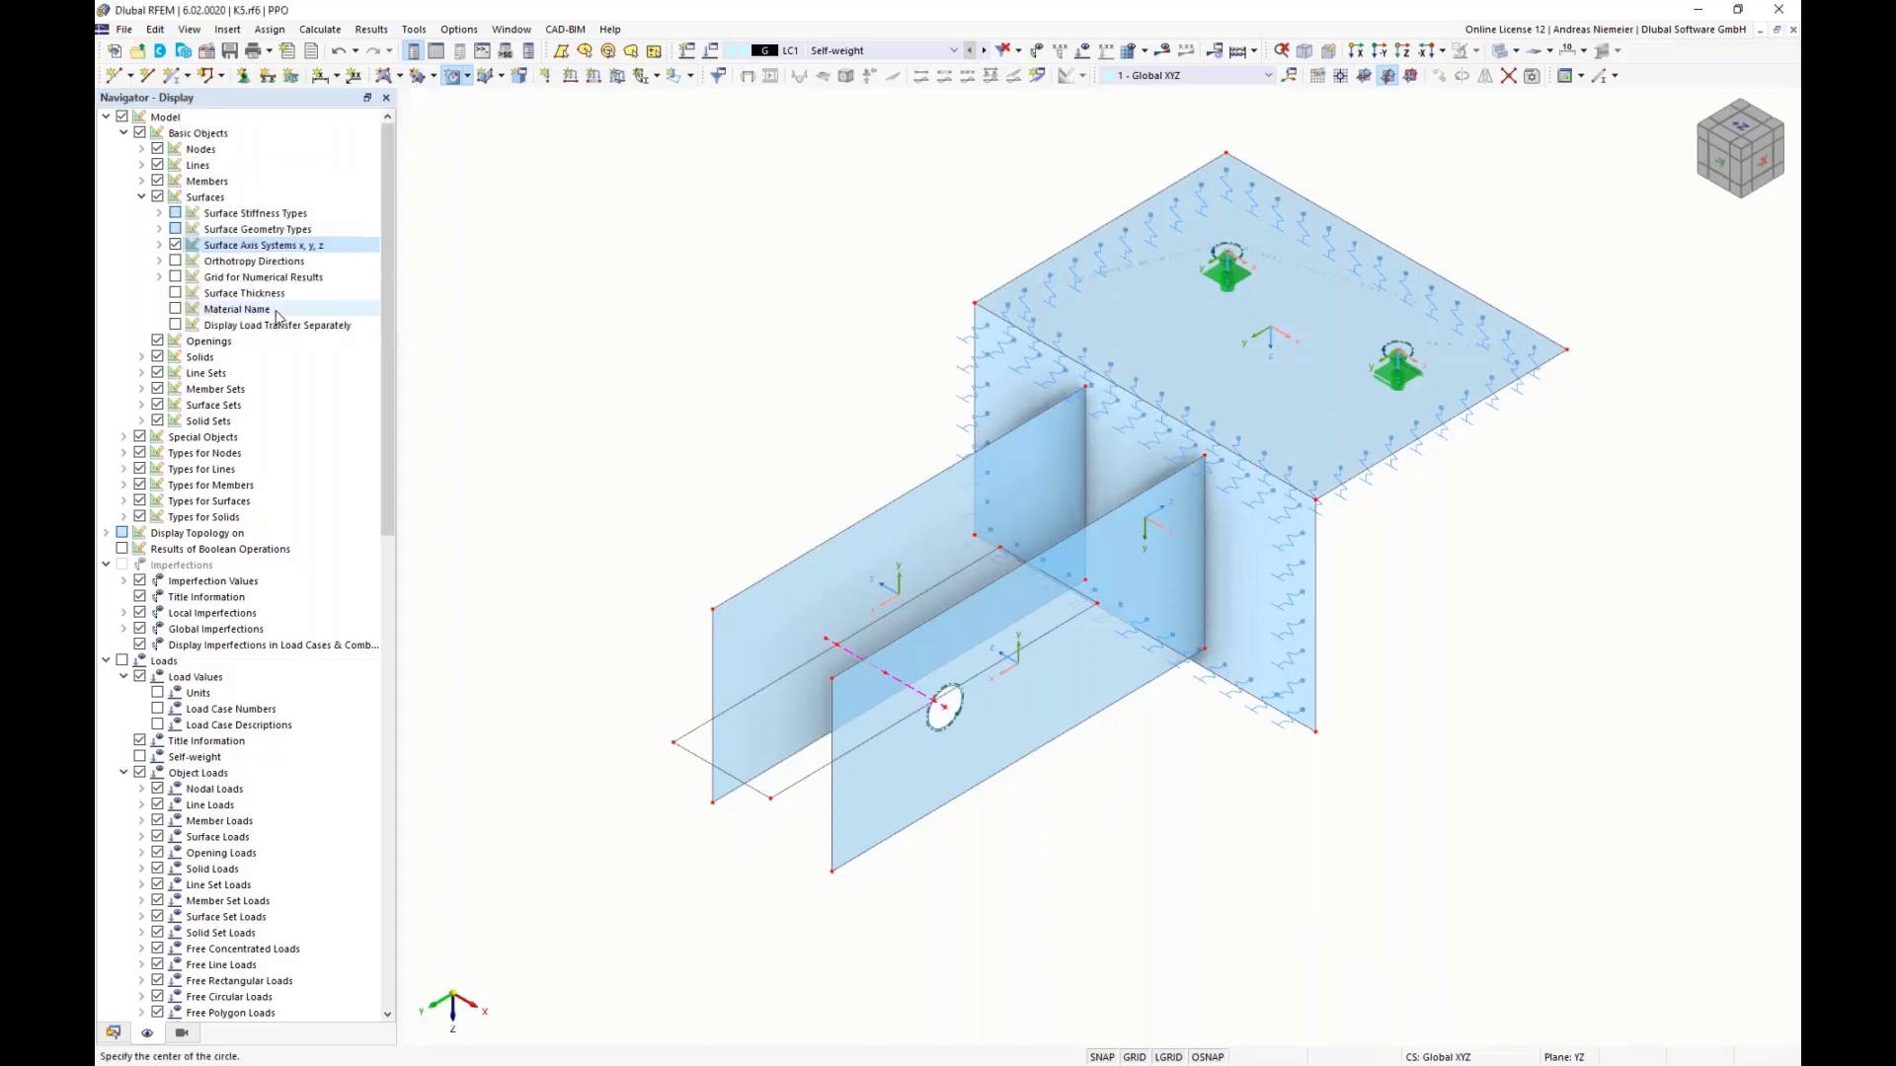
pyautogui.click(835, 644)
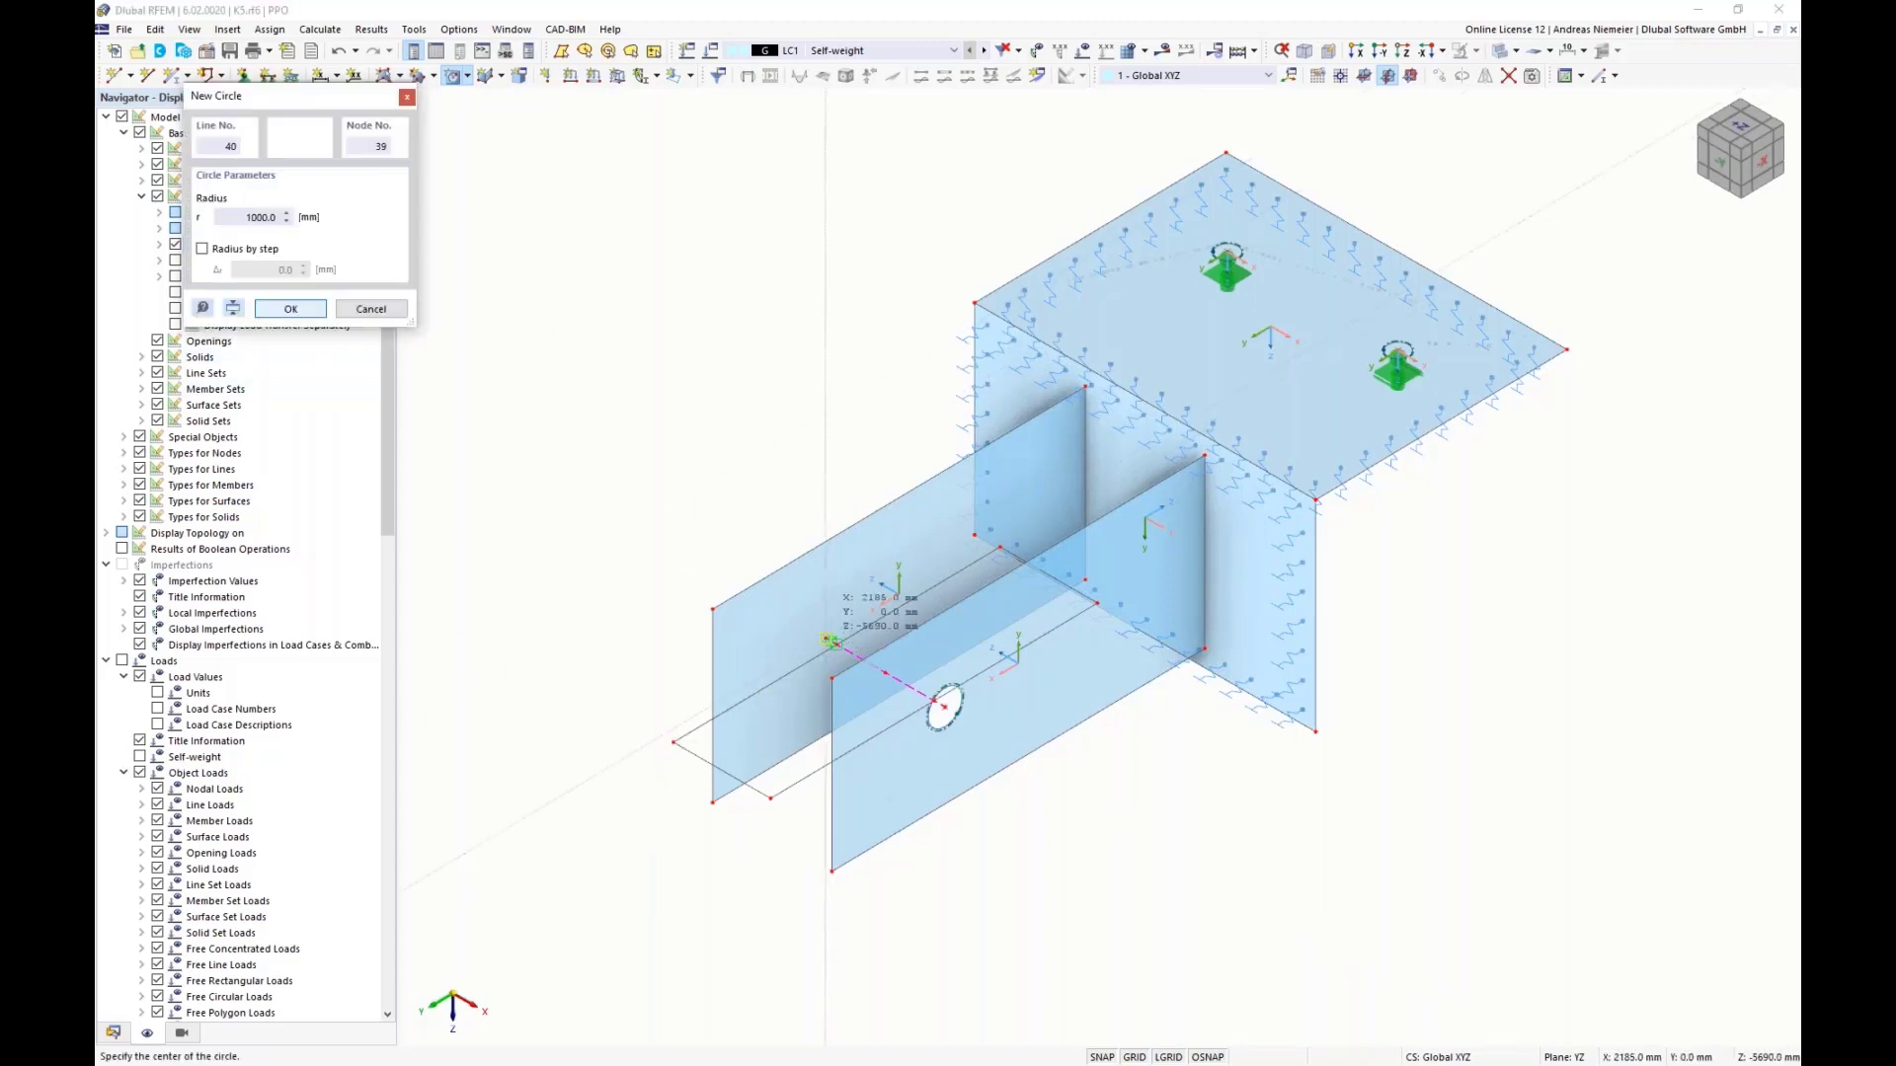
pyautogui.write('10')
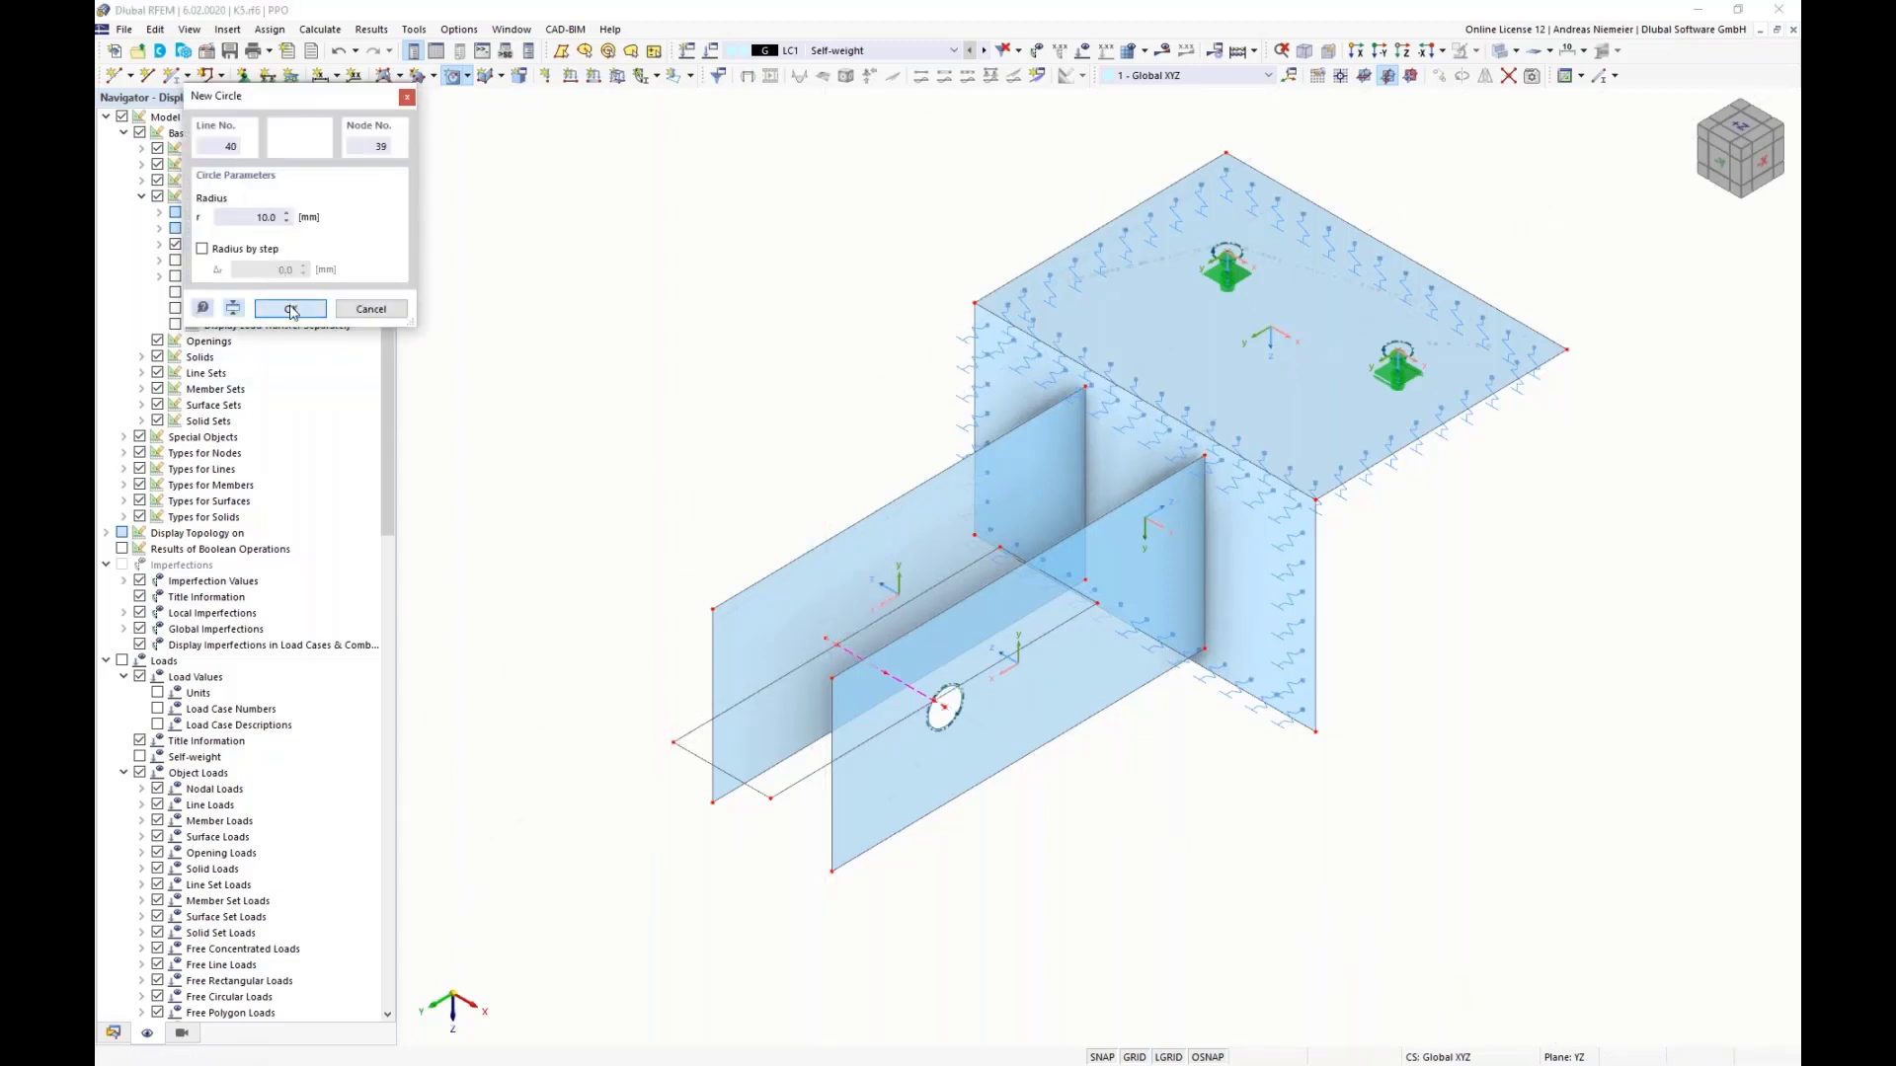
pyautogui.click(290, 309)
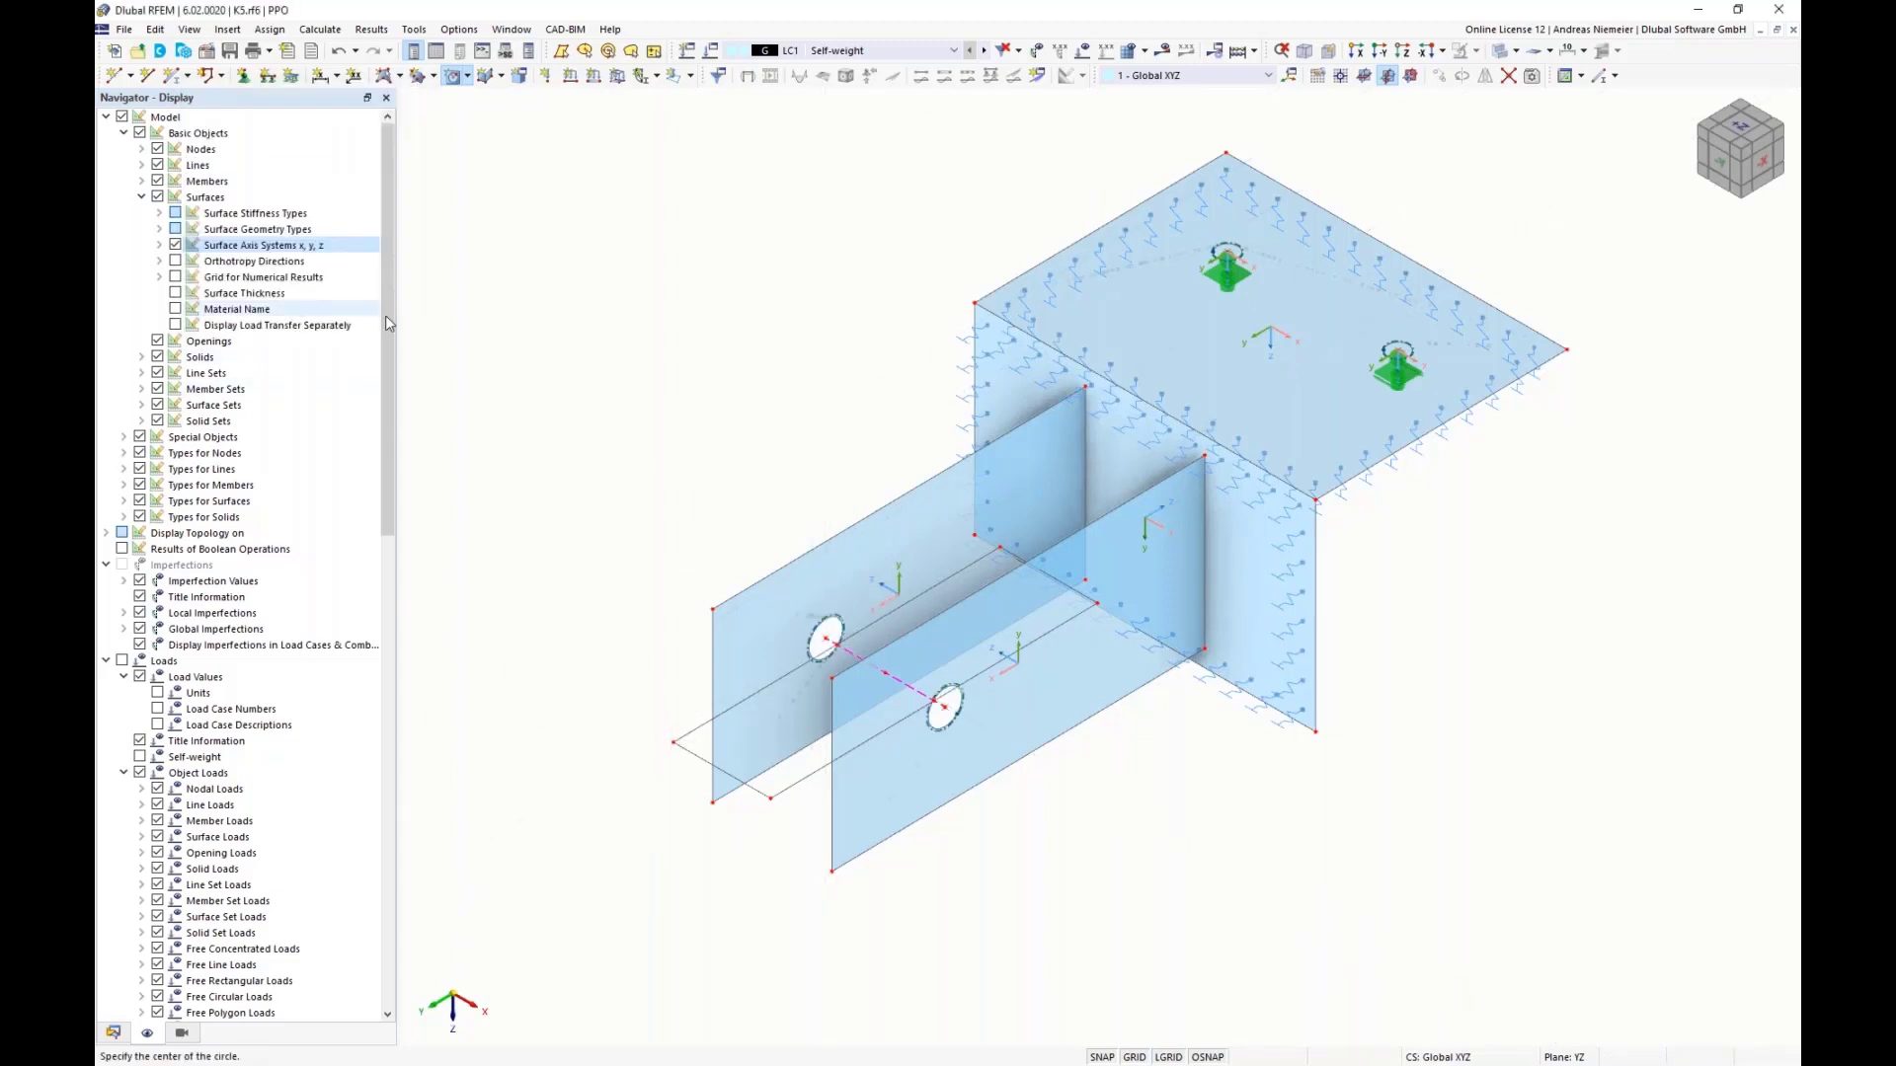
# Step: Fill both circular bolt holes in the fin plates with 10 mm S235 surfaces (thickness 4) of stiffness type Without Membrane Tension
pyautogui.click(384, 75)
pyautogui.click(536, 298)
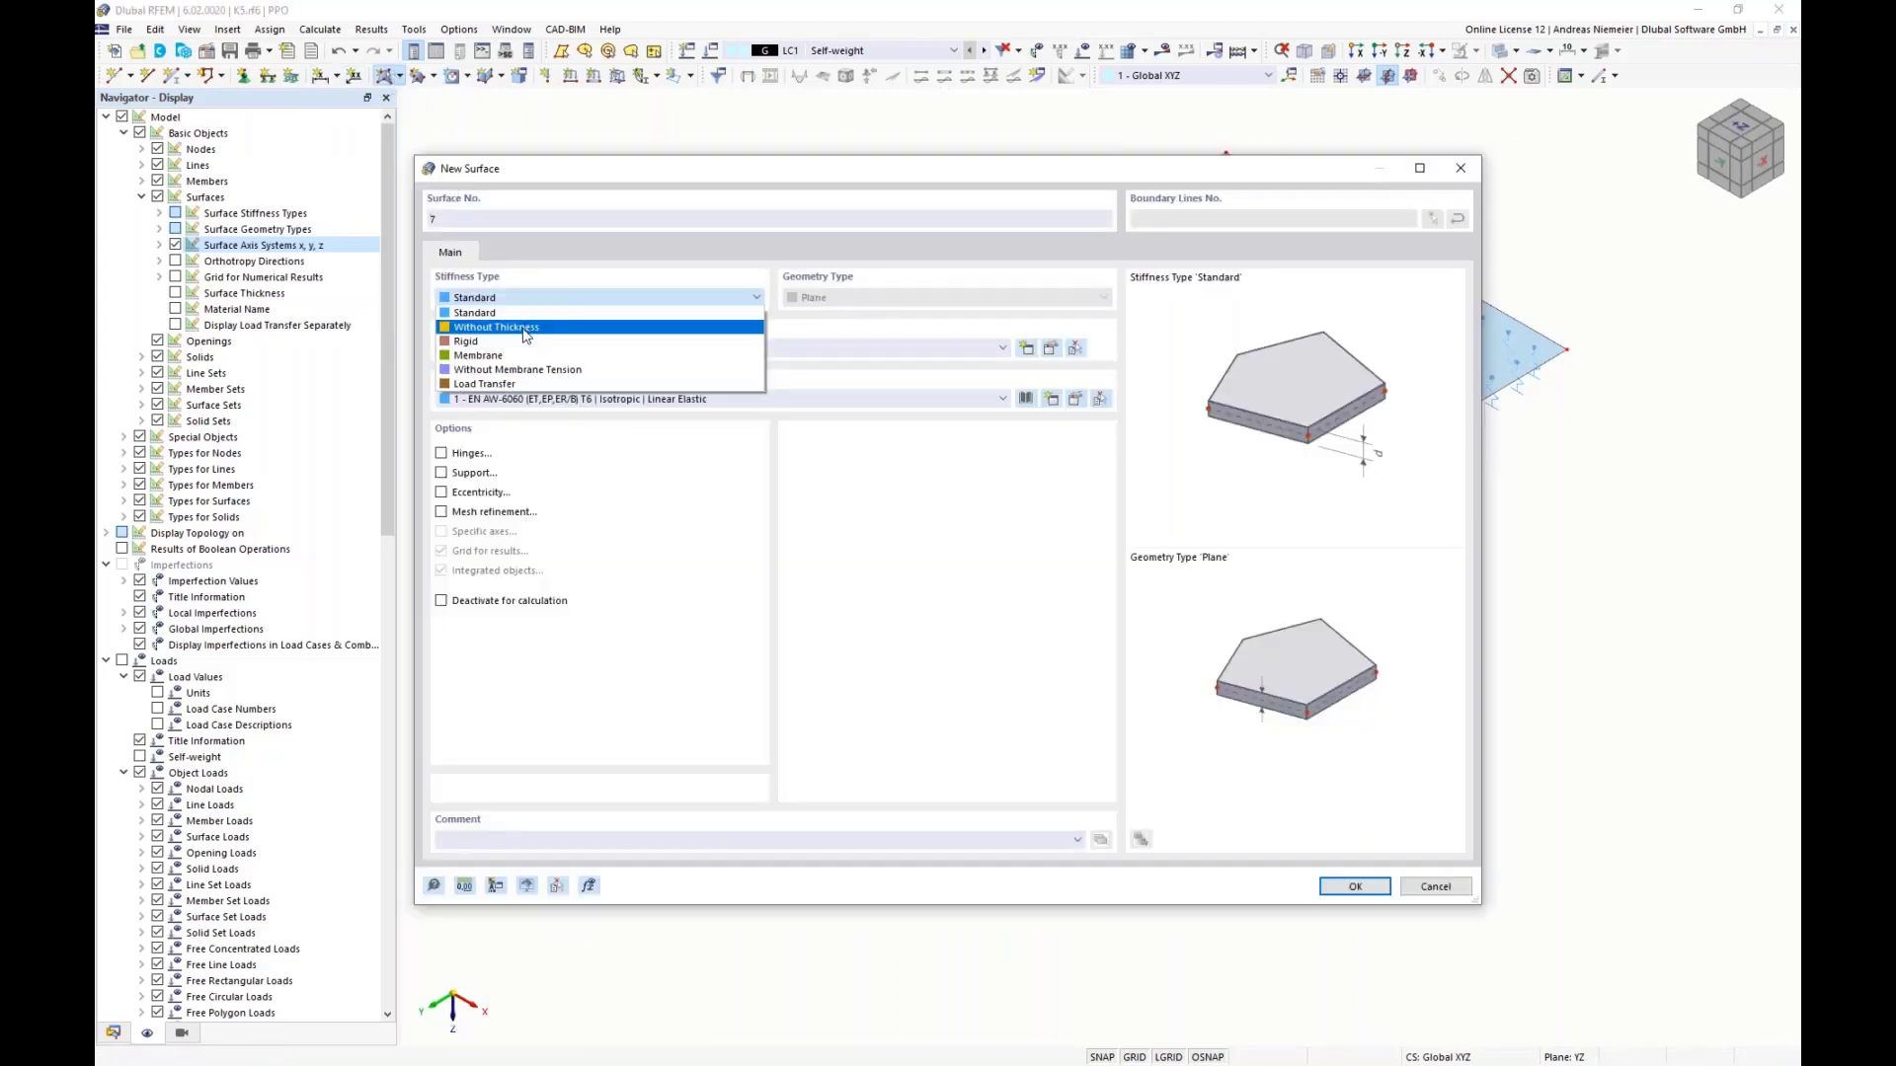
pyautogui.click(528, 369)
pyautogui.click(549, 349)
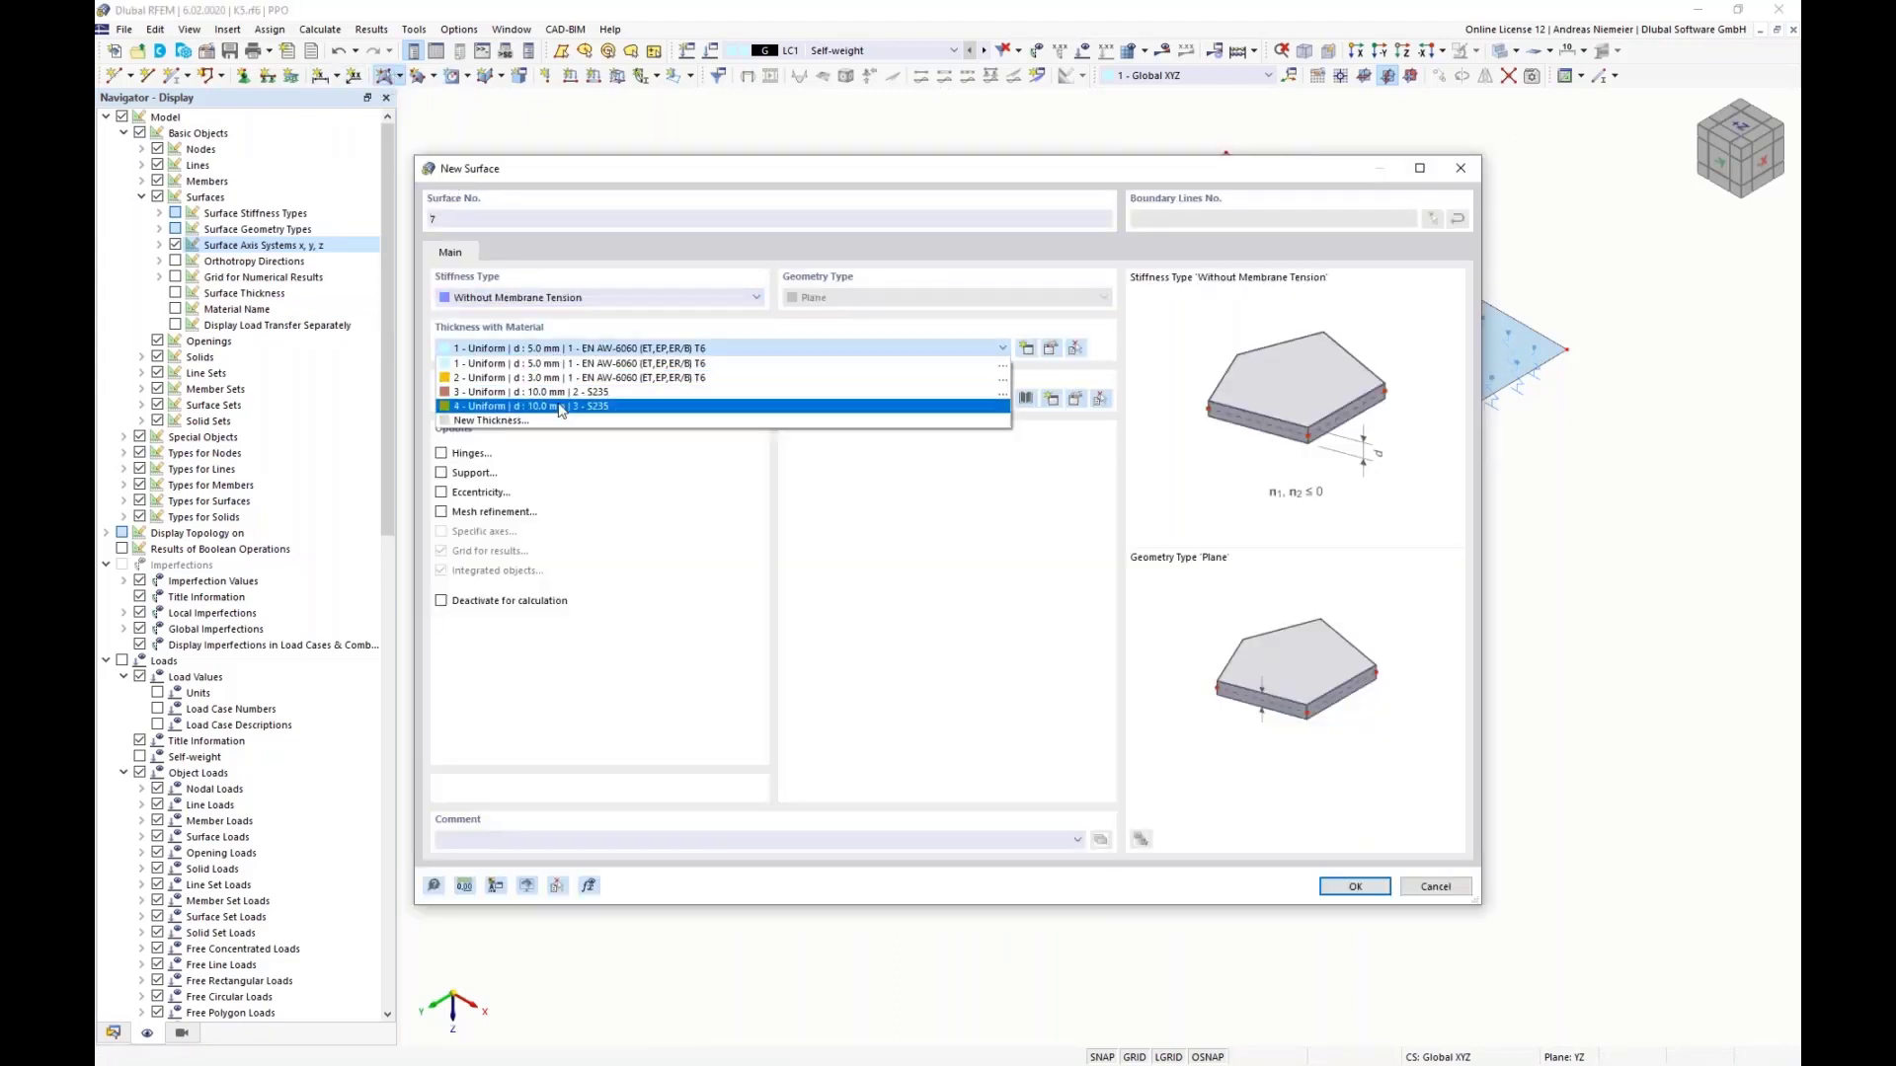
pyautogui.click(565, 407)
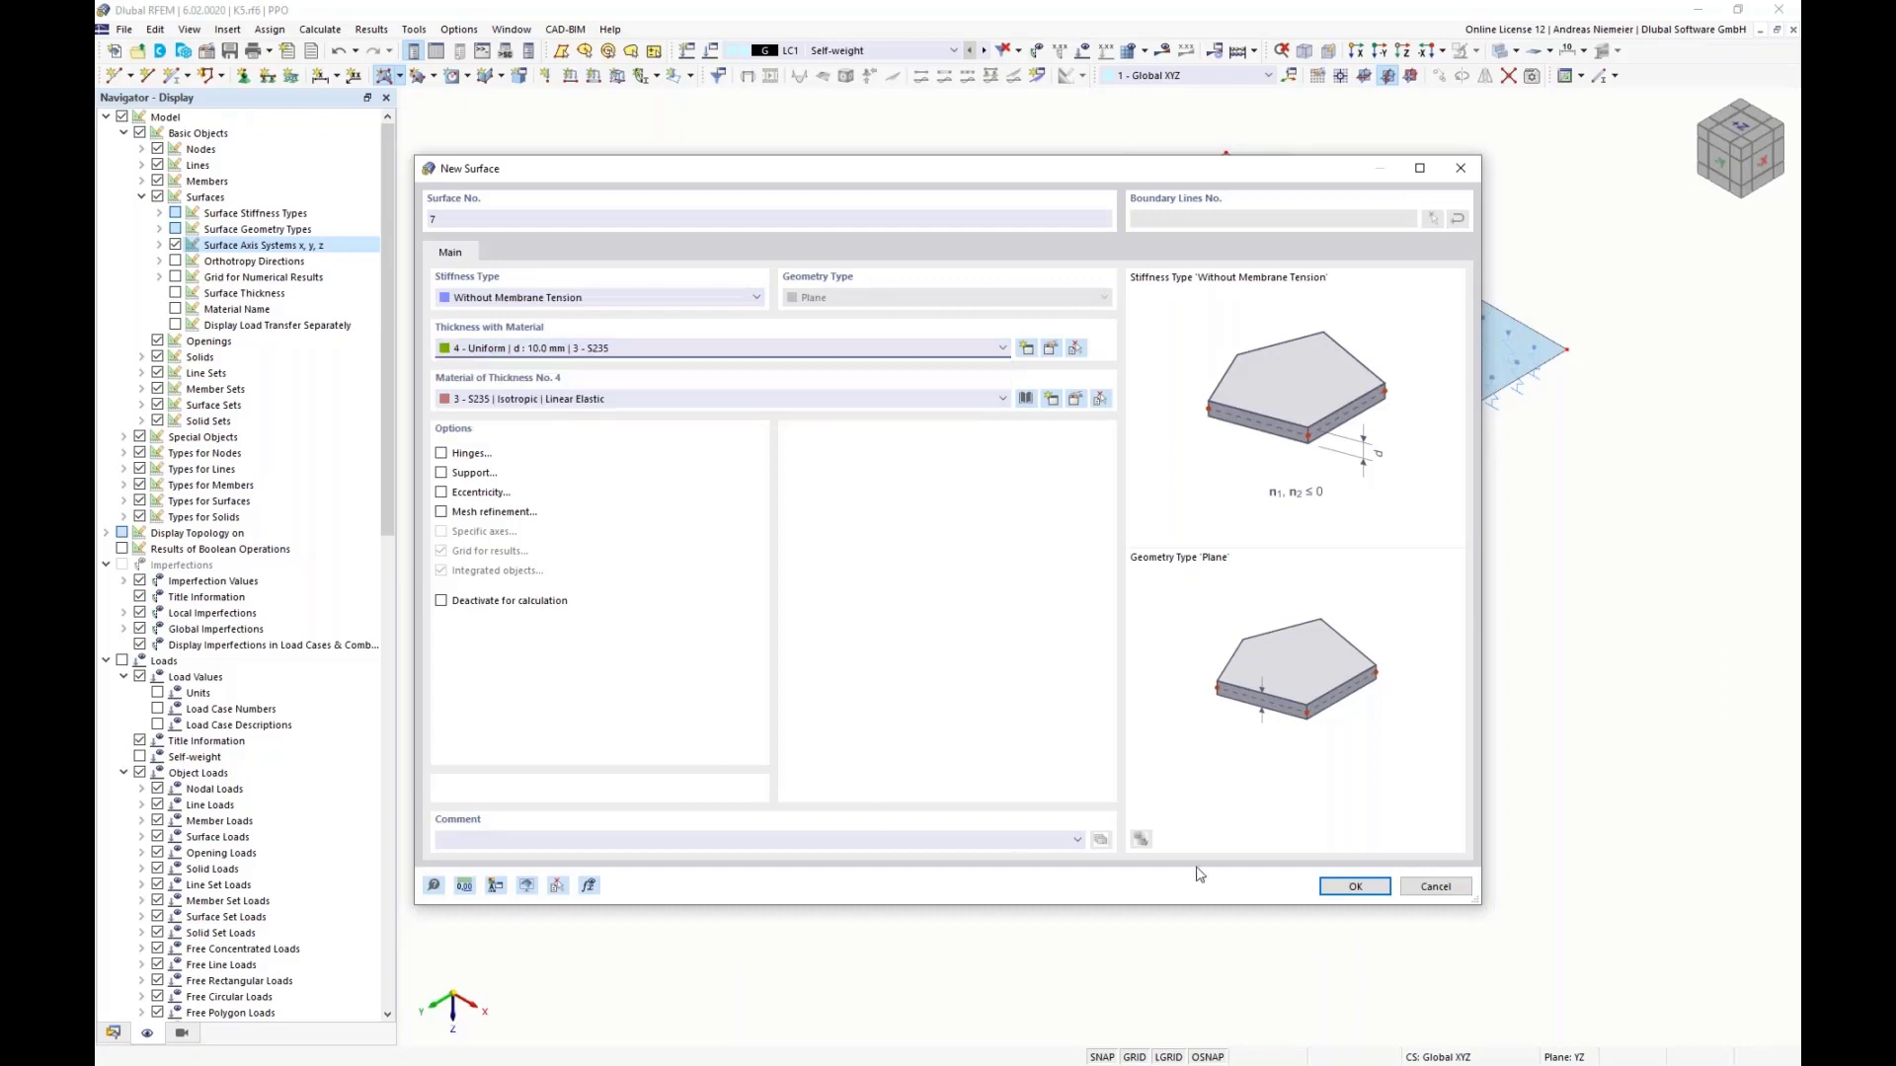
pyautogui.click(1354, 887)
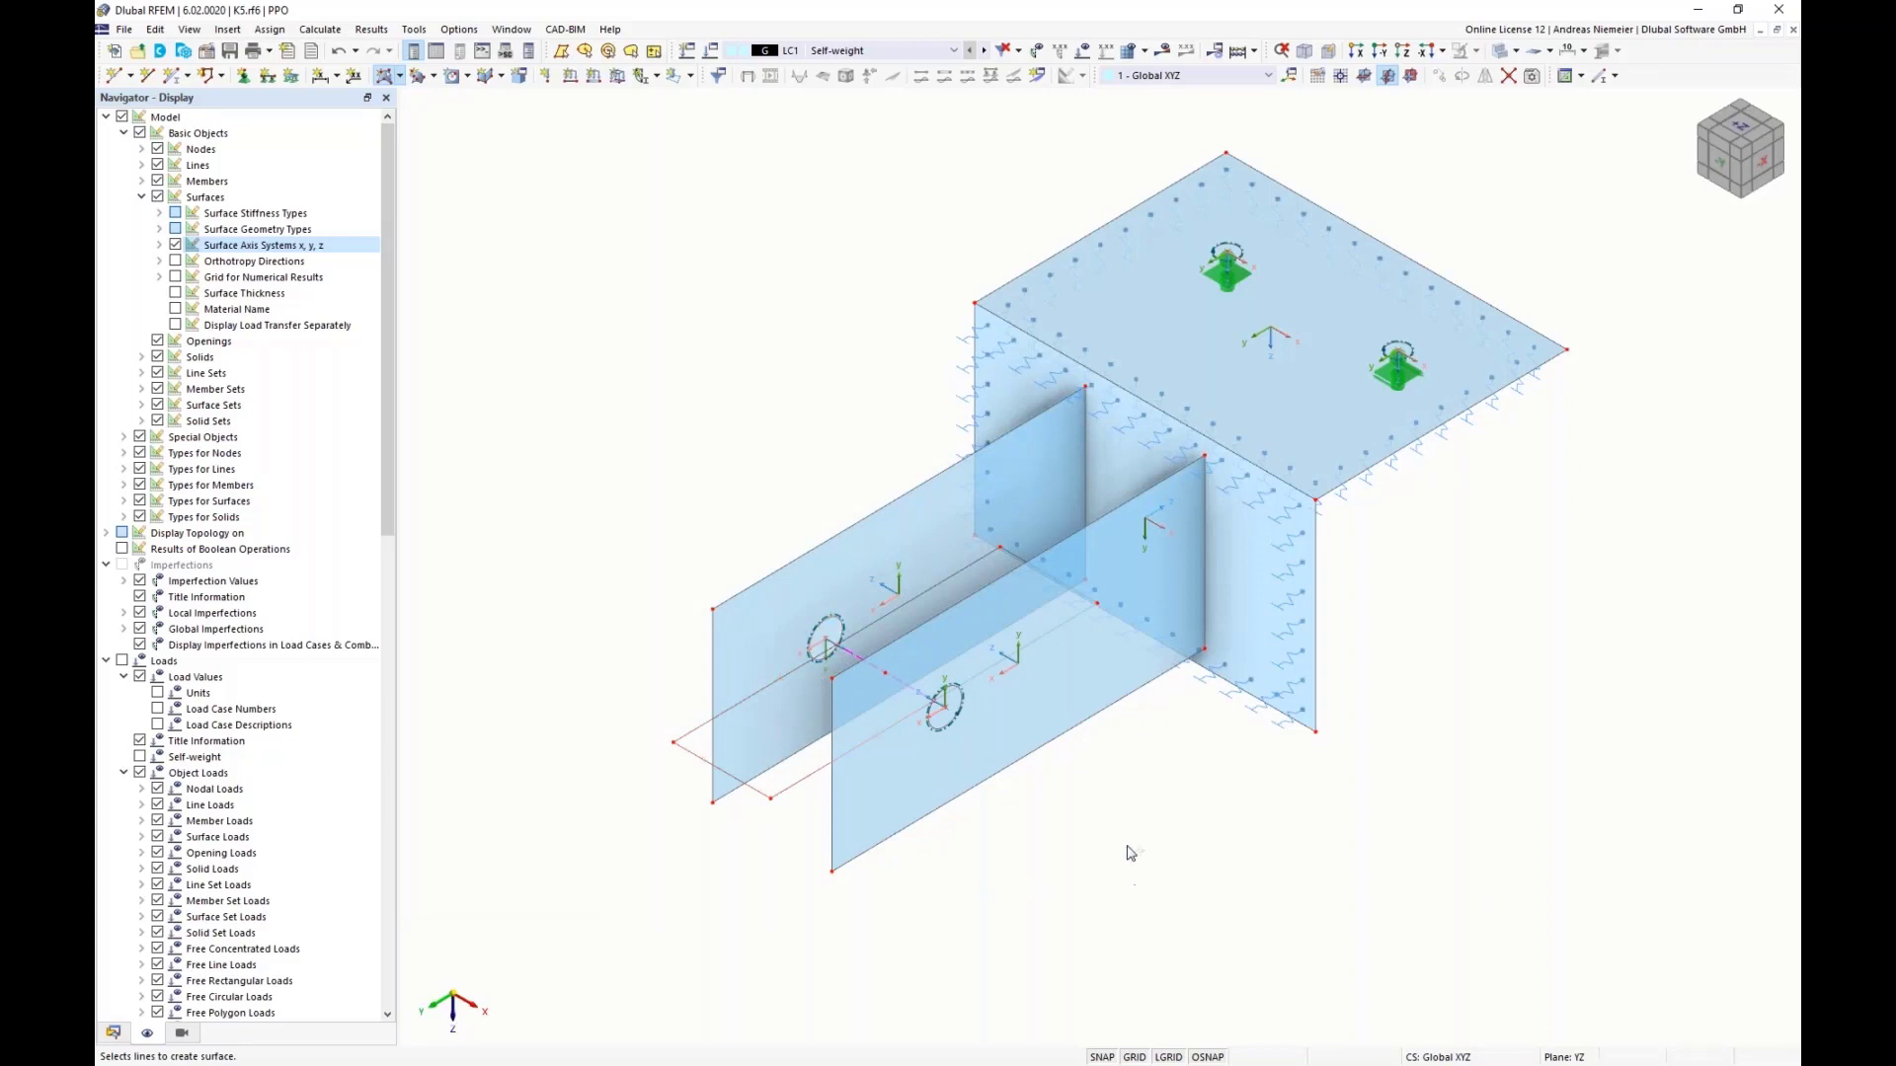
pyautogui.scroll(3, 1044, 779)
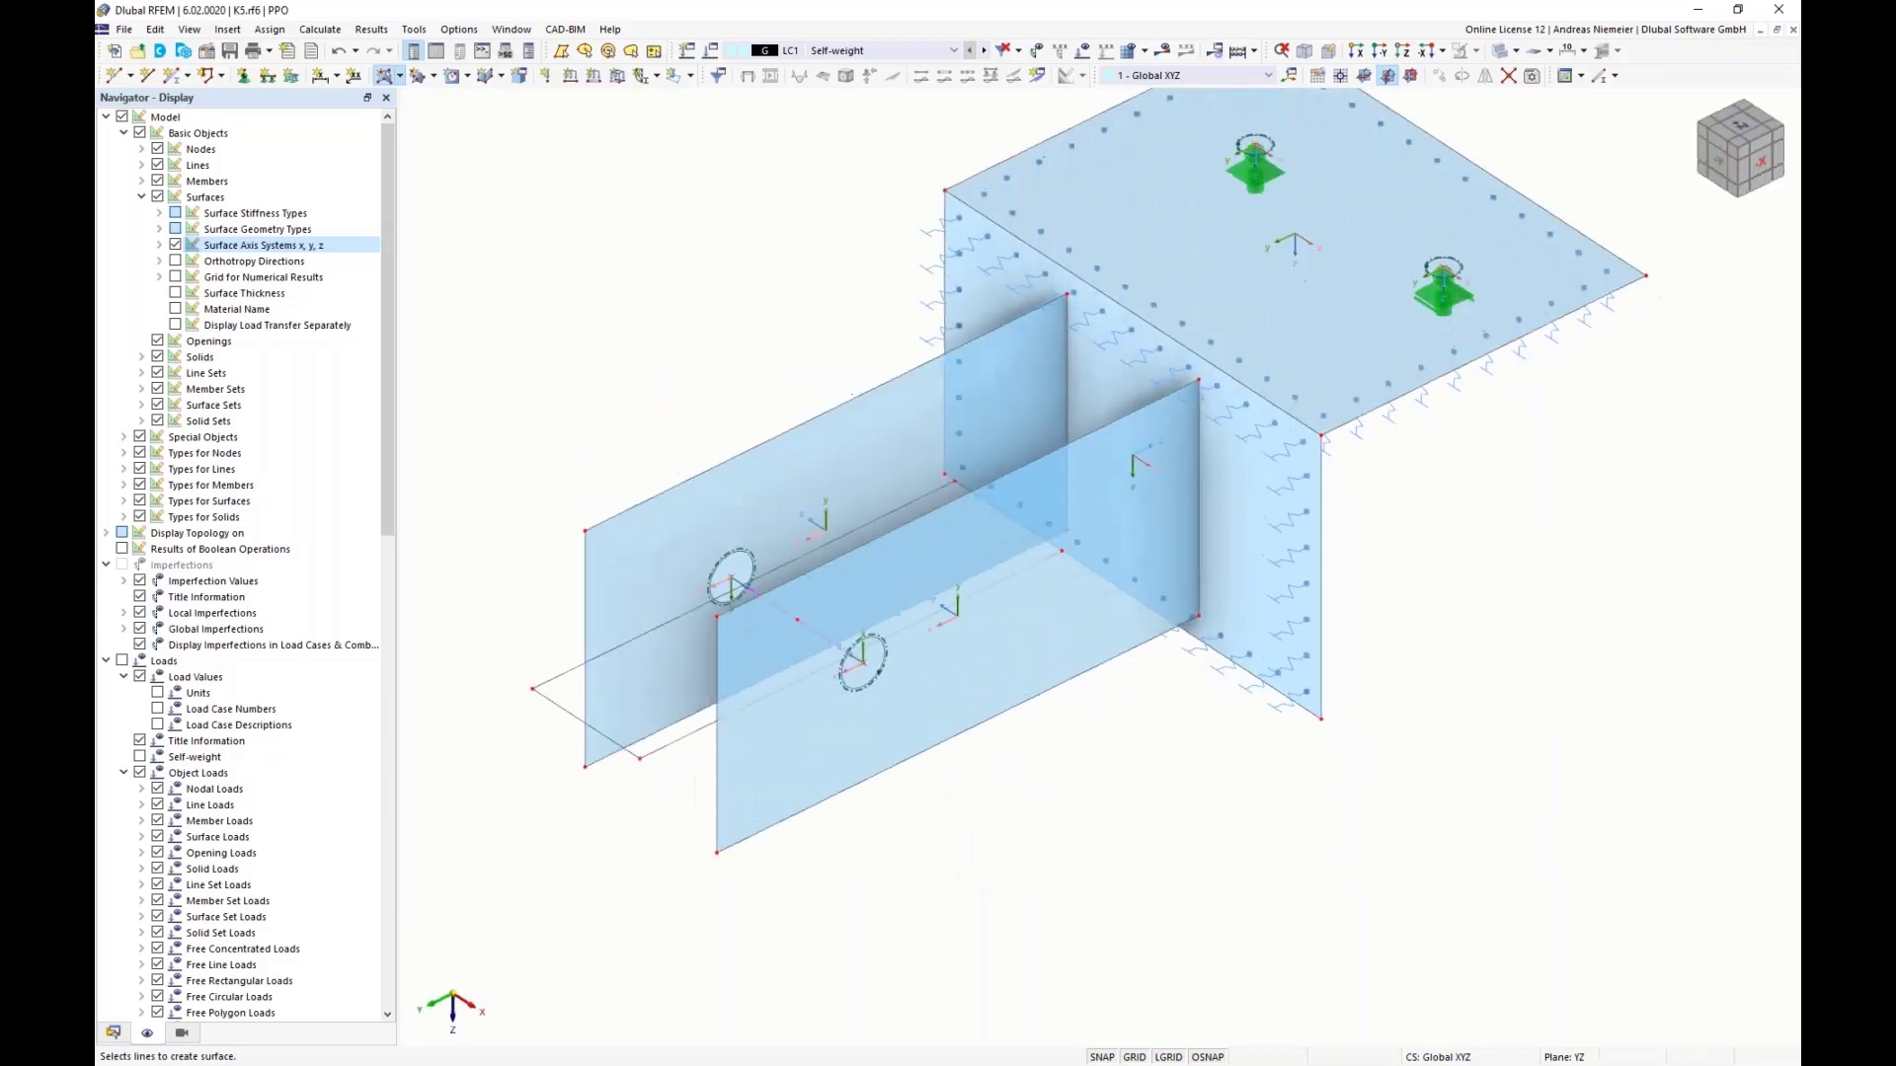
pyautogui.press('Escape')
# Step: Start a new nodal load in load case LC1 - Self-weight with the load type Components
pyautogui.rightClick(544, 73)
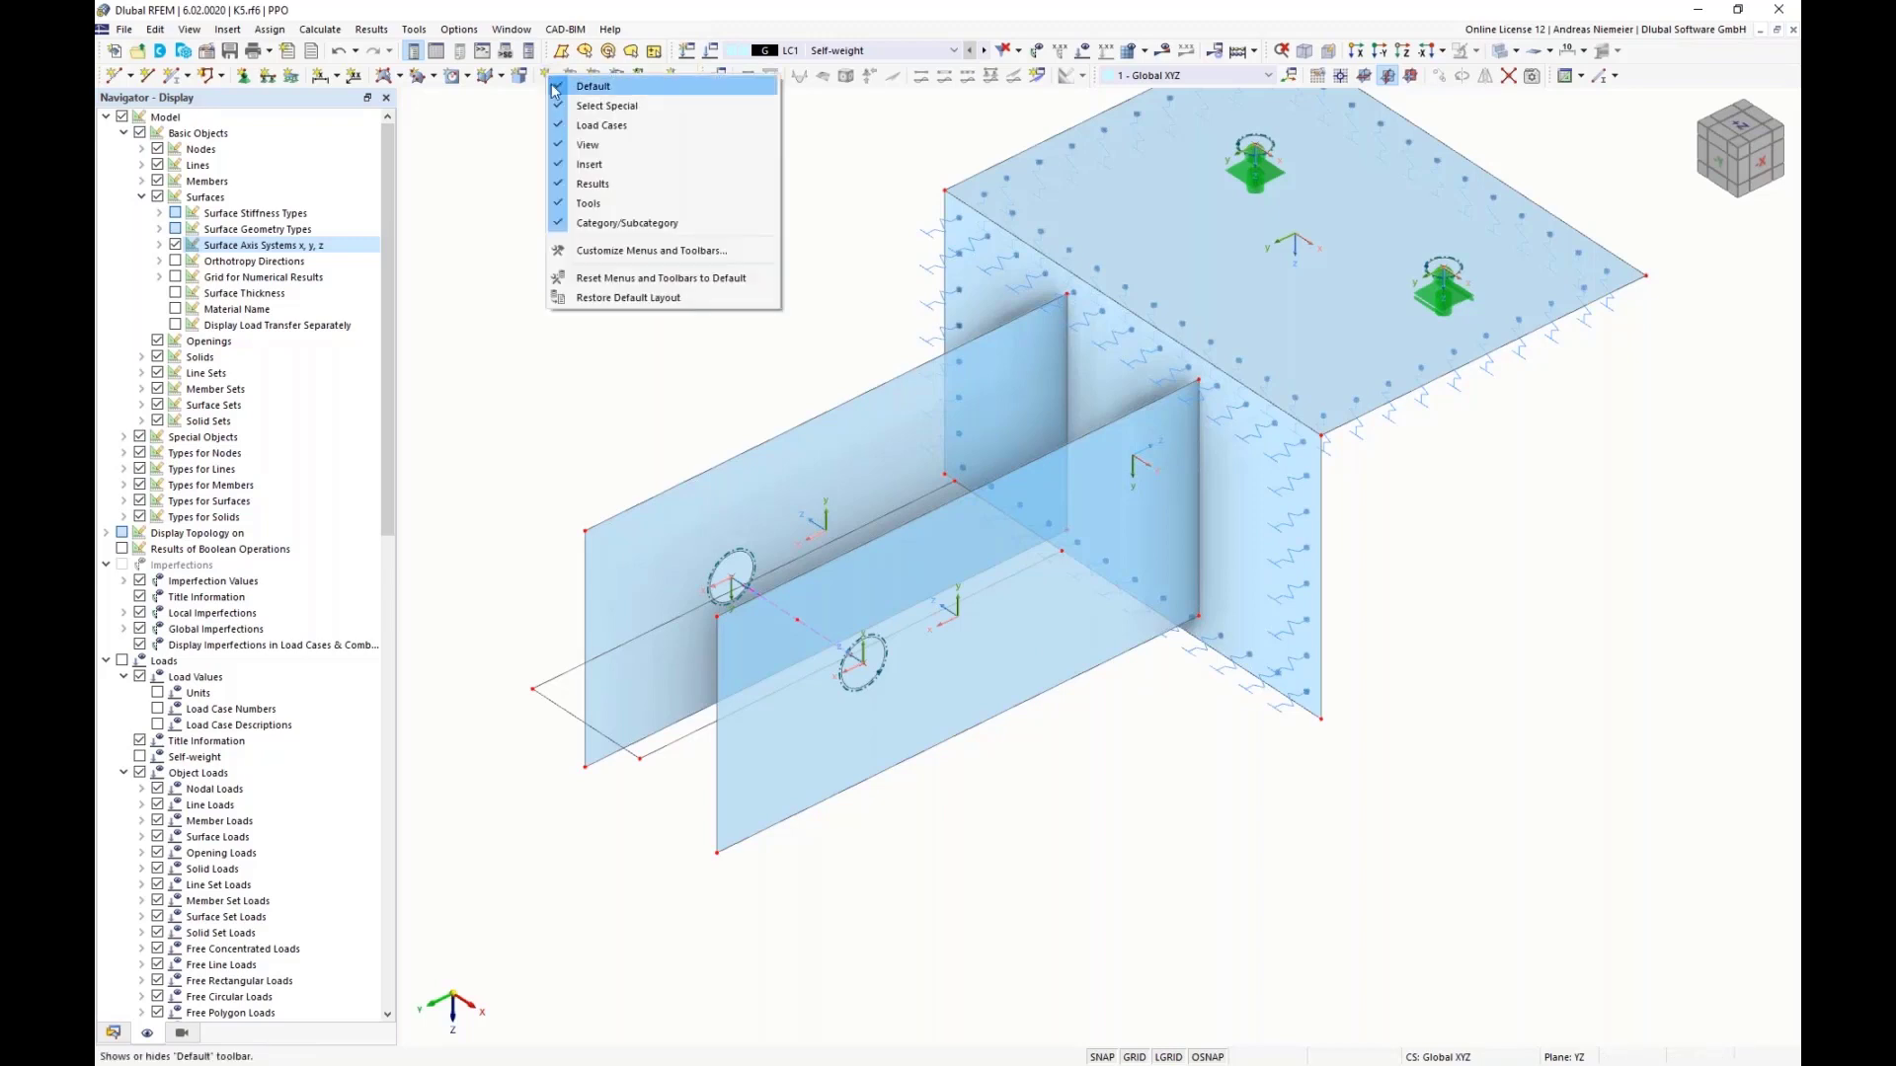
pyautogui.press('Escape')
pyautogui.click(1083, 51)
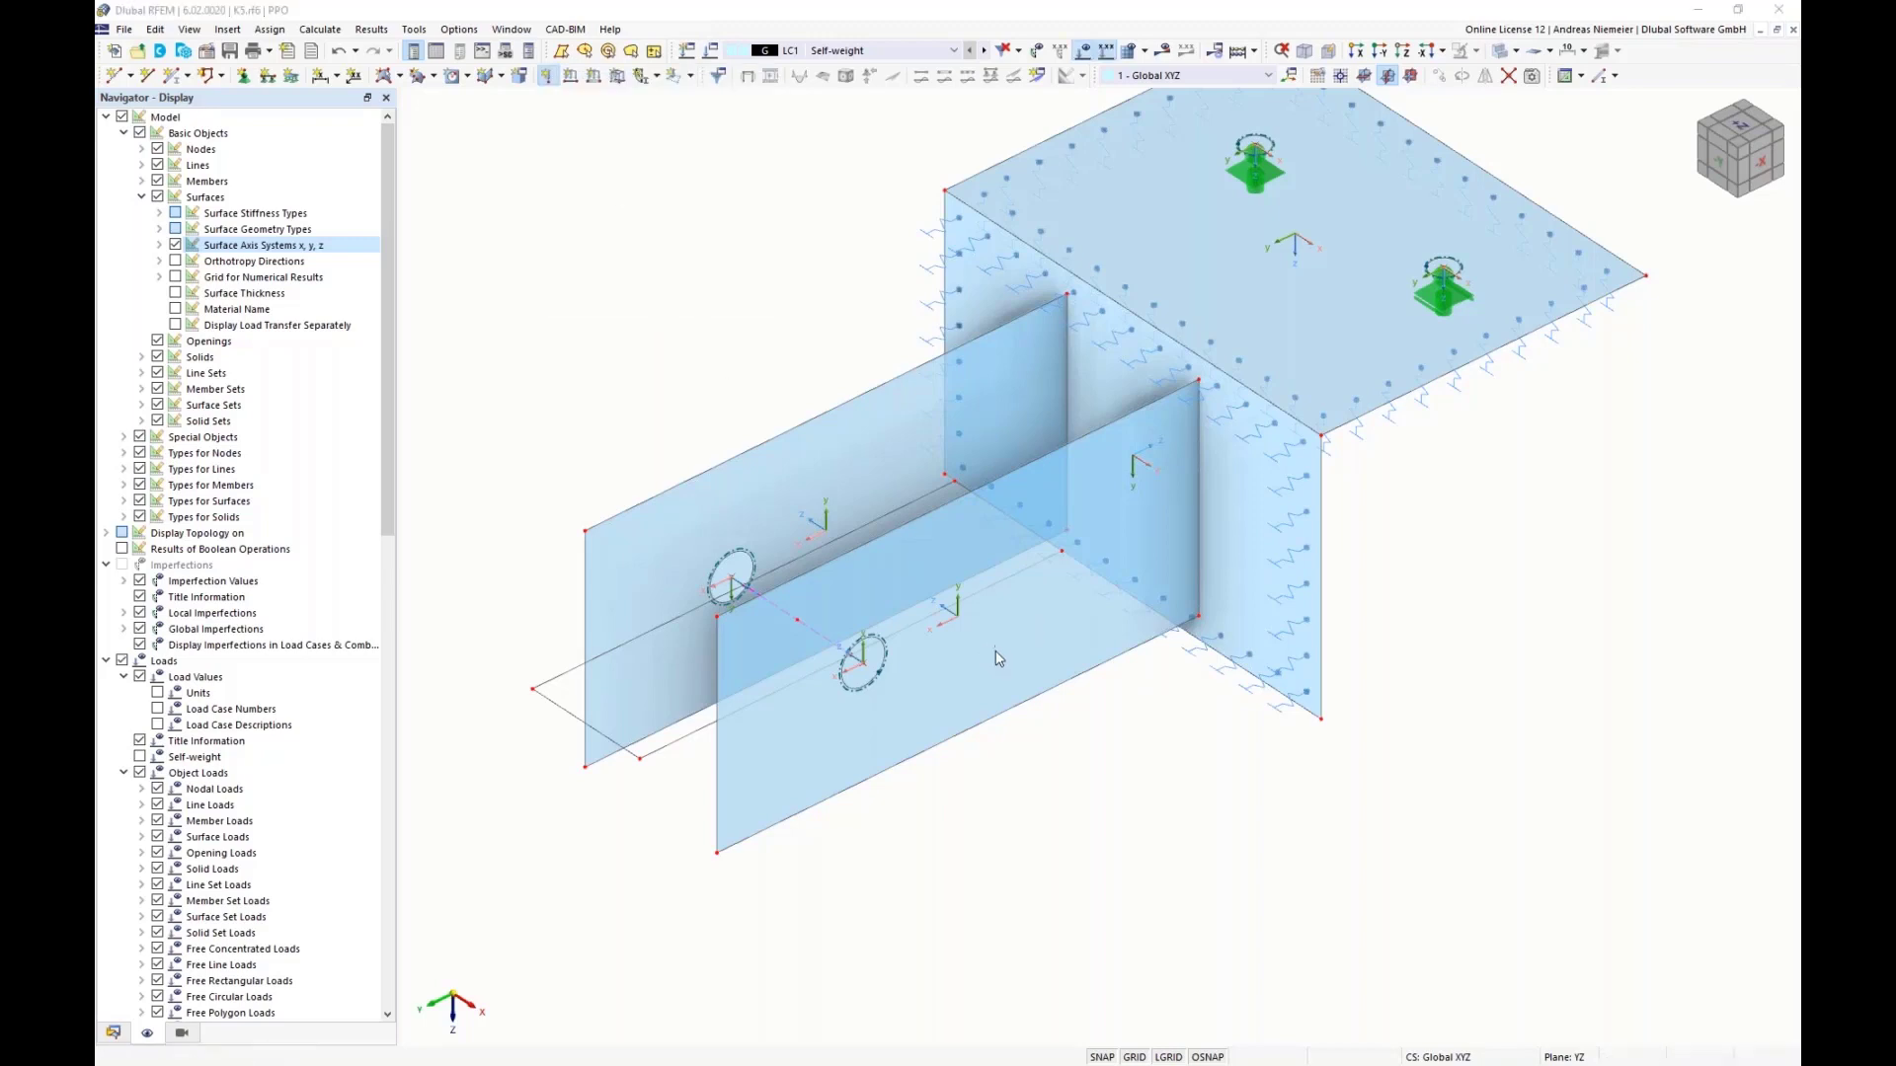
pyautogui.click(649, 381)
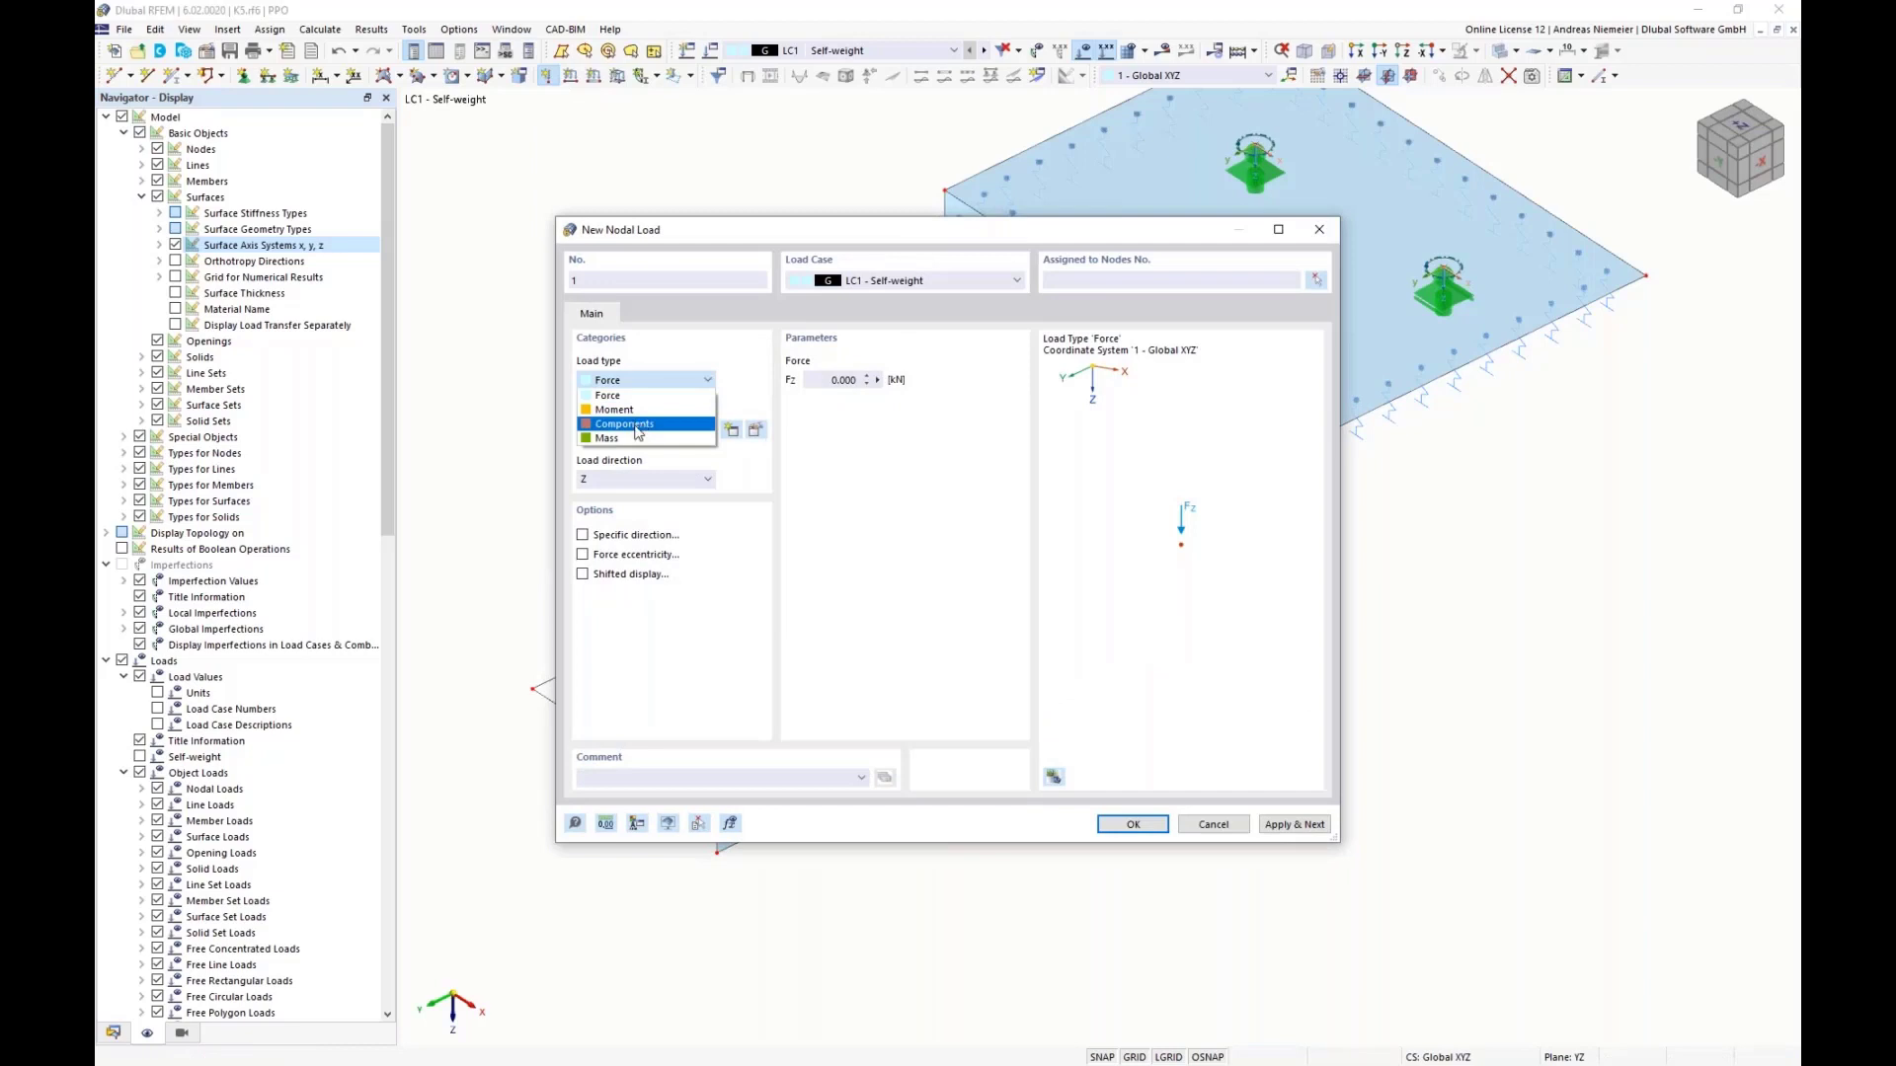
pyautogui.click(637, 431)
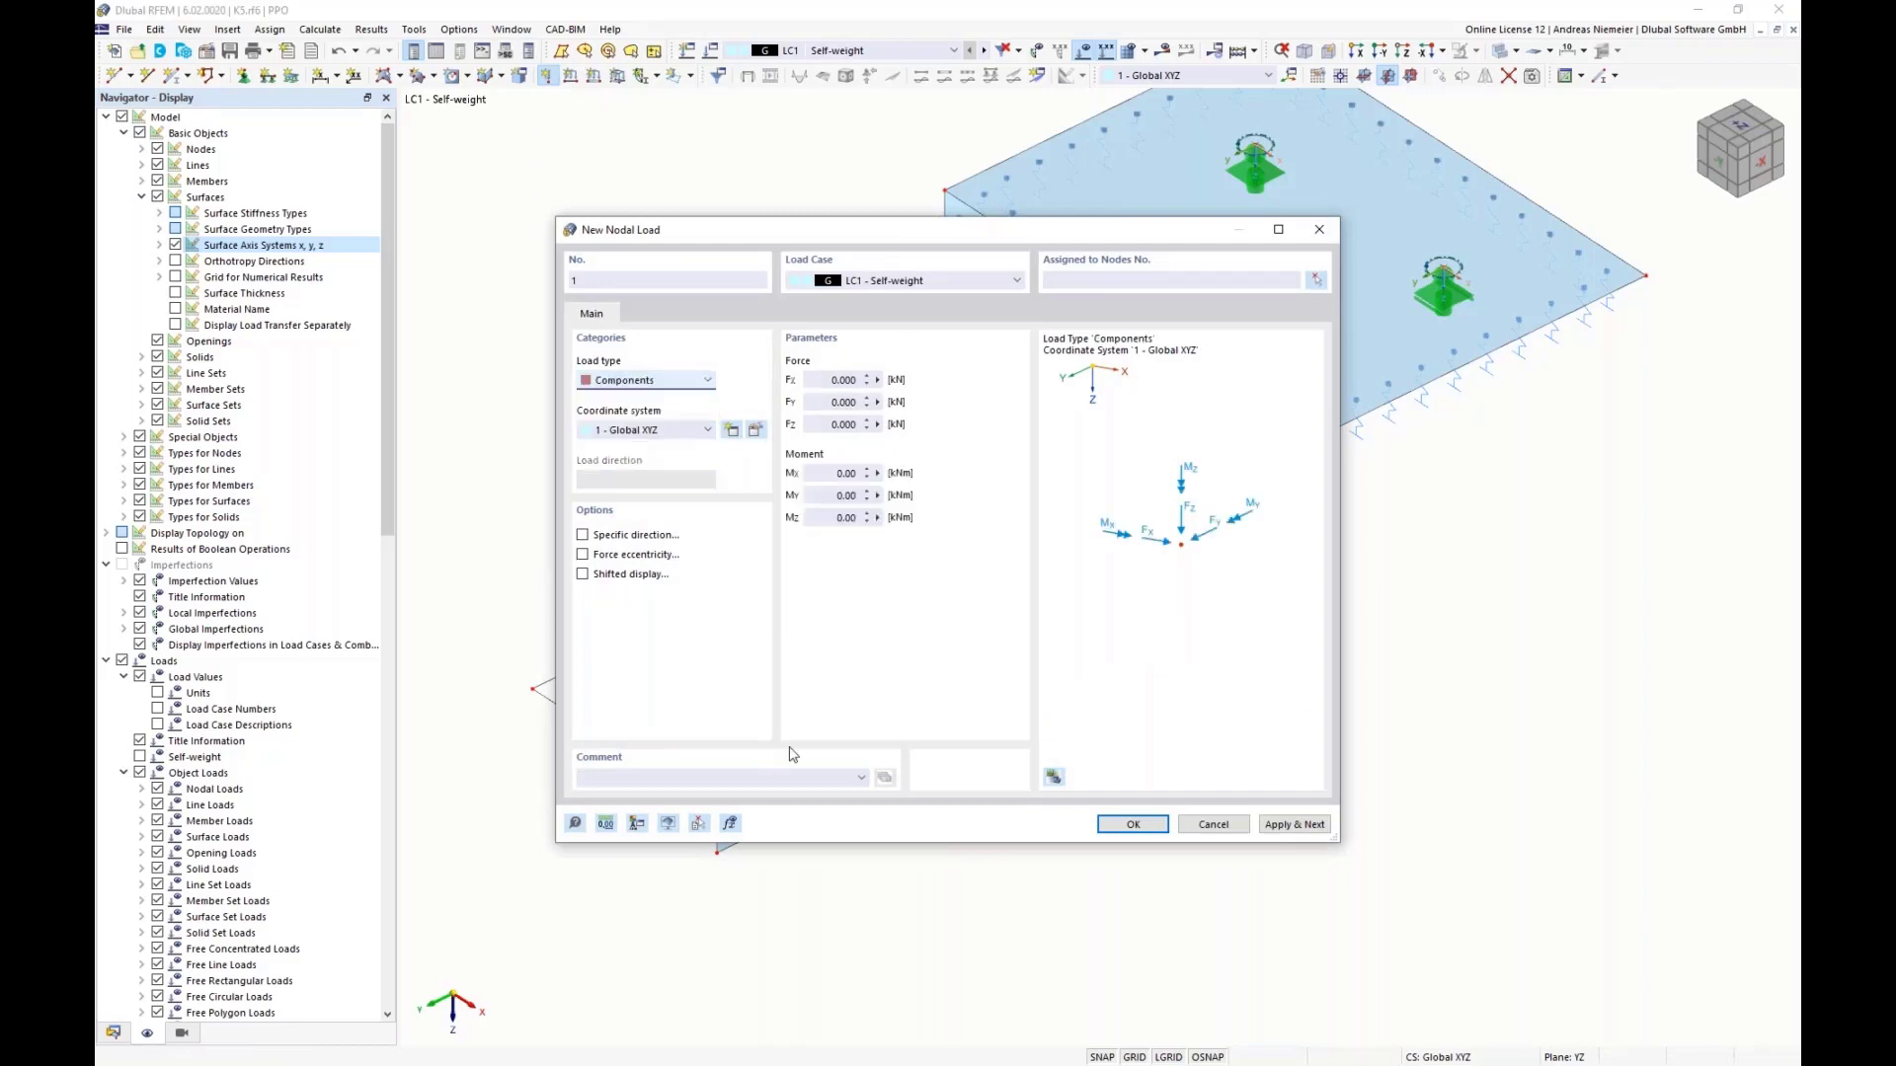
# Step: Apply a nodal load of Fy 14.3 kN and Fz 16.3 kN to the node midway between the circles on the two parallel plates
pyautogui.click(835, 426)
pyautogui.write('16,3')
pyautogui.click(833, 401)
pyautogui.write('14,3')
pyautogui.click(1316, 280)
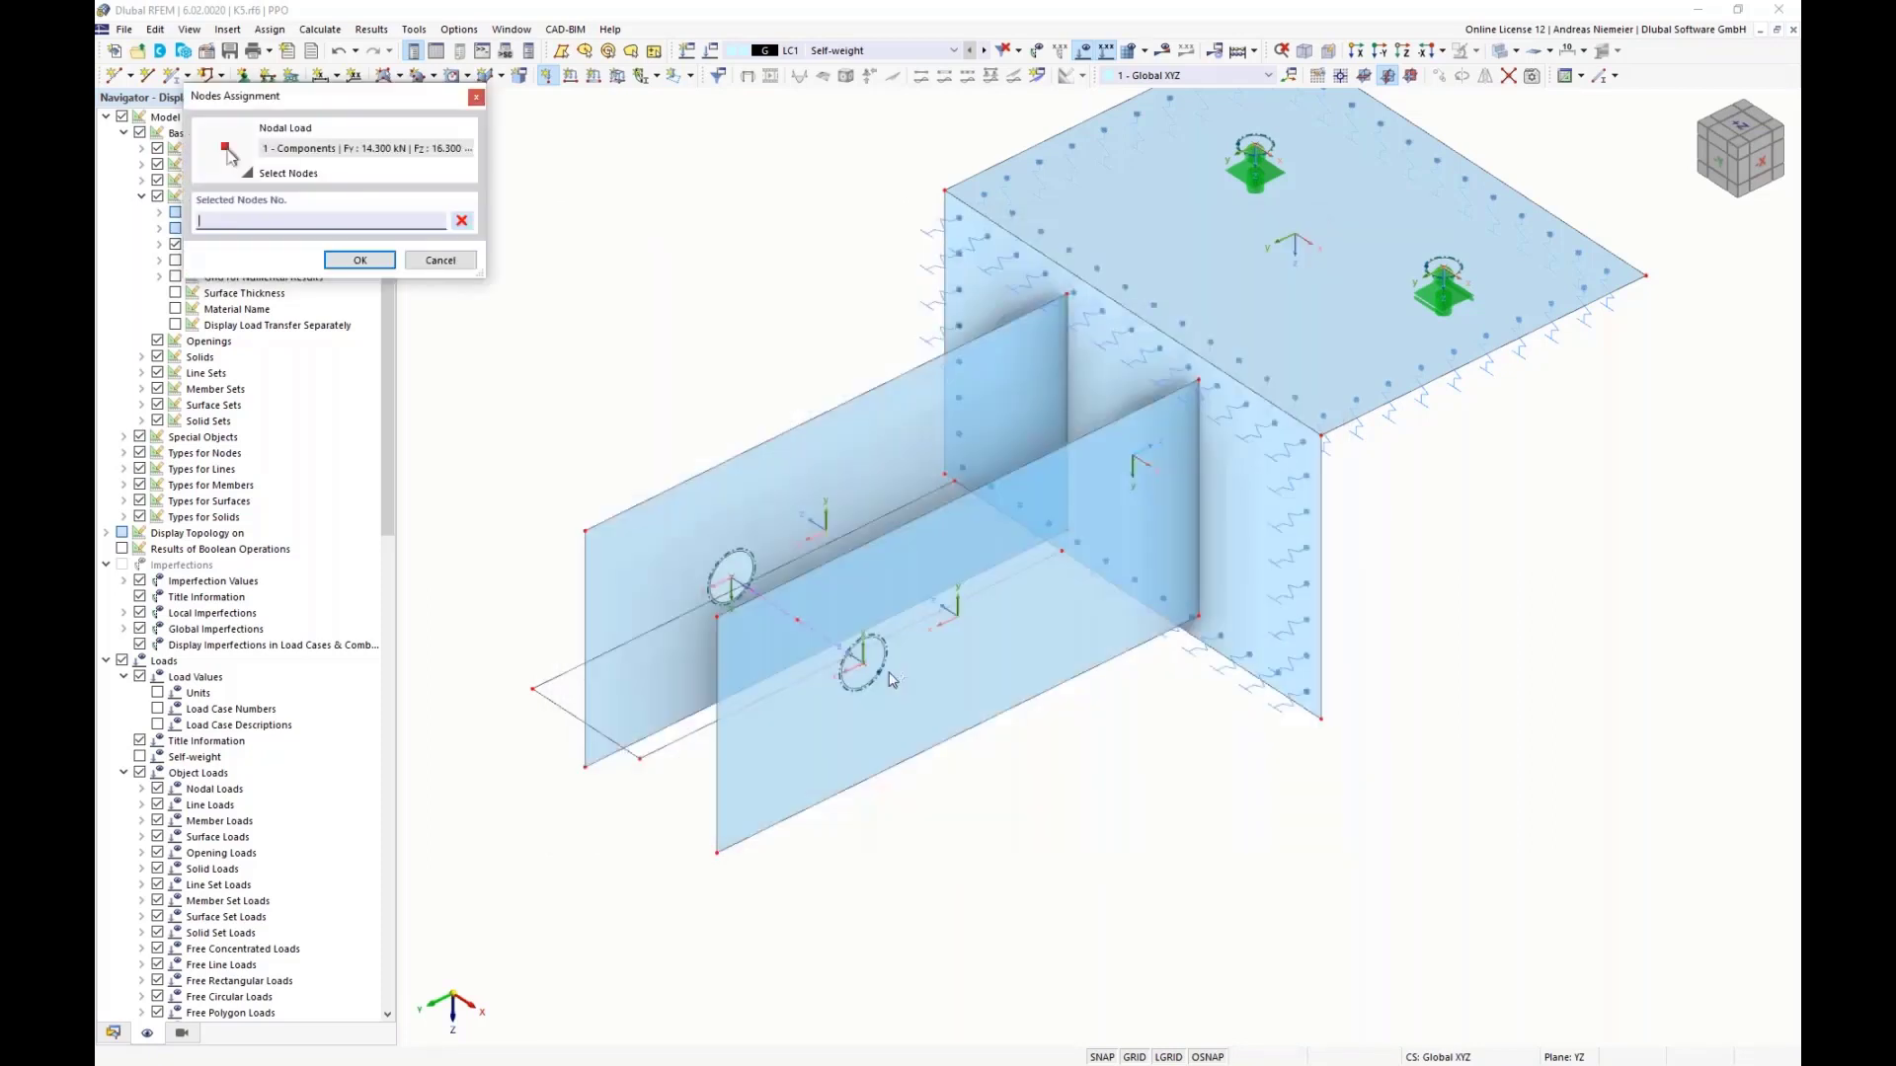
pyautogui.click(799, 622)
pyautogui.click(359, 260)
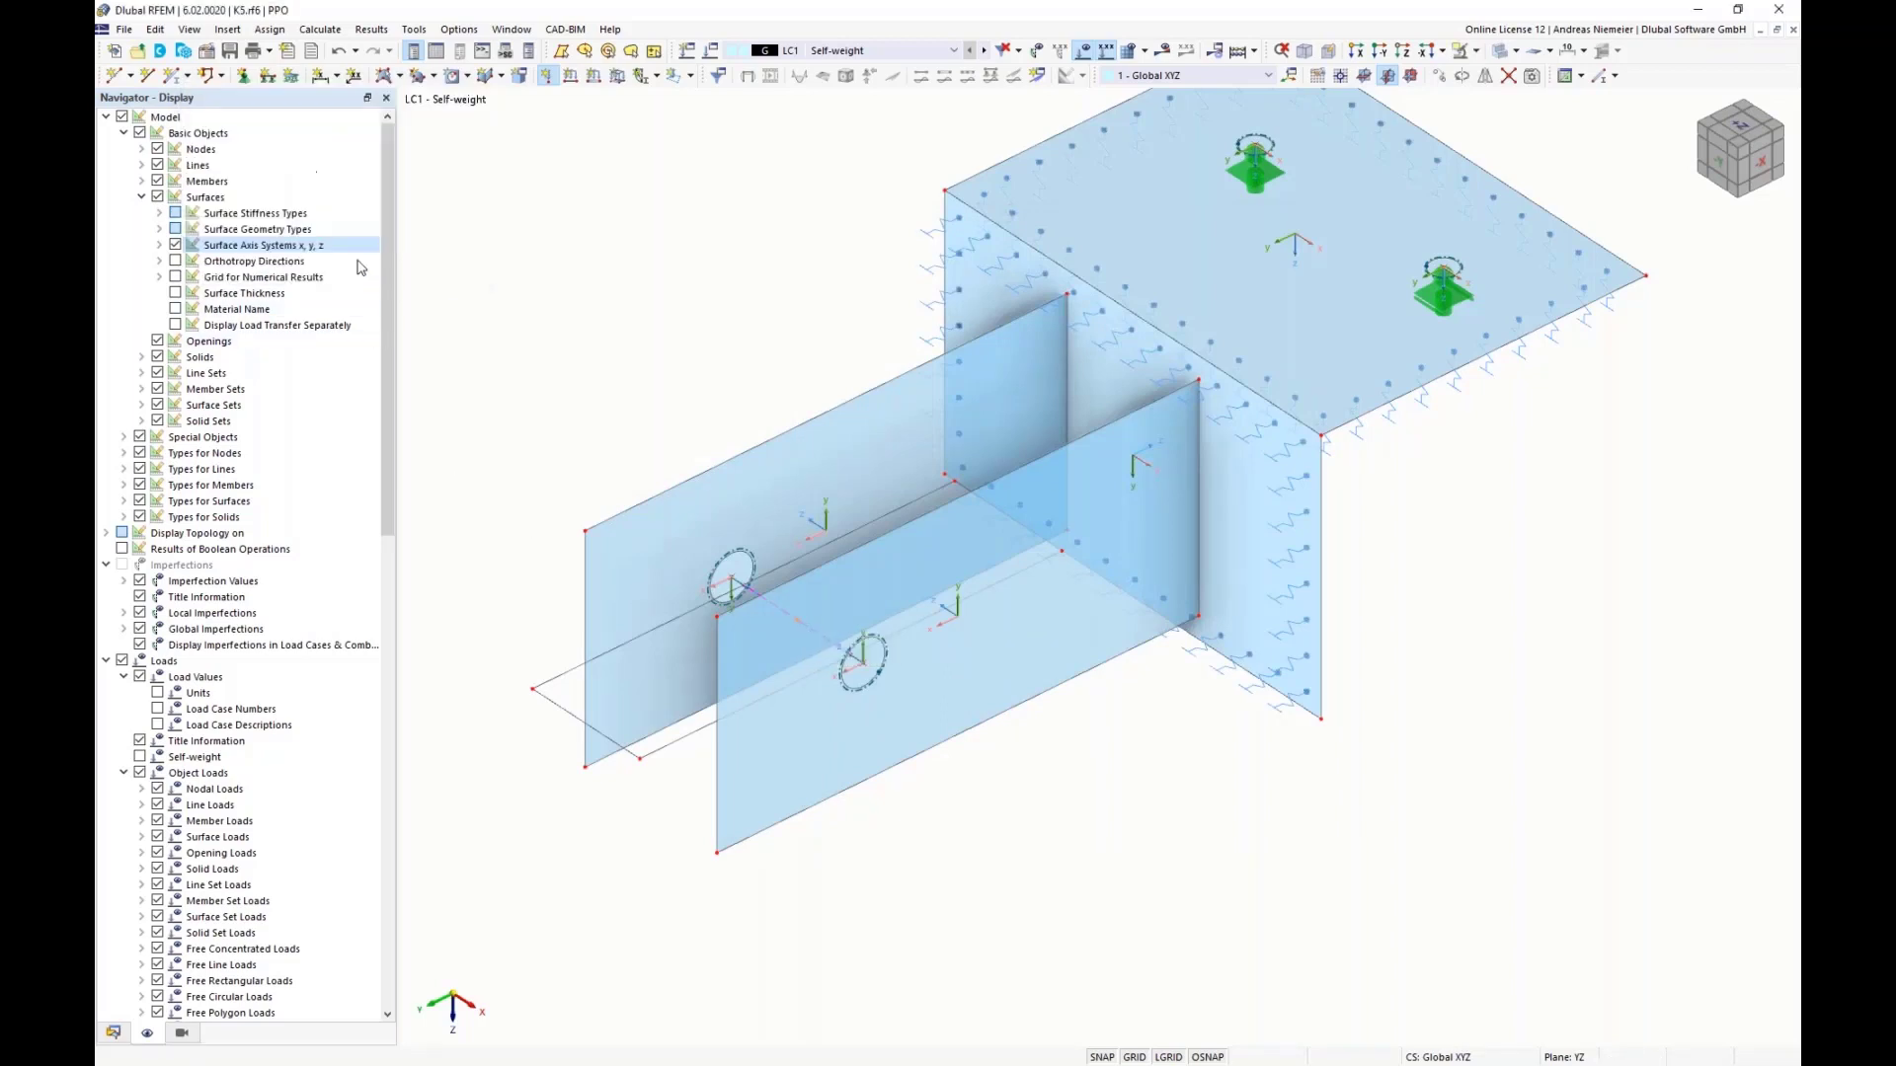
pyautogui.click(1132, 824)
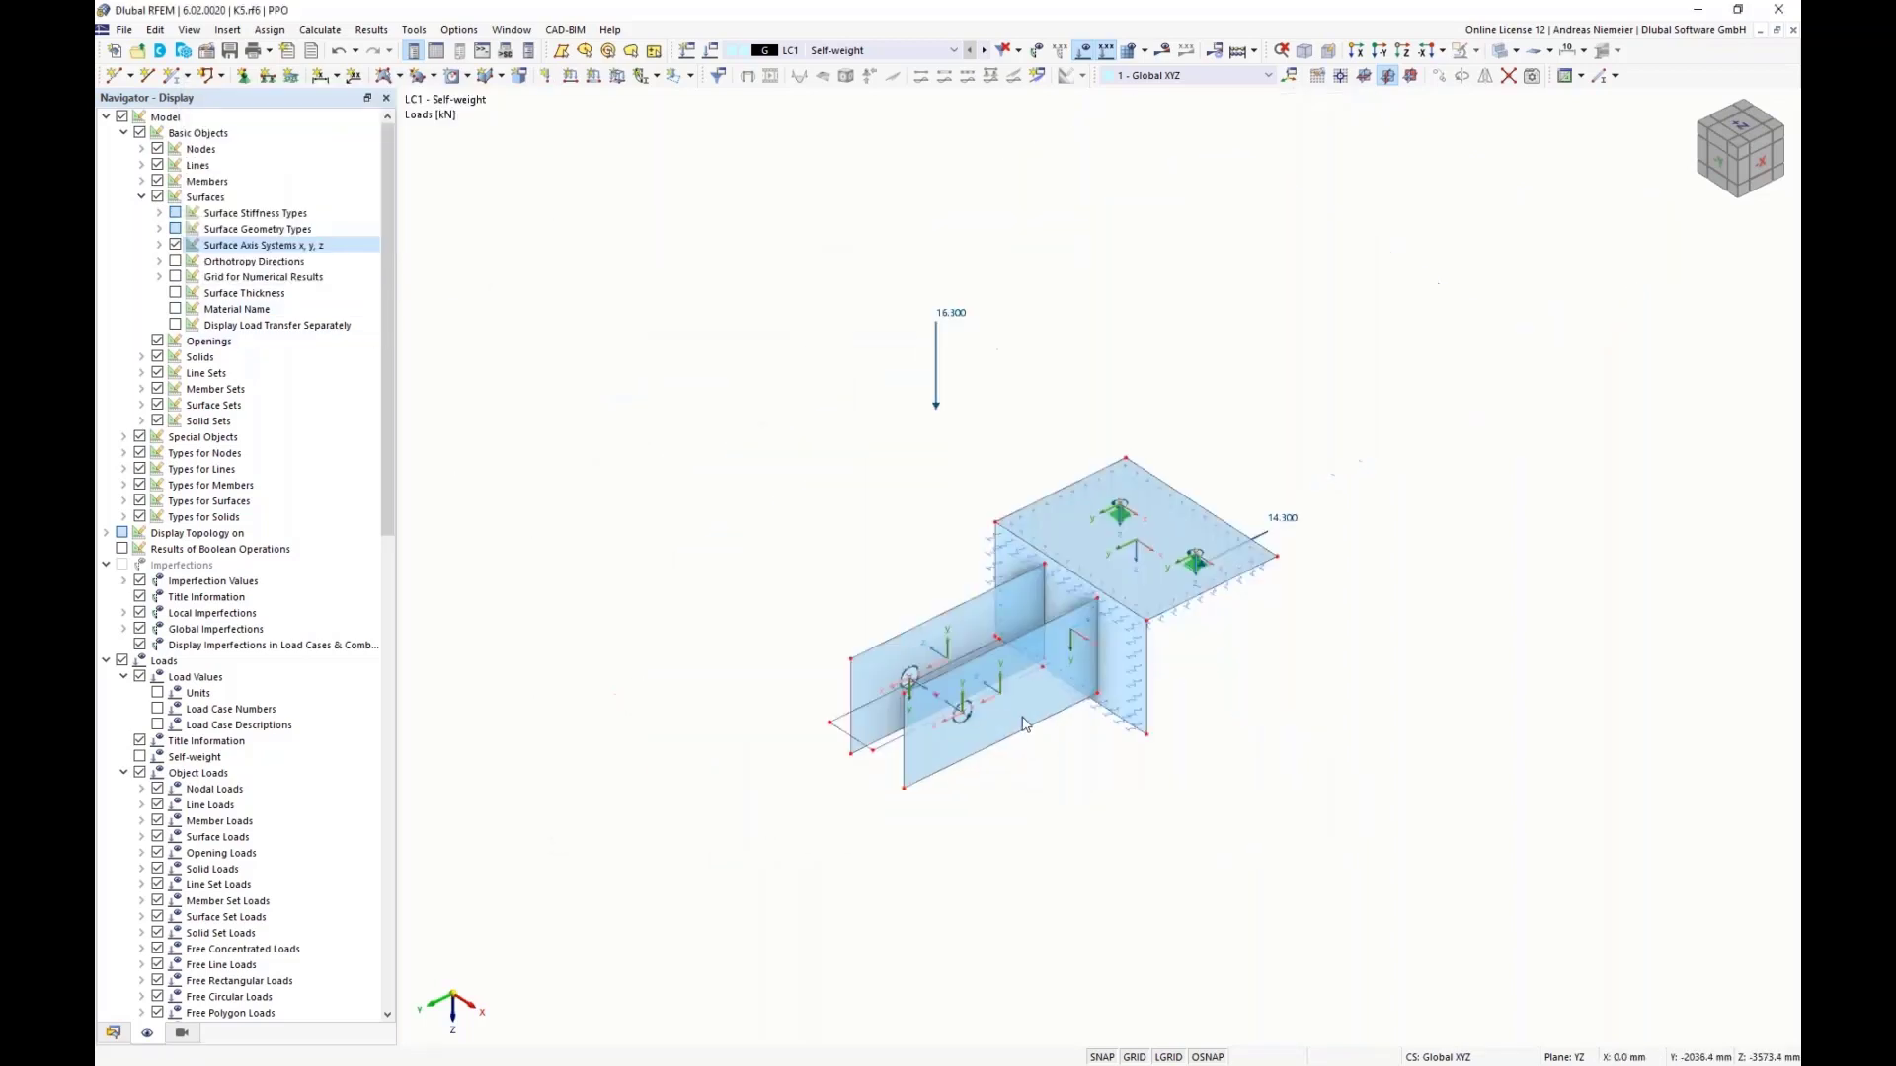
# Step: Turn off the display of loads on the model
pyautogui.scroll(3, 945, 723)
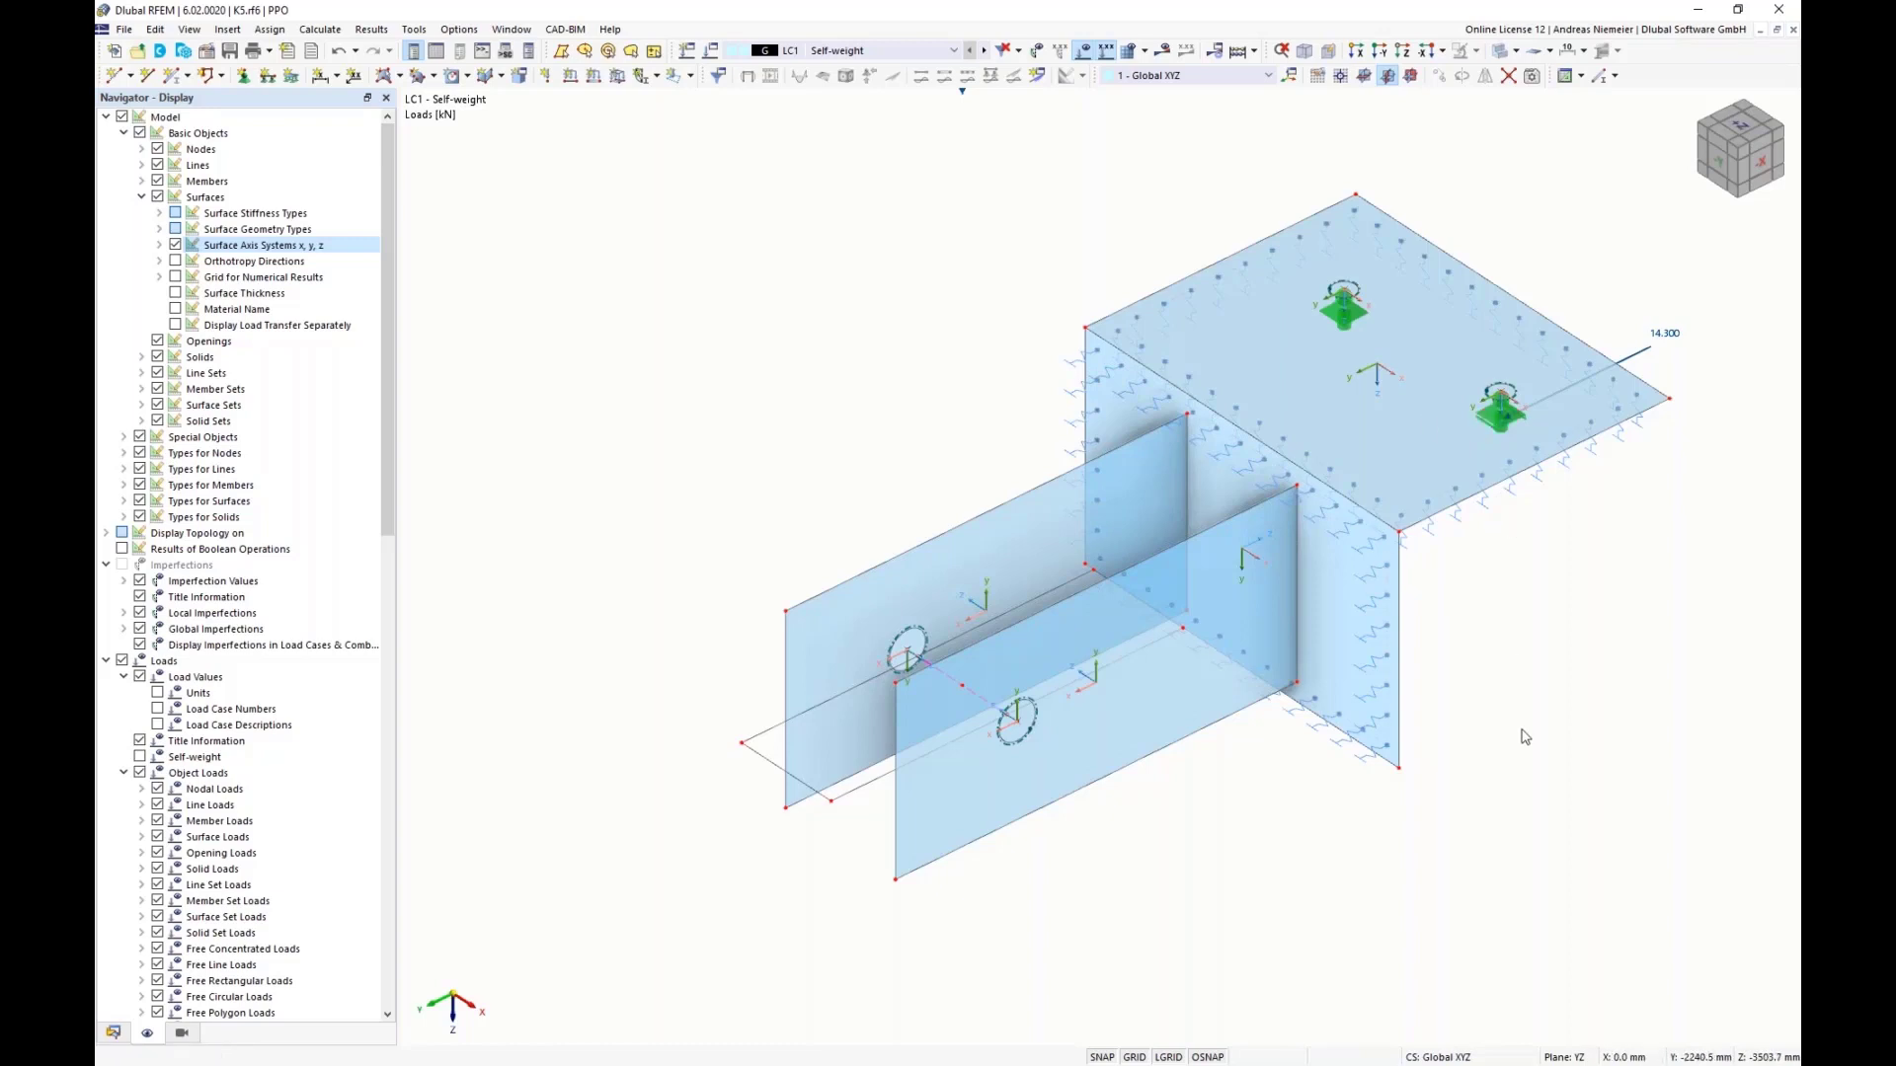
pyautogui.scroll(-3, 1489, 724)
pyautogui.keyDown('ctrl'); pyautogui.moveTo(1303, 675); pyautogui.dragTo(1254, 632, button='middle'); pyautogui.keyUp('ctrl')
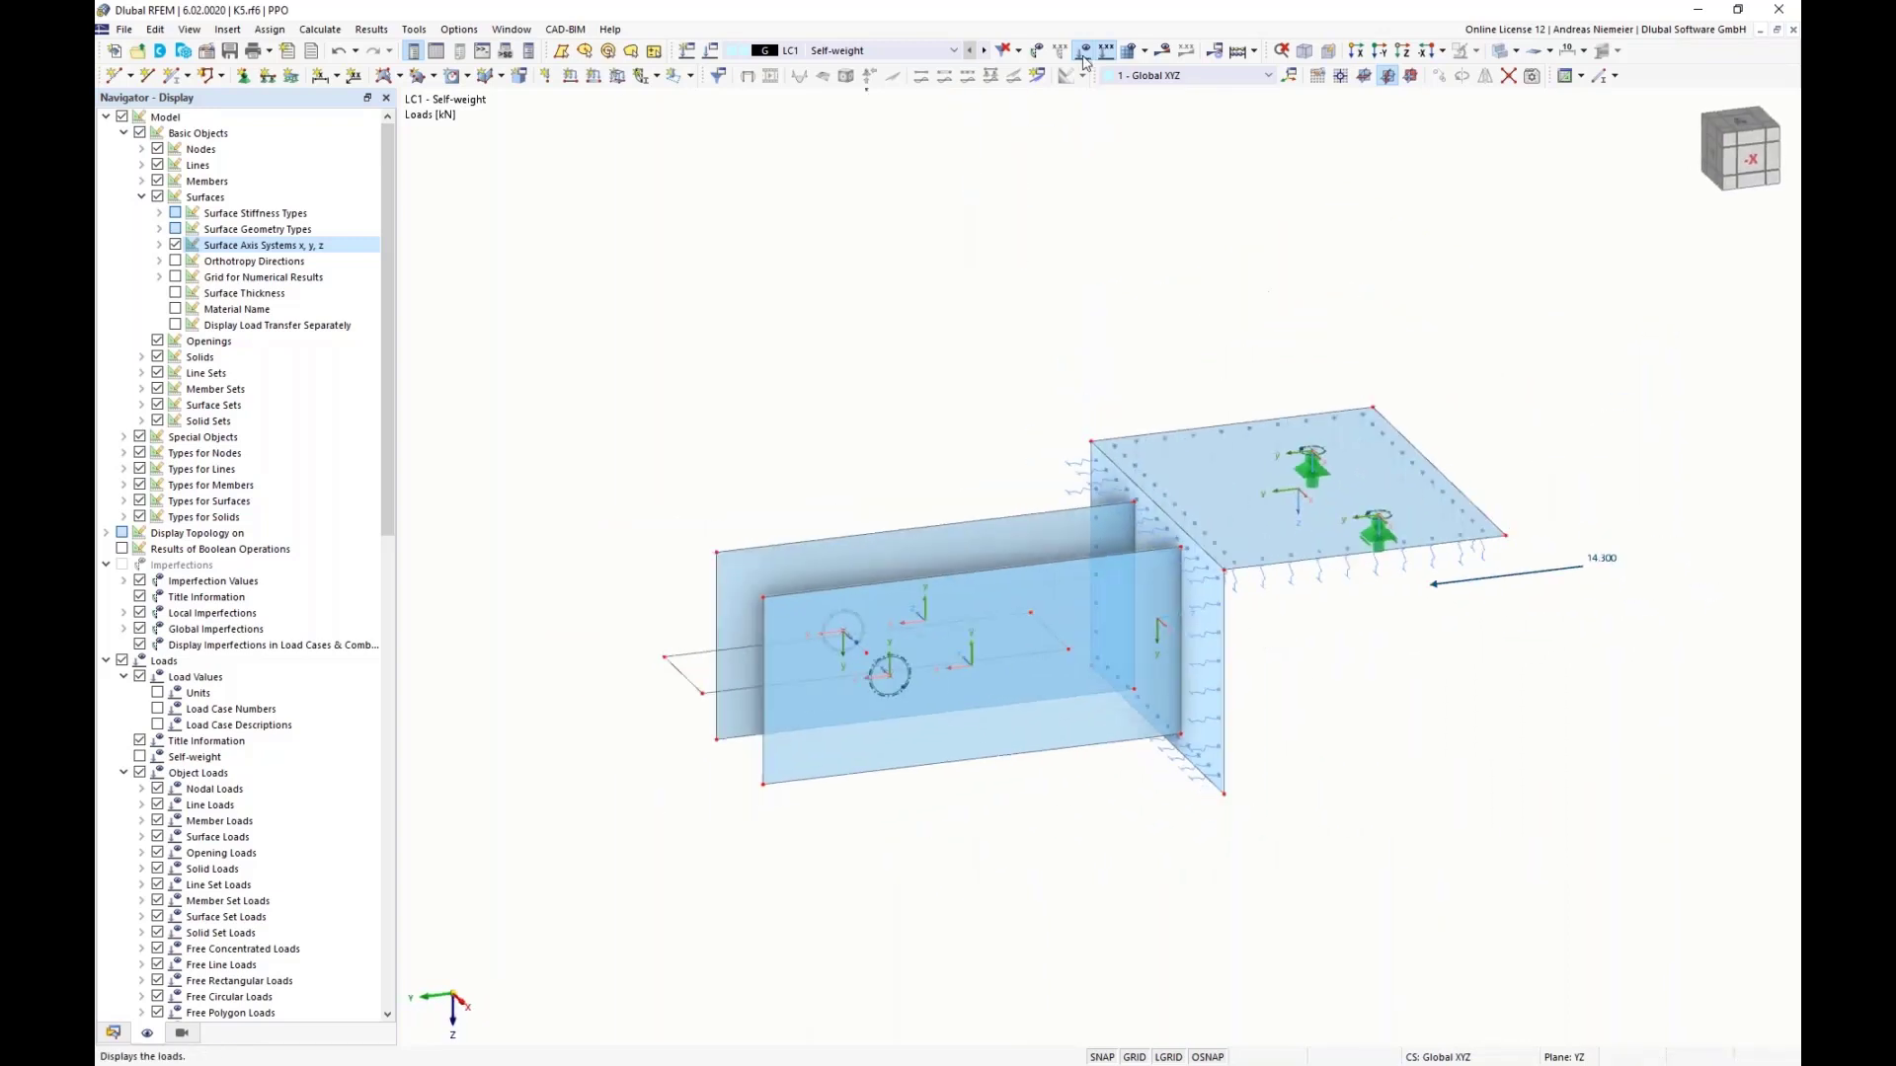
pyautogui.click(1084, 51)
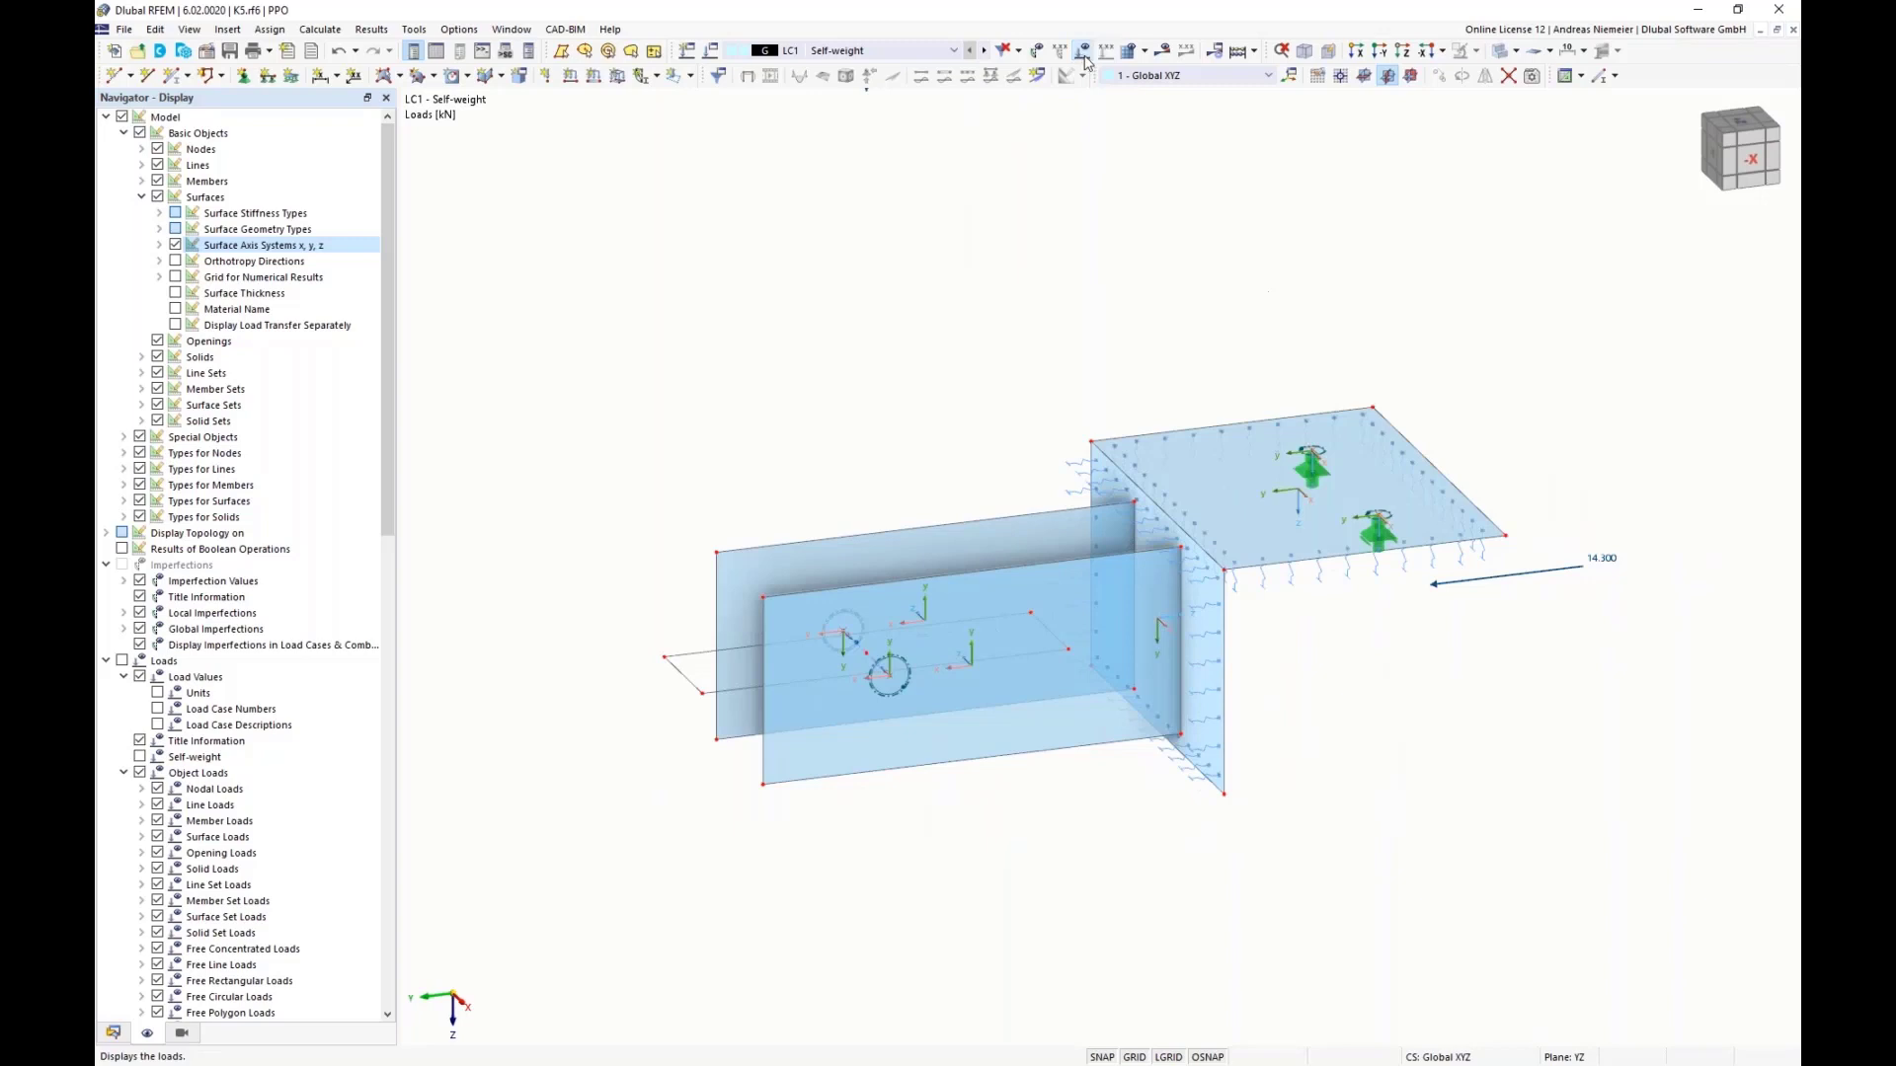
# Step: Generate the mesh with a target finite element length of 10 mm and hide the surface axis systems
pyautogui.click(1143, 50)
pyautogui.click(1180, 69)
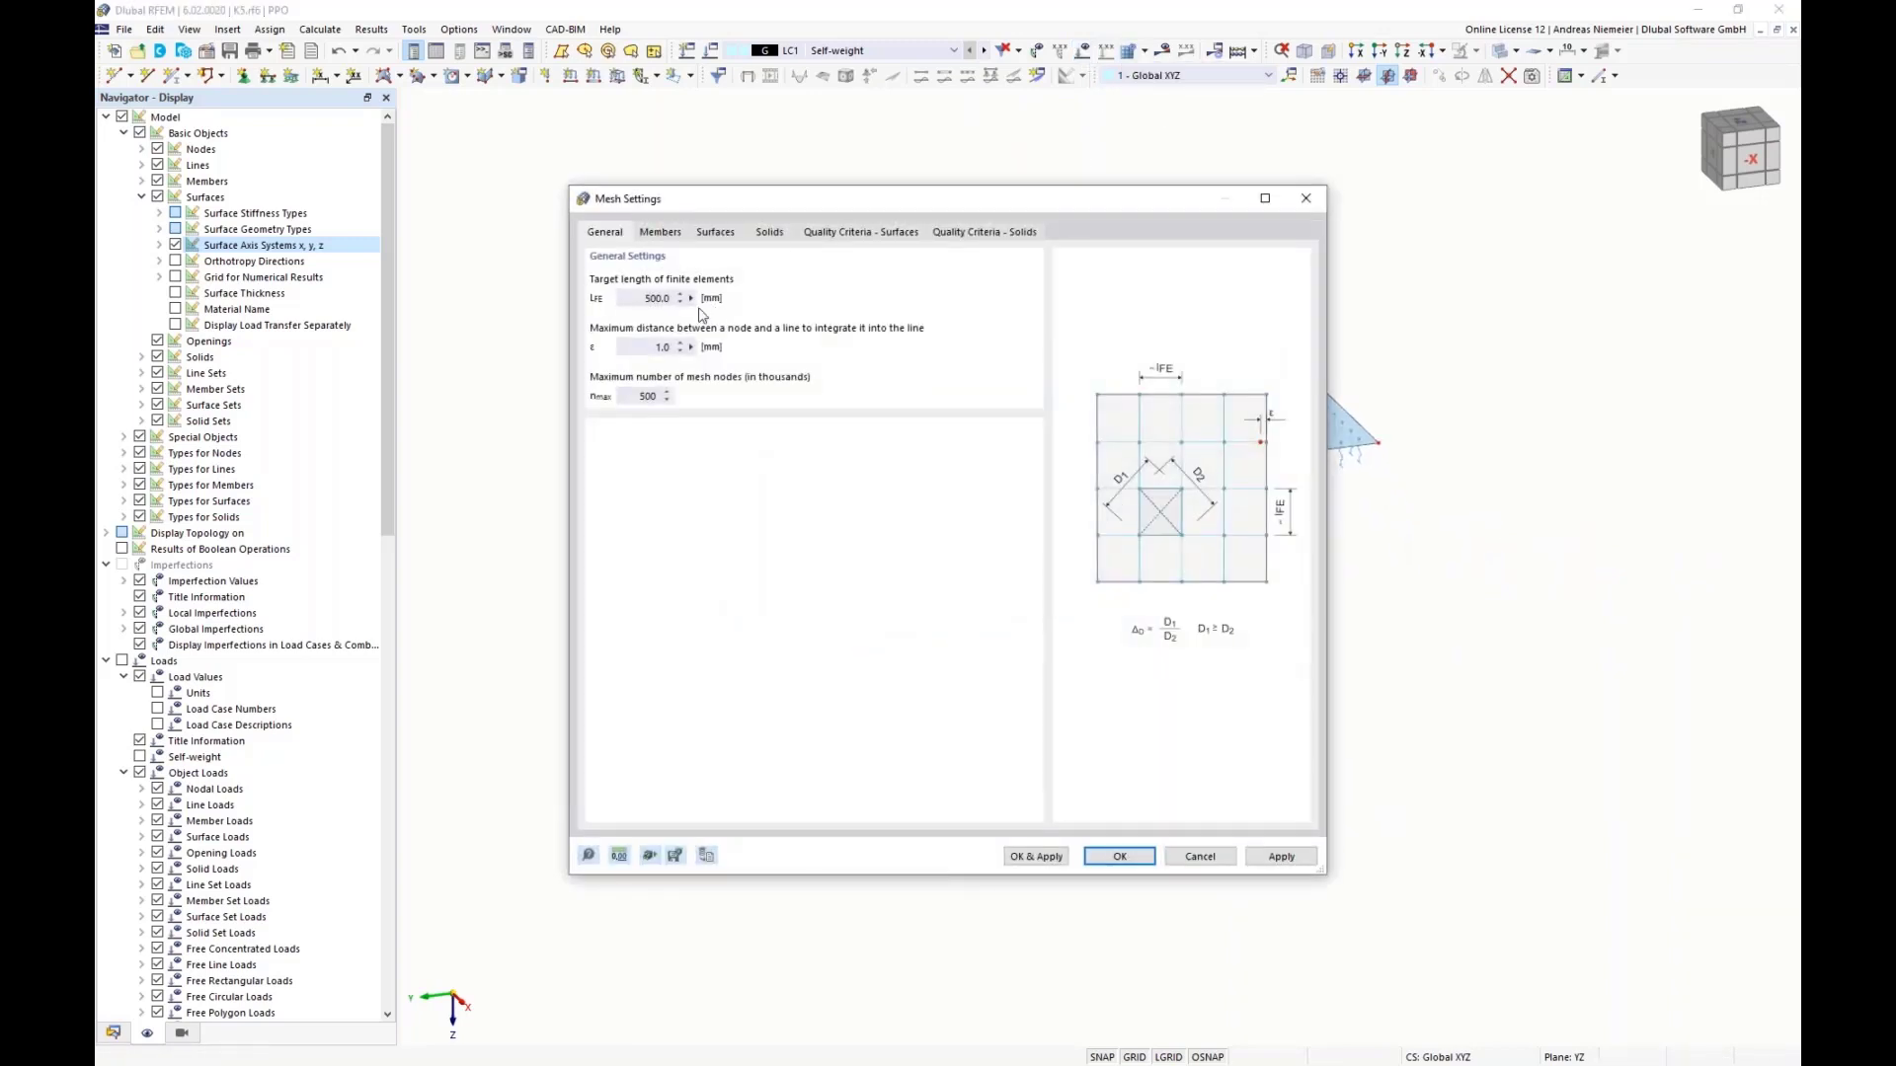
pyautogui.click(696, 302)
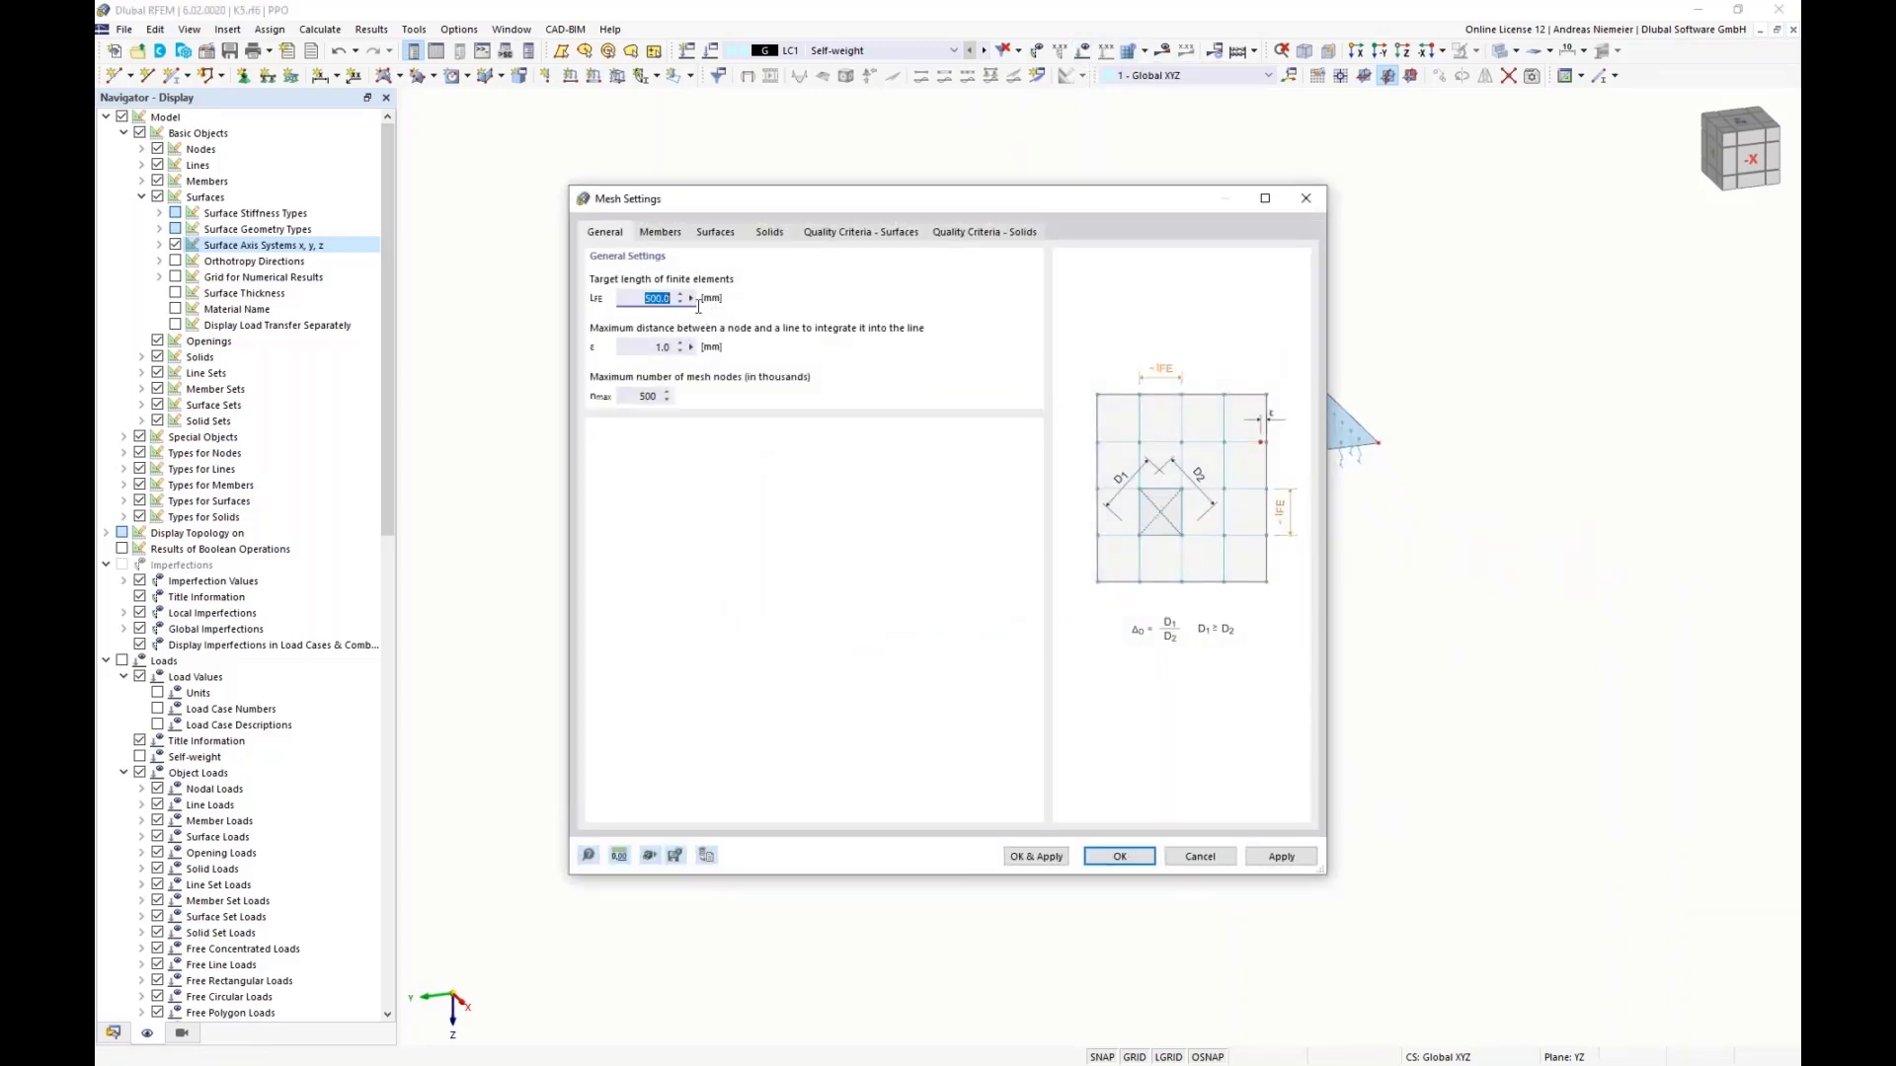
pyautogui.write('10')
pyautogui.click(1037, 857)
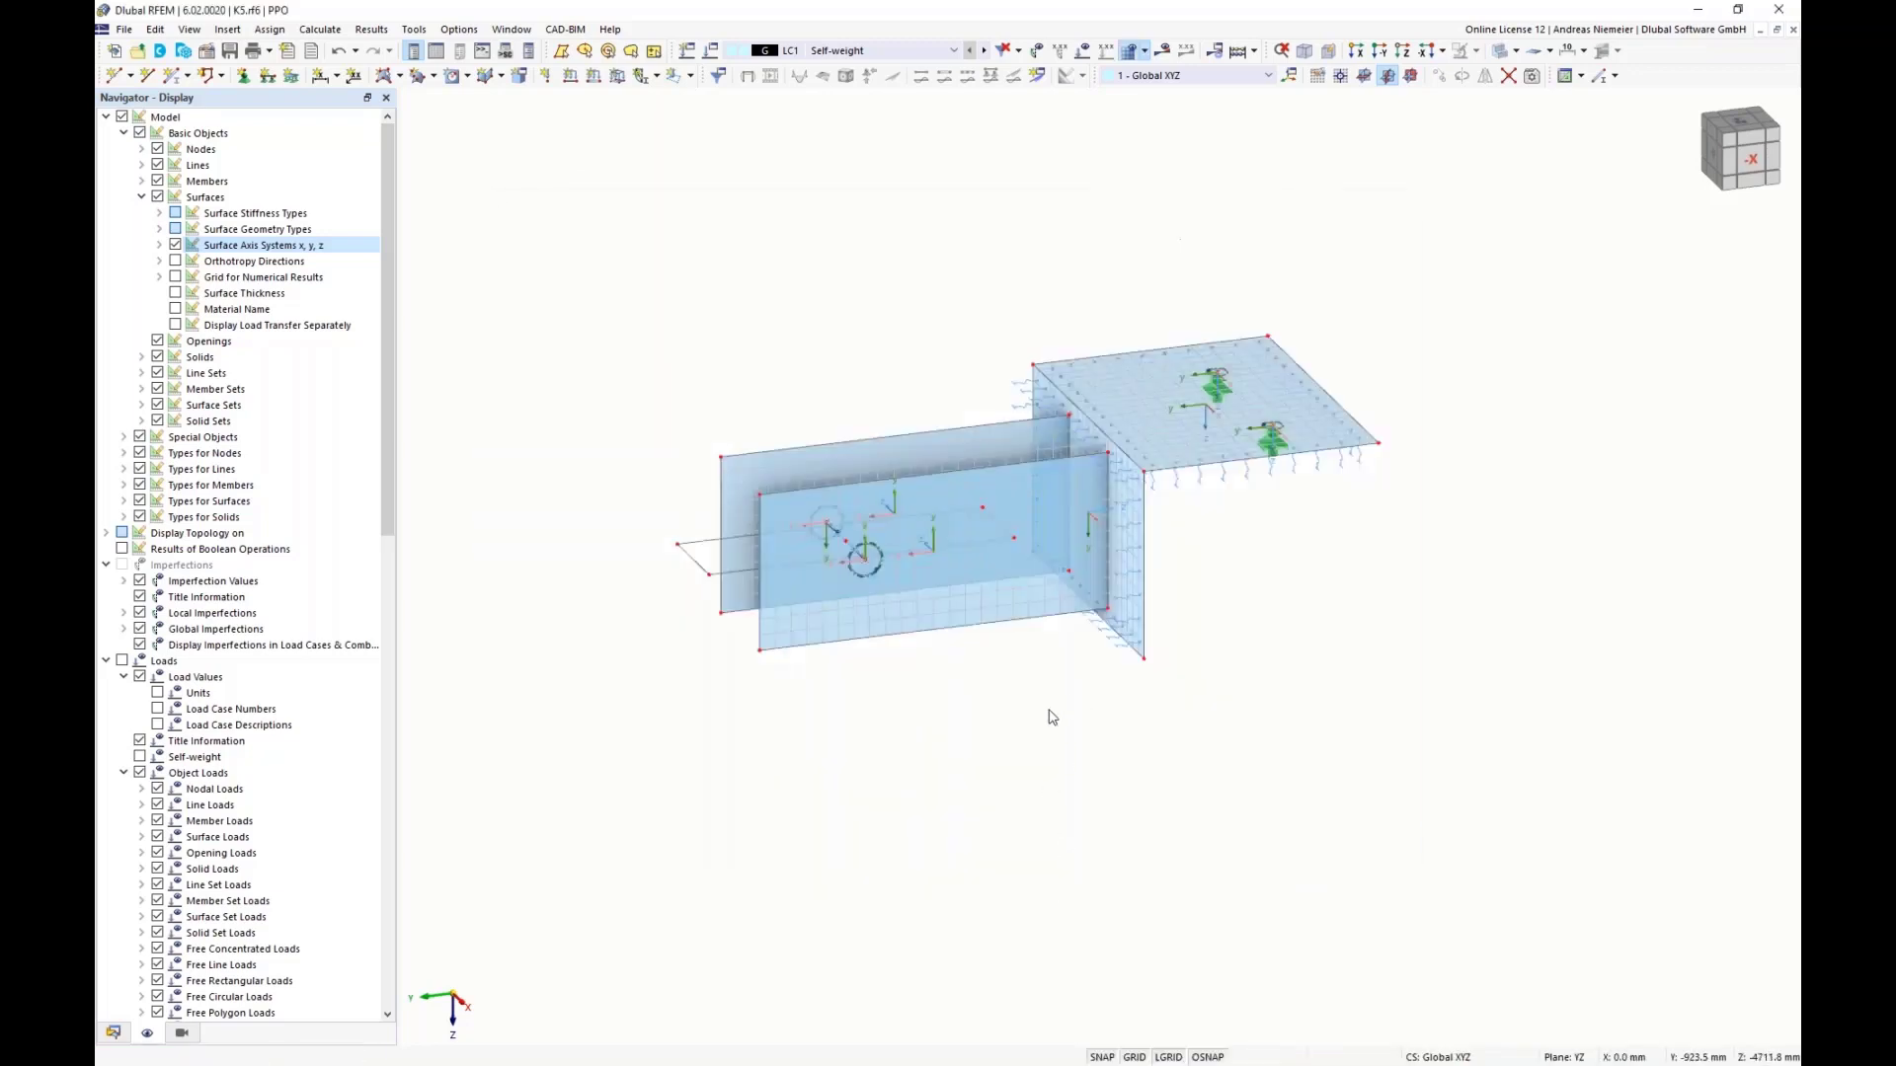
pyautogui.keyDown('ctrl'); pyautogui.moveTo(1053, 718); pyautogui.dragTo(978, 741, button='middle'); pyautogui.keyUp('ctrl')
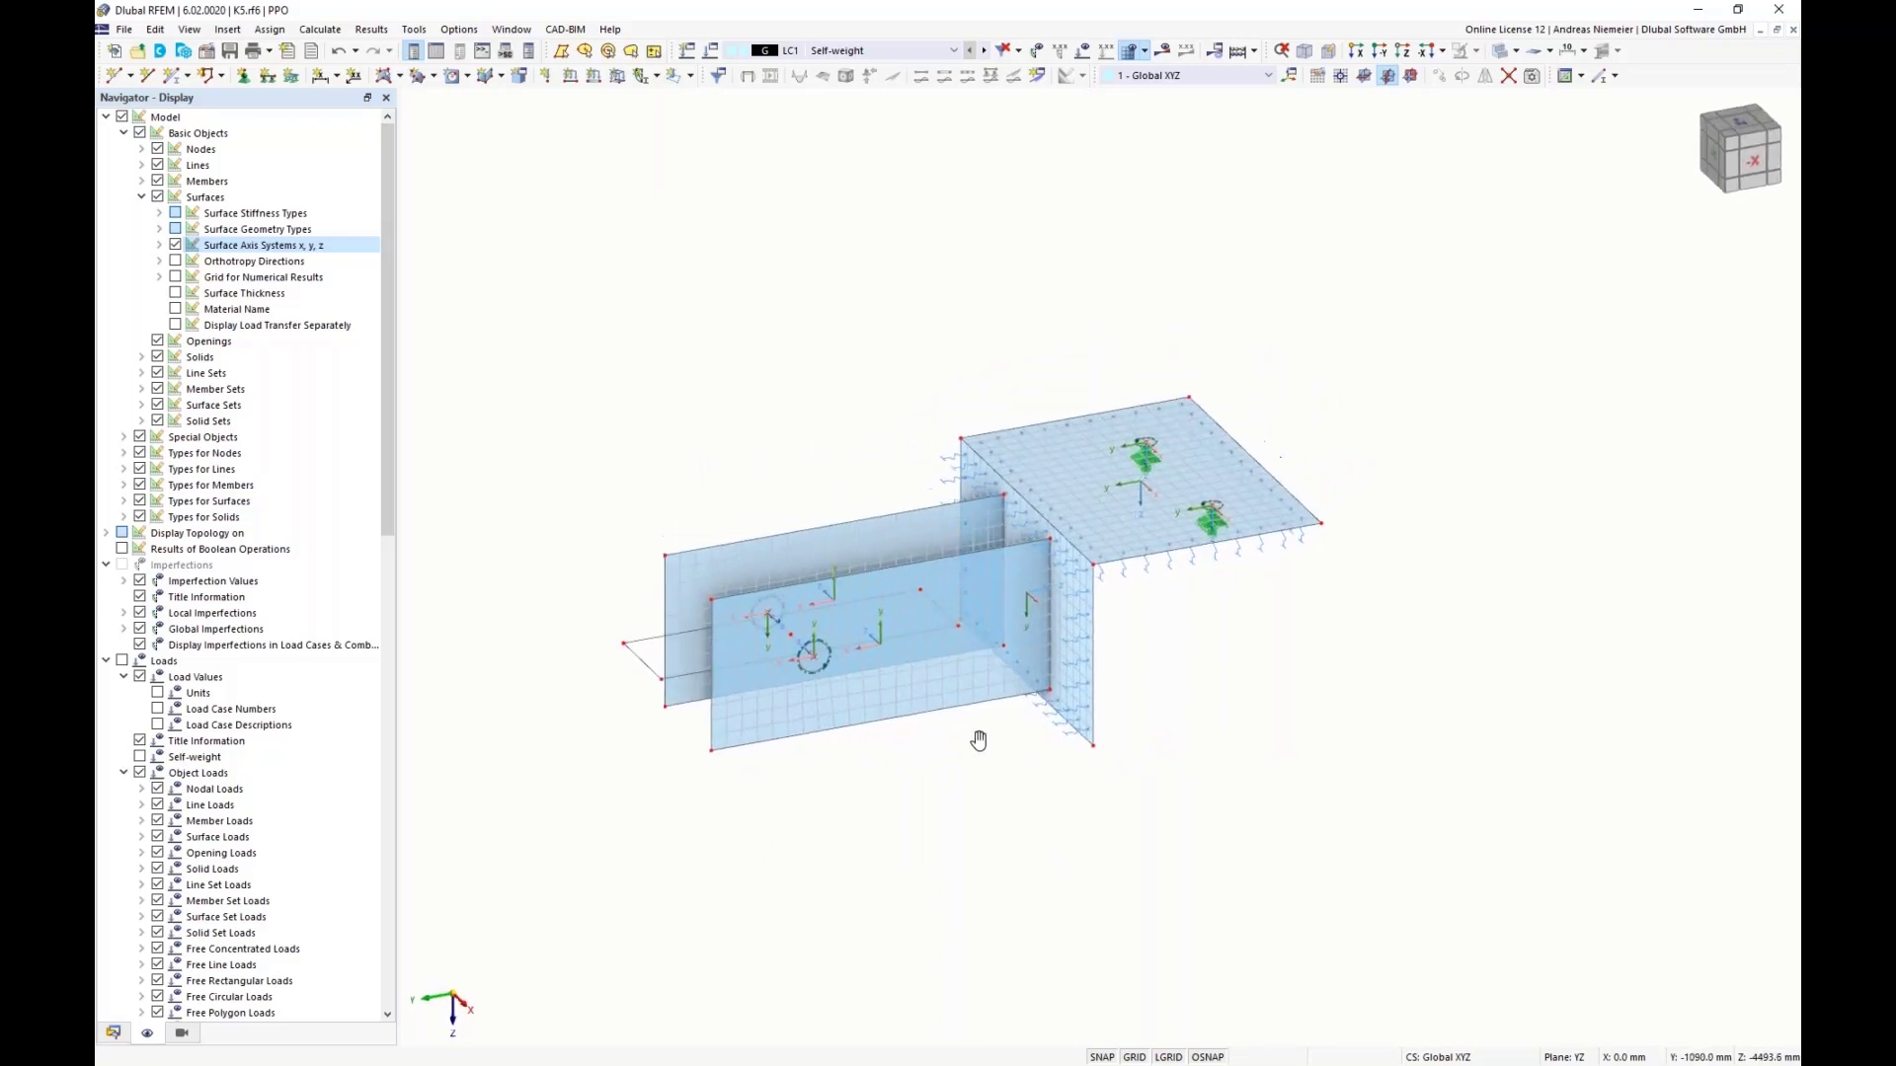
pyautogui.click(176, 246)
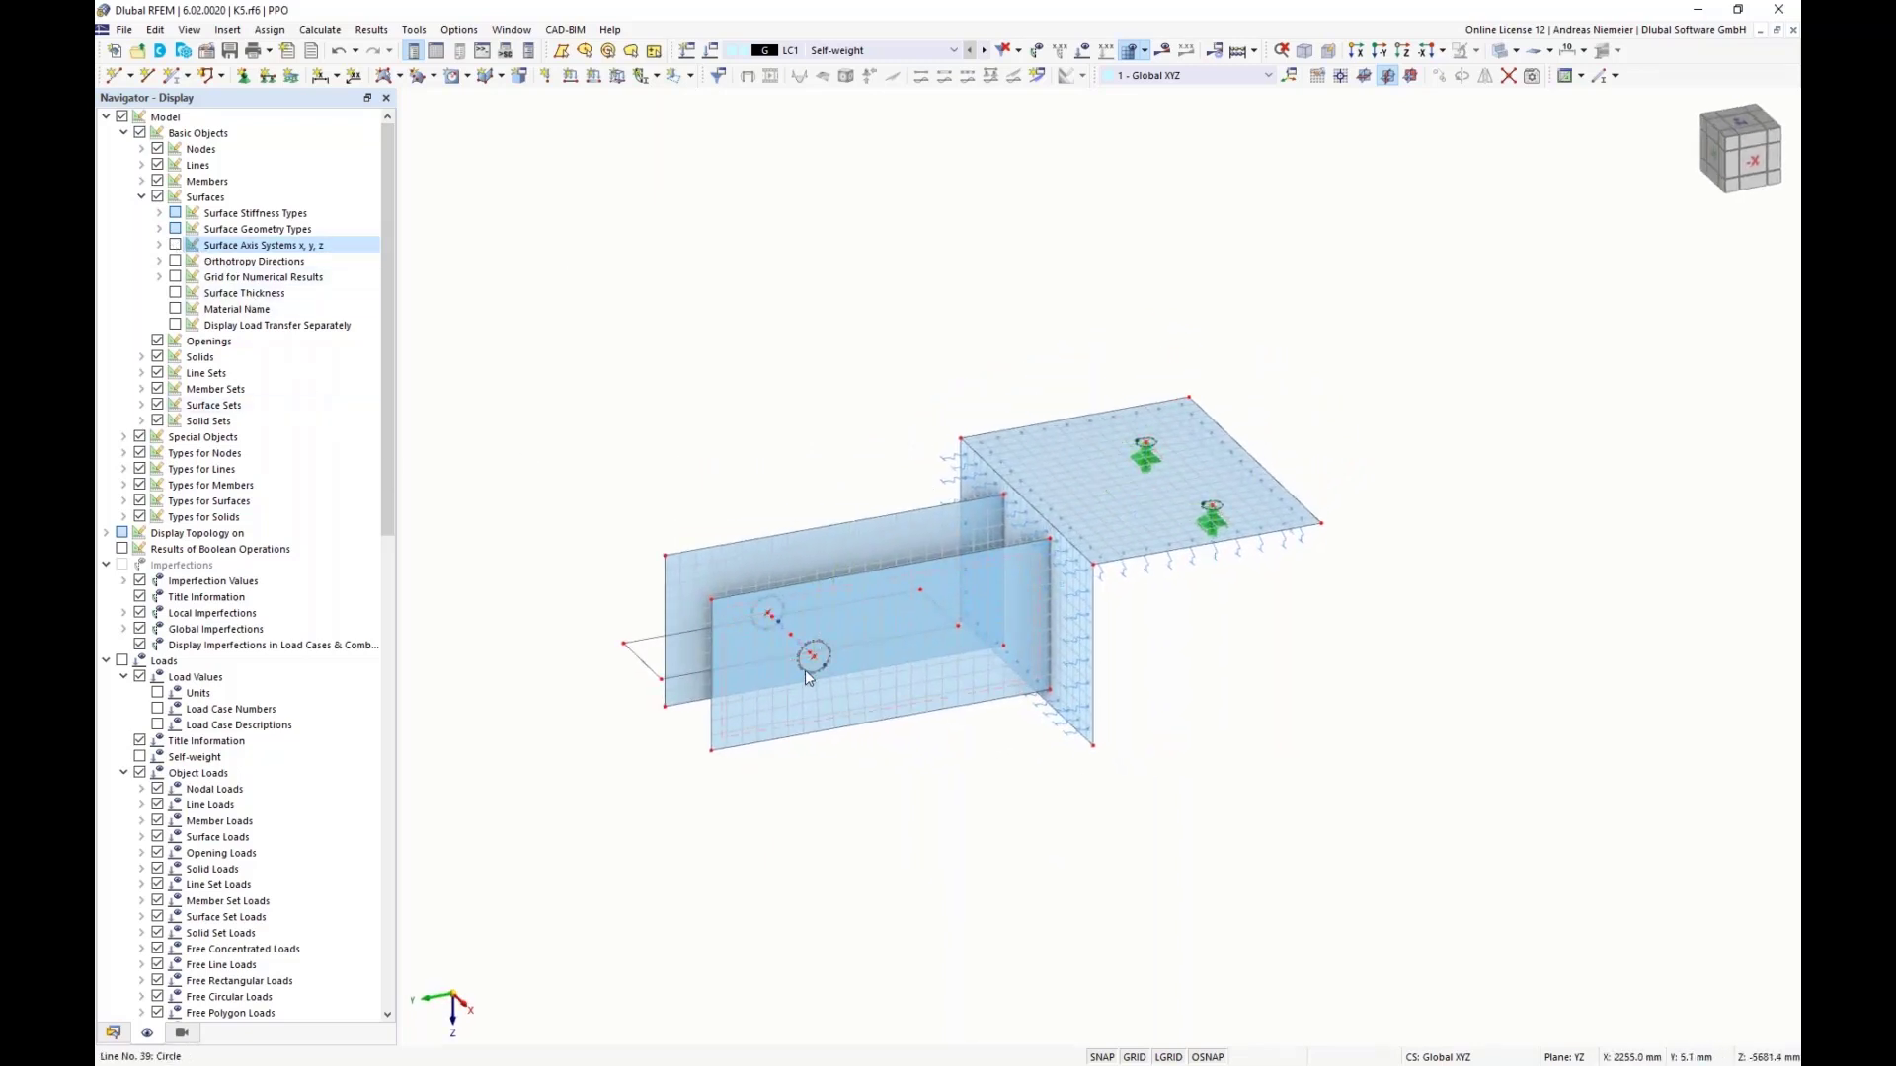
# Step: Assign a circular radial mesh refinement to circle-centre nodes 27, 28, 36 and 37, with radius 50 mm, inner length 2 mm and outer length 10 mm
pyautogui.scroll(3, 808, 676)
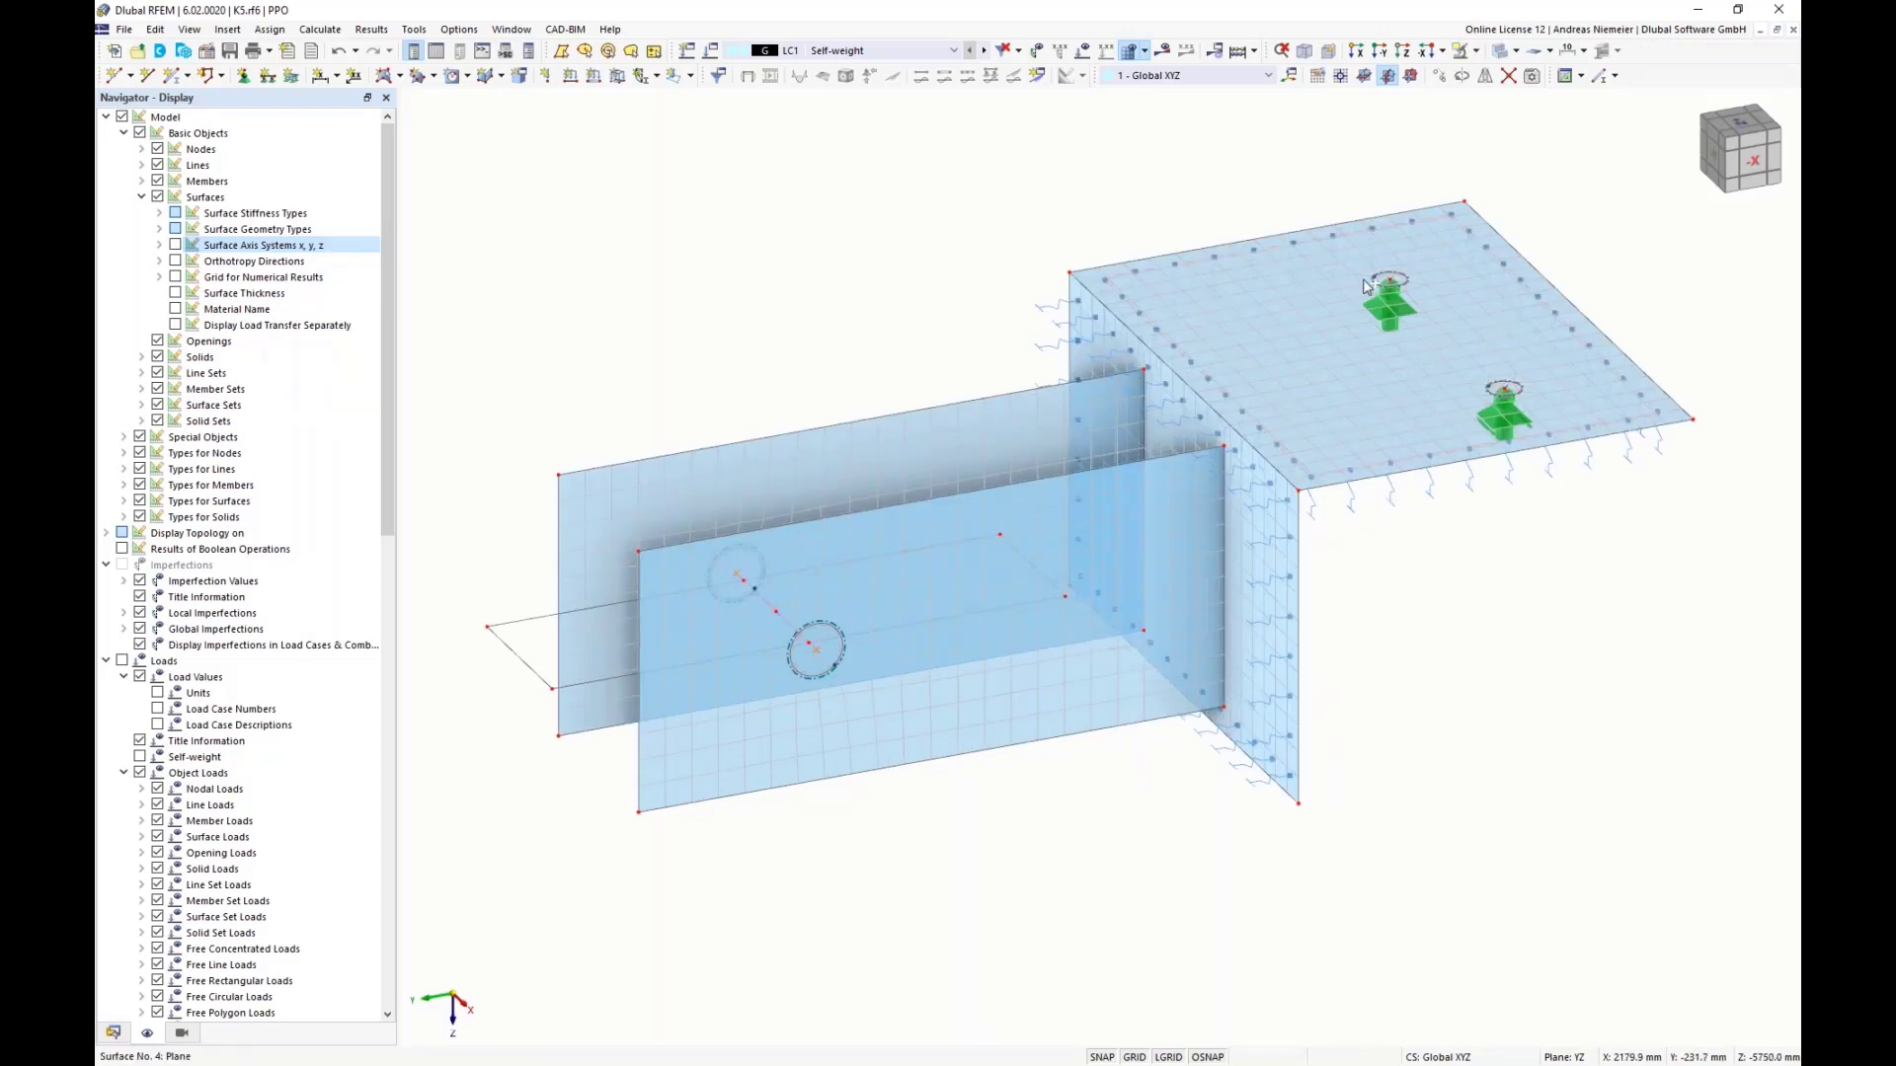
pyautogui.click(1387, 301)
pyautogui.rightClick(1507, 395)
pyautogui.moveTo(1481, 426)
pyautogui.click(1426, 456)
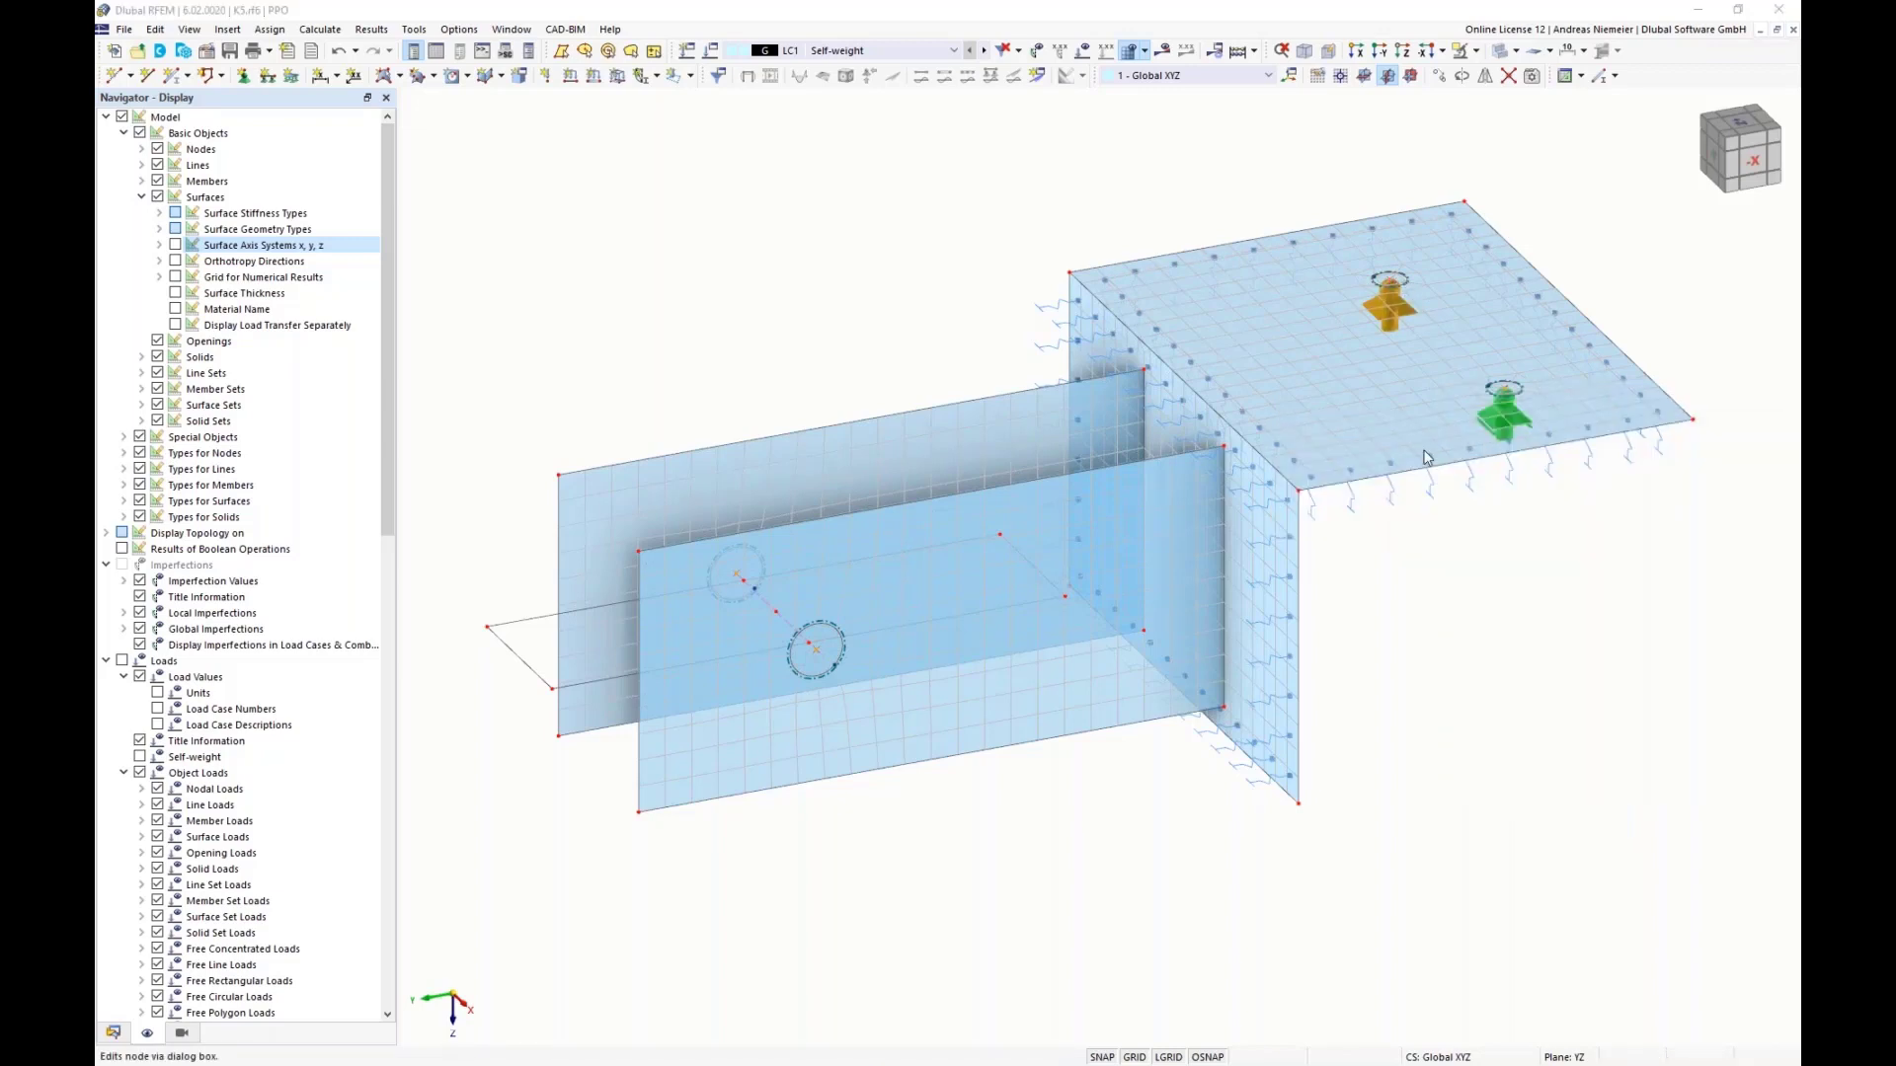
pyautogui.click(473, 481)
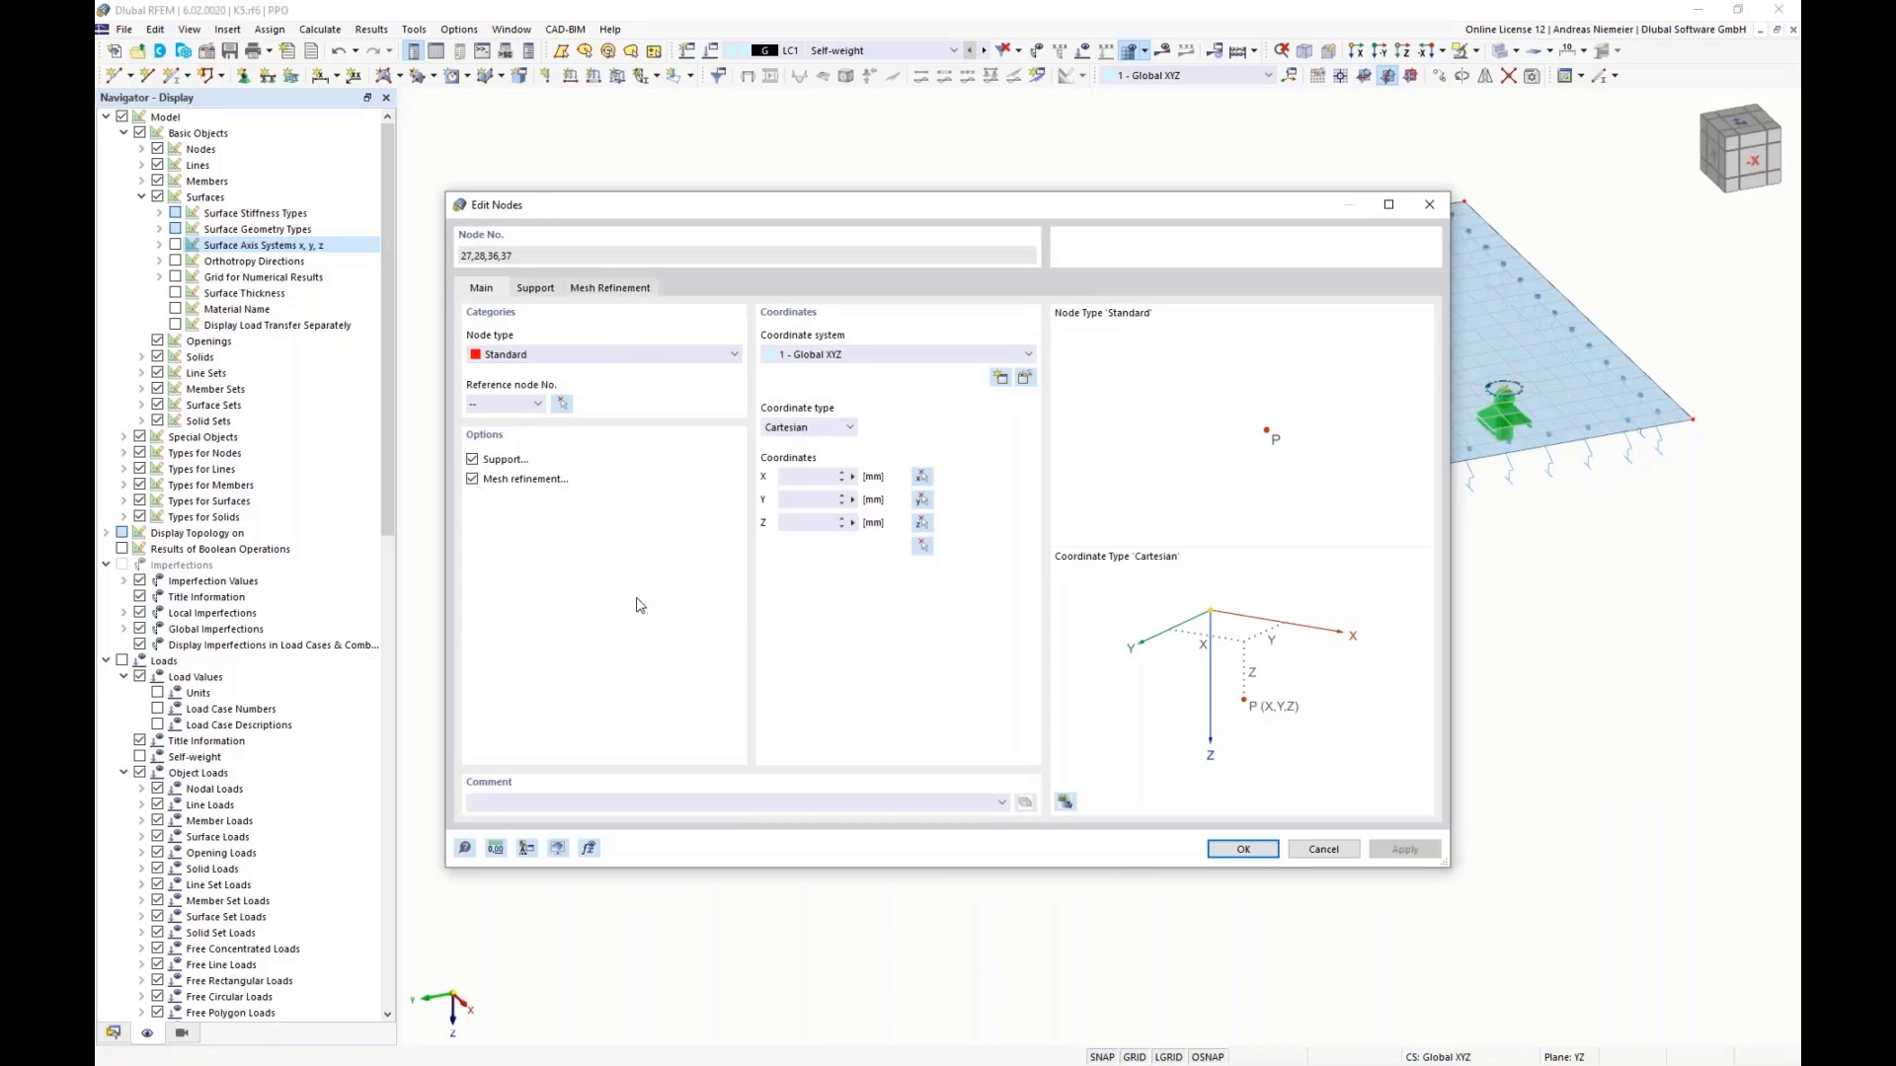
pyautogui.click(622, 289)
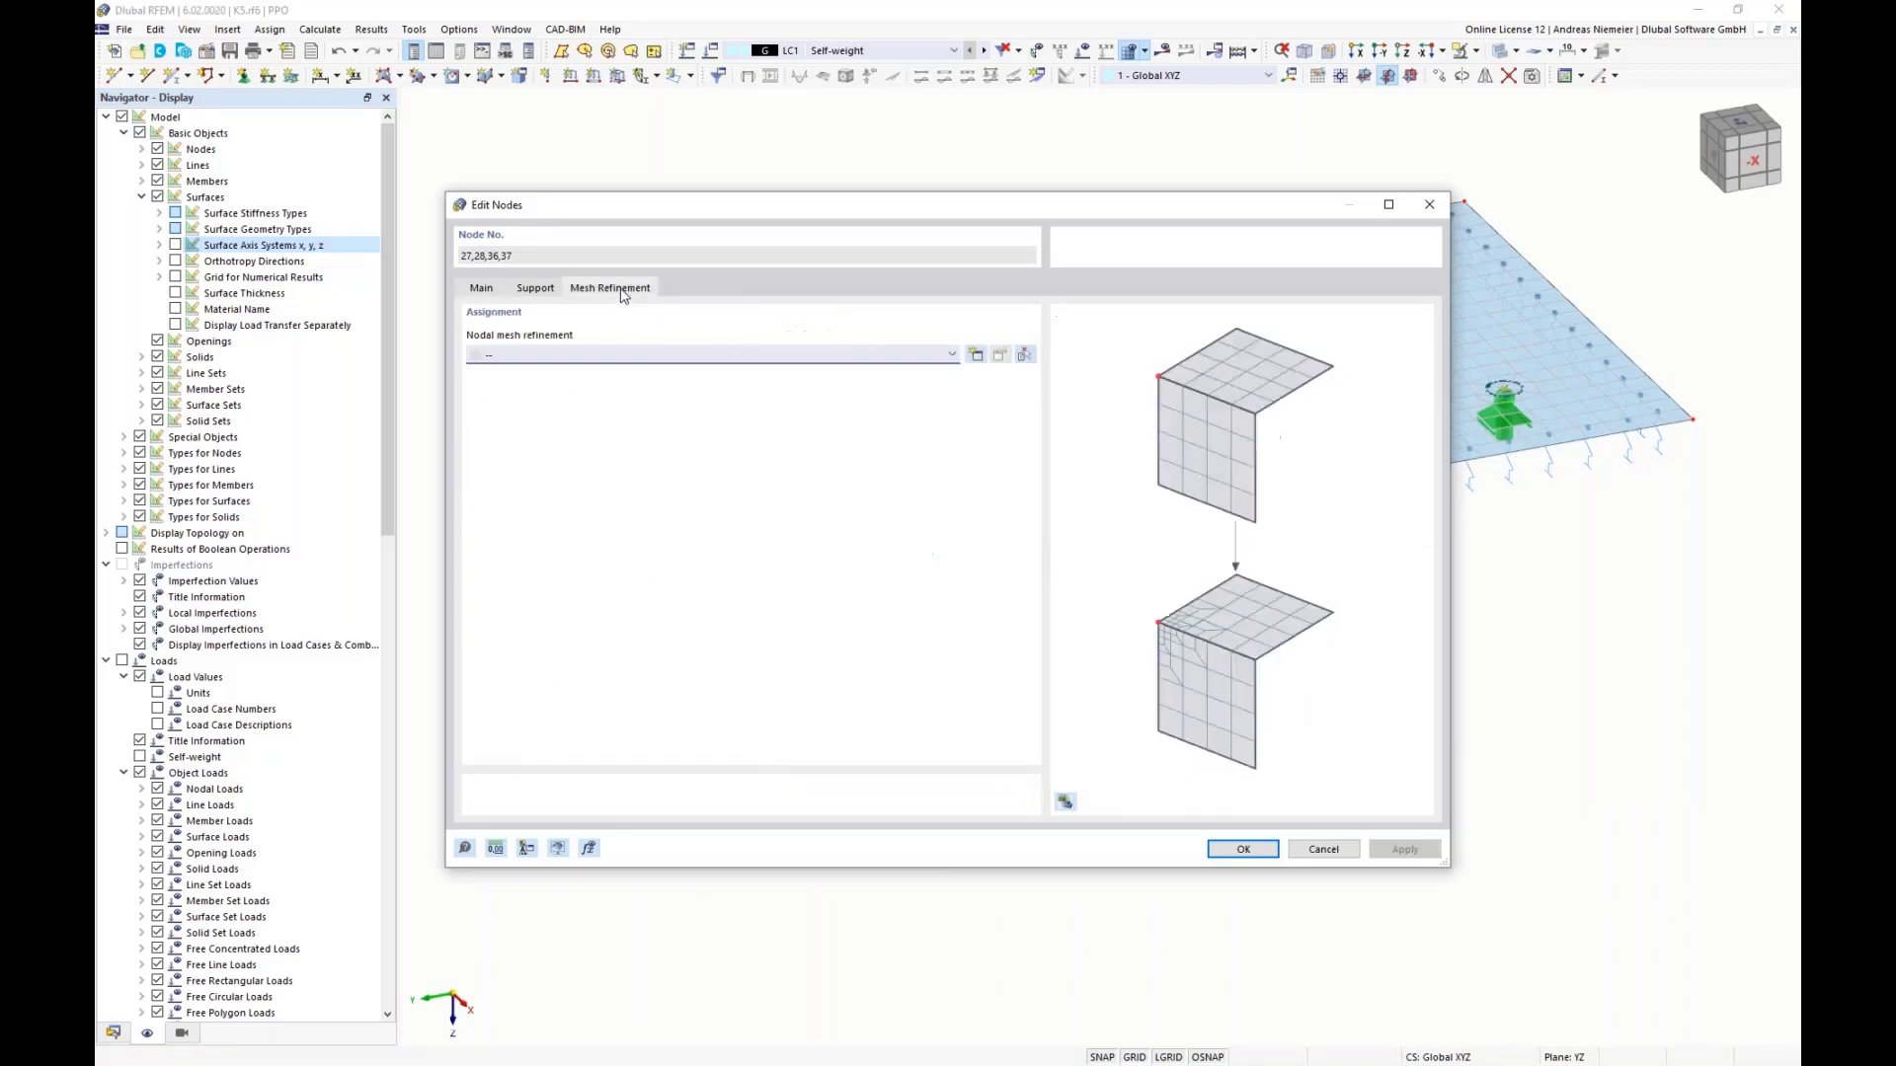
pyautogui.click(975, 356)
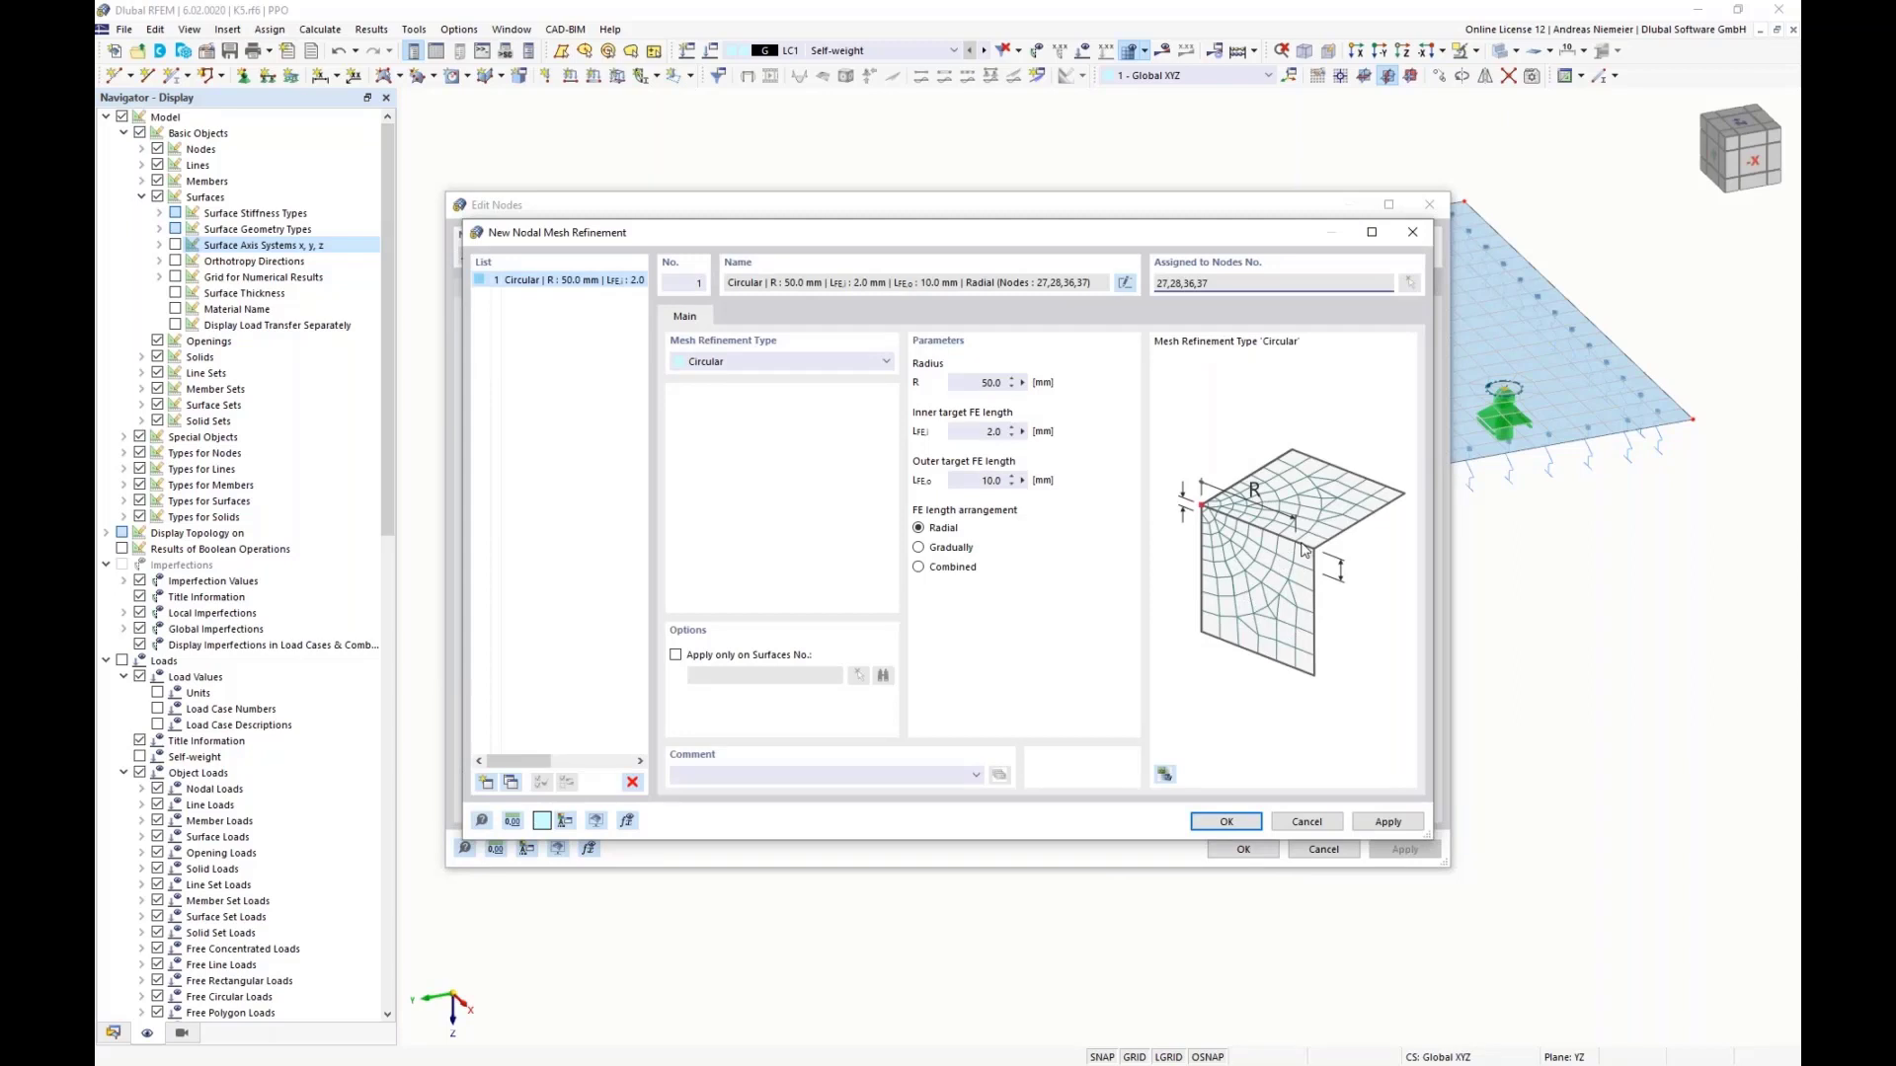
pyautogui.click(1234, 821)
pyautogui.click(1027, 620)
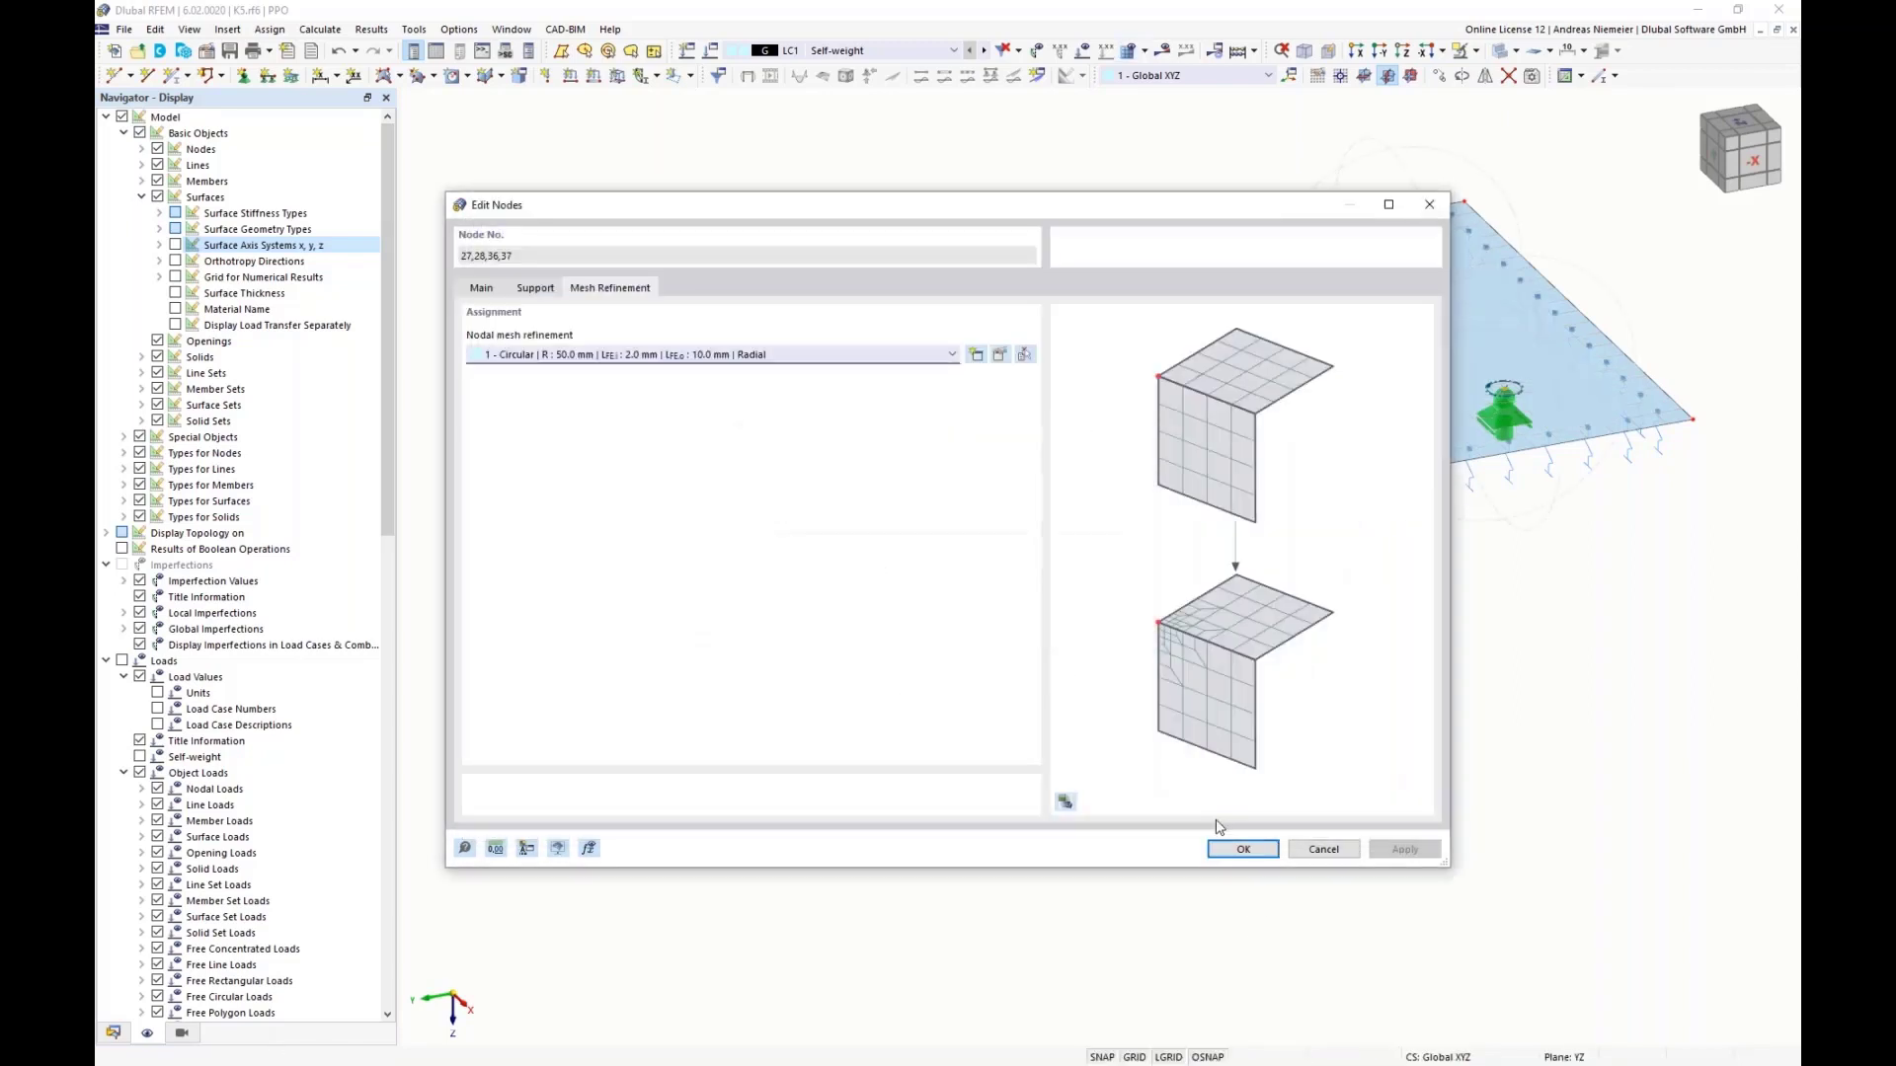
pyautogui.click(1242, 849)
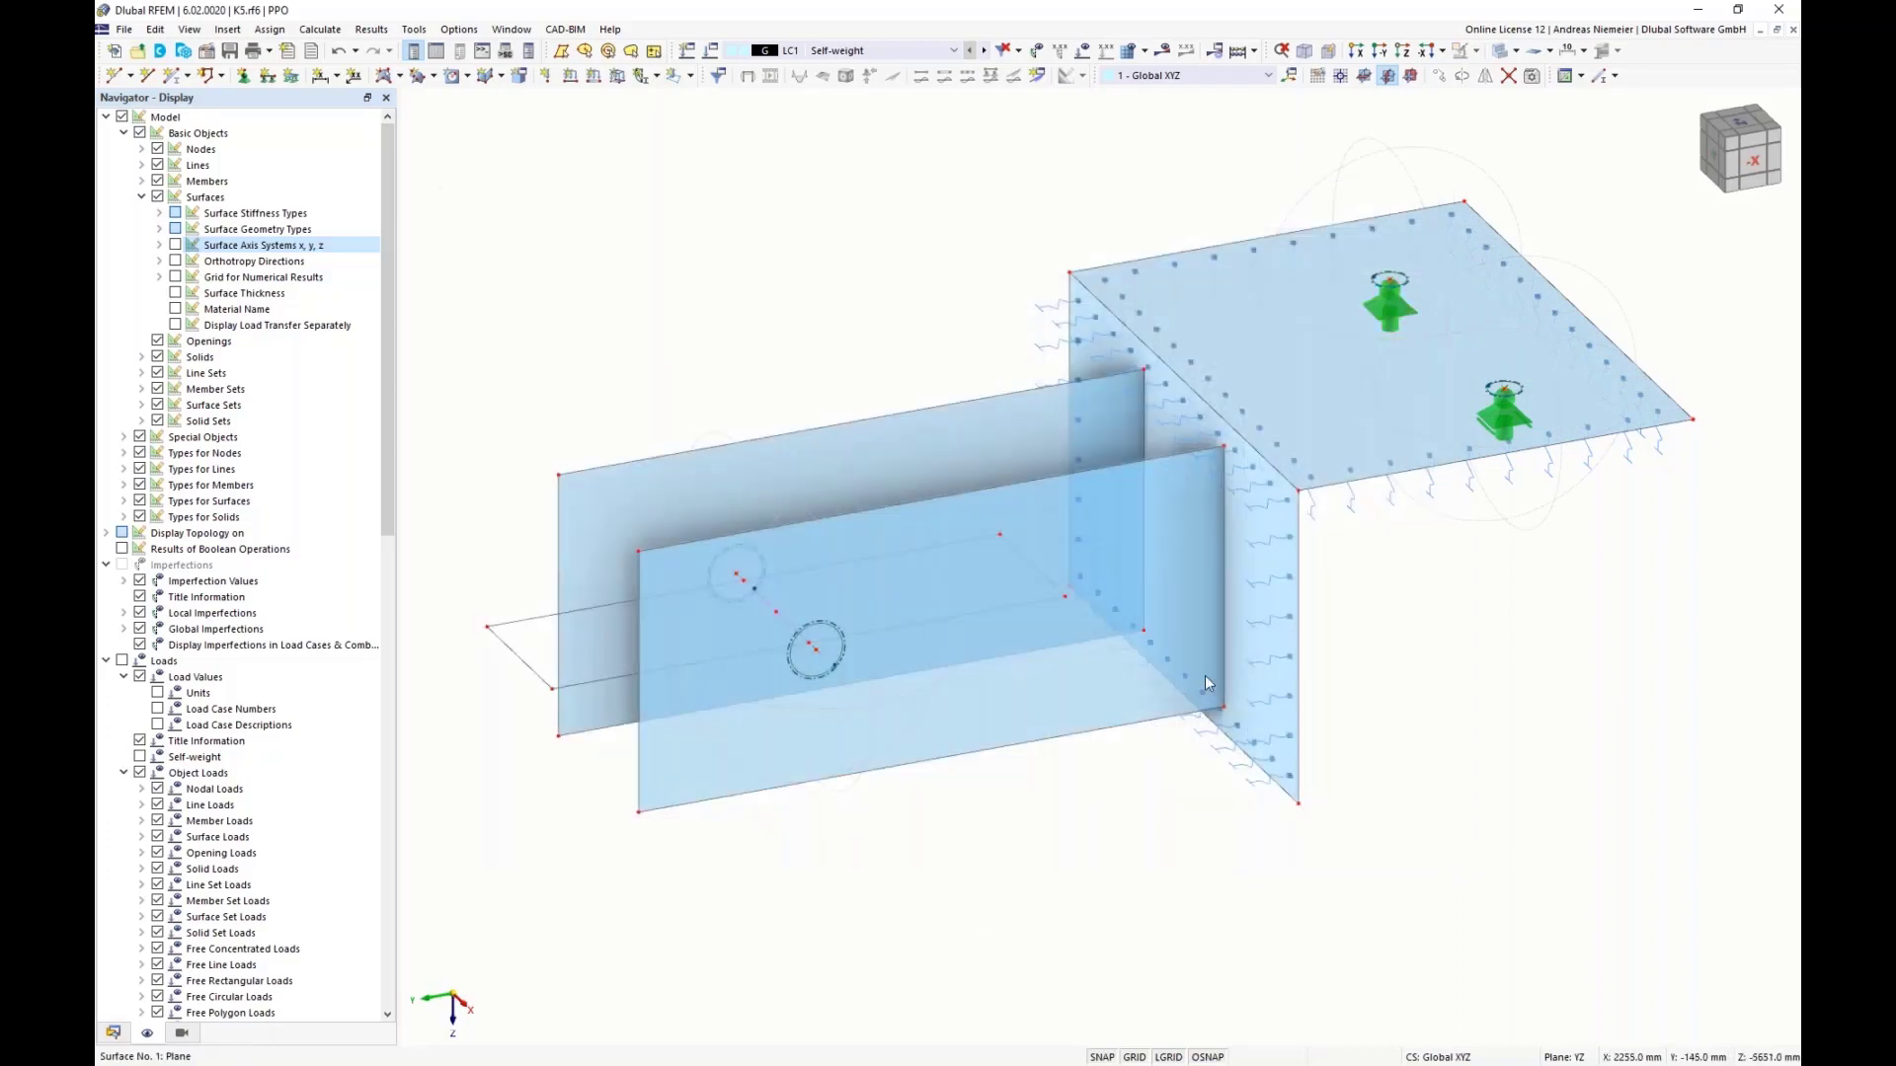
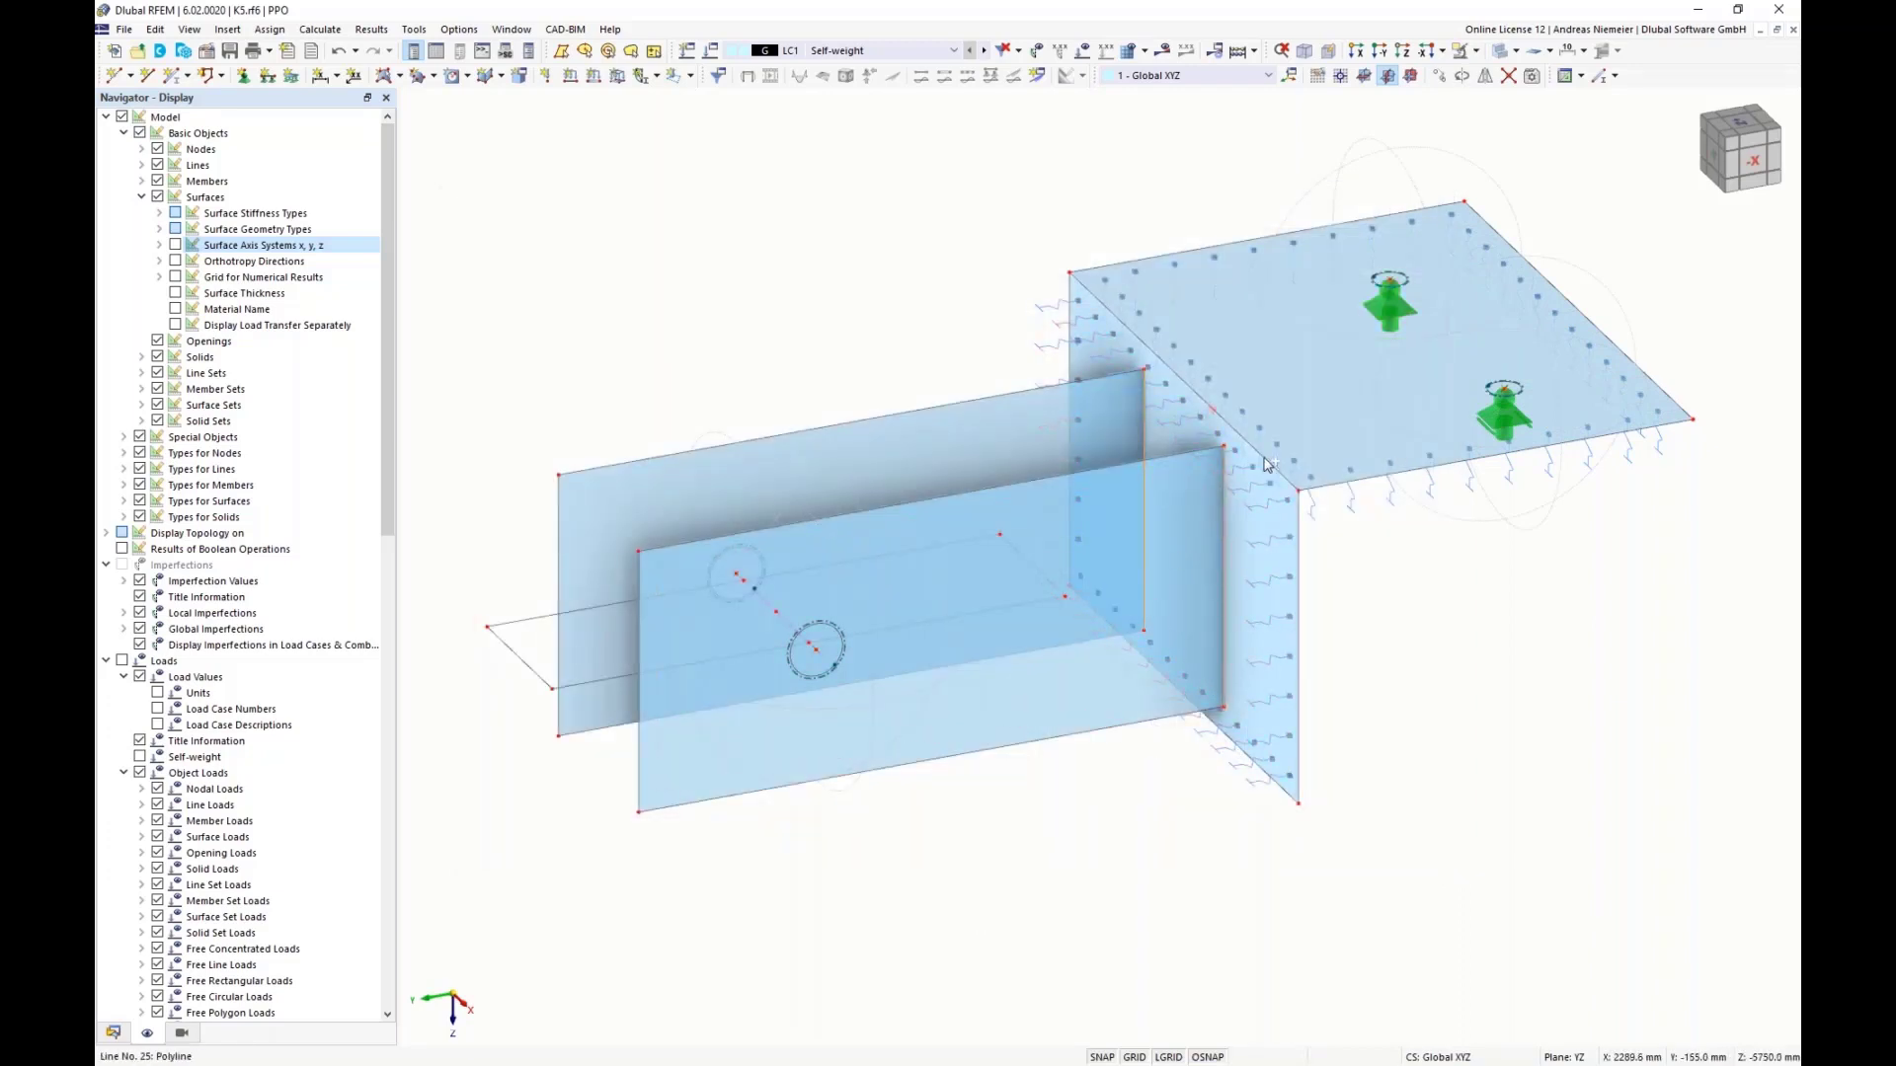
# Step: Assign a line mesh refinement to plate junction lines 18, 20 and 25 with a target FE length of 5 mm and 2 layers
pyautogui.rightClick(1181, 383)
pyautogui.click(1293, 45)
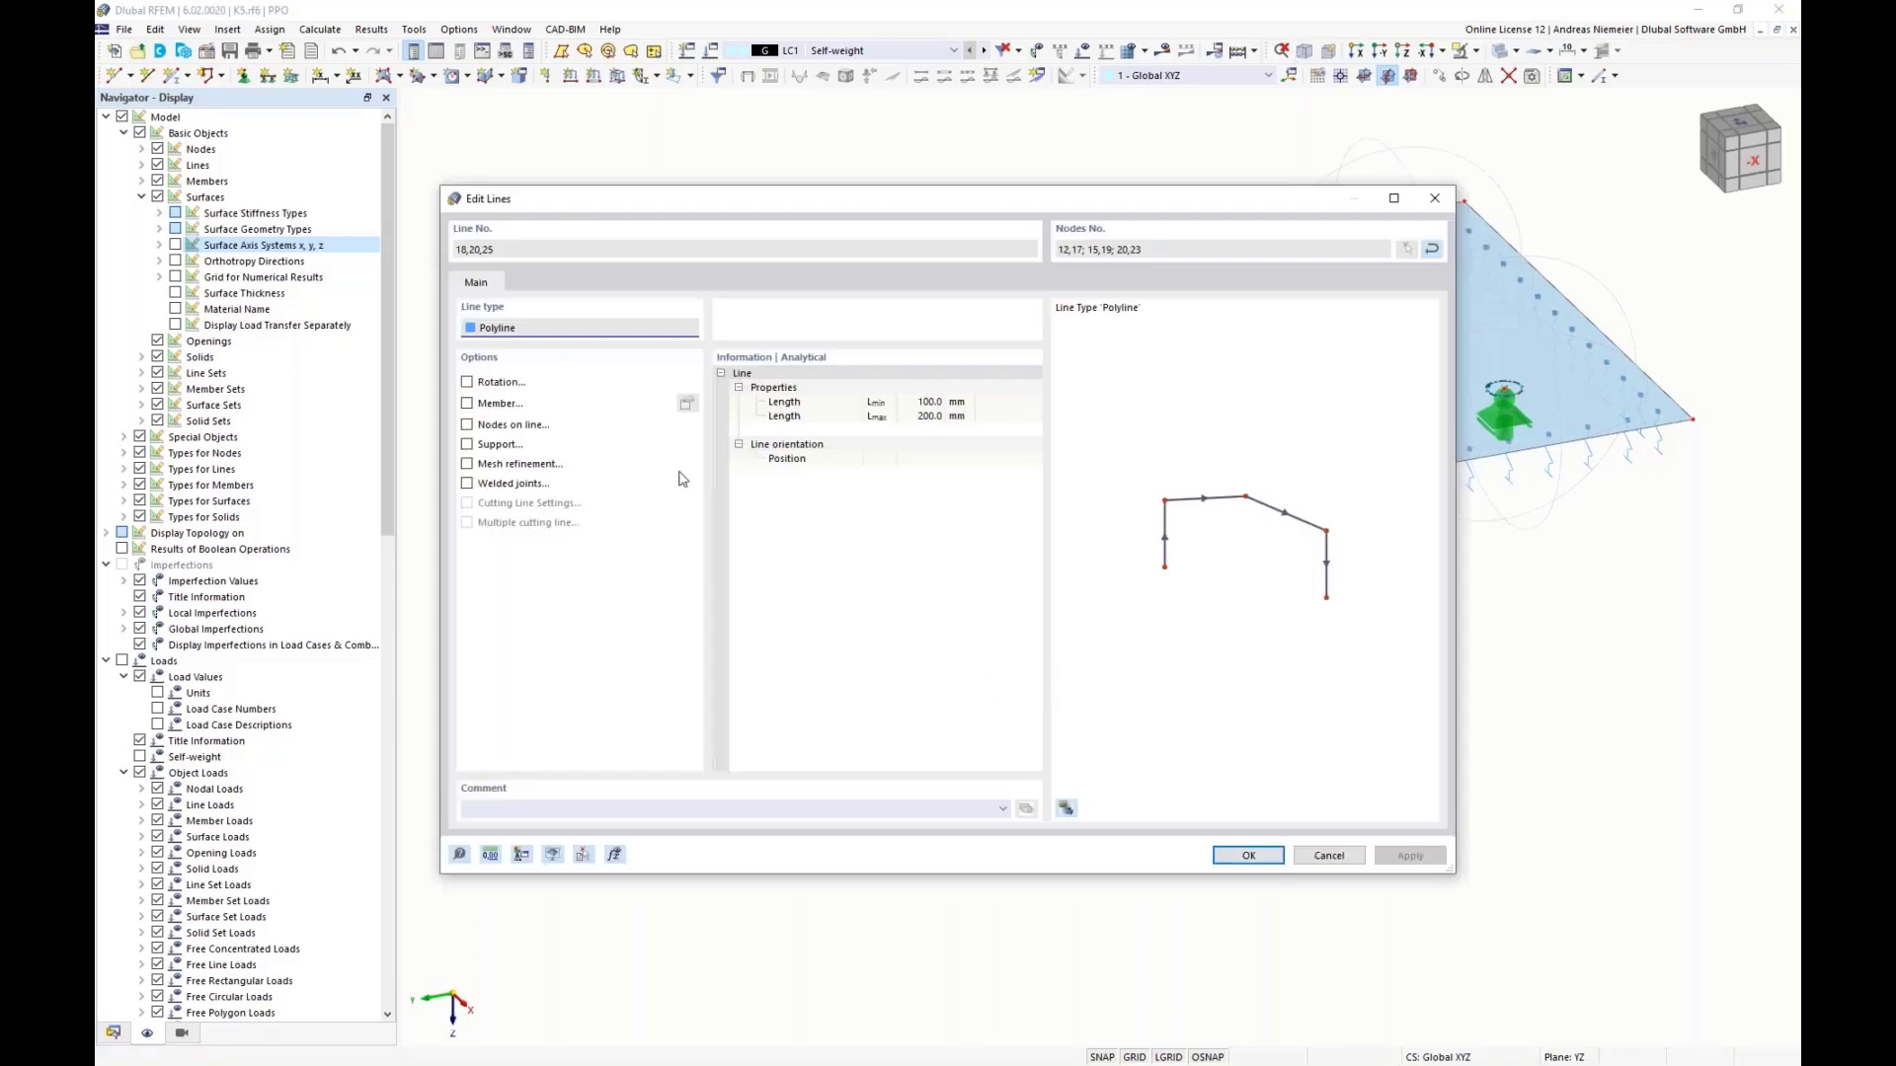
pyautogui.click(468, 464)
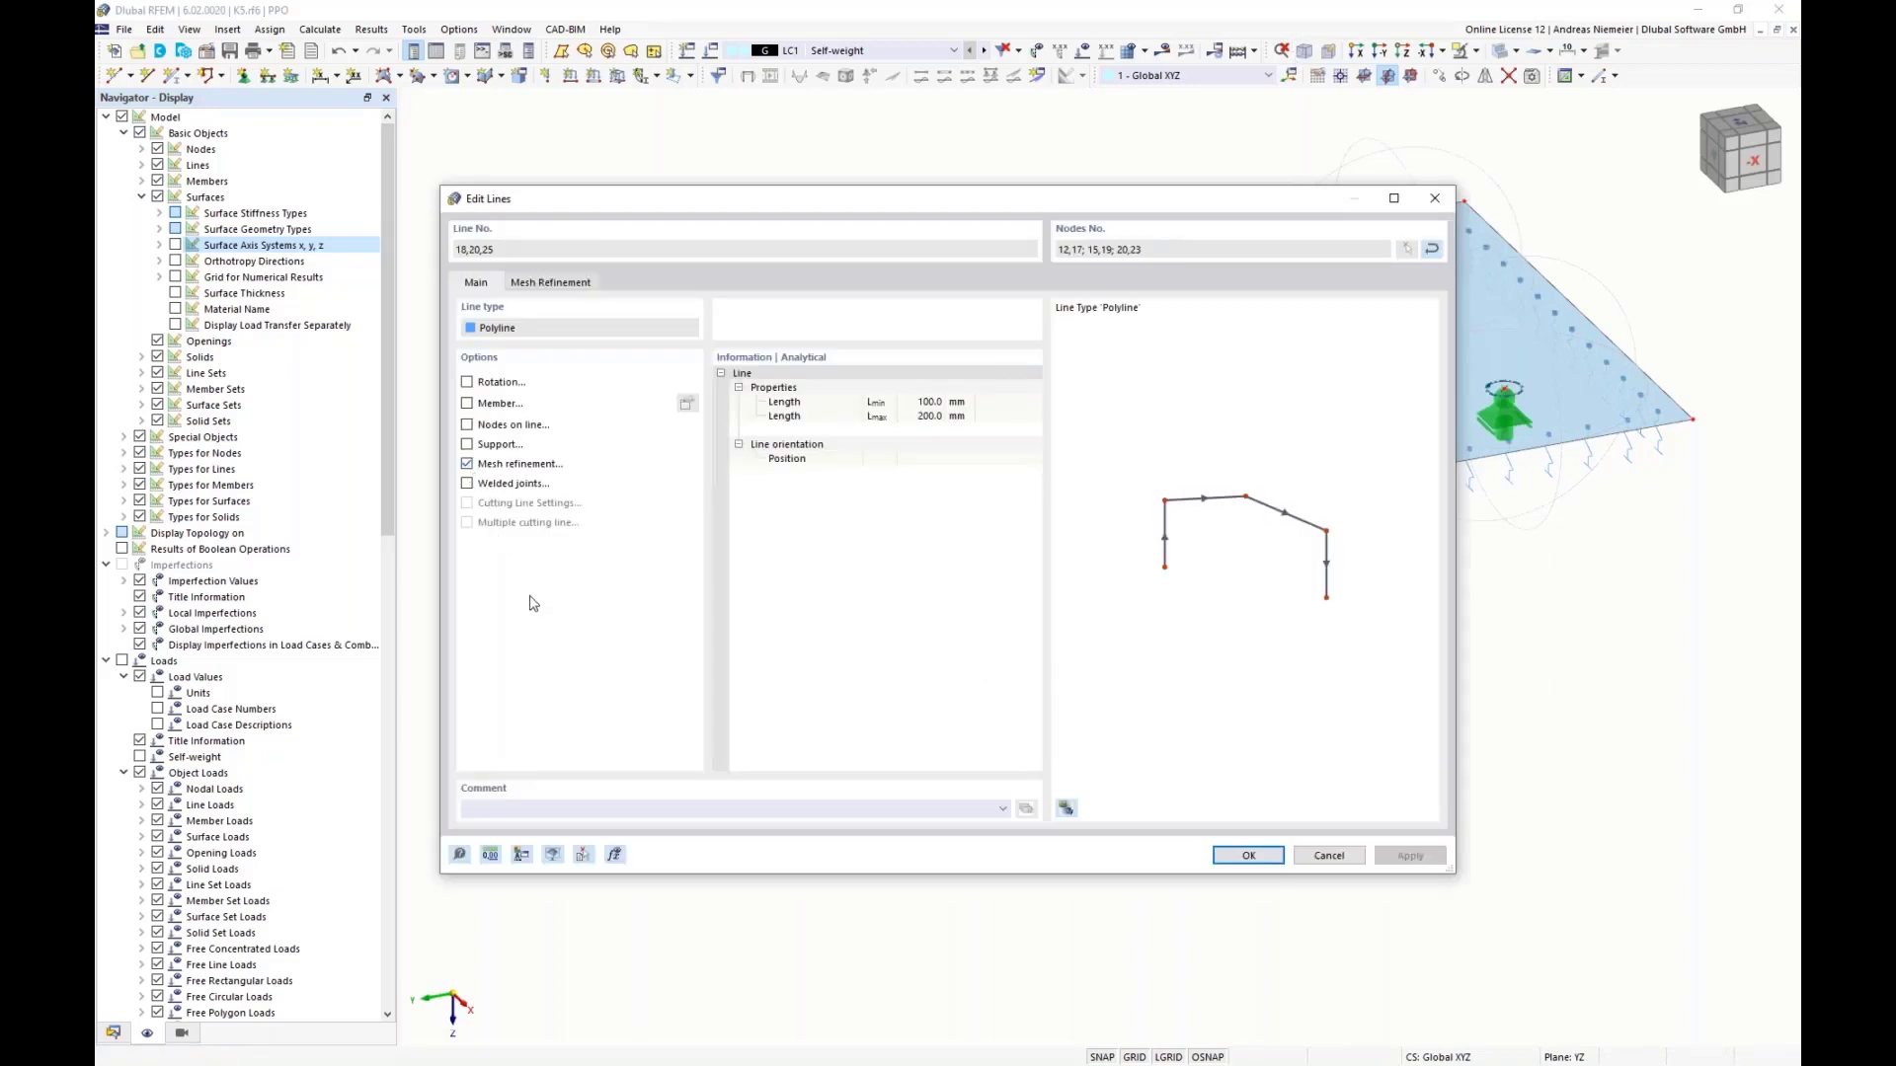
pyautogui.click(553, 285)
pyautogui.click(975, 351)
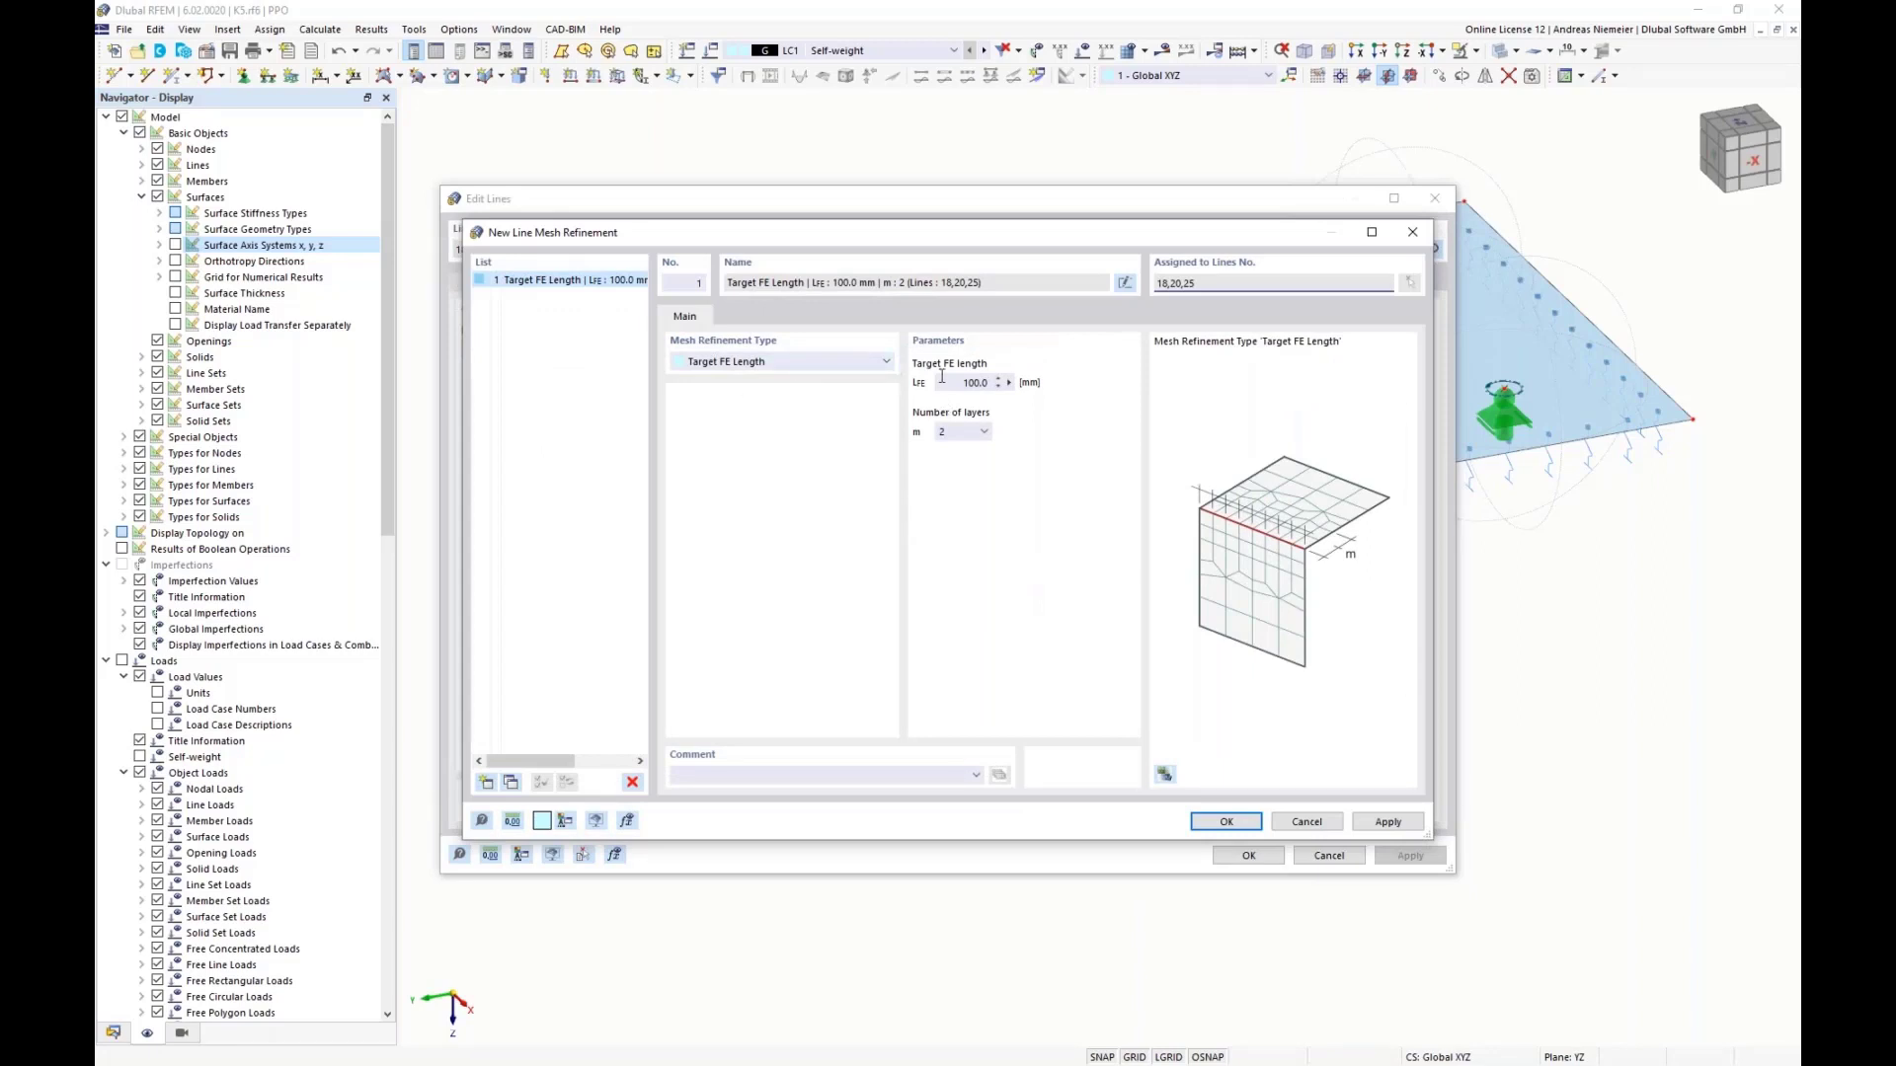
pyautogui.doubleClick(942, 380)
pyautogui.write('5')
pyautogui.click(1225, 821)
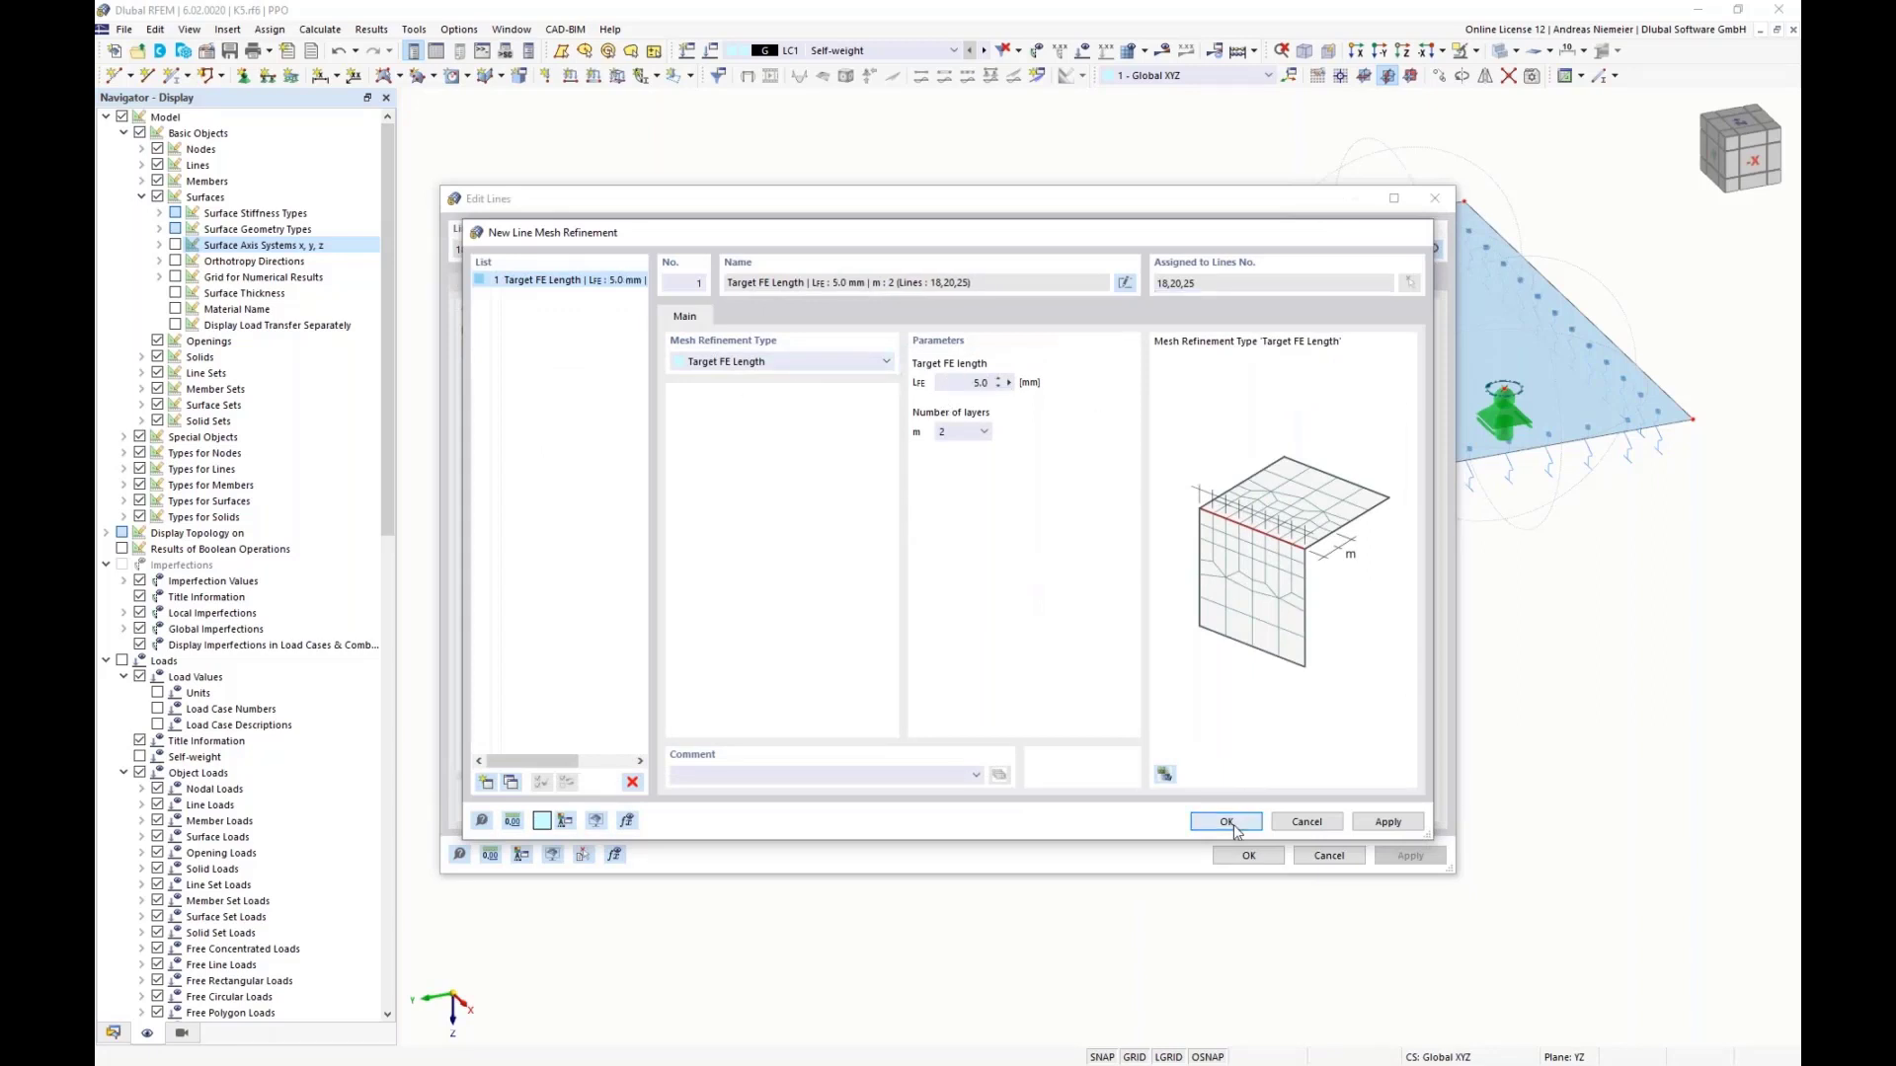
pyautogui.click(1248, 855)
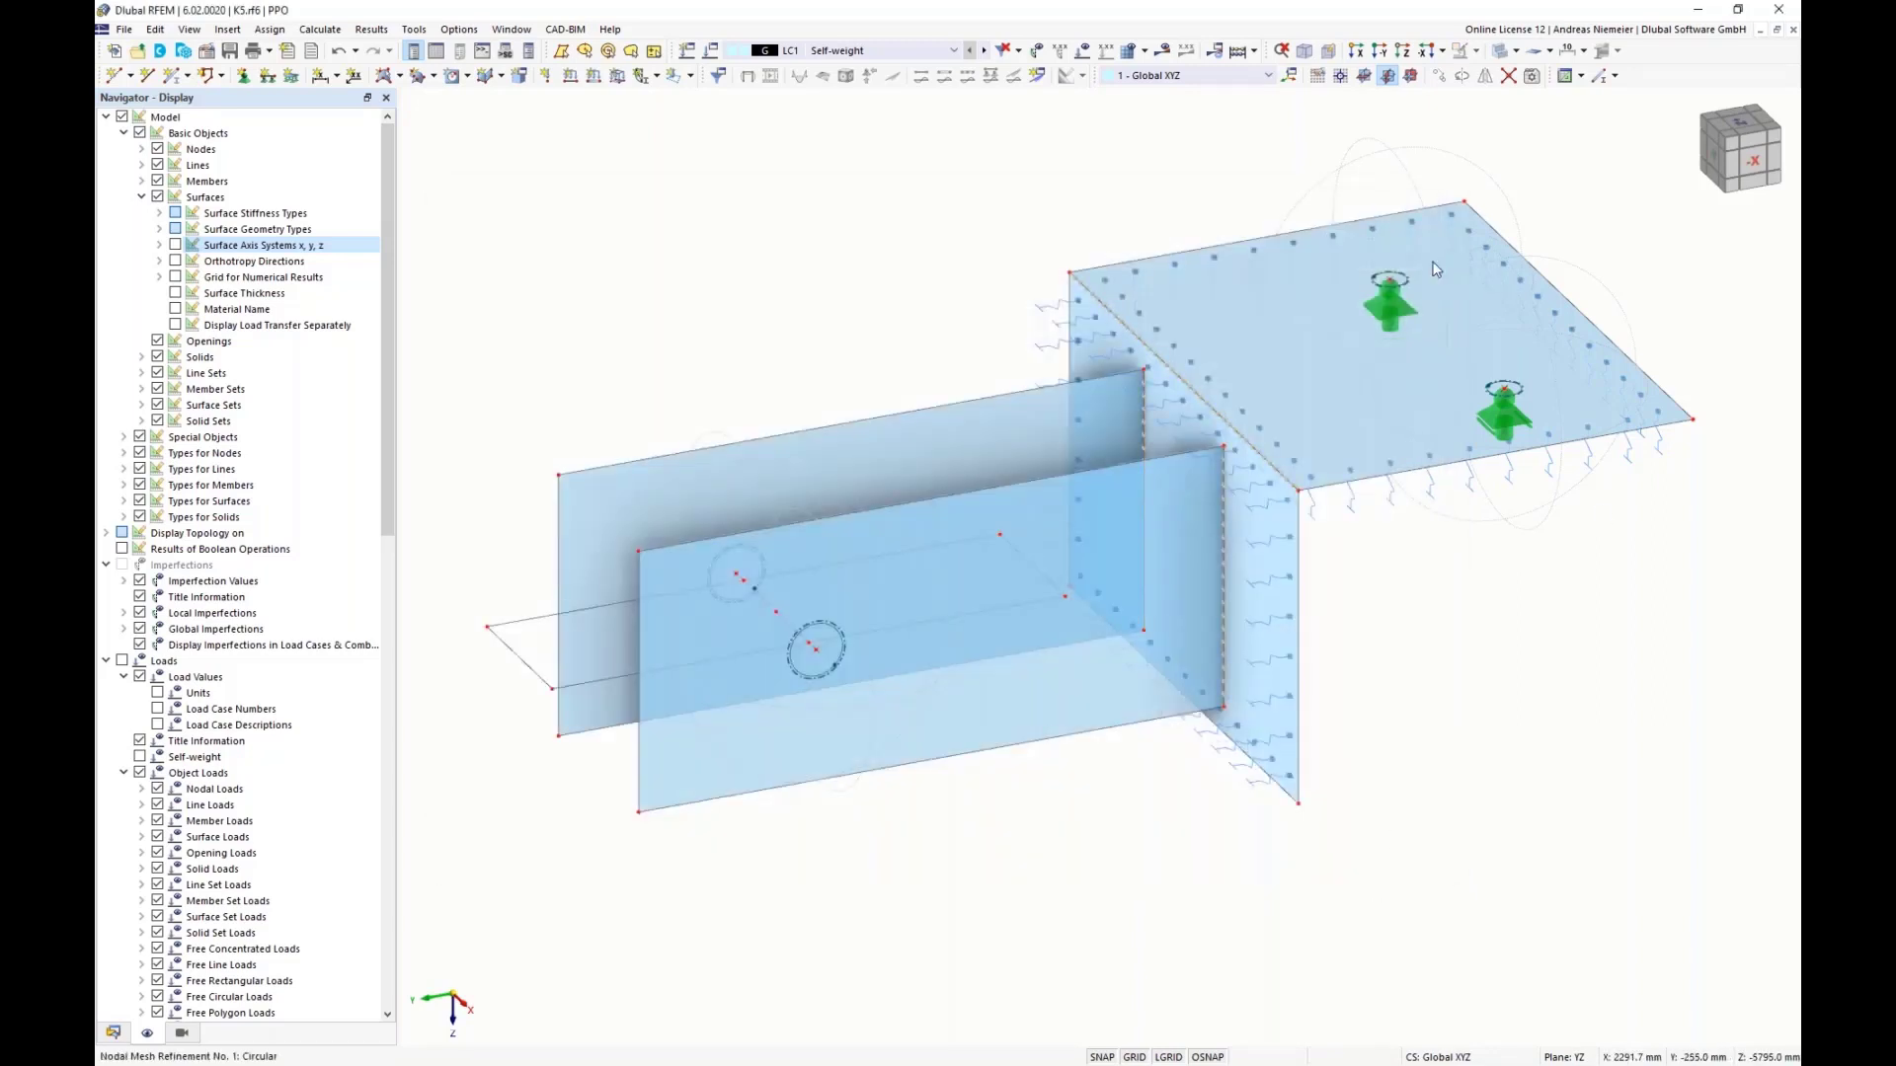
# Step: Regenerate the mesh with the nodal and line refinements and display it on the model
pyautogui.click(1127, 50)
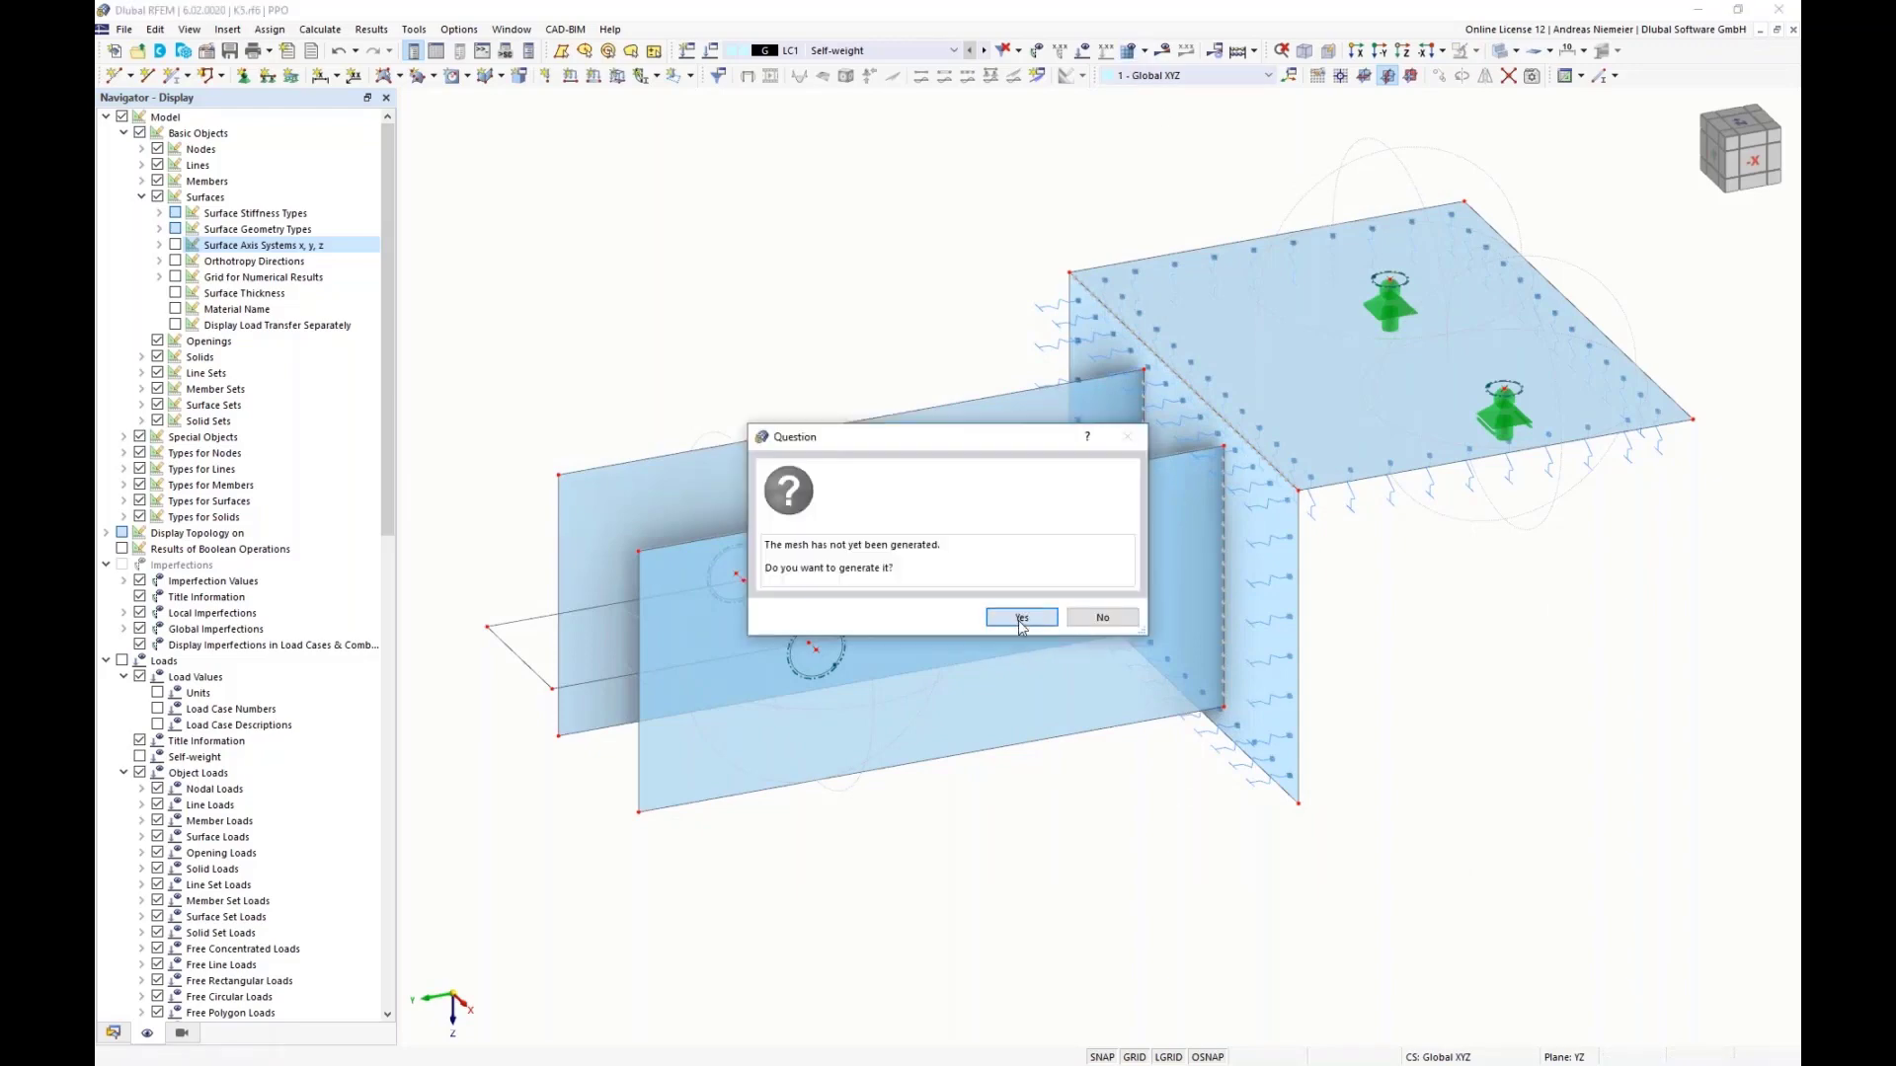
pyautogui.click(1018, 618)
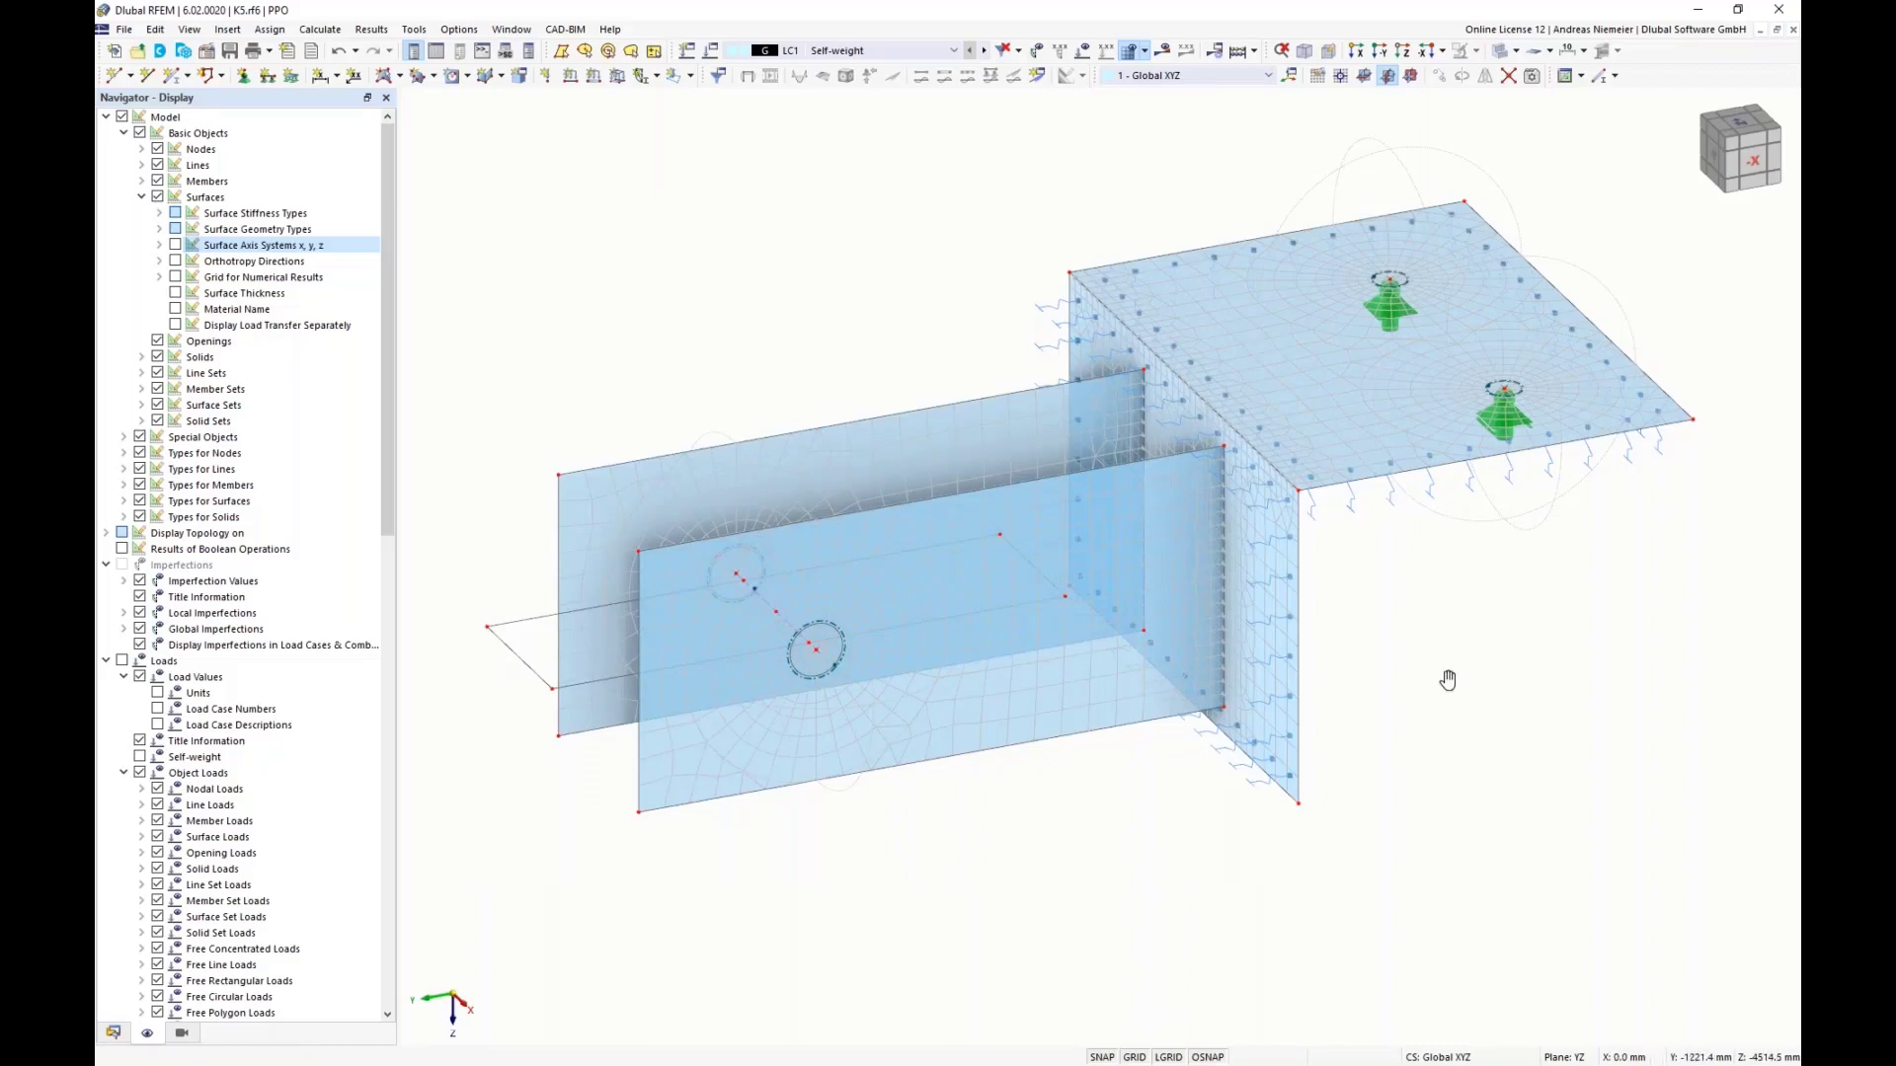
pyautogui.keyDown('ctrl'); pyautogui.moveTo(1448, 681); pyautogui.dragTo(1333, 395, button='middle'); pyautogui.keyUp('ctrl')
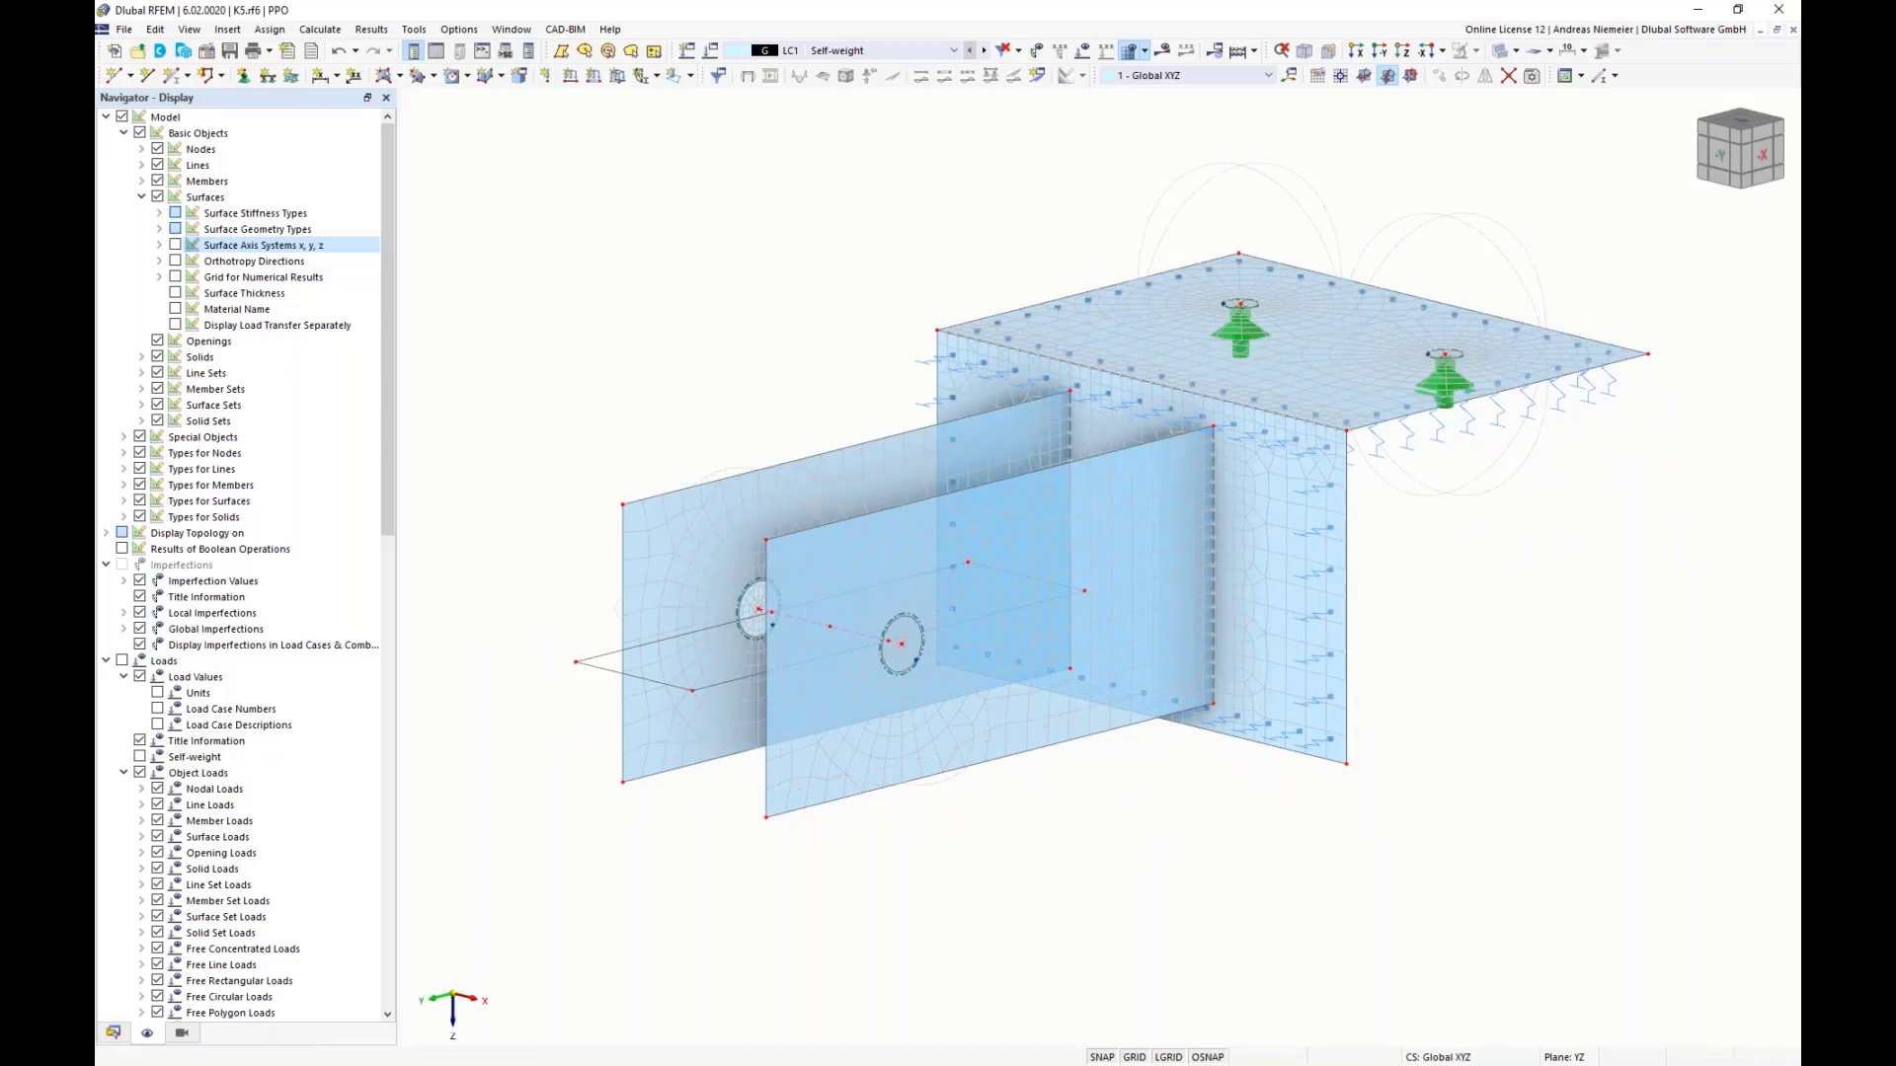
# Step: Hide the types for nodes and types for lines so that the refined mesh is shown without their symbols
pyautogui.click(141, 197)
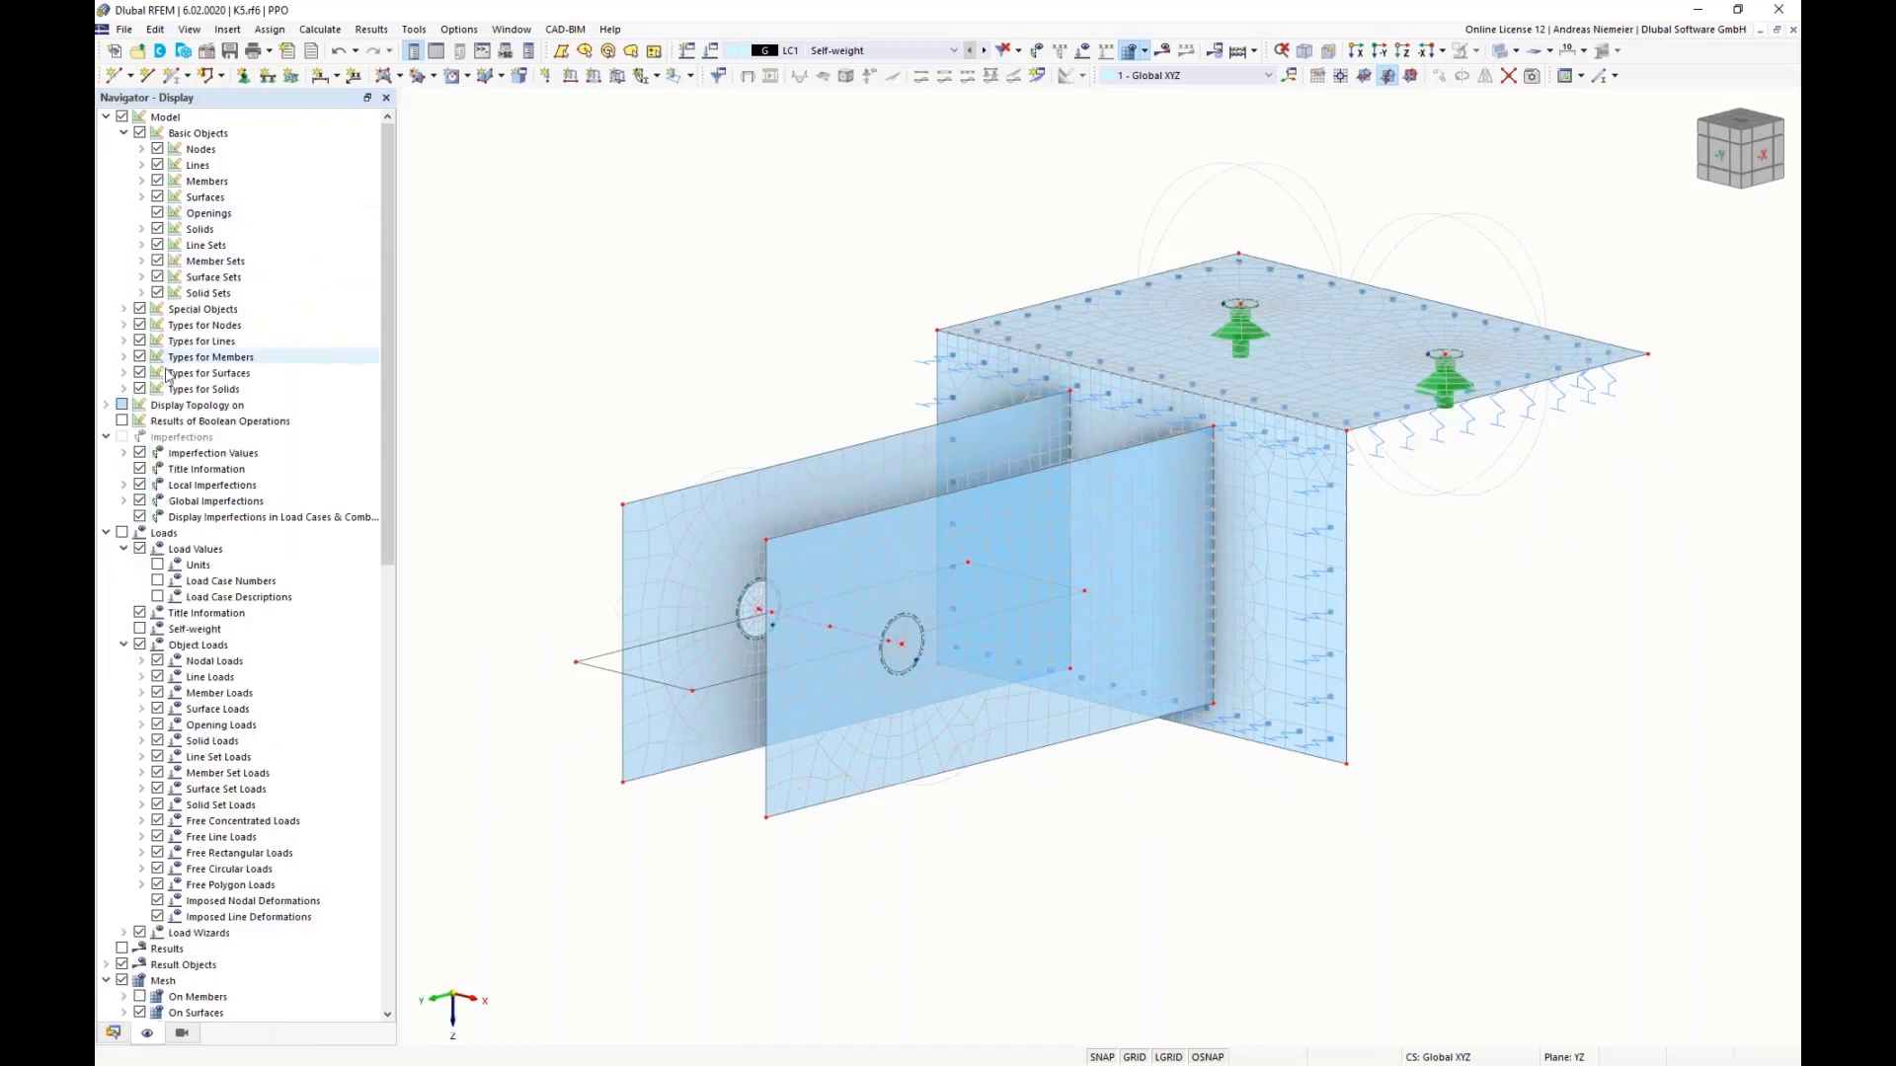
pyautogui.click(137, 326)
pyautogui.click(139, 325)
pyautogui.keyDown('ctrl'); pyautogui.moveTo(533, 317); pyautogui.dragTo(558, 237, button='middle'); pyautogui.keyUp('ctrl')
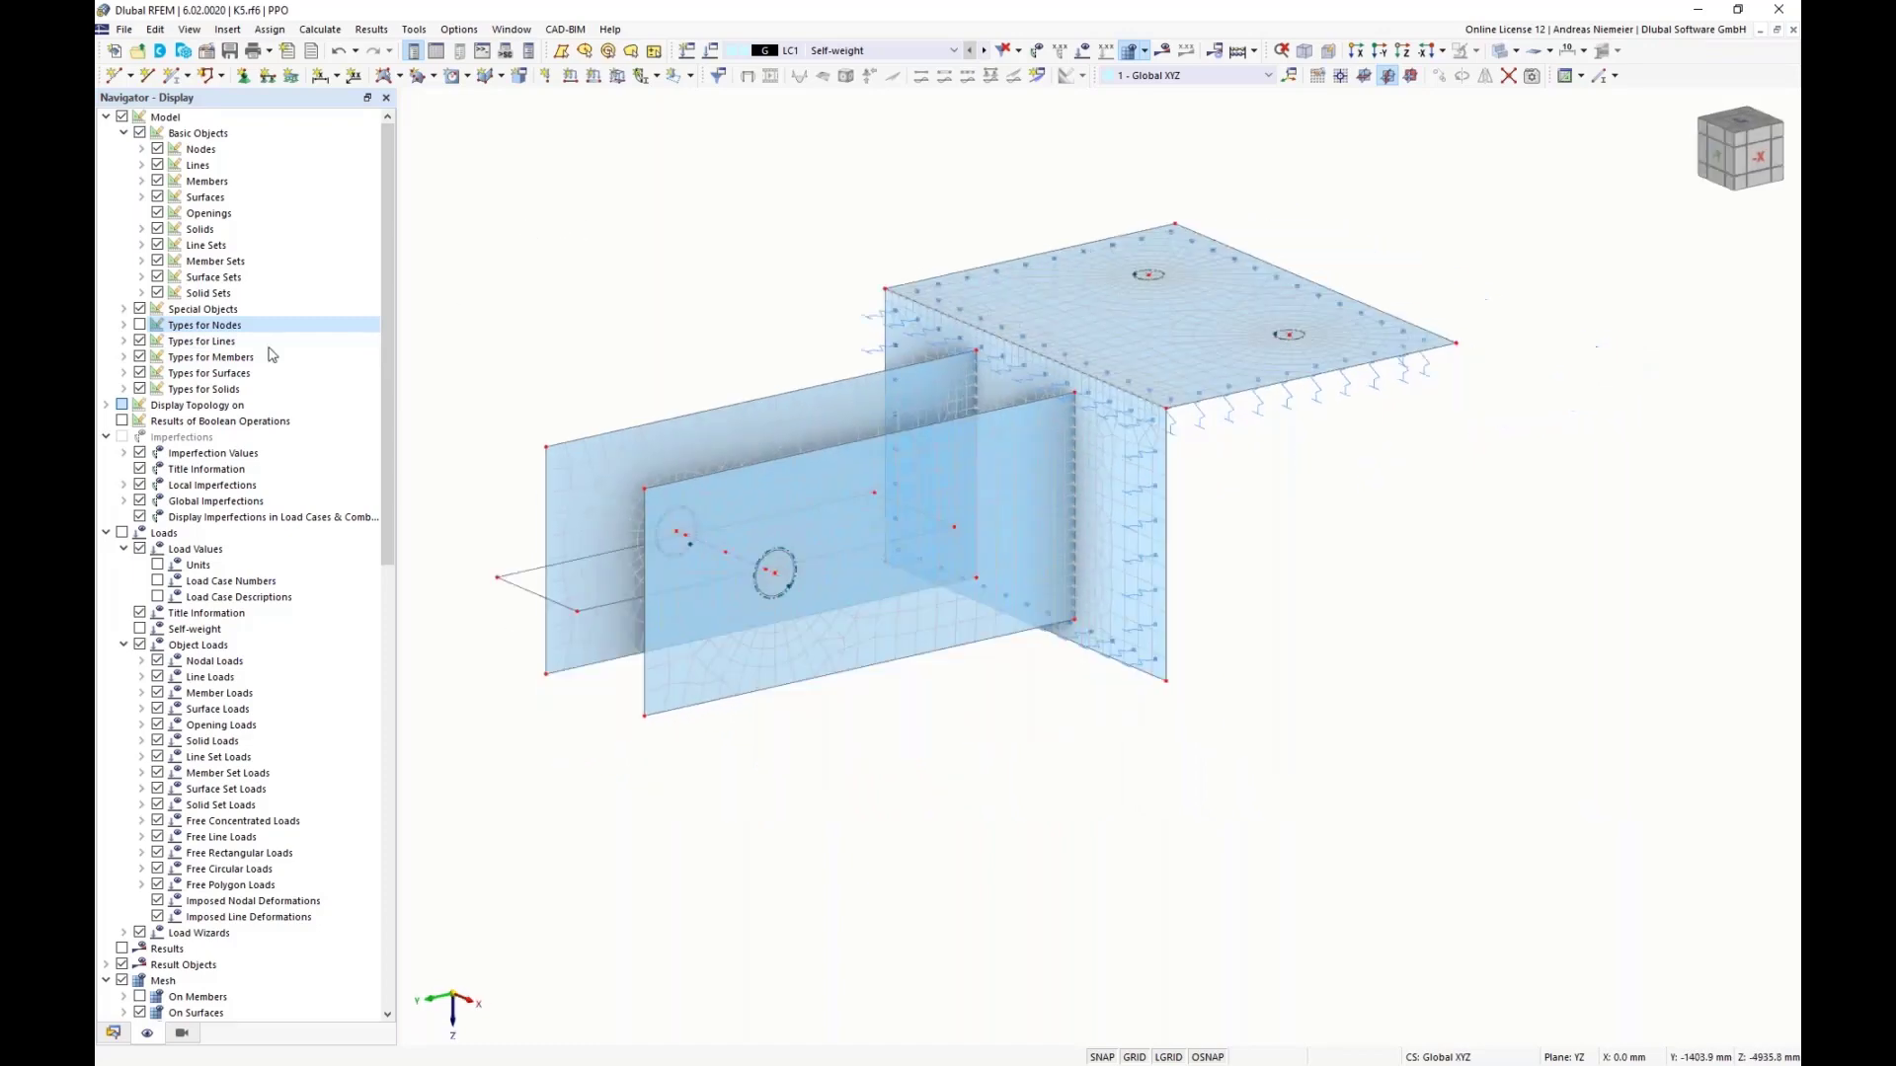
pyautogui.click(139, 340)
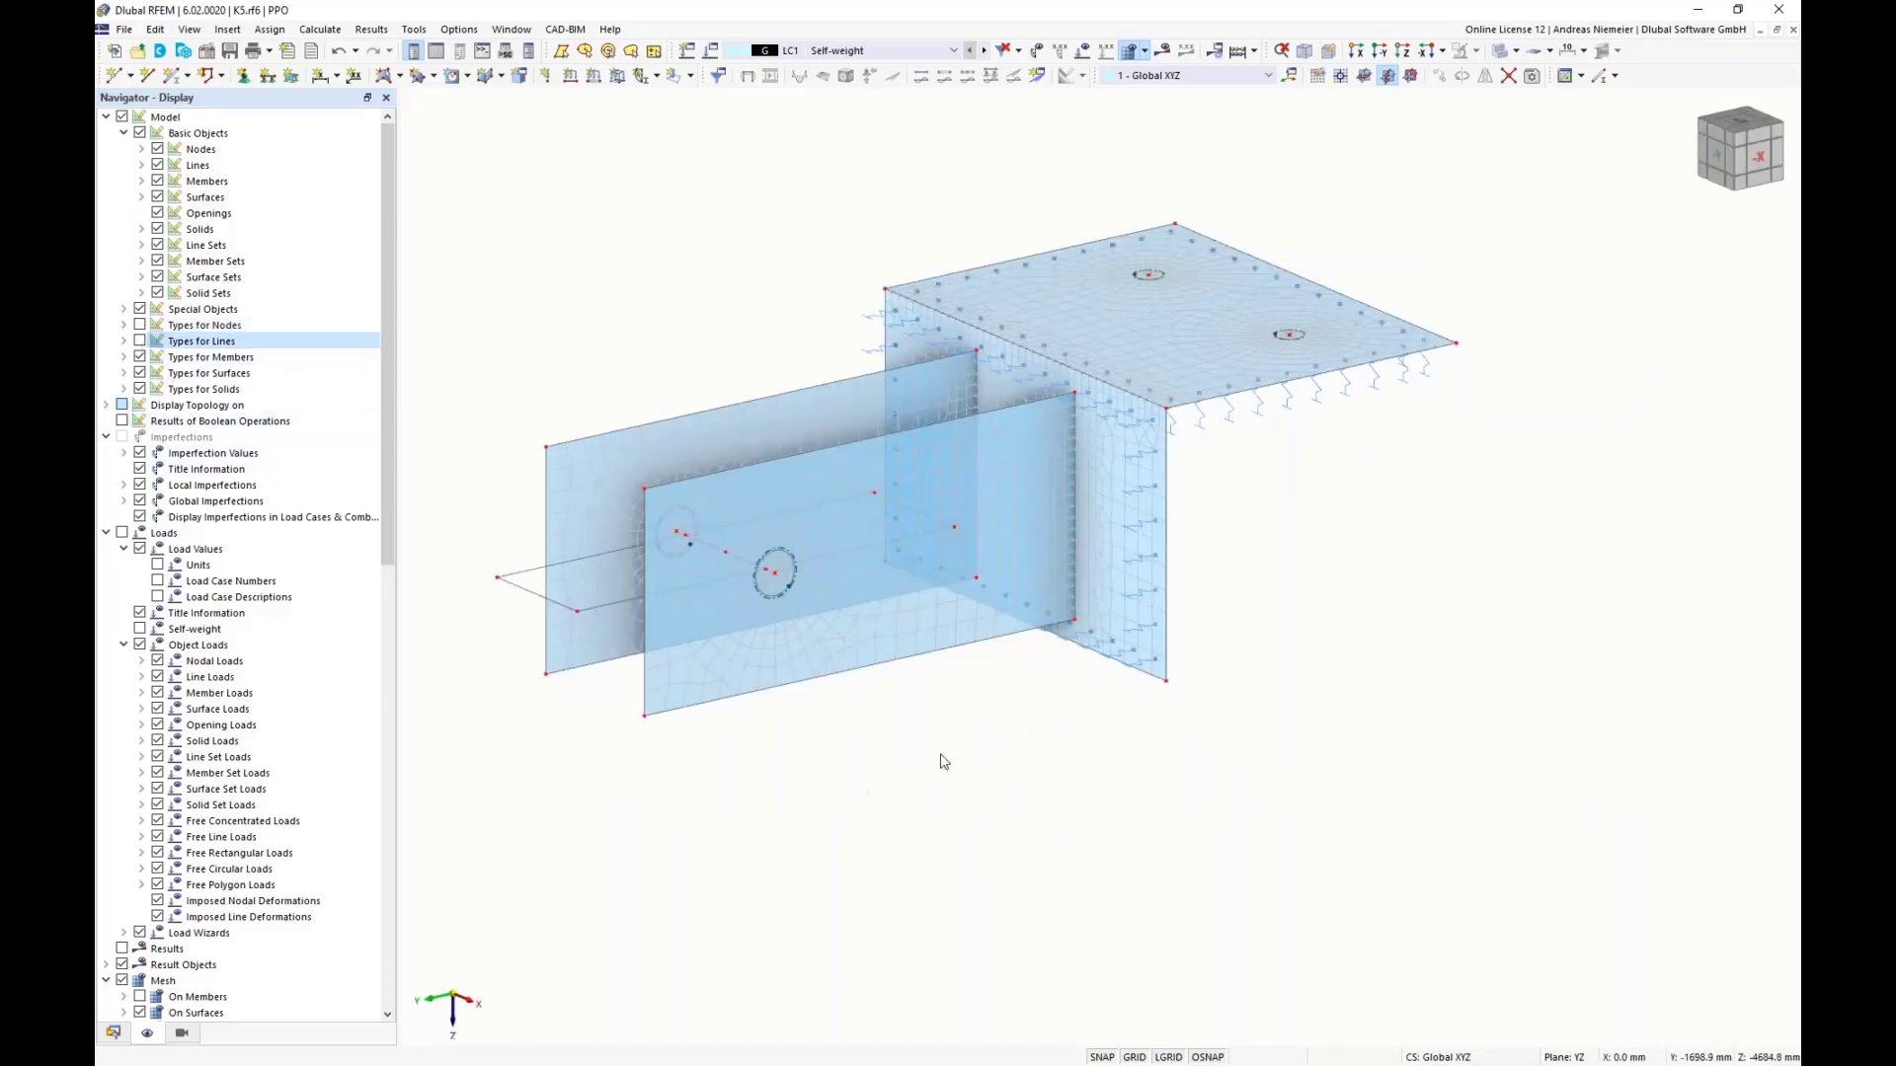
pyautogui.keyDown('ctrl'); pyautogui.moveTo(943, 761); pyautogui.dragTo(1022, 800, button='middle'); pyautogui.keyUp('ctrl')
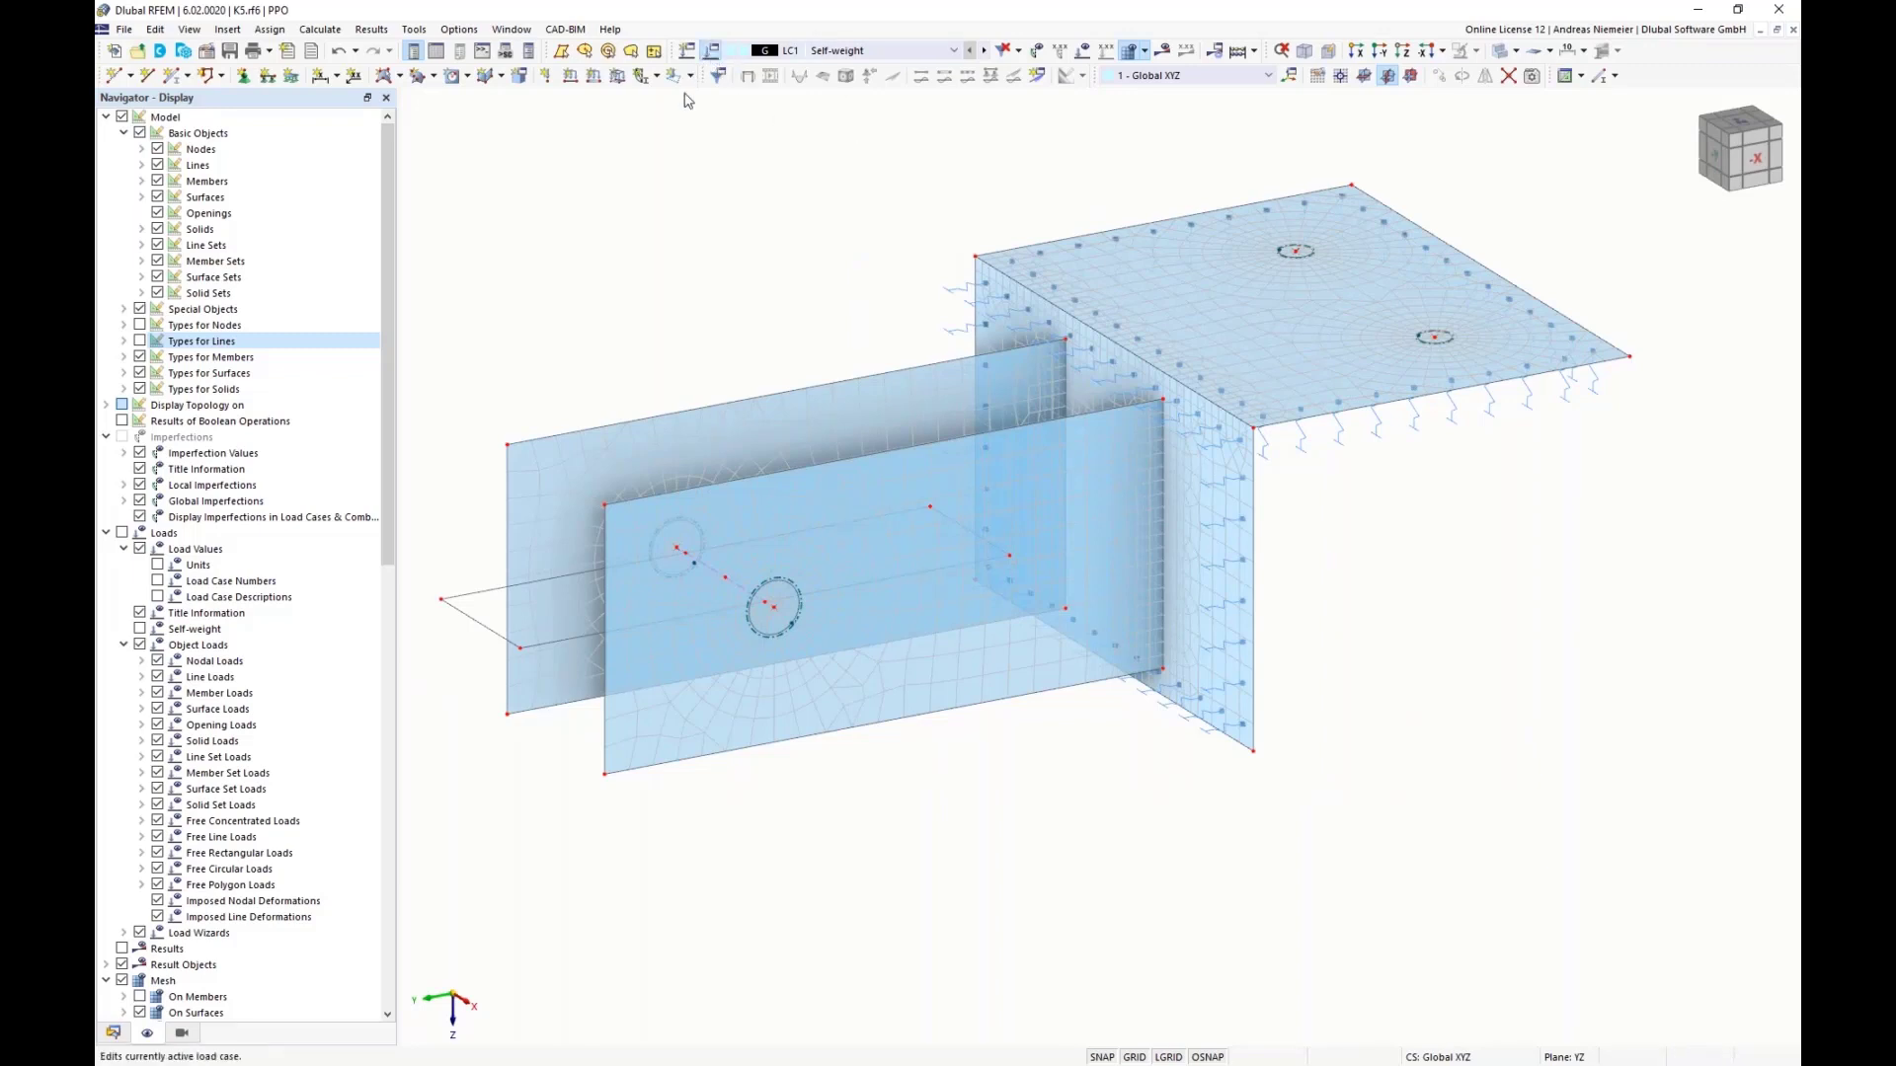
# Step: Deactivate the combination wizard in the base settings of the load cases and combinations
pyautogui.click(710, 50)
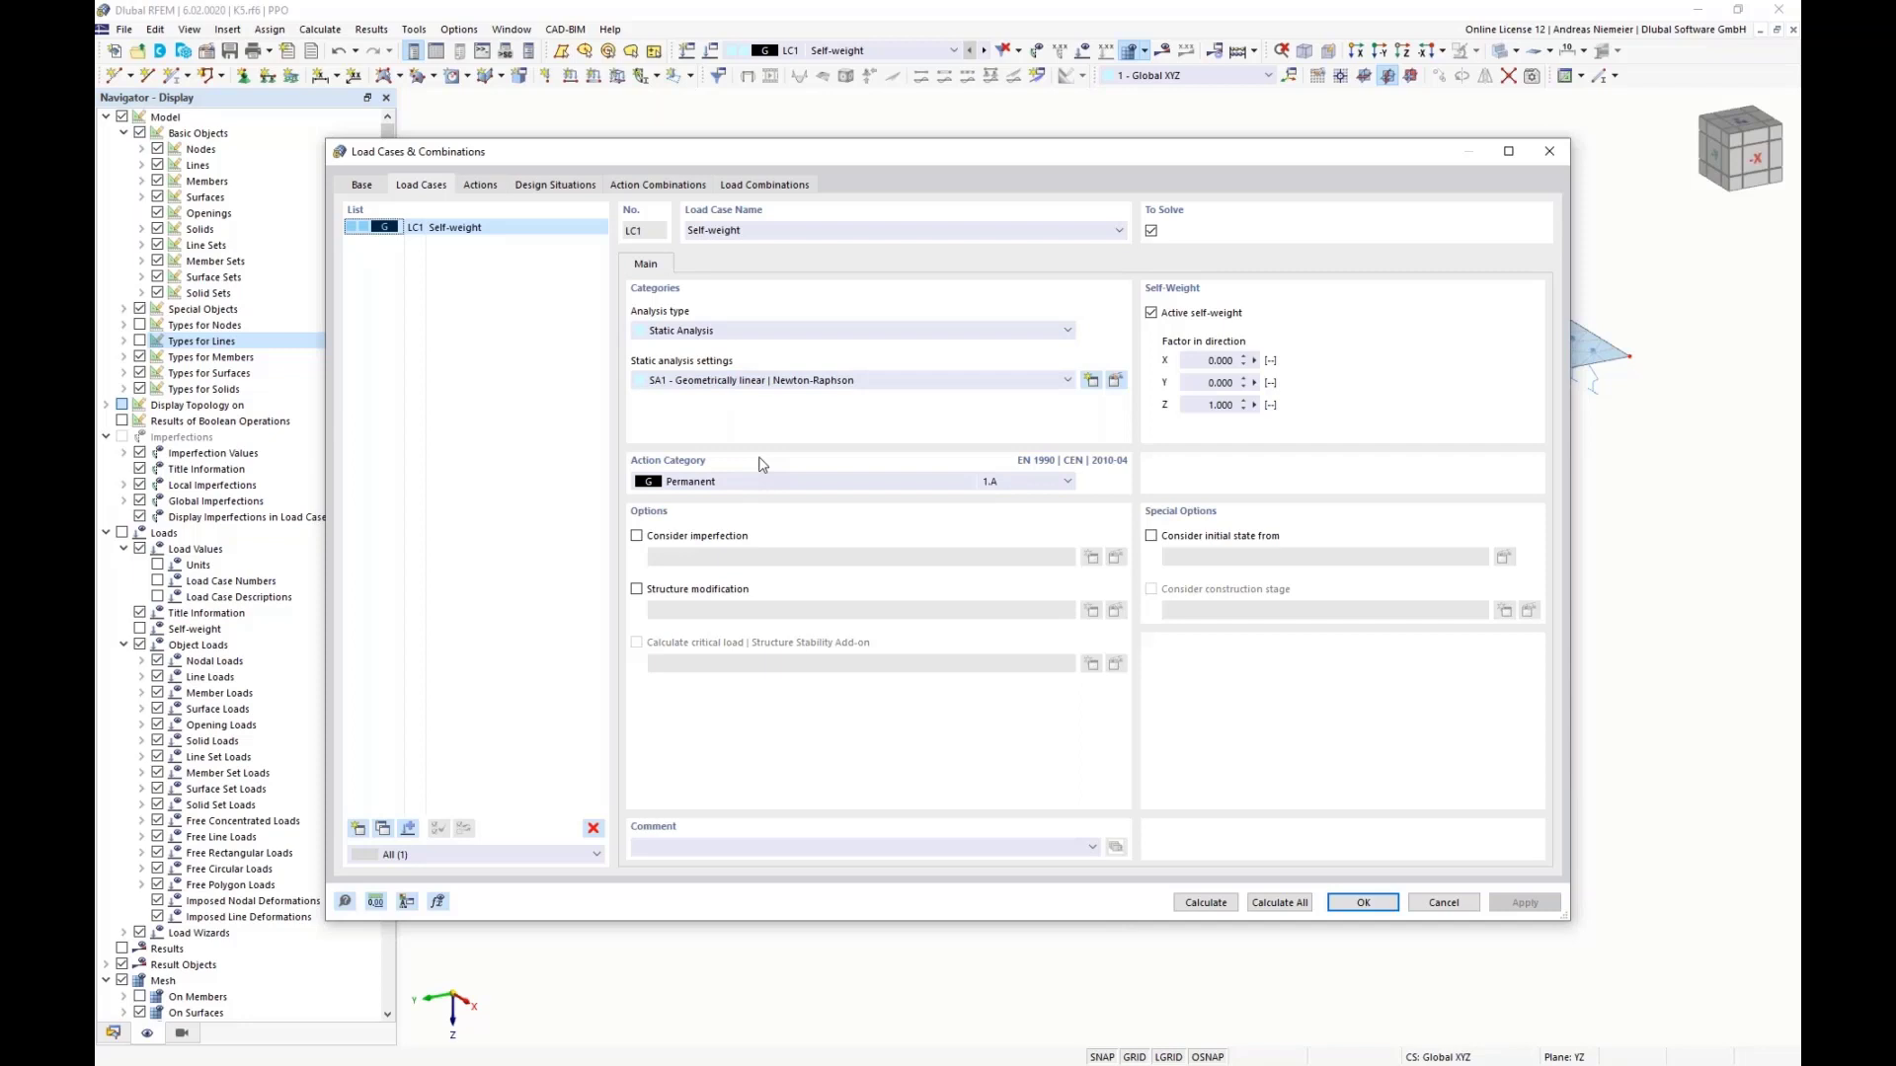
pyautogui.click(363, 185)
pyautogui.press('space')
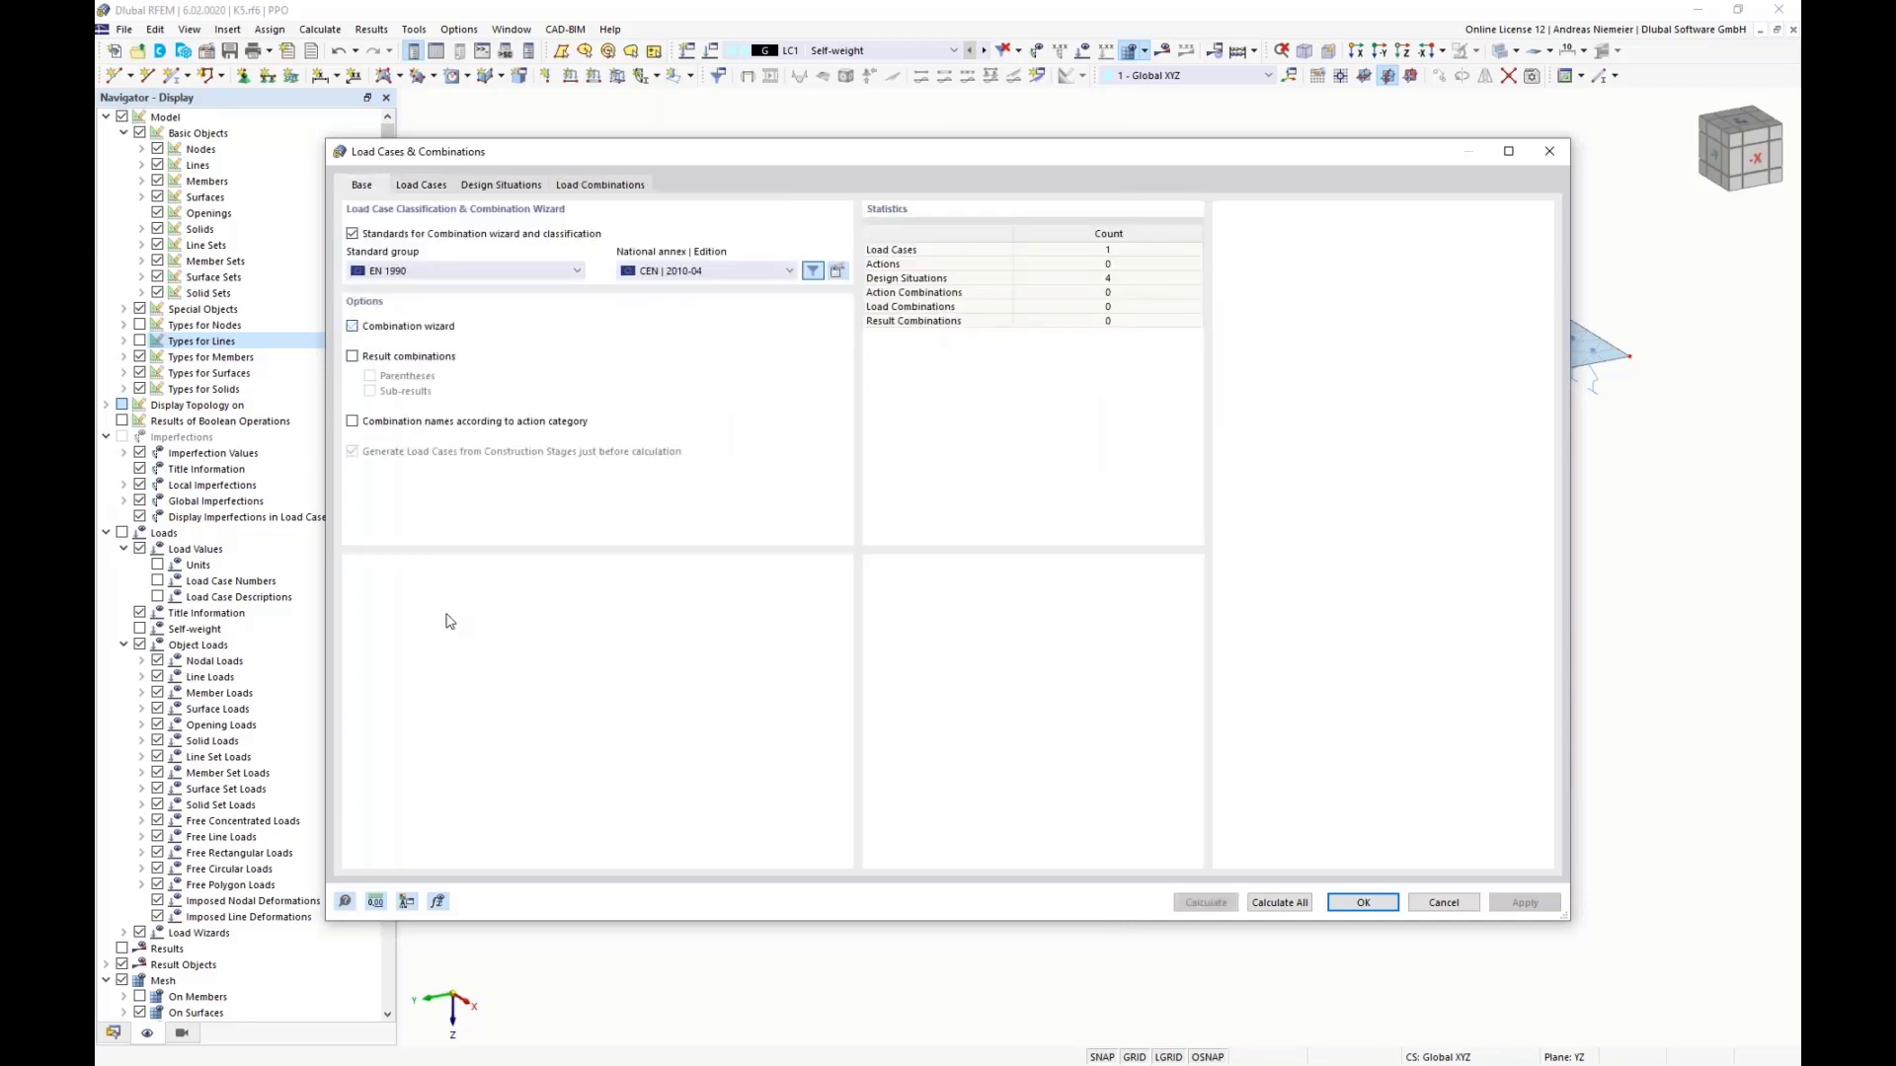
# Step: Delete the SLS design situations DS2 to DS4 (Characteristic, Frequent and Quasi-permanent), keeping only the ULS design situation
pyautogui.click(422, 185)
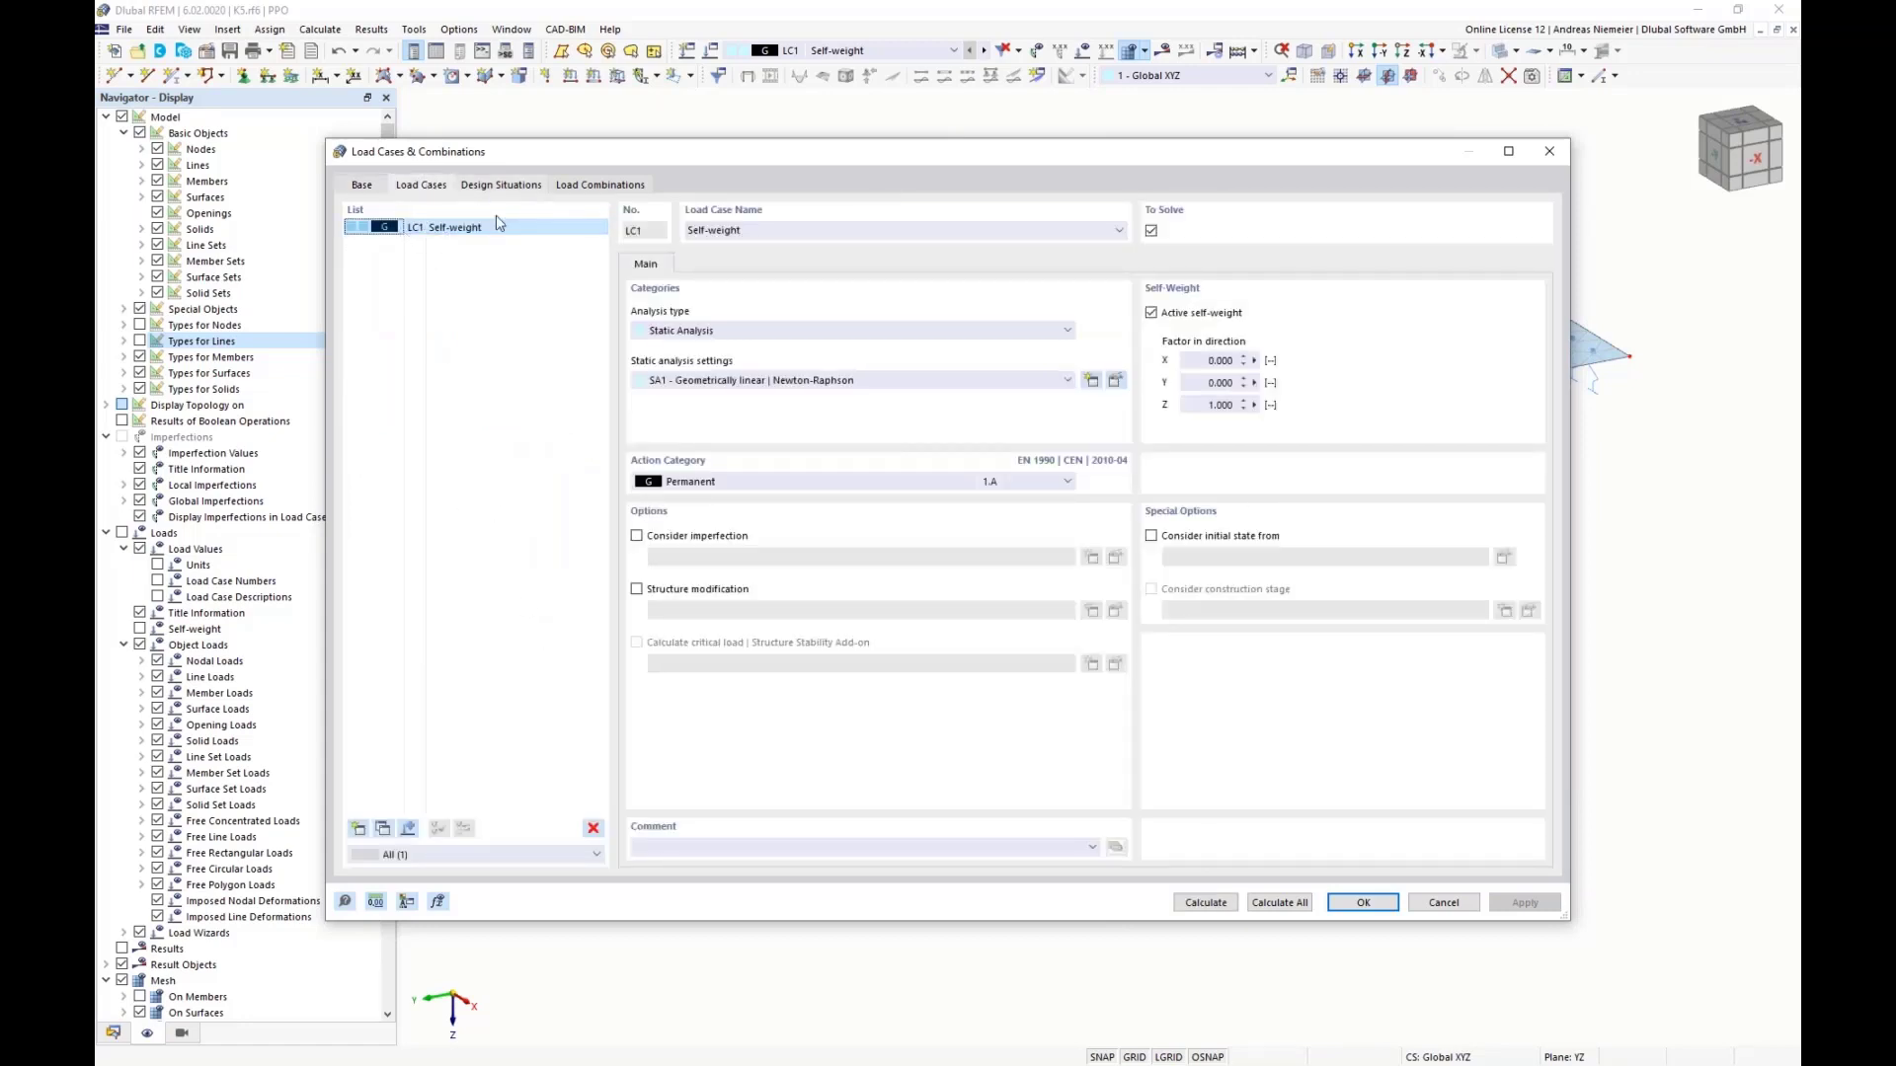
pyautogui.click(501, 184)
pyautogui.click(439, 242)
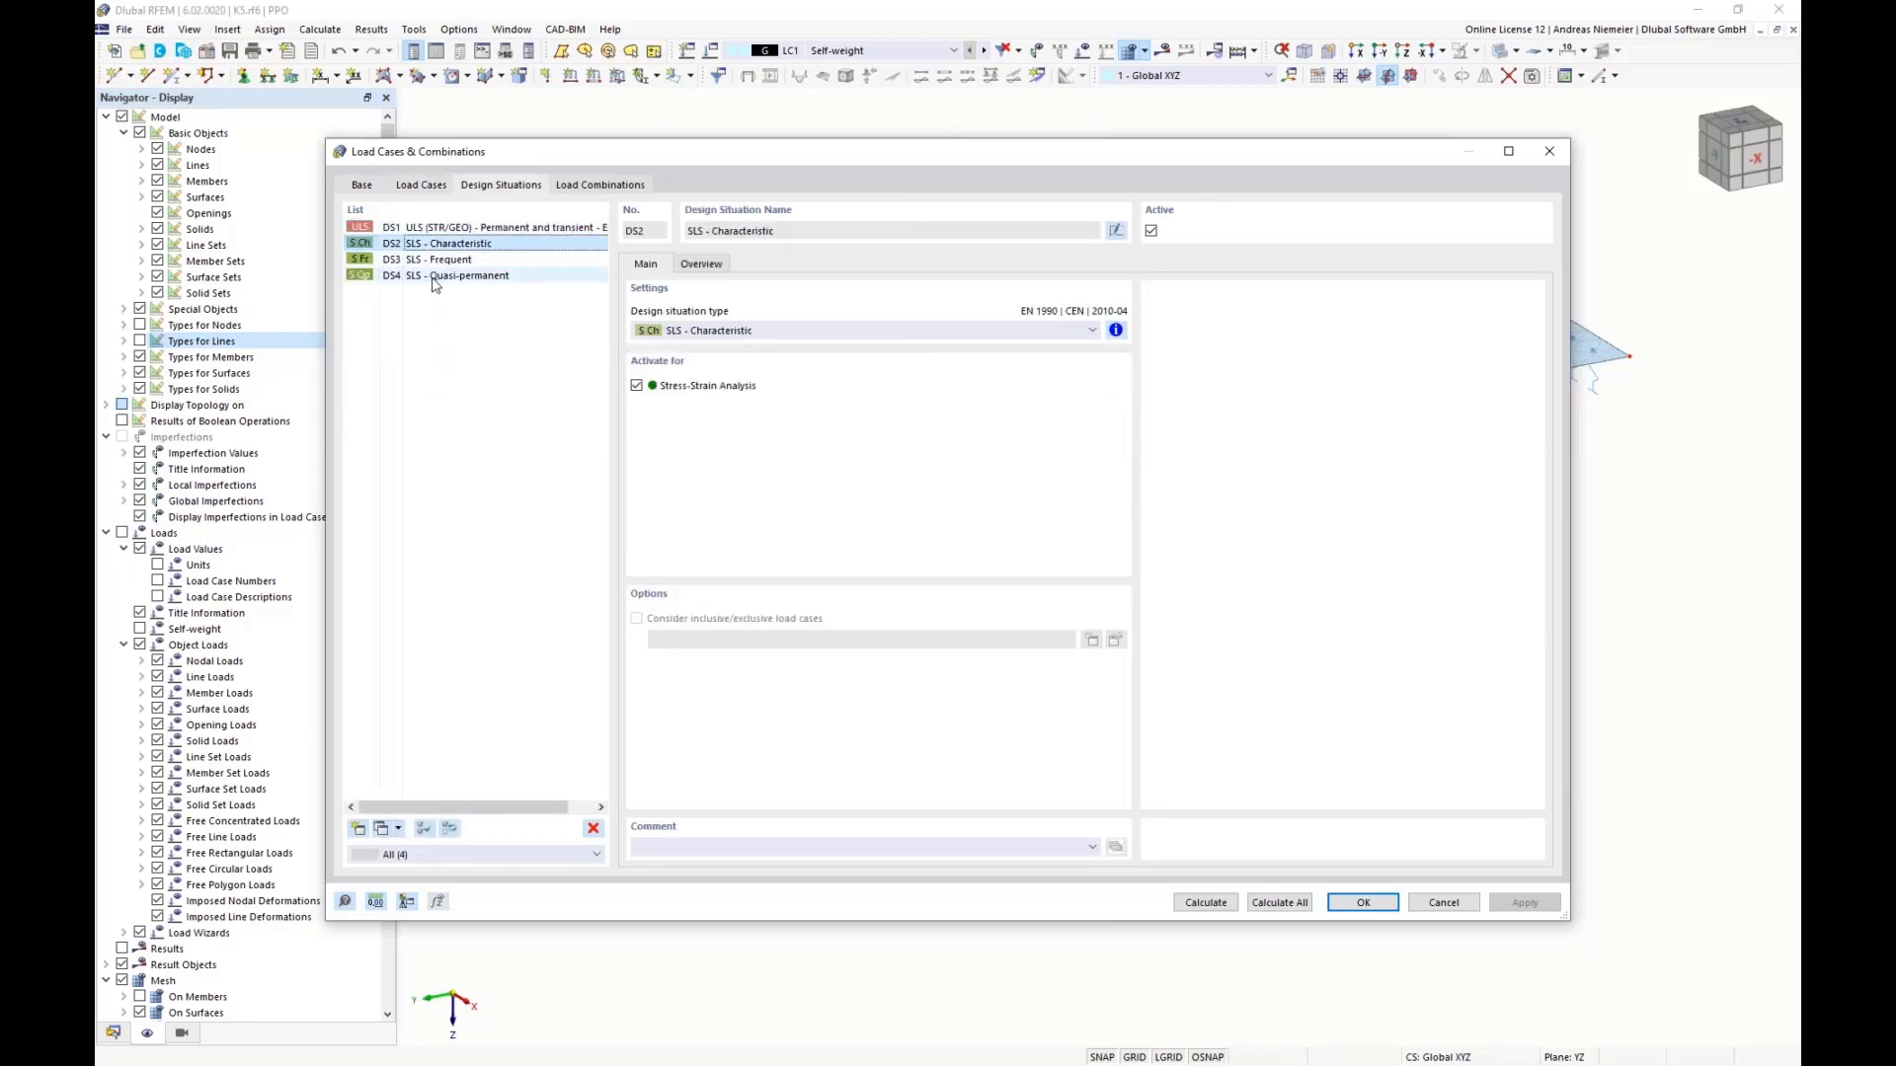
pyautogui.keyDown('shift'); pyautogui.click(440, 275); pyautogui.keyUp('shift')
pyautogui.press('Delete')
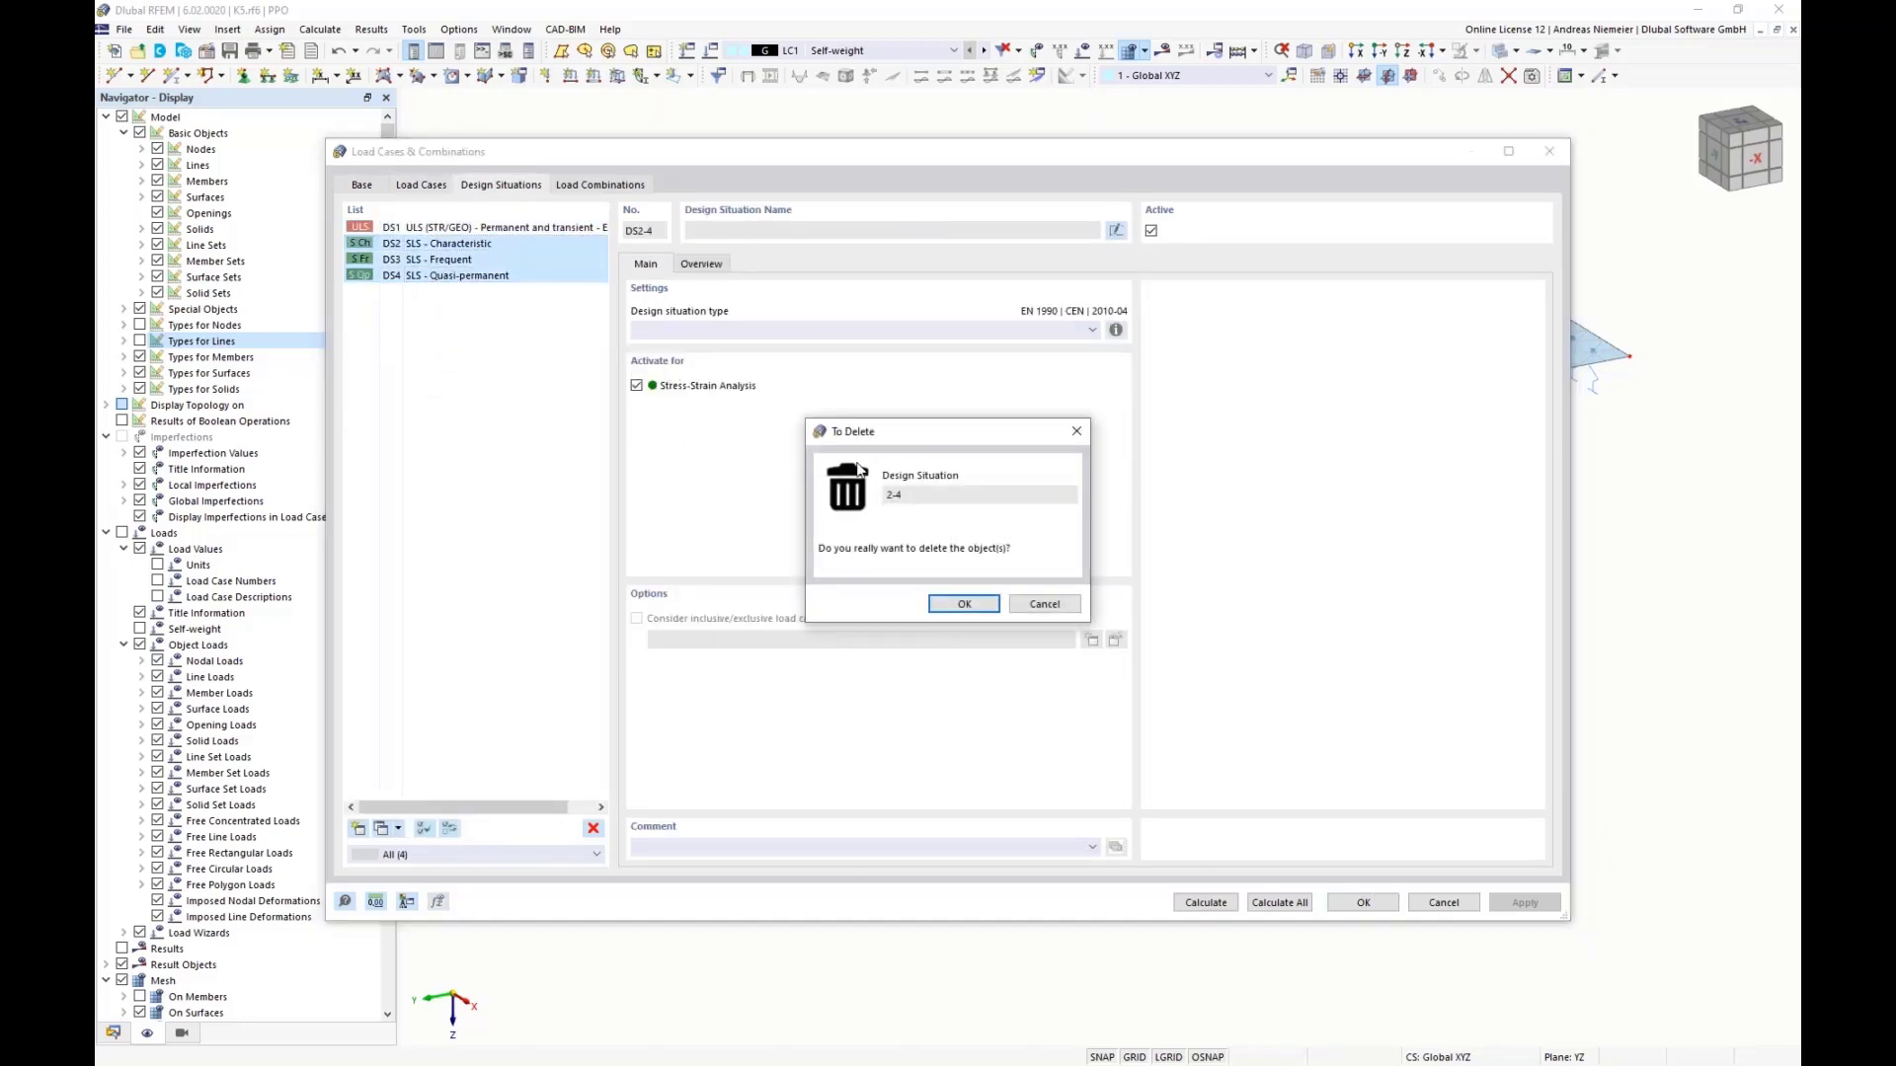
pyautogui.click(964, 605)
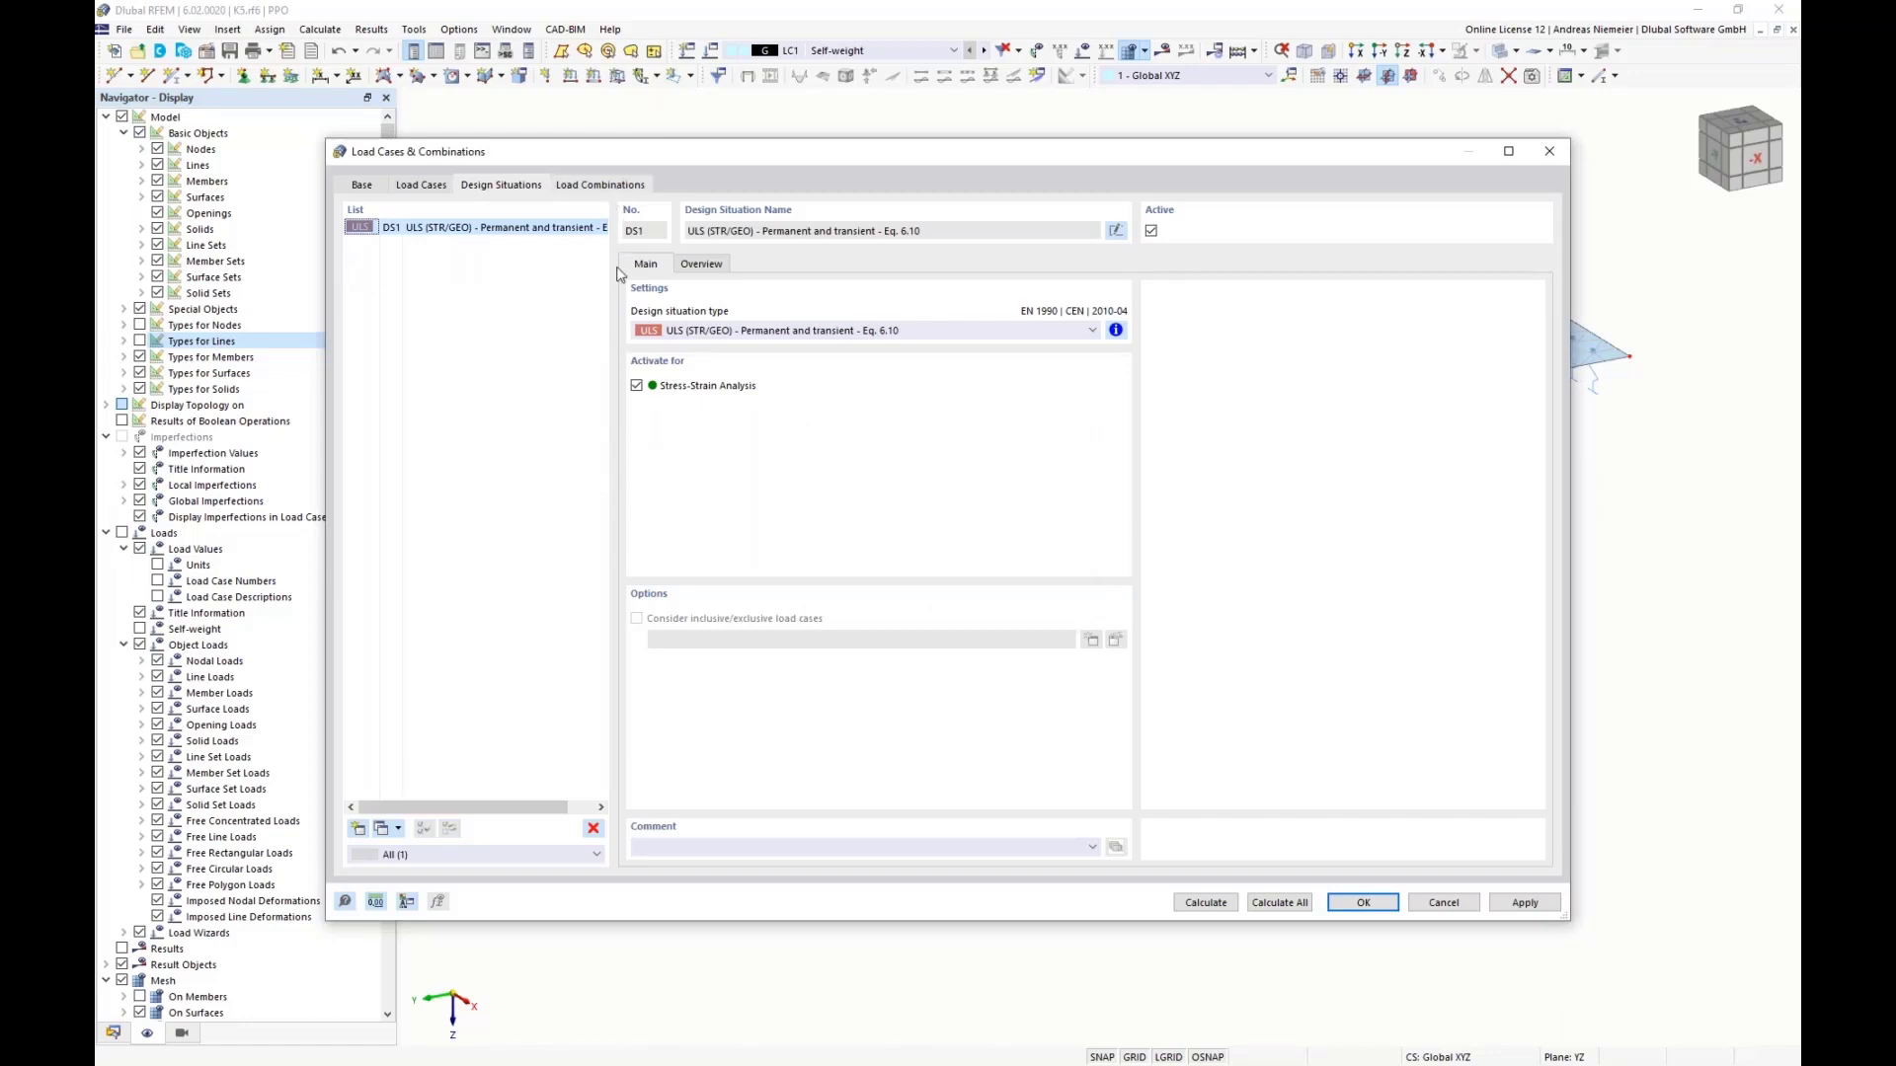
# Step: Create load combination CO1 for design situation DS1 and assign load case LC1 Self-weight to it
pyautogui.hotkey('ctrl', 'Tab')
pyautogui.click(359, 829)
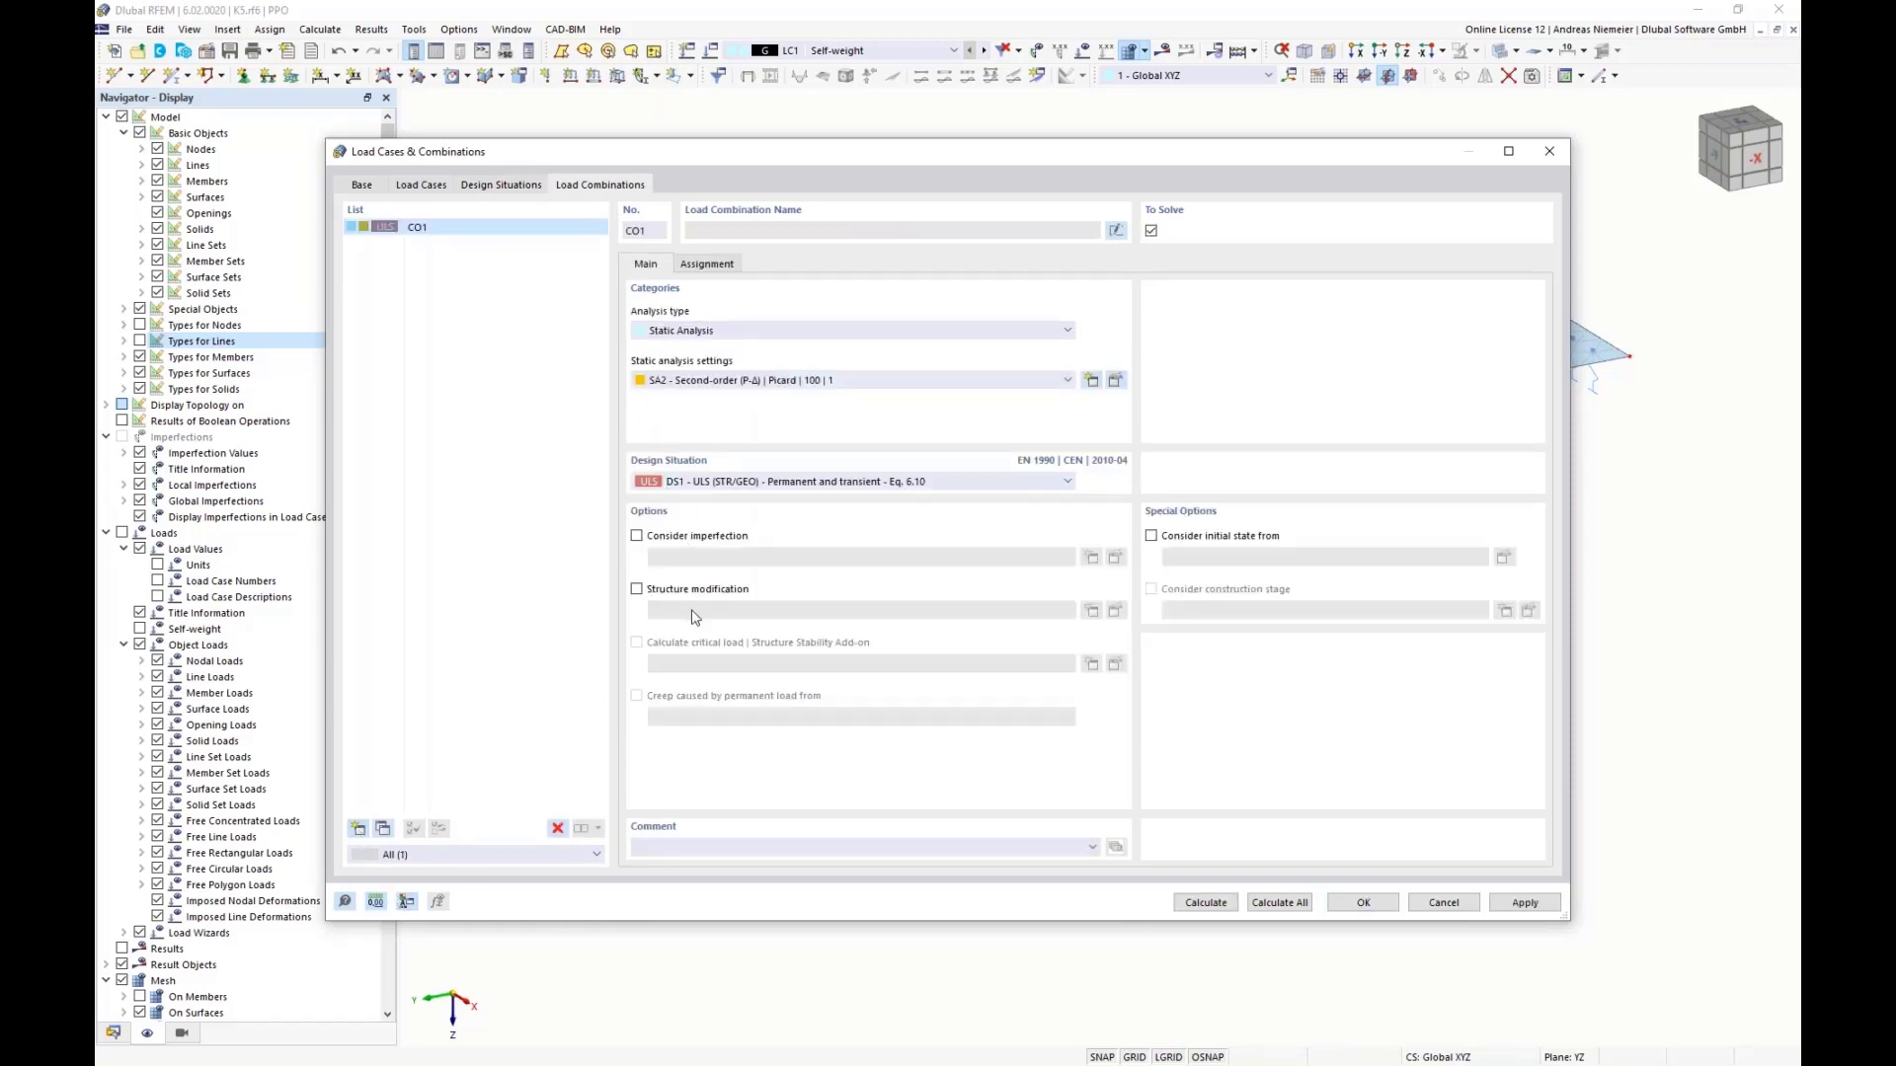
pyautogui.click(705, 264)
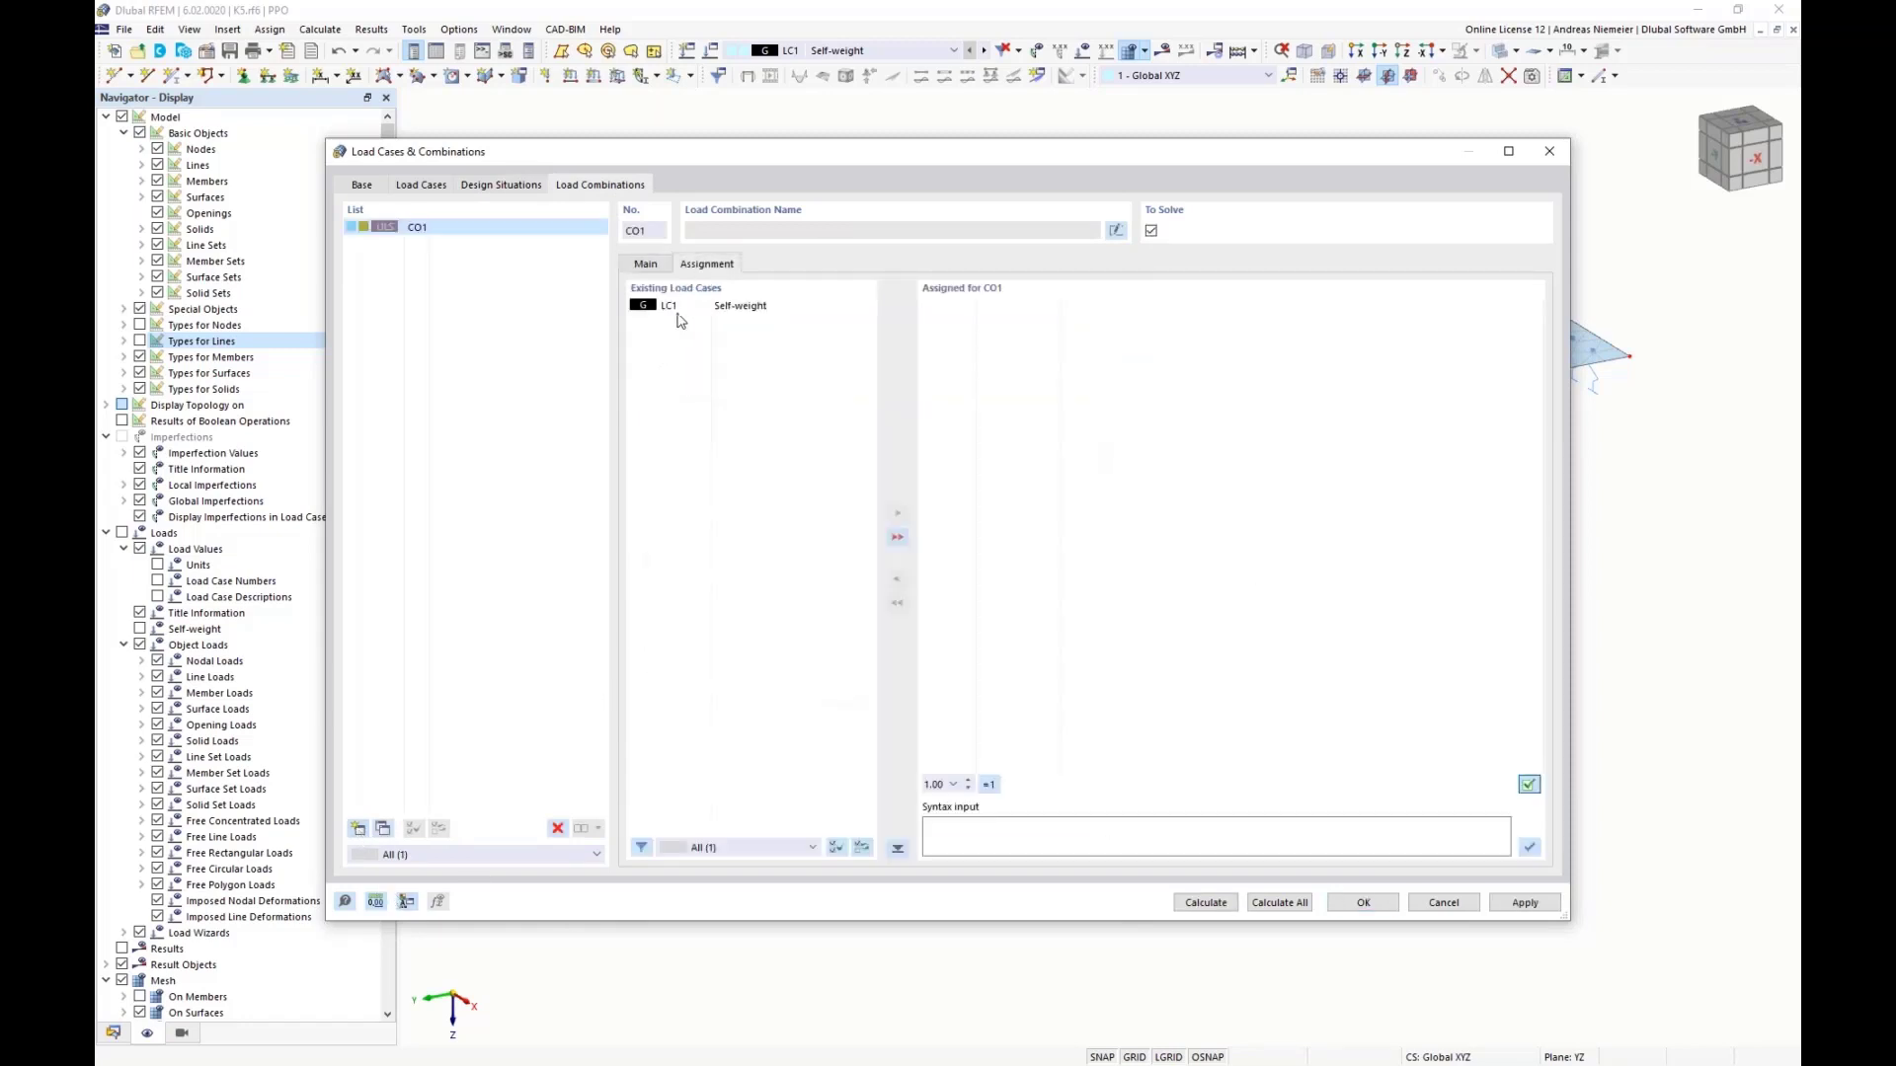
pyautogui.doubleClick(678, 308)
pyautogui.click(647, 265)
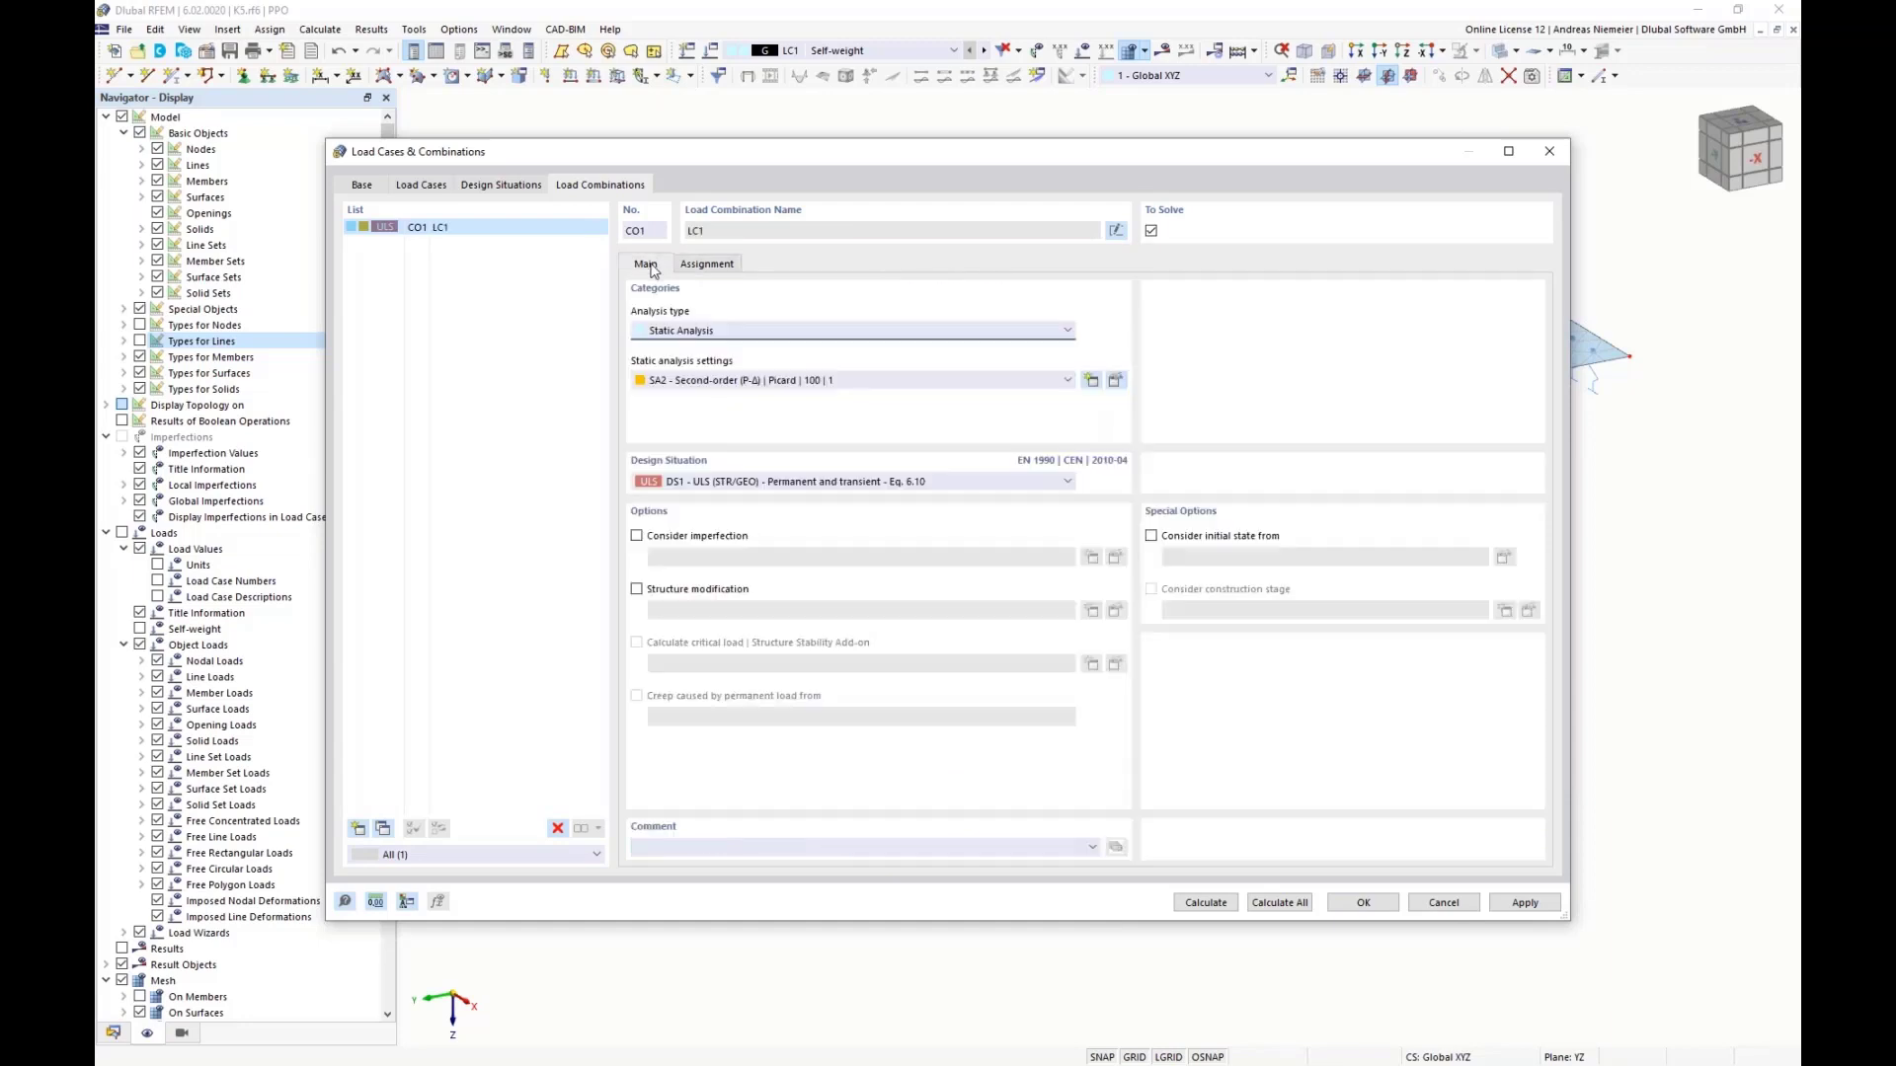
# Step: Set the combination's static analysis settings to SA1 - Geometrically linear | Newton-Raphson and calculate all loadings
pyautogui.click(689, 385)
pyautogui.click(691, 396)
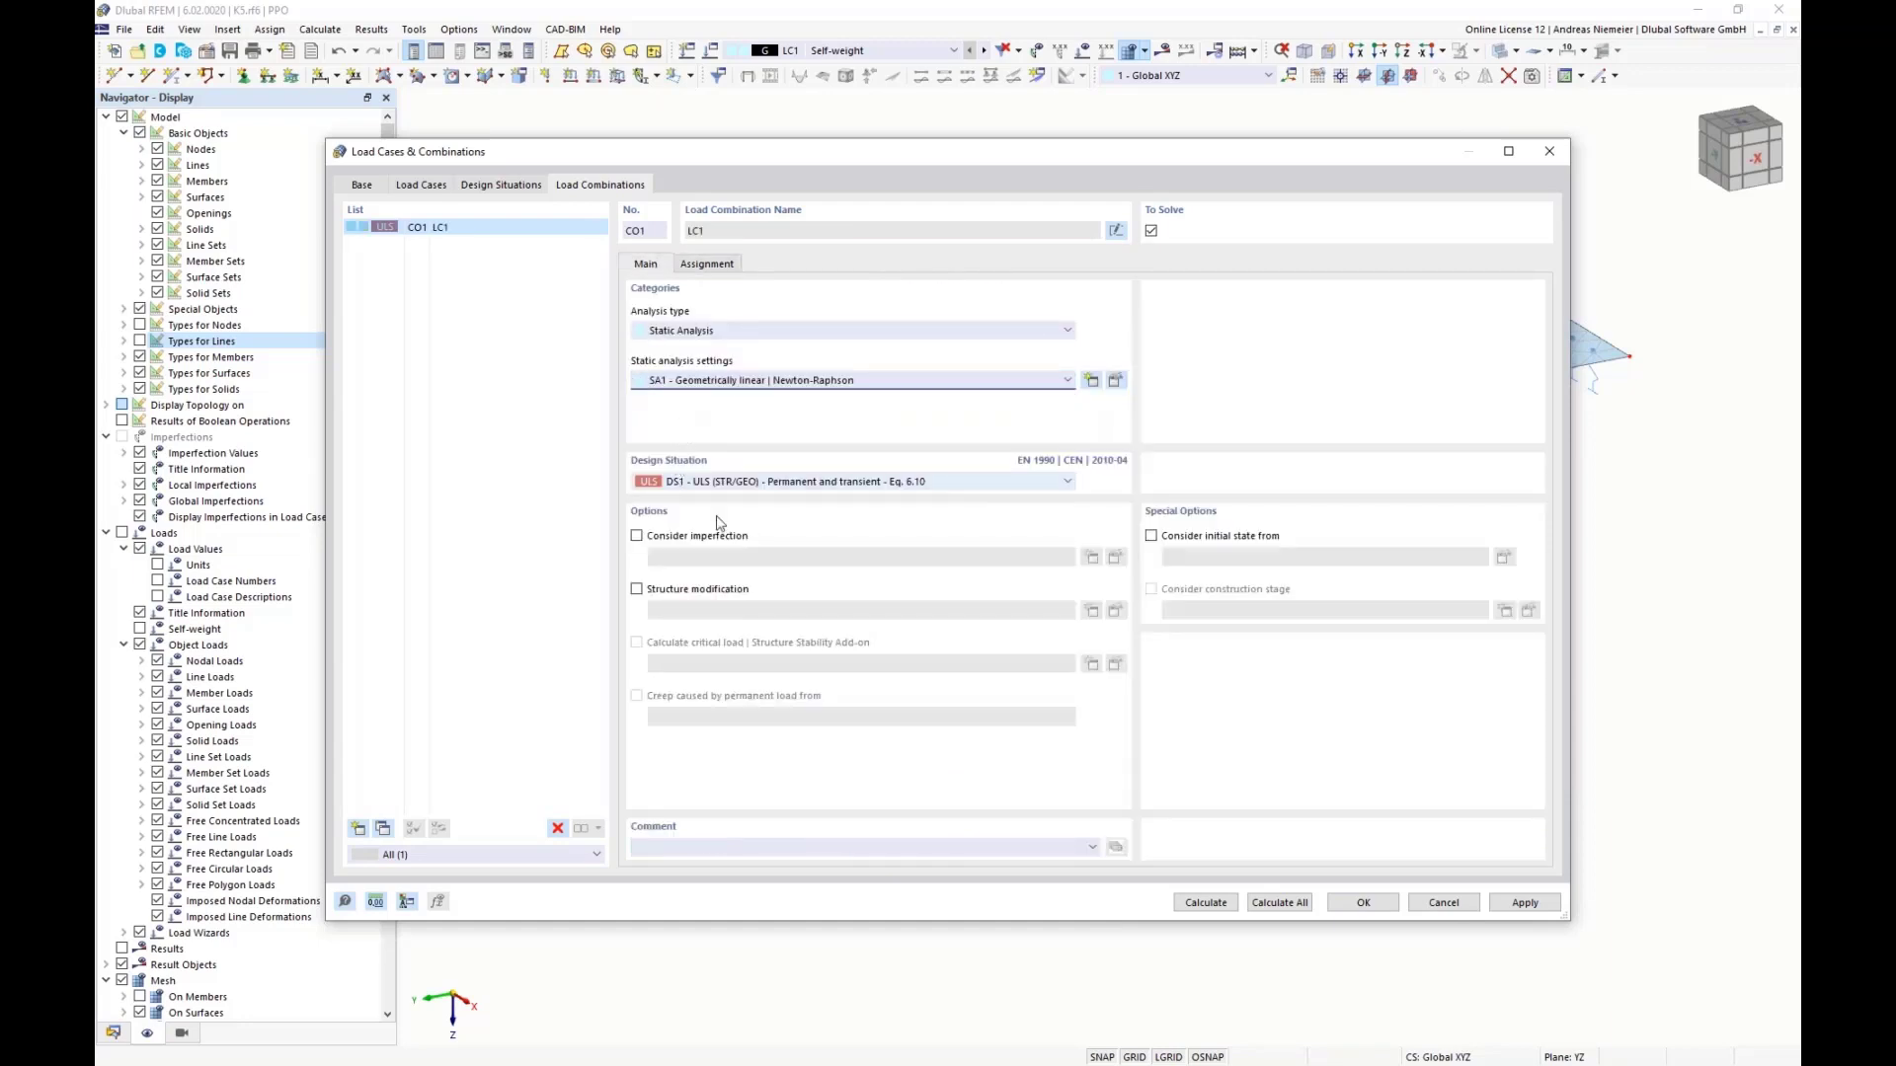
pyautogui.click(1286, 904)
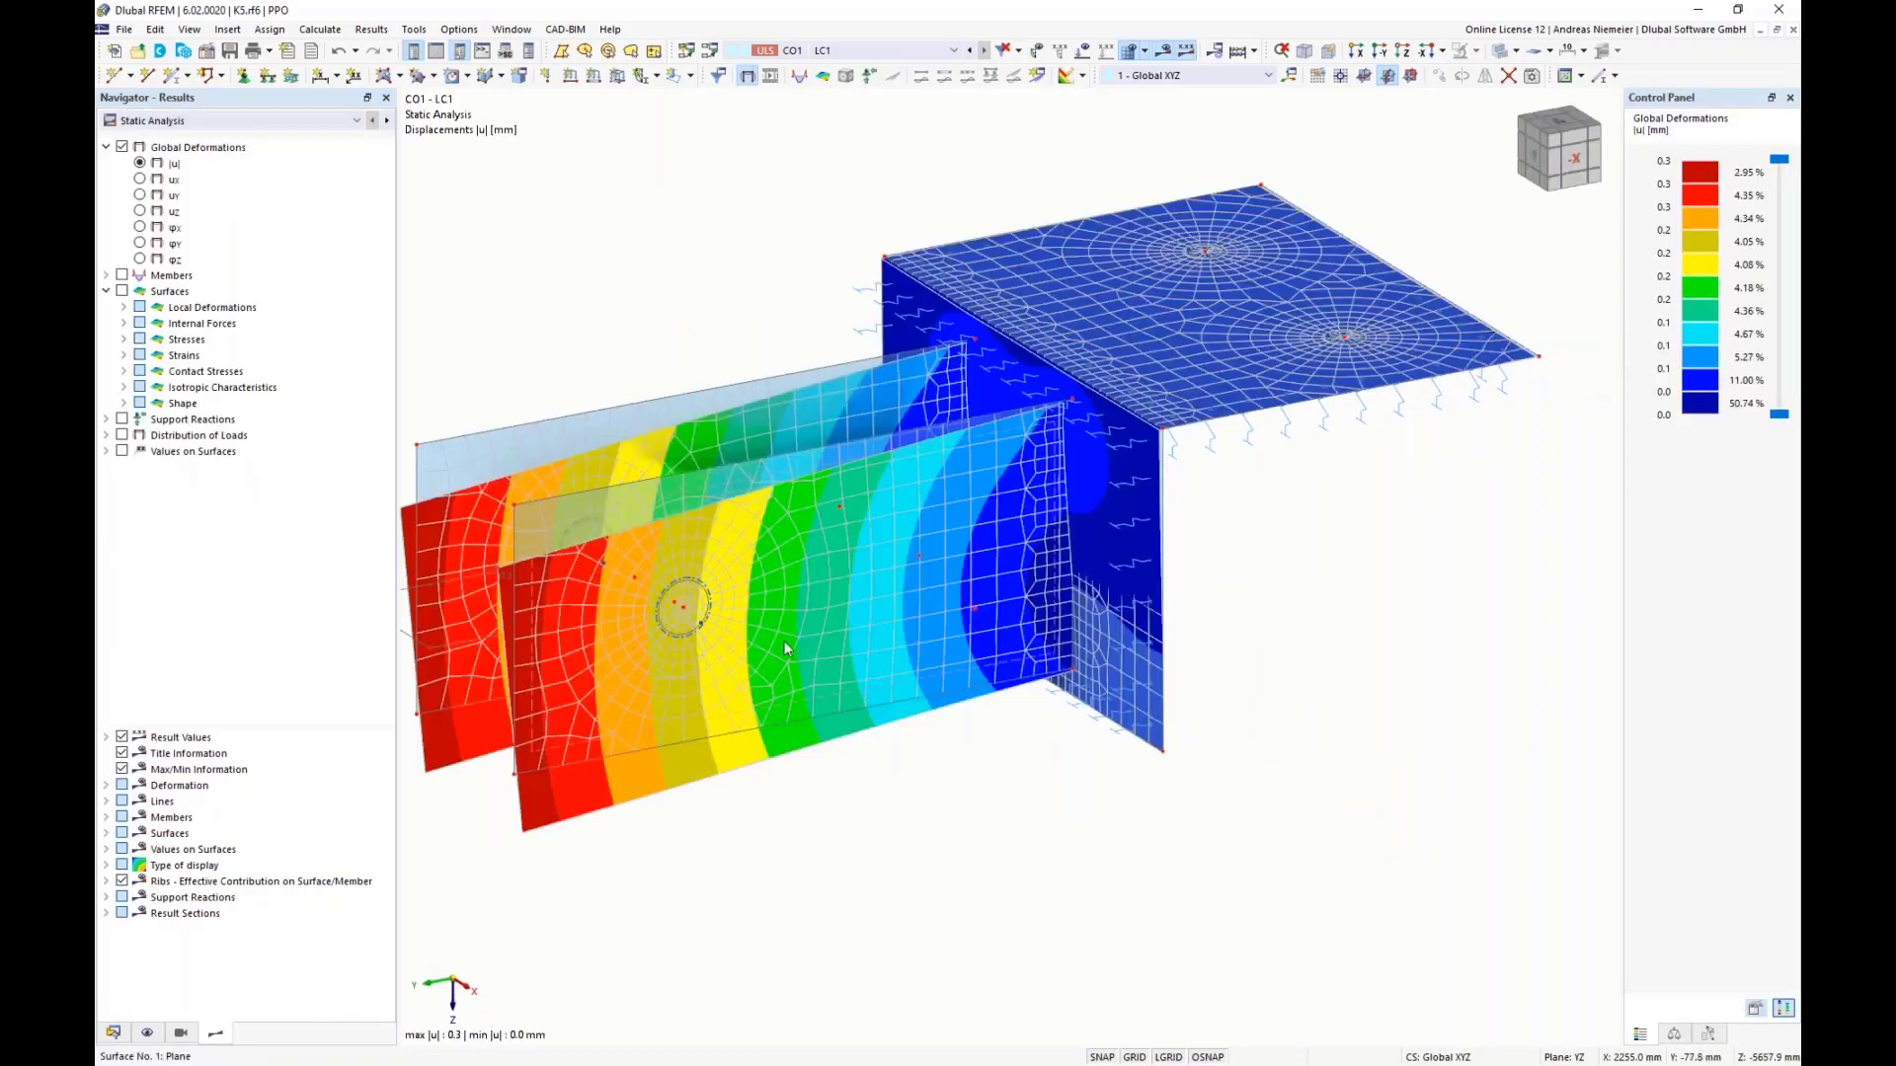
# Step: Inspect the deformed plates and display the surface contact stresses σz for the load combination
pyautogui.scroll(-3, 851, 758)
pyautogui.scroll(2, 969, 713)
pyautogui.moveTo(970, 713)
pyautogui.keyDown('ctrl'); pyautogui.mouseDown(button='middle')
pyautogui.moveTo(999, 715)
pyautogui.moveTo(999, 757)
pyautogui.moveTo(979, 726)
pyautogui.mouseUp(button='middle'); pyautogui.keyUp('ctrl')
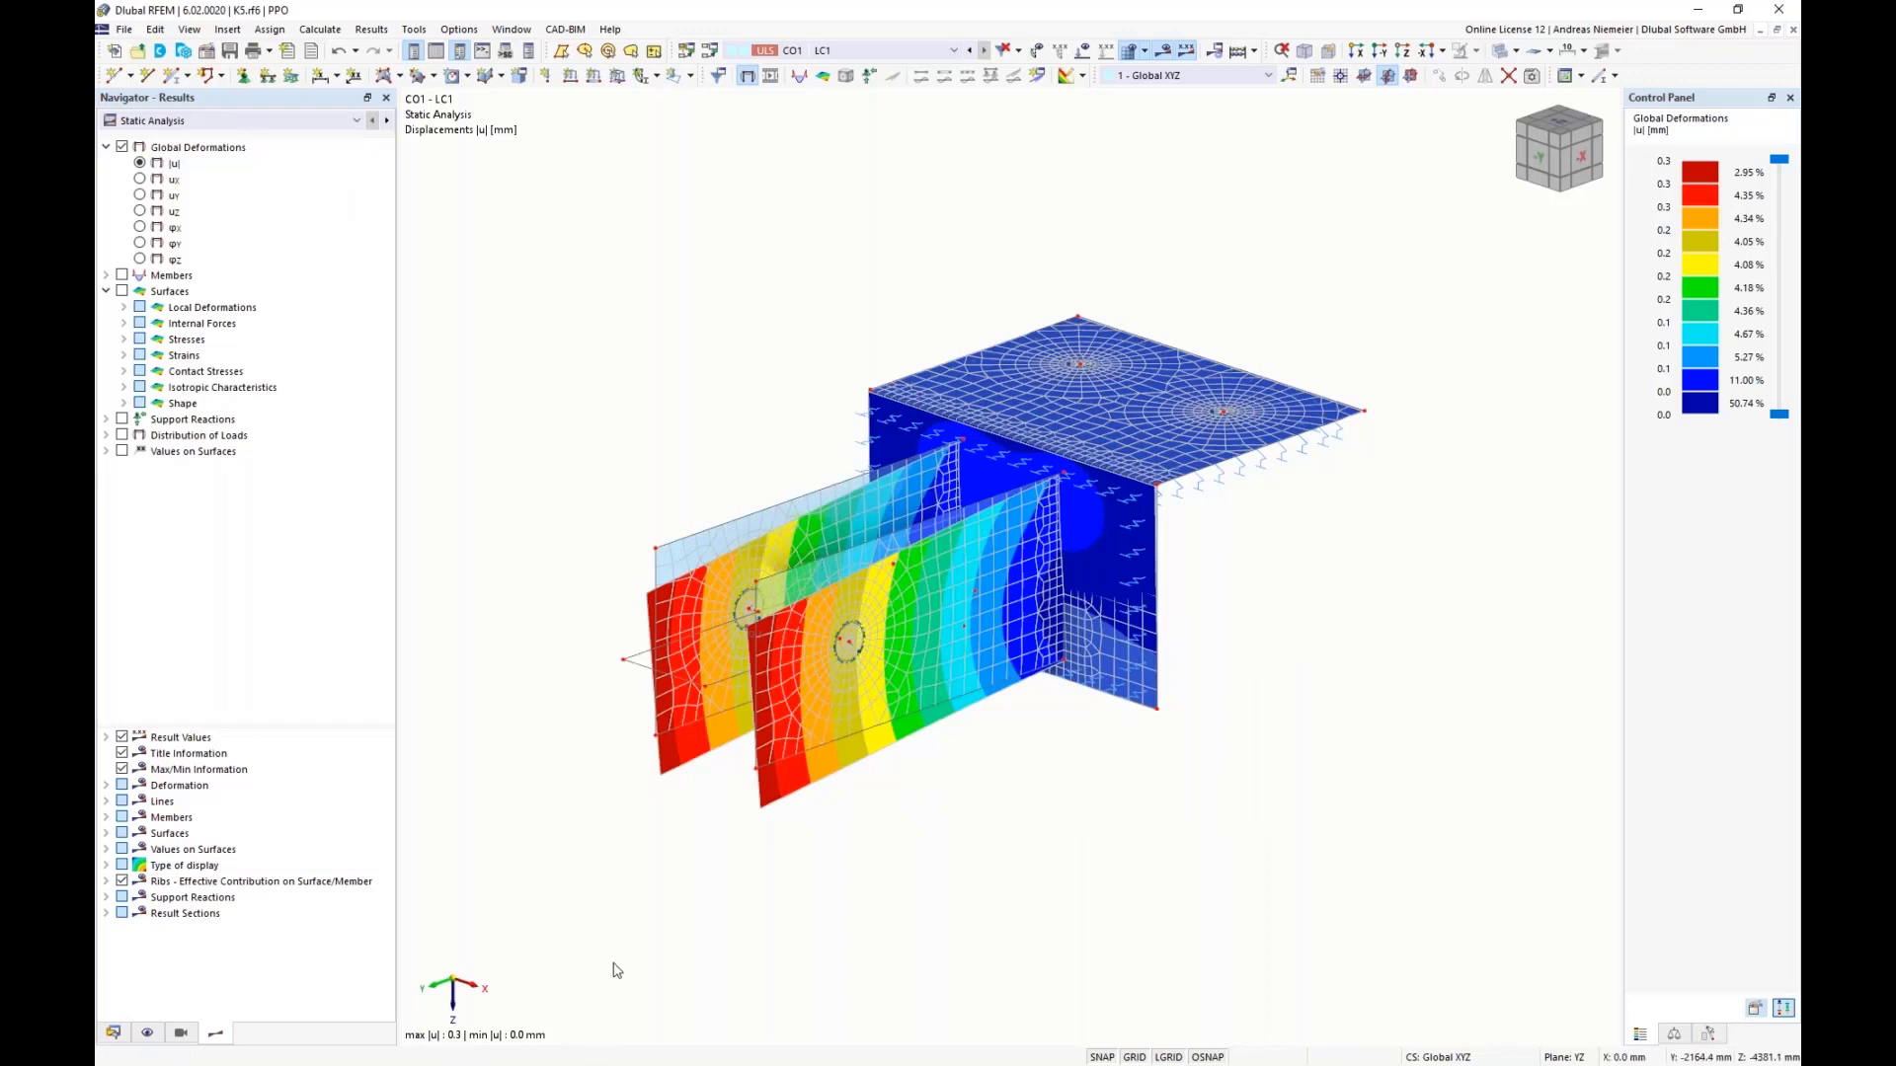
pyautogui.click(123, 372)
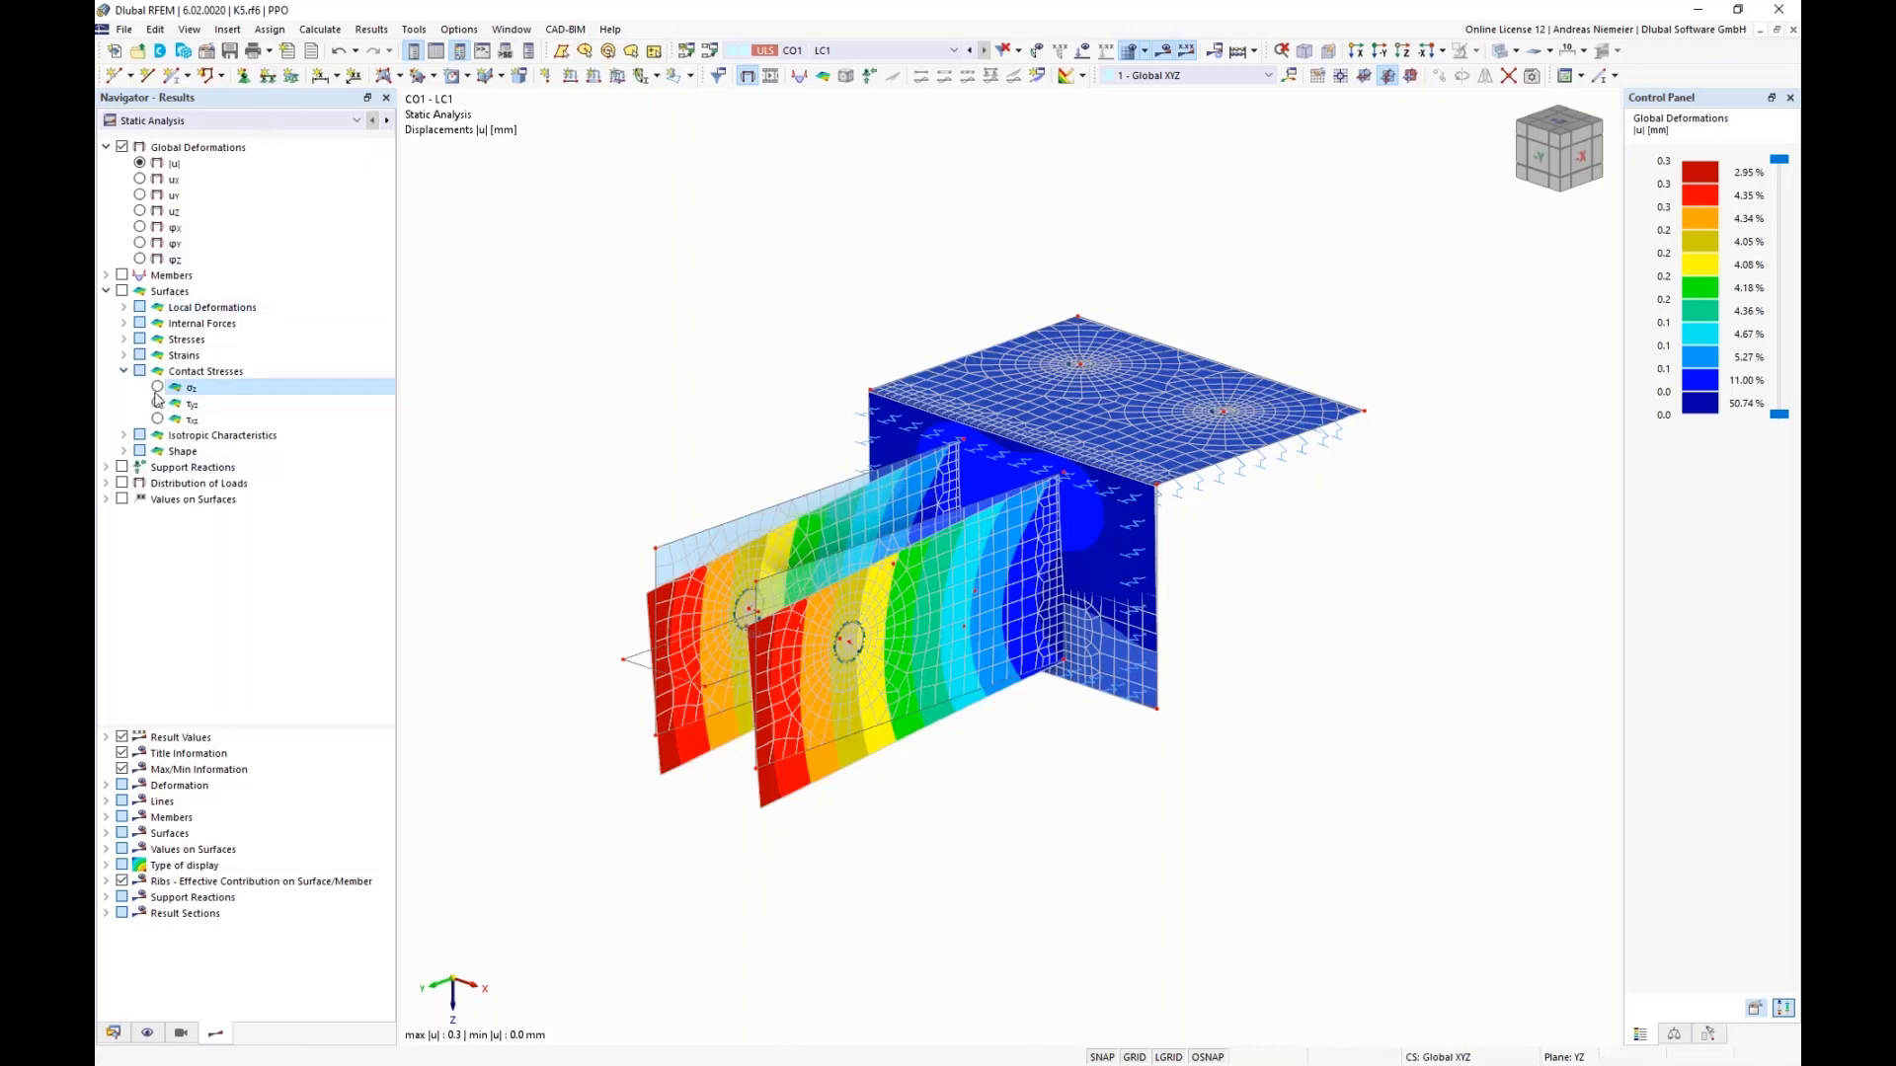
pyautogui.click(157, 387)
pyautogui.keyDown('ctrl'); pyautogui.moveTo(1047, 641); pyautogui.dragTo(1079, 644, button='middle'); pyautogui.keyUp('ctrl')
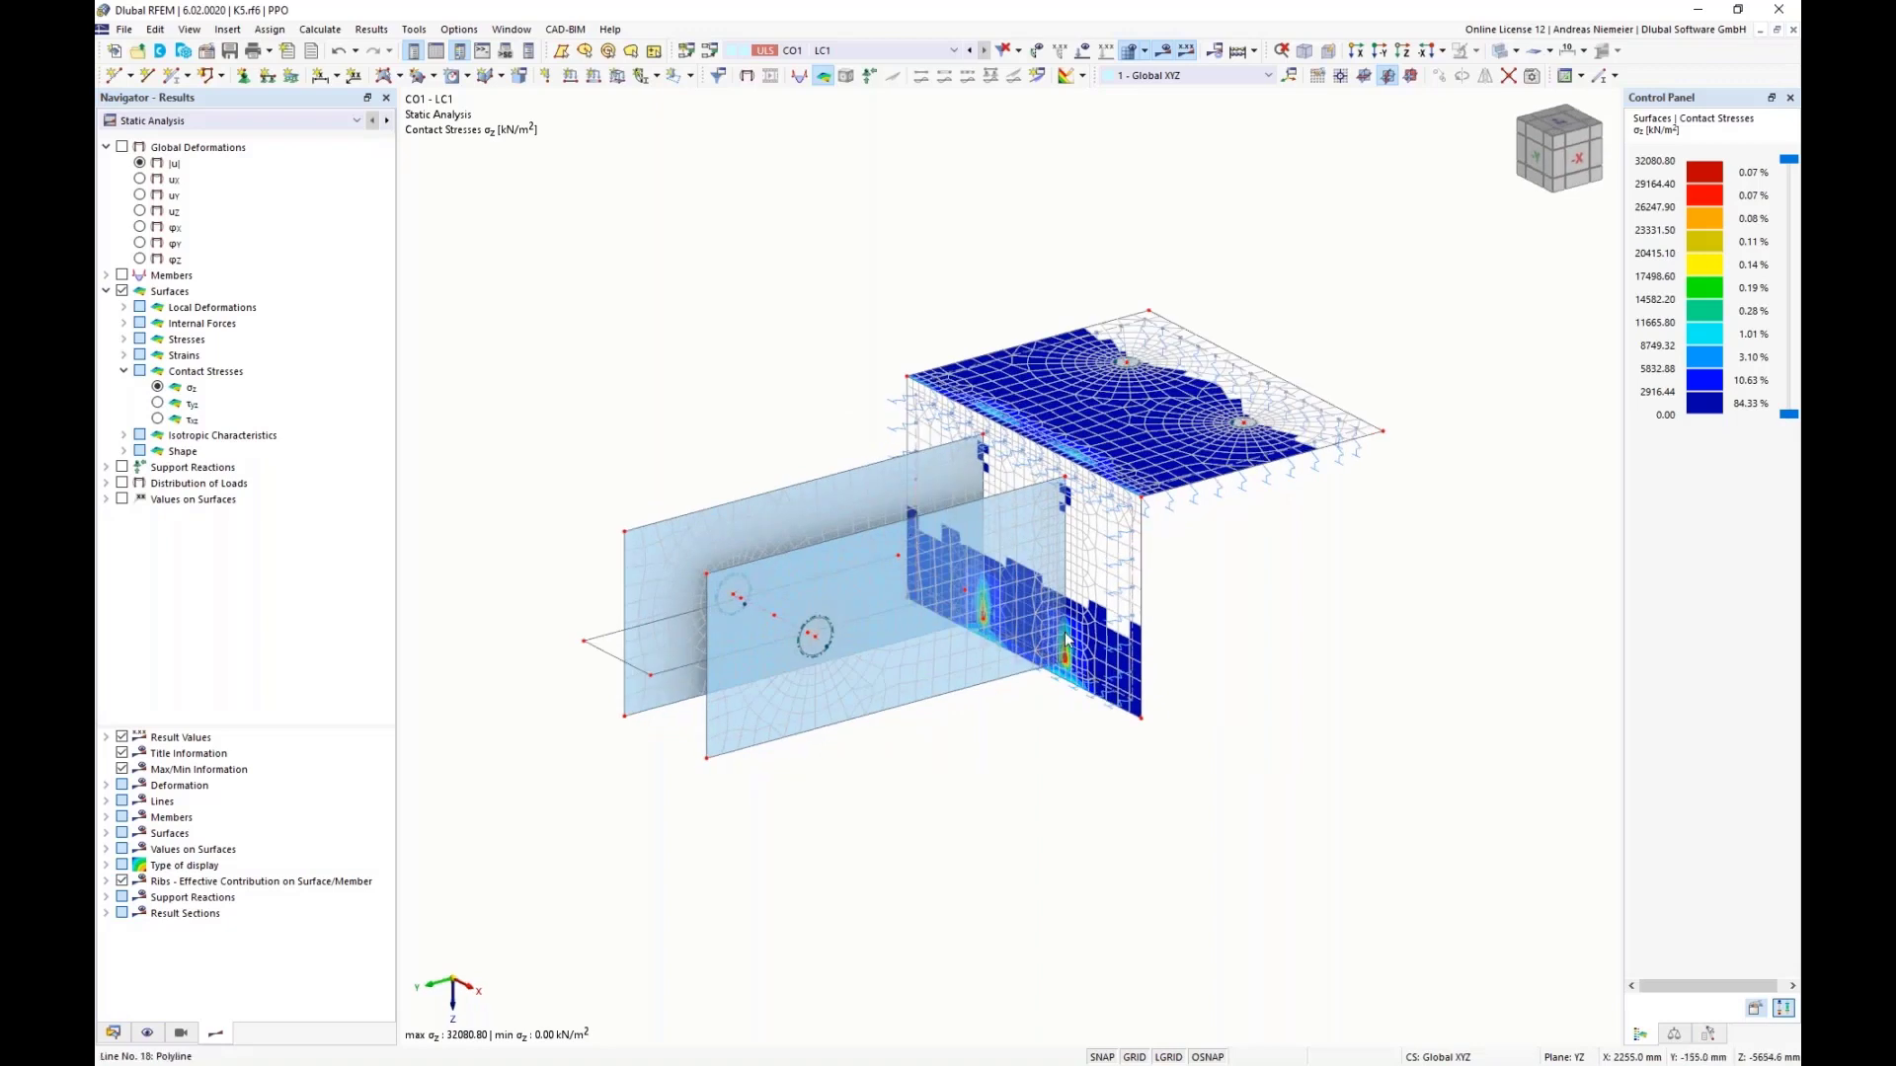
# Step: Switch the results to Stress-Strain Analysis and display the maximum von Mises equivalent stress on the surfaces
pyautogui.click(124, 371)
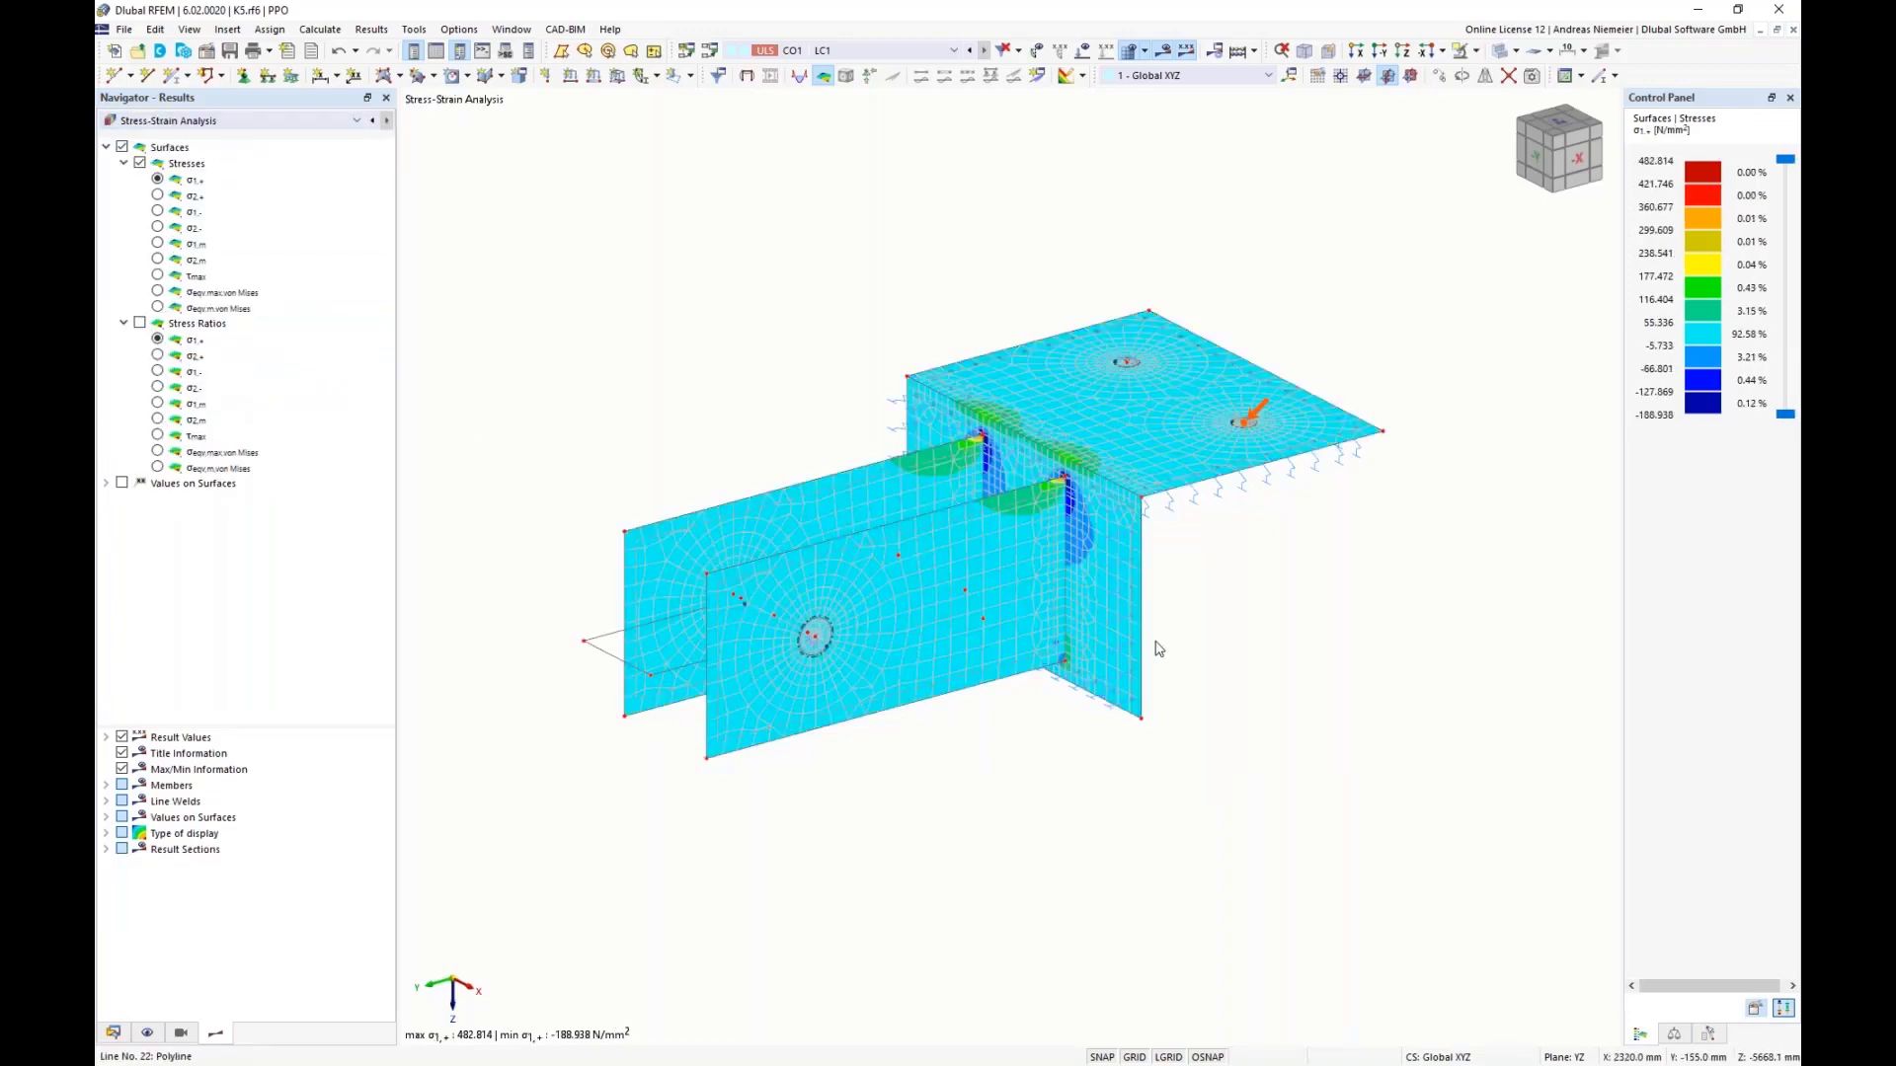
pyautogui.keyDown('ctrl'); pyautogui.moveTo(1151, 647); pyautogui.dragTo(1194, 612, button='middle'); pyautogui.keyUp('ctrl')
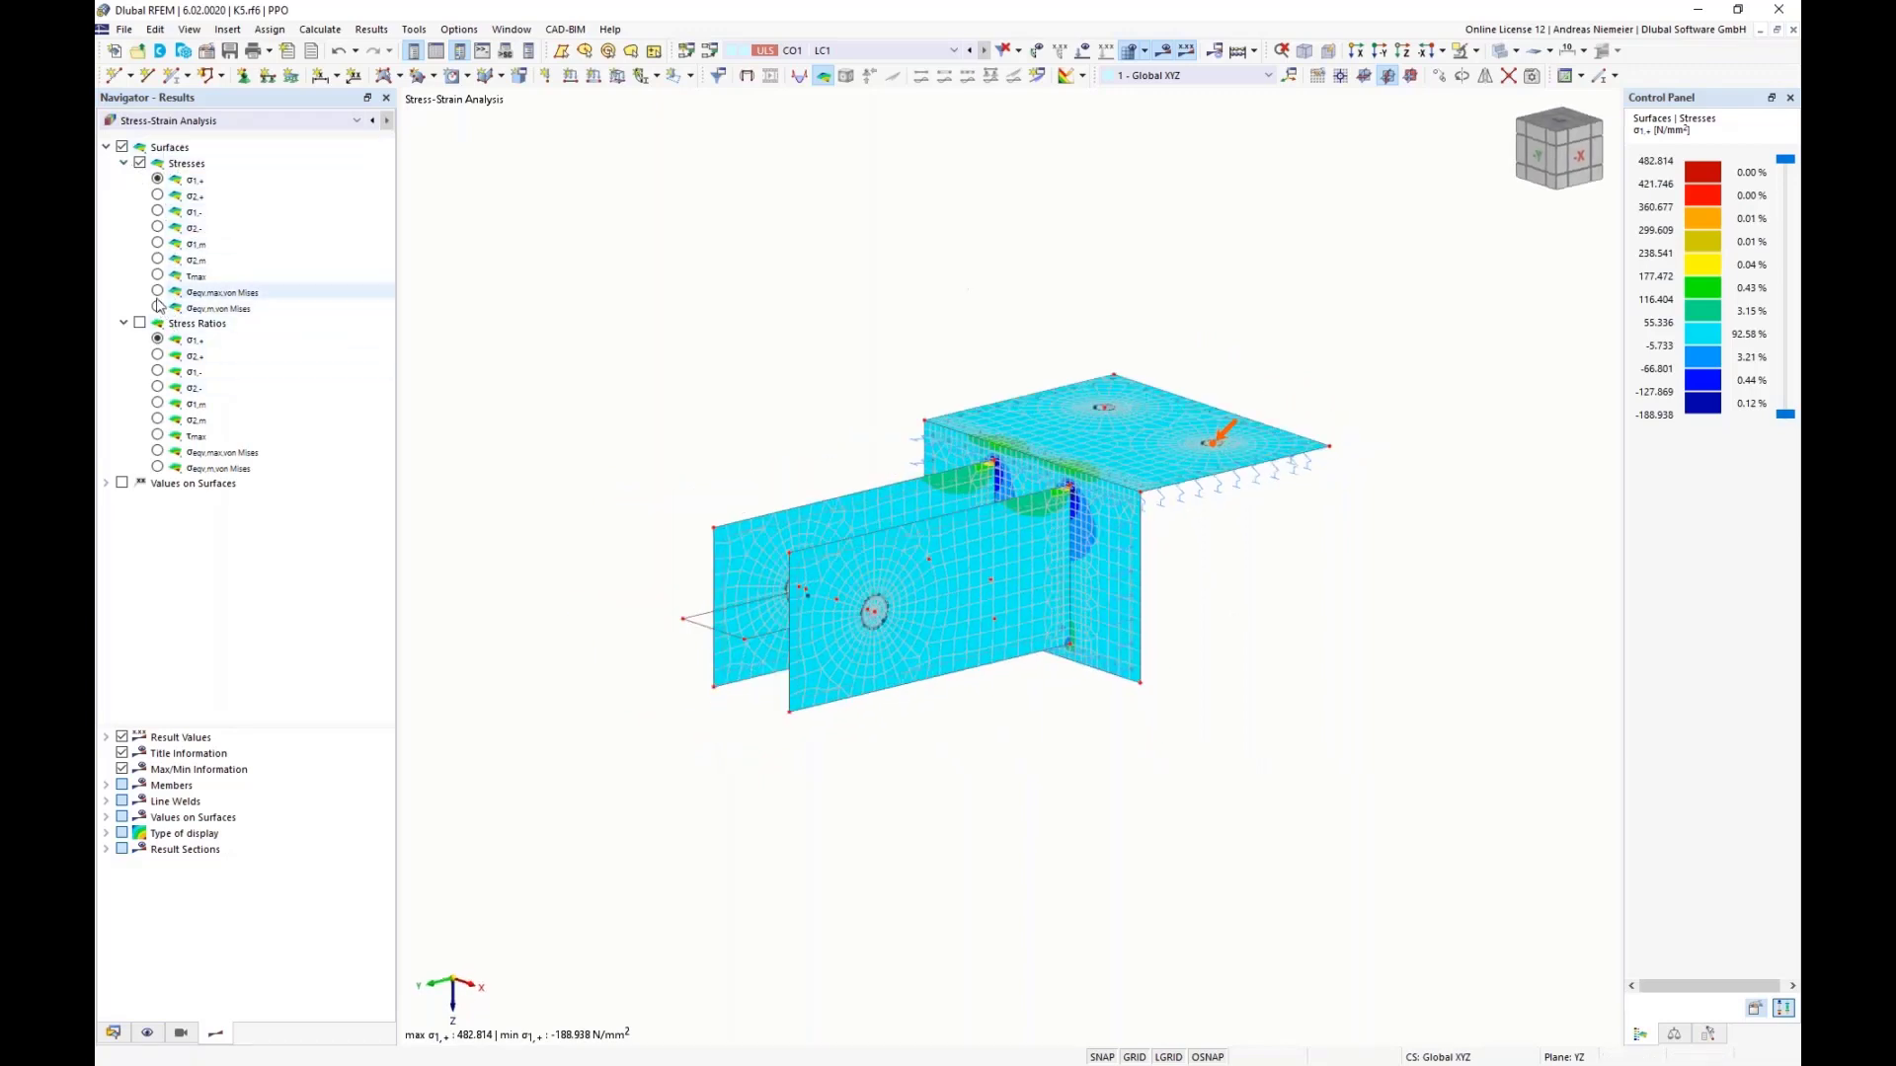
pyautogui.click(158, 292)
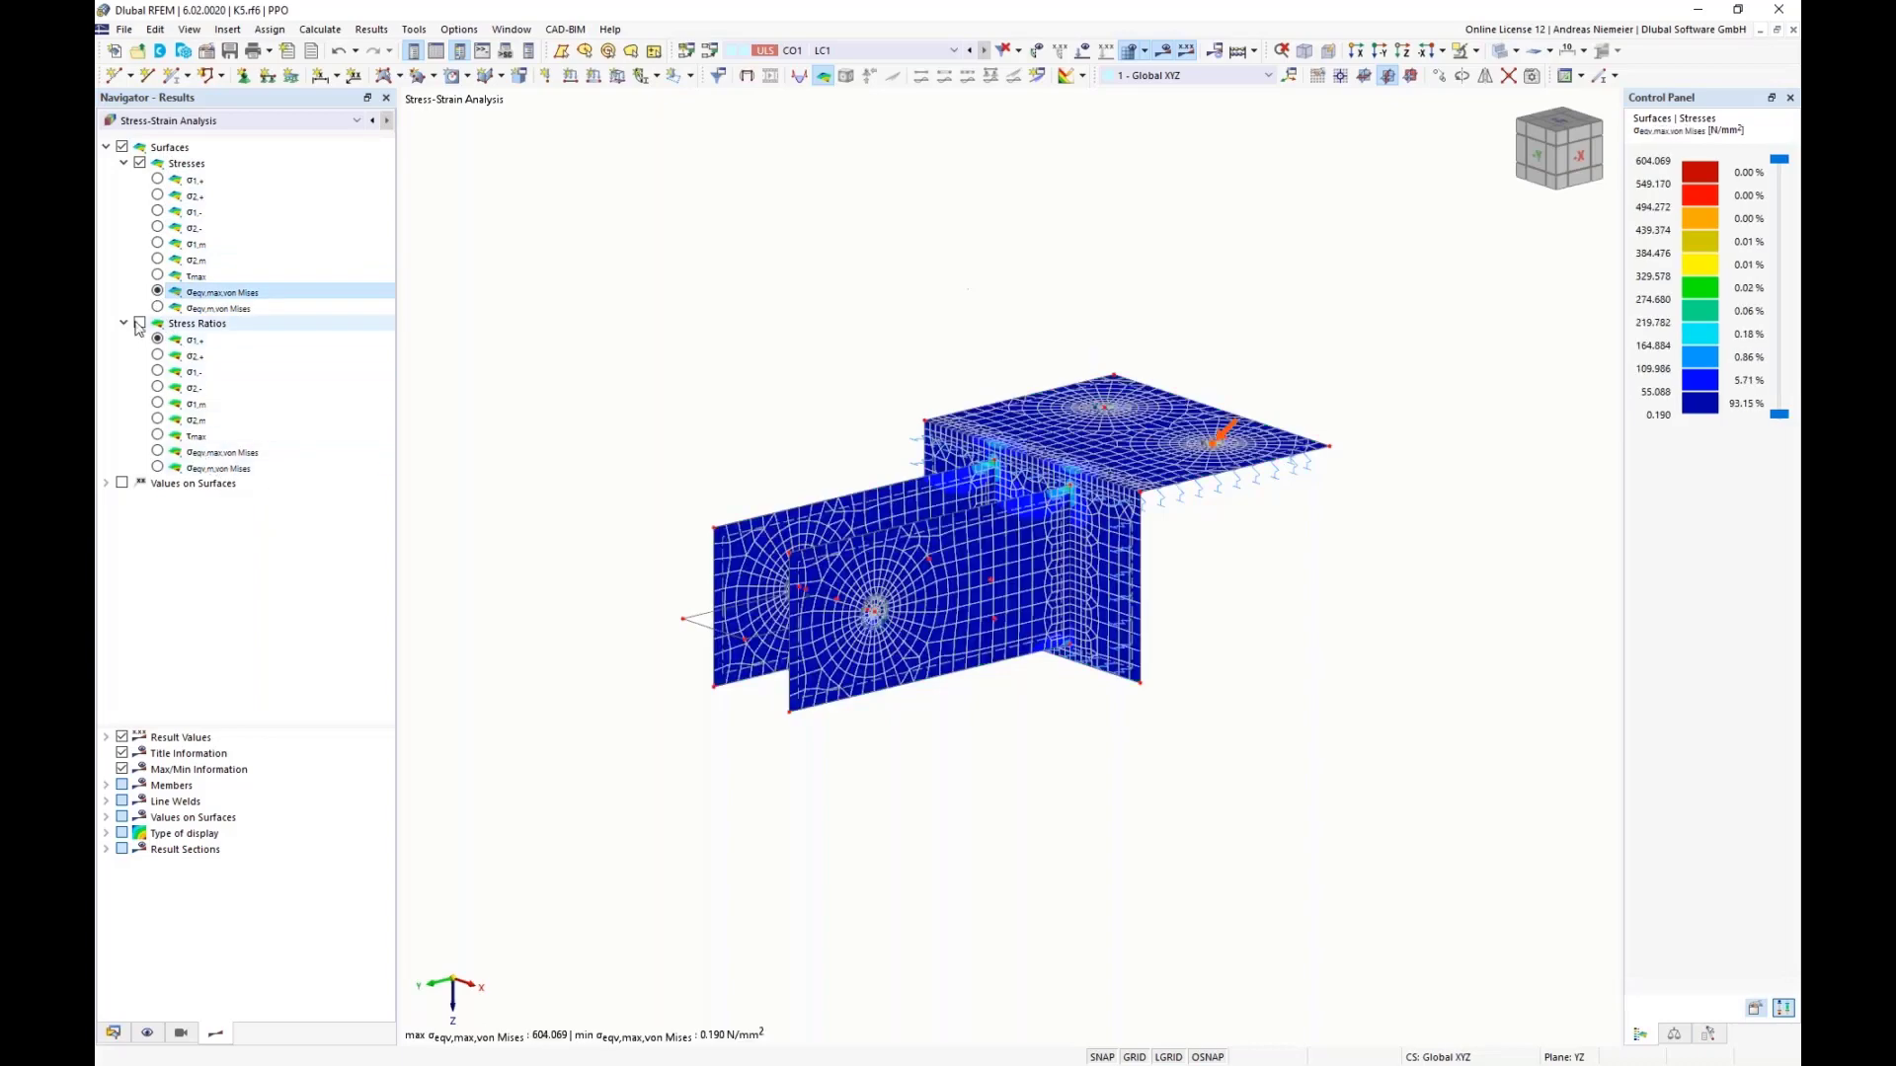
# Step: Show the result tables, change the stress-strain table to Stresses on Surfaces, and examine the existing stresses
pyautogui.click(437, 51)
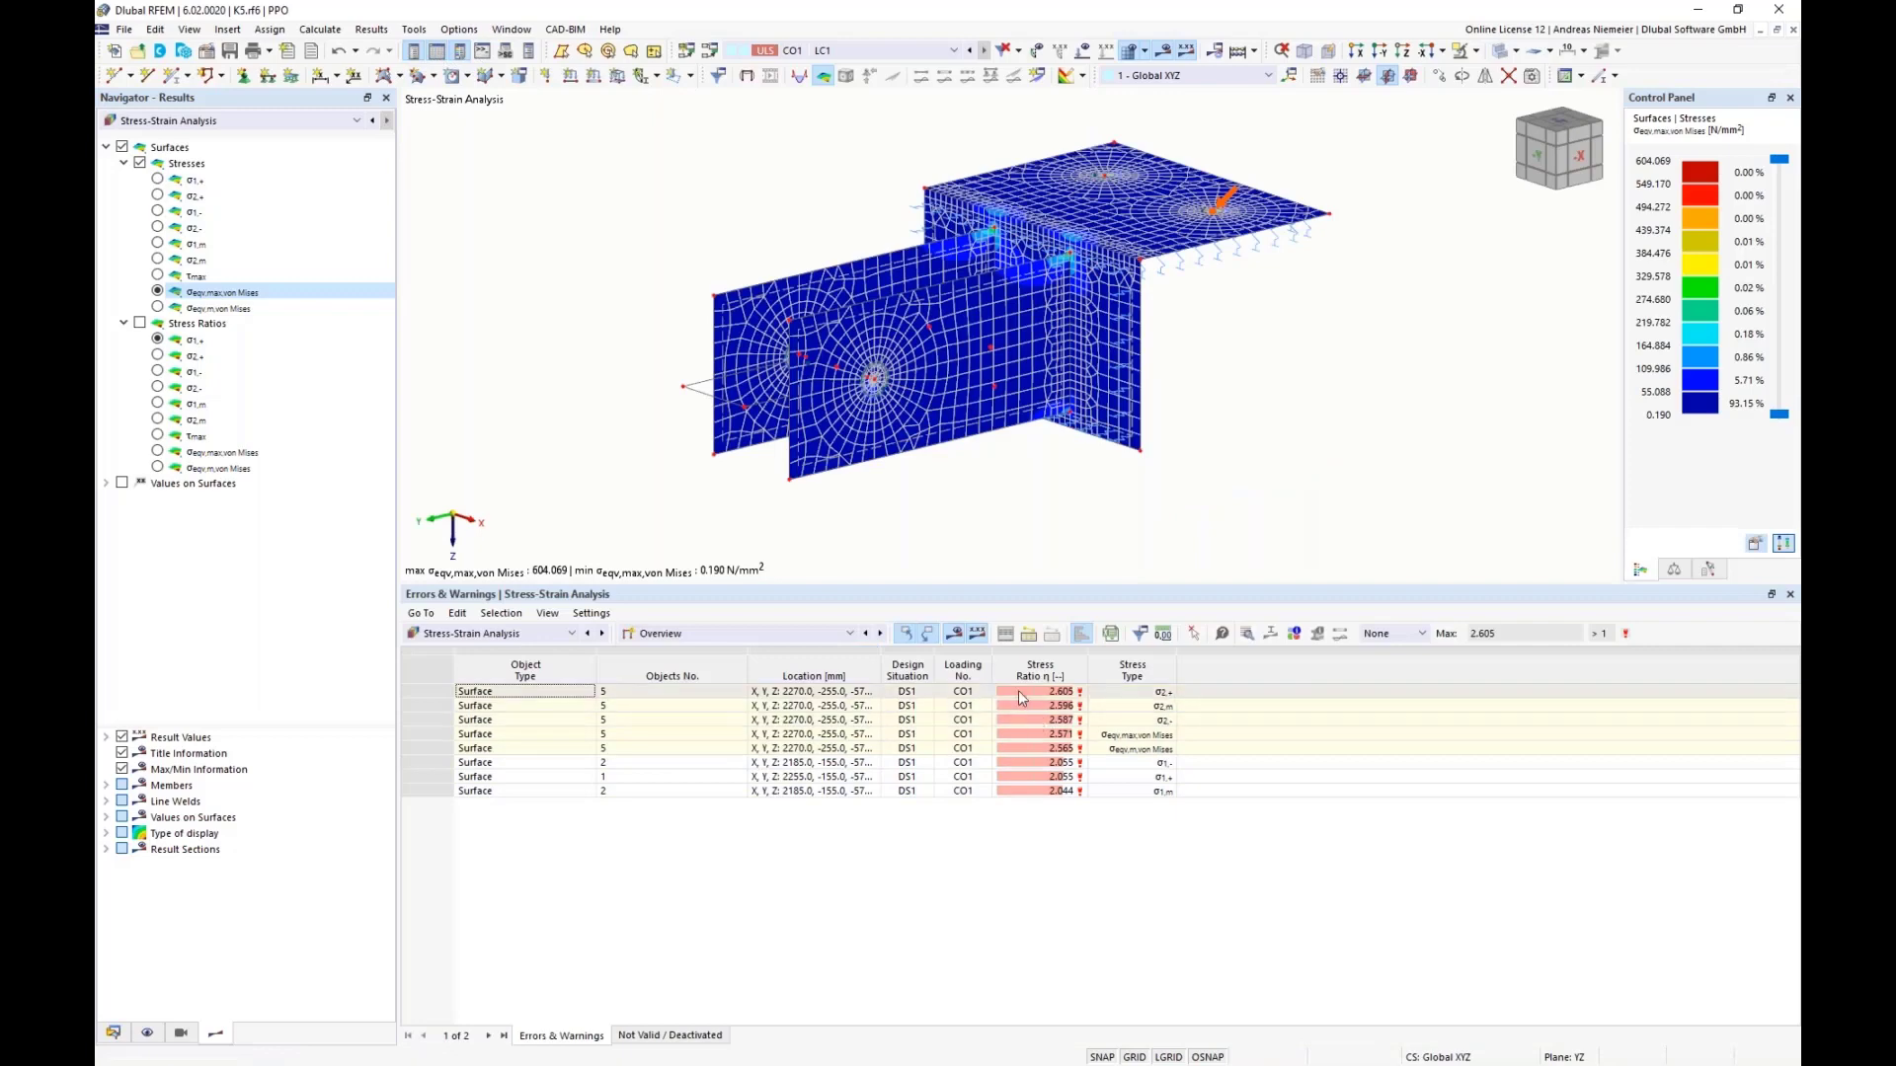
pyautogui.click(769, 640)
pyautogui.click(696, 677)
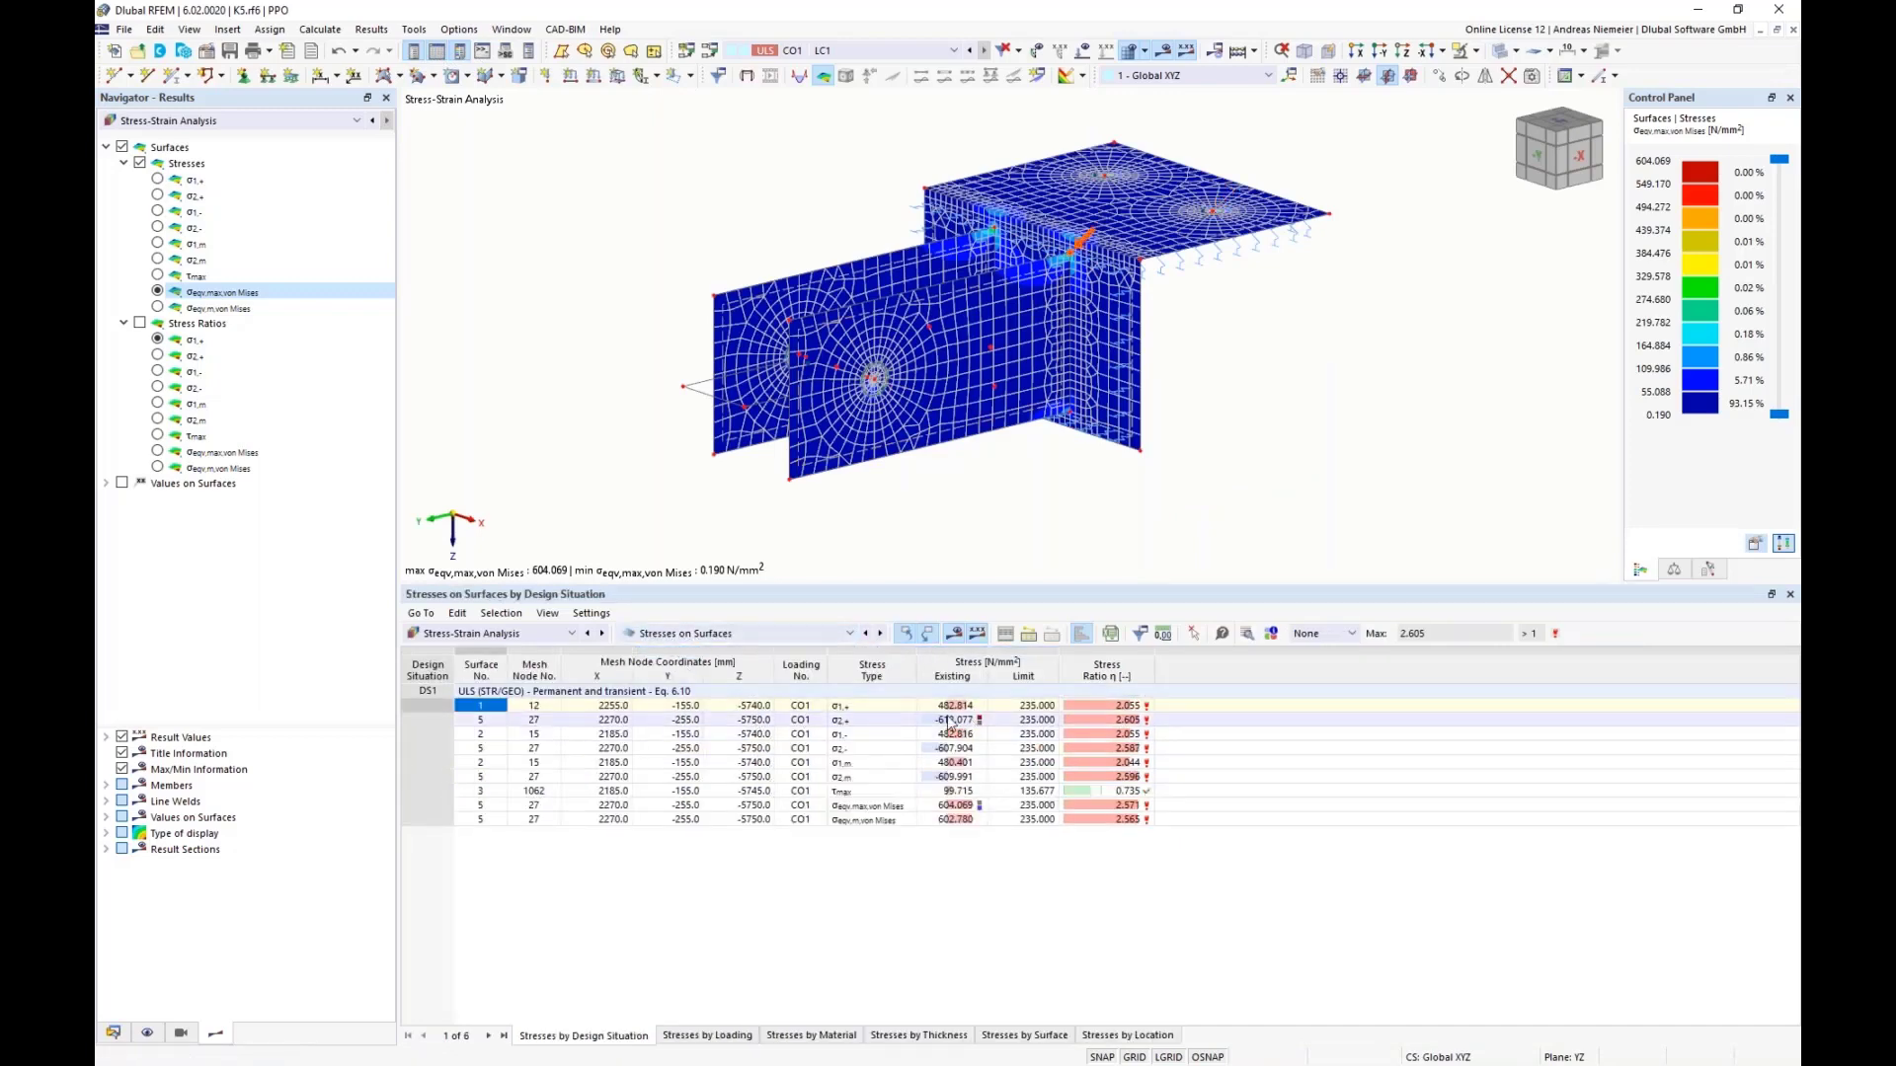
pyautogui.moveTo(952, 705); pyautogui.dragTo(952, 778)
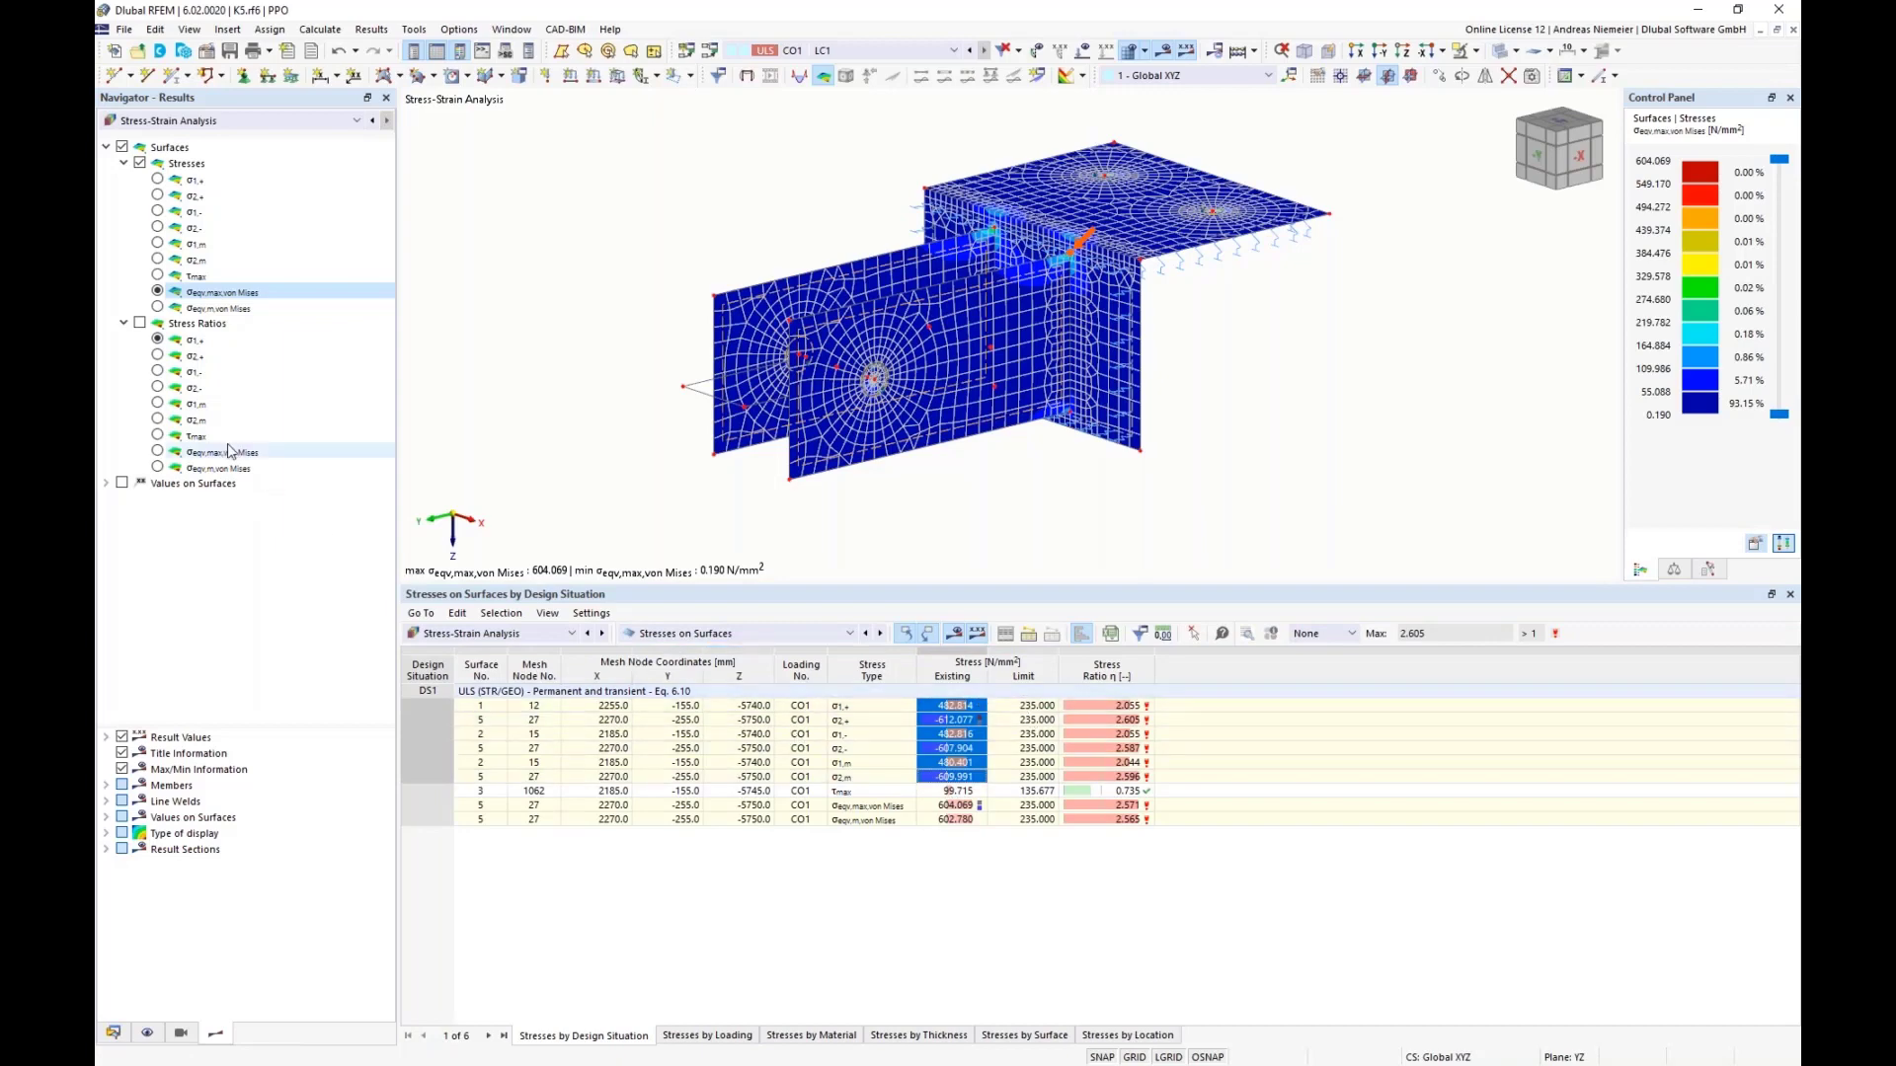
# Step: Display the stress ratio for the maximum von Mises equivalent stress and examine the limit stresses and ratios in the table
pyautogui.click(139, 323)
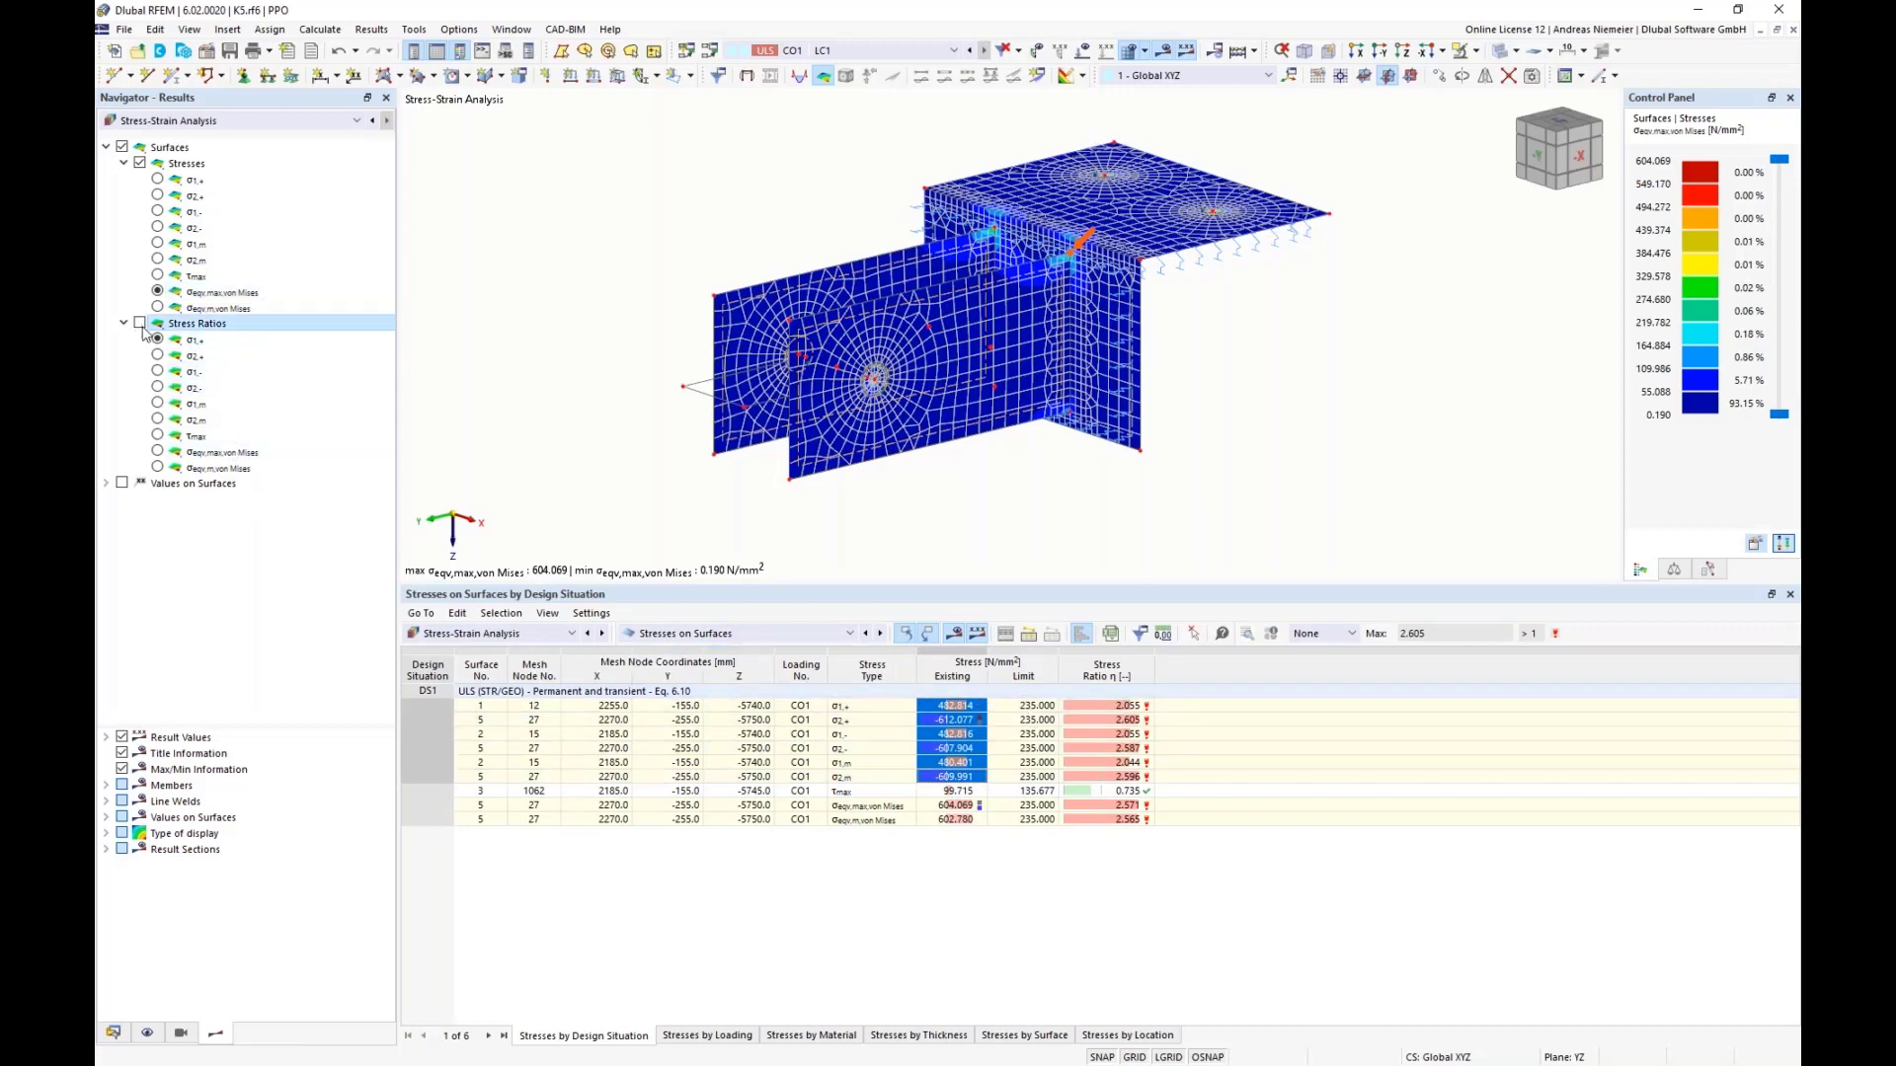
pyautogui.click(158, 452)
pyautogui.click(1027, 709)
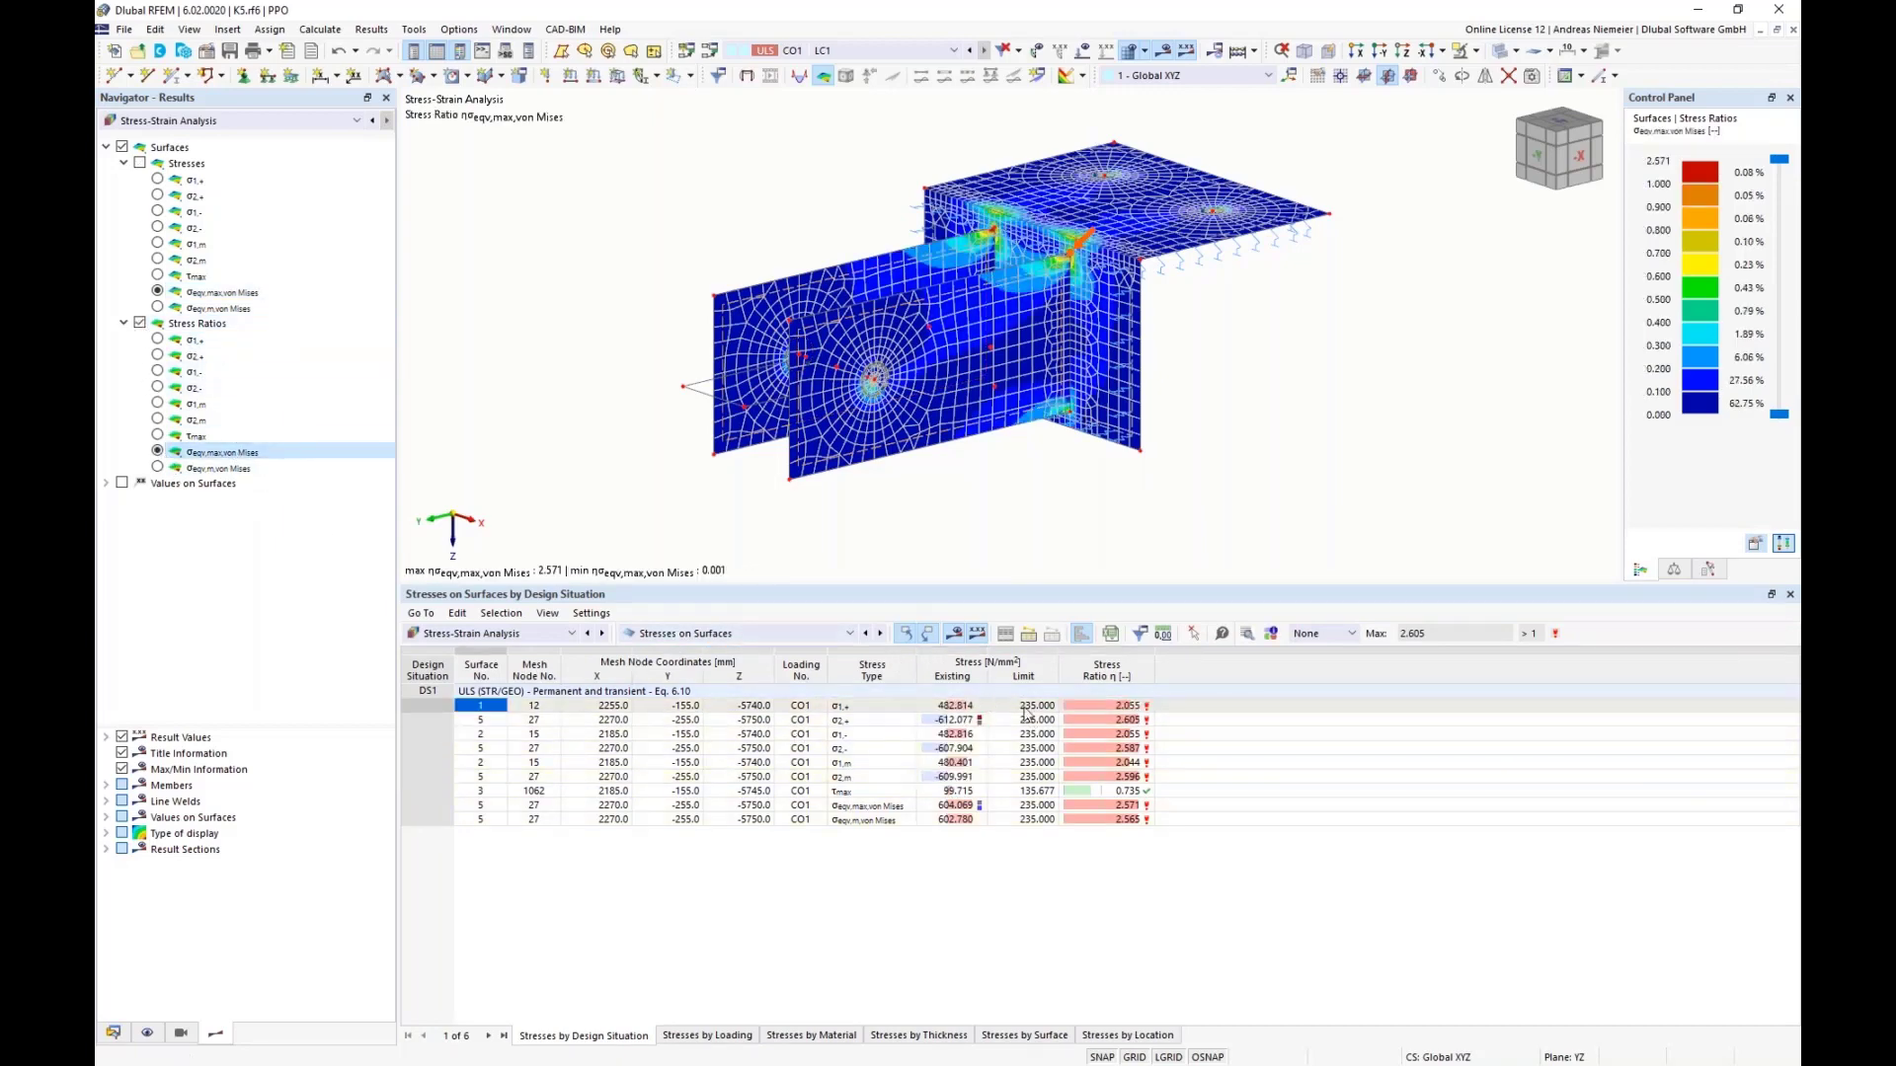
pyautogui.moveTo(1105, 705); pyautogui.dragTo(1116, 804)
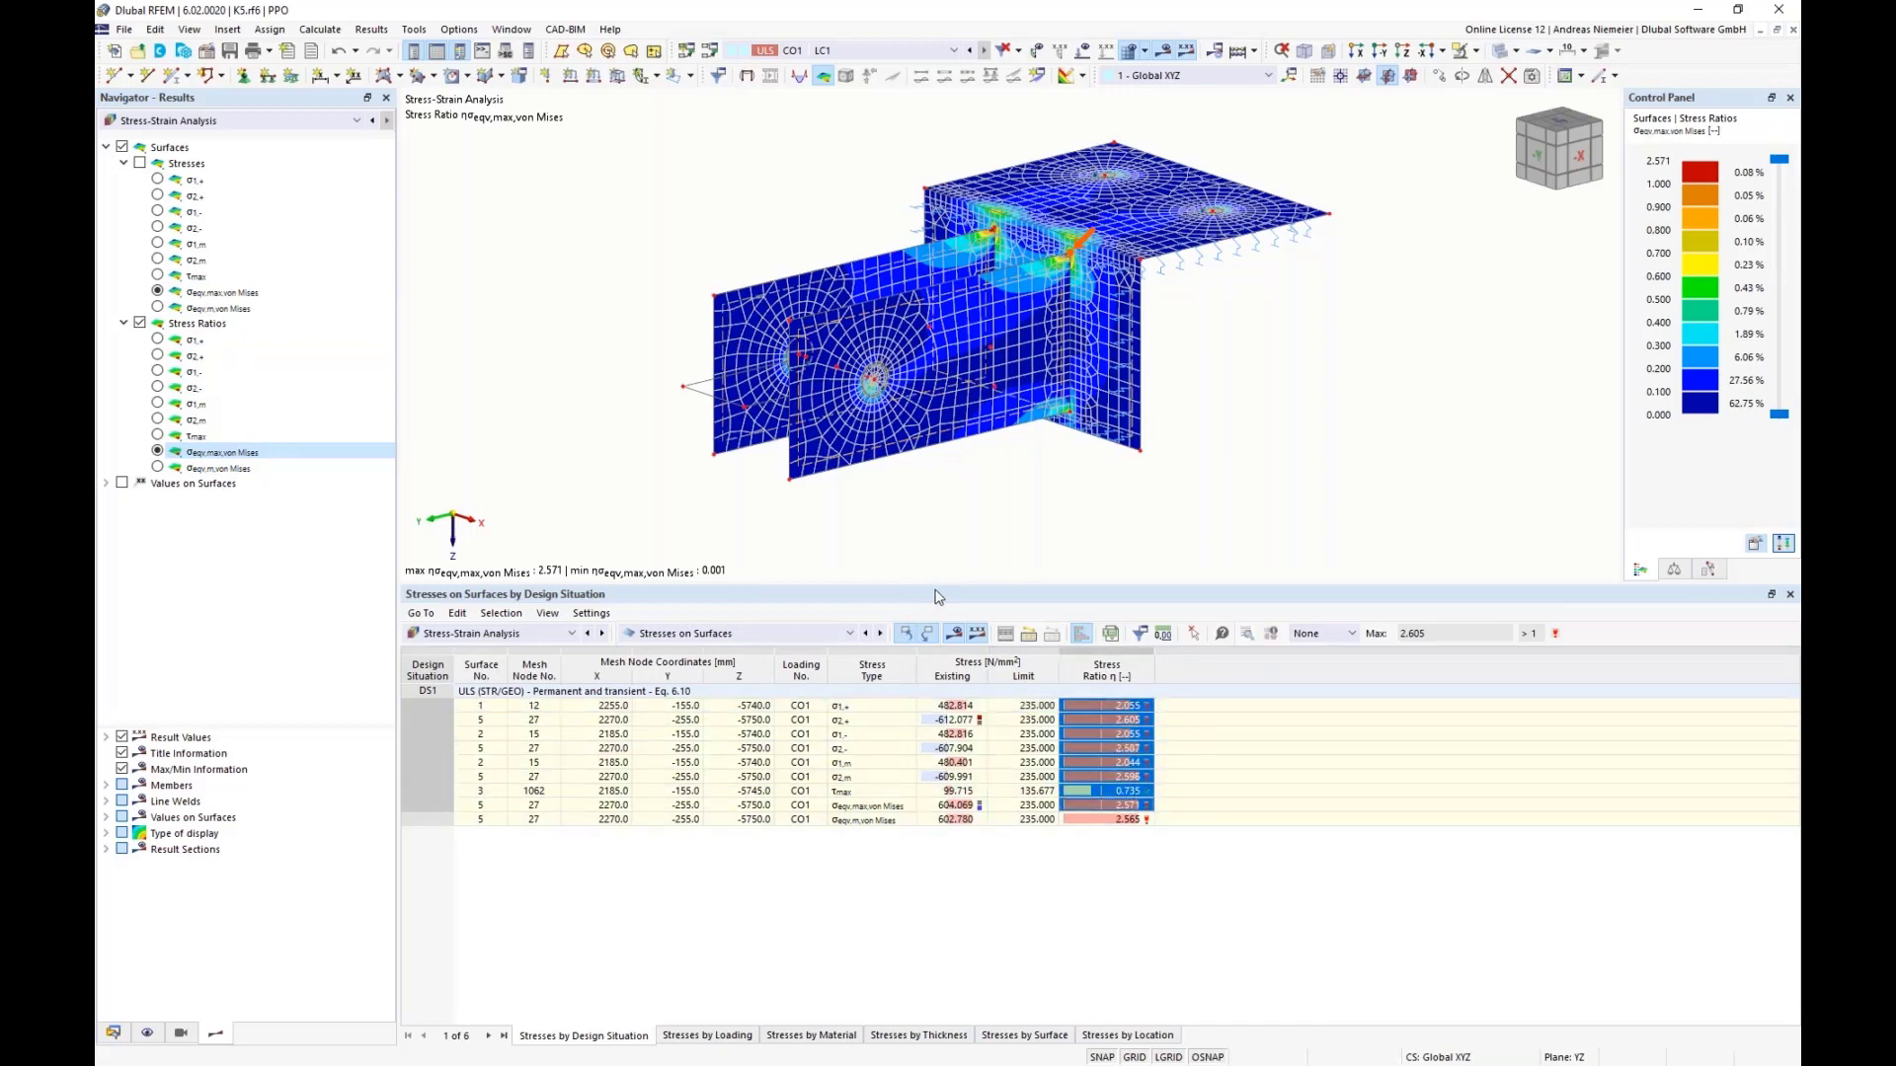
# Step: Reduce the height of the results table and display the maximum von Mises equivalent stresses on the model again
pyautogui.moveTo(940, 593); pyautogui.dragTo(968, 790)
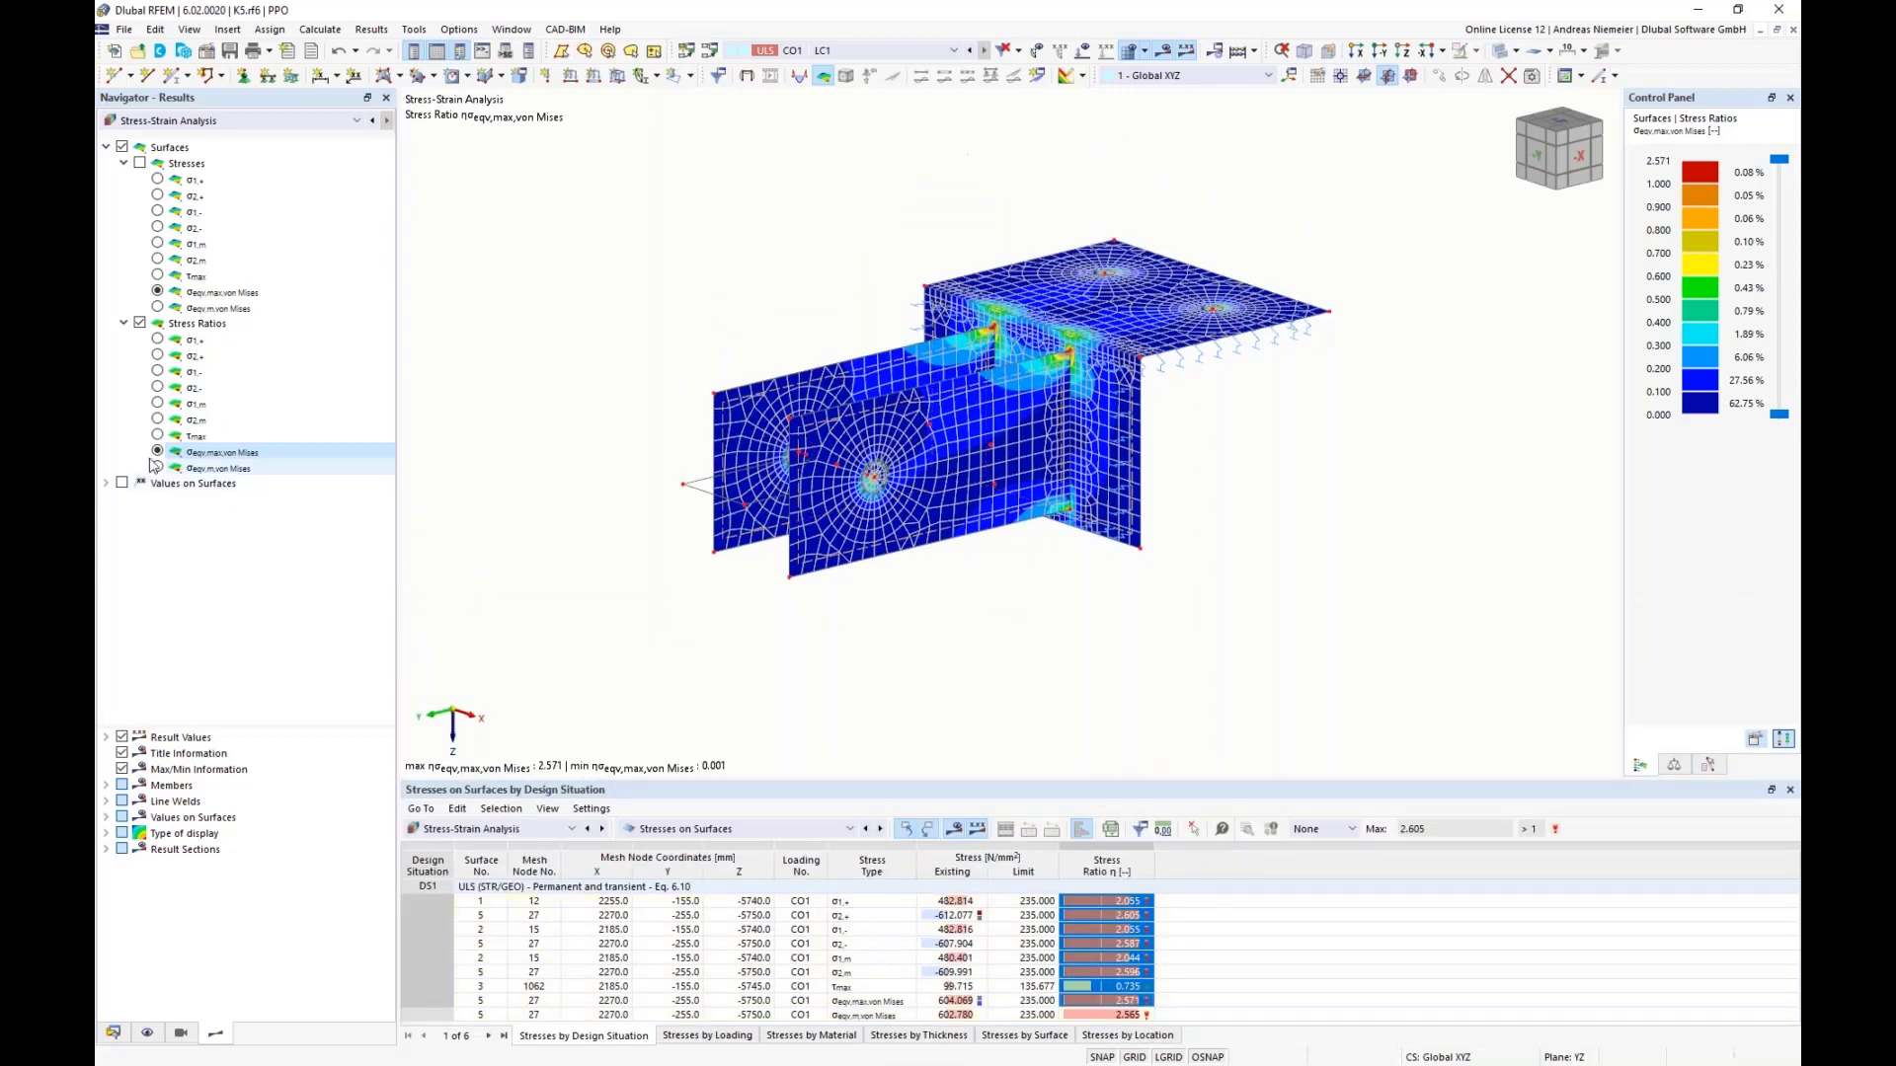
pyautogui.click(157, 292)
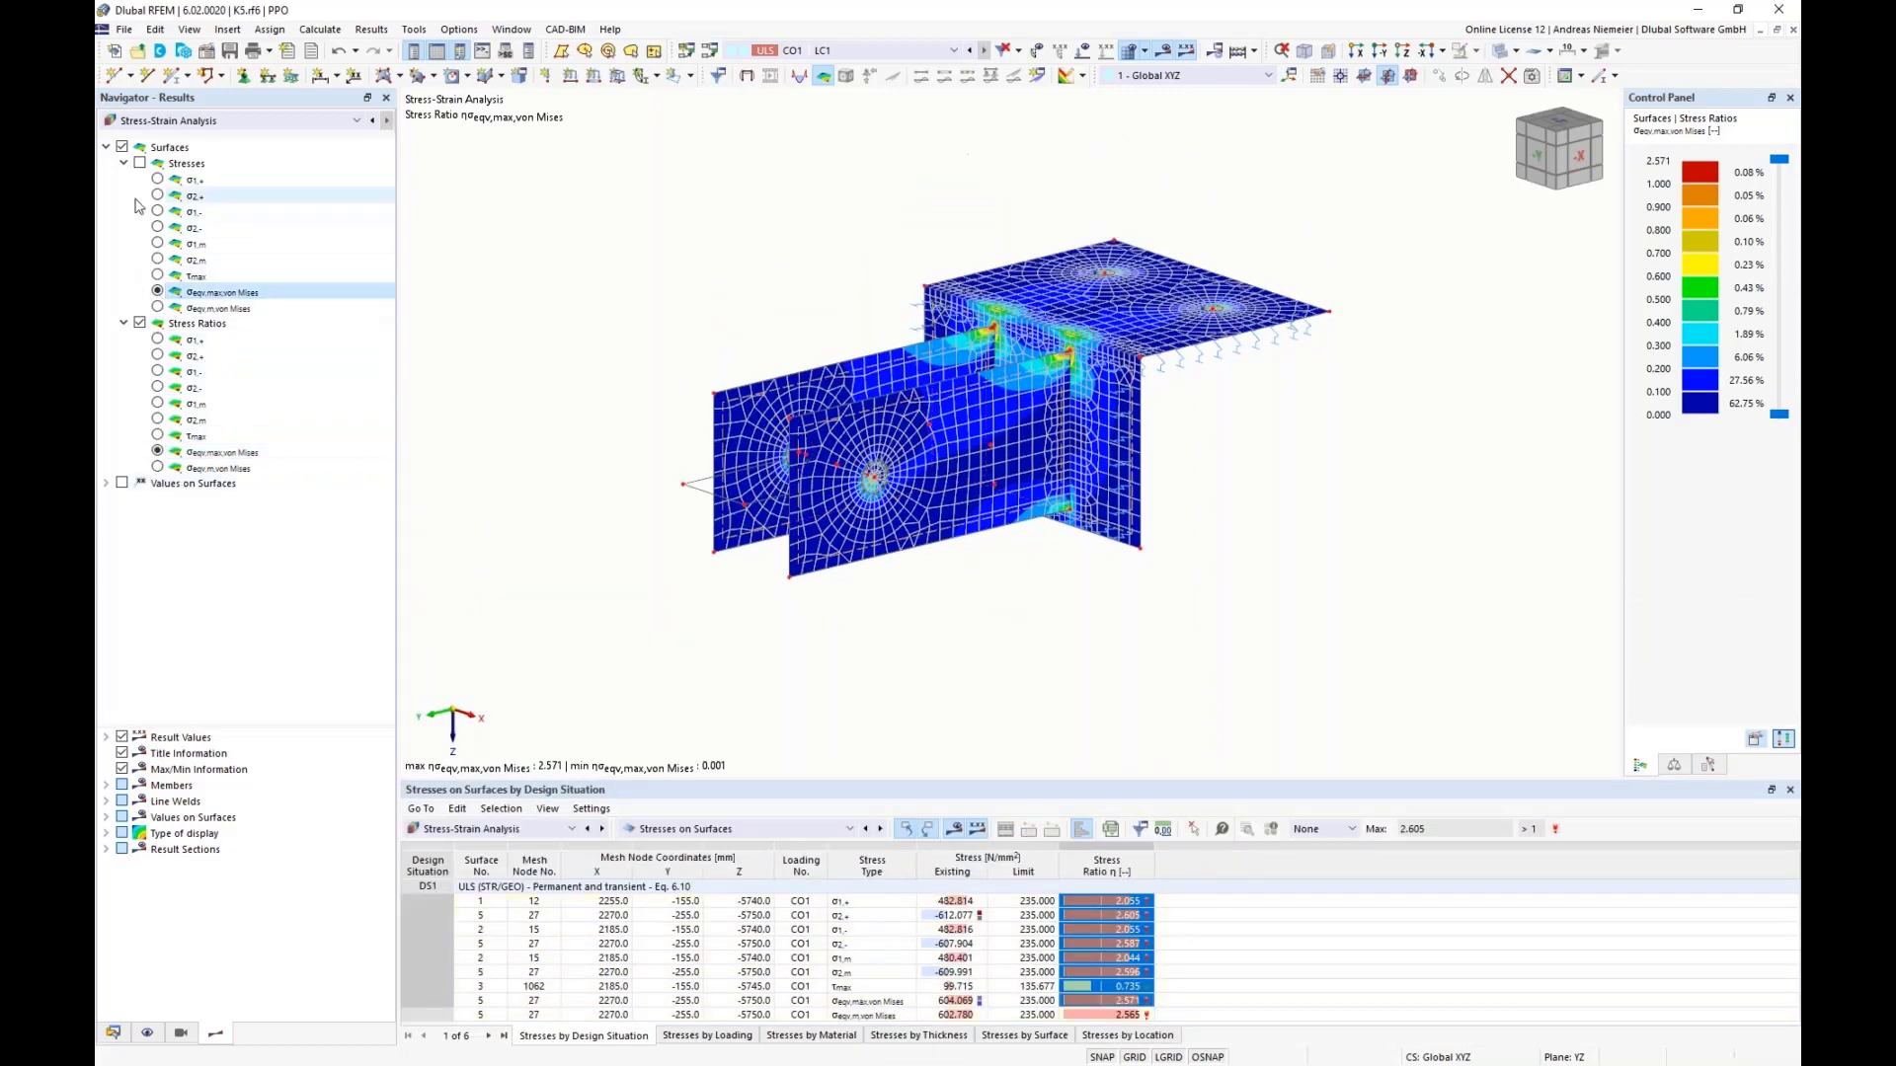
pyautogui.click(139, 163)
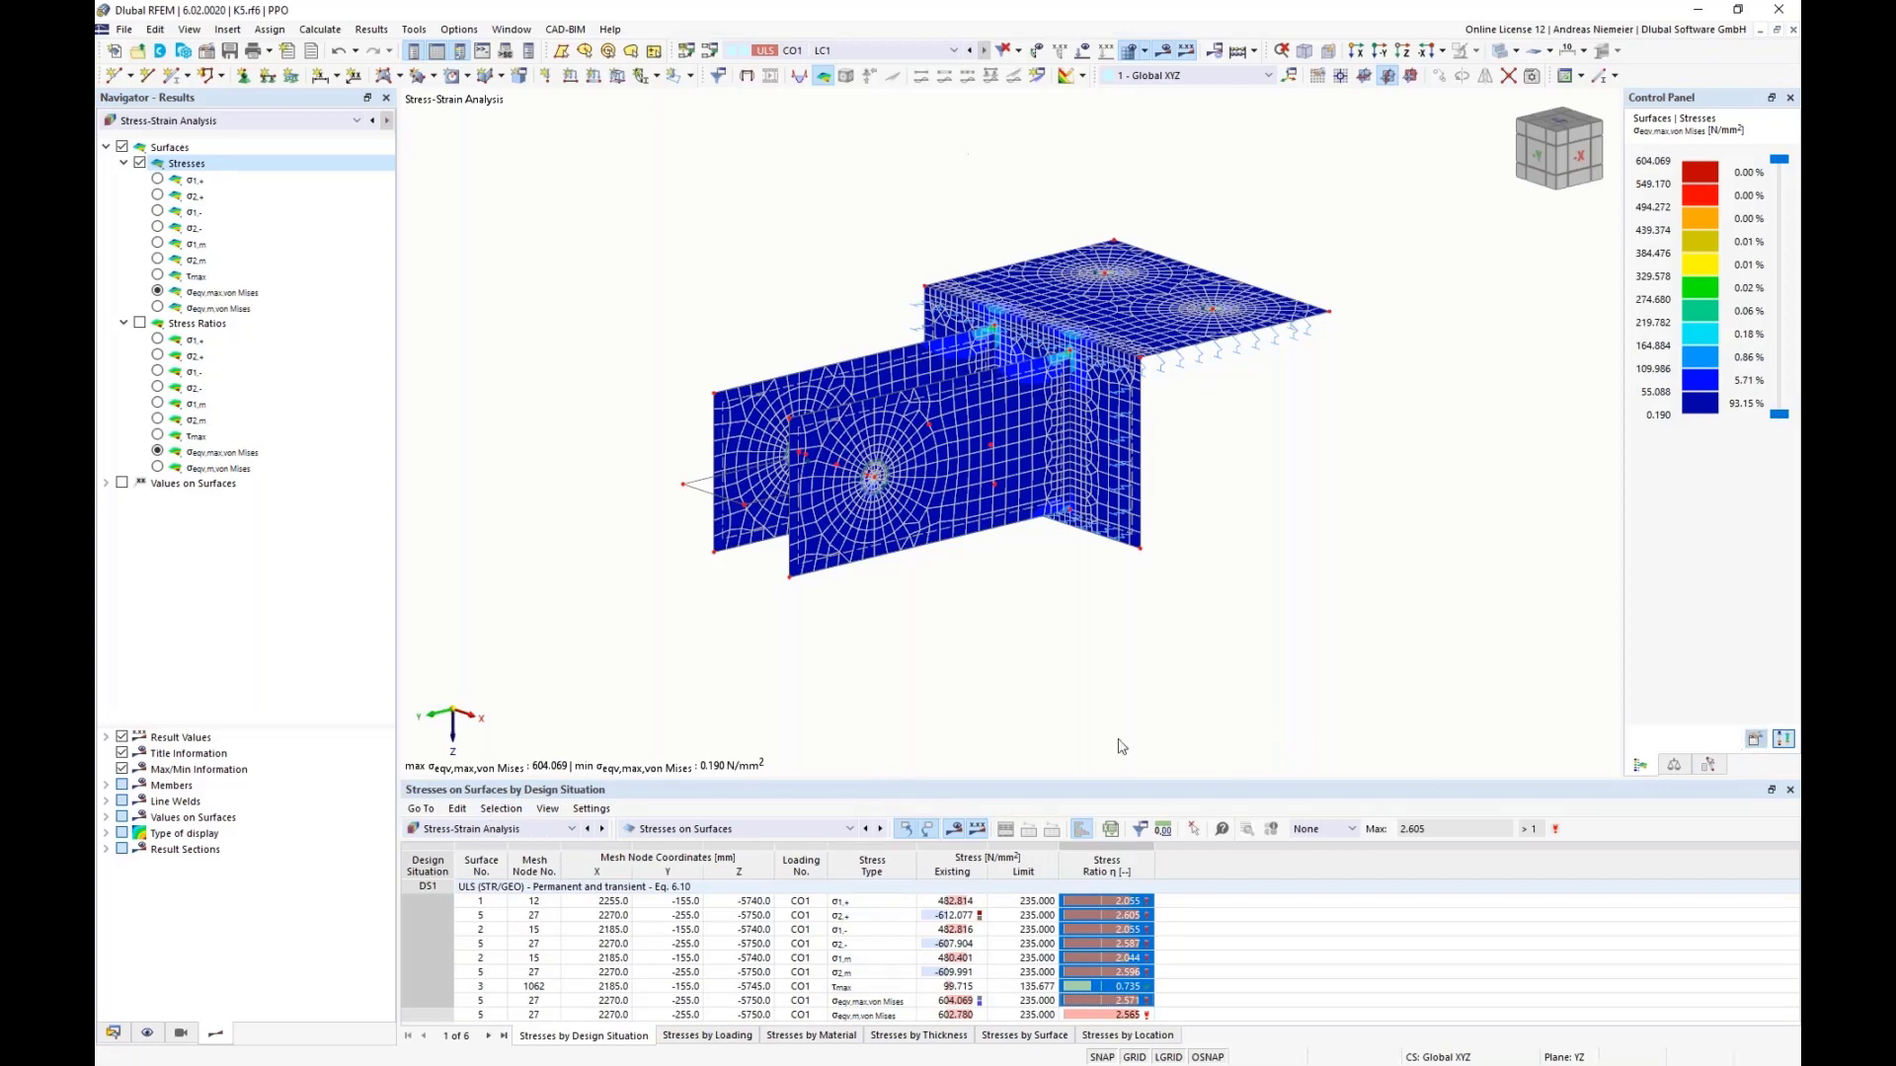
# Step: Scale the result colors by limits, with the upper stress limit set to 235 N/mm²
pyautogui.click(620, 351)
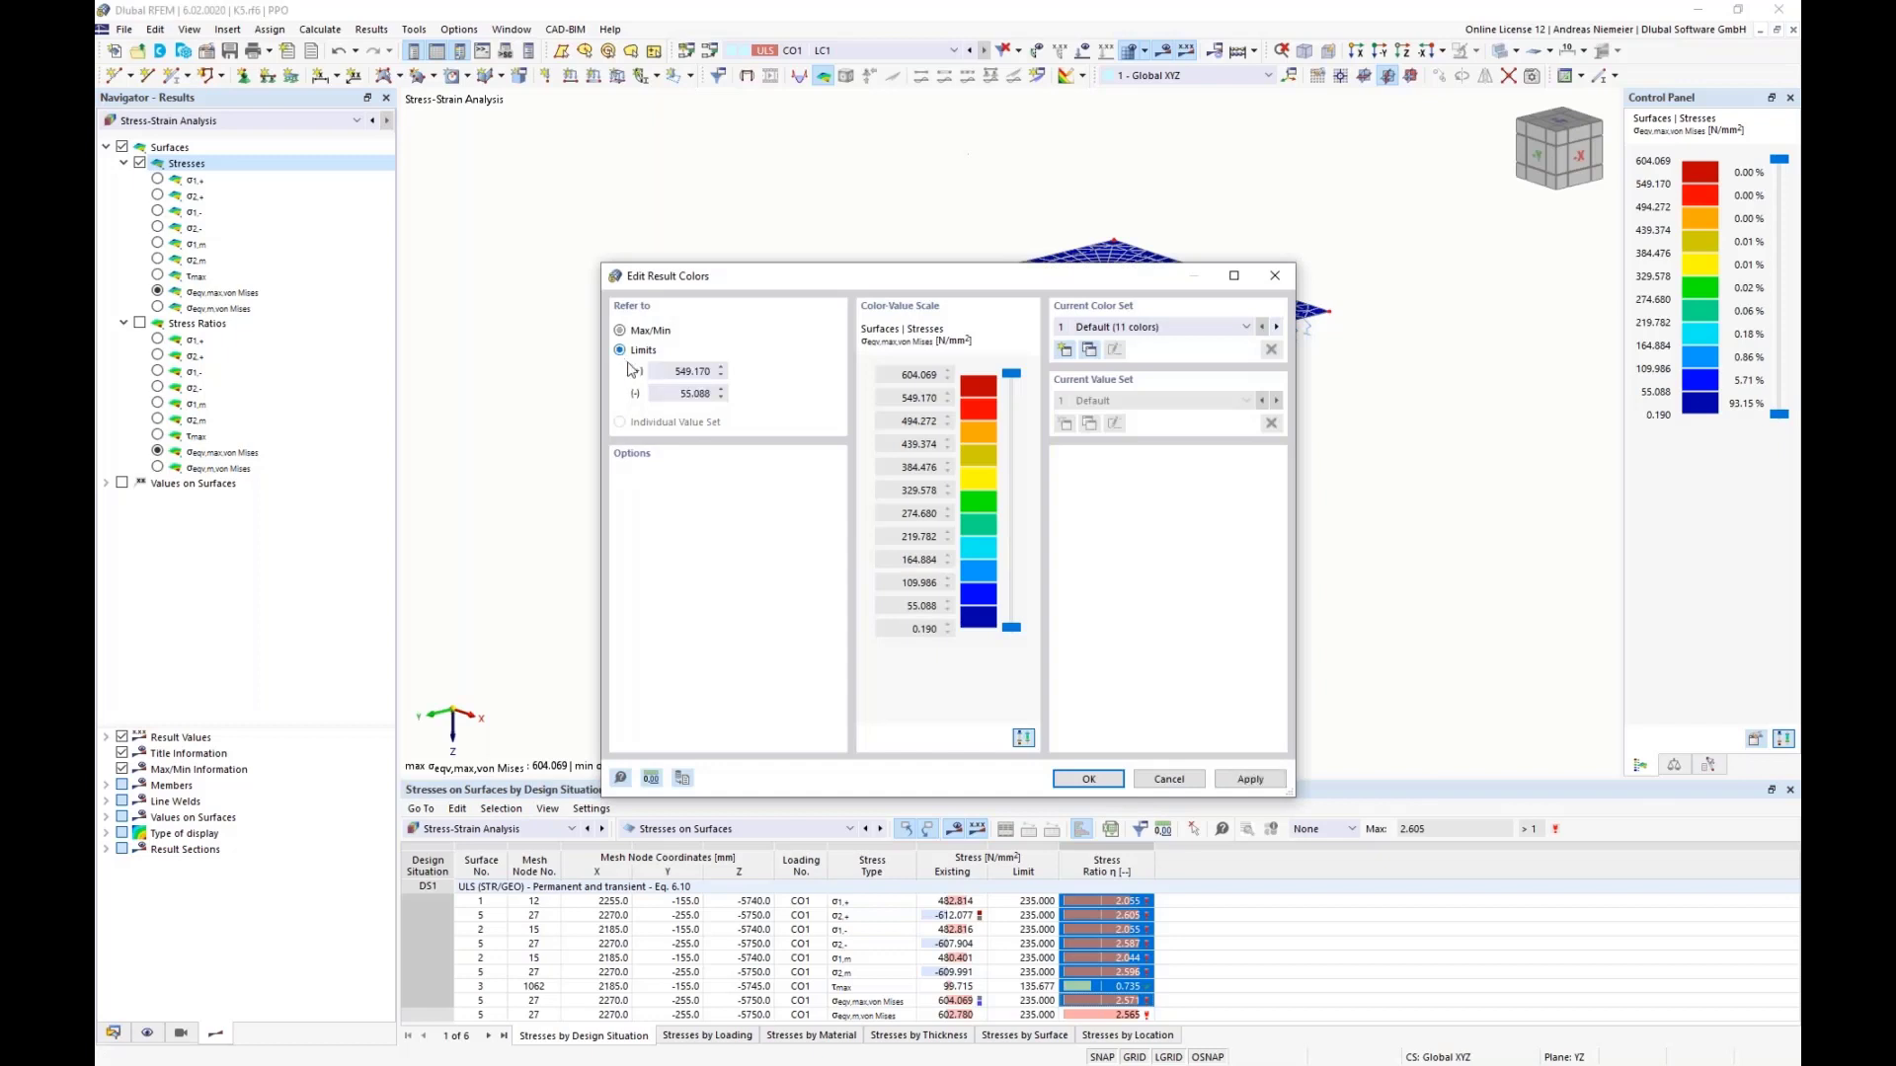
pyautogui.write('235')
pyautogui.click(1090, 778)
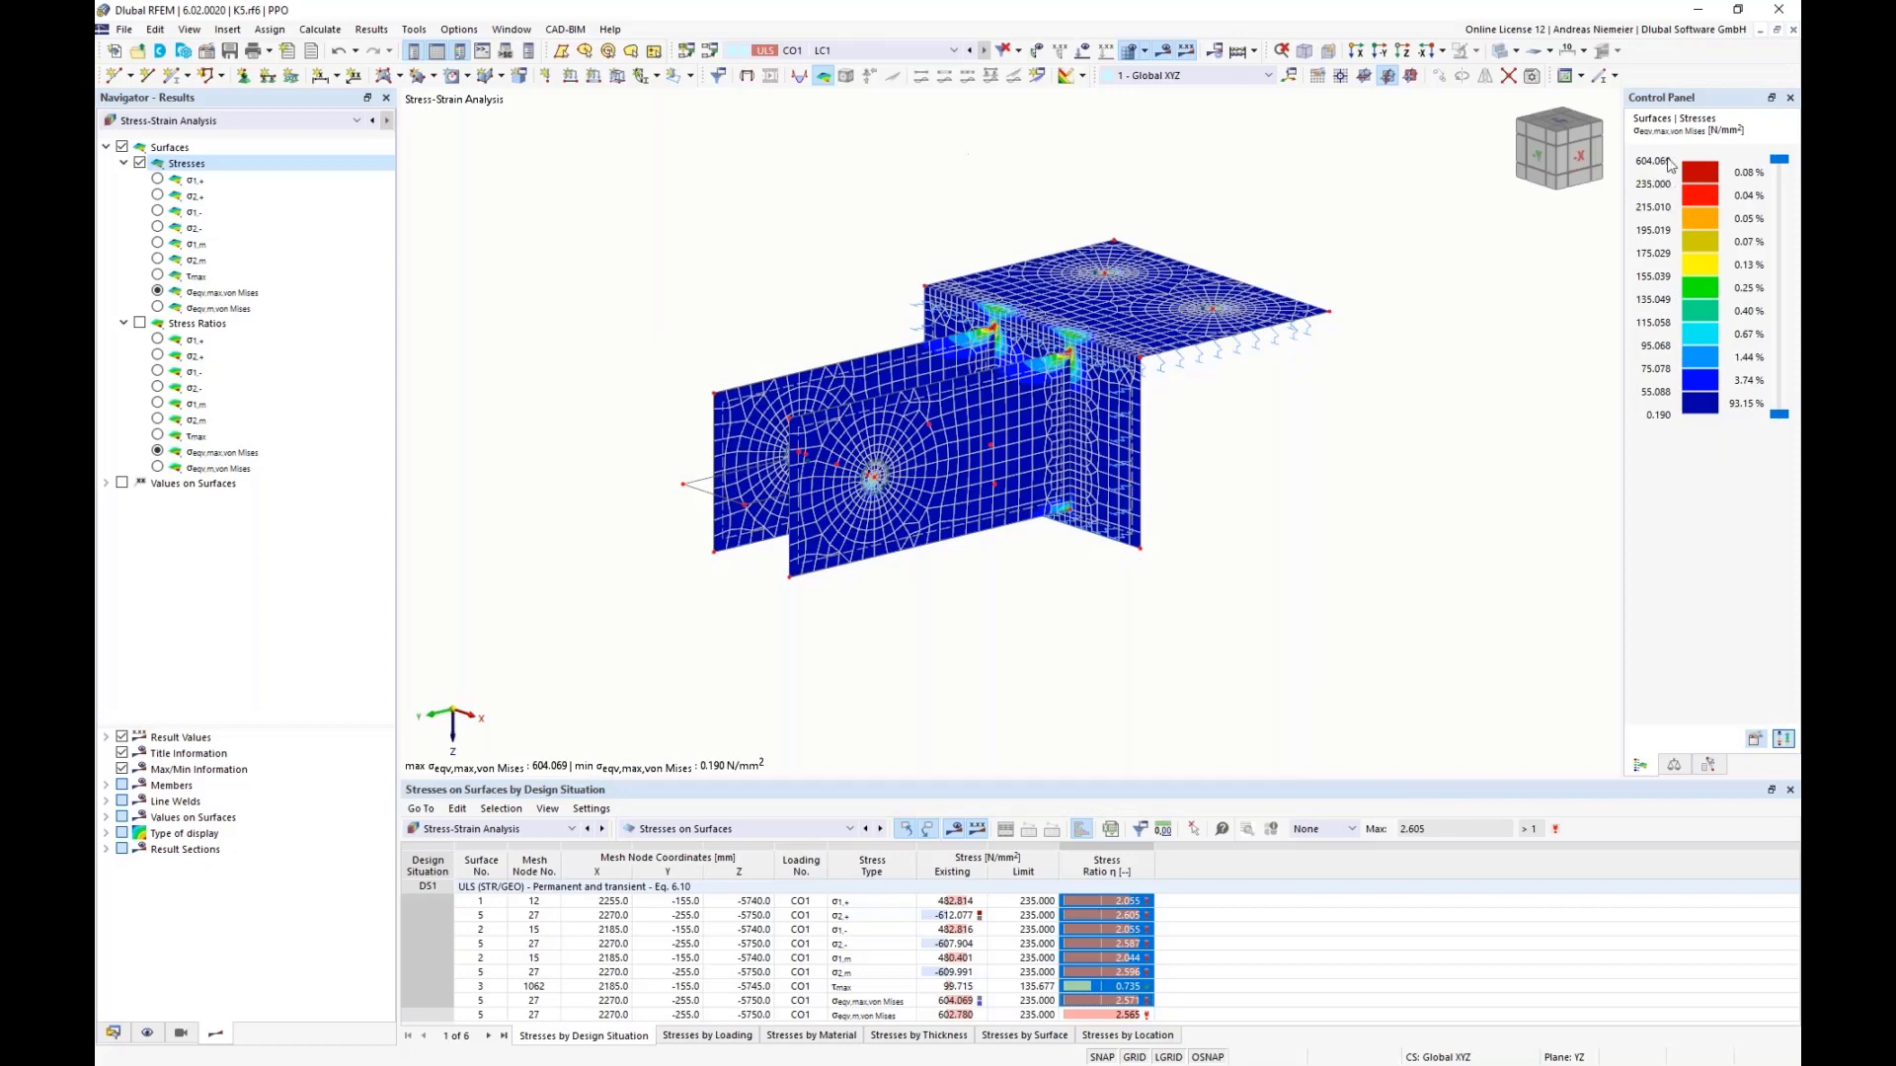
# Step: Restrict the color range to stresses above 235 N/mm², inspect the bolt holes and plate junctions, and restore the full range
pyautogui.moveTo(1777, 413); pyautogui.dragTo(1777, 183)
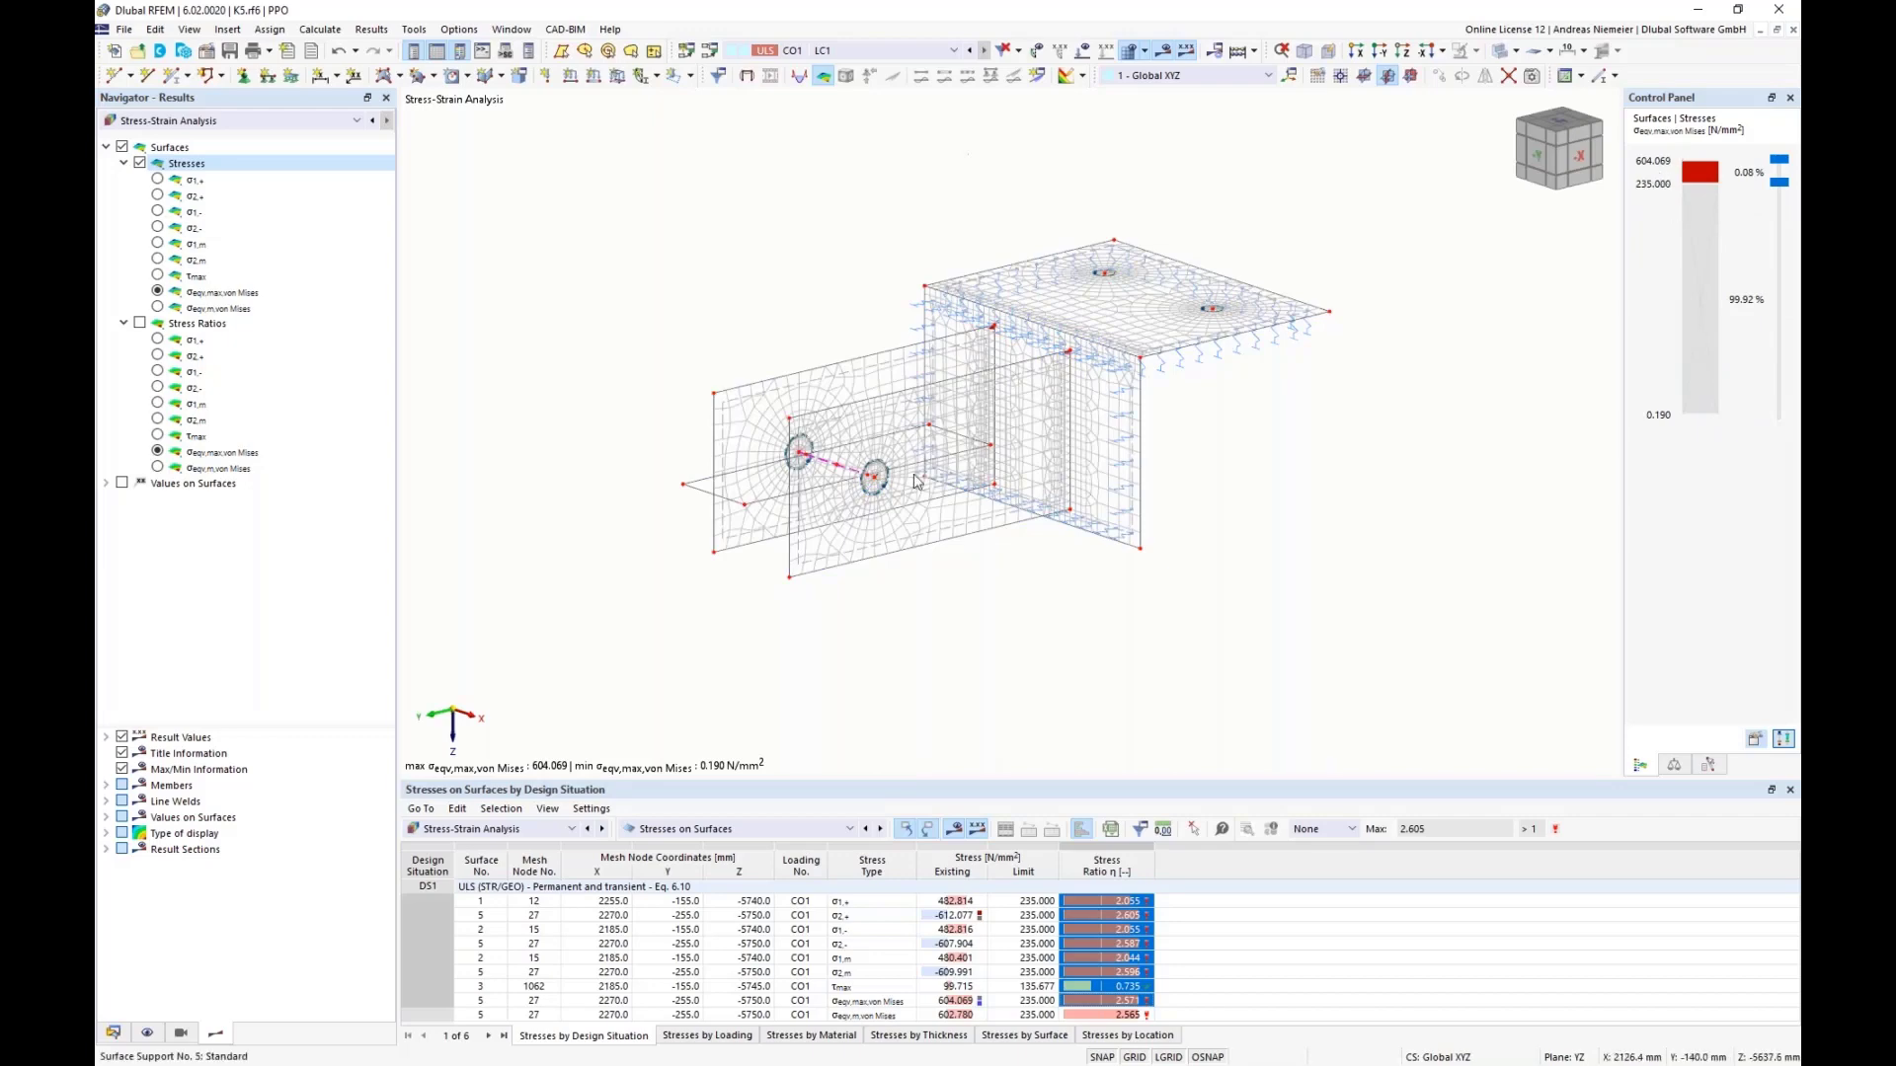
pyautogui.scroll(1, 920, 501)
pyautogui.scroll(3, 881, 459)
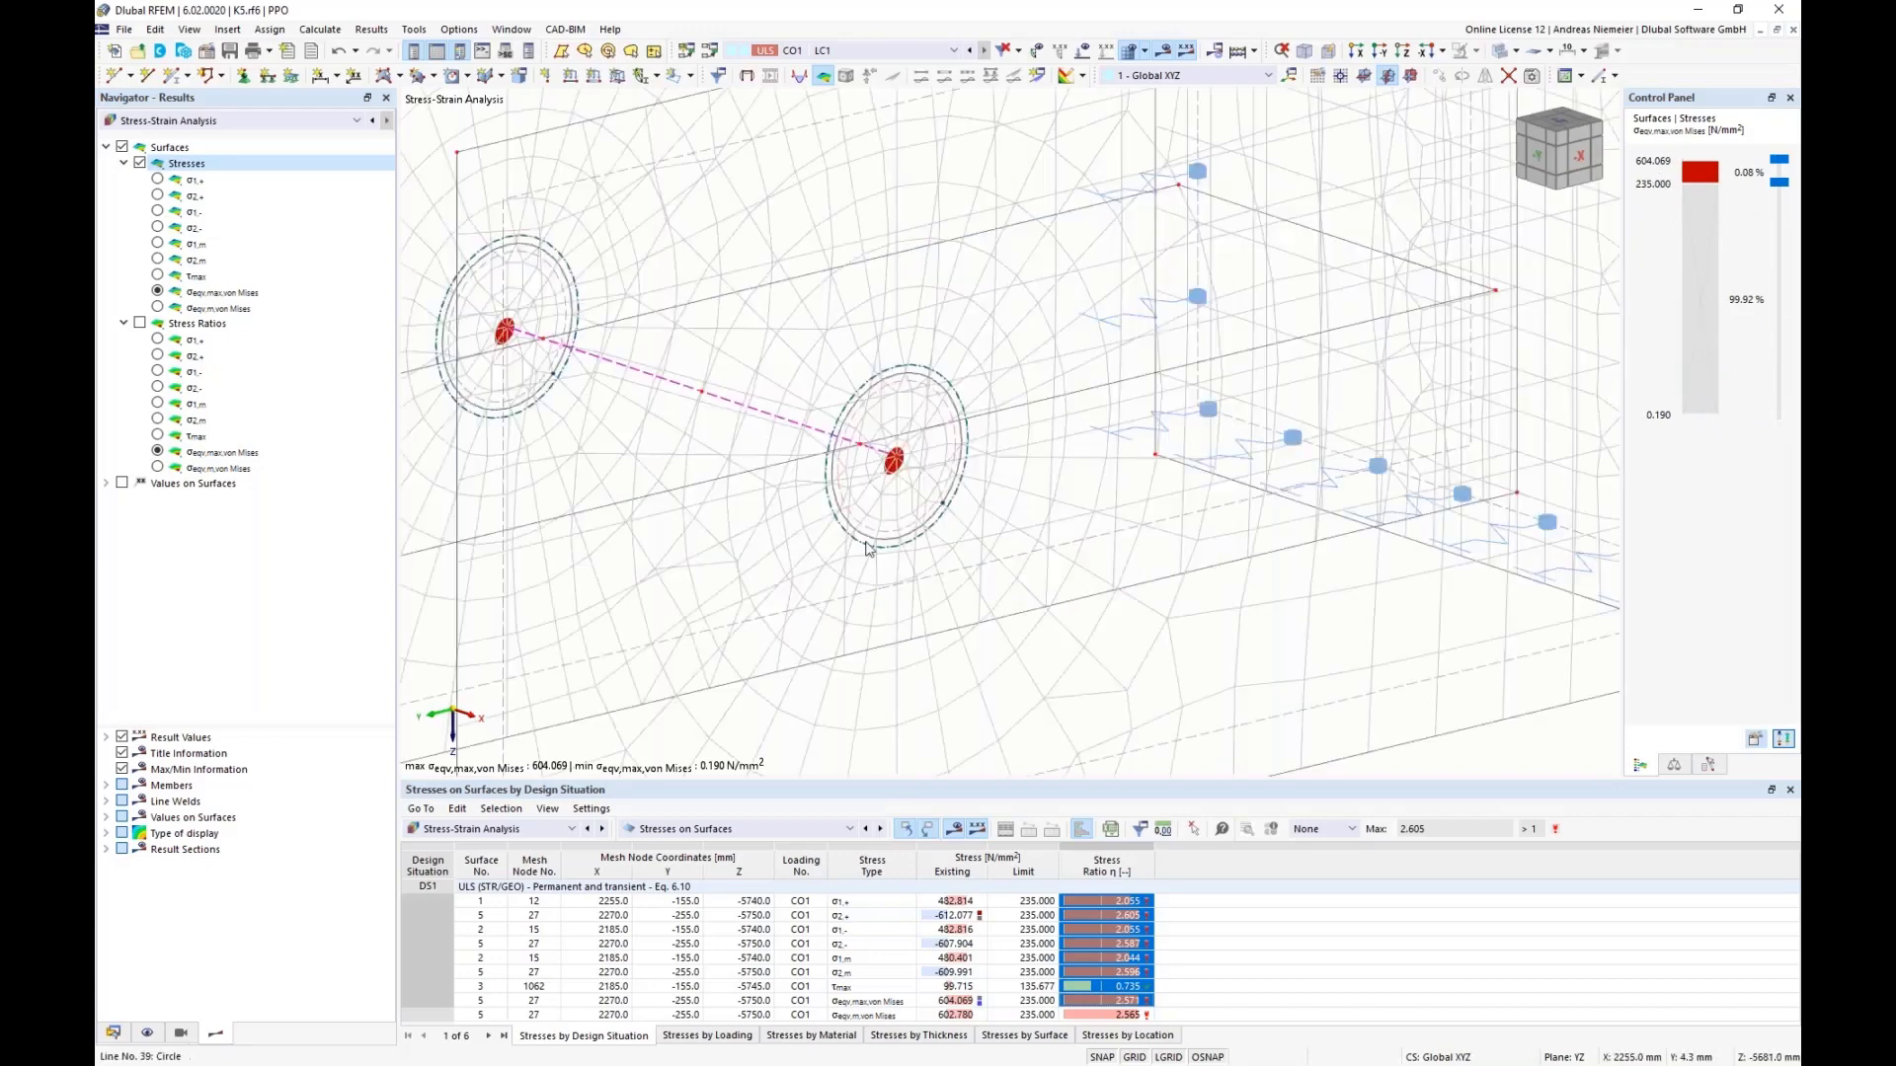
pyautogui.scroll(-3, 874, 512)
pyautogui.scroll(1, 1090, 408)
pyautogui.scroll(-5, 1083, 383)
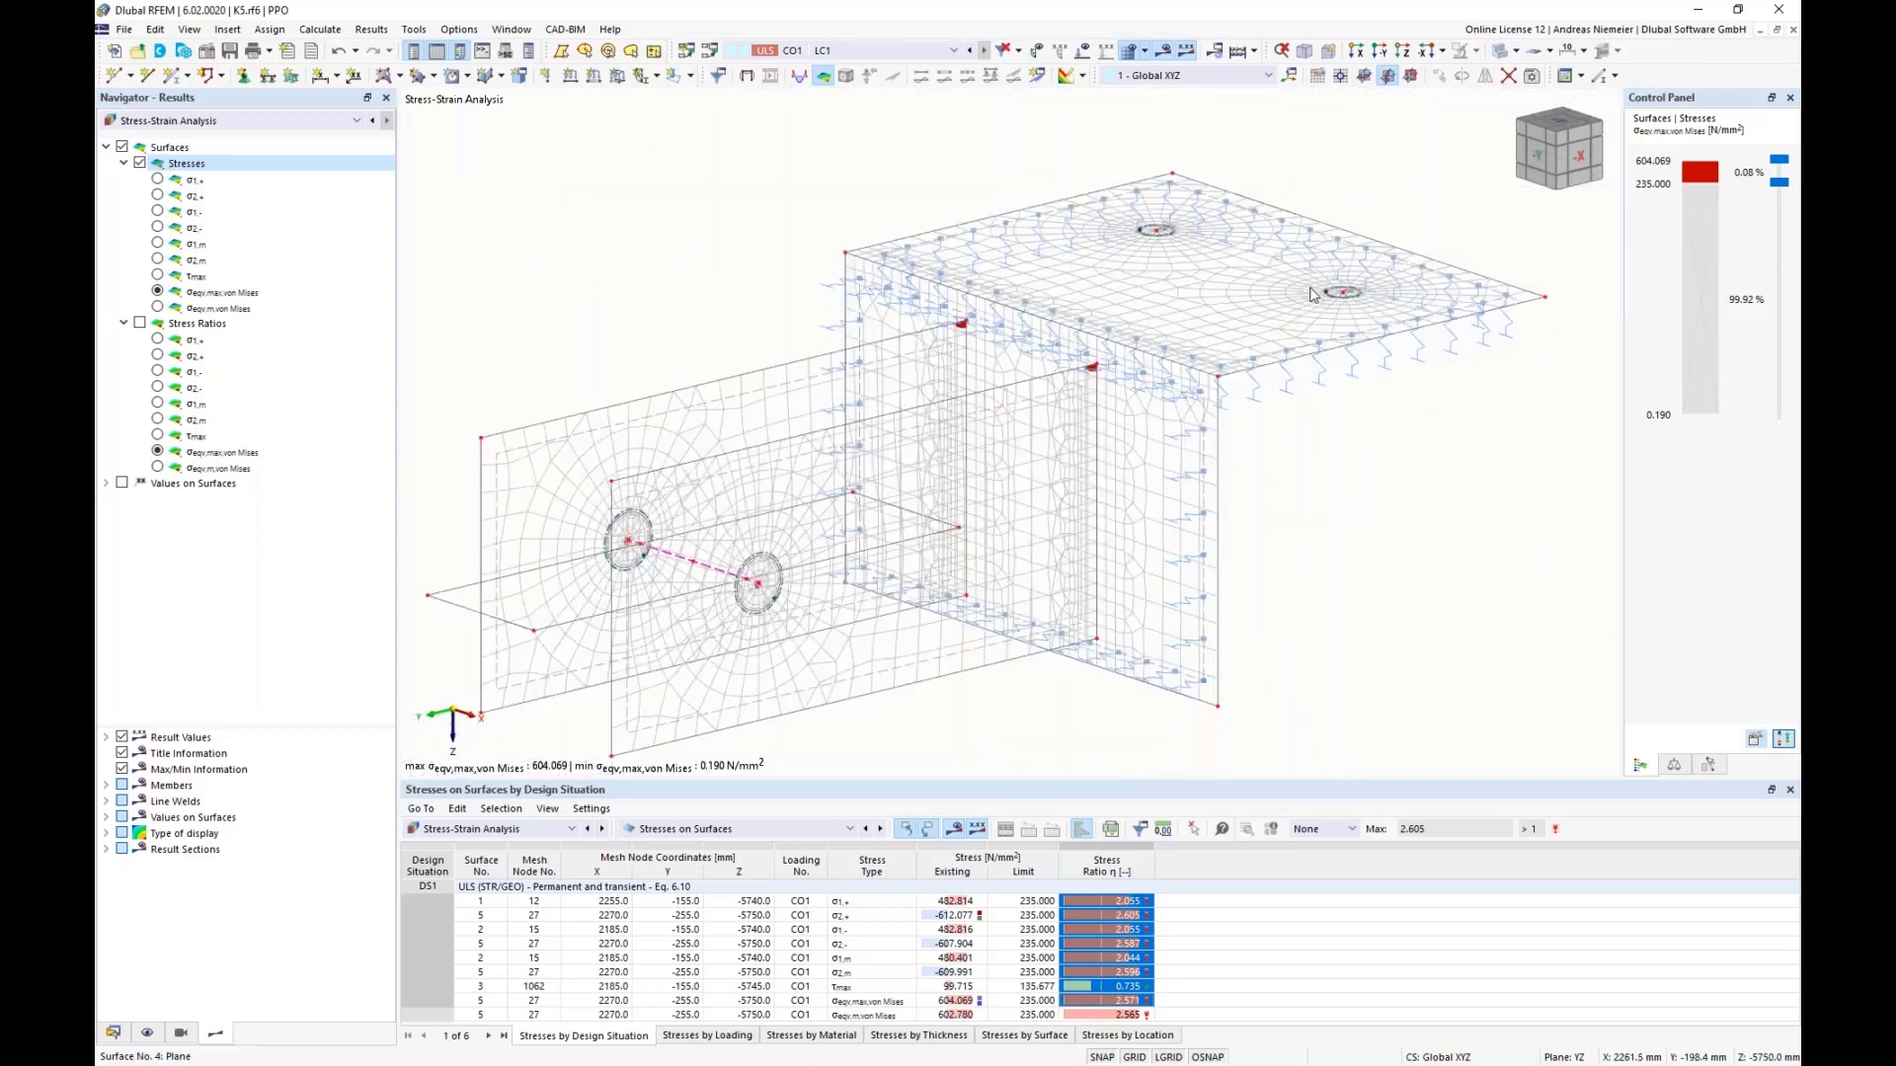
pyautogui.scroll(4, 987, 494)
pyautogui.scroll(-3, 877, 668)
pyautogui.scroll(-4, 877, 668)
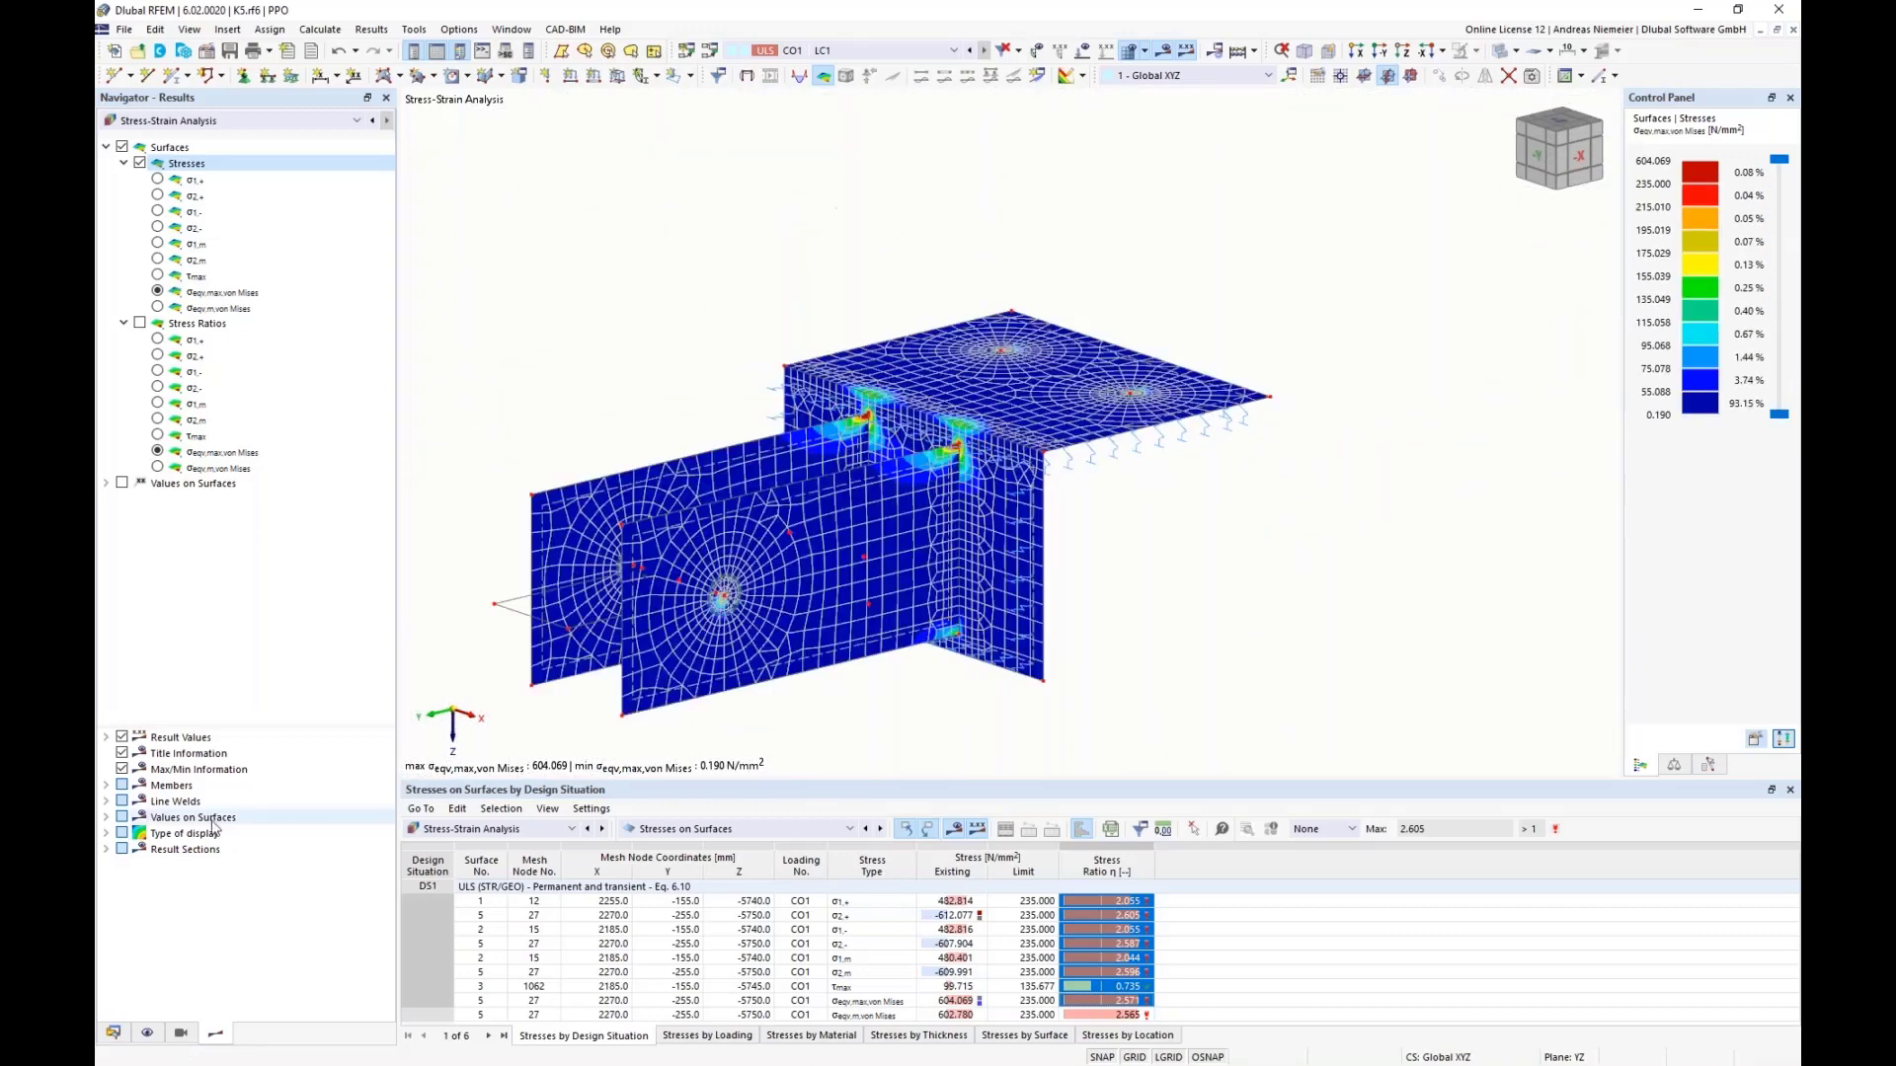
# Step: Limit the visible objects to surfaces with the Standard stiffness type
pyautogui.click(151, 1032)
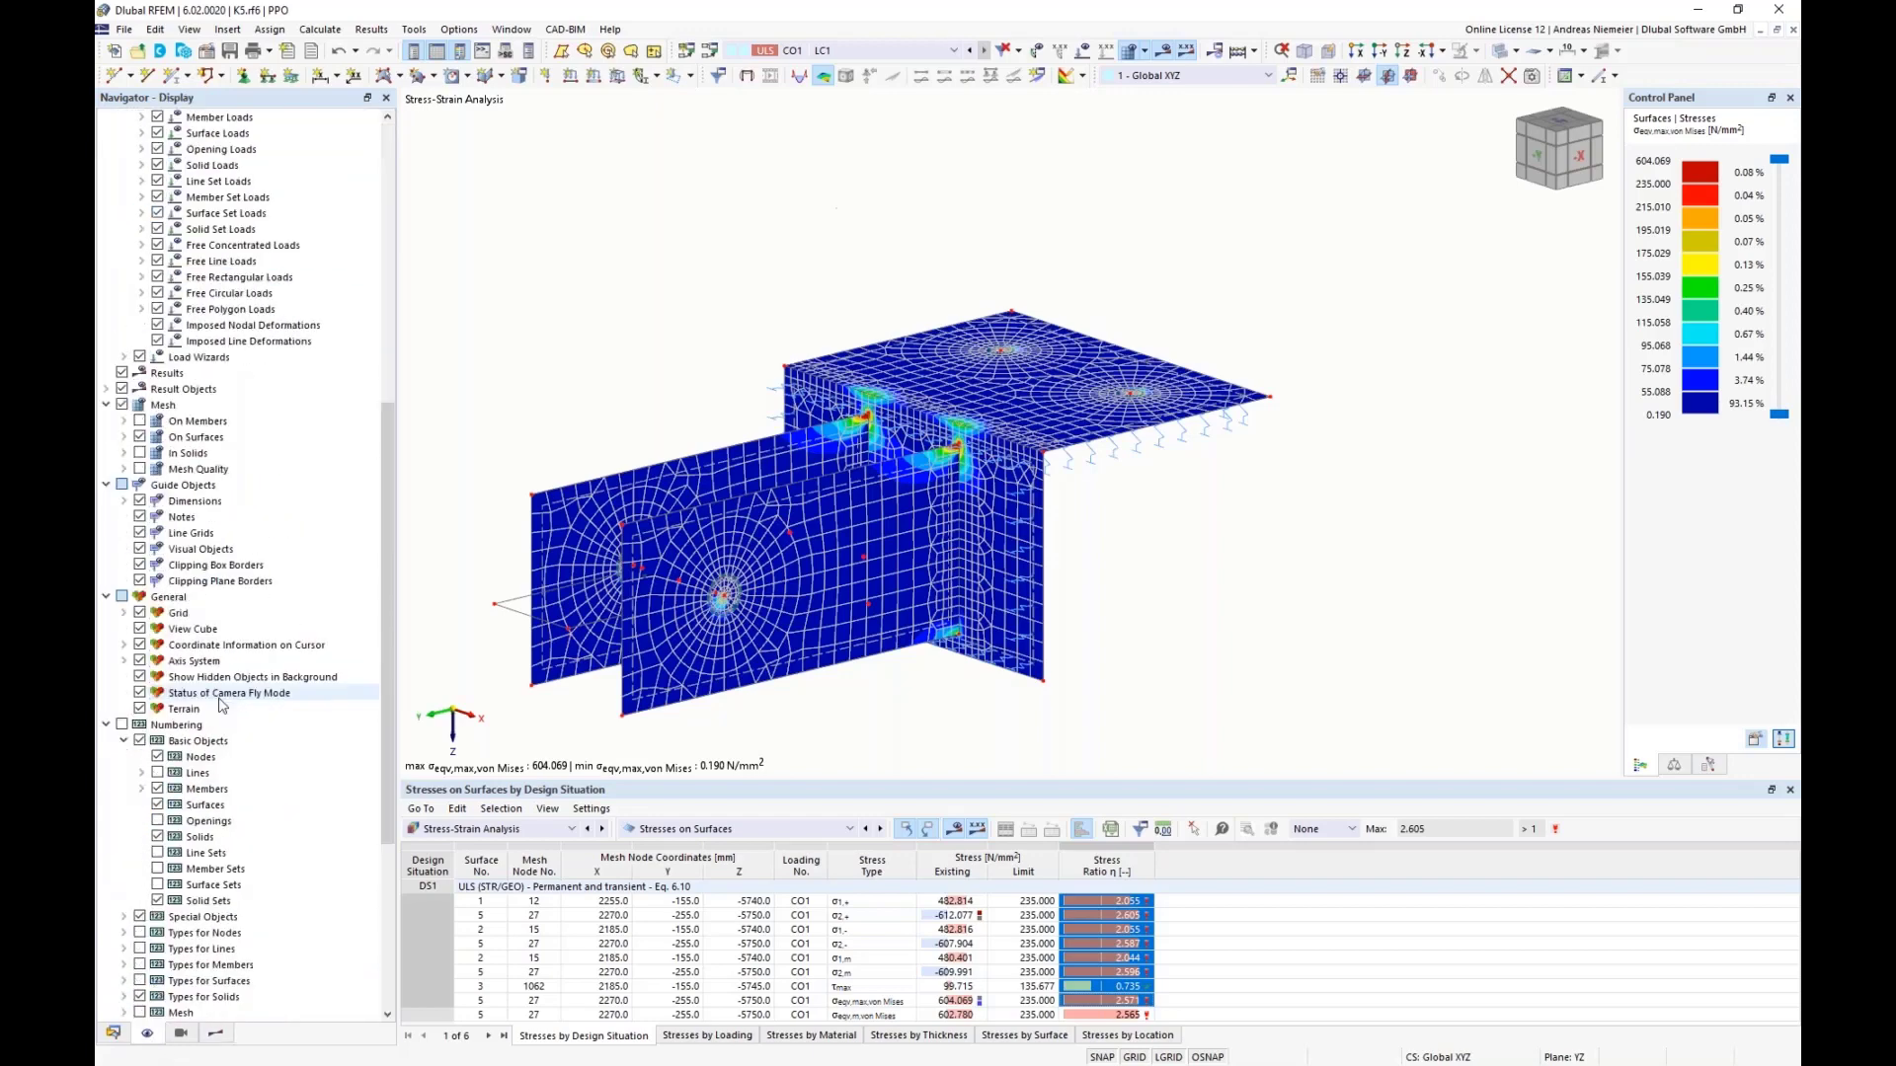
pyautogui.click(181, 1033)
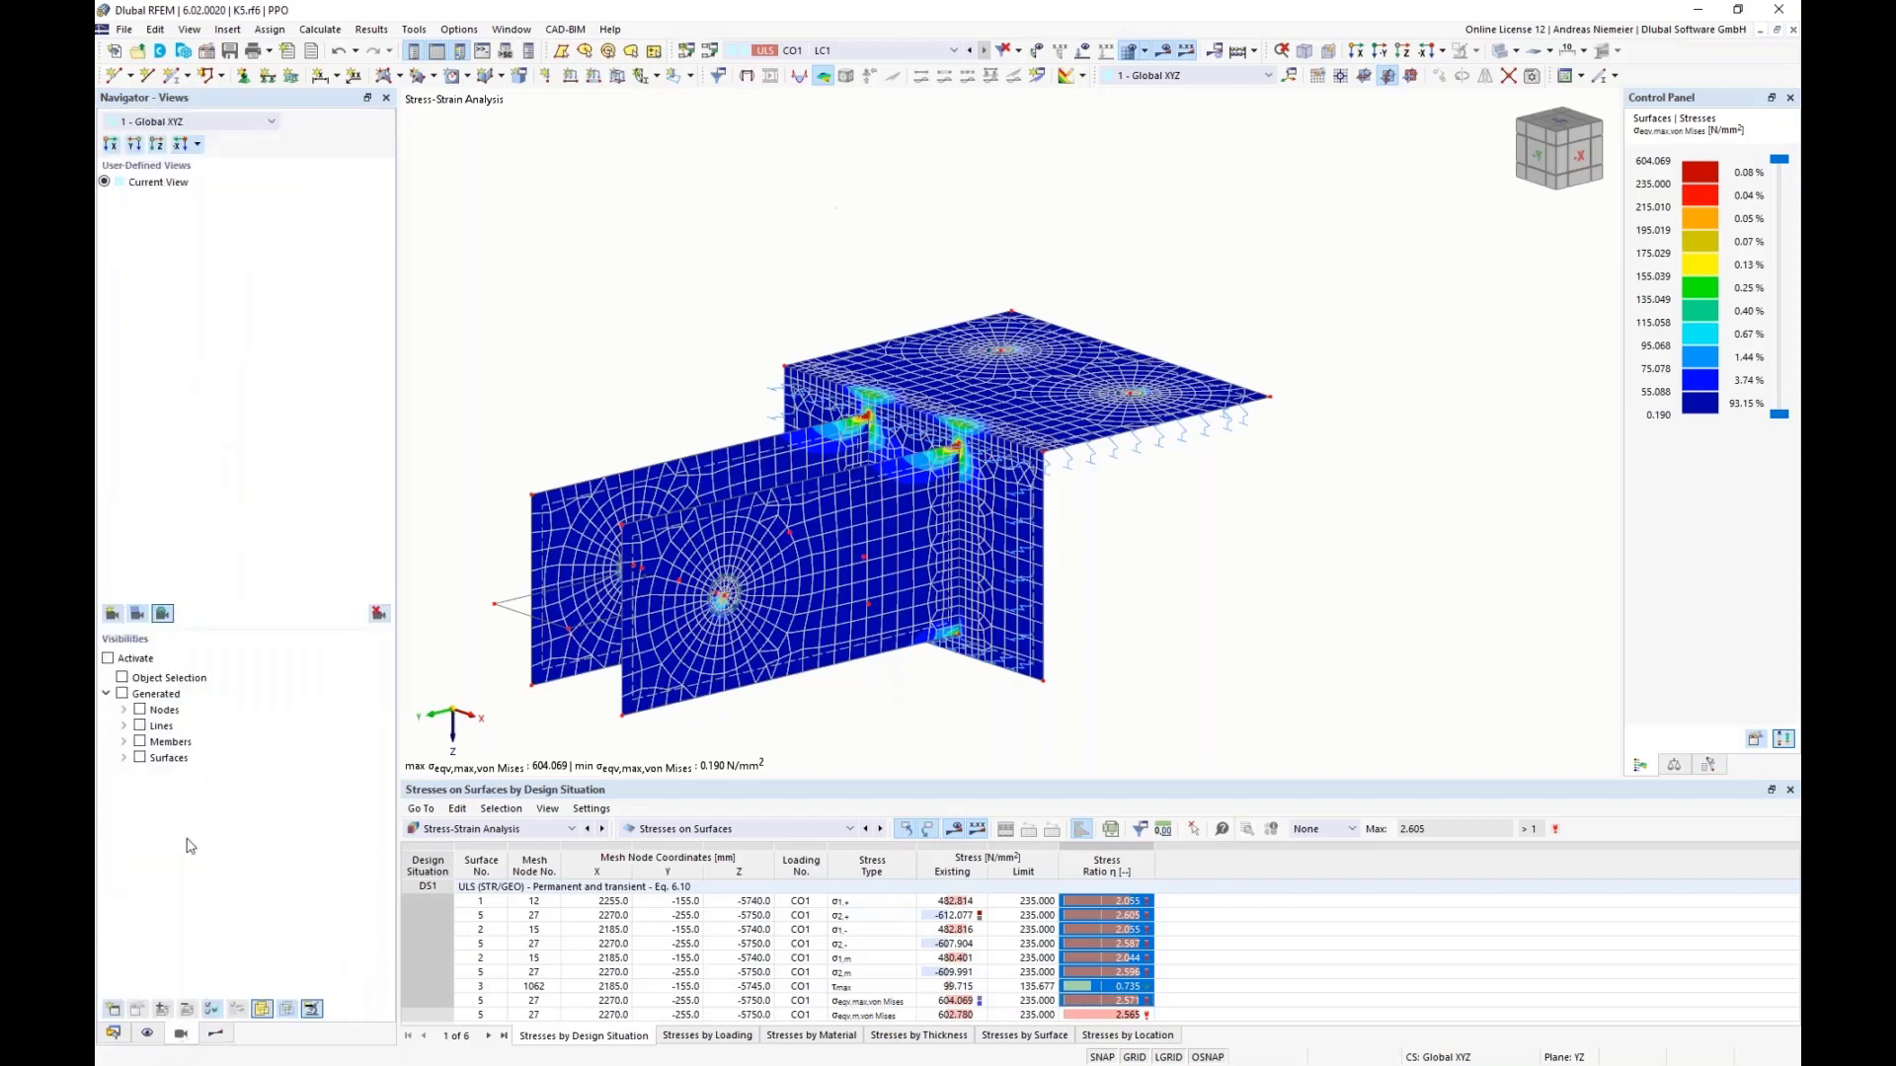
pyautogui.click(124, 757)
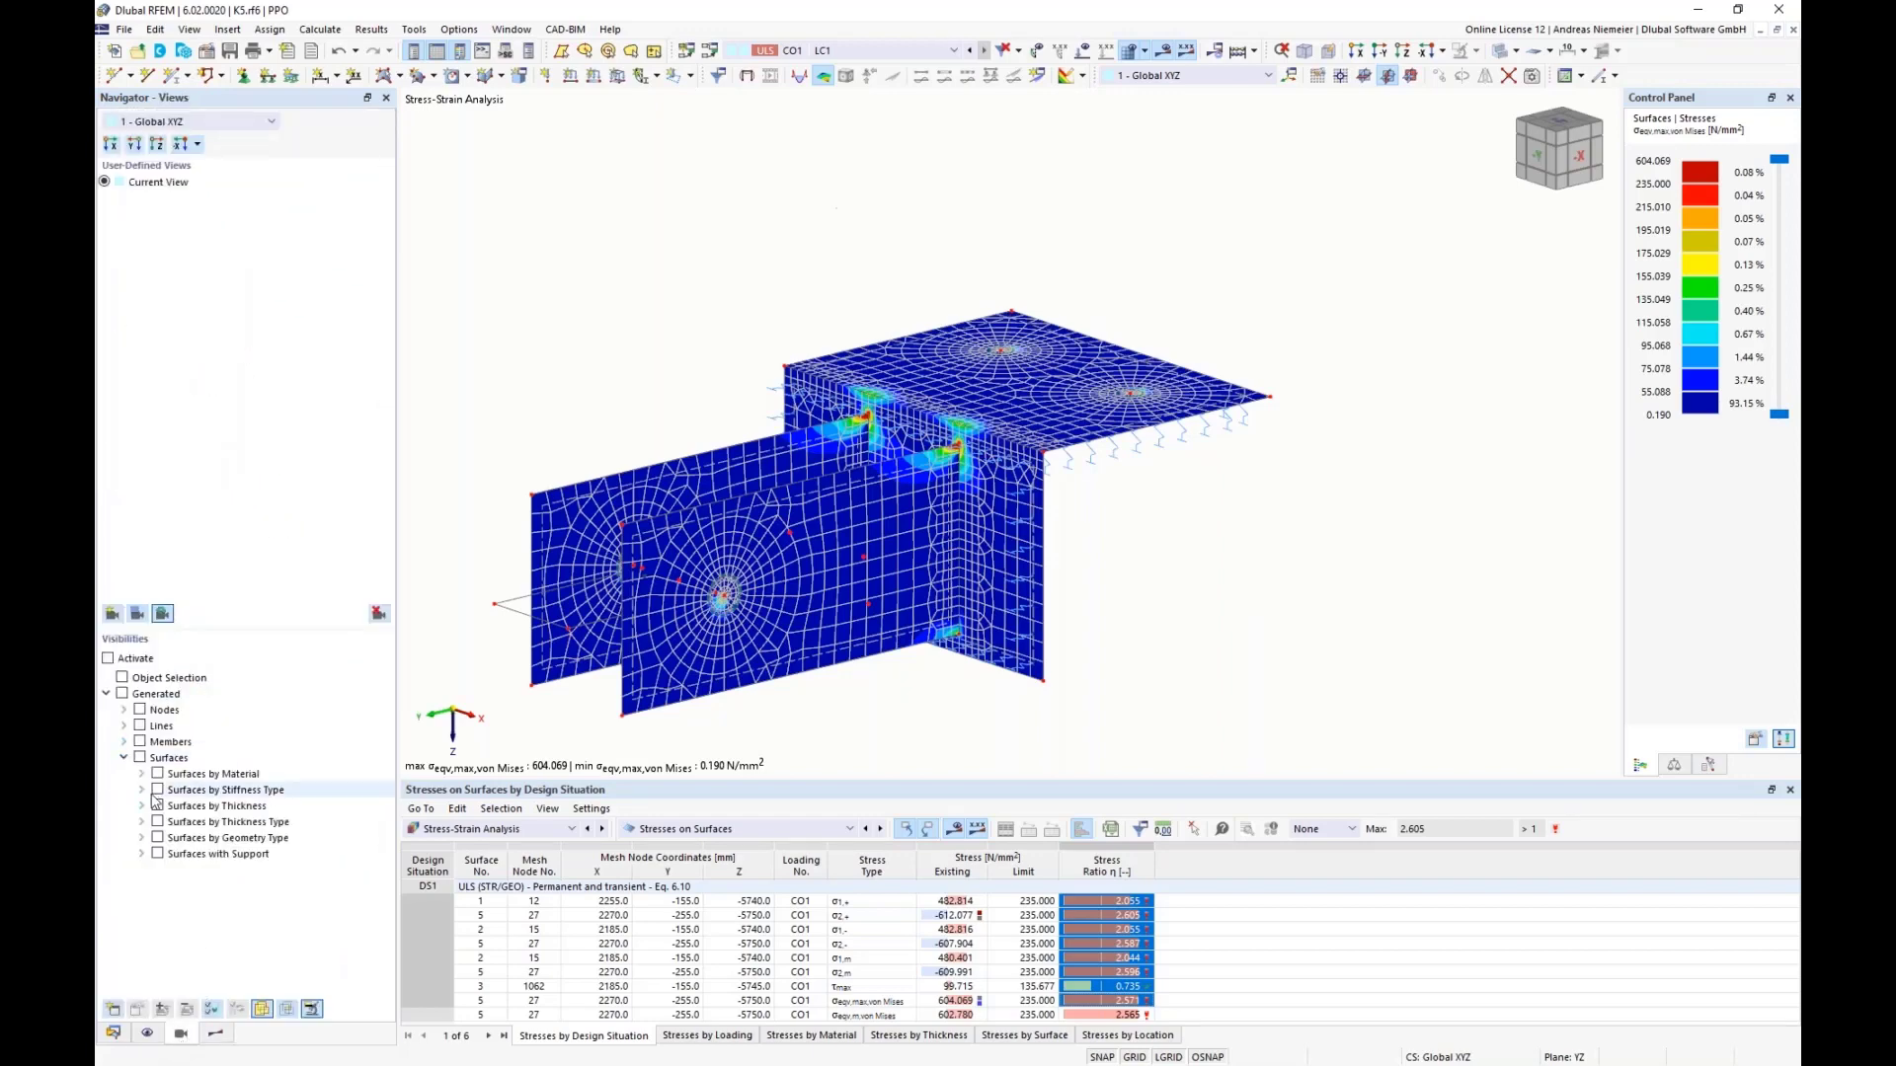
pyautogui.click(141, 790)
pyautogui.click(175, 808)
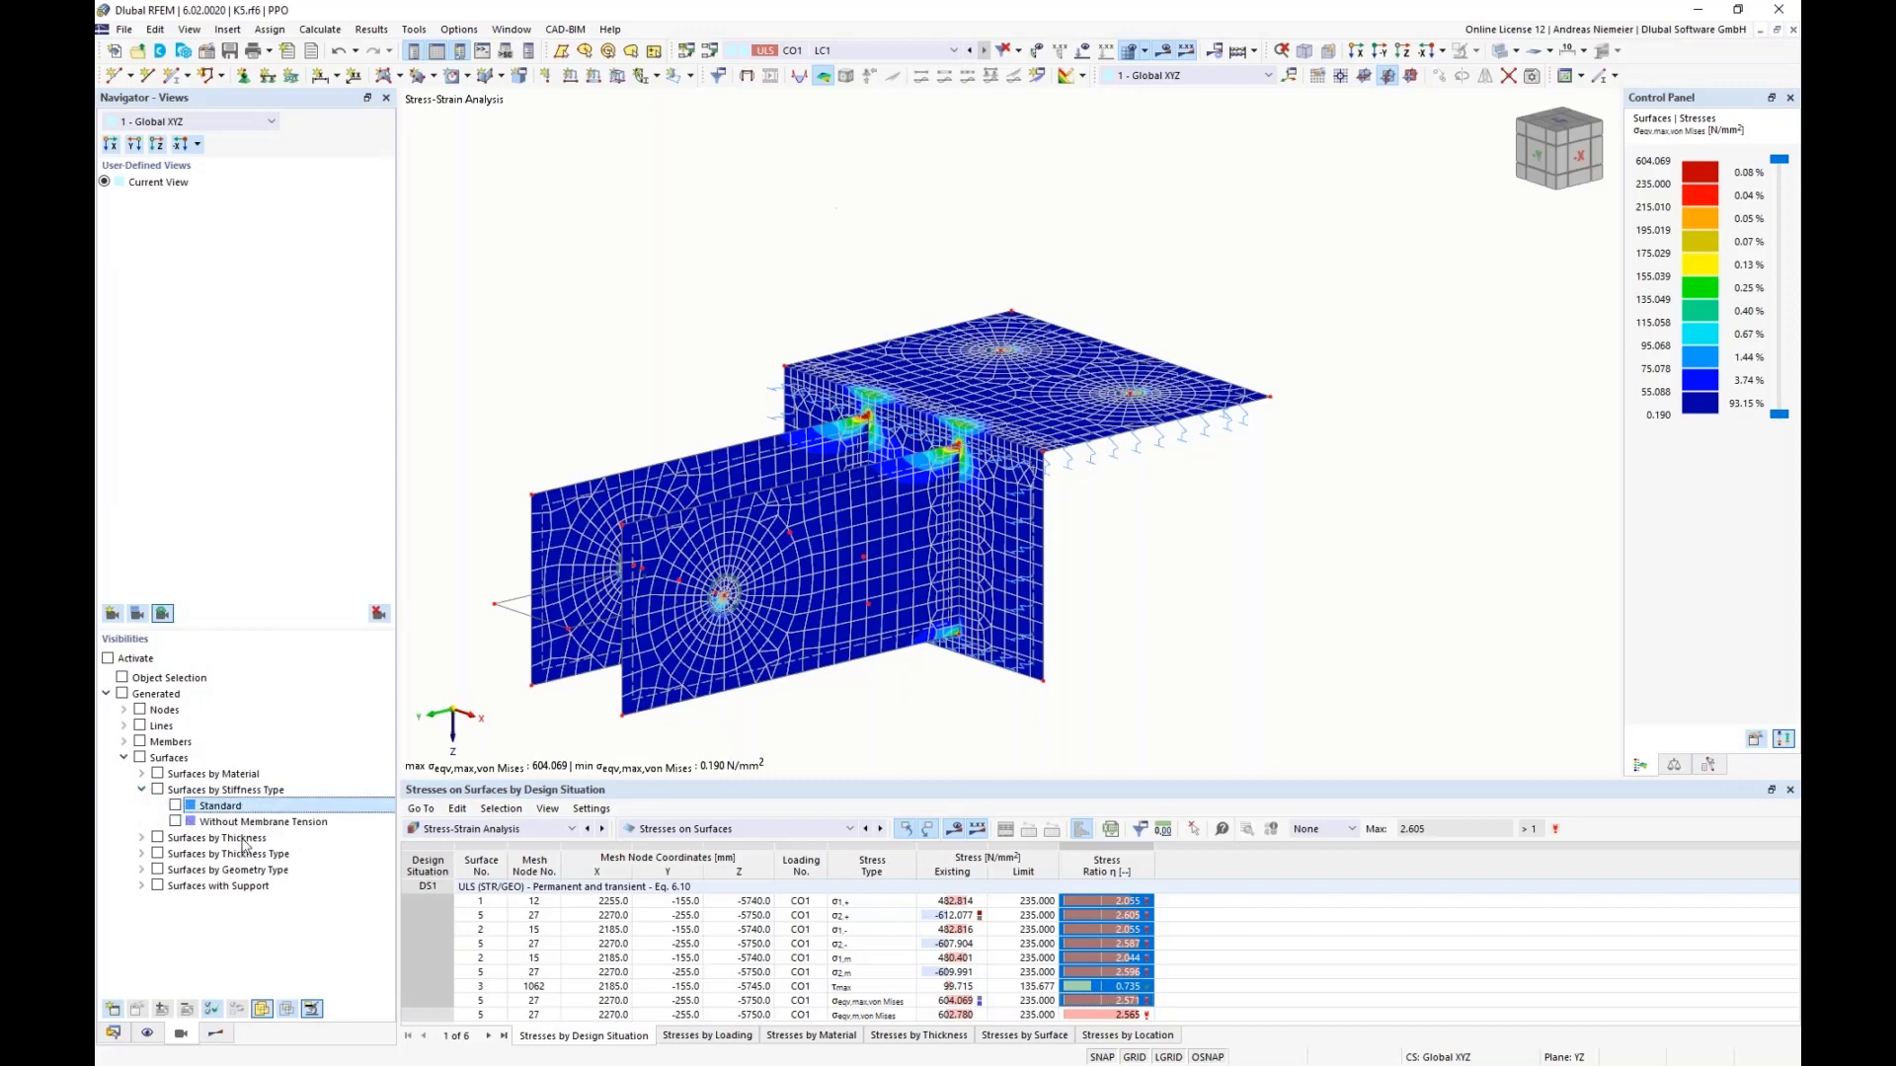
pyautogui.click(174, 805)
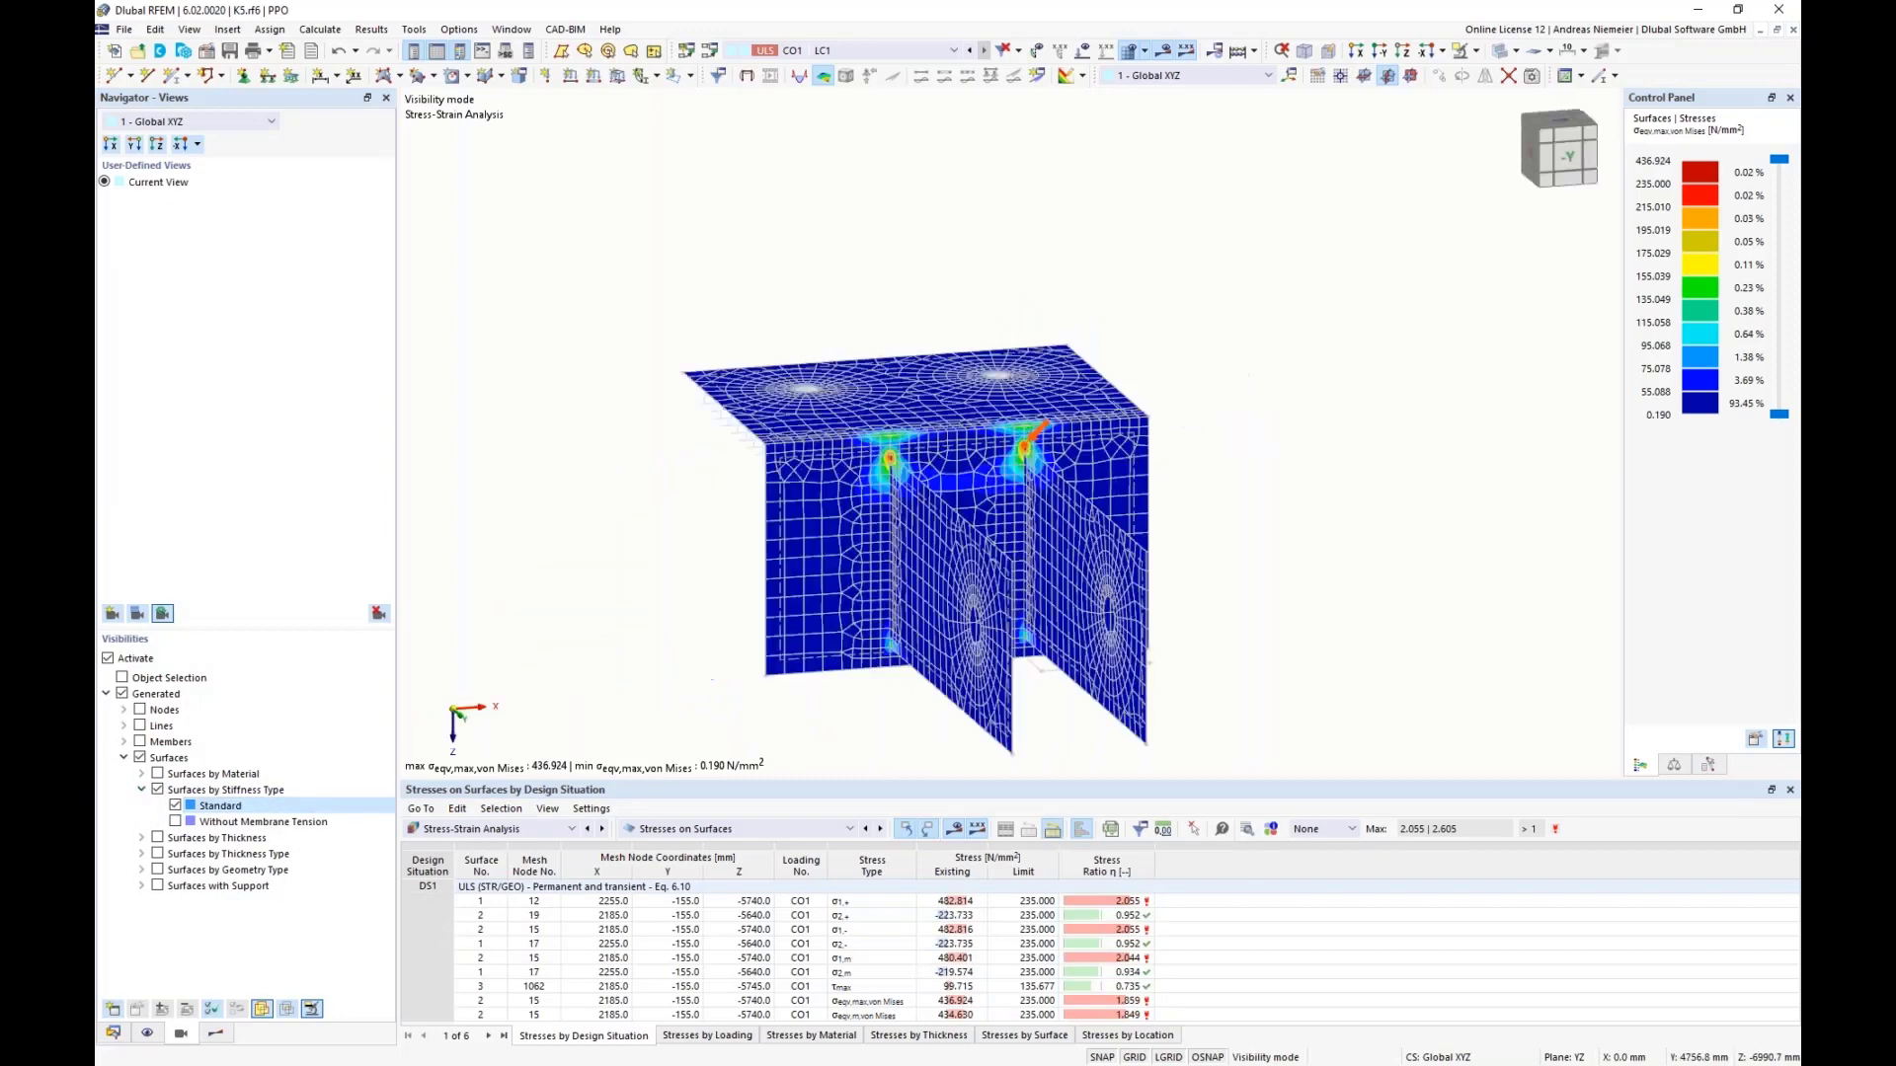
# Step: Examine the von Mises stress concentrations where the vertical plates meet the angle, viewing the model from both sides and close up
pyautogui.click(1588, 174)
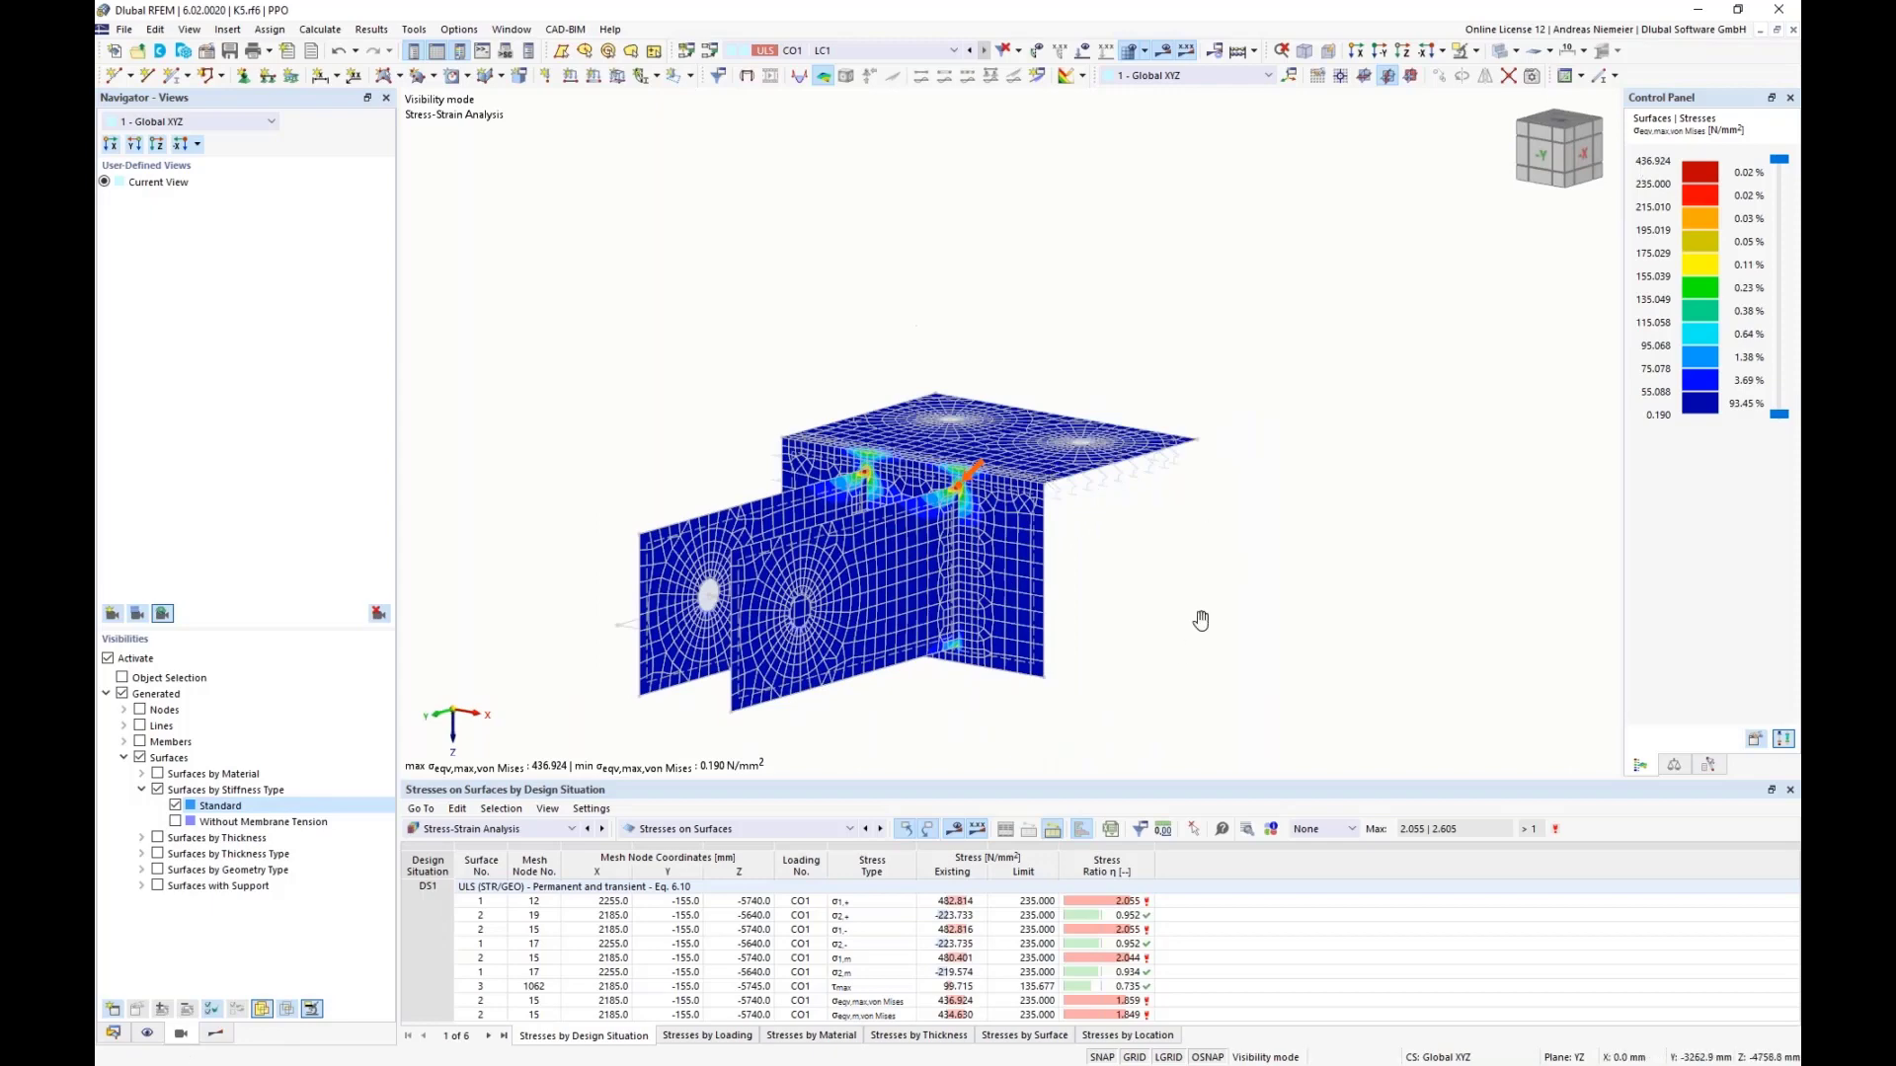
pyautogui.keyDown('ctrl'); pyautogui.moveTo(1202, 622); pyautogui.dragTo(1240, 605, button='middle'); pyautogui.keyUp('ctrl')
pyautogui.scroll(3, 1028, 425)
pyautogui.scroll(5, 1028, 424)
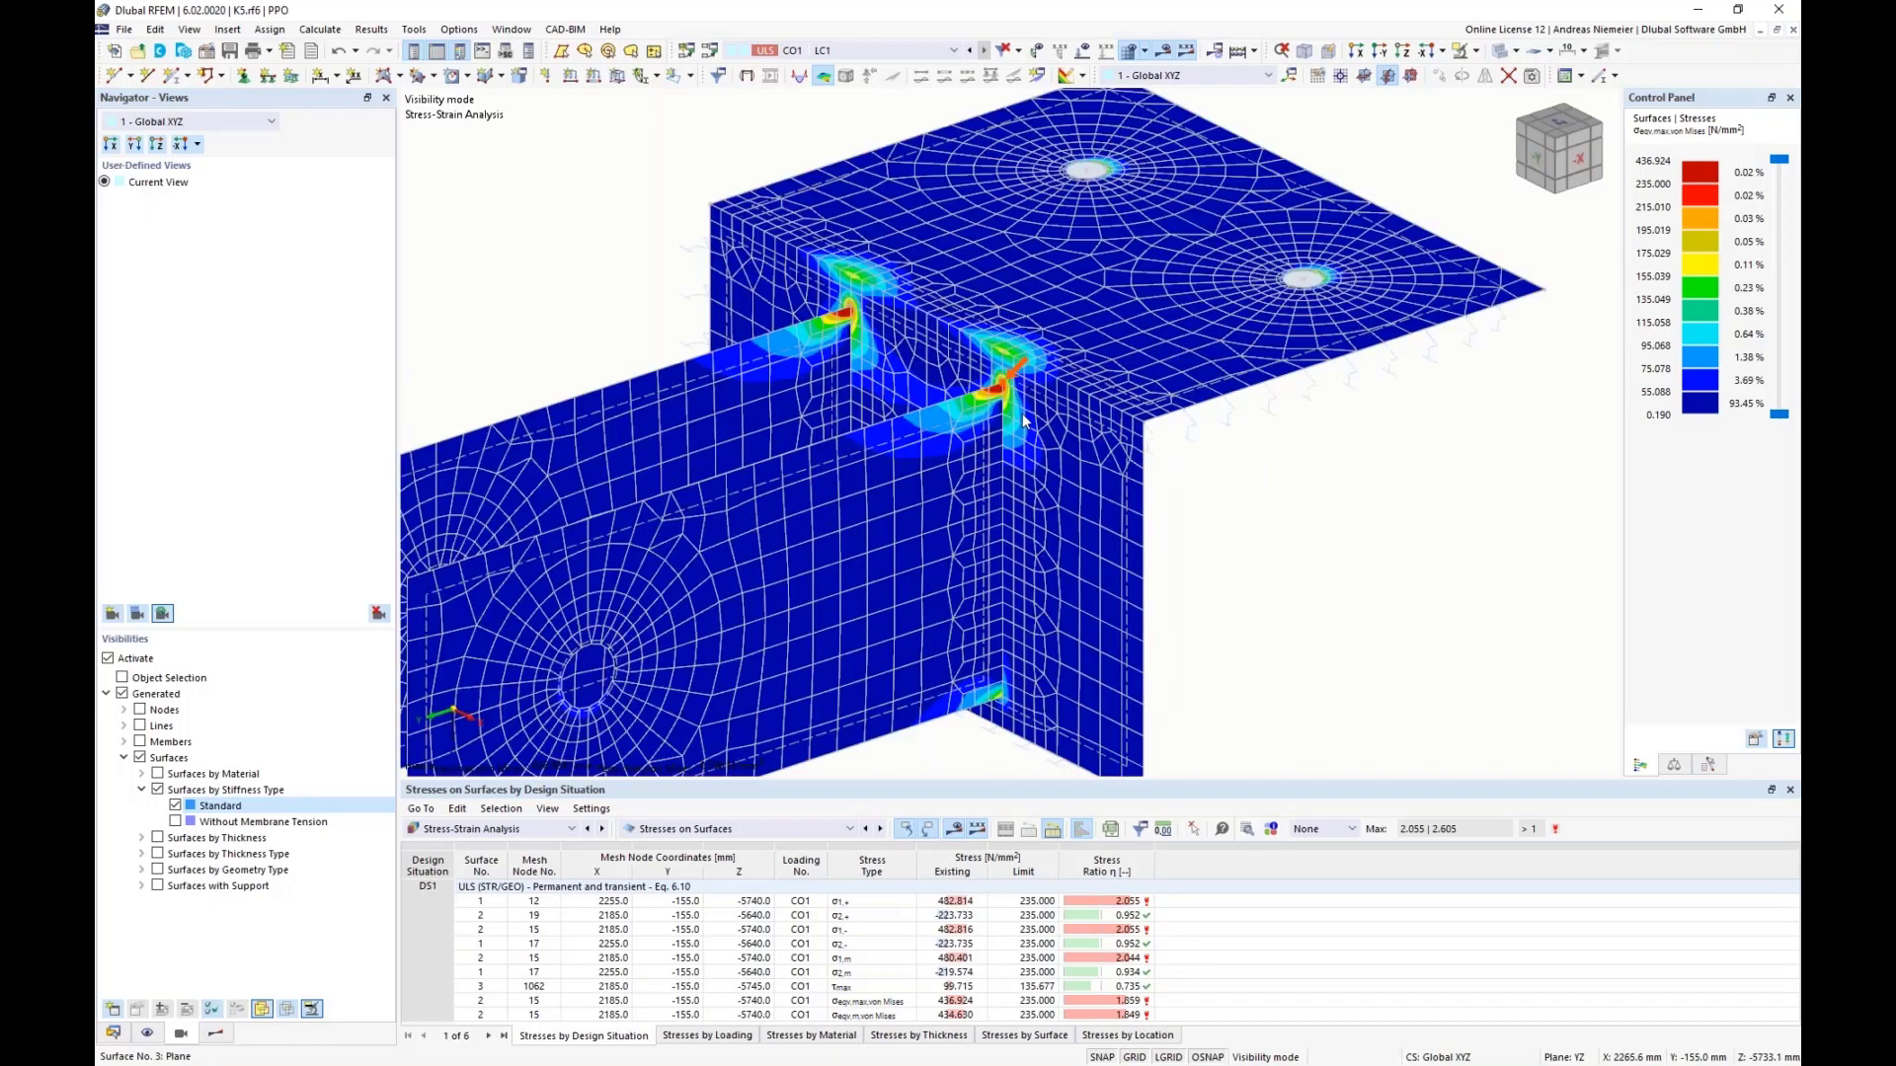
pyautogui.scroll(-6, 1473, 345)
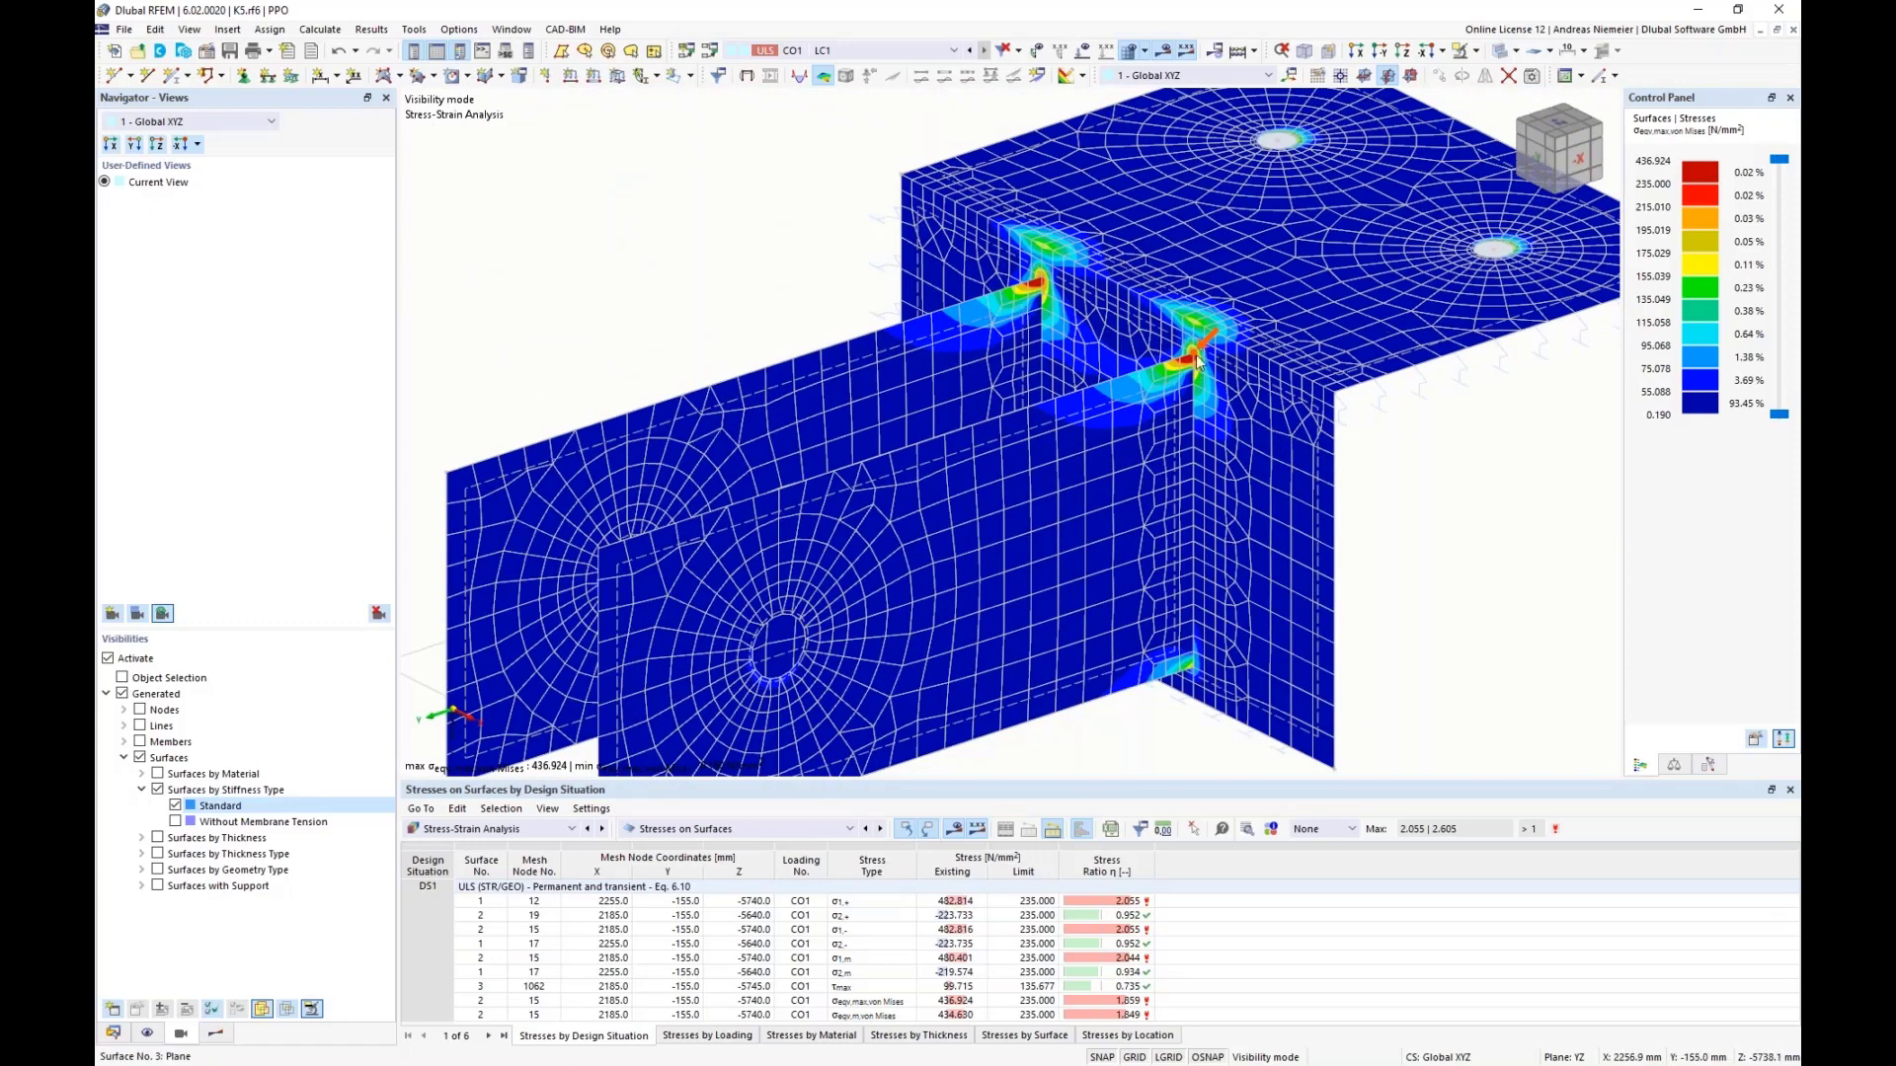
pyautogui.scroll(-5, 1202, 350)
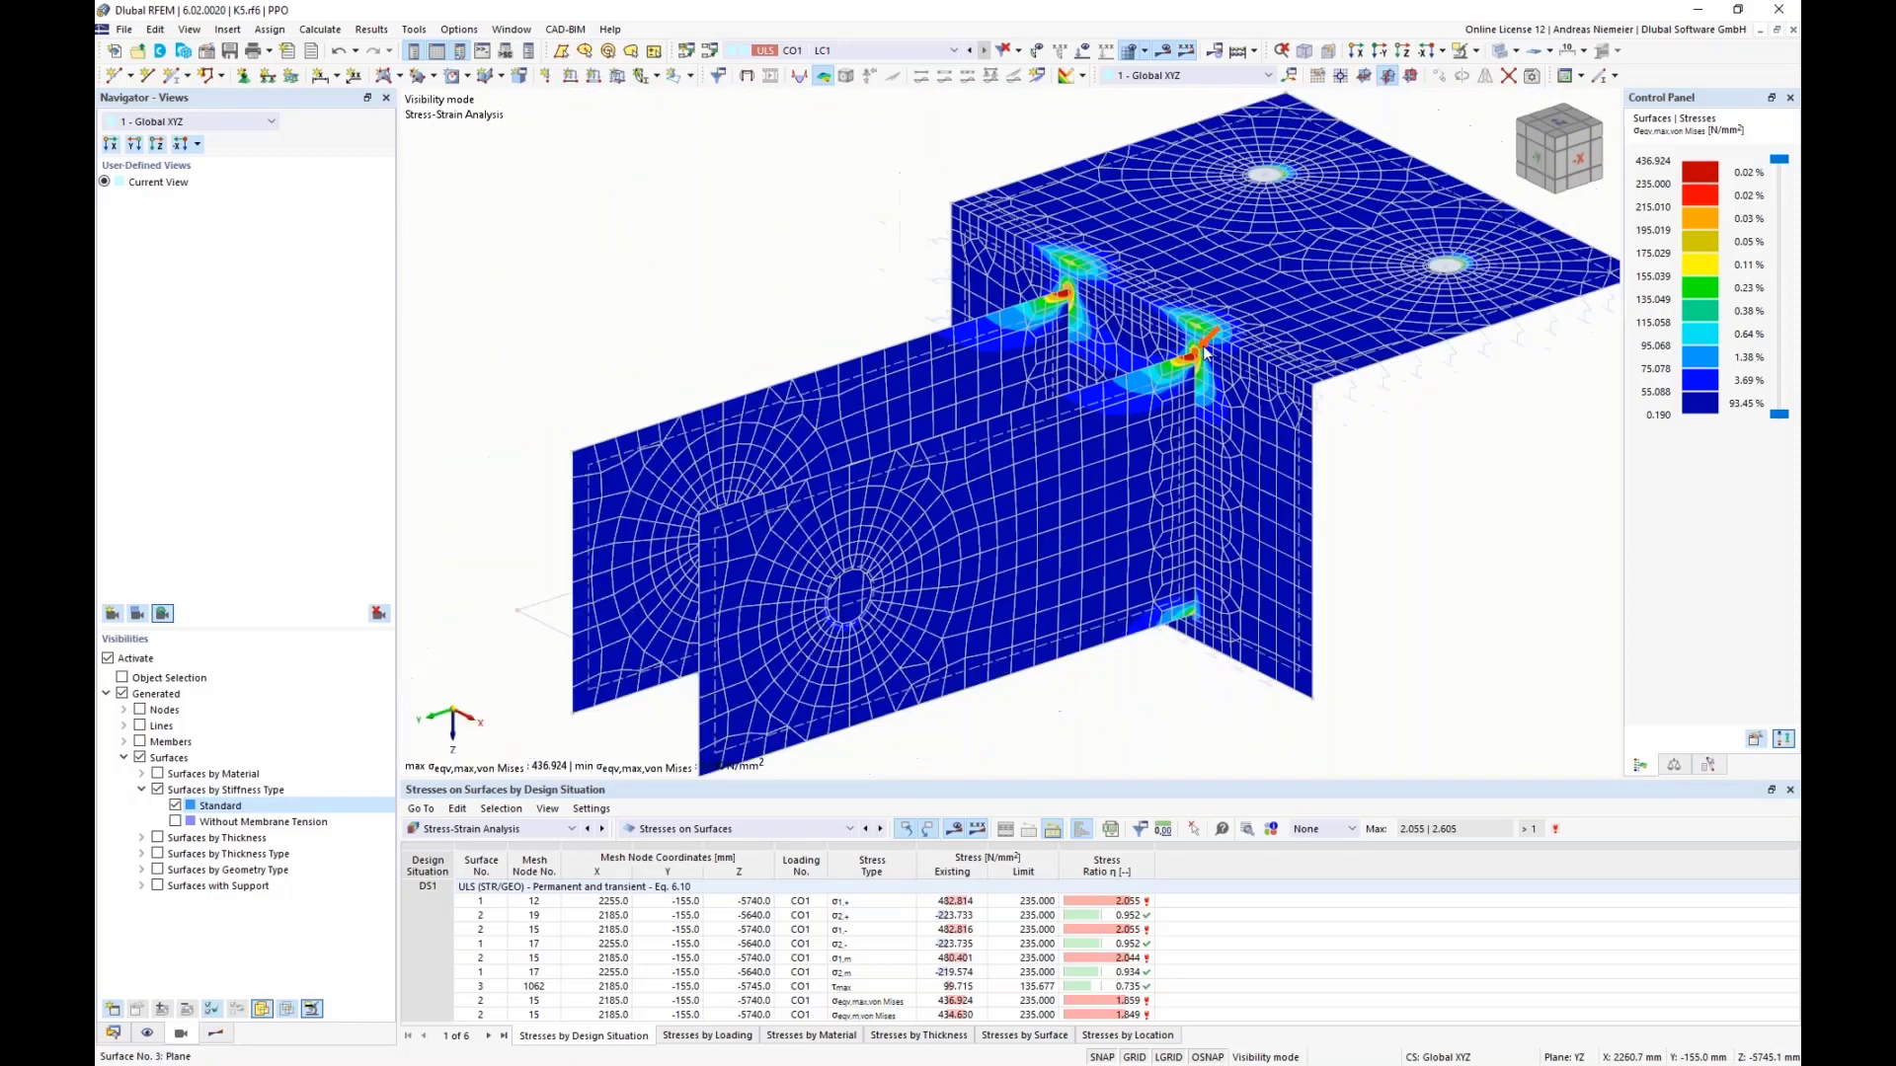
pyautogui.keyDown('ctrl'); pyautogui.moveTo(1113, 387); pyautogui.dragTo(1208, 370, button='middle'); pyautogui.keyUp('ctrl')
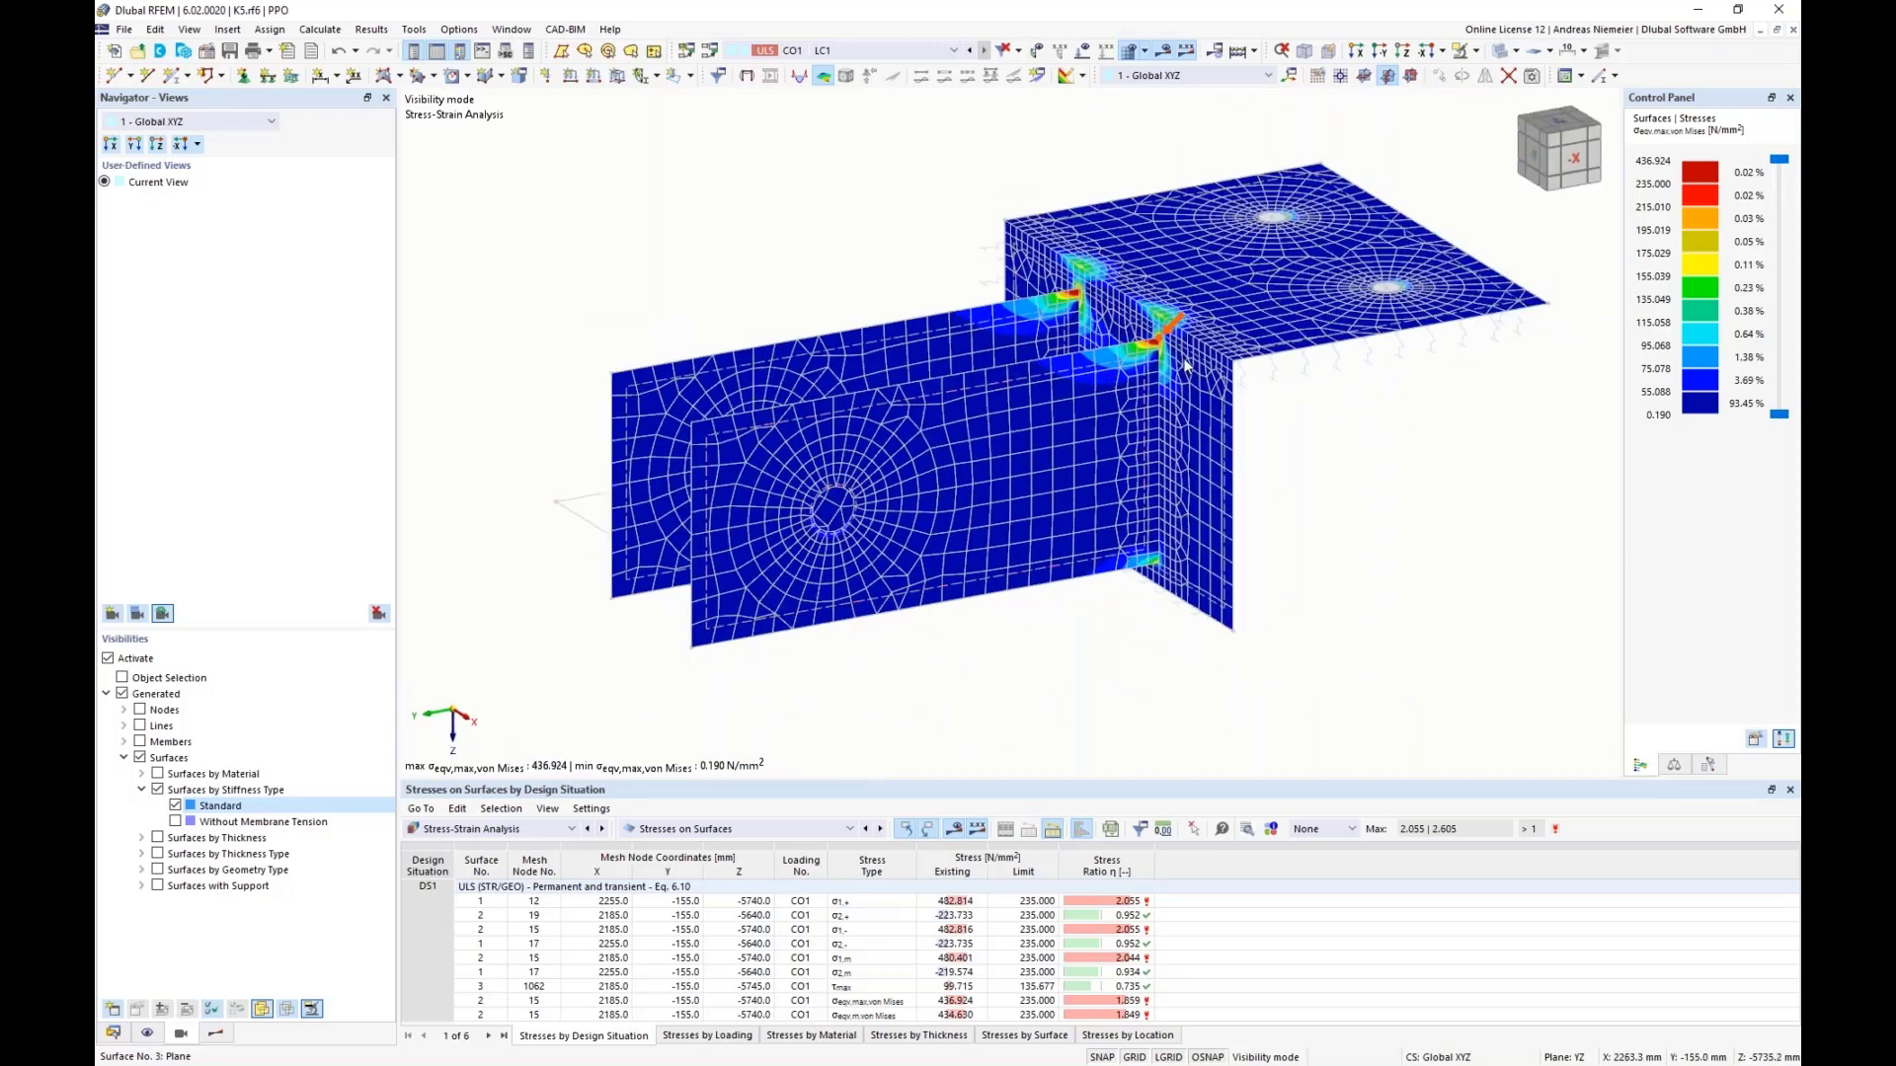
pyautogui.keyDown('ctrl'); pyautogui.moveTo(1319, 436); pyautogui.dragTo(1325, 460, button='middle'); pyautogui.keyUp('ctrl')
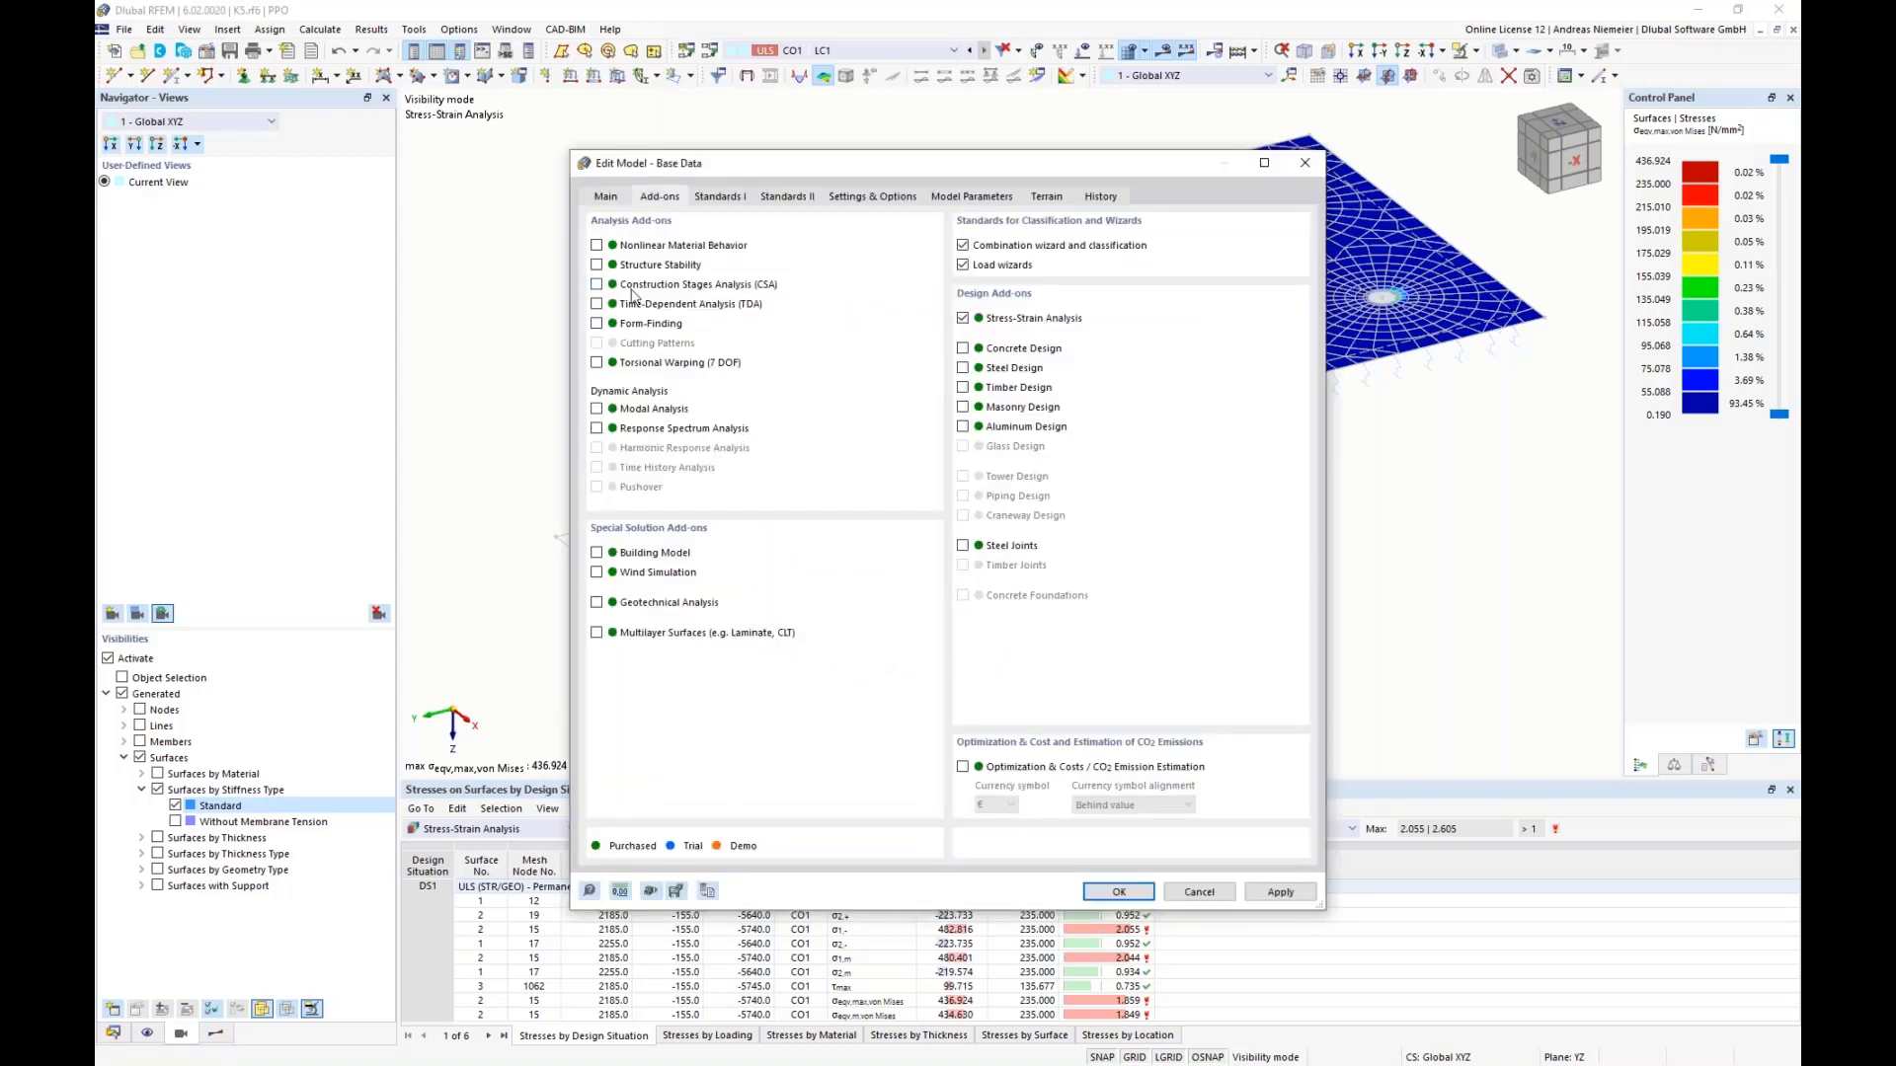
# Step: Activate the Nonlinear Material Behavior add-on and display the table of the structure's materials
pyautogui.click(1118, 891)
pyautogui.click(519, 829)
pyautogui.click(521, 847)
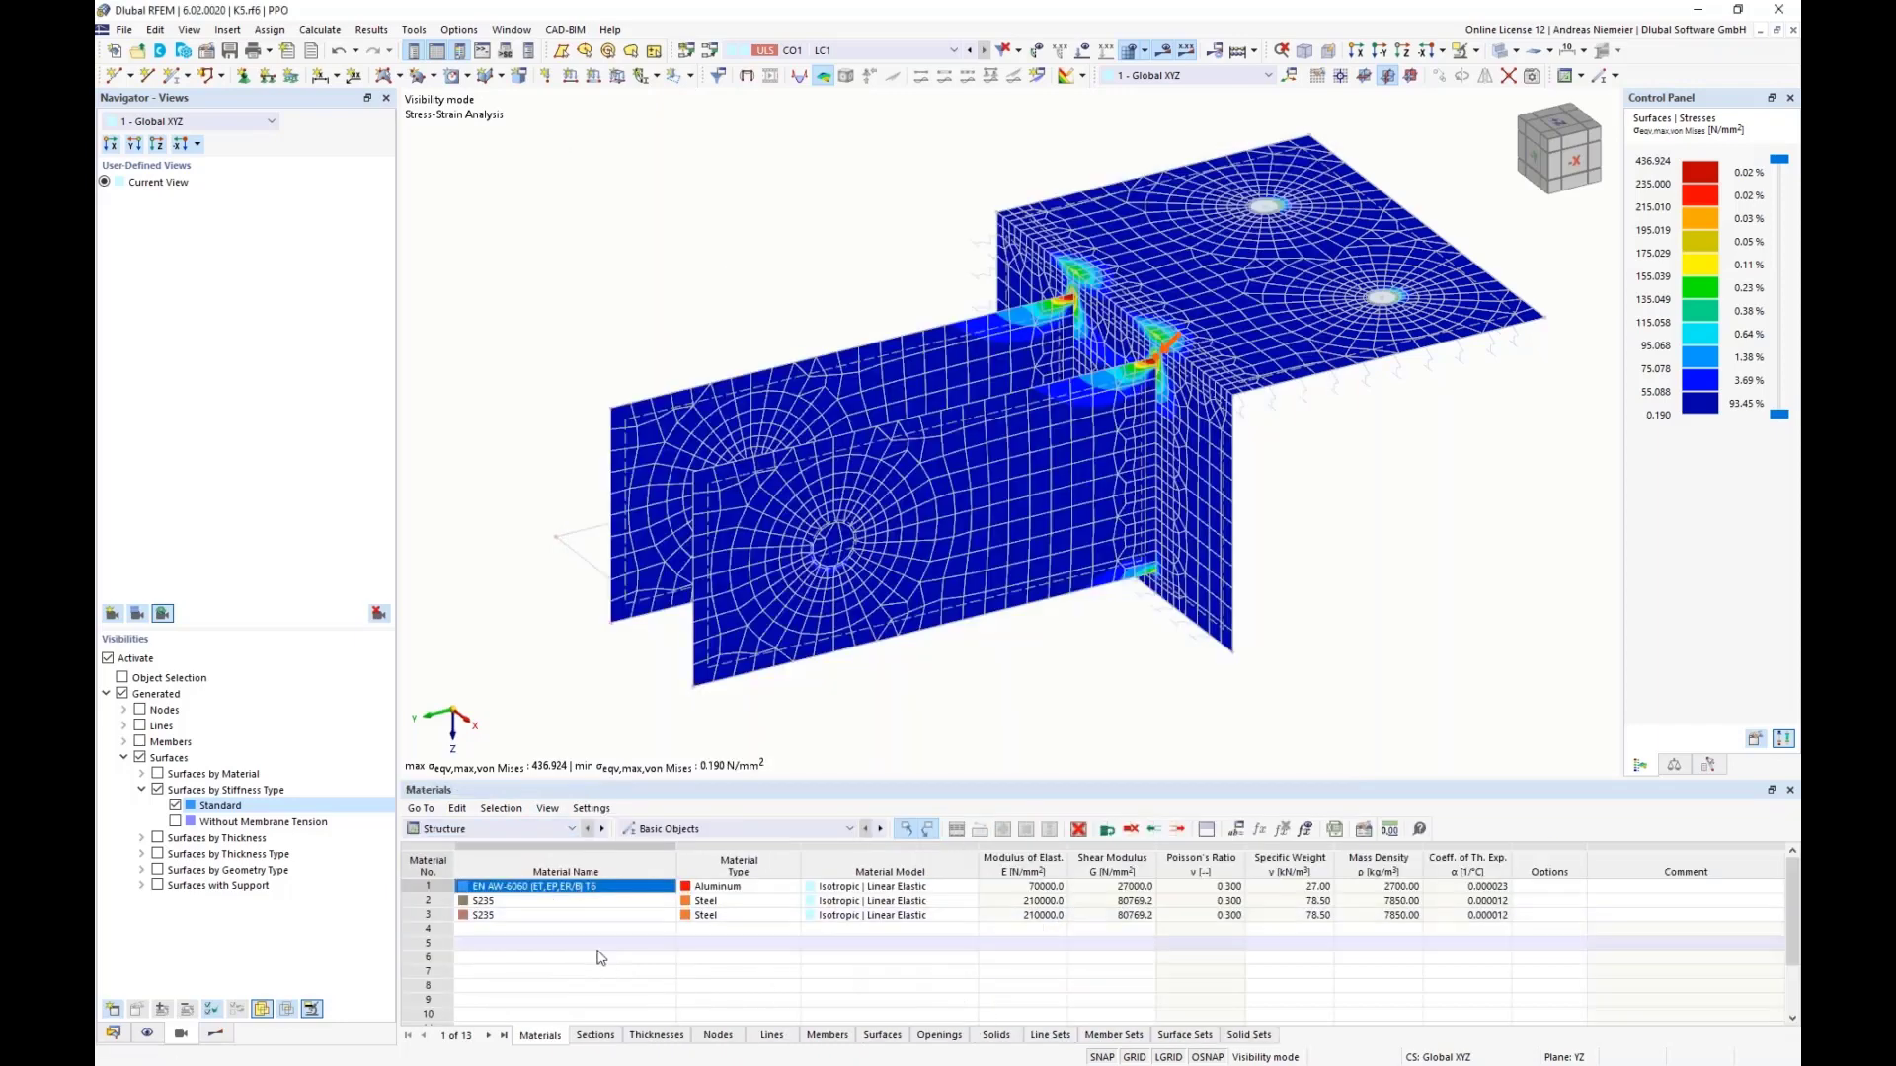
# Step: Set the model of material 2 (S235) to Isotropic | Nonlinear Elastic (Surfaces/Solids), accept deleting the results, and run the stress-strain analysis
pyautogui.click(529, 902)
pyautogui.click(529, 903)
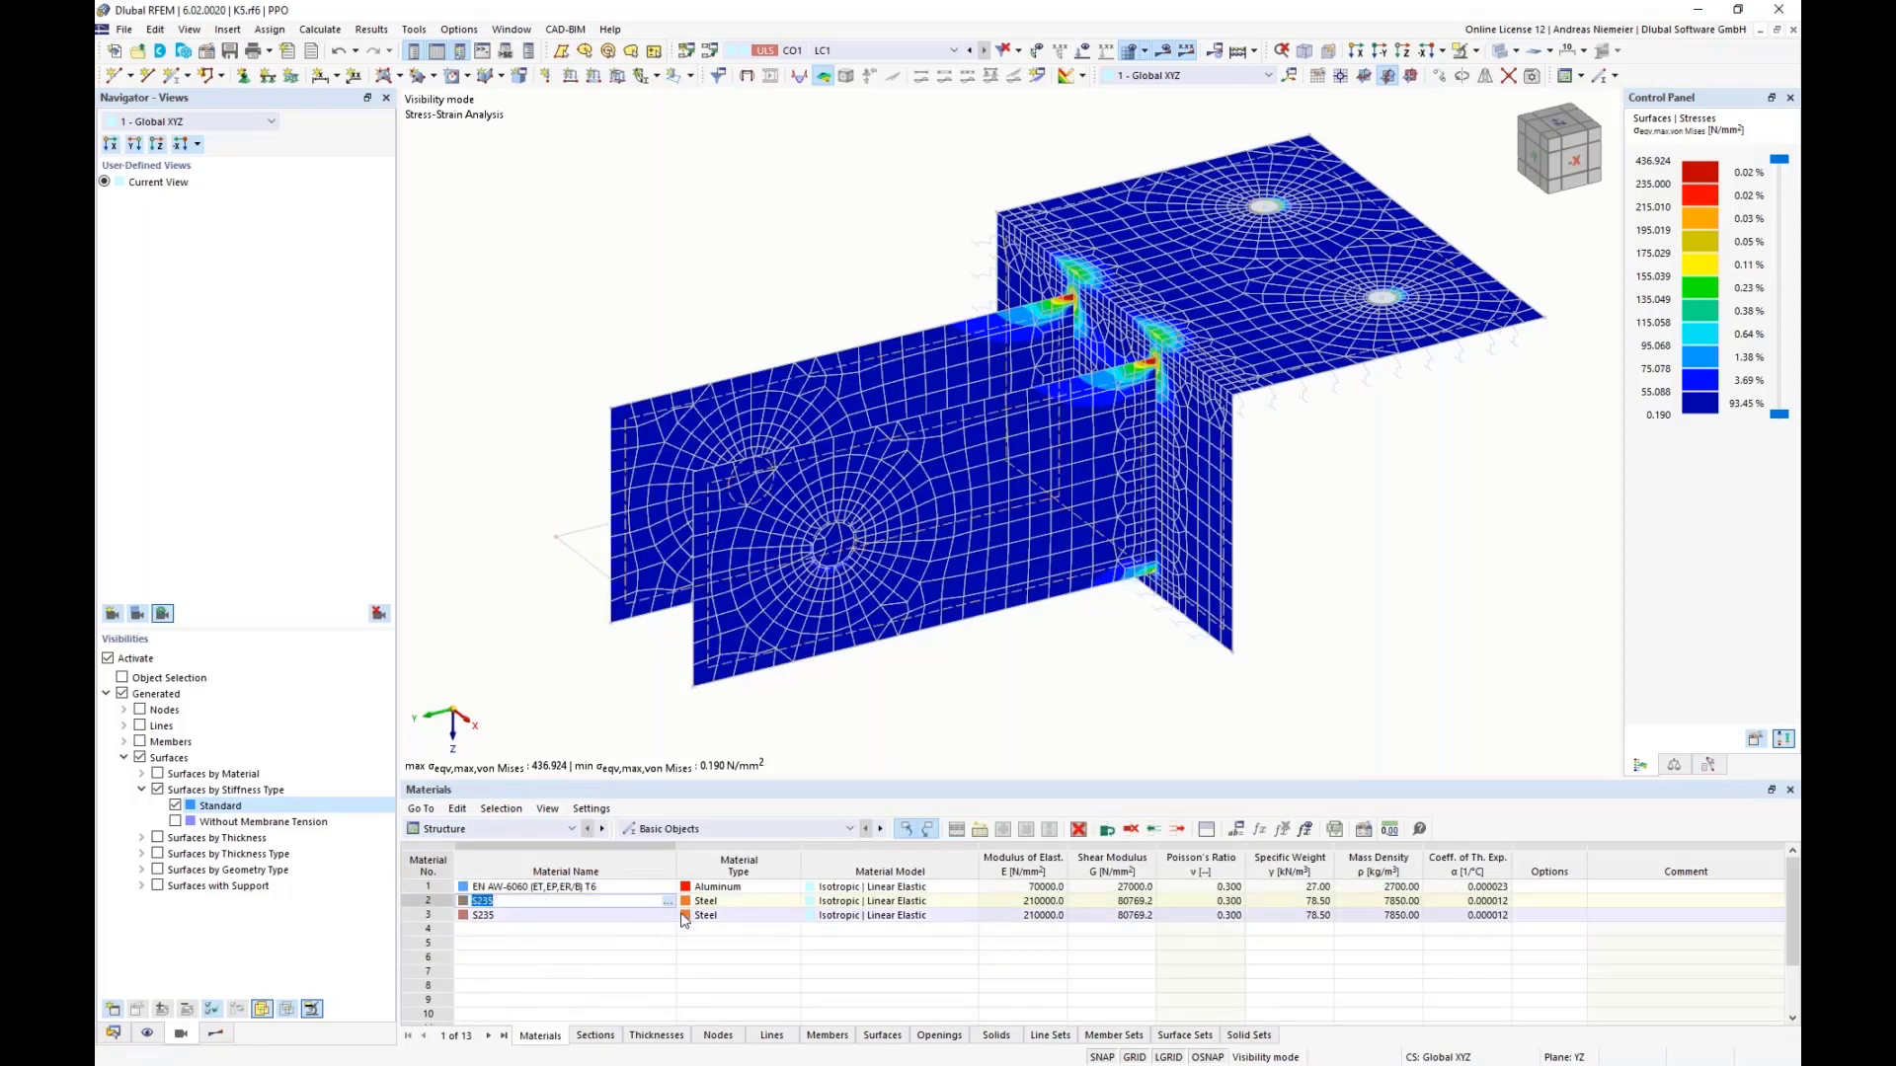
pyautogui.click(911, 901)
pyautogui.click(970, 902)
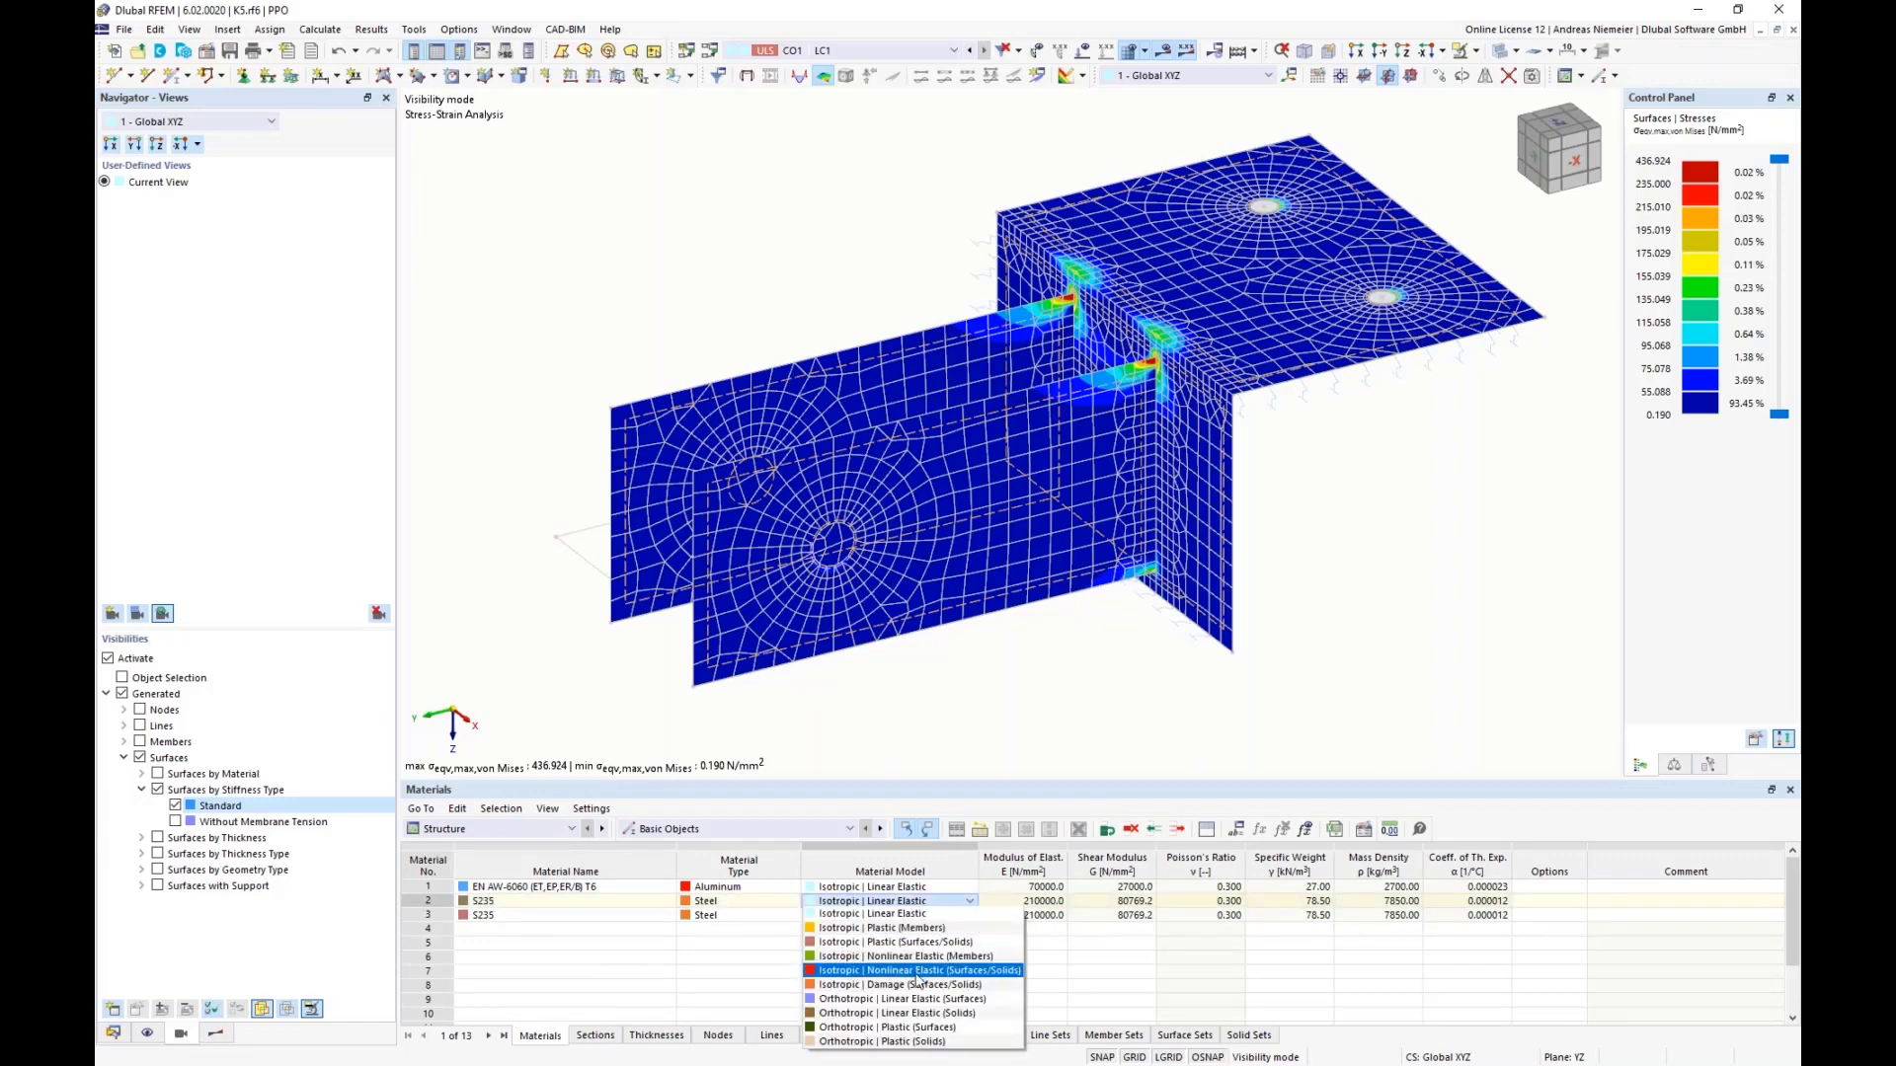
pyautogui.press('Escape')
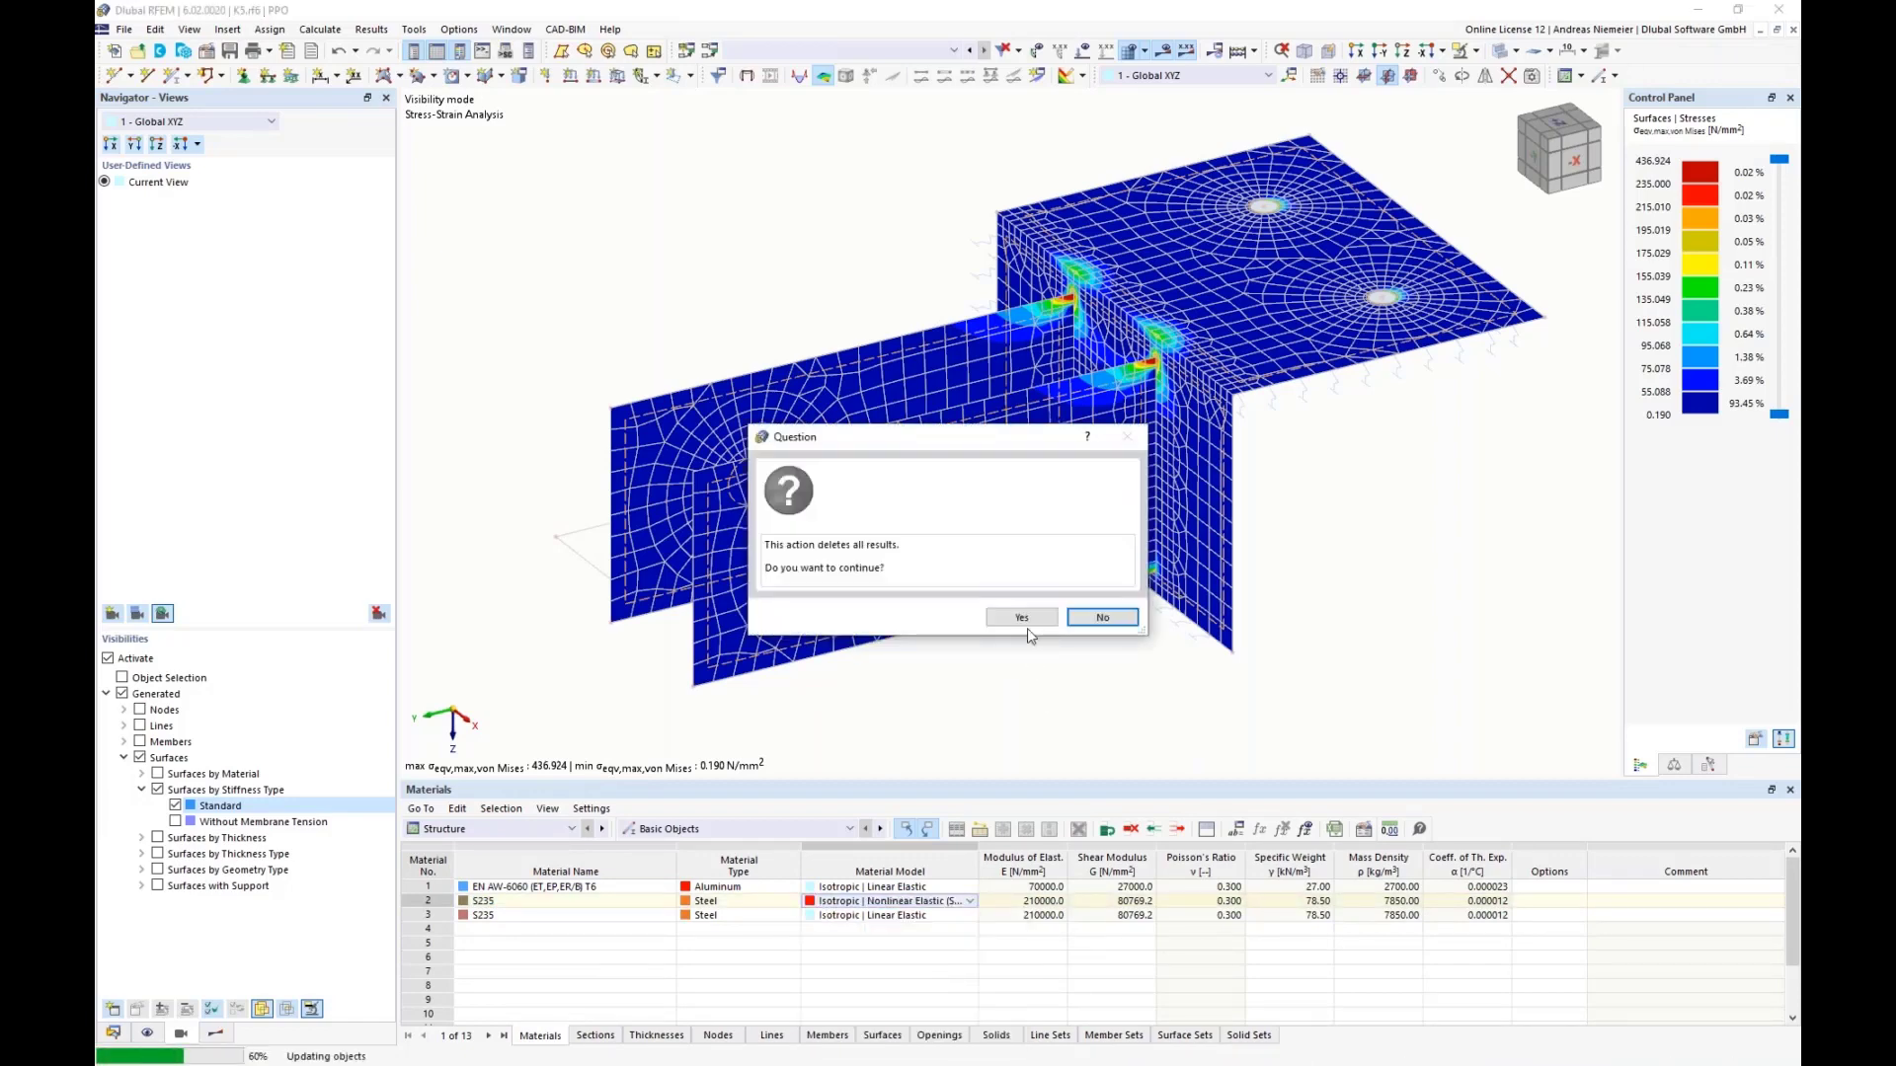
pyautogui.click(1023, 619)
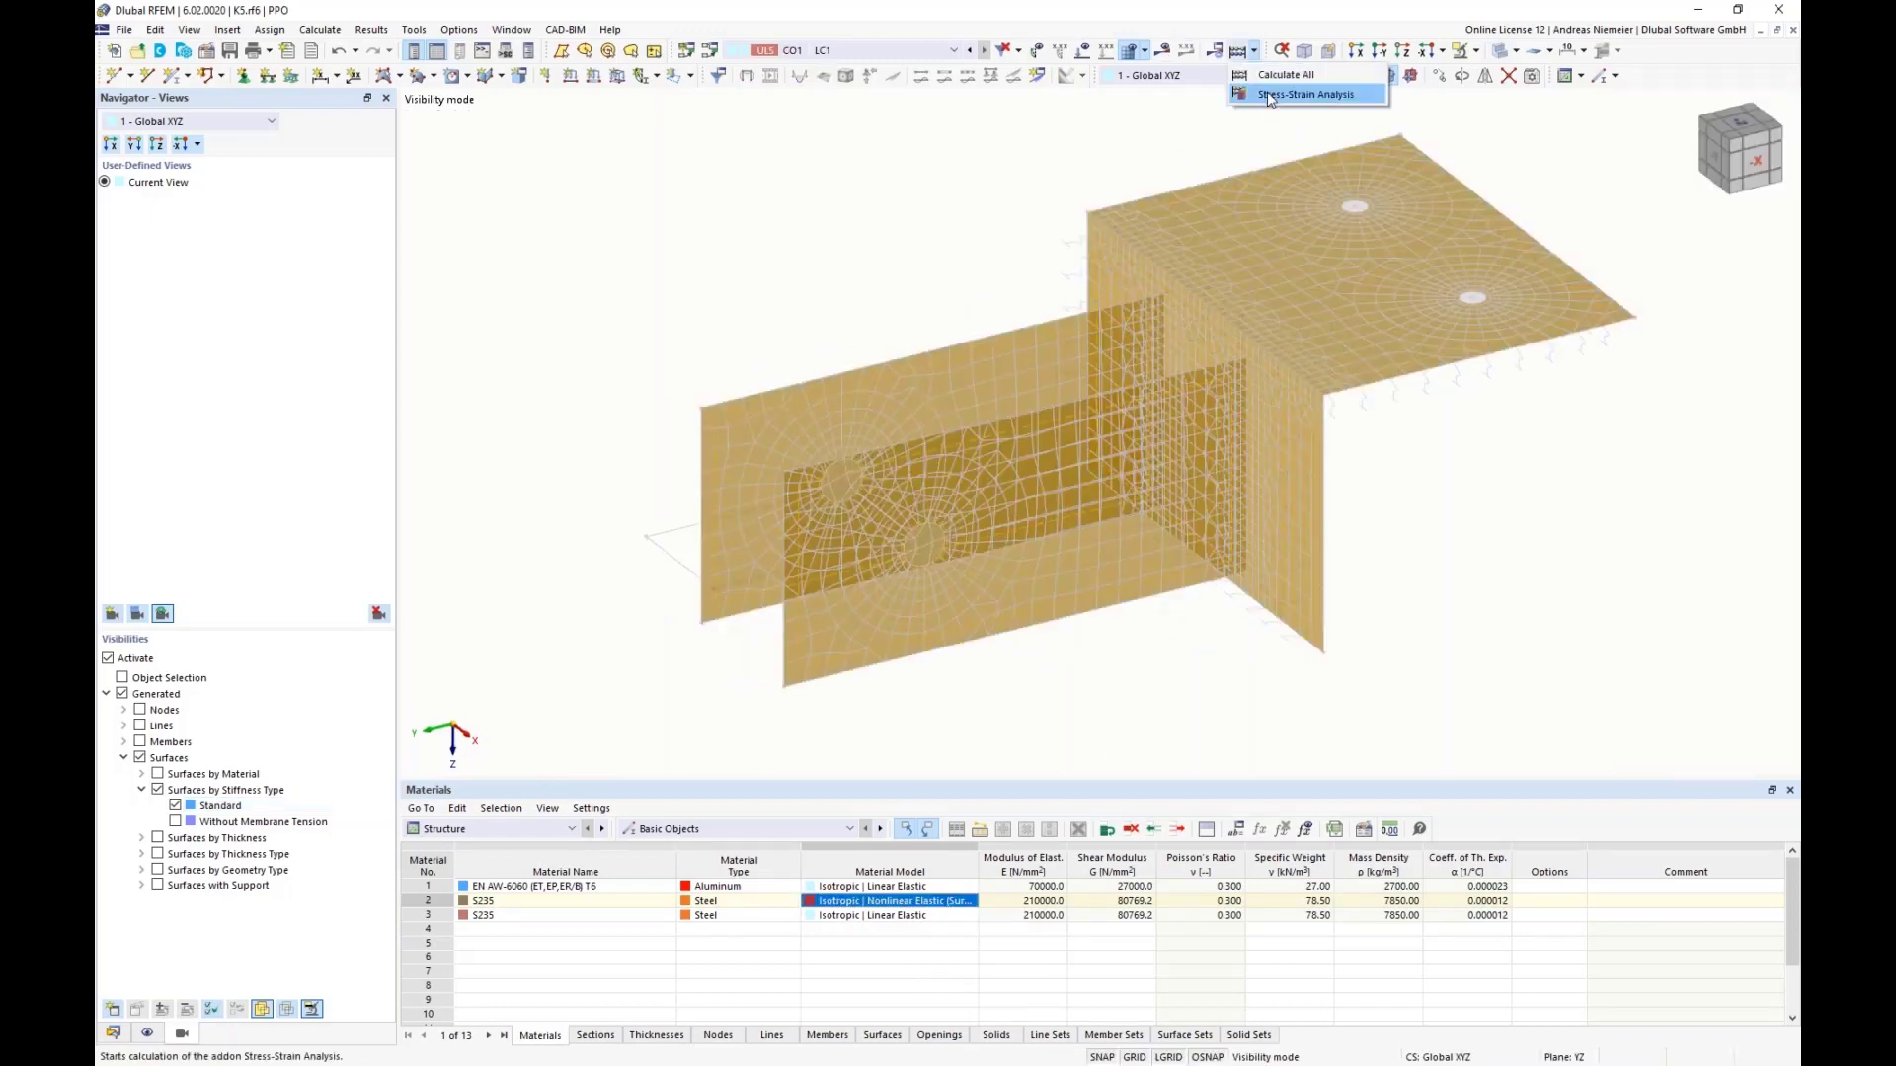
pyautogui.hotkey('ctrl', 'F5')
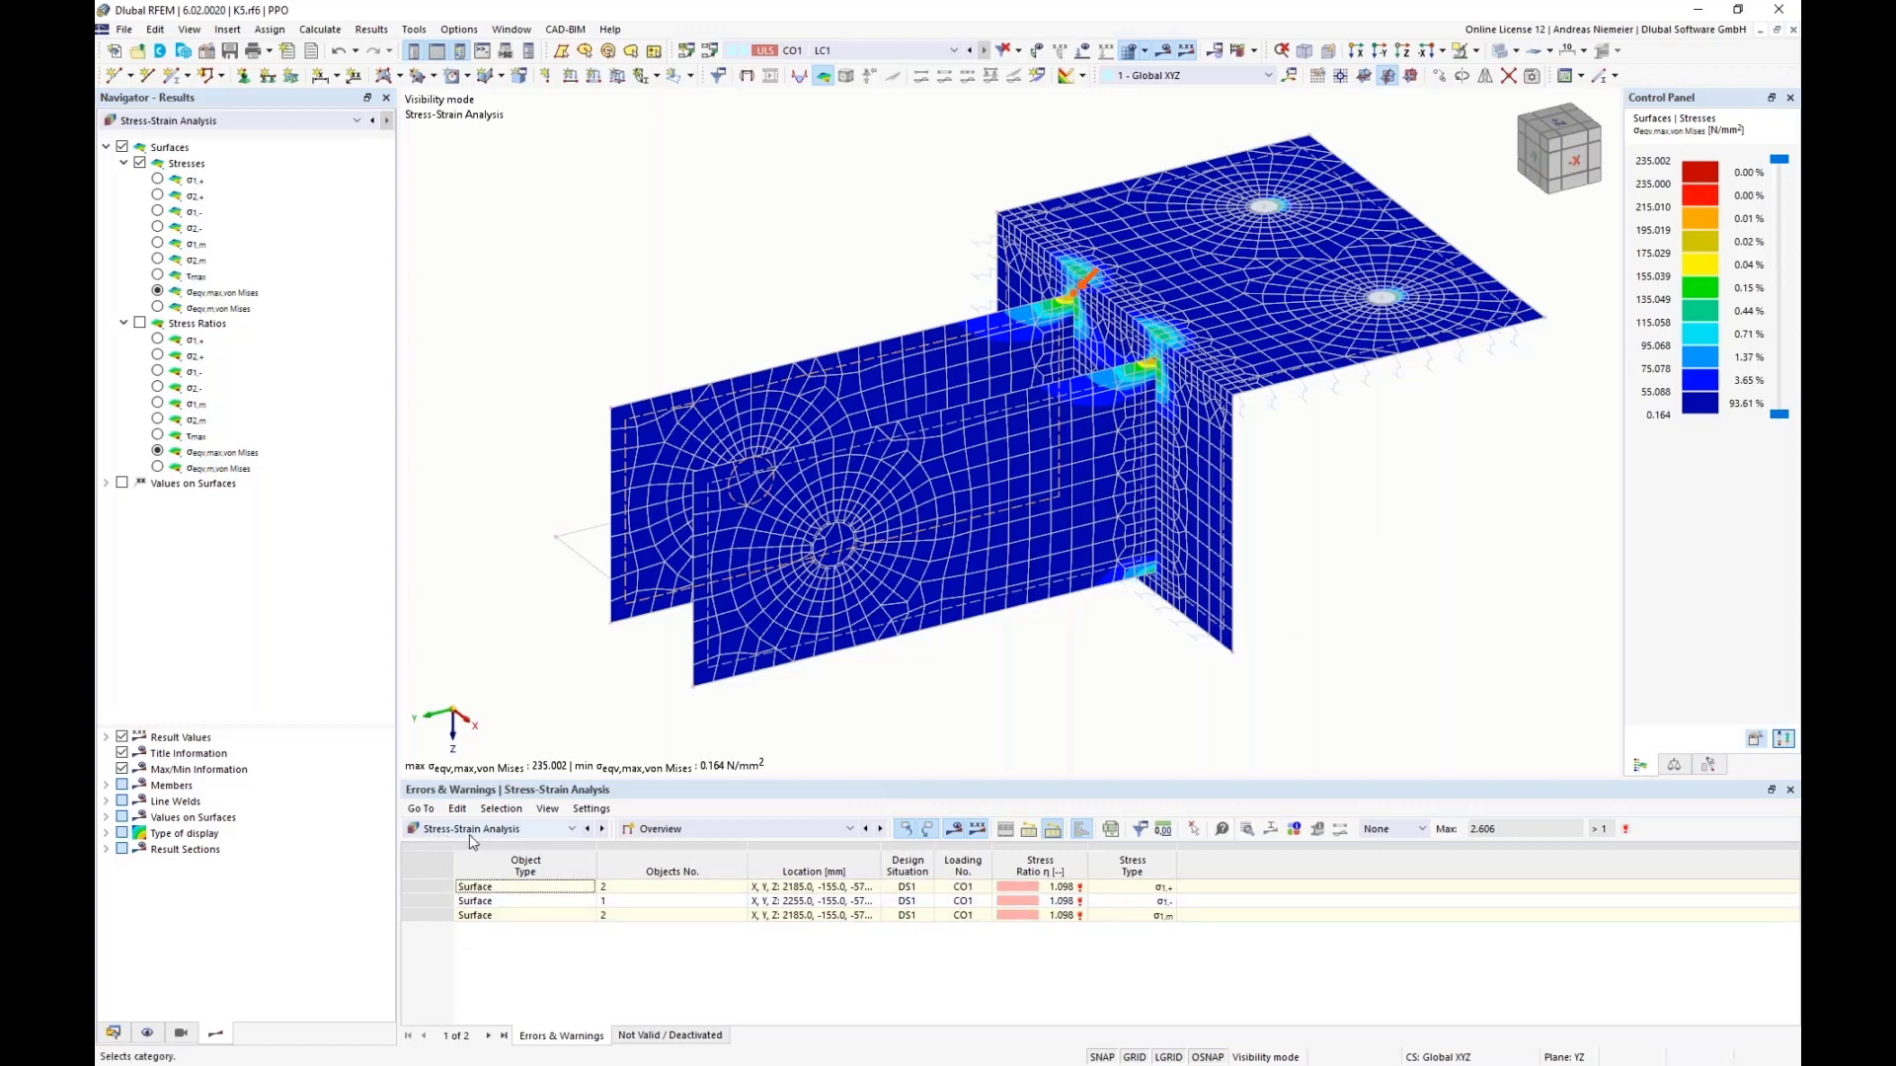
# Step: Enable strain analysis in the global settings of the Stress-Strain Analysis and accept deleting its results
pyautogui.click(660, 829)
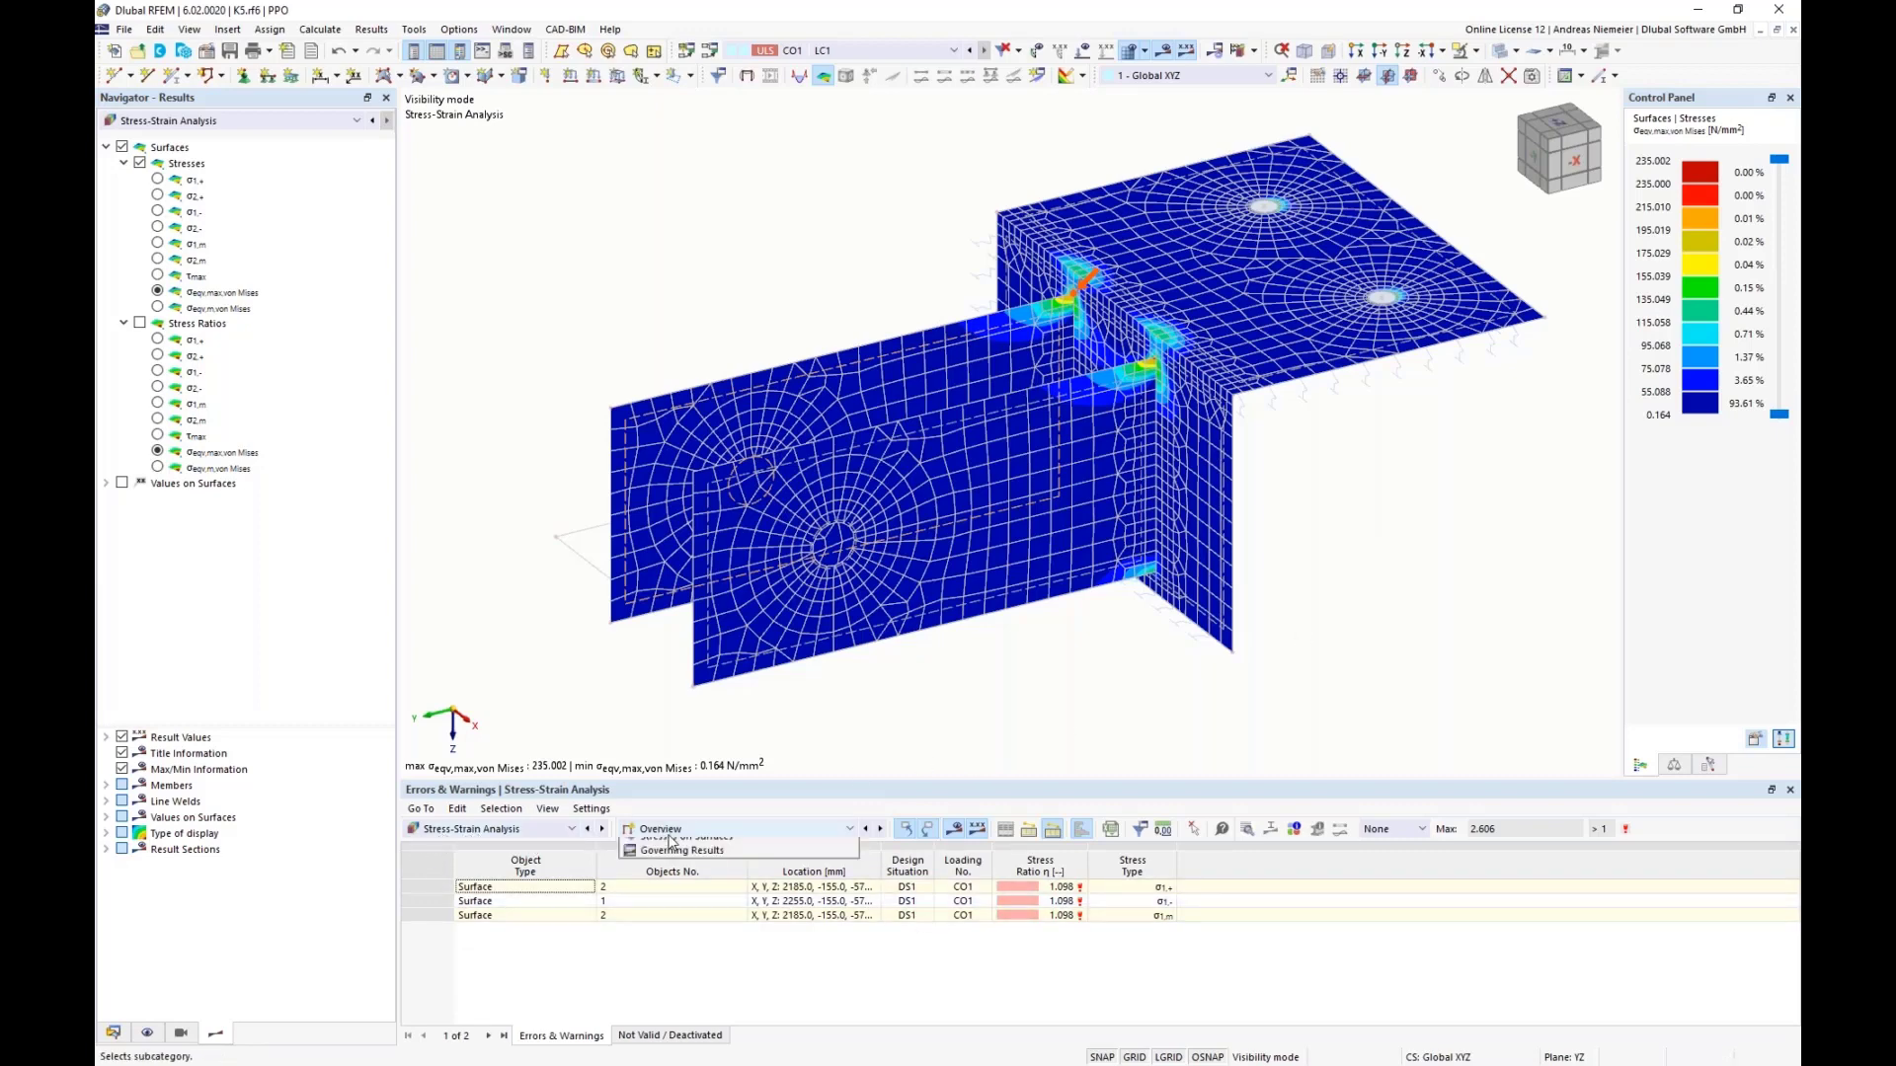
pyautogui.click(652, 845)
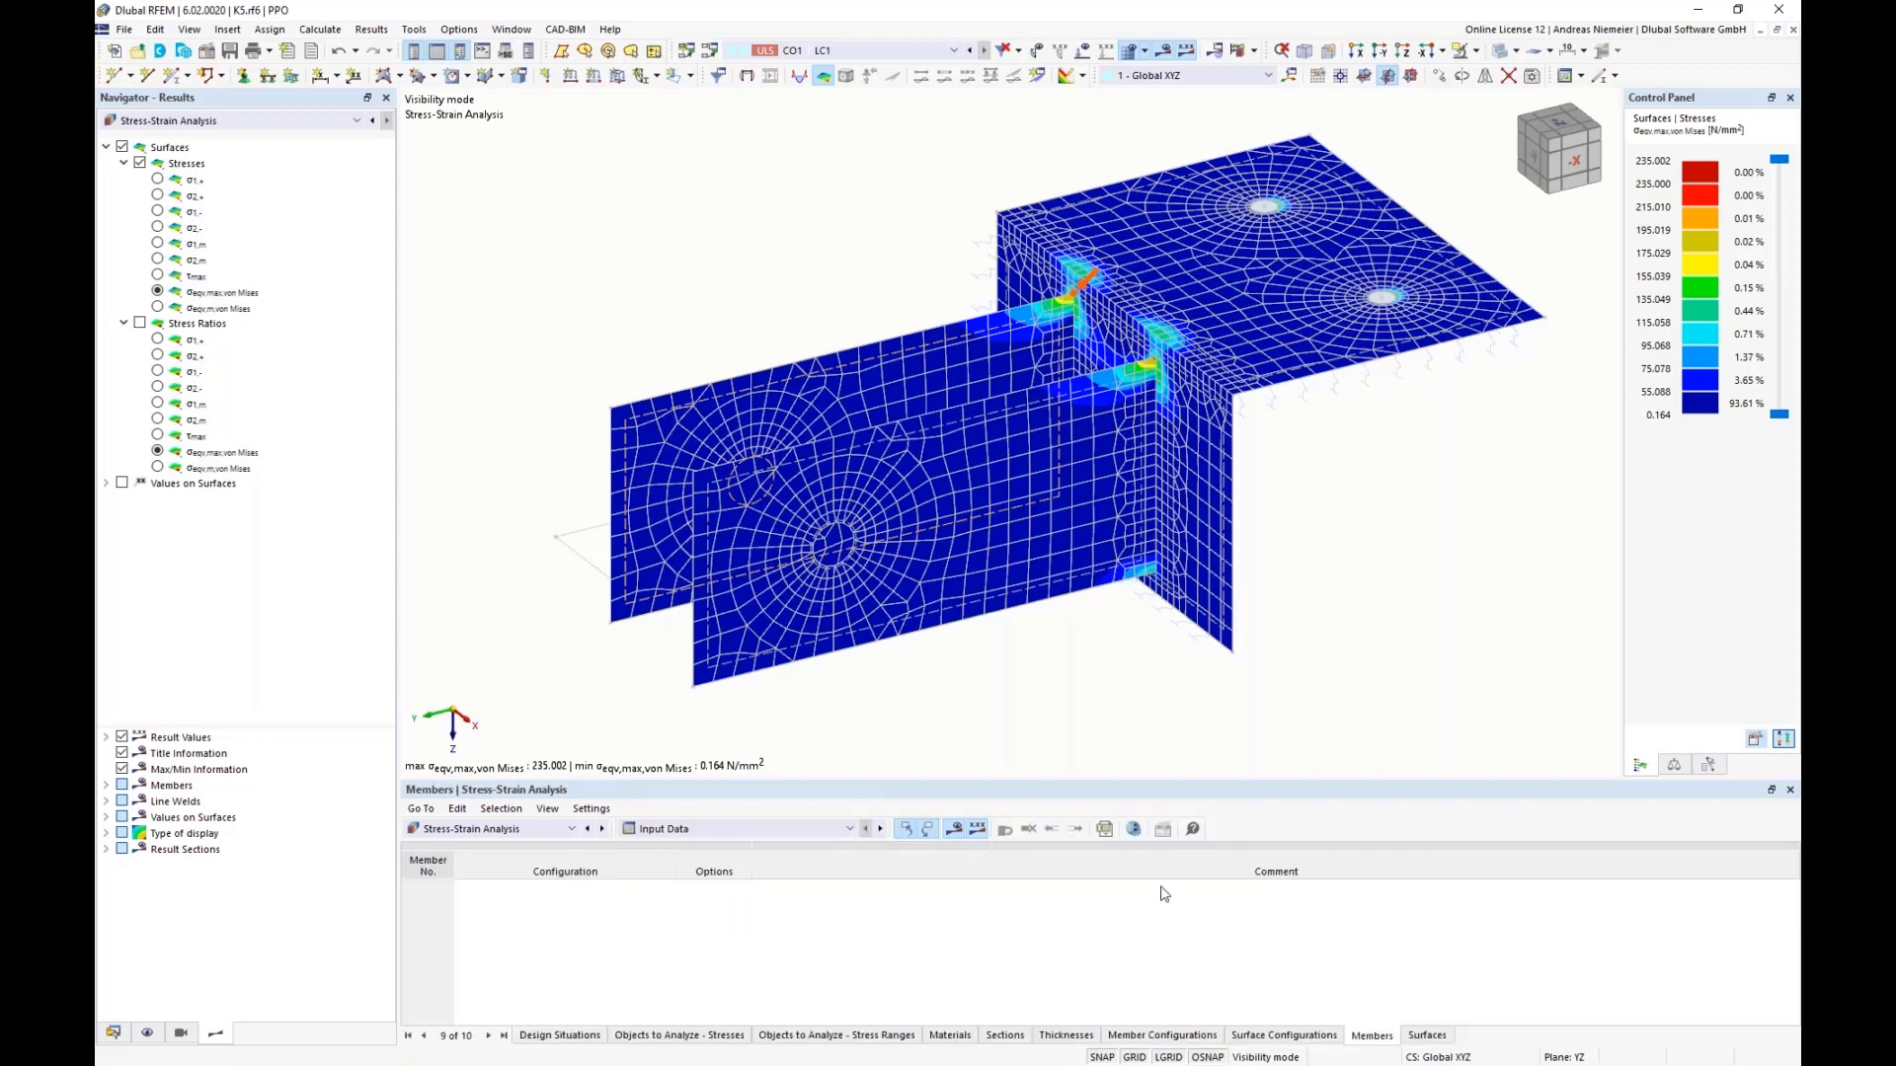
pyautogui.click(1133, 830)
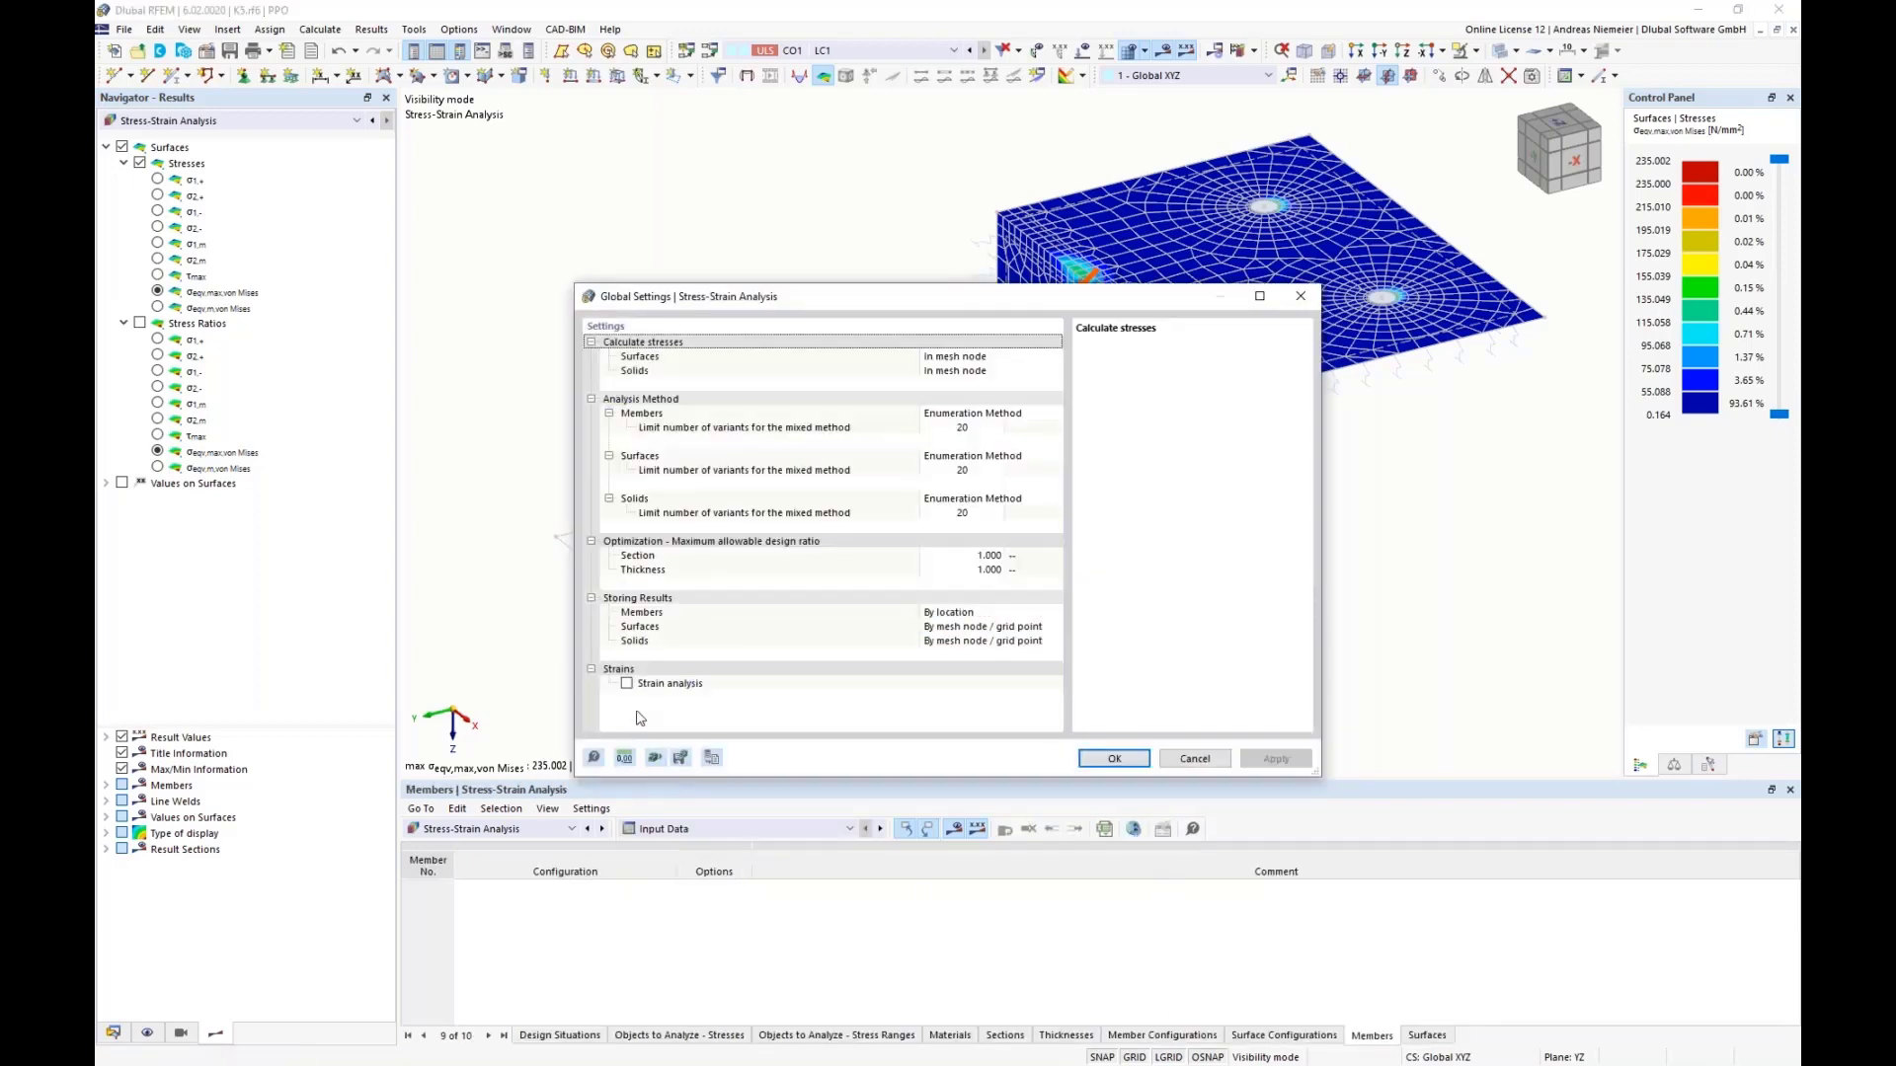
pyautogui.click(625, 683)
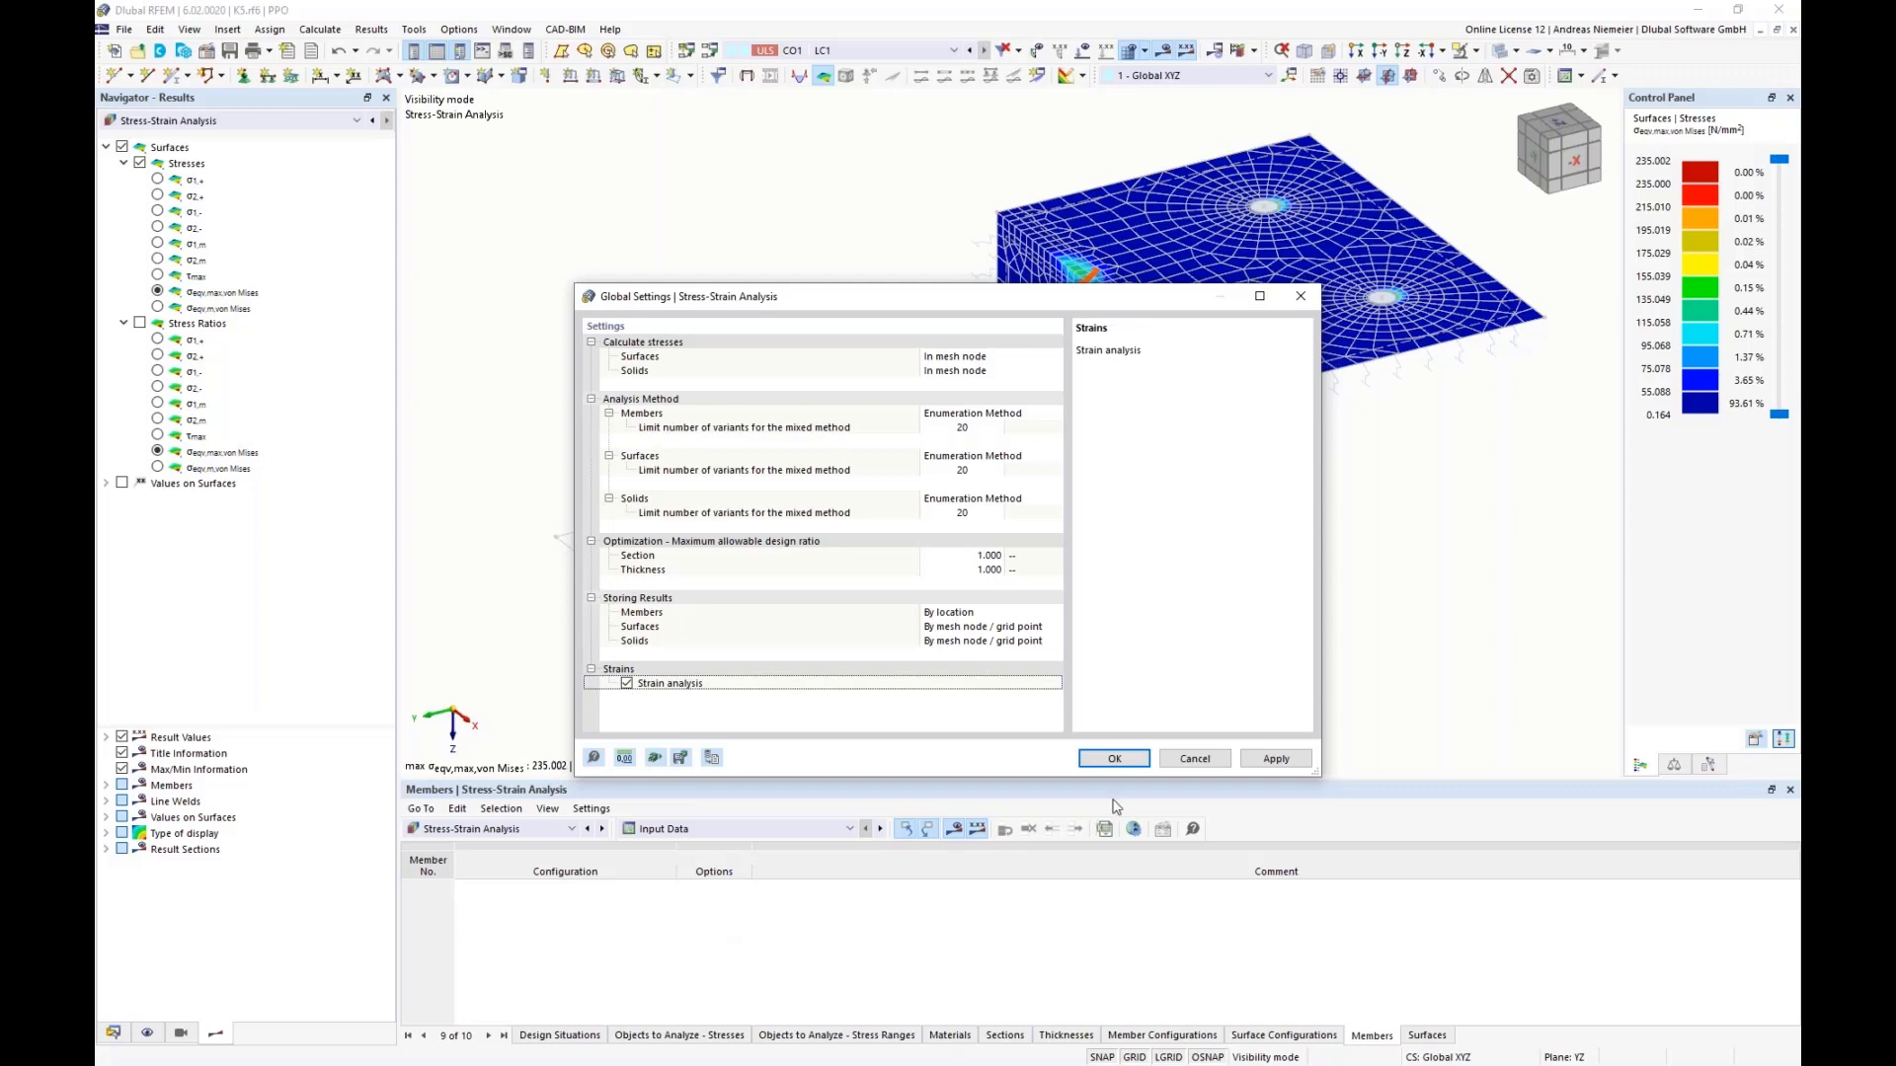
pyautogui.click(1119, 759)
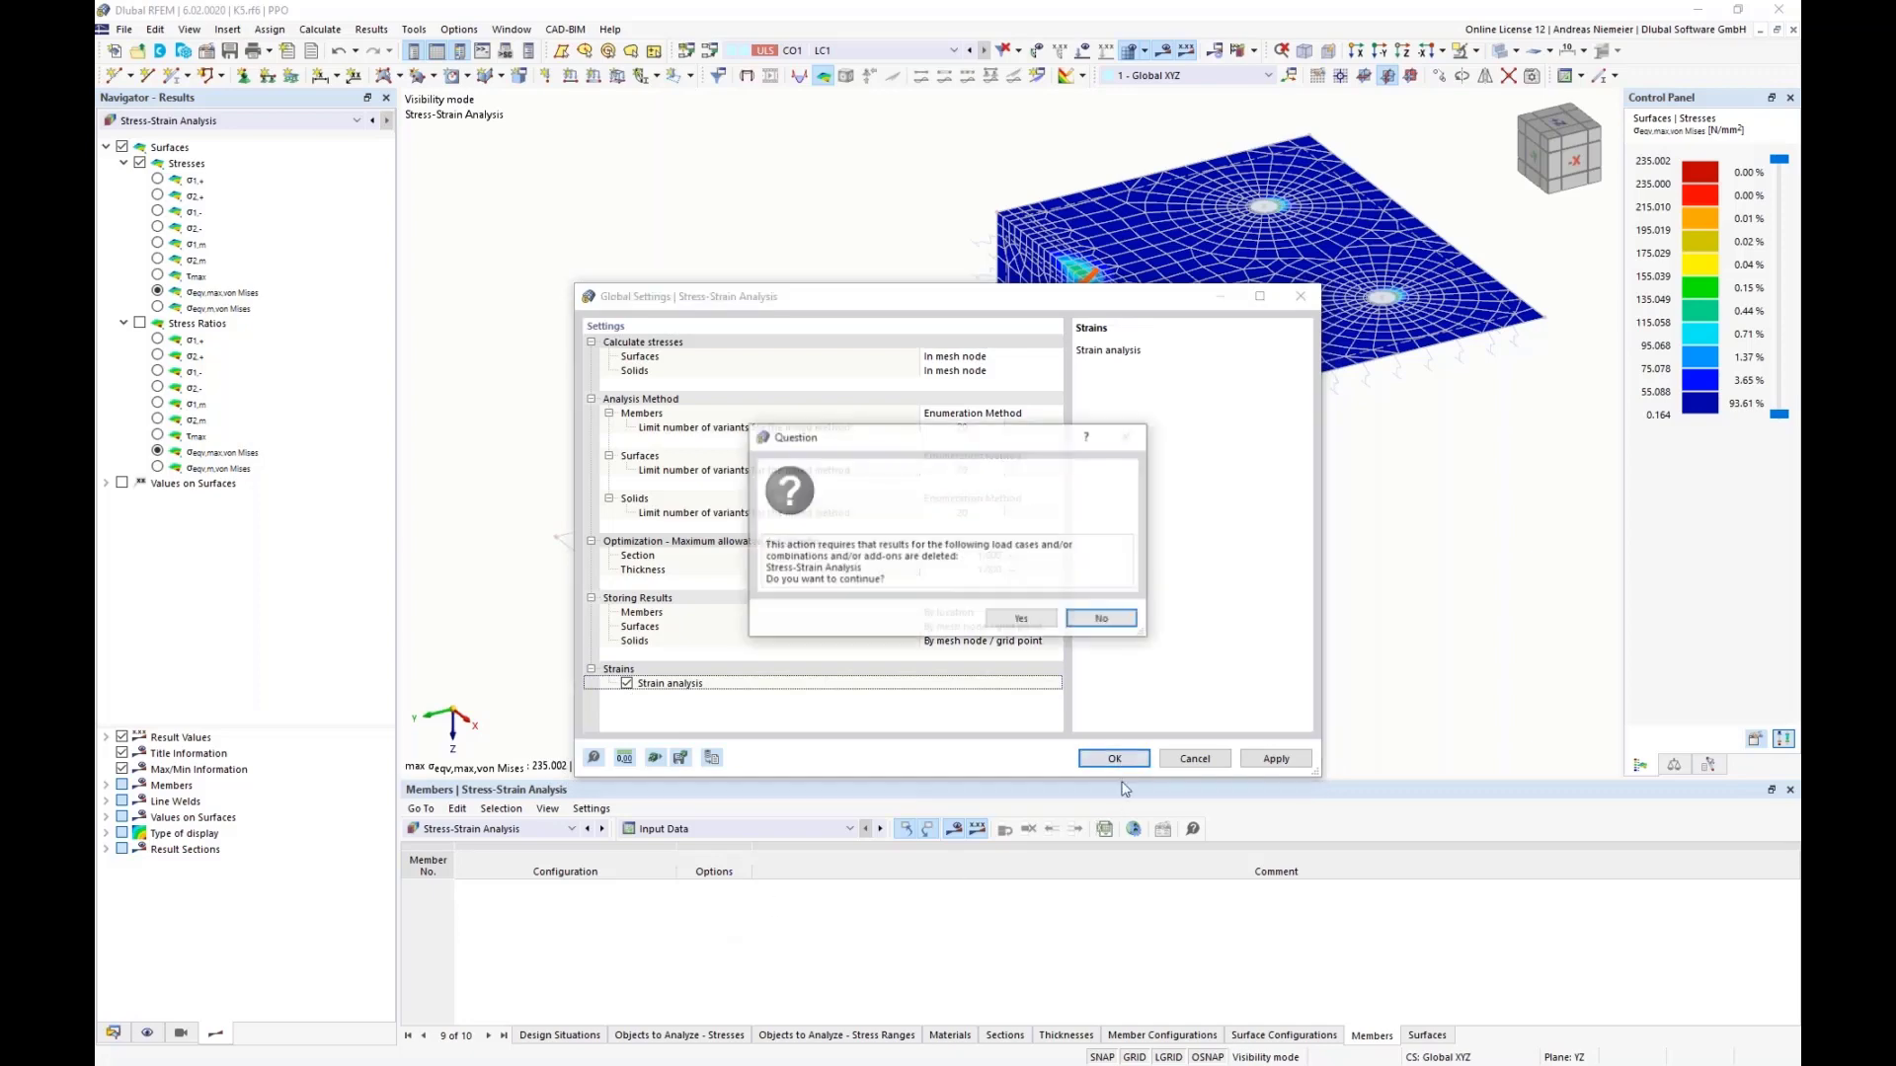
pyautogui.click(1017, 622)
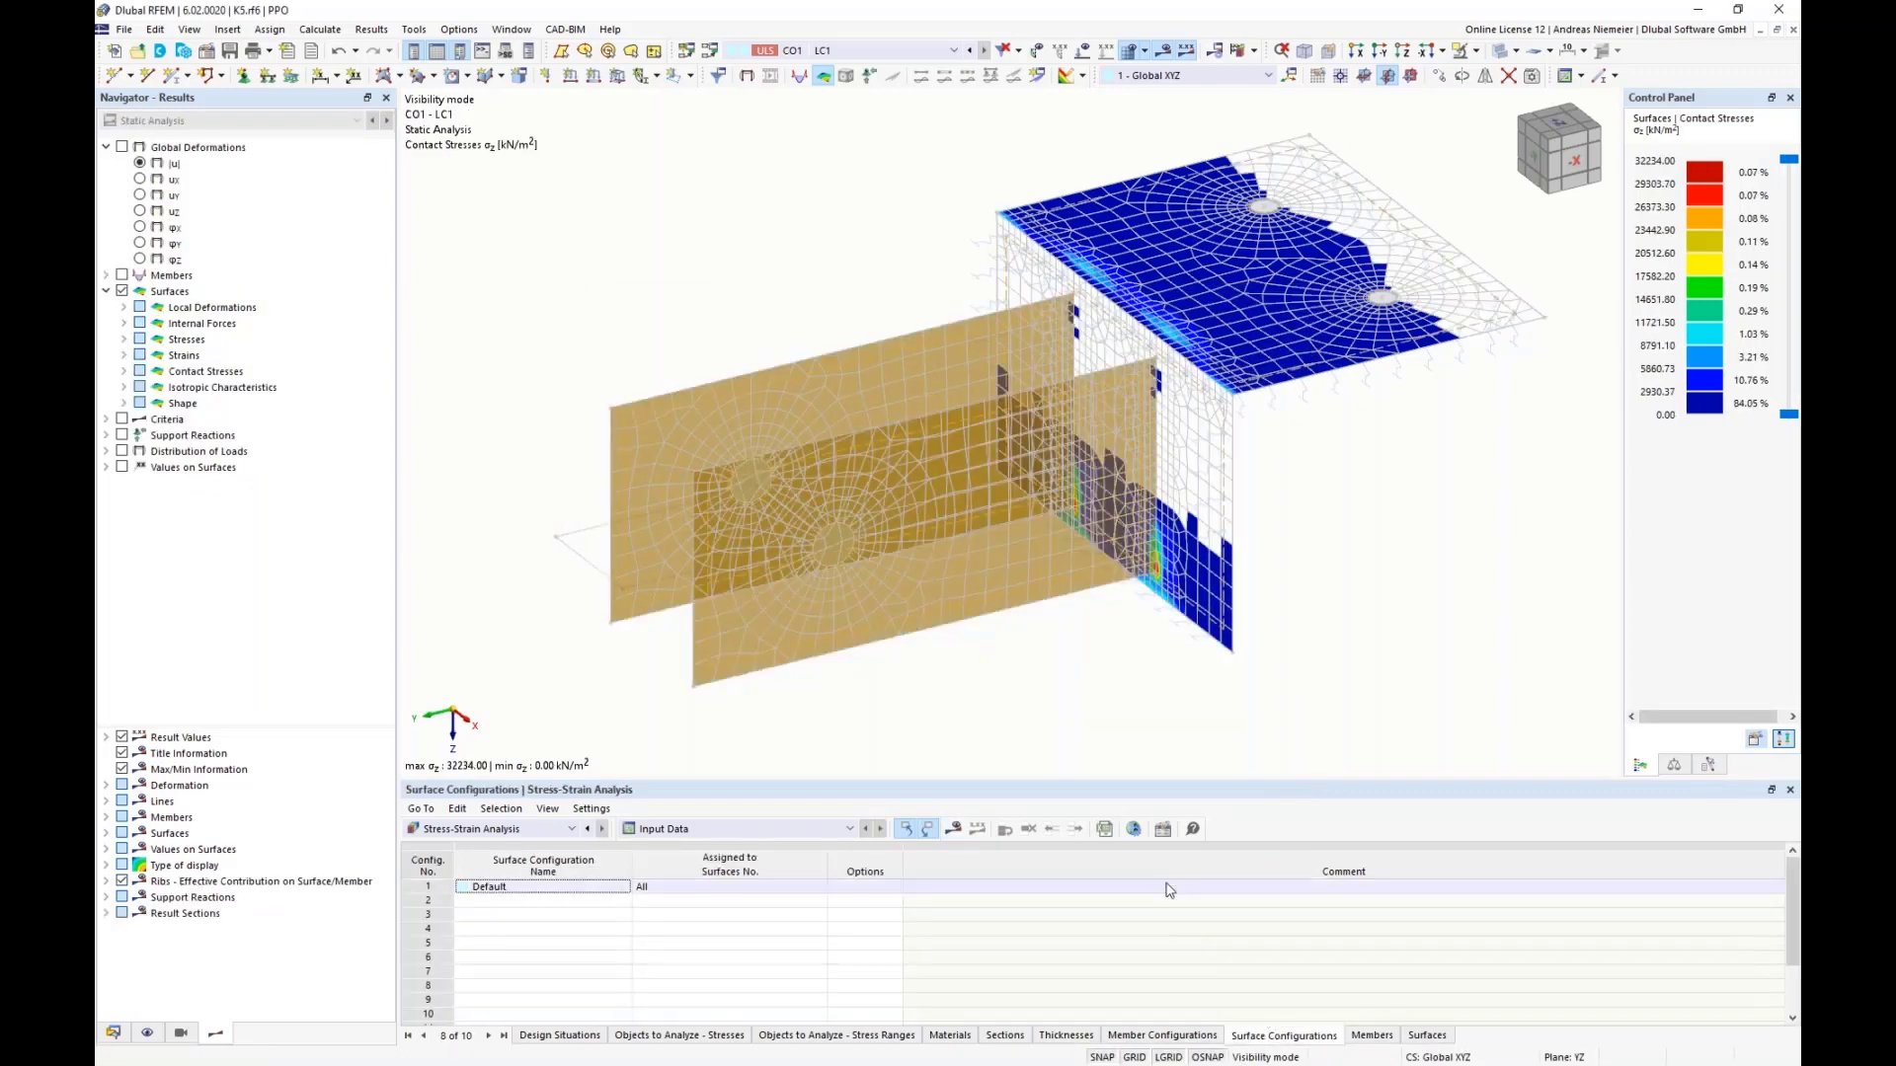
# Step: Restrict the Default surface configuration to the maximum von Mises equivalent stress and the εMises strain
pyautogui.doubleClick(1020, 885)
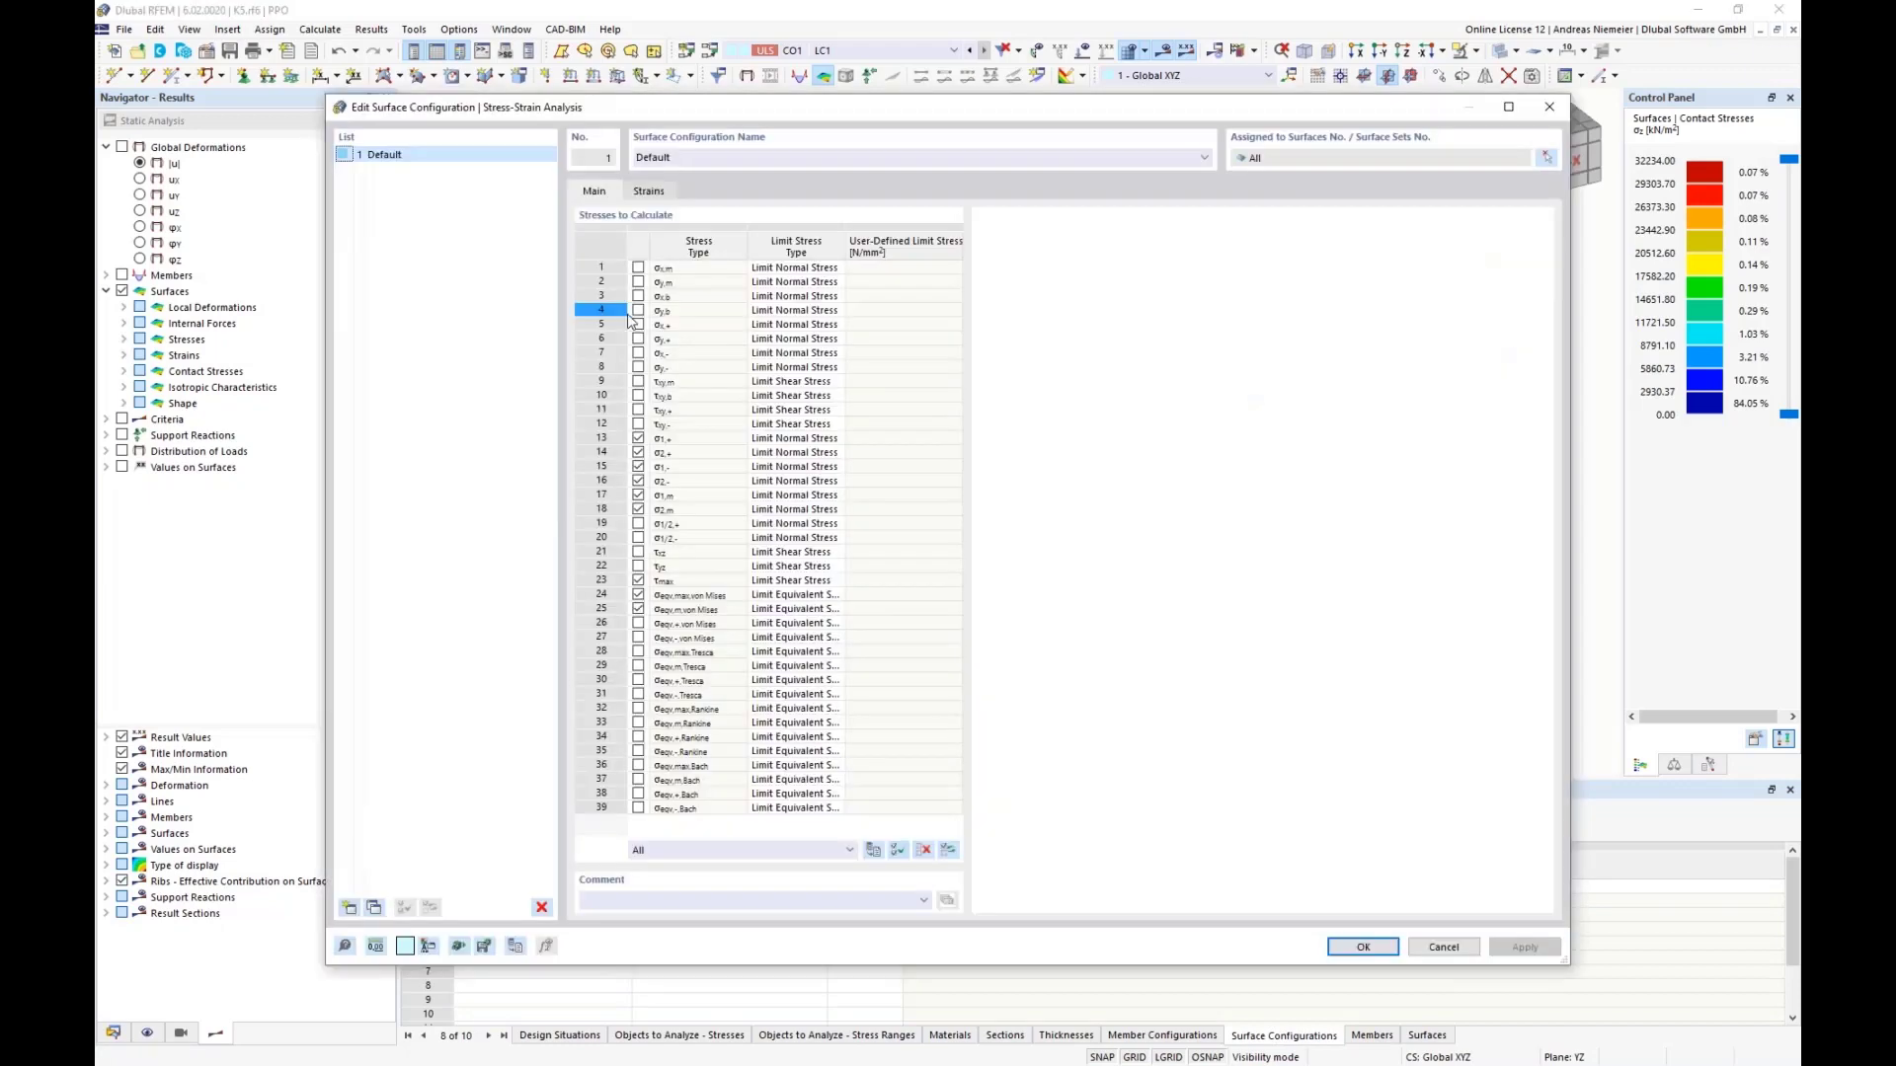
pyautogui.click(923, 852)
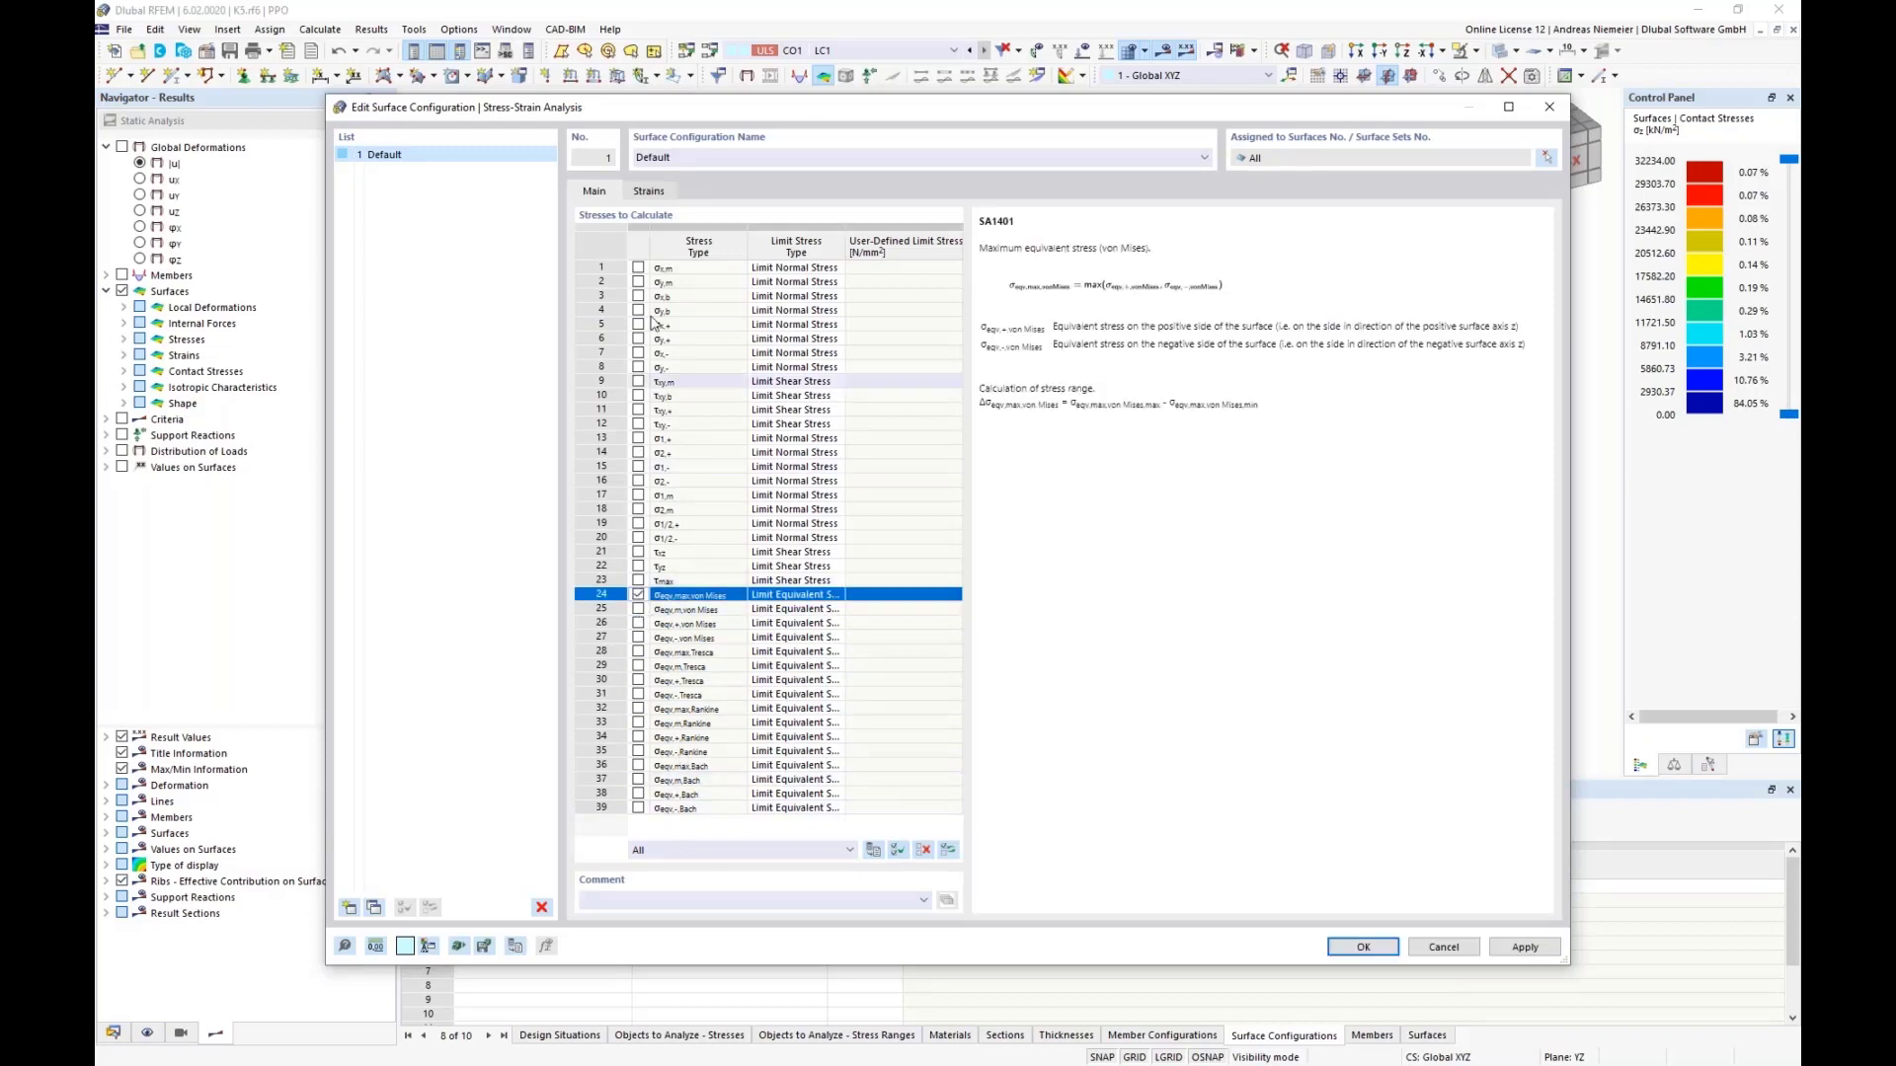
pyautogui.click(648, 191)
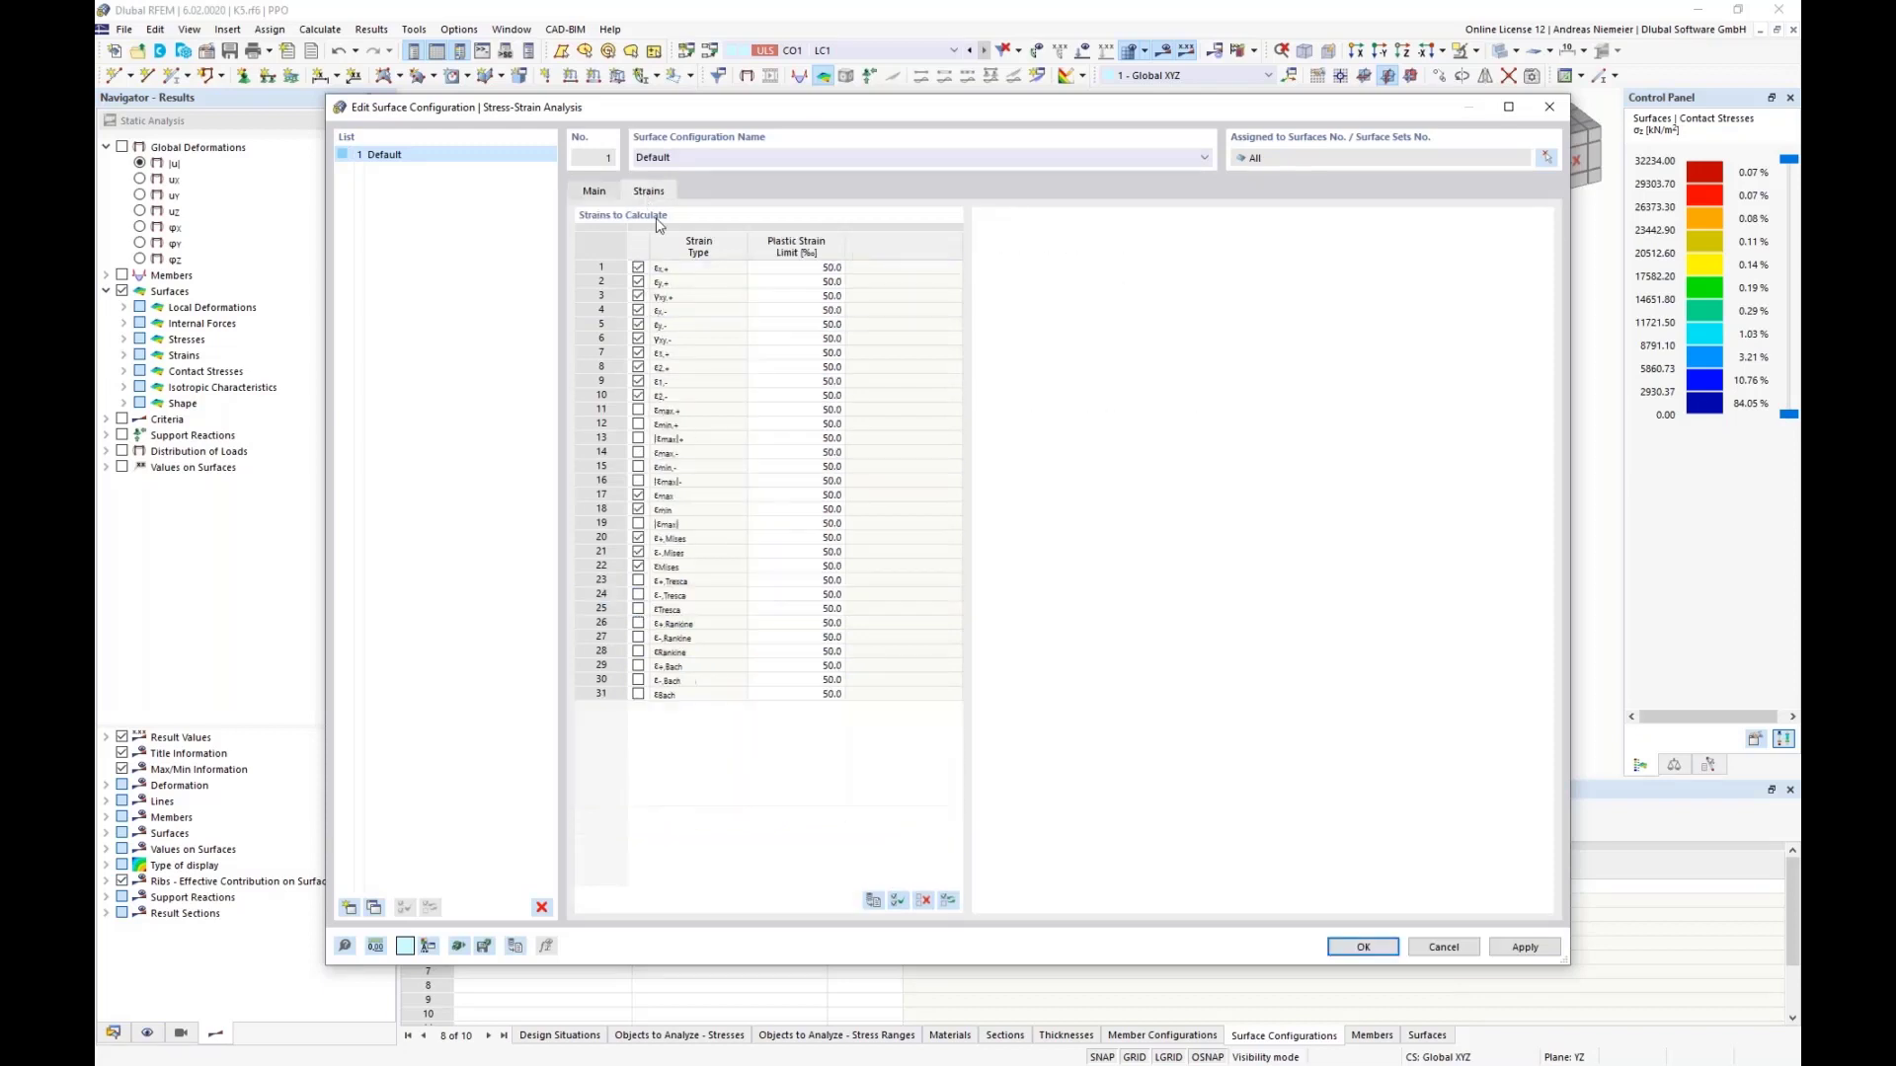
pyautogui.click(921, 901)
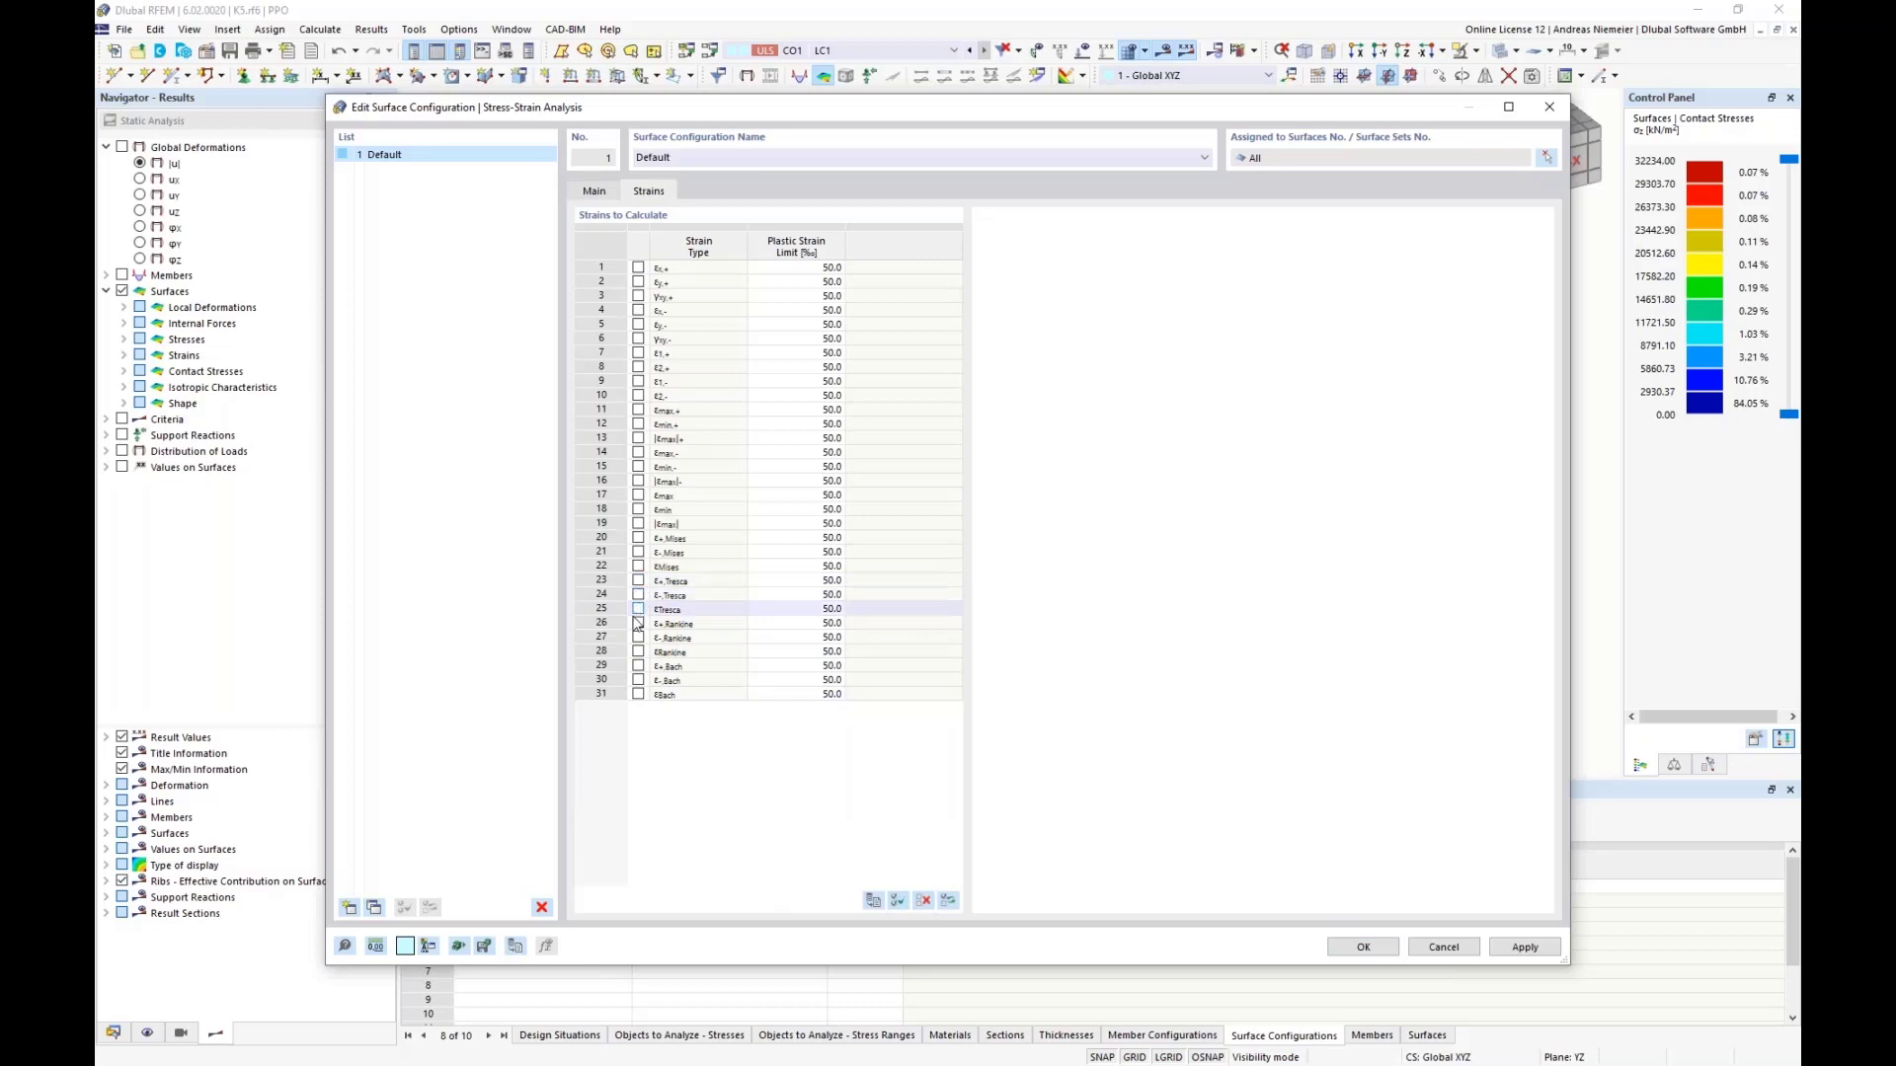
pyautogui.click(638, 565)
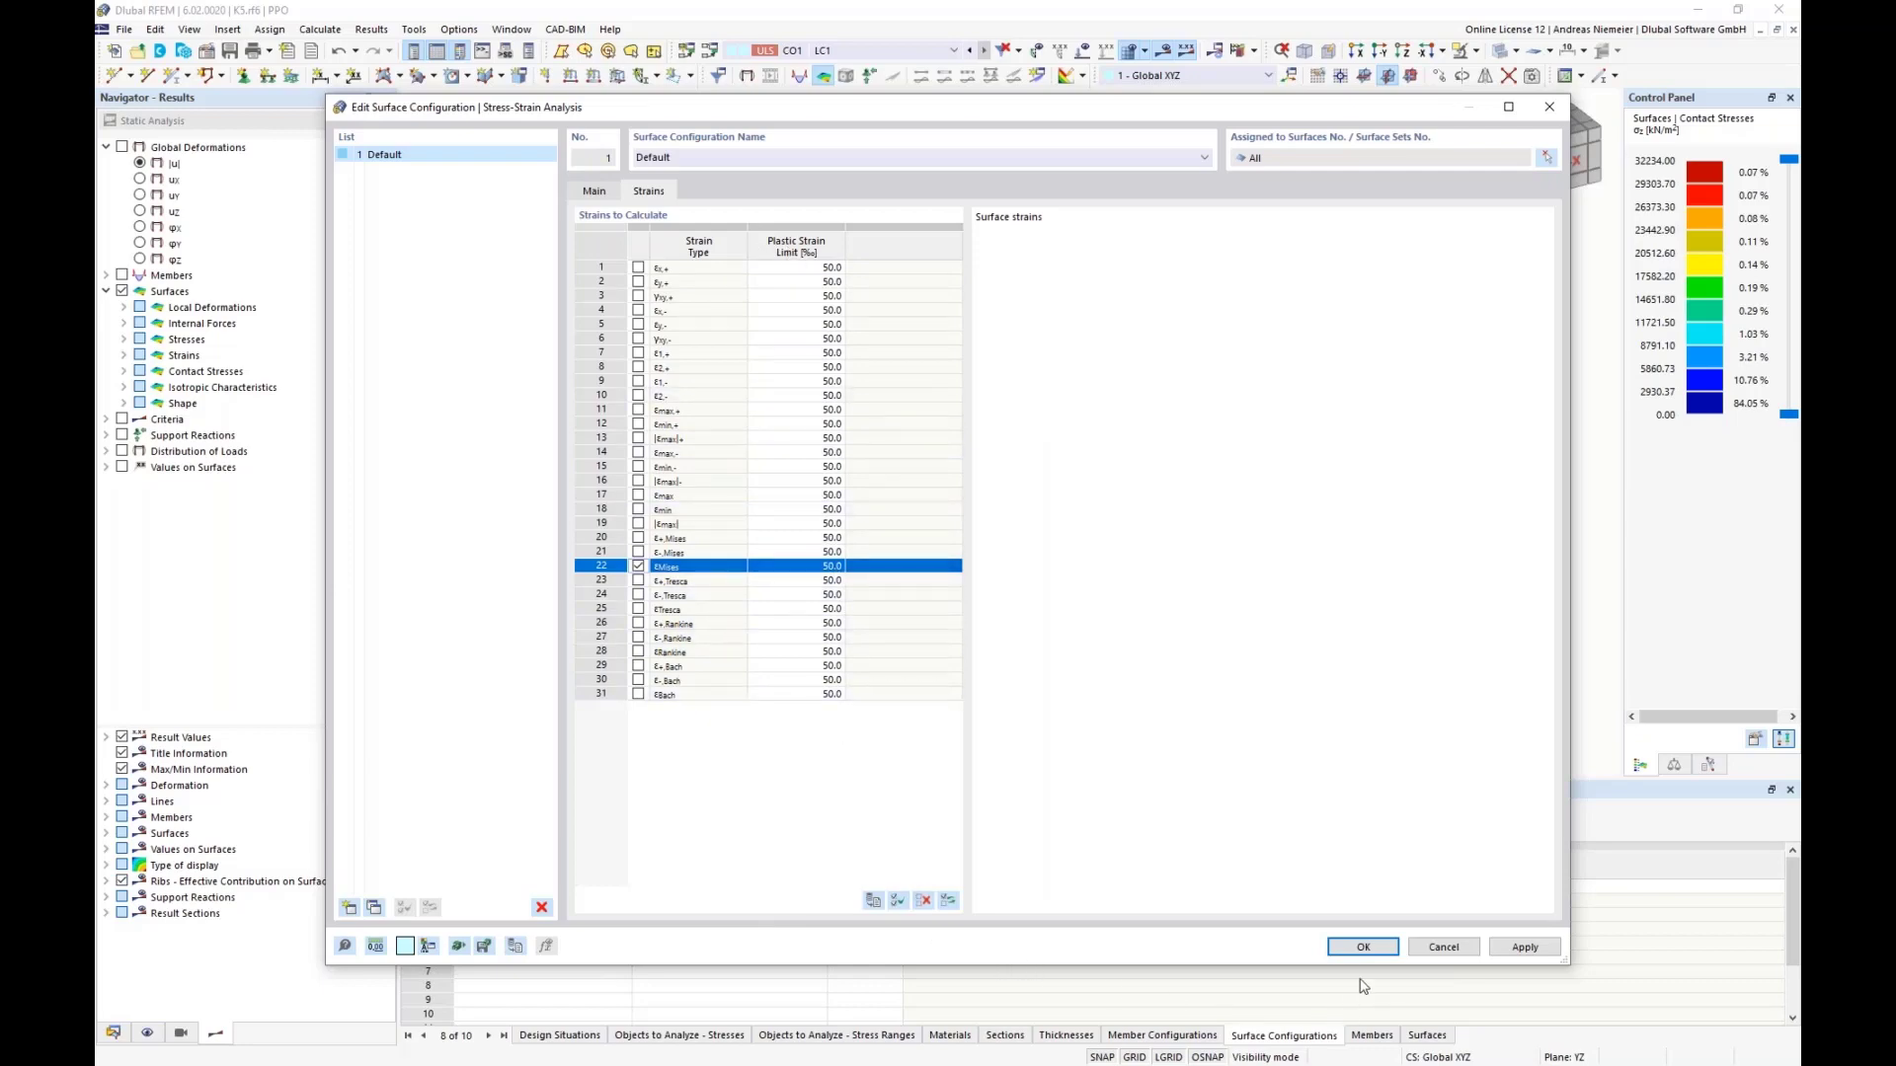
pyautogui.click(1363, 947)
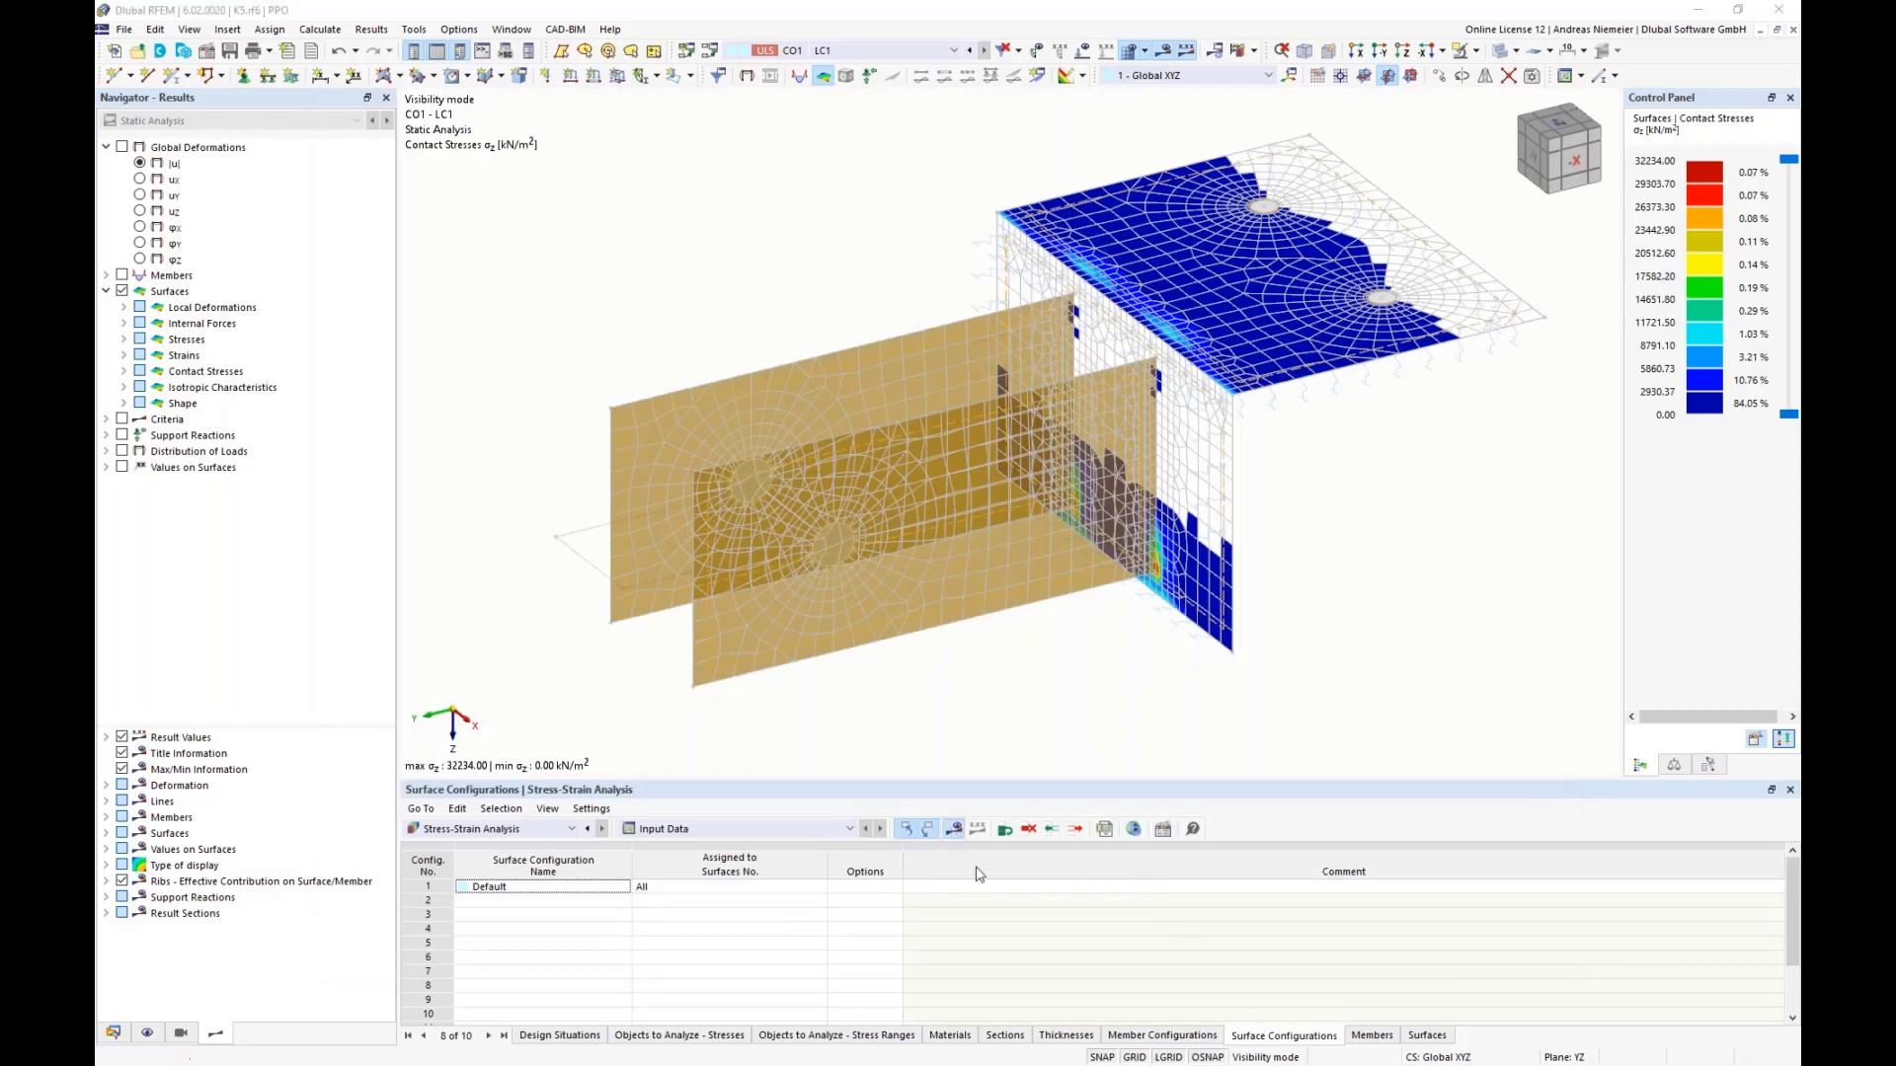
# Step: Recalculate the stress-strain analysis and display the Mises strains on the surfaces, inspecting the plate junctions from both sides
pyautogui.press('F5')
pyautogui.click(1027, 619)
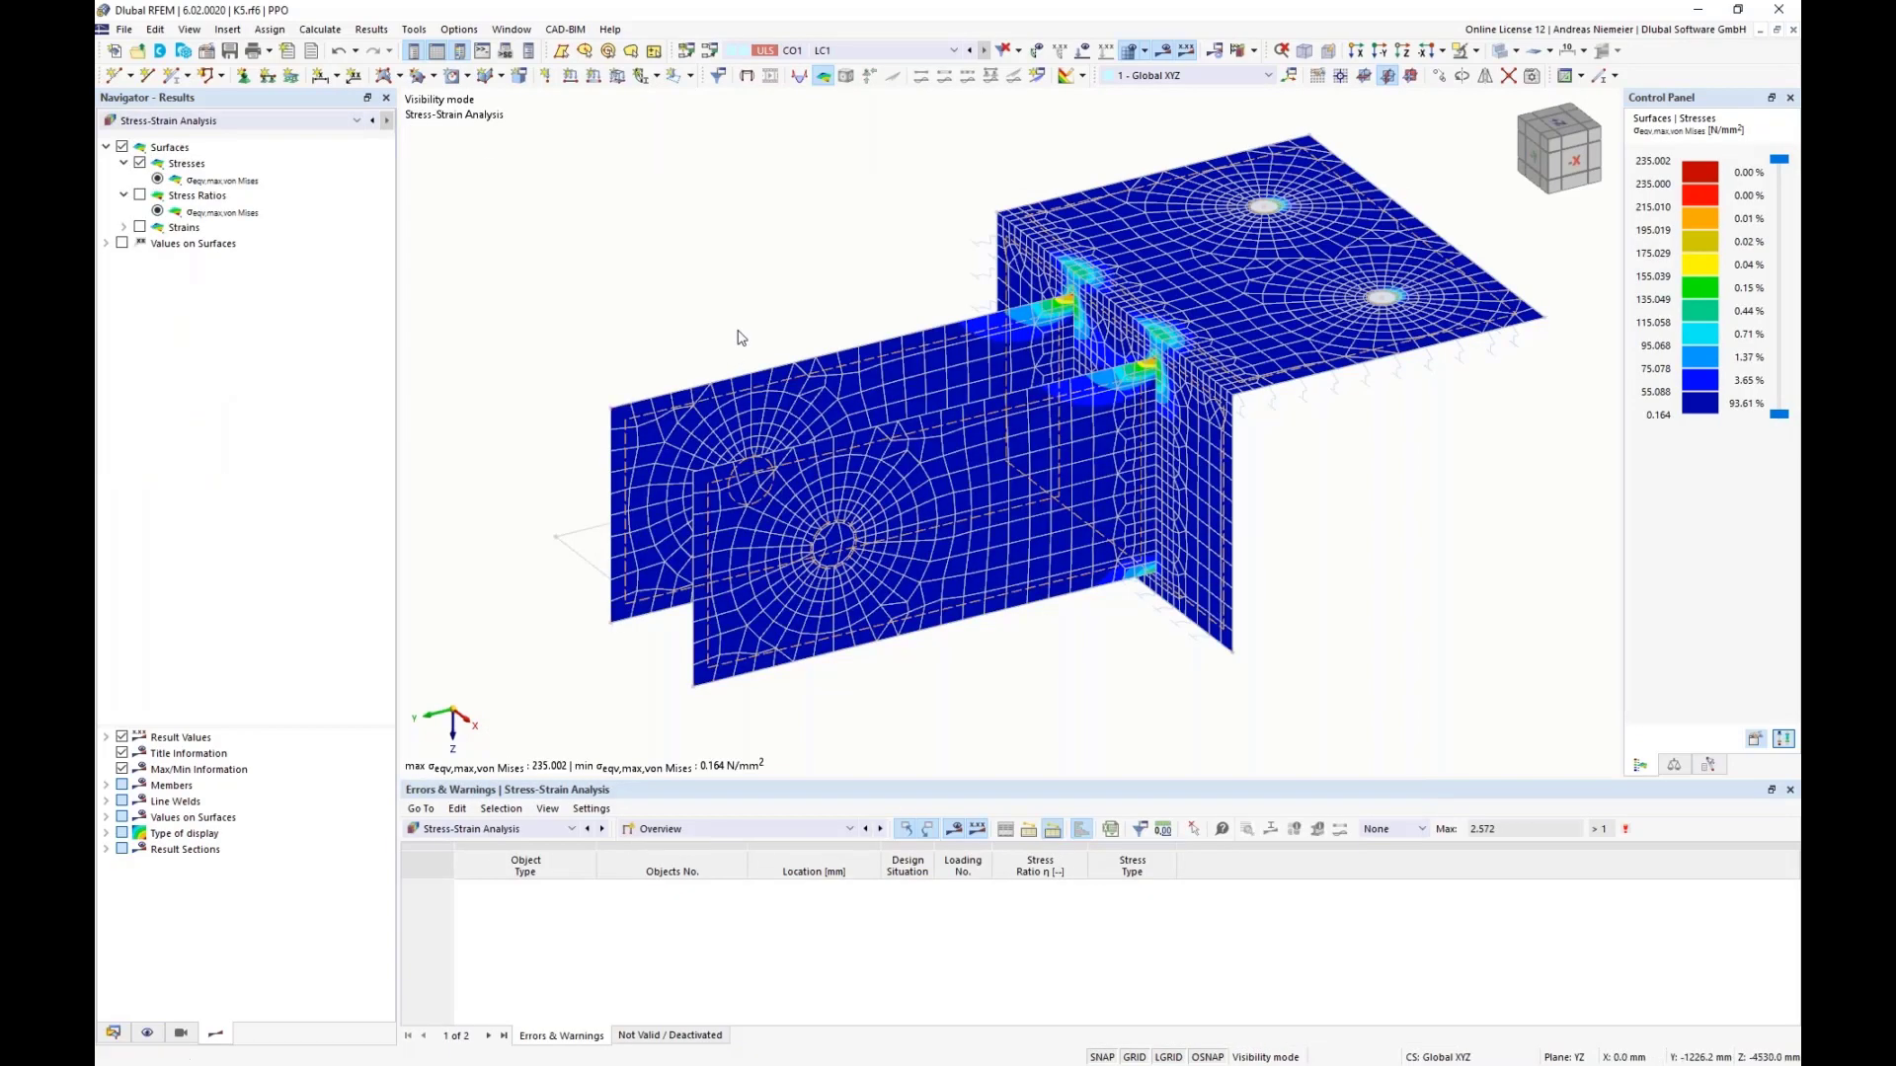
pyautogui.click(187, 164)
pyautogui.click(190, 197)
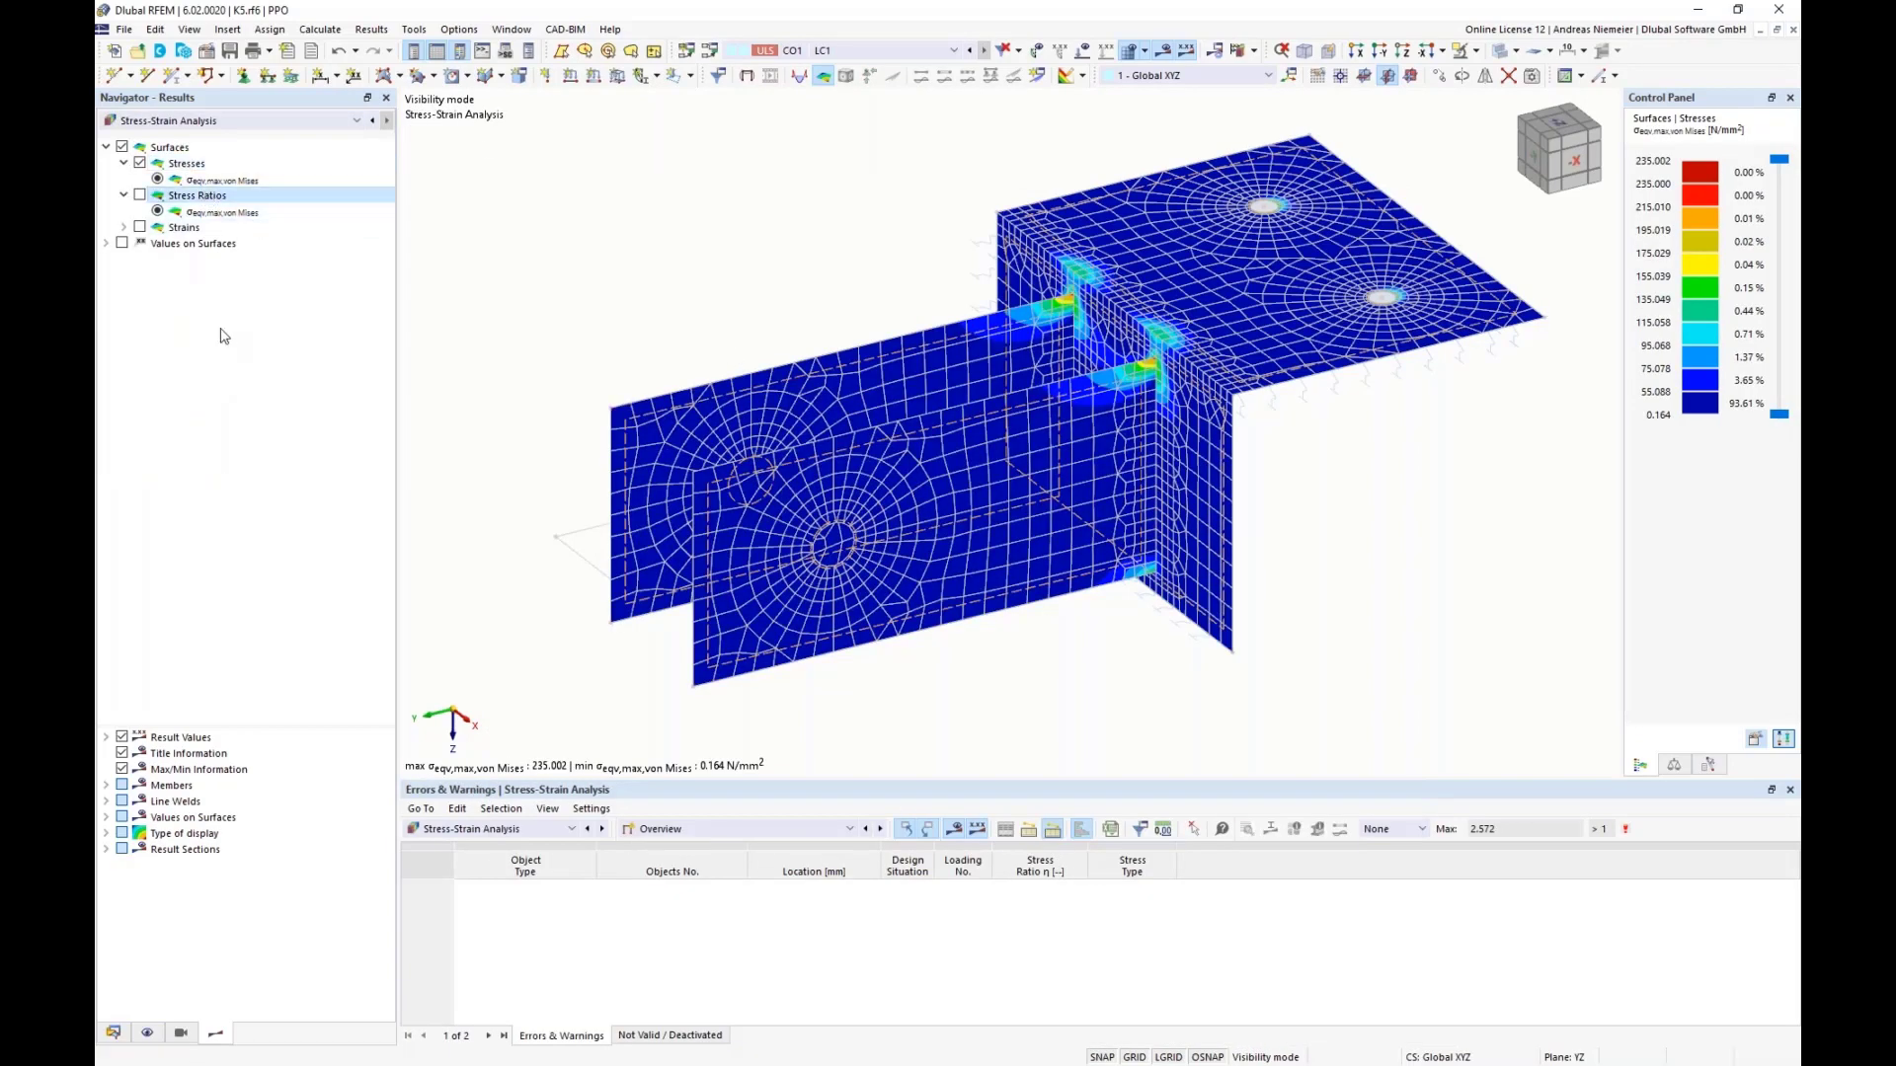
pyautogui.click(140, 227)
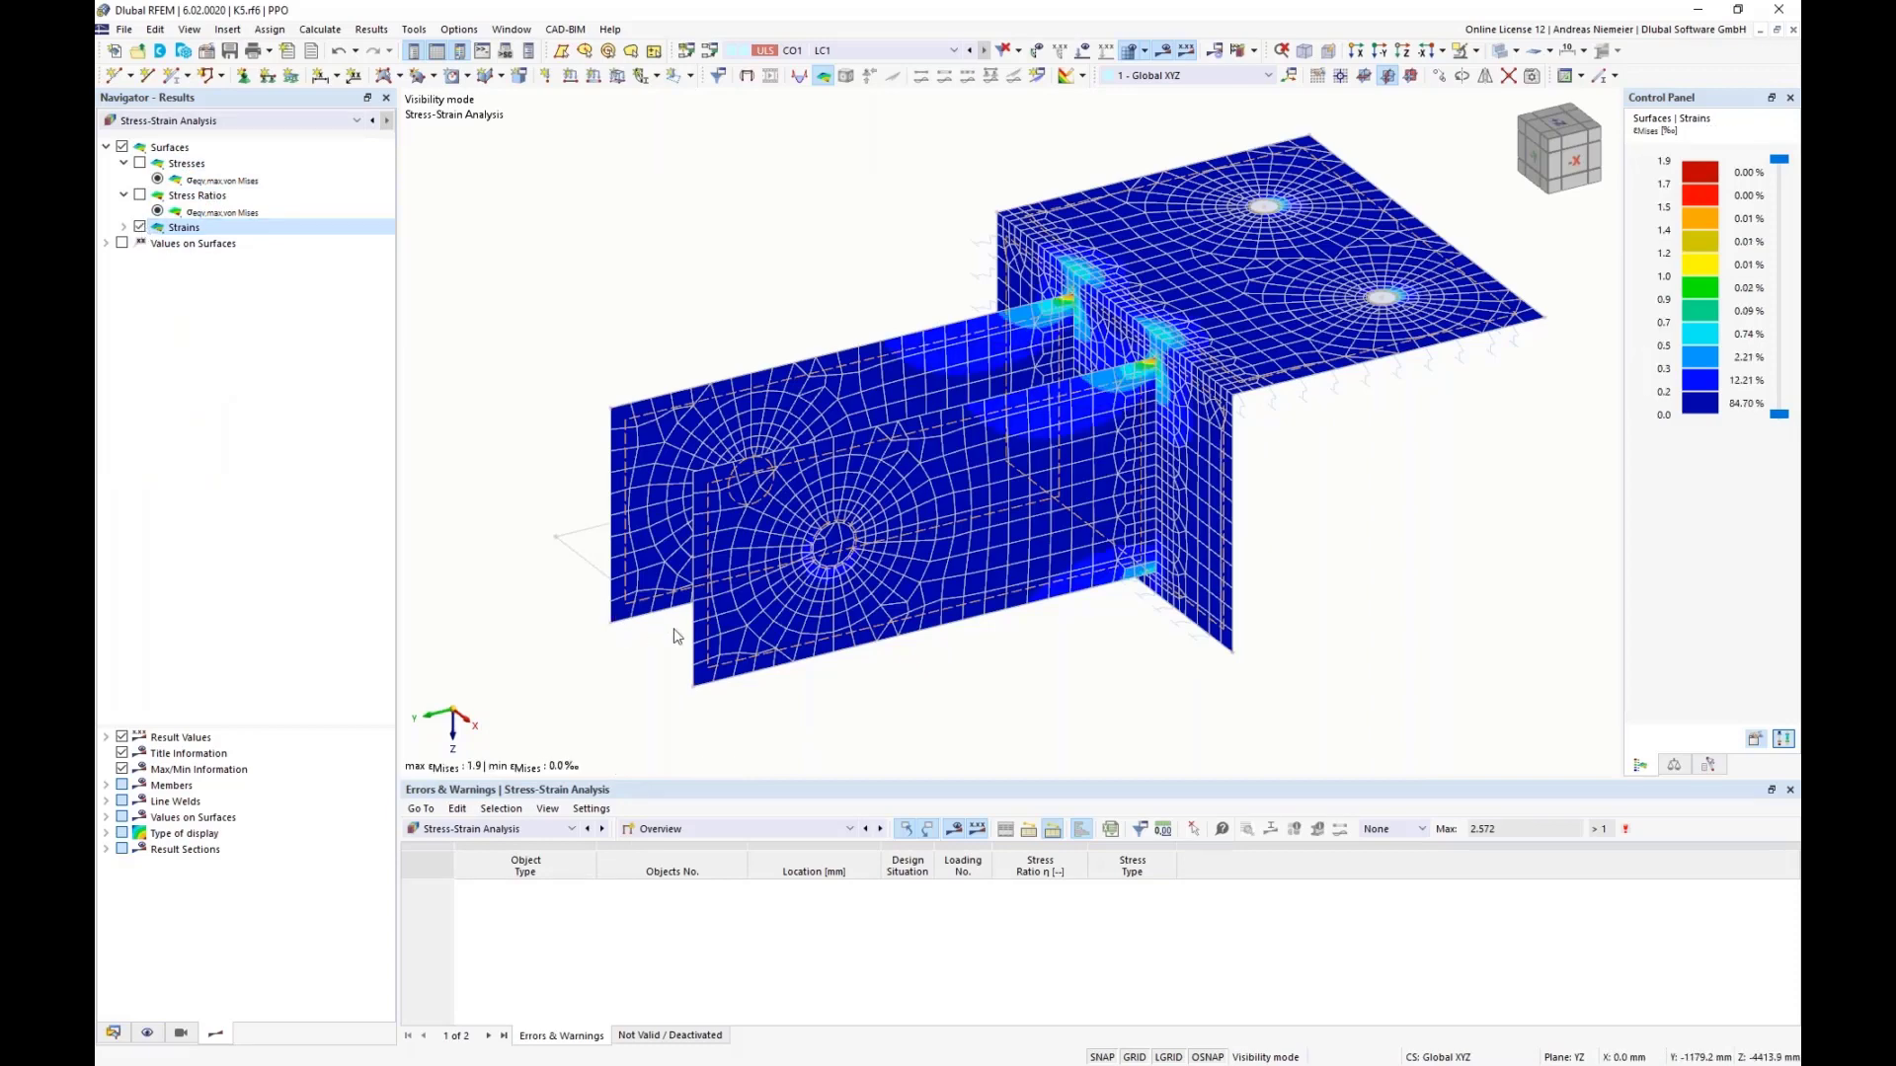
pyautogui.scroll(1, 1180, 663)
pyautogui.keyDown('ctrl'); pyautogui.moveTo(1185, 663); pyautogui.dragTo(1284, 632, button='middle'); pyautogui.keyUp('ctrl')
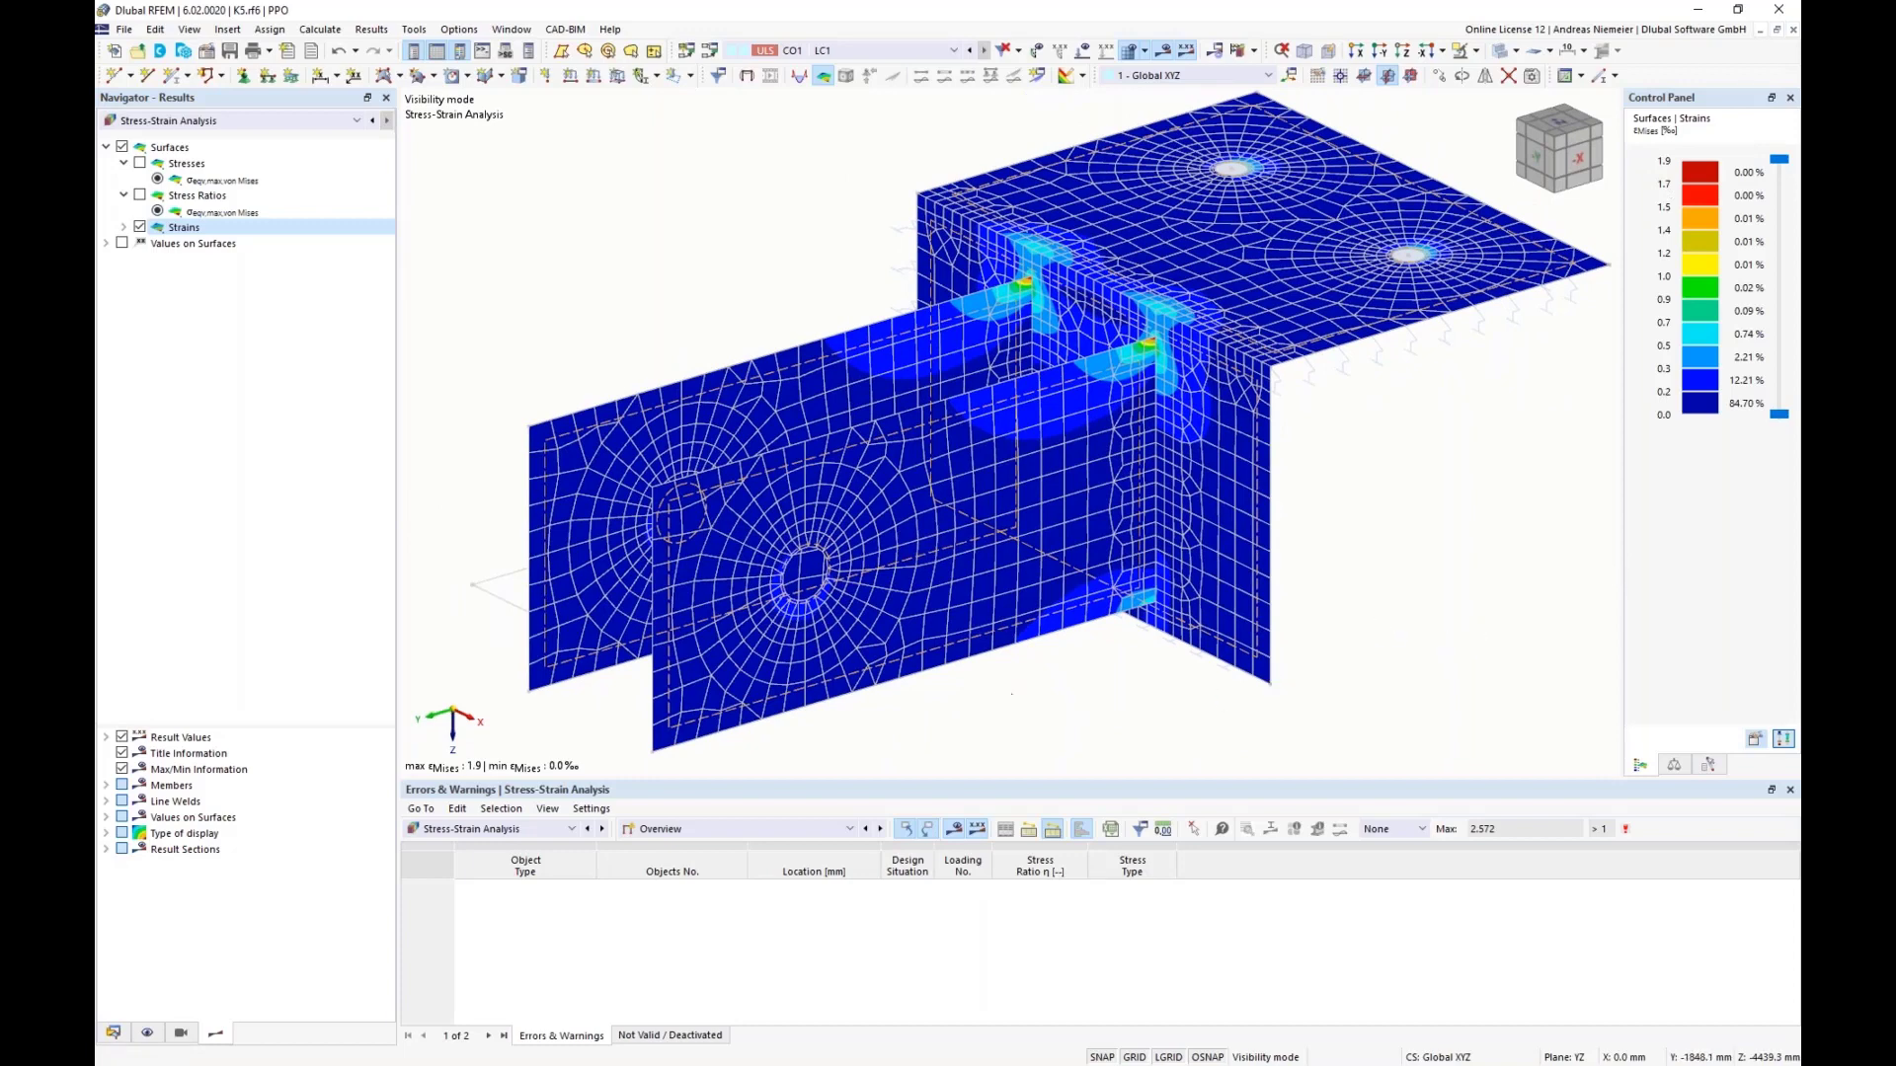
pyautogui.keyDown('ctrl'); pyautogui.moveTo(995, 699); pyautogui.dragTo(1053, 729, button='middle'); pyautogui.keyUp('ctrl')
pyautogui.scroll(-3, 1015, 741)
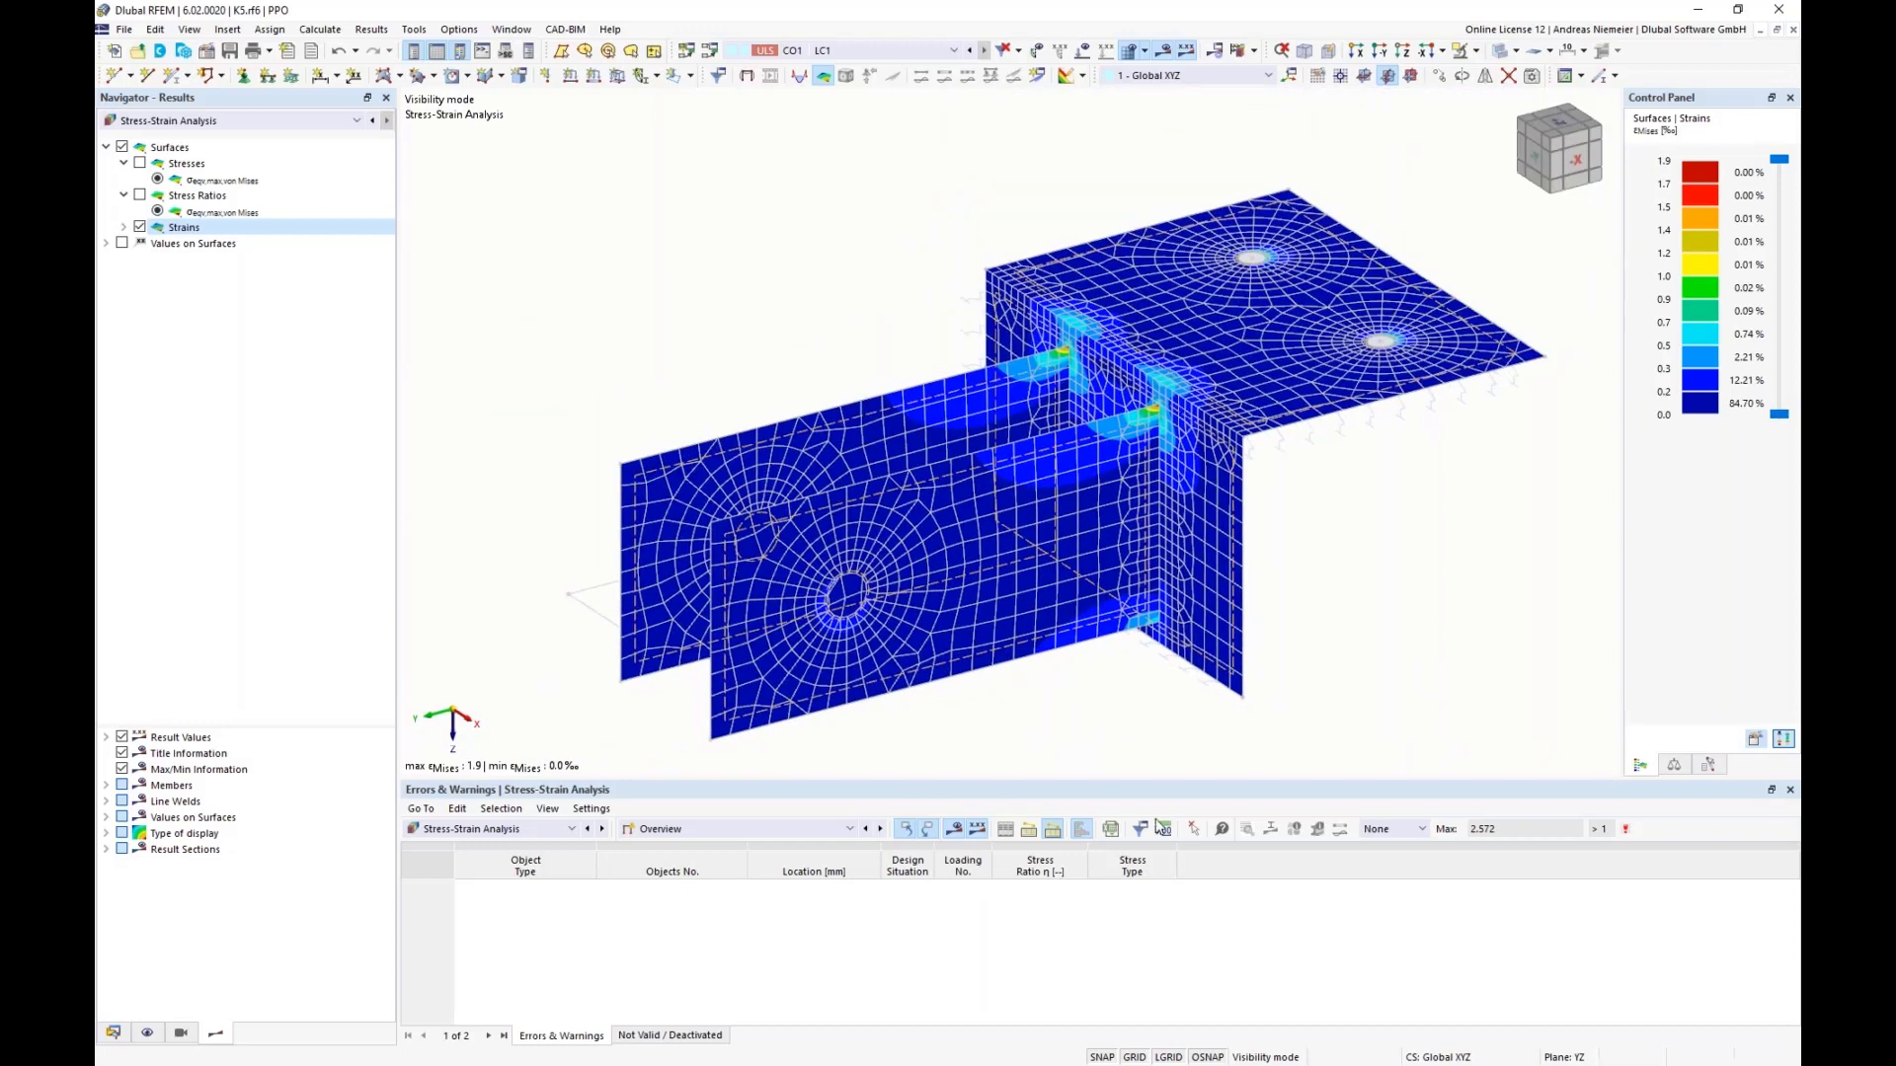
pyautogui.moveTo(1187, 507)
pyautogui.moveTo(727, 385); pyautogui.dragTo(1084, 356, button='middle')
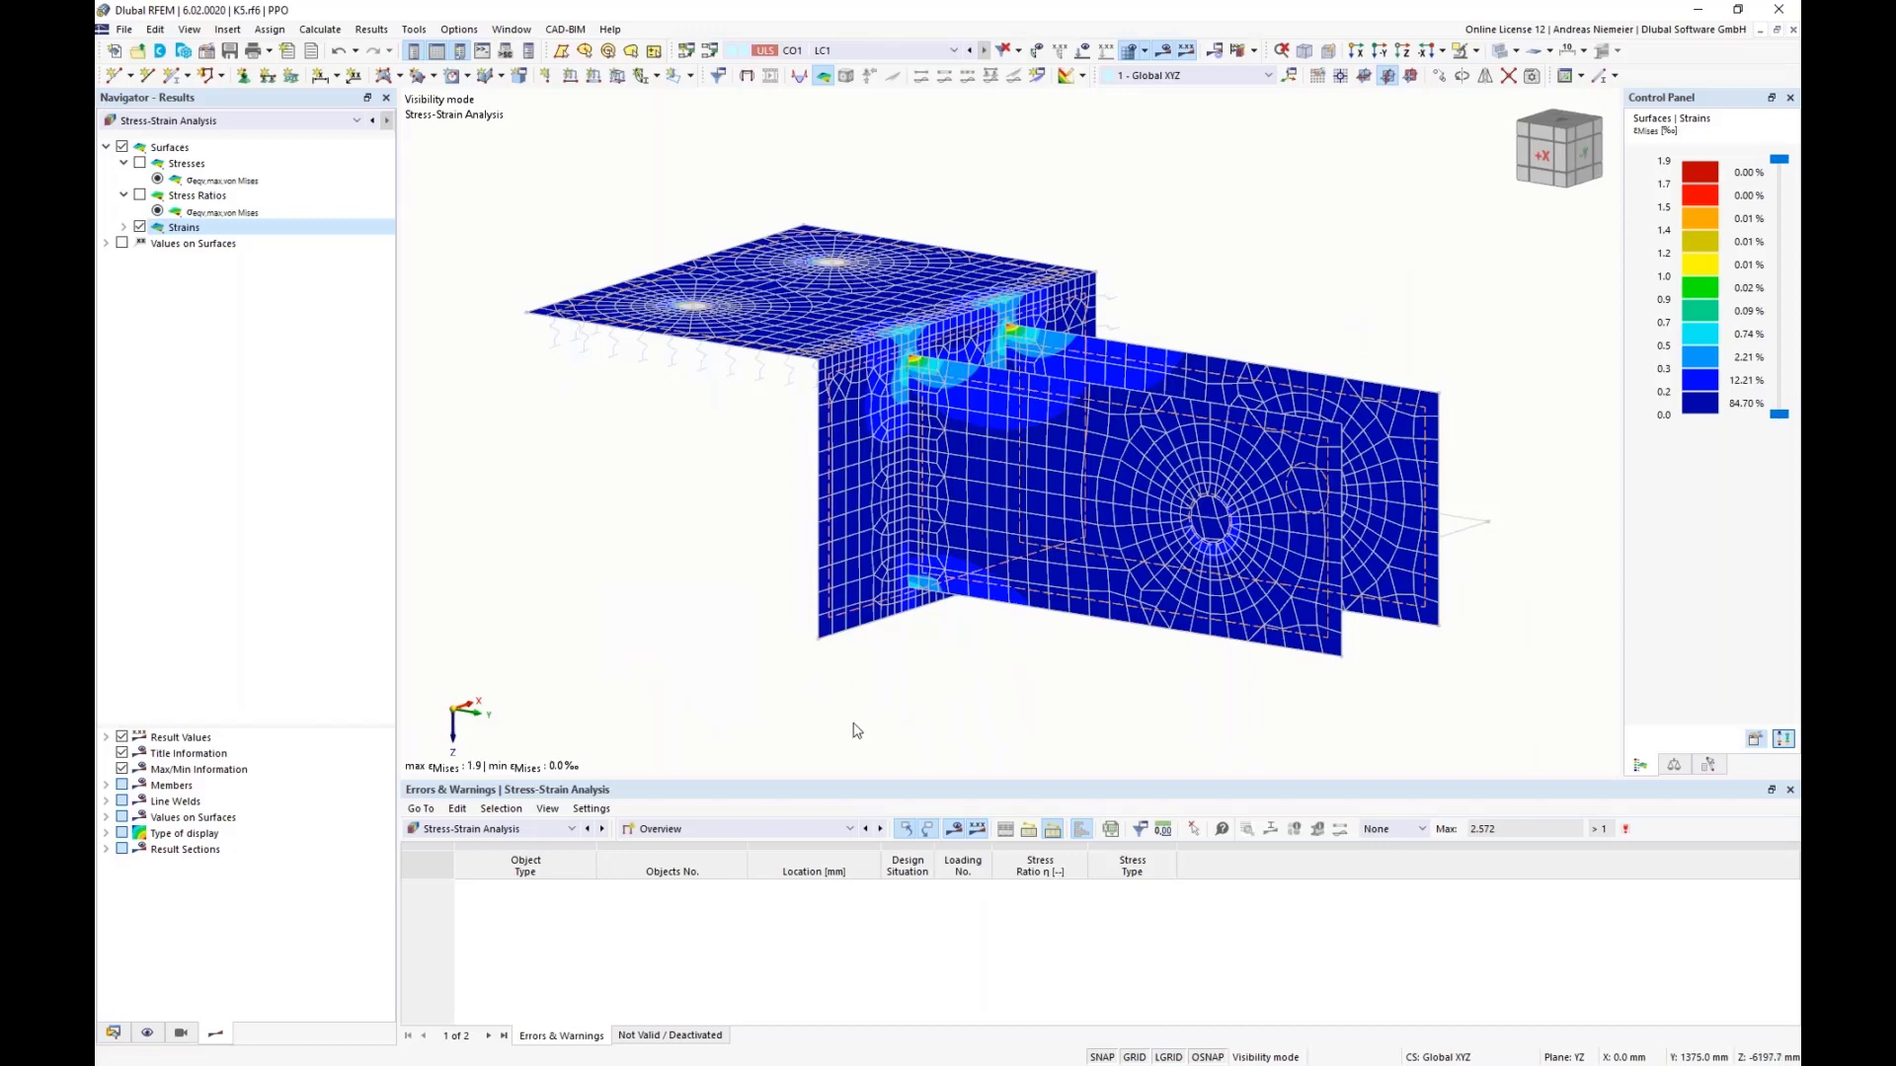
# Step: Cancel visibility mode to show the whole model, and hide the results and the FE mesh
pyautogui.click(1474, 50)
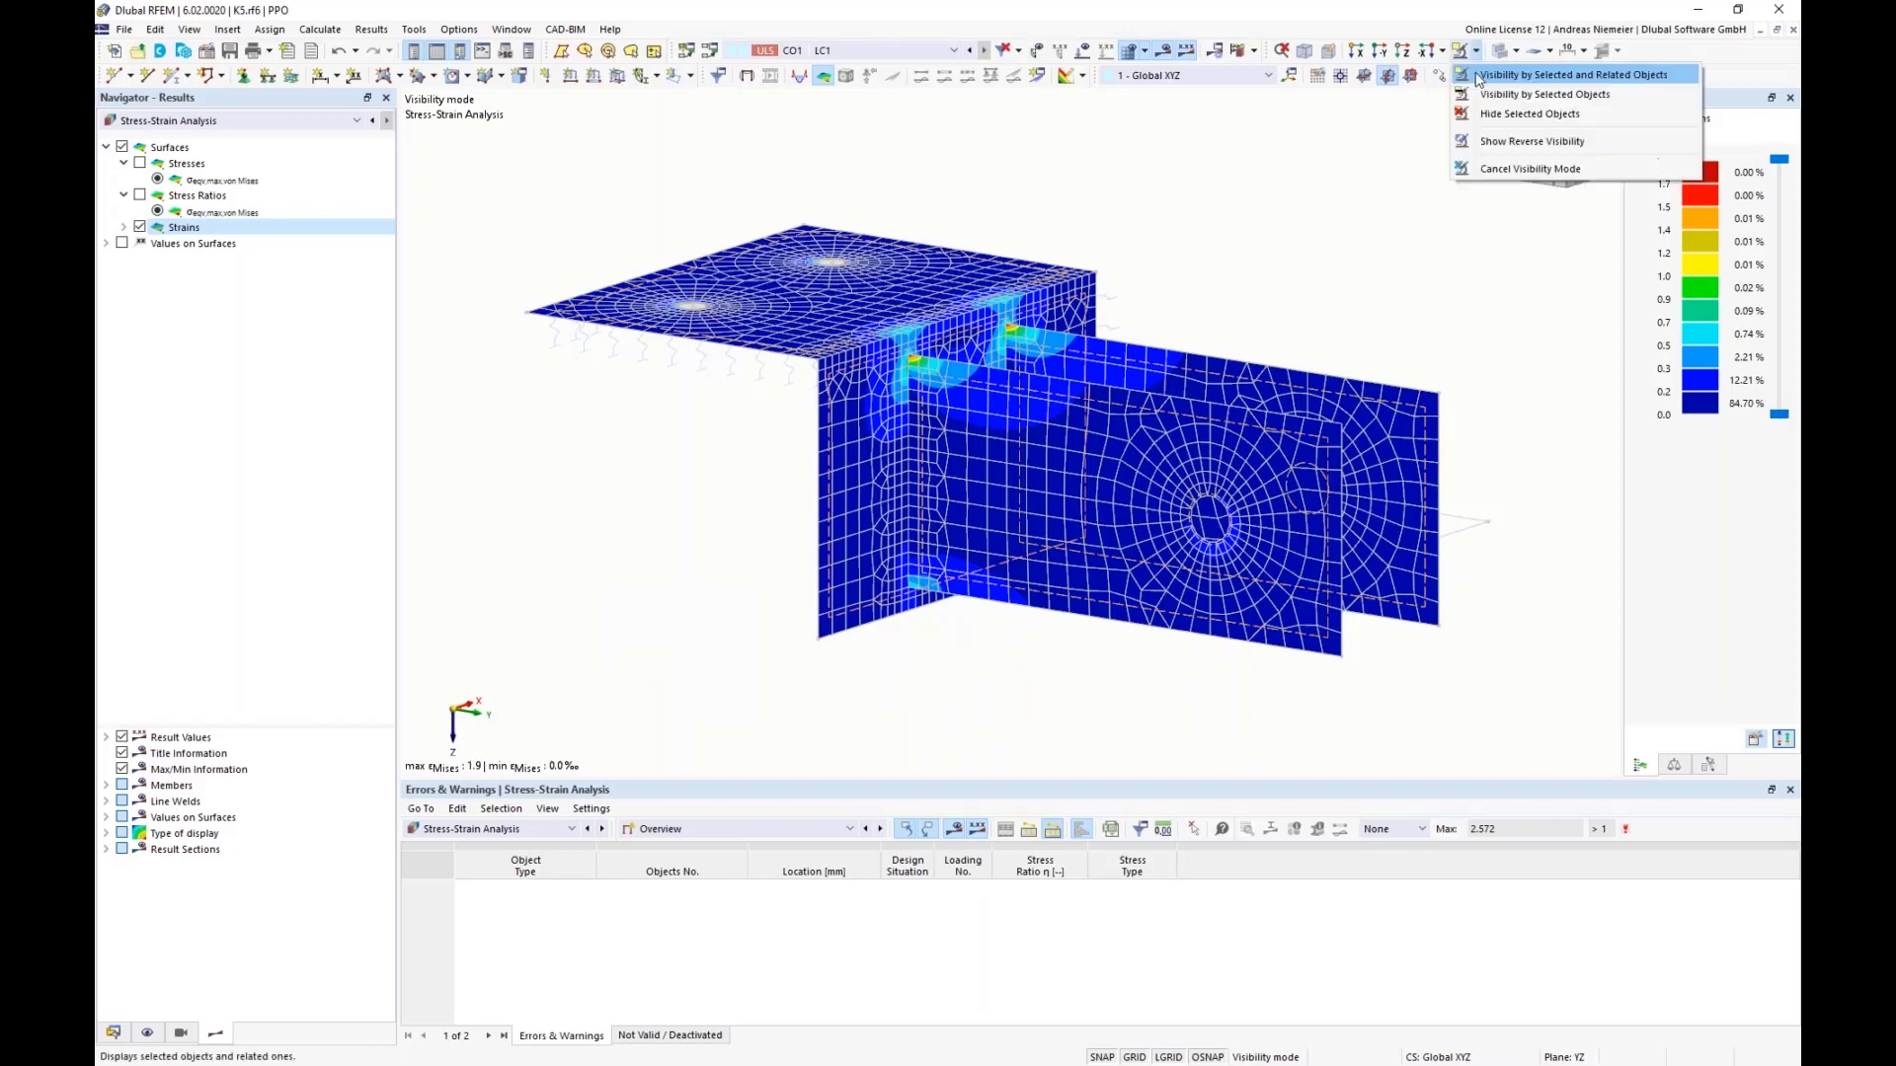
pyautogui.click(1530, 169)
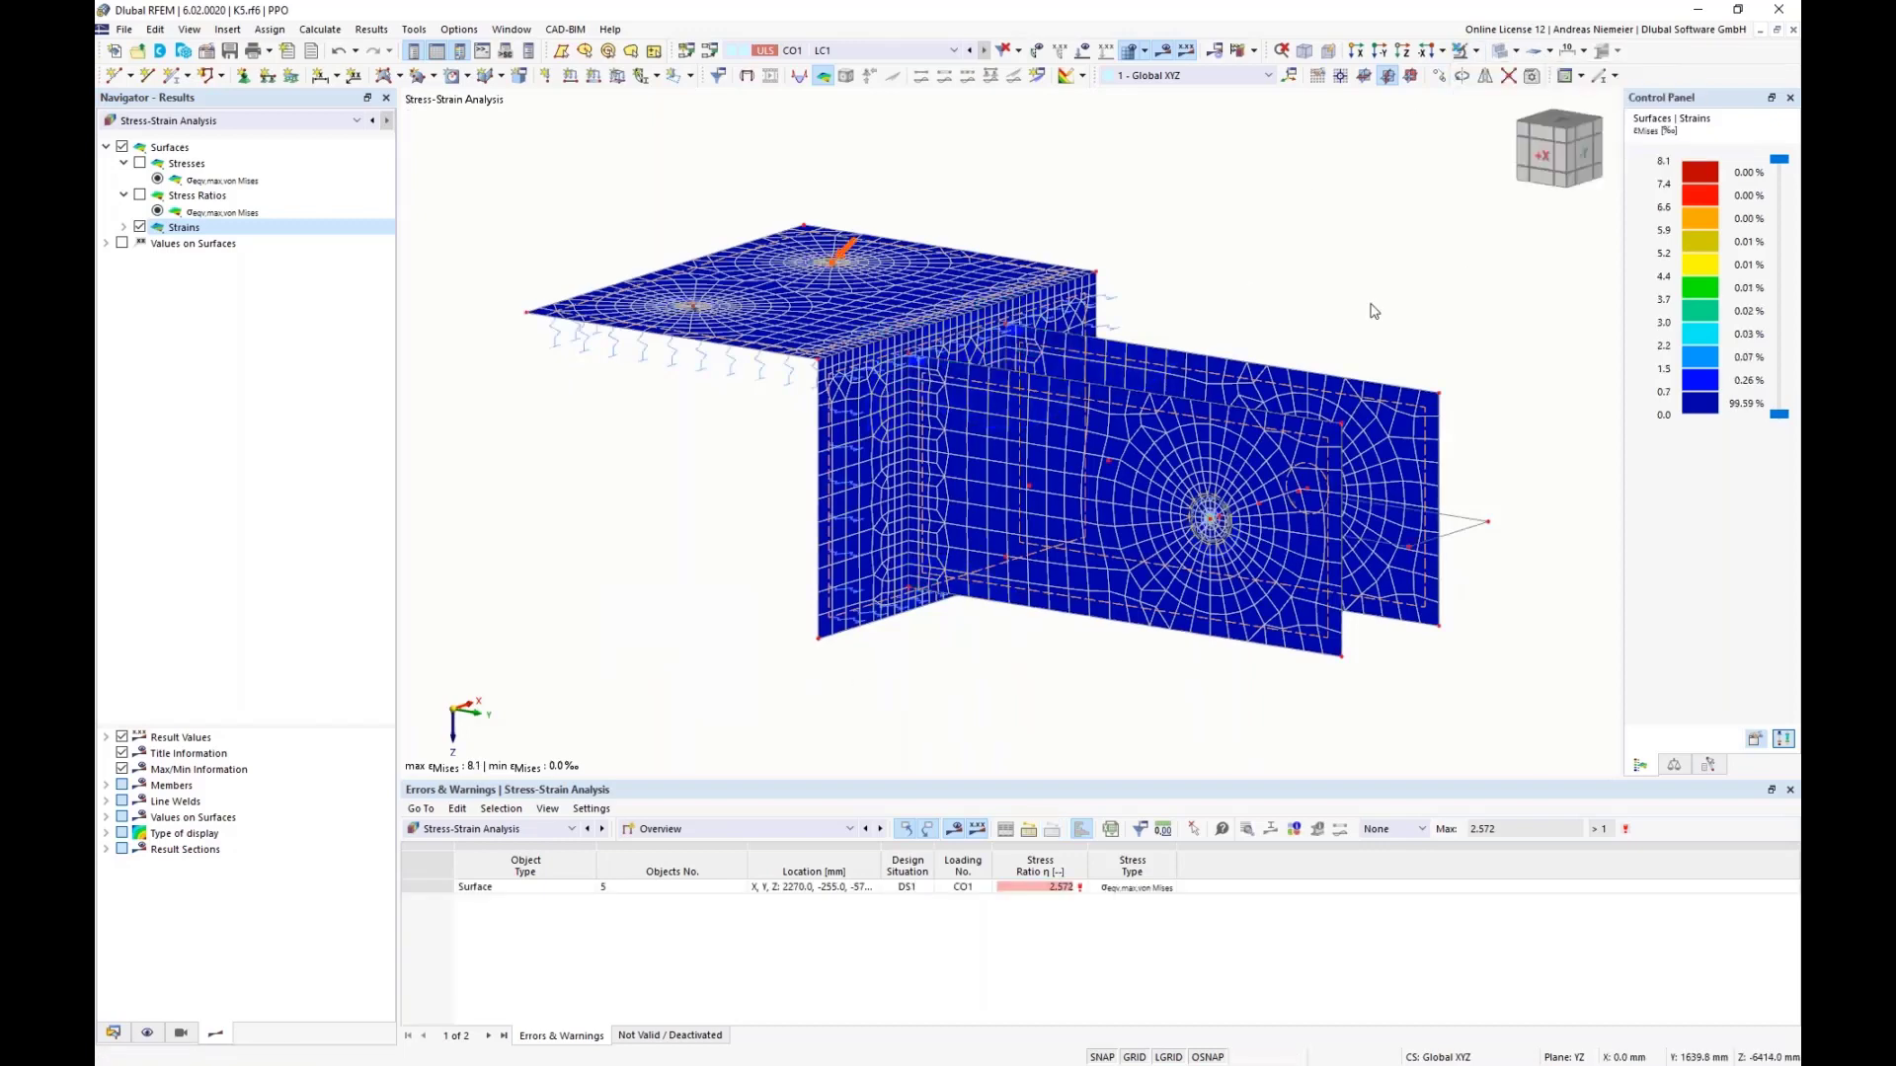
pyautogui.click(114, 1034)
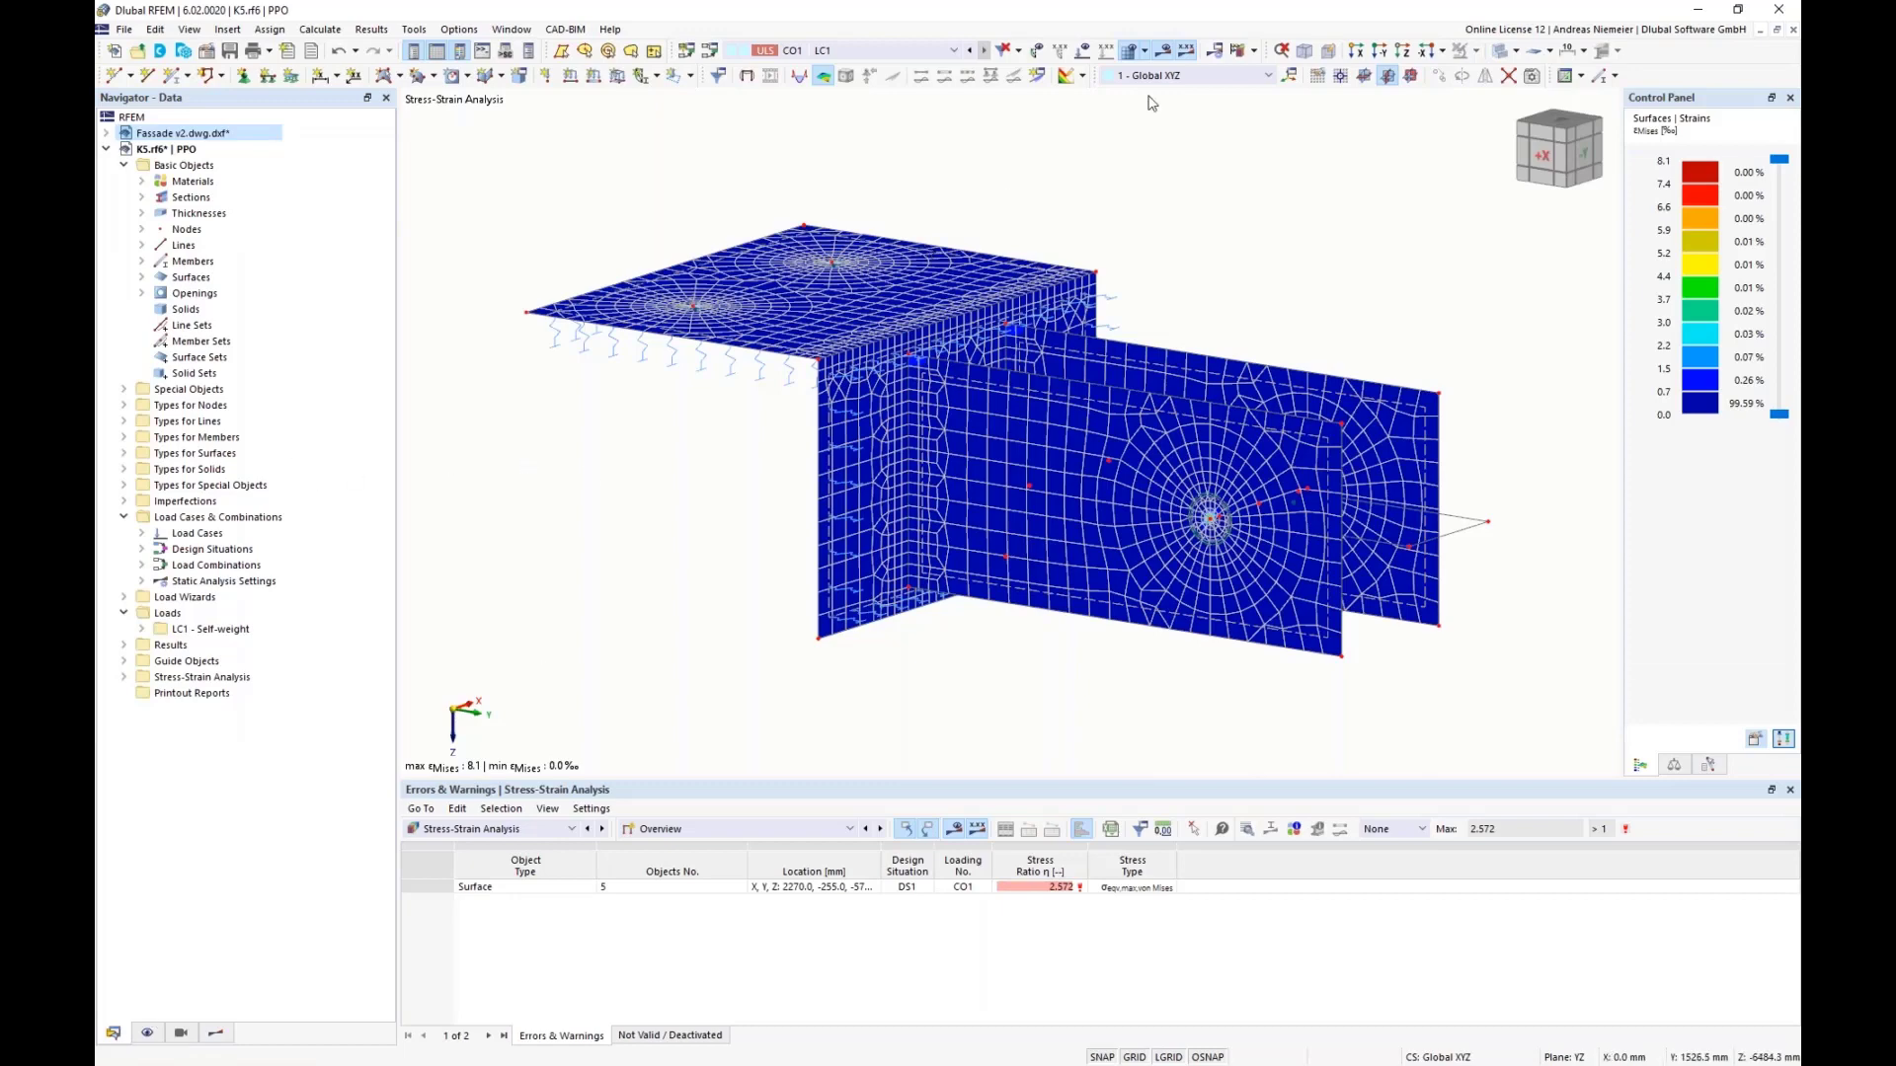
pyautogui.click(1163, 54)
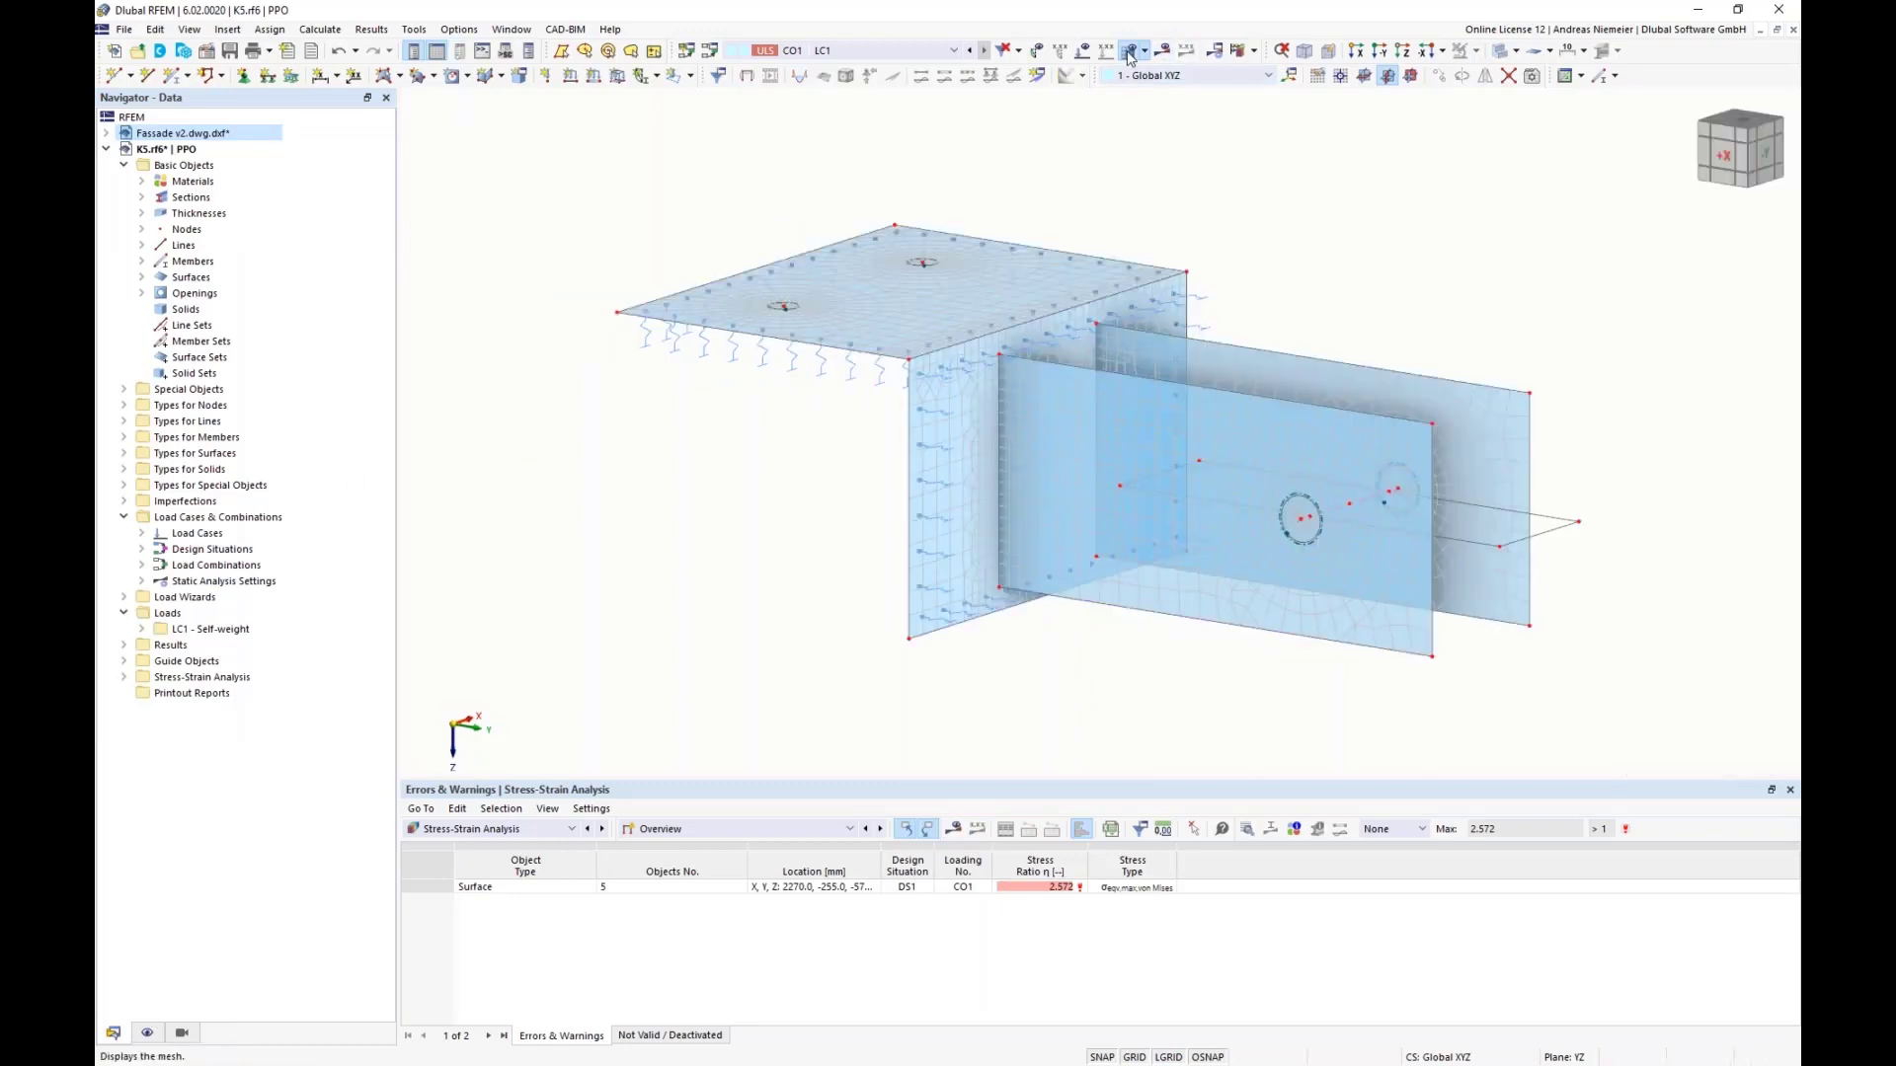
# Step: Create a new line welded joint and set its joint type to Tee Joint
pyautogui.click(124, 422)
pyautogui.click(209, 485)
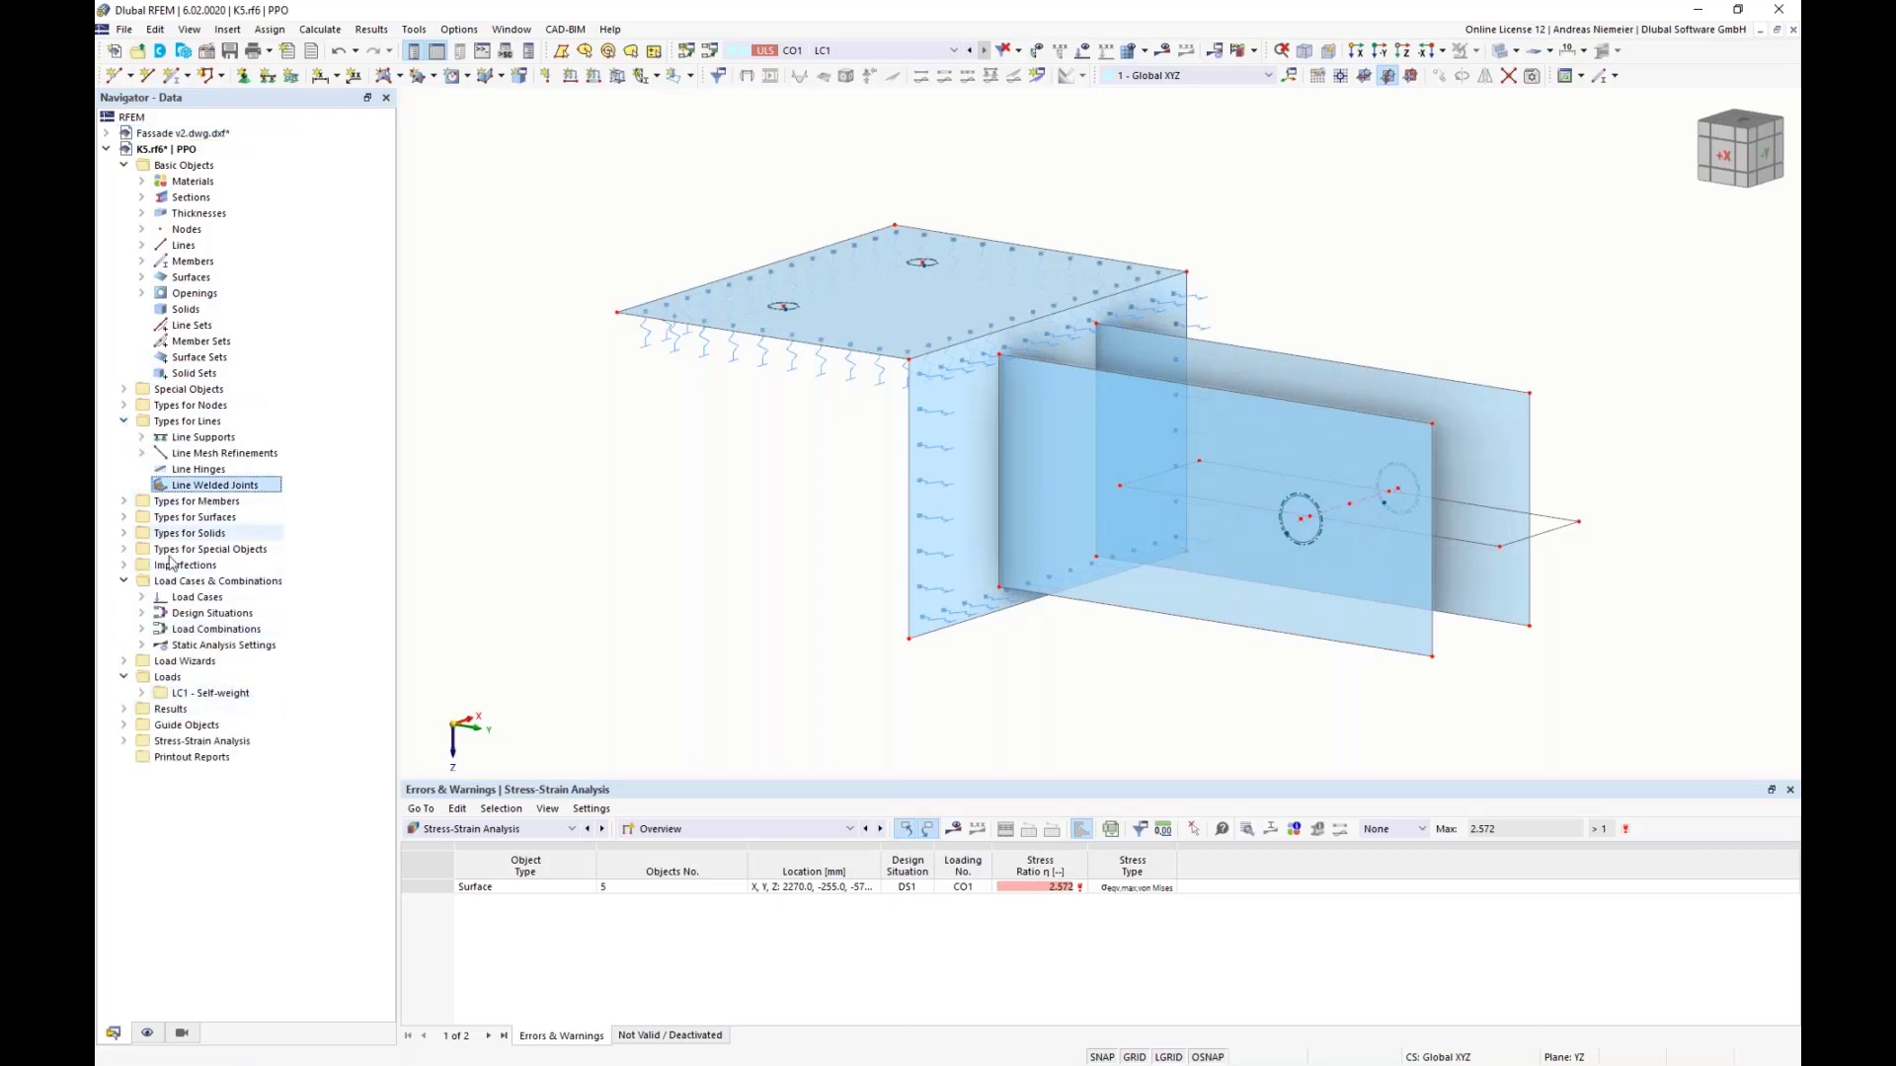
pyautogui.doubleClick(216, 487)
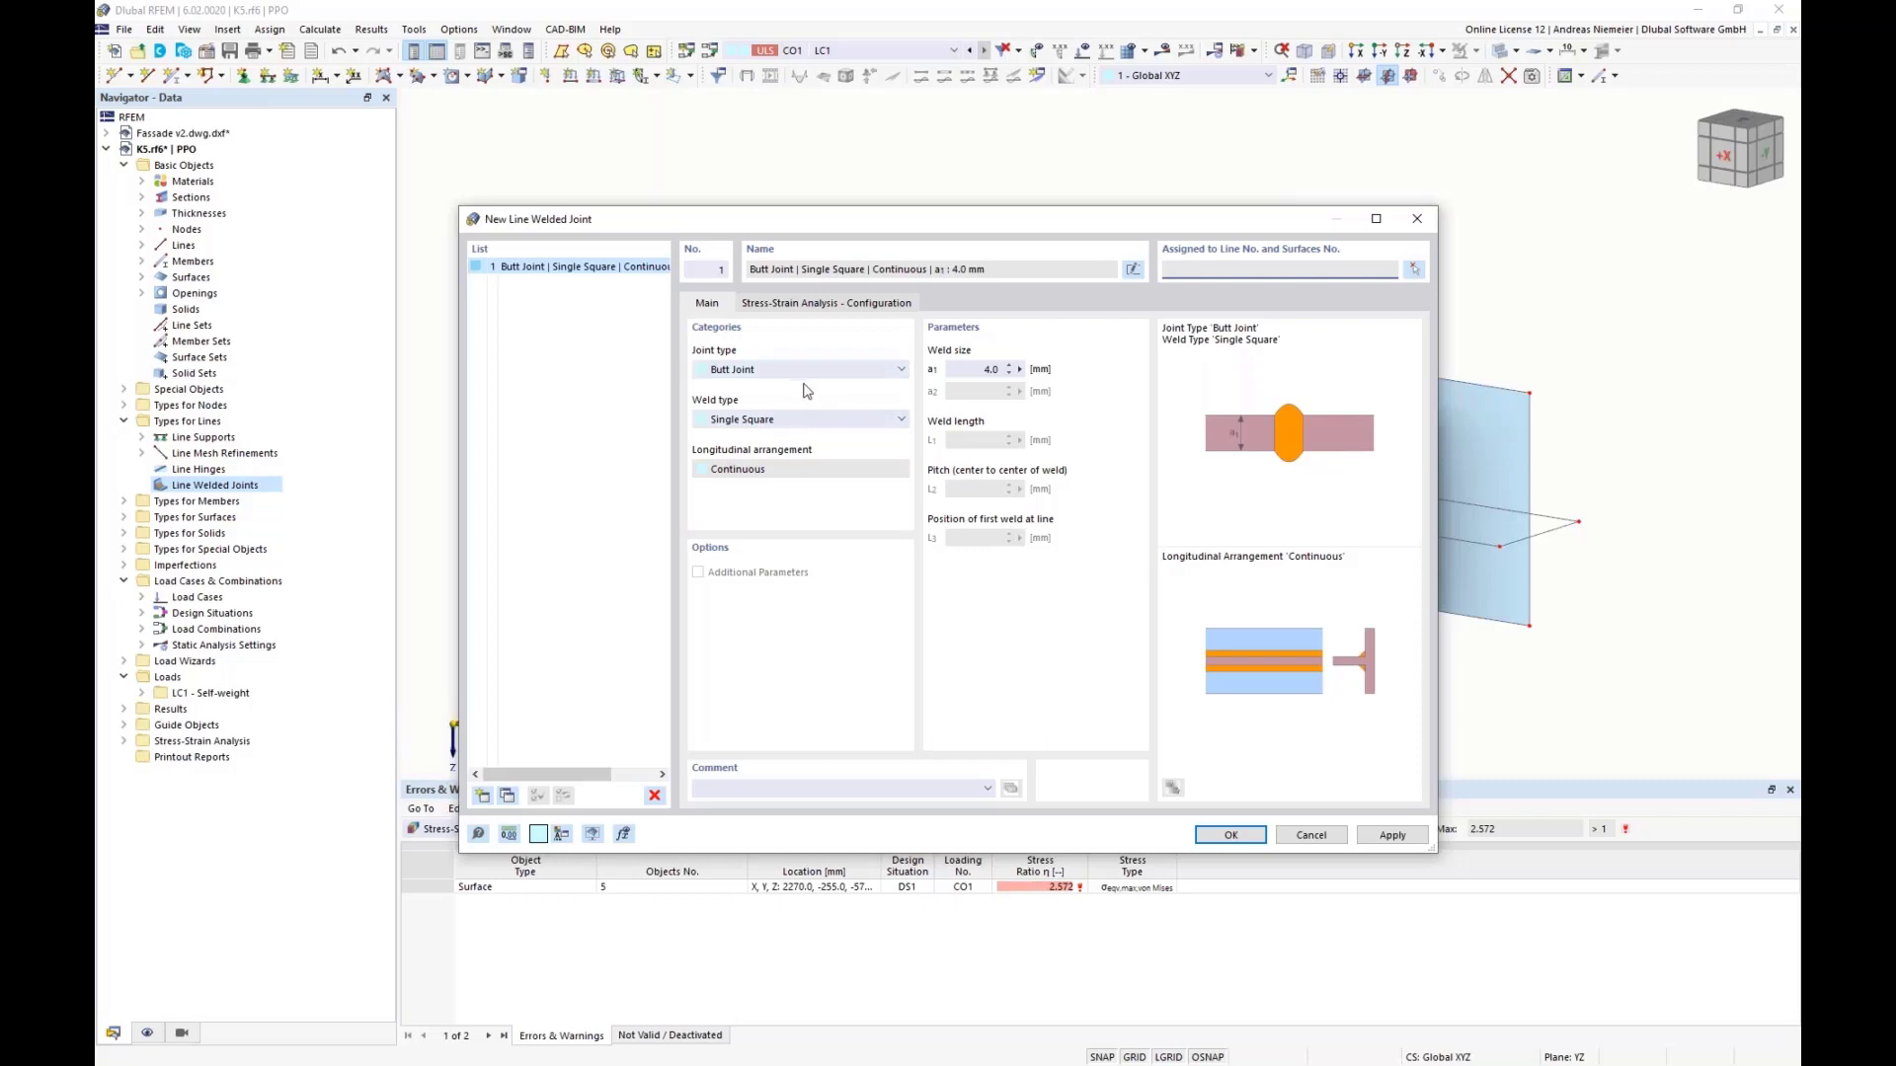
pyautogui.click(803, 385)
pyautogui.click(777, 389)
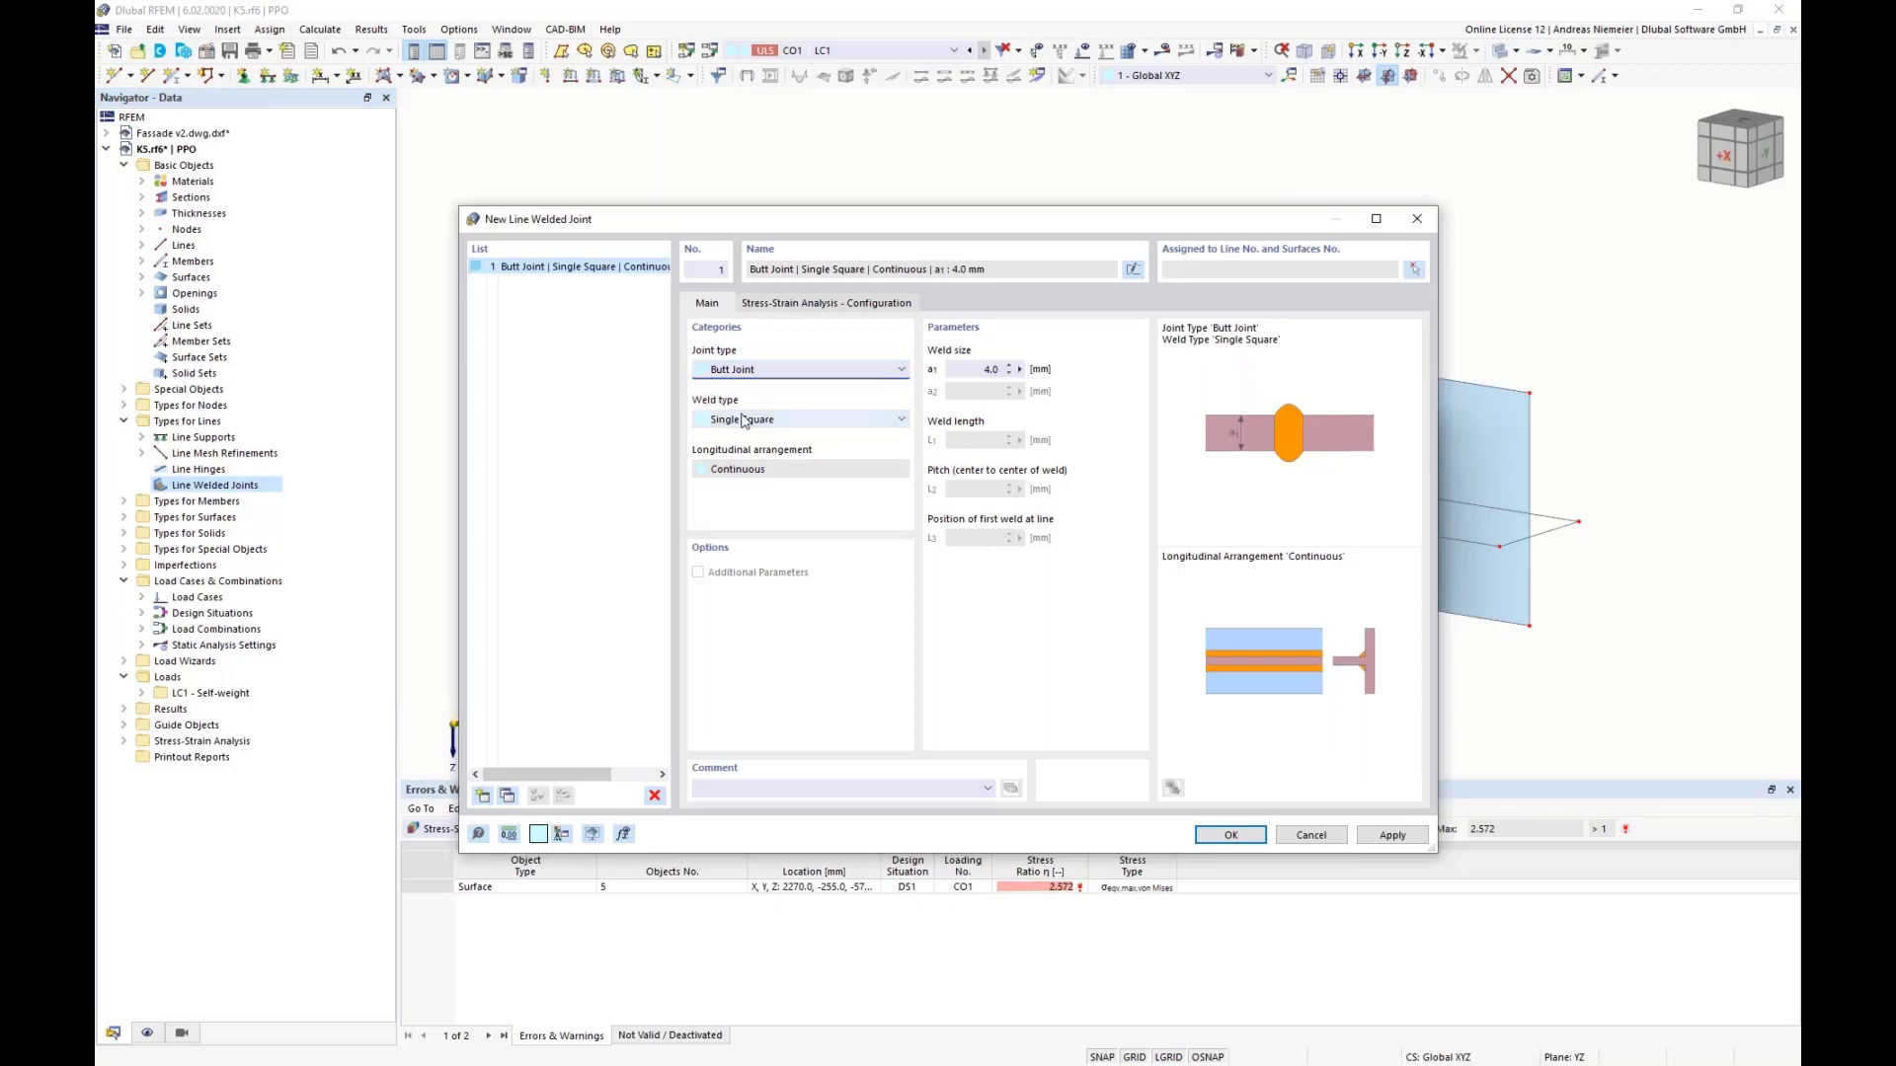
pyautogui.press('Down')
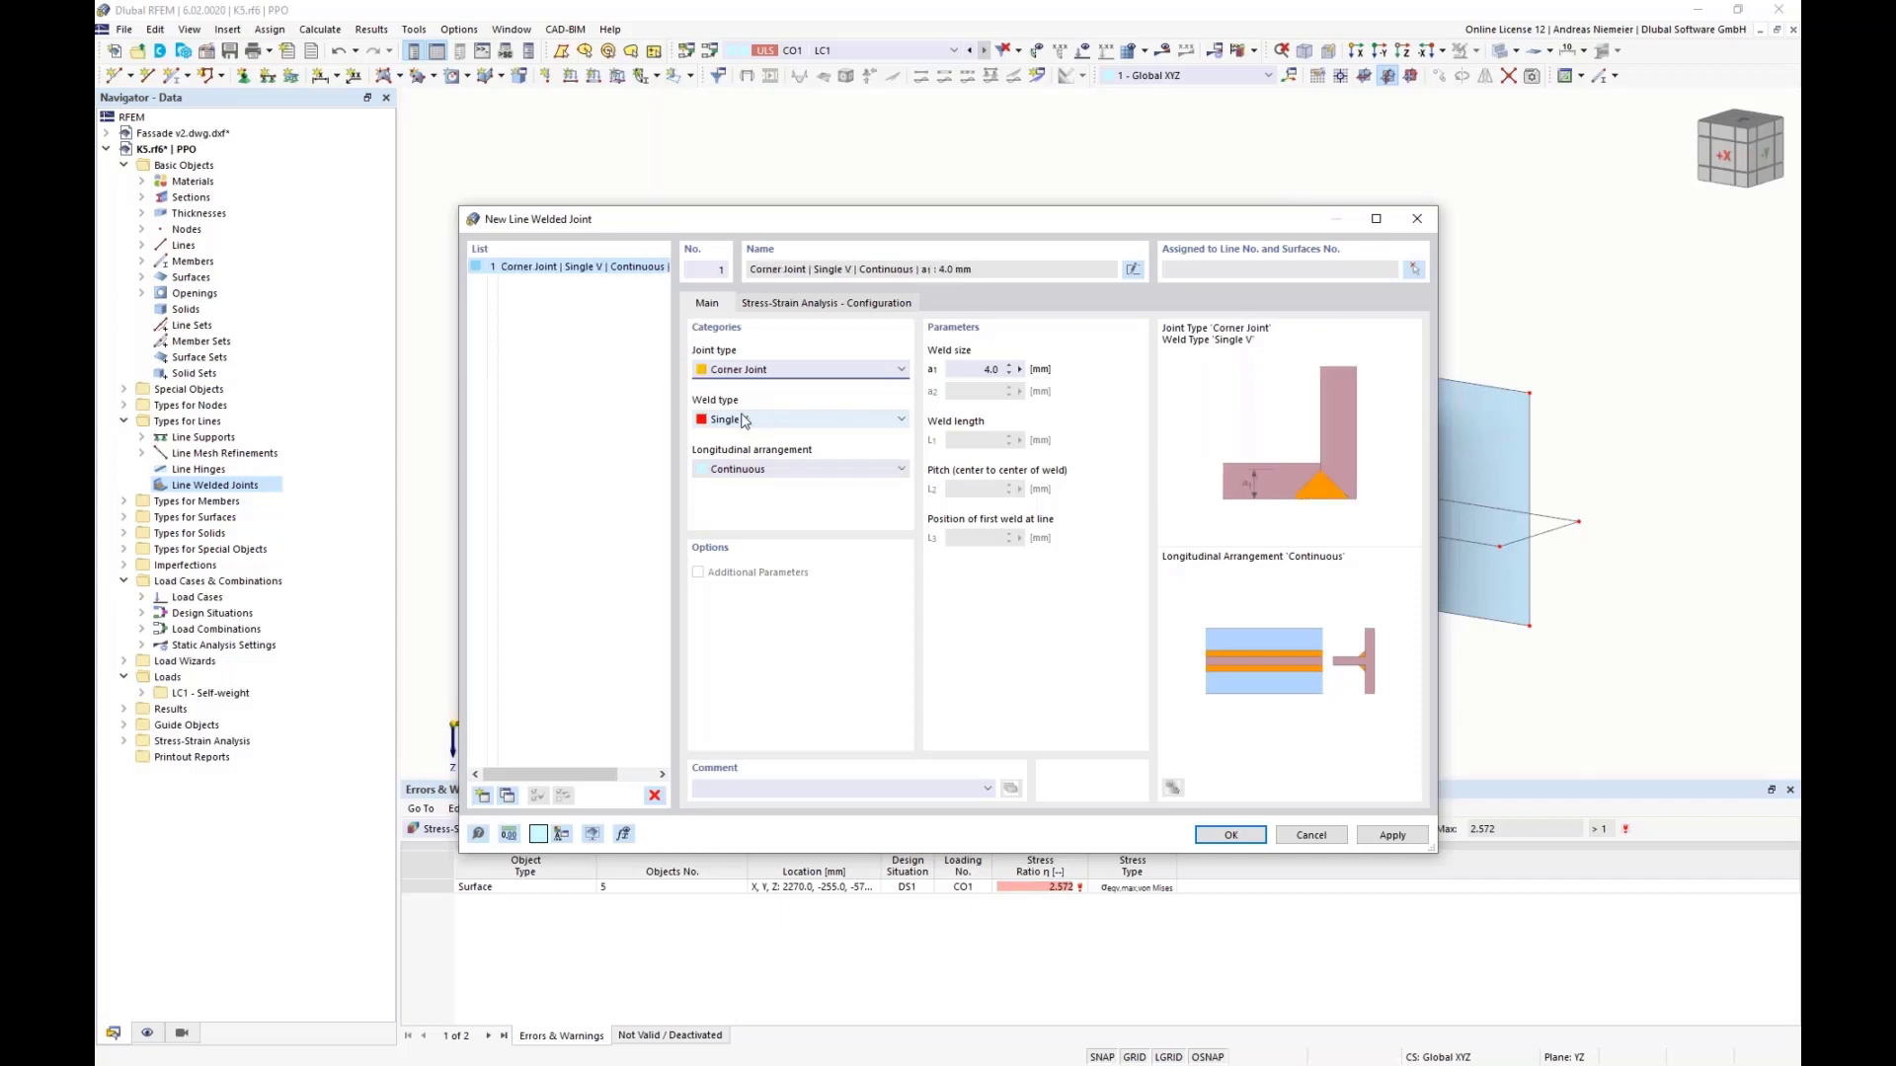
pyautogui.press('Down')
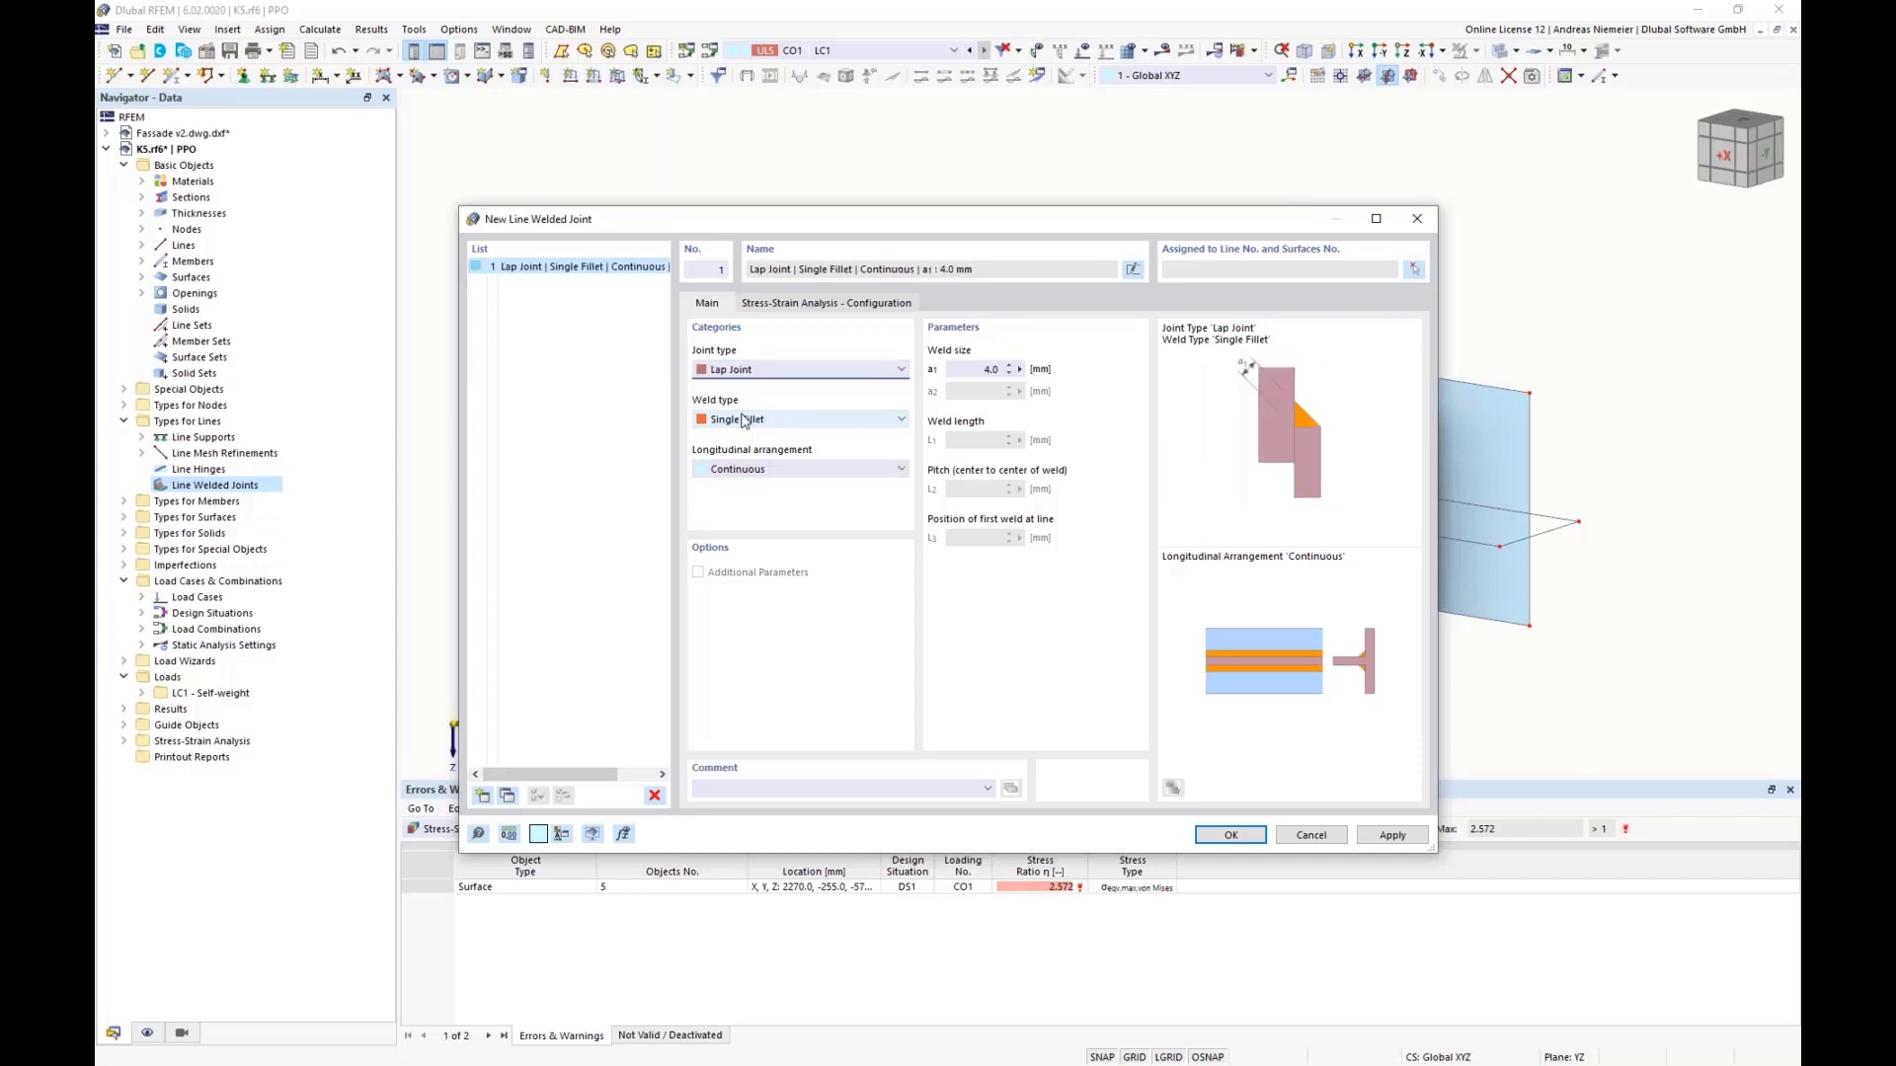
pyautogui.press('Down')
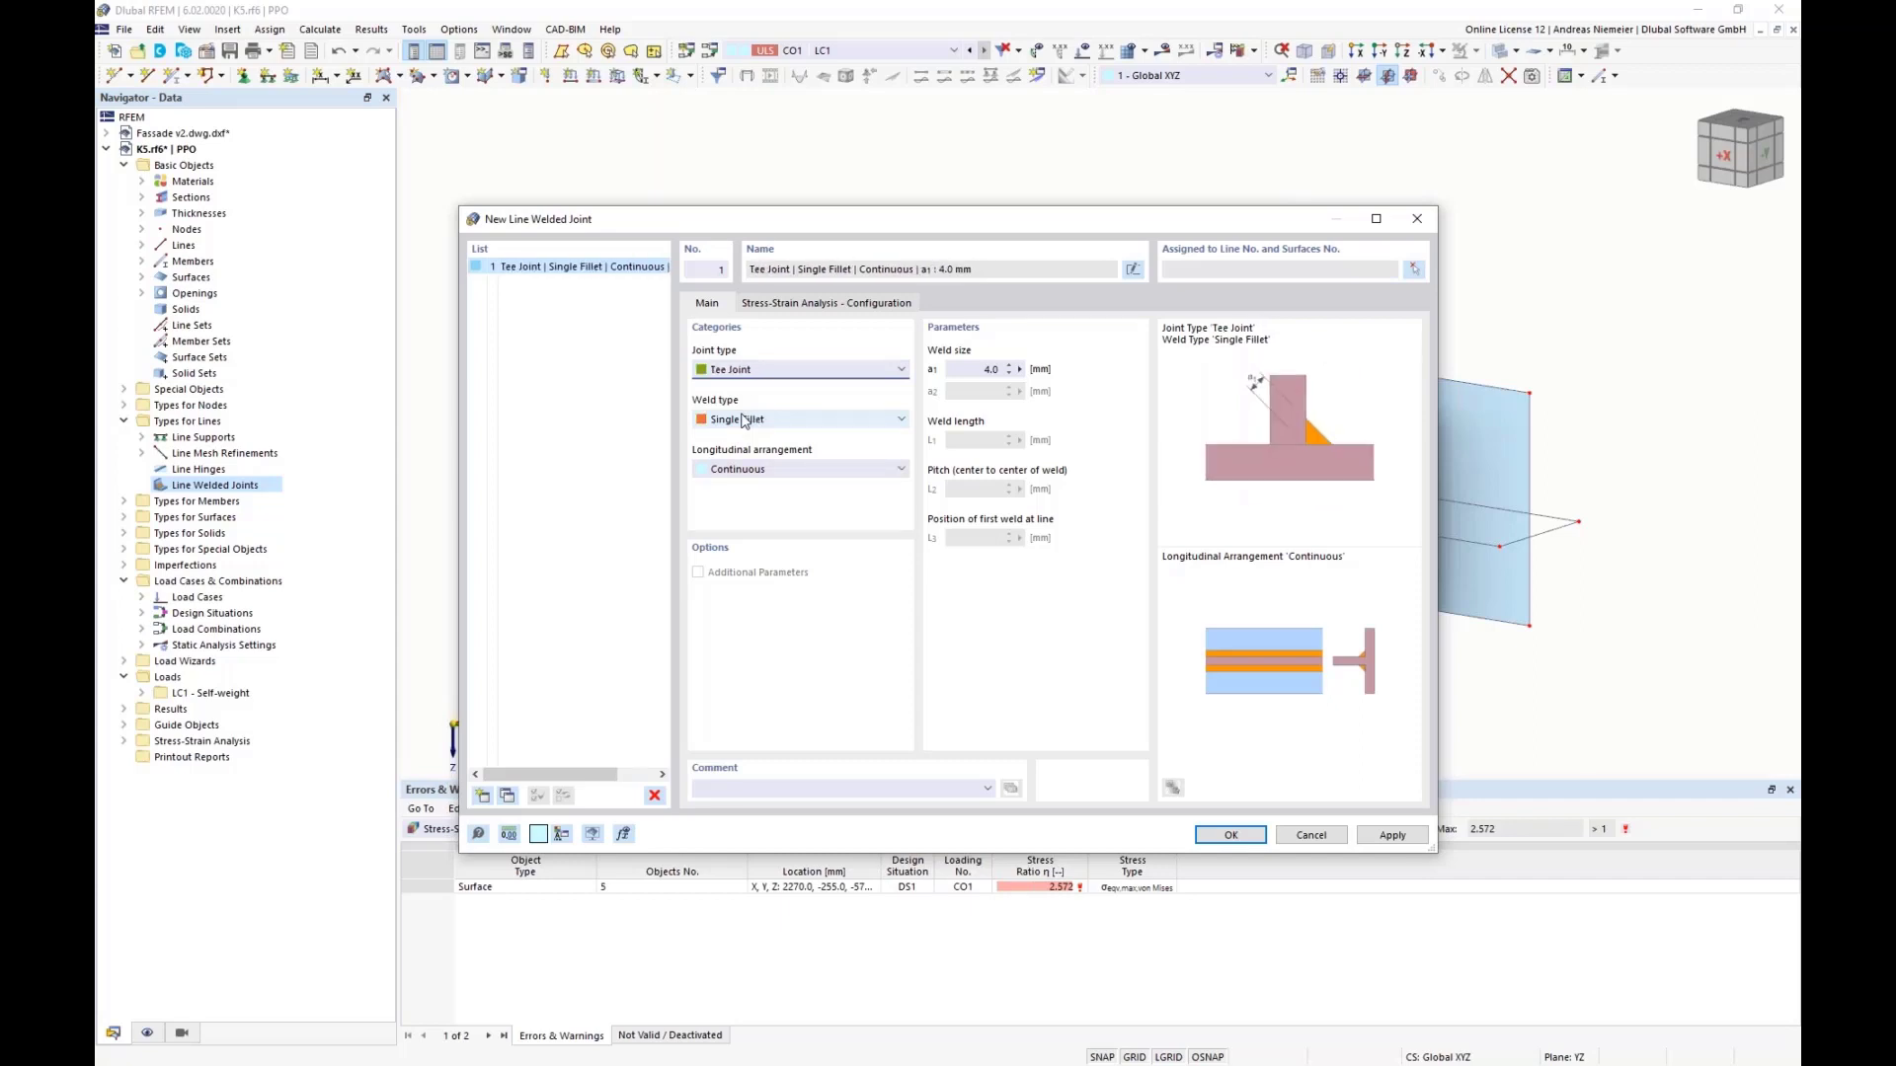
# Step: Set the tee joint's weld type to Double Fillet
pyautogui.click(818, 420)
pyautogui.click(811, 452)
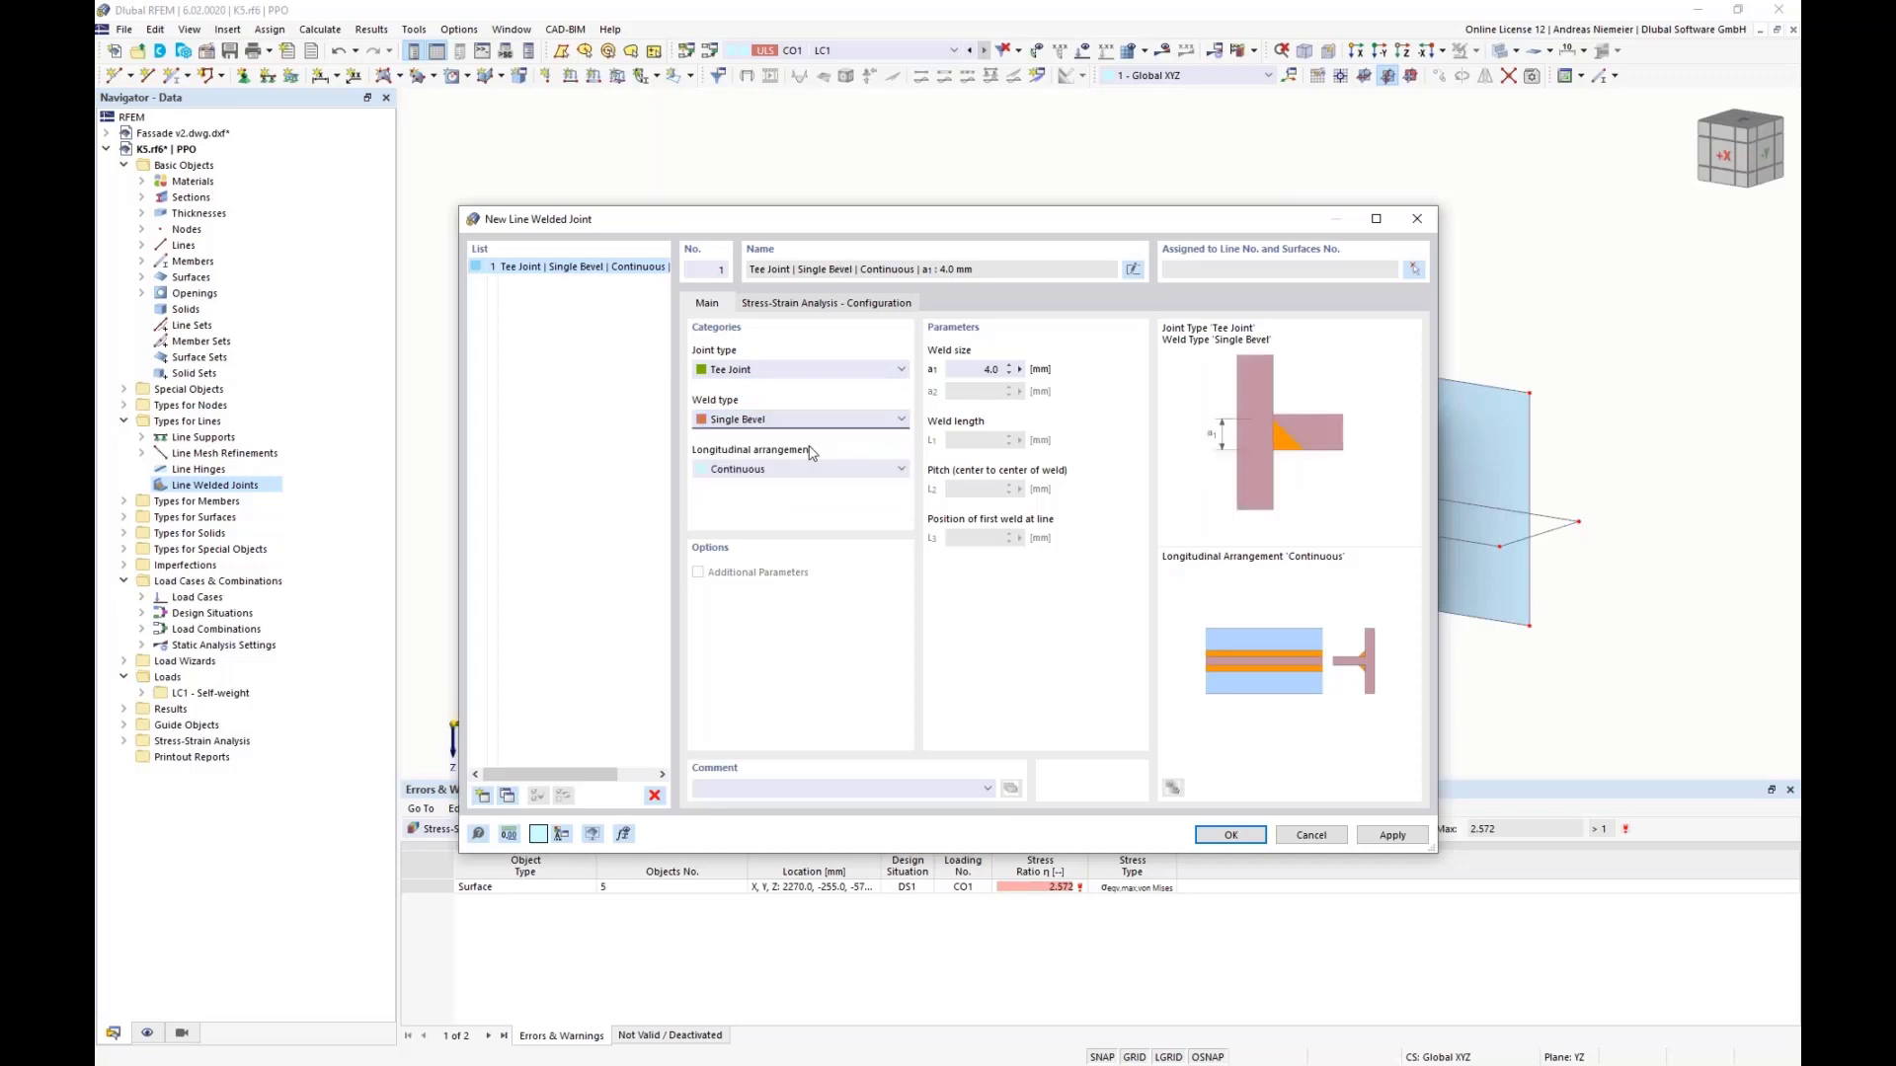
pyautogui.press('Down')
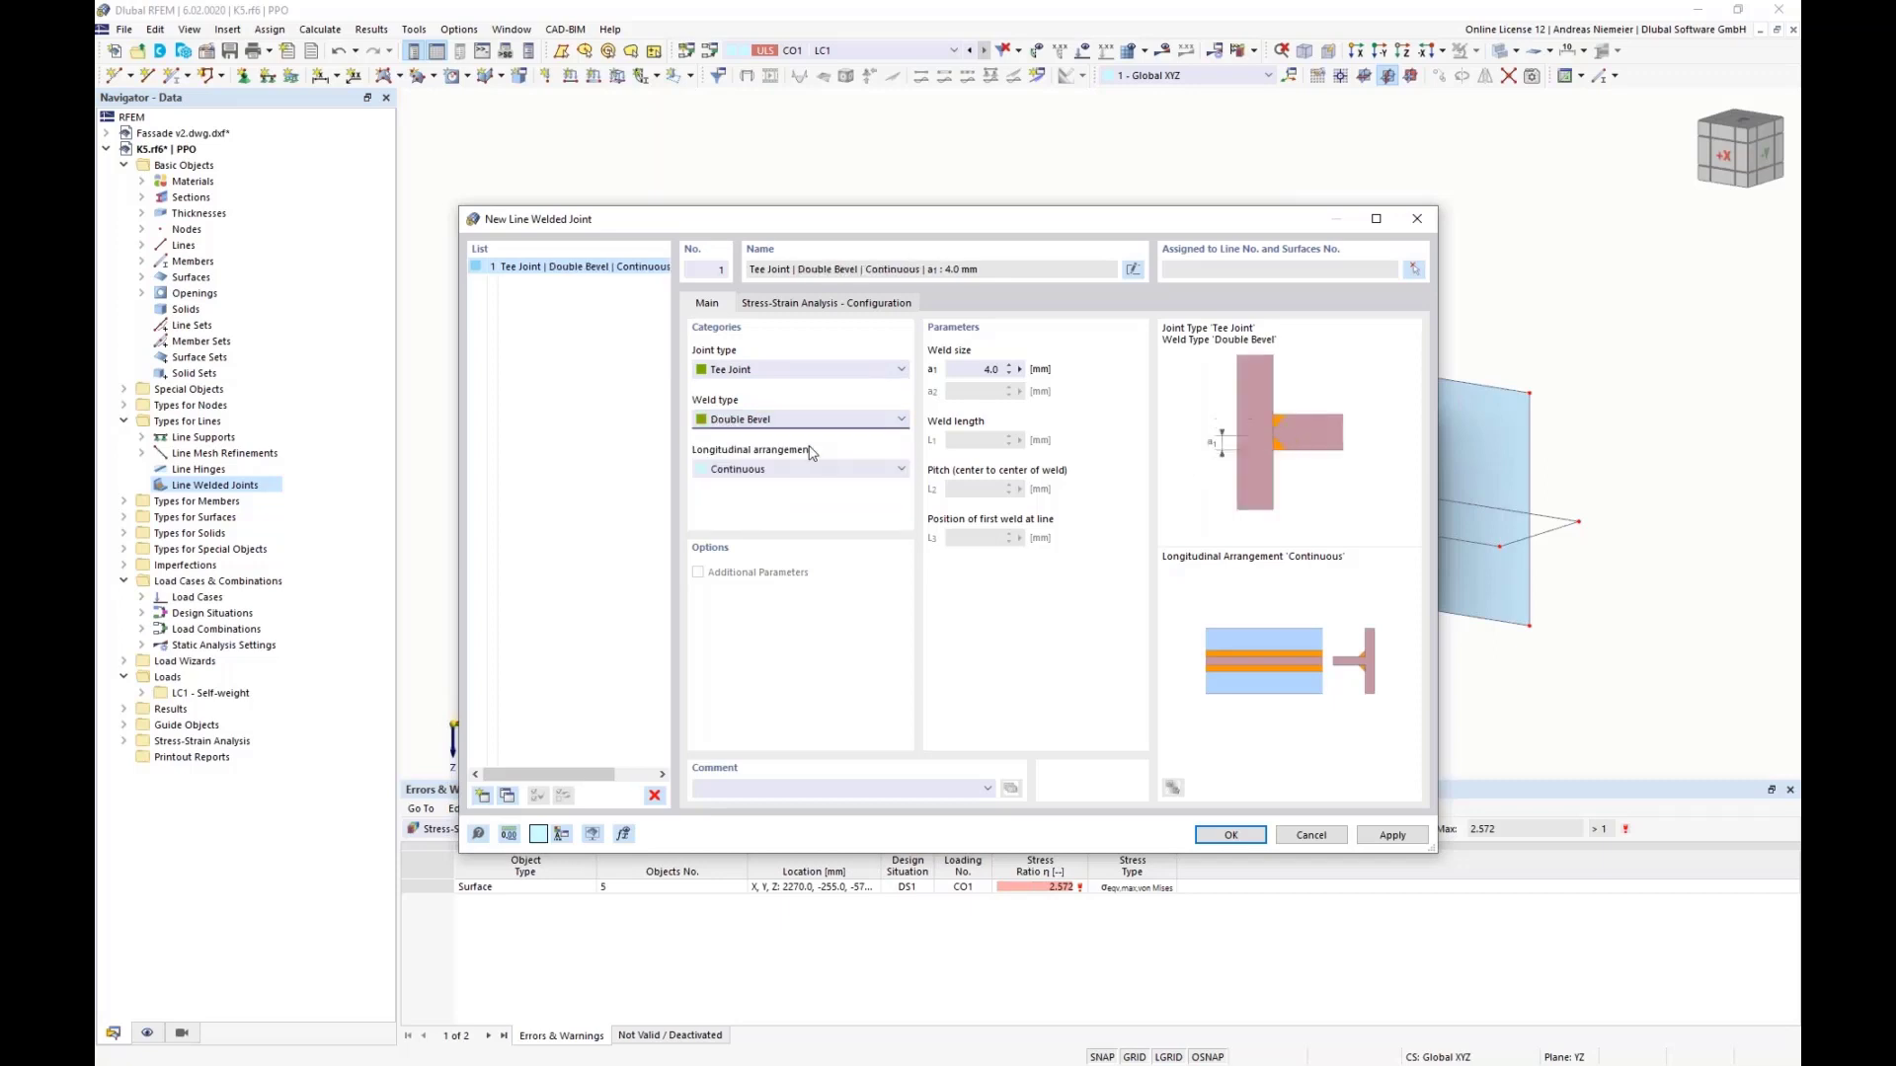
pyautogui.press('Down')
pyautogui.press('Down')
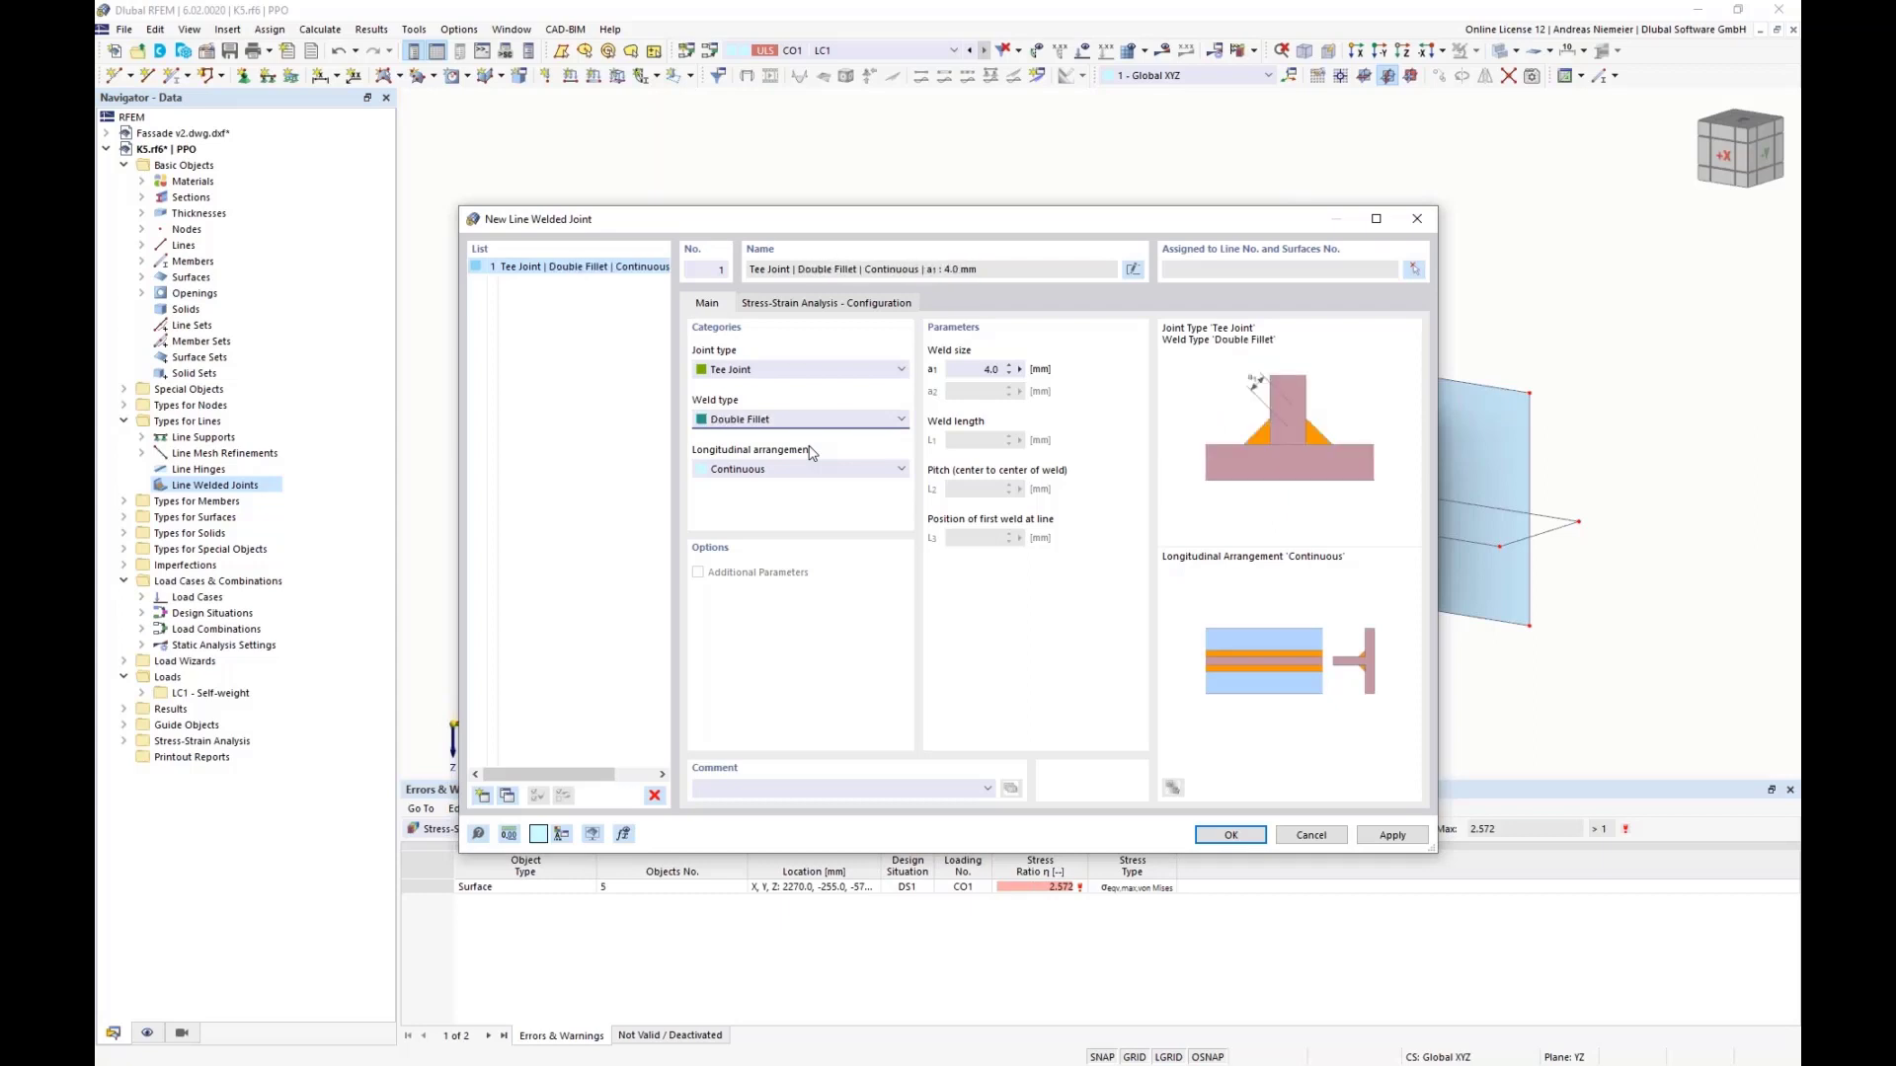
# Step: Assign the welded joint to line 20, where the front side plate (surface 2) meets the vertical plate (surface 3)
pyautogui.click(1416, 269)
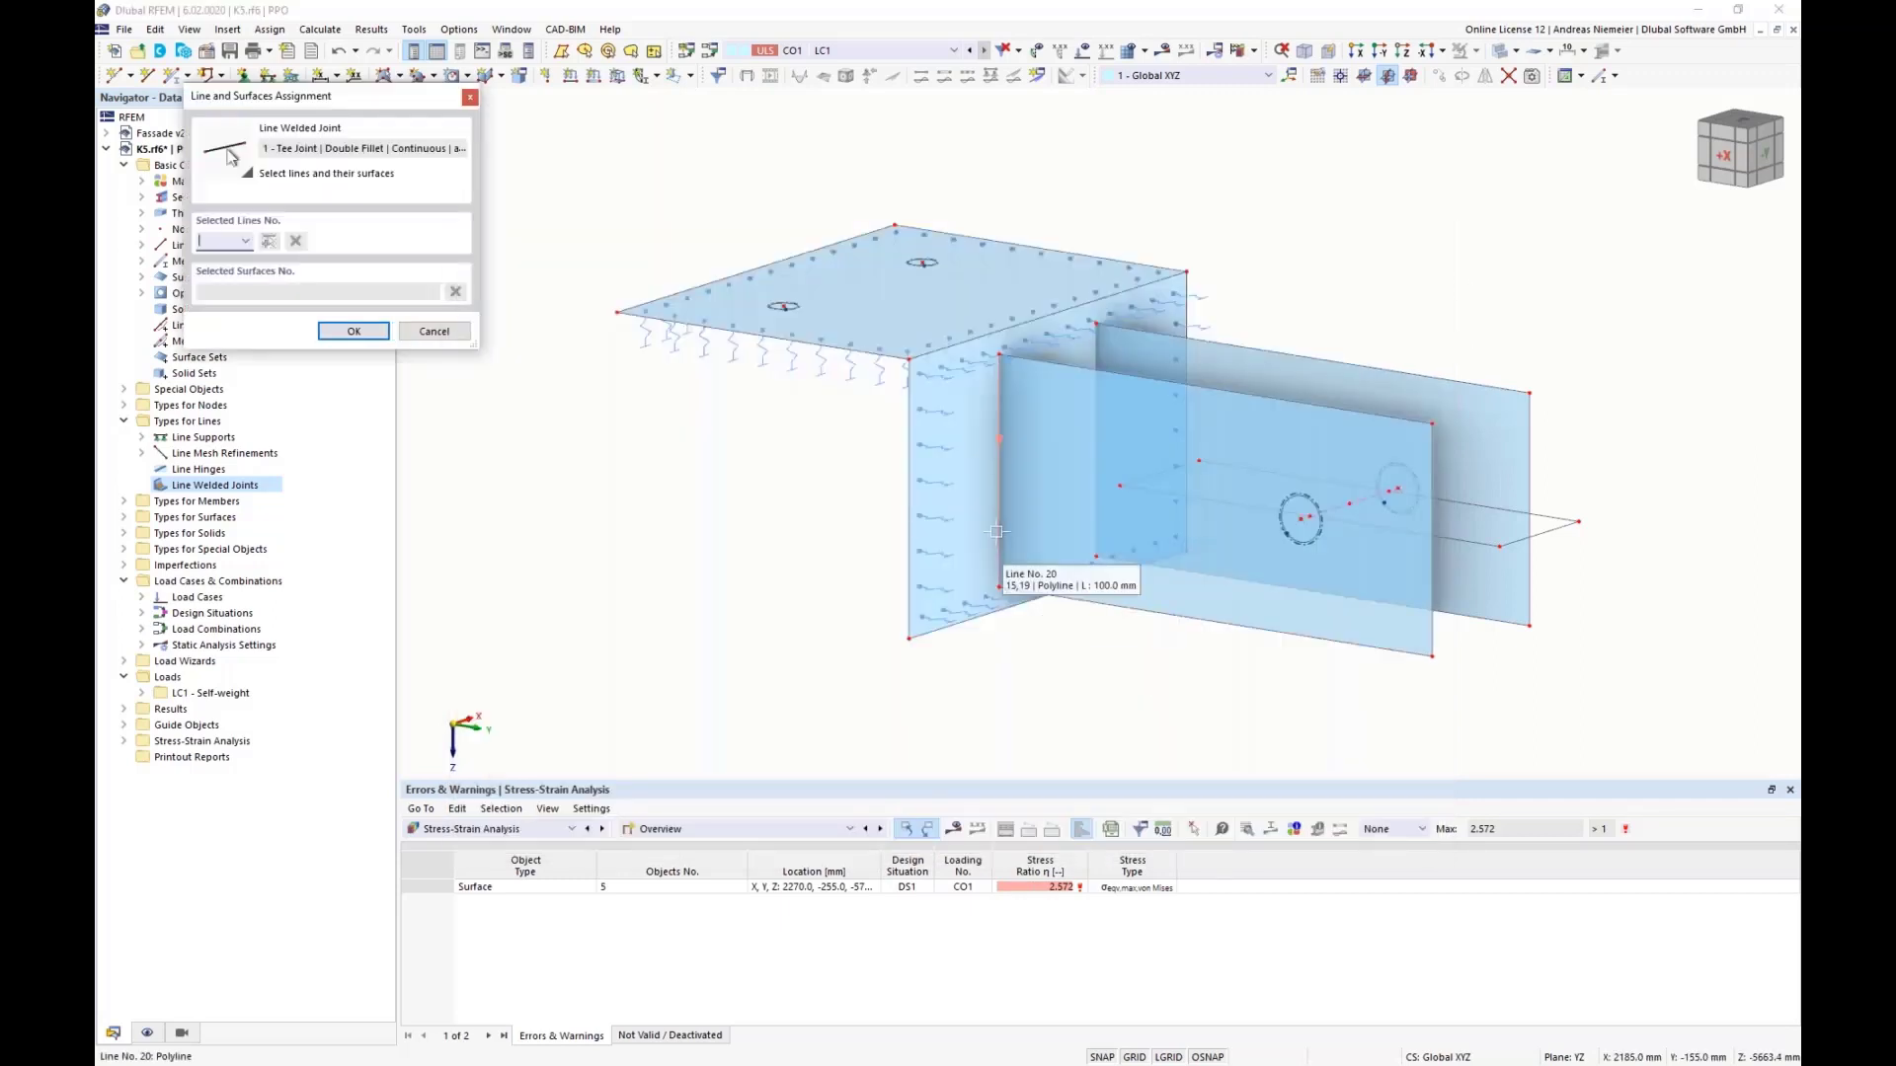
pyautogui.click(996, 532)
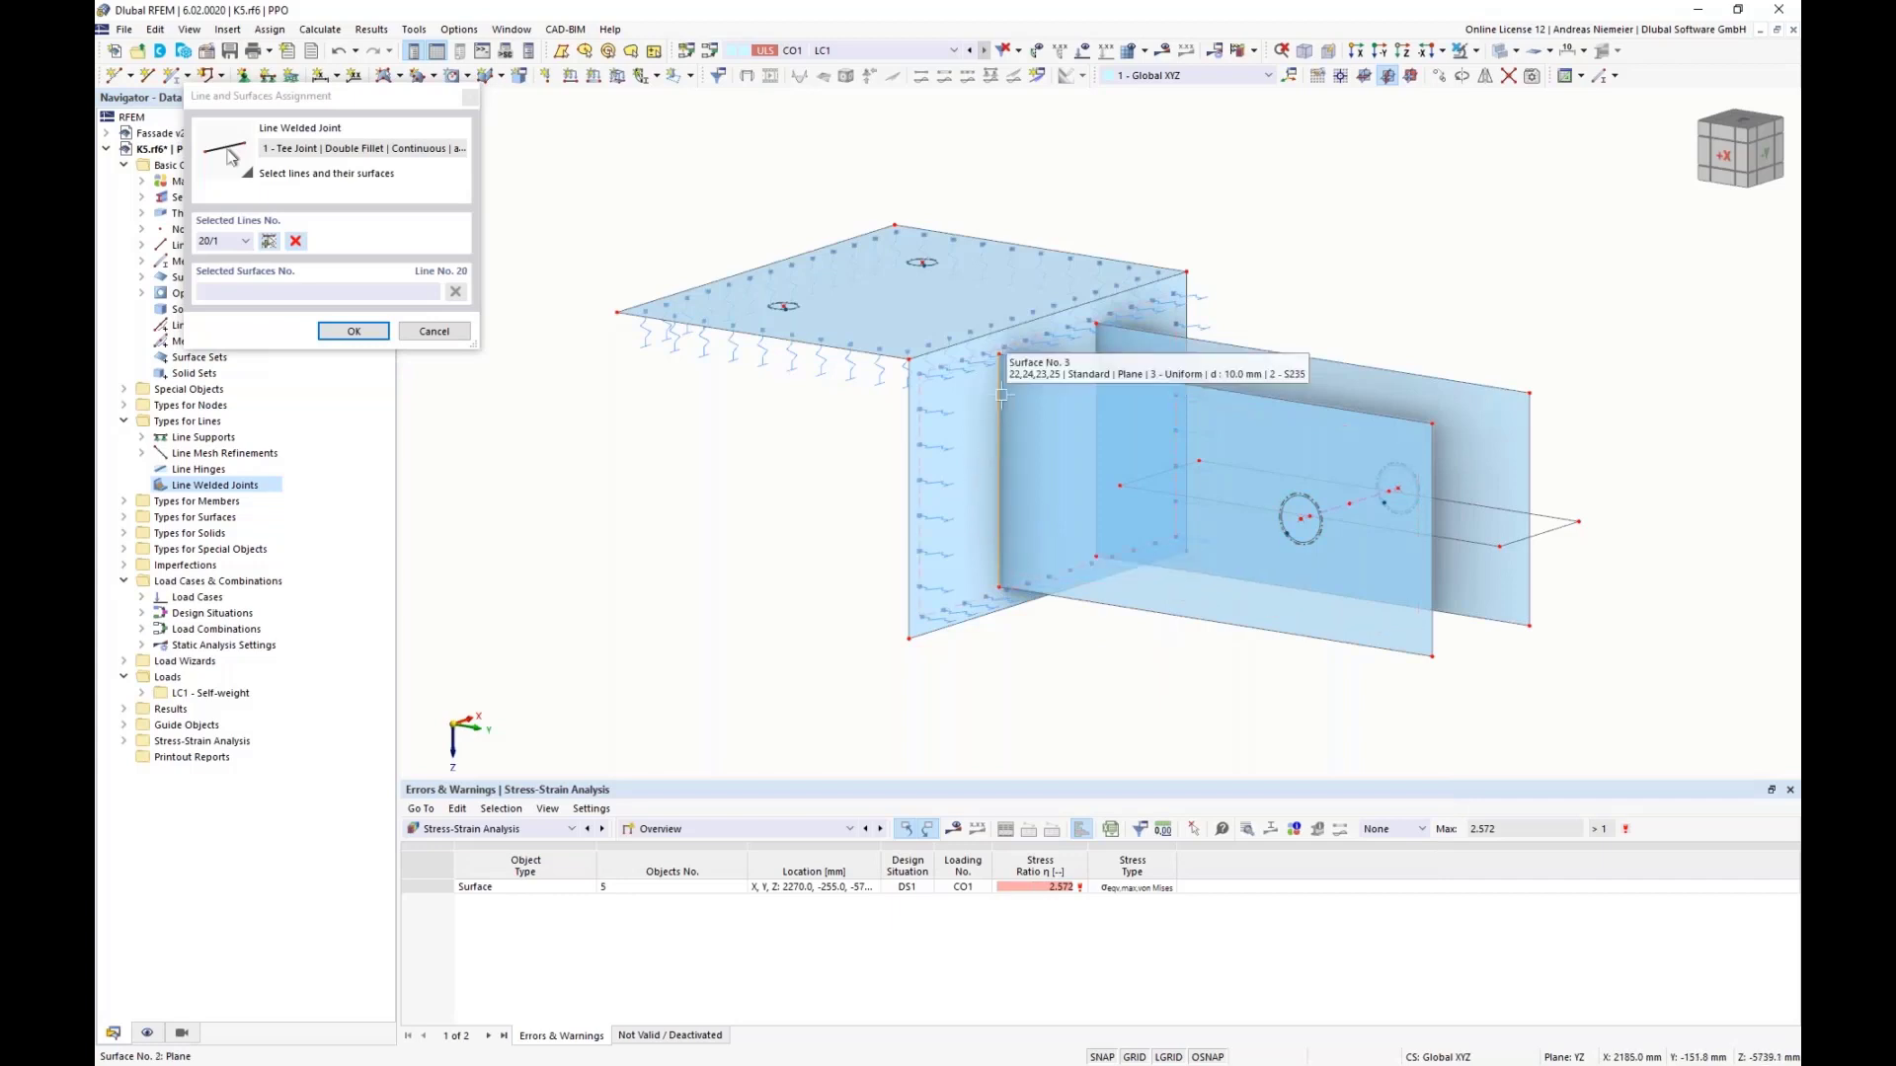
pyautogui.click(1031, 435)
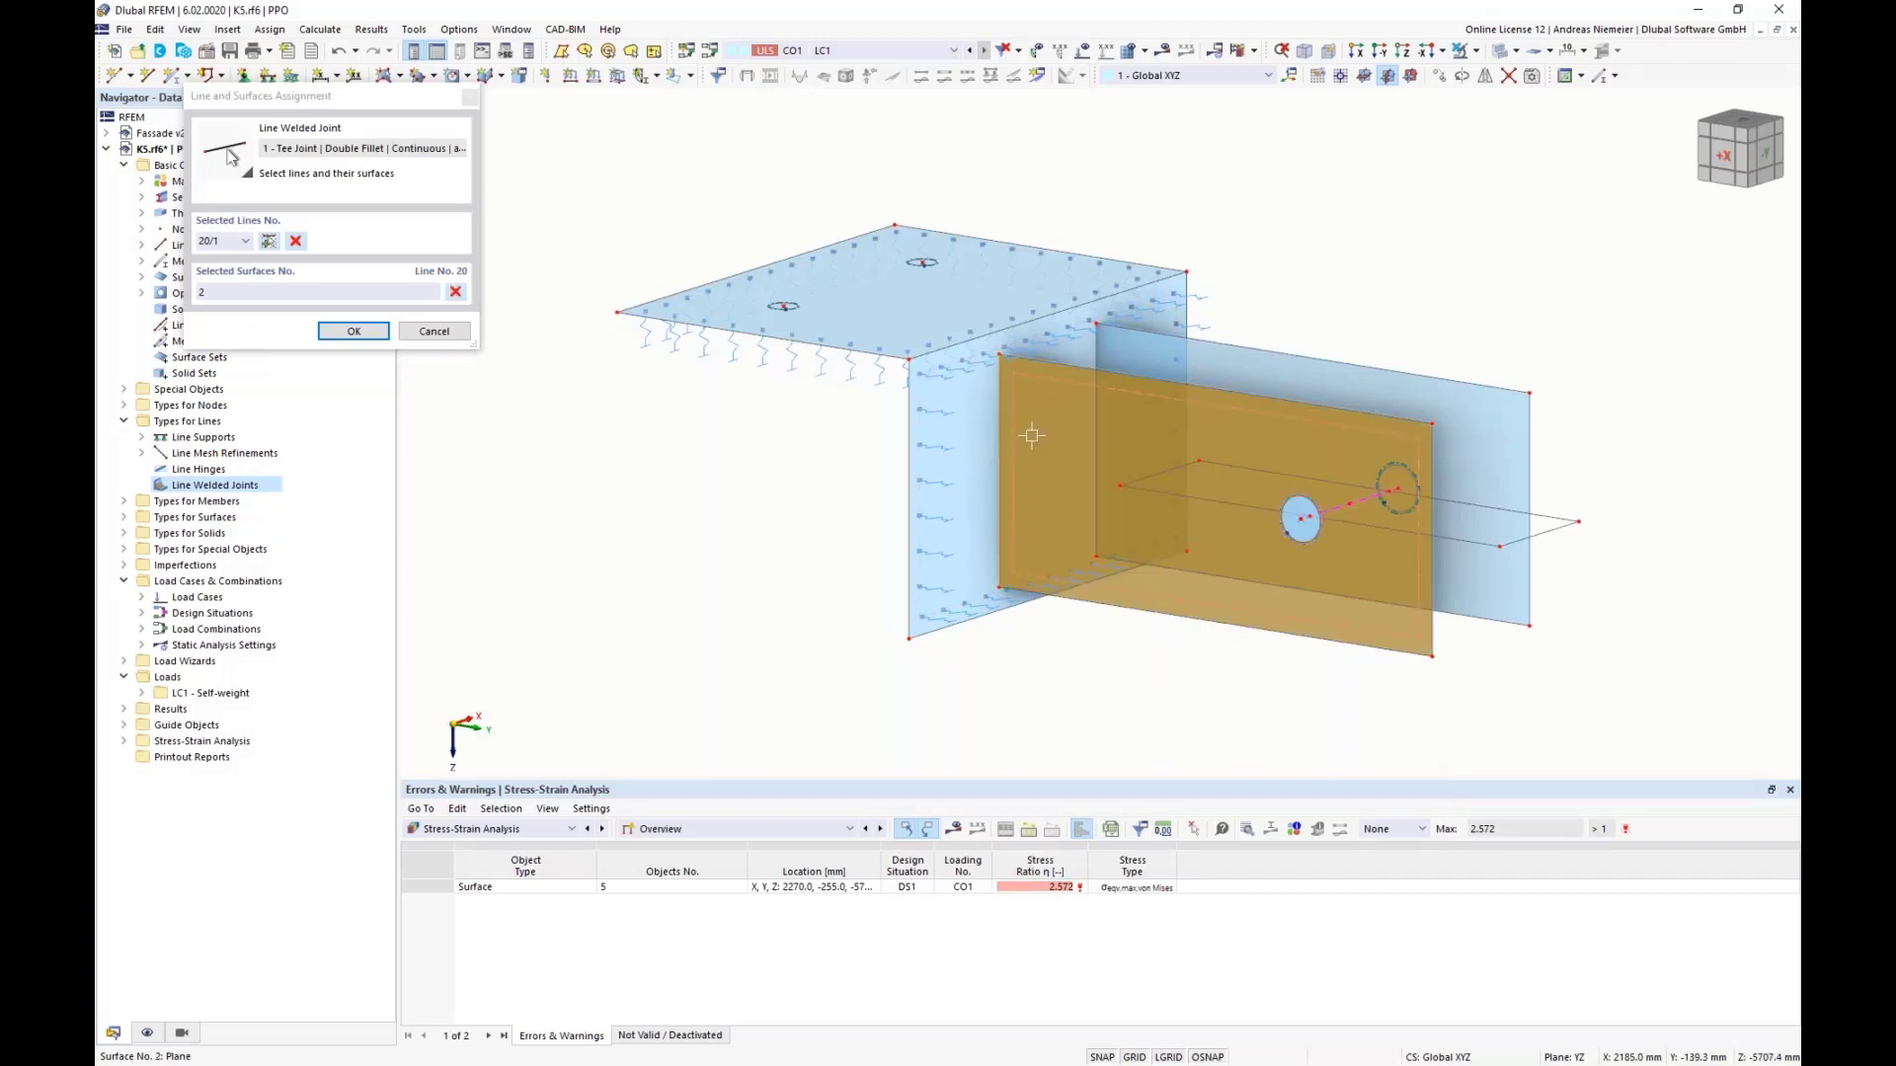
pyautogui.click(982, 409)
pyautogui.click(278, 246)
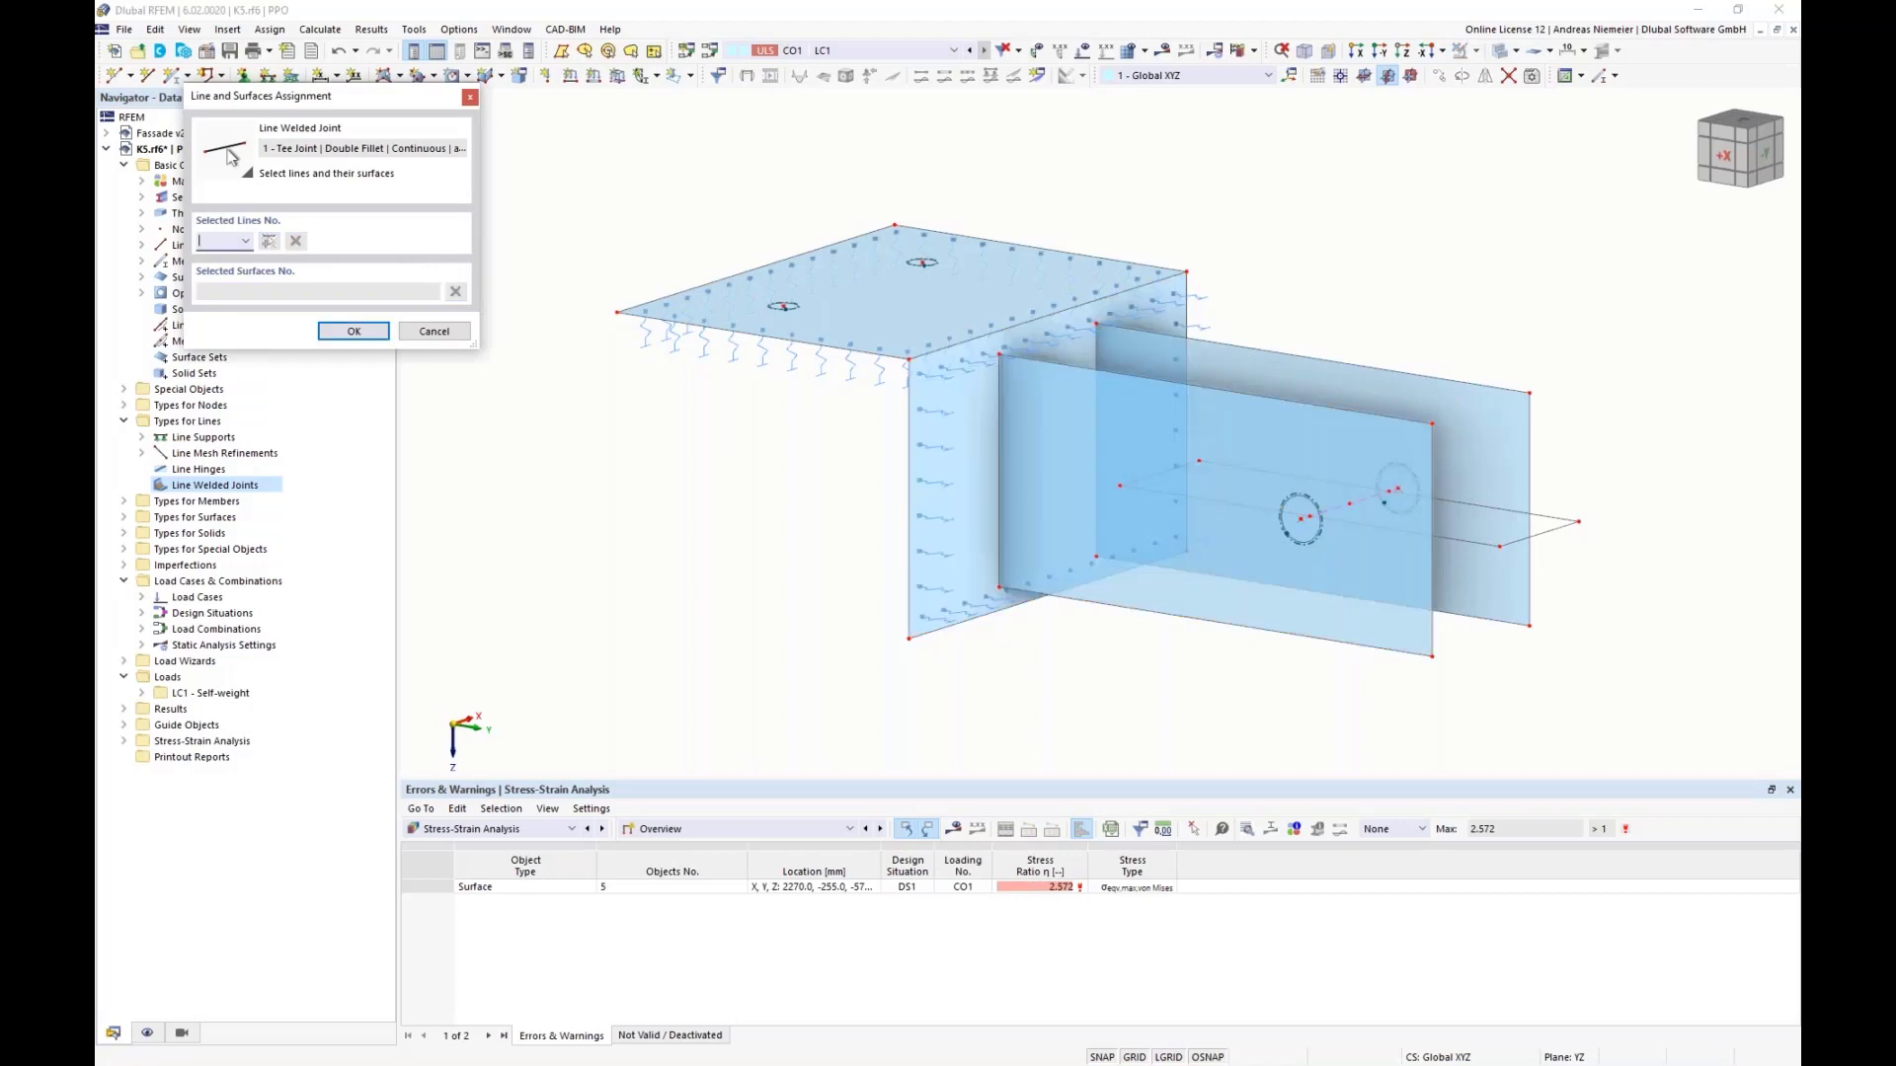
# Step: Assign the welded joint to line 18 with surfaces 1 and 3 as well, and confirm the assignment
pyautogui.click(1094, 350)
pyautogui.click(1131, 353)
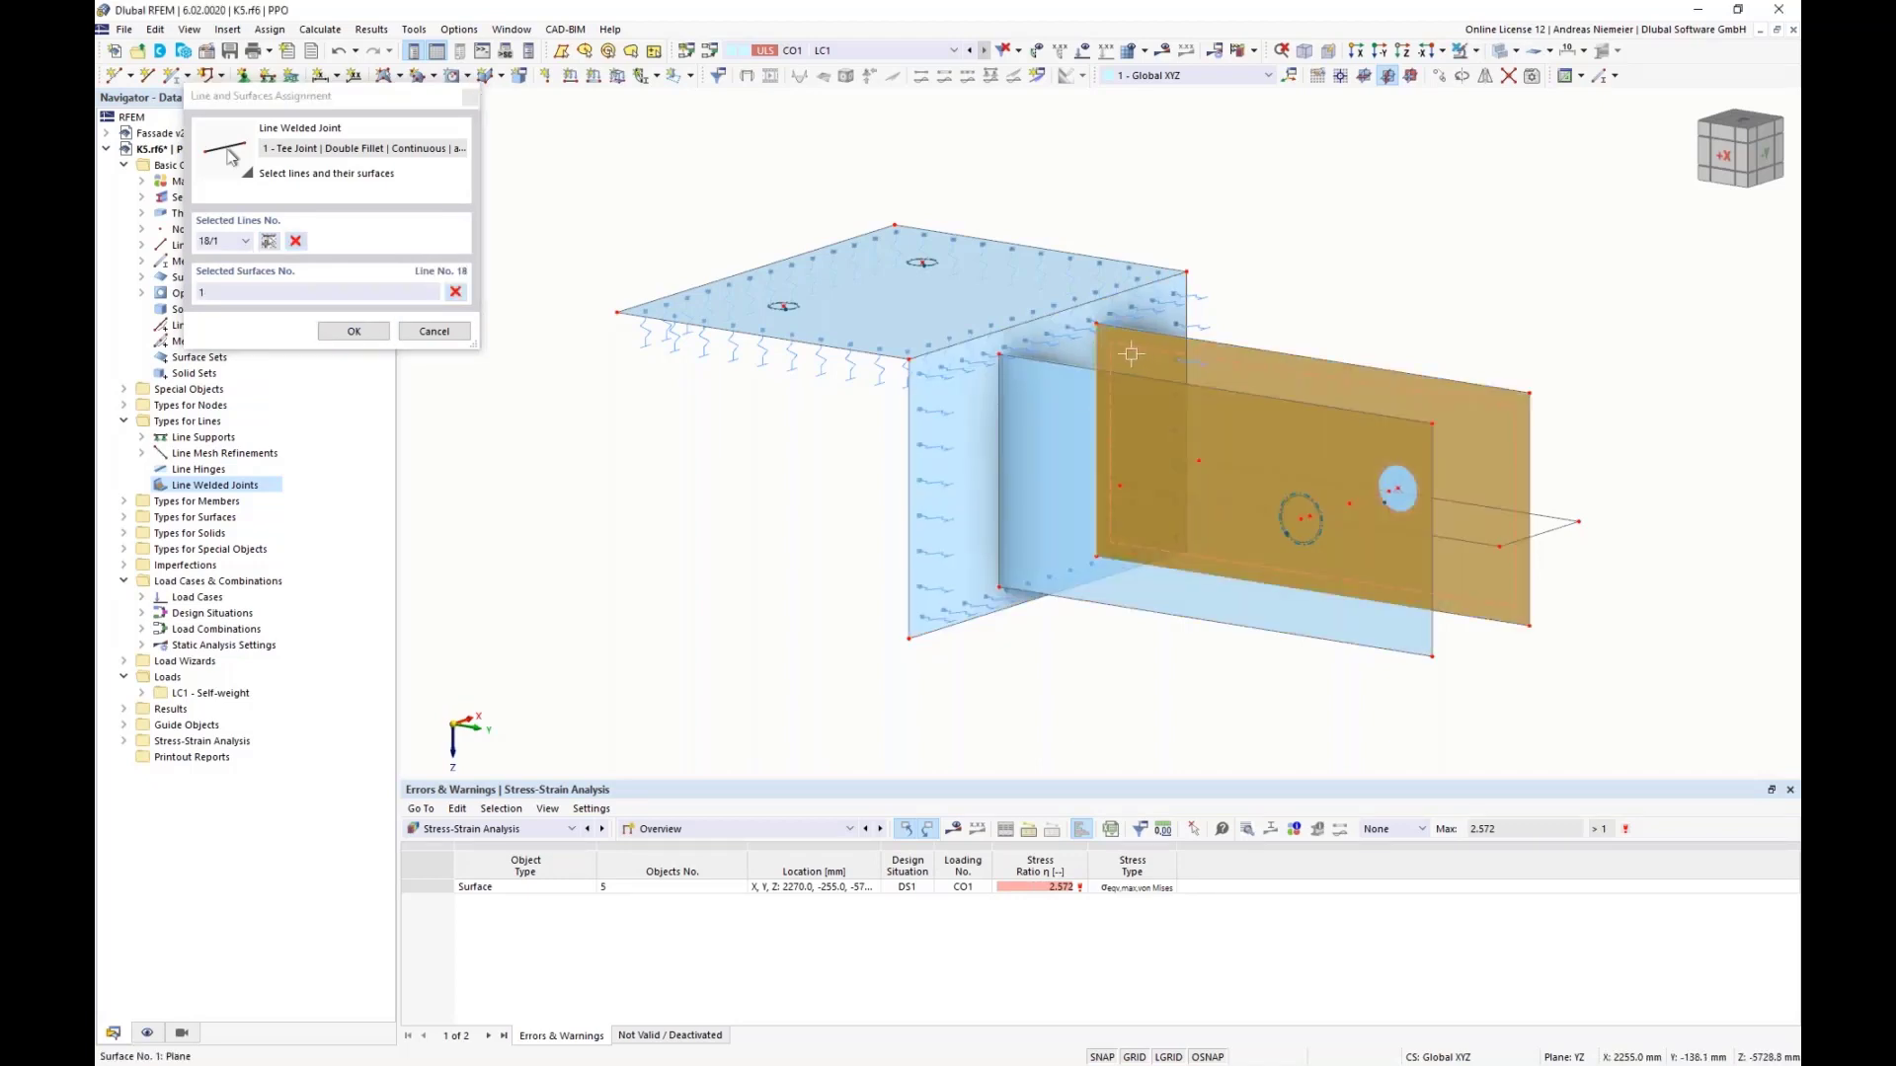
pyautogui.click(1062, 346)
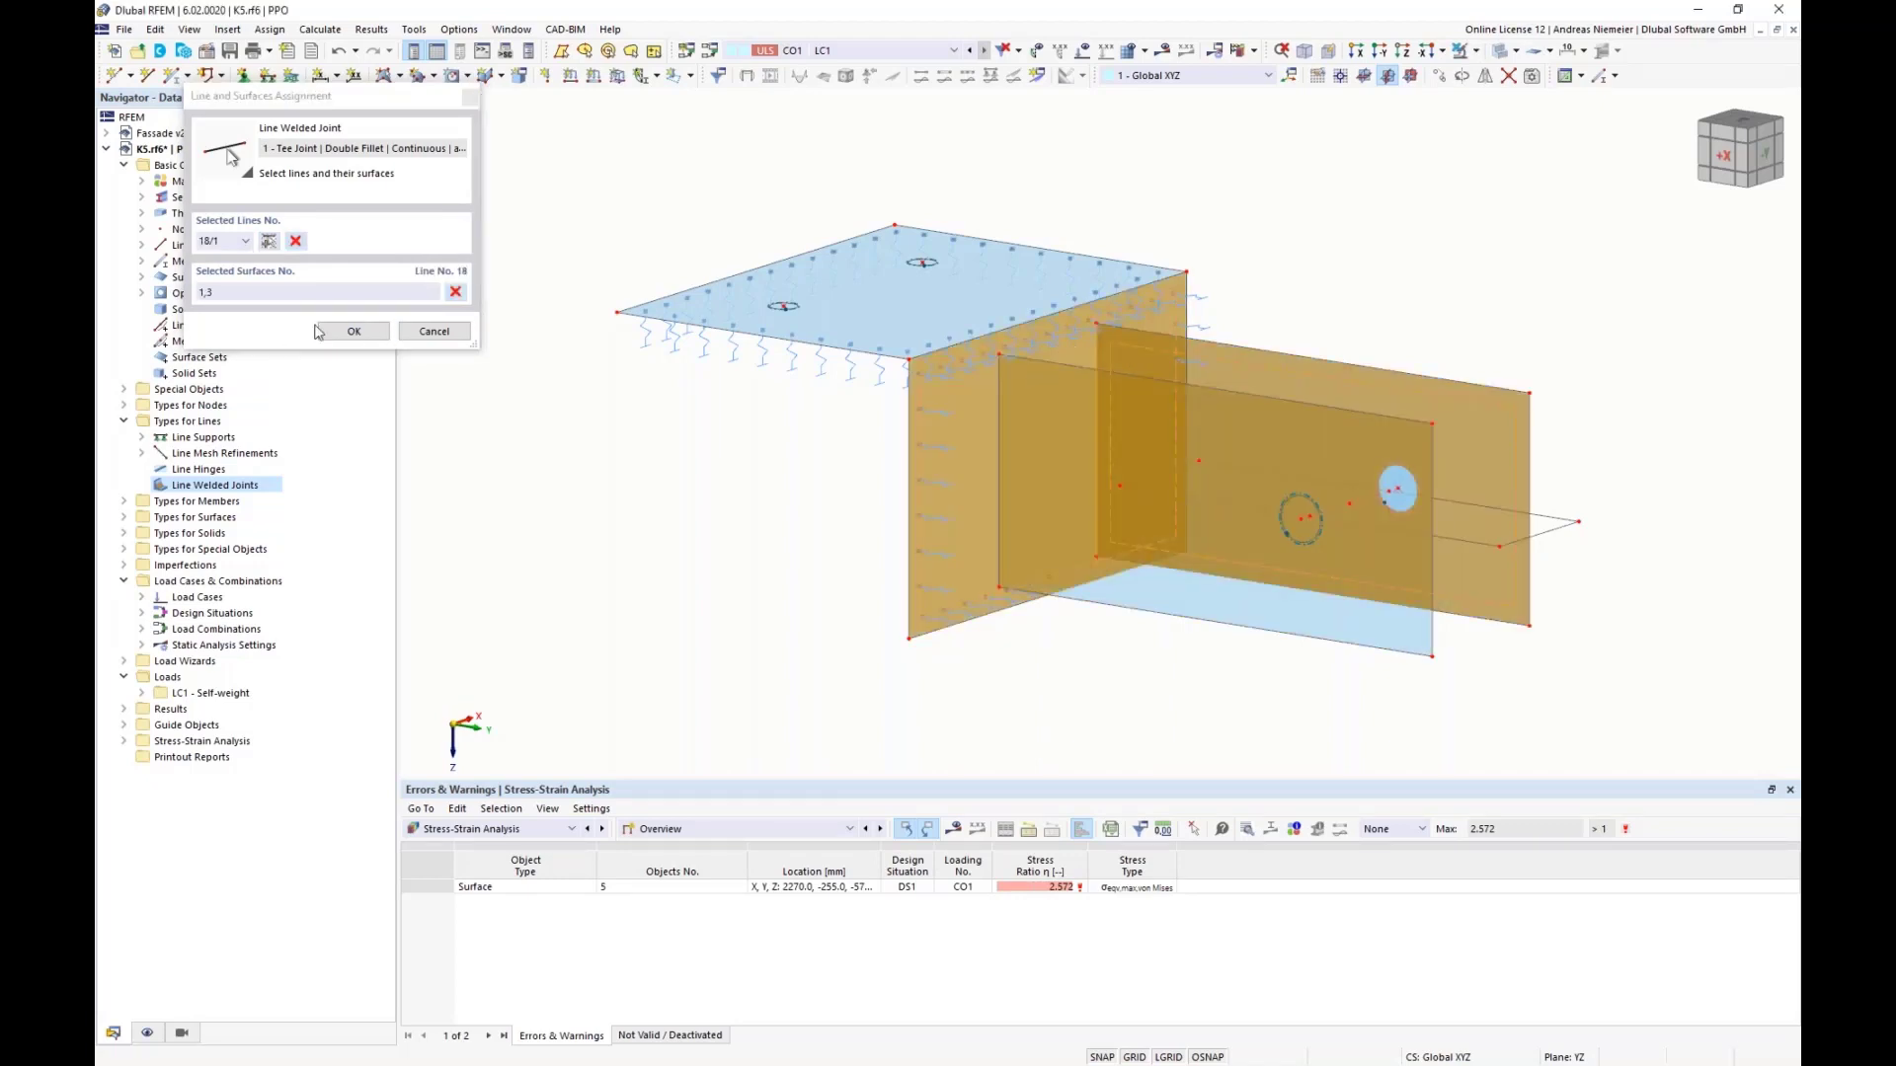
pyautogui.click(354, 331)
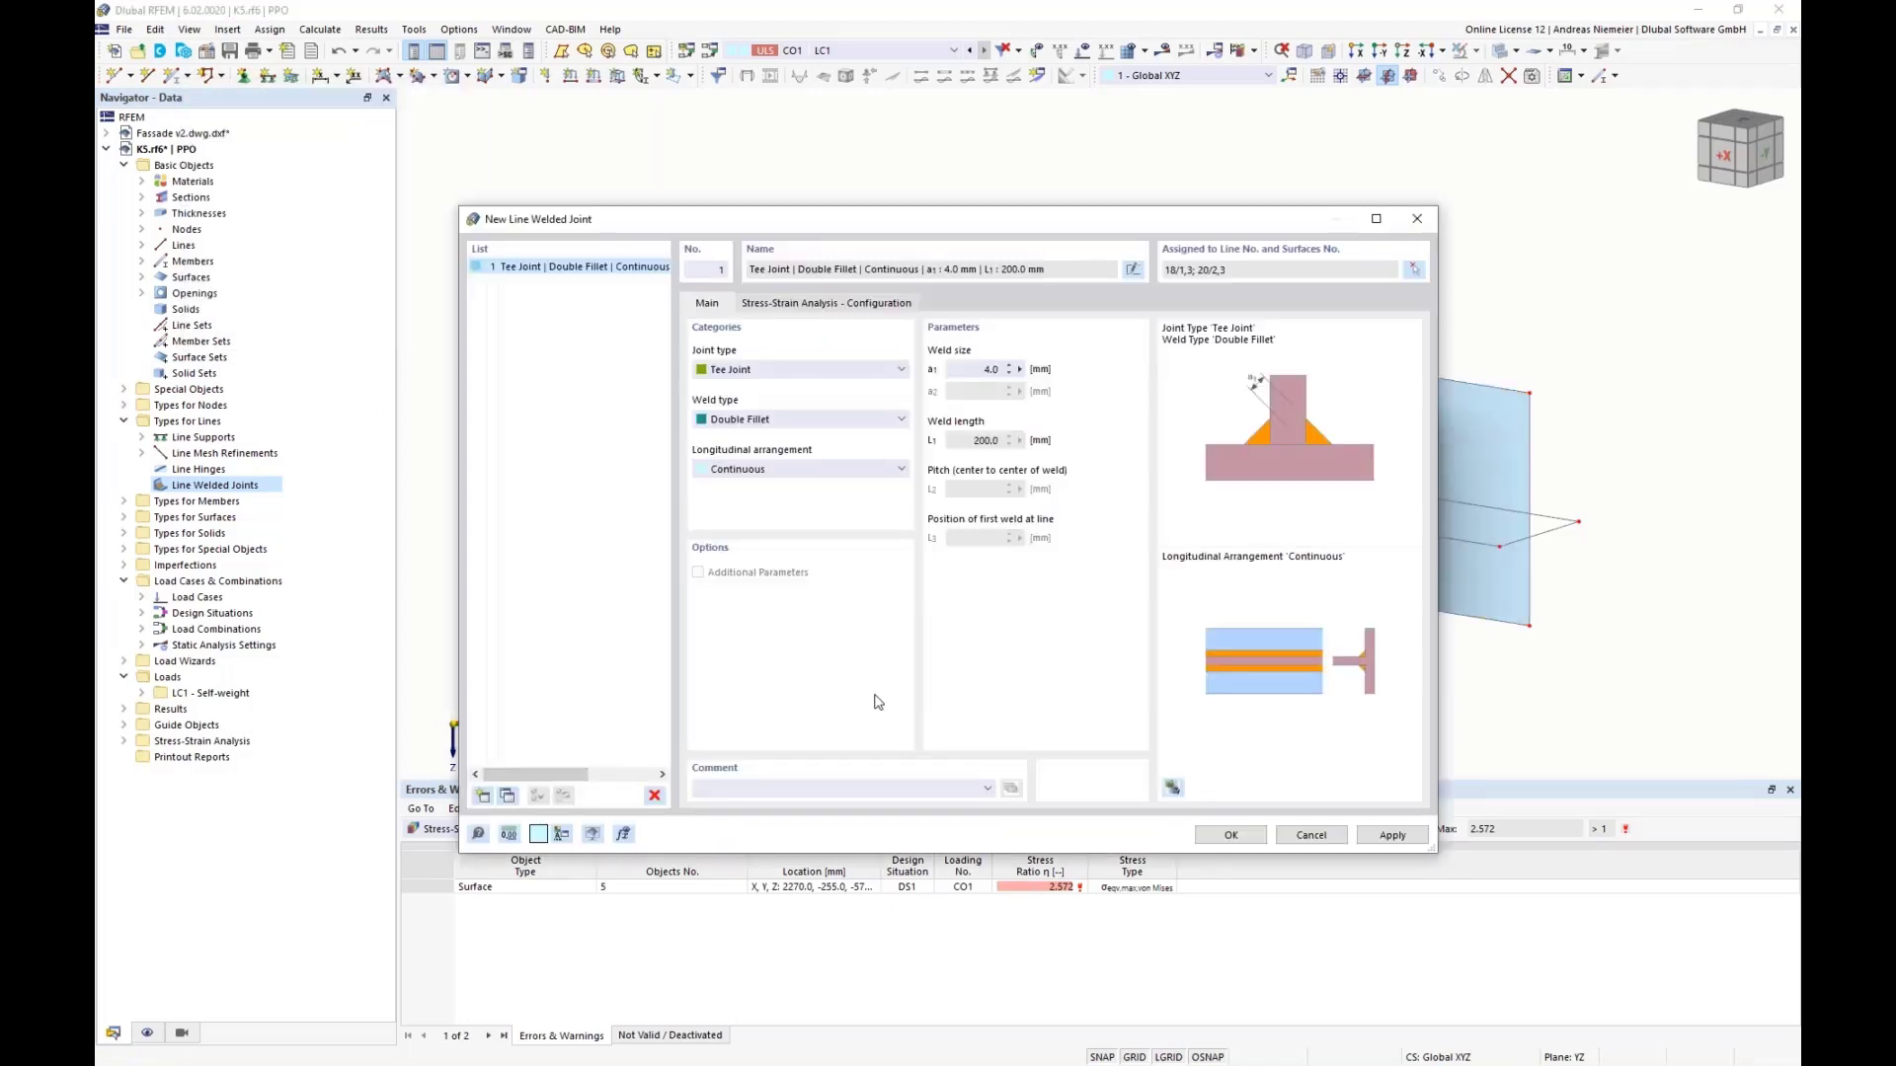
# Step: In the Default line welded joint configuration, set all four load smoothings to None, use simplified fillet weld stress distribution, and consider weld eccentricity e
pyautogui.click(855, 305)
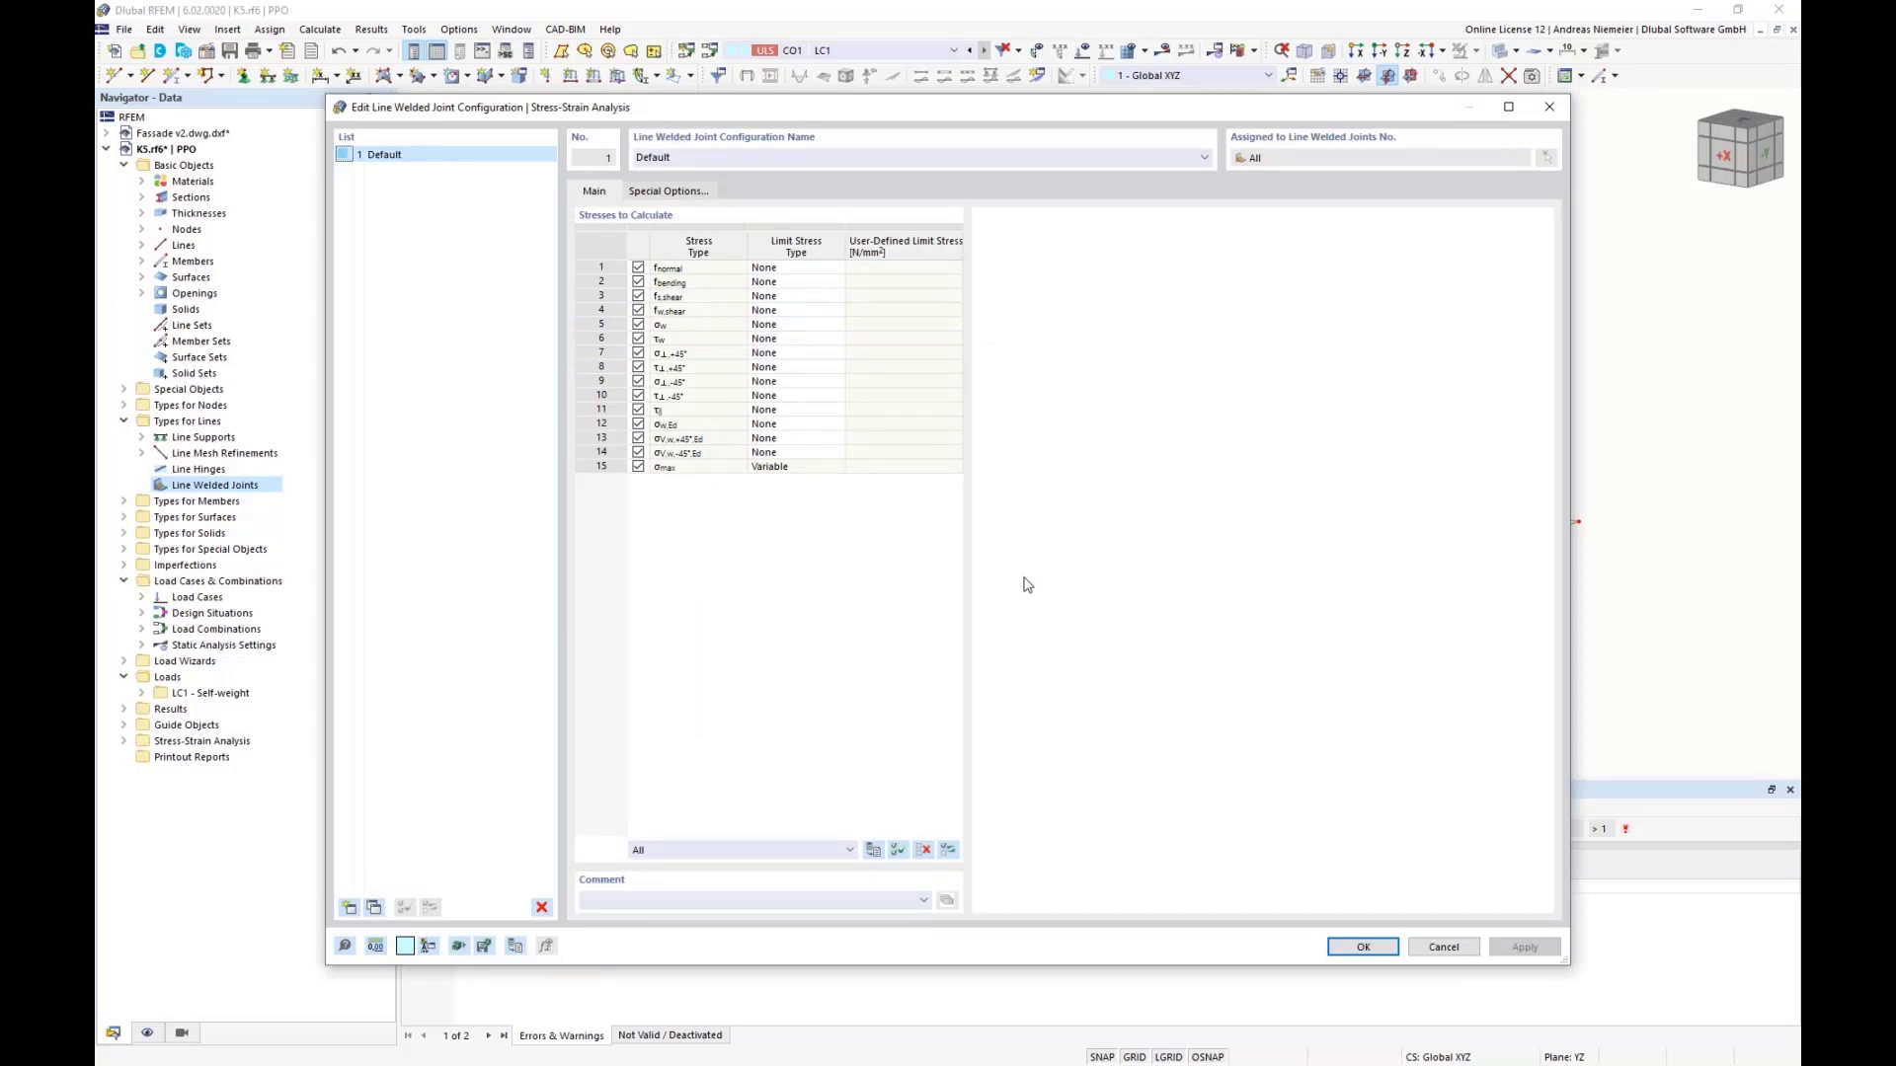
pyautogui.click(668, 191)
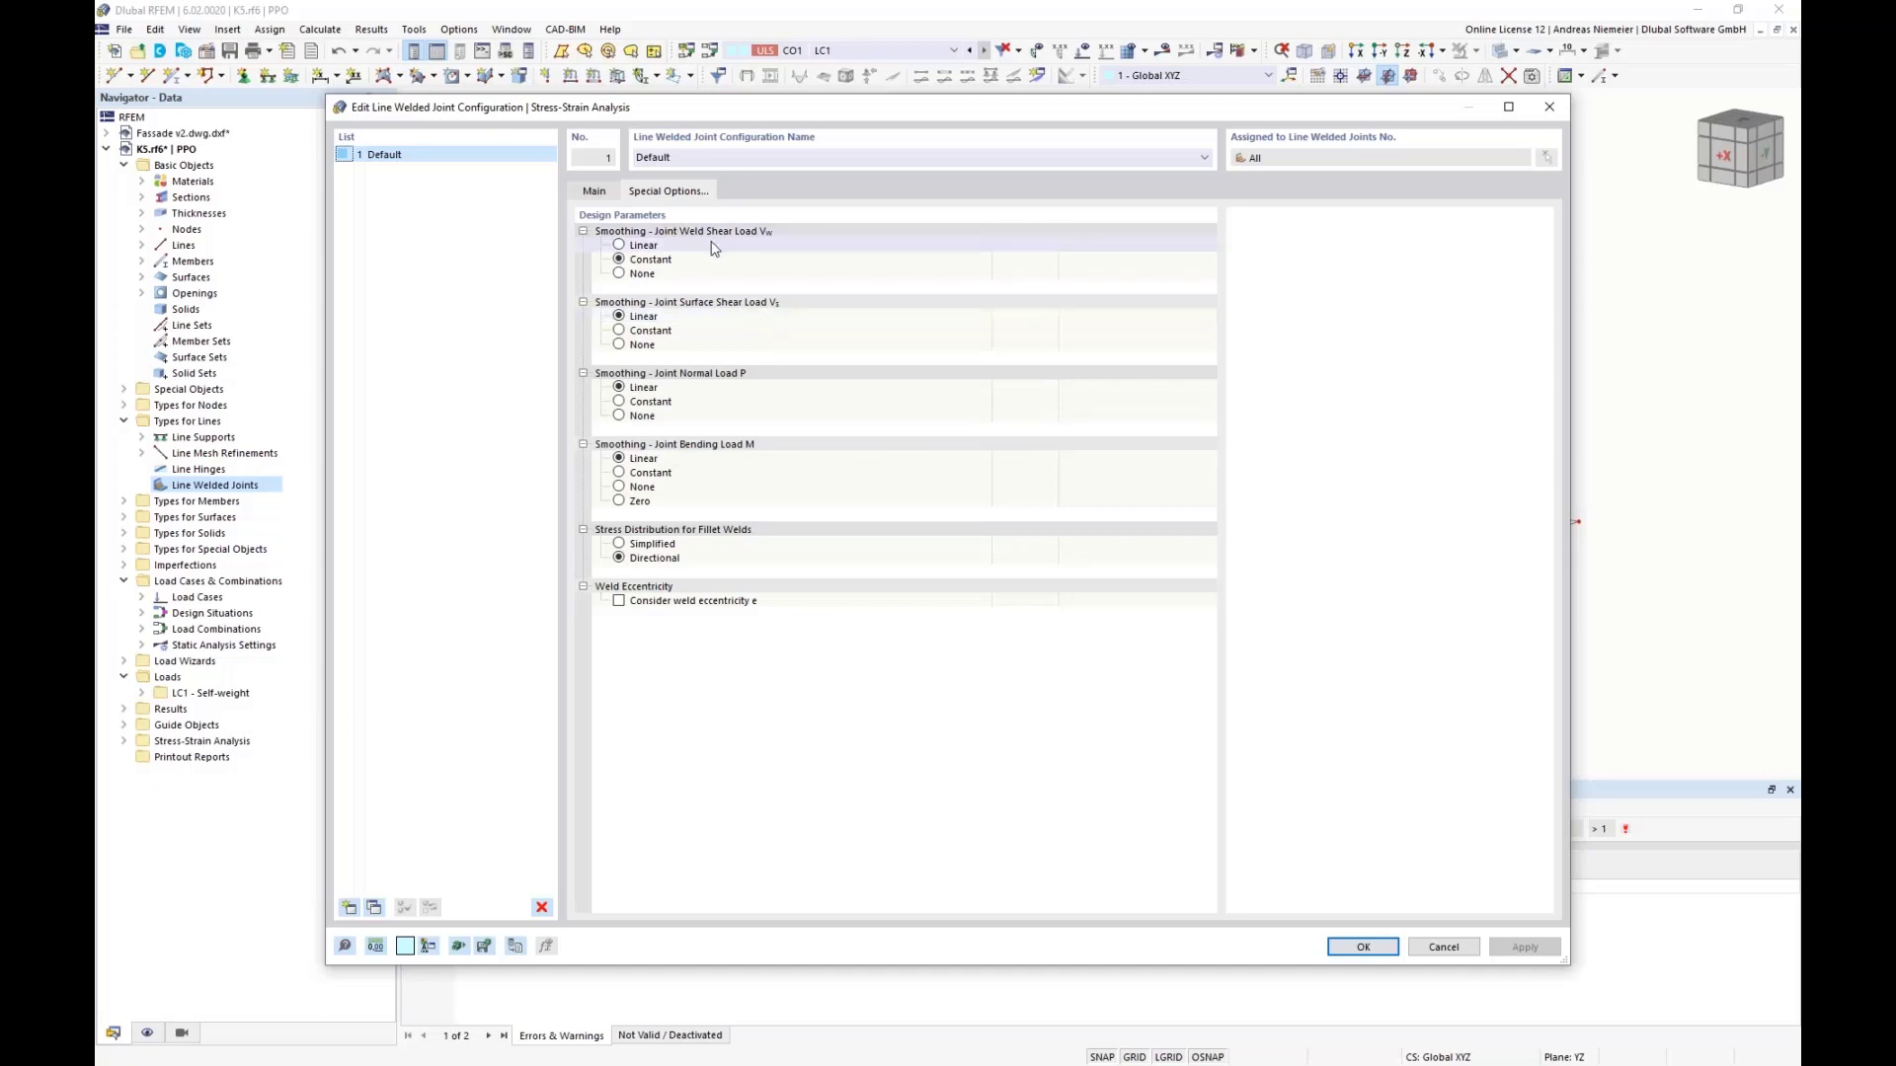
pyautogui.click(619, 275)
pyautogui.click(619, 345)
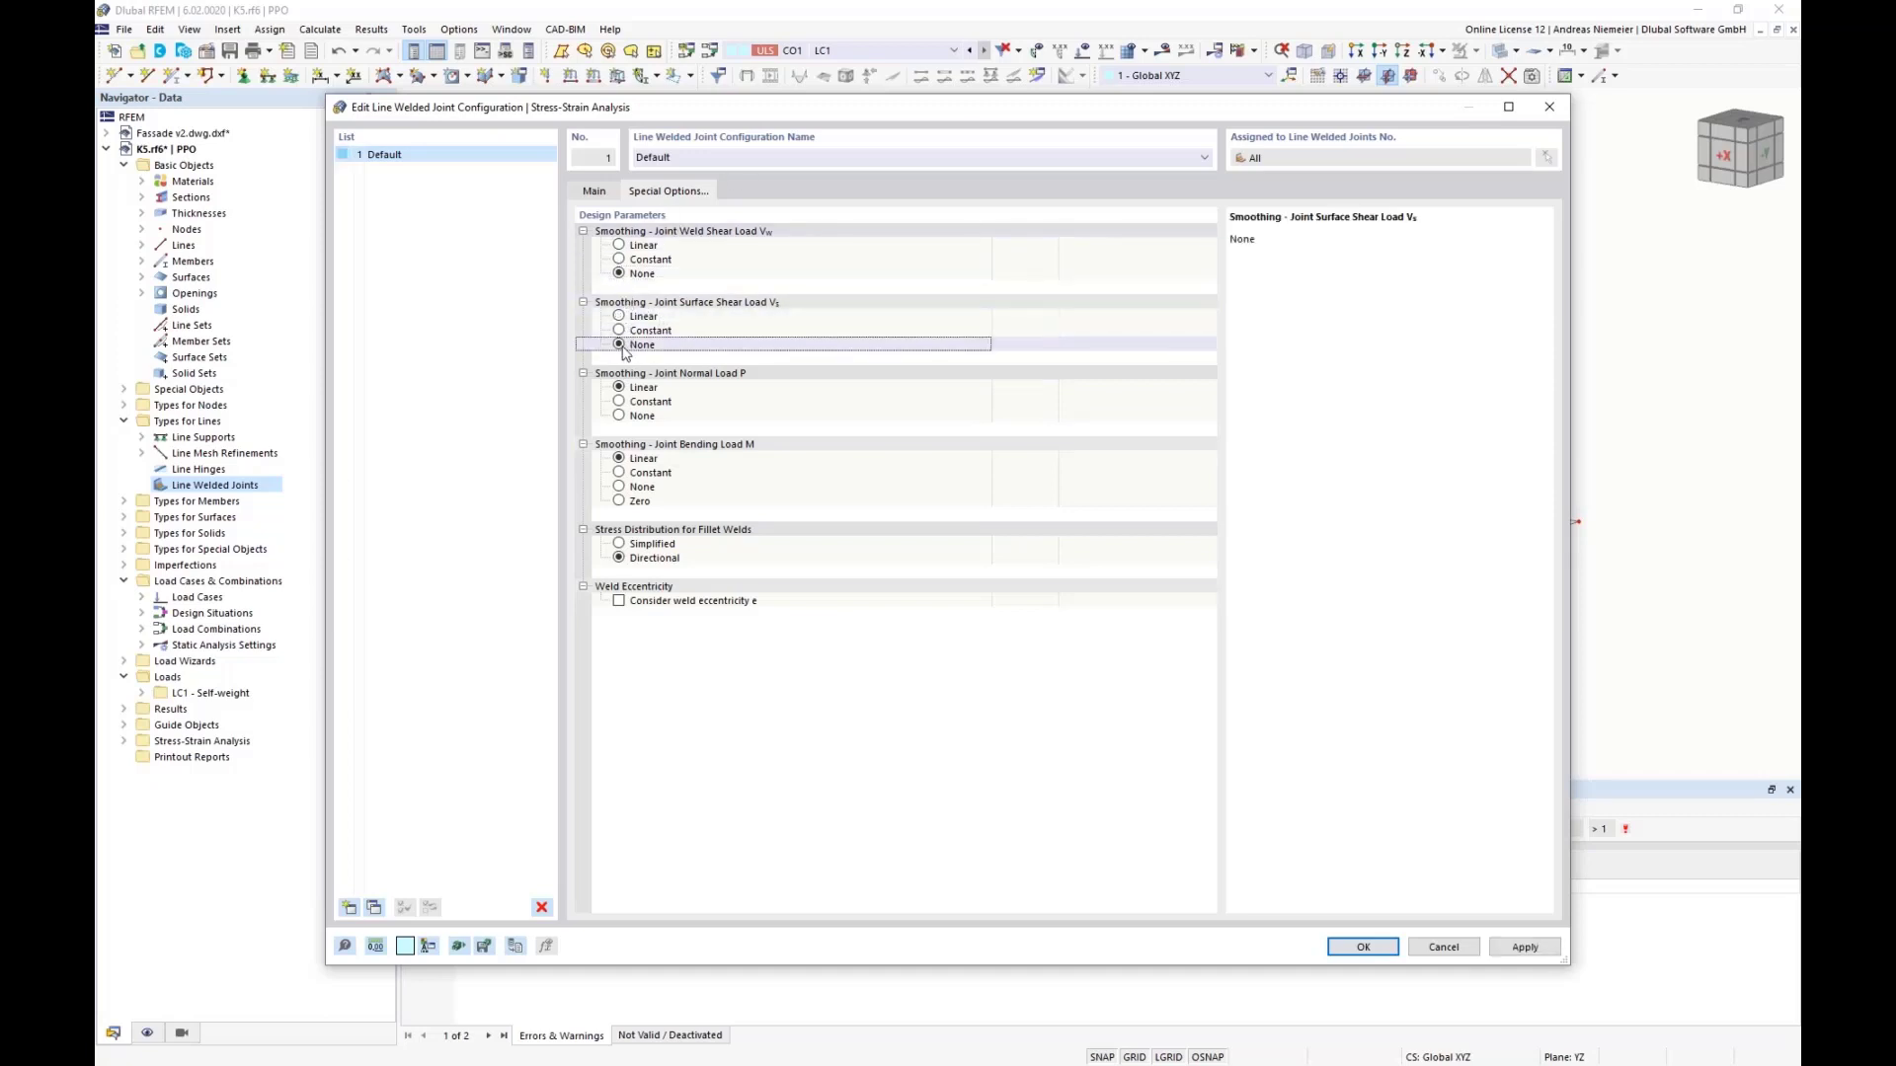
pyautogui.click(620, 415)
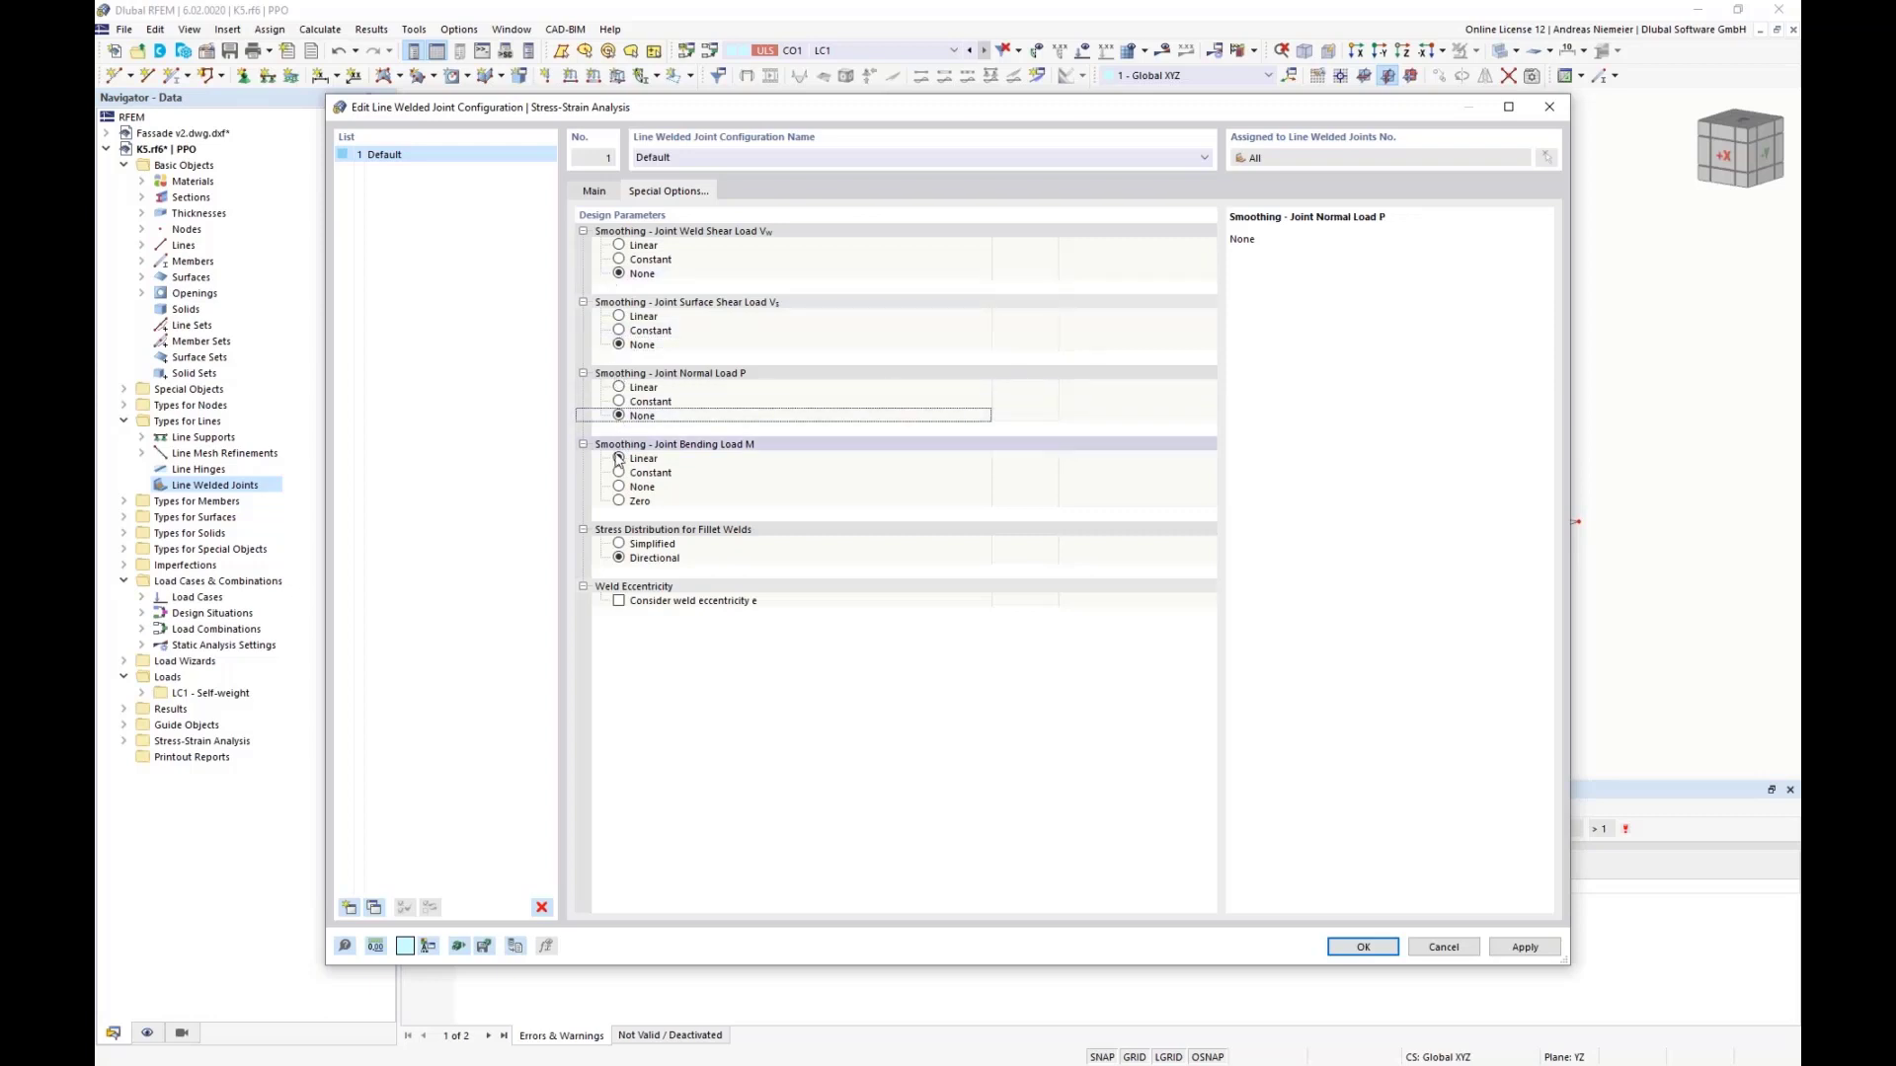
pyautogui.click(619, 486)
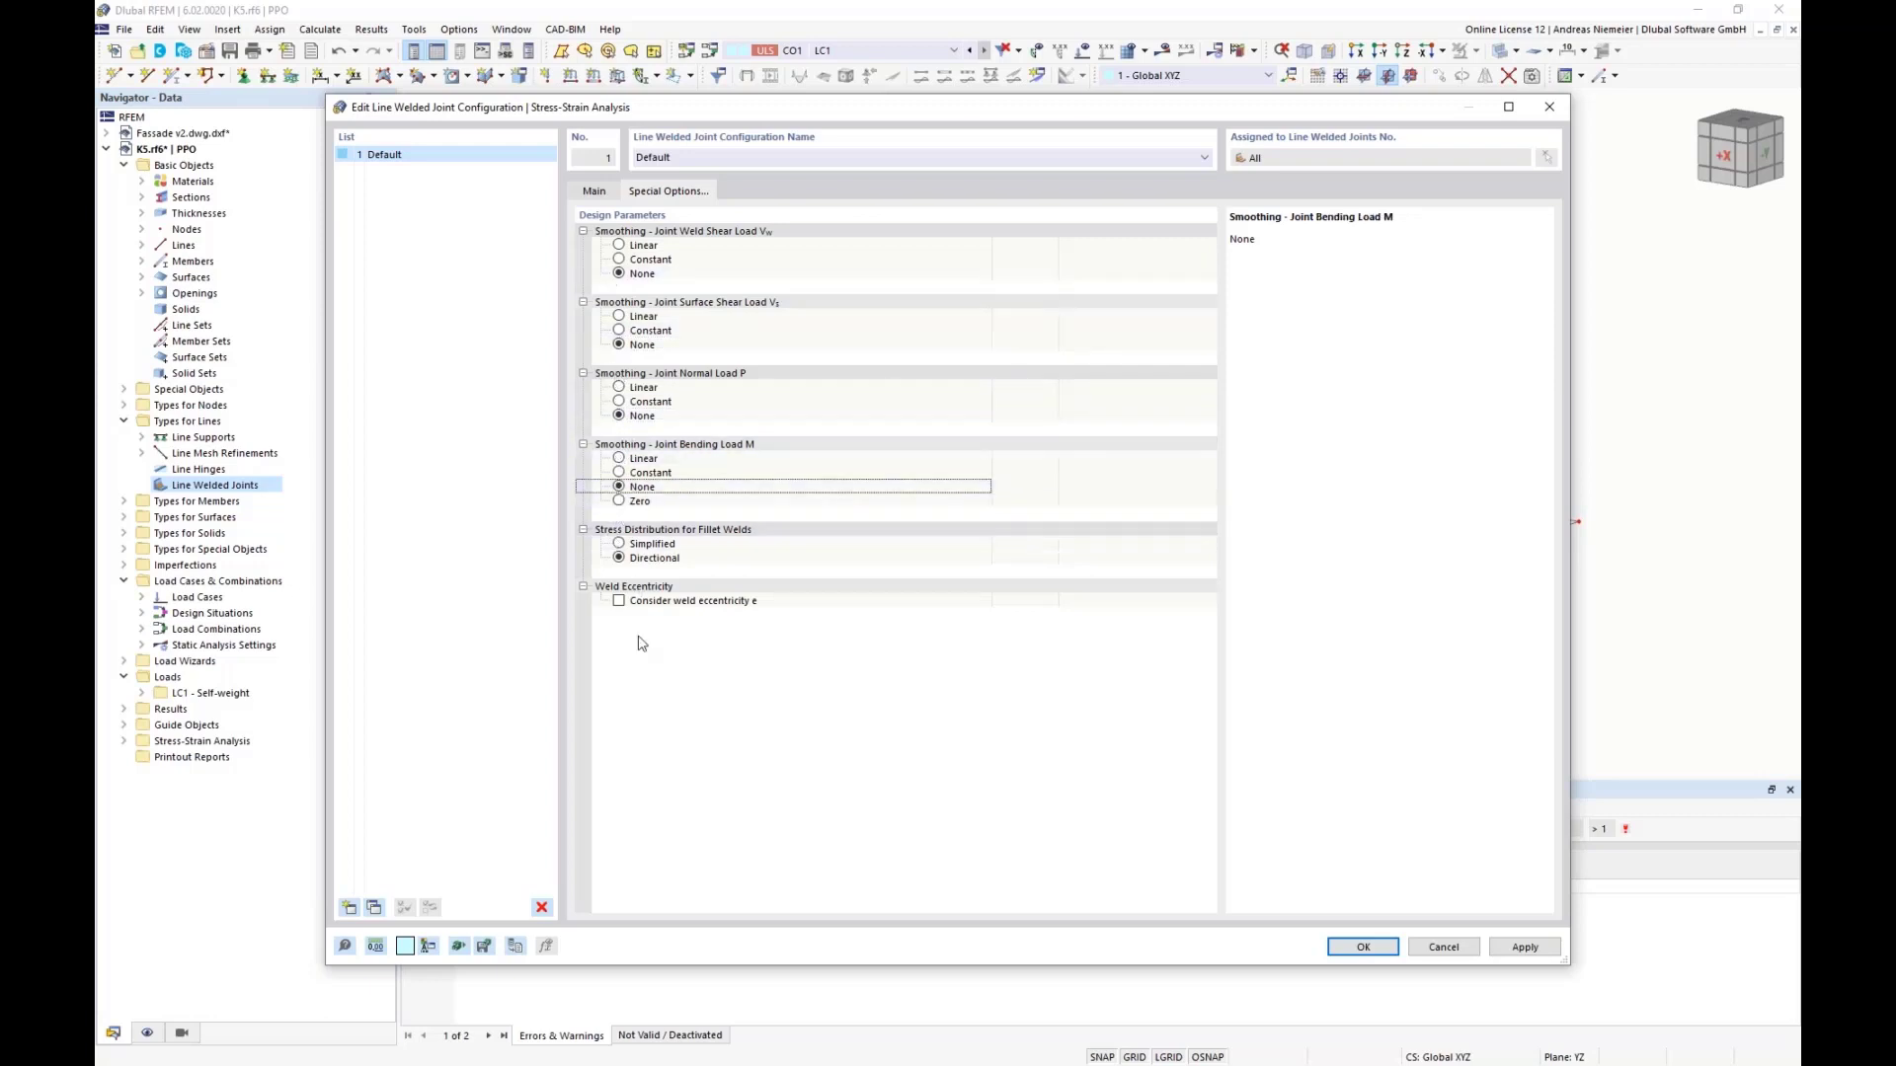
pyautogui.click(619, 544)
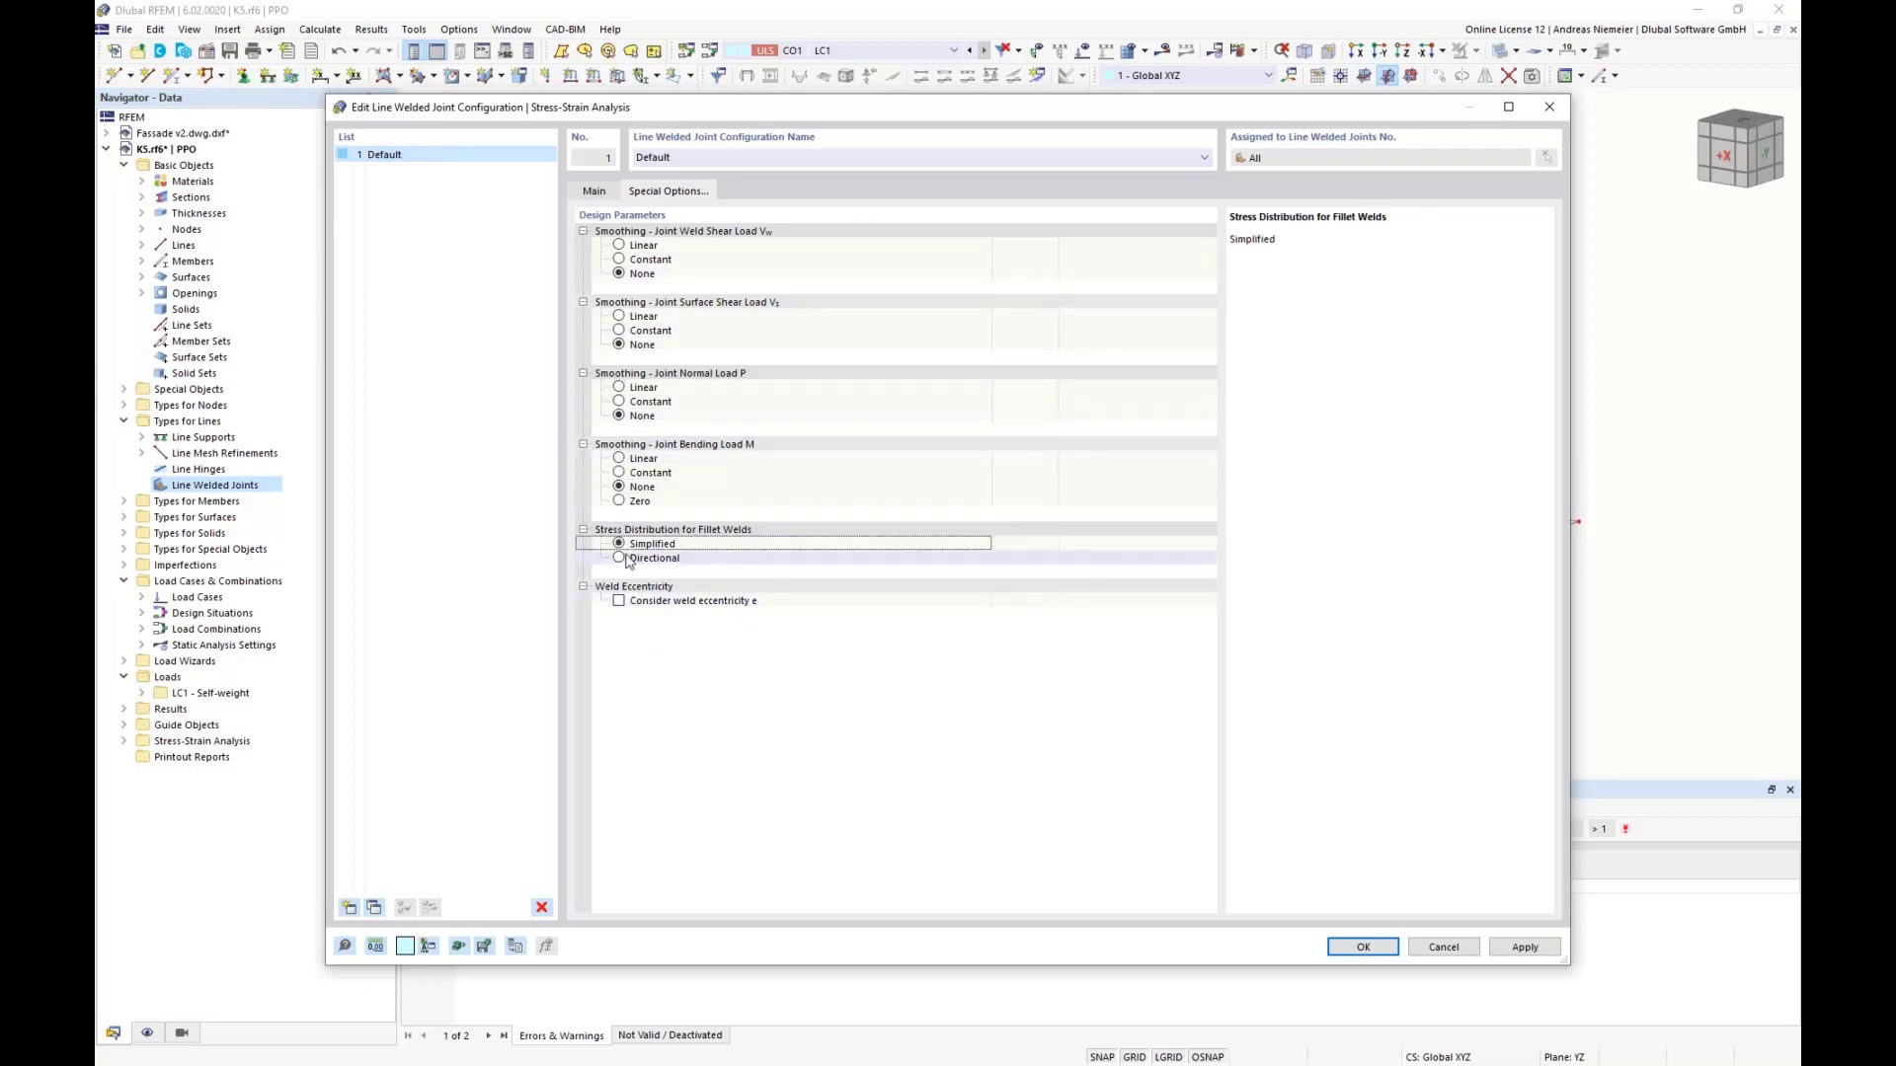
pyautogui.click(634, 604)
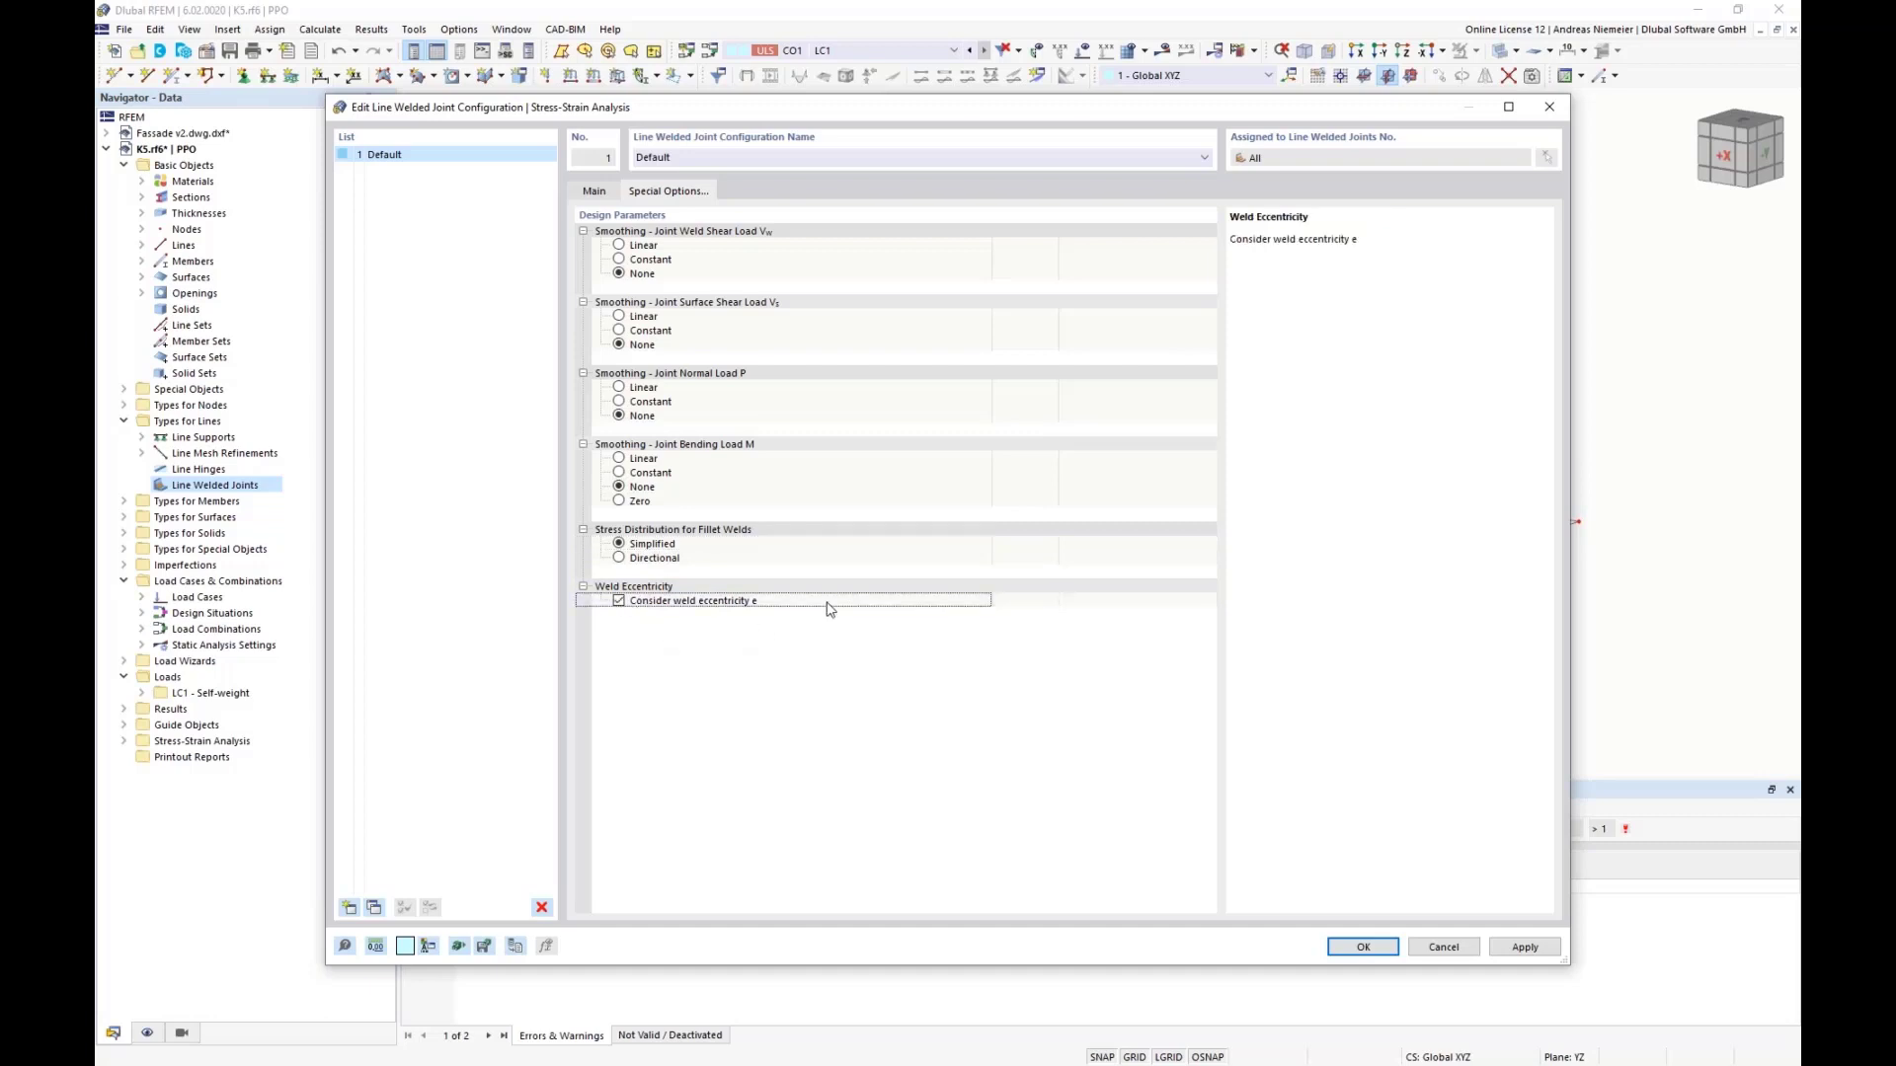
# Step: Review the weld stress definitions and give the resulting weld throat stress σw,Ed a user-defined limit stress of 208 N/mm²
pyautogui.click(595, 191)
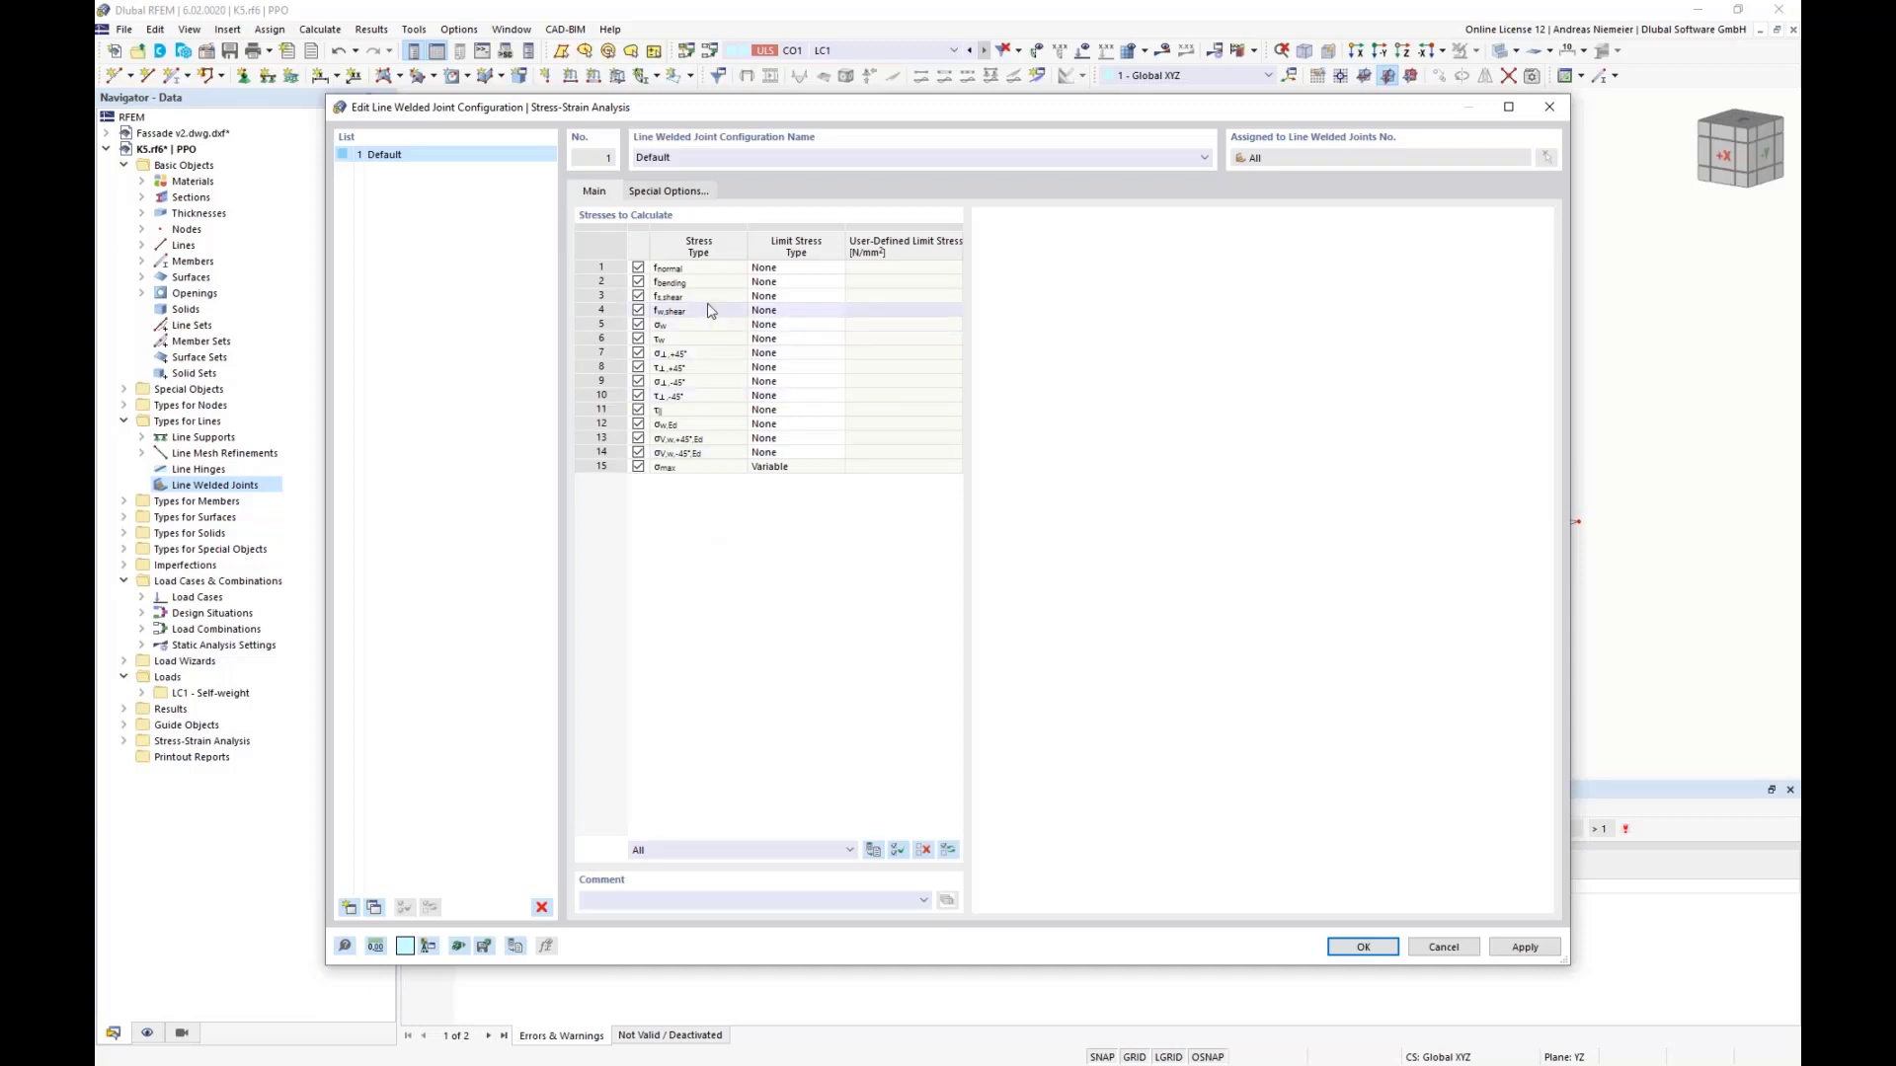
pyautogui.click(668, 271)
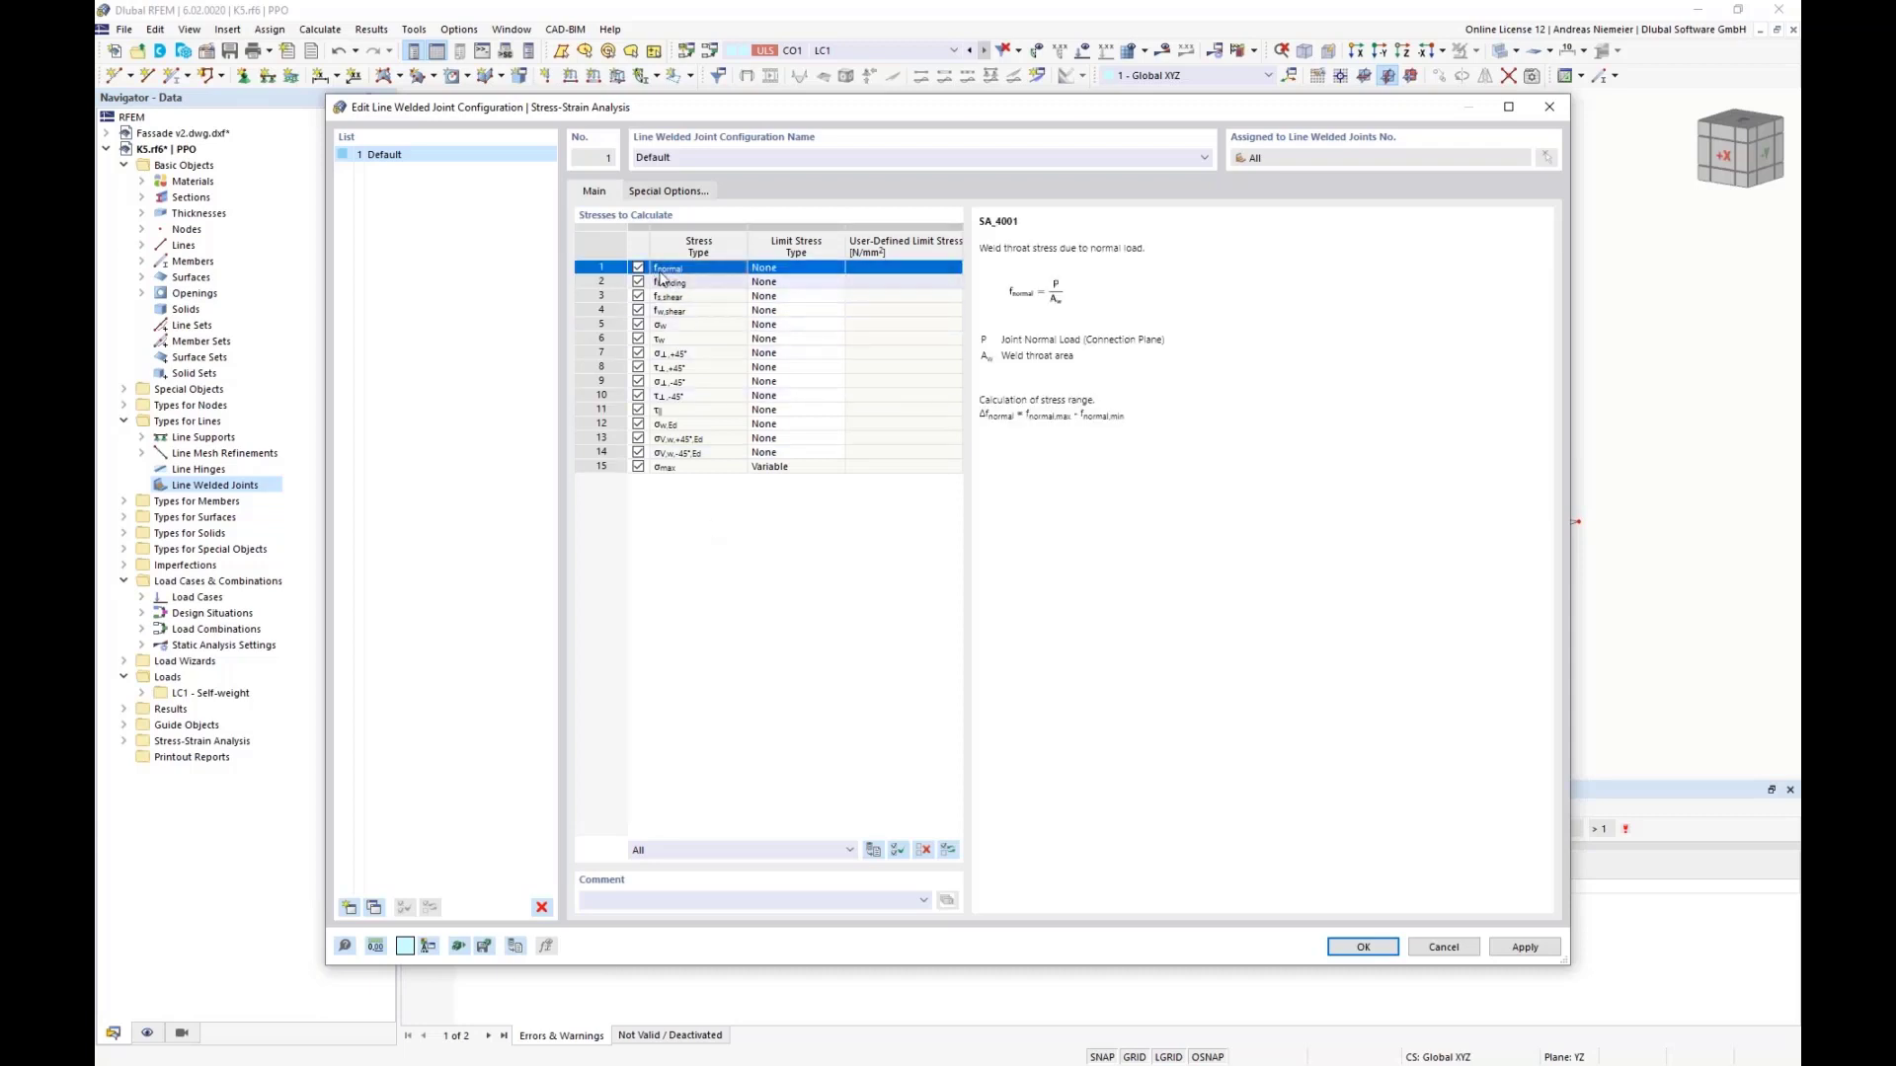
pyautogui.click(693, 283)
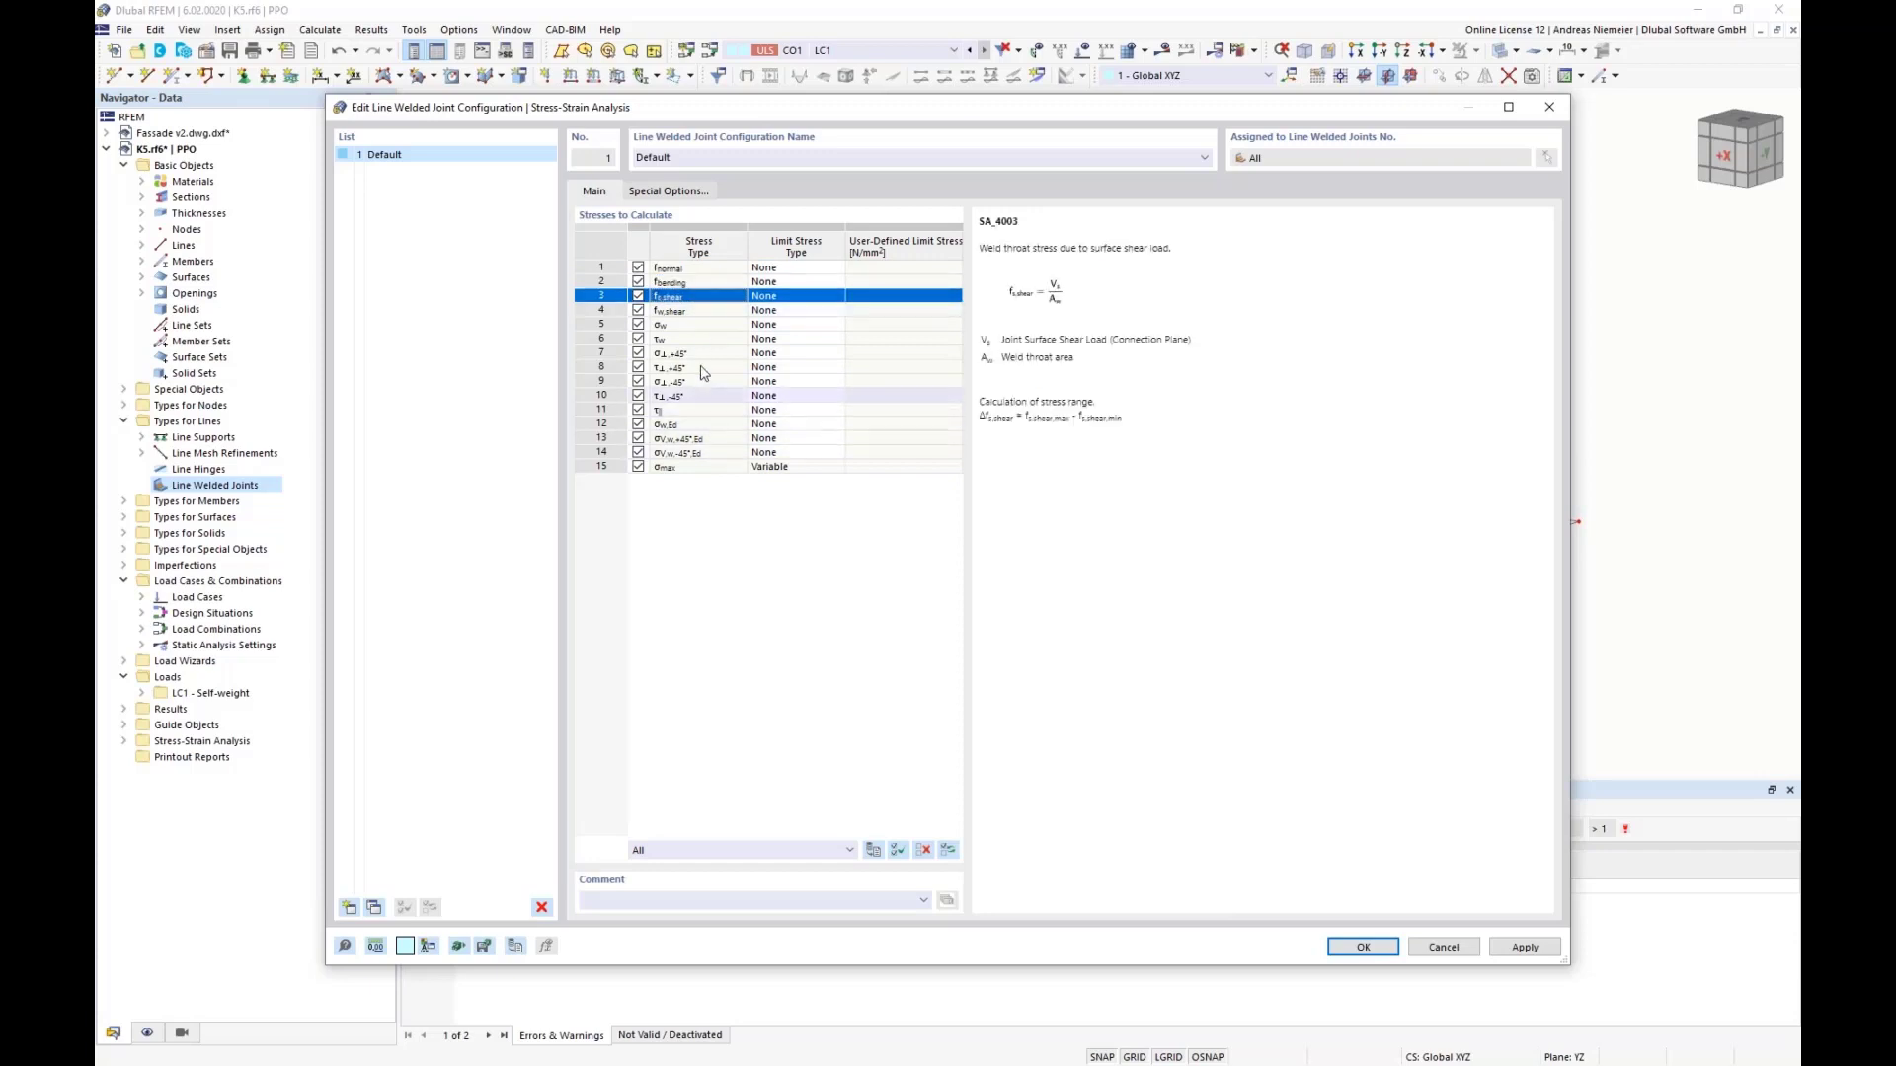
pyautogui.click(703, 312)
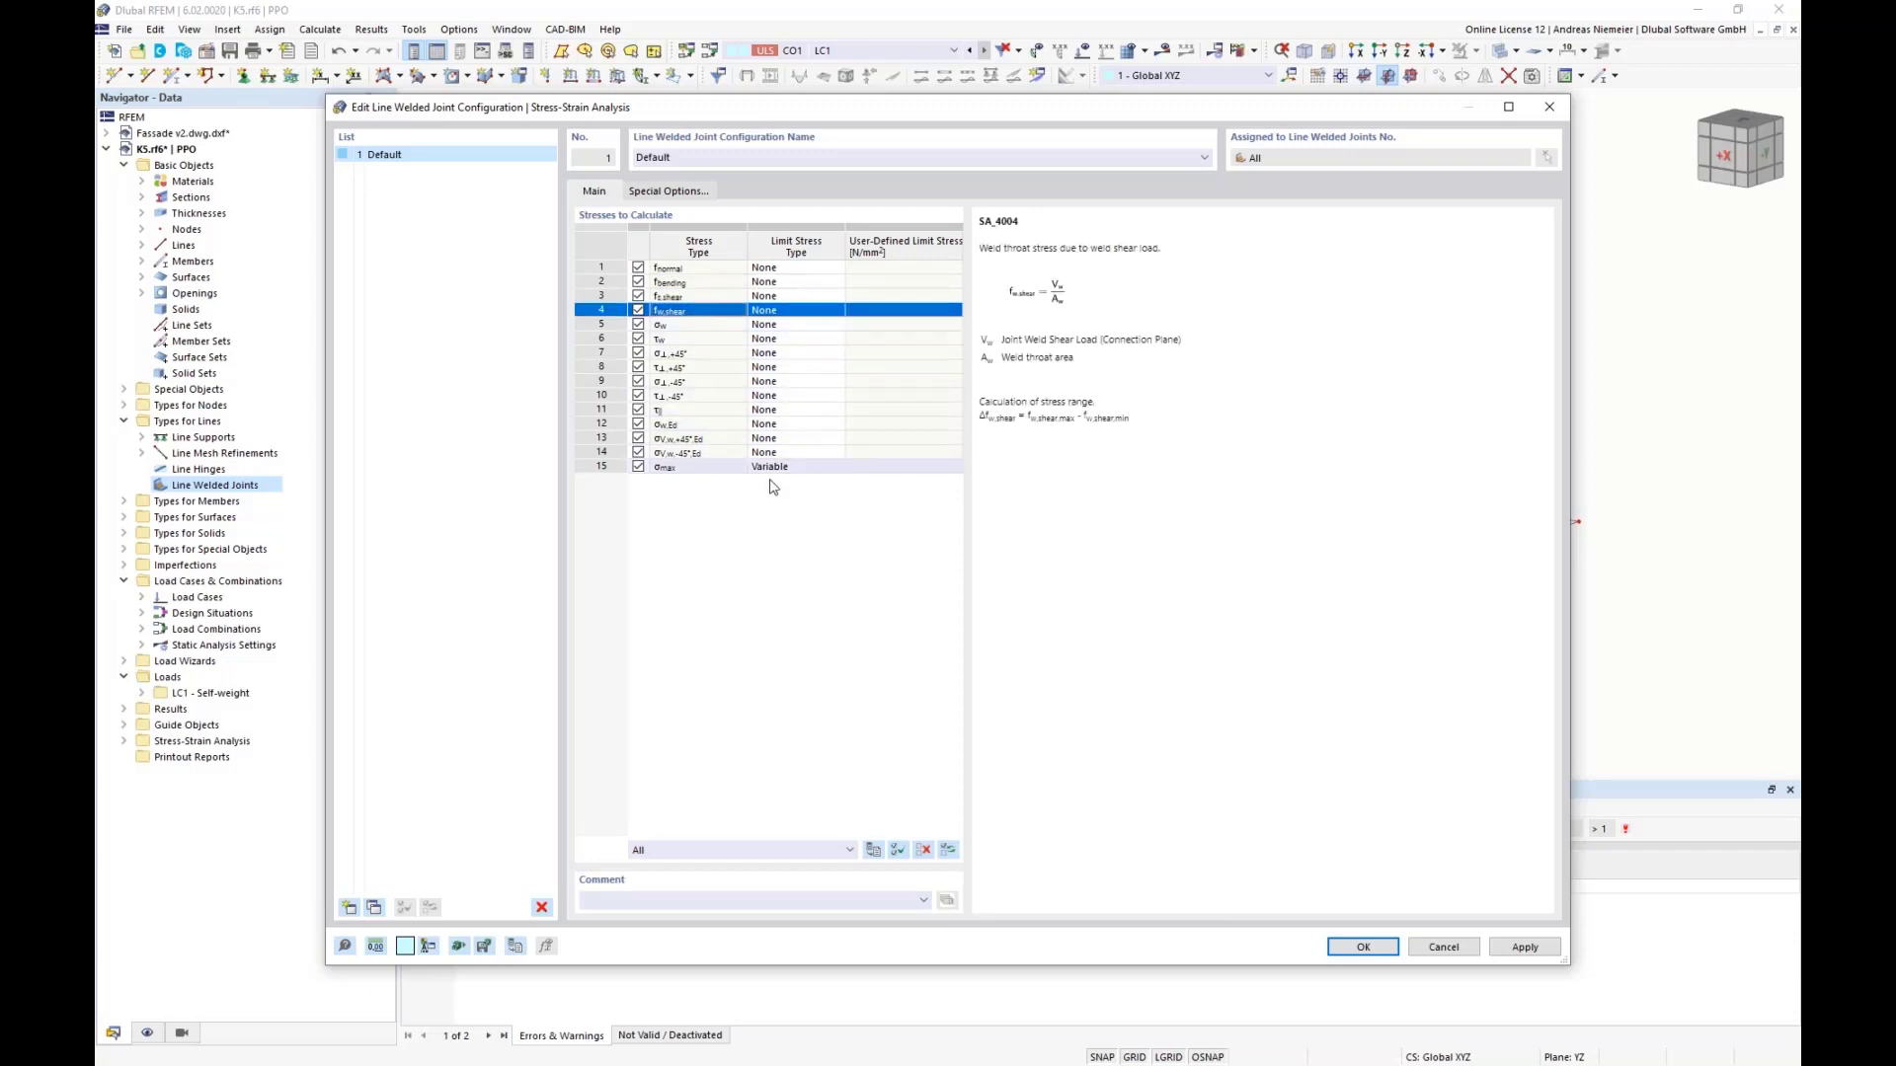
pyautogui.click(687, 426)
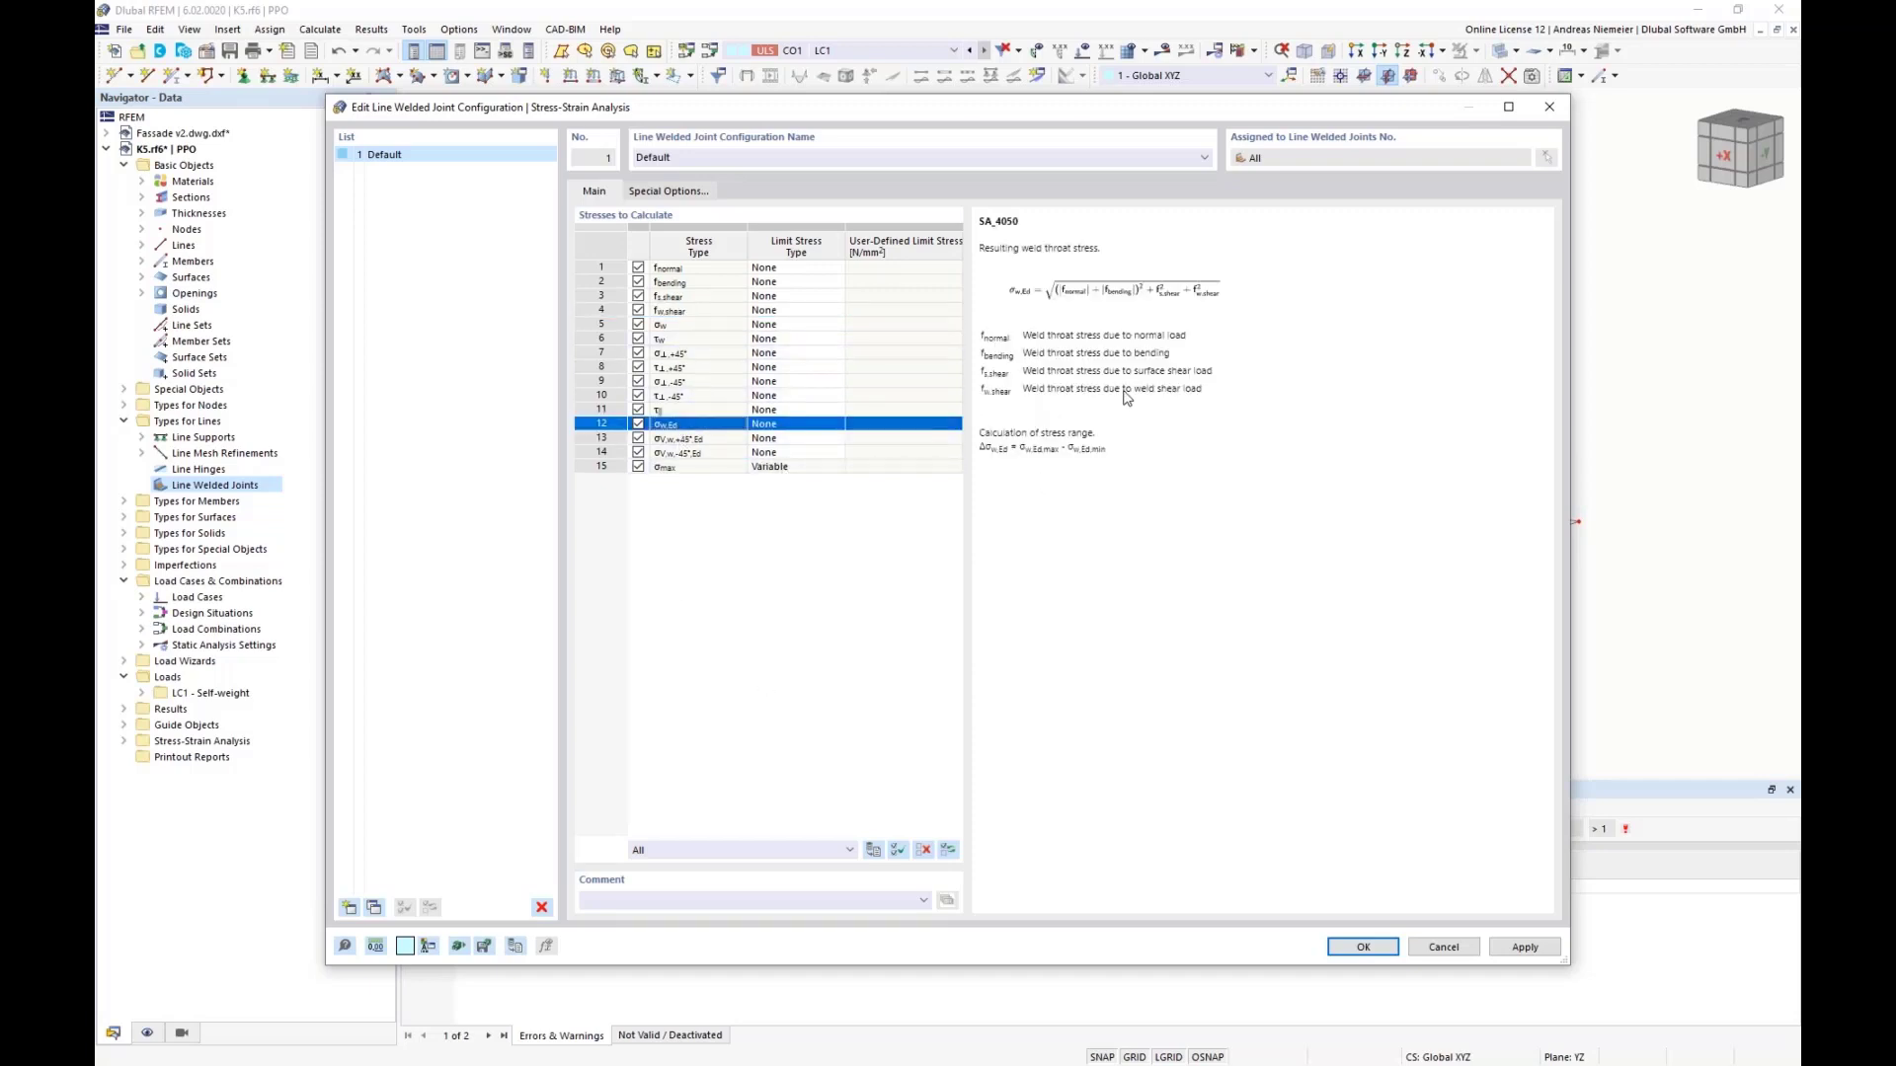
pyautogui.click(790, 424)
pyautogui.click(838, 426)
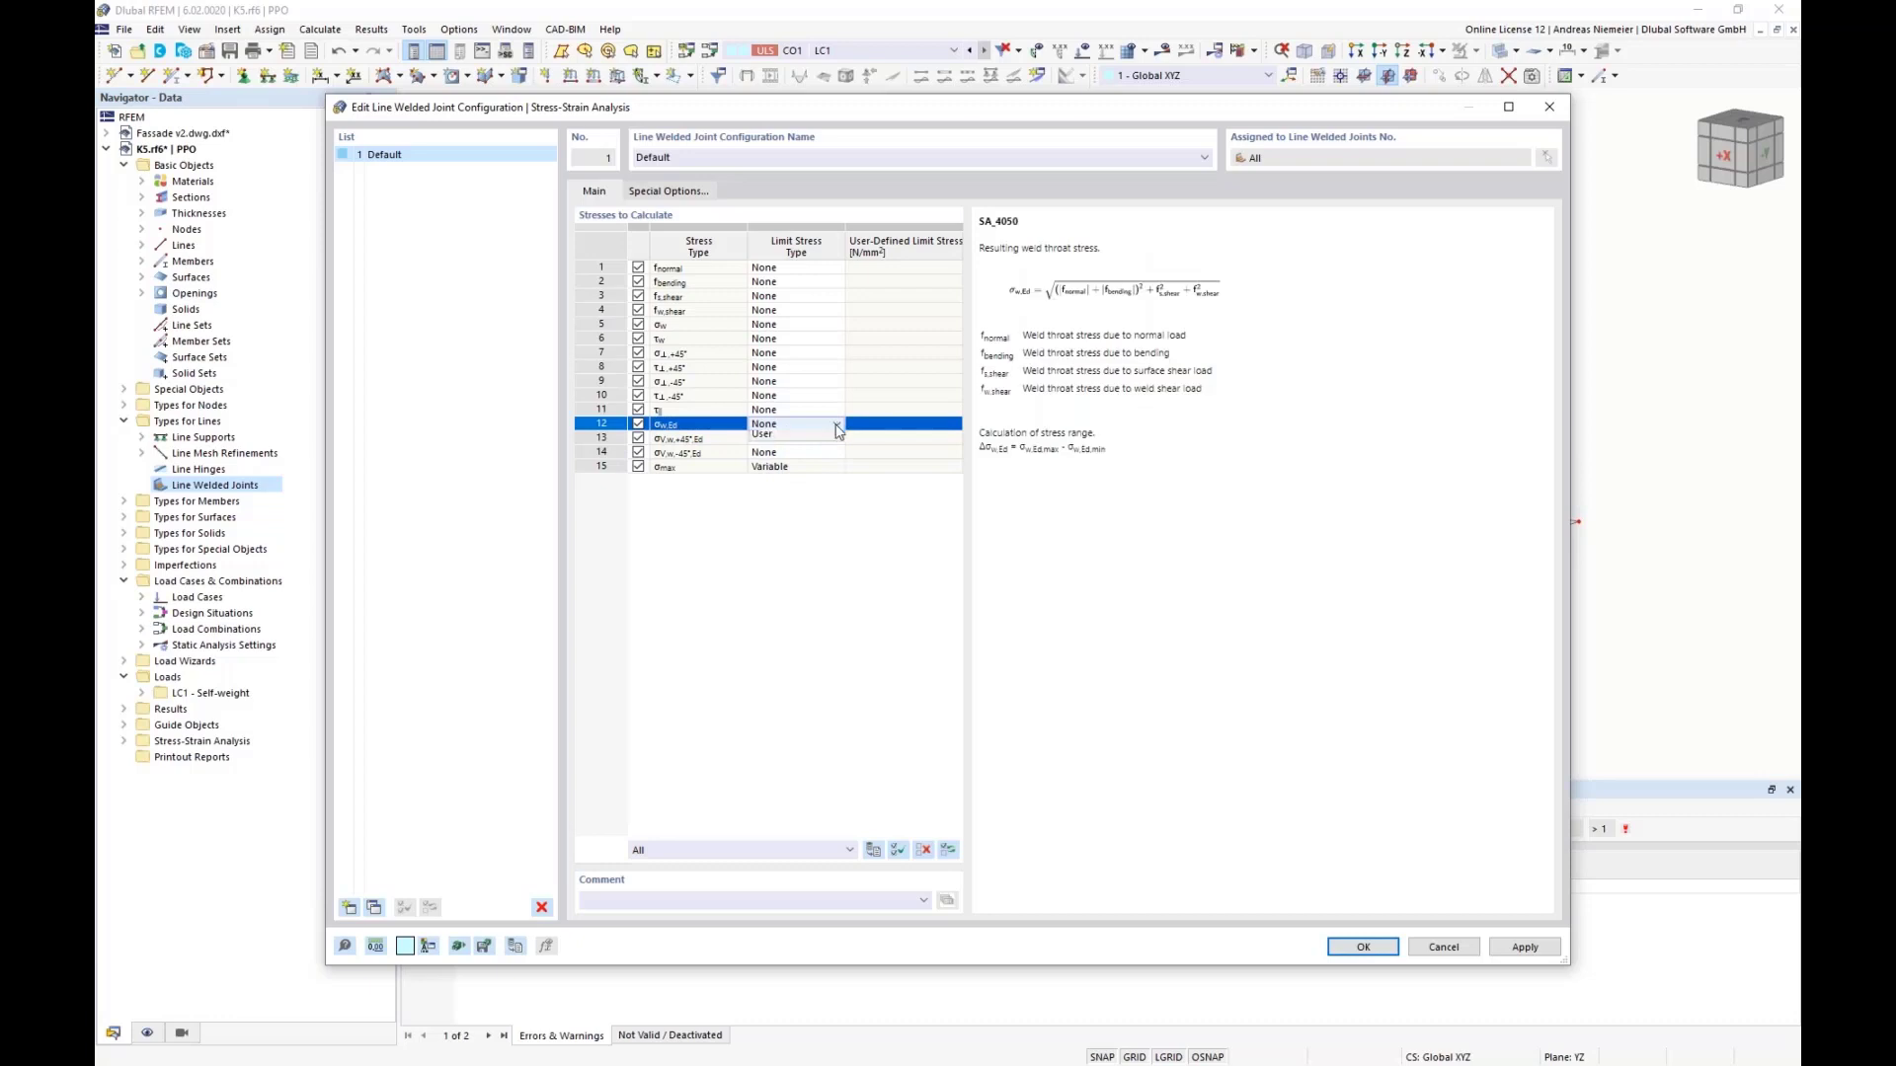
pyautogui.click(784, 451)
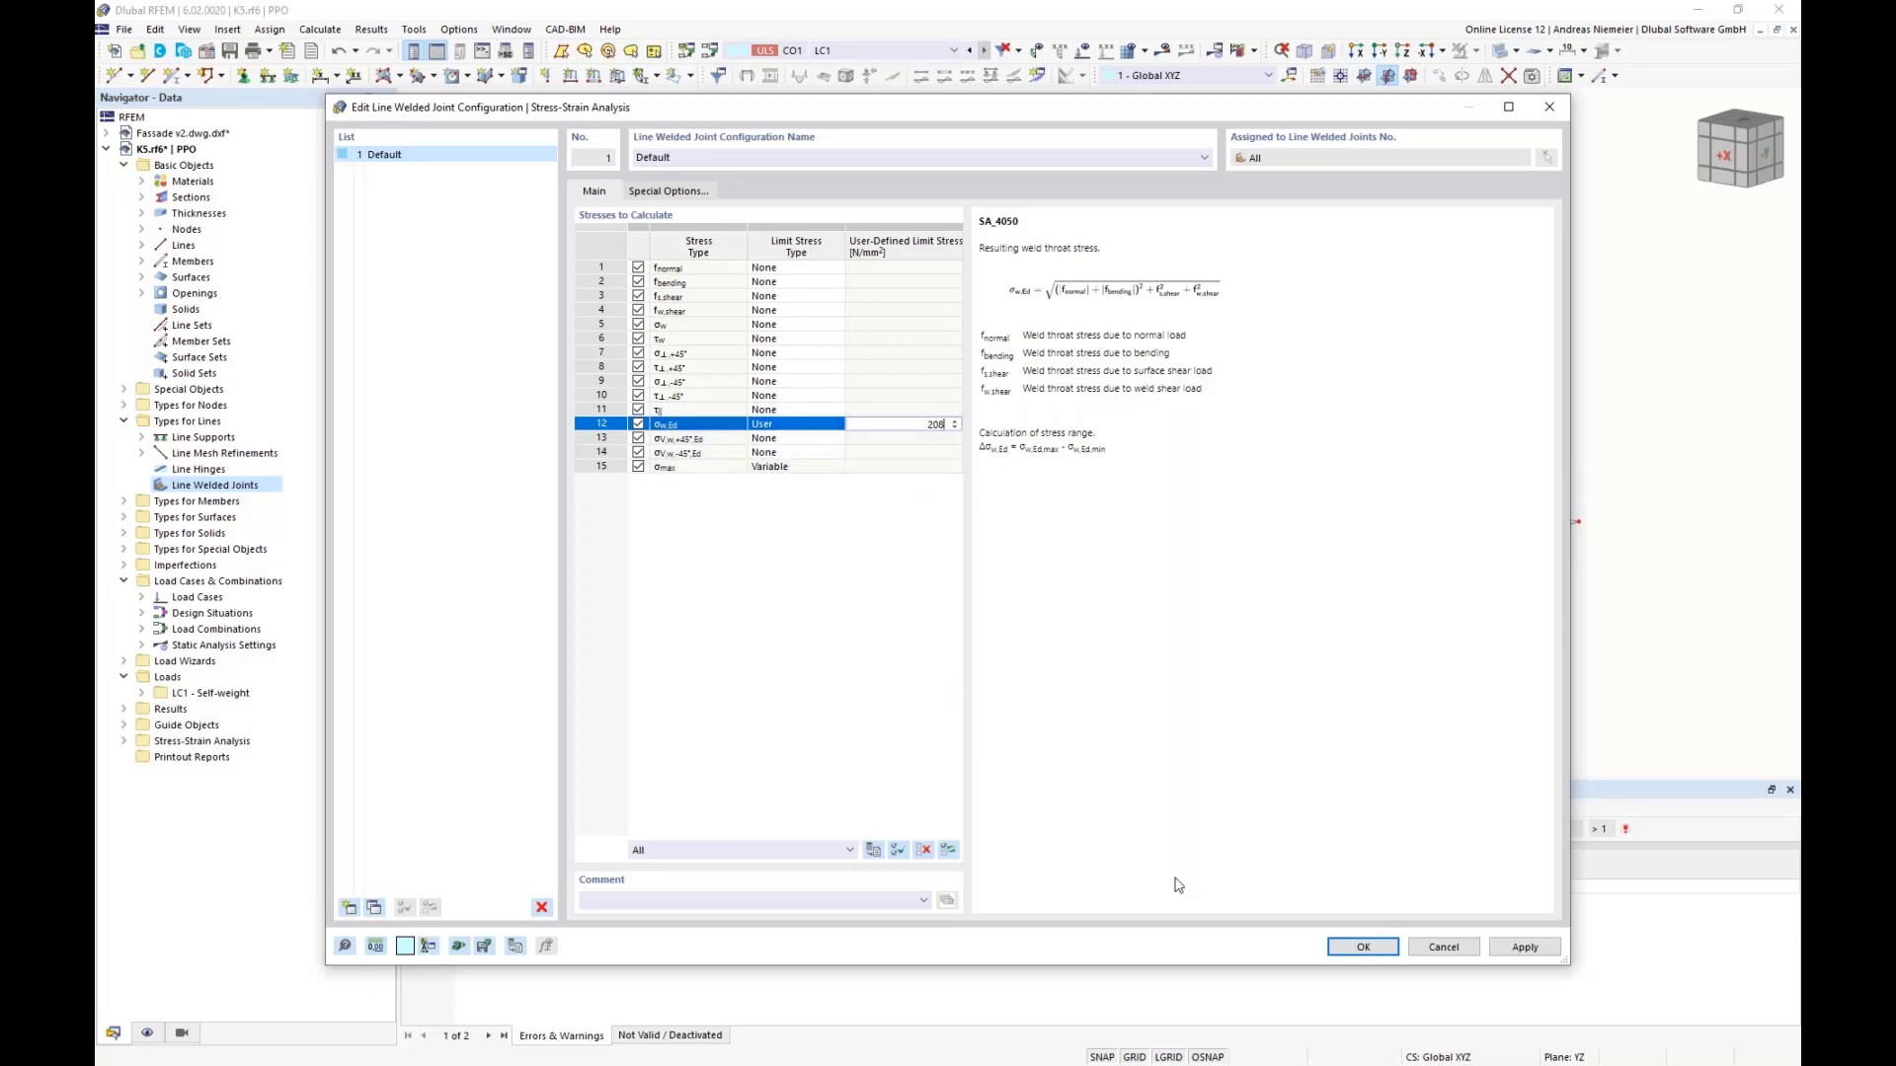
# Step: Save the configuration and the new line welded joint, accepting the deletion of all results
pyautogui.click(1361, 947)
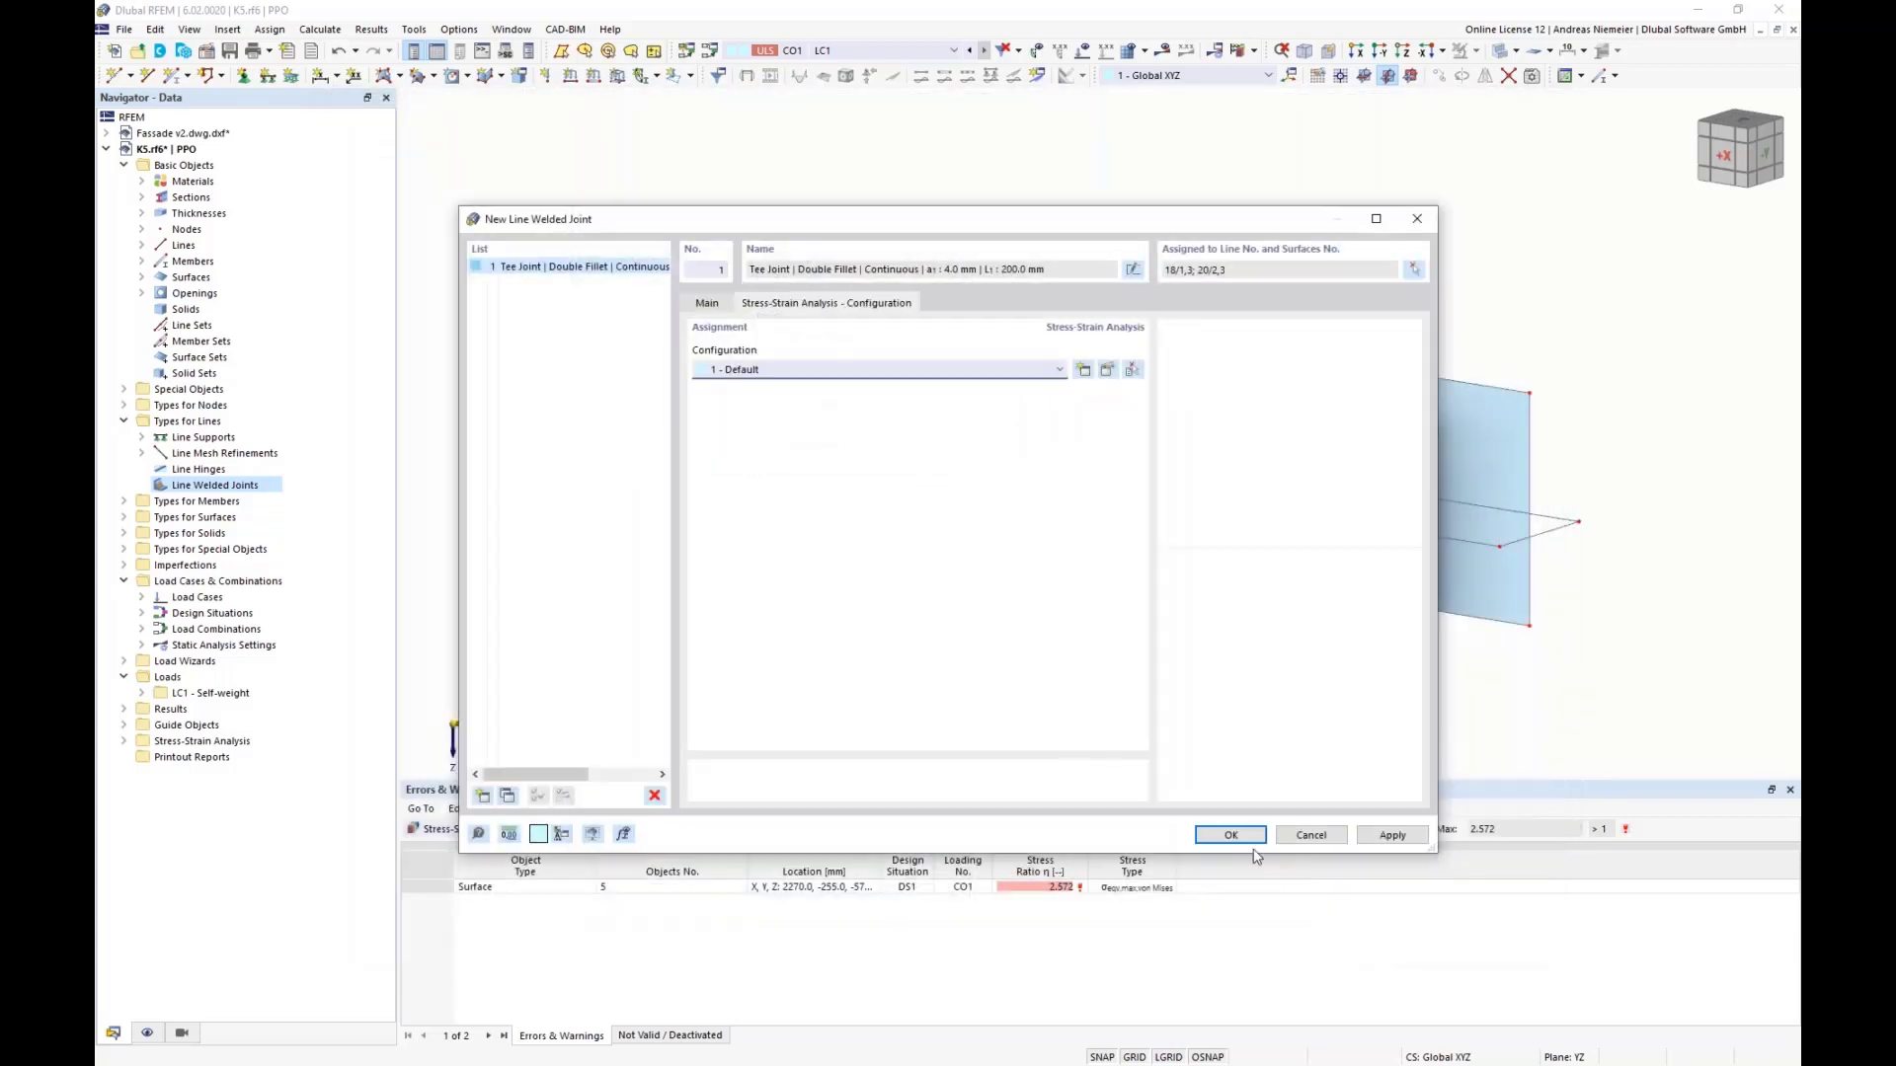
pyautogui.click(1250, 837)
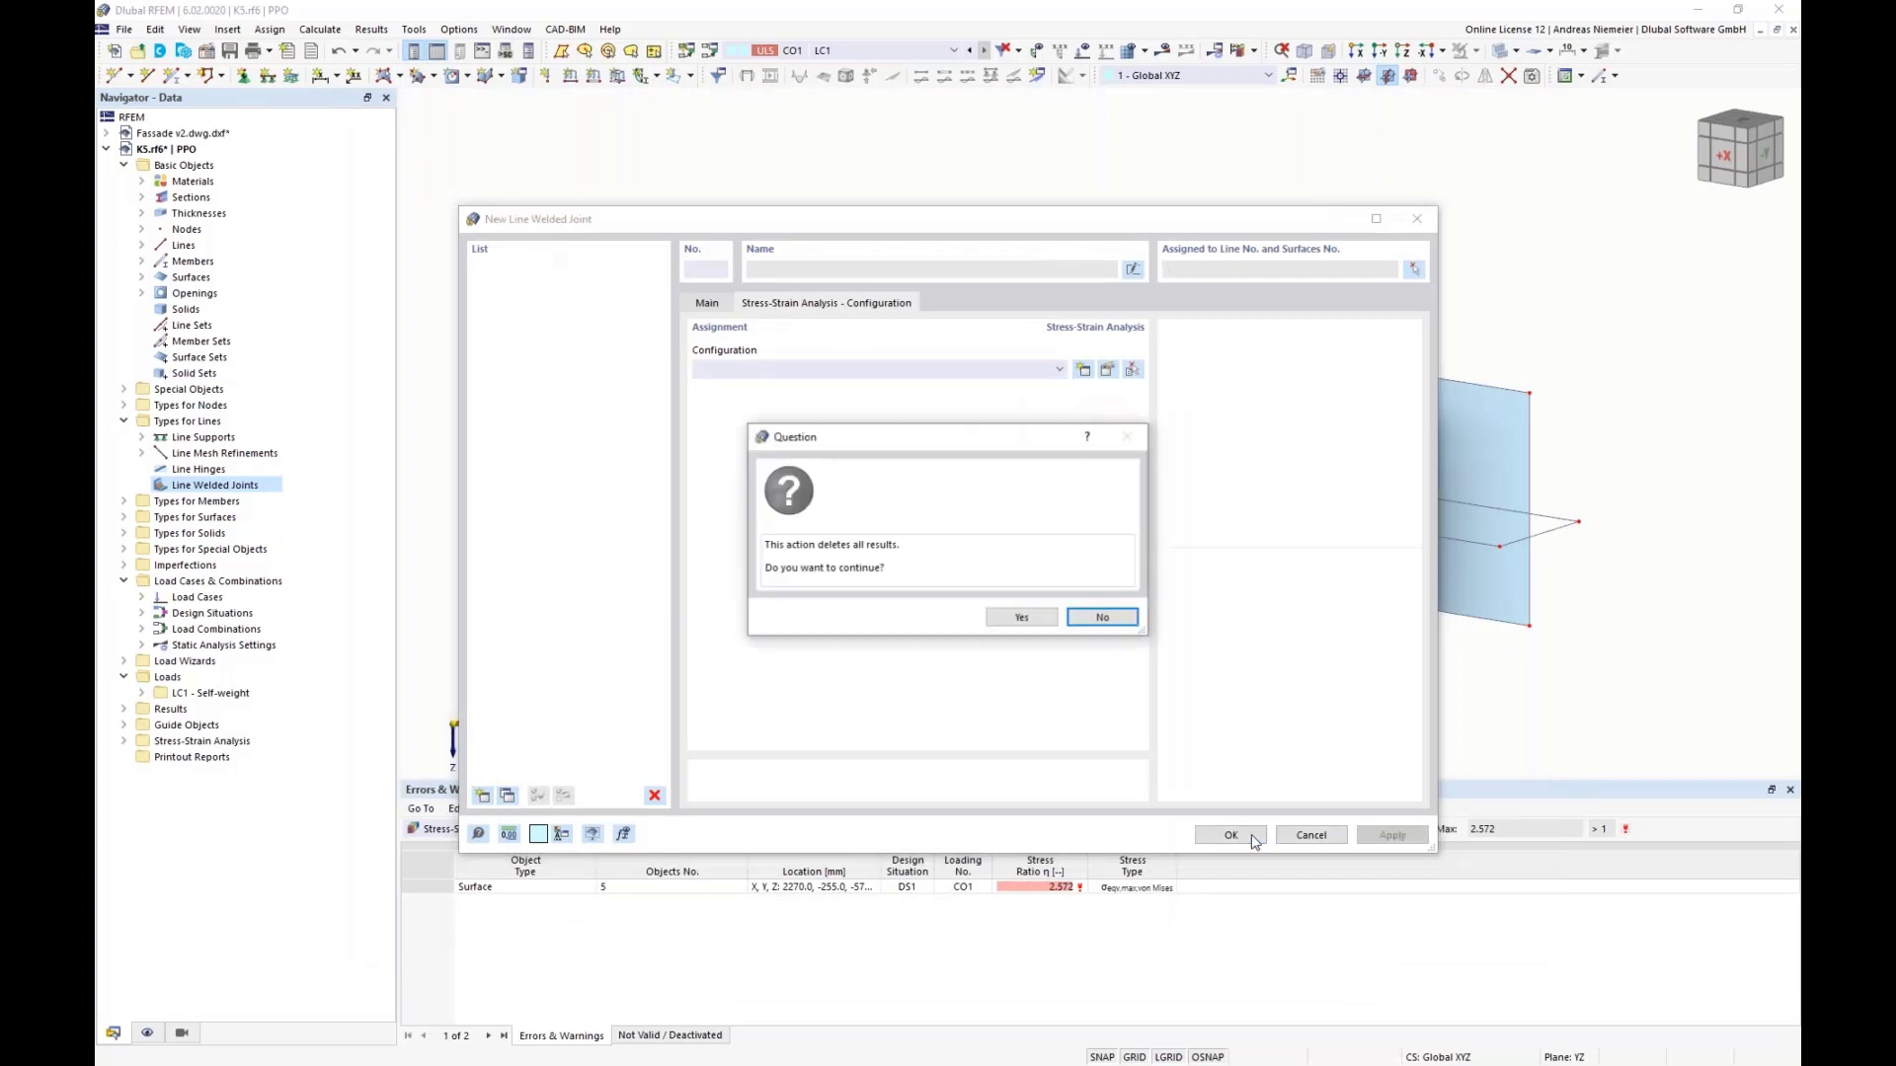
pyautogui.click(1041, 624)
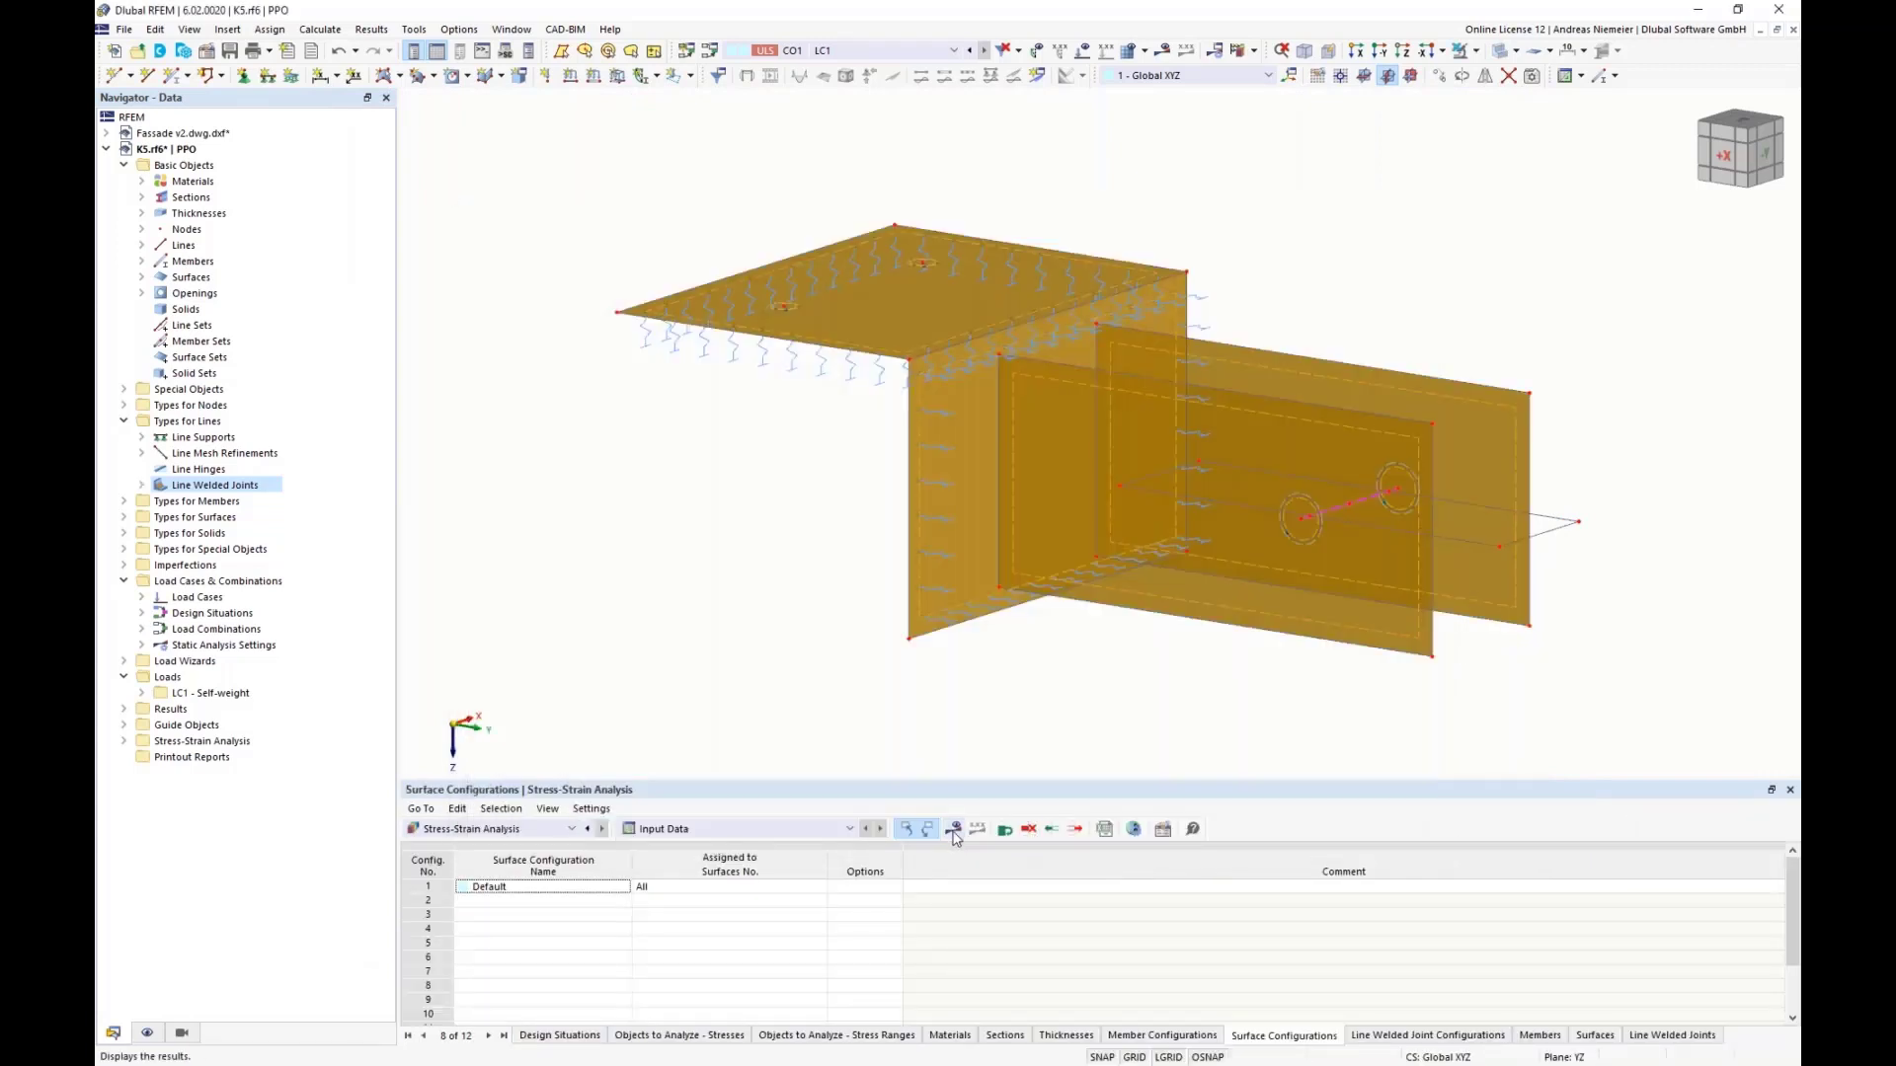
# Step: Recalculate the results of the Stress-Strain Analysis and hide the surface results to display only the line welds
pyautogui.click(1022, 617)
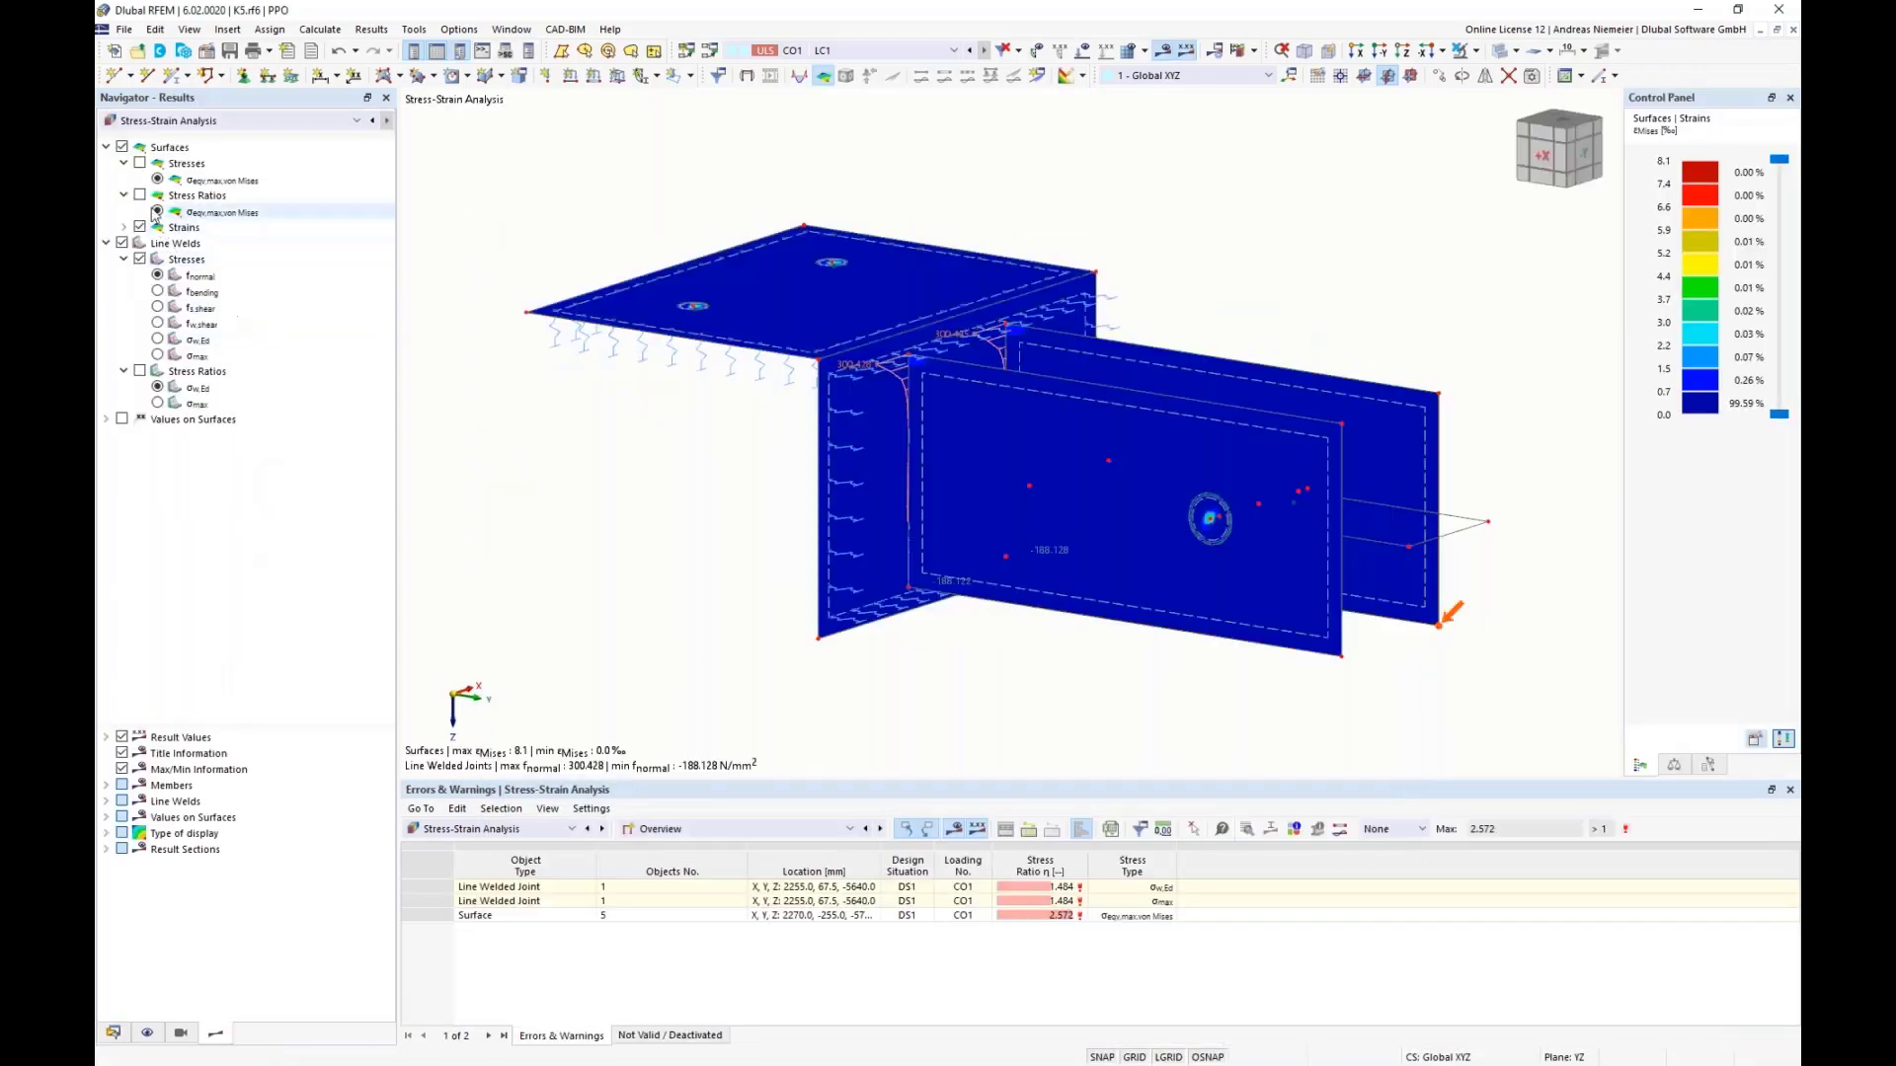
pyautogui.click(122, 147)
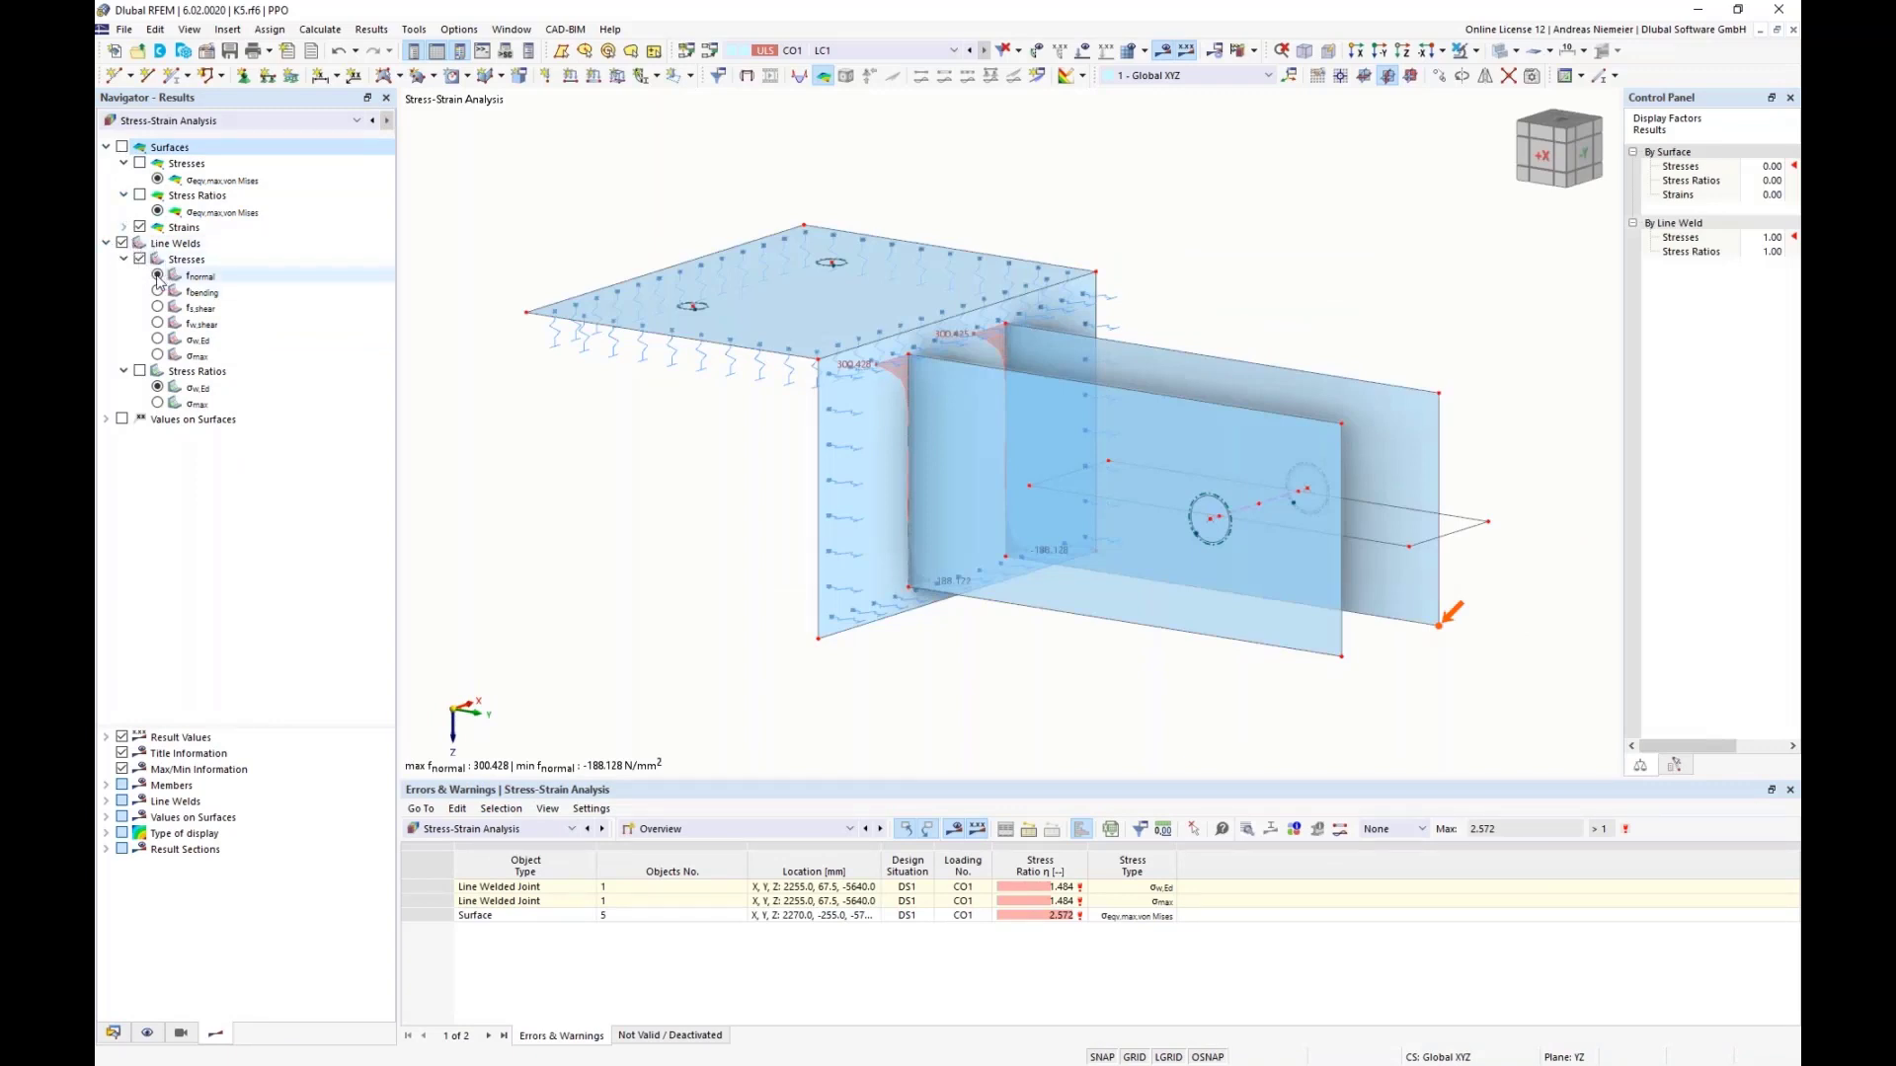
# Step: Display the line weld stresses one after another: f normal, f bending, fs,shear, fw,shear and σw,Ed, examining their distribution along the welds
pyautogui.click(158, 278)
pyautogui.moveTo(672, 452)
pyautogui.keyDown('ctrl'); pyautogui.mouseDown(button='middle')
pyautogui.moveTo(630, 453)
pyautogui.moveTo(652, 453)
pyautogui.mouseUp(button='middle'); pyautogui.keyUp('ctrl')
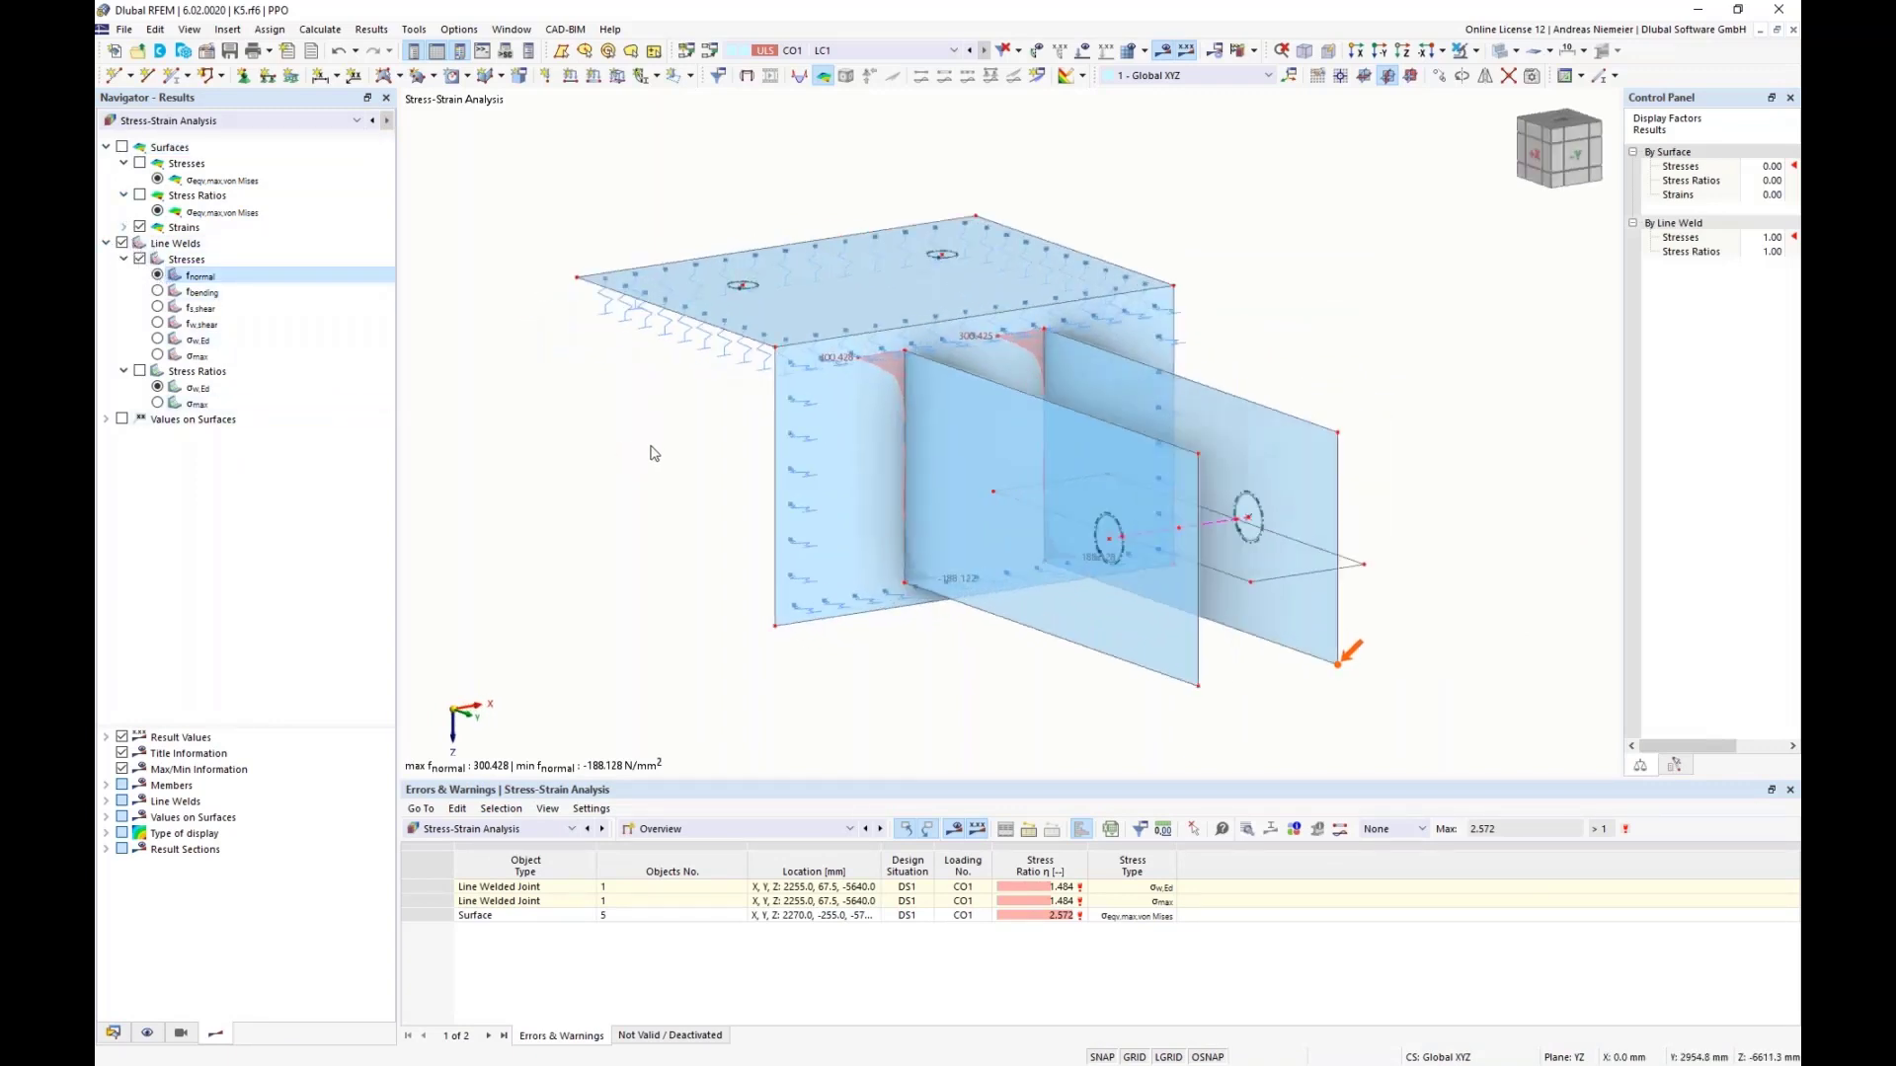
pyautogui.scroll(2, 652, 453)
pyautogui.click(158, 292)
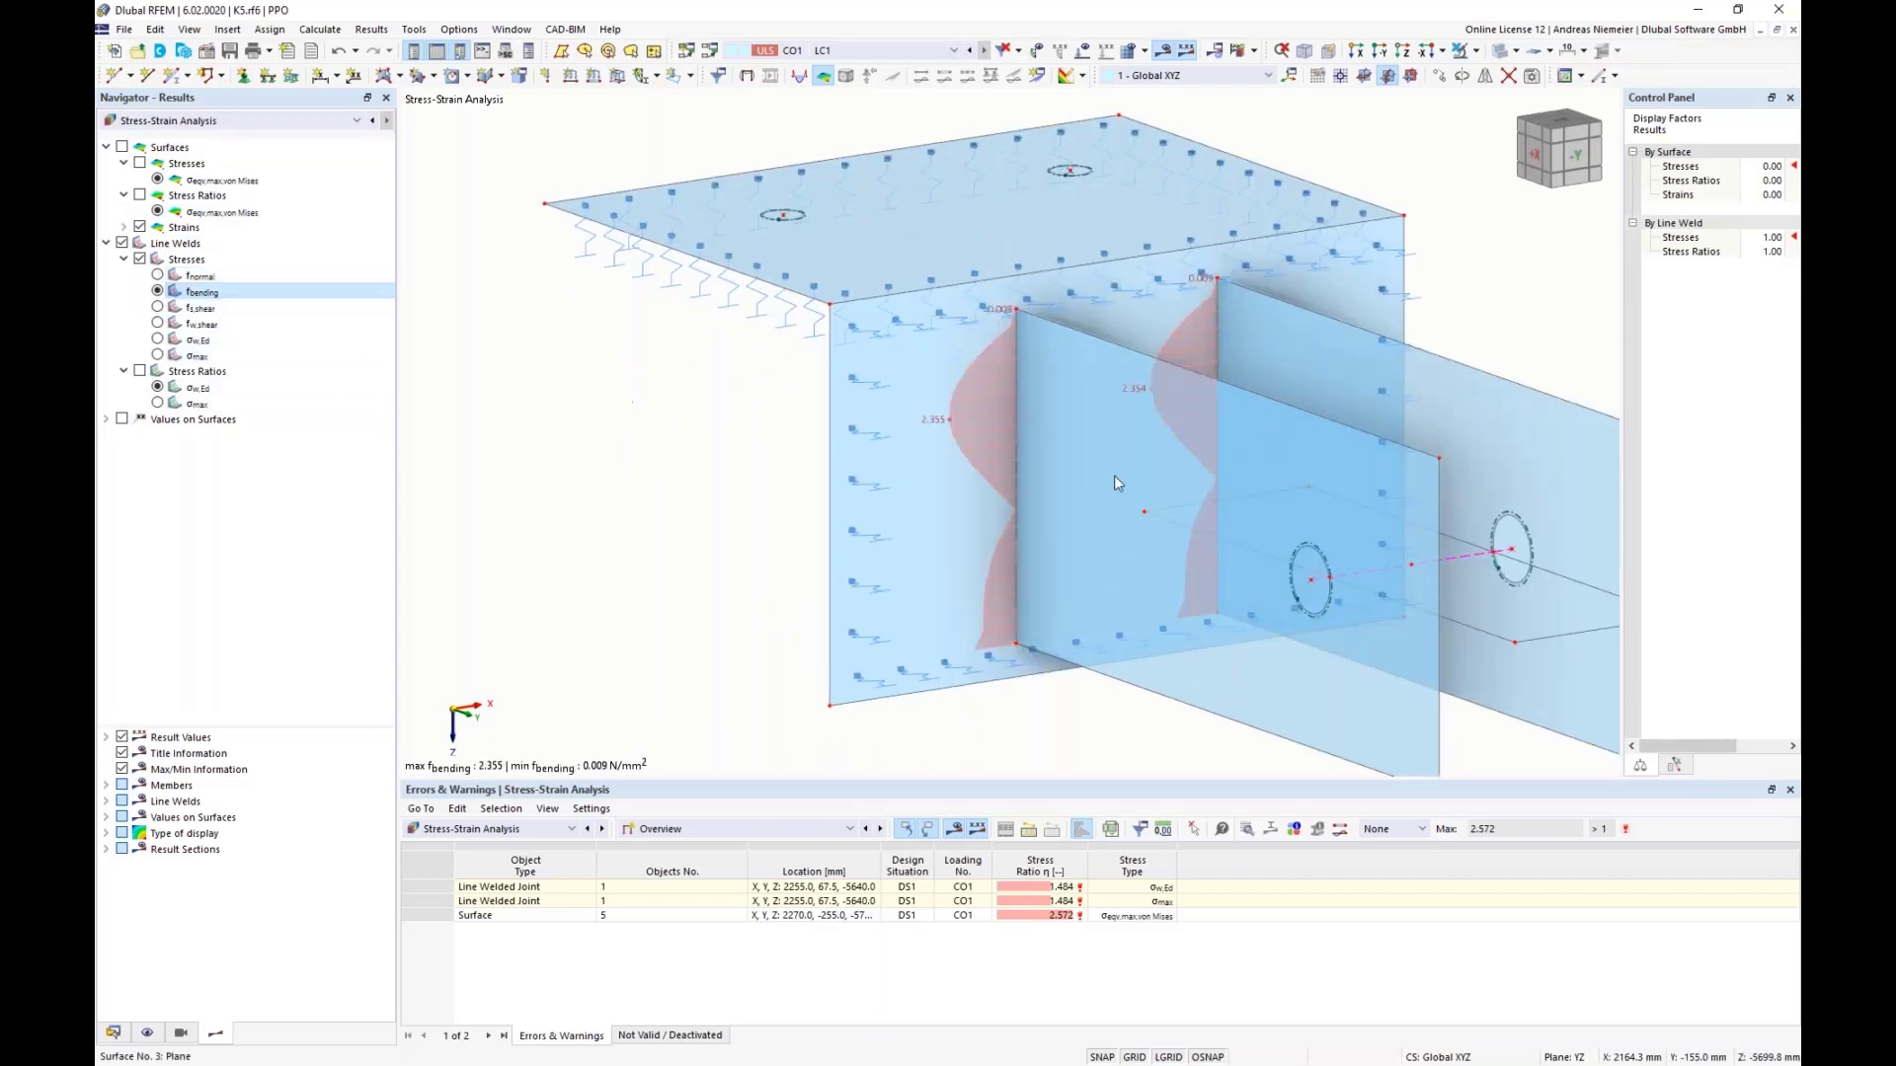
pyautogui.click(158, 309)
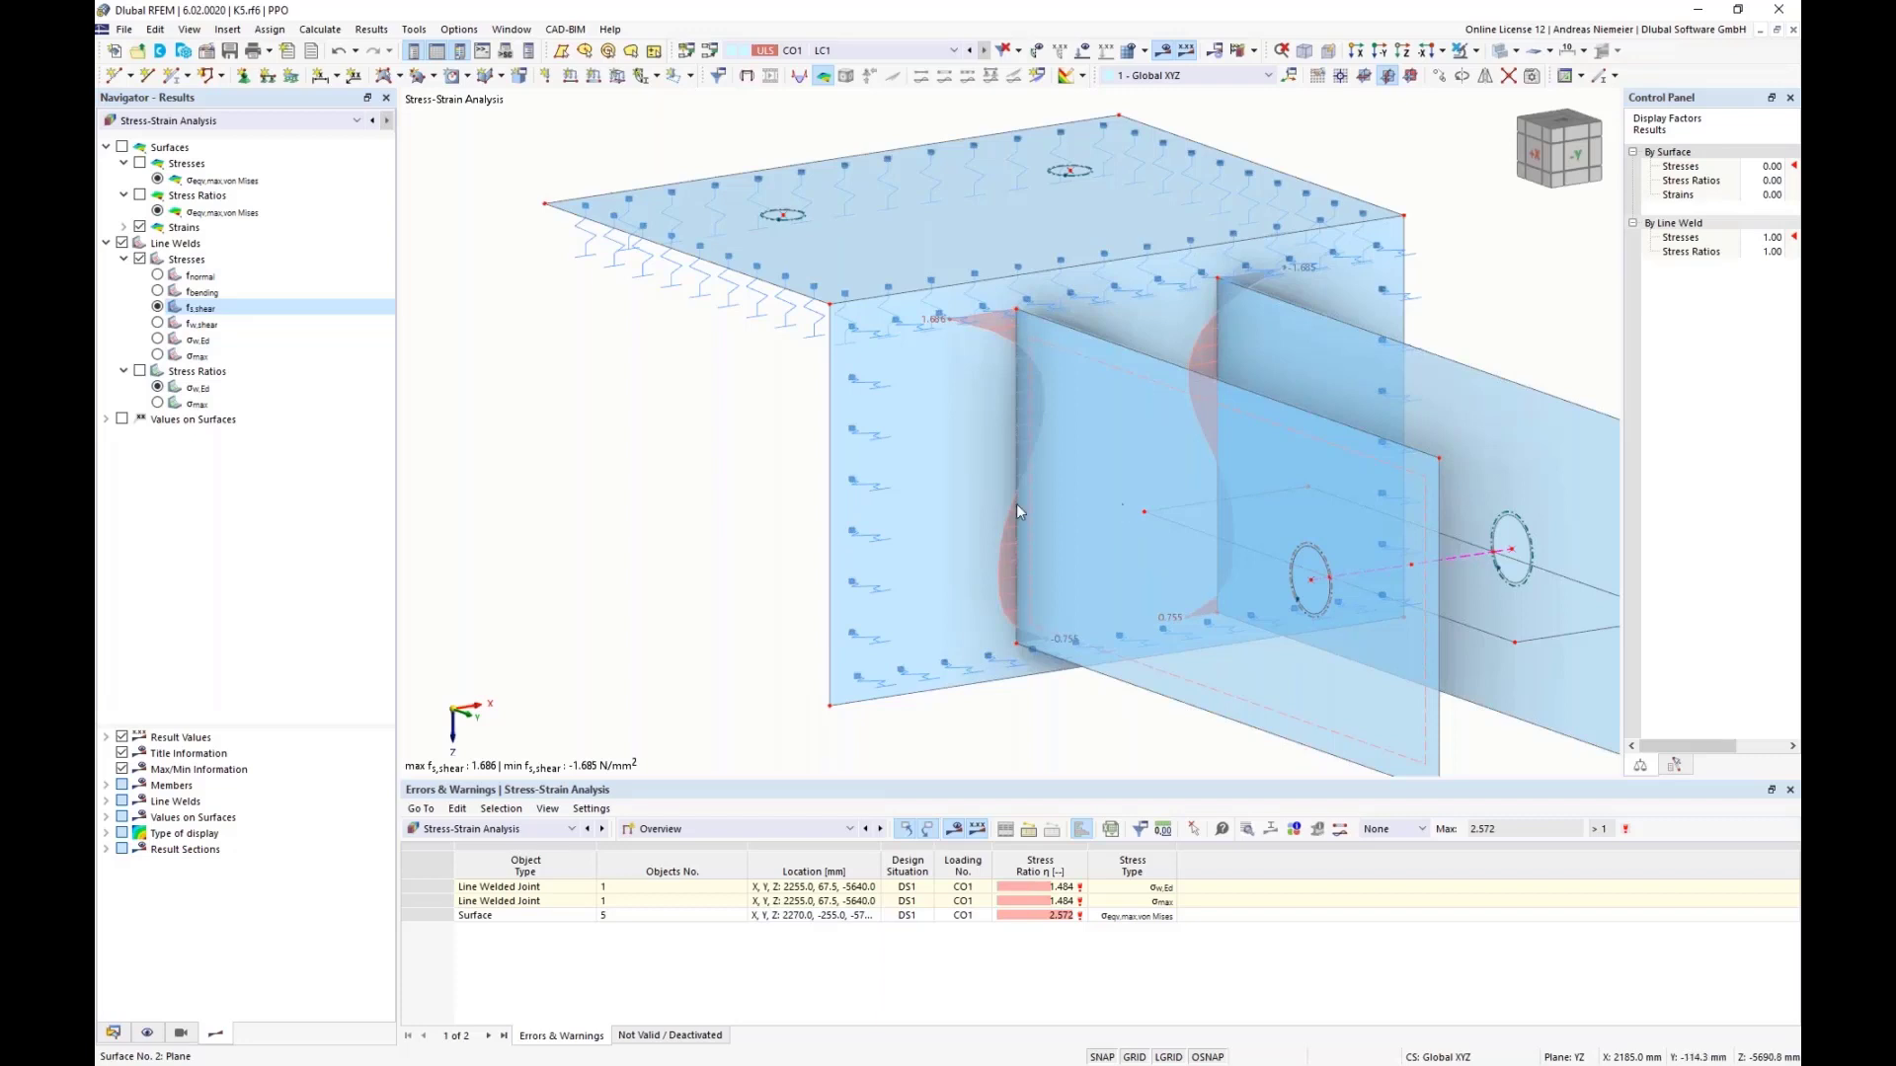
pyautogui.click(158, 324)
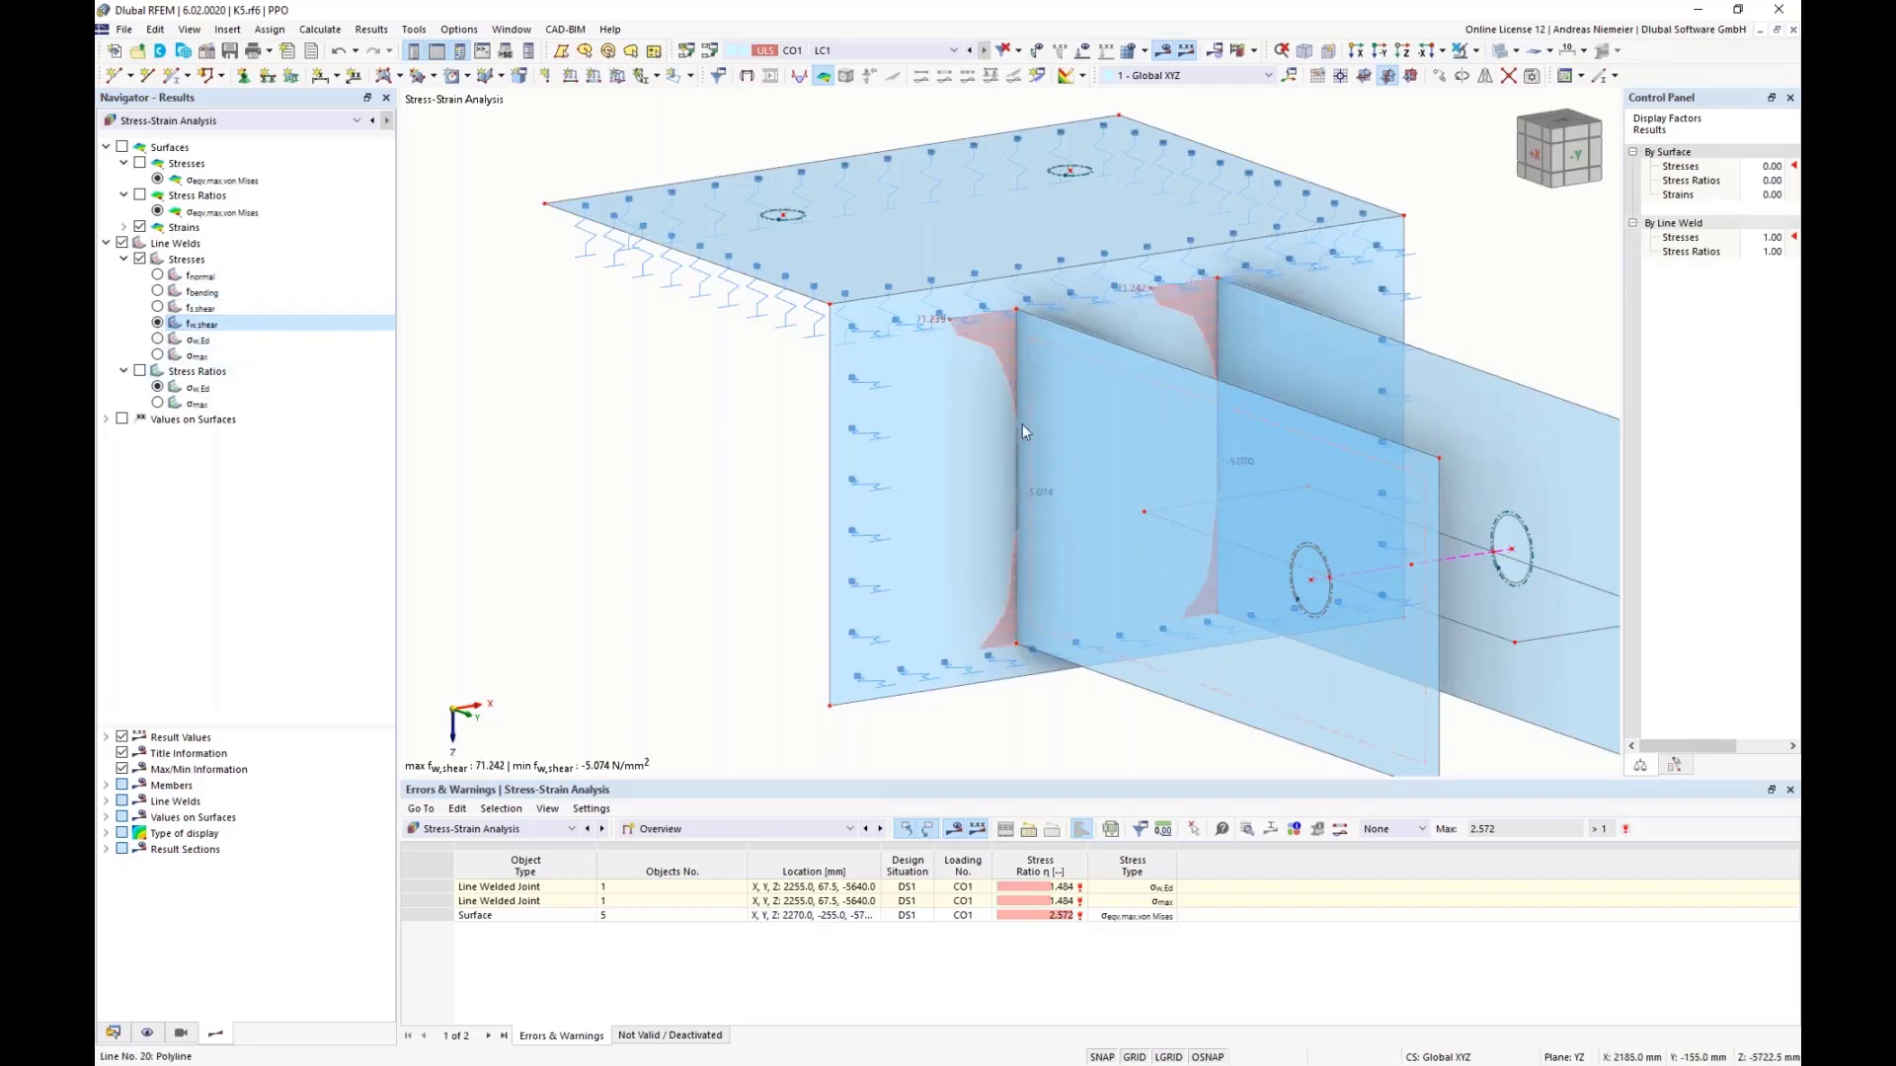
pyautogui.click(157, 340)
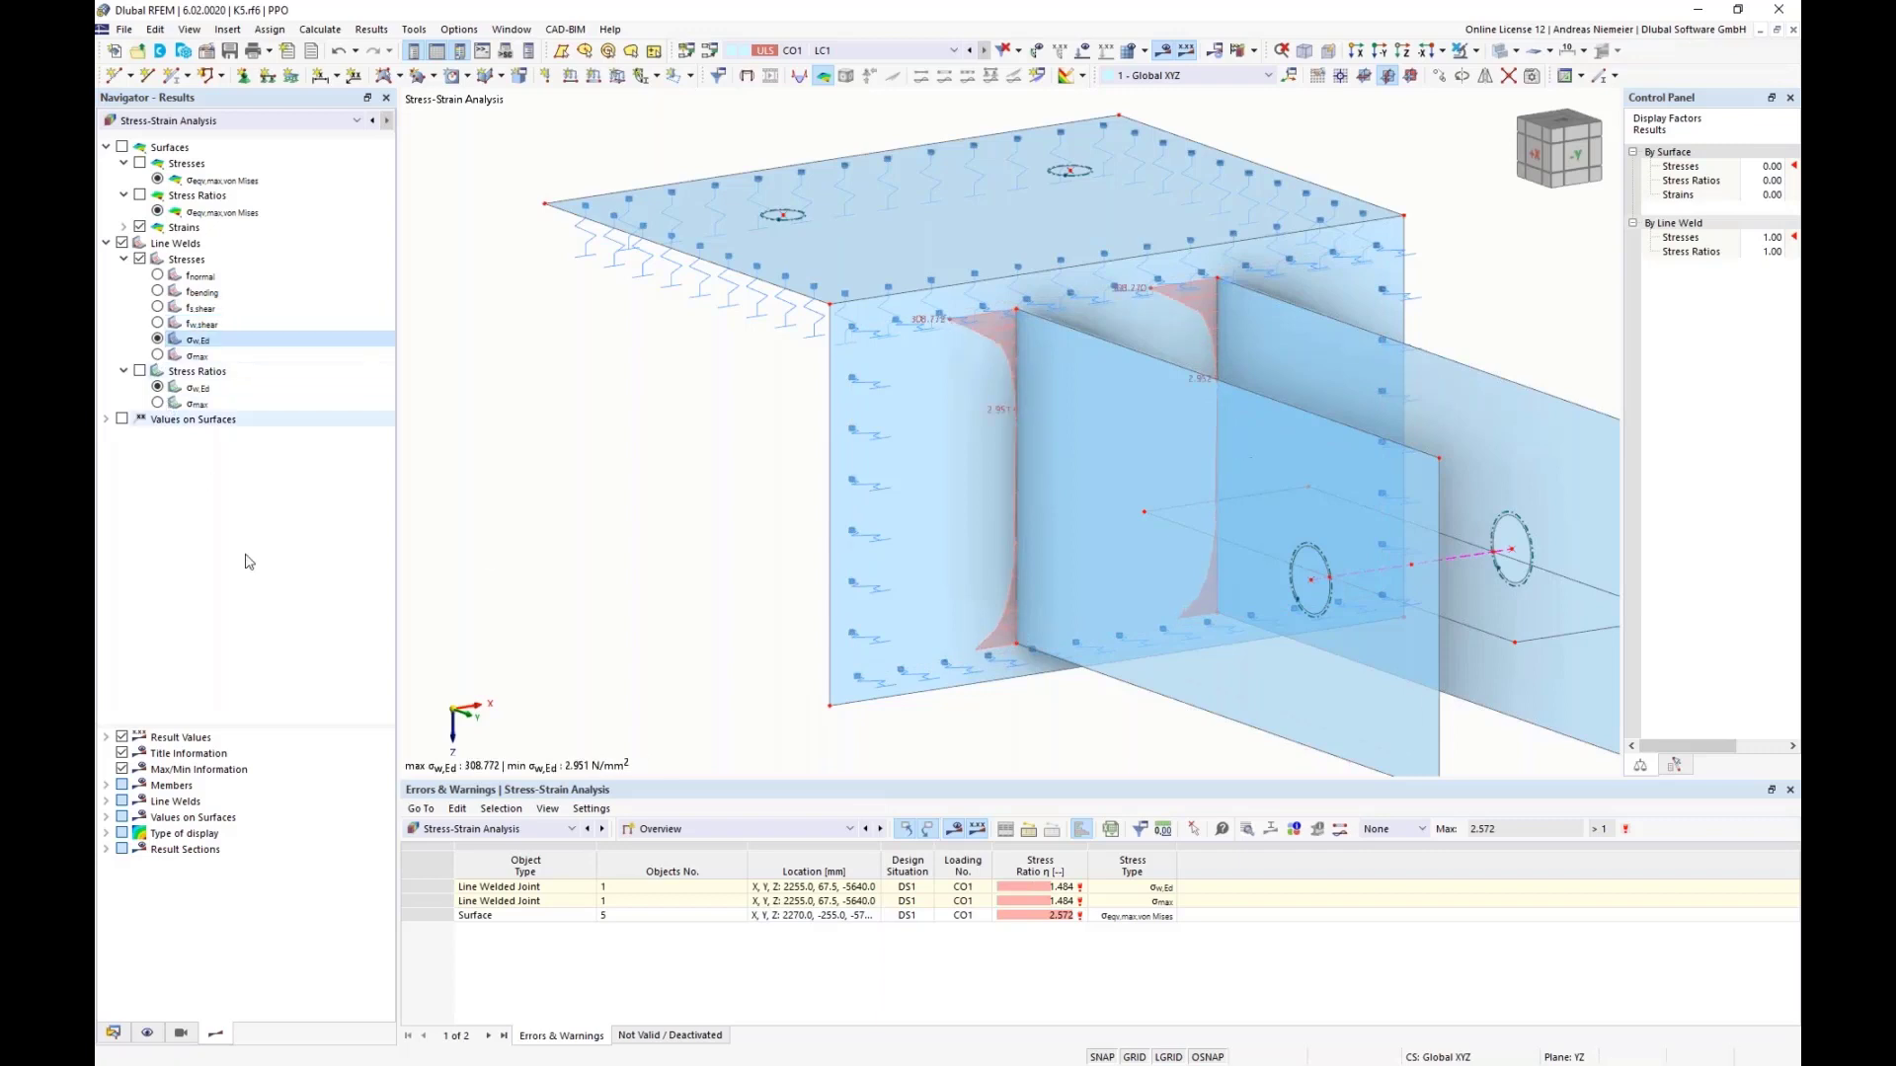
# Step: Display the line weld stress ratio σw,Ed instead of the stresses and examine it at the upper ends of the welds
pyautogui.click(139, 371)
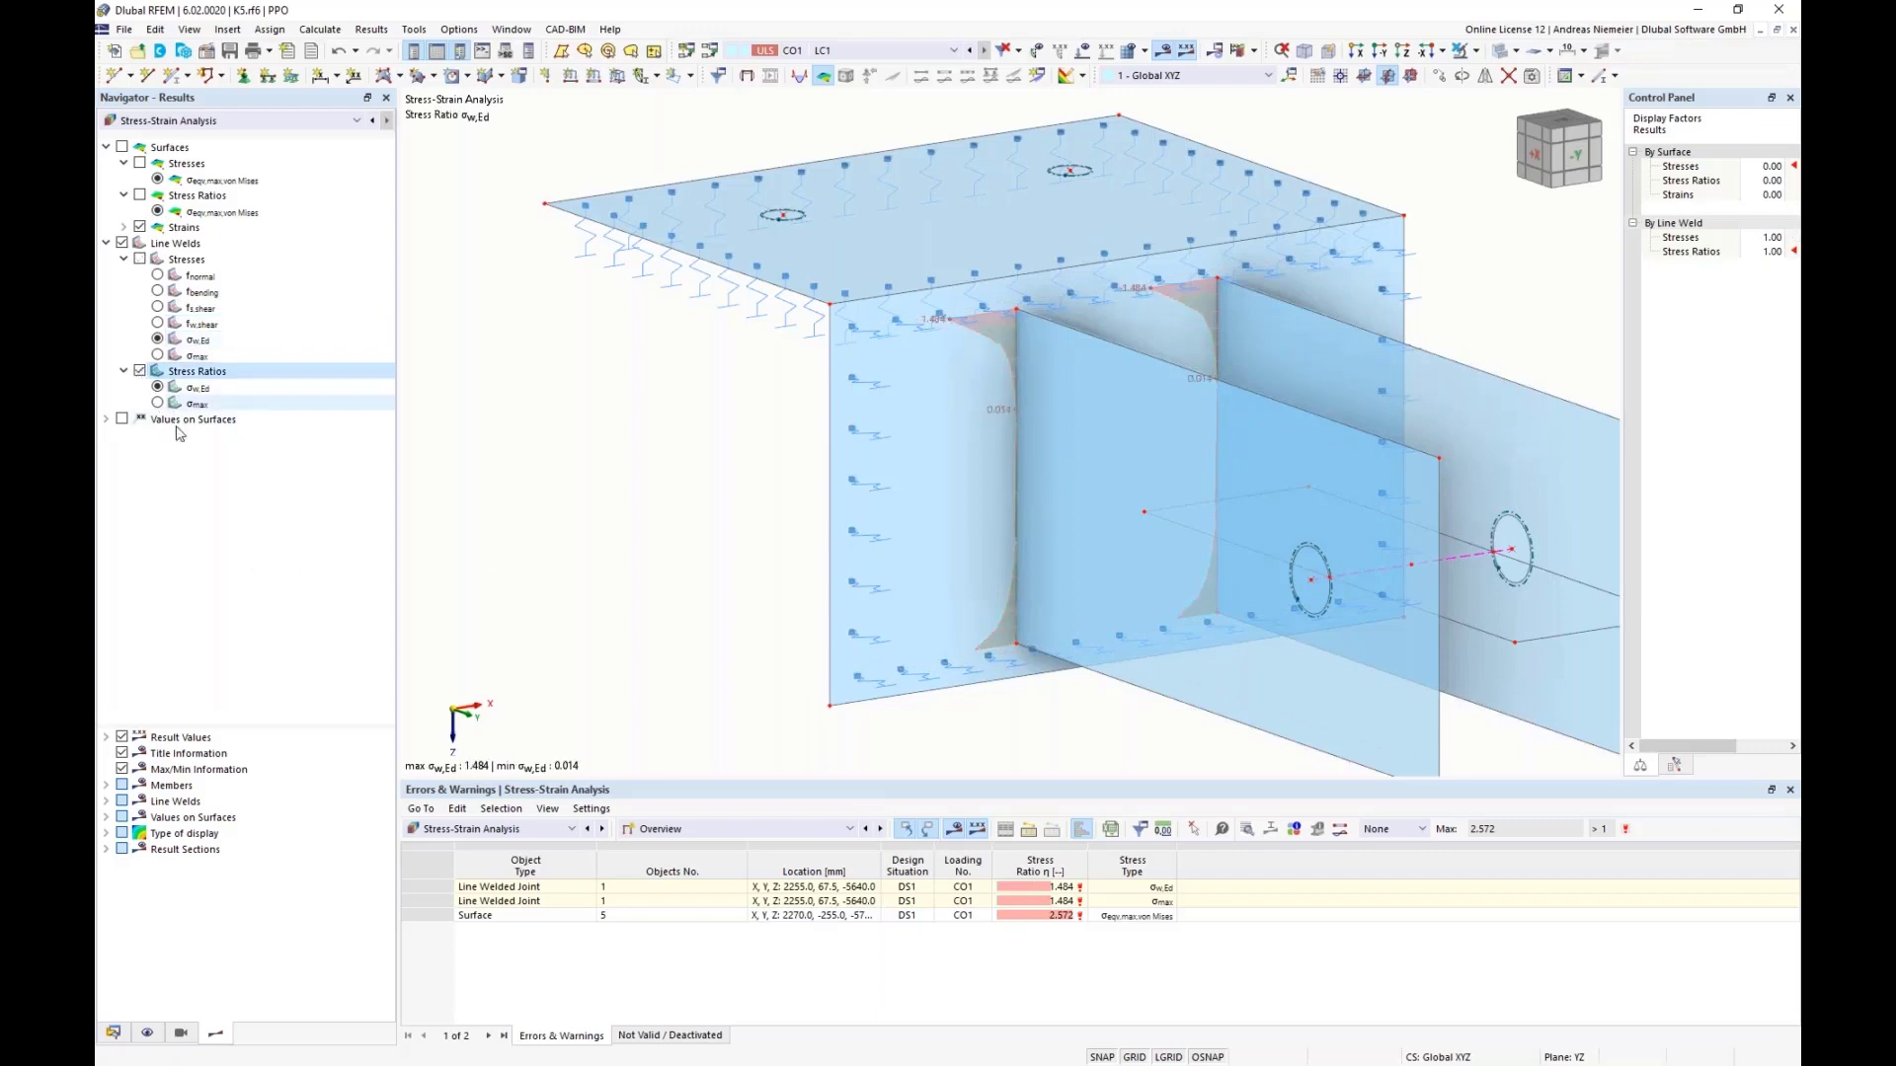
pyautogui.scroll(1, 984, 698)
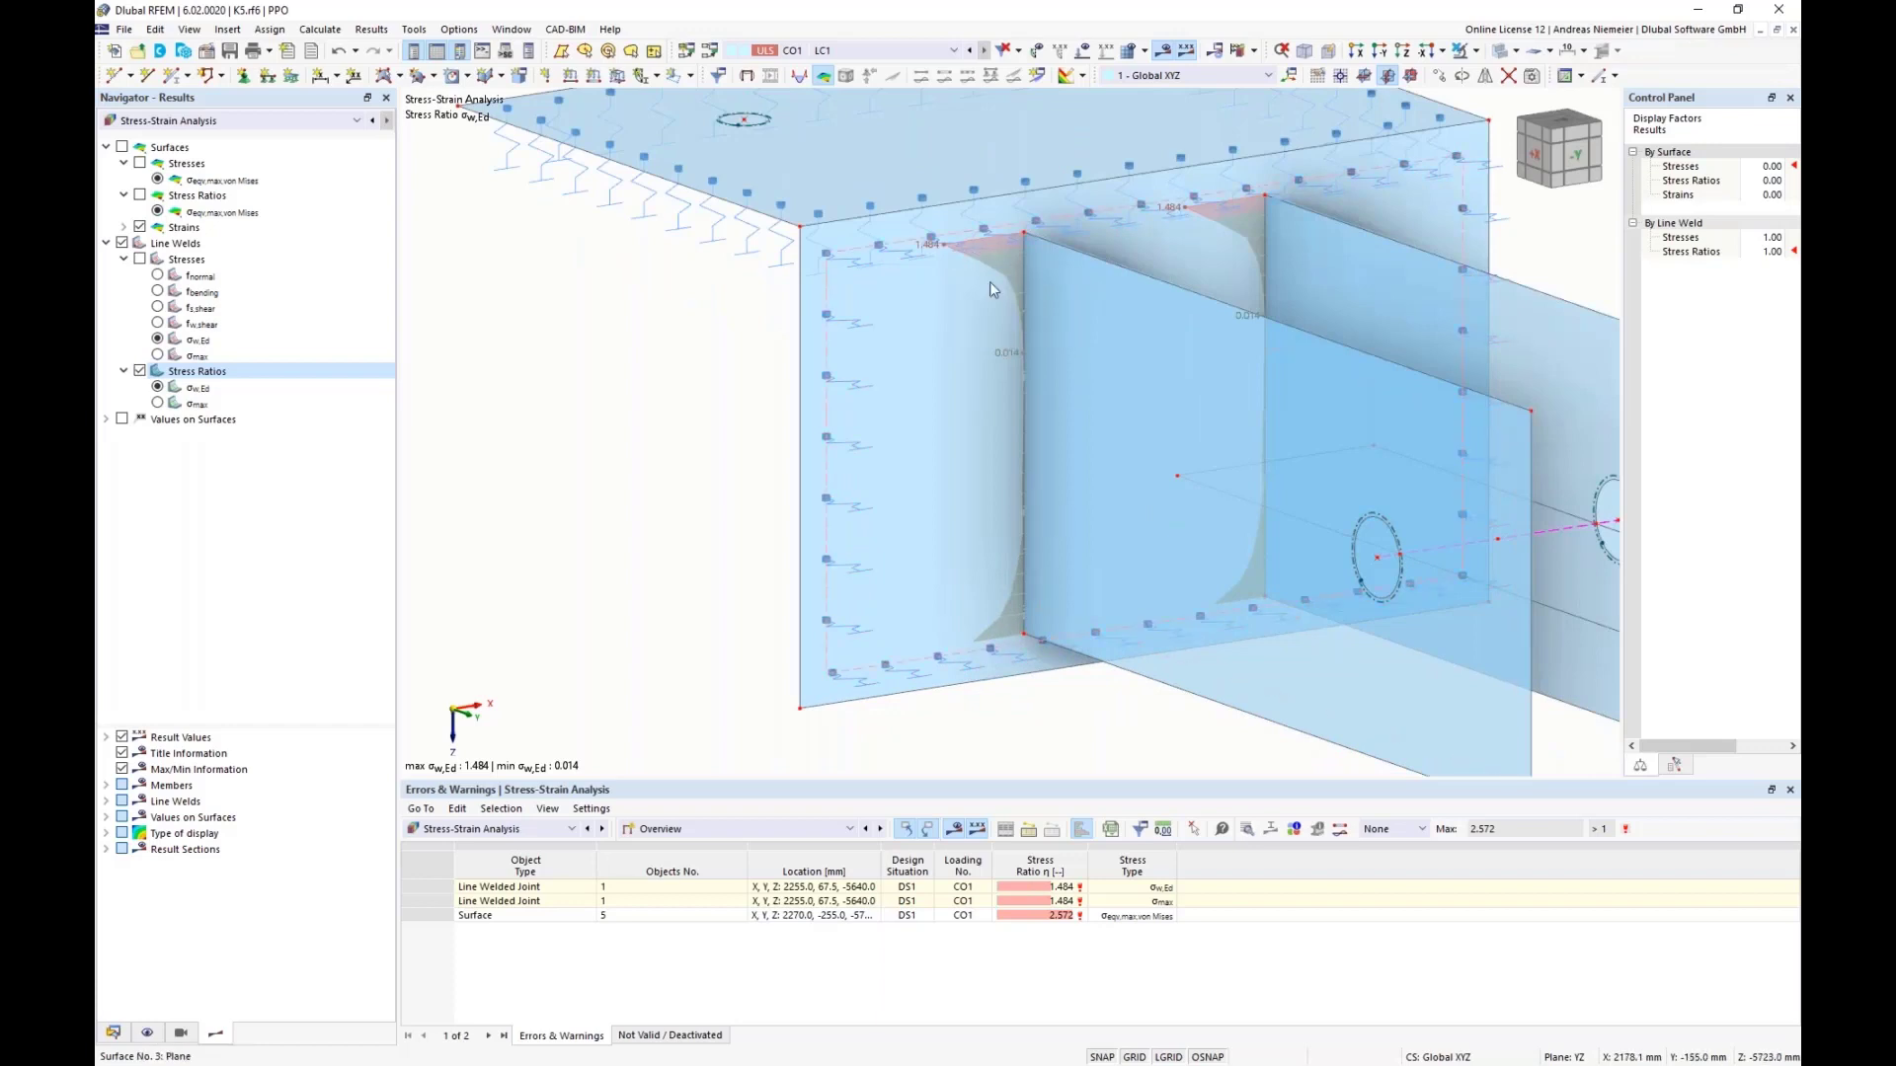
pyautogui.scroll(2, 989, 282)
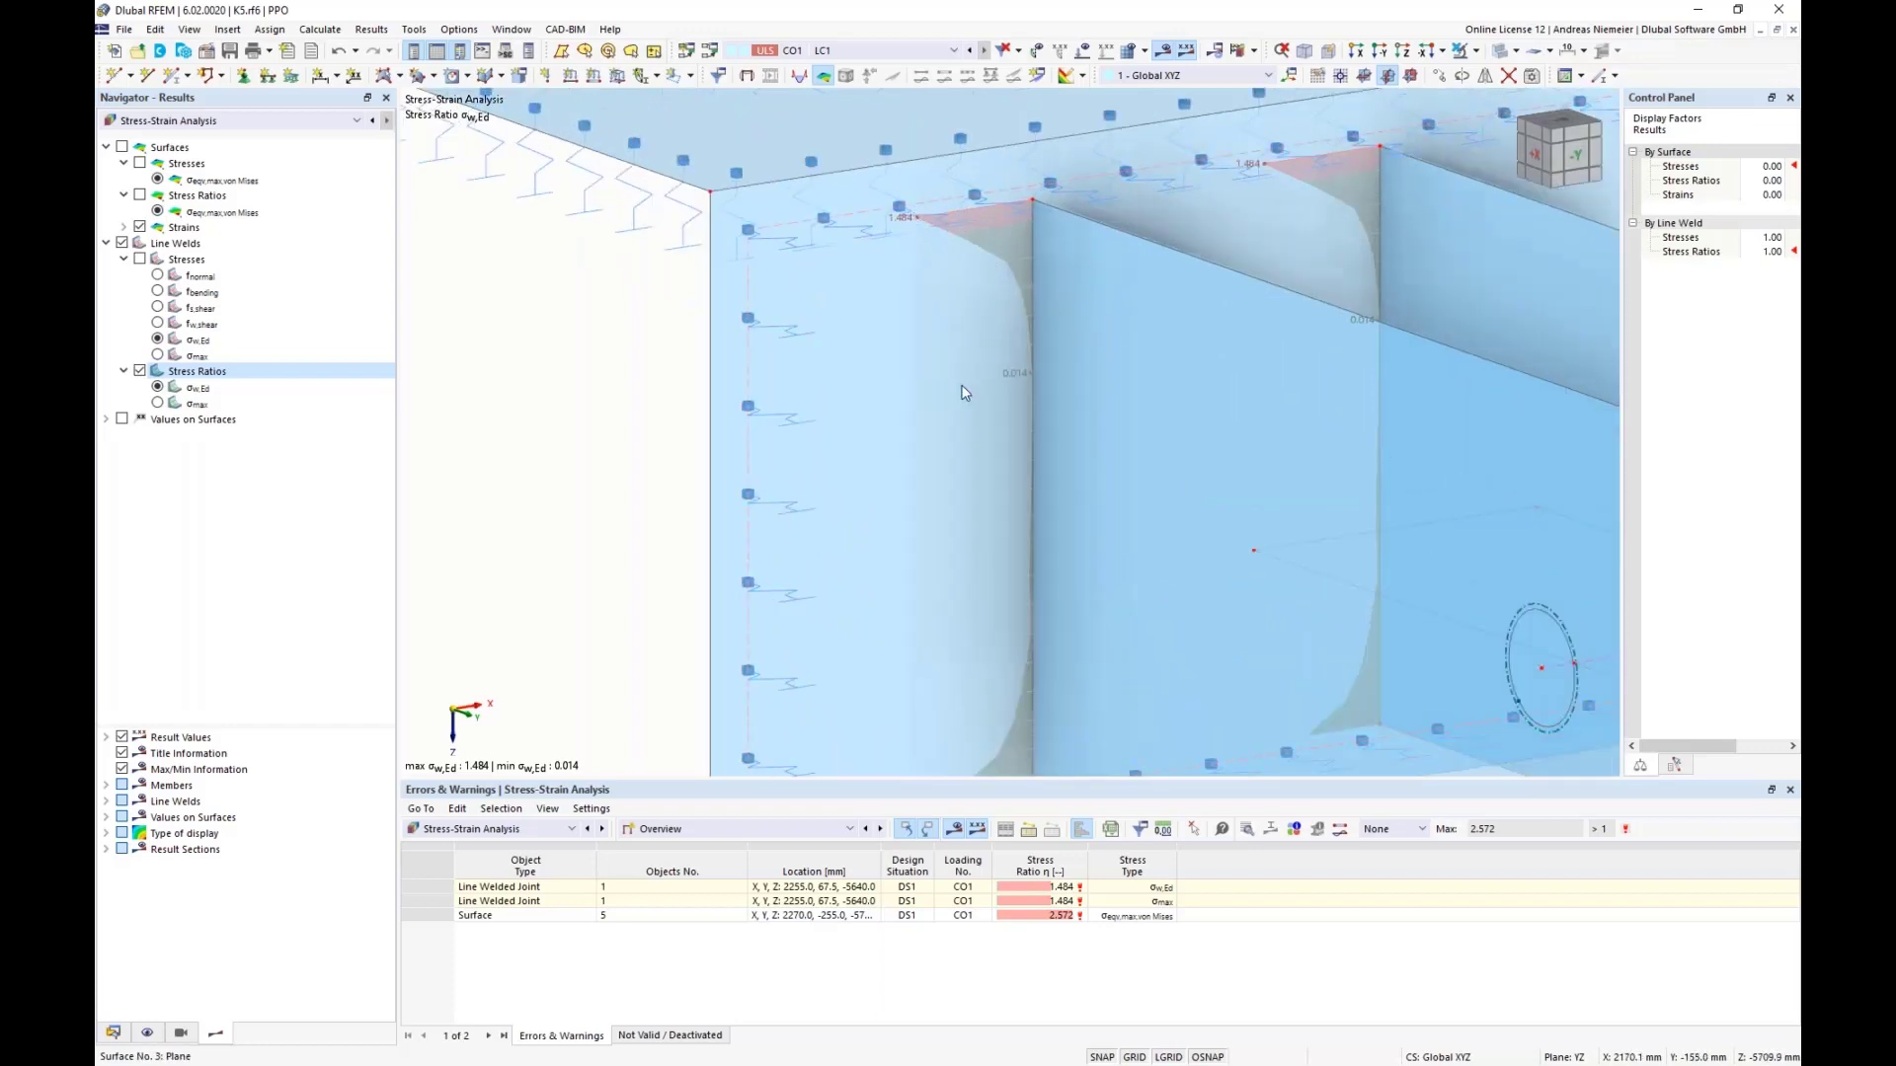
pyautogui.scroll(-2, 938, 367)
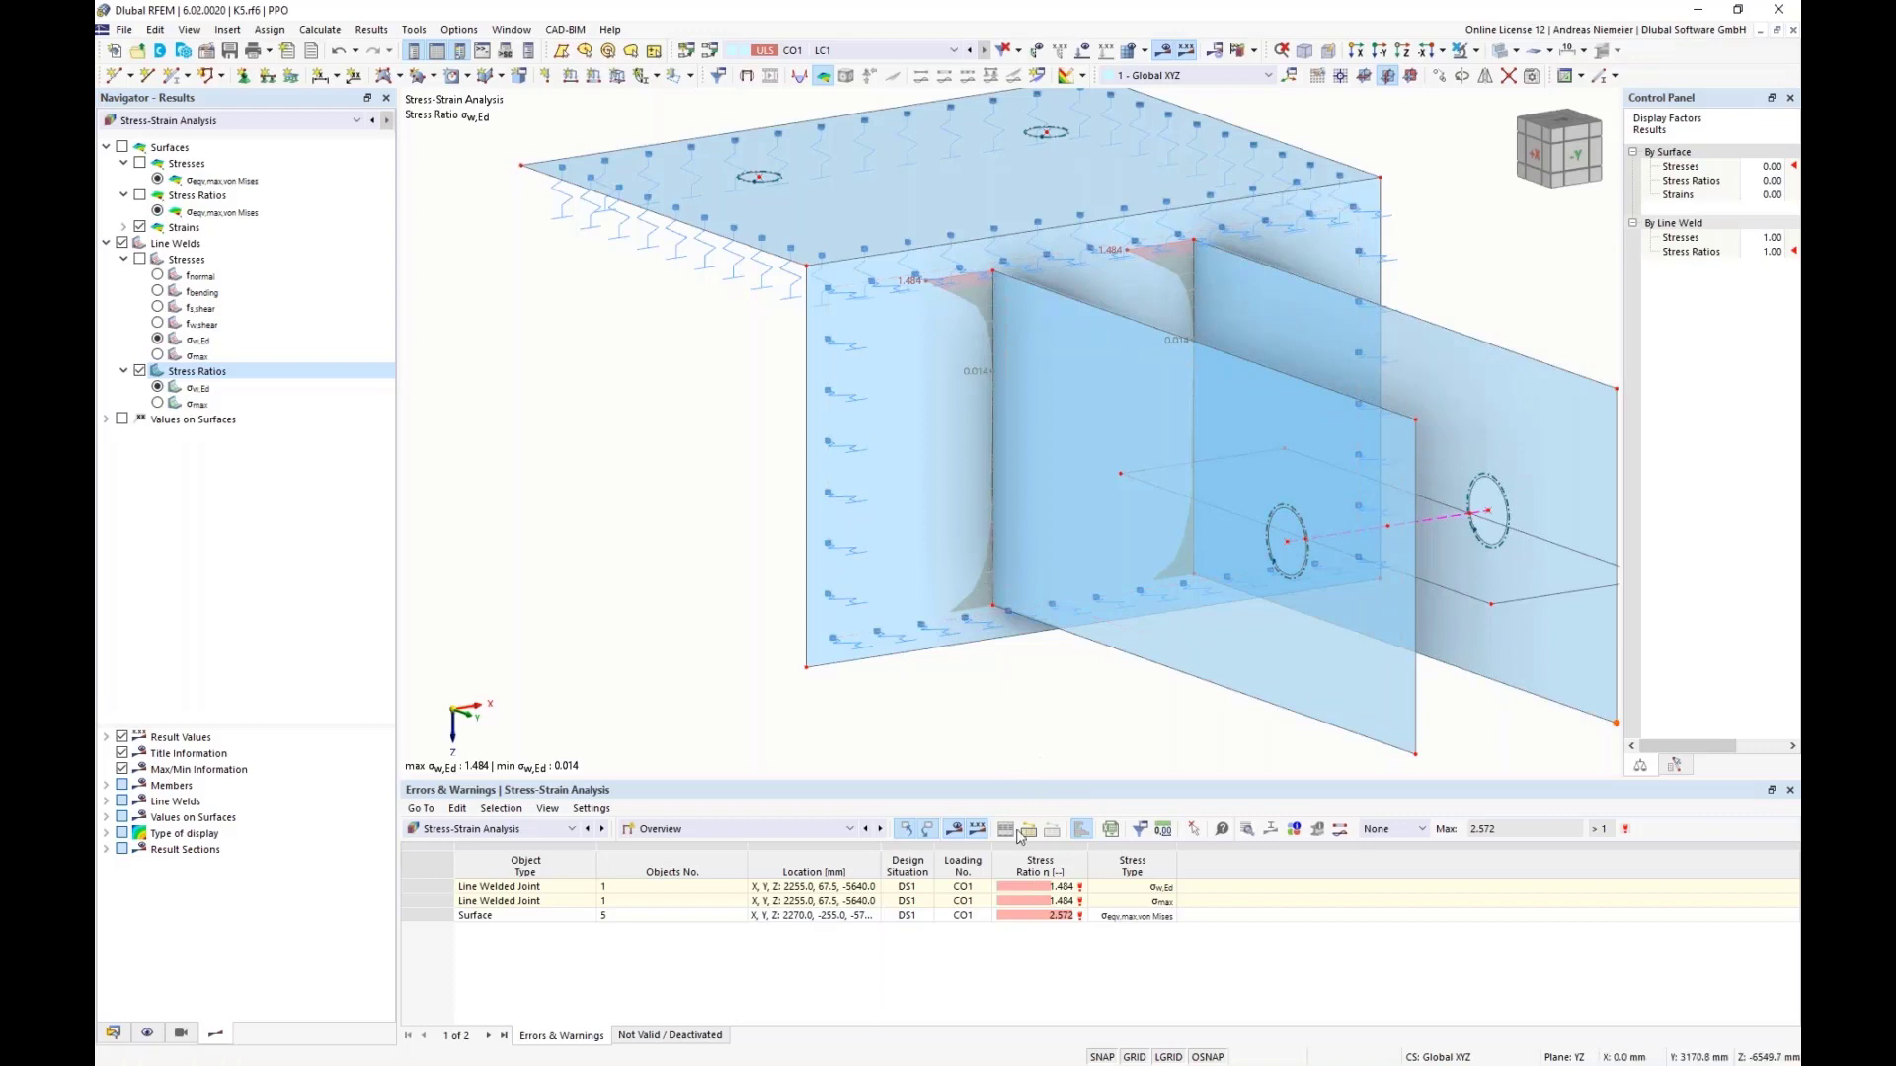
# Step: In the Default line welded joint configuration, smooth normal load P linearly and bending load M, surface shear Vs and weld shear Vw constantly
pyautogui.click(731, 829)
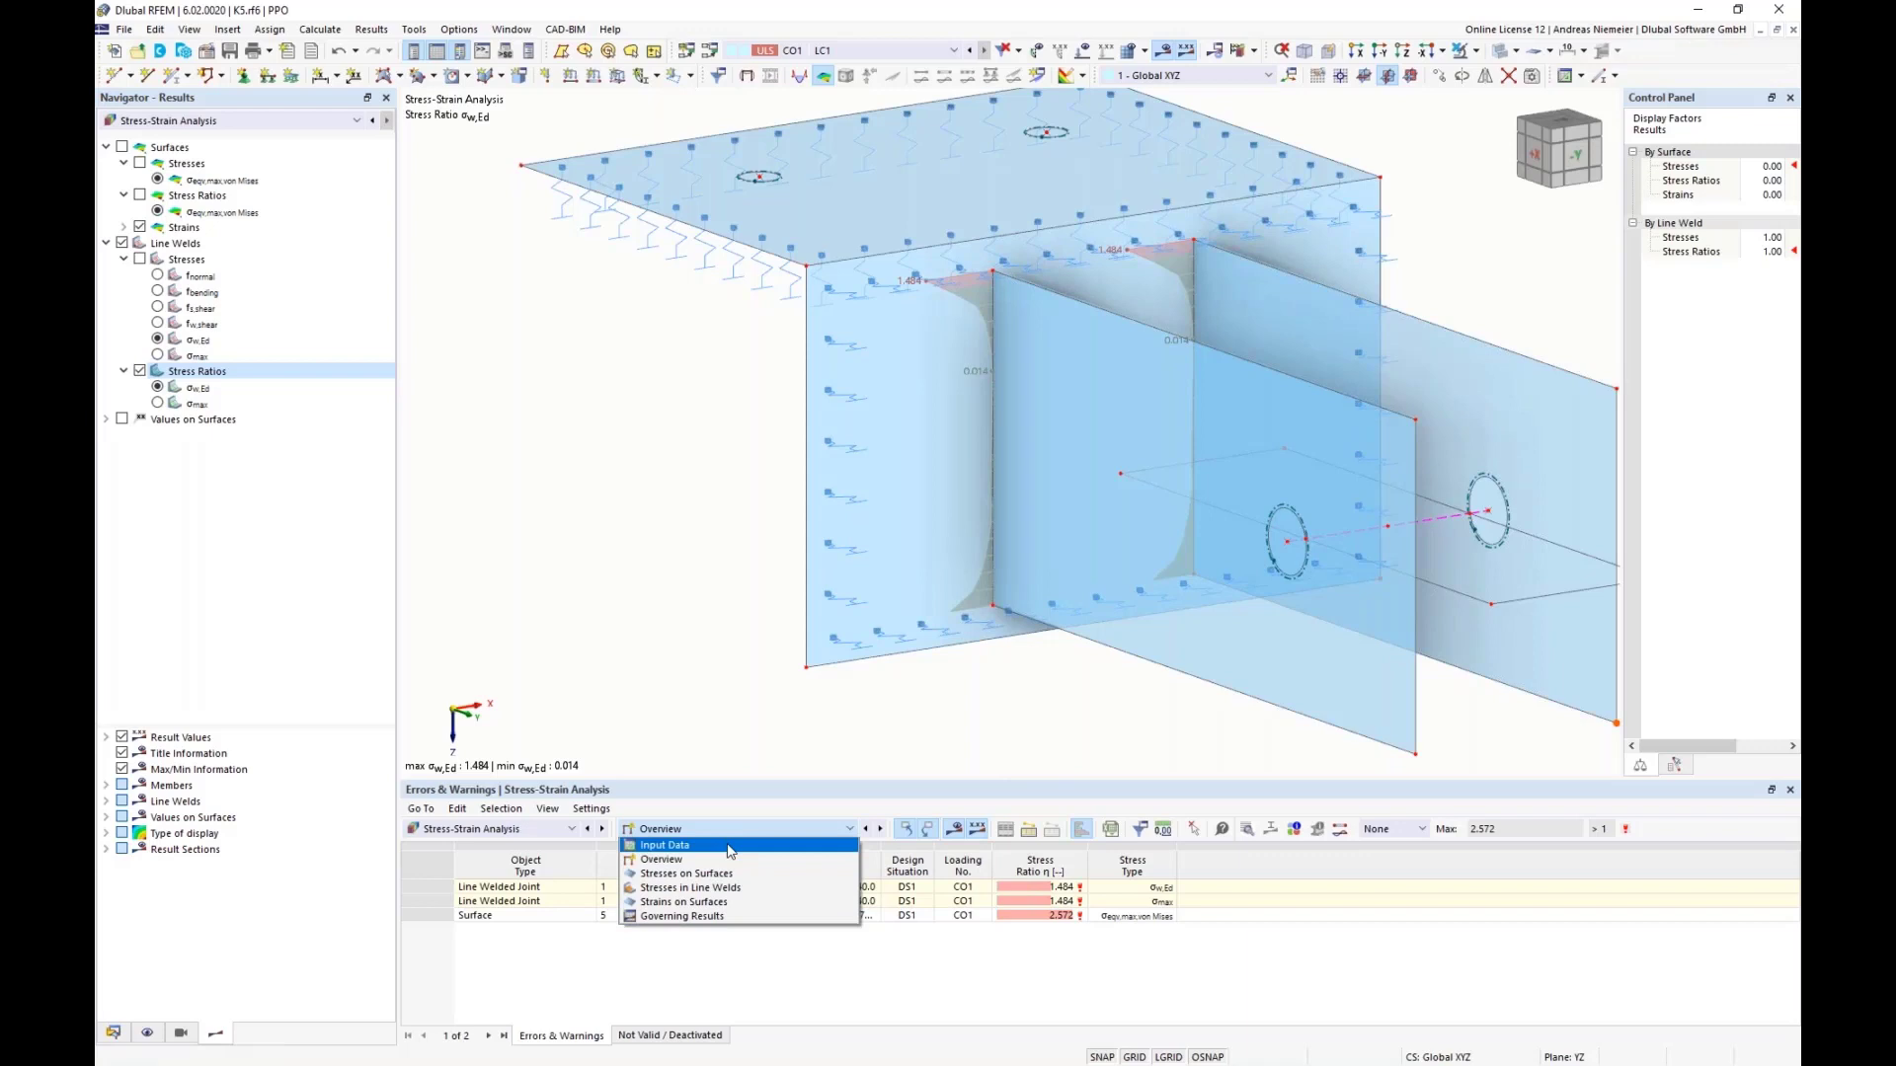
pyautogui.click(730, 846)
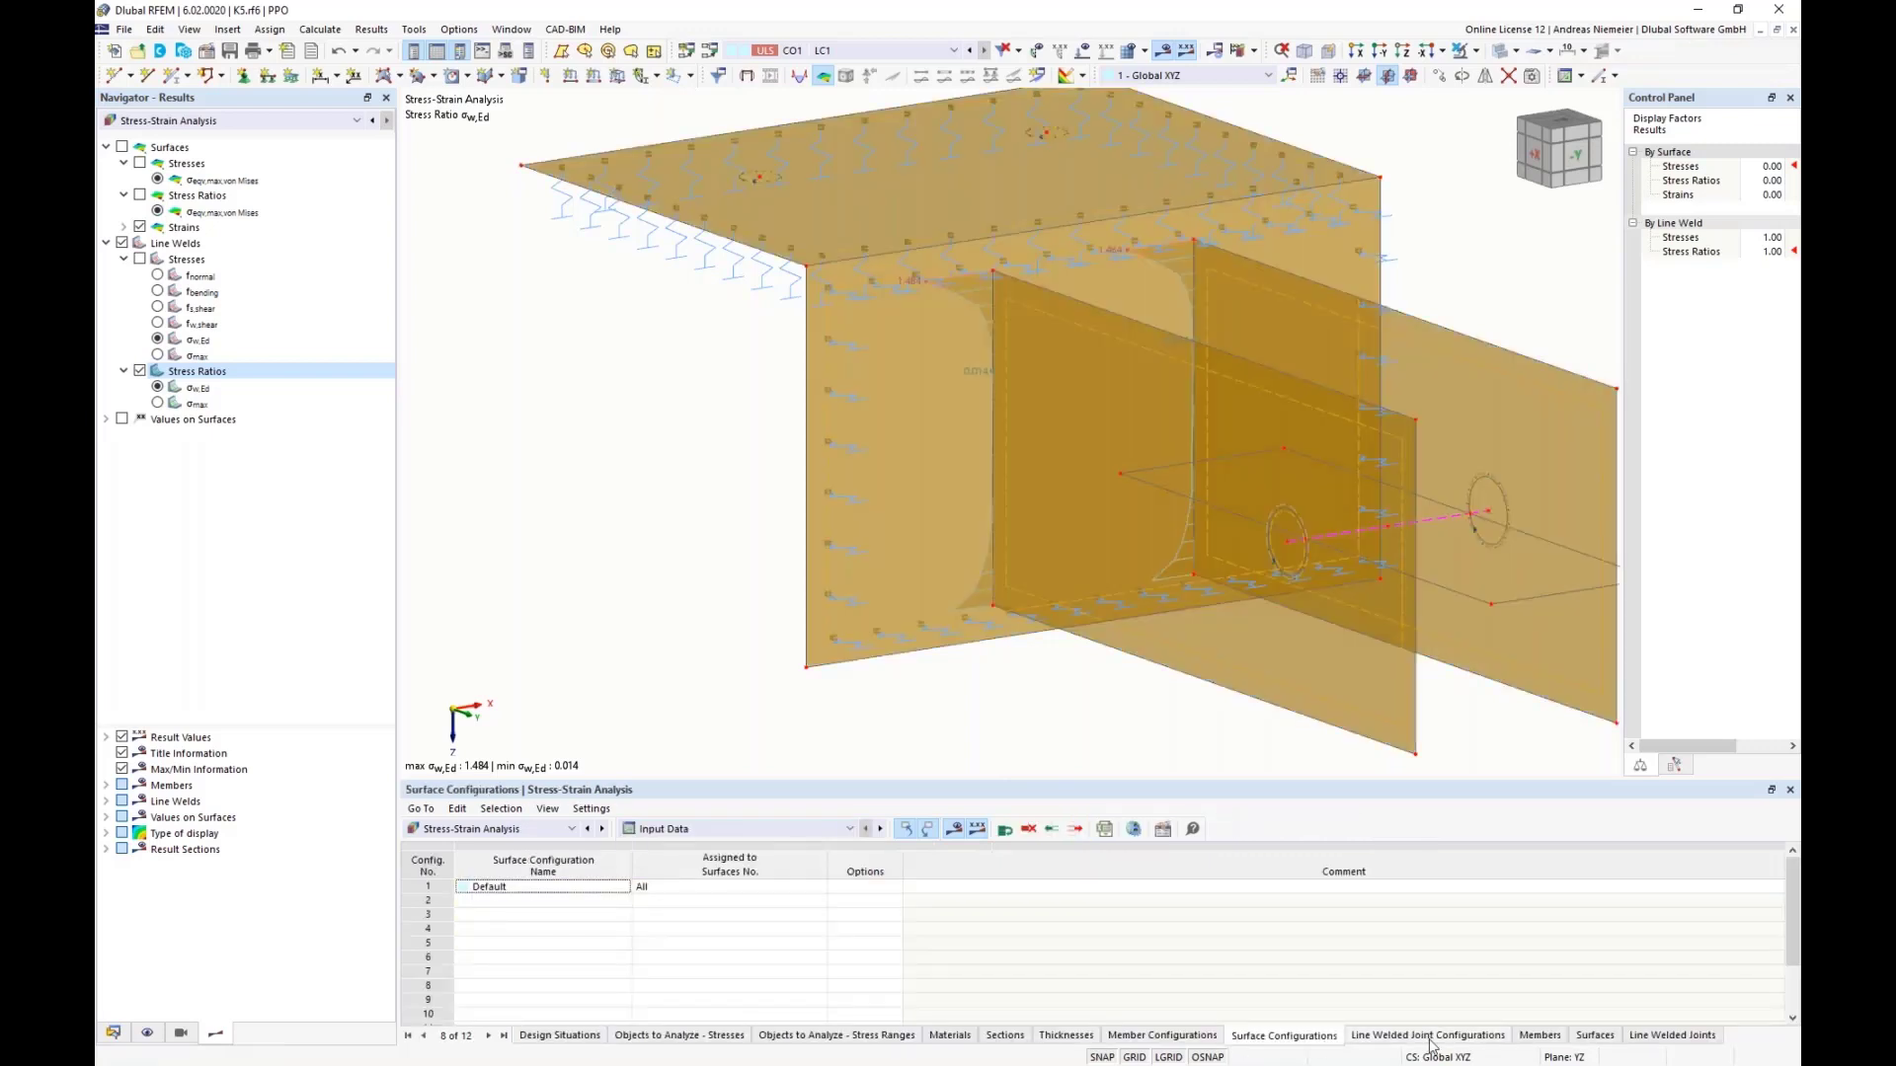
pyautogui.click(1429, 1036)
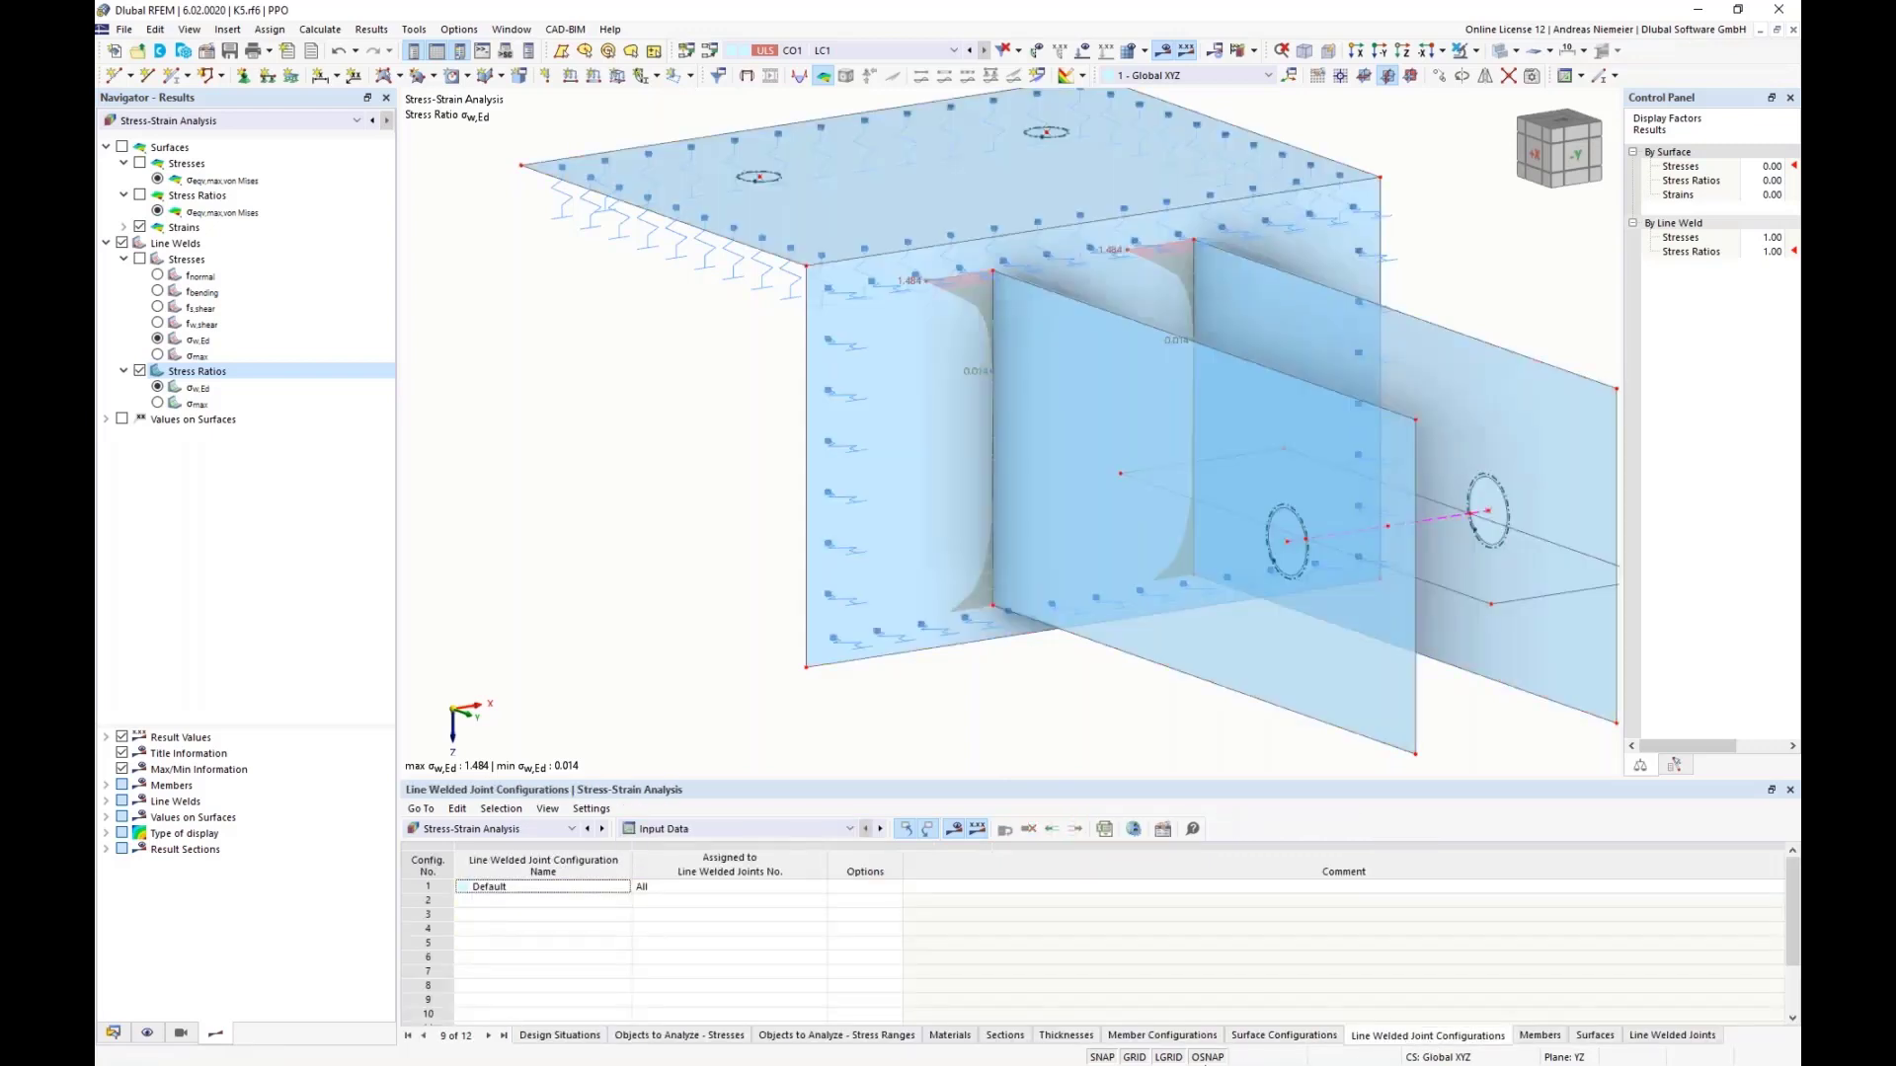
pyautogui.click(1163, 829)
pyautogui.click(683, 192)
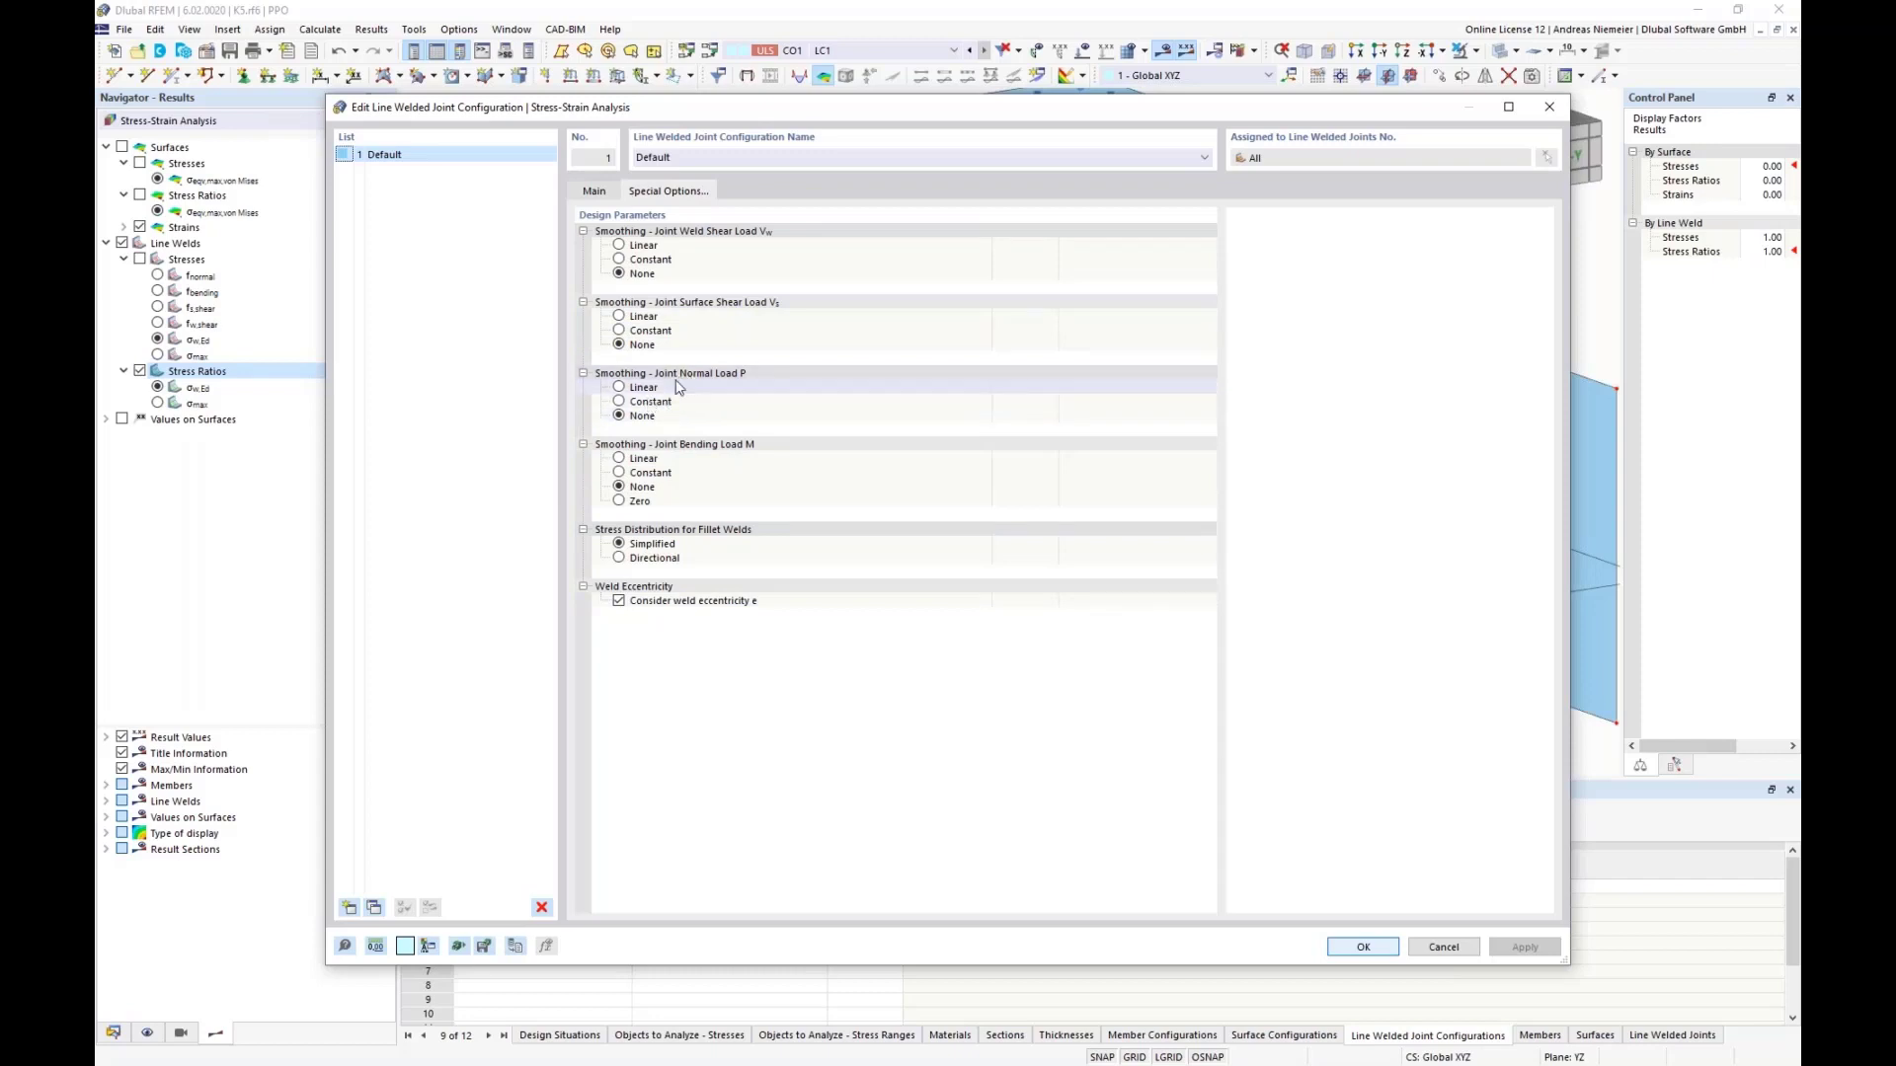
pyautogui.click(619, 388)
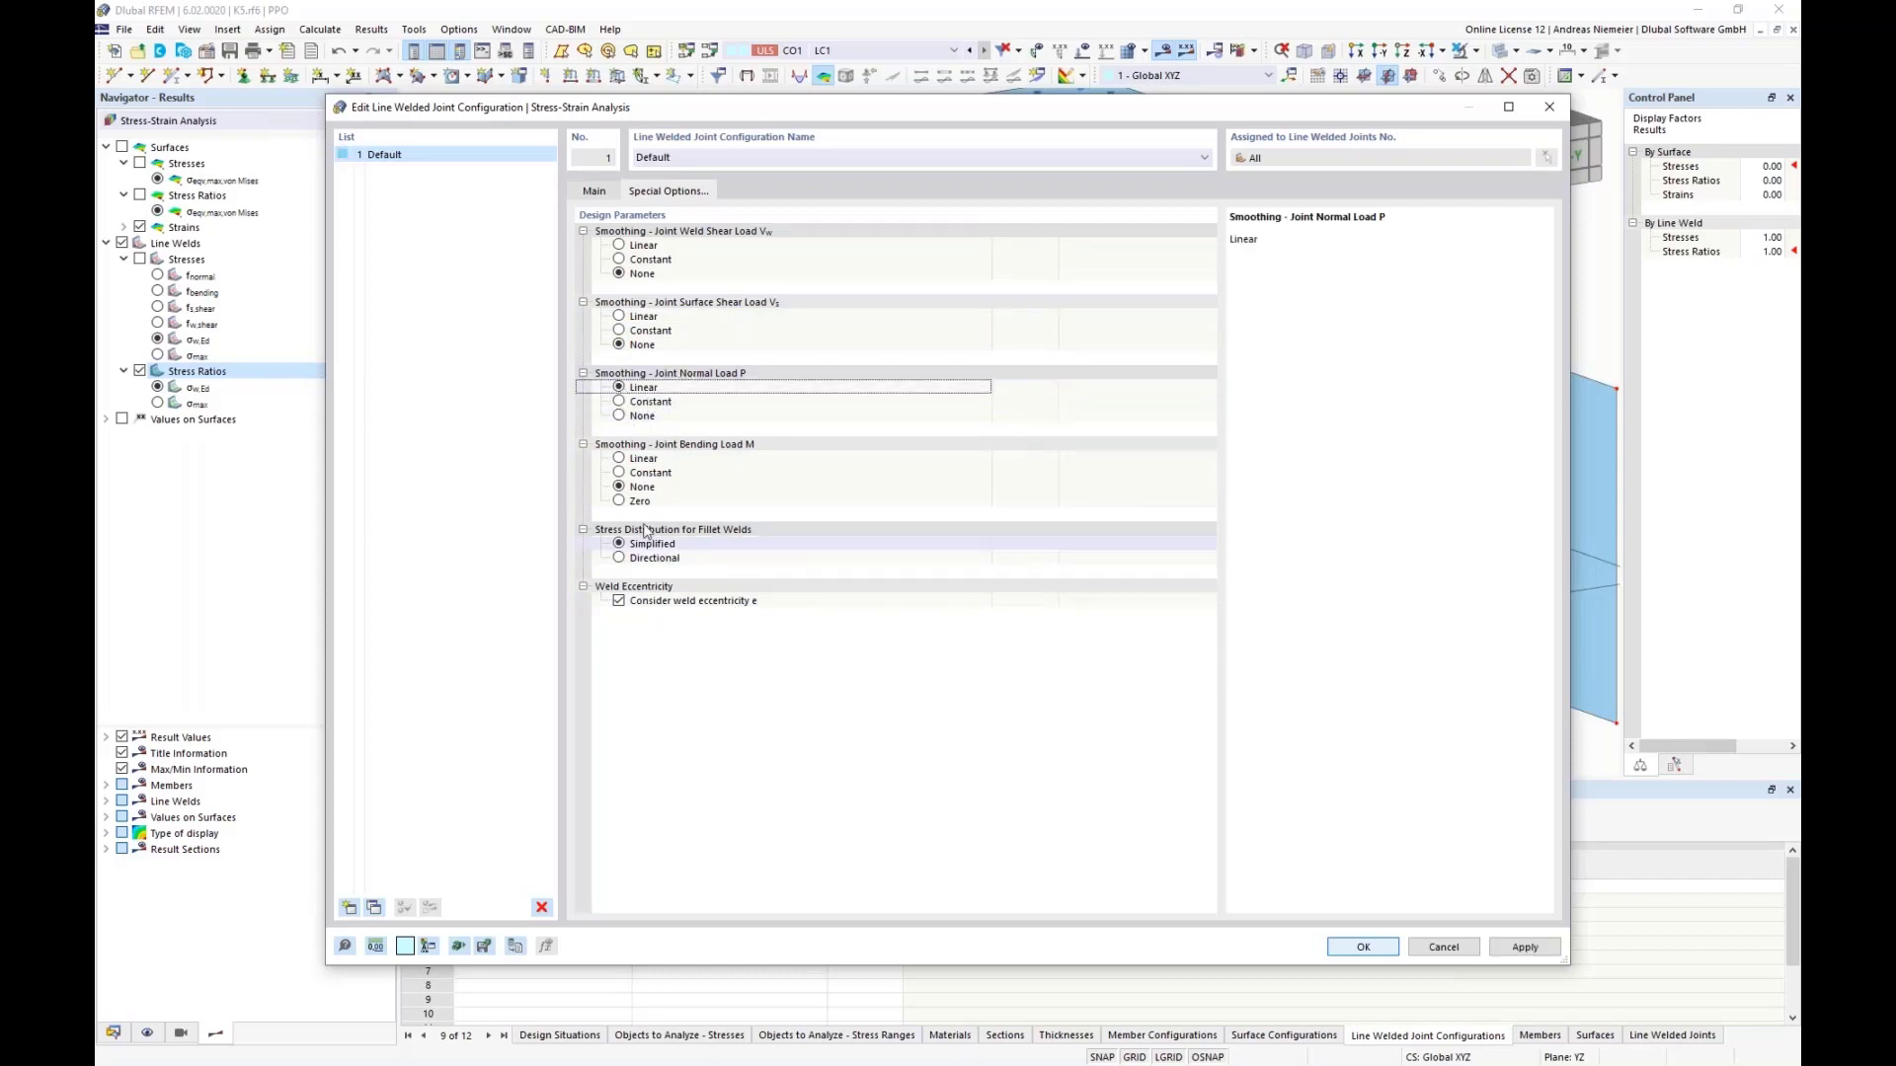
pyautogui.click(619, 473)
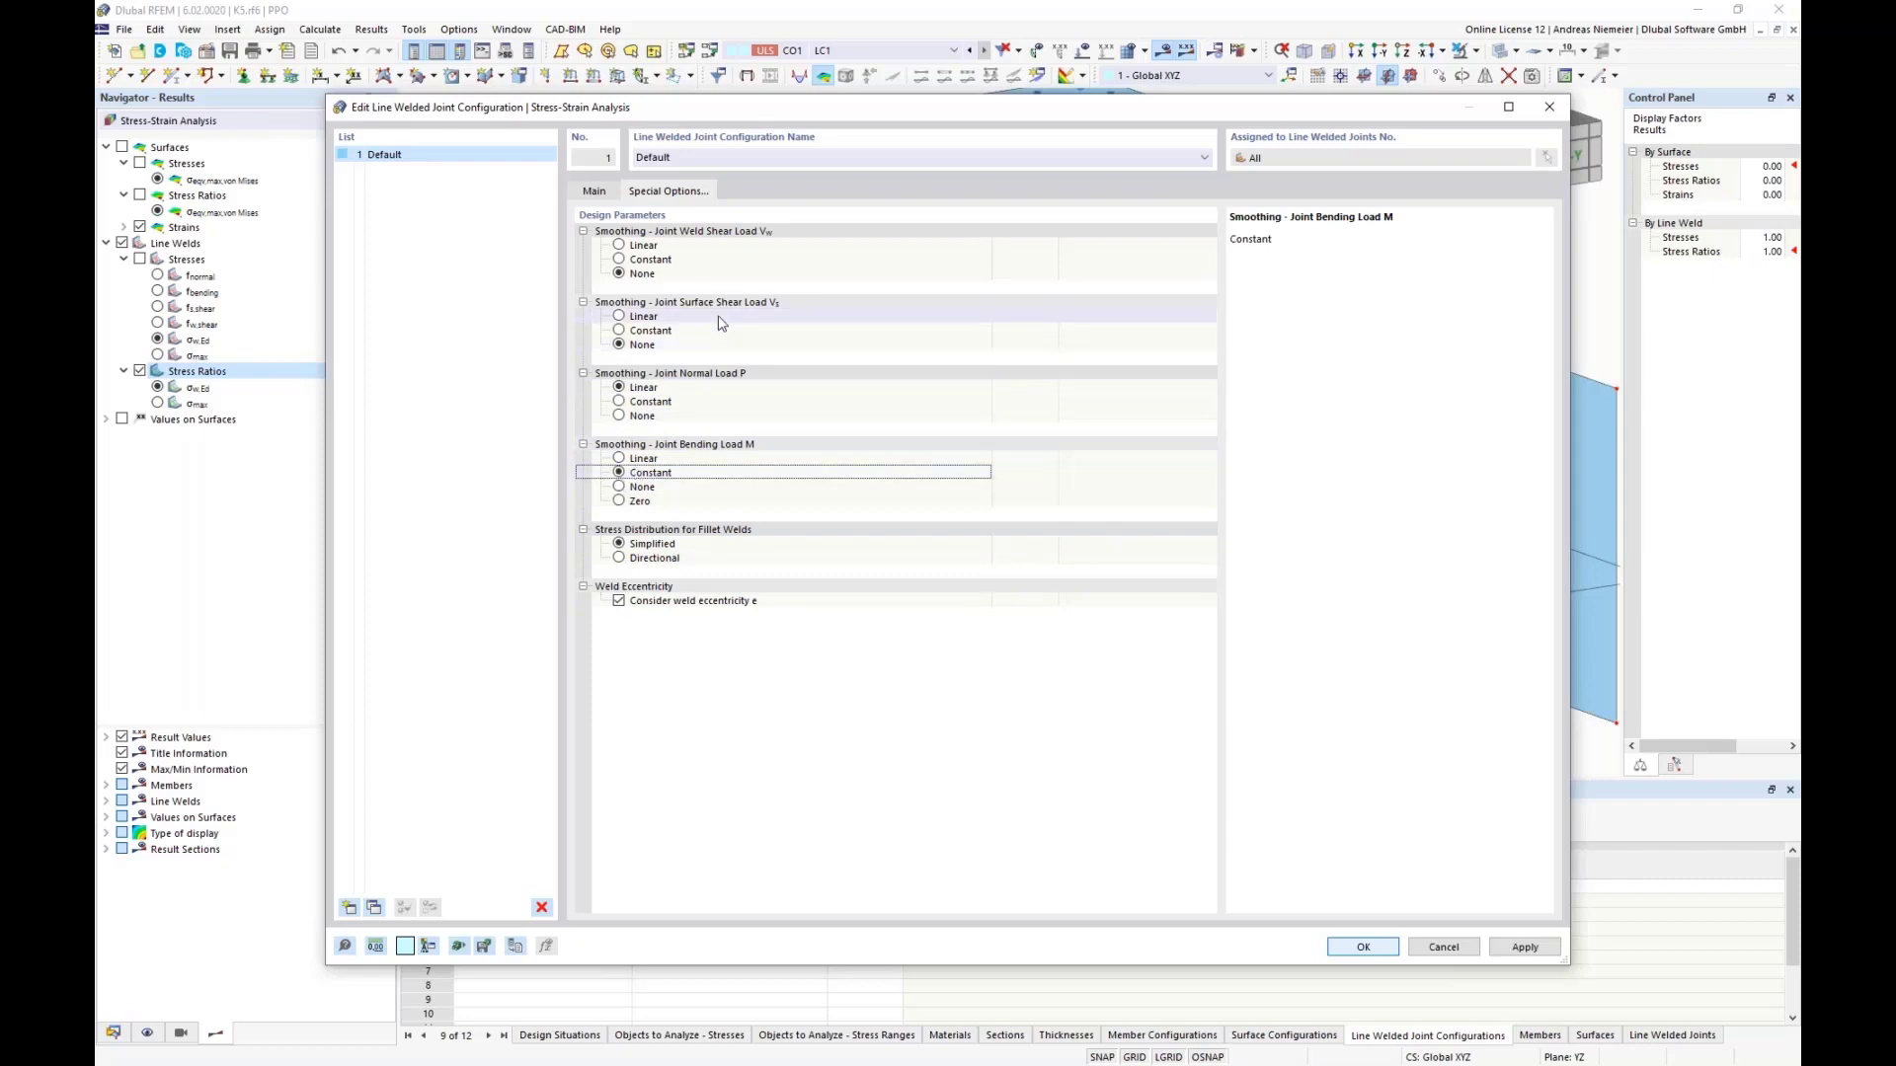
pyautogui.click(632, 329)
pyautogui.click(622, 259)
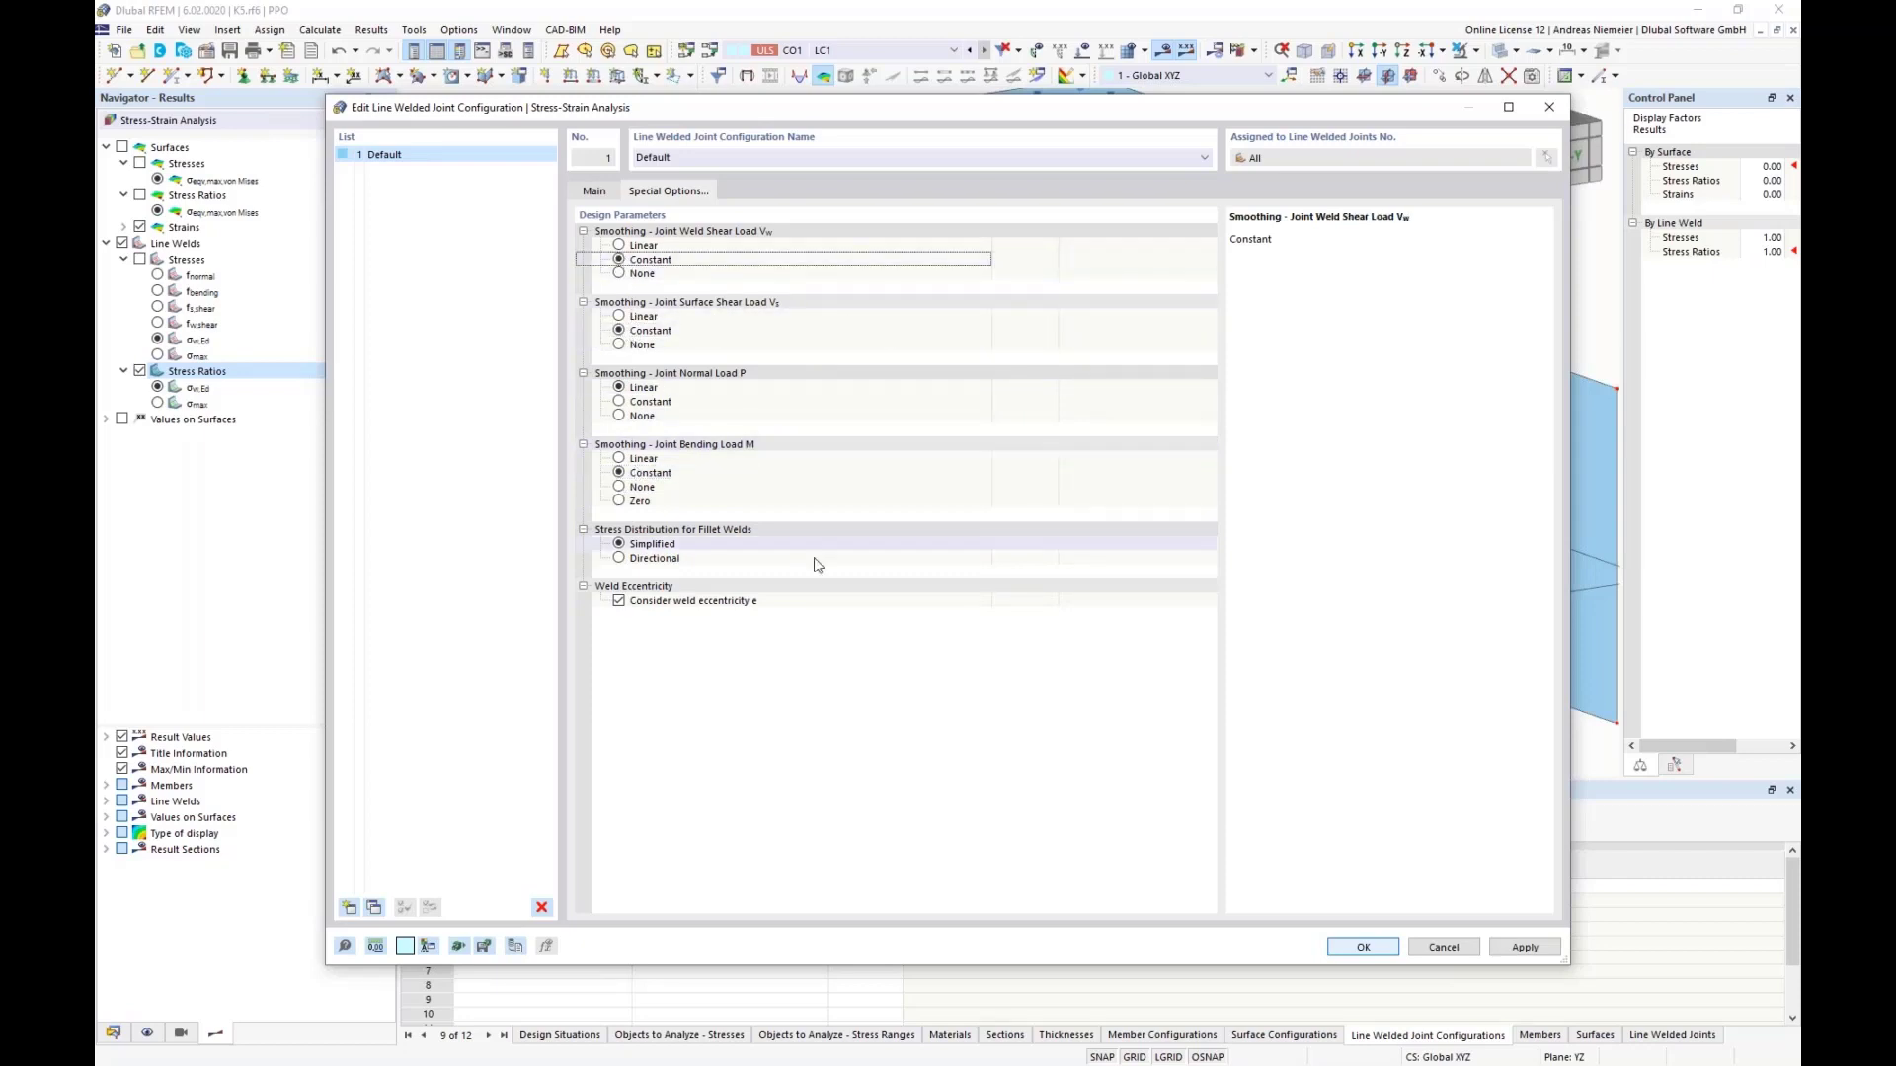
# Step: Save the configuration, accepting the deletion of the Stress-Strain Analysis results, and recalculate them
pyautogui.click(1368, 947)
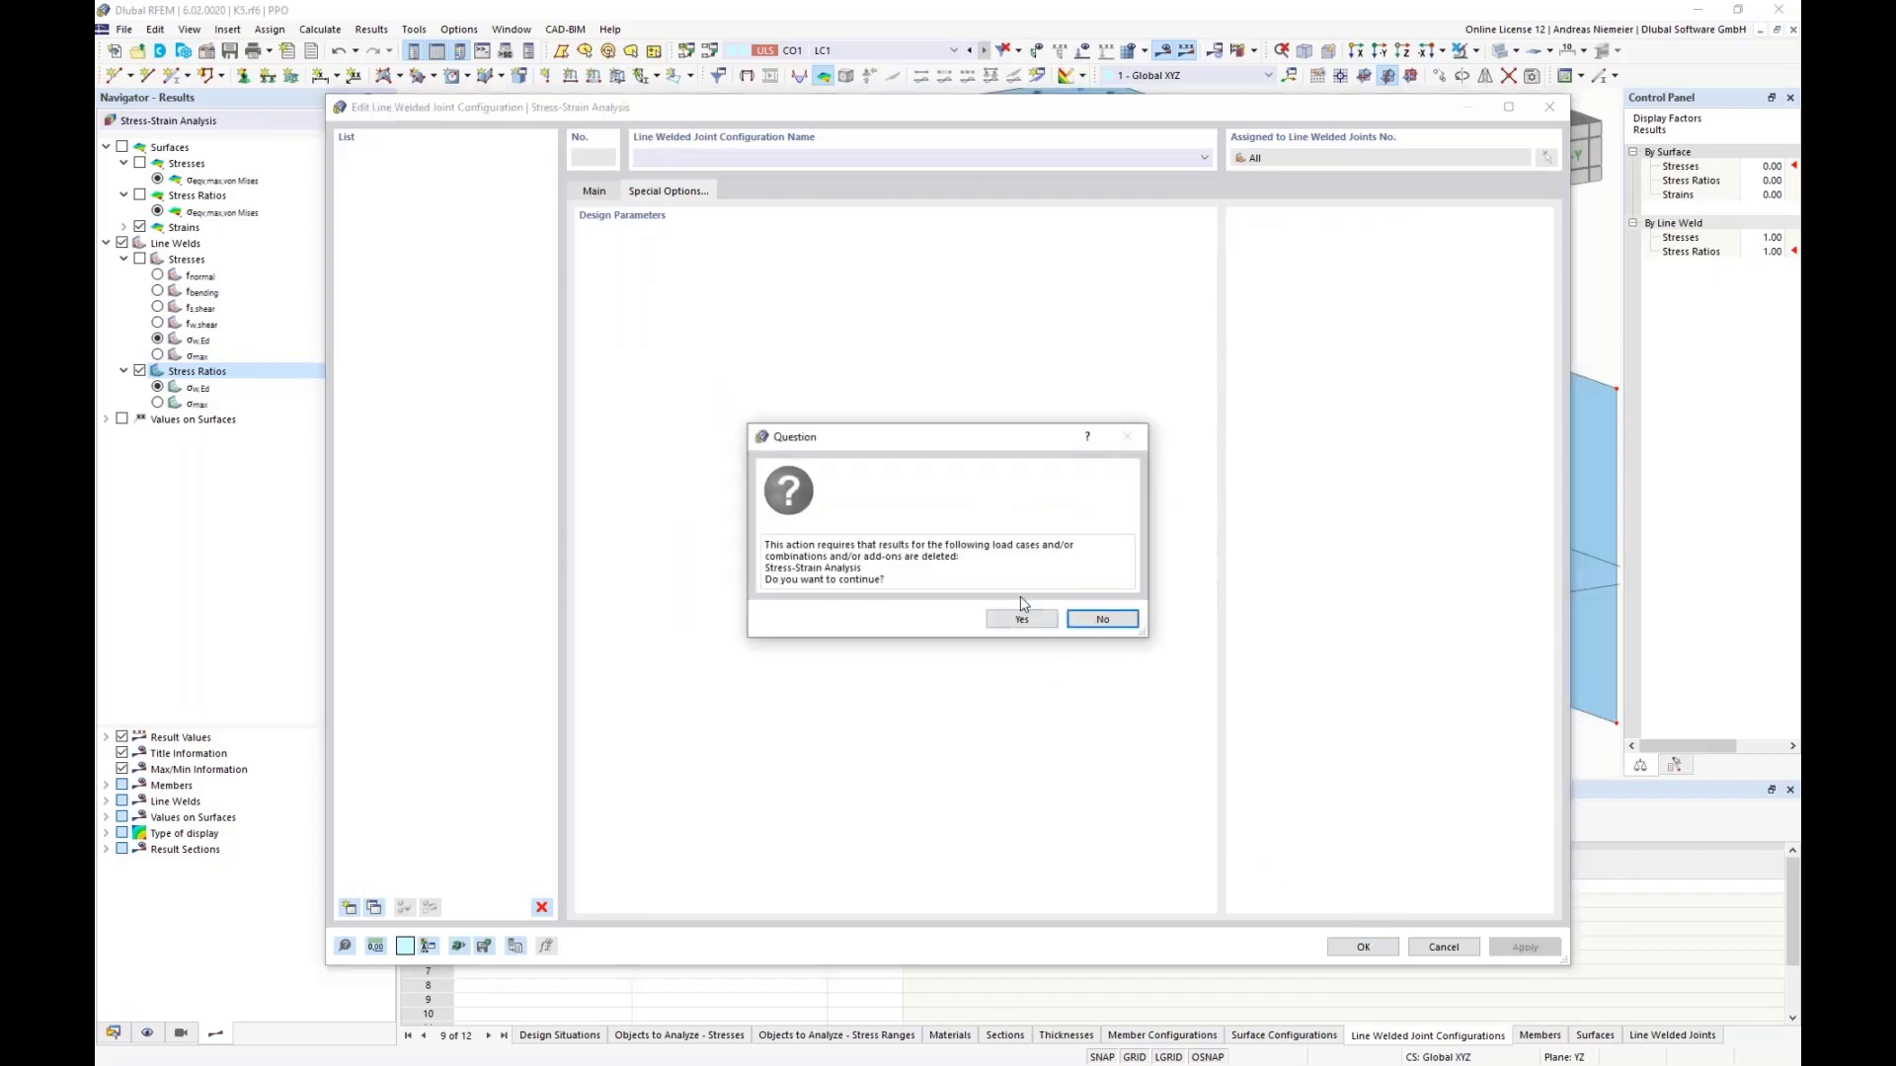
pyautogui.click(1020, 621)
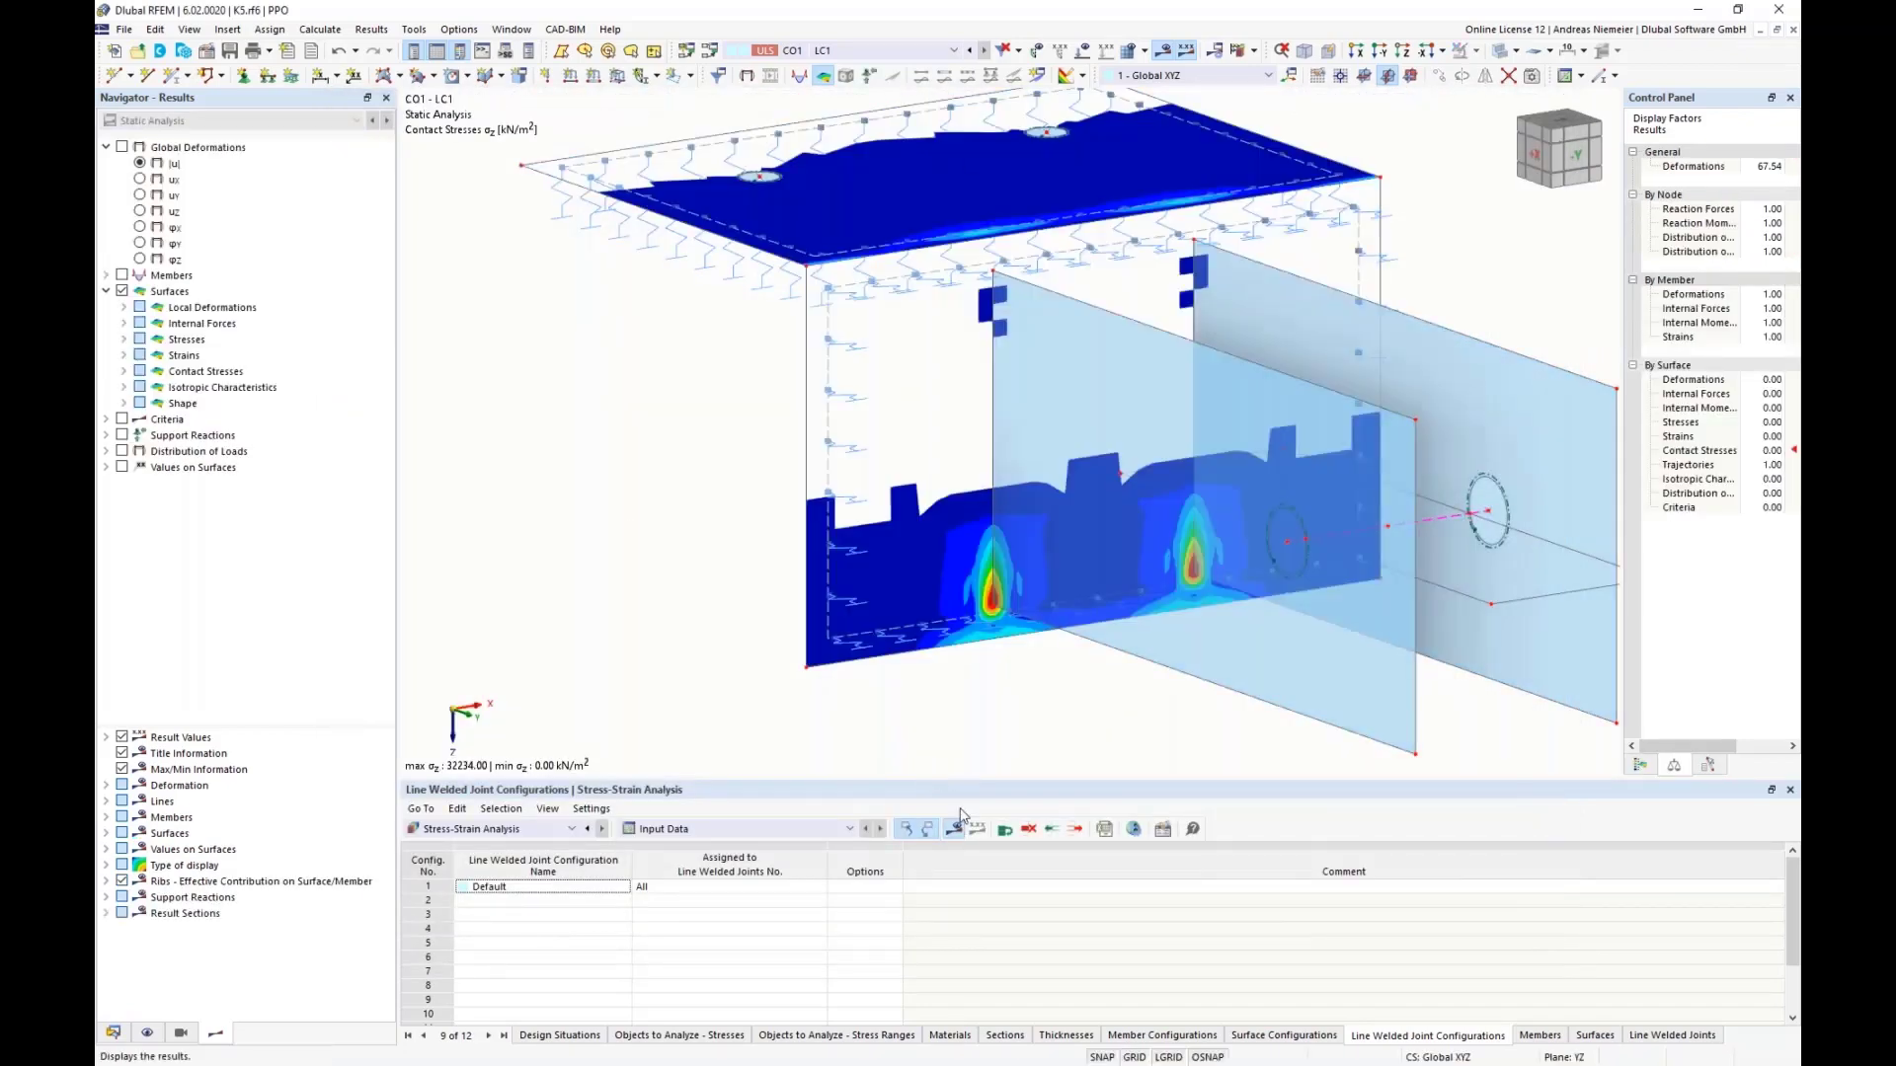
pyautogui.click(1020, 615)
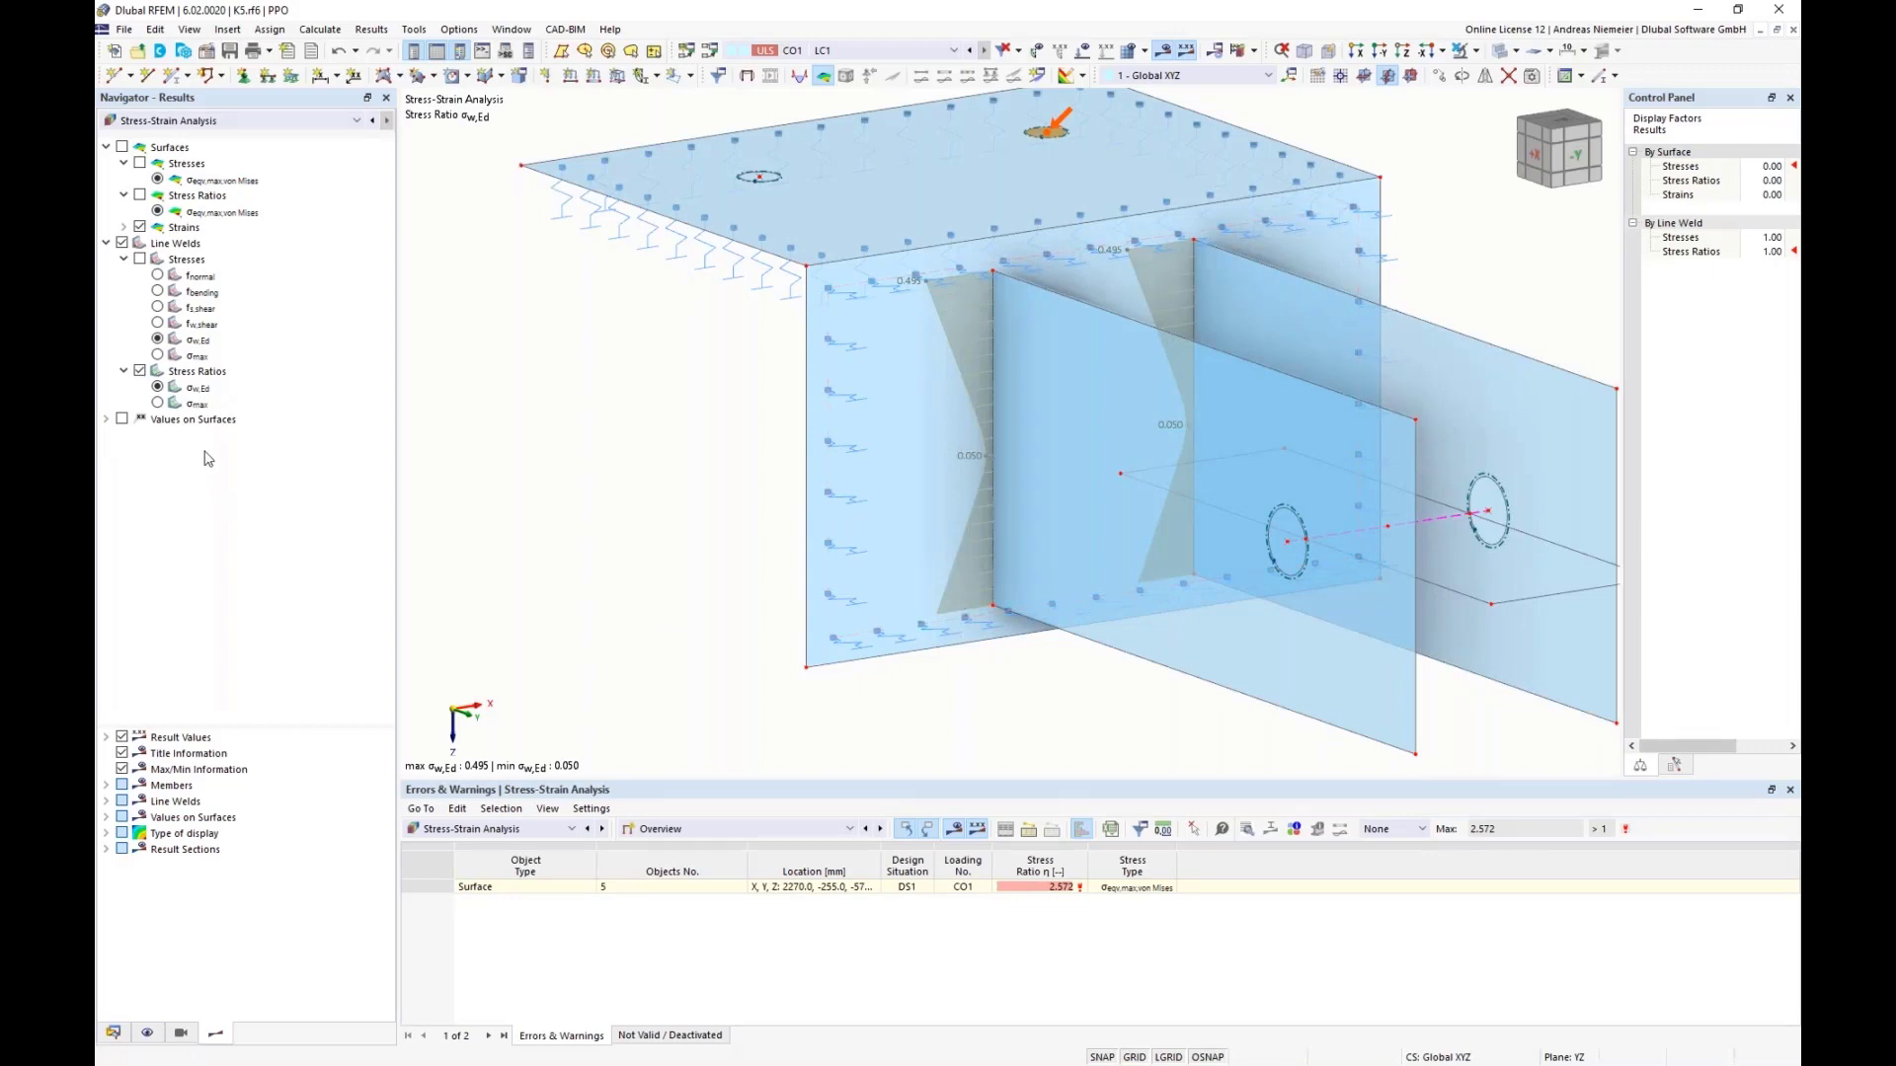
# Step: Display the smoothed line weld stresses from fs,shear and f normal through to σw,Ed, declining the question that opens from the model
pyautogui.click(158, 308)
pyautogui.click(1082, 570)
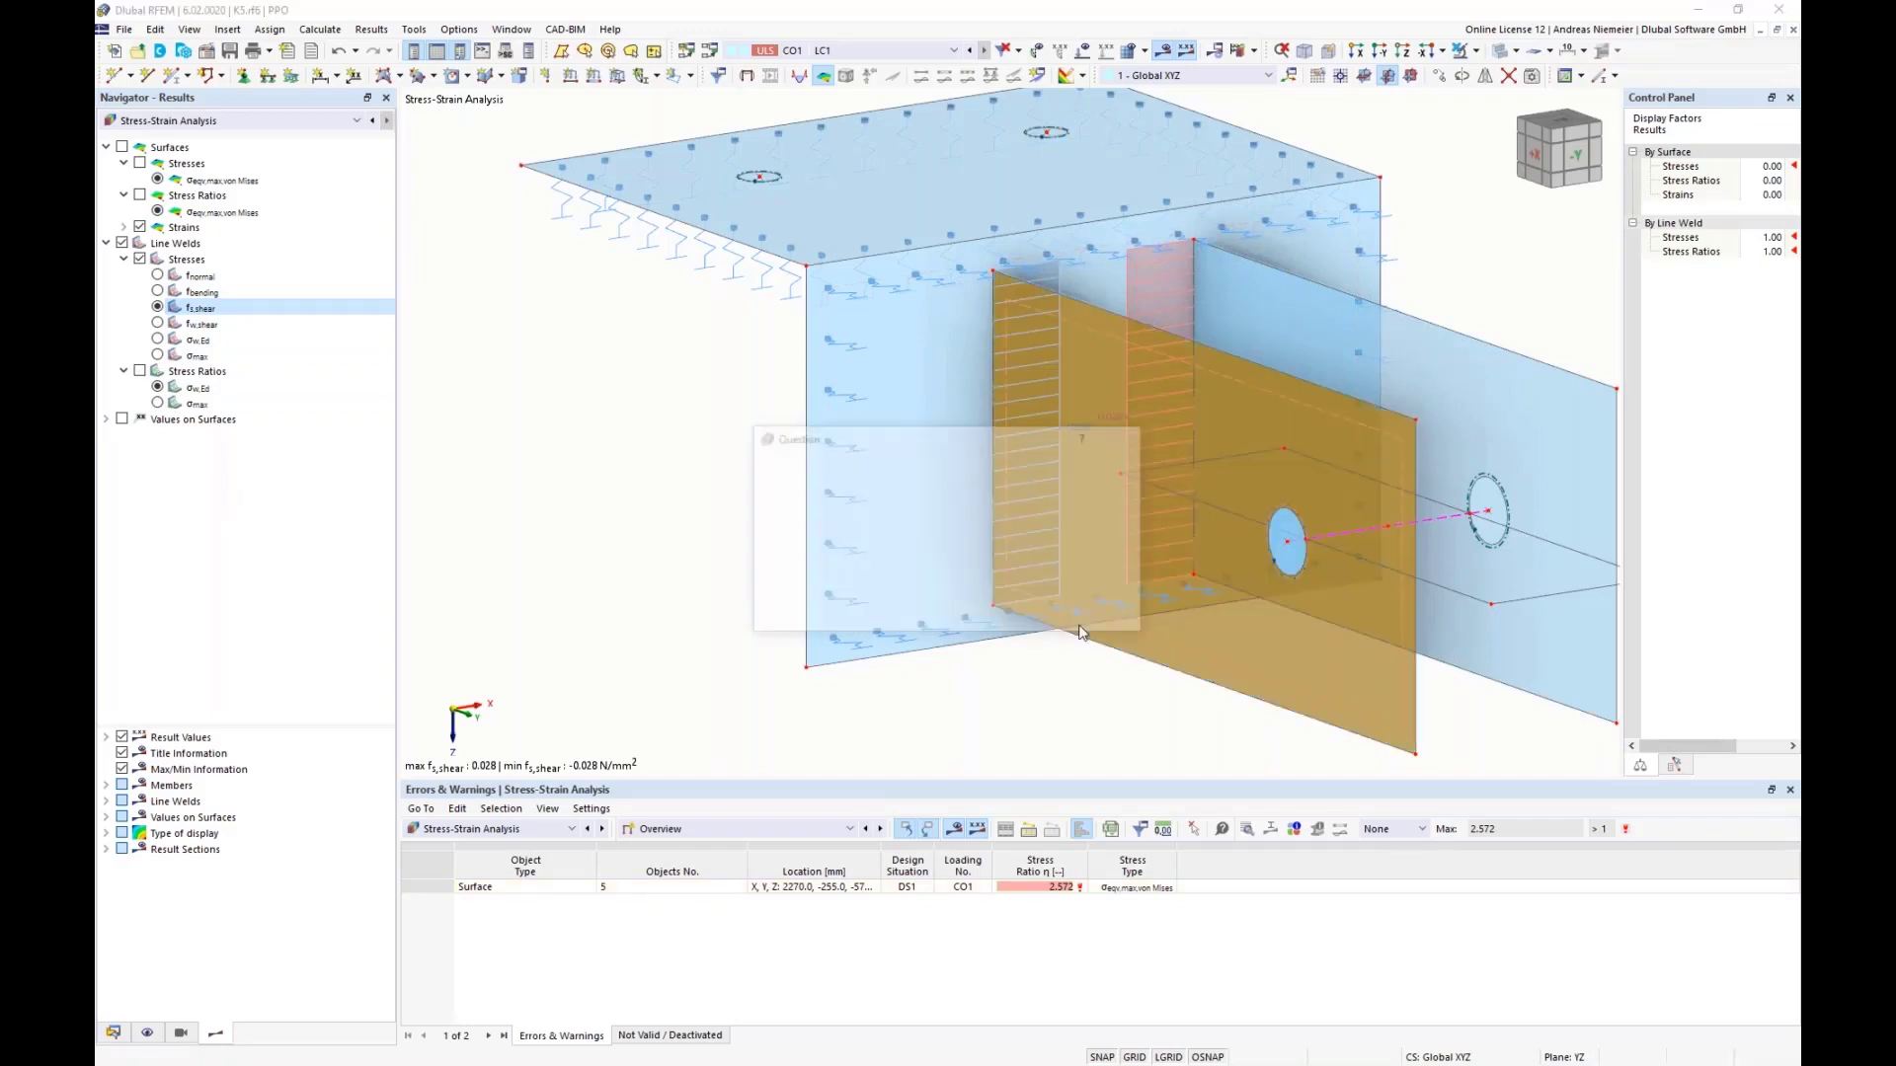
pyautogui.click(1117, 619)
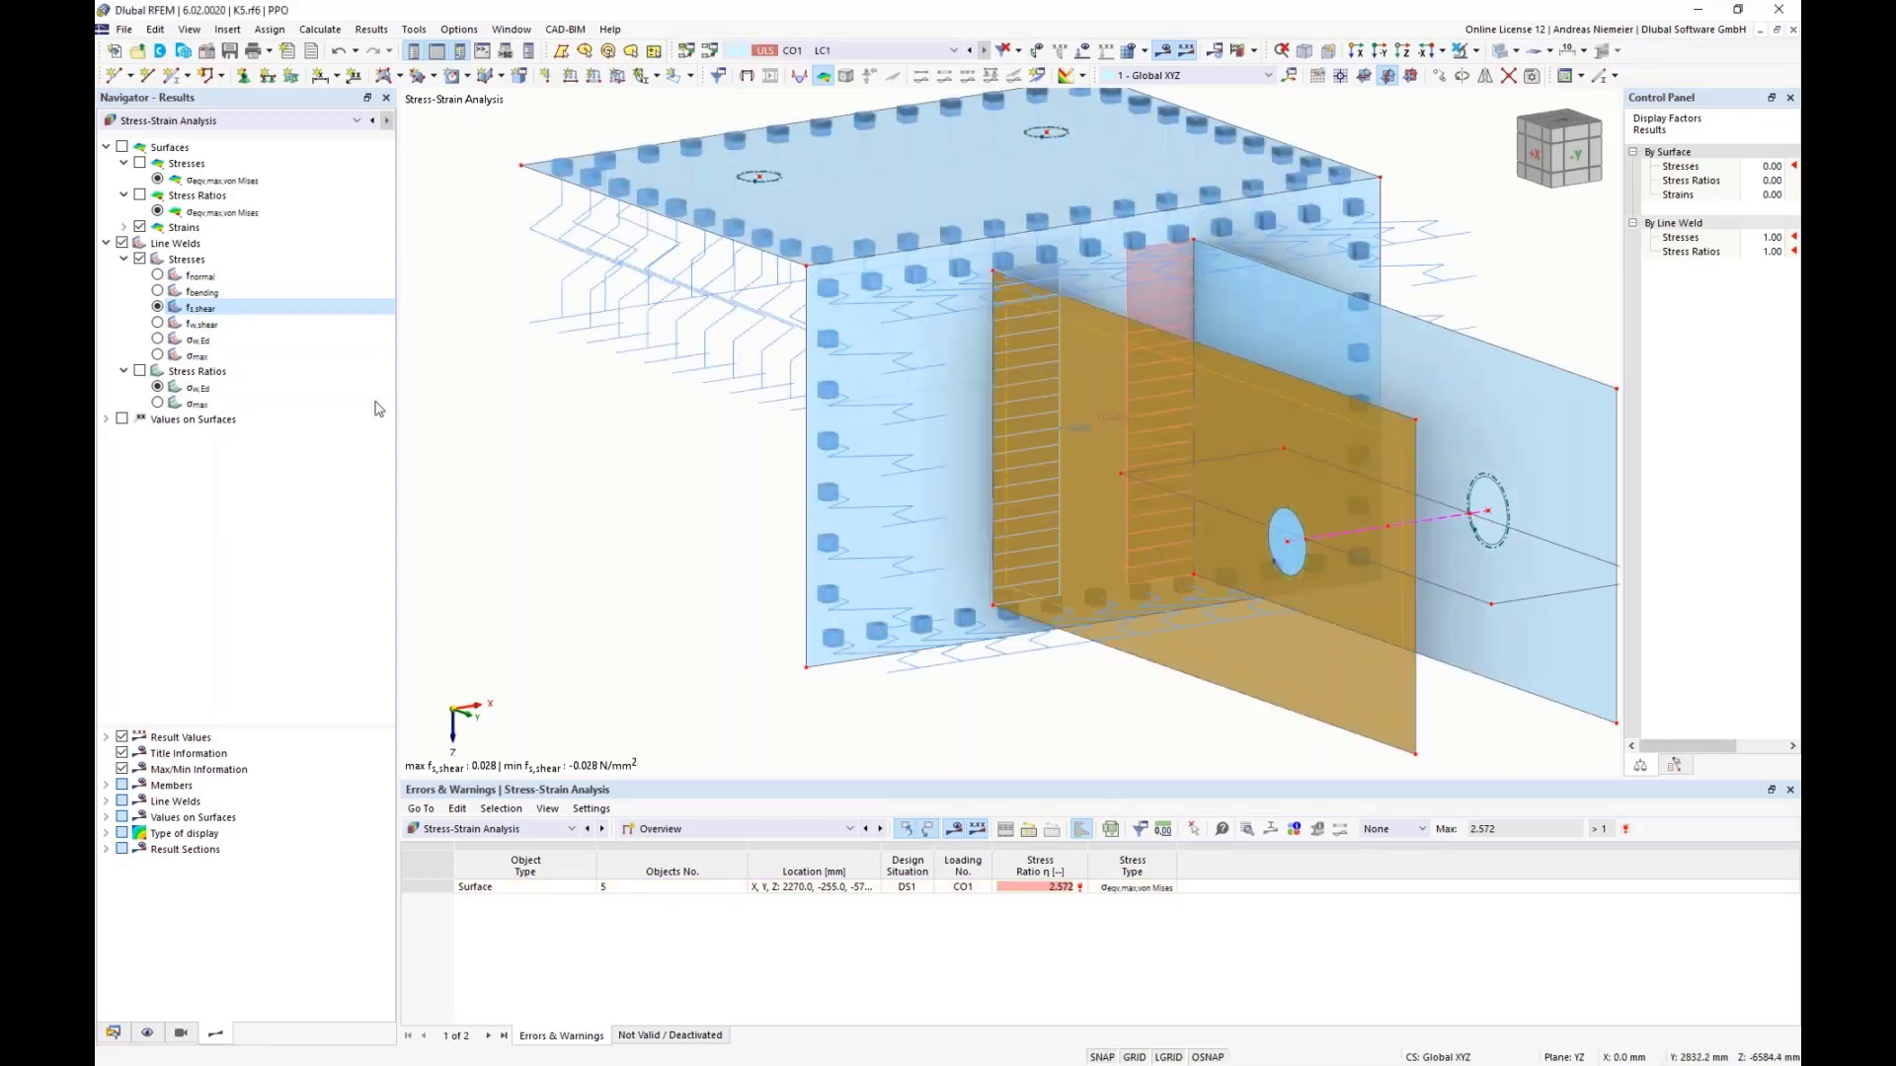
pyautogui.click(158, 277)
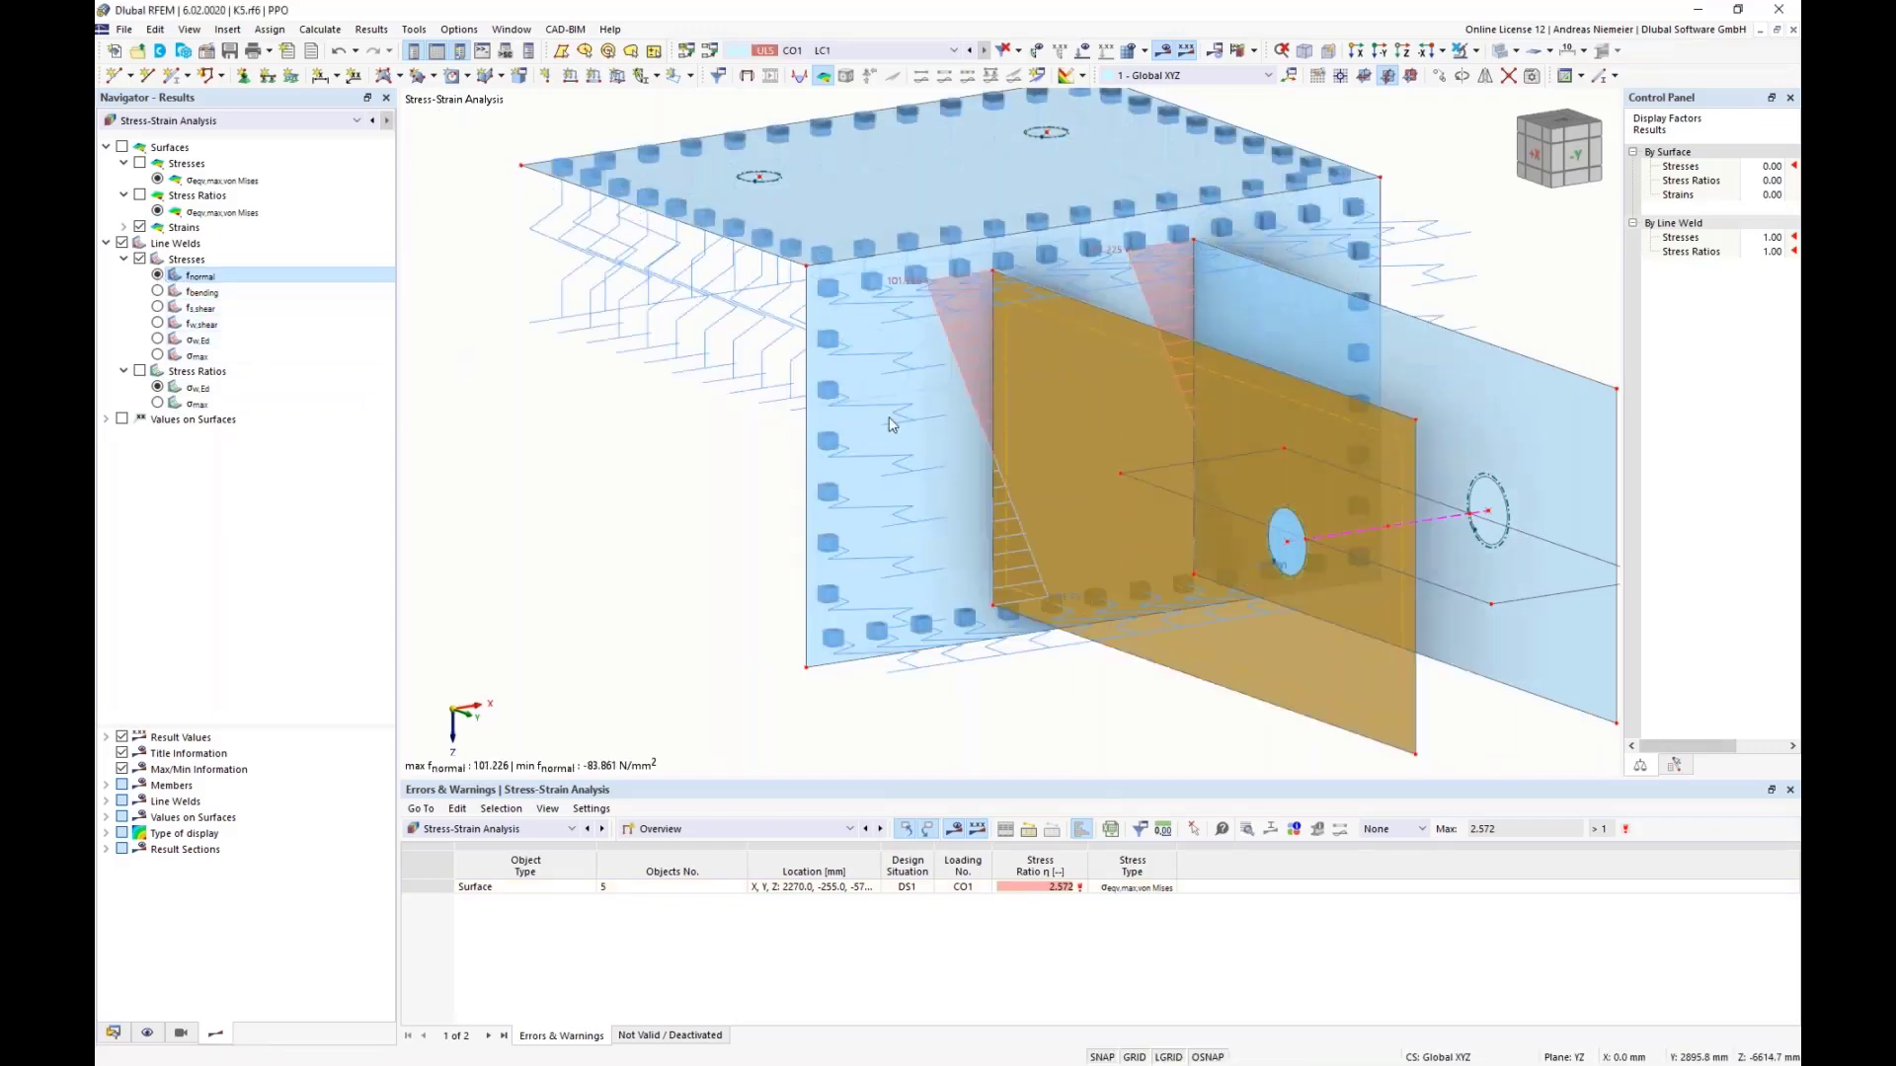
pyautogui.press('Down')
pyautogui.press('Down')
pyautogui.press('Down')
pyautogui.press('Down')
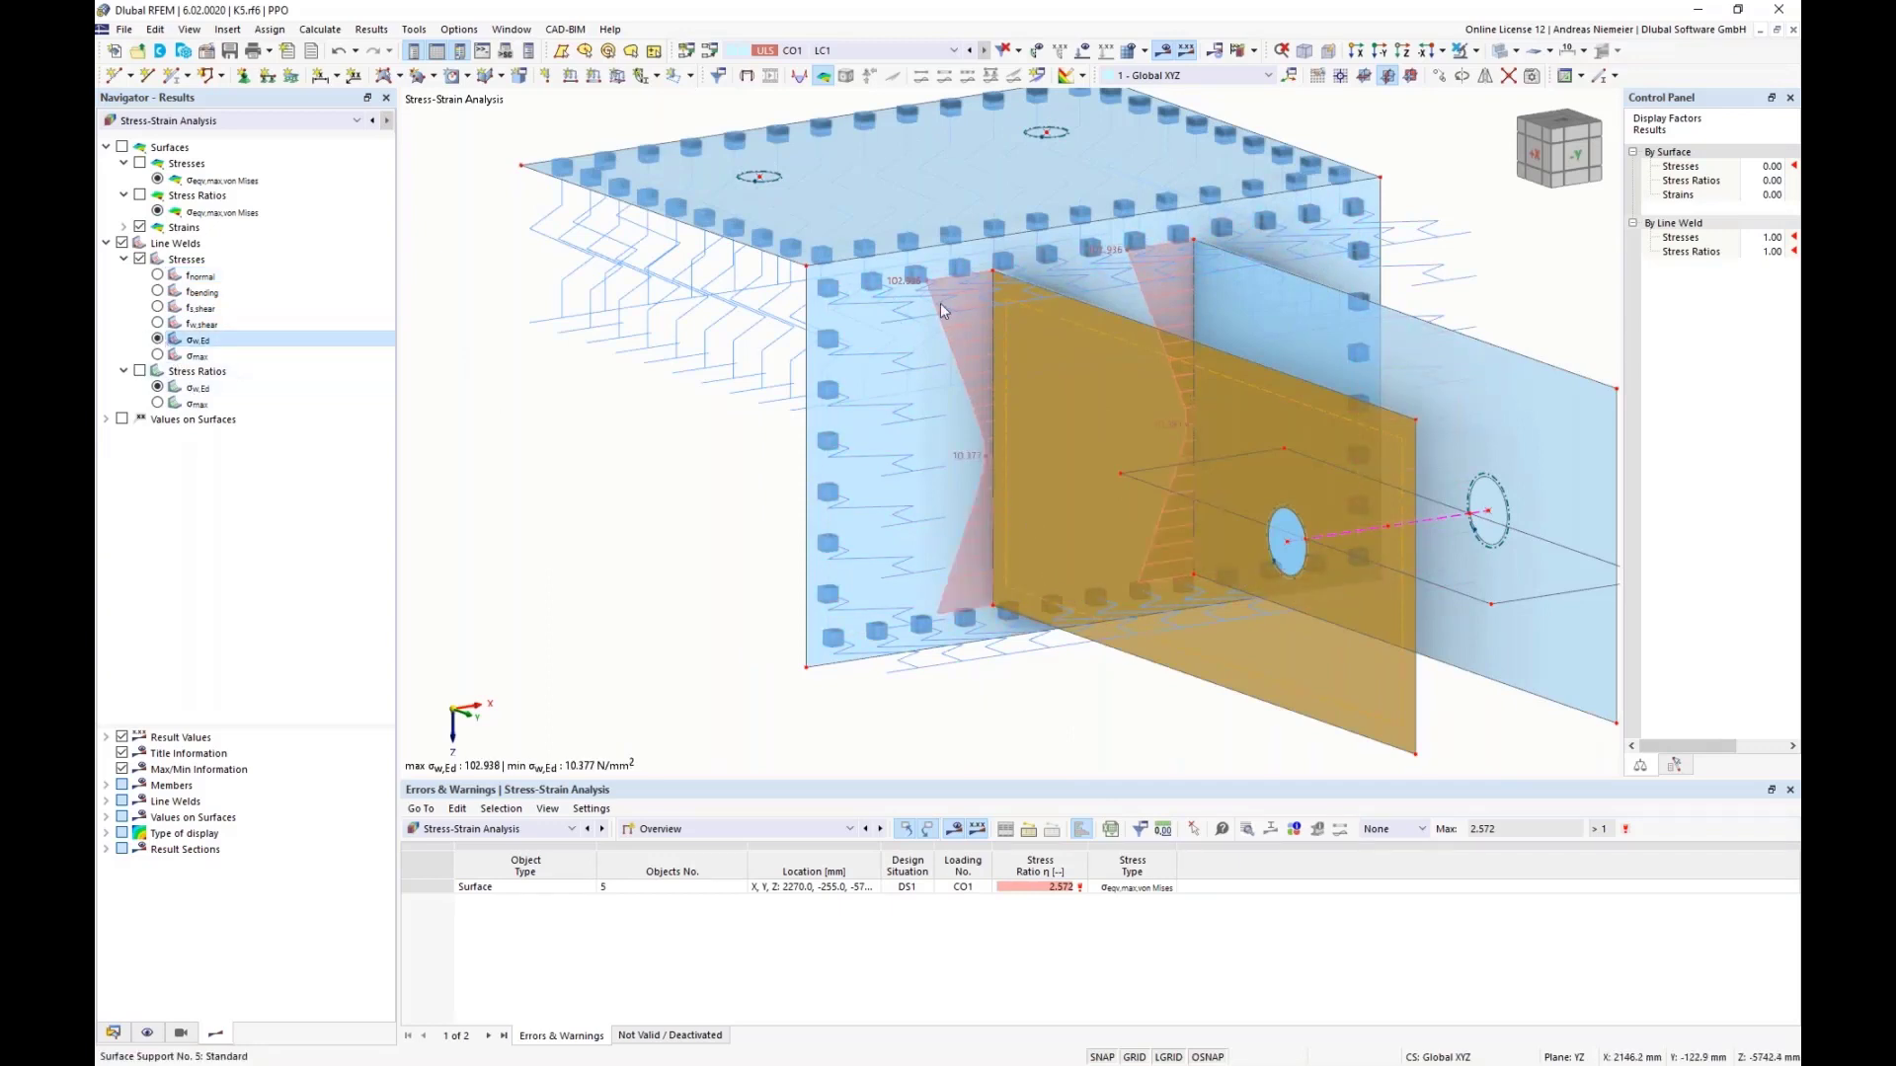
# Step: Display the smoothed σw,Ed stress ratio of the line welds, keeping the Stress-Strain Analysis results table selected
pyautogui.click(139, 371)
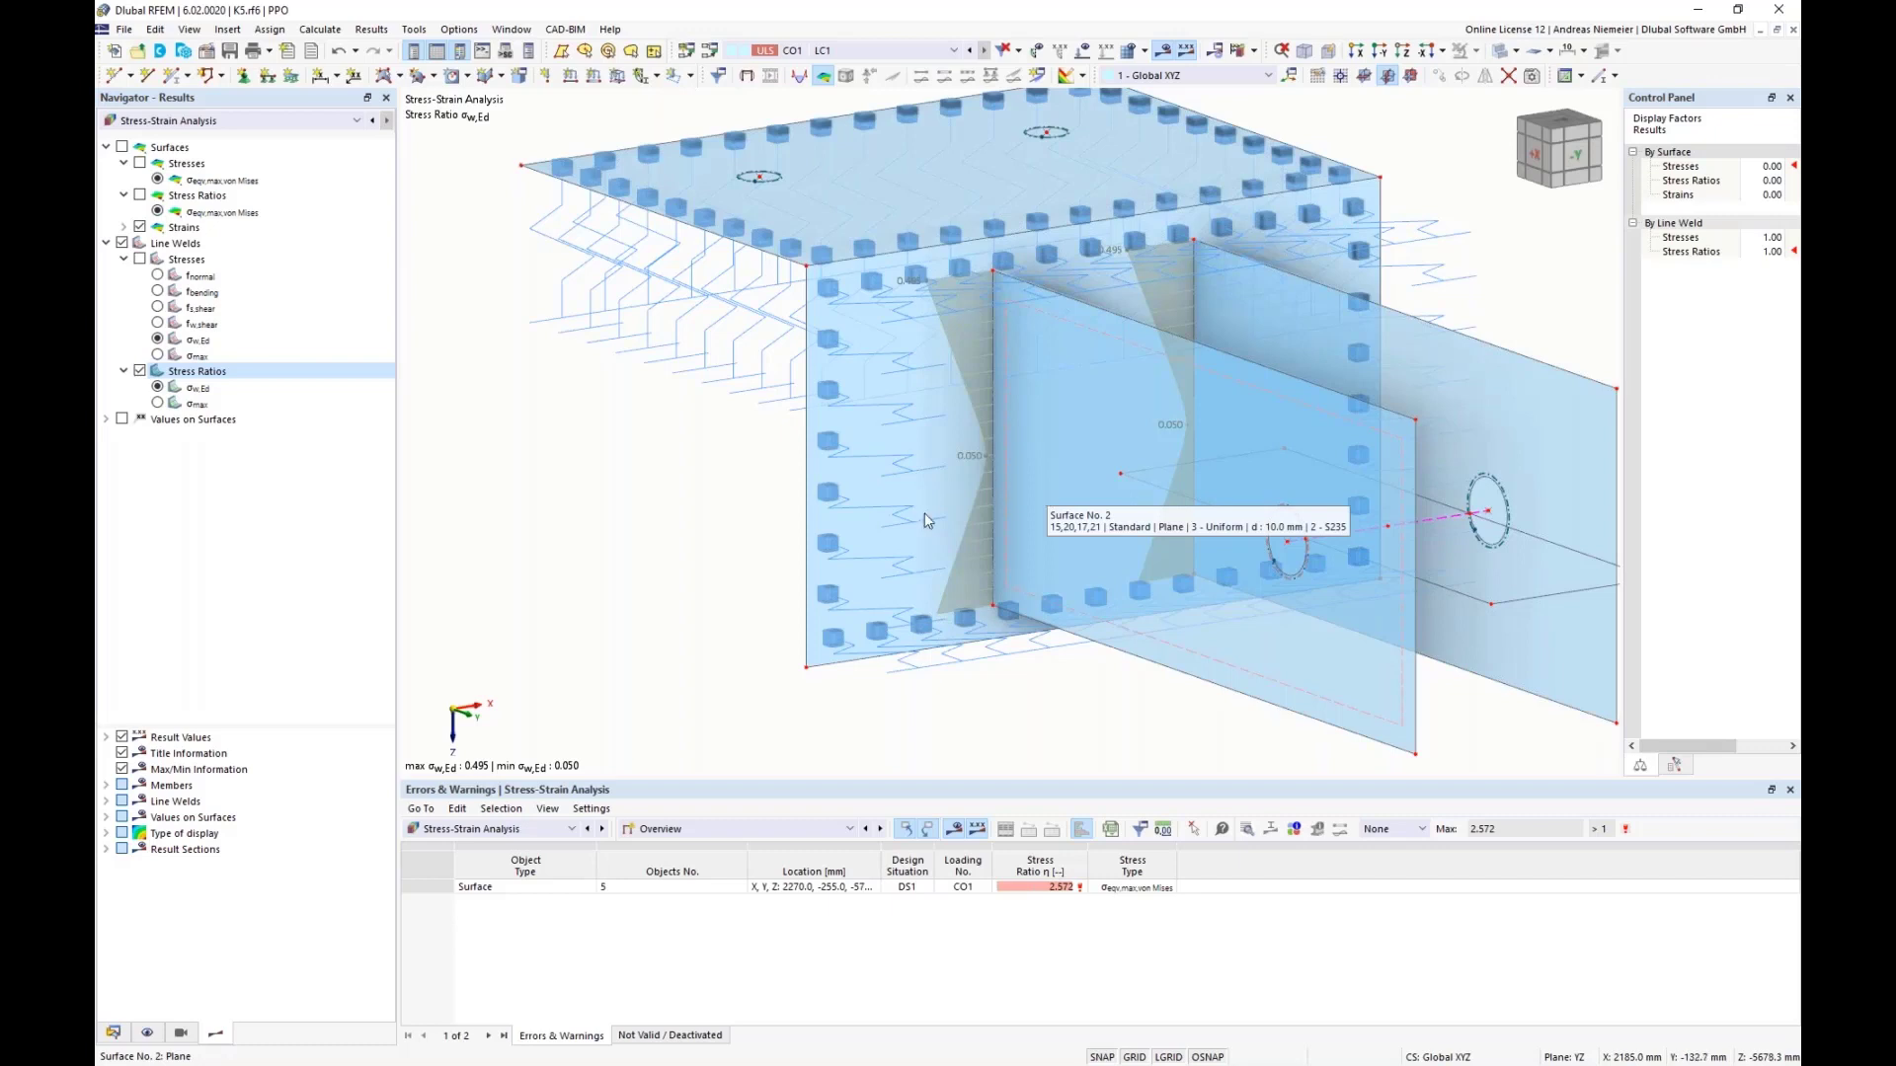
pyautogui.click(484, 828)
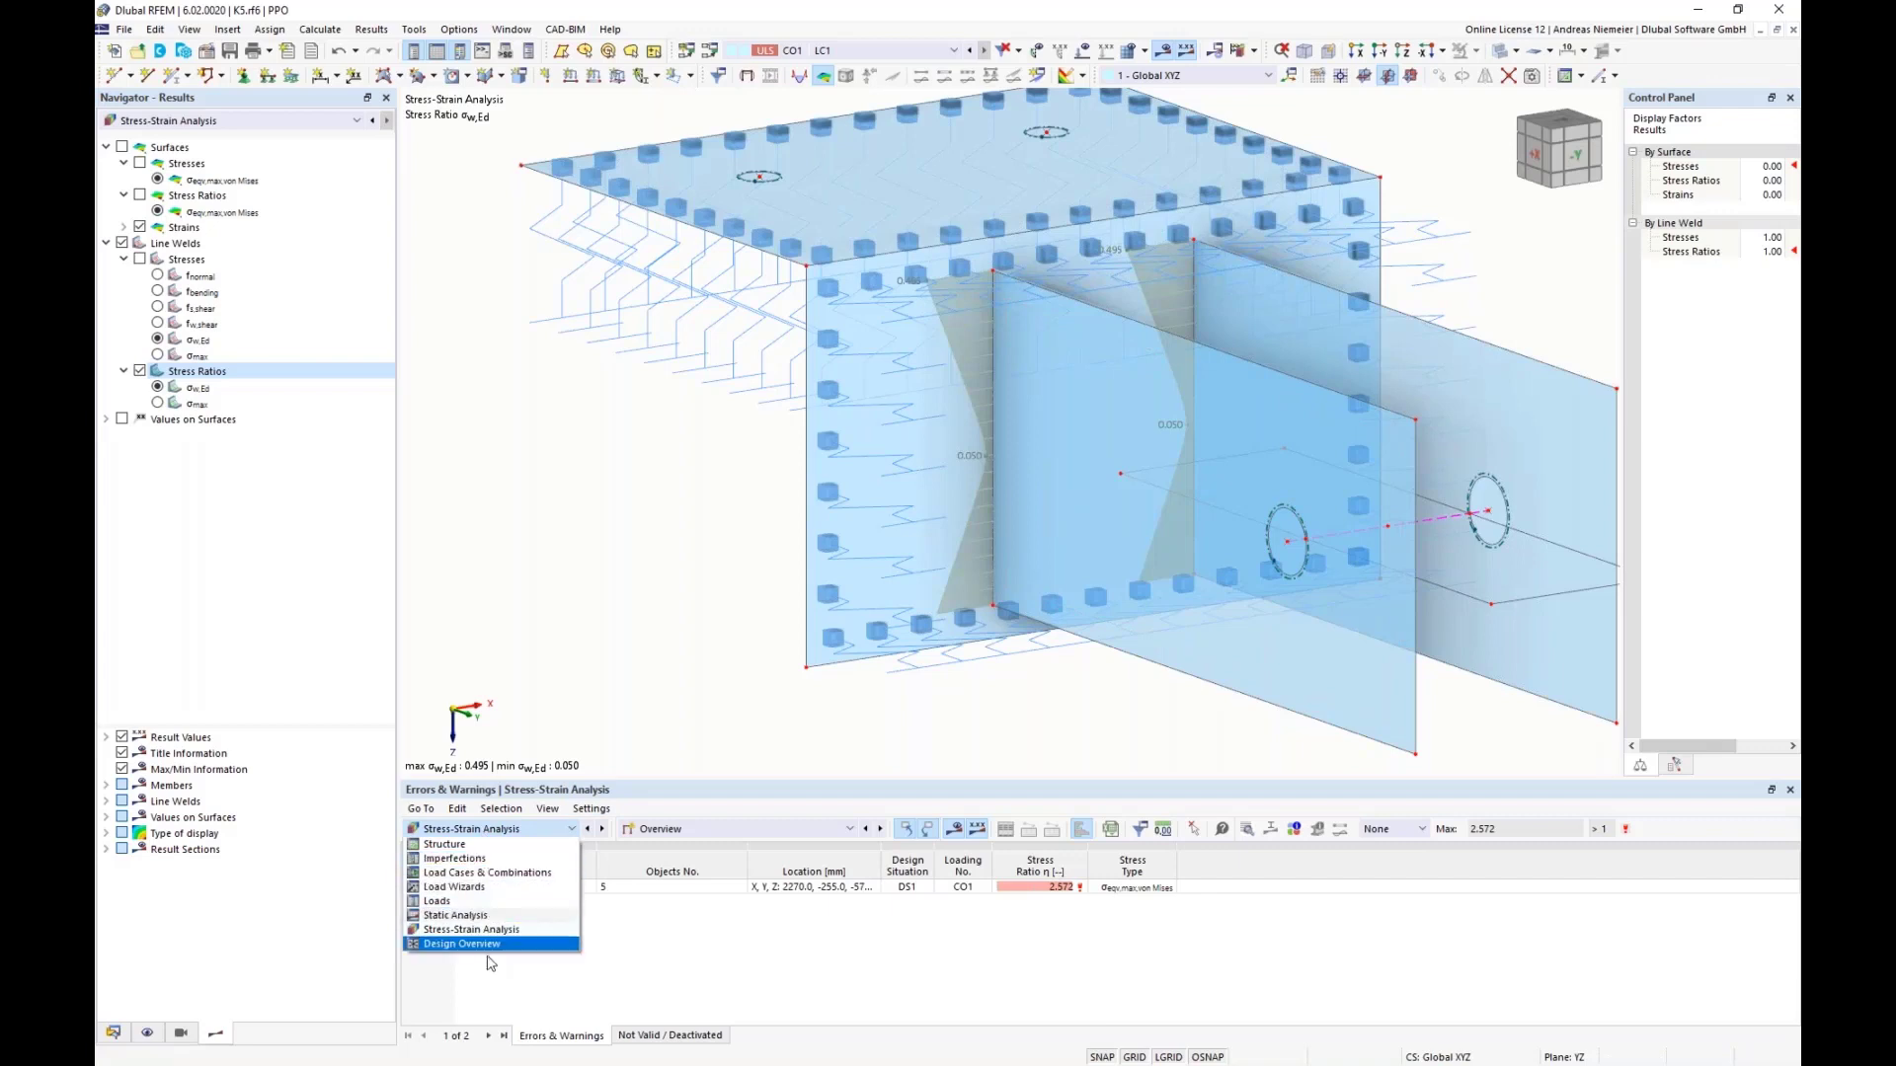
pyautogui.click(501, 930)
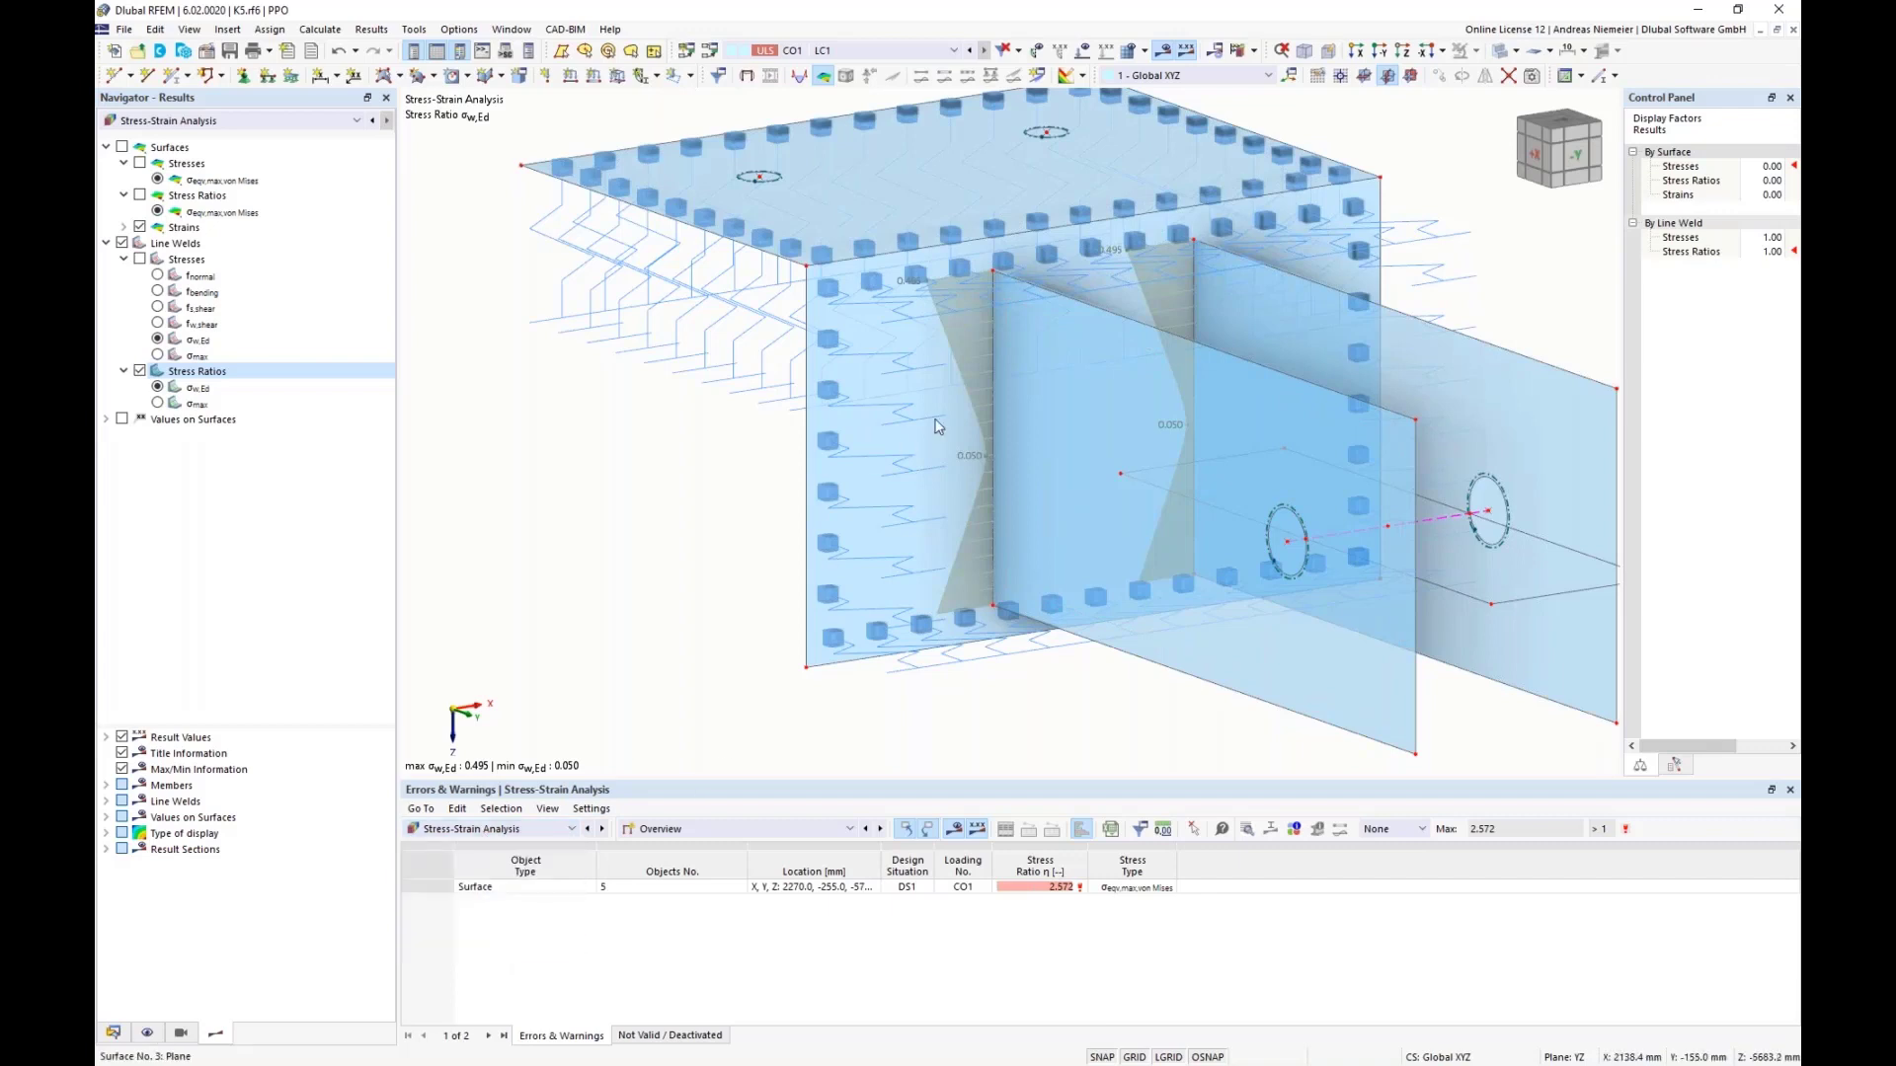
pyautogui.moveTo(954, 453)
pyautogui.click(124, 28)
pyautogui.click(148, 57)
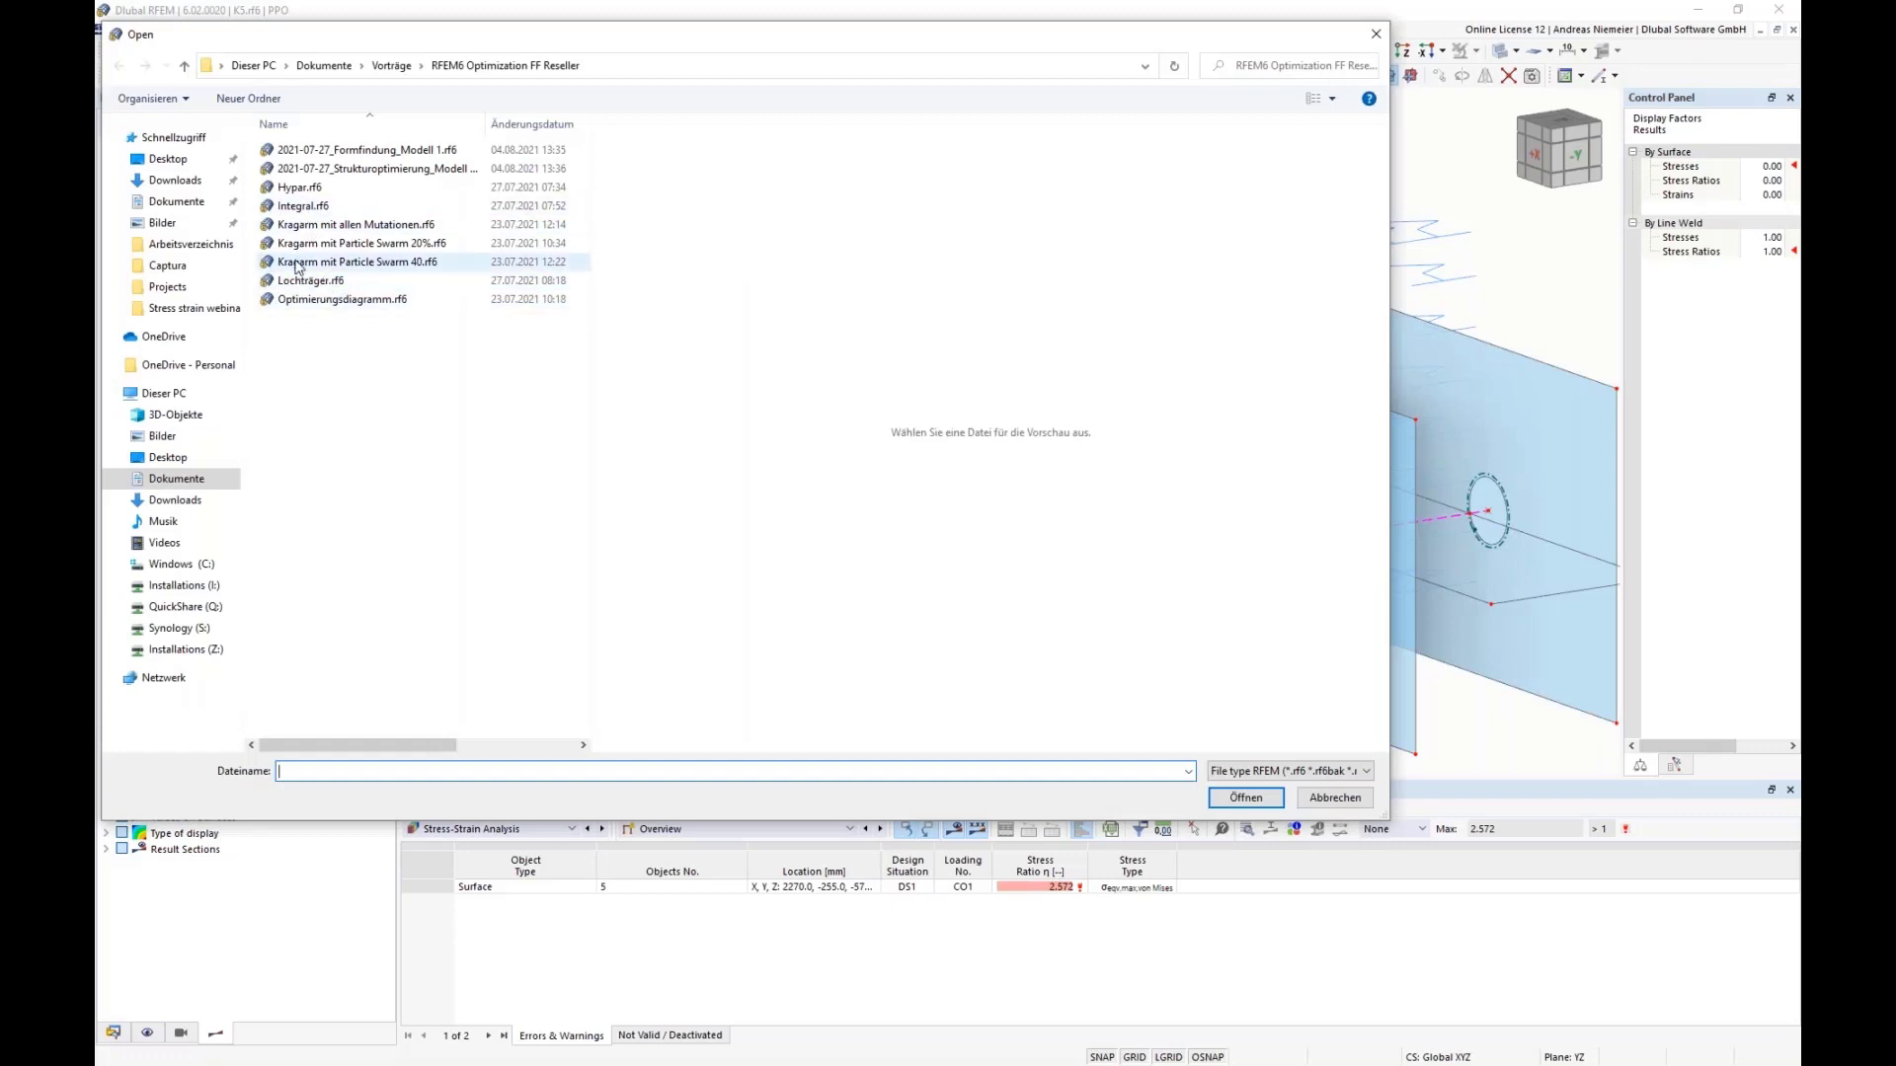
pyautogui.click(166, 159)
pyautogui.doubleClick(325, 262)
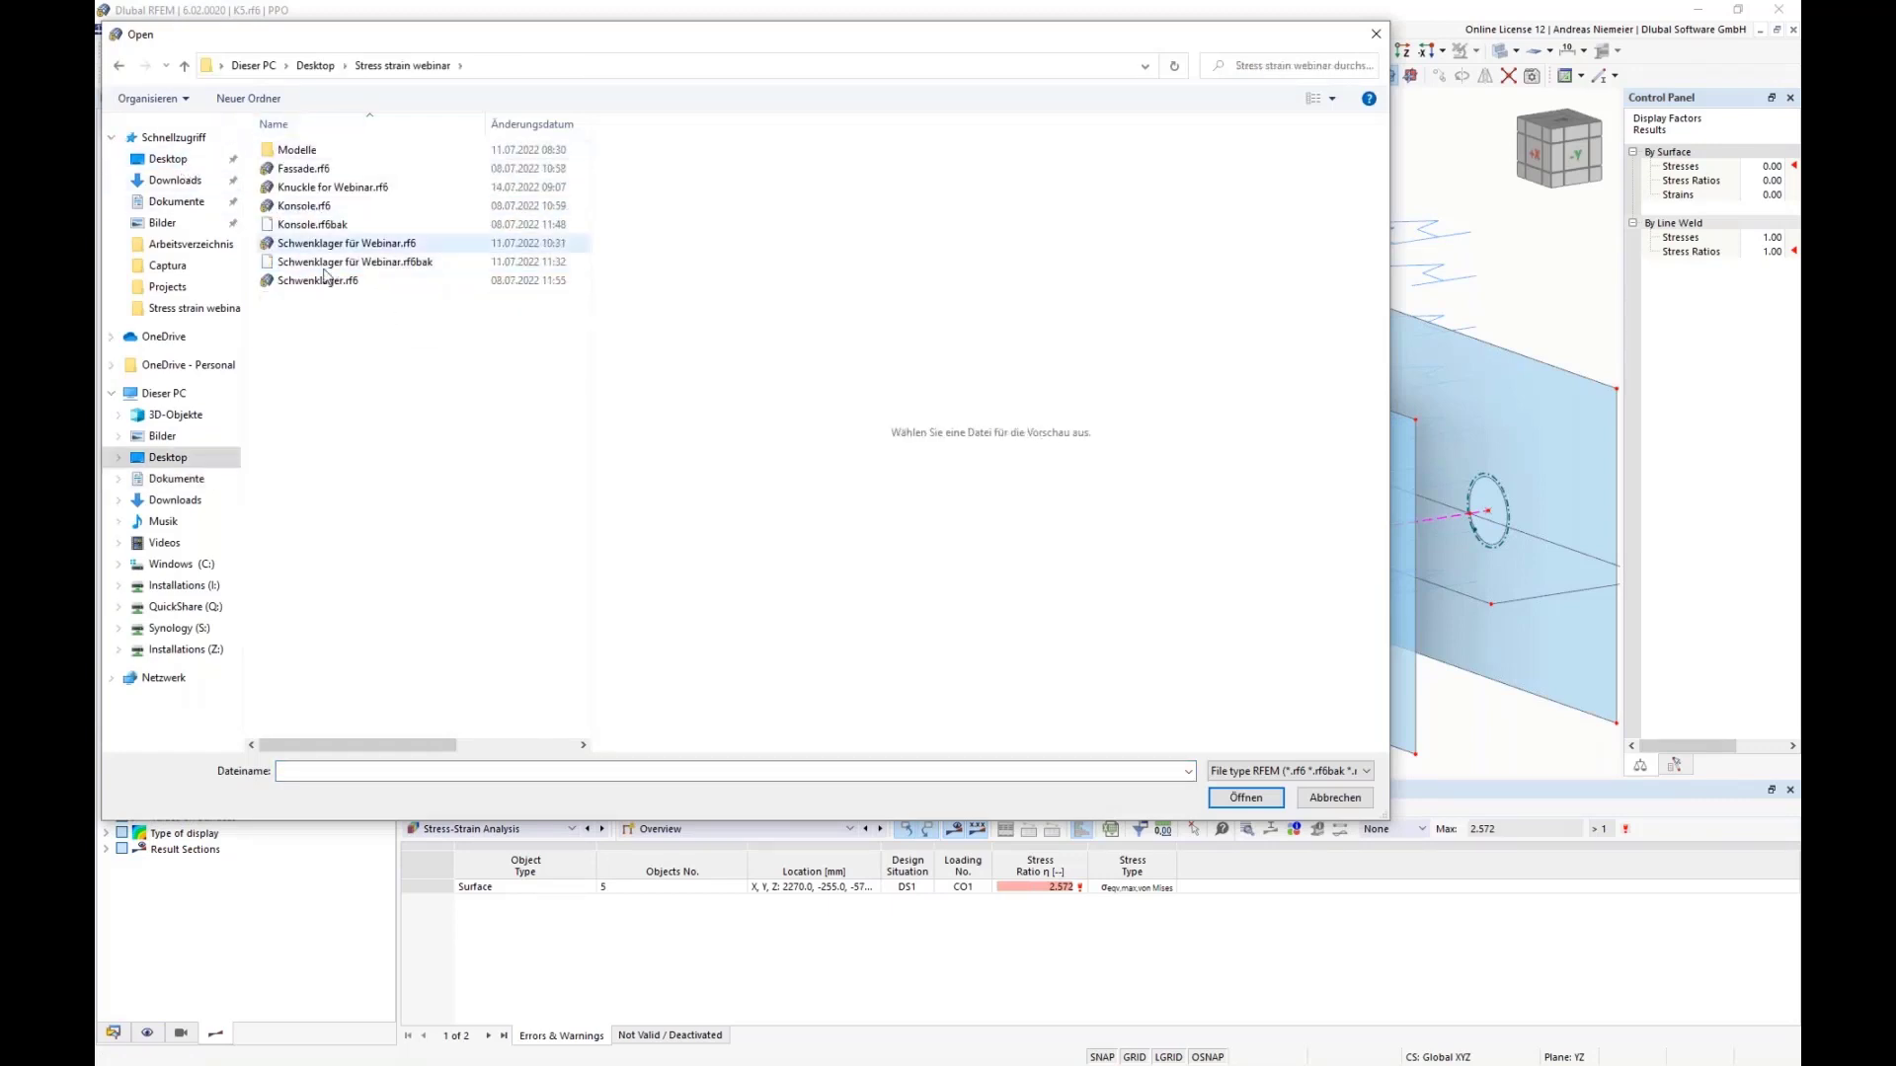
pyautogui.click(326, 187)
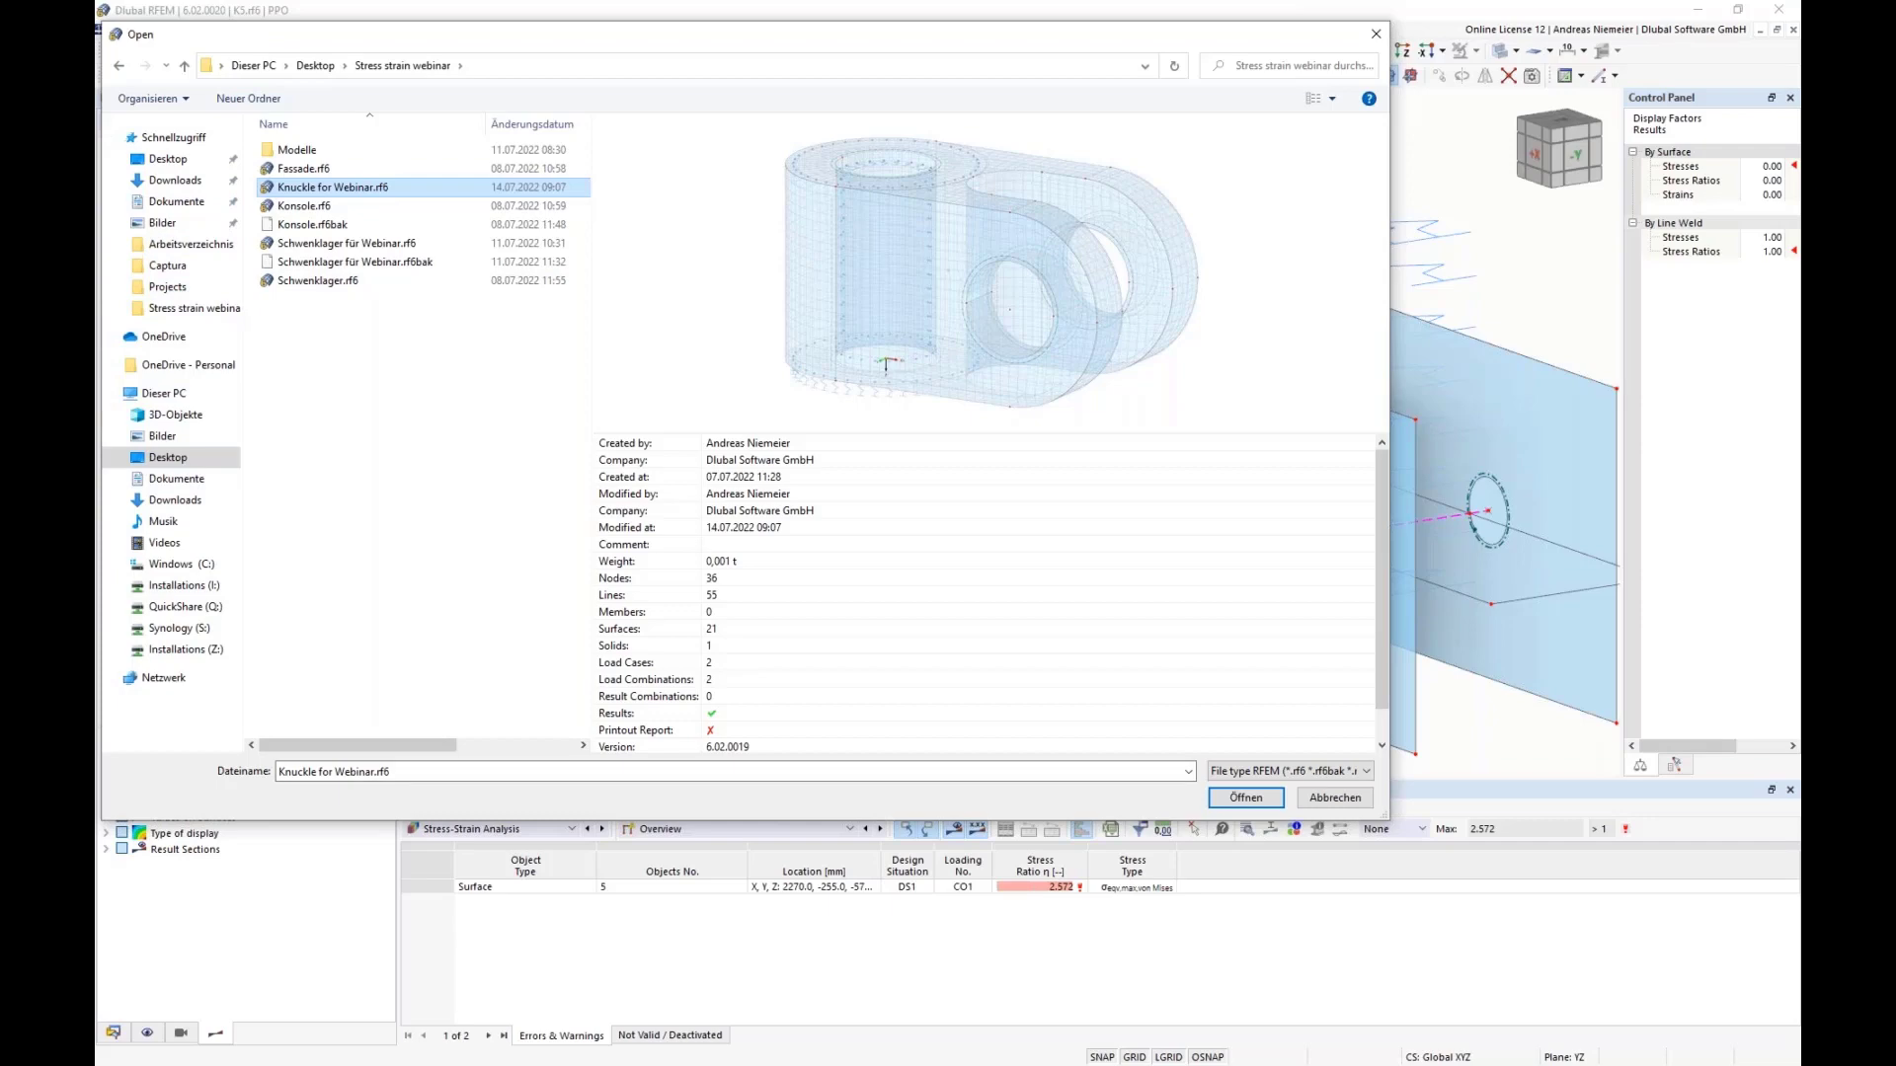
pyautogui.press('Escape')
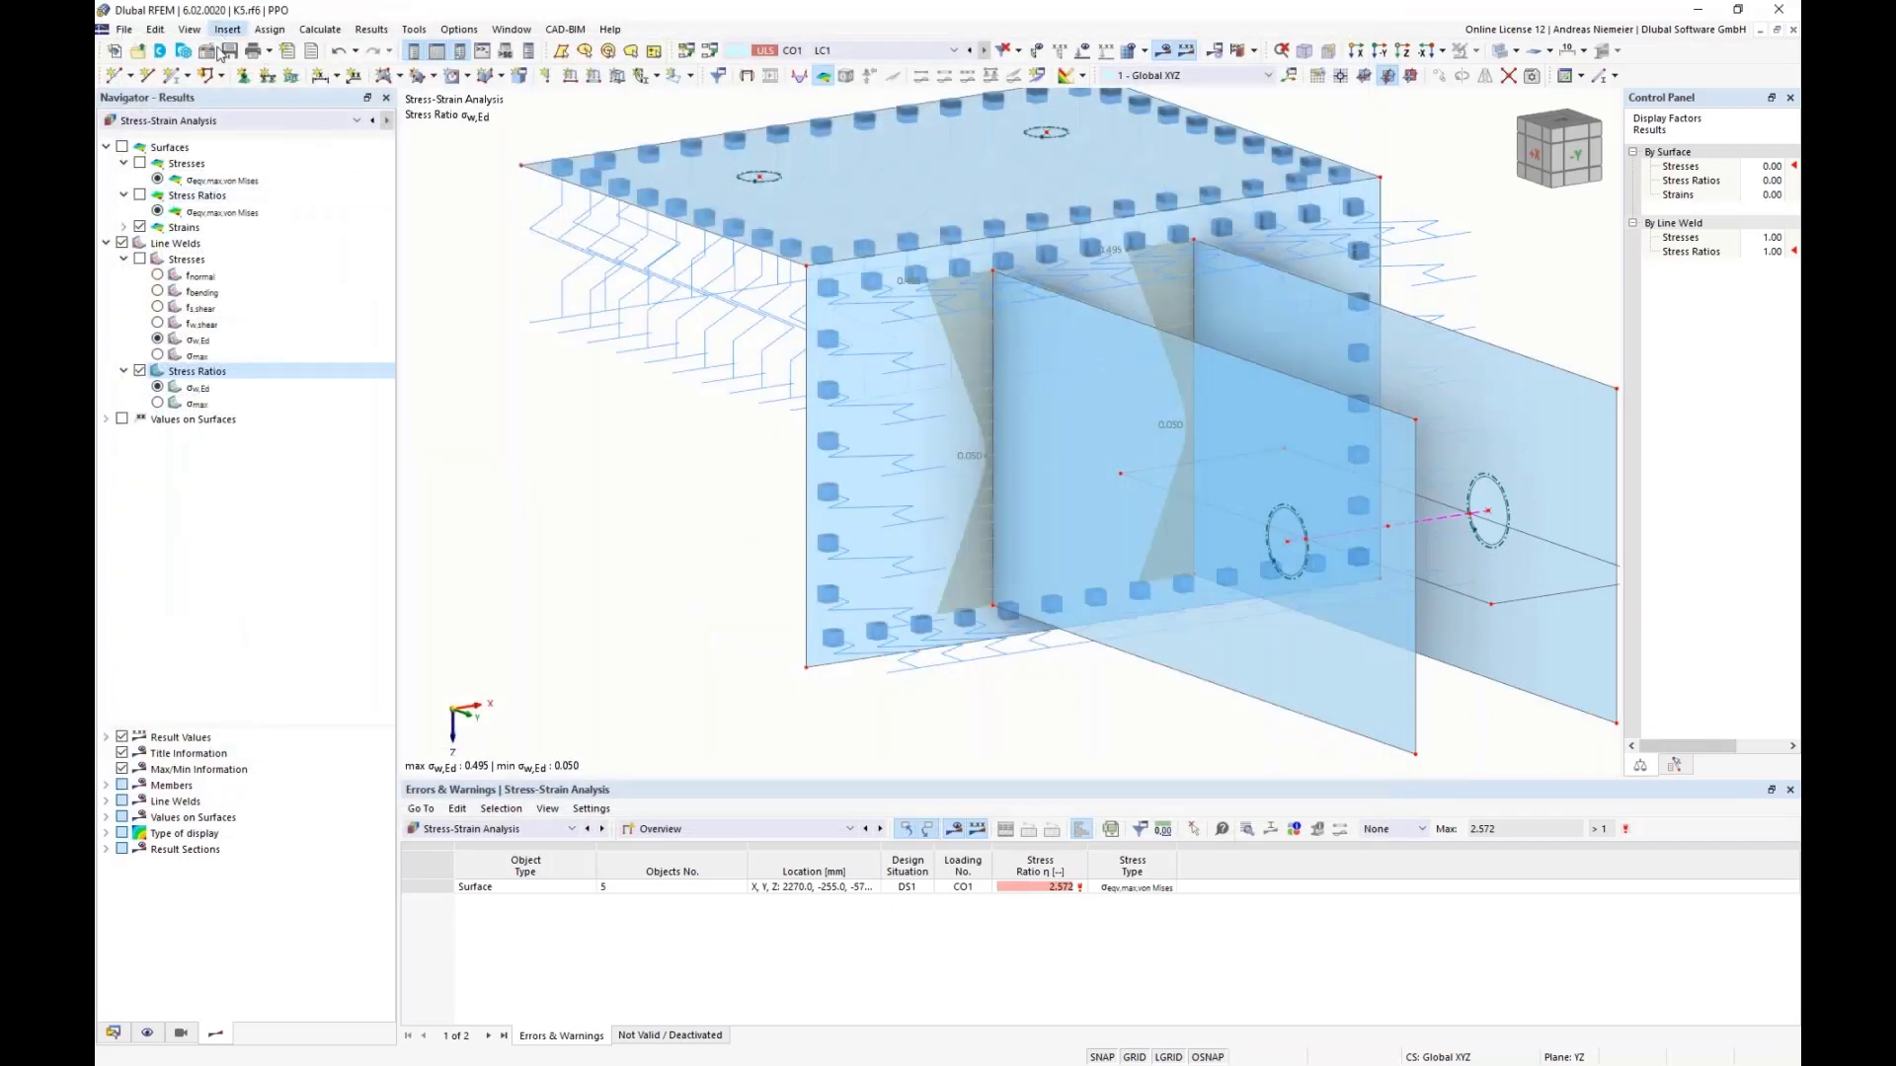
# Step: Open the model Knuckle for Webinar.rf6 from the Stress strain webinar folder on the Desktop
pyautogui.click(137, 50)
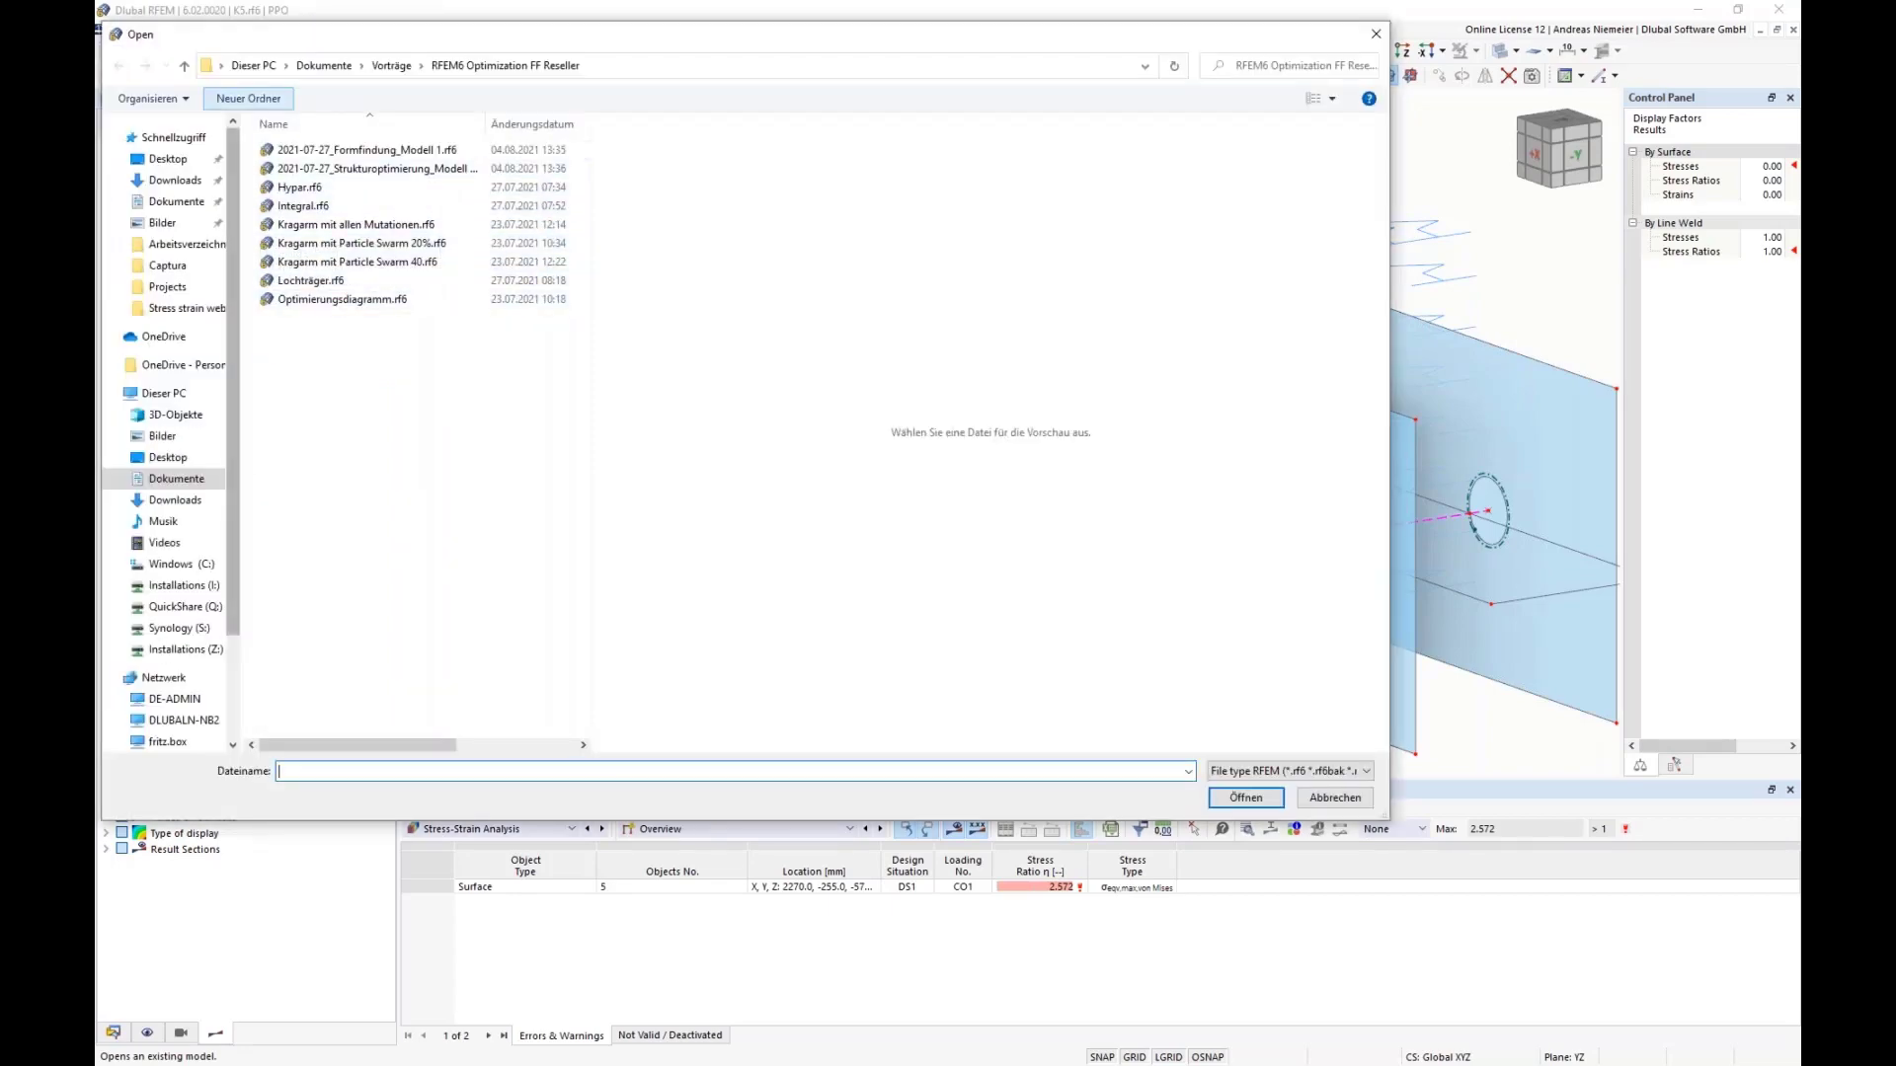
pyautogui.click(167, 159)
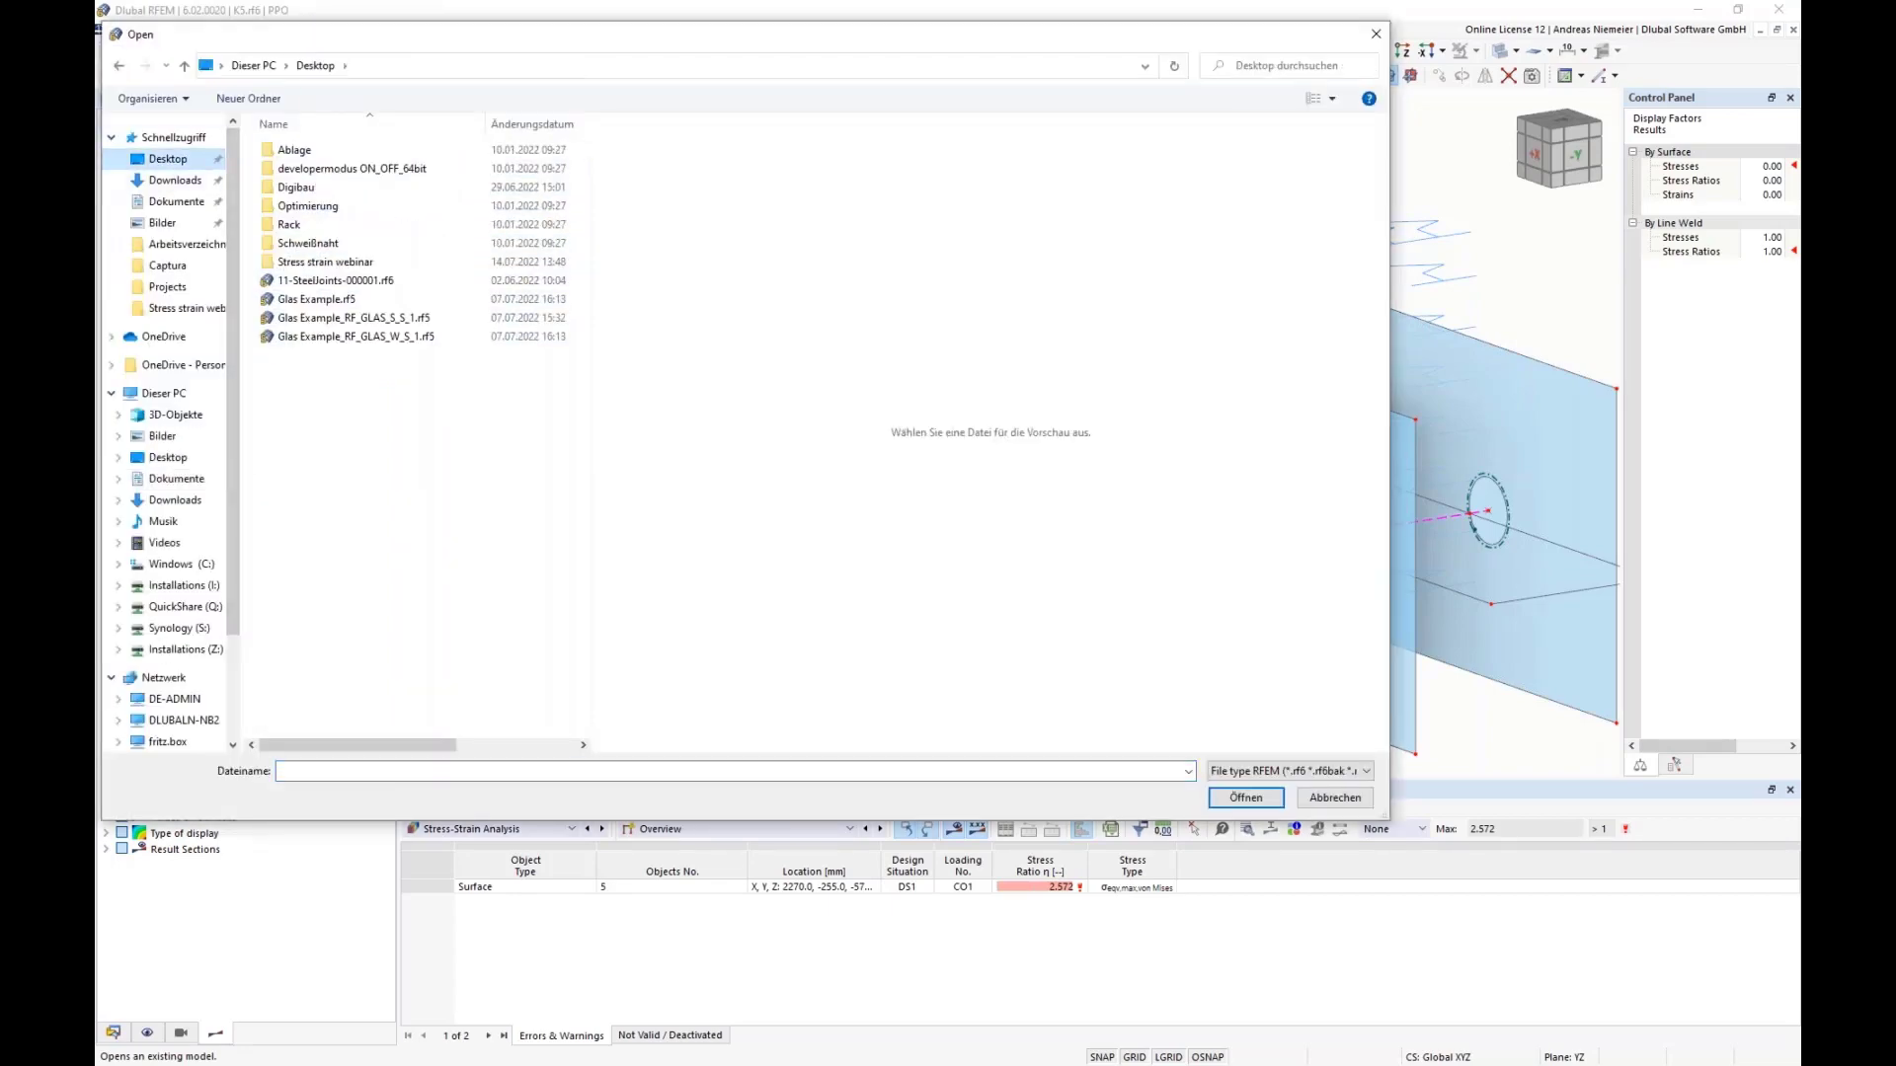
pyautogui.doubleClick(326, 262)
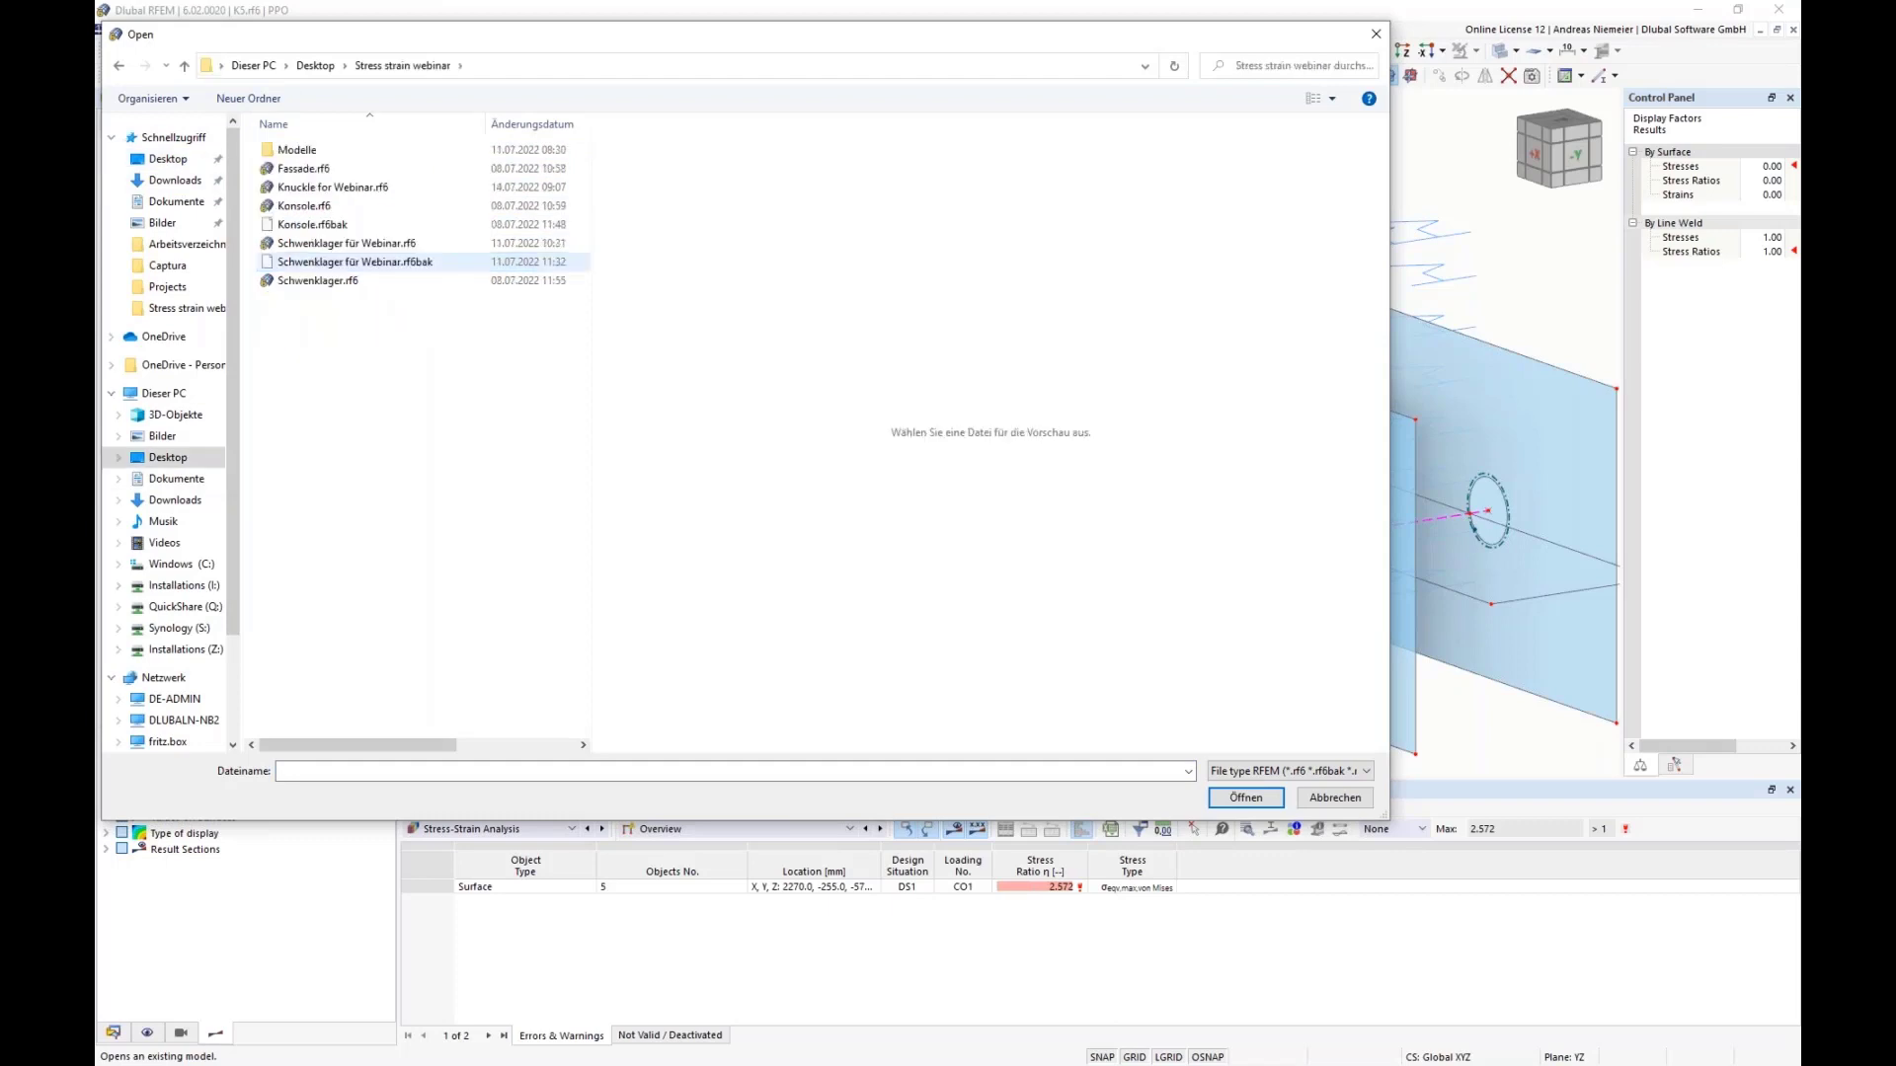
pyautogui.click(326, 187)
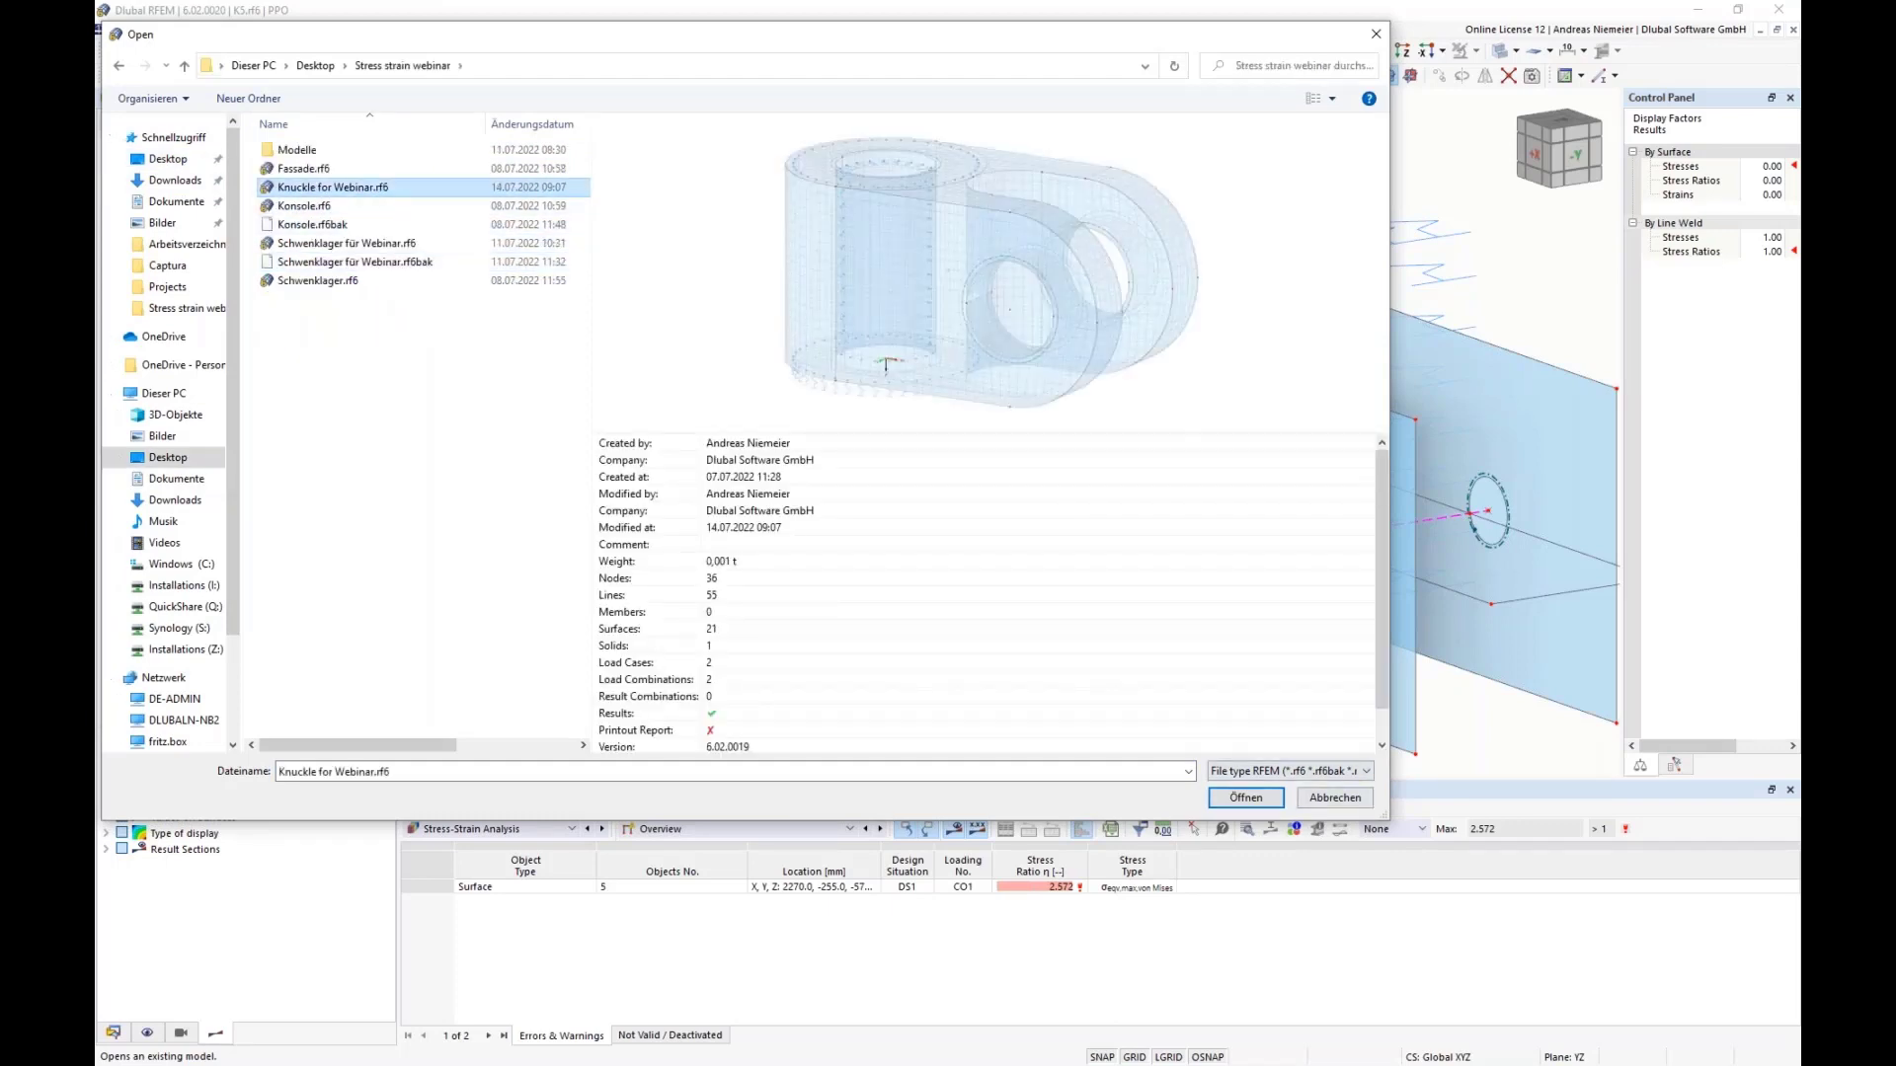
pyautogui.click(1246, 797)
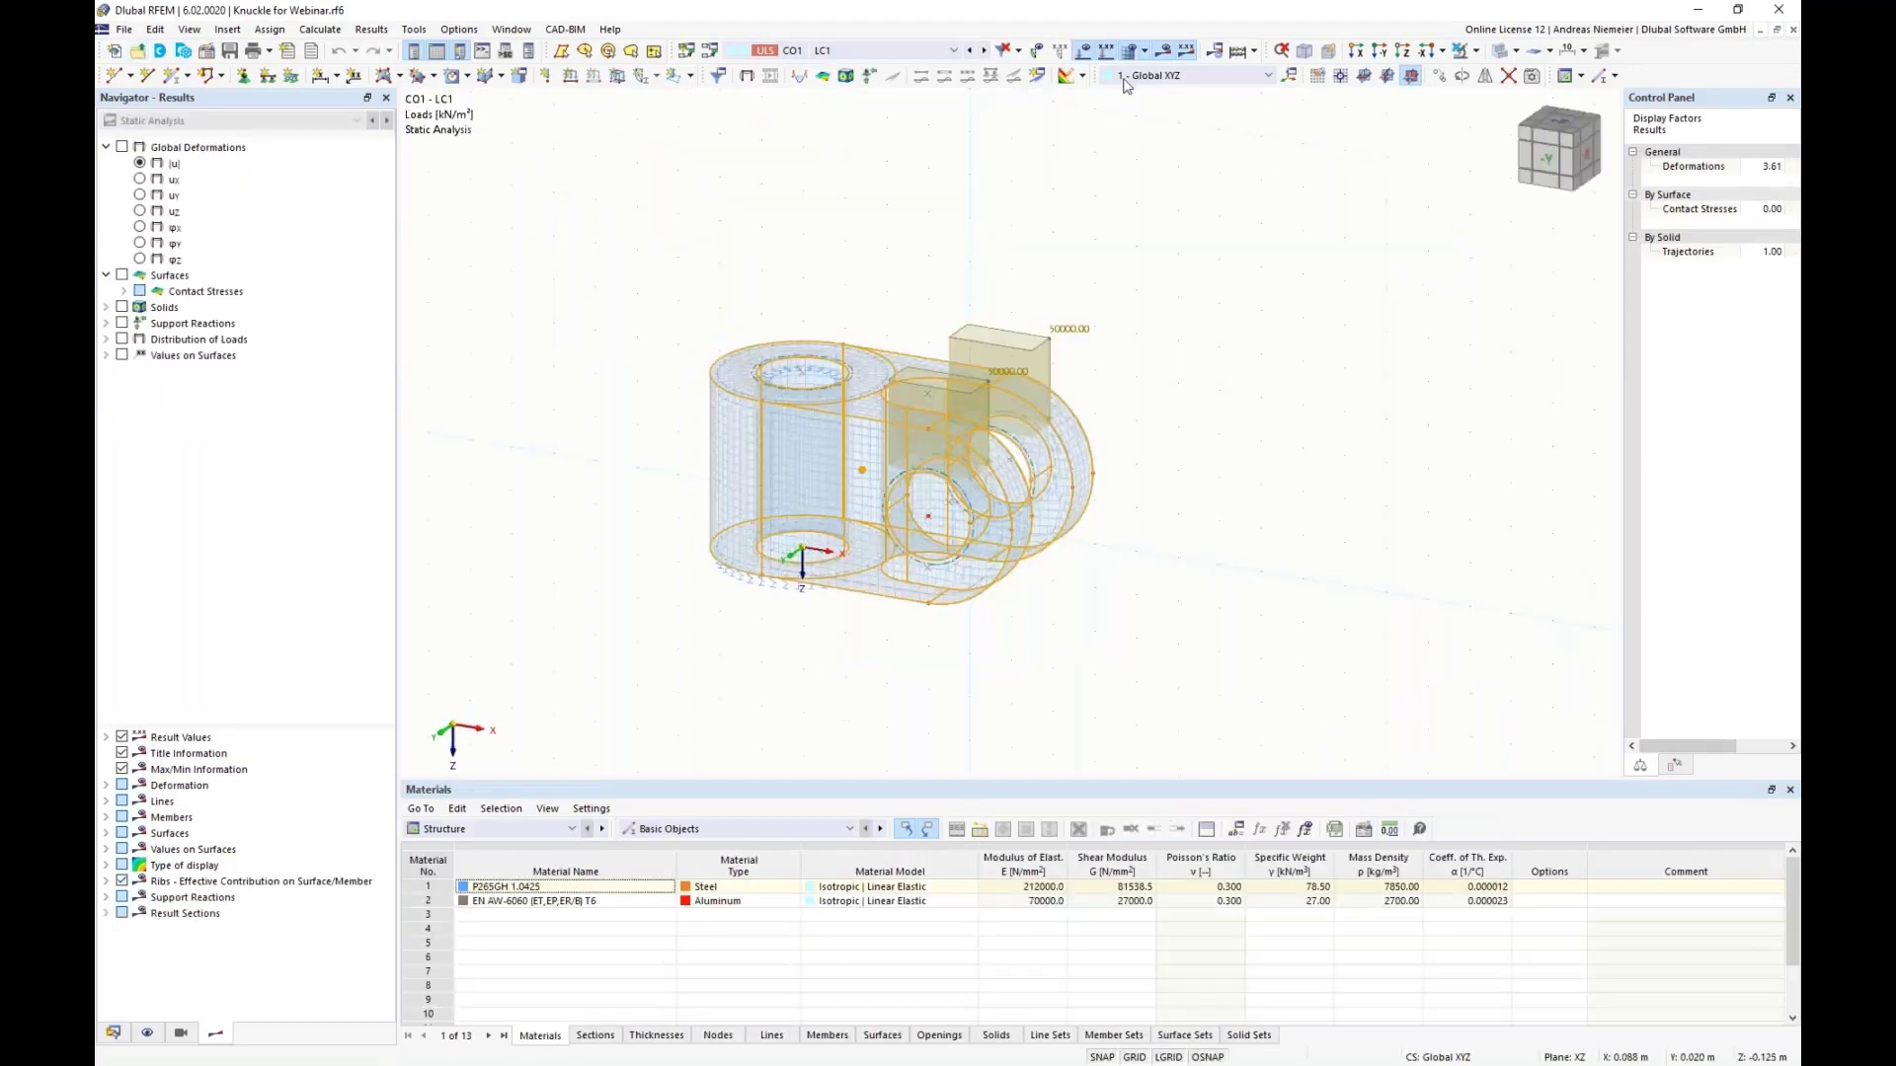
# Step: Hide the loads and display the knuckle as a solid rendered model, examining its holes, fork arms and supports from several angles
pyautogui.click(1086, 76)
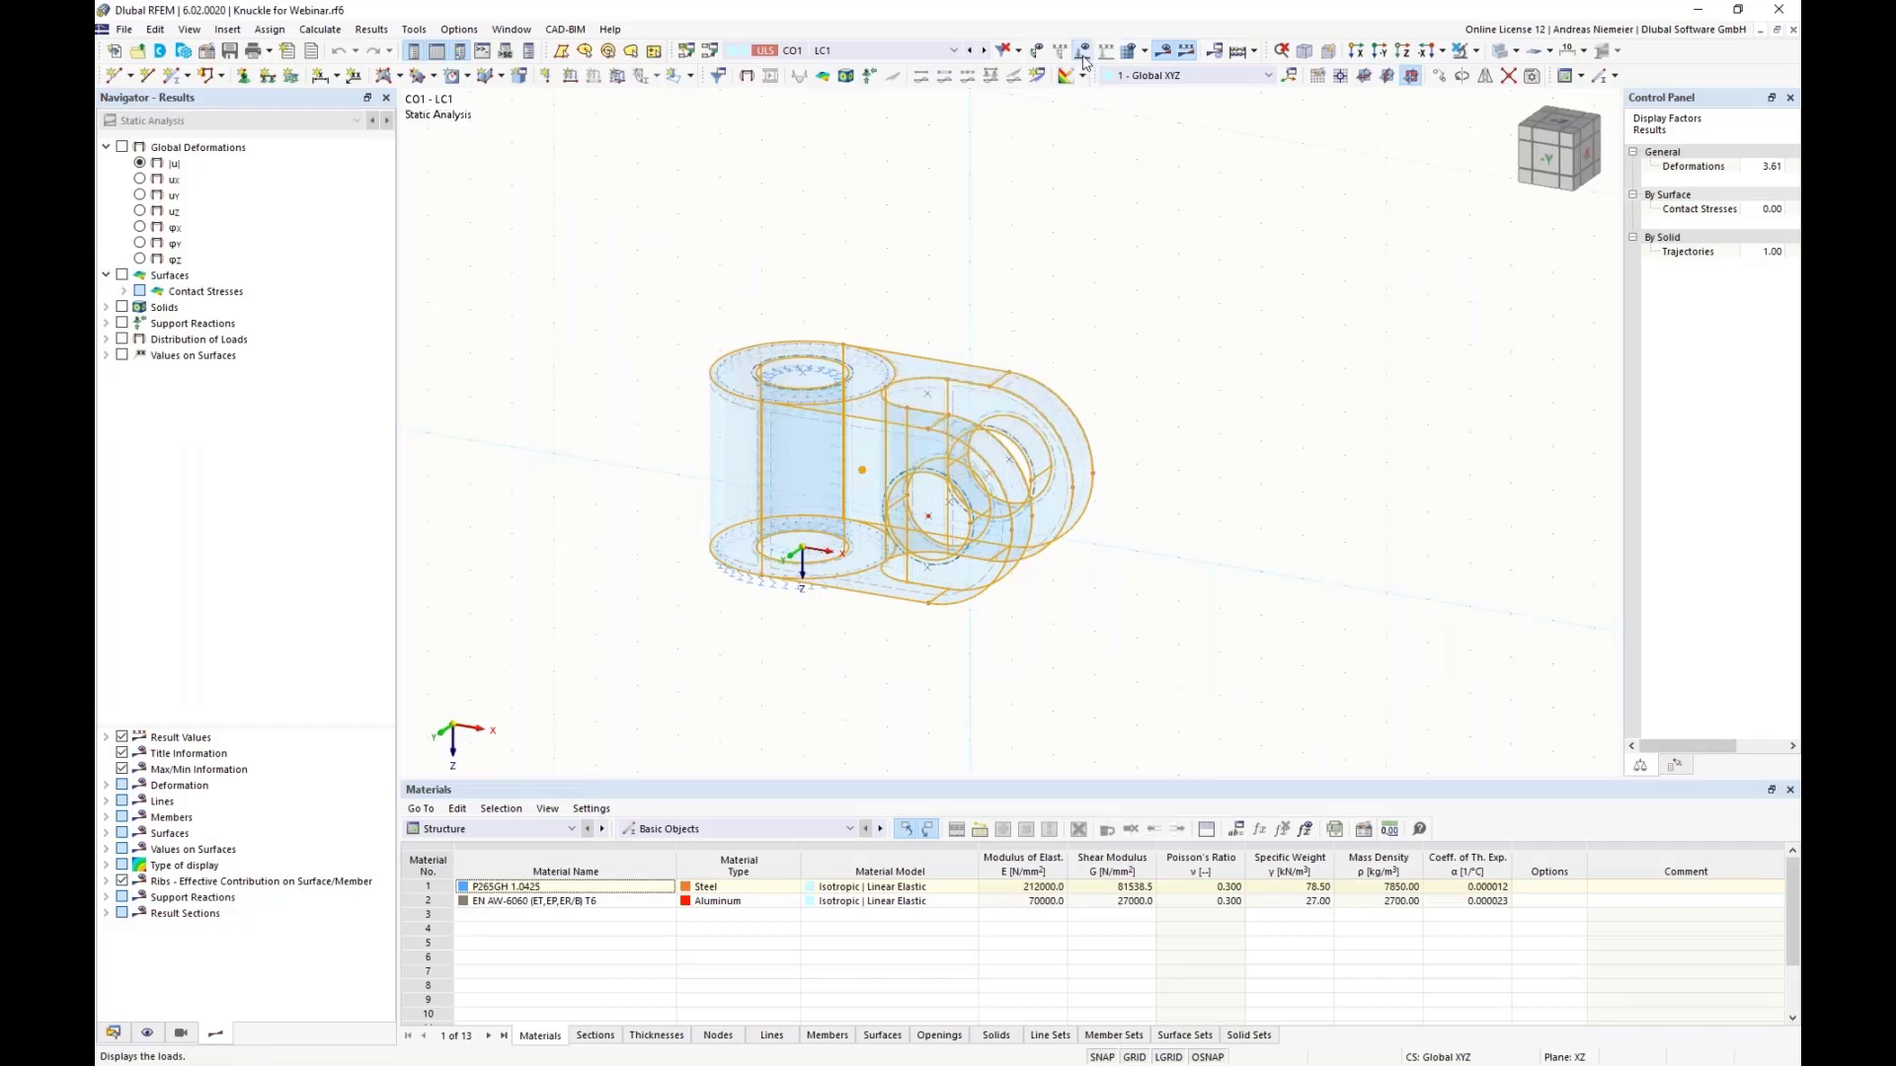
pyautogui.click(1501, 51)
pyautogui.click(1504, 52)
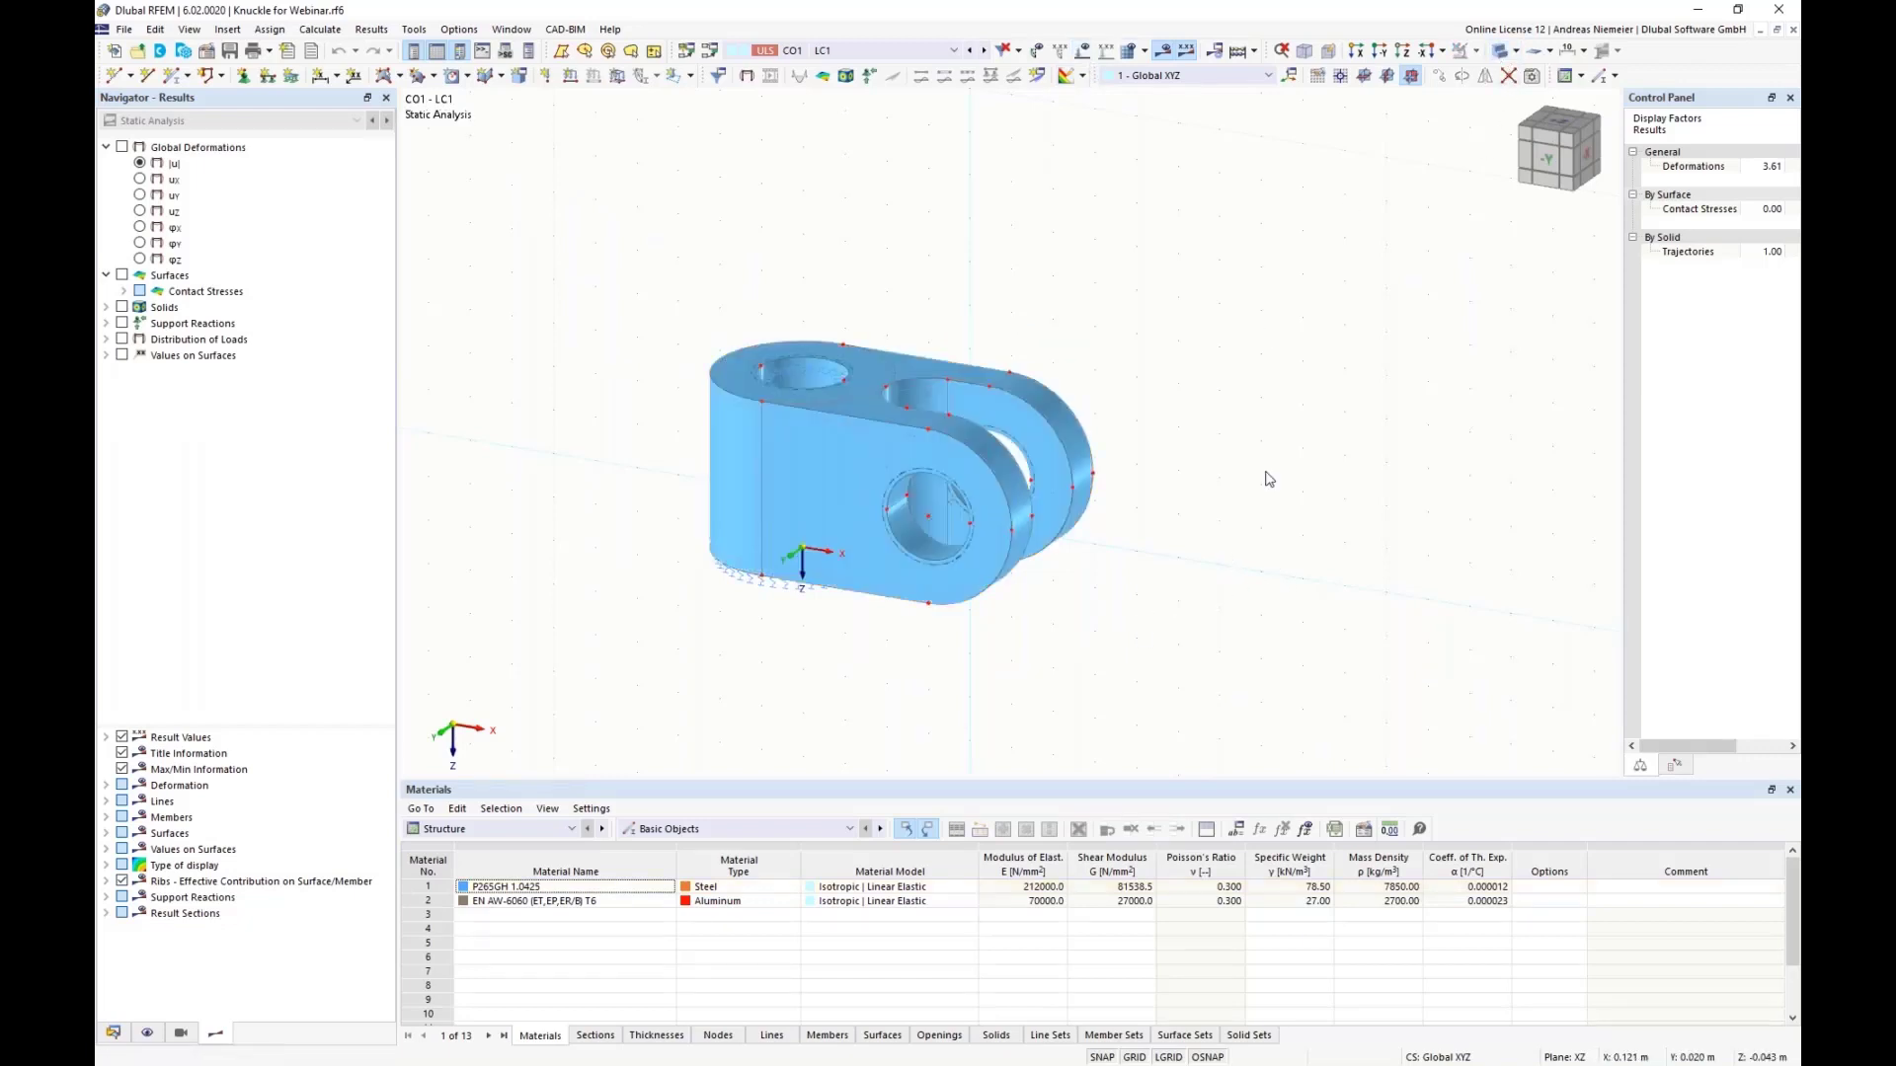
pyautogui.keyDown('ctrl'); pyautogui.moveTo(1168, 470); pyautogui.dragTo(1256, 495, button='middle'); pyautogui.keyUp('ctrl')
pyautogui.scroll(5, 714, 448)
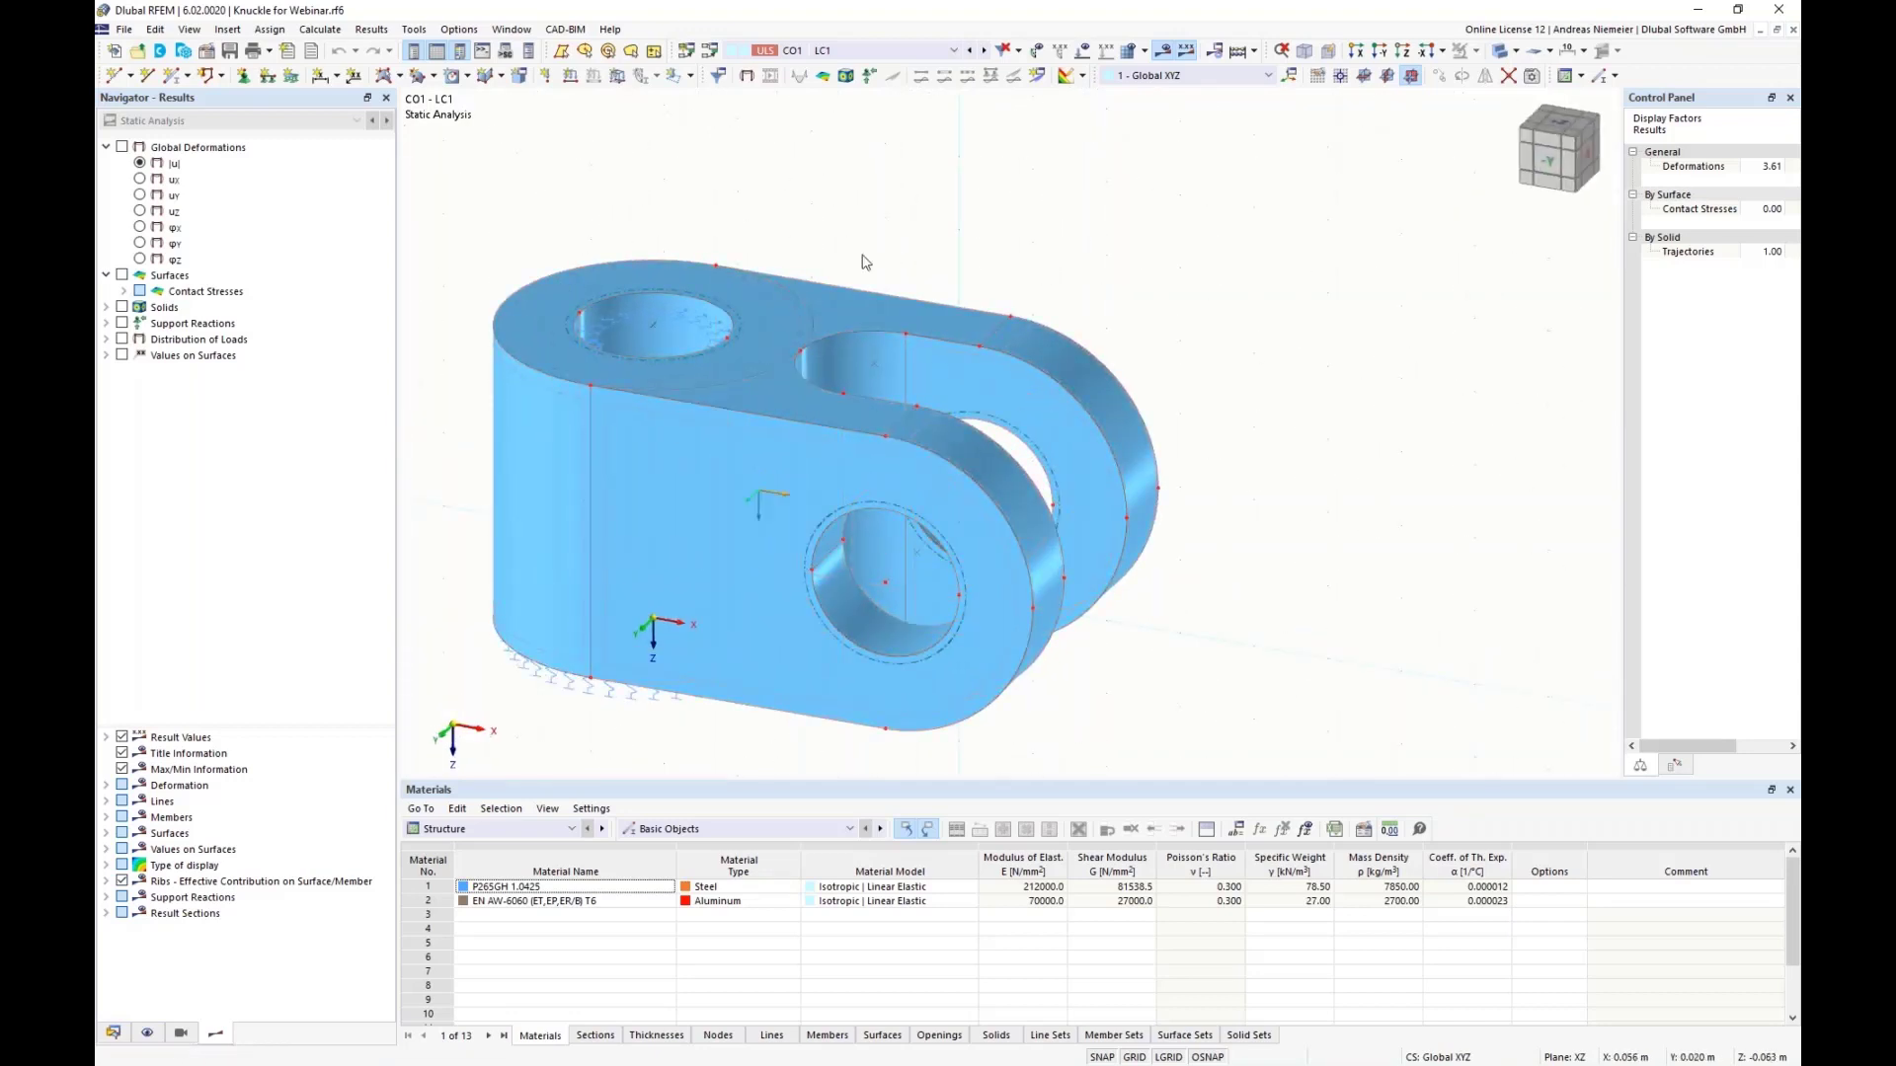
pyautogui.keyDown('ctrl'); pyautogui.moveTo(491, 721); pyautogui.dragTo(796, 584, button='middle'); pyautogui.keyUp('ctrl')
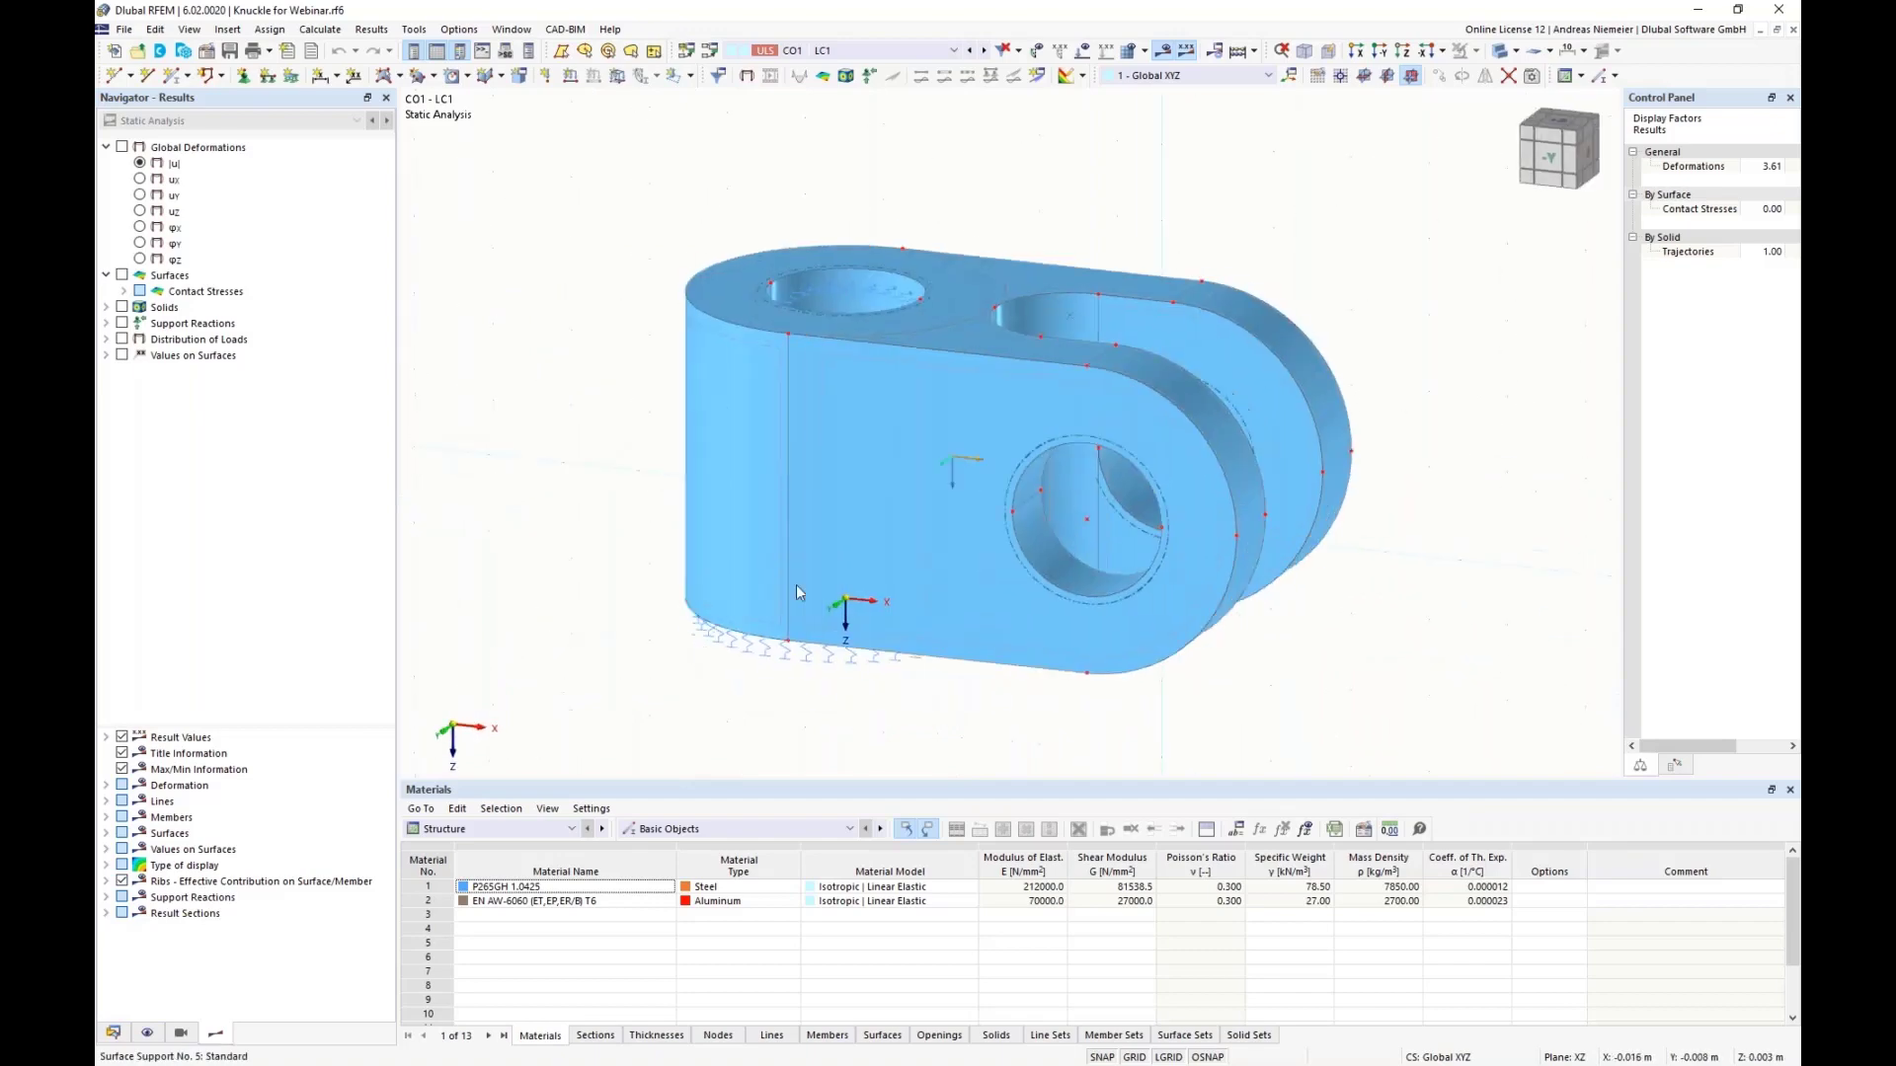
pyautogui.keyDown('ctrl'); pyautogui.moveTo(934, 255); pyautogui.dragTo(964, 427, button='middle'); pyautogui.keyUp('ctrl')
pyautogui.keyDown('ctrl'); pyautogui.moveTo(742, 683); pyautogui.dragTo(770, 645, button='middle'); pyautogui.keyUp('ctrl')
pyautogui.keyDown('ctrl'); pyautogui.moveTo(1065, 701); pyautogui.dragTo(1024, 702, button='middle'); pyautogui.keyUp('ctrl')
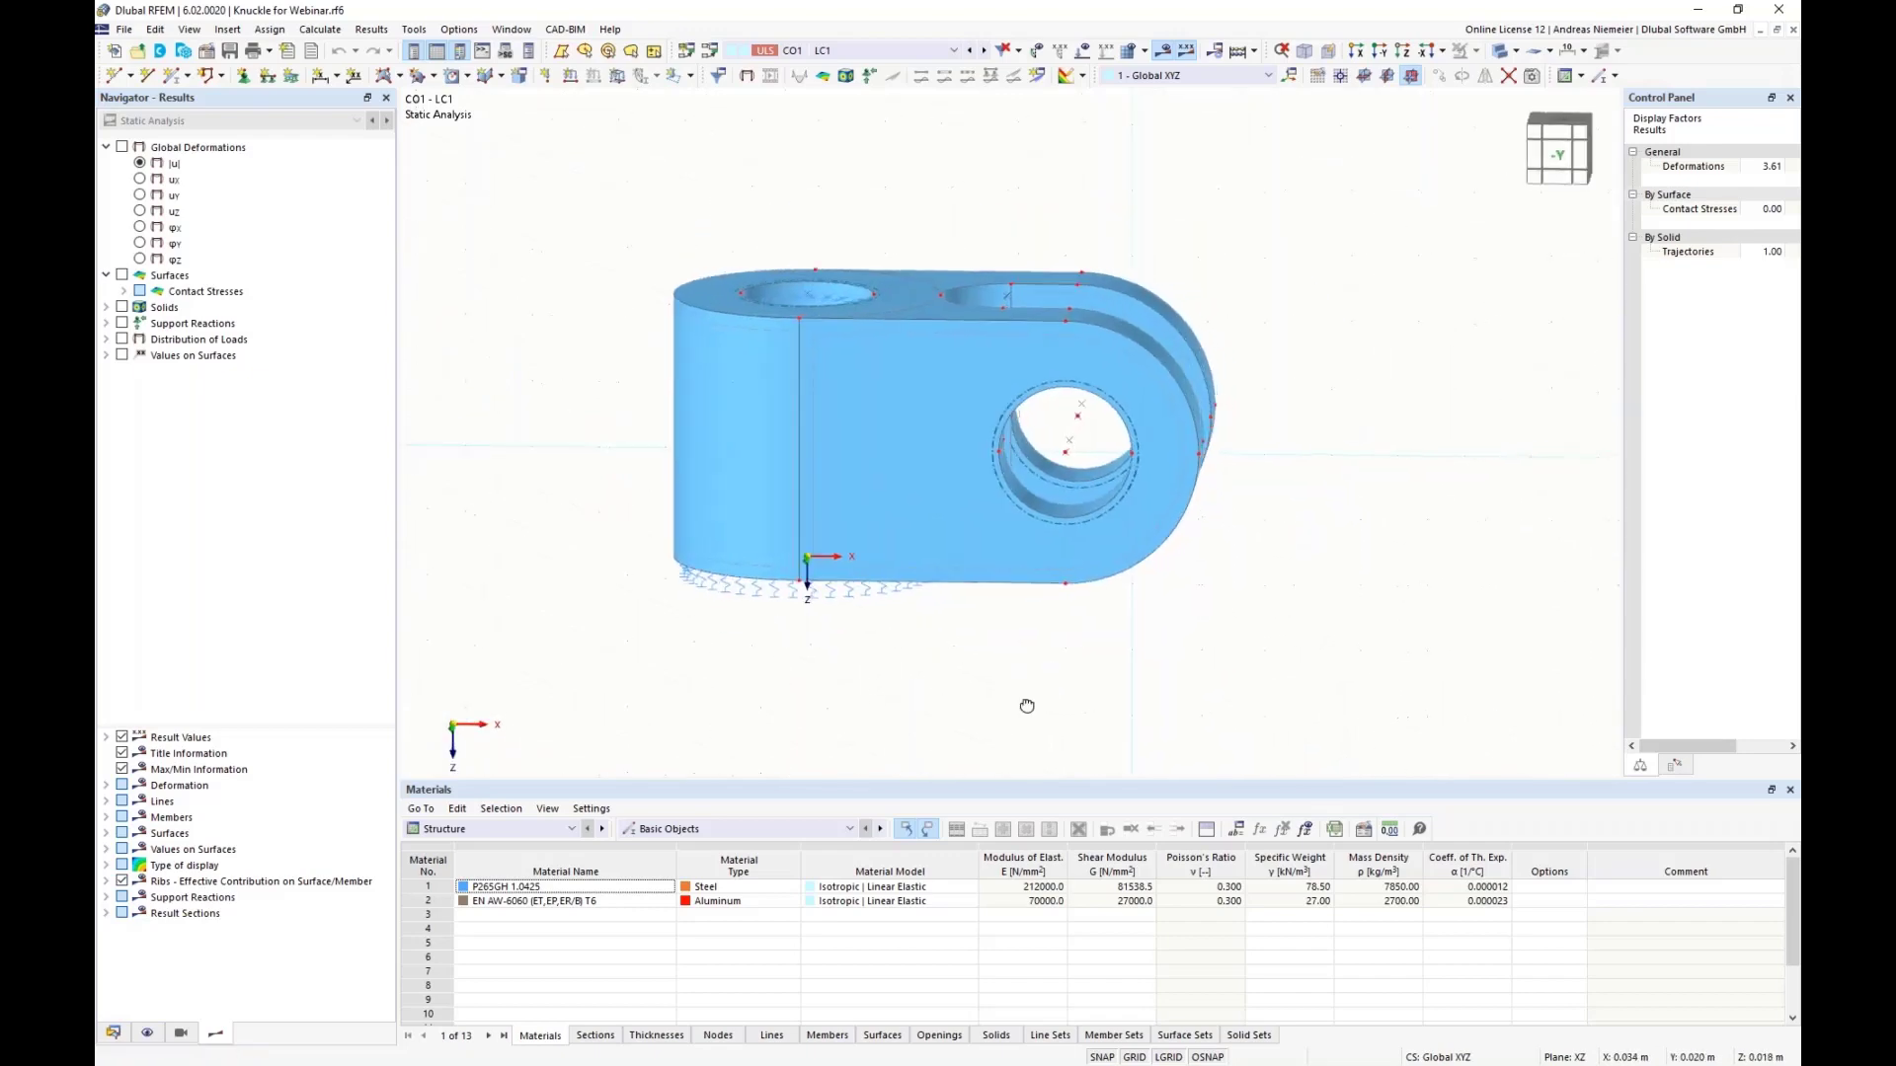
# Step: Show the CO1 loads again and display the global deformations |u| on the knuckle without the solid rendering covering them
pyautogui.click(1083, 49)
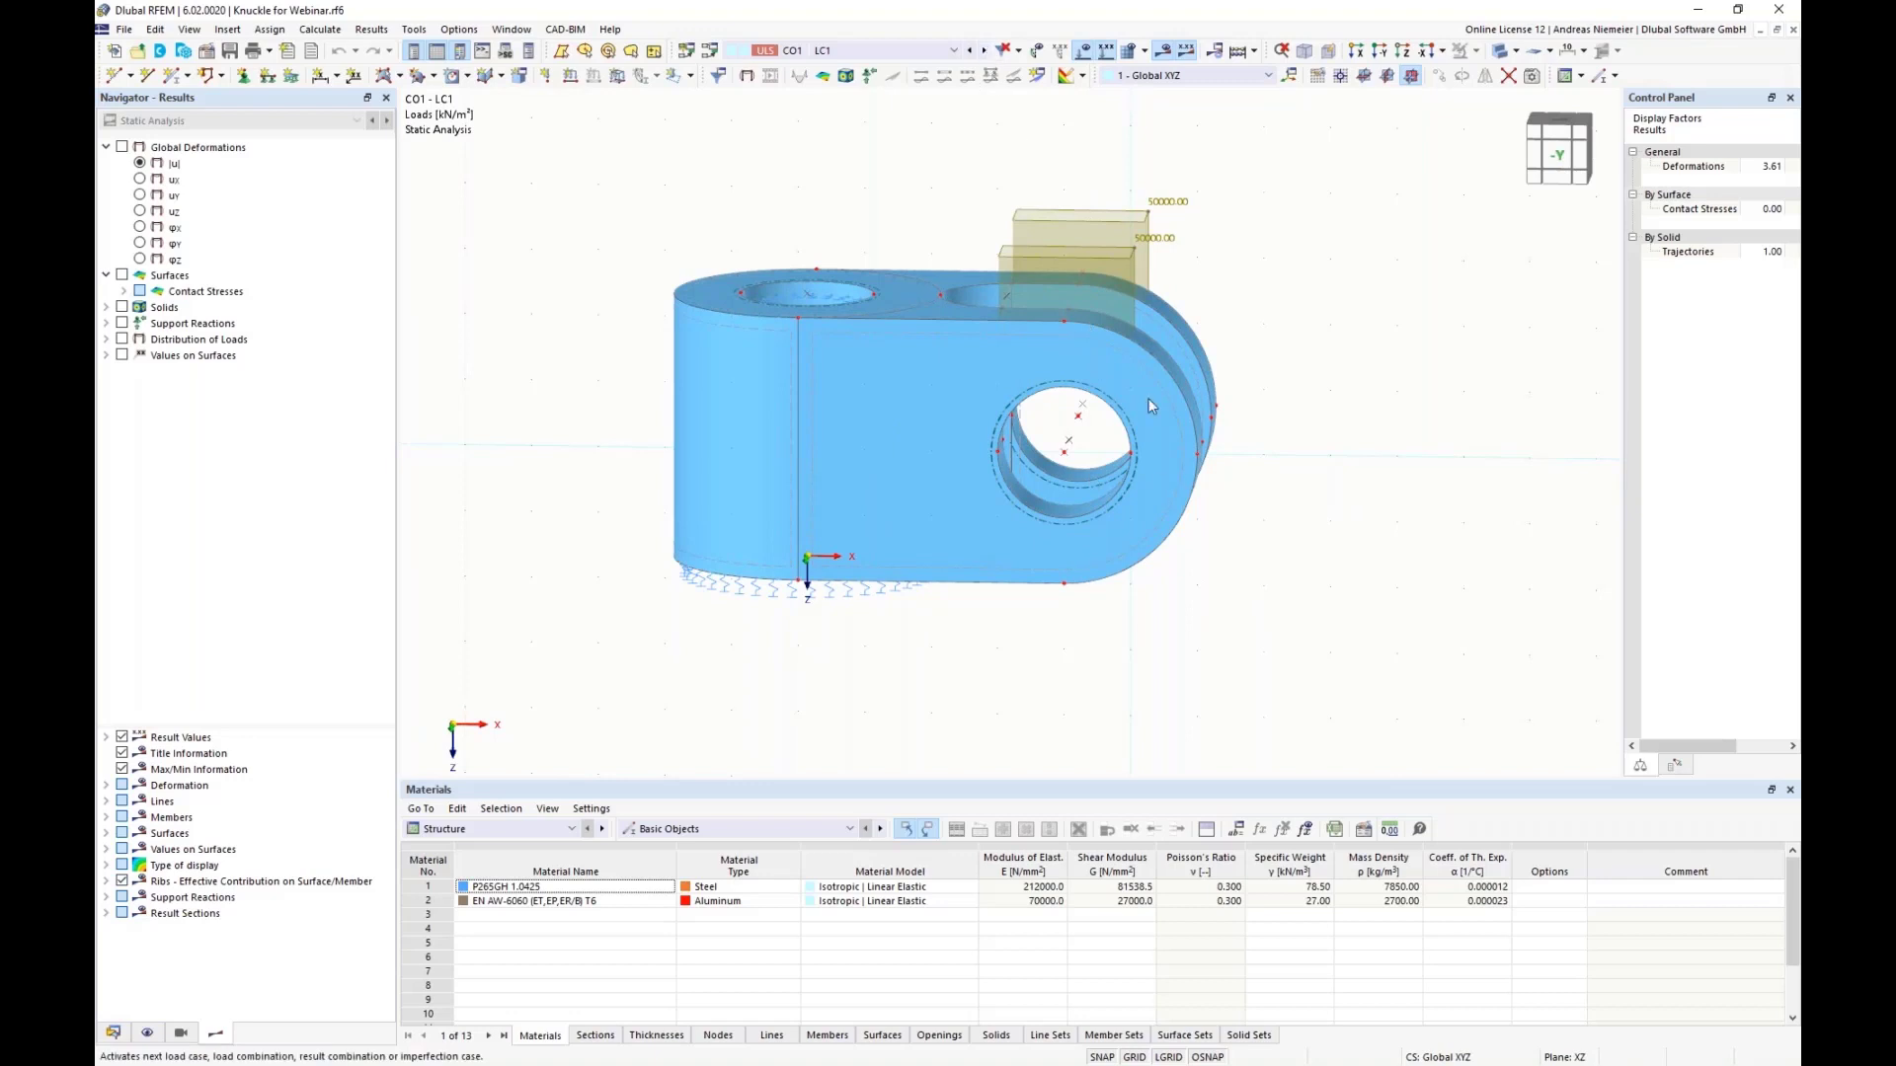
pyautogui.keyDown('ctrl'); pyautogui.moveTo(1187, 438); pyautogui.dragTo(1299, 526, button='middle'); pyautogui.keyUp('ctrl')
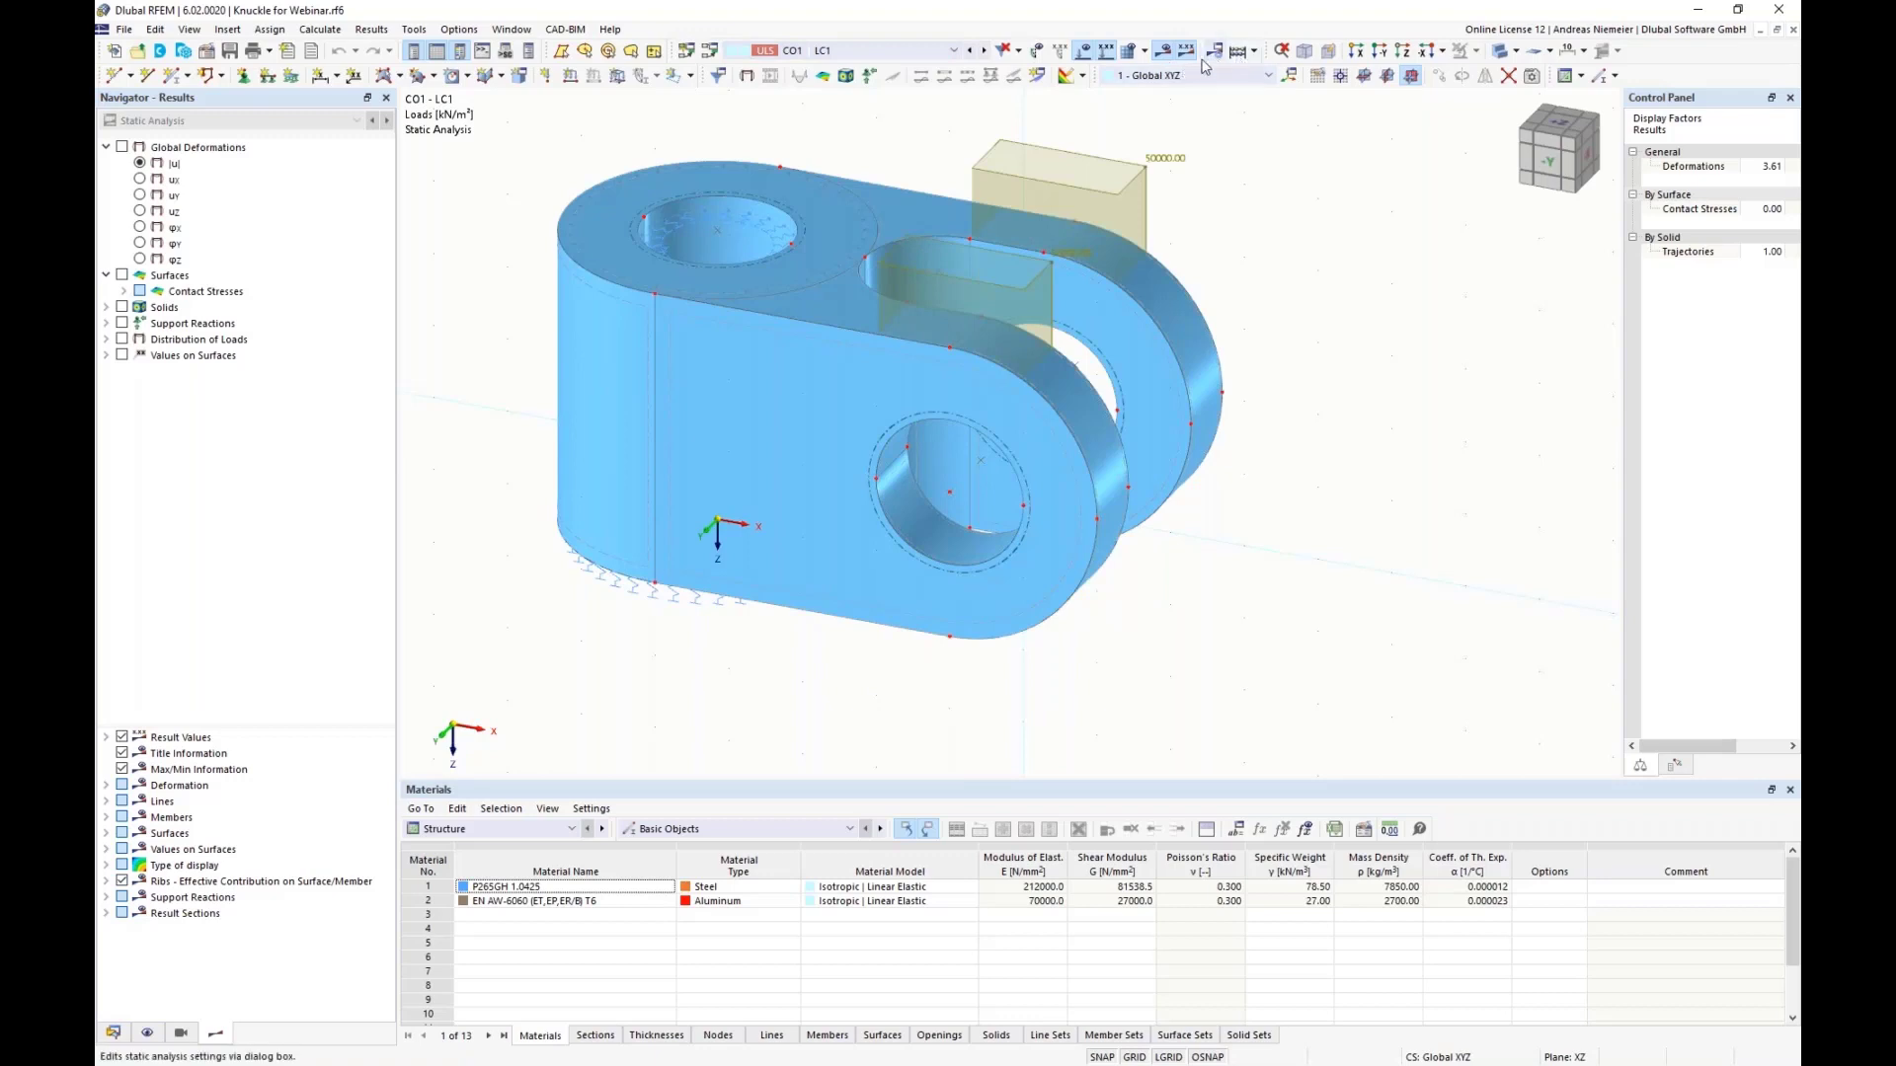
pyautogui.click(122, 147)
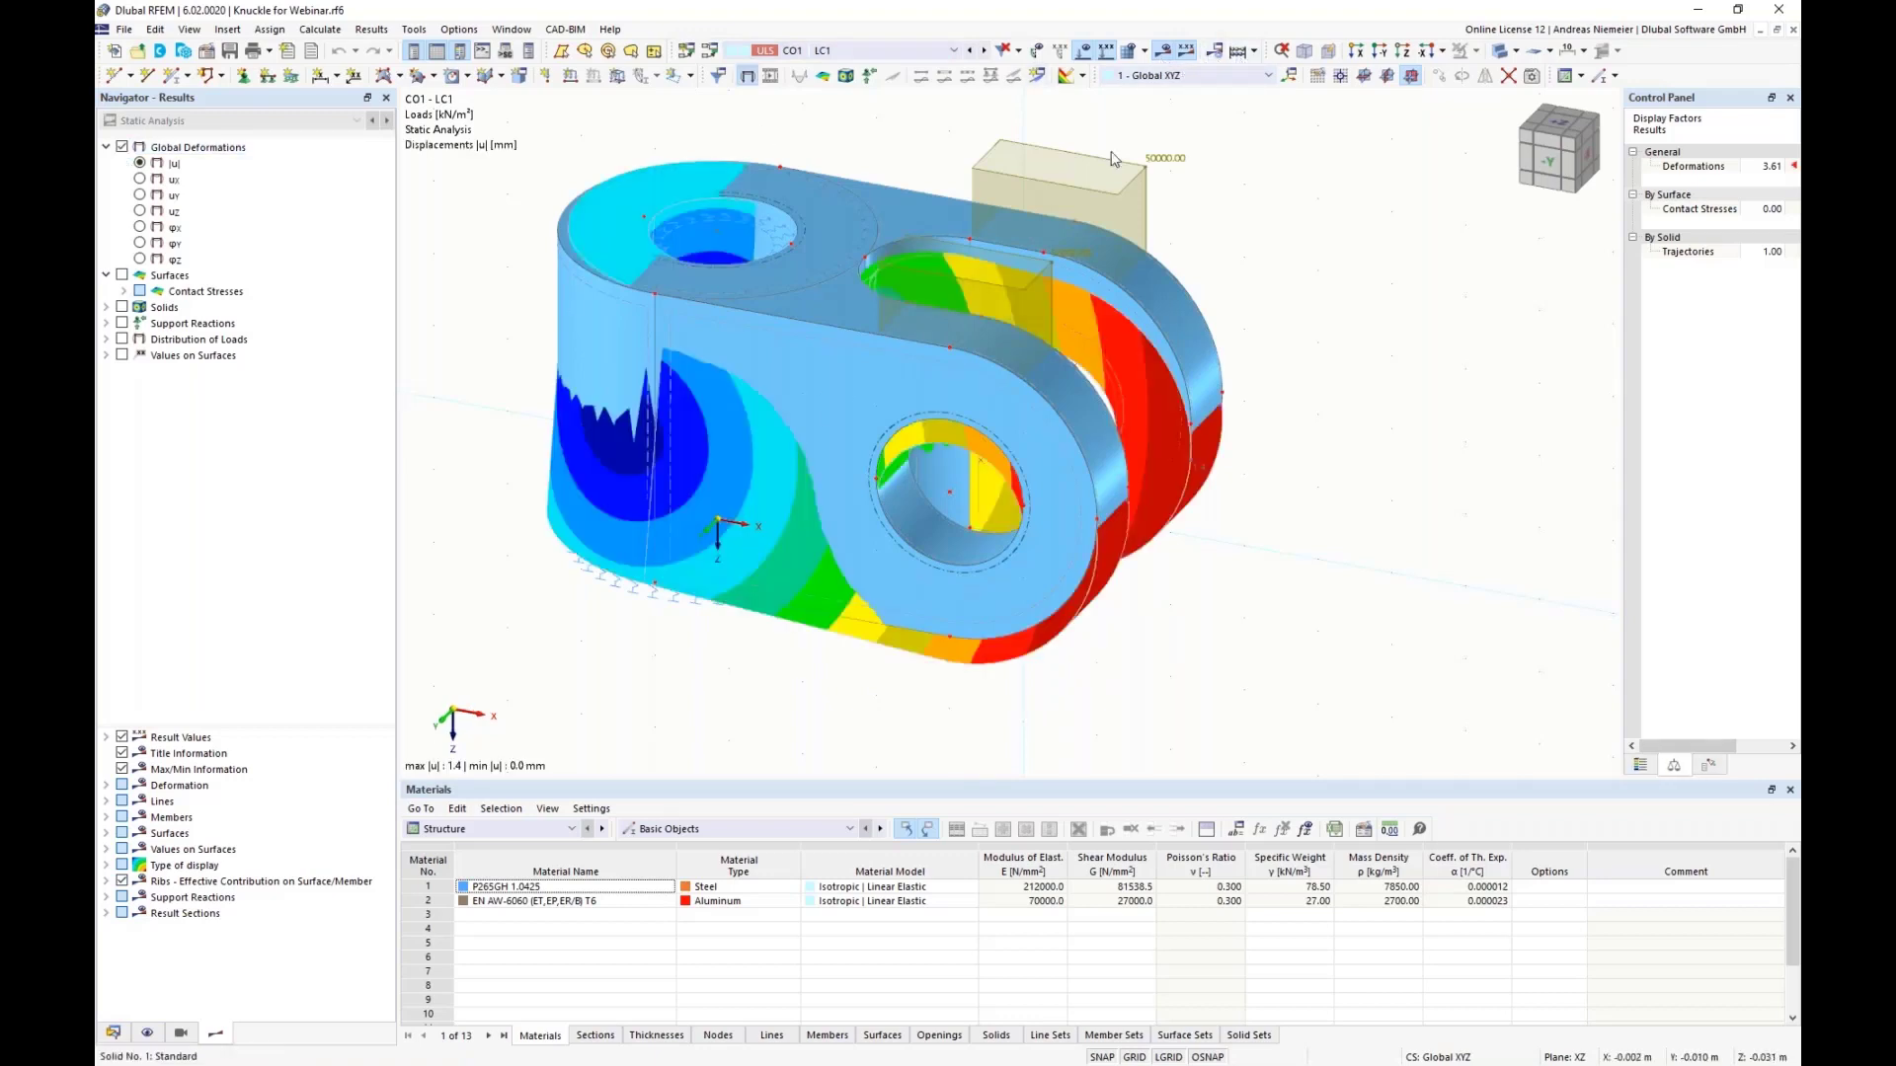
pyautogui.click(1518, 57)
pyautogui.scroll(2, 583, 652)
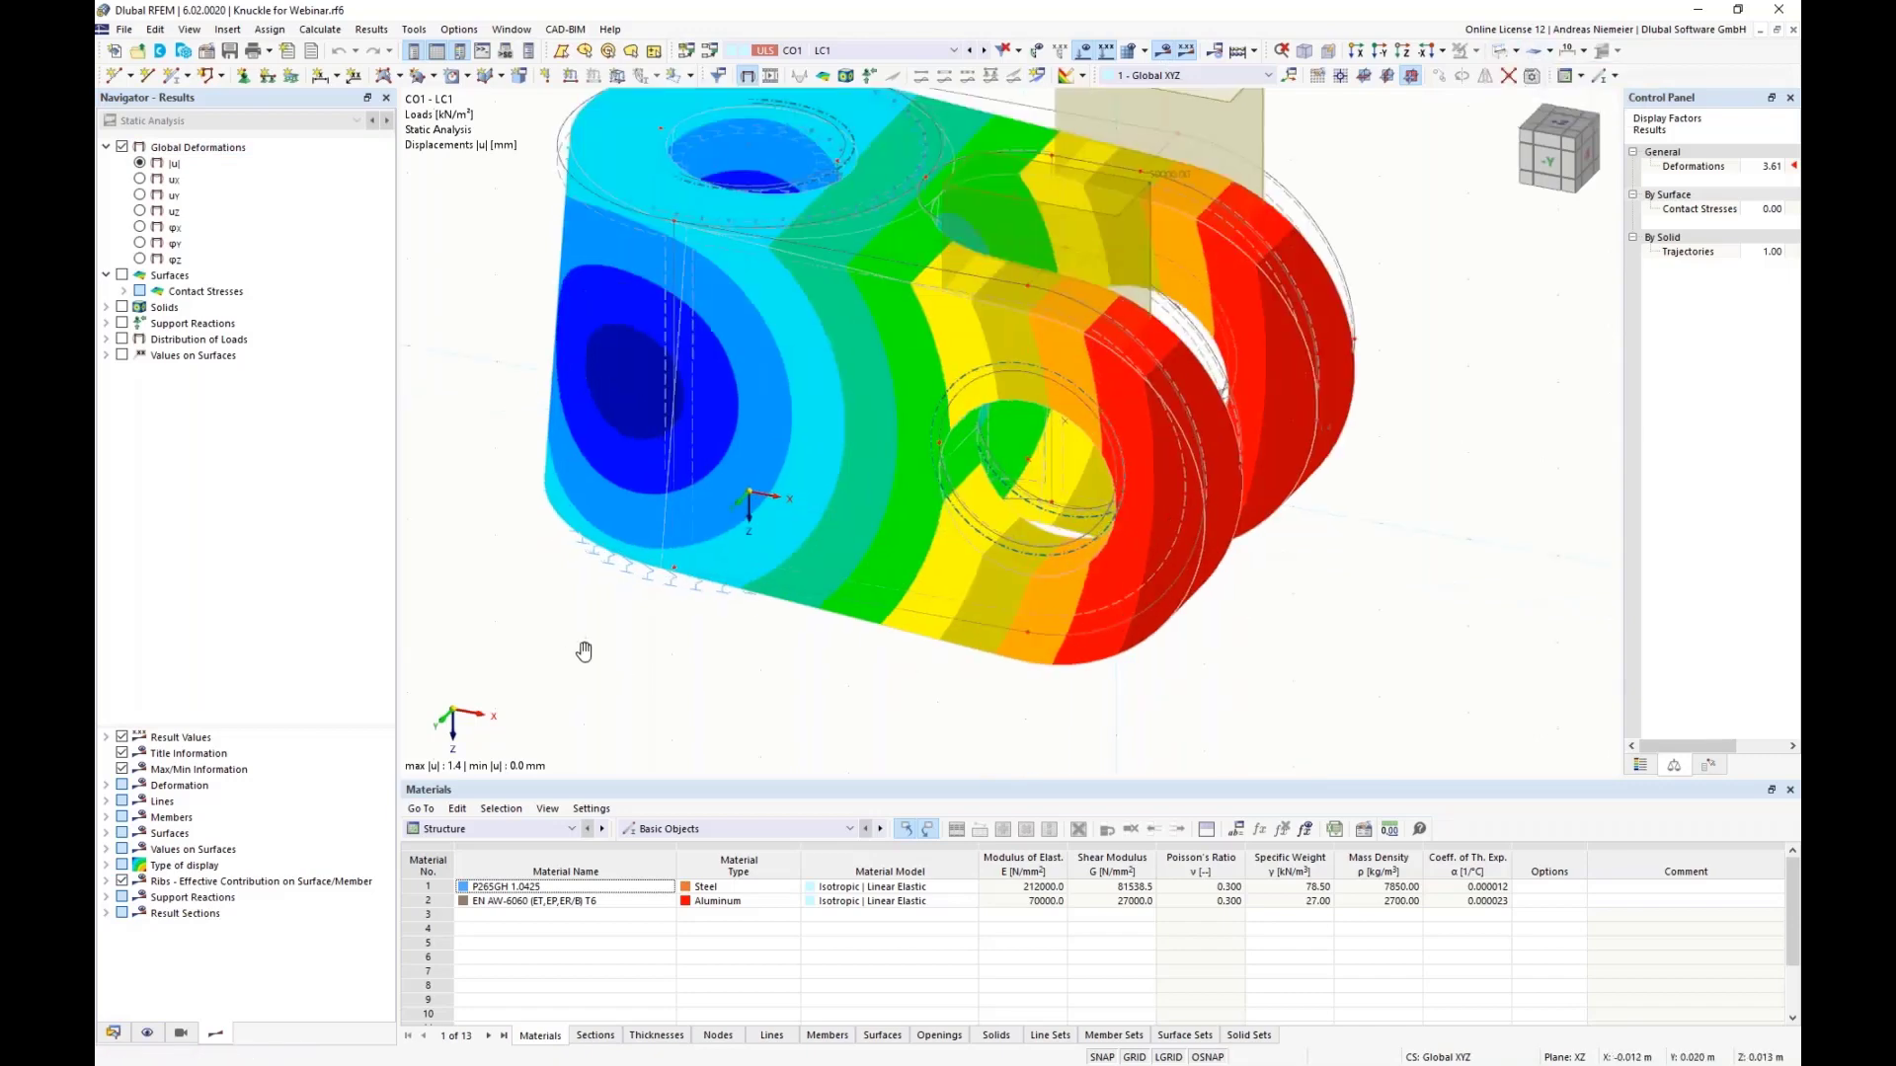
pyautogui.scroll(-3, 583, 651)
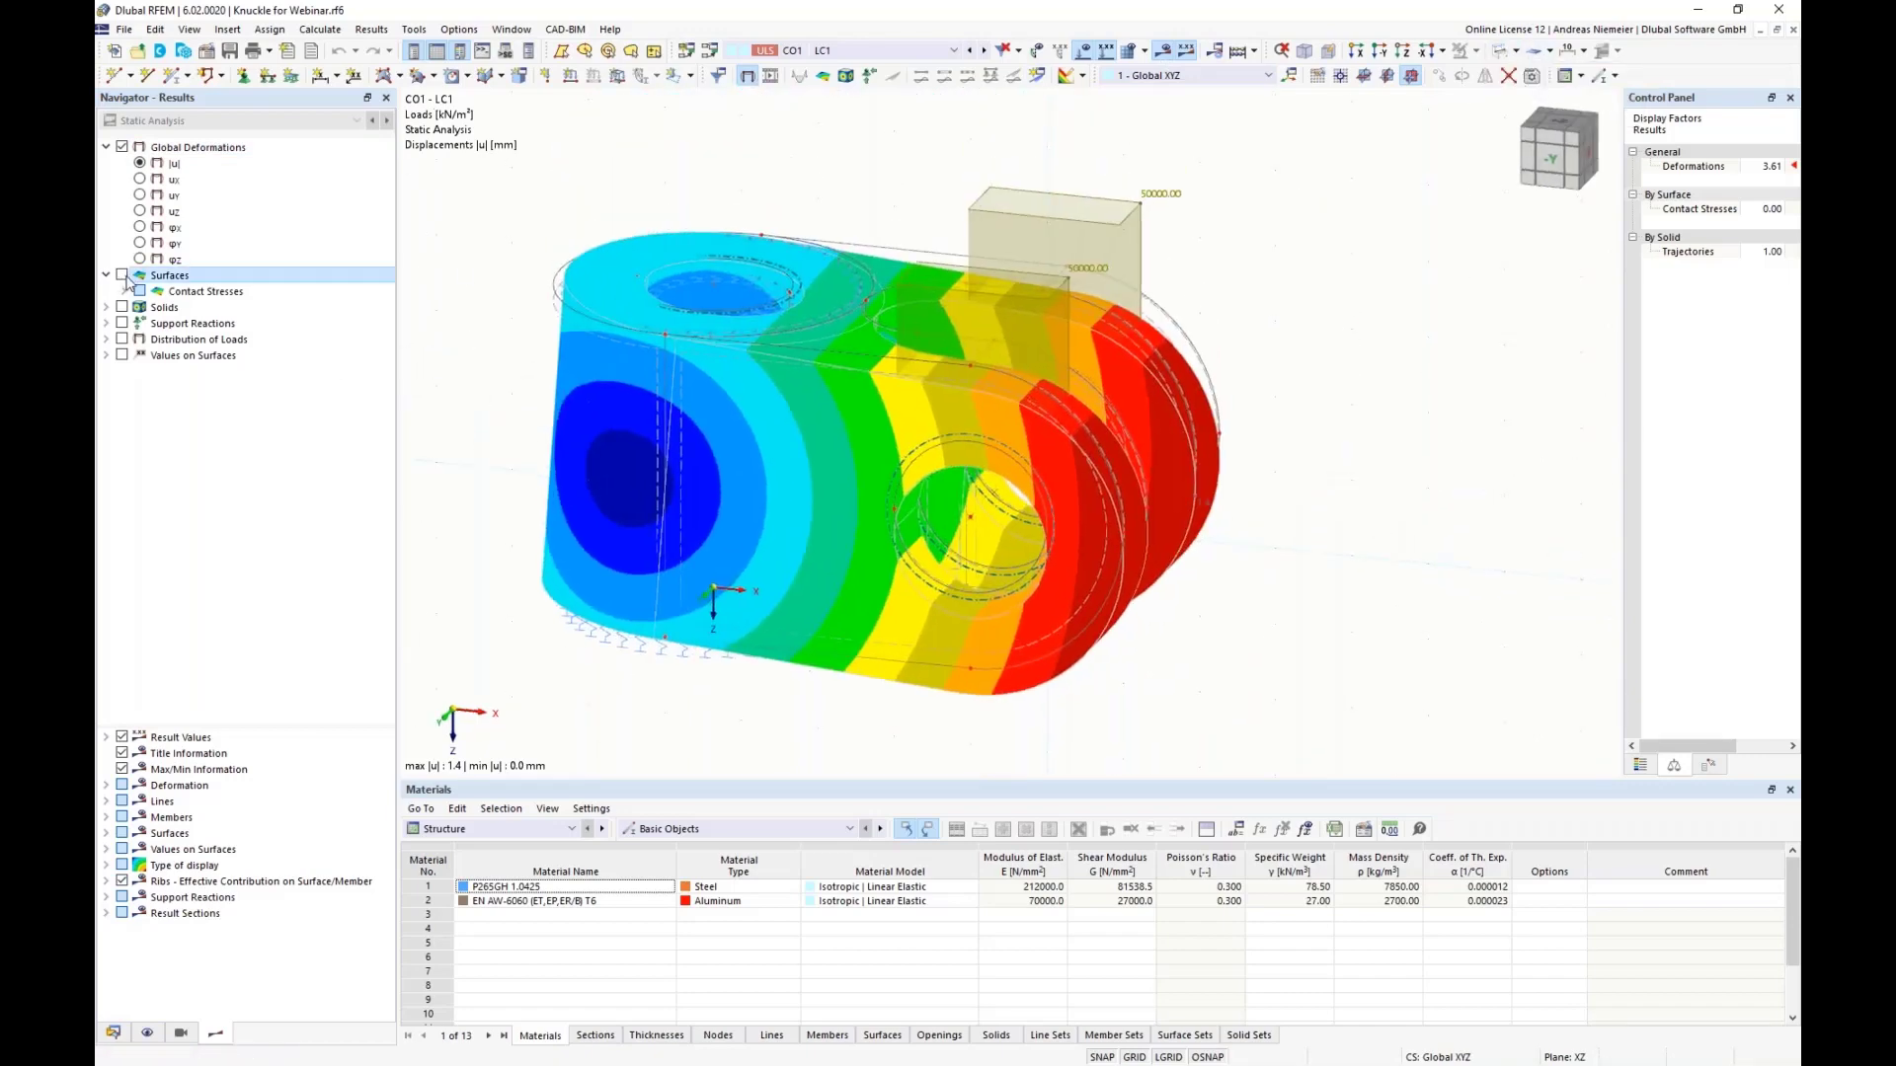
# Step: Display the surface contact stresses σz instead of the deformations and examine them around the supported cylindrical hole
pyautogui.click(123, 275)
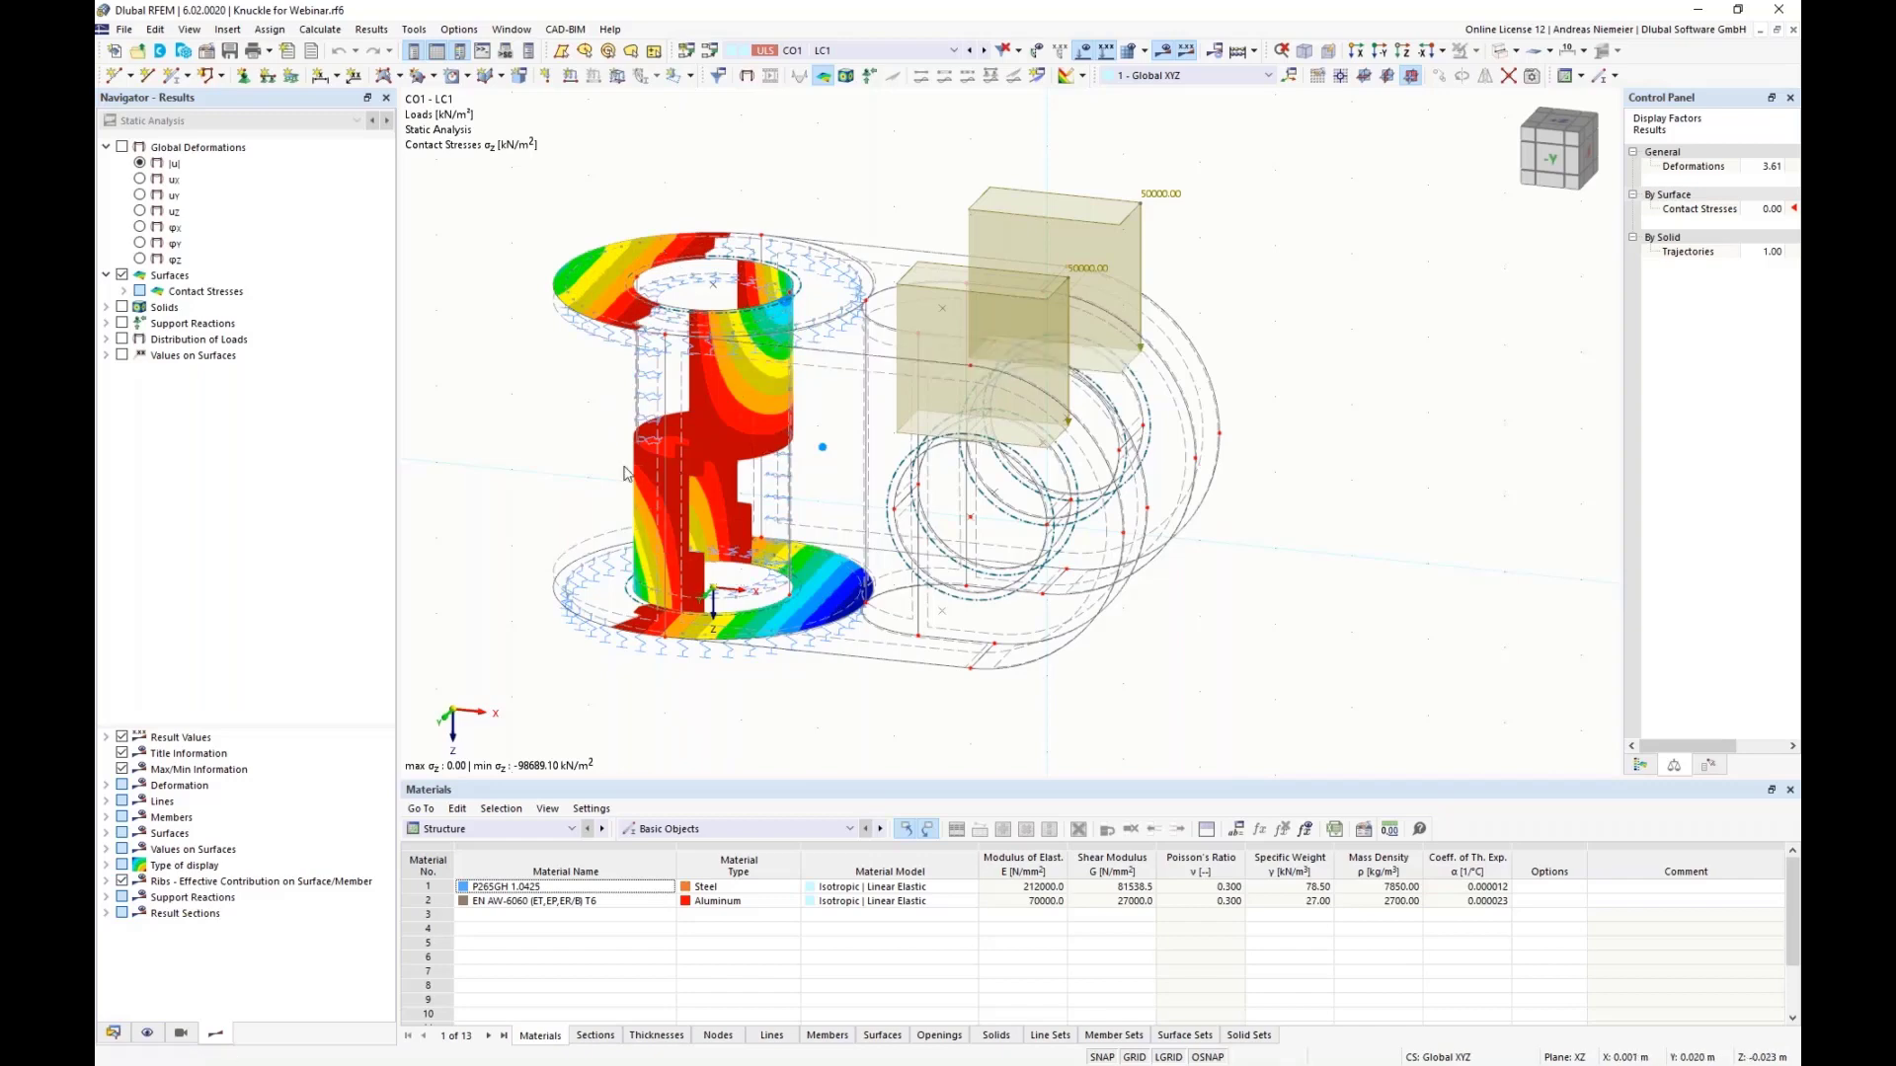
pyautogui.keyDown('ctrl'); pyautogui.moveTo(466, 545); pyautogui.dragTo(499, 494, button='middle'); pyautogui.keyUp('ctrl')
pyautogui.rightClick(500, 494)
pyautogui.click(478, 465)
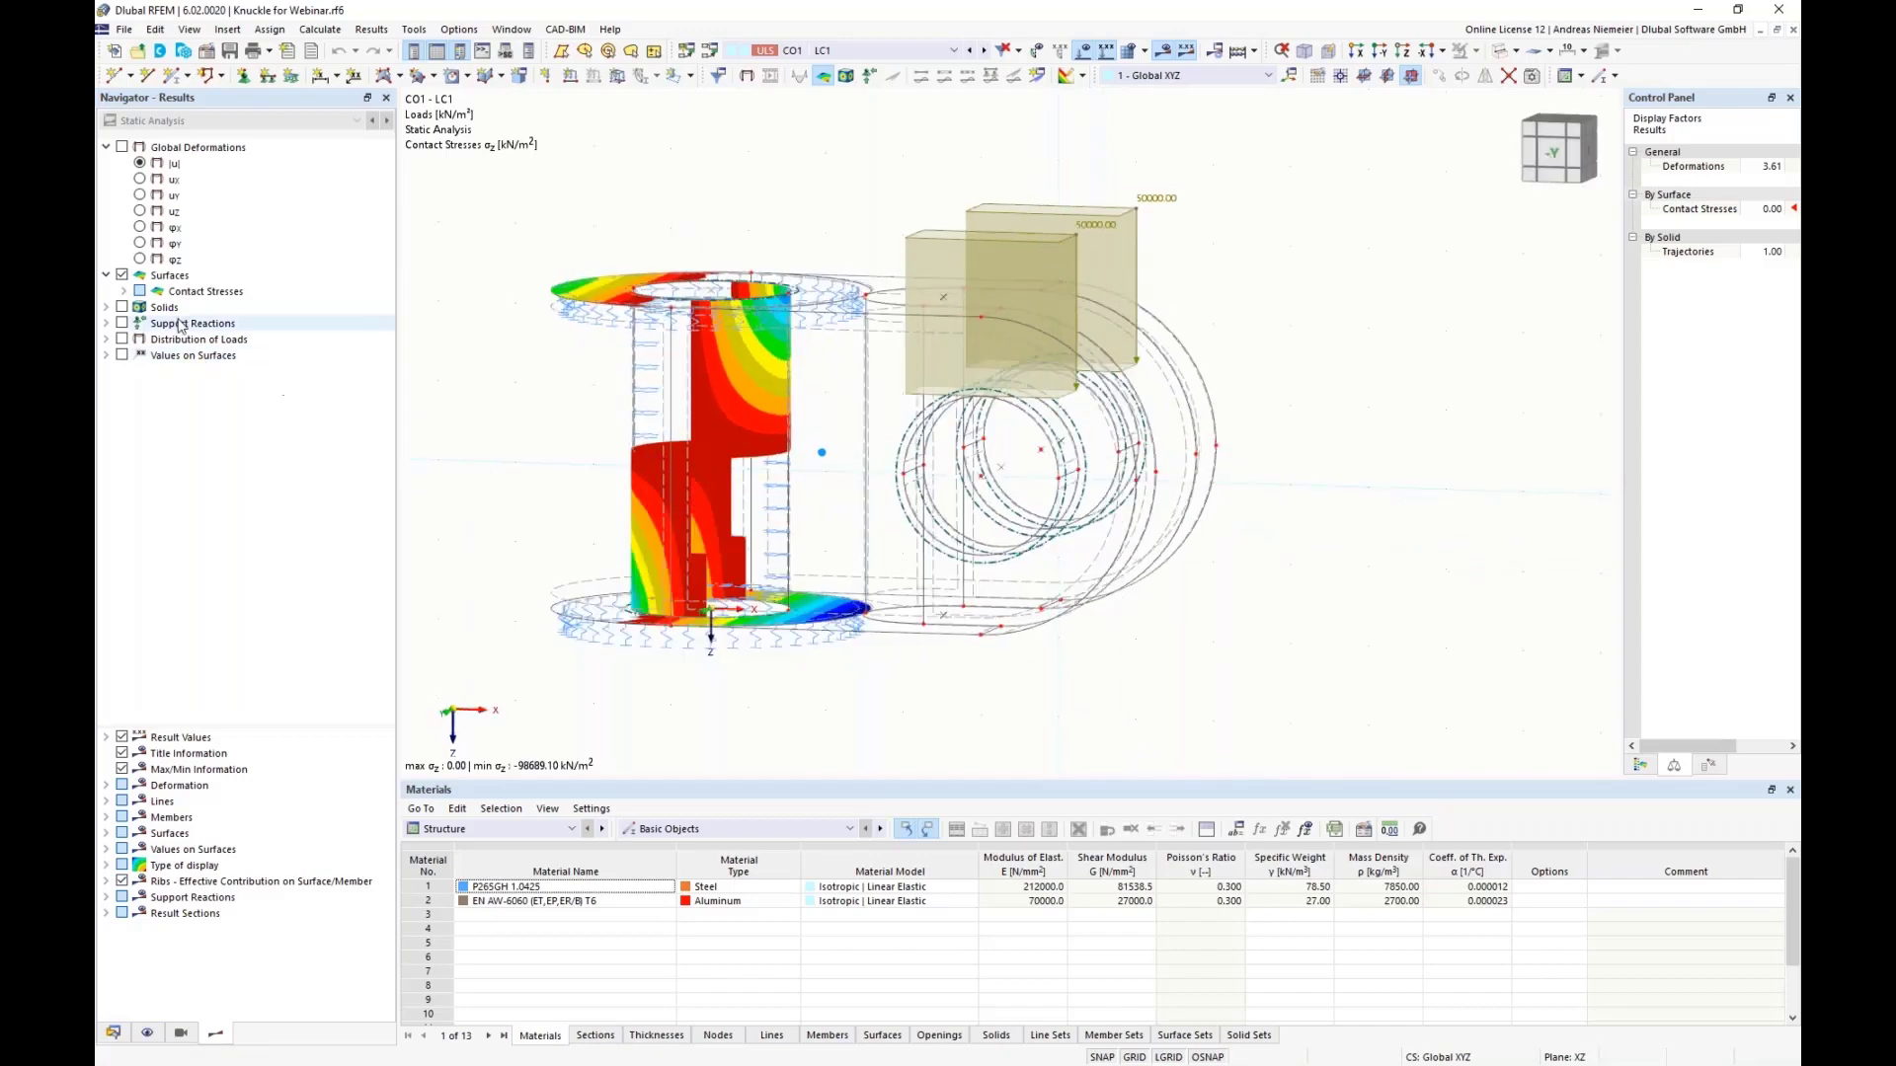
# Step: Replace the surface results with the basic stress σx of the solids and expand the list of available strain results
pyautogui.click(122, 276)
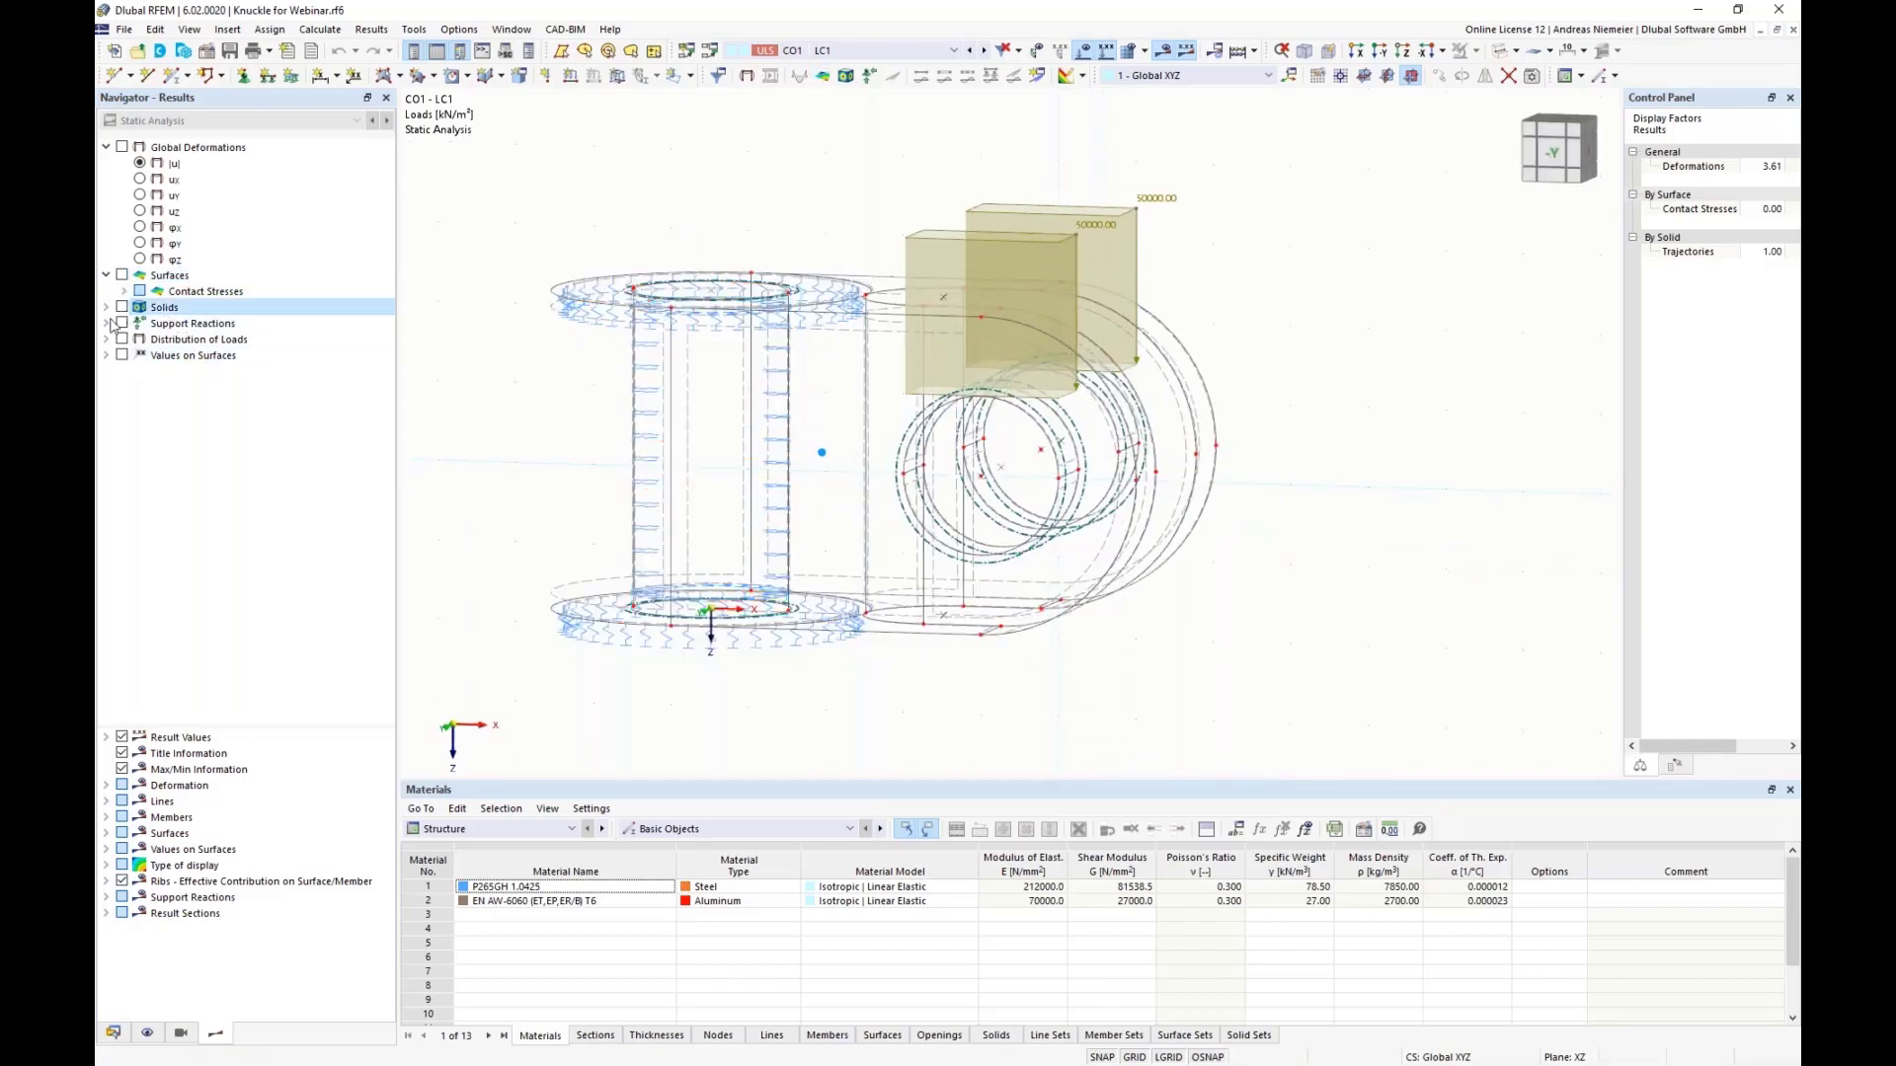
pyautogui.click(121, 307)
pyautogui.click(106, 307)
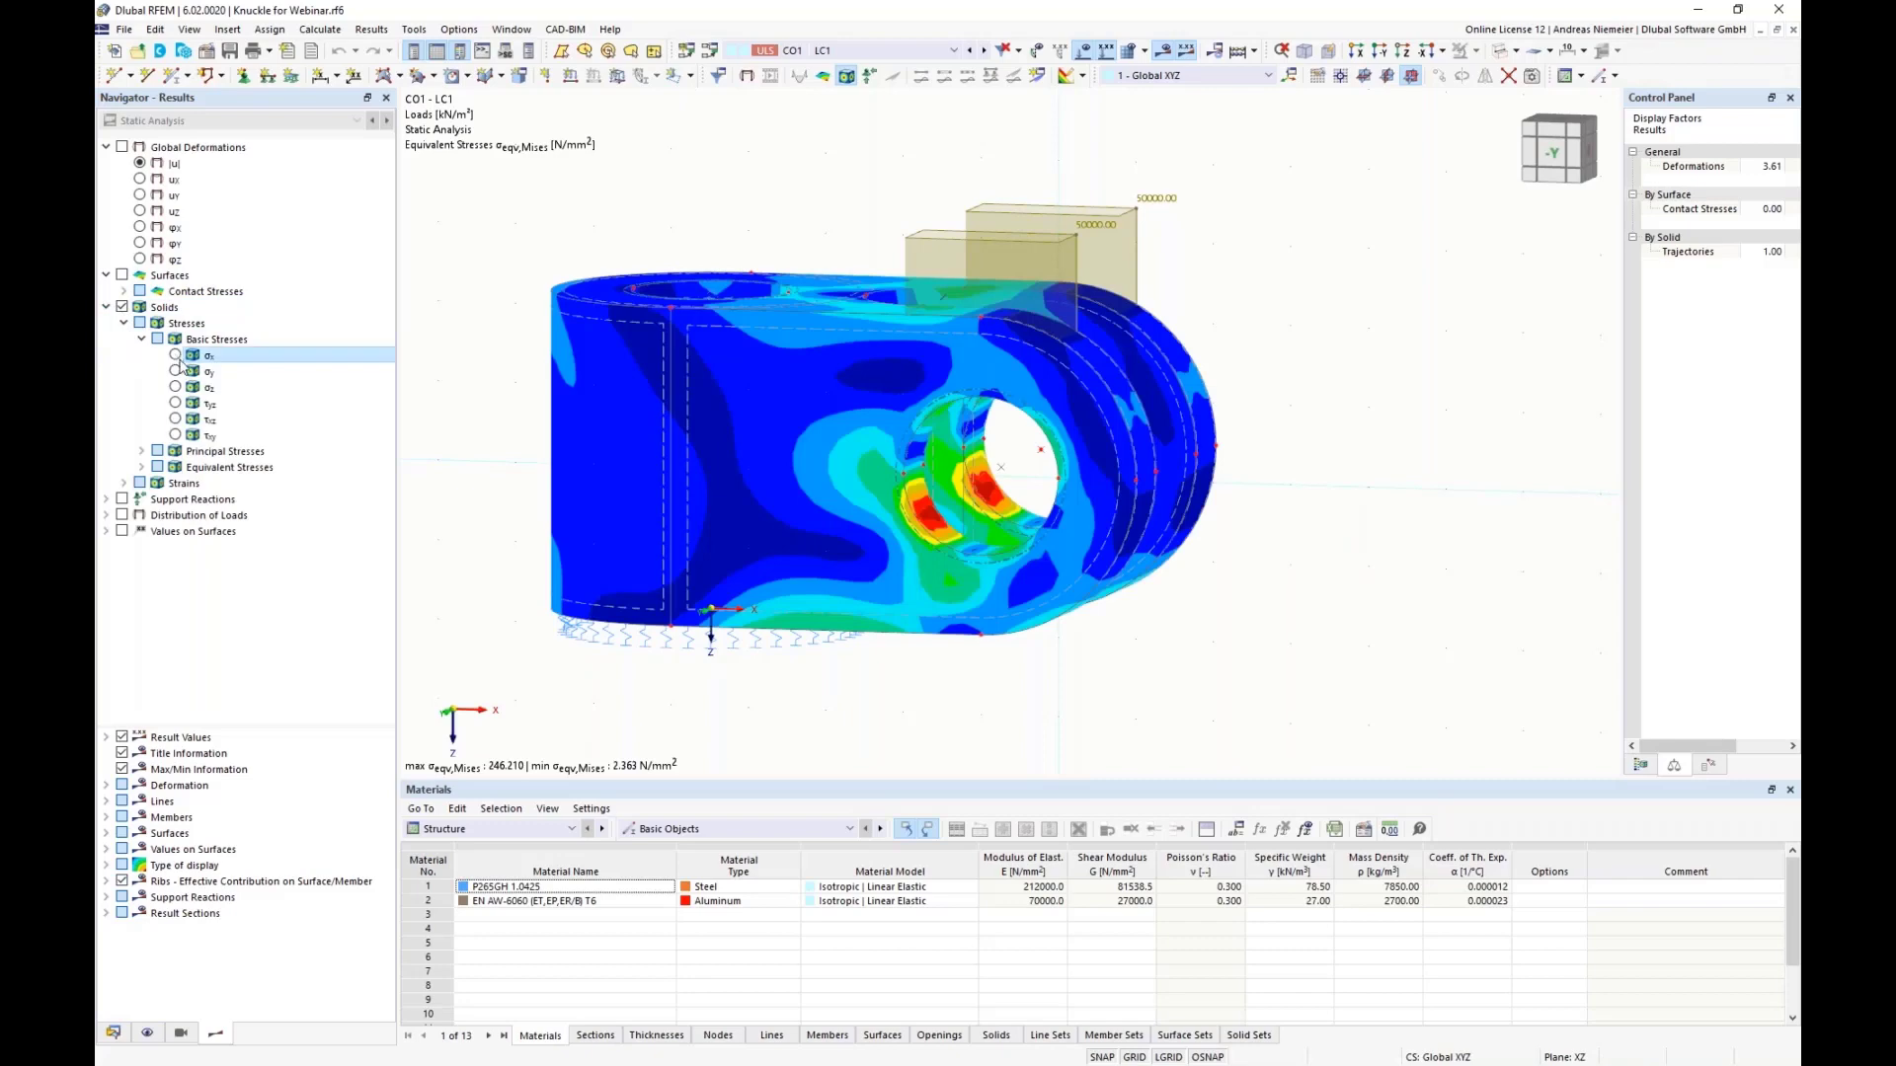
pyautogui.click(175, 355)
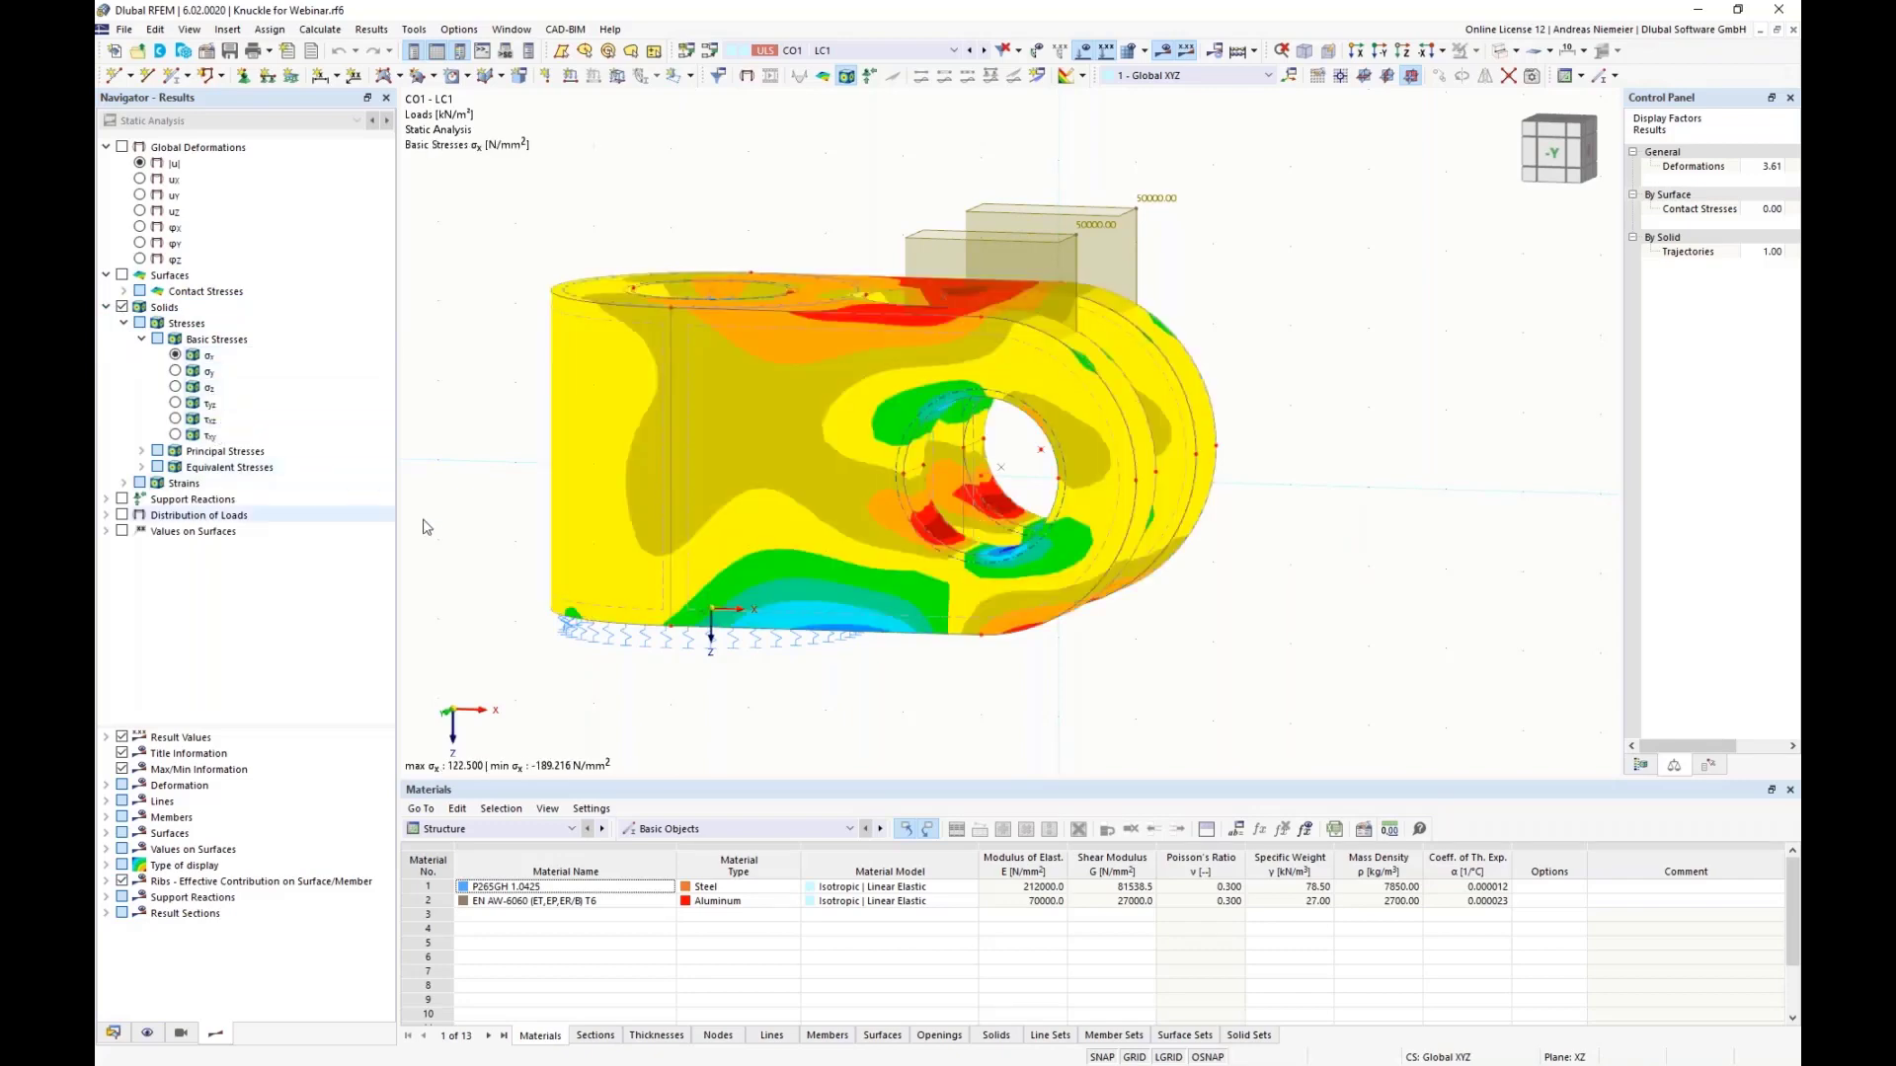
pyautogui.keyDown('ctrl'); pyautogui.moveTo(504, 410); pyautogui.dragTo(900, 585, button='middle'); pyautogui.keyUp('ctrl')
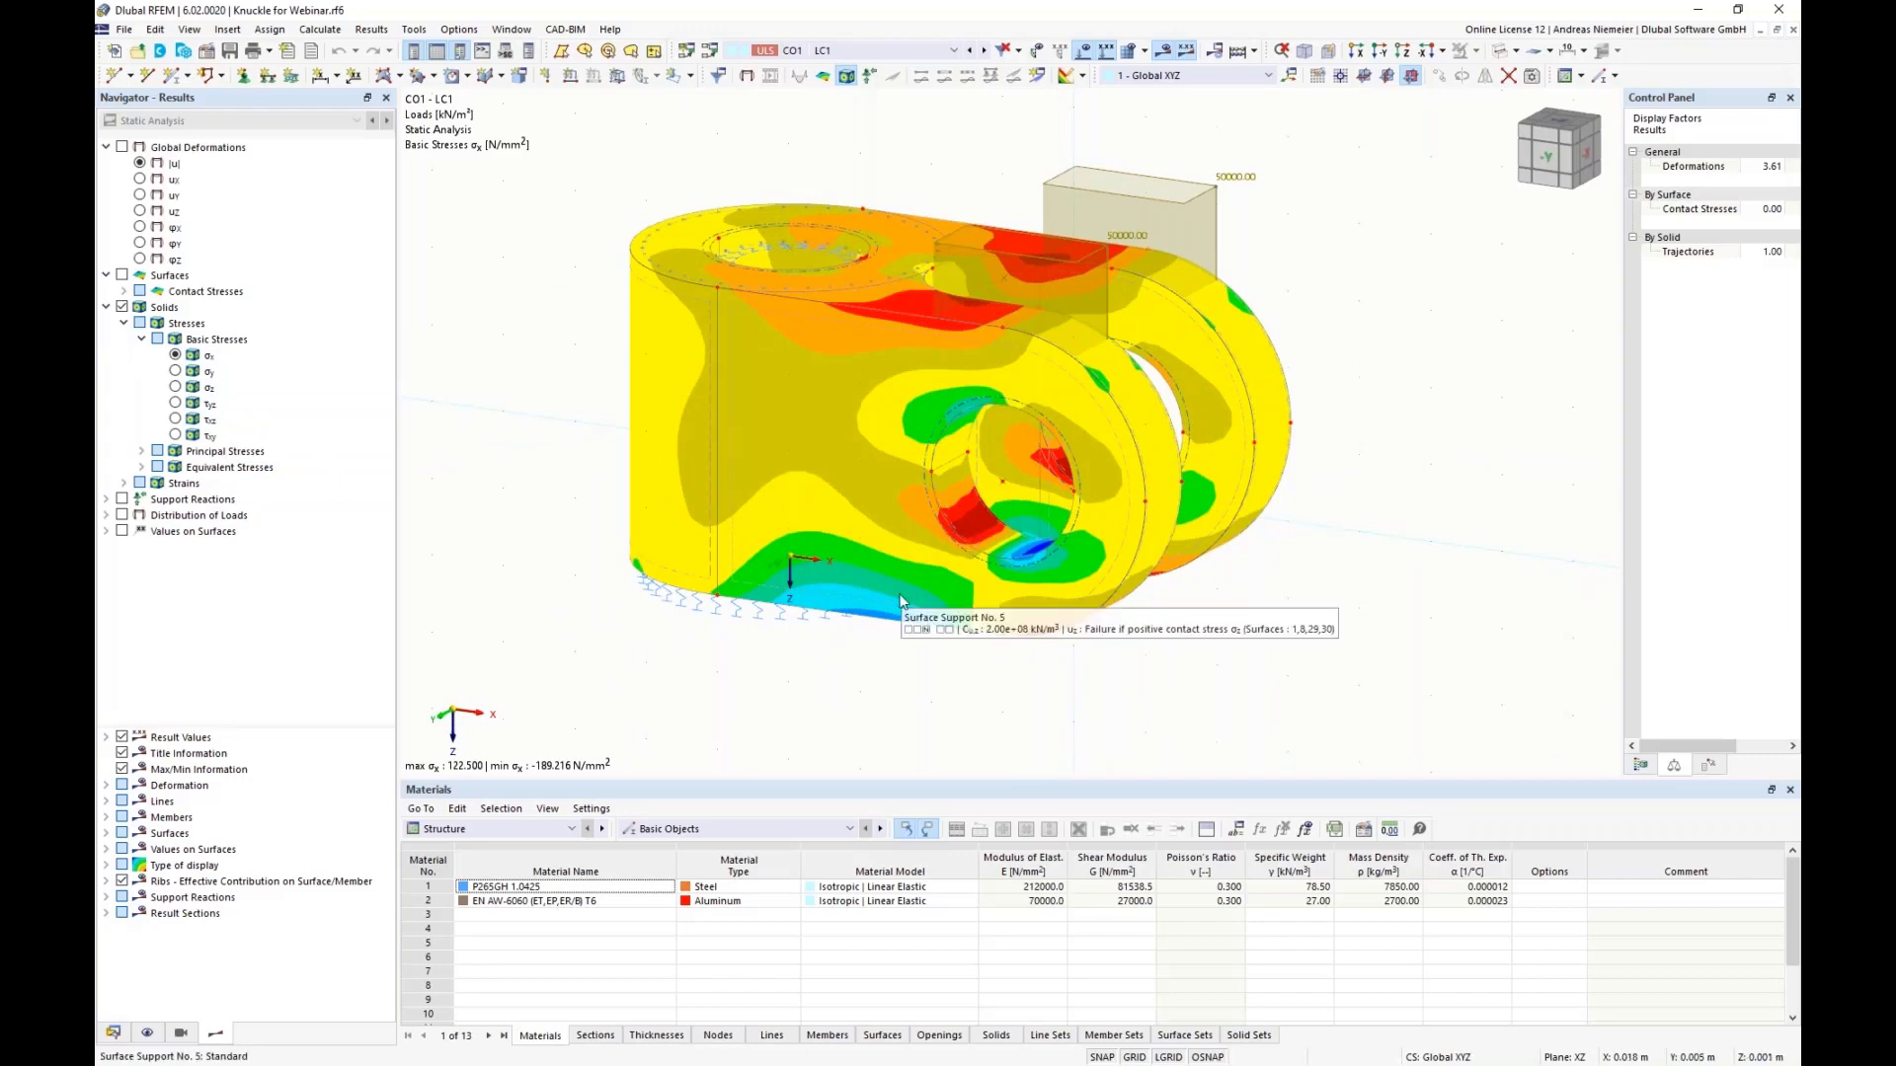
pyautogui.click(123, 483)
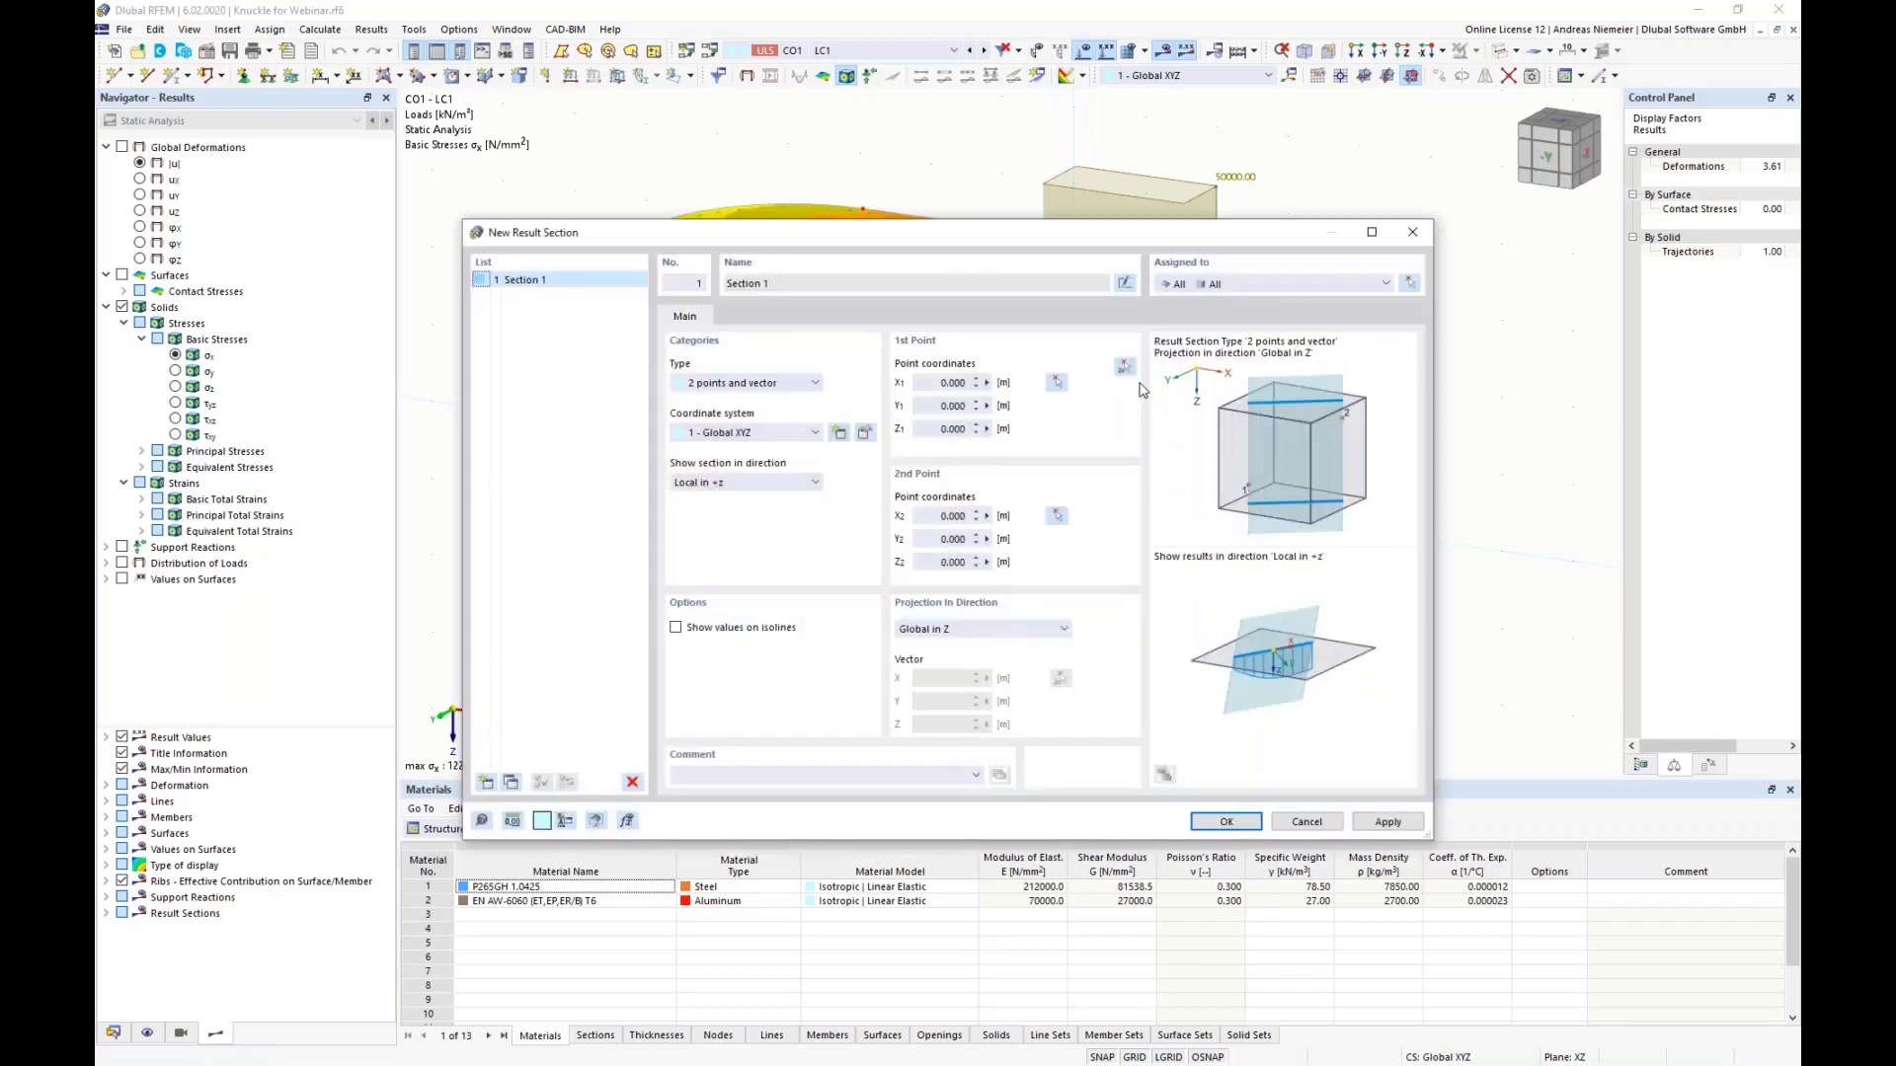
# Step: Create a result section through points (0.060, 0.020, -0.020) and (0.060, -0.020, -0.020) m, projected in the Global X direction
pyautogui.click(1124, 367)
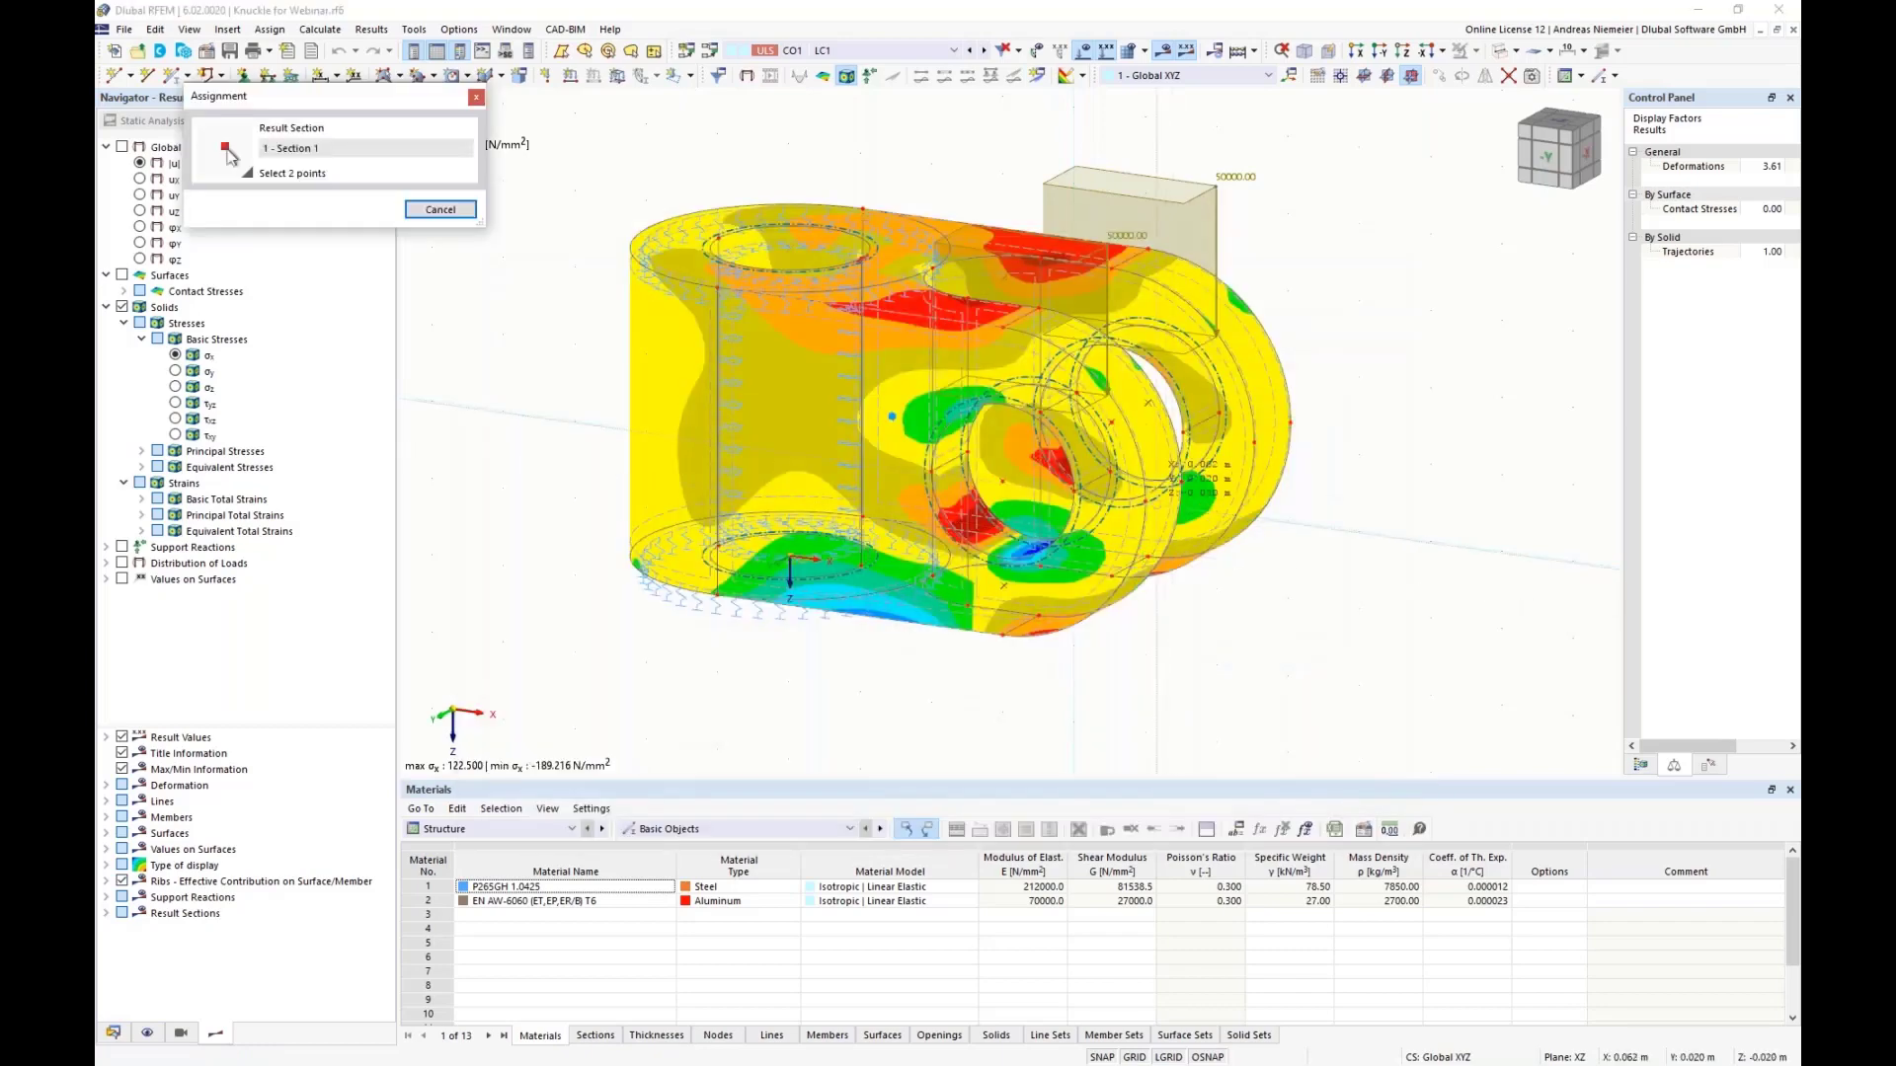
pyautogui.click(1149, 402)
pyautogui.click(1361, 383)
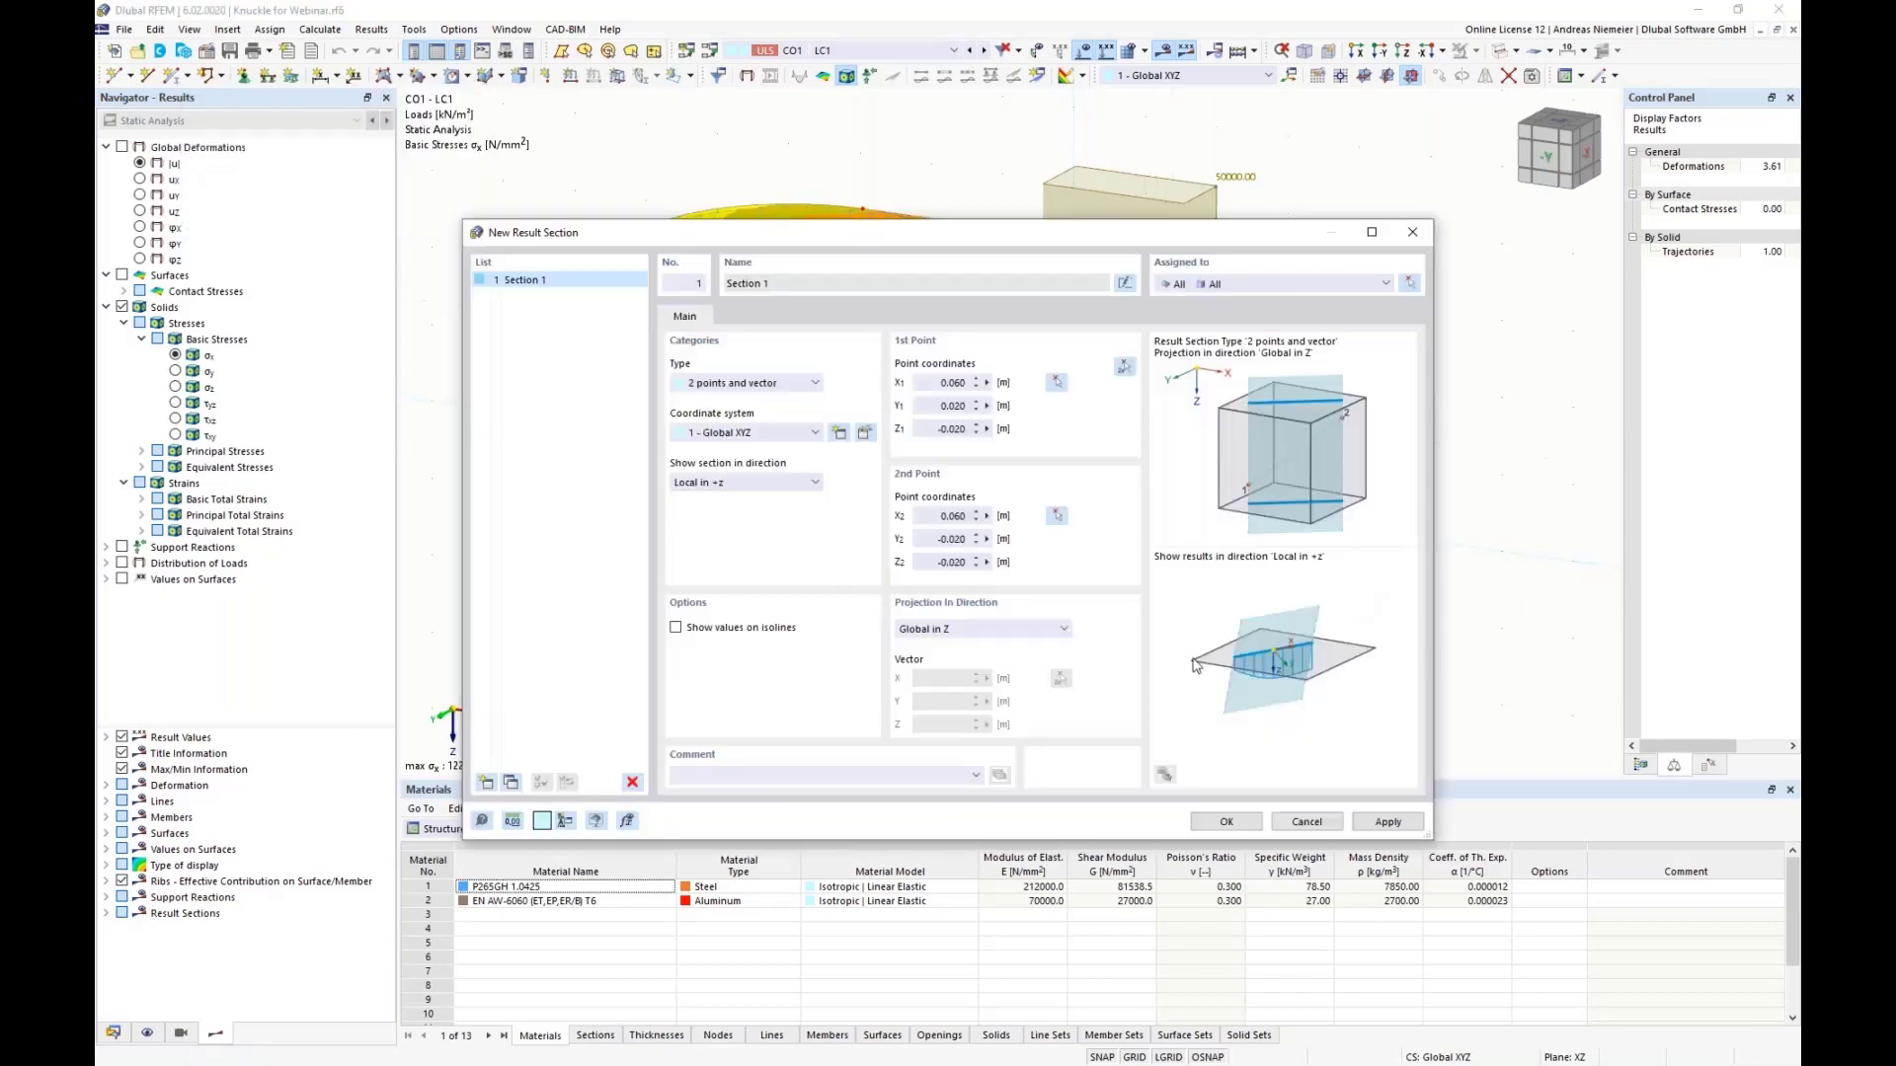
pyautogui.click(990, 631)
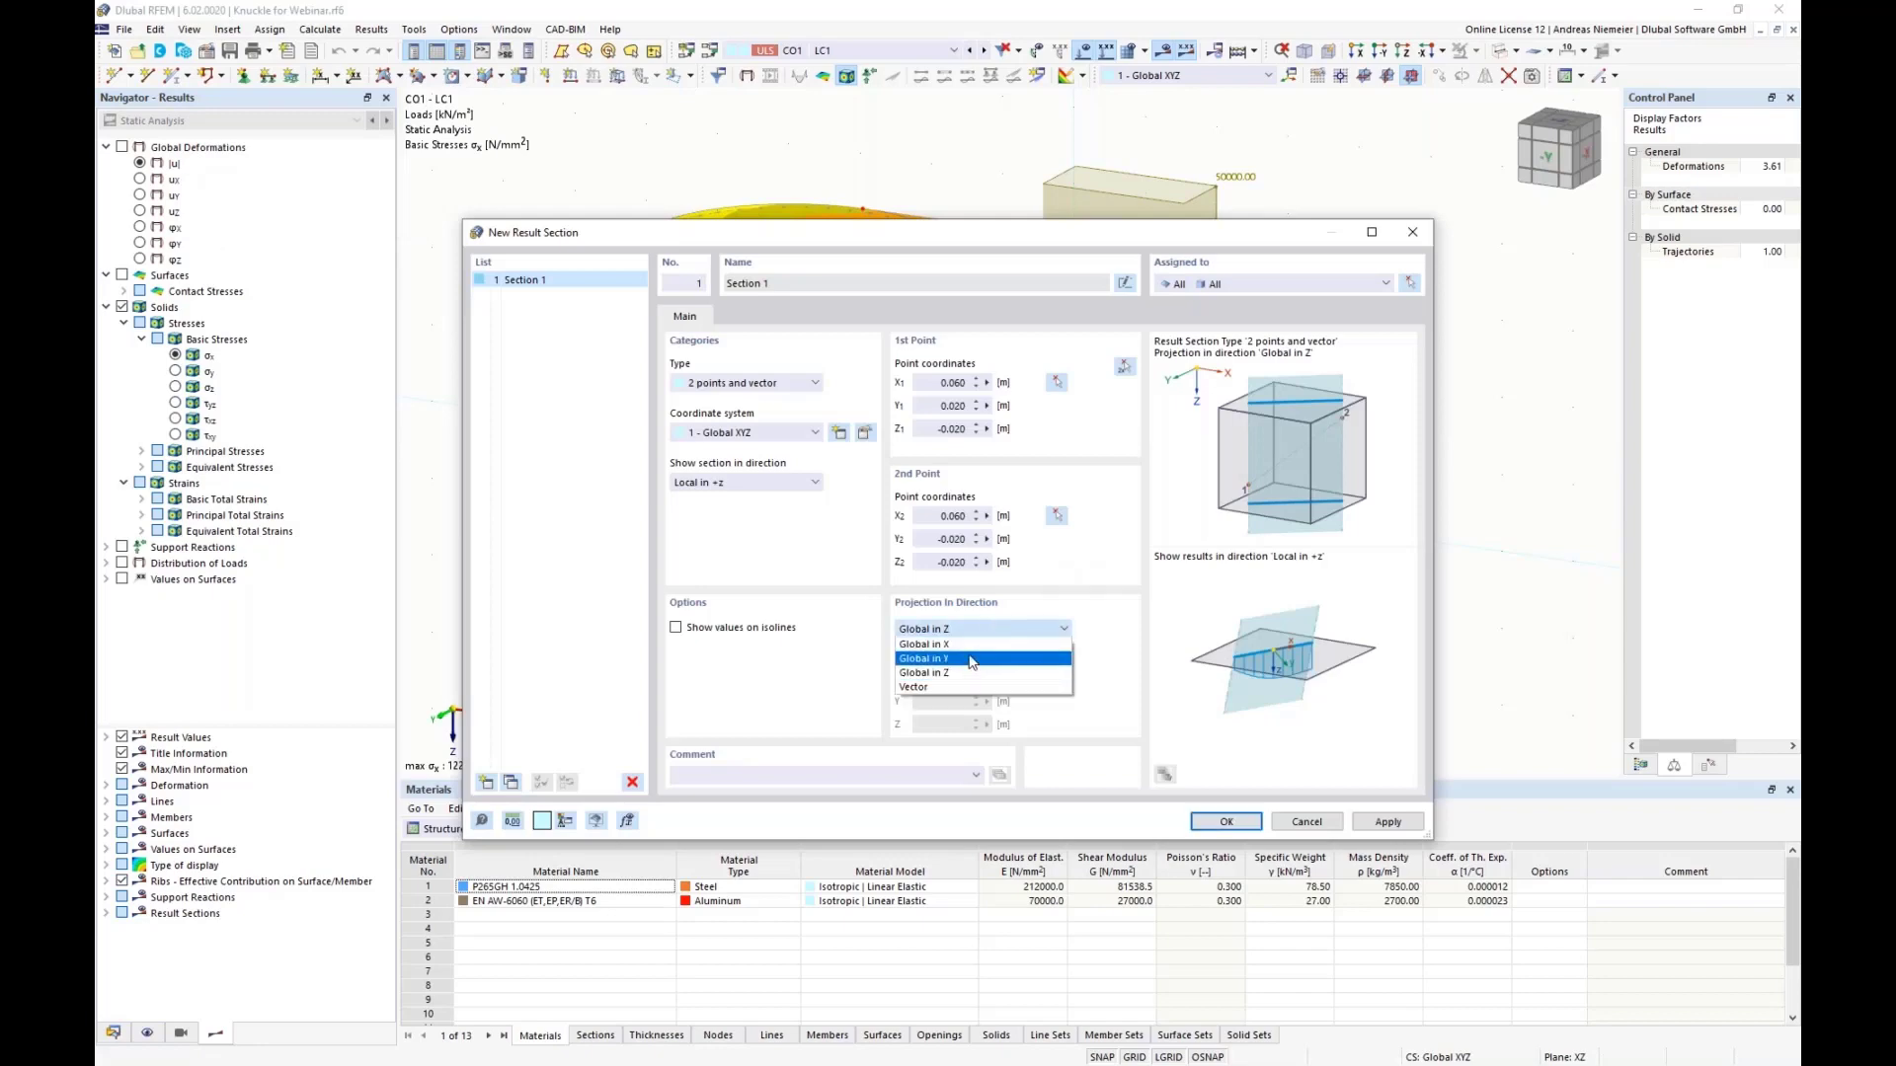
pyautogui.click(963, 644)
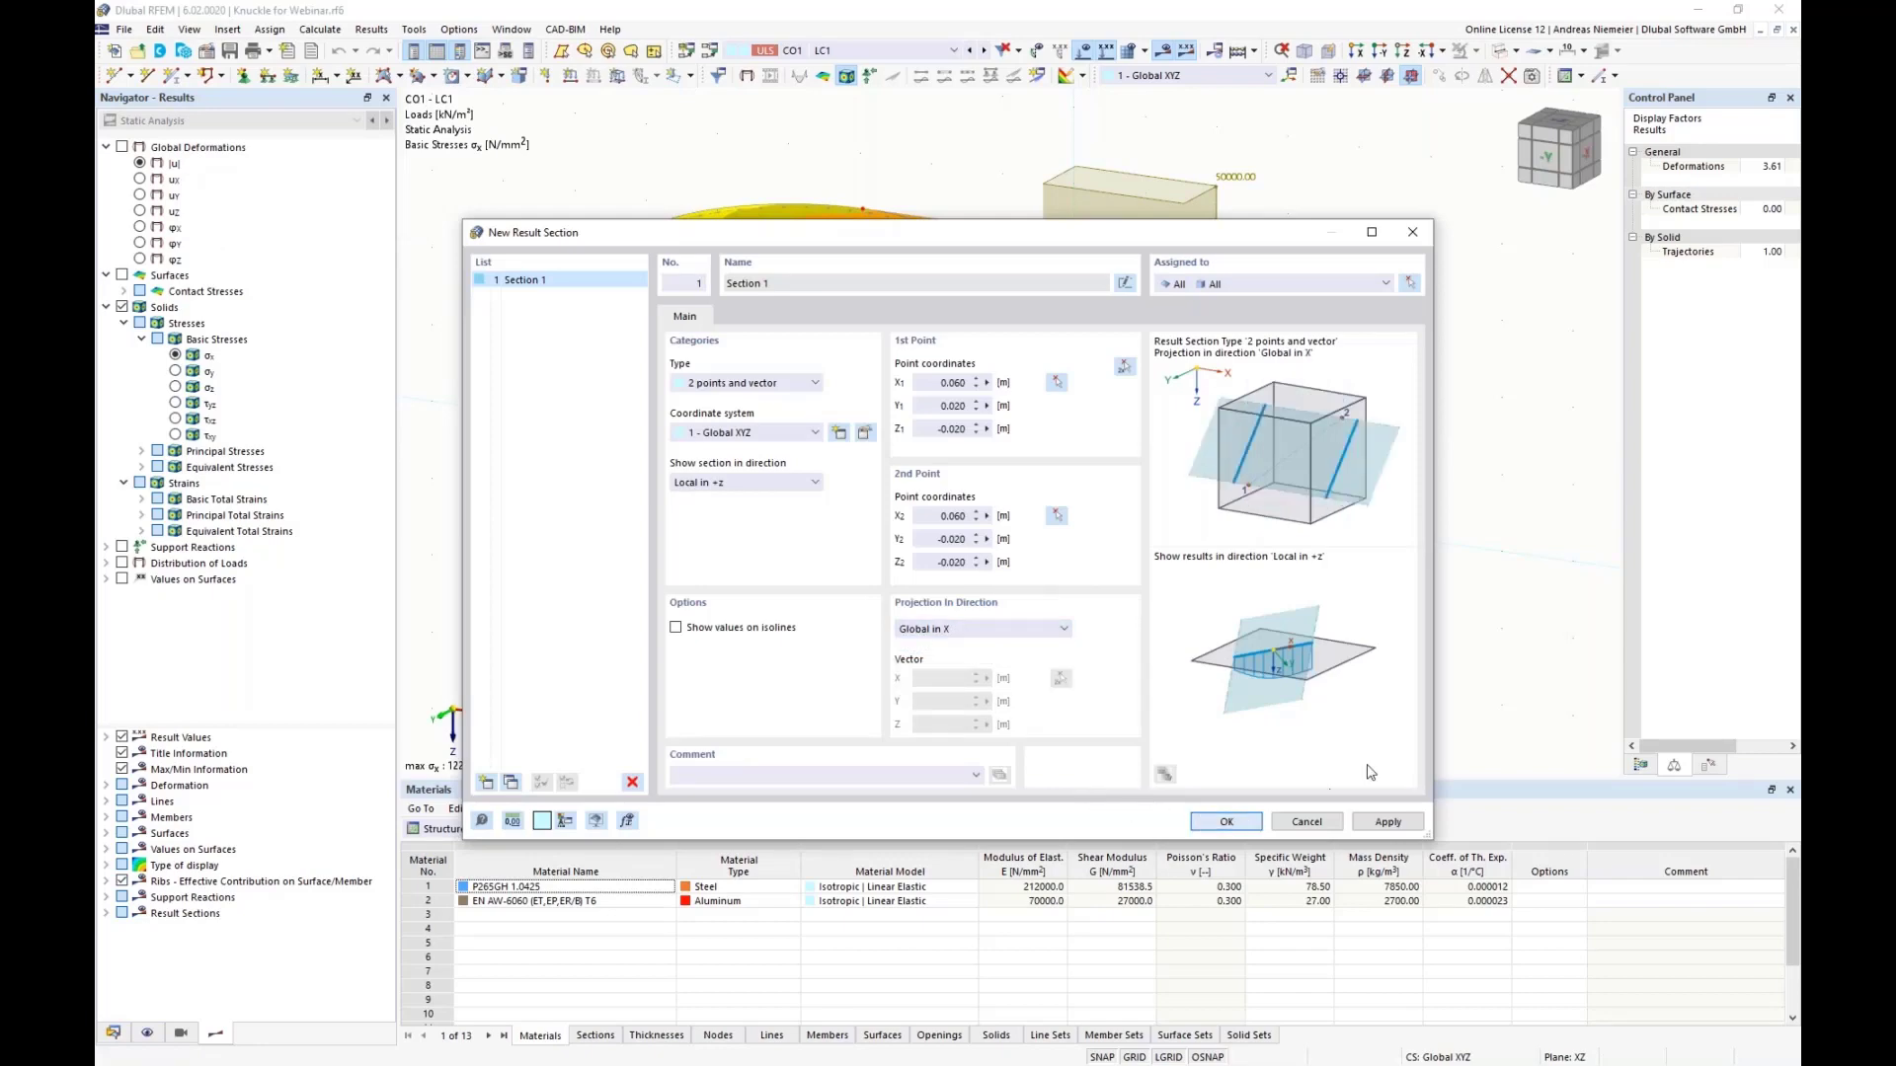
pyautogui.click(1225, 821)
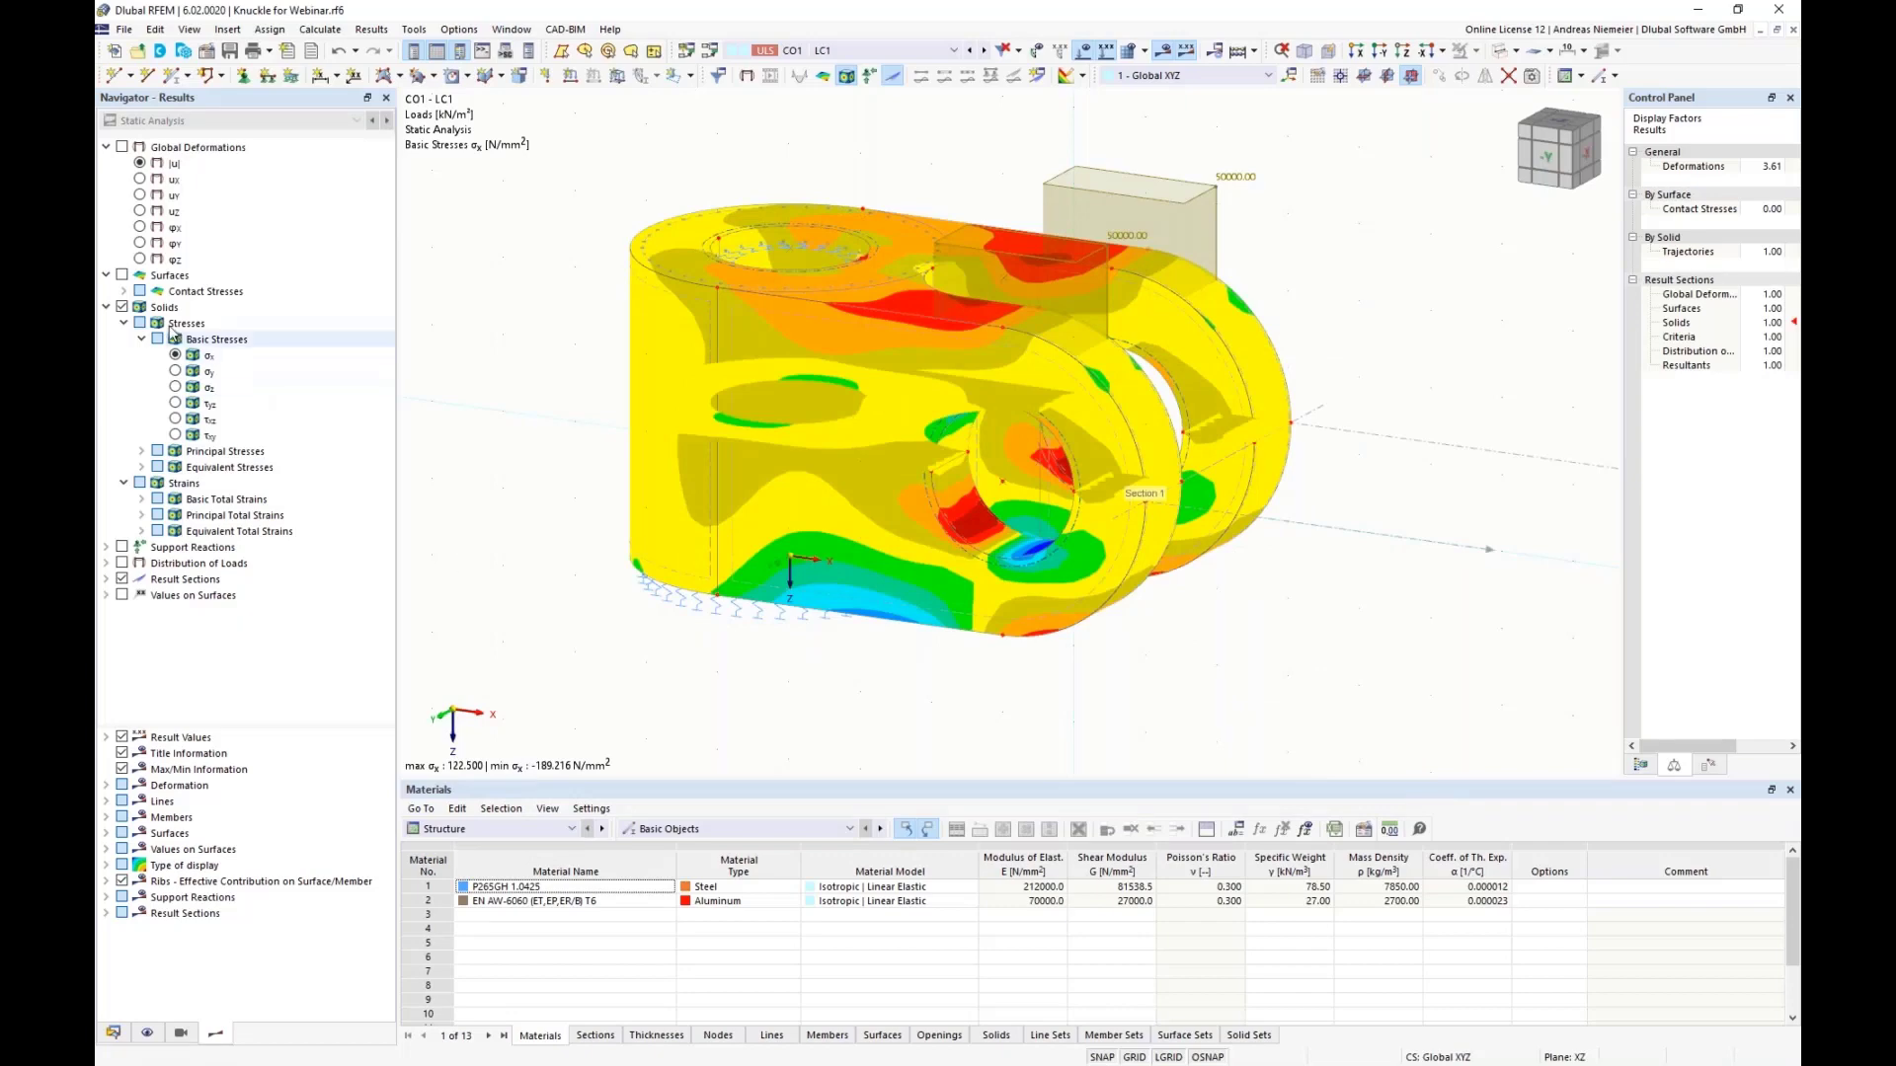
# Step: Turn off the solid results to display only the result section, and switch to load combination CO2
pyautogui.click(122, 307)
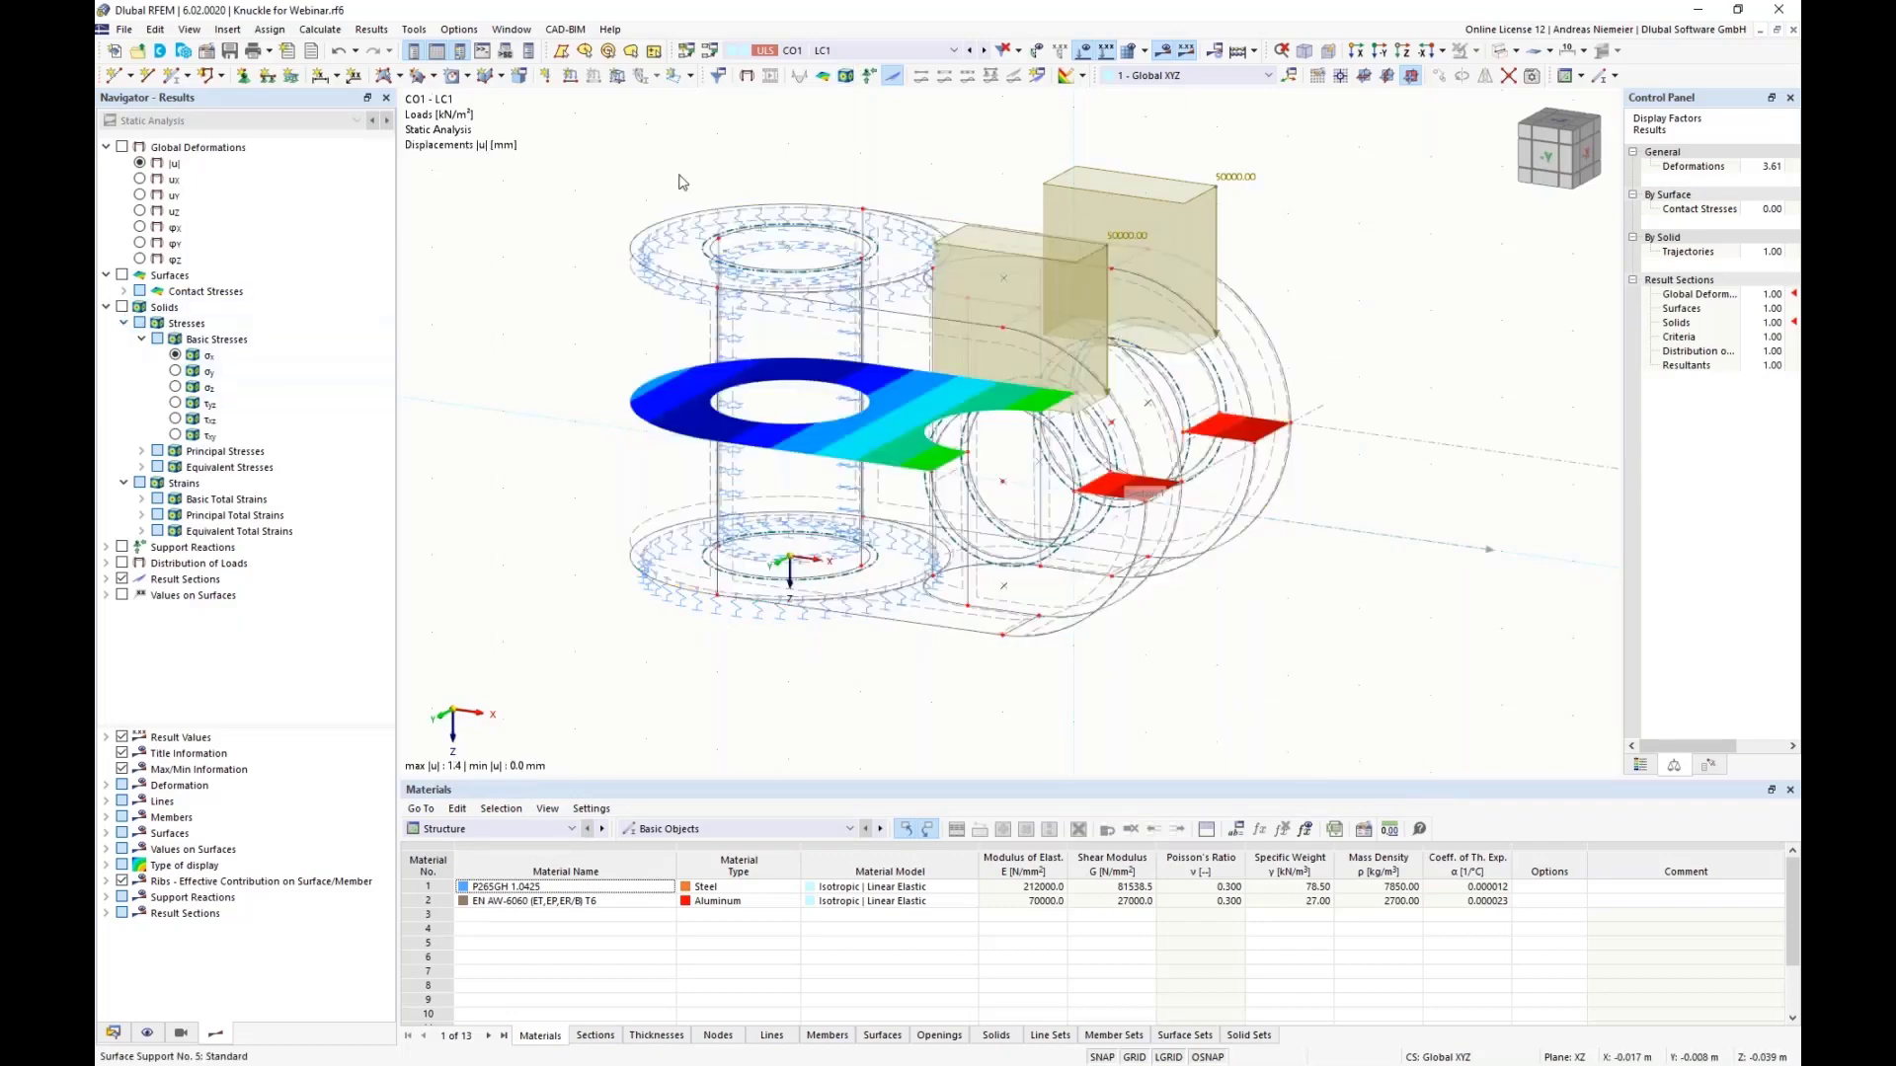
pyautogui.keyDown('ctrl'); pyautogui.moveTo(656, 182); pyautogui.dragTo(576, 254, button='middle'); pyautogui.keyUp('ctrl')
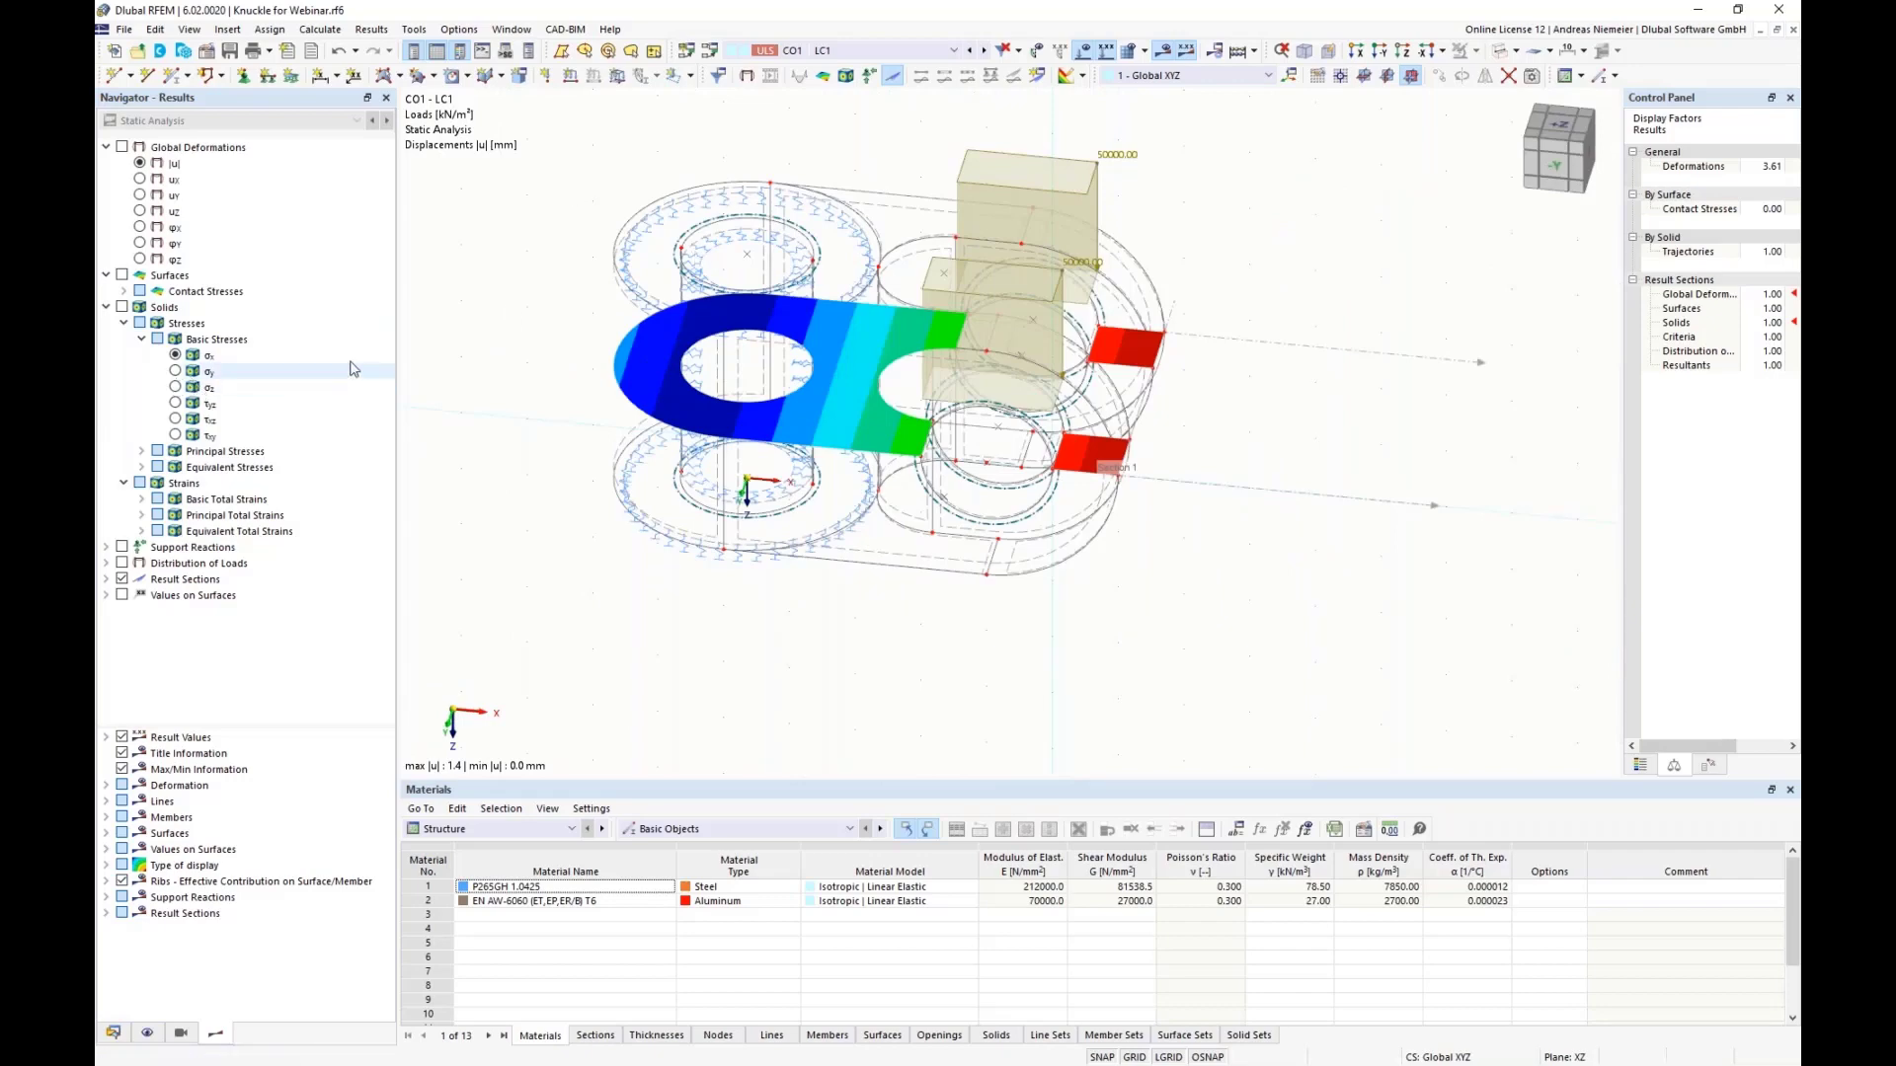
pyautogui.click(793, 59)
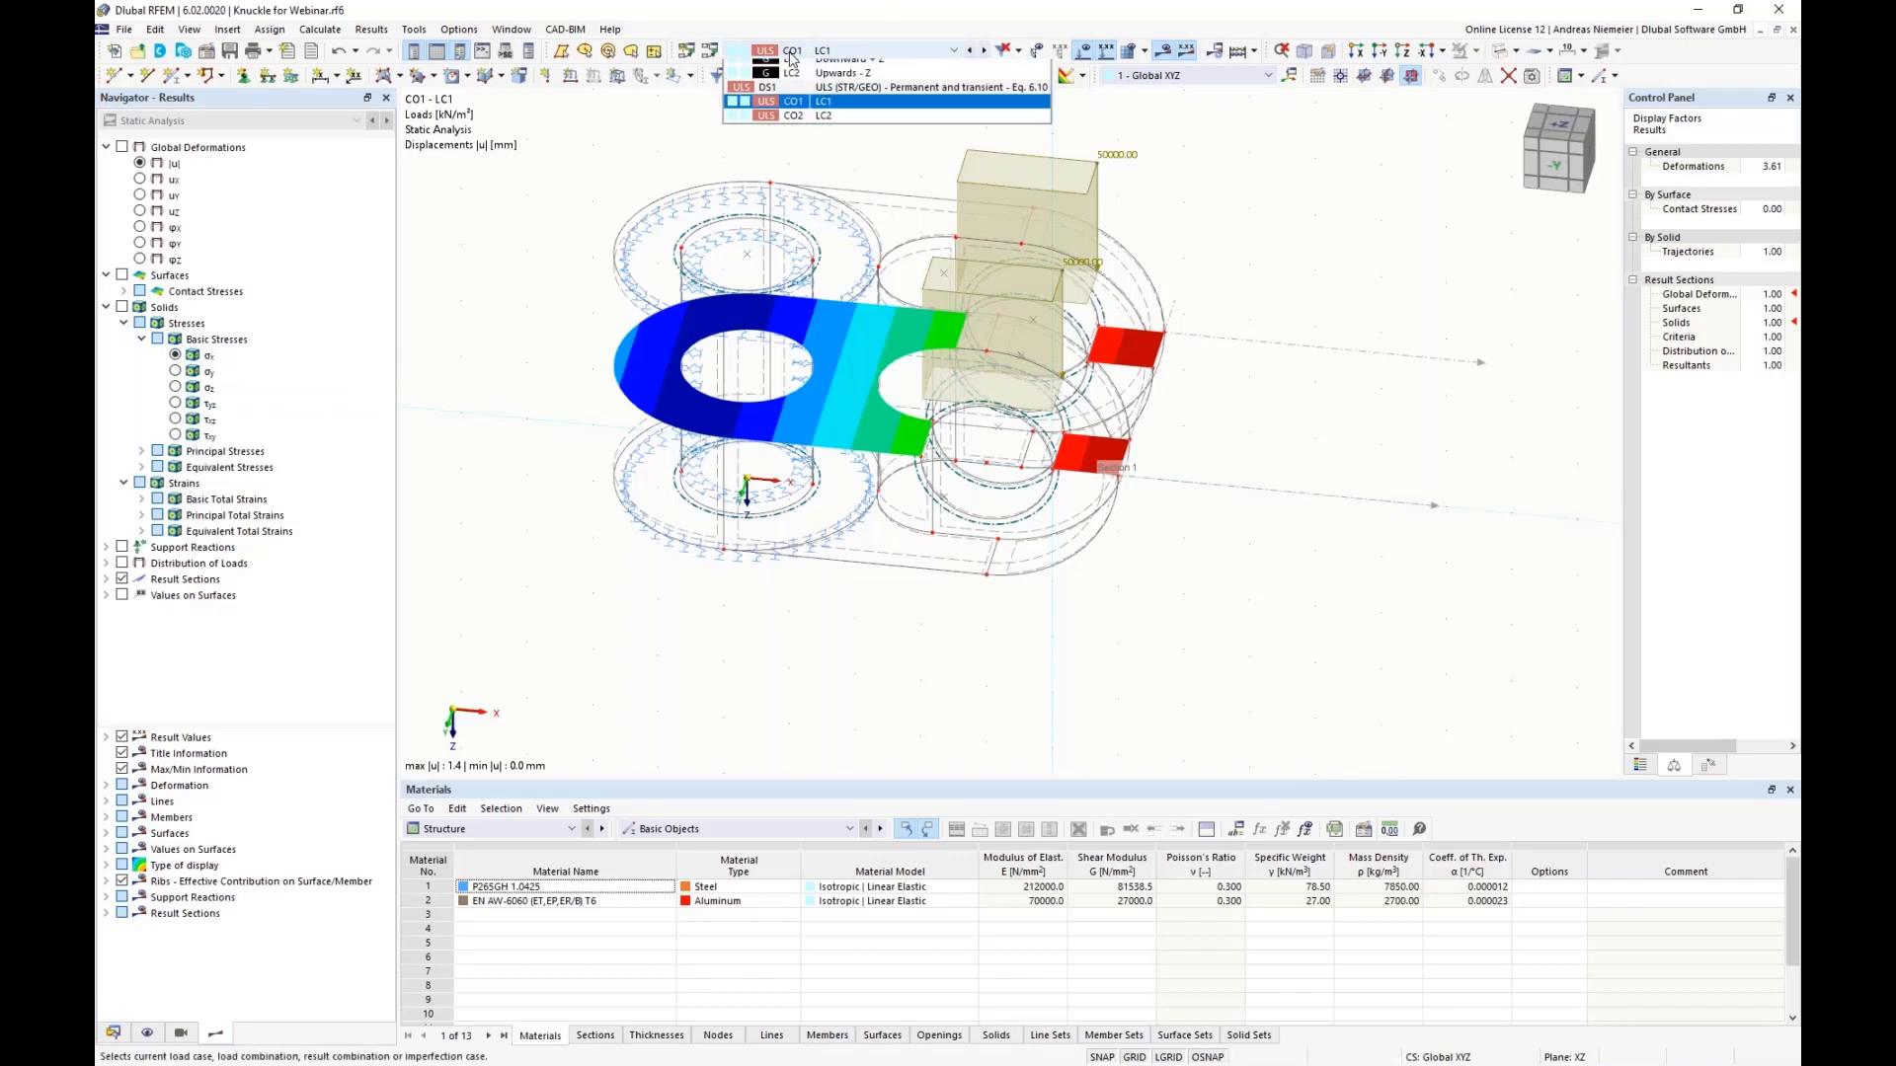
pyautogui.click(793, 125)
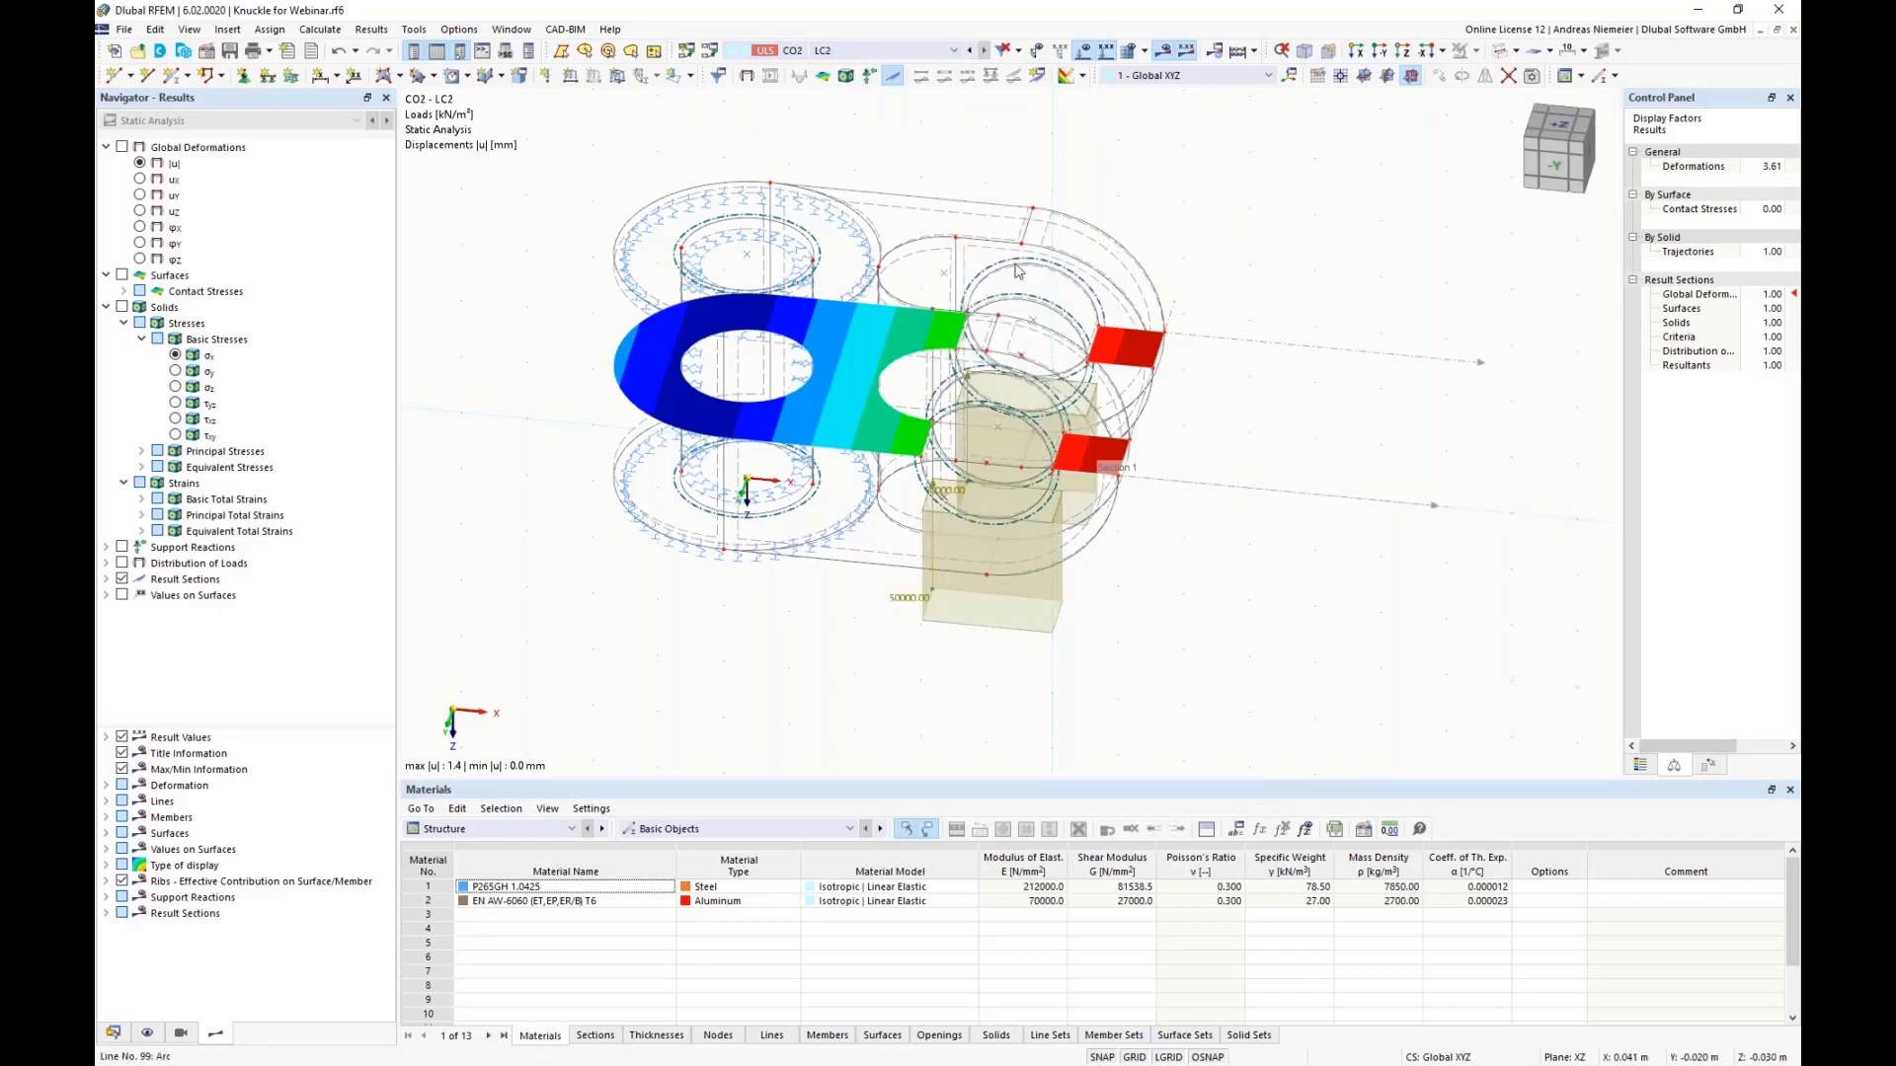
# Step: Check in the model's base data which add-ons are activated, including Stress-Strain Analysis, and leave without changes
pyautogui.click(206, 51)
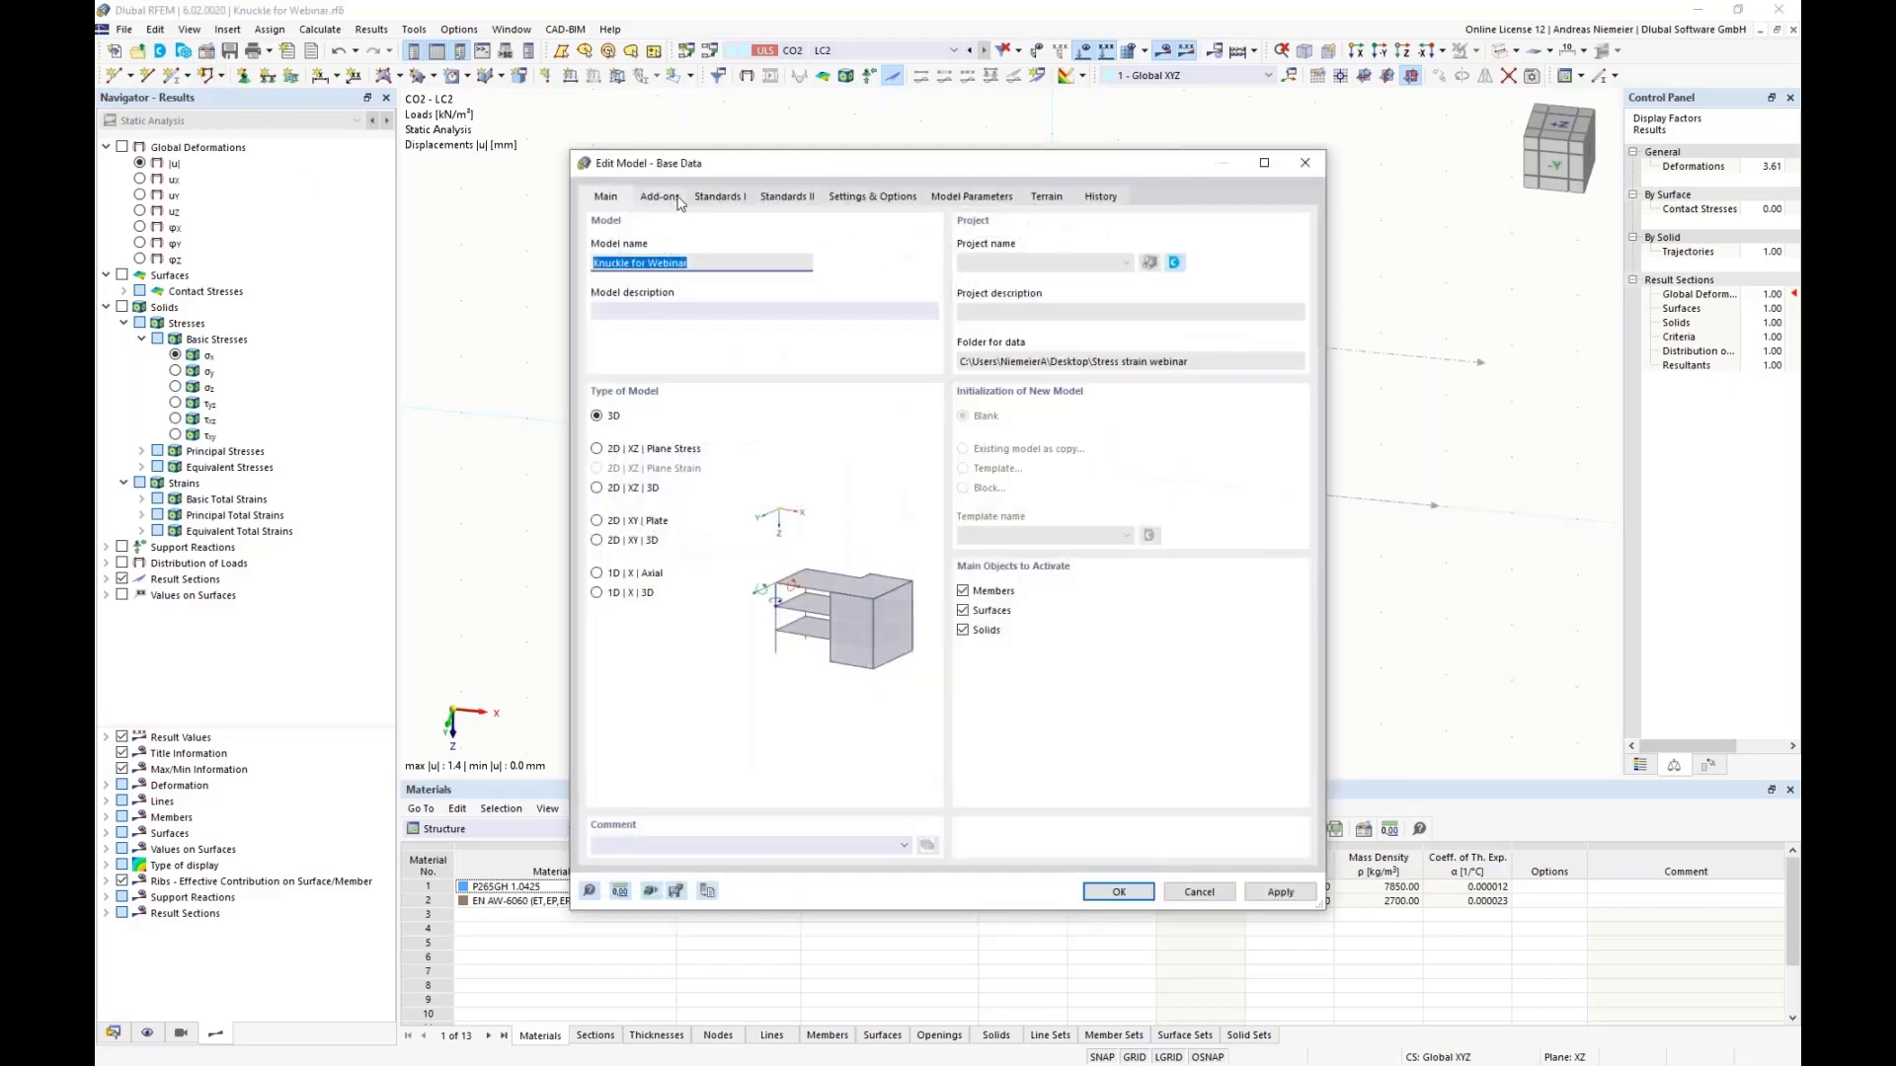
pyautogui.click(666, 196)
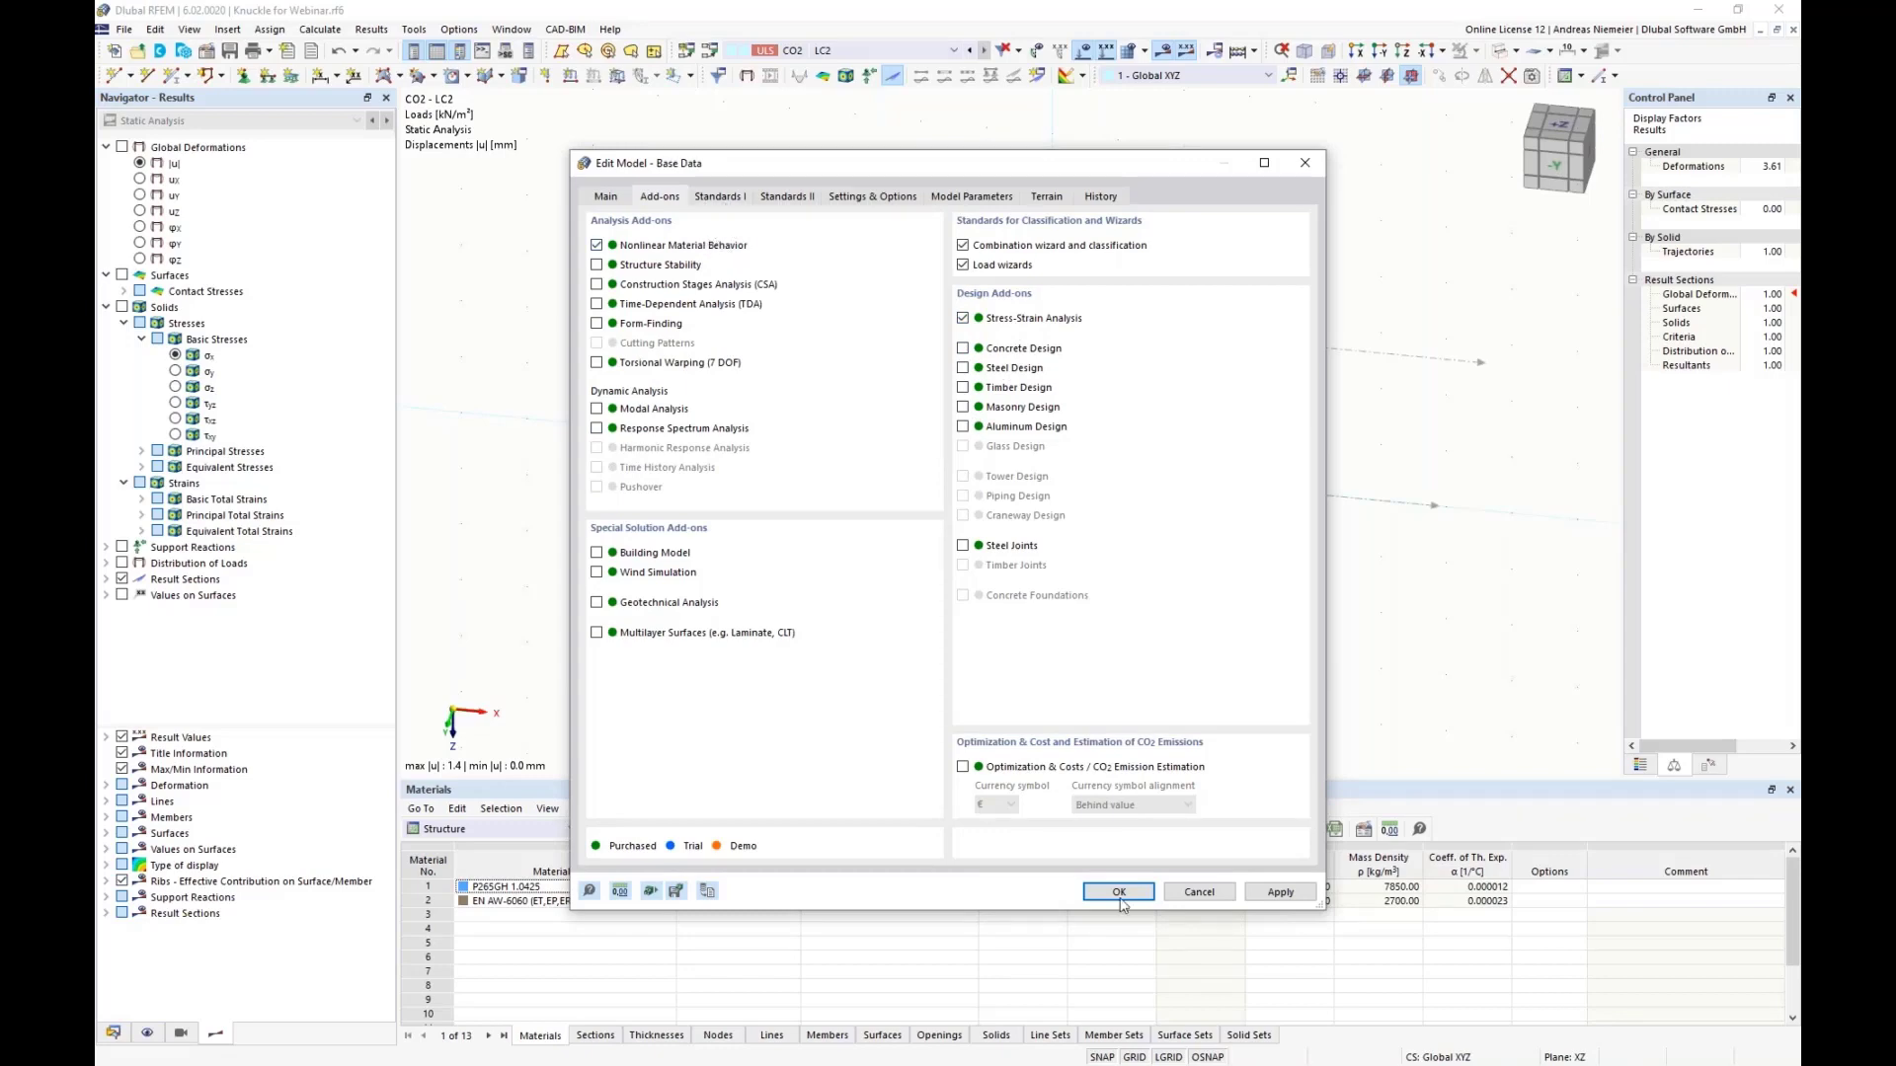
pyautogui.click(1207, 888)
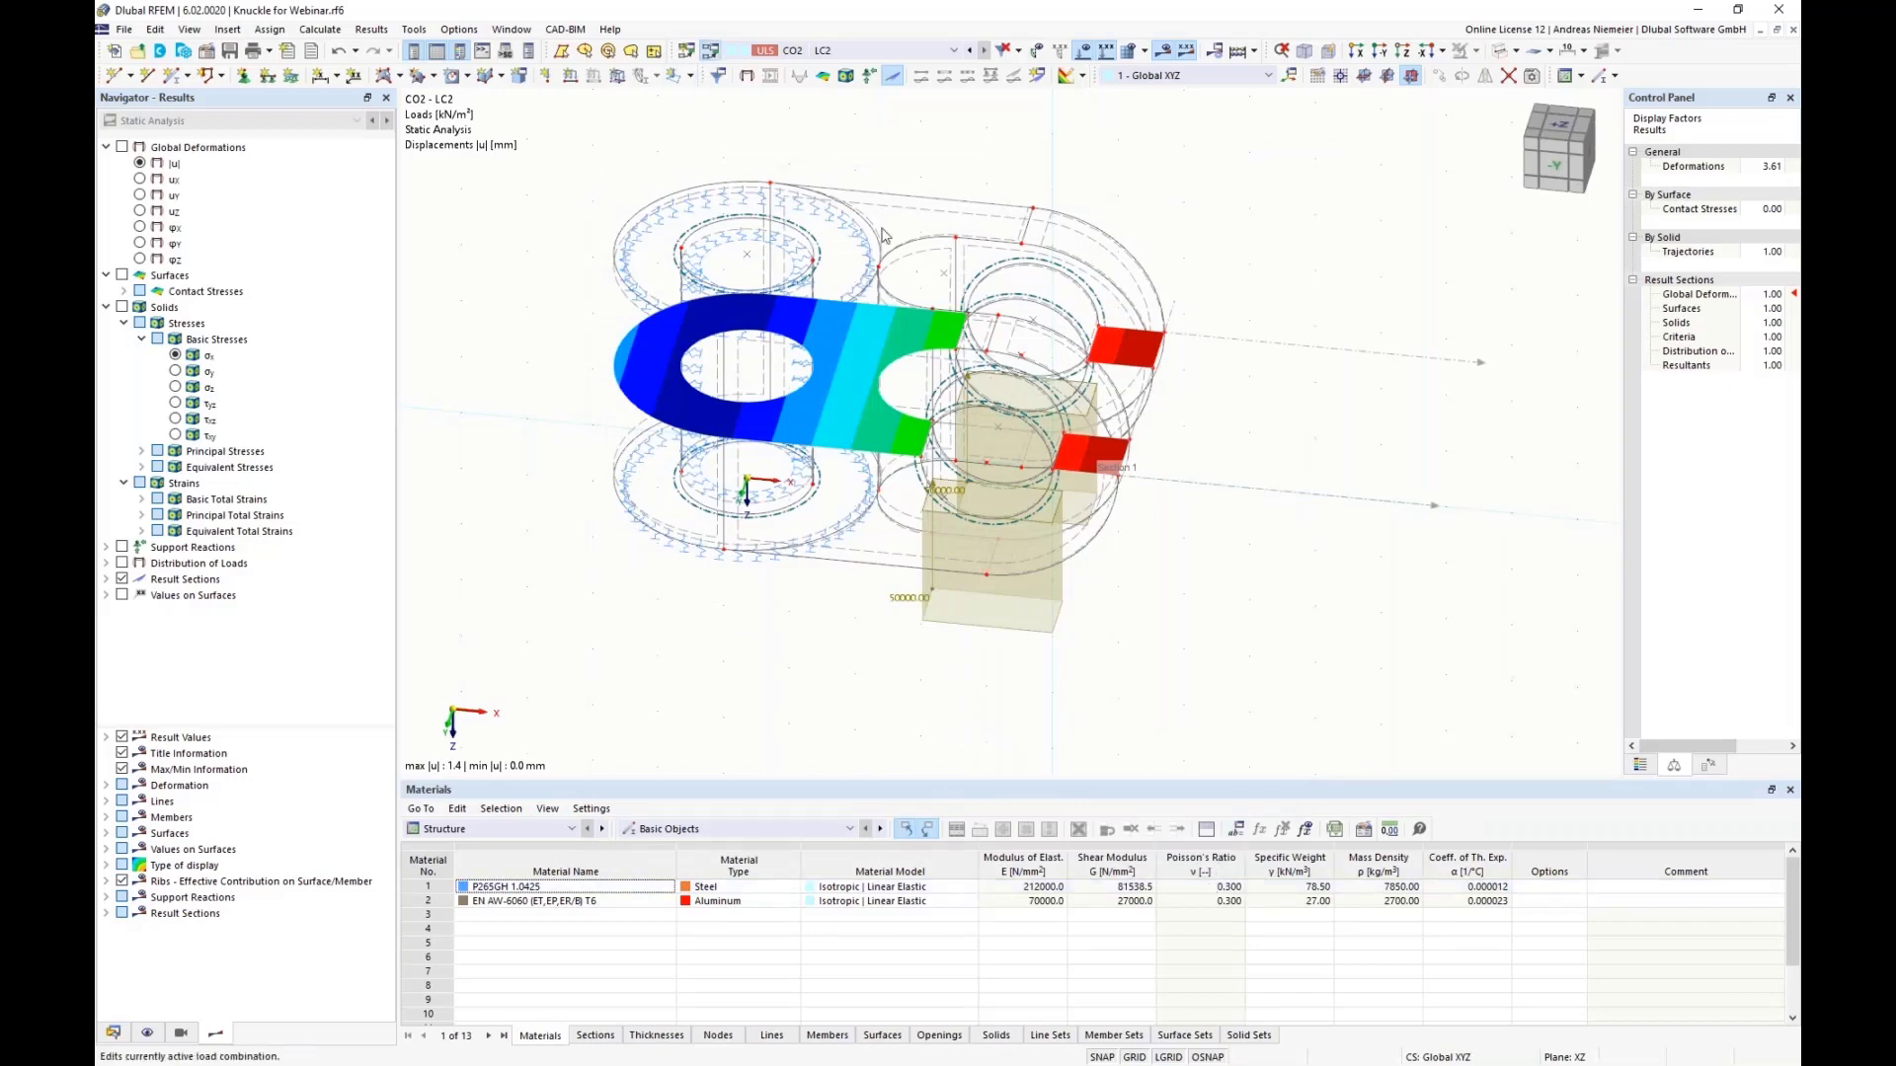
# Step: Review load combination CO2 and check whether design situation DS1 is activated for Stress-Strain Analysis
pyautogui.click(739, 51)
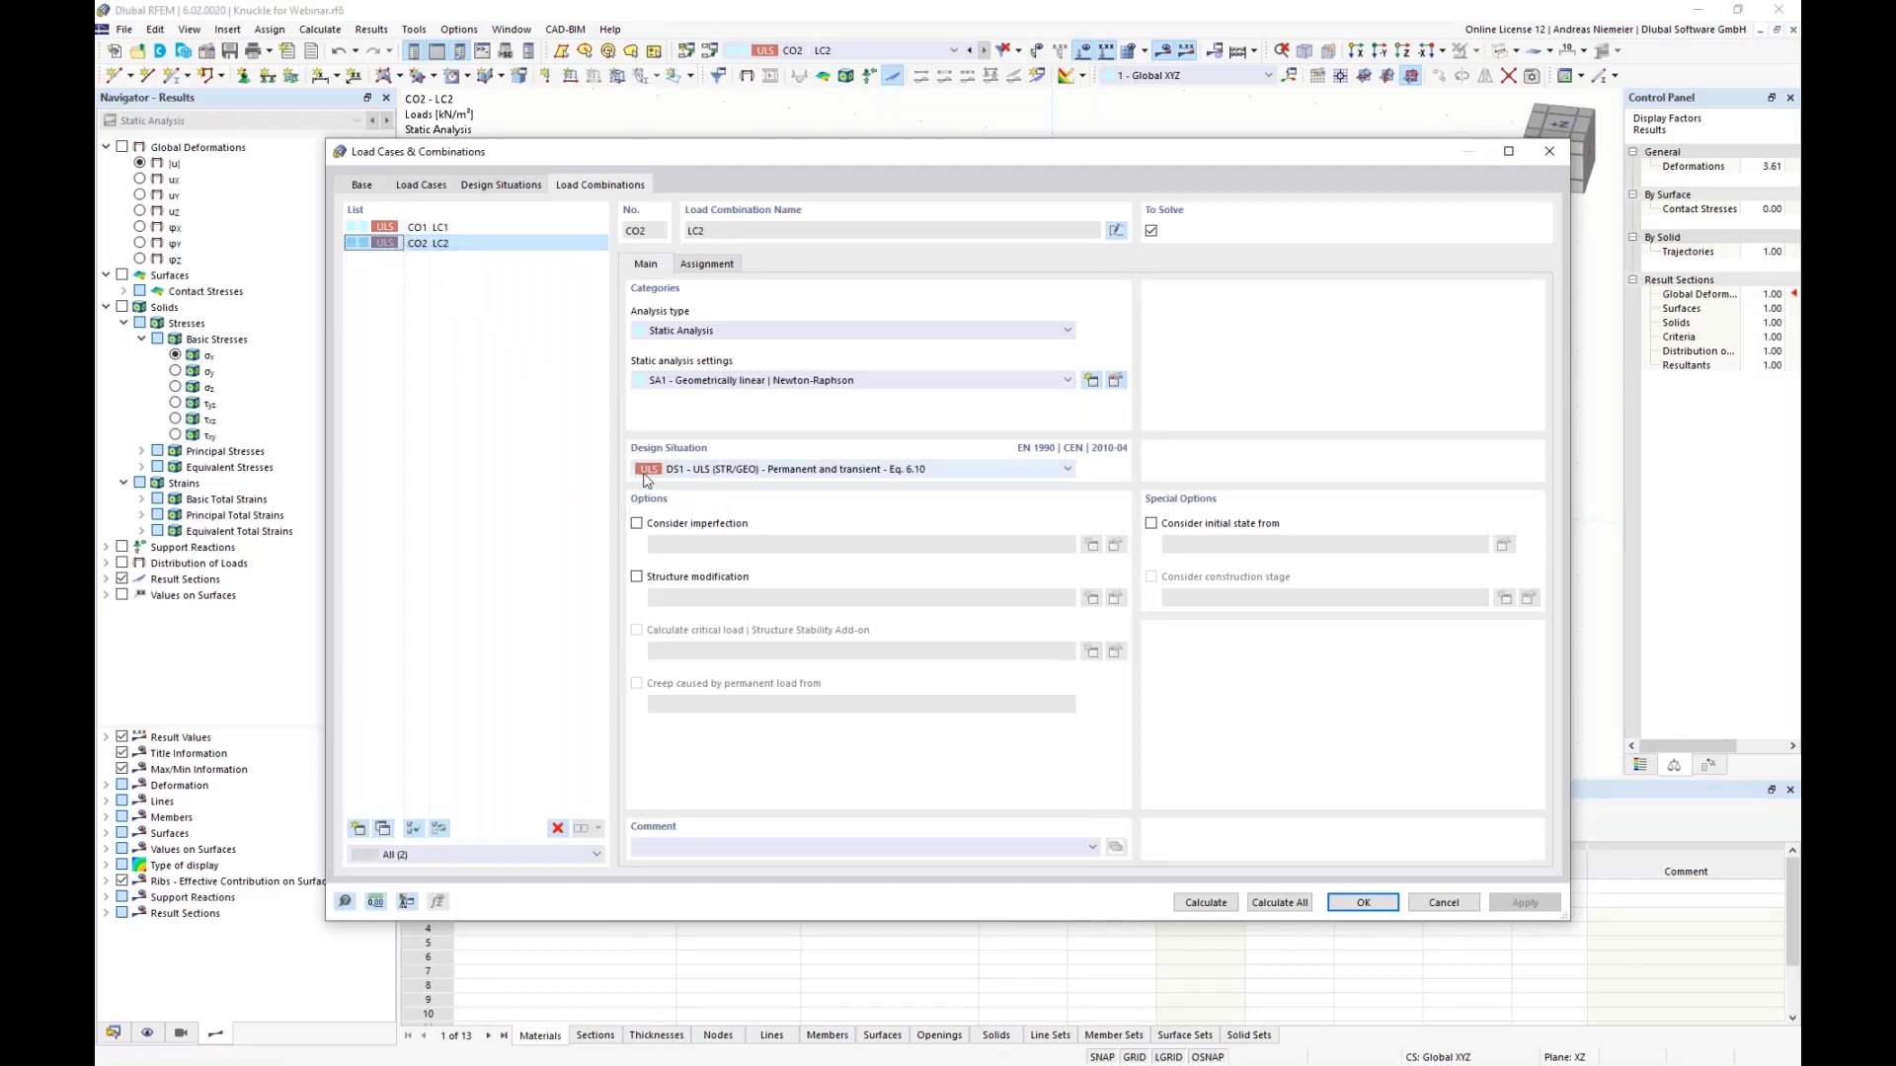
pyautogui.hotkey('ctrl', 'shift', 'Tab')
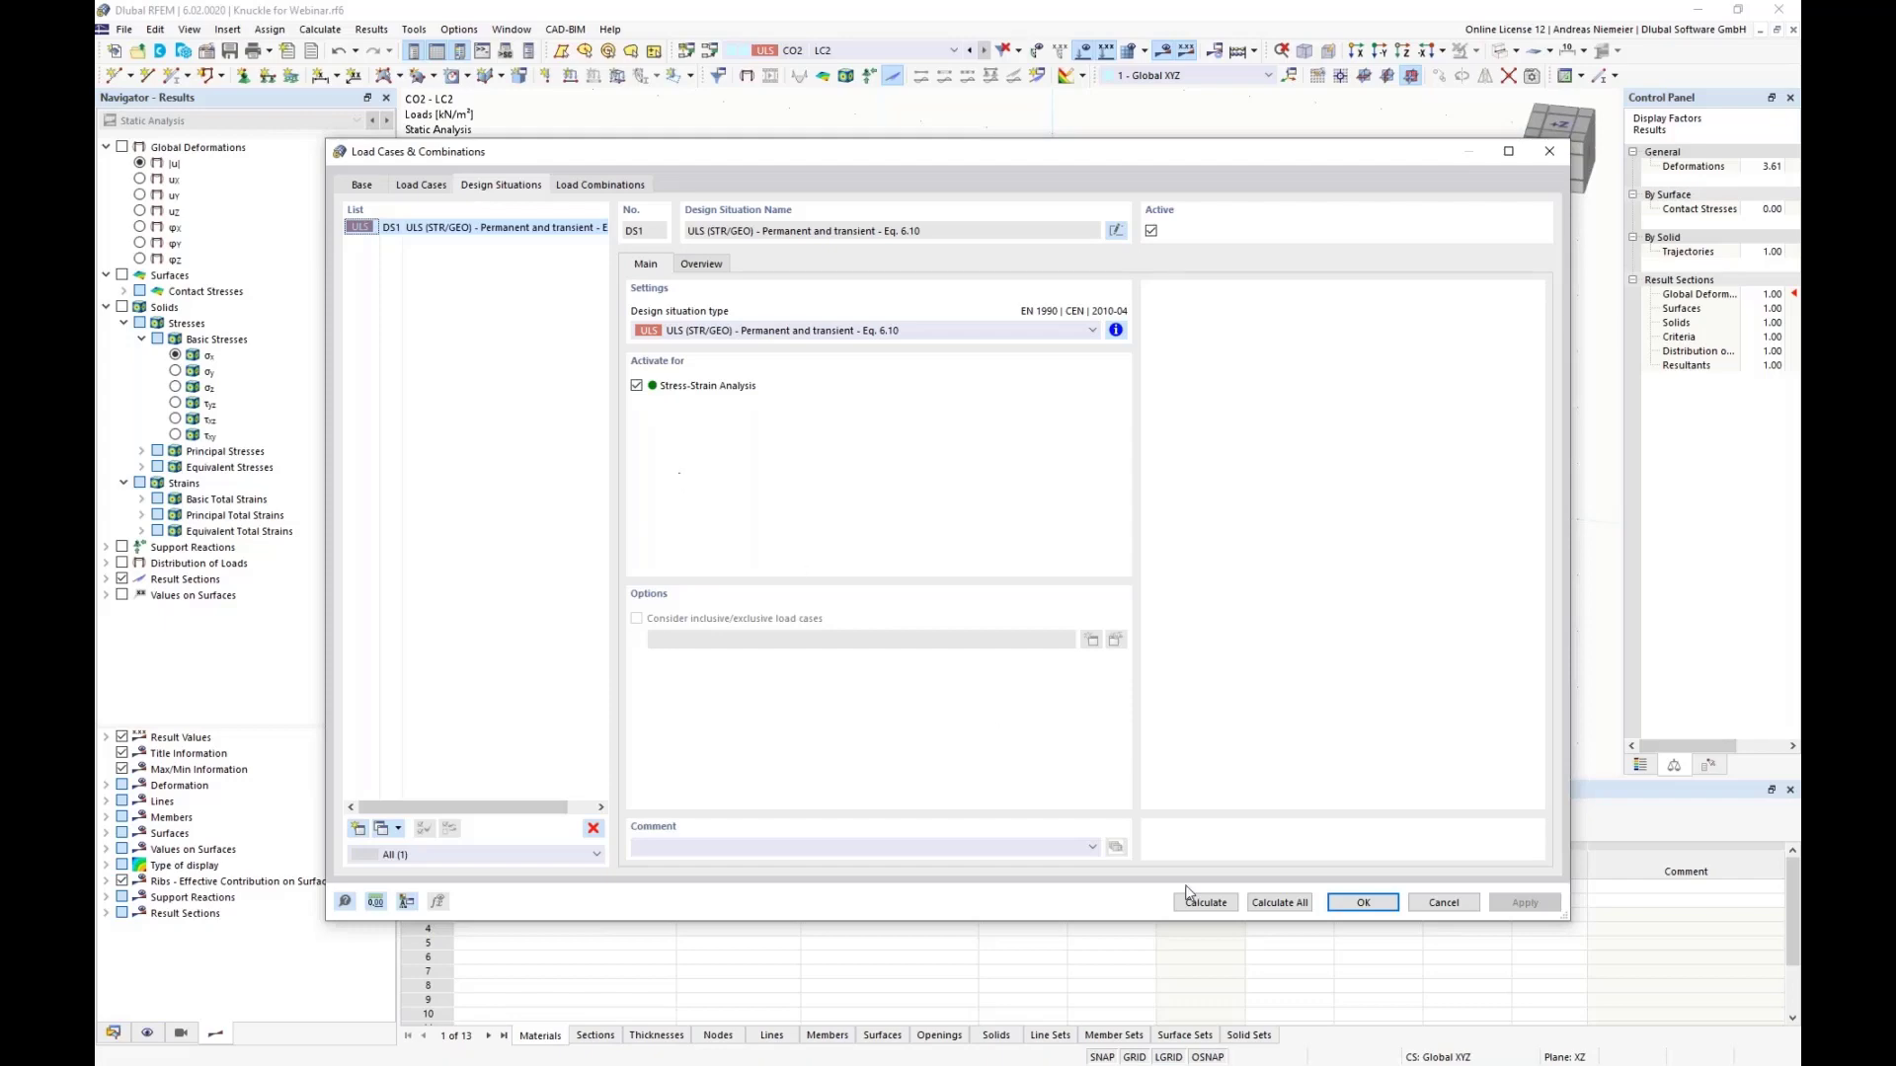
pyautogui.click(1377, 902)
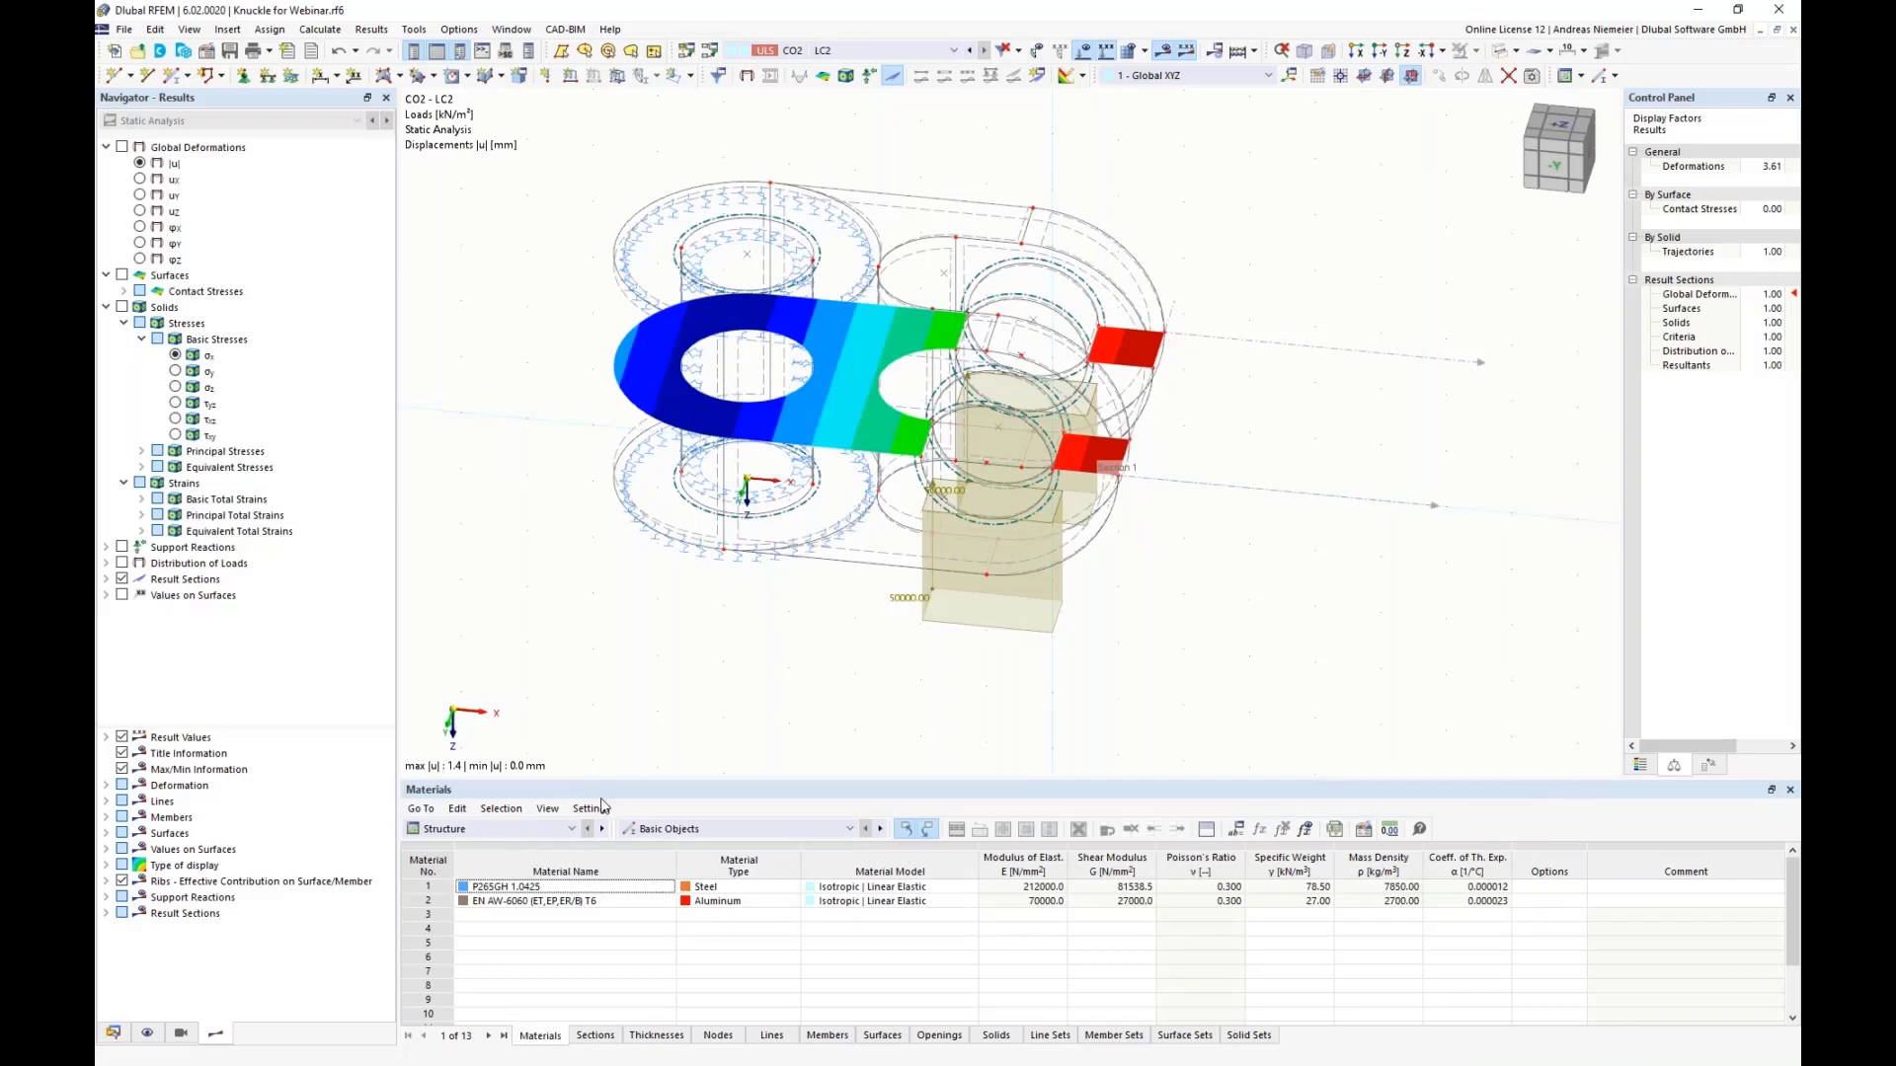
# Step: Open the Stress-Strain Analysis input tables for design situation DS1 and run the stress-strain calculation
pyautogui.click(571, 828)
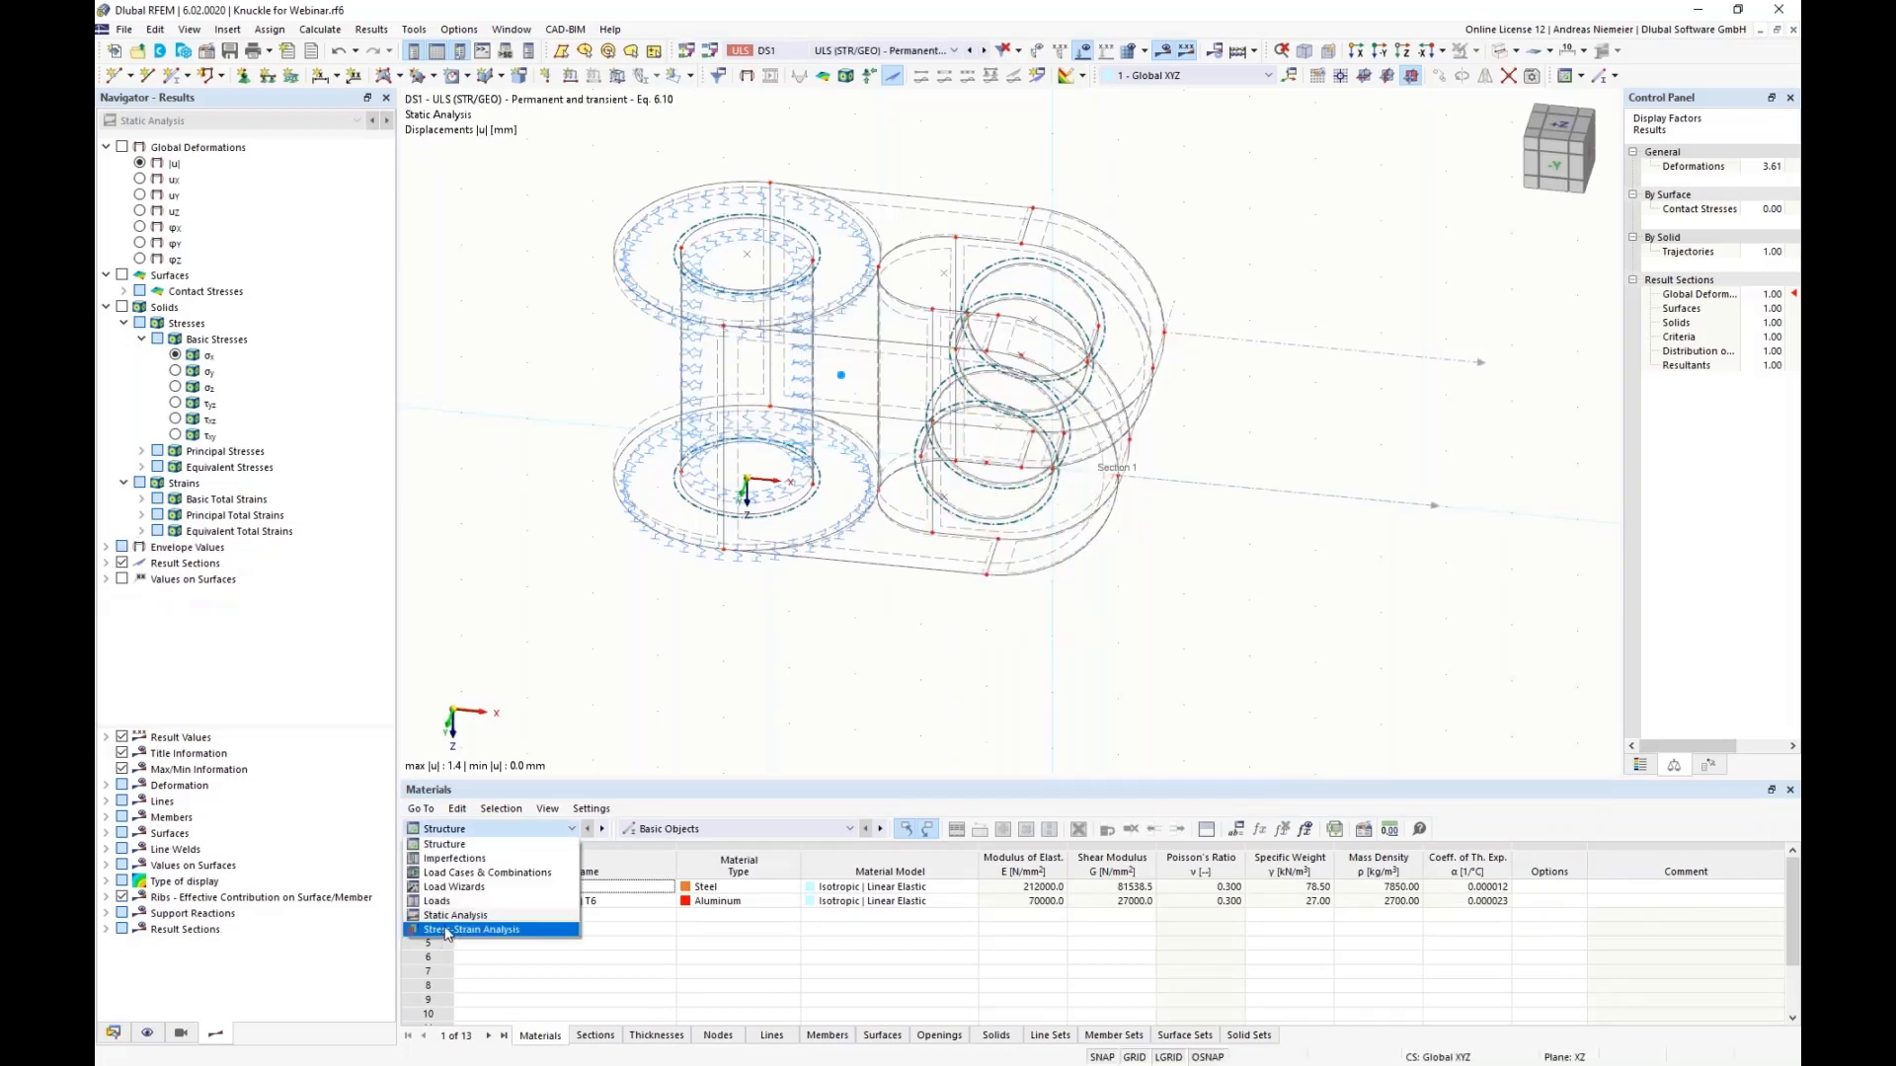
pyautogui.click(449, 934)
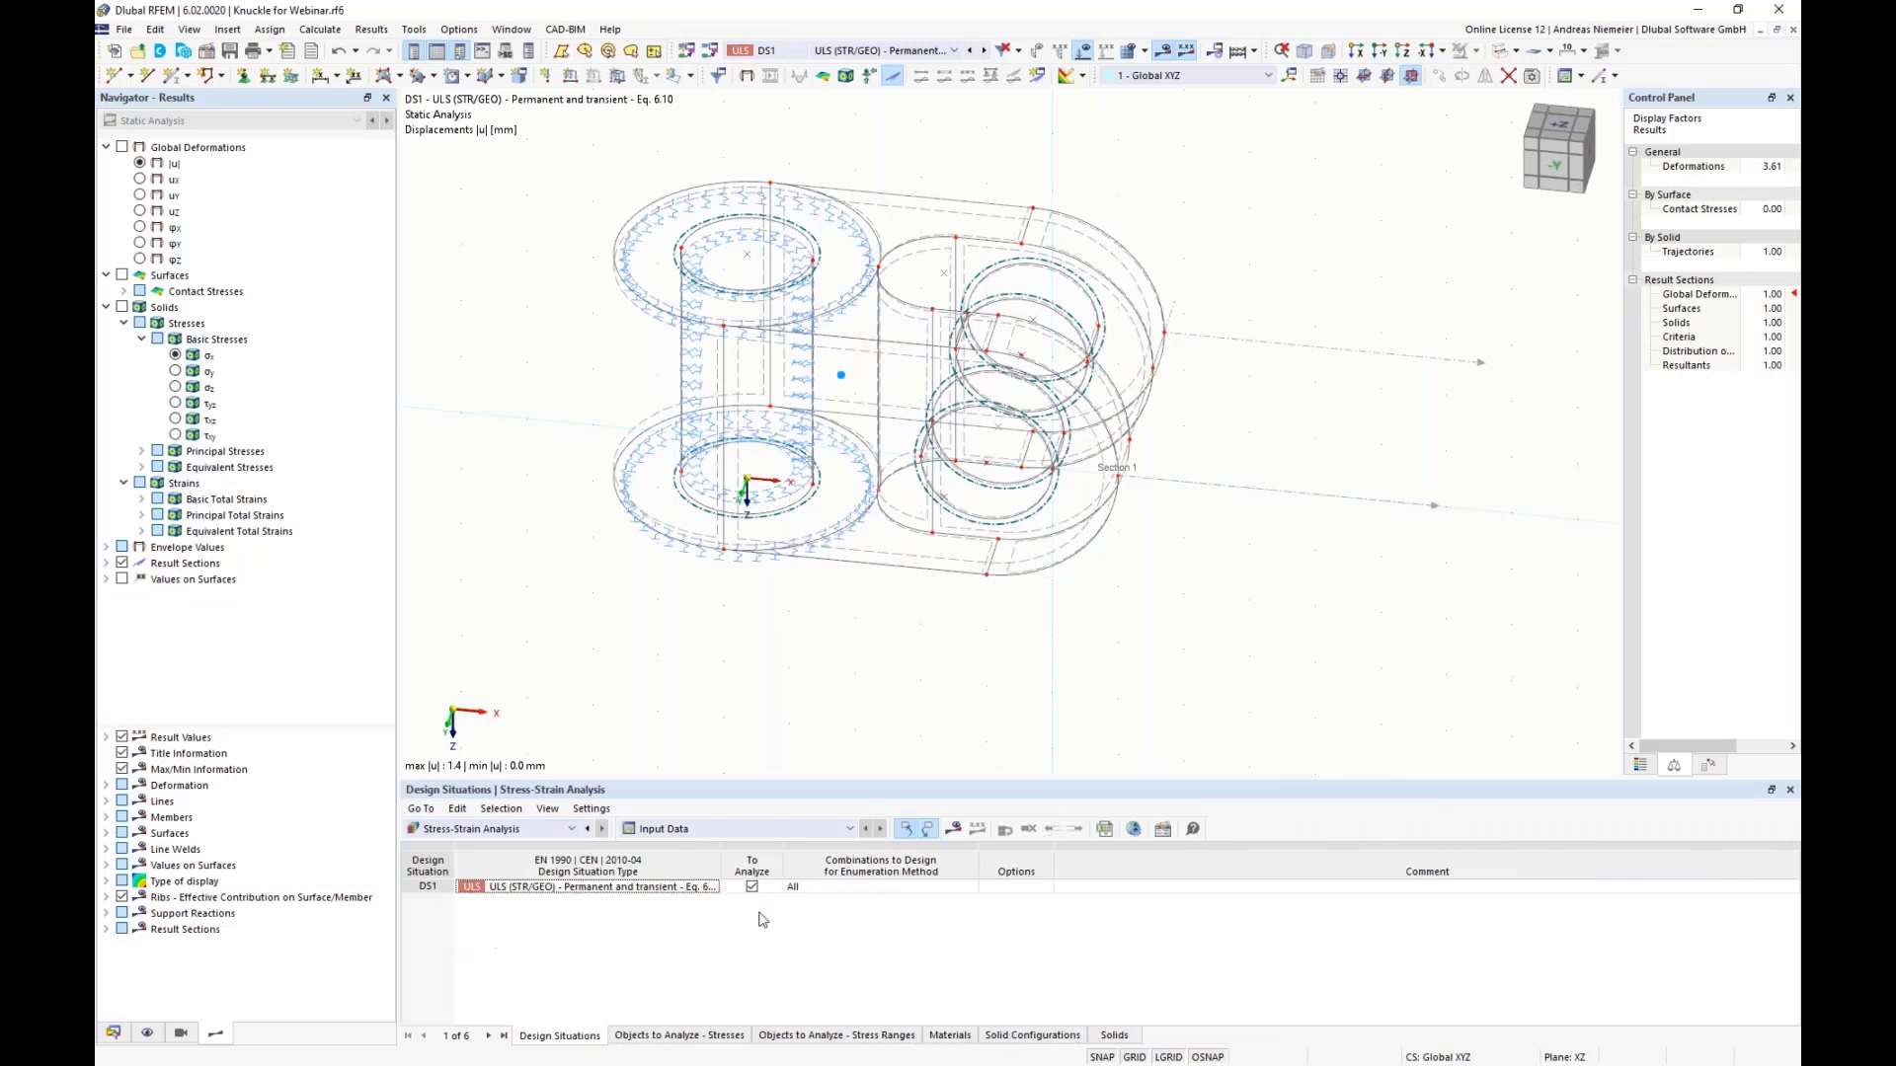
pyautogui.click(954, 830)
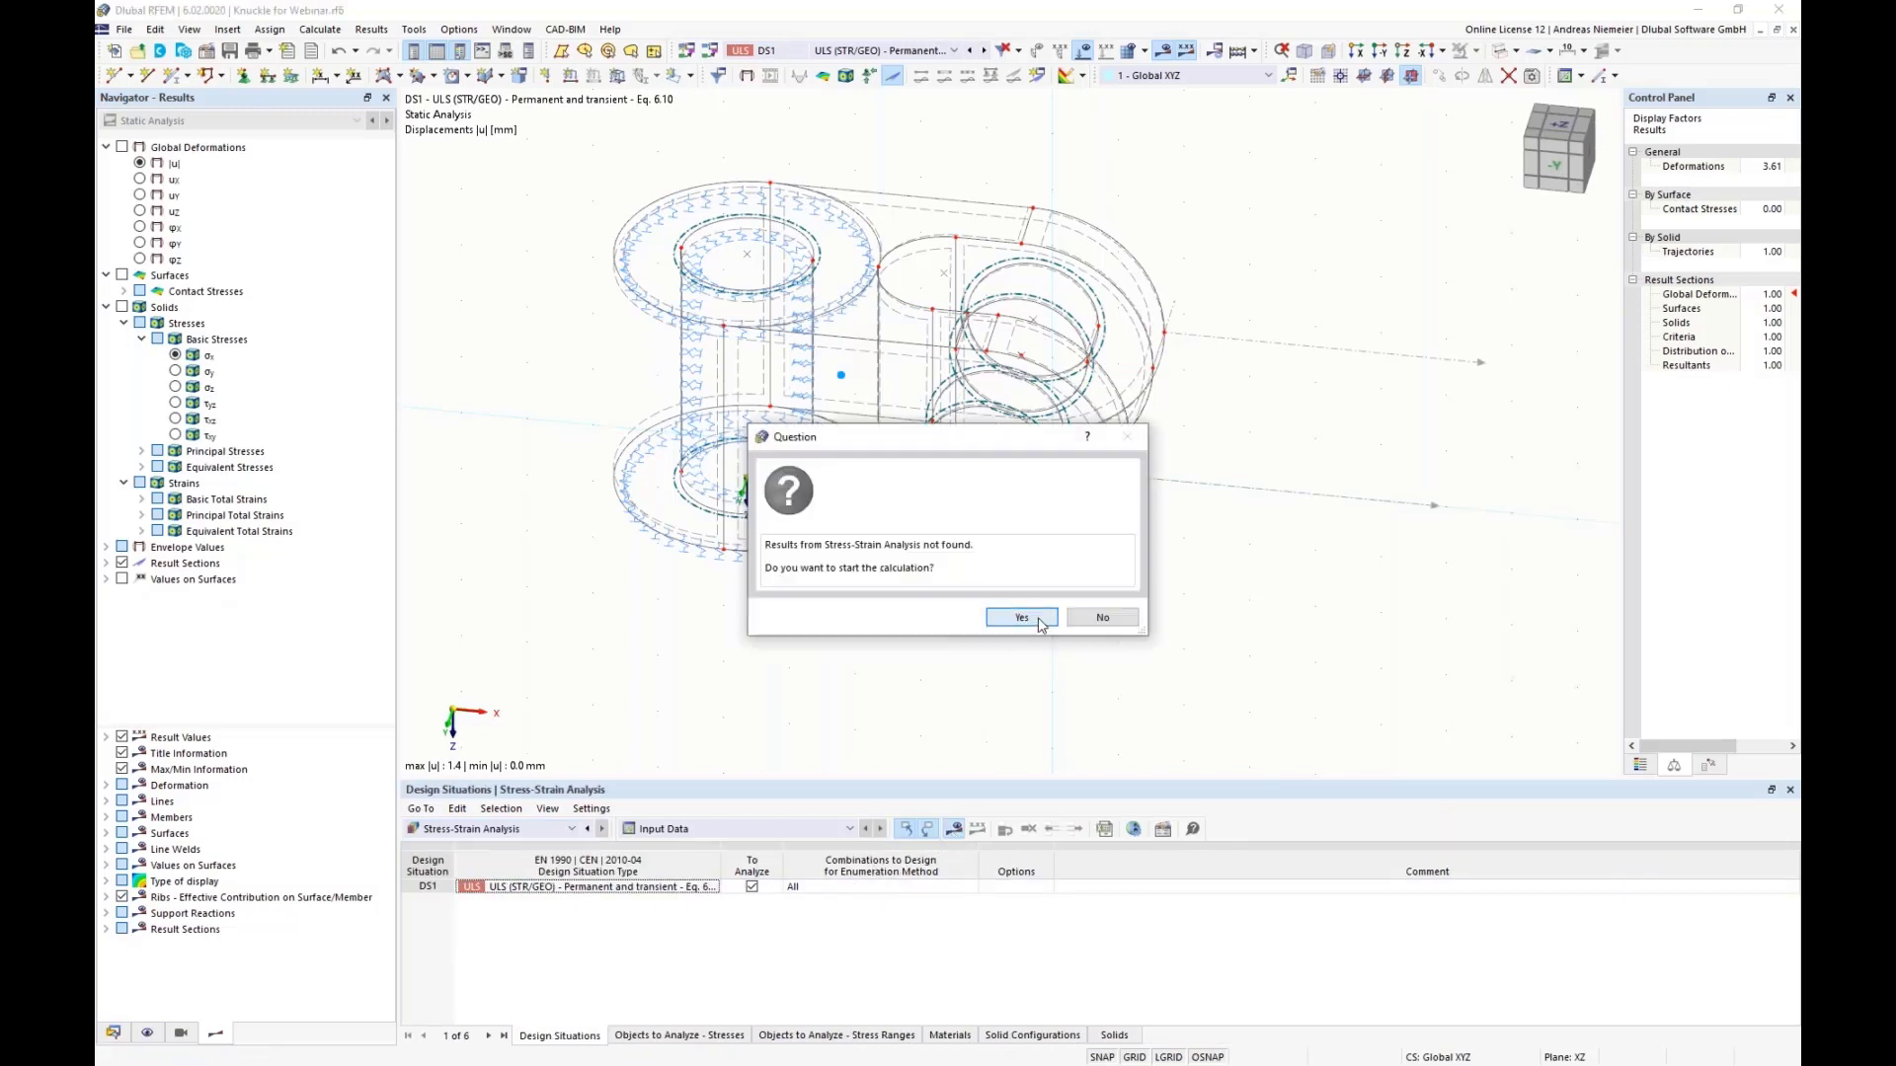
pyautogui.click(1021, 620)
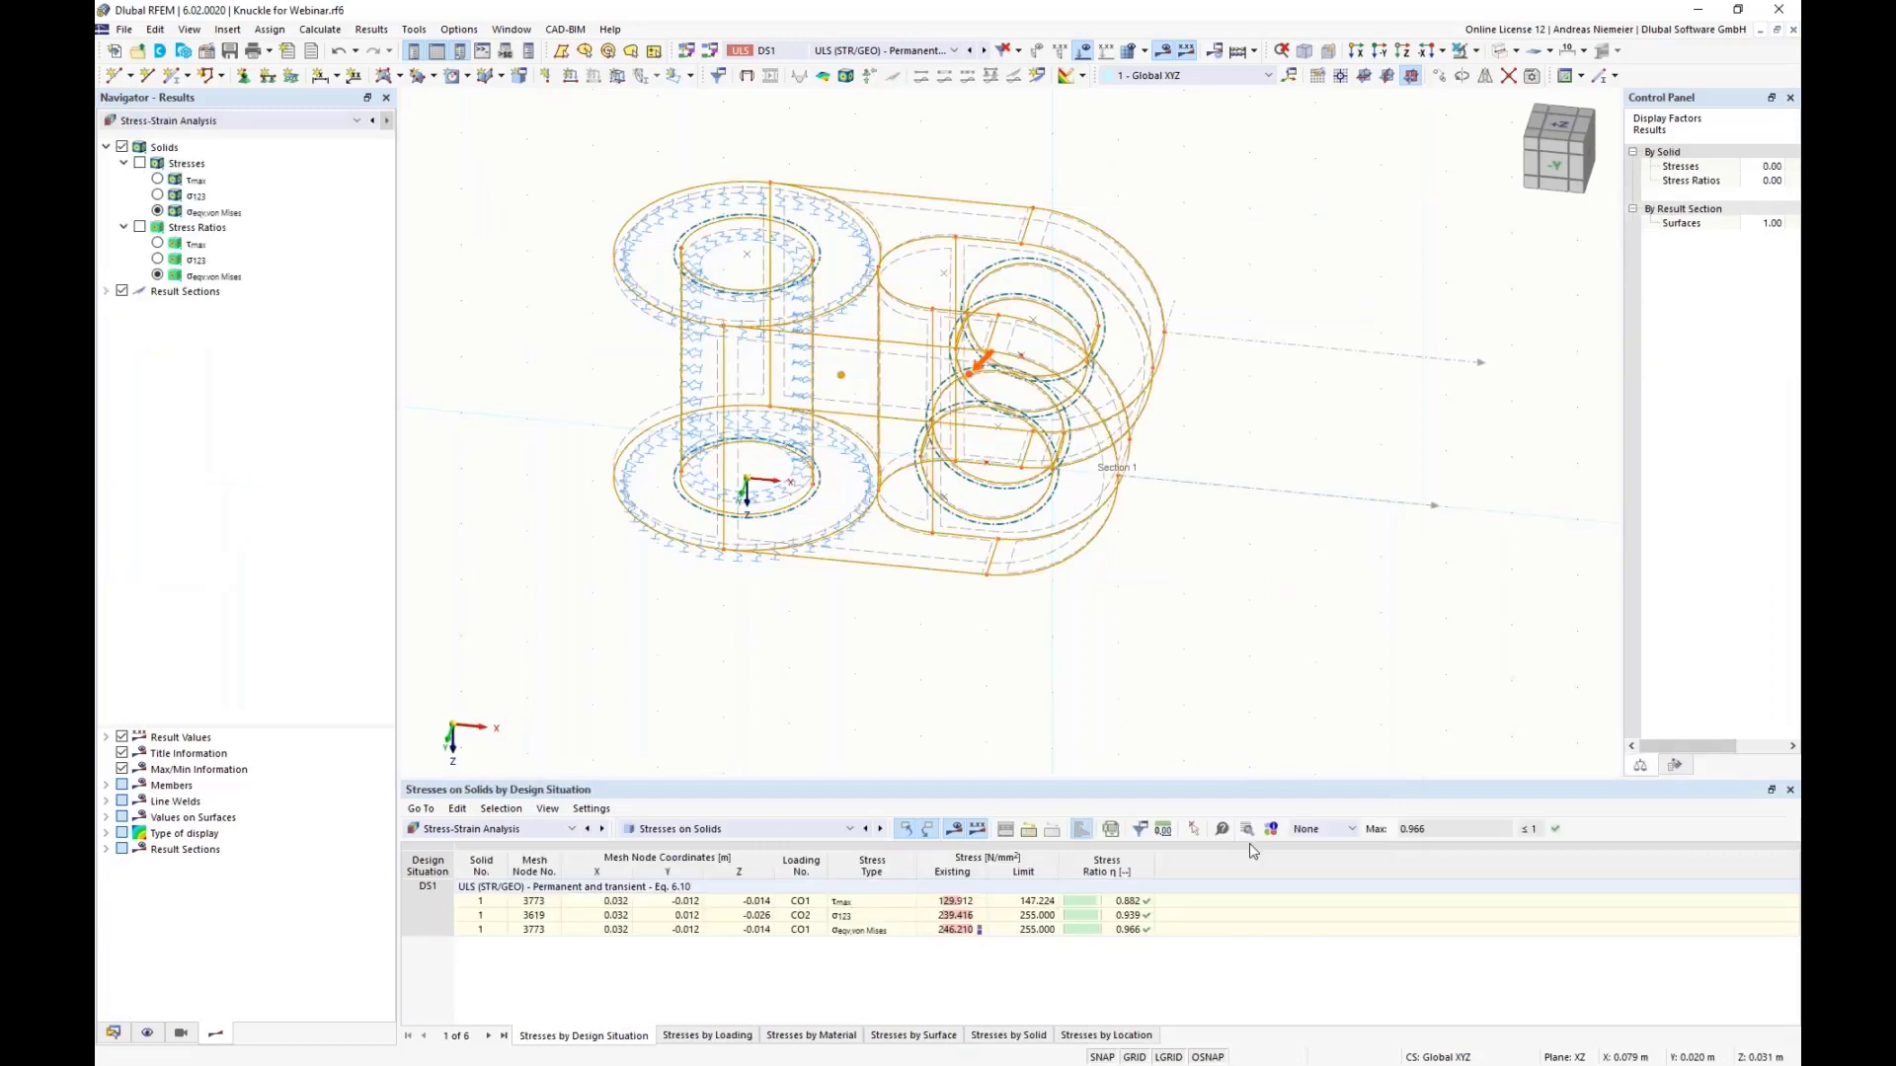
# Step: Return to the Stress-Strain Analysis input data and check which object types are set to be analyzed for stresses
pyautogui.click(696, 836)
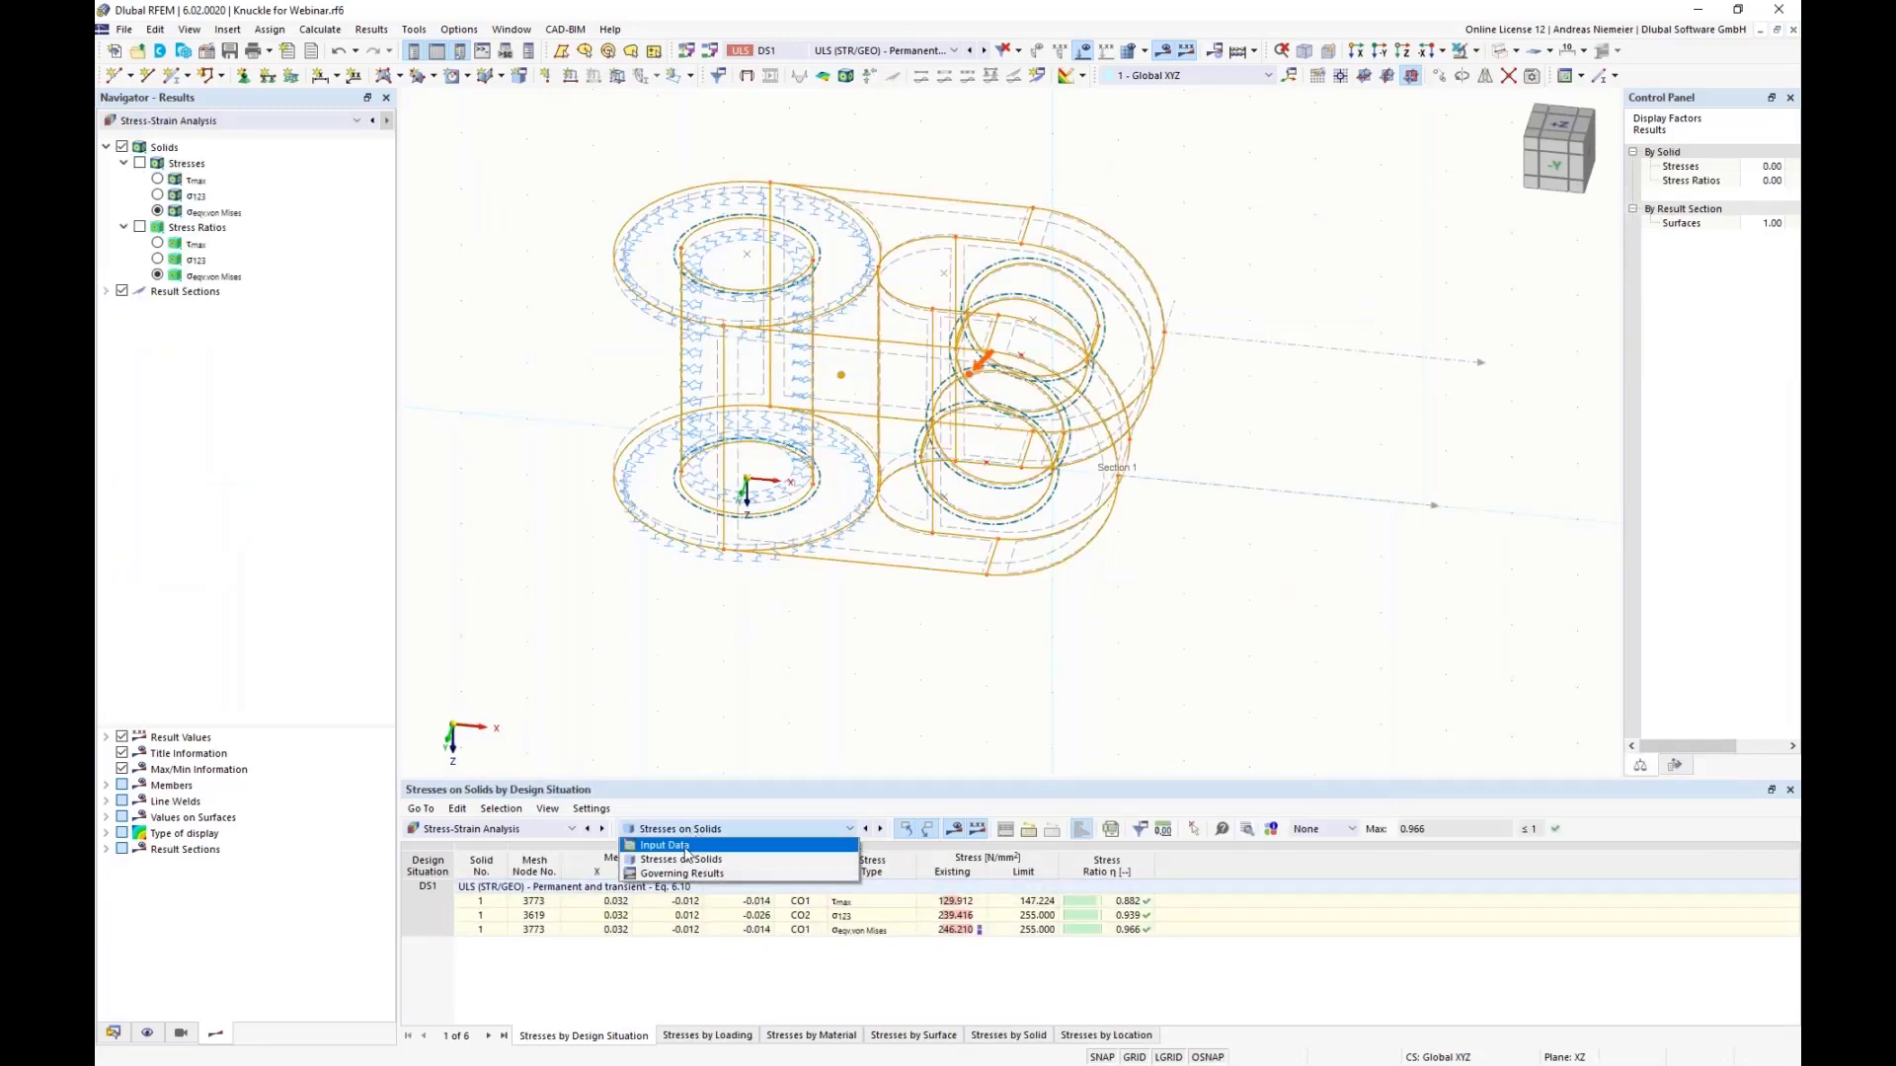
pyautogui.click(681, 846)
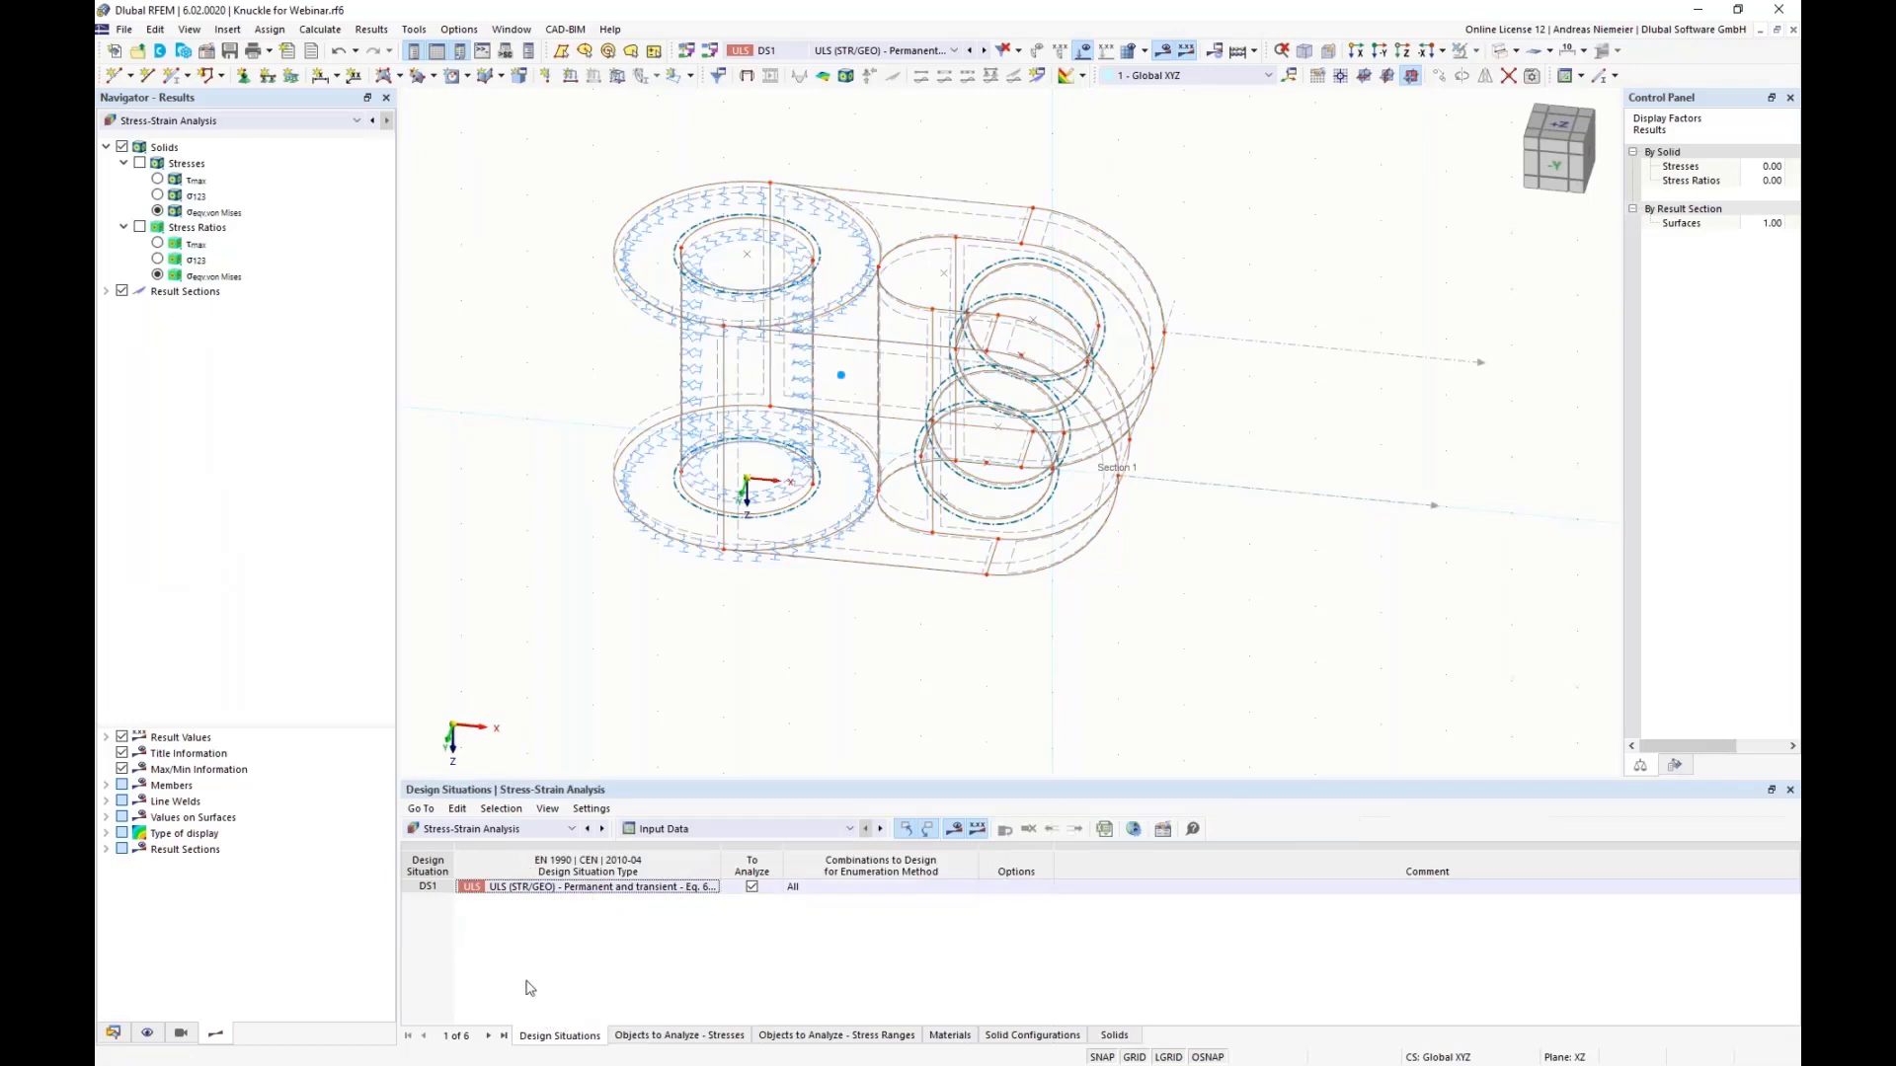
pyautogui.click(670, 1036)
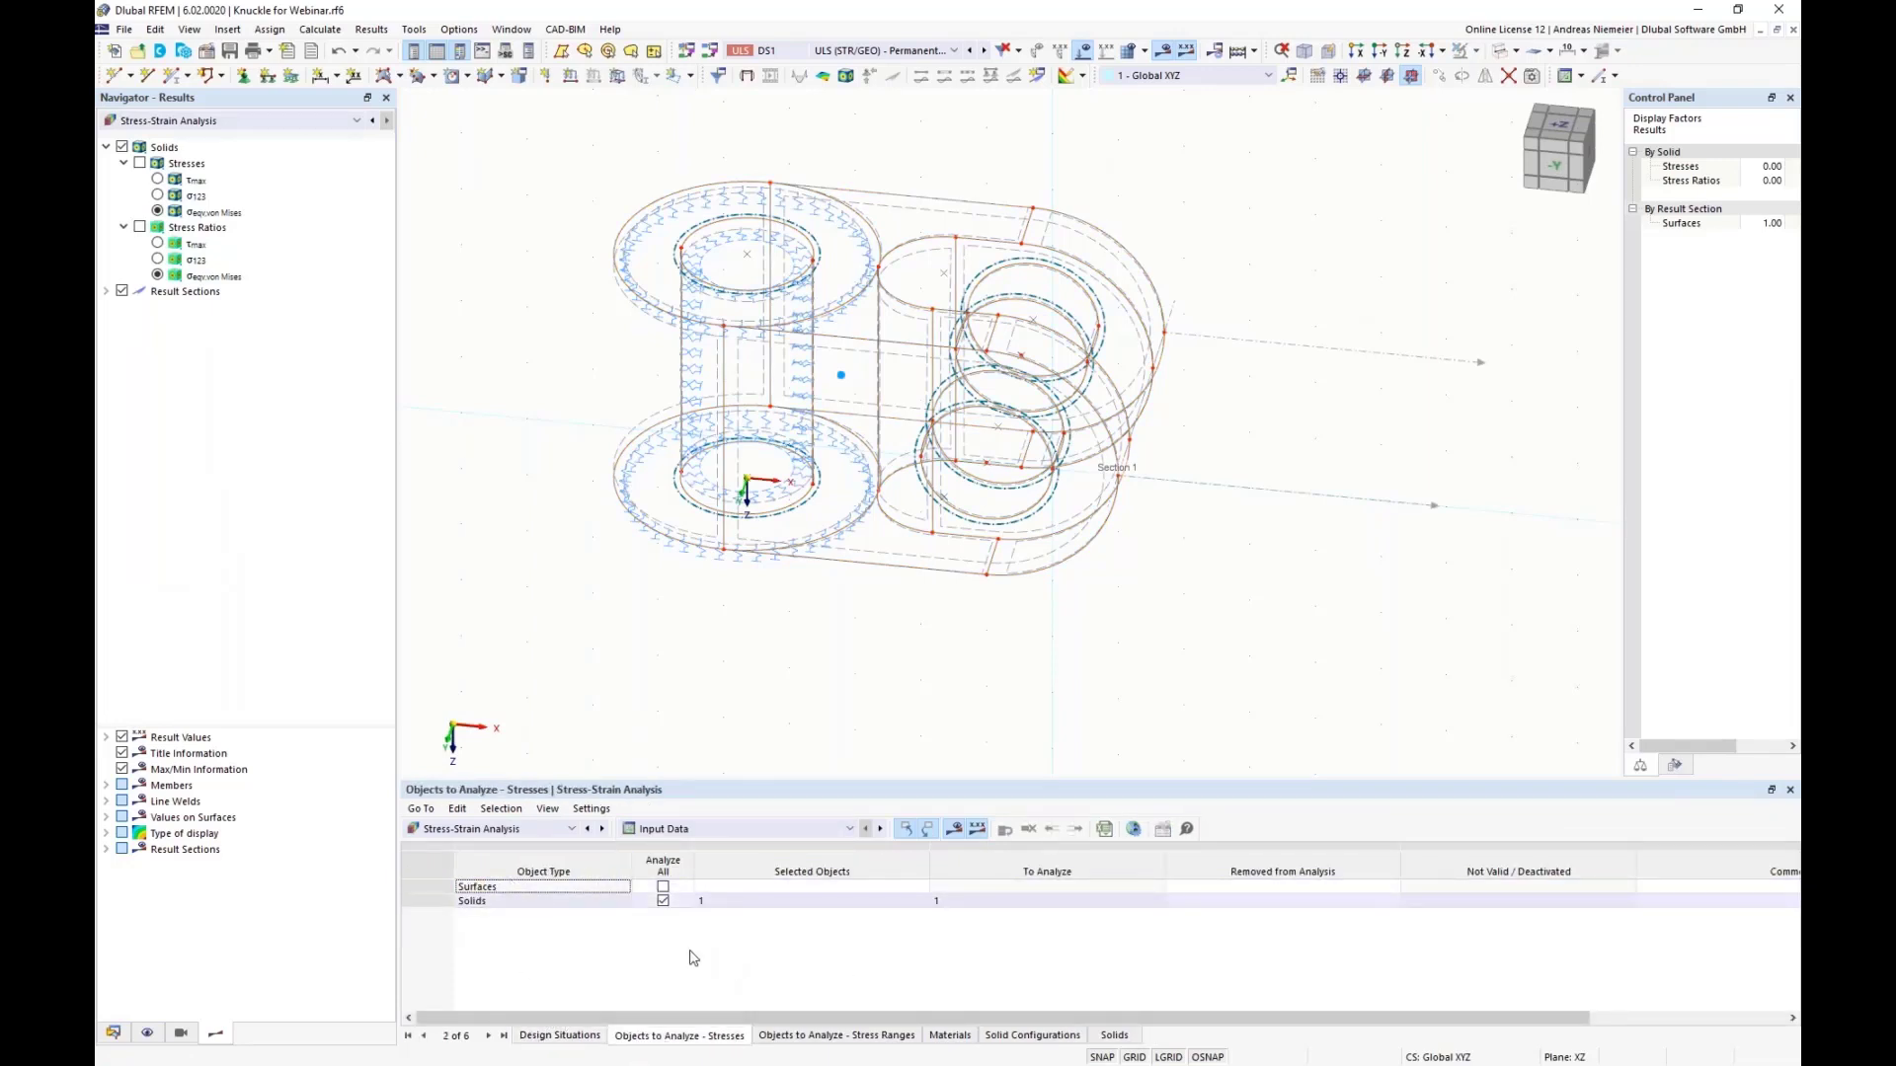
pyautogui.click(480, 904)
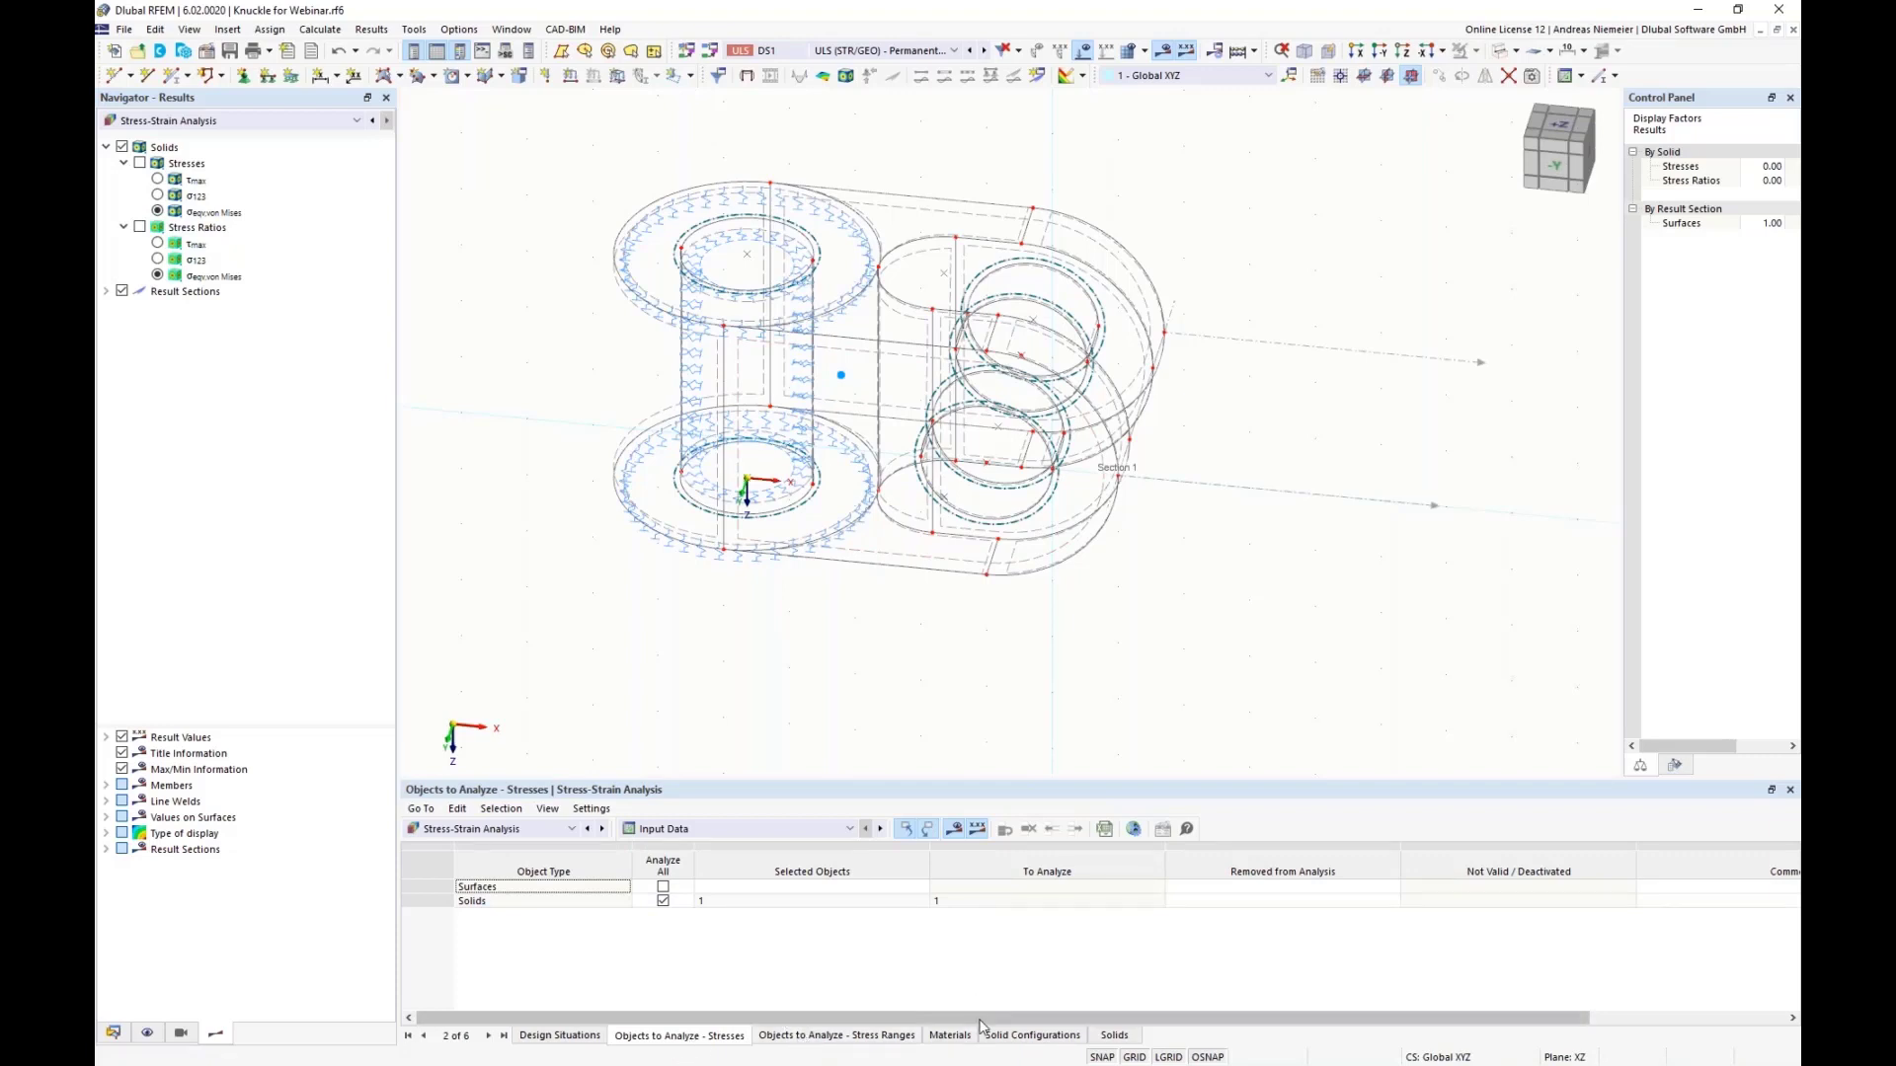
# Step: Edit the Default solid configuration and exclude σ123 and τmax from the stresses to calculate
pyautogui.click(1018, 1036)
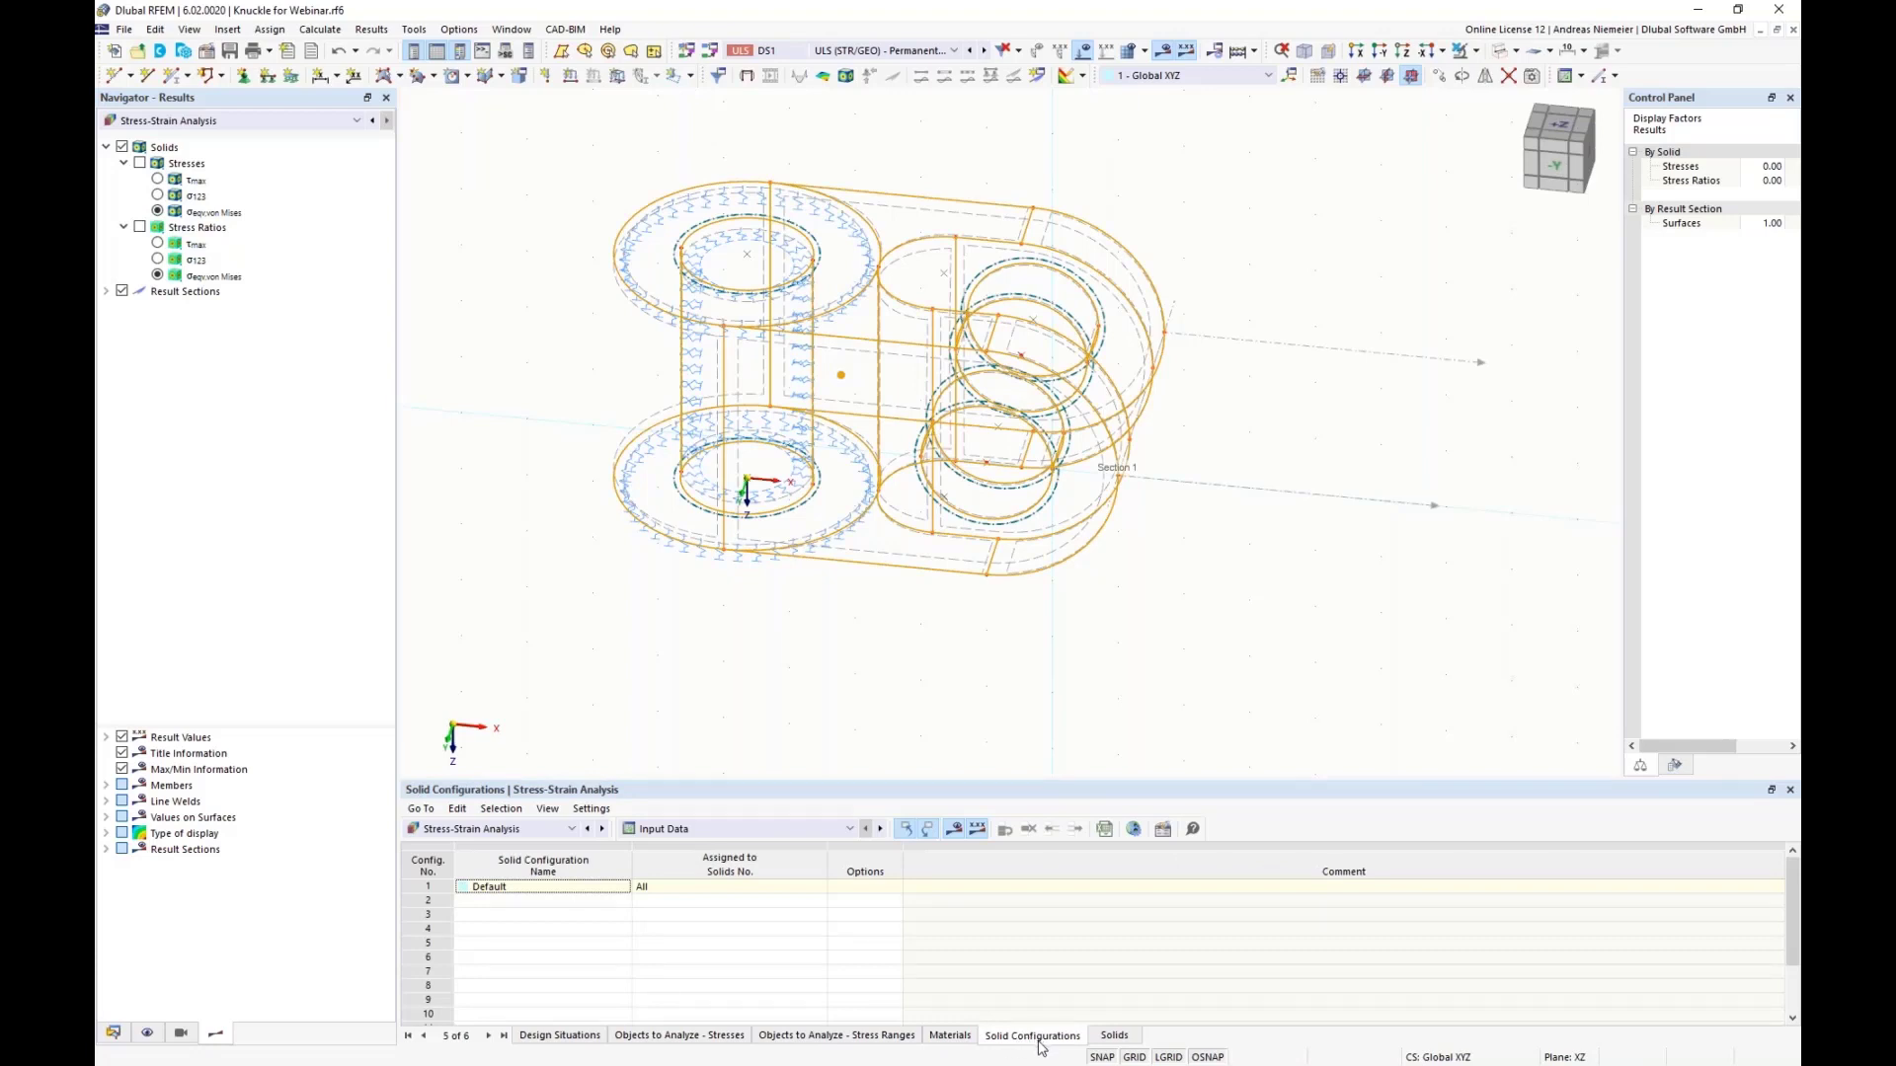
pyautogui.click(1163, 831)
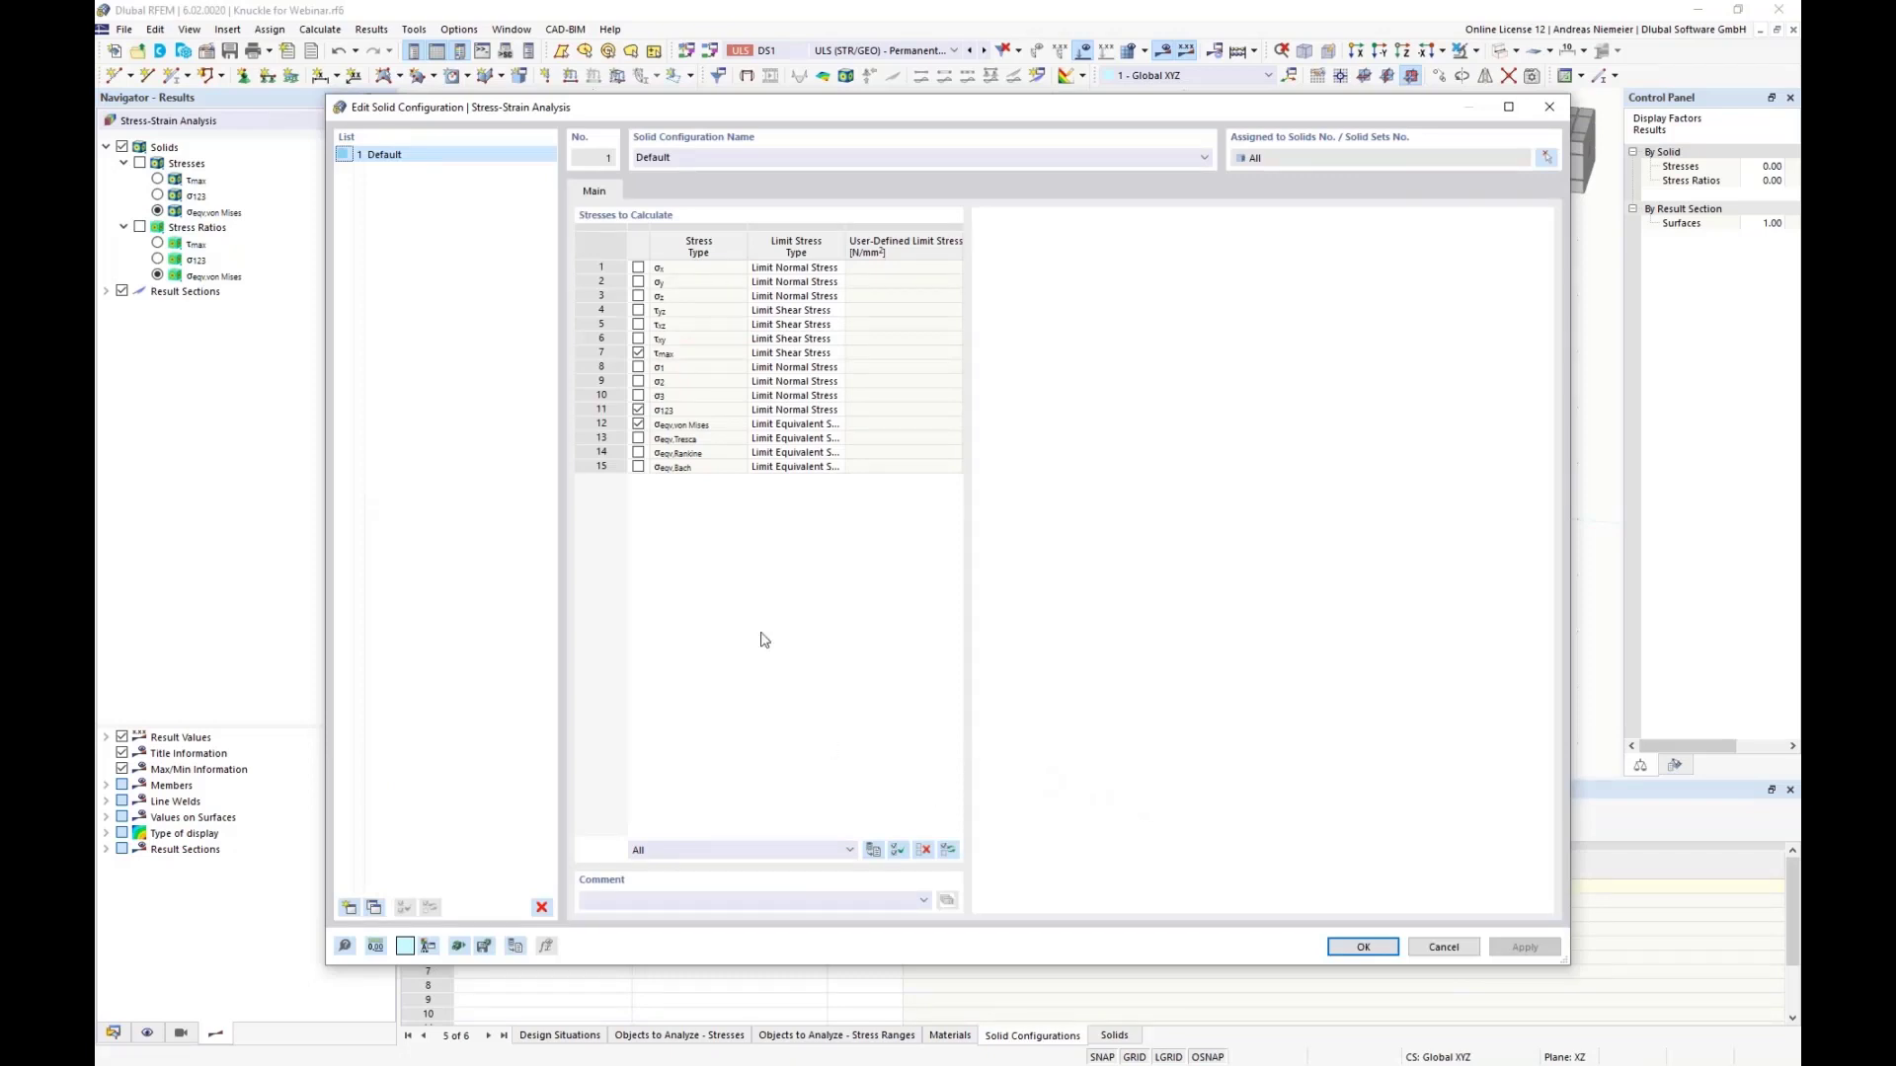
pyautogui.click(638, 410)
pyautogui.click(638, 353)
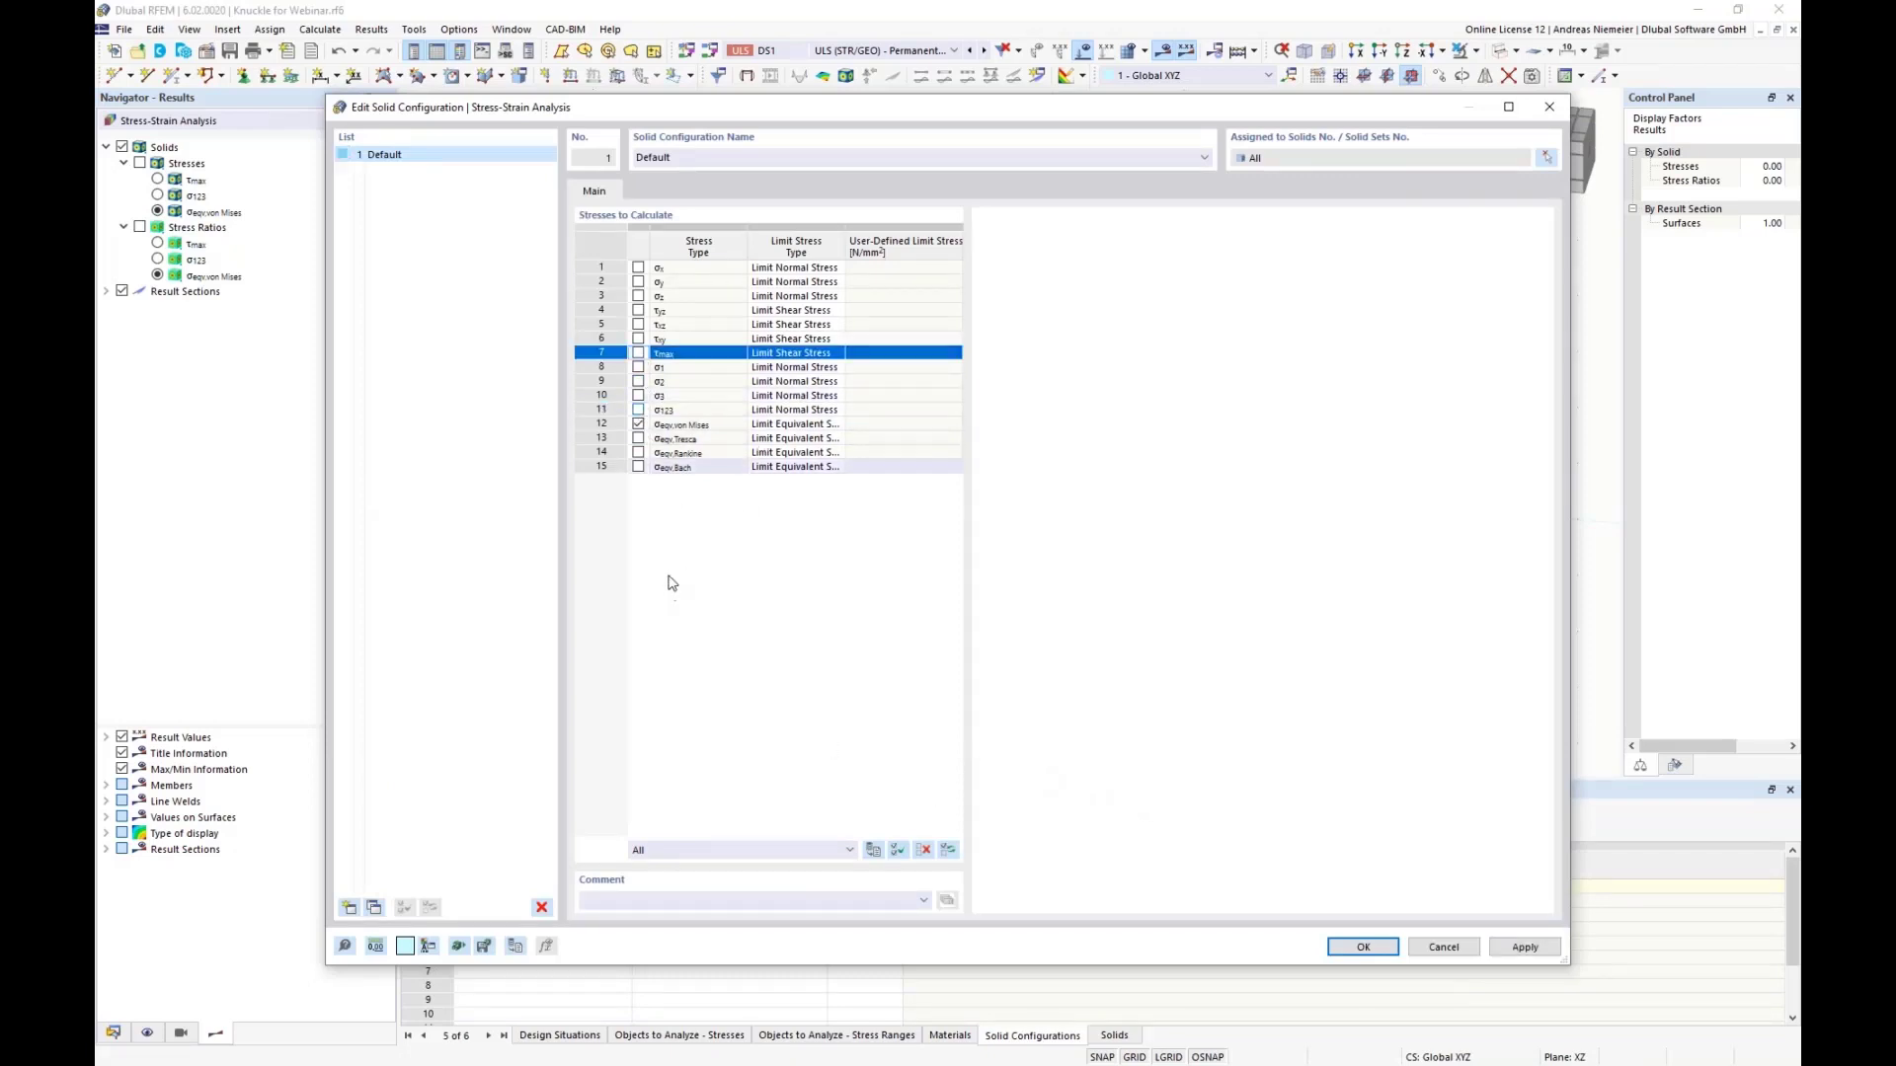
# Step: Use Limit Equivalent Stress as the limit type for the von Mises stress, and apply the configuration, accepting deletion of the existing results
pyautogui.click(810, 412)
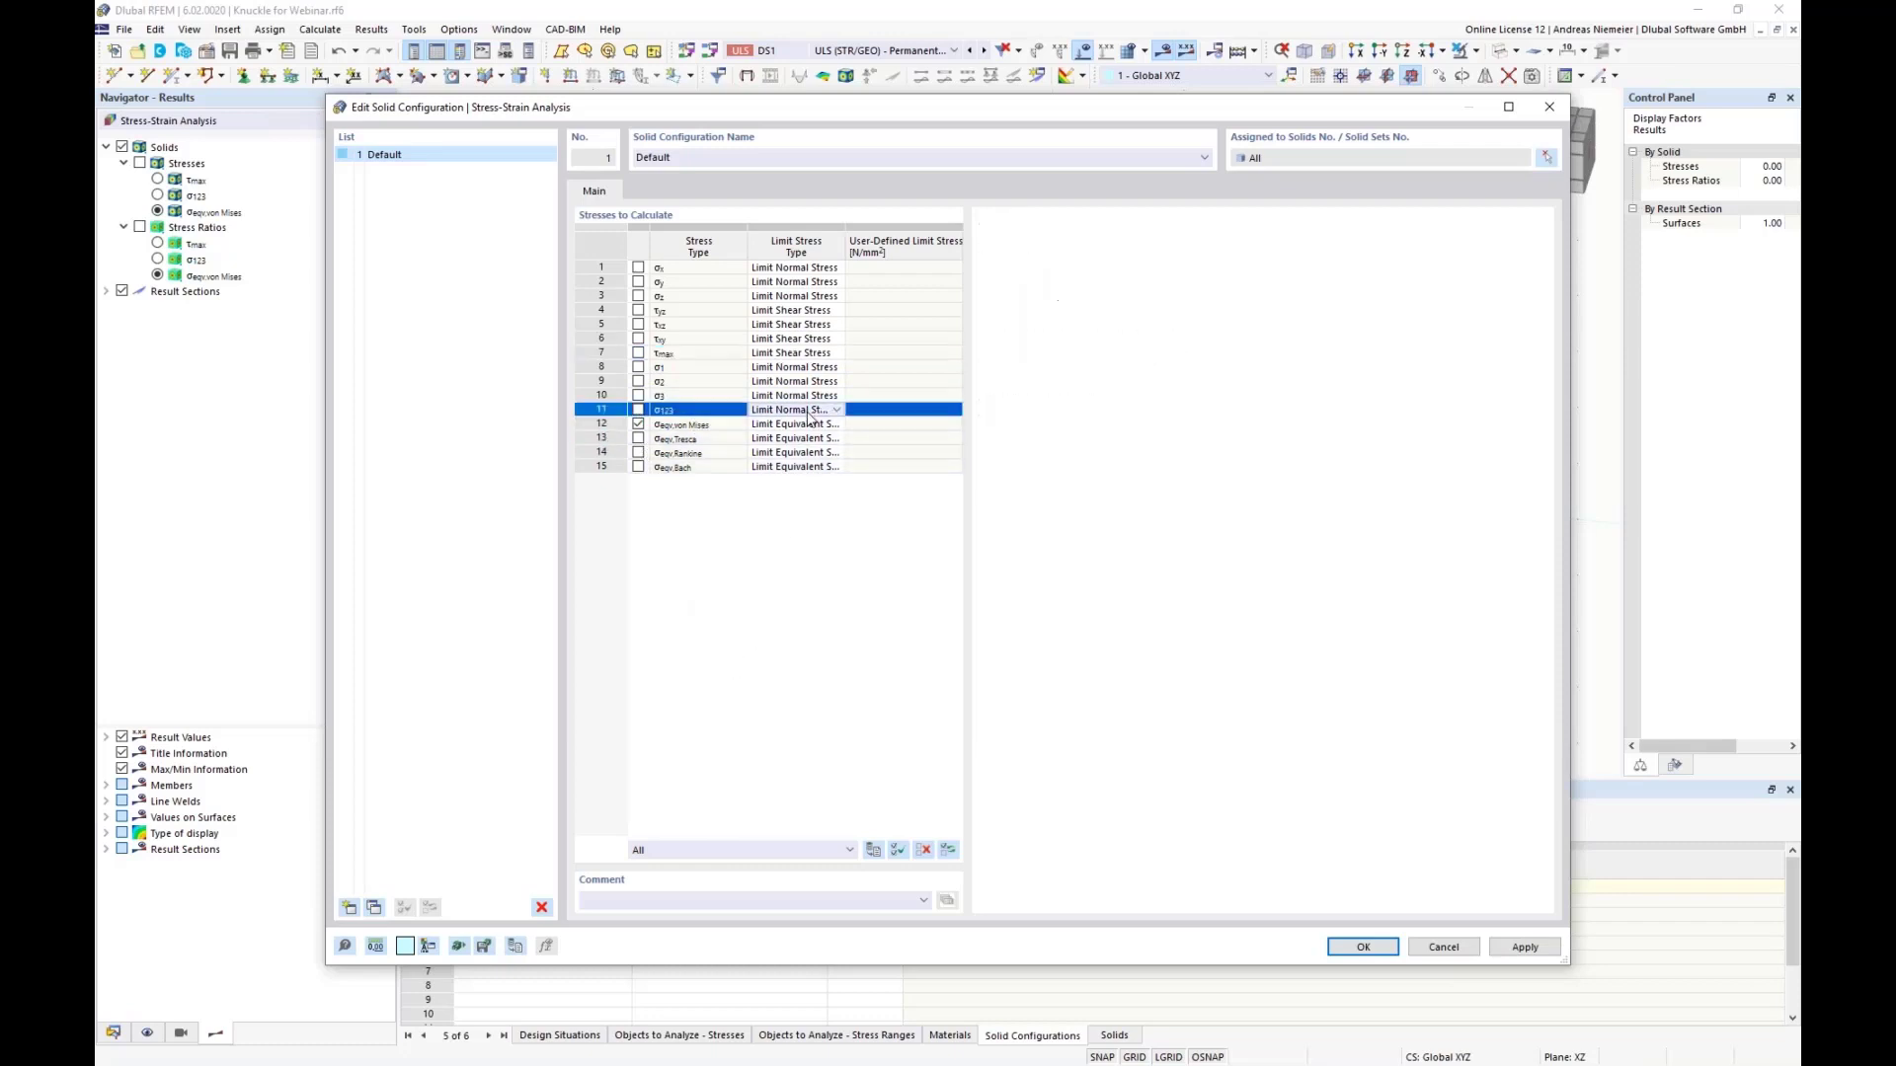
pyautogui.click(810, 425)
pyautogui.click(835, 425)
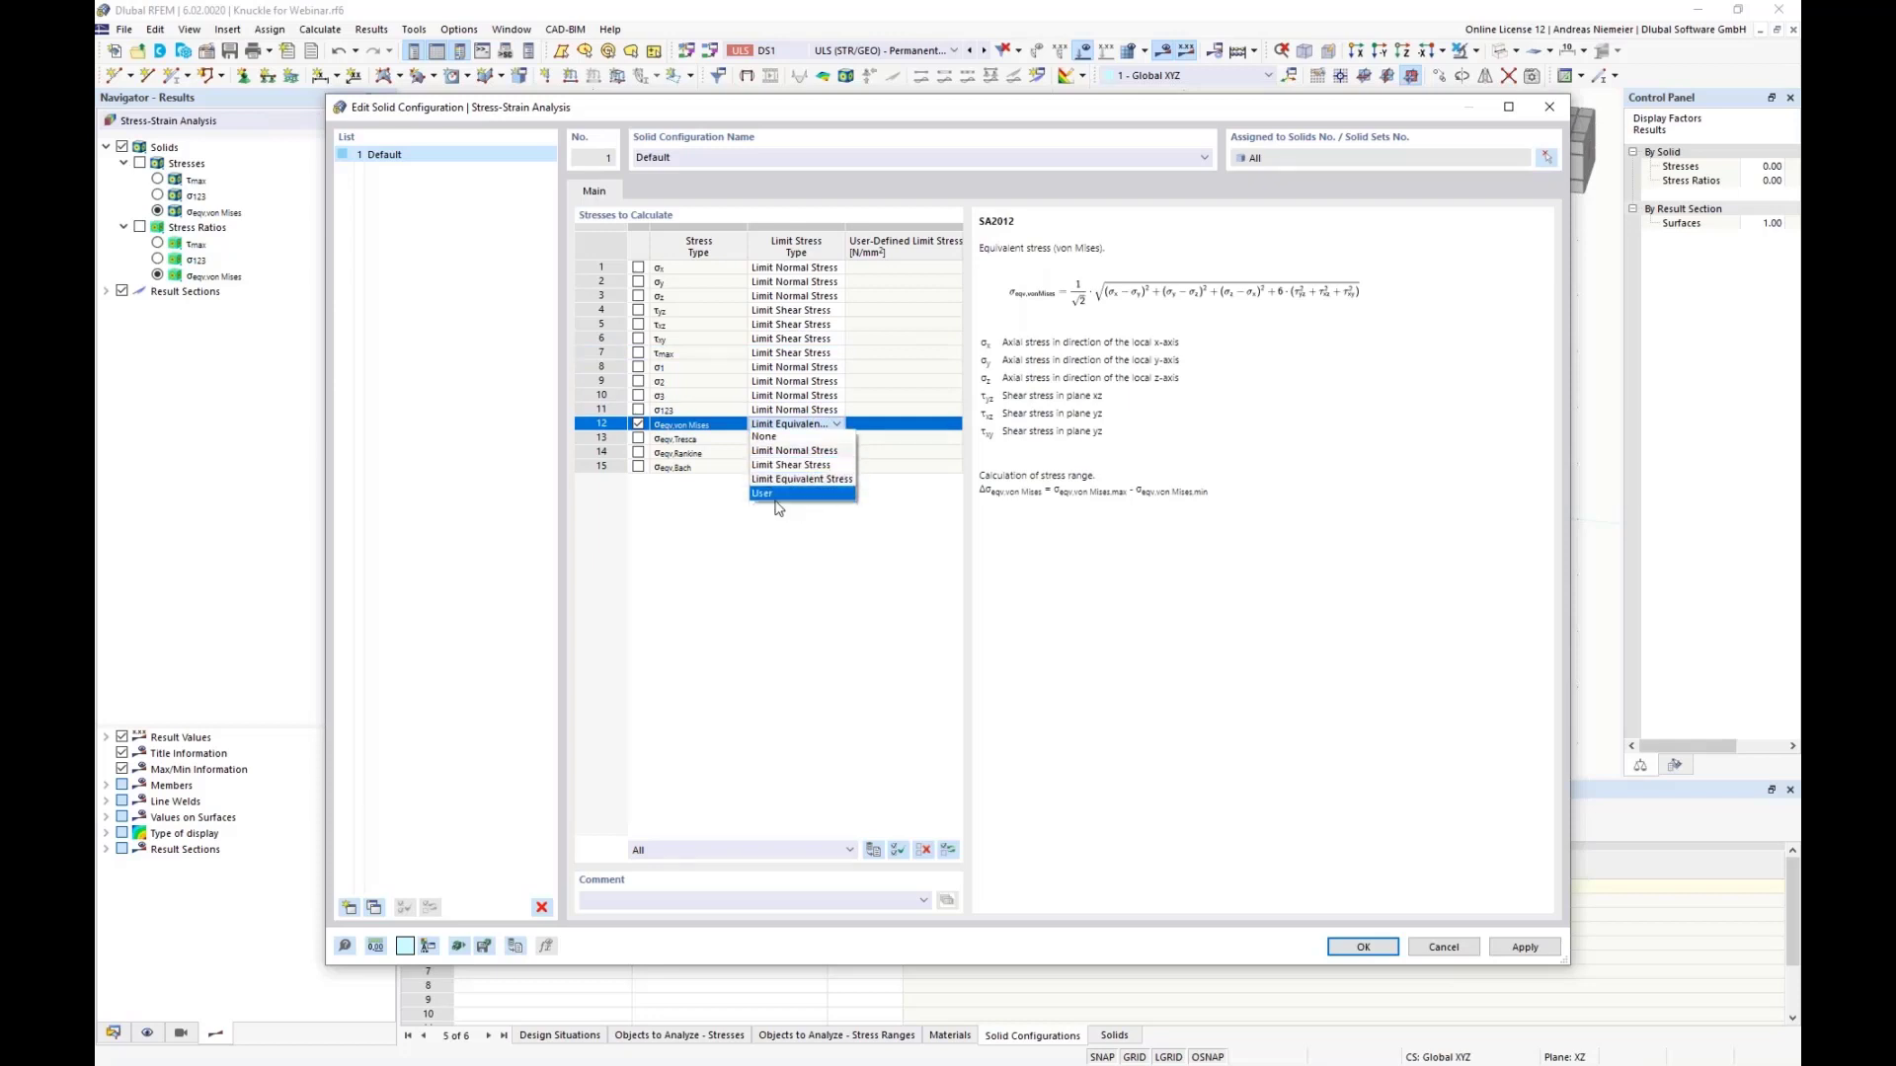
pyautogui.click(802, 479)
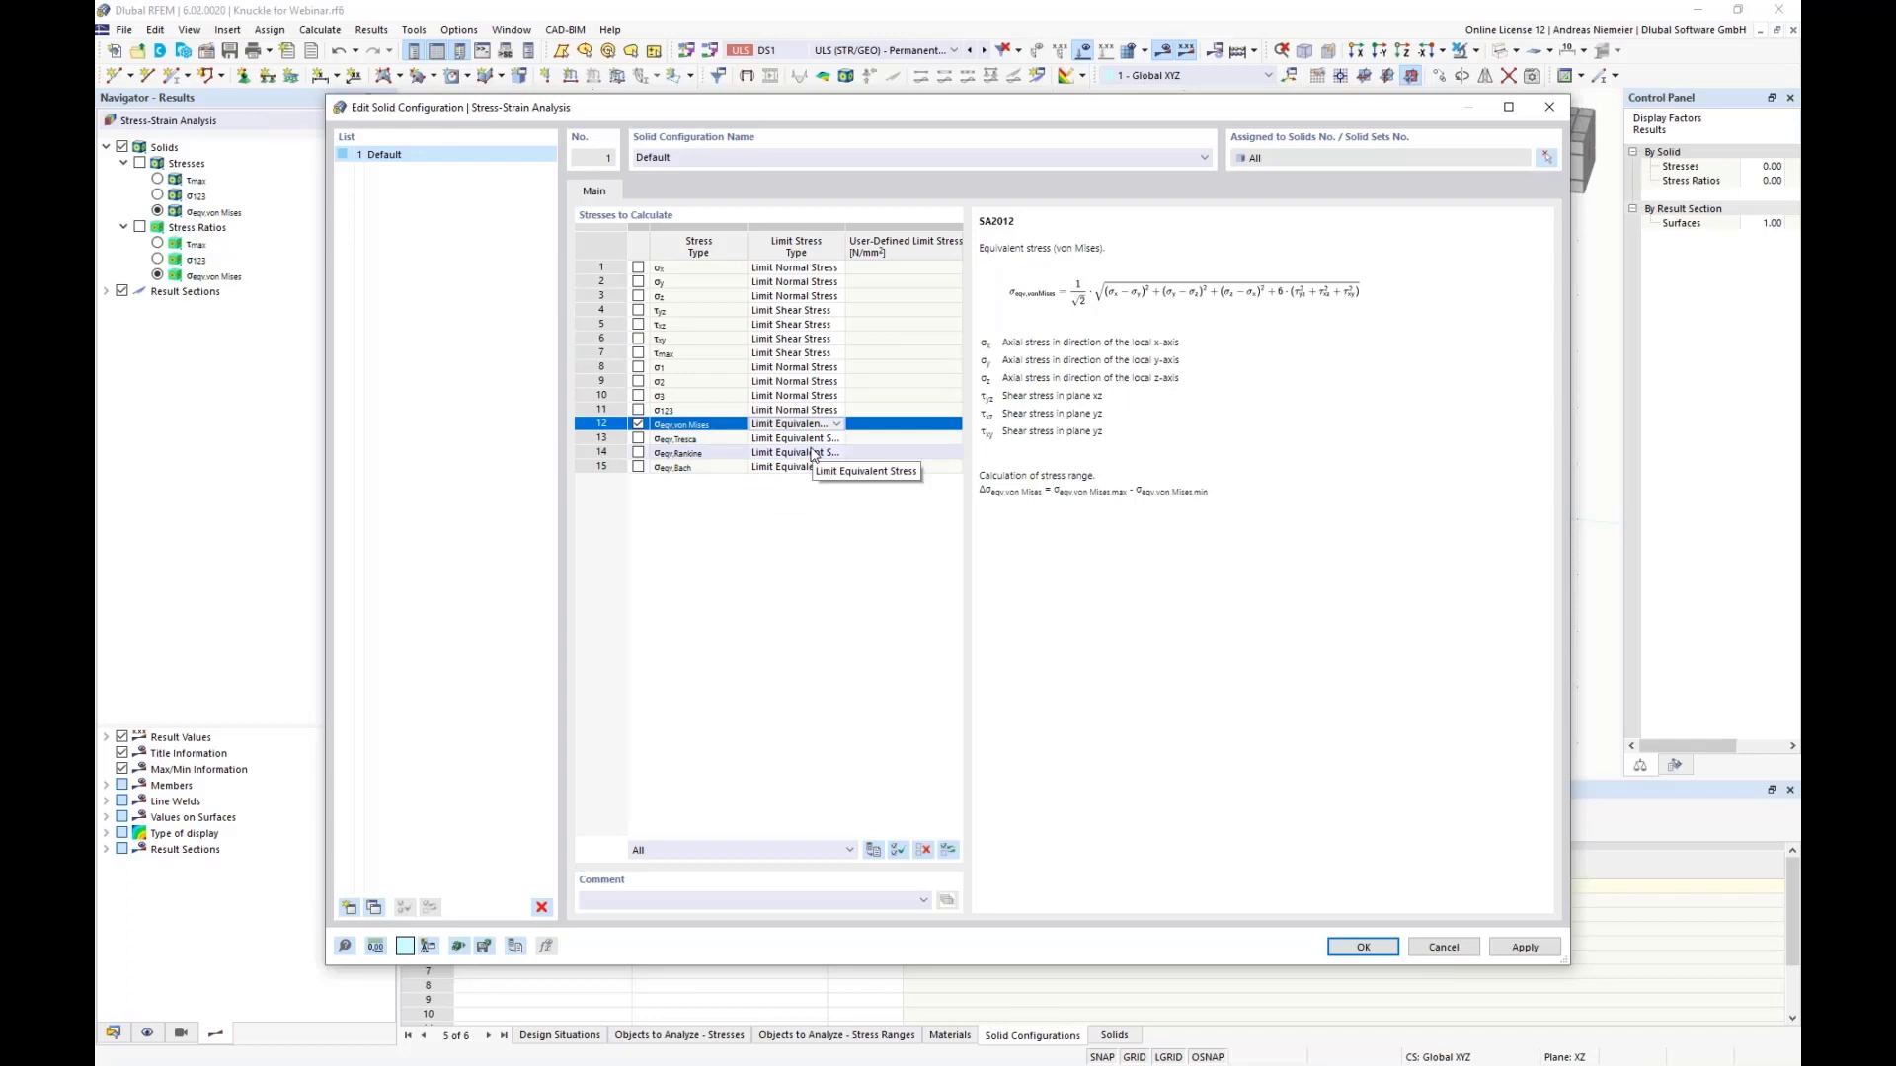
pyautogui.click(1362, 946)
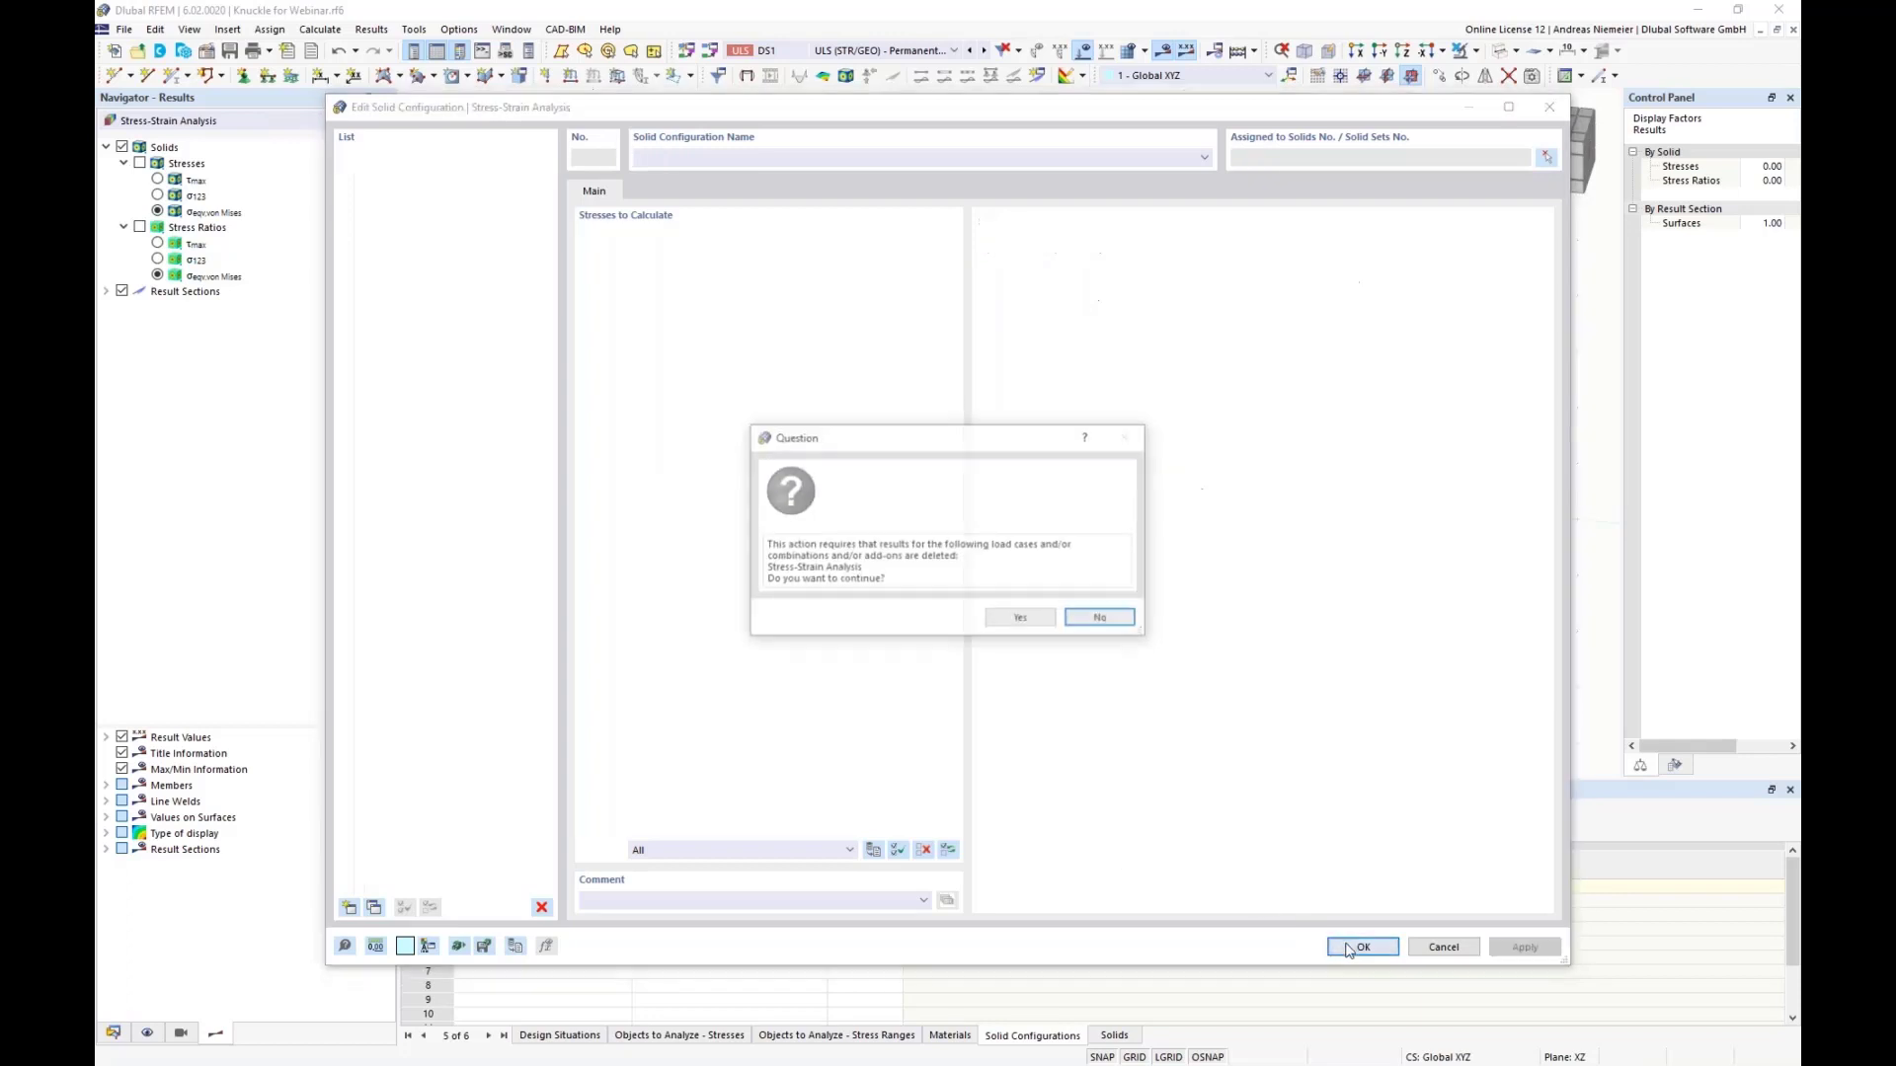
pyautogui.click(1020, 620)
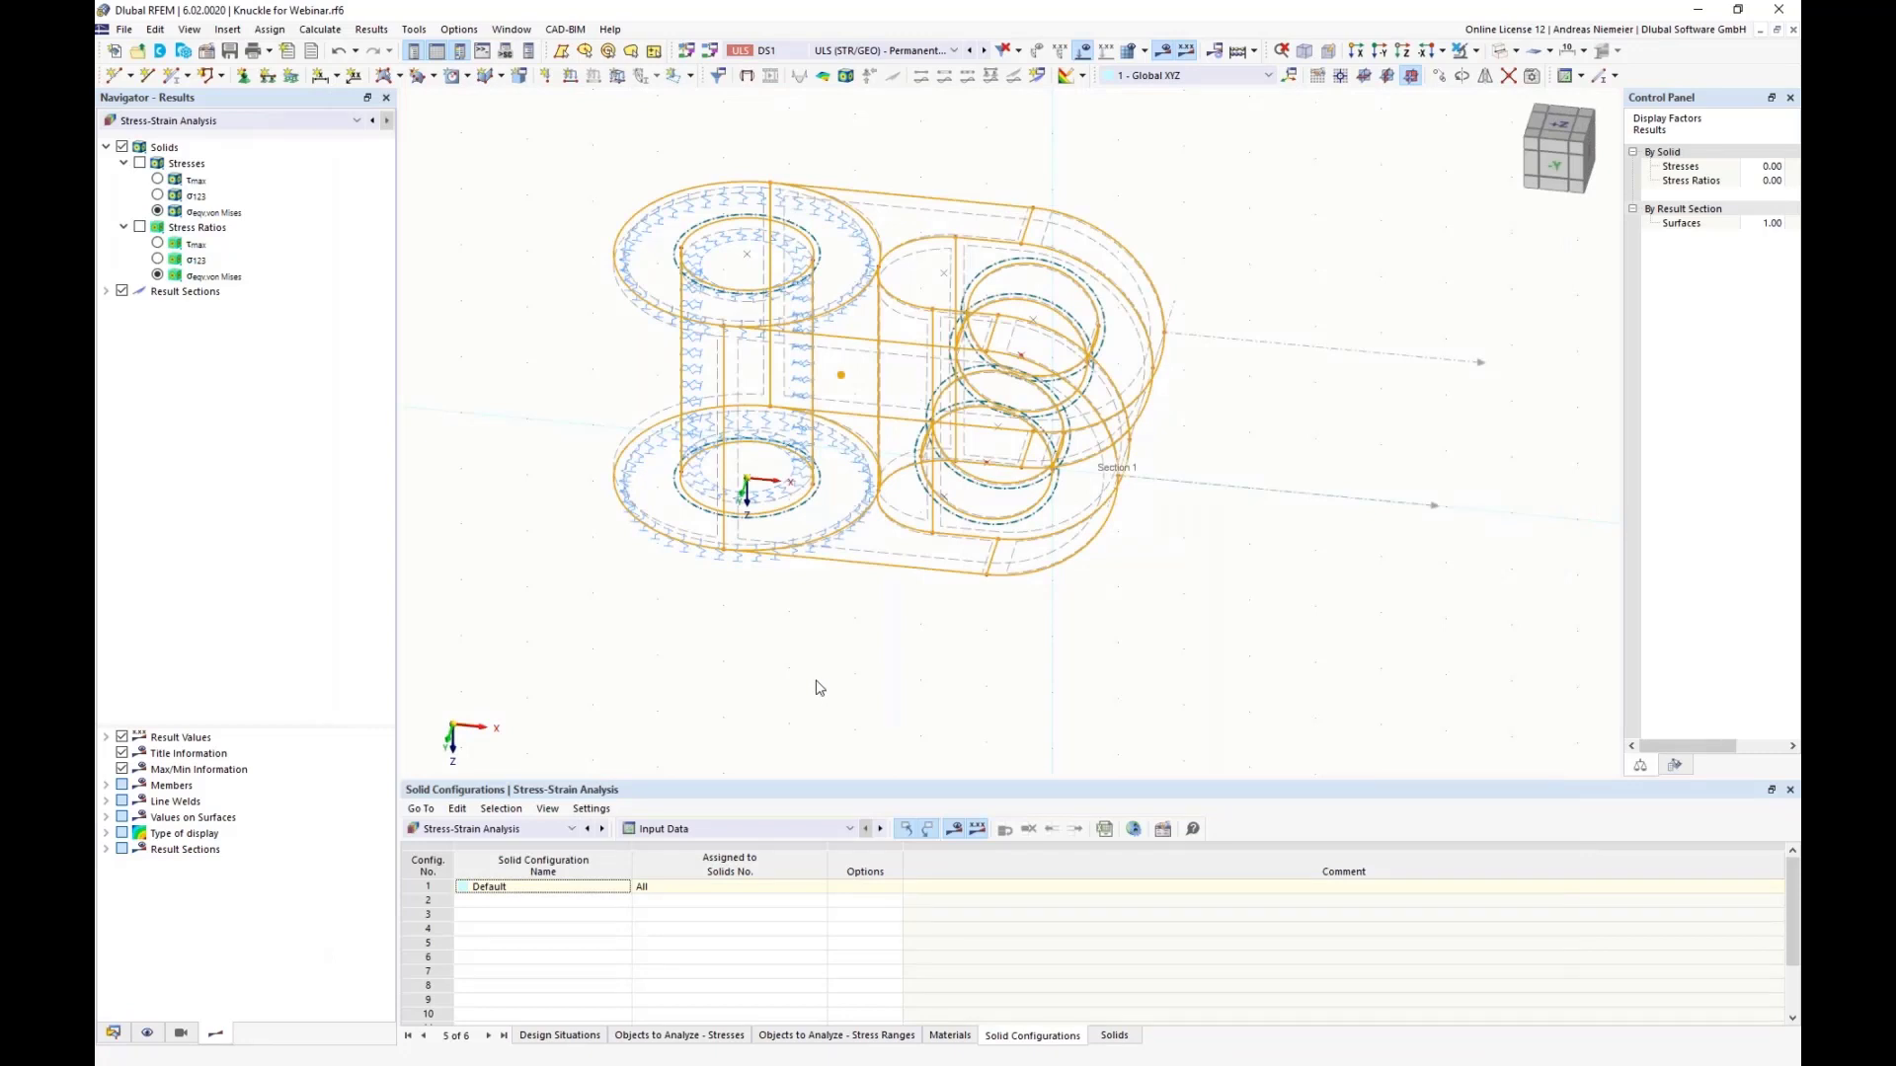
# Step: Activate the stress range analysis for all solids and recalculate the Stress-Strain Analysis
pyautogui.click(824, 1038)
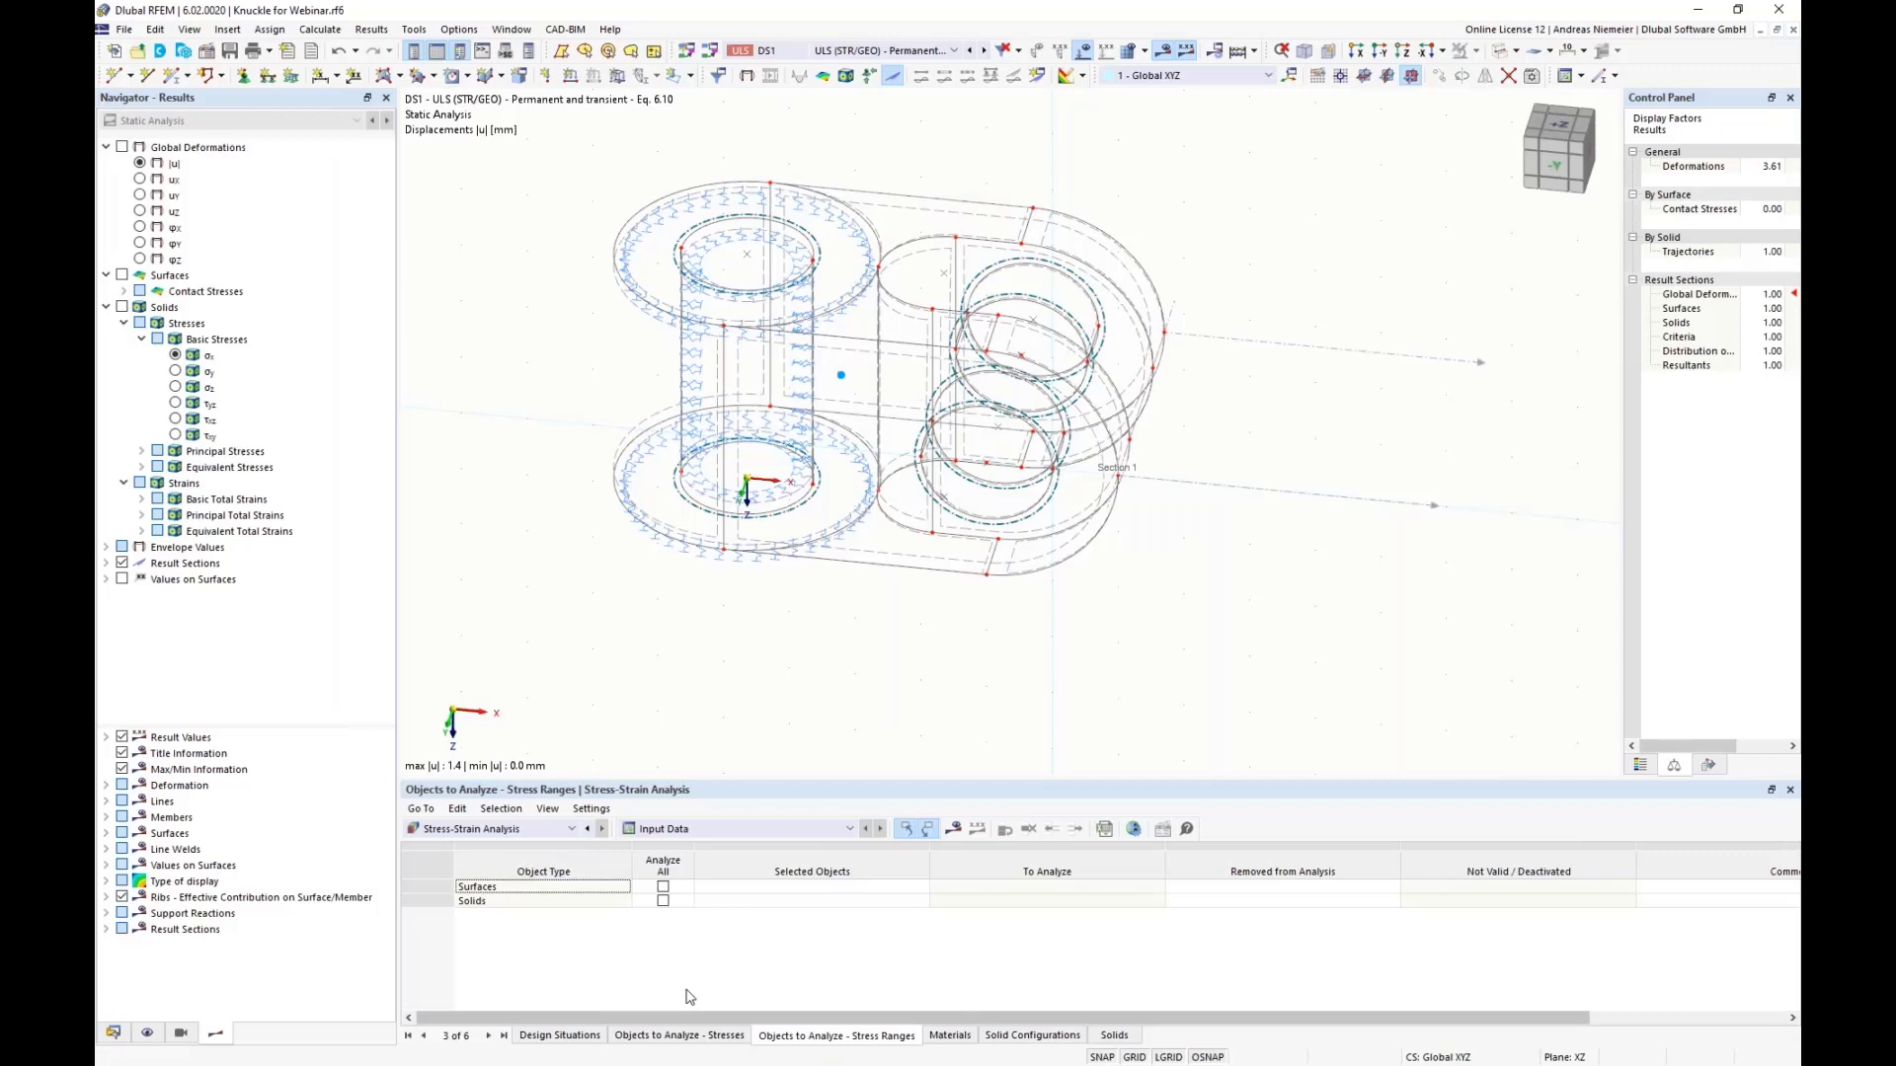
pyautogui.click(662, 901)
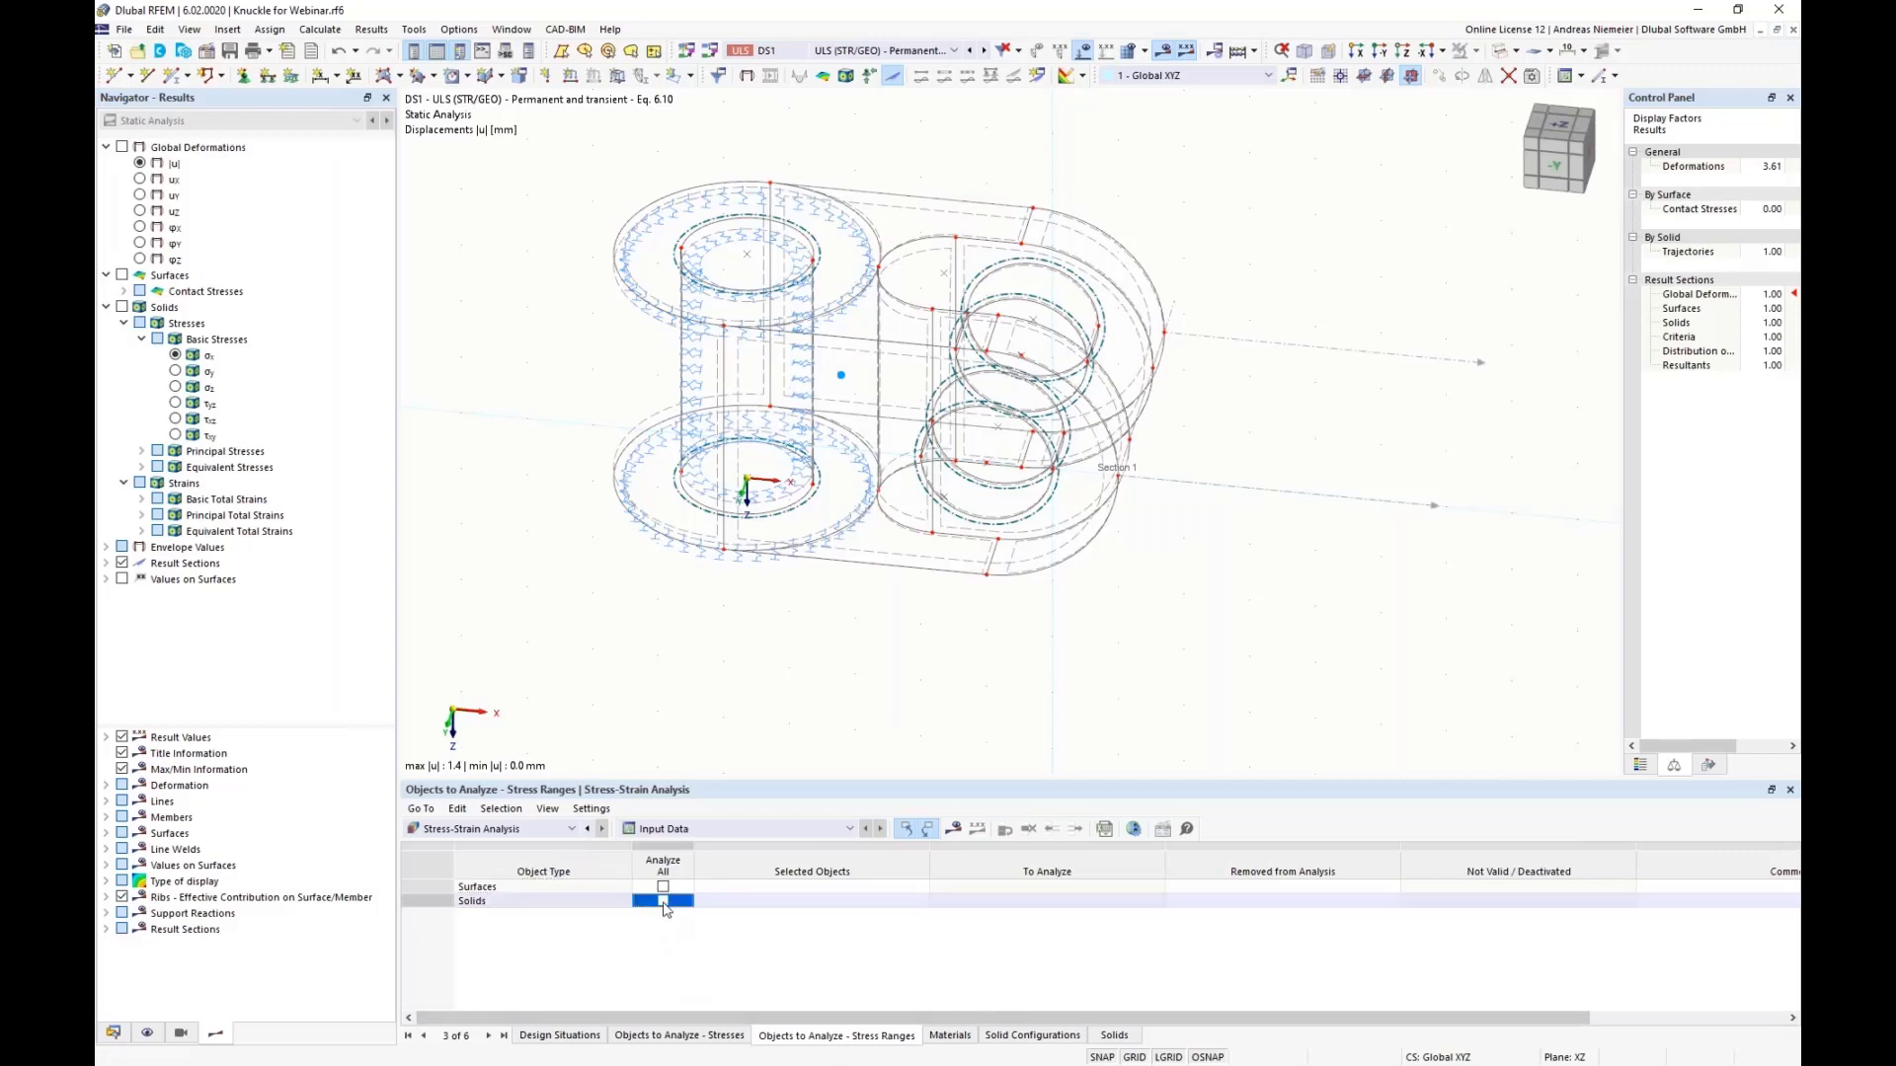
pyautogui.click(952, 829)
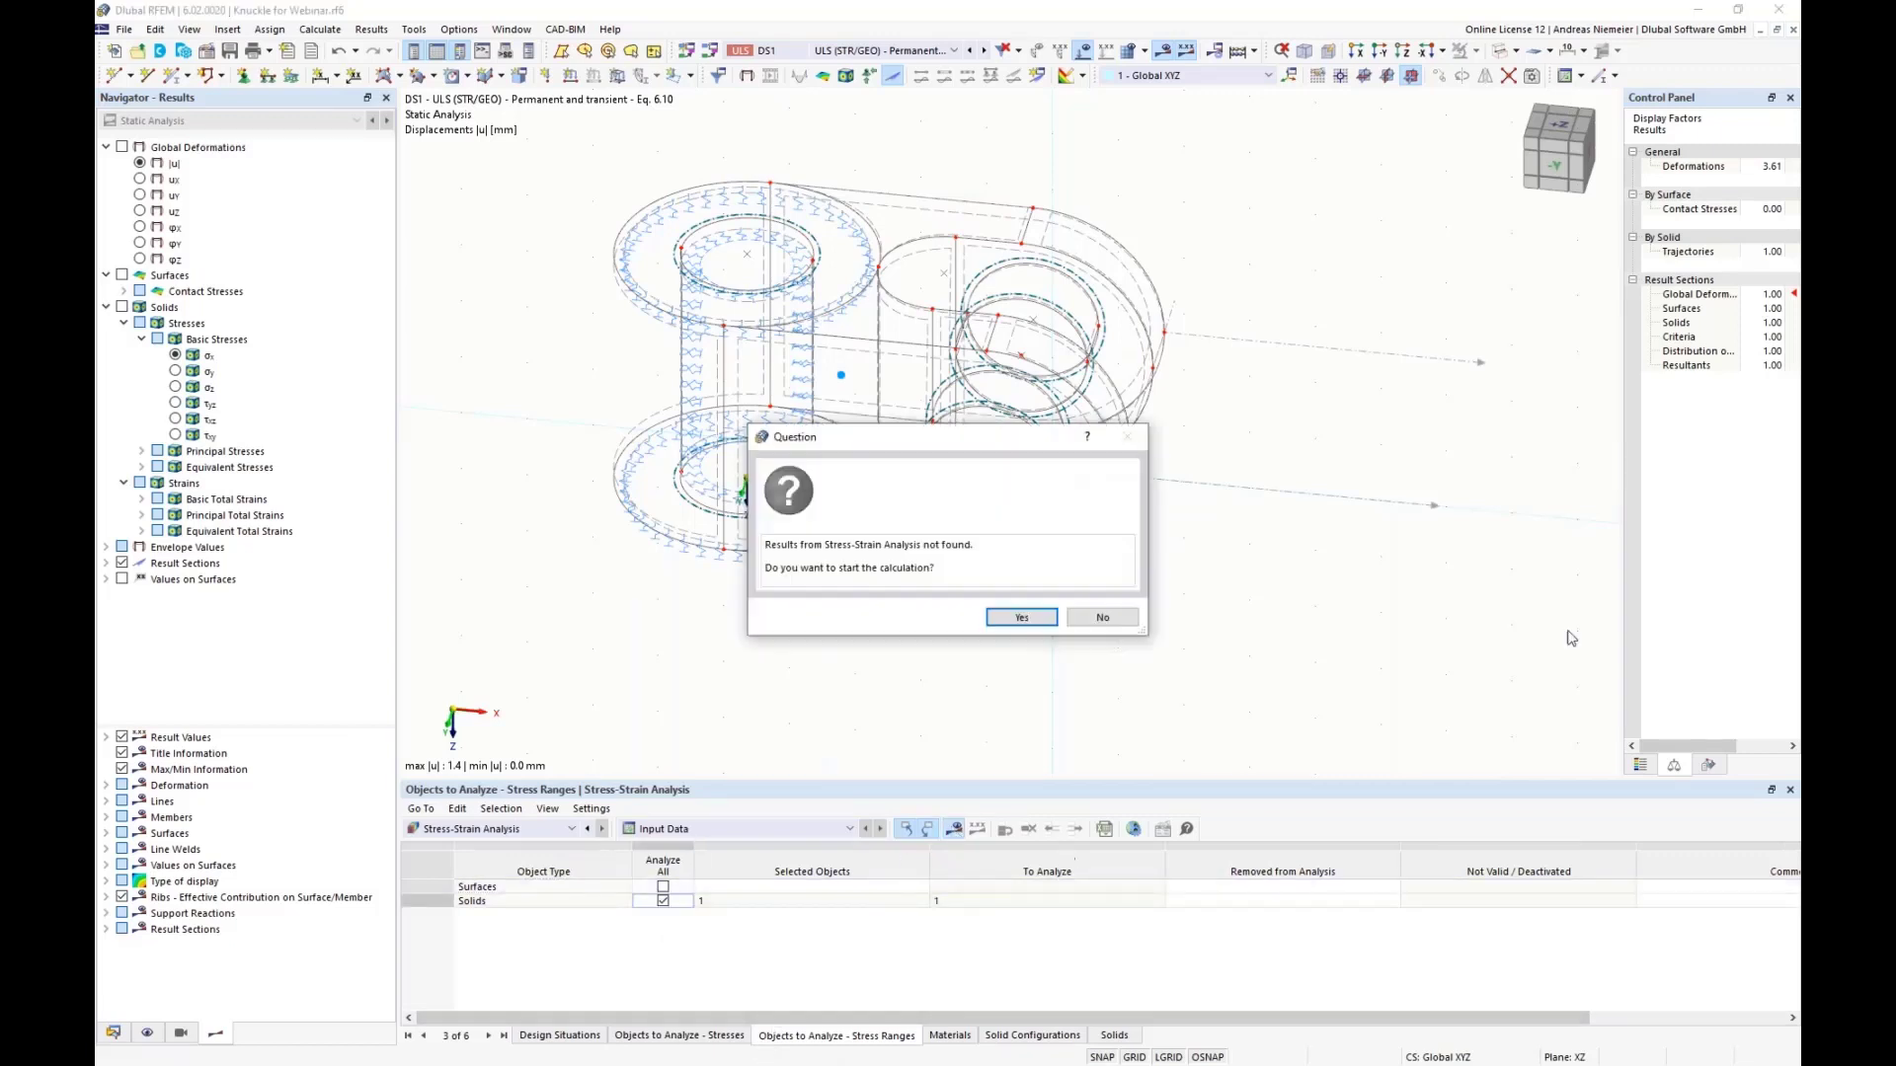
pyautogui.click(1017, 617)
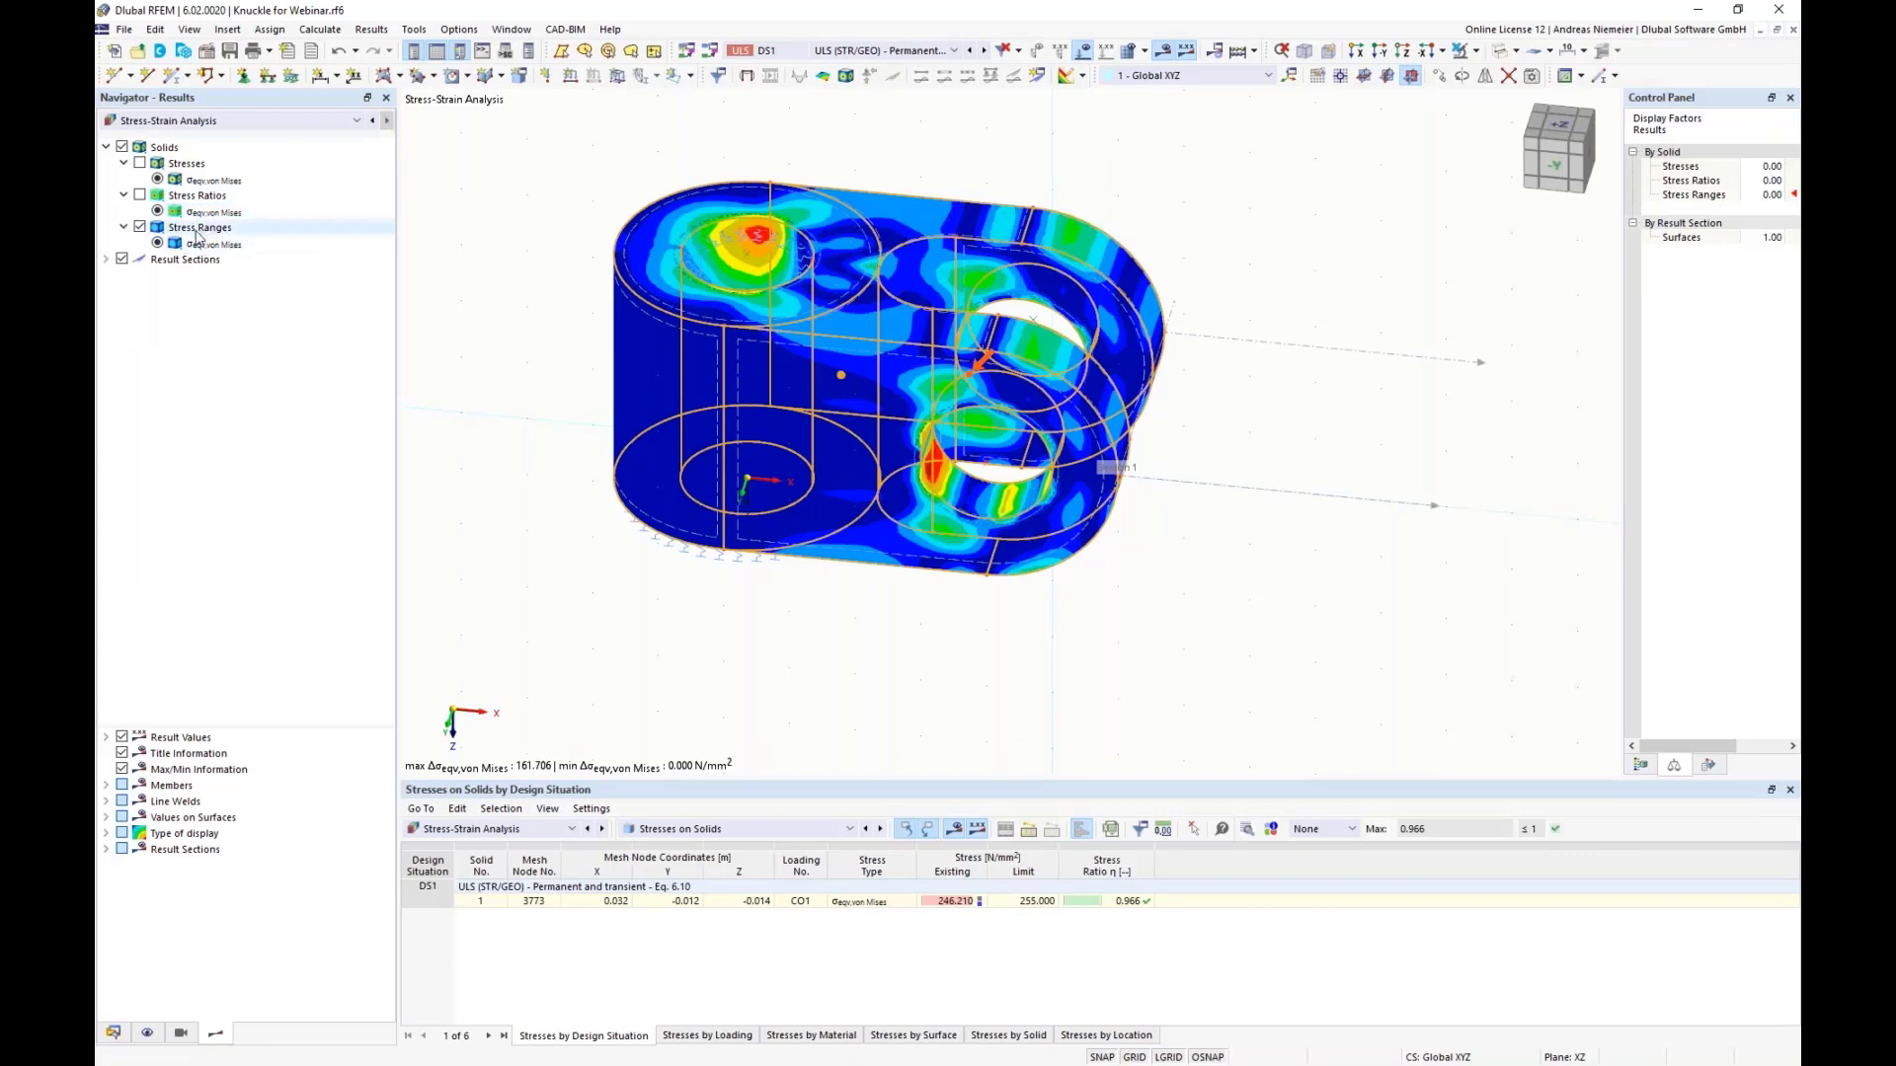
# Step: Display the equivalent von Mises stresses on the solid and examine the area around the side hole closely
pyautogui.click(139, 163)
pyautogui.keyDown('ctrl'); pyautogui.moveTo(1075, 642); pyautogui.dragTo(1050, 444, button='middle'); pyautogui.keyUp('ctrl')
pyautogui.scroll(4, 889, 441)
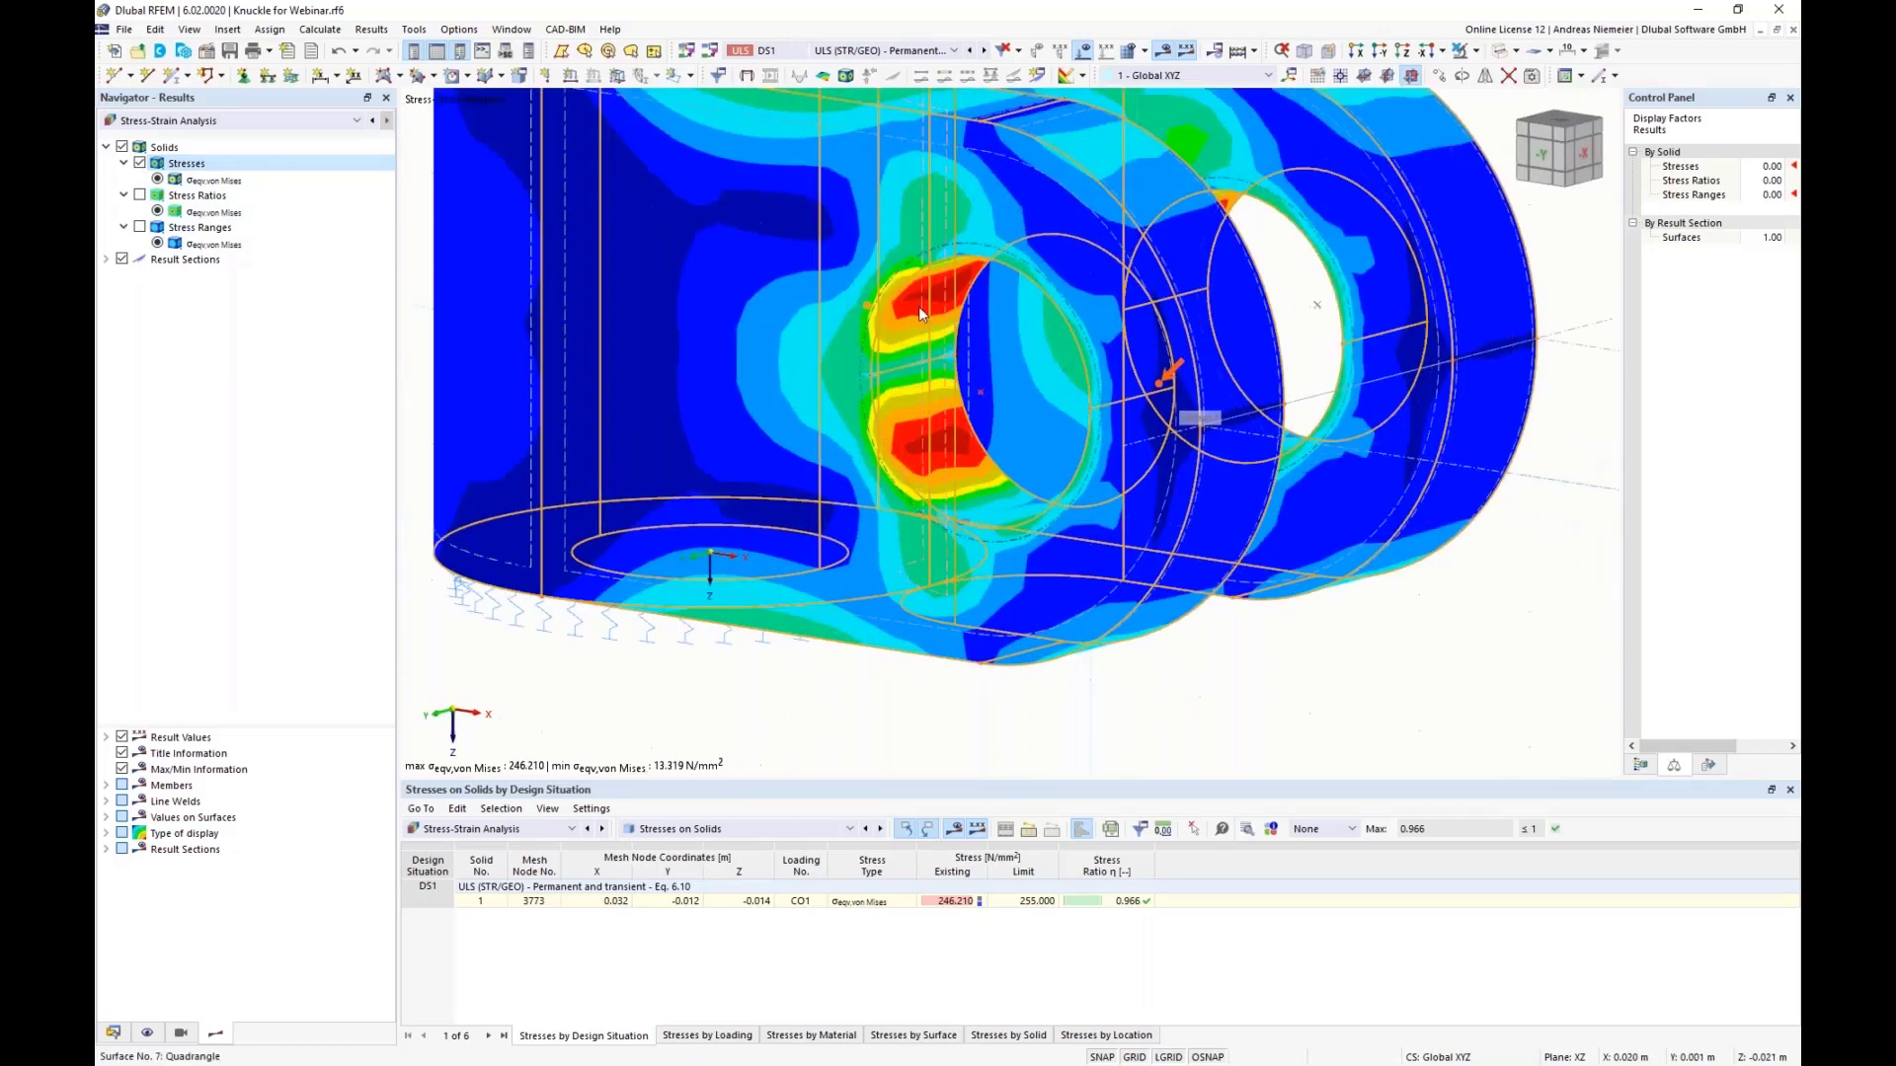
# Step: Review the available load cases and combinations, keeping design situation DS1 as the displayed result
pyautogui.click(870, 55)
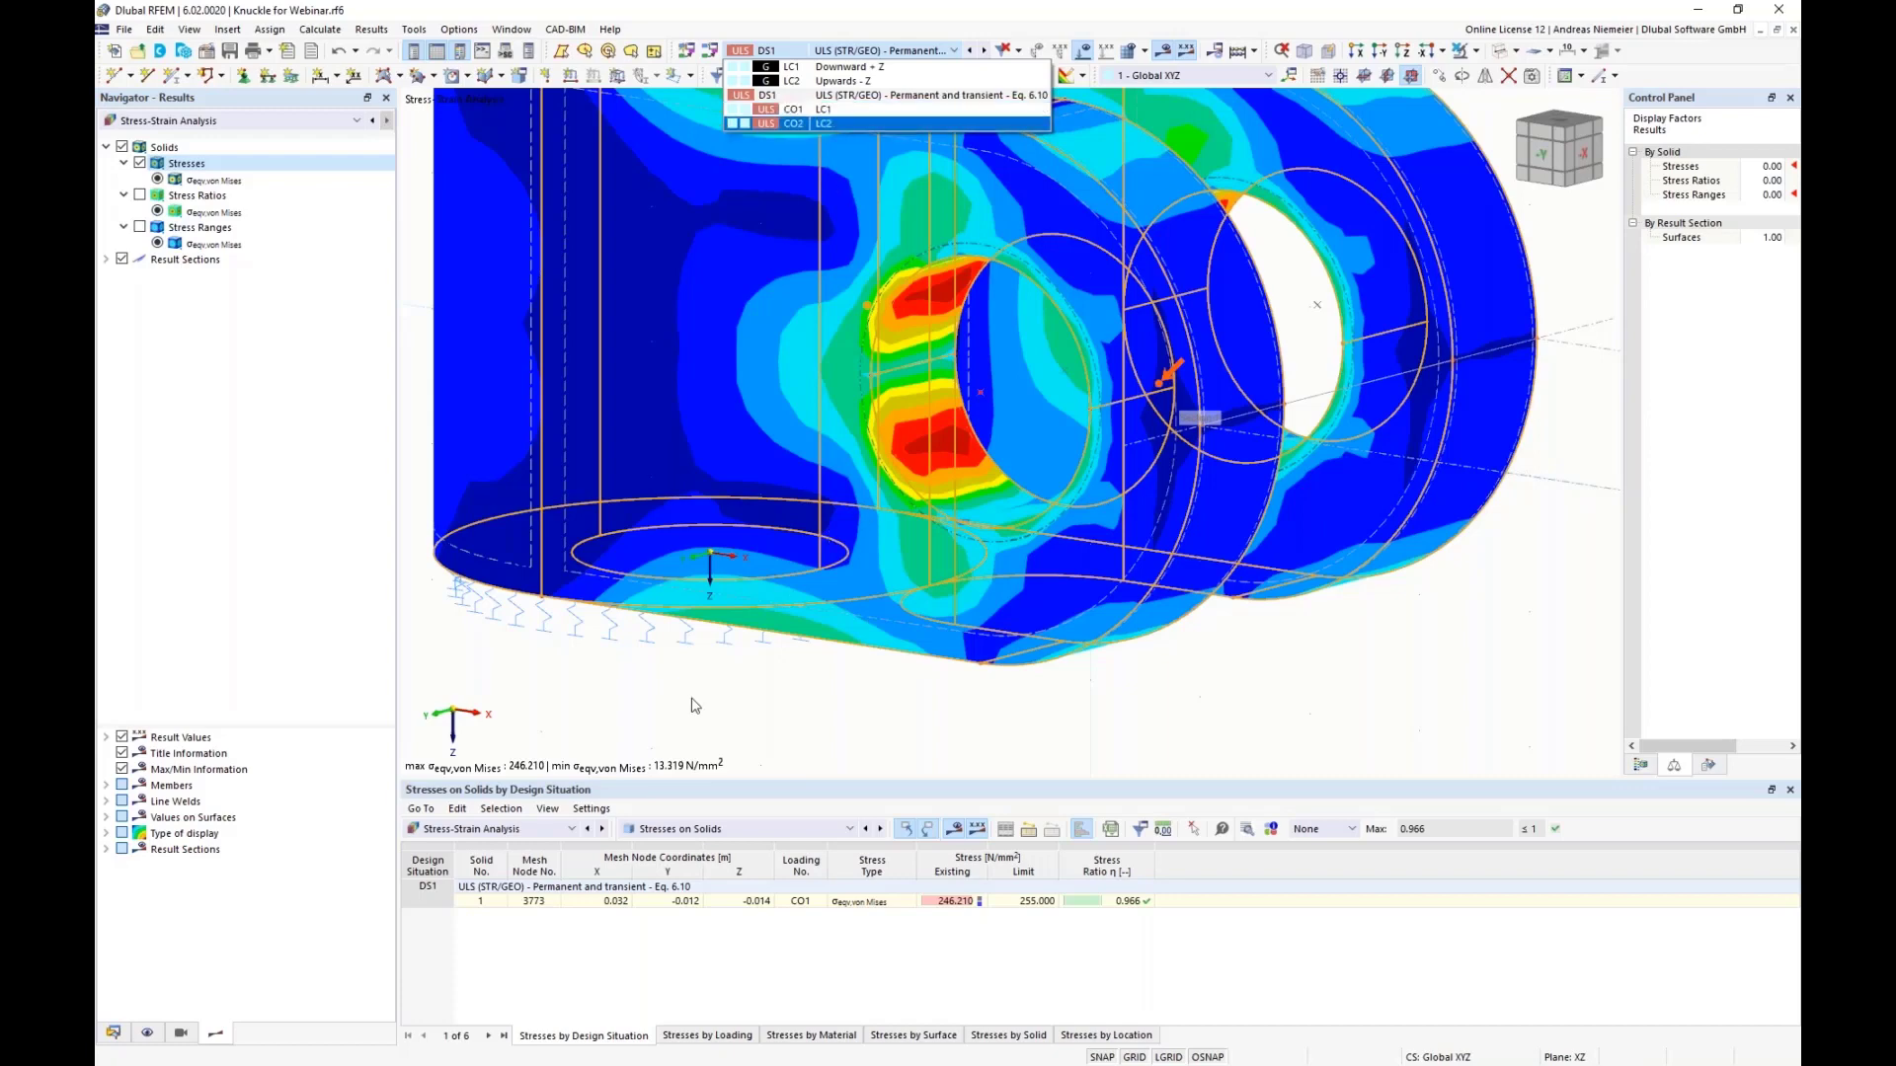
pyautogui.click(889, 50)
pyautogui.click(888, 50)
pyautogui.click(753, 691)
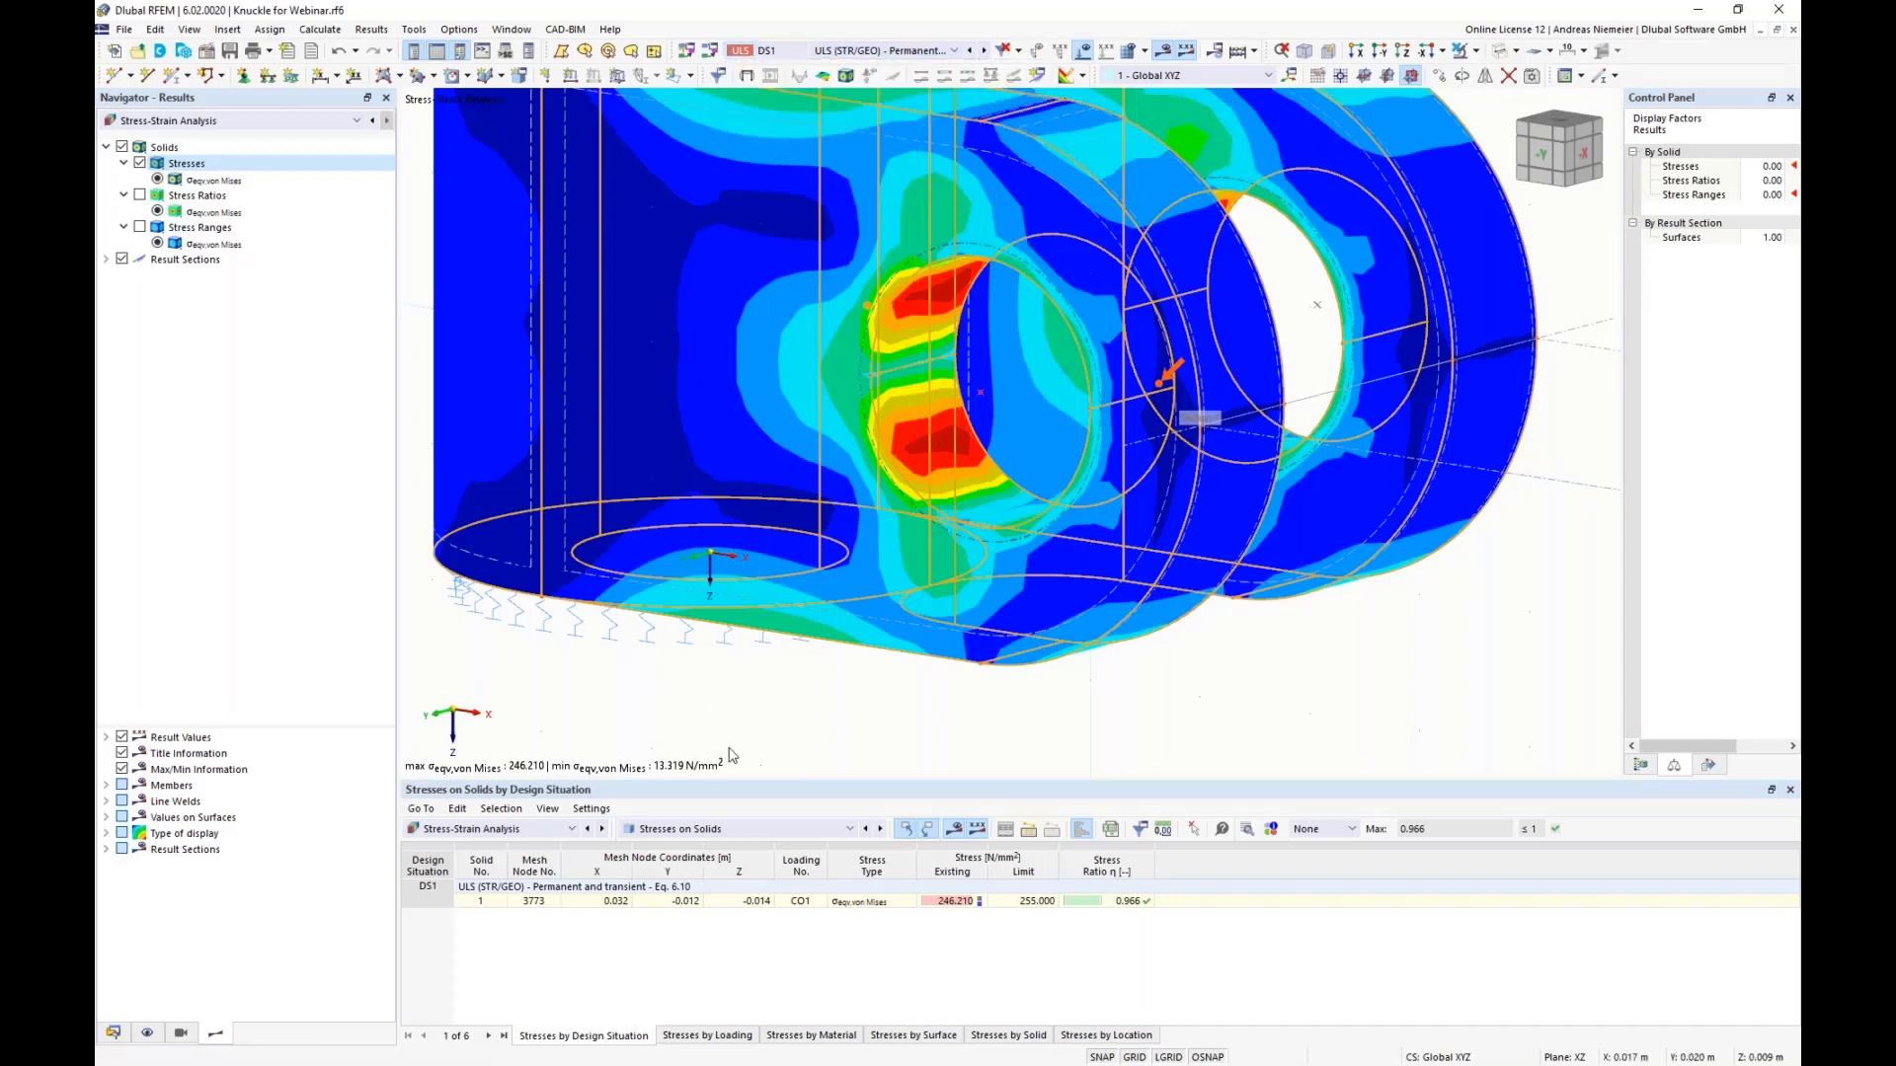
pyautogui.scroll(-3, 839, 549)
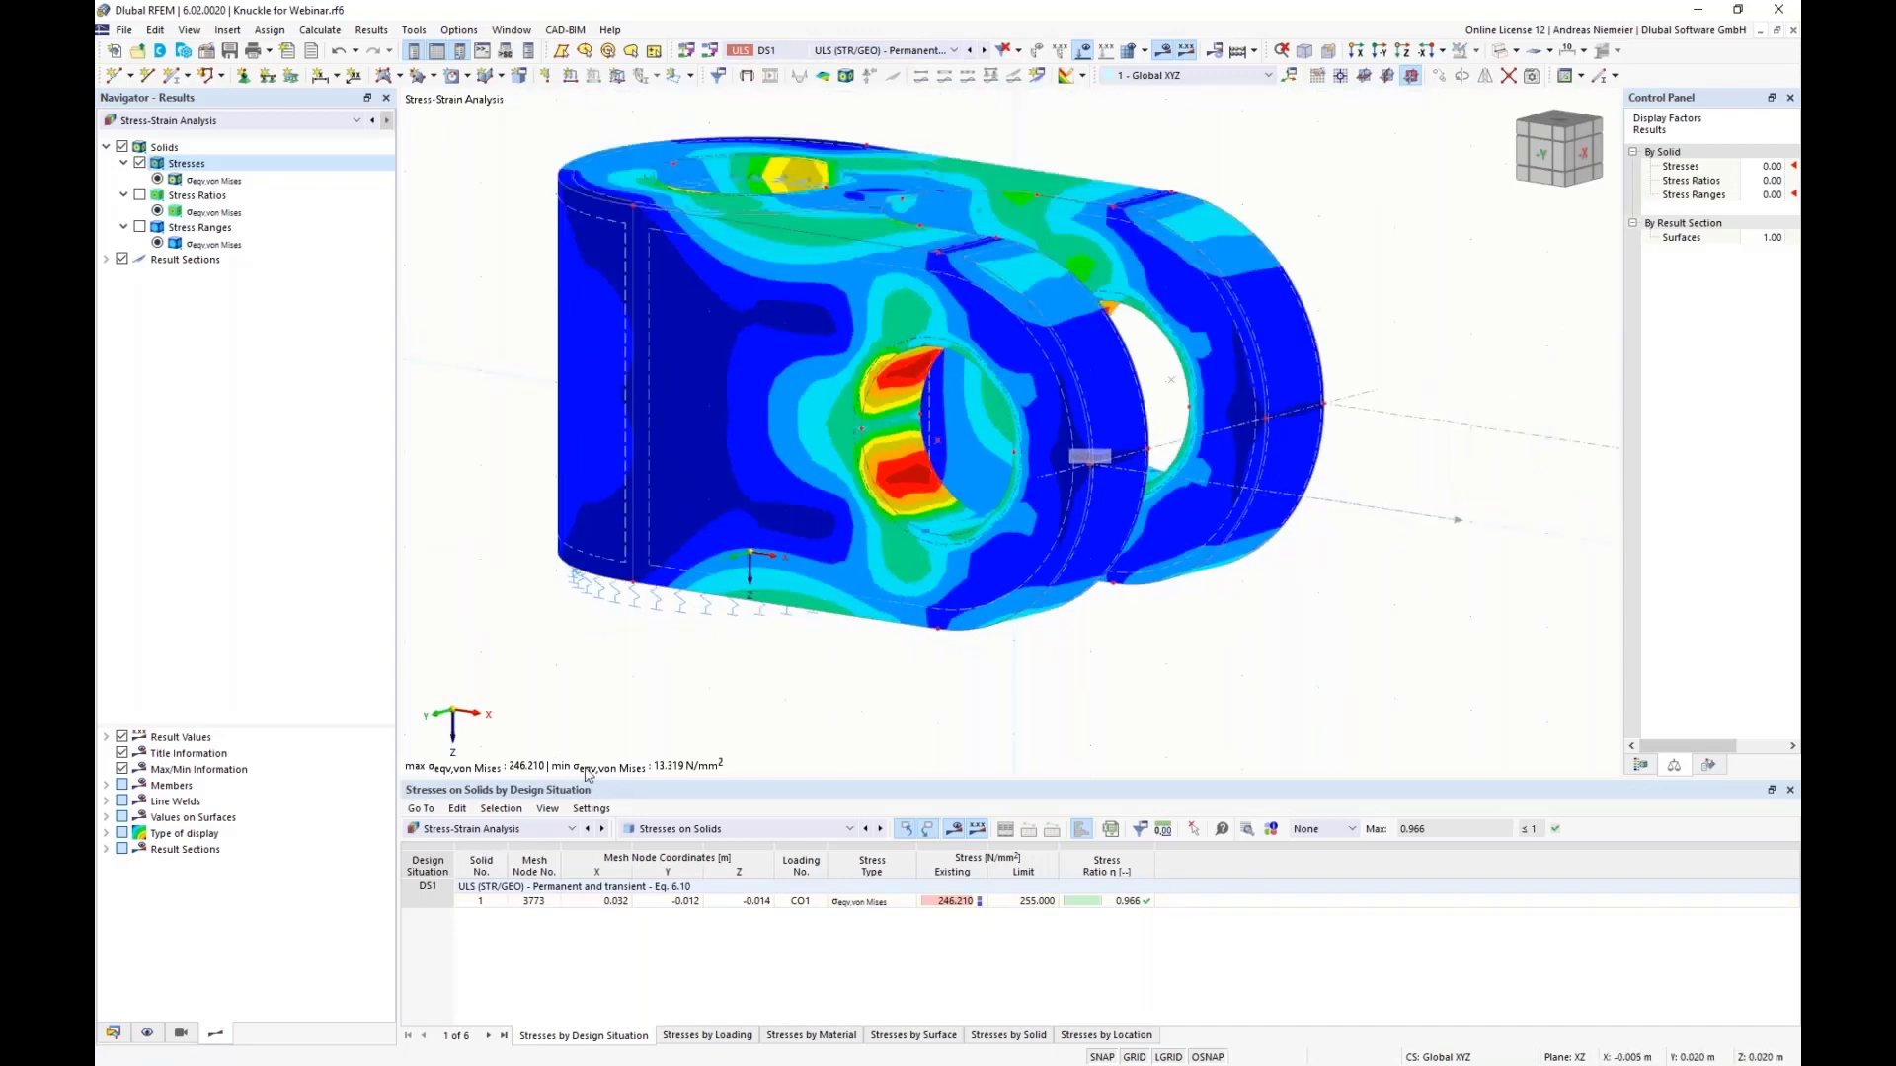
# Step: Display the von Mises stress ratios on the solid and check the existing stress, limit stress and ratio in the results table
pyautogui.click(139, 196)
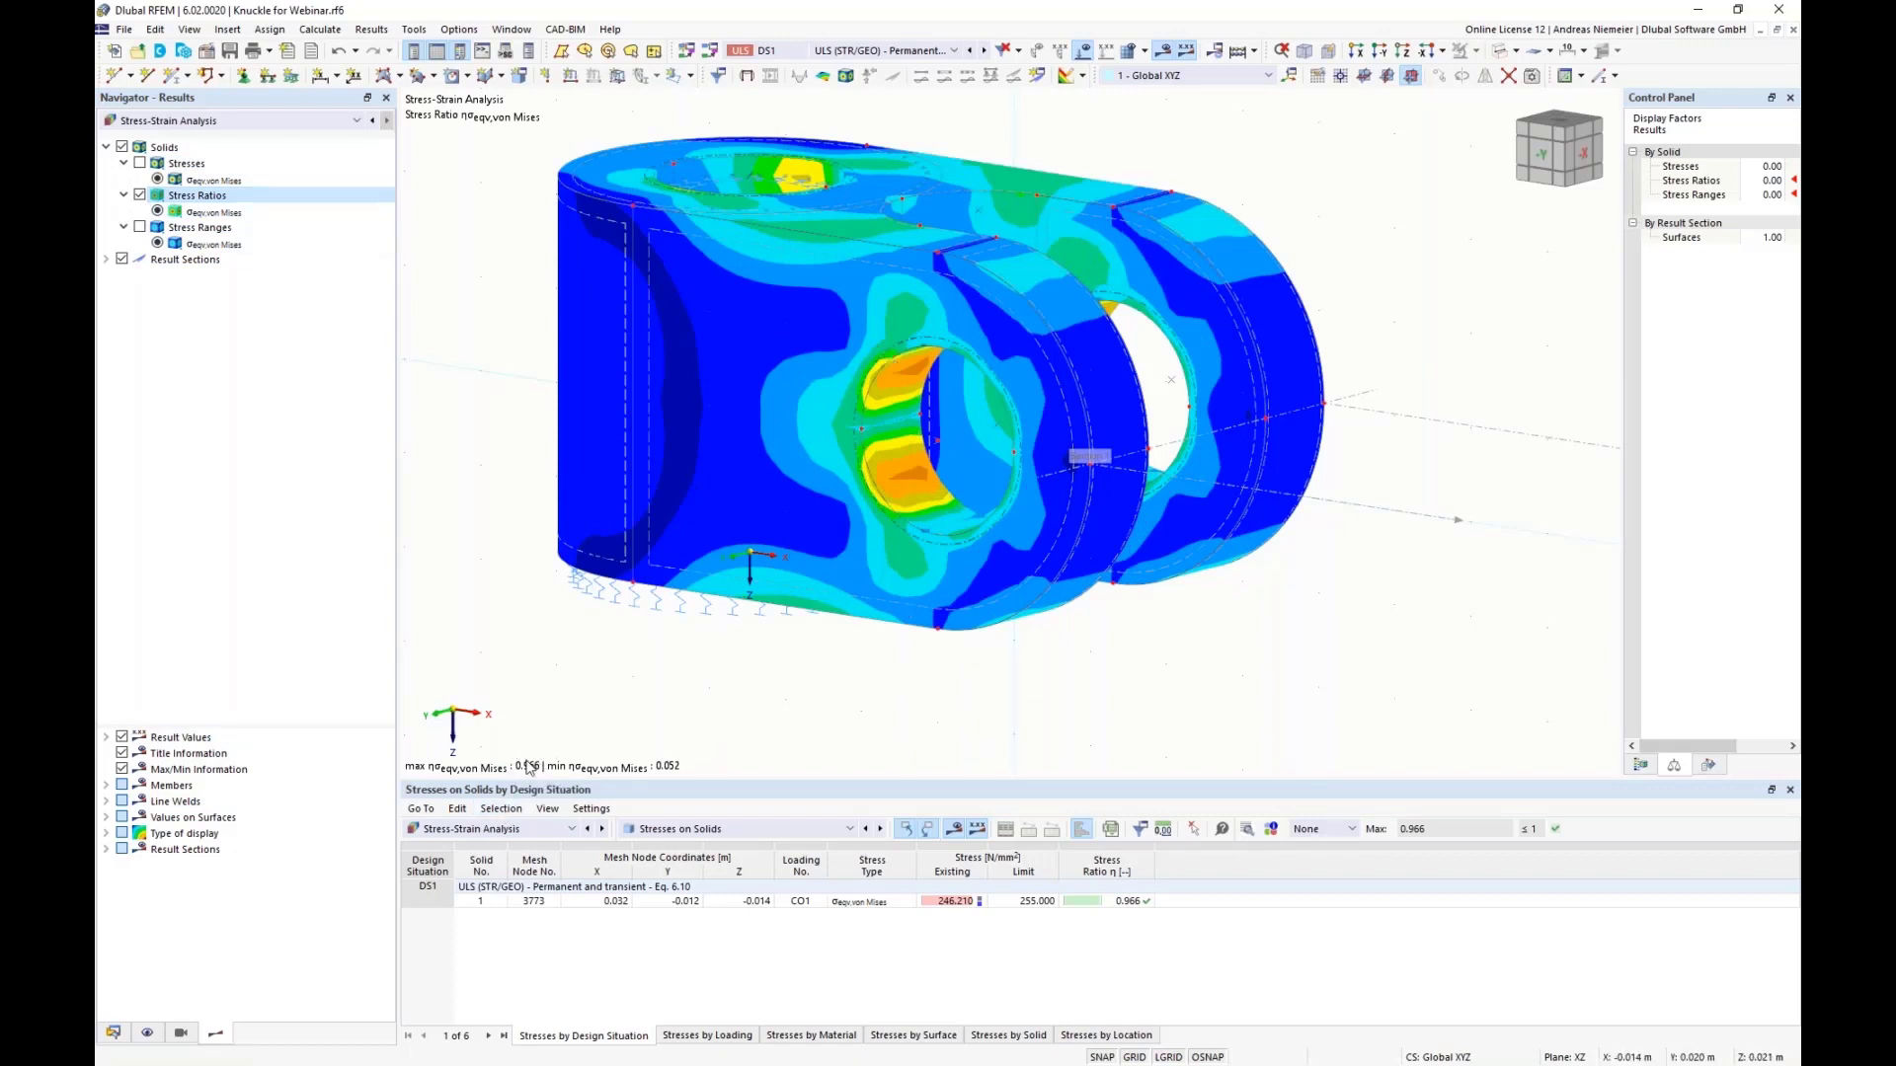
pyautogui.click(953, 900)
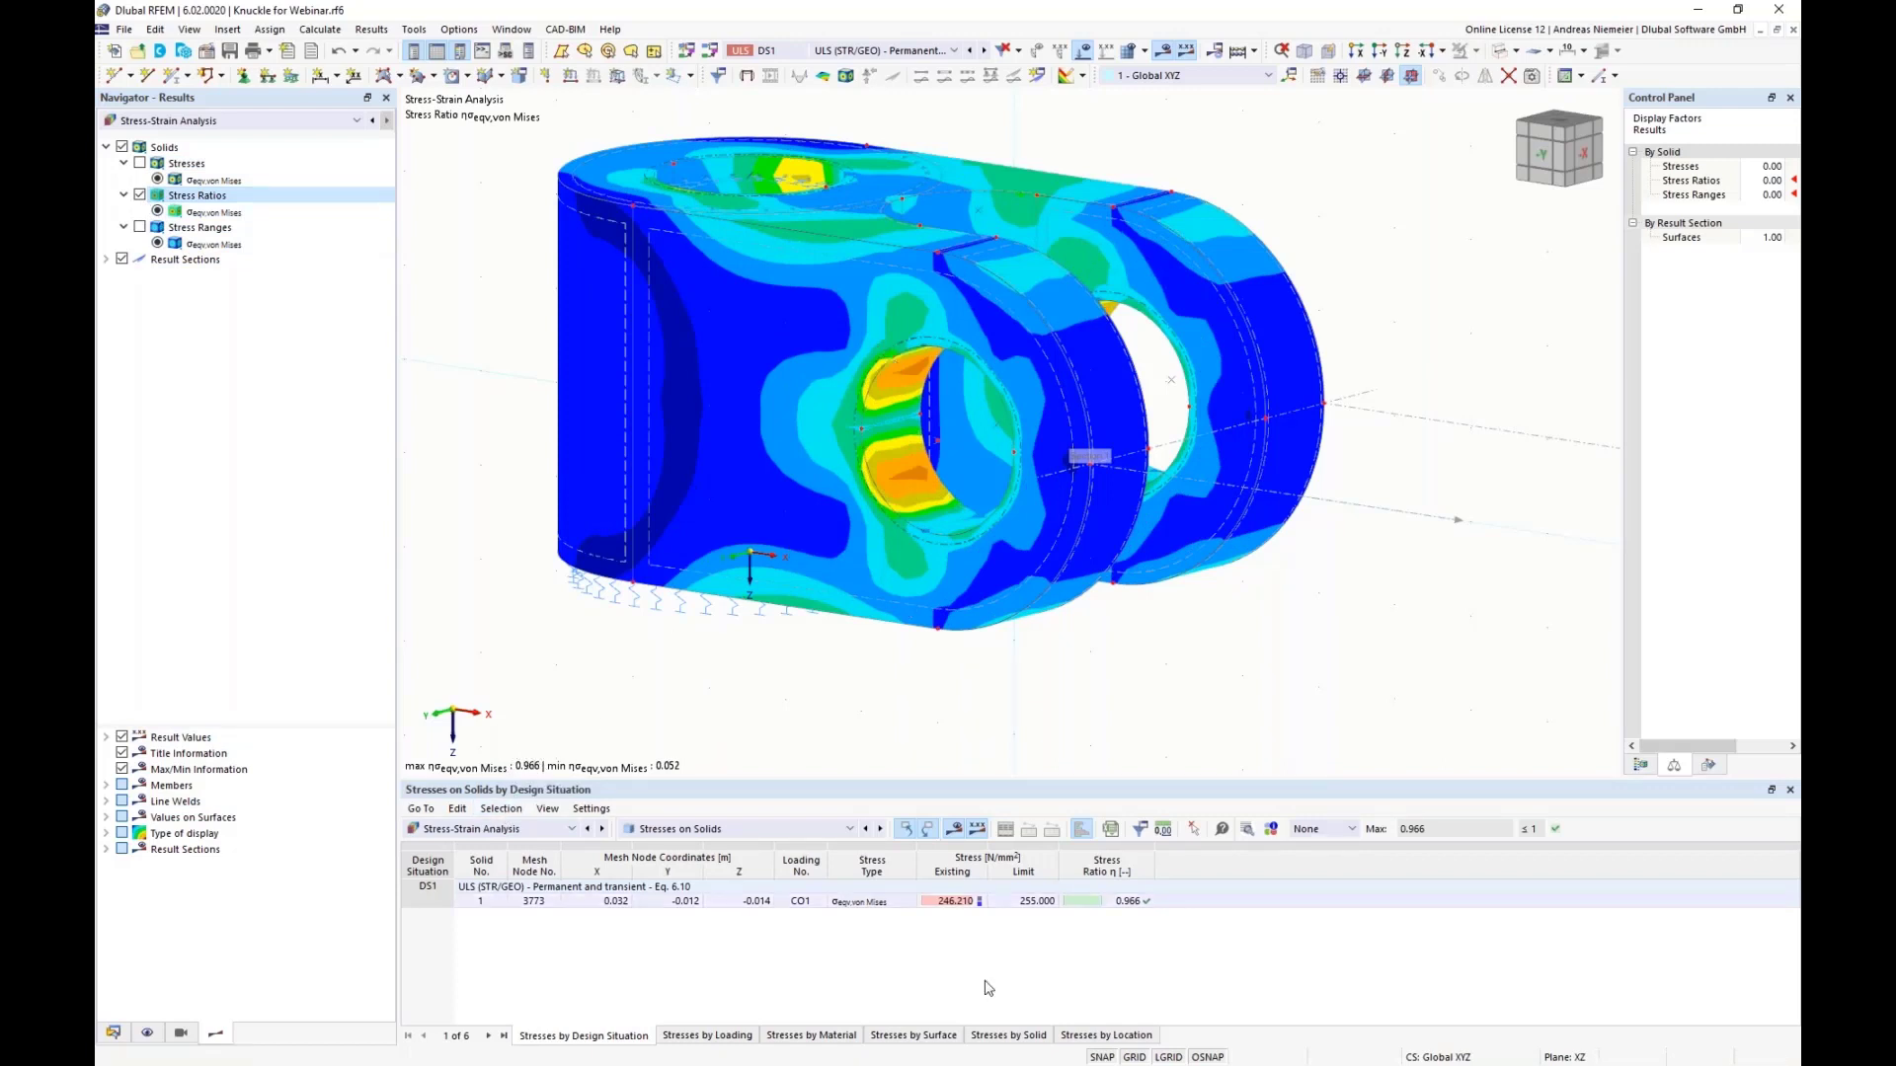
pyautogui.click(1037, 902)
pyautogui.click(1114, 902)
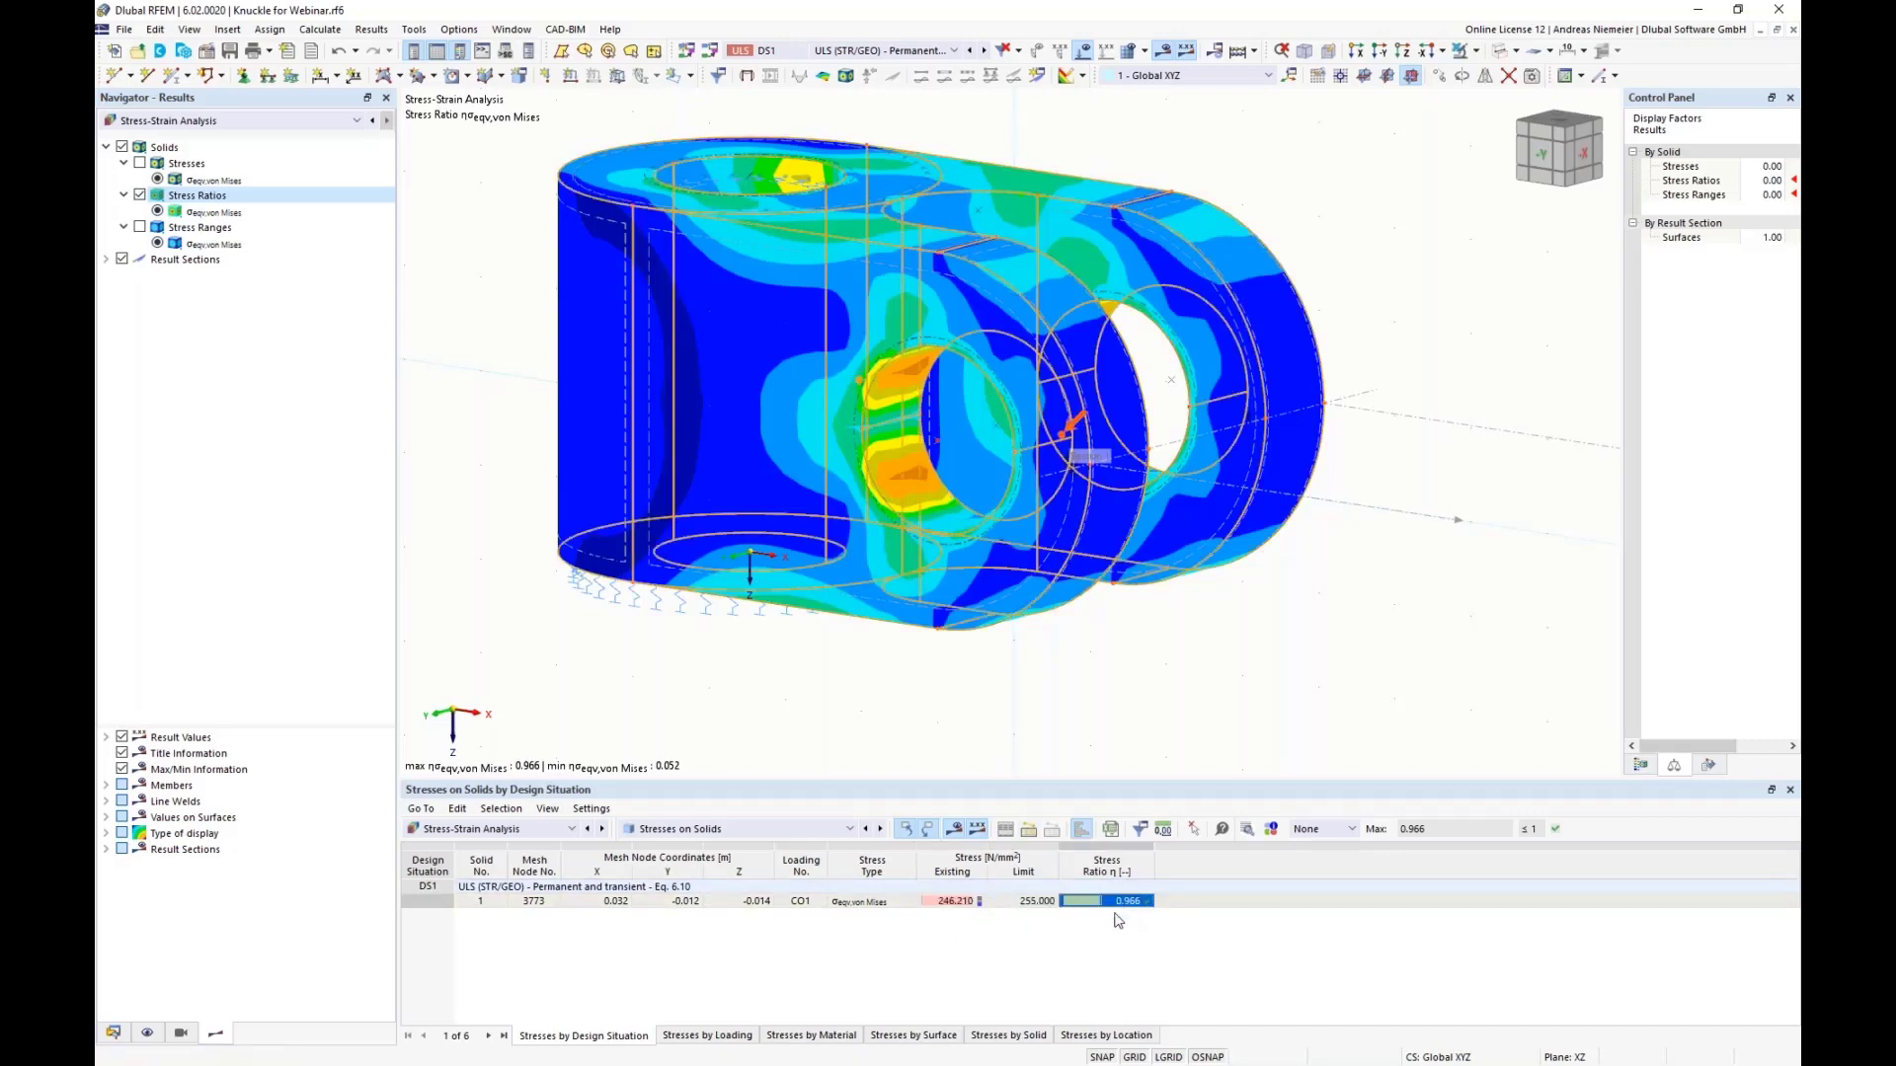